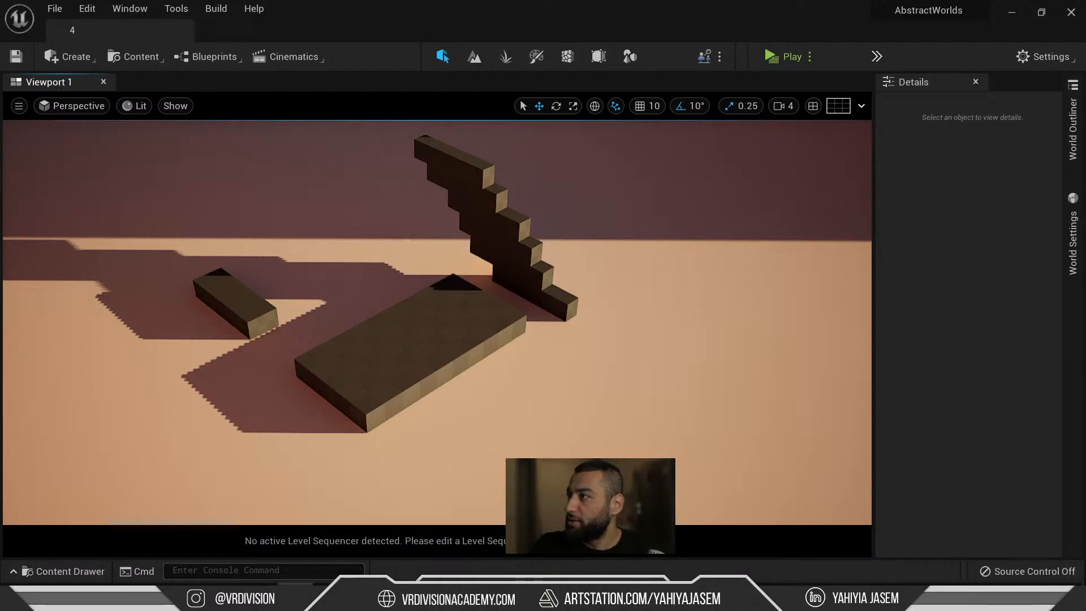
# Apply the arch's material, found via Browse in the Content Drawer, to the black wall.
pyautogui.moveTo(443, 247); pyautogui.dragTo(538, 235, button='right')
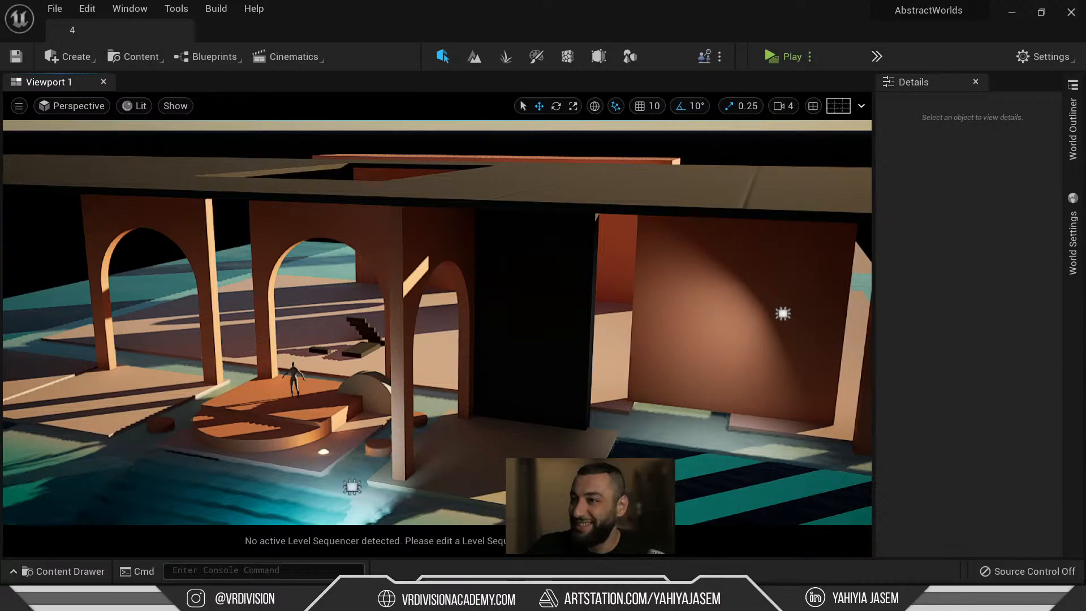
pyautogui.moveTo(308, 272); pyautogui.dragTo(368, 170, button='right')
pyautogui.click(369, 170)
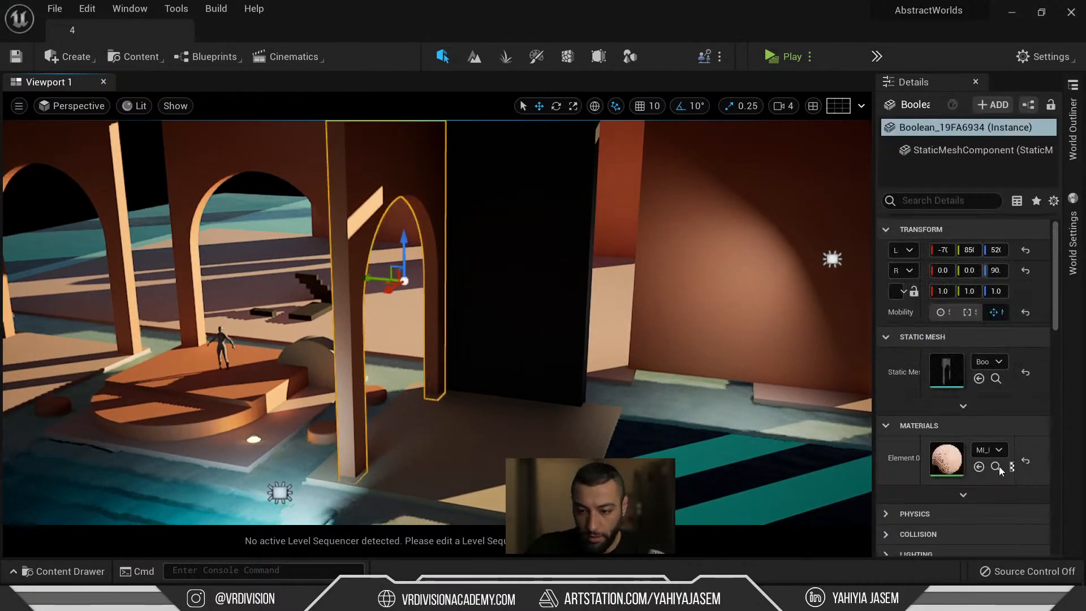
pyautogui.click(996, 466)
pyautogui.moveTo(640, 451); pyautogui.dragTo(558, 284)
# Turn toward the stair blocks, then select and frame the flat box slab.
pyautogui.moveTo(558, 284); pyautogui.dragTo(651, 294, button='right')
pyautogui.moveTo(554, 317); pyautogui.dragTo(270, 330, button='right')
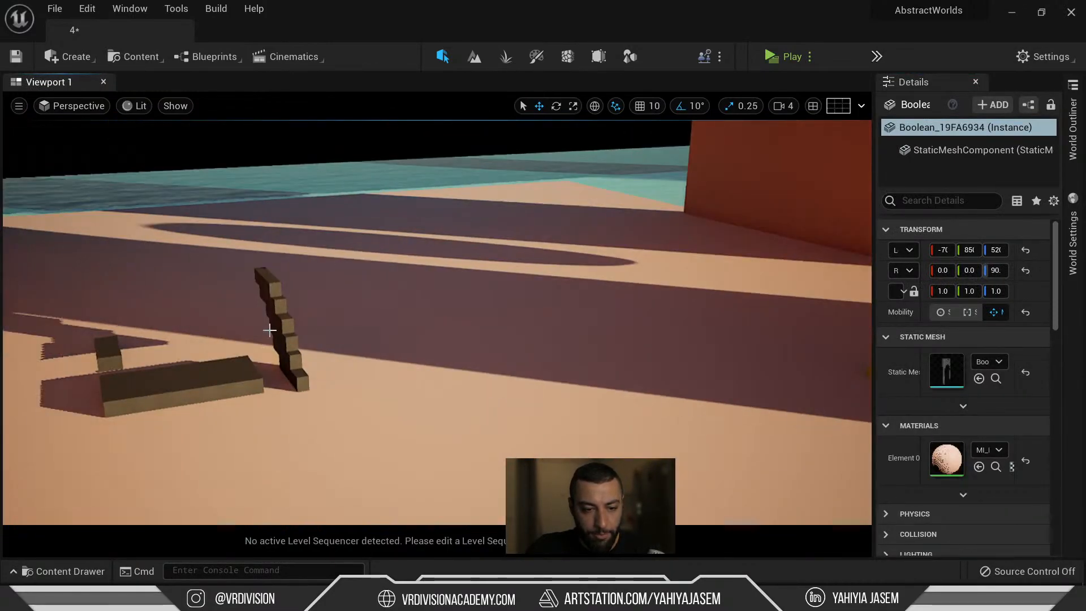
pyautogui.click(194, 377)
pyautogui.press('f')
pyautogui.moveTo(195, 377); pyautogui.dragTo(226, 301, button='right')
pyautogui.moveTo(569, 294); pyautogui.dragTo(571, 335, button='right')
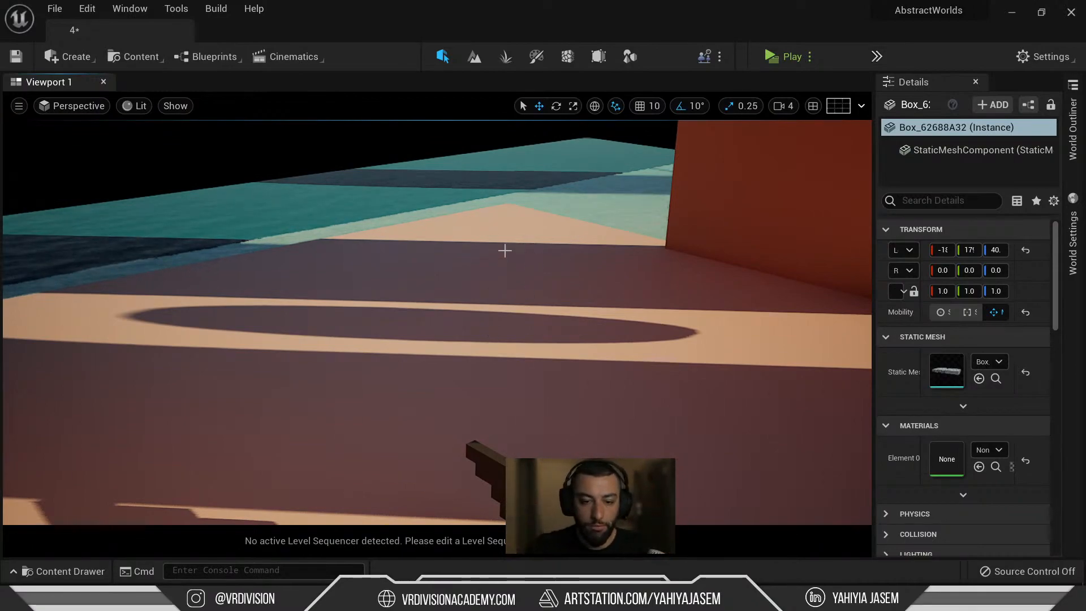
# In Modeling Mode, set up a Box with height 1, depth about 324 and 6 depth subdivisions.
pyautogui.press('f')
pyautogui.hotkey('shift', '5')
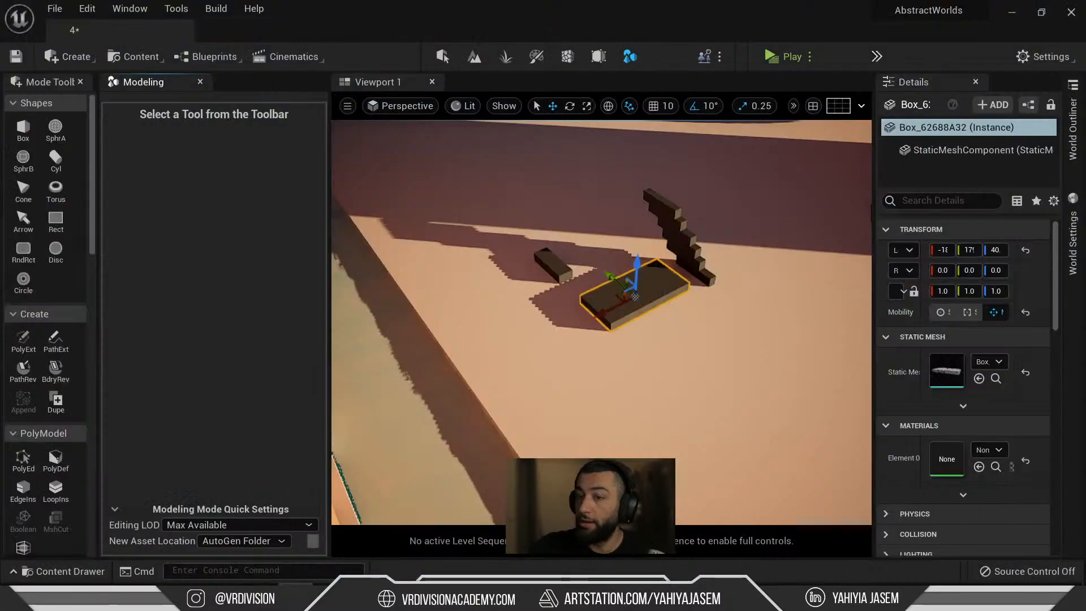
pyautogui.moveTo(632, 410); pyautogui.dragTo(657, 328, button='right')
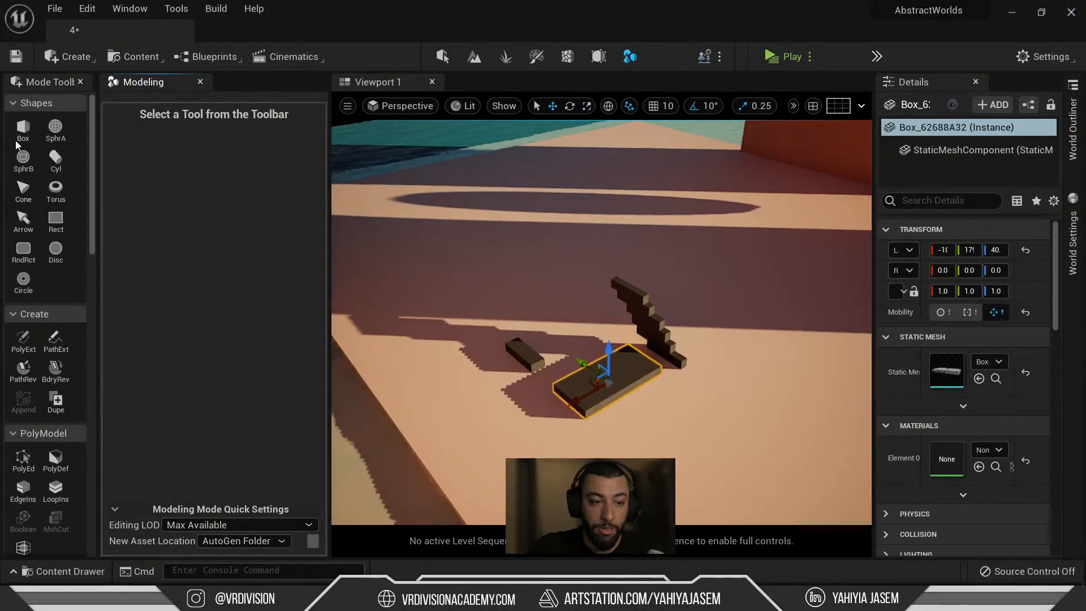
pyautogui.click(22, 133)
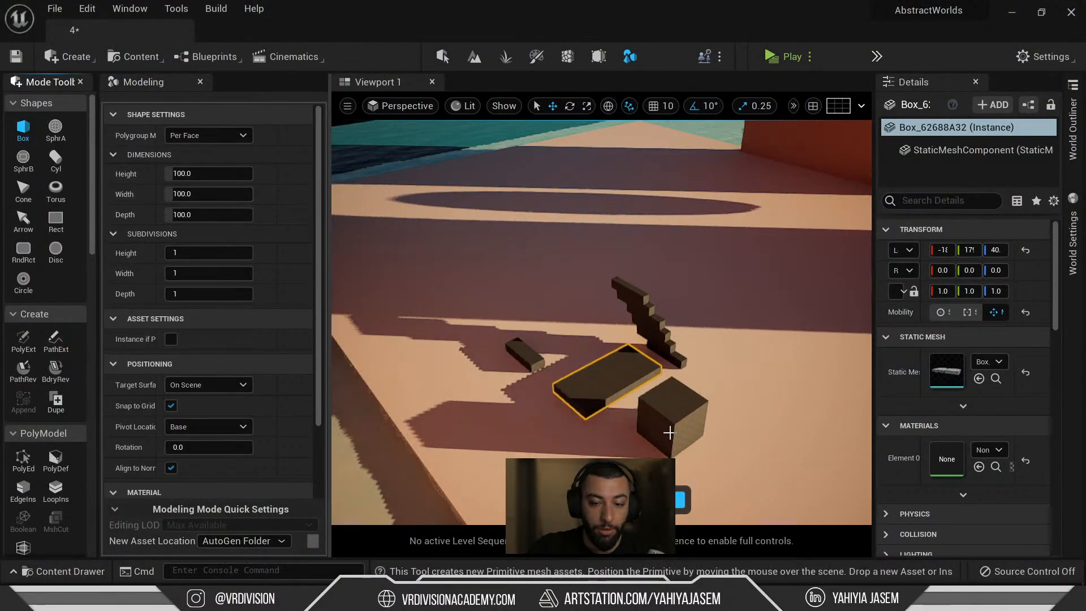
pyautogui.moveTo(192, 215); pyautogui.dragTo(237, 215)
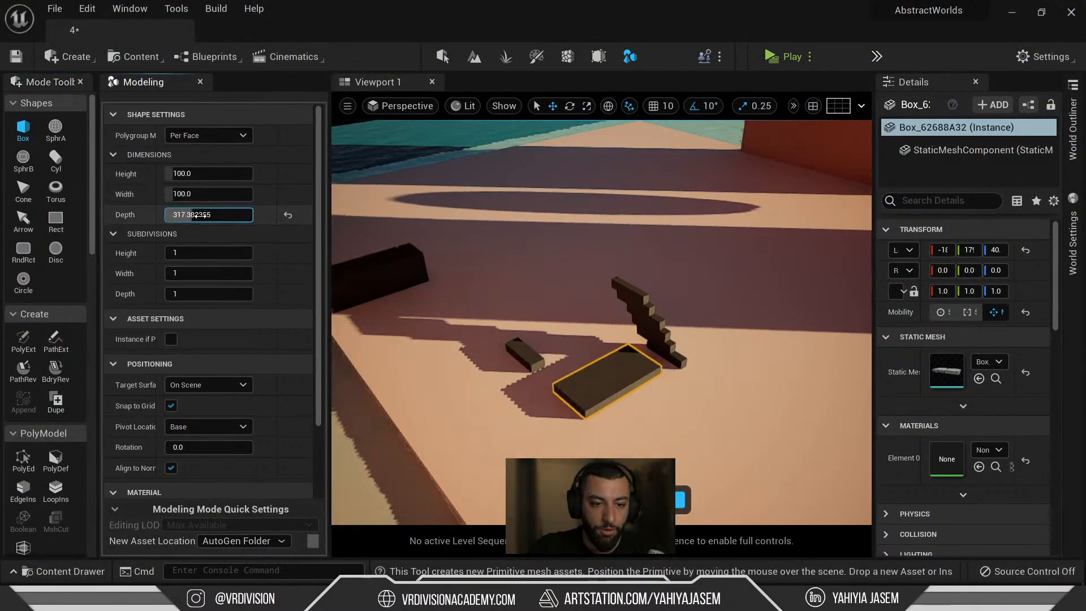
pyautogui.moveTo(195, 172); pyautogui.dragTo(184, 172)
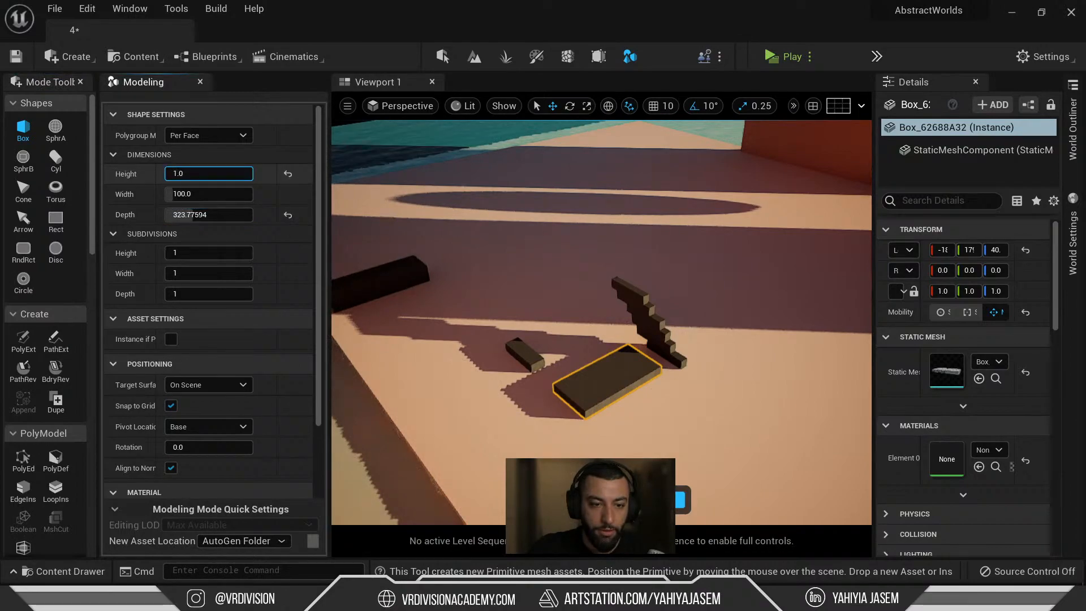
pyautogui.click(188, 293)
pyautogui.write('6')
pyautogui.press('Return')
# In wireframe view, keep Per Face polygroups and place the flat box in front of the slab.
pyautogui.moveTo(656, 417)
pyautogui.mouseDown(button='right')
pyautogui.moveTo(747, 430)
pyautogui.moveTo(648, 444)
pyautogui.moveTo(659, 422)
pyautogui.mouseUp(button='right')
pyautogui.press('w')
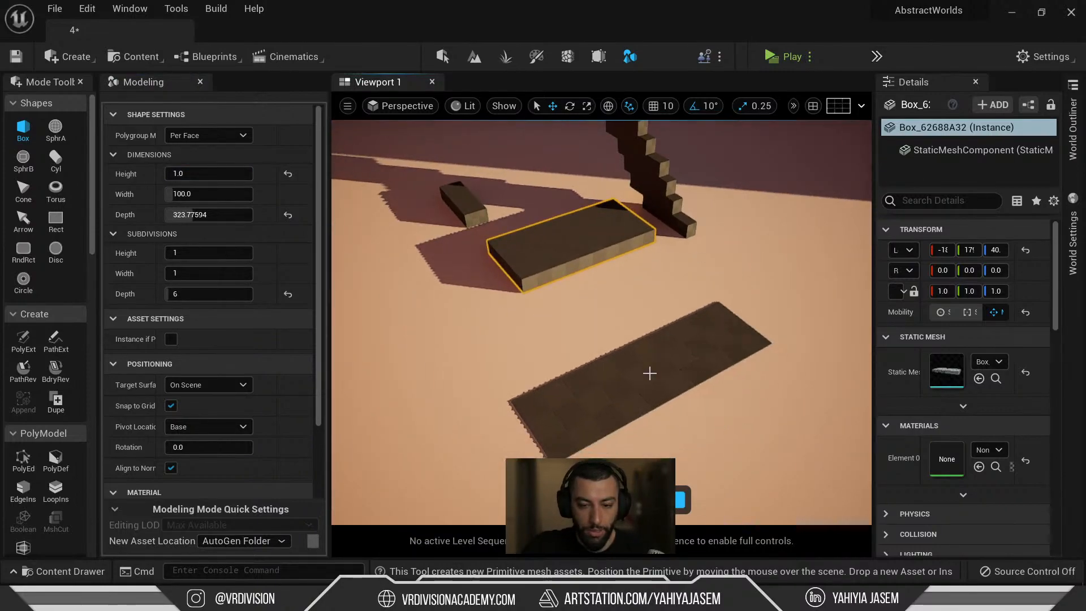
pyautogui.hotkey('alt', '2')
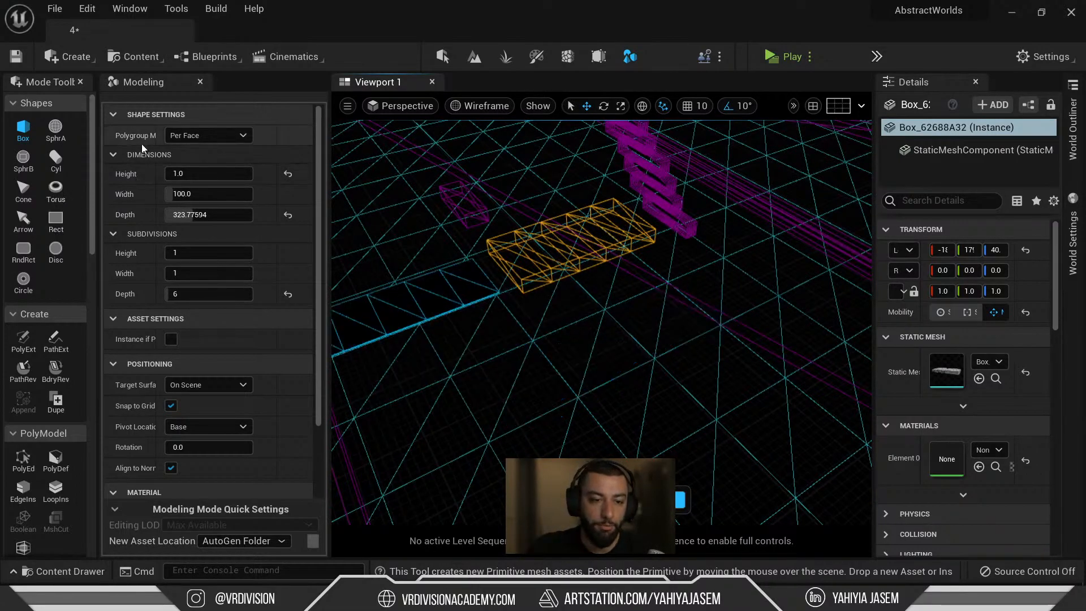
pyautogui.click(188, 140)
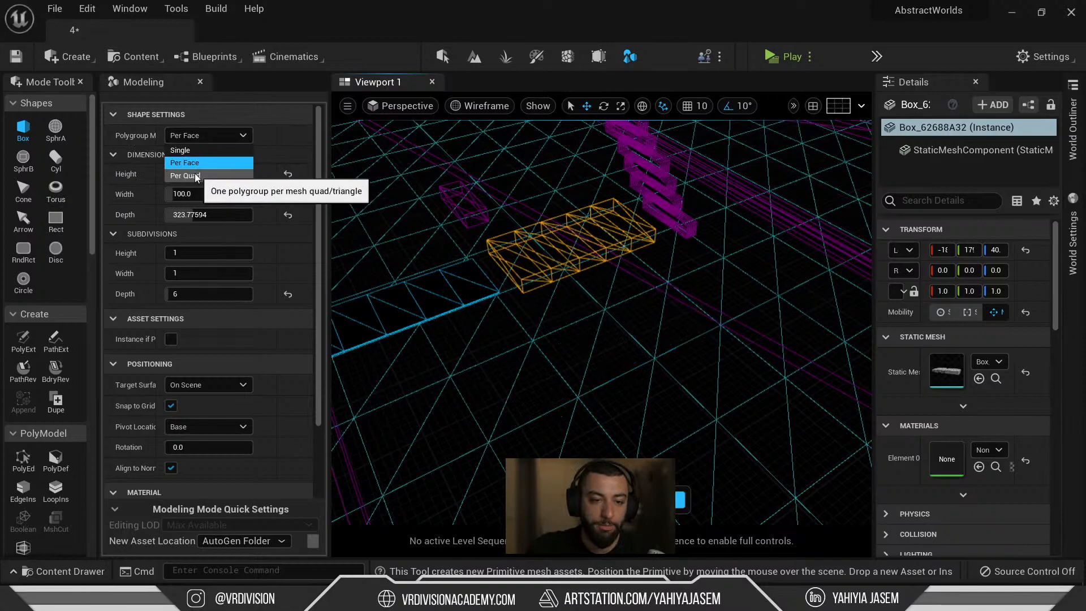
pyautogui.click(654, 310)
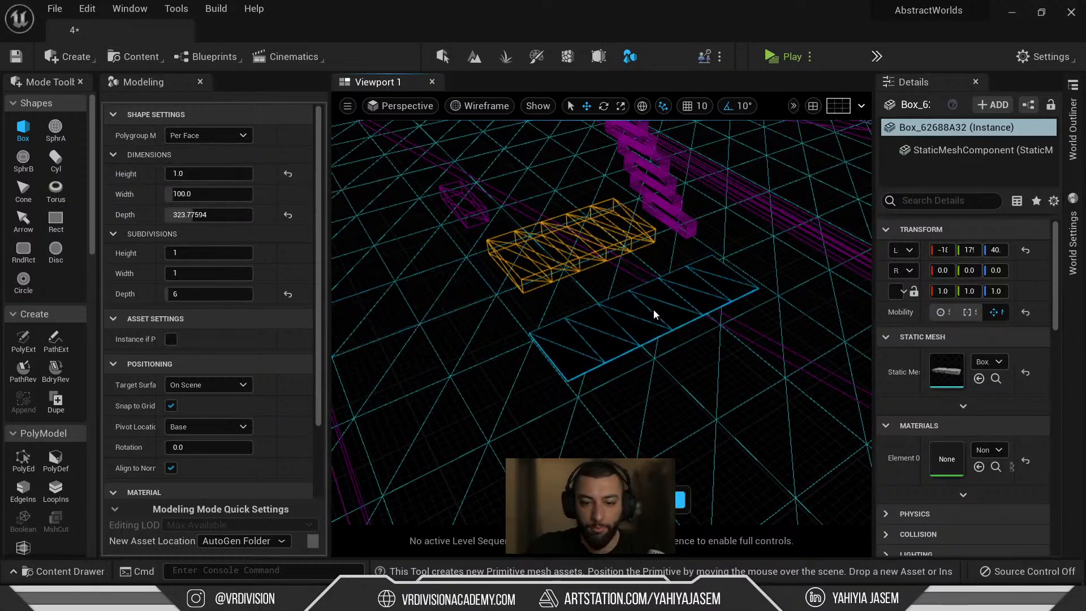
pyautogui.moveTo(654, 310); pyautogui.dragTo(699, 266, button='right')
pyautogui.click(204, 136)
pyautogui.click(198, 161)
pyautogui.click(575, 359)
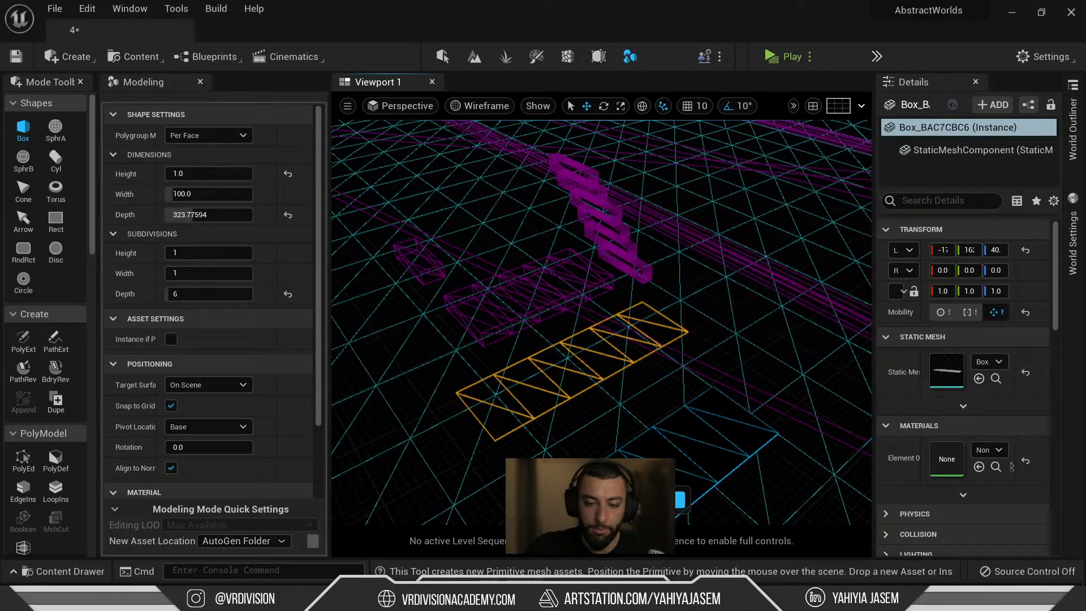
pyautogui.press('Escape')
# Return to lit shading and select the new plate's top face in polygroup editing, then exit.
pyautogui.hotkey('alt', '3')
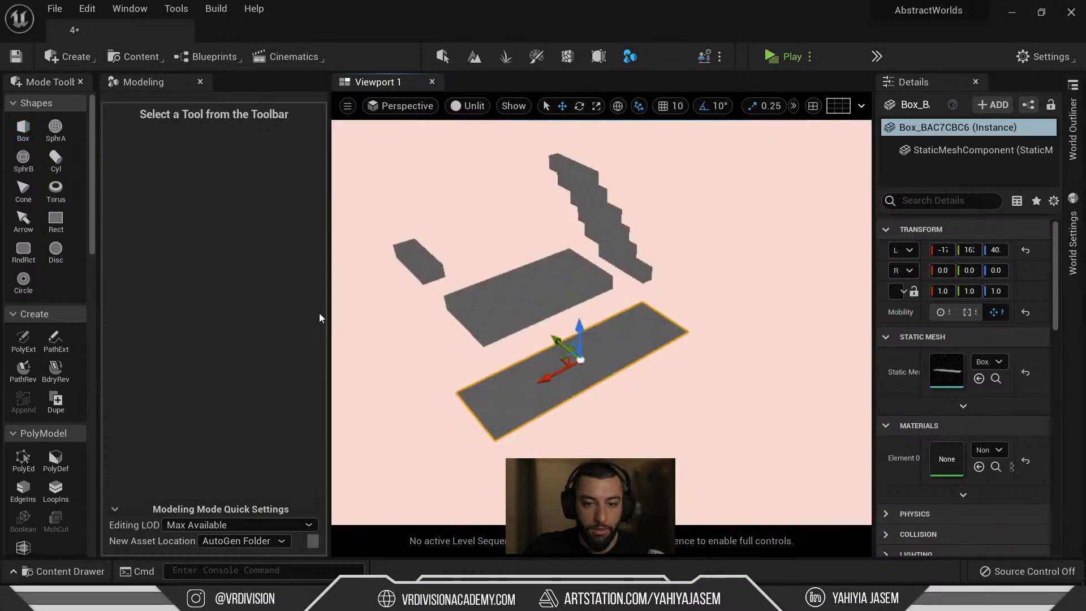
pyautogui.hotkey('alt', '4')
pyautogui.click(25, 341)
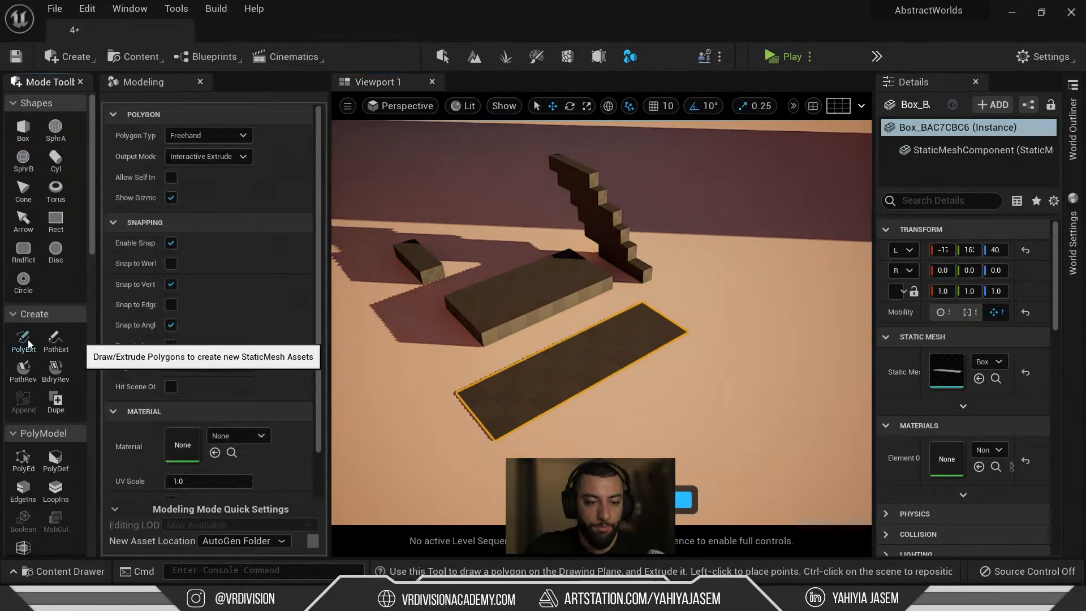
pyautogui.click(26, 456)
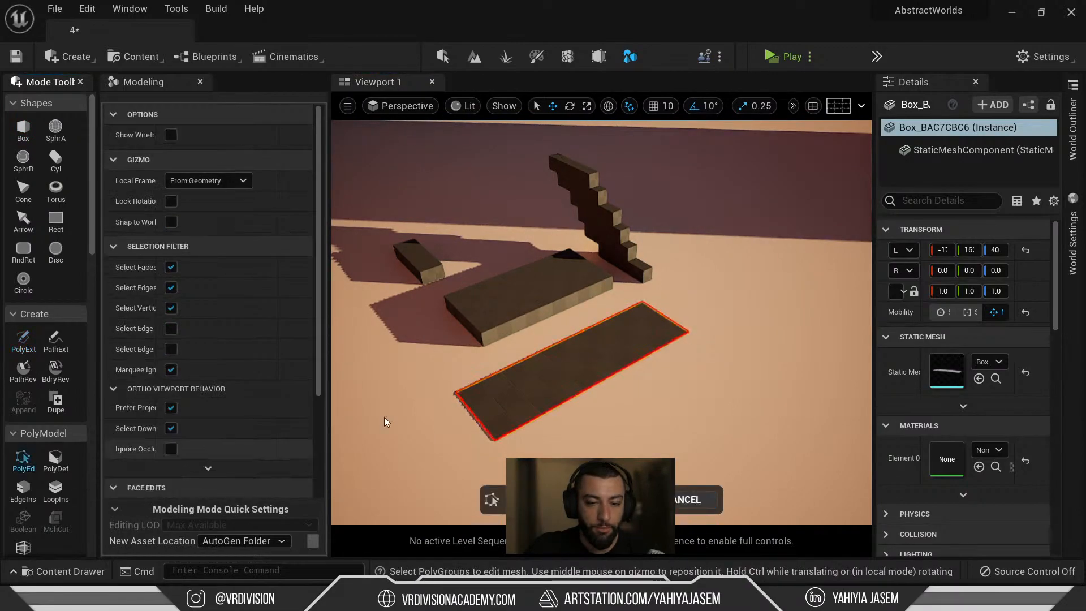
pyautogui.click(539, 371)
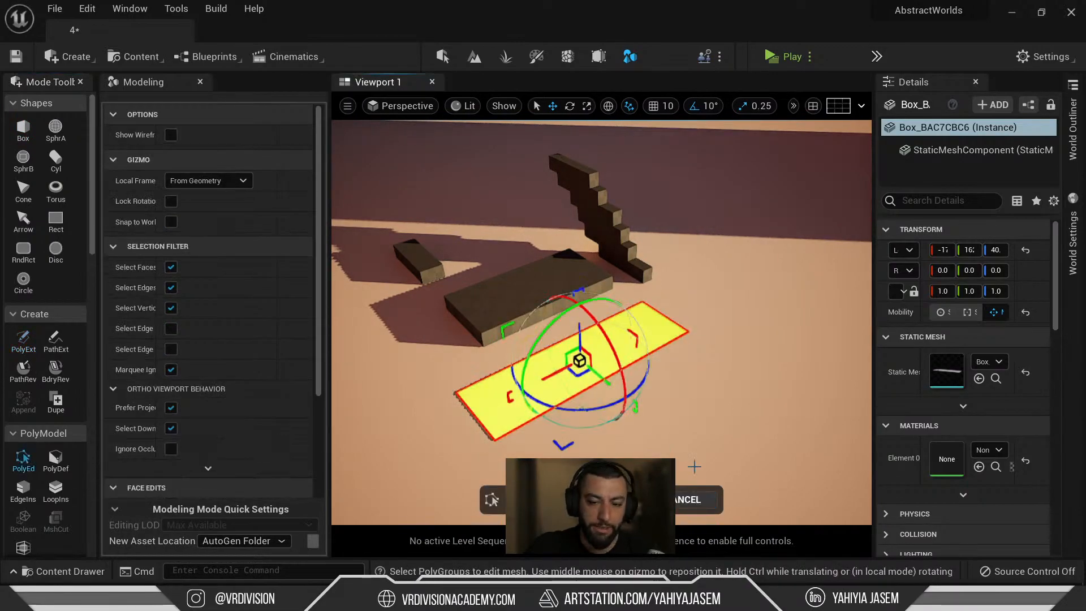
pyautogui.click(691, 499)
# Open the thick slab in PolyEd and select its top faces except the leftmost one.
pyautogui.click(542, 287)
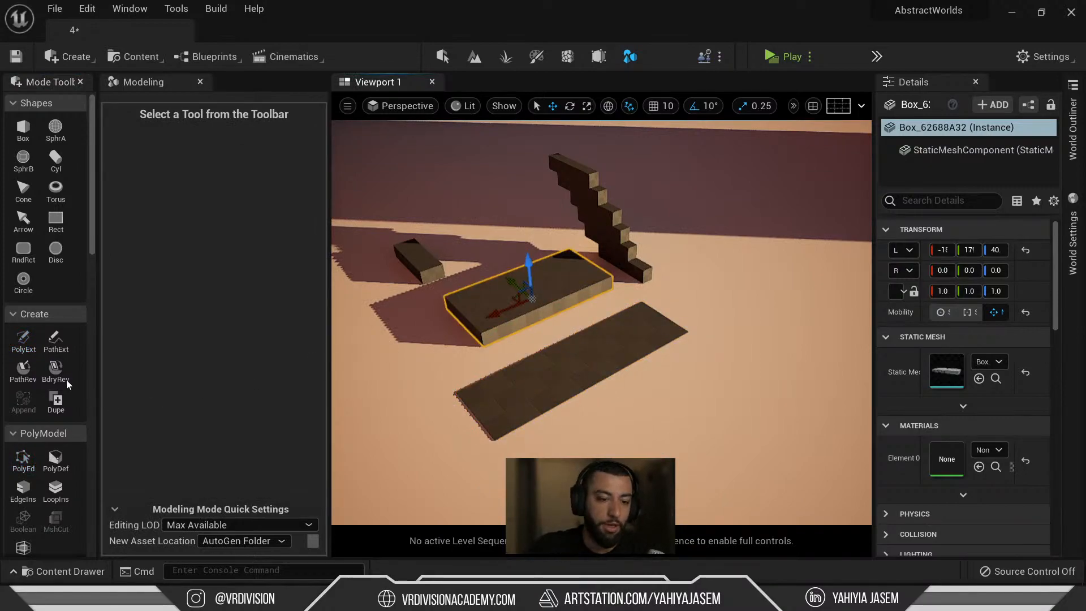
pyautogui.click(23, 457)
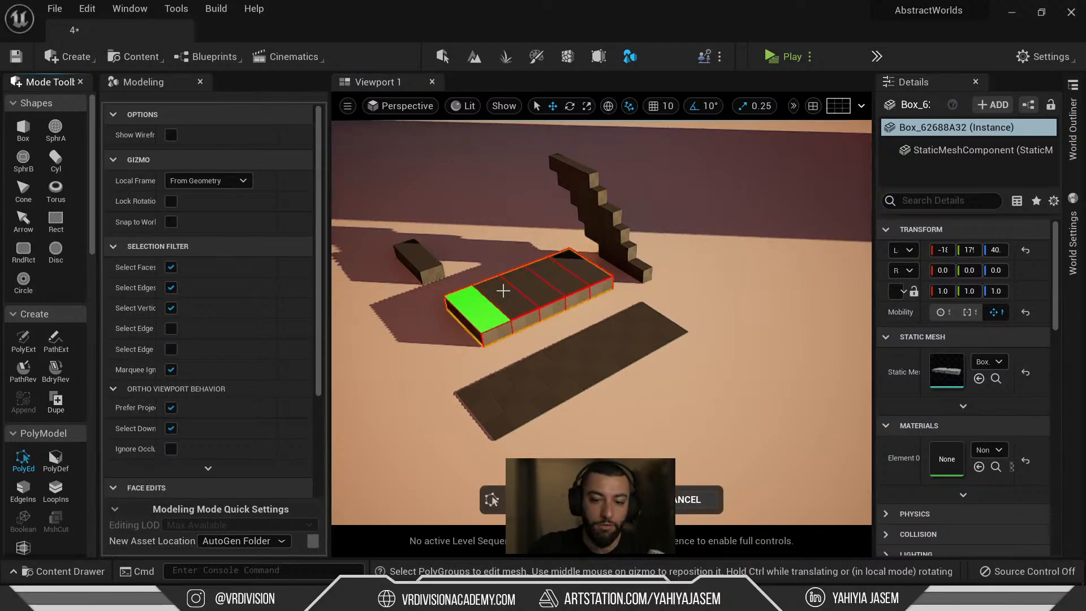
pyautogui.press('f')
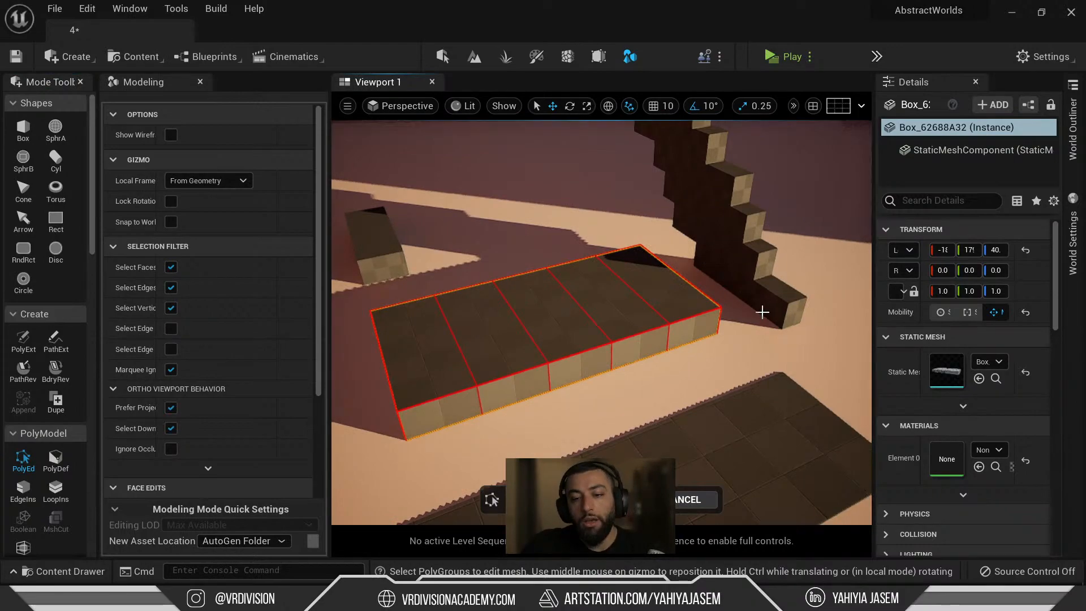
pyautogui.click(463, 341)
pyautogui.keyDown('shift'); pyautogui.click(558, 318); pyautogui.keyUp('shift')
pyautogui.keyDown('shift'); pyautogui.click(634, 300); pyautogui.keyUp('shift')
pyautogui.keyDown('shift'); pyautogui.click(679, 289); pyautogui.keyUp('shift')
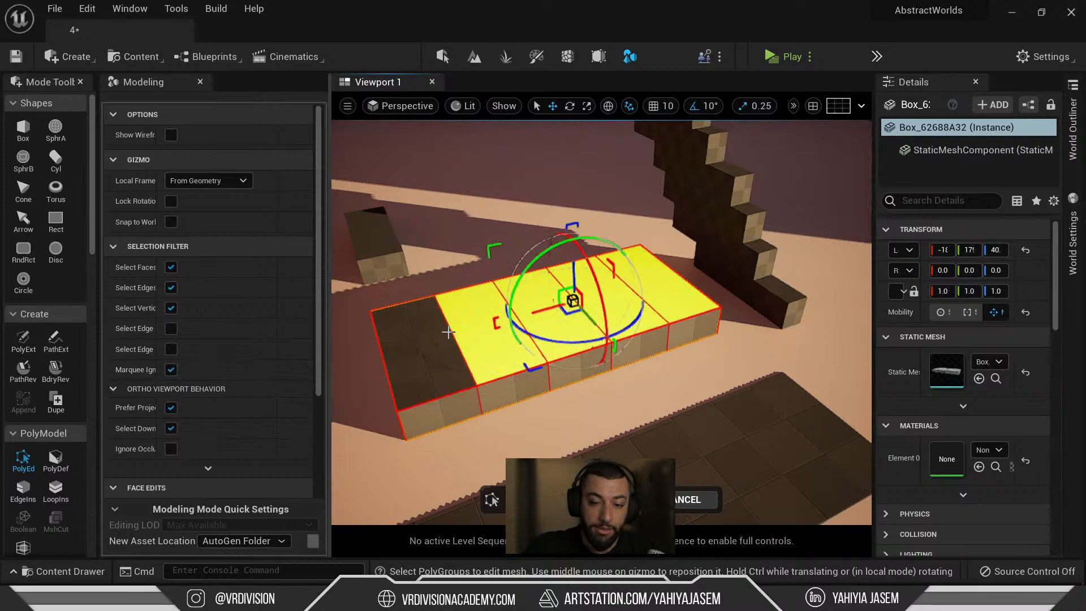
pyautogui.scroll(-5, 87, 349)
pyautogui.scroll(3, 39, 417)
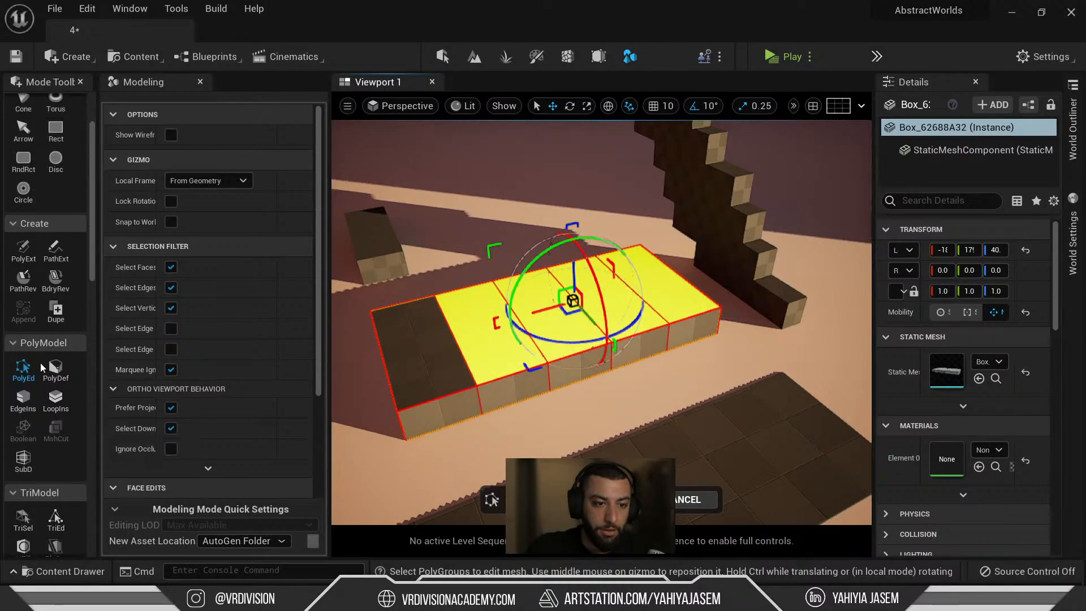
pyautogui.scroll(-5, 185, 406)
# Extrude the selected top faces upward, then drop the leftmost face from the selection.
pyautogui.click(157, 306)
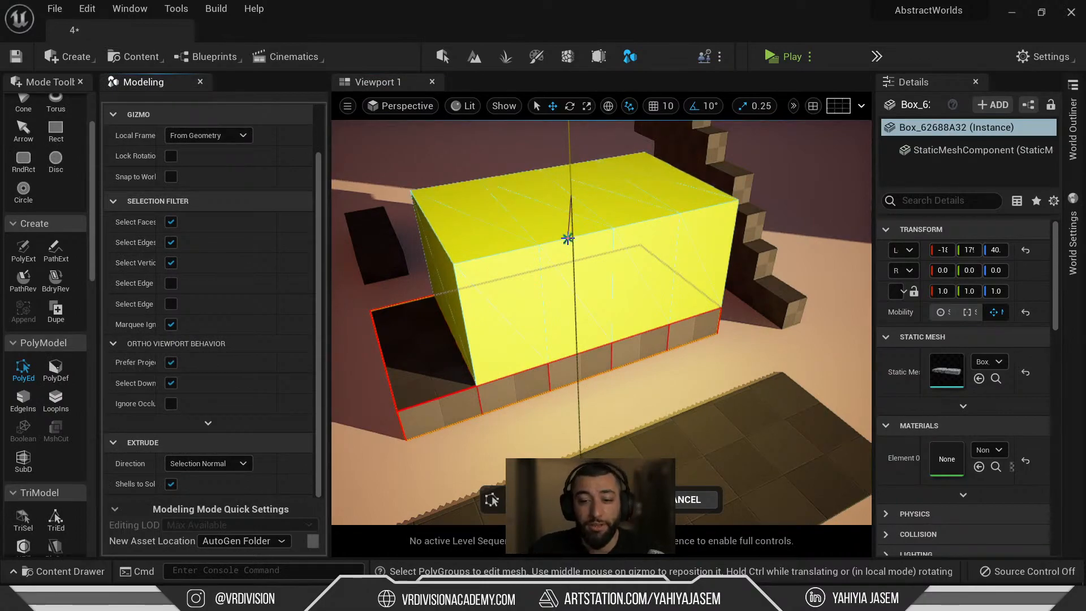
pyautogui.moveTo(702, 242); pyautogui.dragTo(611, 247, button='right')
pyautogui.press('d')
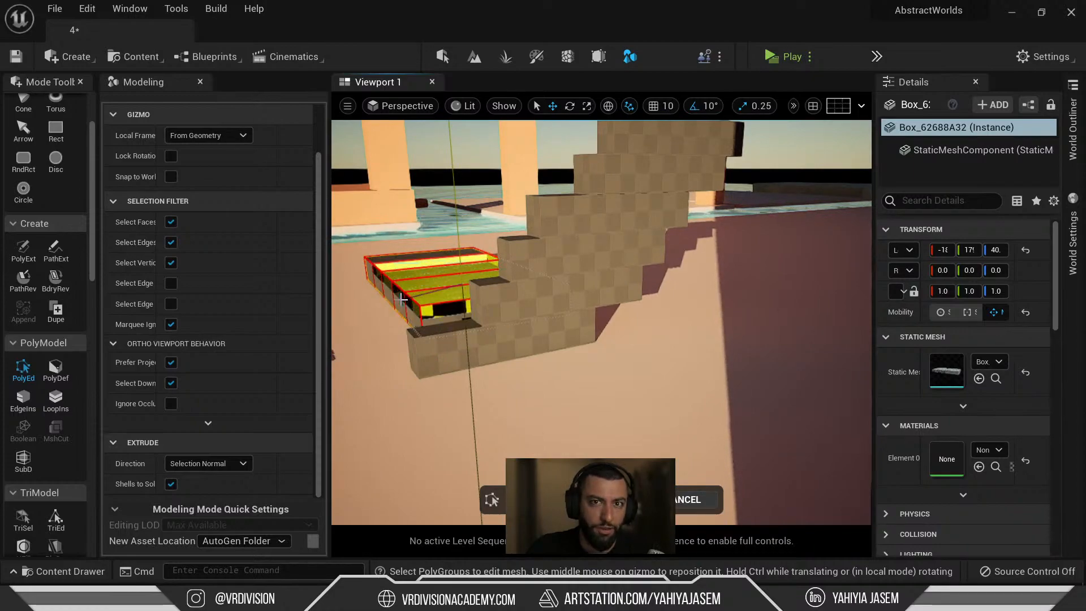
pyautogui.click(492, 281)
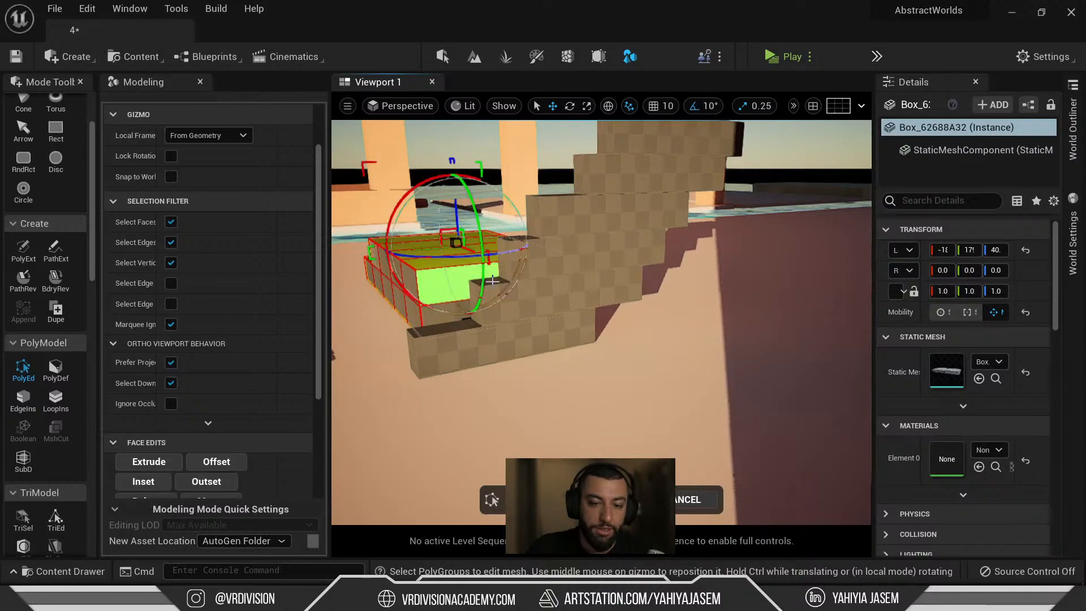
pyautogui.moveTo(492, 281); pyautogui.dragTo(534, 404, button='right')
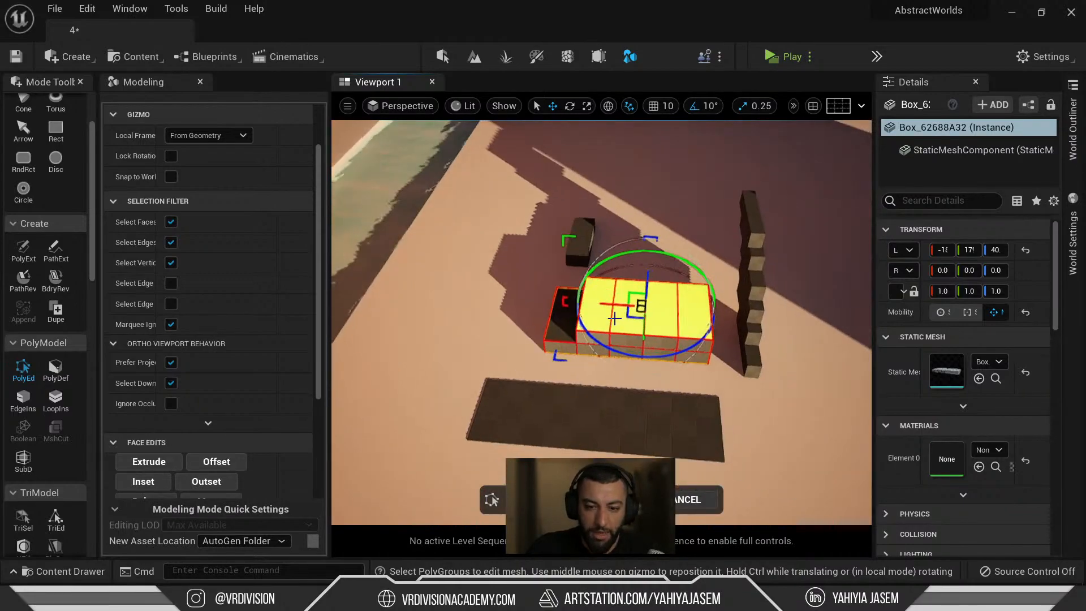
pyautogui.keyDown('shift'); pyautogui.click(598, 315); pyautogui.keyUp('shift')
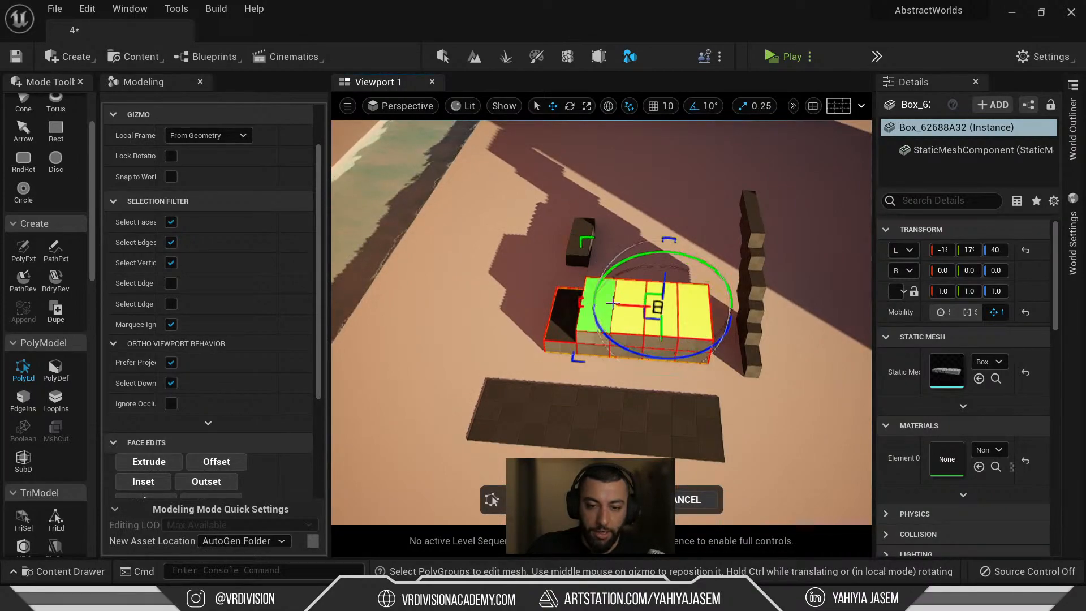
pyautogui.moveTo(611, 306); pyautogui.dragTo(753, 314, button='right')
# Extrude the remaining top faces in three more rising layers and accept the stepped block.
pyautogui.click(149, 462)
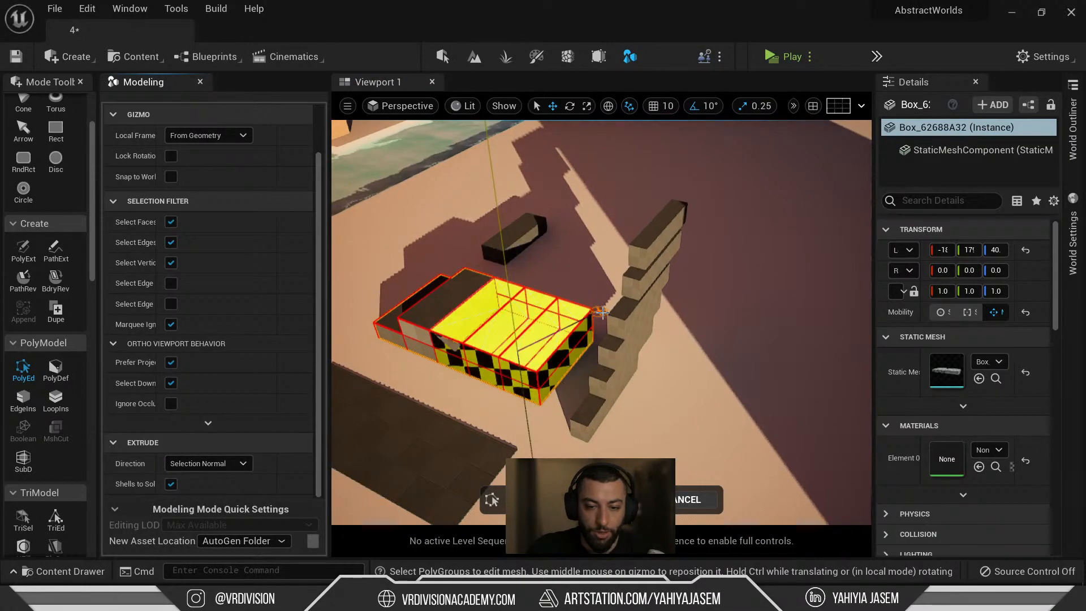
pyautogui.click(601, 311)
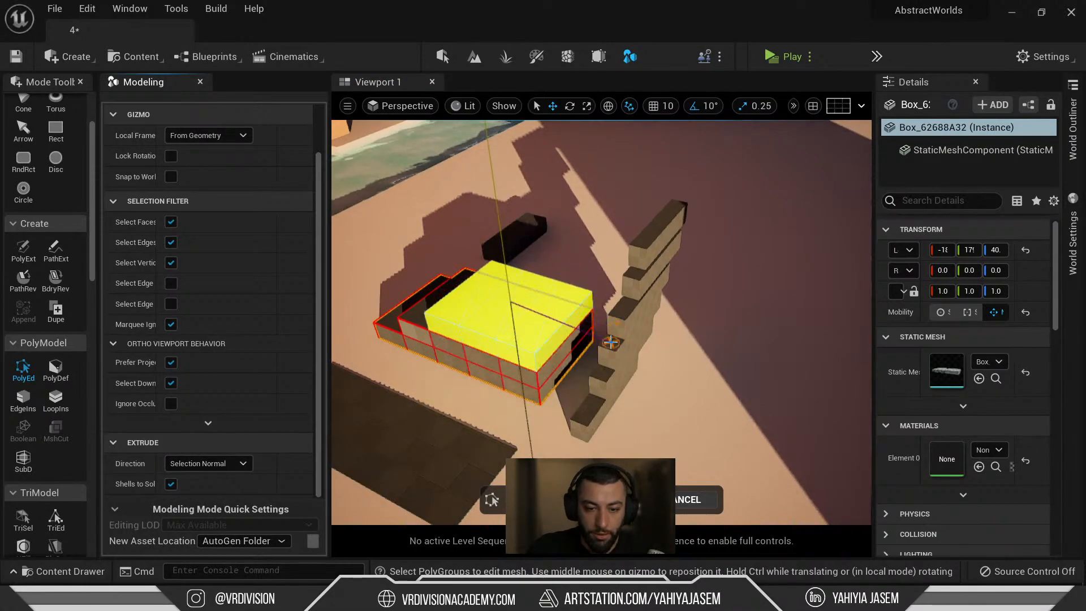
pyautogui.click(611, 342)
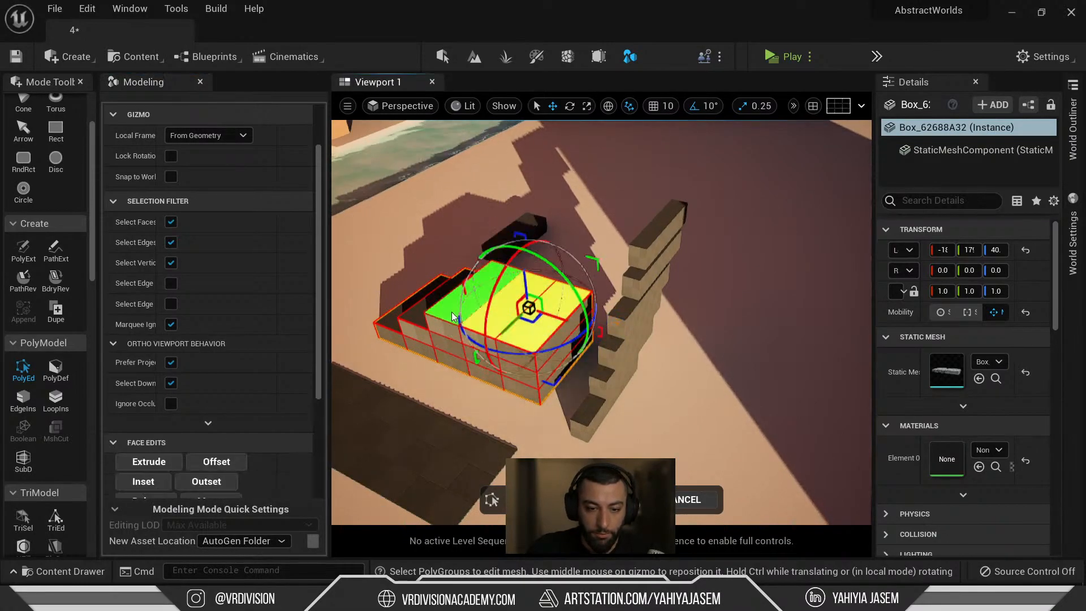
pyautogui.click(147, 461)
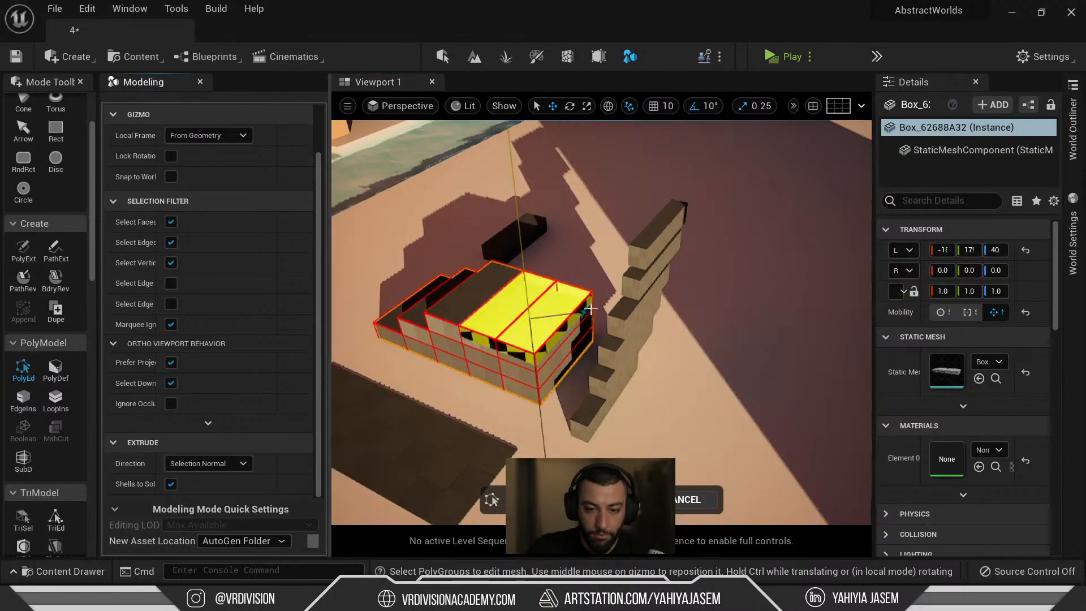
pyautogui.click(532, 318)
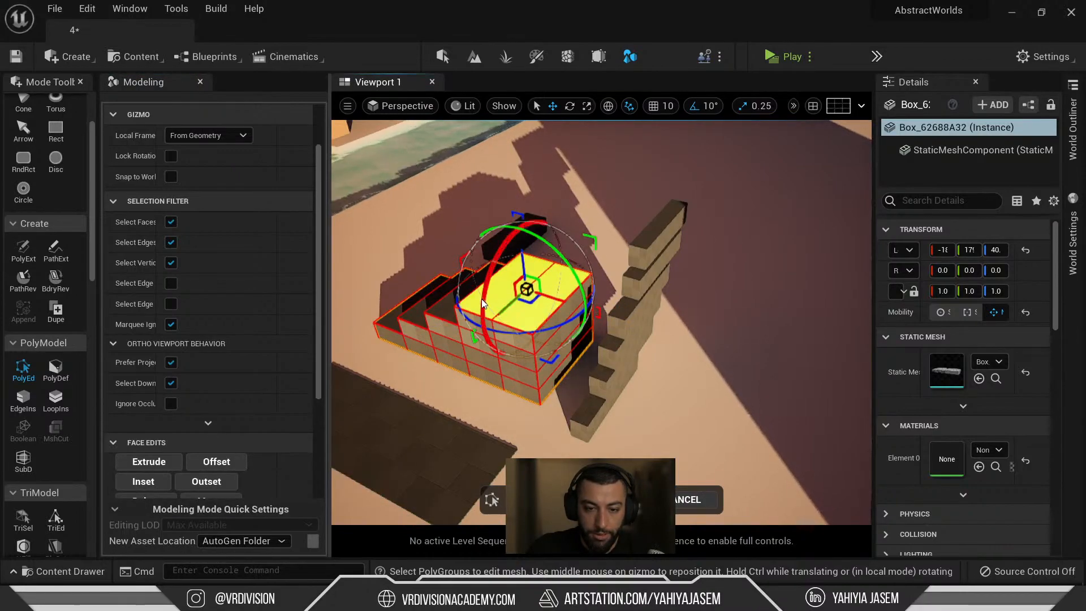
pyautogui.click(163, 457)
pyautogui.click(597, 280)
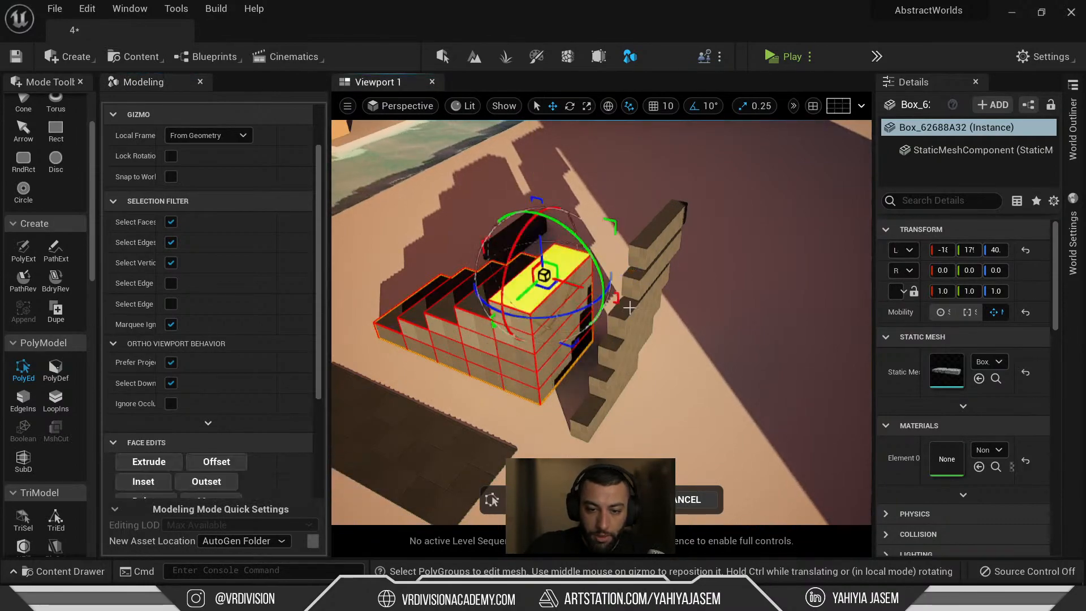
pyautogui.click(627, 500)
# Fly down to ground level, then orbit above the tiered staircase mesh to inspect it.
pyautogui.moveTo(611, 362); pyautogui.dragTo(581, 374, button='right')
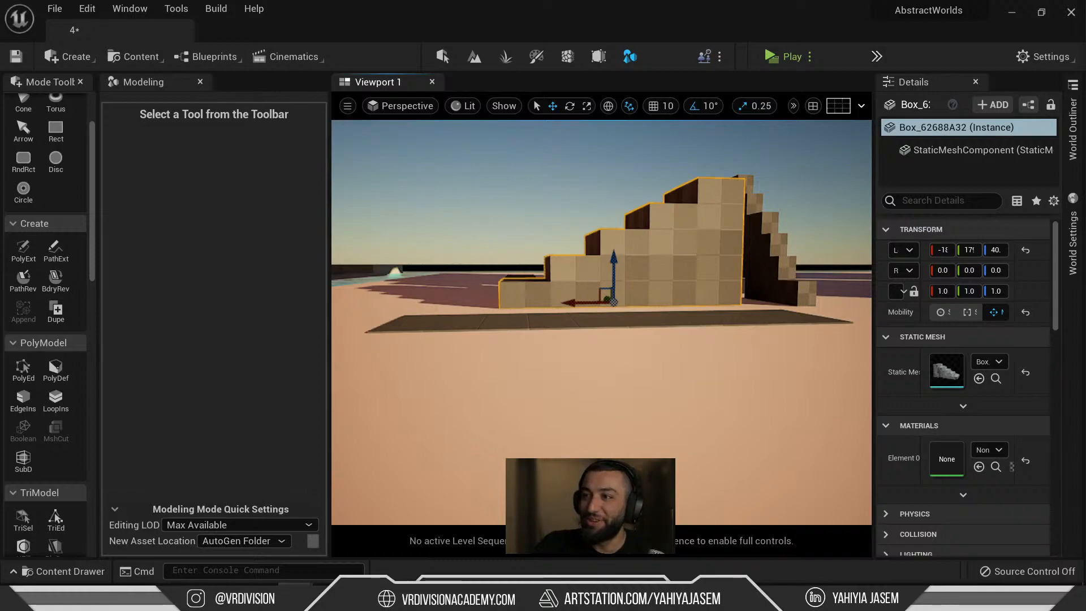
pyautogui.moveTo(585, 297); pyautogui.dragTo(611, 359, button='right')
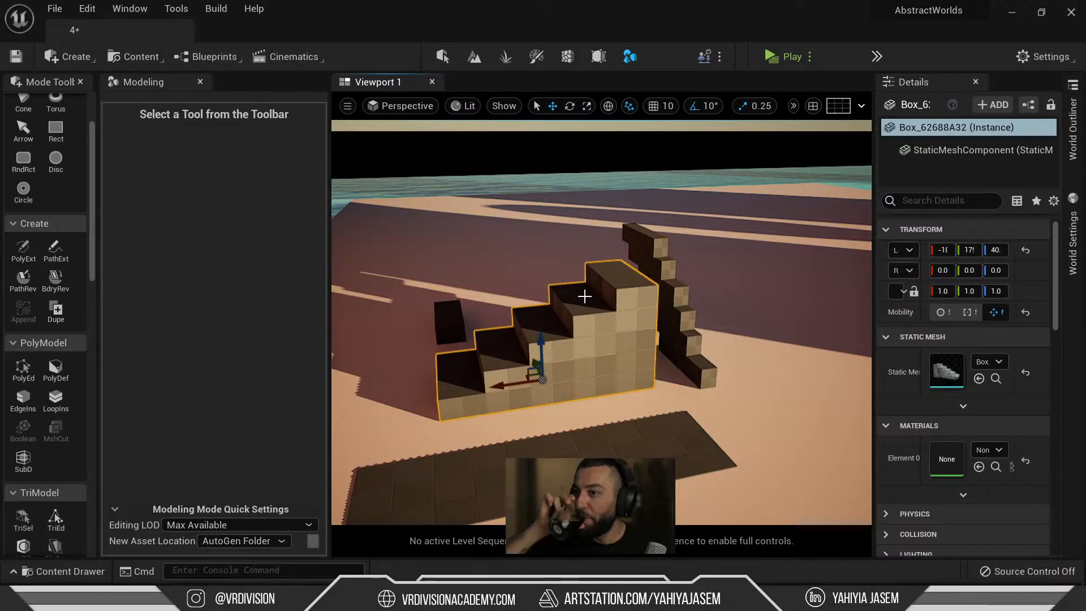
pyautogui.moveTo(585, 297); pyautogui.dragTo(817, 276, button='right')
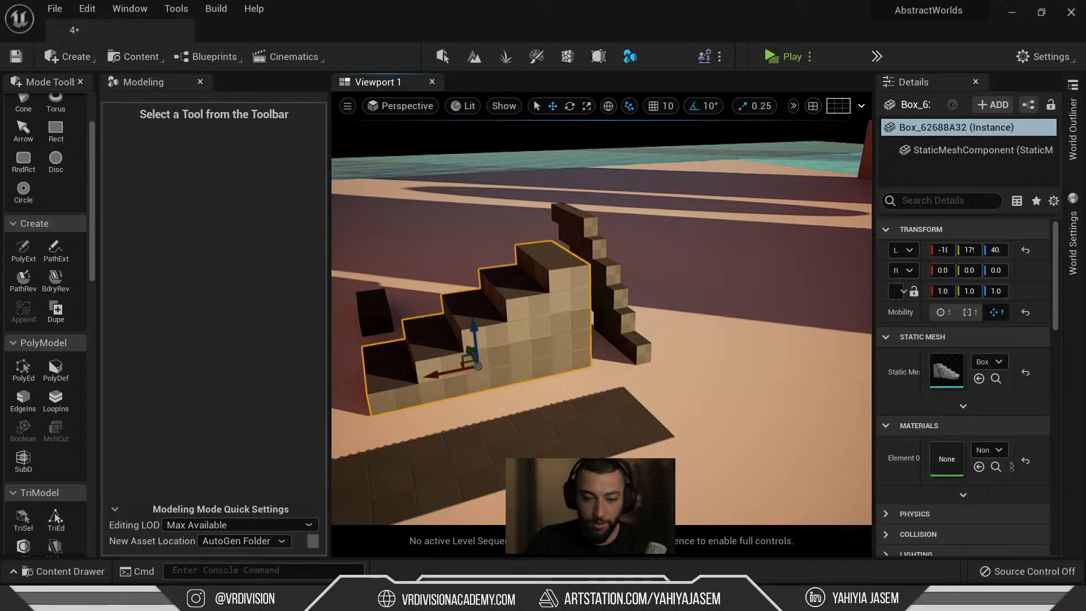
# Open the Asus_AbstractWorlds PureRef board and drop in the Pinterest desert reference image.
pyautogui.rightClick(330, 597)
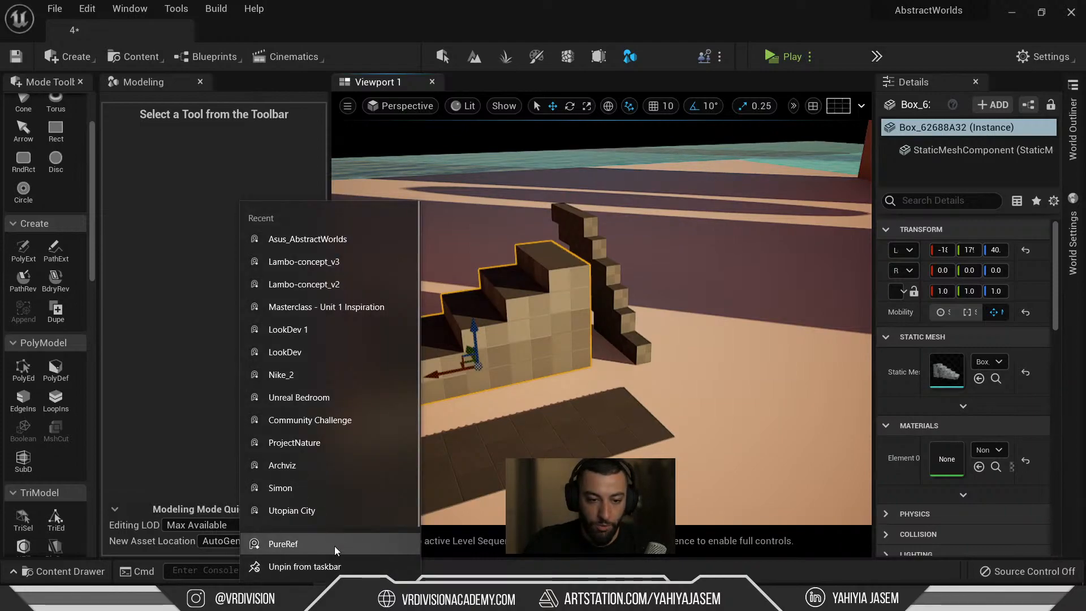
pyautogui.click(317, 242)
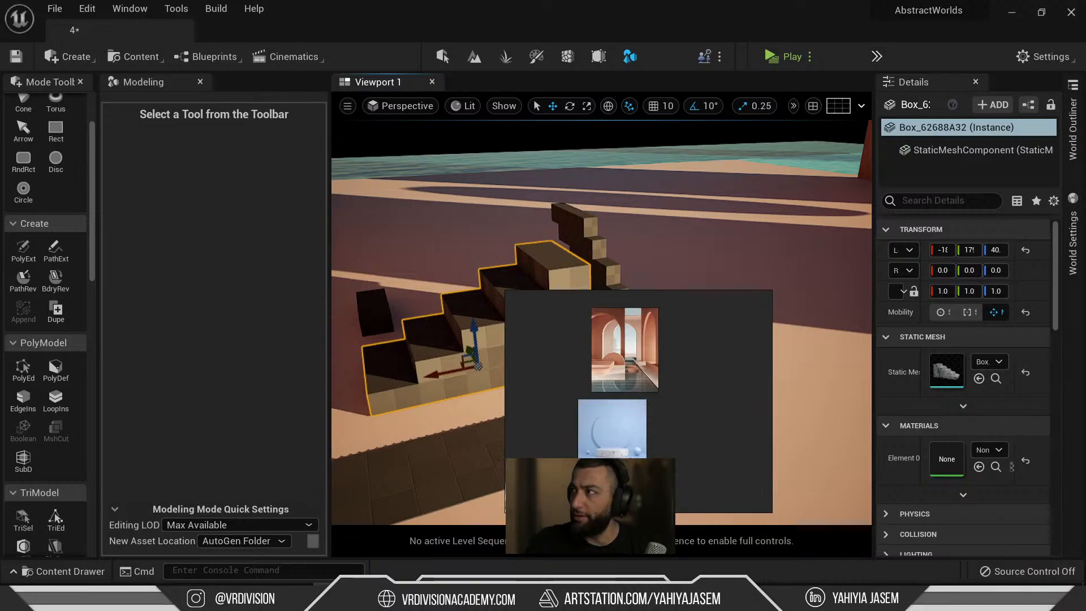
pyautogui.moveTo(0, 237); pyautogui.dragTo(437, 91)
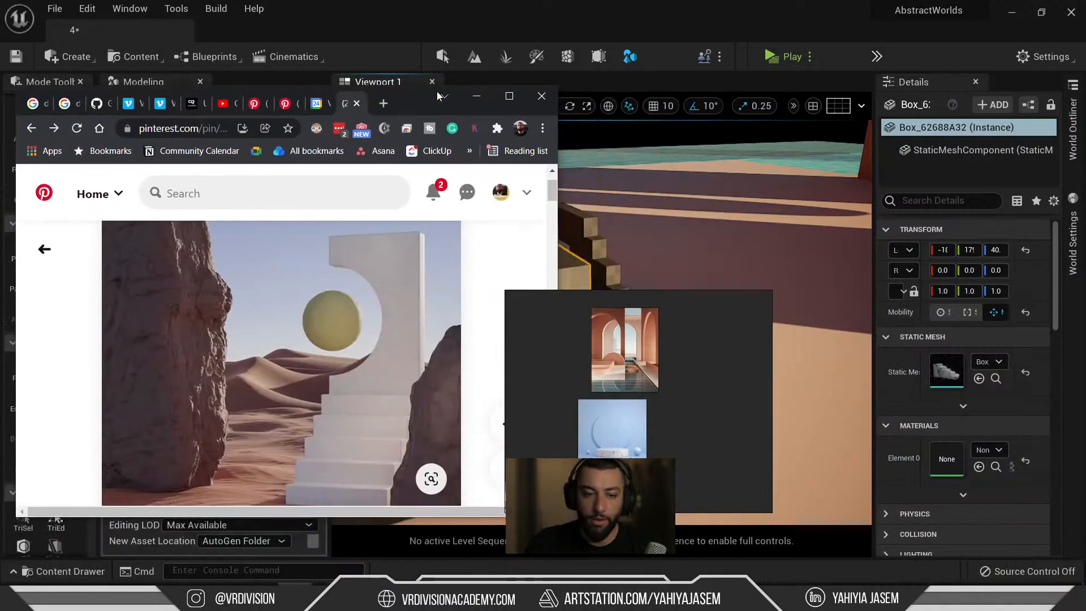
pyautogui.moveTo(341, 289); pyautogui.dragTo(742, 341)
pyautogui.doubleClick(738, 349)
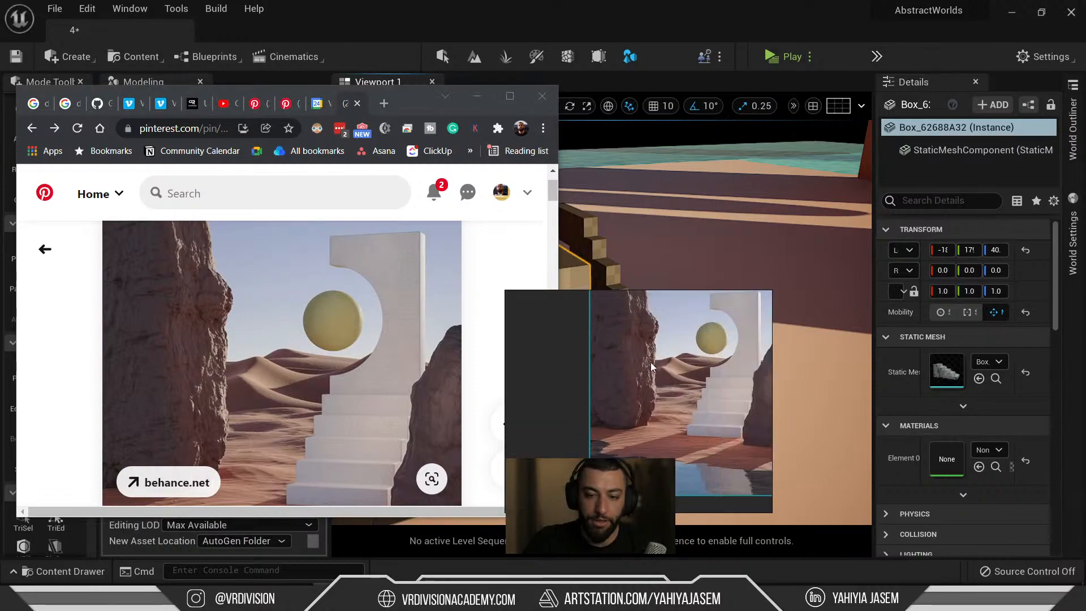
# Hide the browser and dock the reference board over the Modeling panel.
pyautogui.click(476, 96)
pyautogui.moveTo(687, 370); pyautogui.dragTo(635, 389, button='middle')
pyautogui.moveTo(742, 387); pyautogui.dragTo(362, 247, button='right')
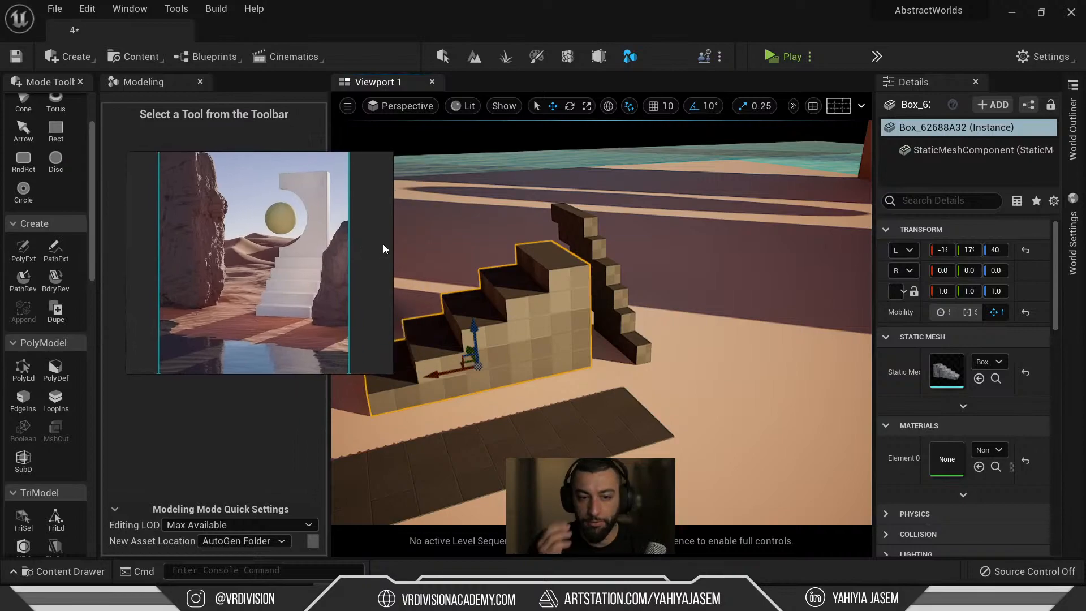
pyautogui.scroll(5, 308, 235)
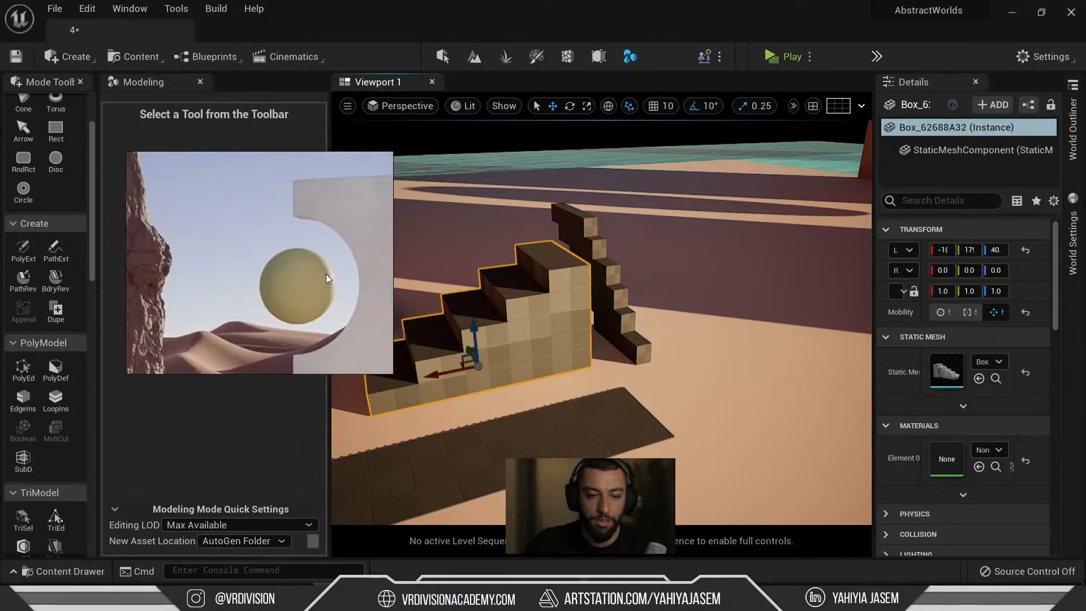
pyautogui.scroll(-3, 312, 212)
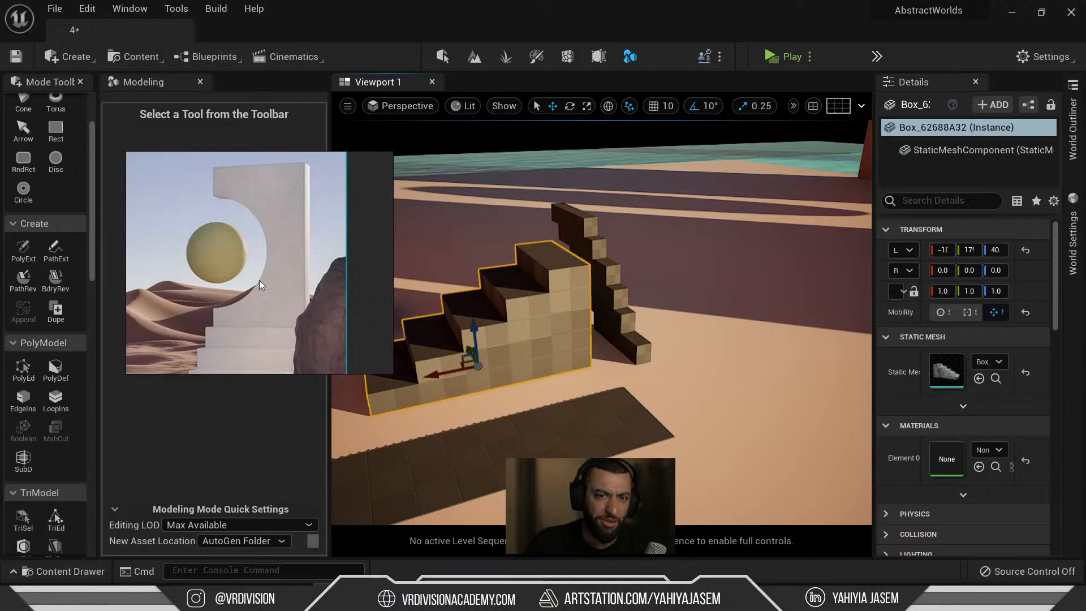
pyautogui.scroll(3, 45, 238)
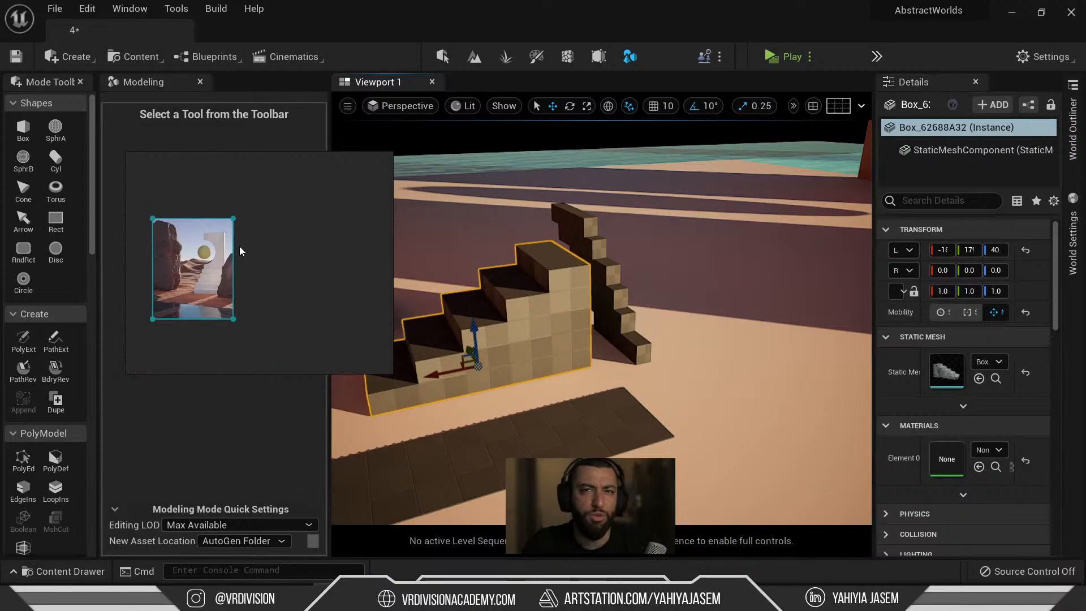
# Set up a new Box shape with width 120, depth 15 and height 180.
pyautogui.click(23, 128)
pyautogui.moveTo(572, 260); pyautogui.dragTo(487, 308, button='right')
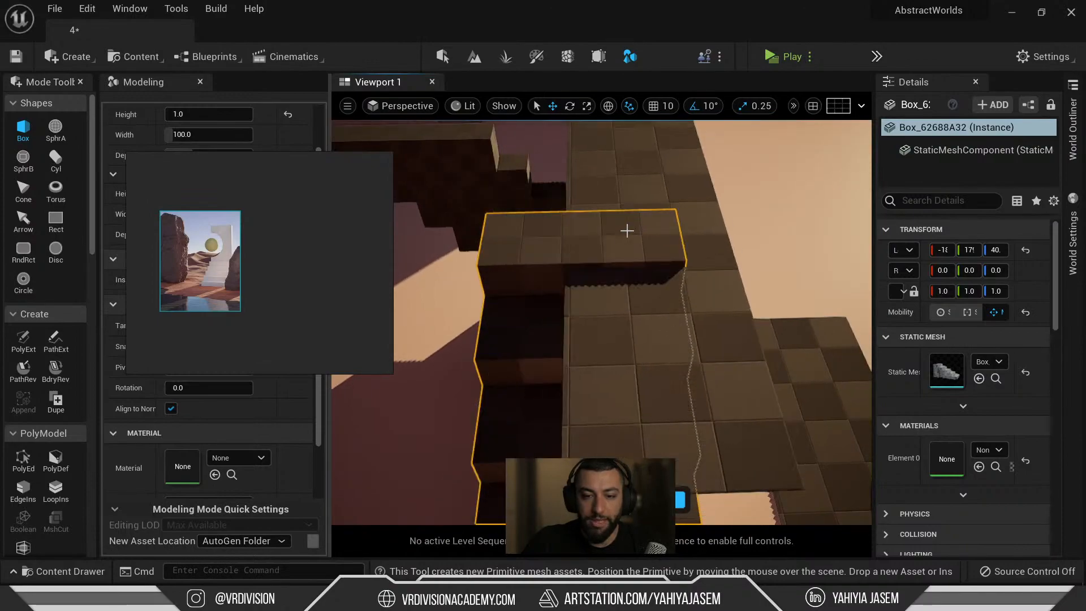
pyautogui.click(201, 135)
pyautogui.write('120')
pyautogui.press('Return')
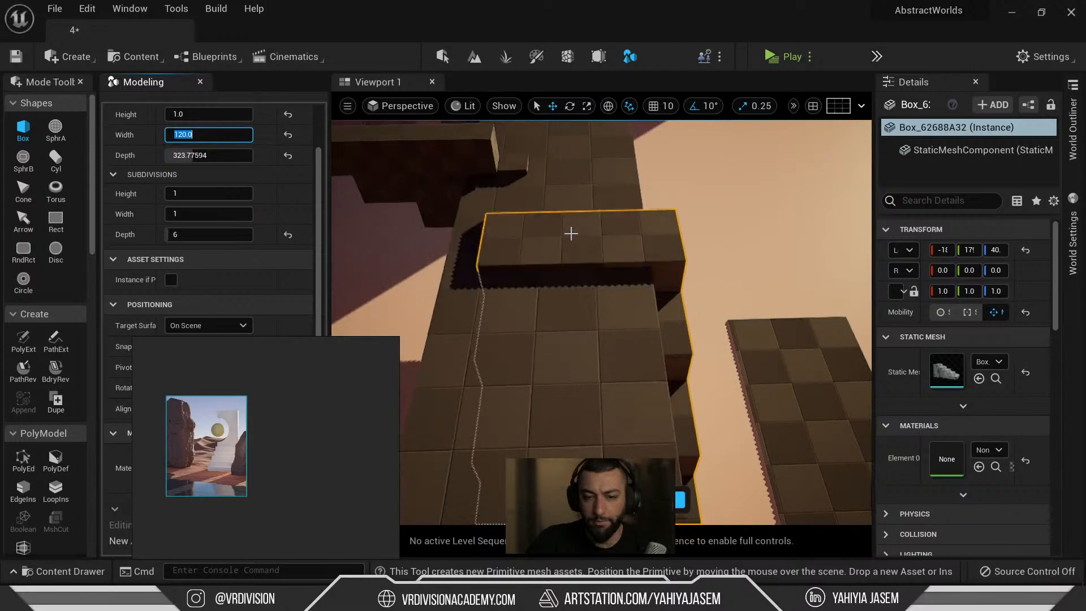
pyautogui.click(208, 155)
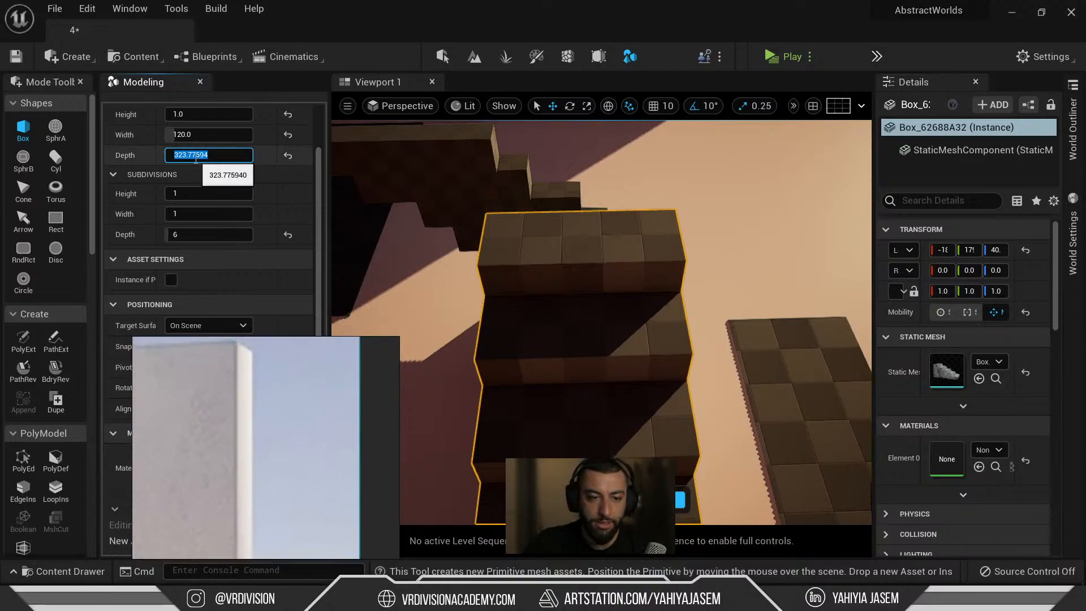
pyautogui.write('15')
pyautogui.press('Return')
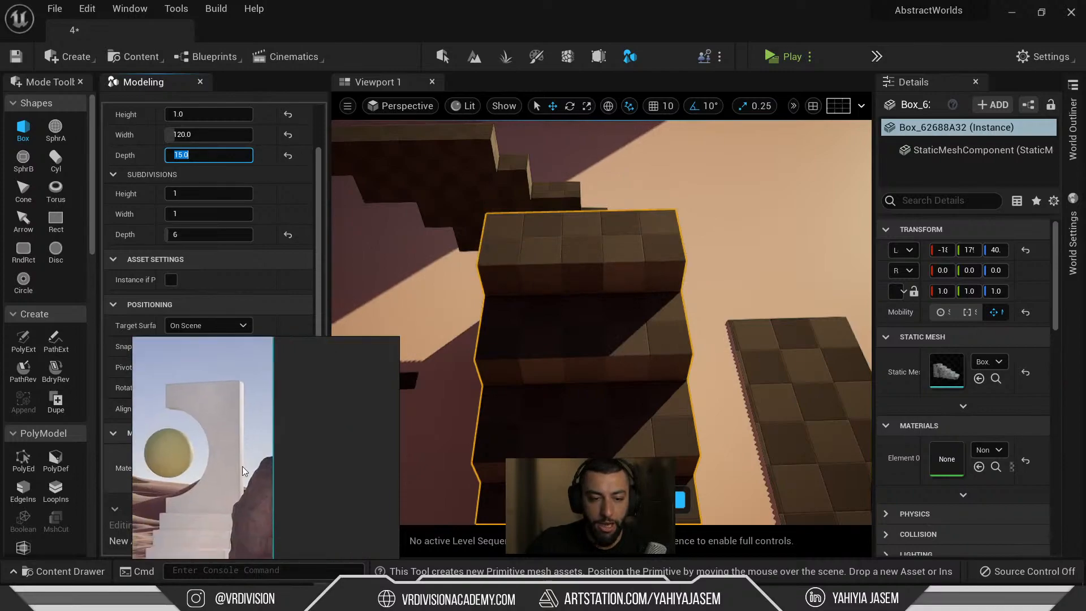
pyautogui.click(199, 112)
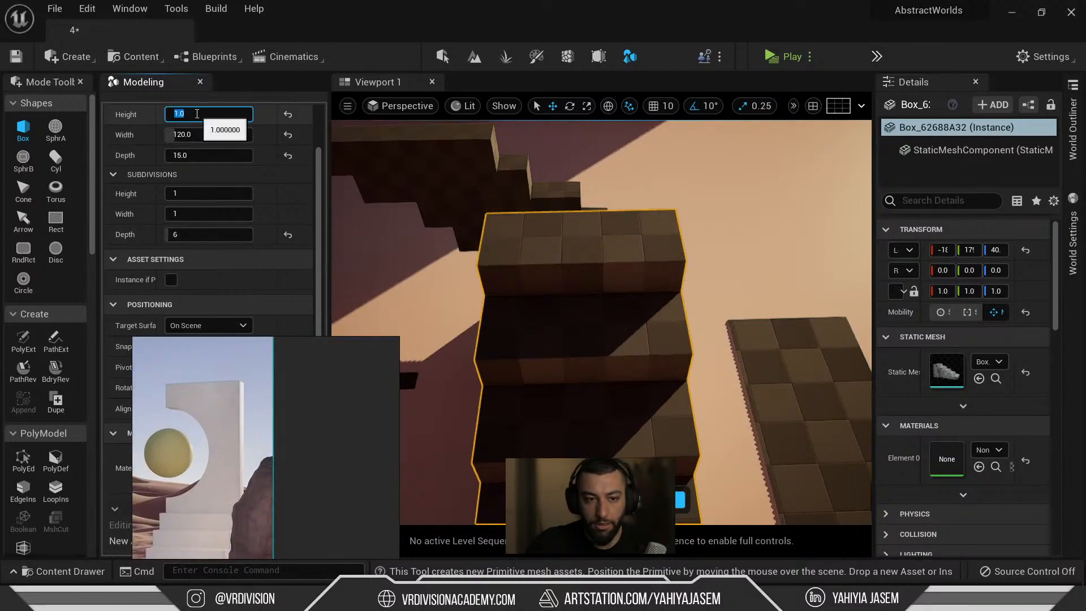
pyautogui.write('180')
pyautogui.press('Return')
# Swing the view around the desert to find a placement spot for the slab.
pyautogui.moveTo(699, 188); pyautogui.dragTo(835, 212, button='right')
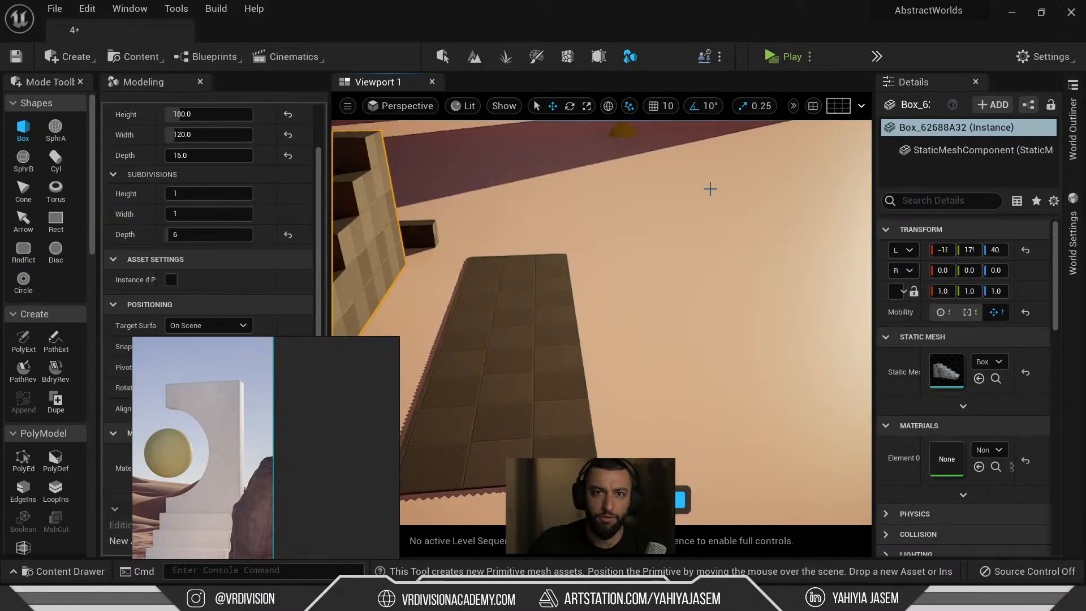
pyautogui.moveTo(684, 211); pyautogui.dragTo(650, 194, button='right')
pyautogui.press('s')
# Place the 120×15×180 slab on the ground, accept it, and frame it.
pyautogui.click(624, 371)
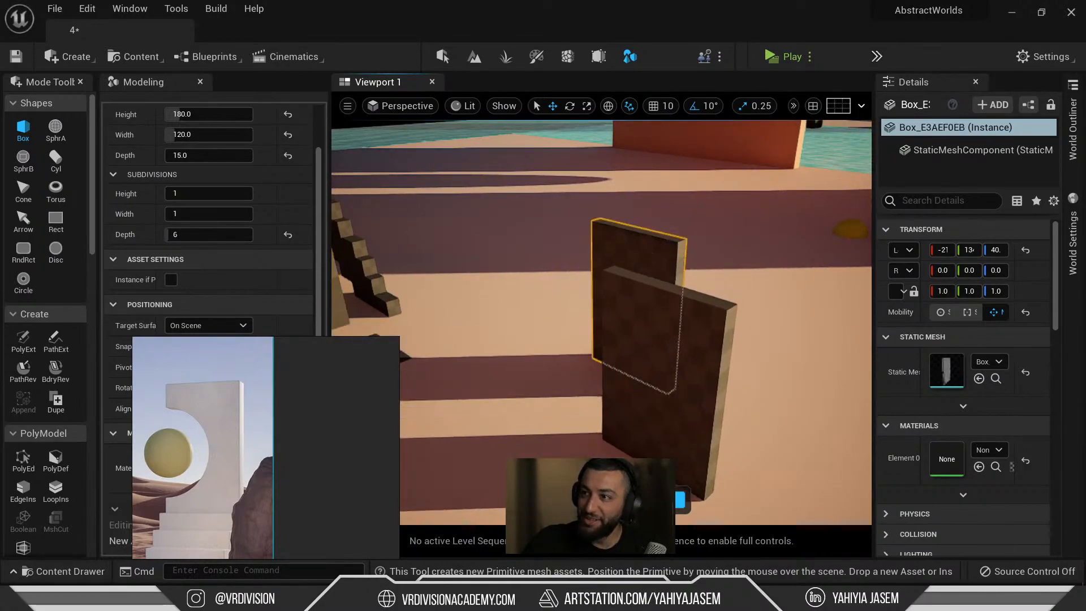
pyautogui.click(682, 499)
pyautogui.press('f')
pyautogui.moveTo(551, 328)
pyautogui.keyDown('alt'); pyautogui.mouseDown()
pyautogui.moveTo(498, 325)
pyautogui.moveTo(543, 328)
pyautogui.mouseUp(); pyautogui.keyUp('alt')
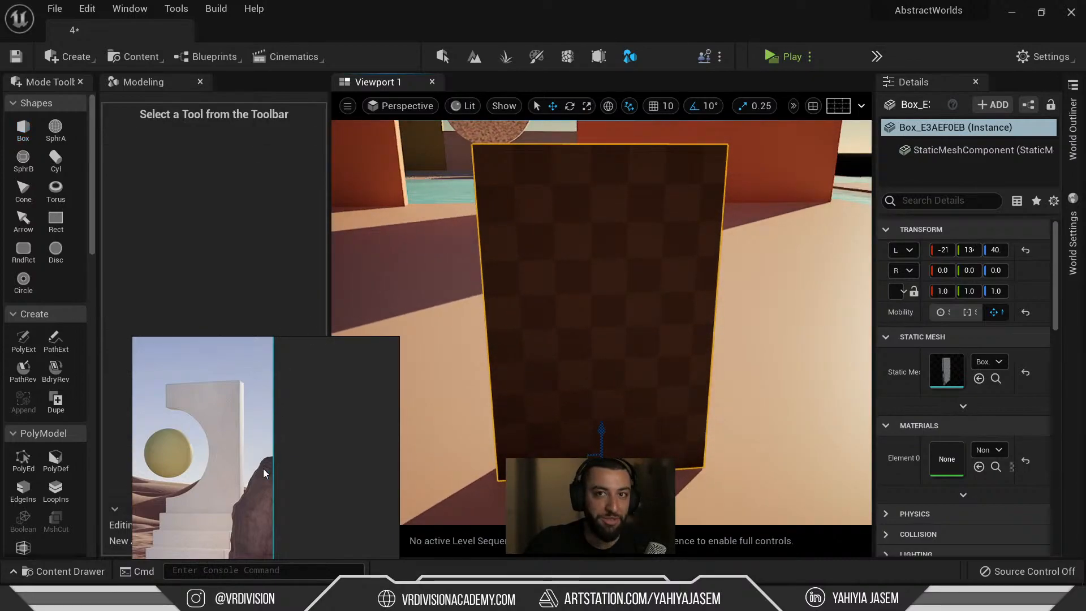
pyautogui.scroll(-6, 505, 308)
pyautogui.keyDown('alt'); pyautogui.moveTo(499, 295); pyautogui.dragTo(540, 316); pyautogui.keyUp('alt')
pyautogui.keyDown('alt'); pyautogui.moveTo(529, 318); pyautogui.dragTo(594, 318, button='right'); pyautogui.keyUp('alt')
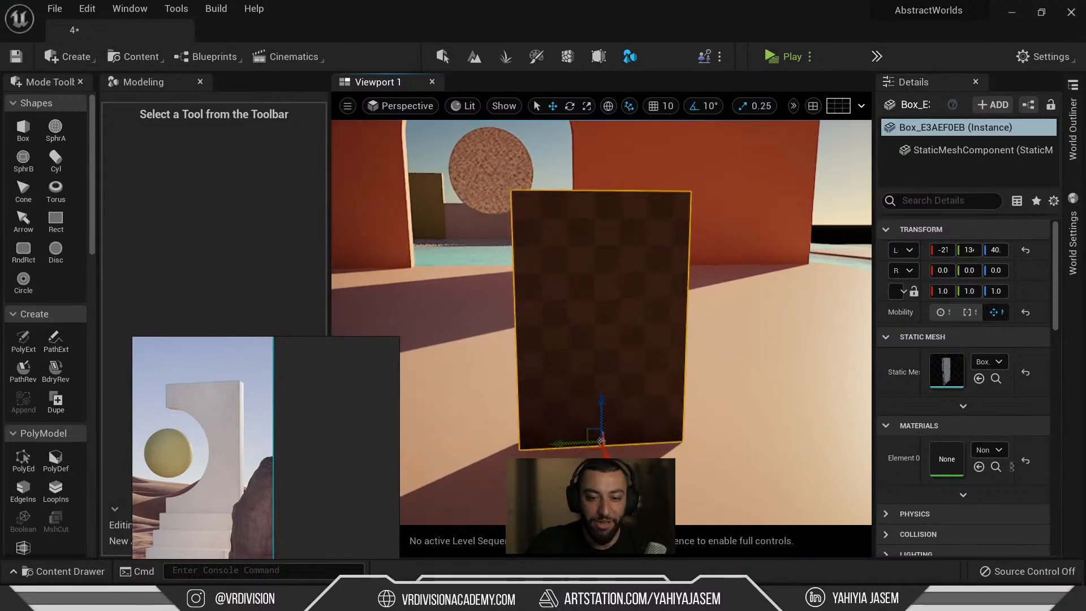
# Duplicate the round disc and shrink the copy to a quarter size.
pyautogui.click(479, 197)
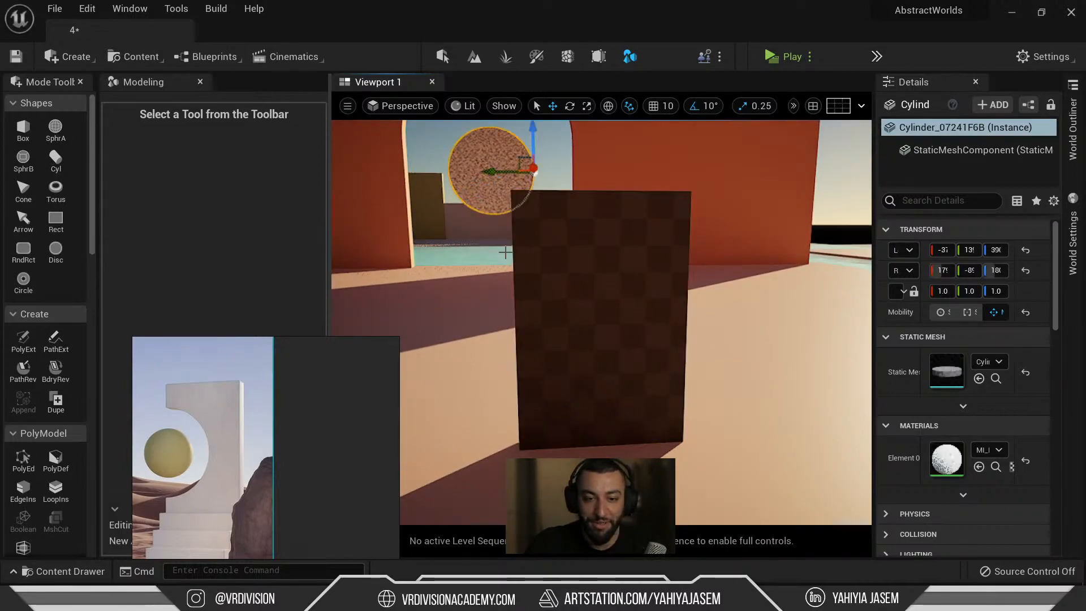
pyautogui.click(525, 266)
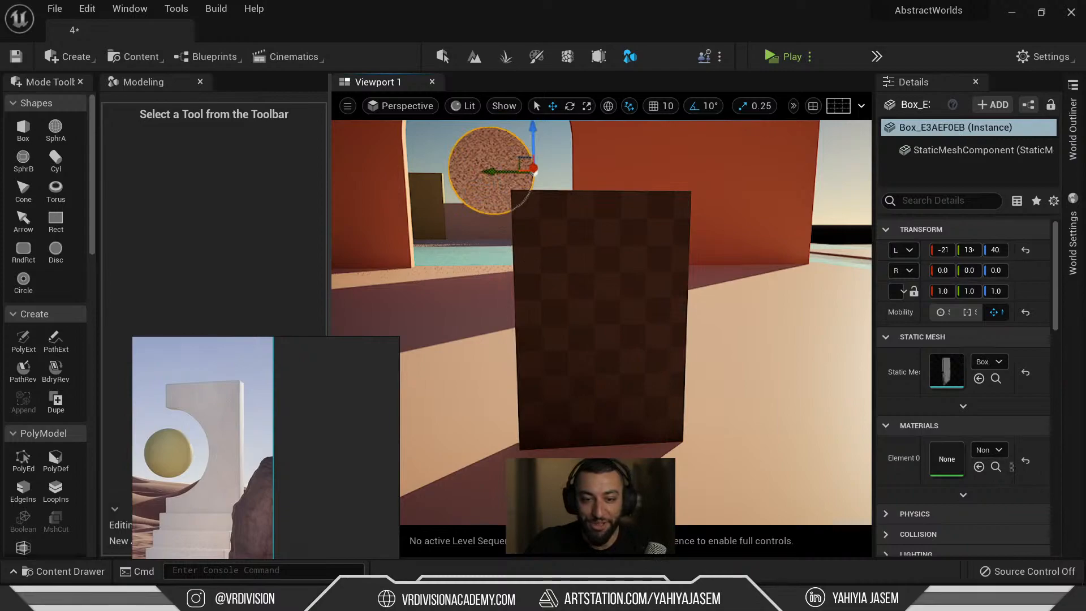
pyautogui.click(497, 194)
pyautogui.keyDown('alt'); pyautogui.moveTo(453, 232); pyautogui.dragTo(543, 306); pyautogui.keyUp('alt')
pyautogui.press('f')
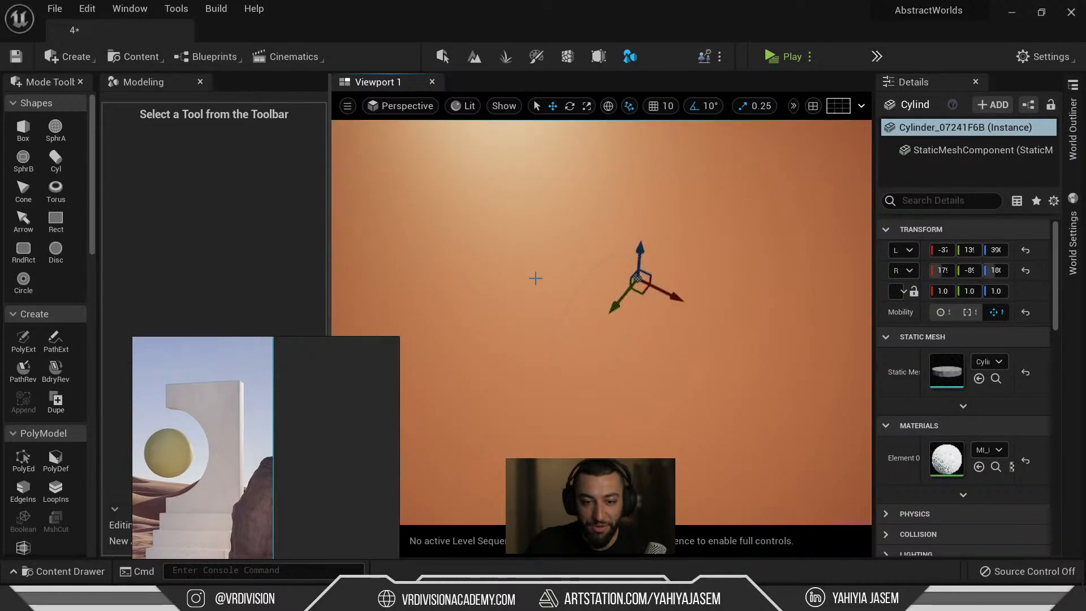
pyautogui.keyDown('alt'); pyautogui.keyDown('shift'); pyautogui.moveTo(680, 295); pyautogui.dragTo(713, 175); pyautogui.keyUp('shift'); pyautogui.keyUp('alt')
pyautogui.press('f')
pyautogui.press('r')
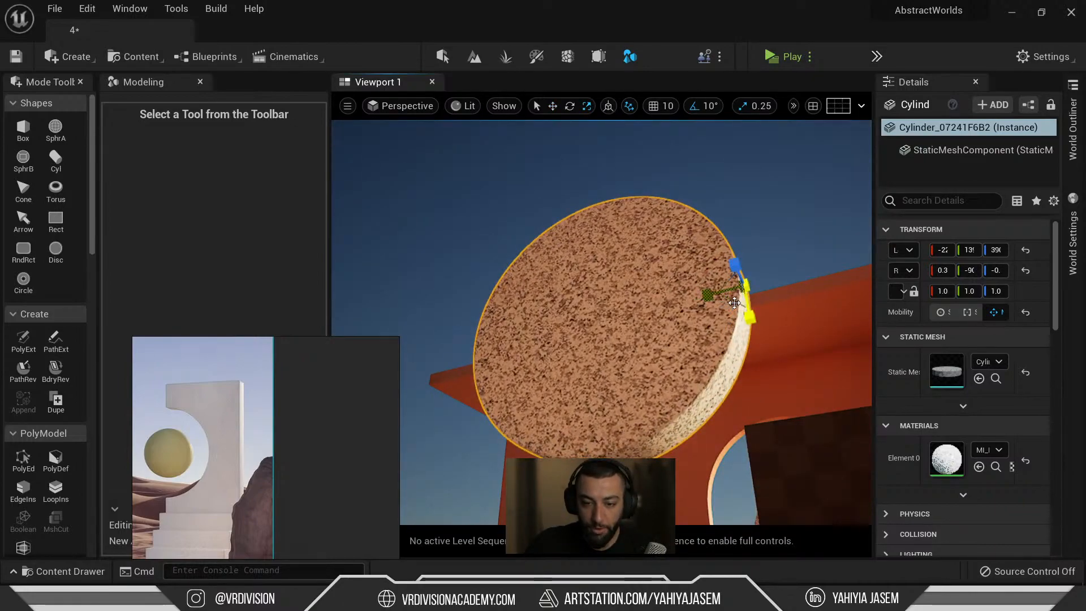
pyautogui.moveTo(734, 303); pyautogui.dragTo(740, 271)
# Rescale the disc copy to 0.5 by 0.5 by 1.5, thickening it.
pyautogui.press('w')
pyautogui.keyDown('alt'); pyautogui.moveTo(553, 286); pyautogui.dragTo(702, 373); pyautogui.keyUp('alt')
pyautogui.keyDown('alt'); pyautogui.moveTo(617, 255); pyautogui.dragTo(531, 209); pyautogui.keyUp('alt')
pyautogui.press('r')
pyautogui.moveTo(723, 343)
pyautogui.mouseDown()
pyautogui.moveTo(702, 367)
pyautogui.moveTo(714, 354)
pyautogui.mouseUp()
pyautogui.press('w')
pyautogui.keyDown('alt'); pyautogui.moveTo(609, 269); pyautogui.dragTo(685, 353); pyautogui.keyUp('alt')
# Select and frame the dark checkered box, then move the reference image aside.
pyautogui.moveTo(717, 398); pyautogui.dragTo(751, 442, button='middle')
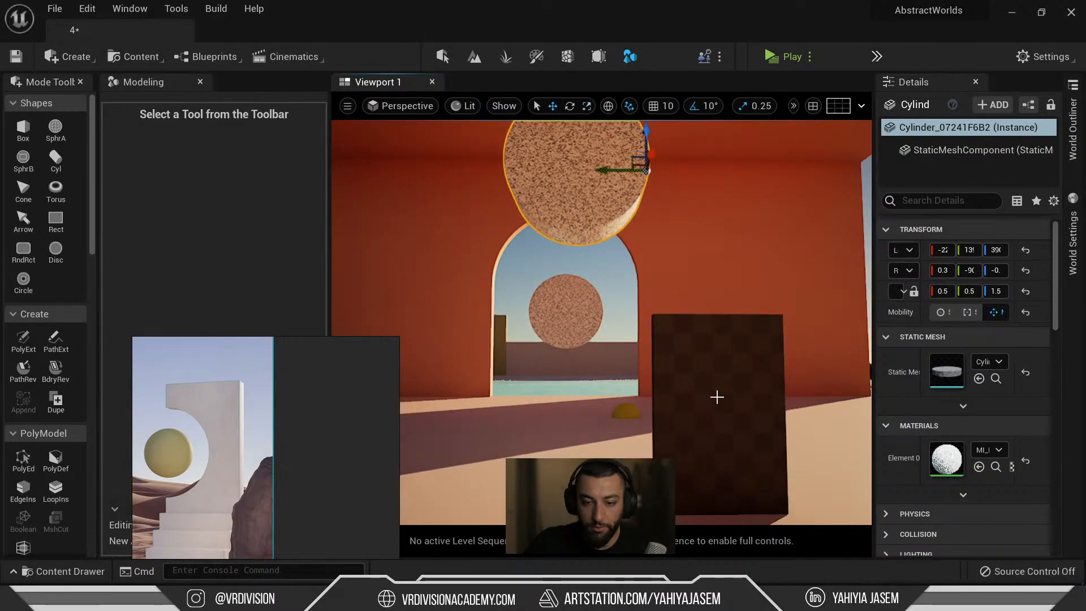
pyautogui.click(698, 353)
pyautogui.click(603, 230)
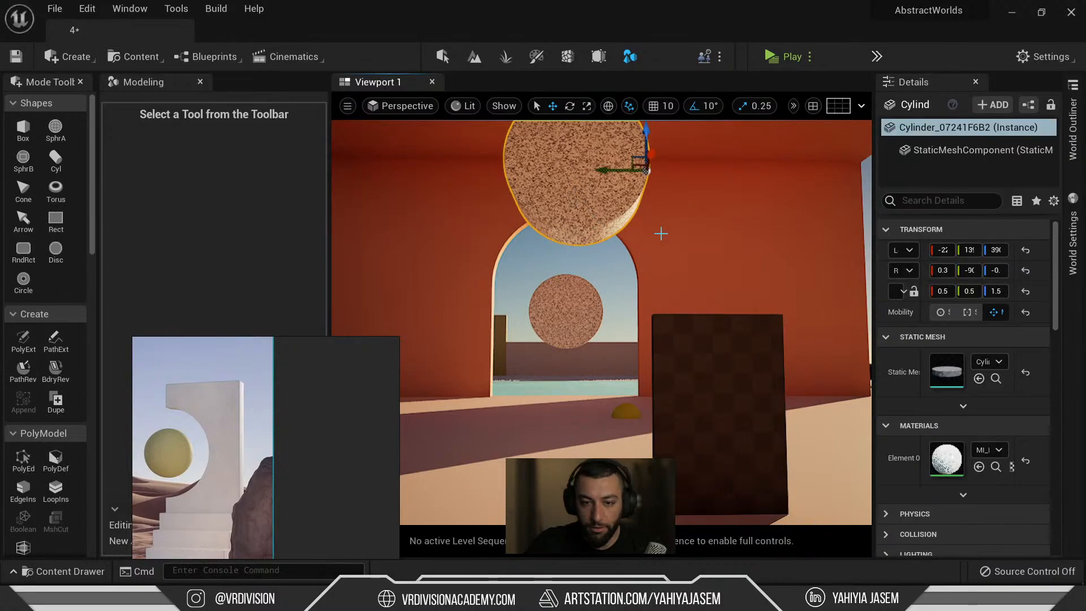
pyautogui.click(688, 355)
pyautogui.moveTo(663, 348); pyautogui.dragTo(678, 378, button='right')
pyautogui.scroll(-2, 663, 348)
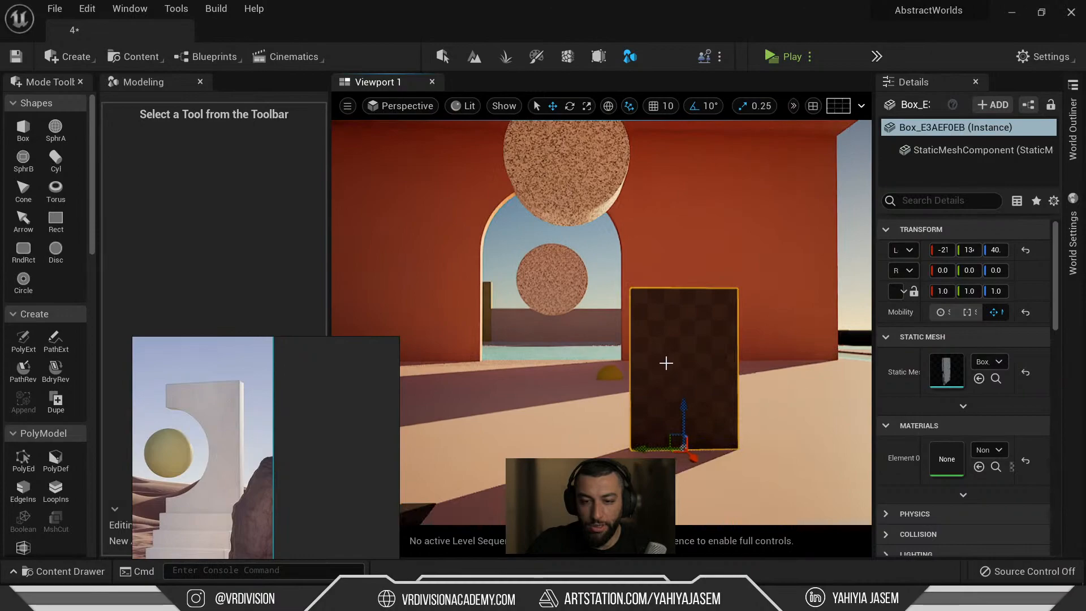
pyautogui.click(571, 185)
pyautogui.click(697, 387)
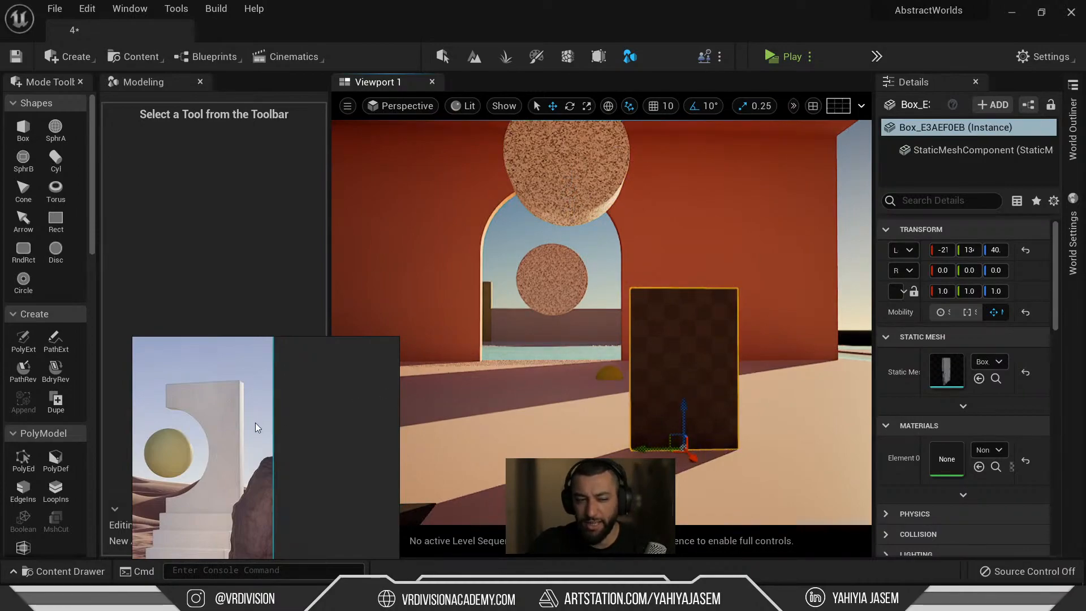
pyautogui.moveTo(255, 427); pyautogui.dragTo(271, 354)
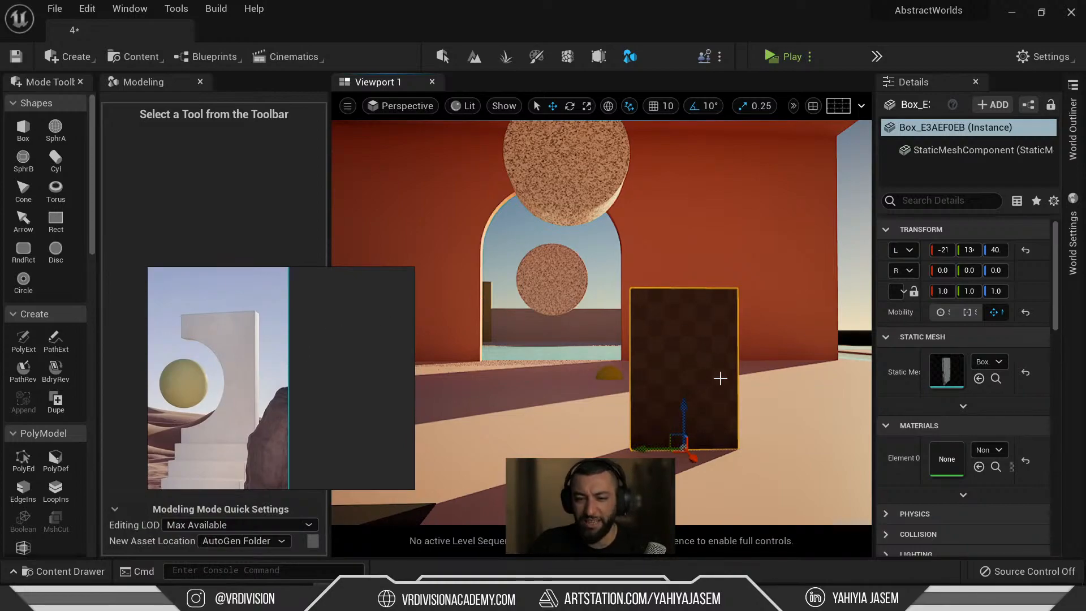
# Move the checkered box's pivot from its centre to its left edge and apply it.
pyautogui.scroll(-10, 37, 341)
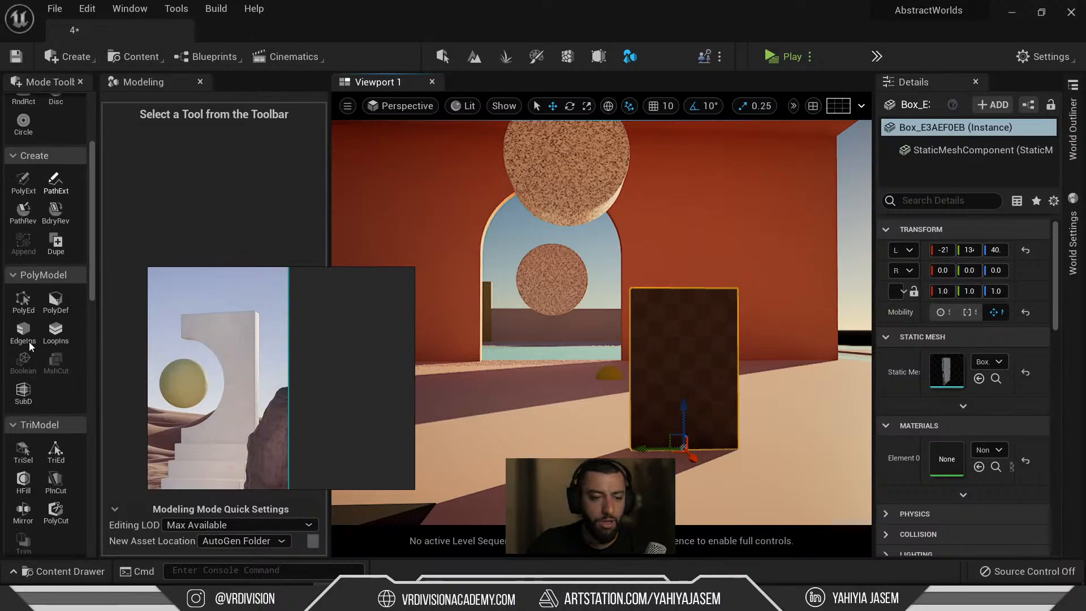
pyautogui.scroll(-4, 47, 342)
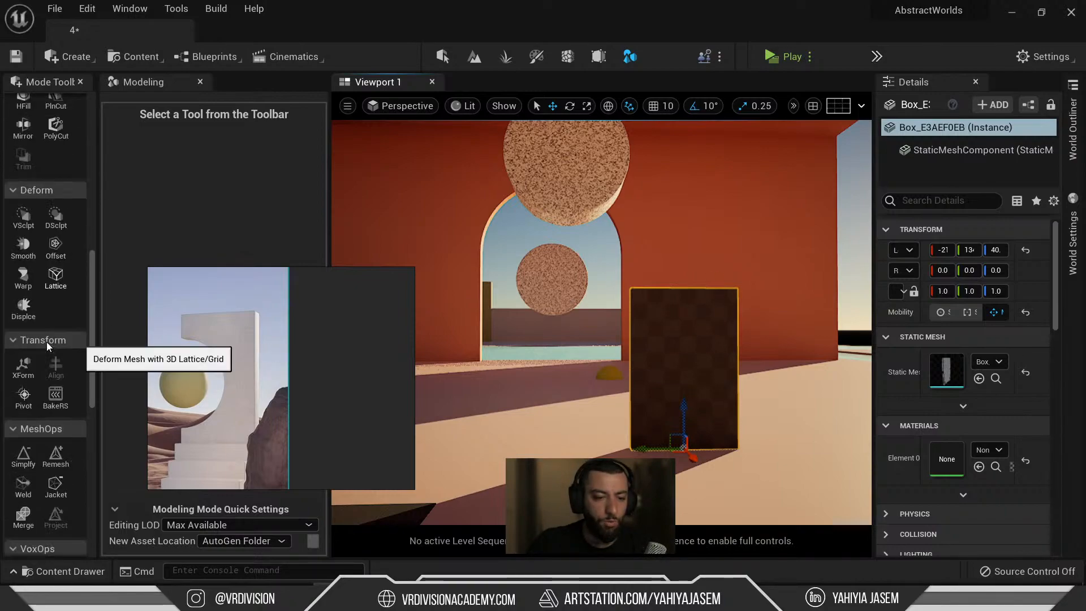
pyautogui.click(28, 356)
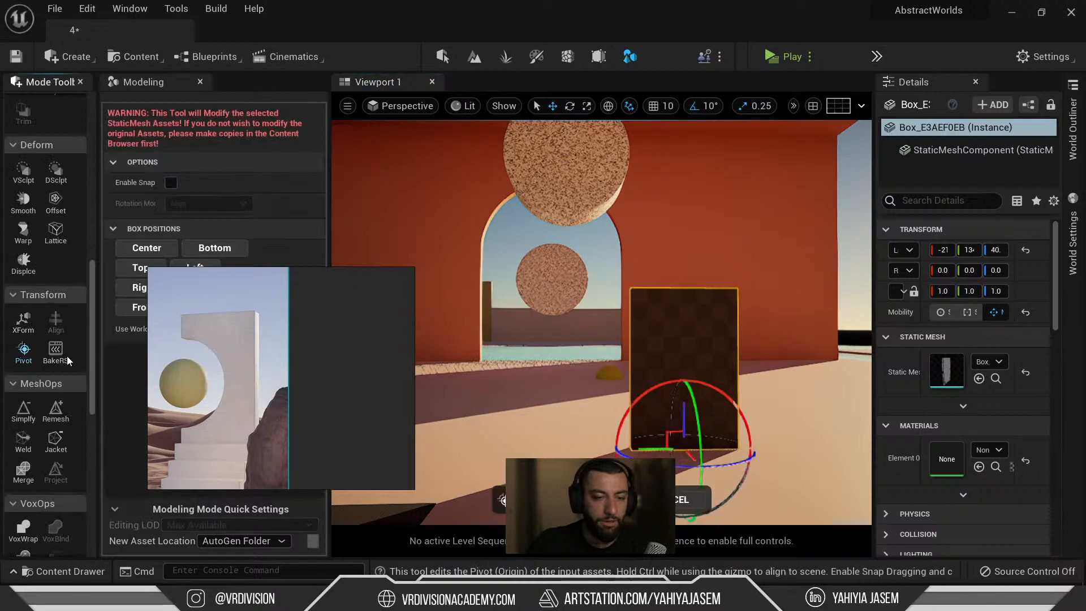
pyautogui.click(154, 250)
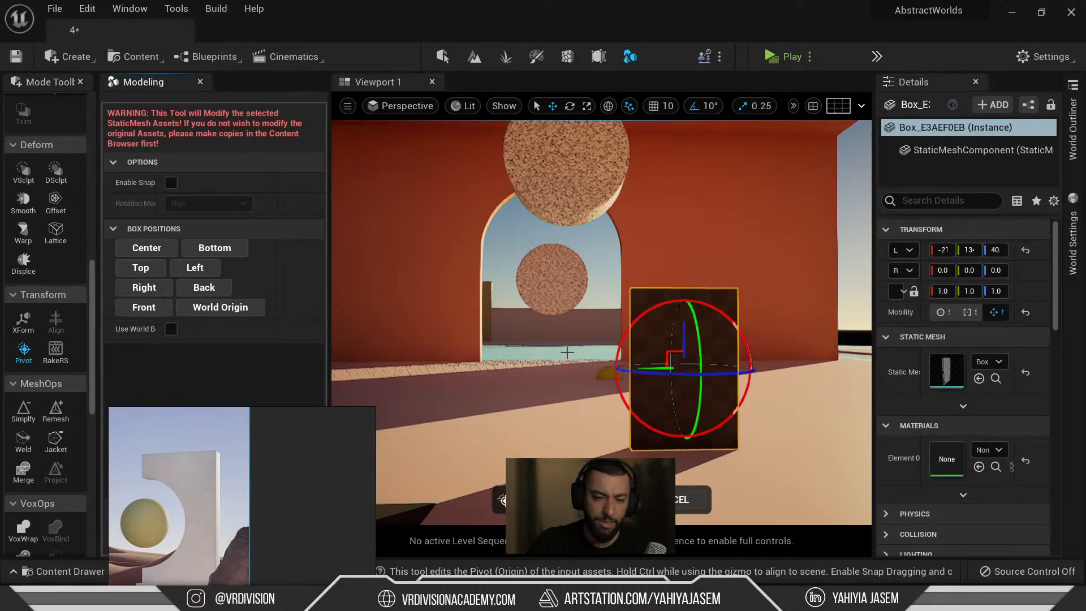
pyautogui.click(207, 269)
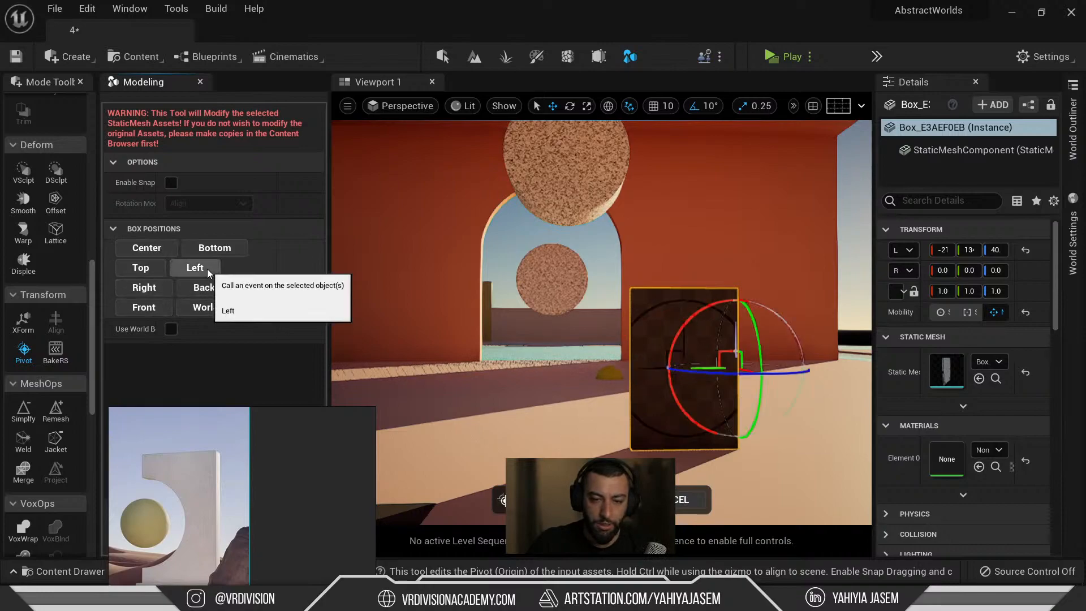
pyautogui.click(144, 288)
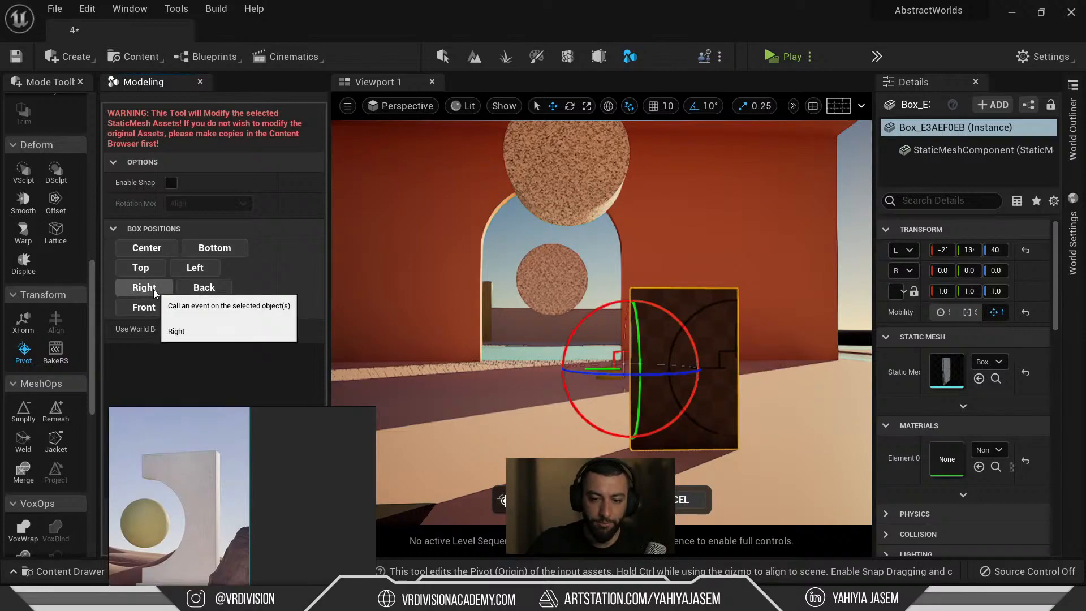
pyautogui.click(518, 499)
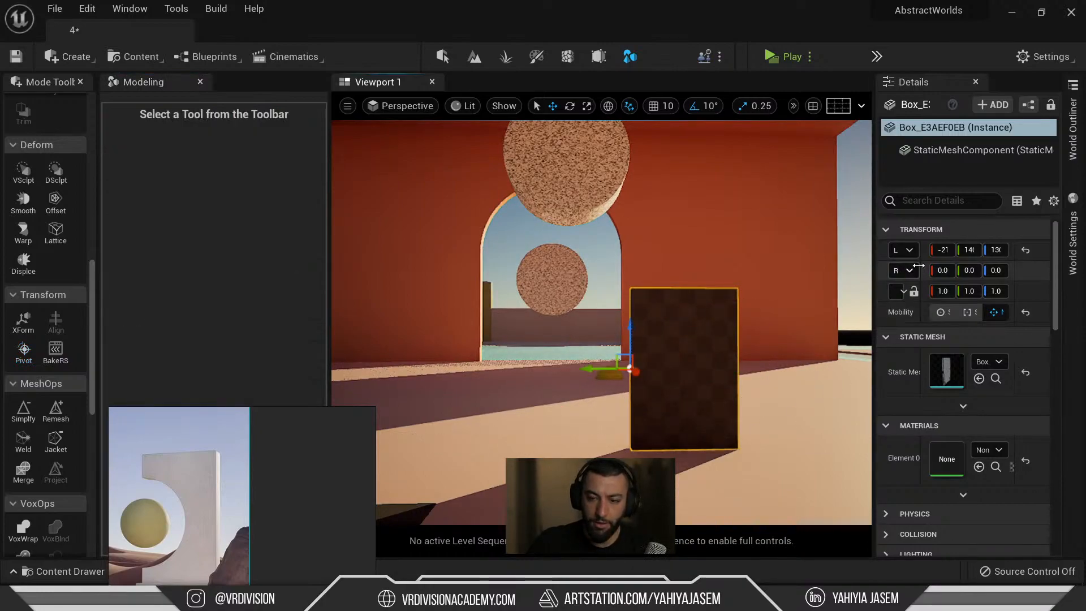
# Copy the box's Location values, then select the large granite cylinder.
pyautogui.rightClick(898, 264)
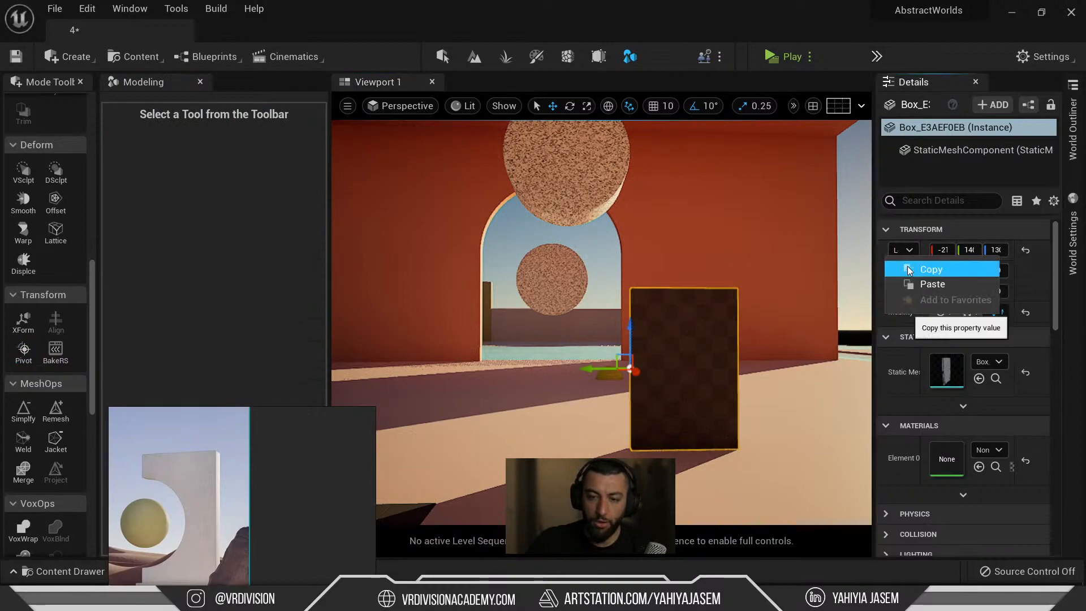
pyautogui.click(928, 268)
pyautogui.click(620, 193)
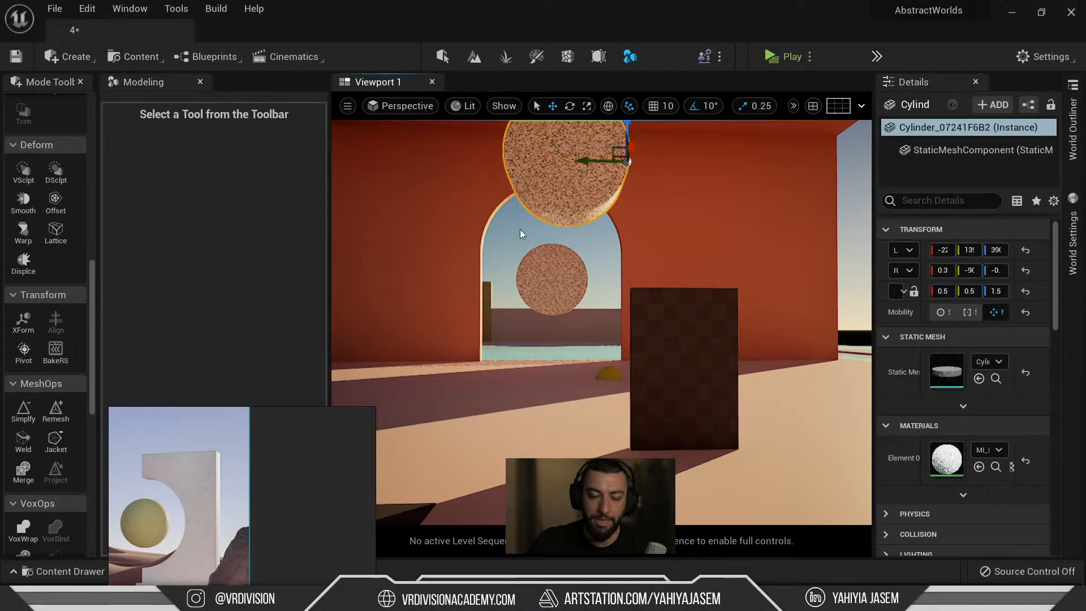
# Check the large cylinder's asset in the Content Drawer, then frame and orbit around it.
pyautogui.scroll(3, 50, 388)
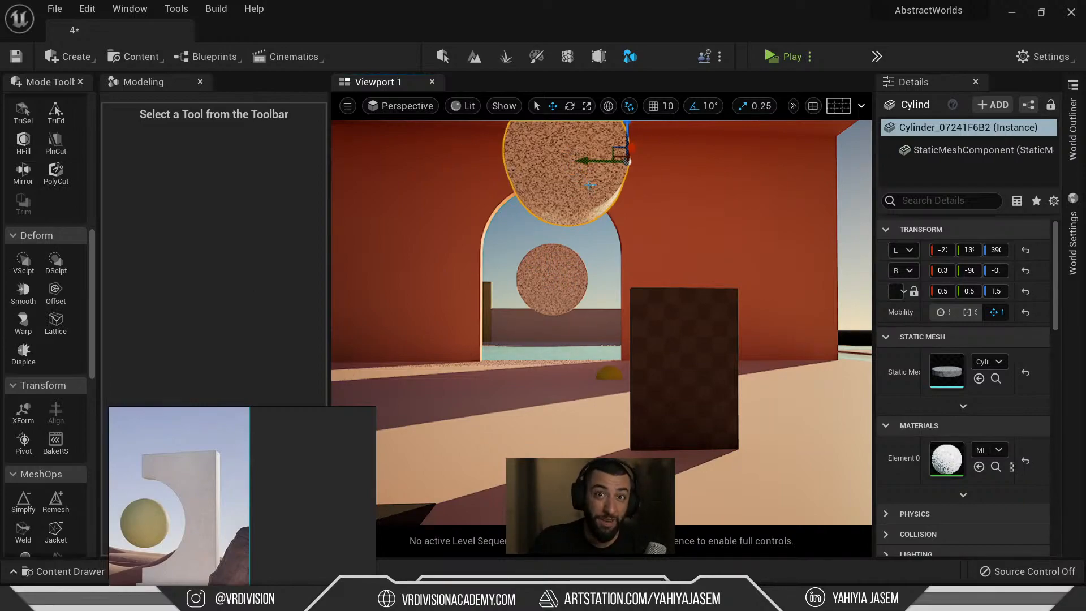
pyautogui.hotkey('ctrl', 'space')
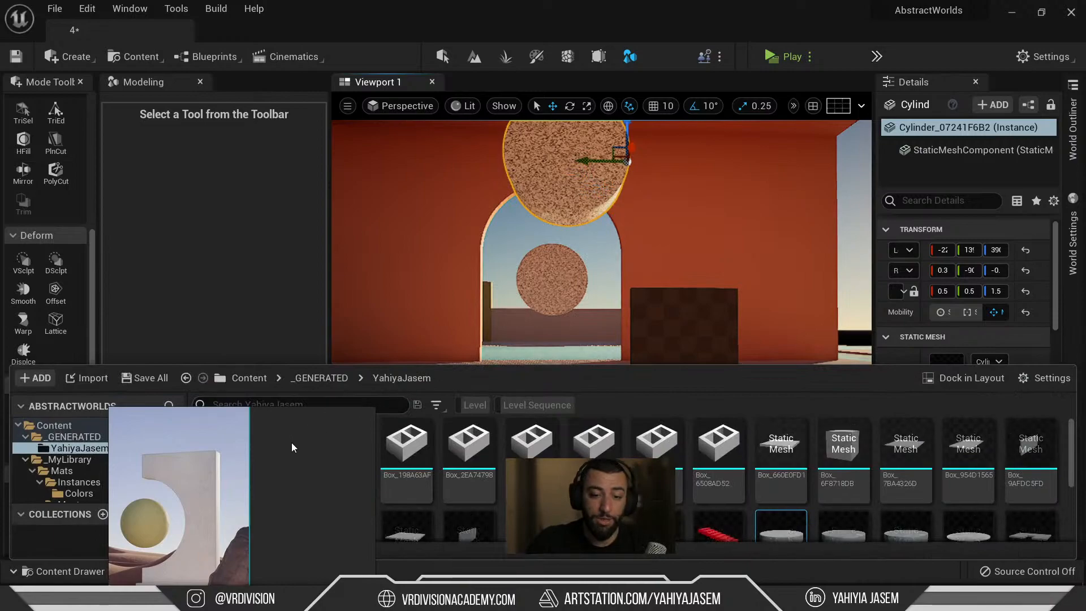
pyautogui.scroll(-1, 769, 485)
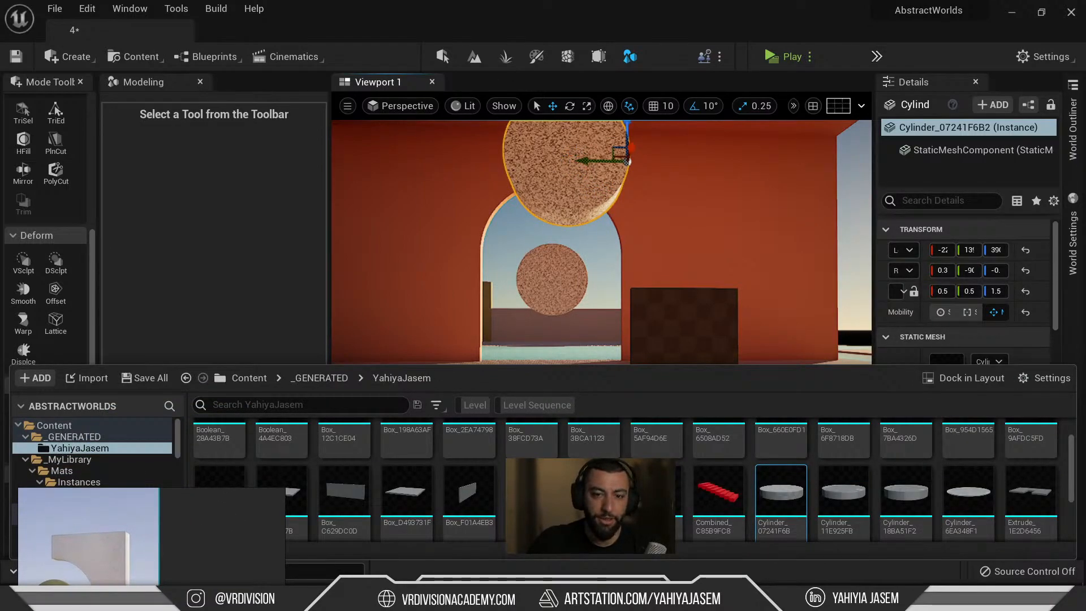
pyautogui.click(530, 245)
pyautogui.click(535, 195)
pyautogui.press('f')
pyautogui.moveTo(511, 230)
pyautogui.keyDown('alt'); pyautogui.mouseDown()
pyautogui.moveTo(560, 209)
pyautogui.moveTo(511, 230)
pyautogui.mouseUp(); pyautogui.keyUp('alt')
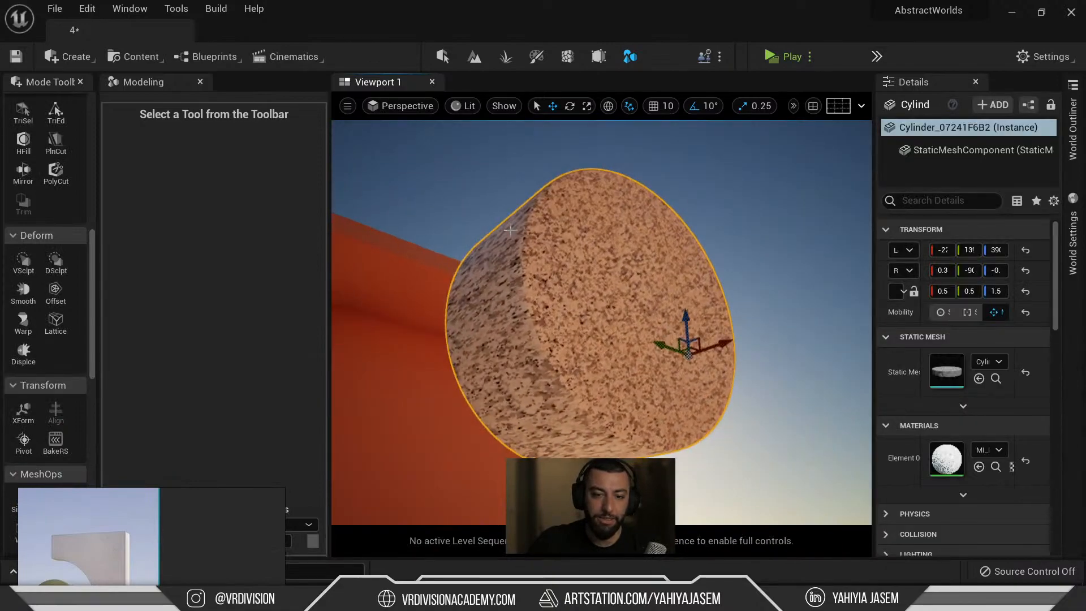
# Inspect the small cylinder's asset inside the arch, then orbit to look up at the large cylinder.
pyautogui.hotkey('ctrl', 'space')
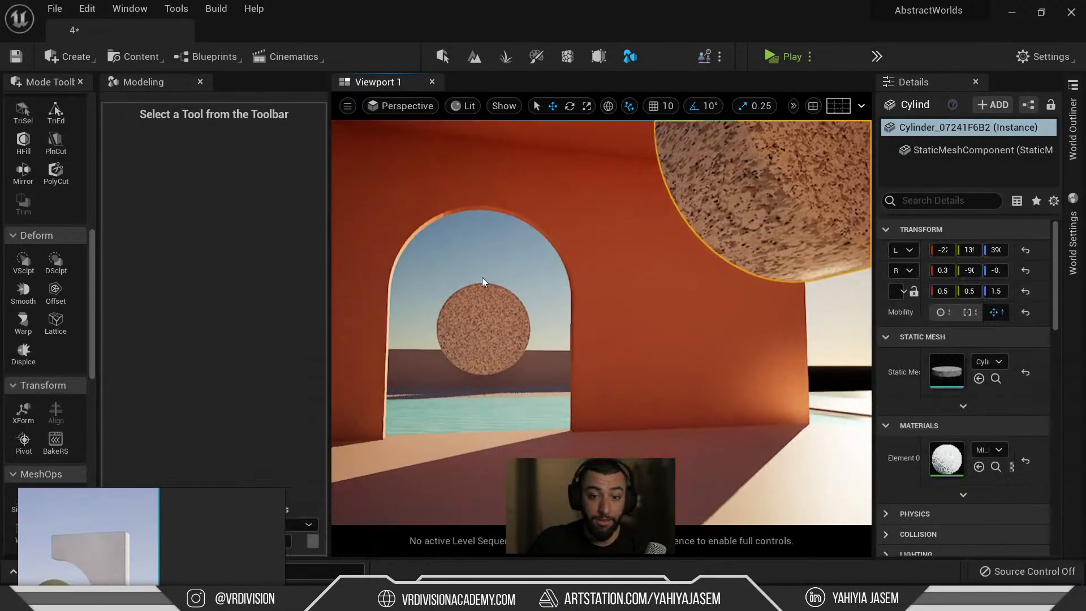
pyautogui.click(485, 286)
pyautogui.hotkey('ctrl', 'space')
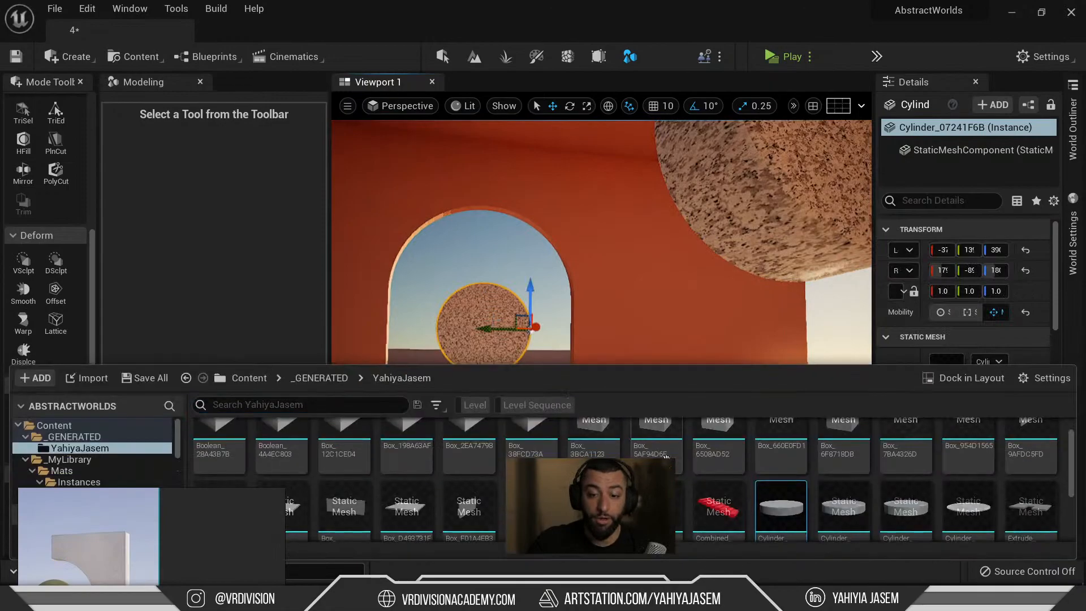
pyautogui.doubleClick(795, 517)
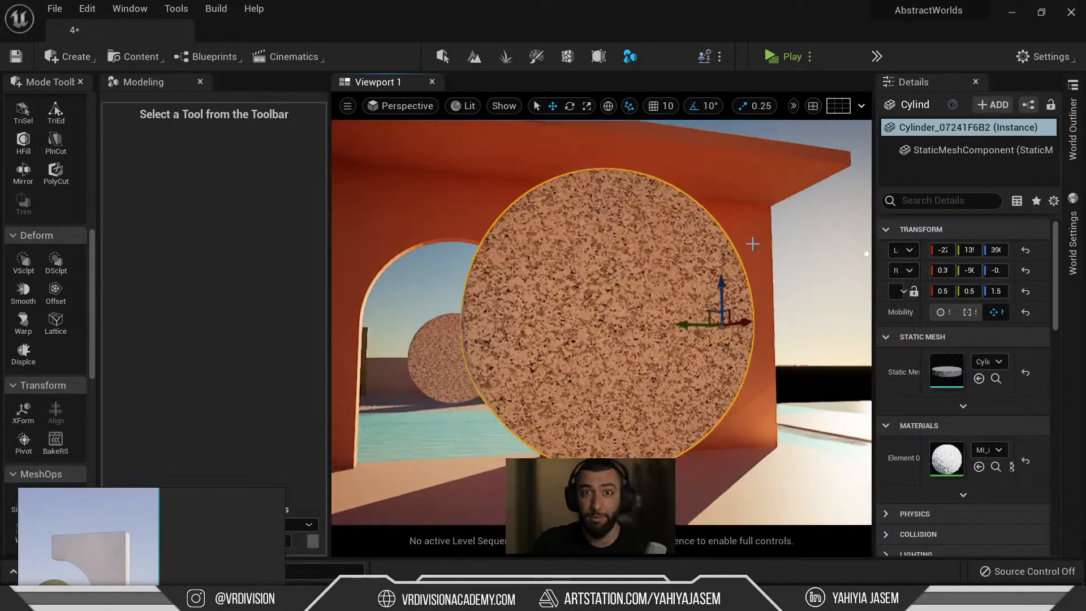
pyautogui.keyDown('alt'); pyautogui.moveTo(532, 223); pyautogui.dragTo(530, 262); pyautogui.keyUp('alt')
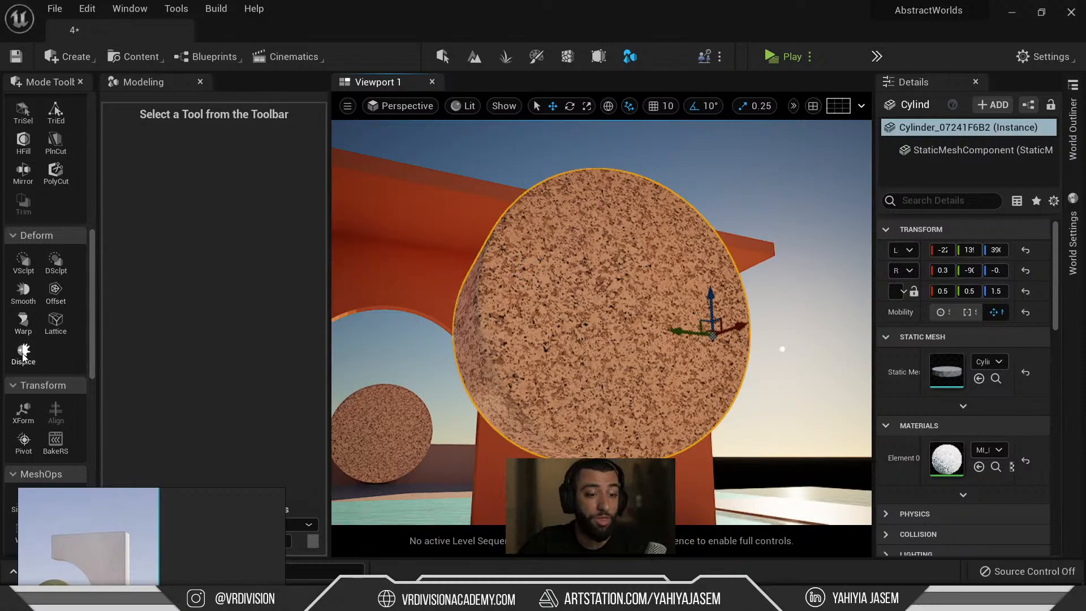
pyautogui.scroll(10, 33, 227)
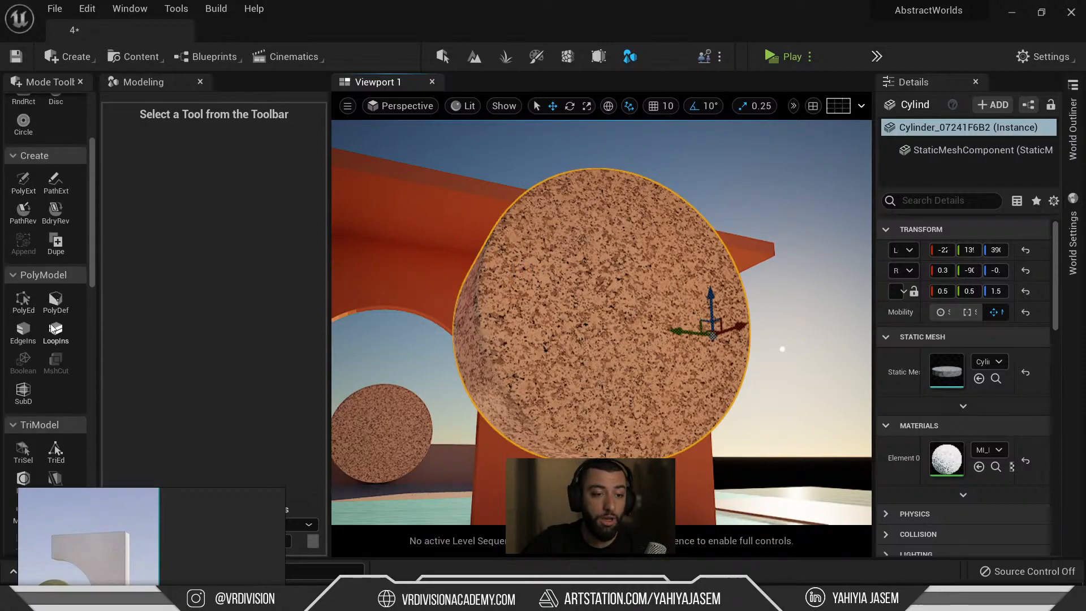
# Duplicate the cylinder into mesh asset Cylinder_98FB6BB8, locate it, and widen the Details and Modeling panels.
pyautogui.click(57, 242)
pyautogui.click(628, 497)
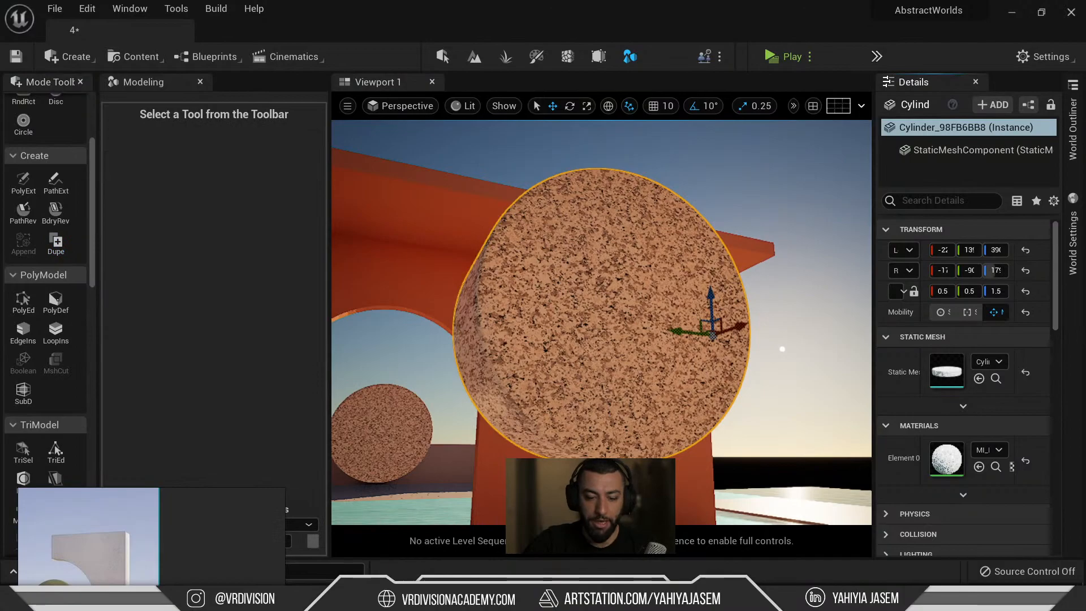
pyautogui.press('Escape')
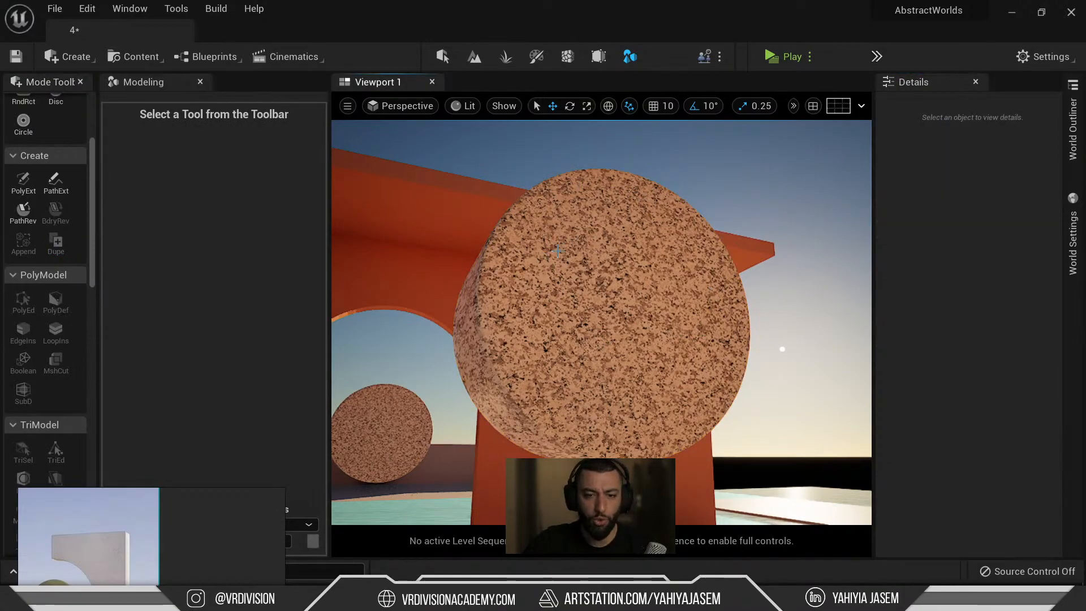
pyautogui.click(589, 218)
pyautogui.hotkey('ctrl', 'b')
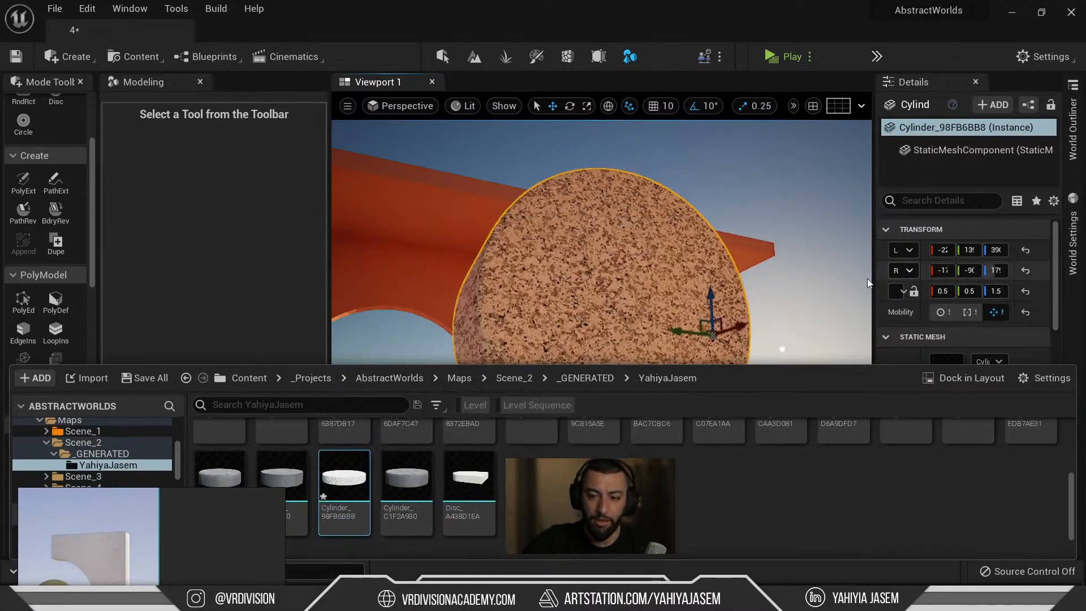
pyautogui.moveTo(870, 287); pyautogui.dragTo(660, 278)
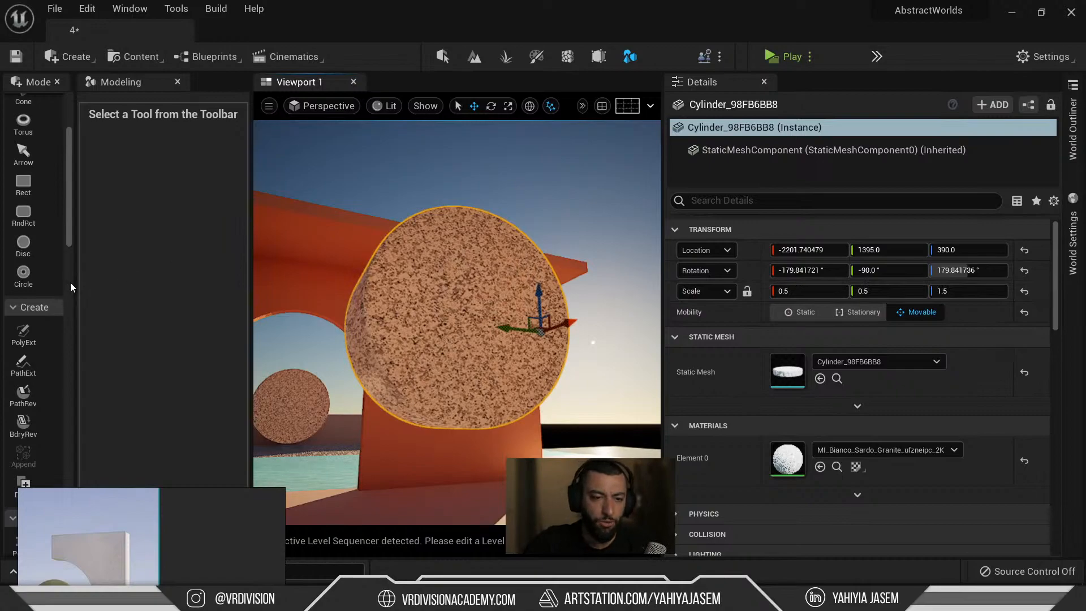
pyautogui.moveTo(78, 288); pyautogui.dragTo(125, 278)
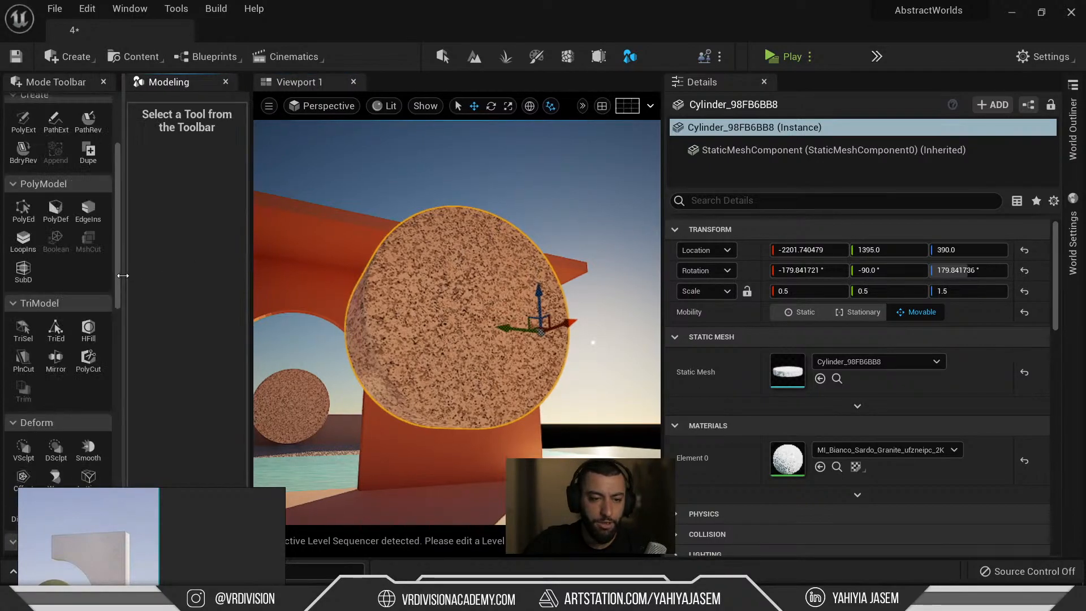
# Bake the cylinder's rotation and scale into its mesh so the scale reads 1.0, 1.0, 1.0.
pyautogui.scroll(-10, 59, 296)
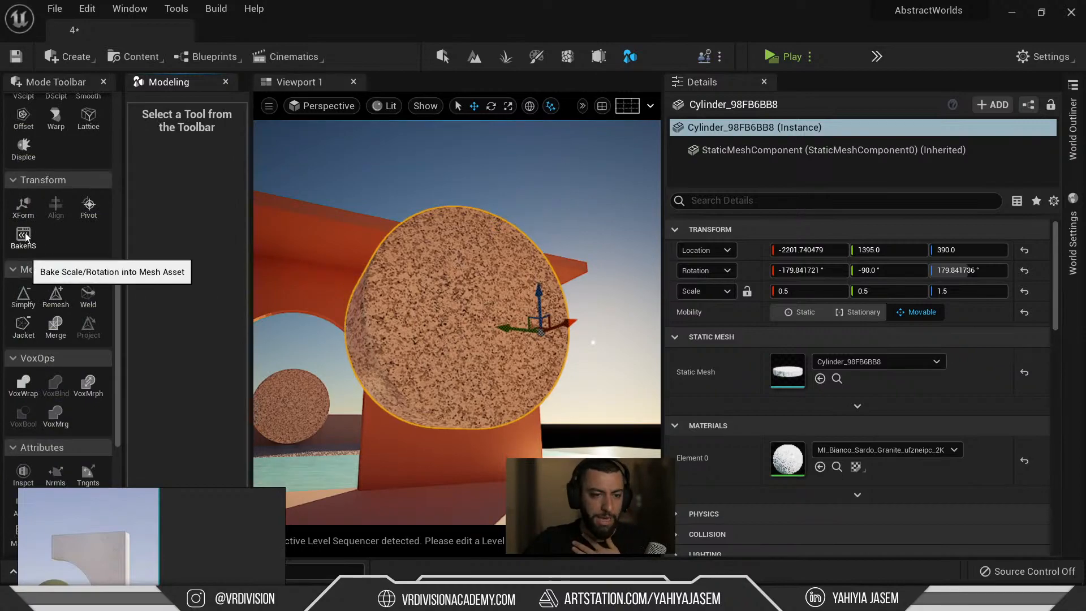
pyautogui.click(24, 238)
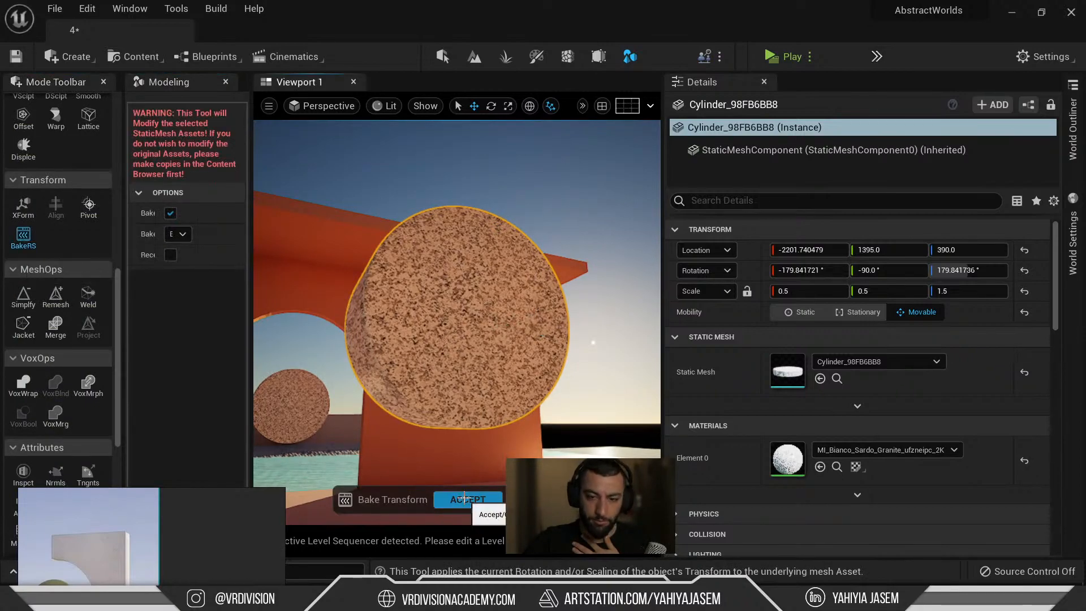
pyautogui.click(467, 500)
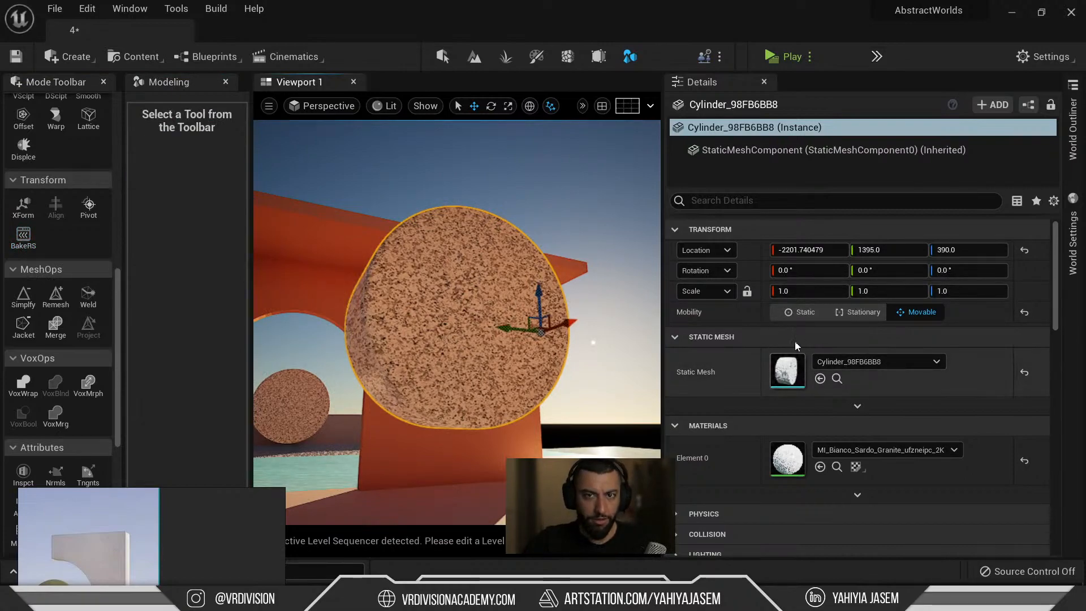
# Select the large granite cylinder, face the orange arched wall, and scroll to the Transform tools.
pyautogui.click(288, 390)
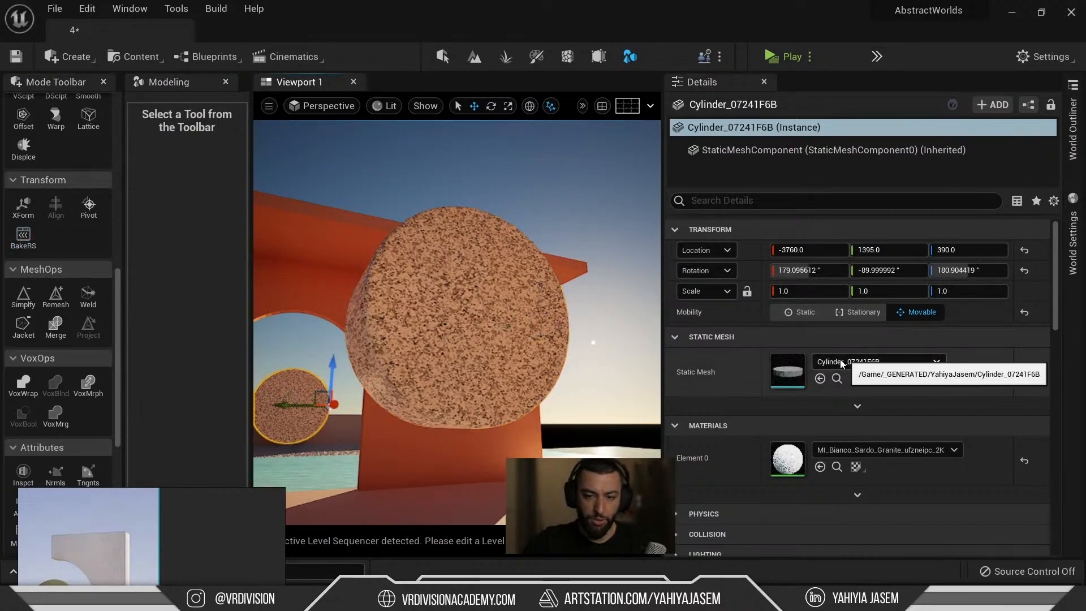
pyautogui.click(478, 320)
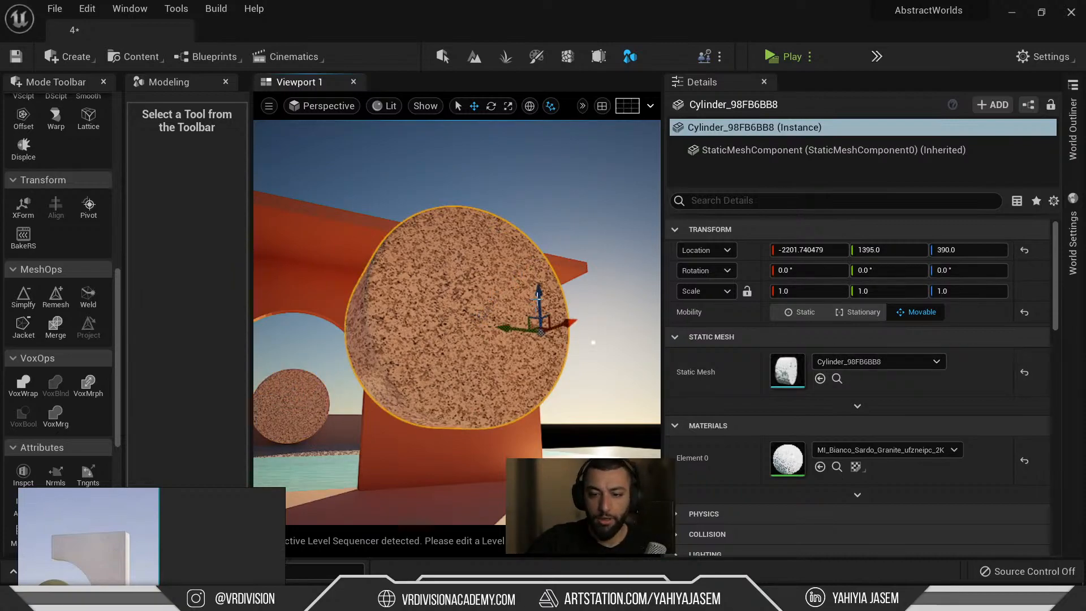
pyautogui.scroll(-1, 552, 272)
pyautogui.scroll(-3, 520, 290)
pyautogui.keyDown('alt'); pyautogui.moveTo(520, 290); pyautogui.dragTo(425, 290); pyautogui.keyUp('alt')
pyautogui.scroll(-11, 52, 317)
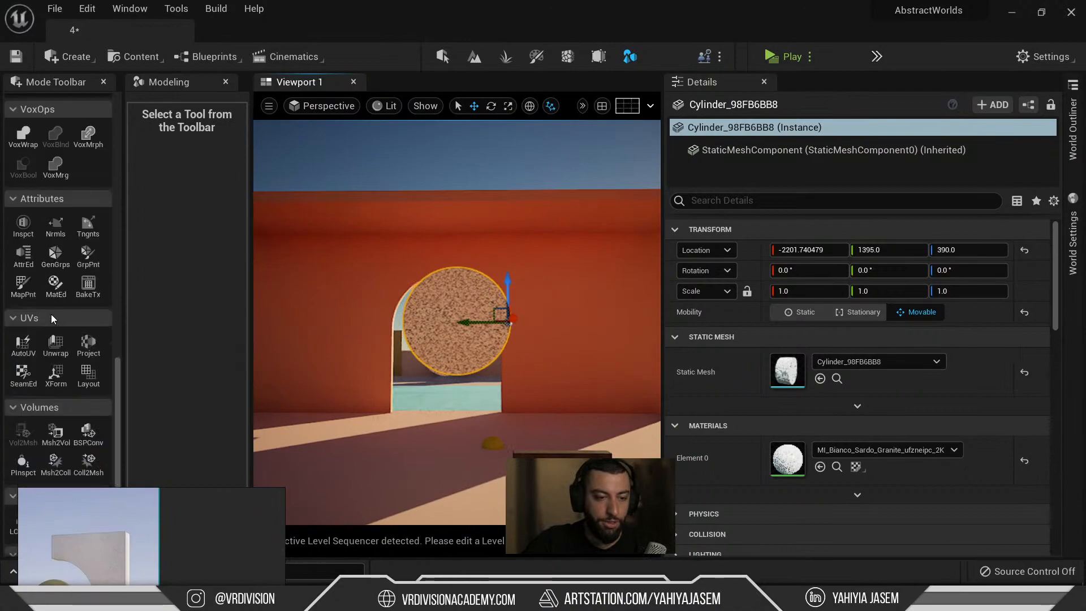
pyautogui.scroll(-2, 53, 318)
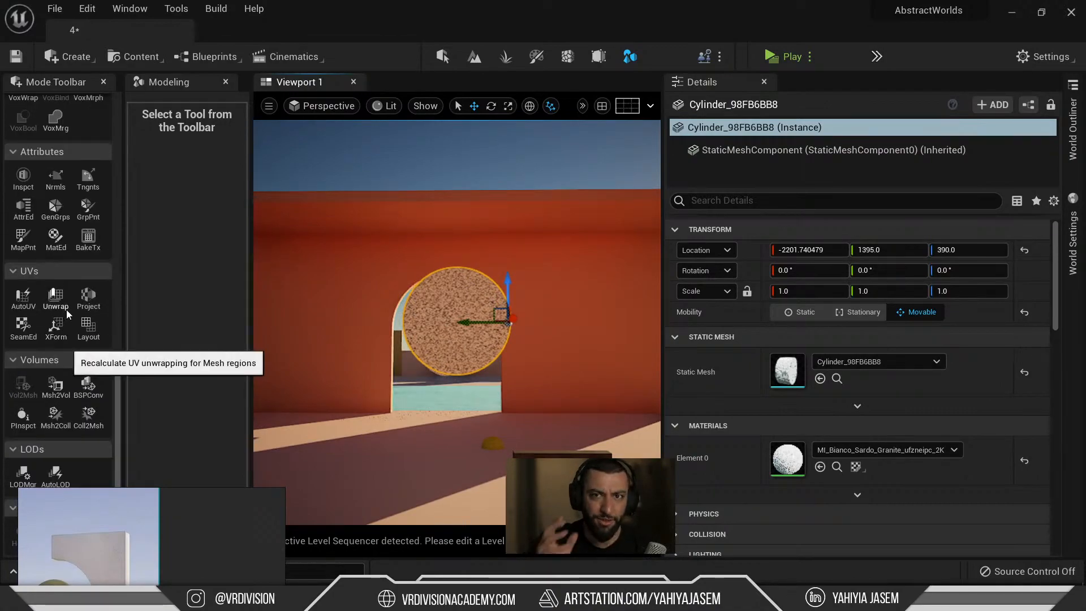
pyautogui.scroll(13, 62, 237)
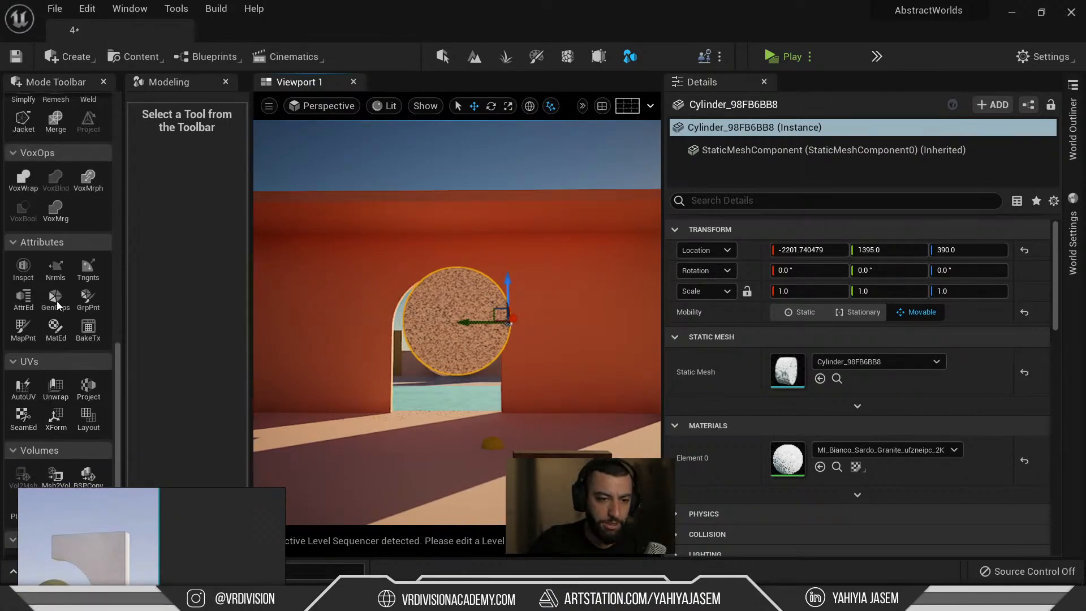
pyautogui.scroll(13, 62, 237)
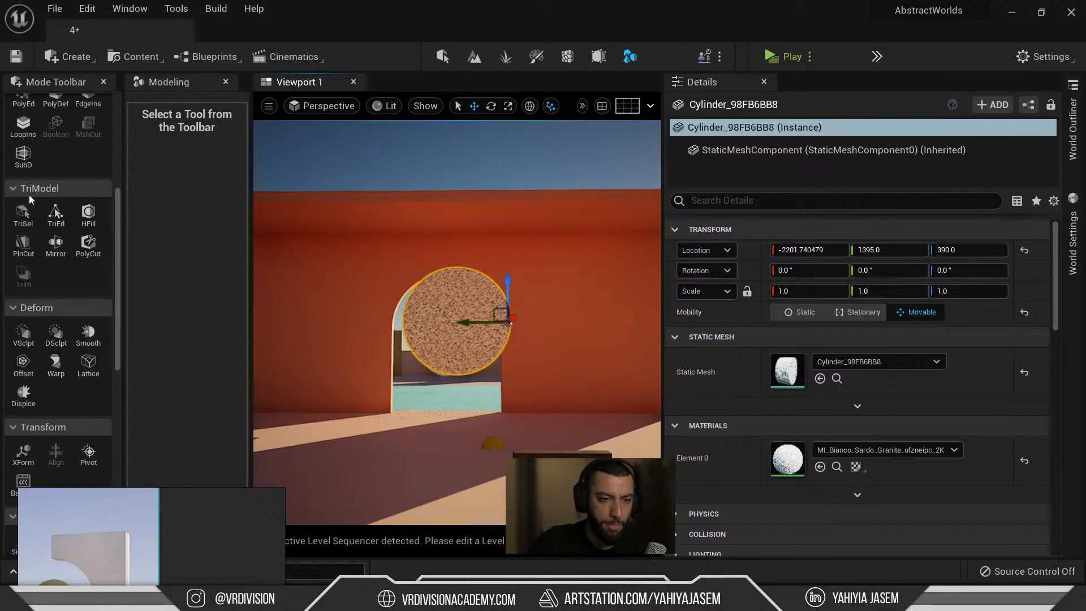
pyautogui.scroll(3, 38, 204)
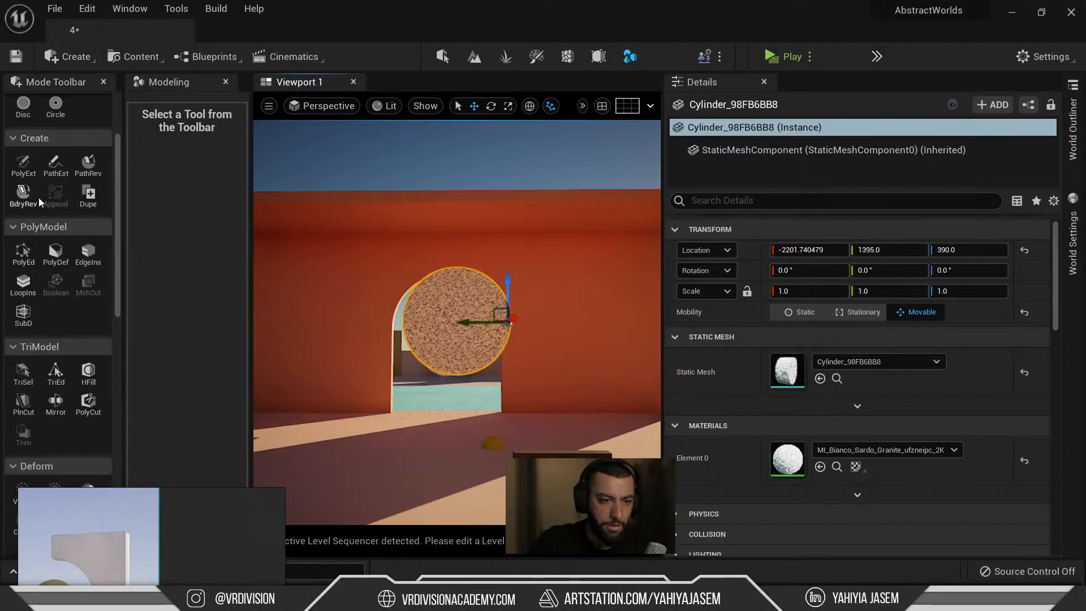
pyautogui.scroll(-9, 38, 198)
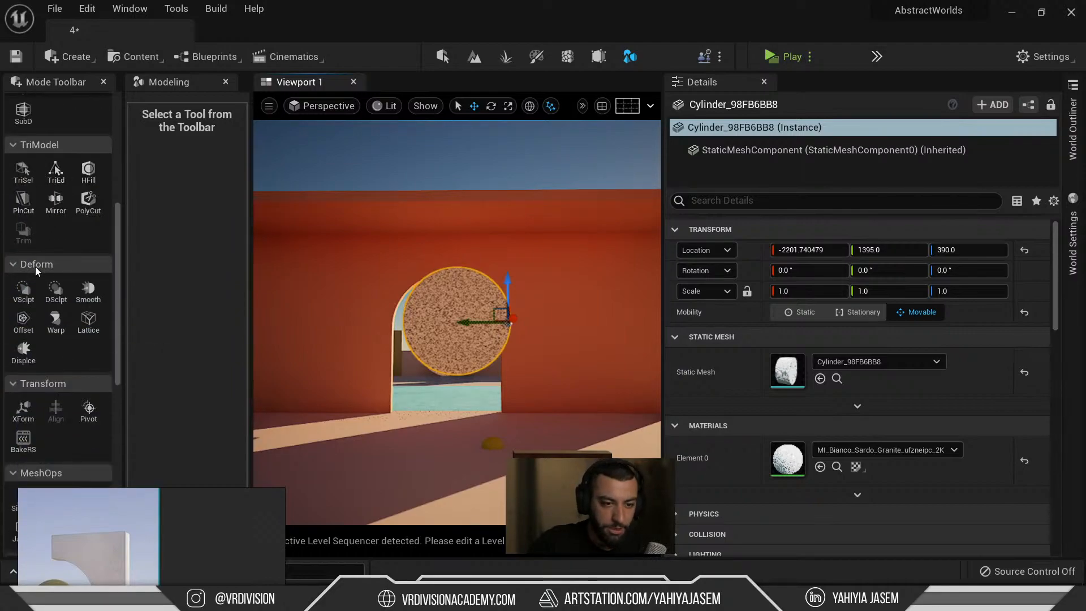
pyautogui.scroll(-4, 48, 290)
# Recentre the cylinder's pivot and paste location -2120, 1400, 130 onto it.
pyautogui.click(87, 318)
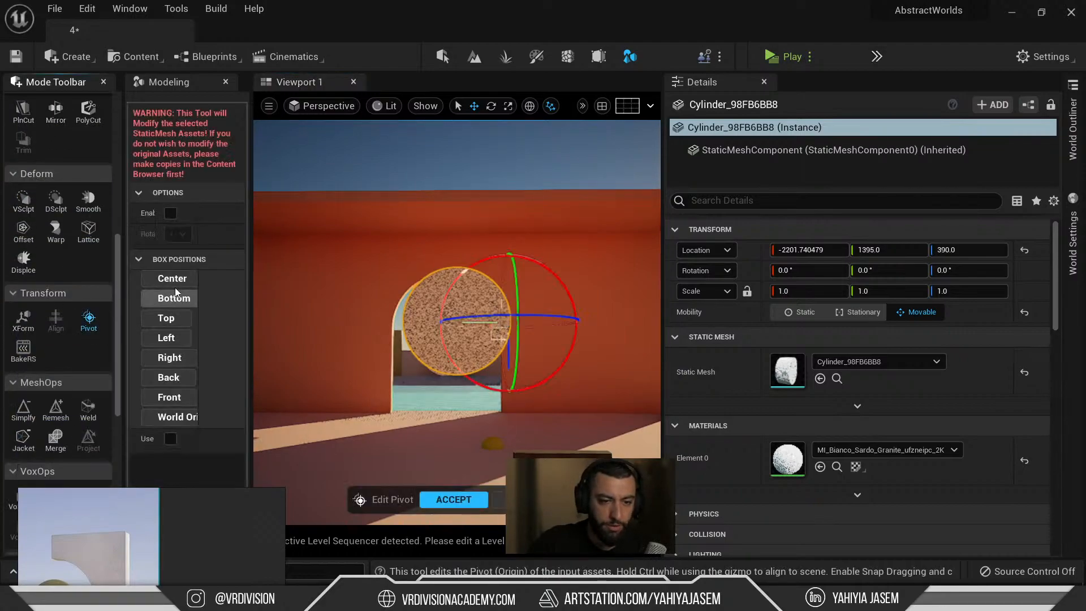
pyautogui.click(180, 287)
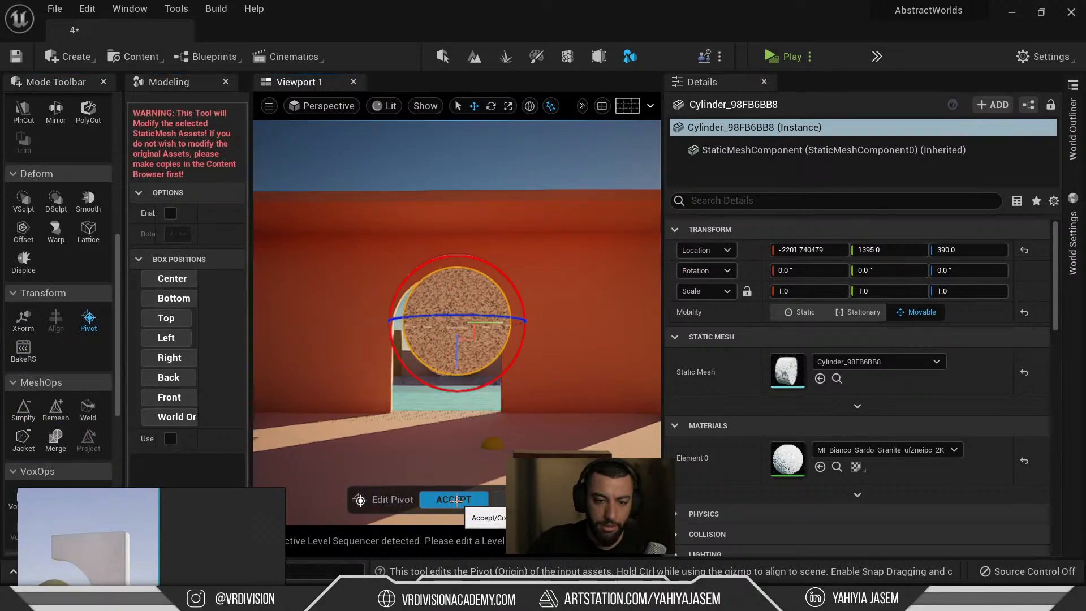
pyautogui.click(453, 500)
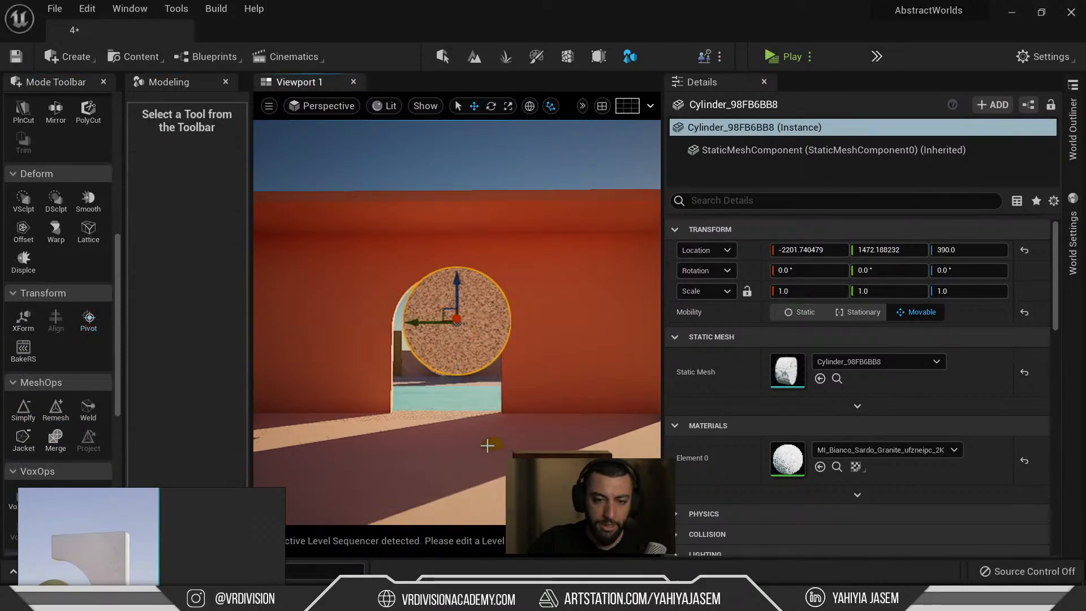
pyautogui.rightClick(741, 254)
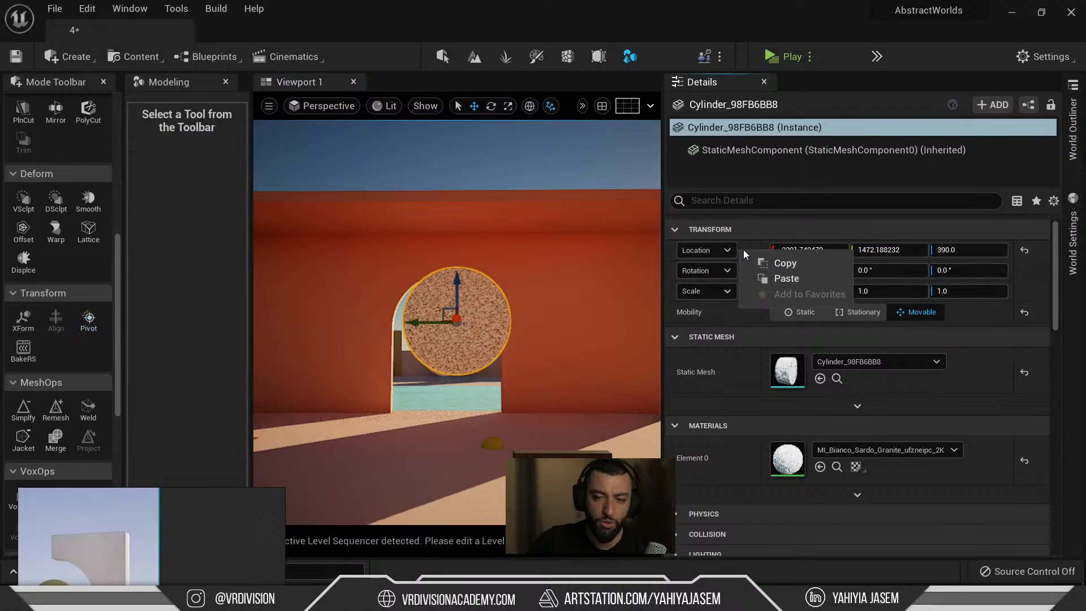
pyautogui.click(761, 280)
# Frame and orbit around the cylinder, then undo a stray scale change to keep 1.0, 1.0, 1.0.
pyautogui.press('f')
pyautogui.keyDown('alt'); pyautogui.moveTo(527, 306); pyautogui.dragTo(294, 308); pyautogui.keyUp('alt')
pyautogui.moveTo(446, 352)
pyautogui.keyDown('alt'); pyautogui.mouseDown()
pyautogui.moveTo(362, 351)
pyautogui.moveTo(447, 351)
pyautogui.mouseUp(); pyautogui.keyUp('alt')
pyautogui.moveTo(128, 540); pyautogui.dragTo(155, 214, button='right')
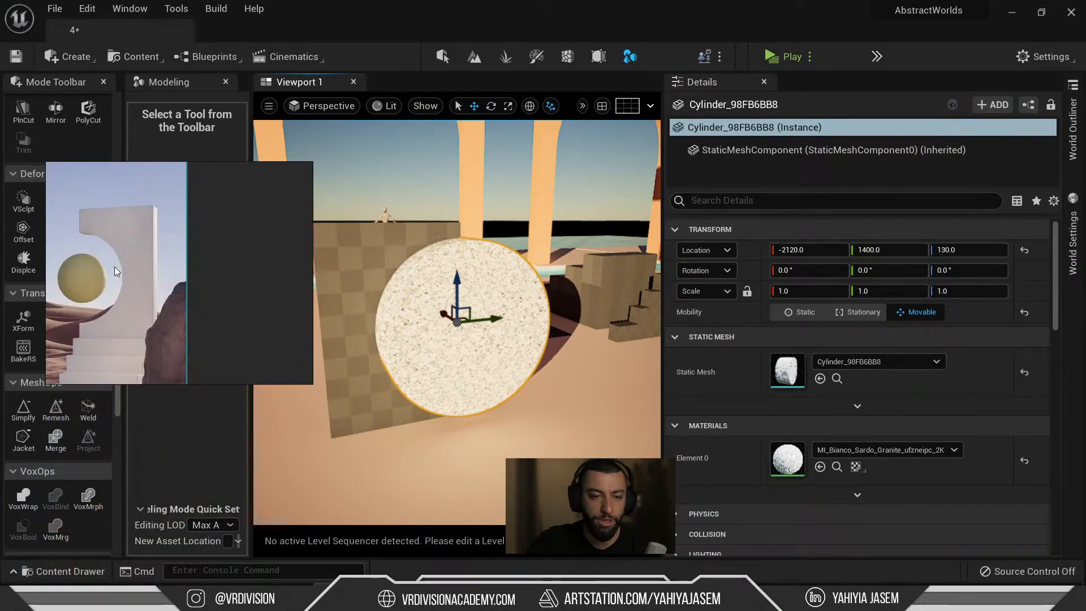
pyautogui.scroll(3, 115, 274)
pyautogui.scroll(-1, 113, 273)
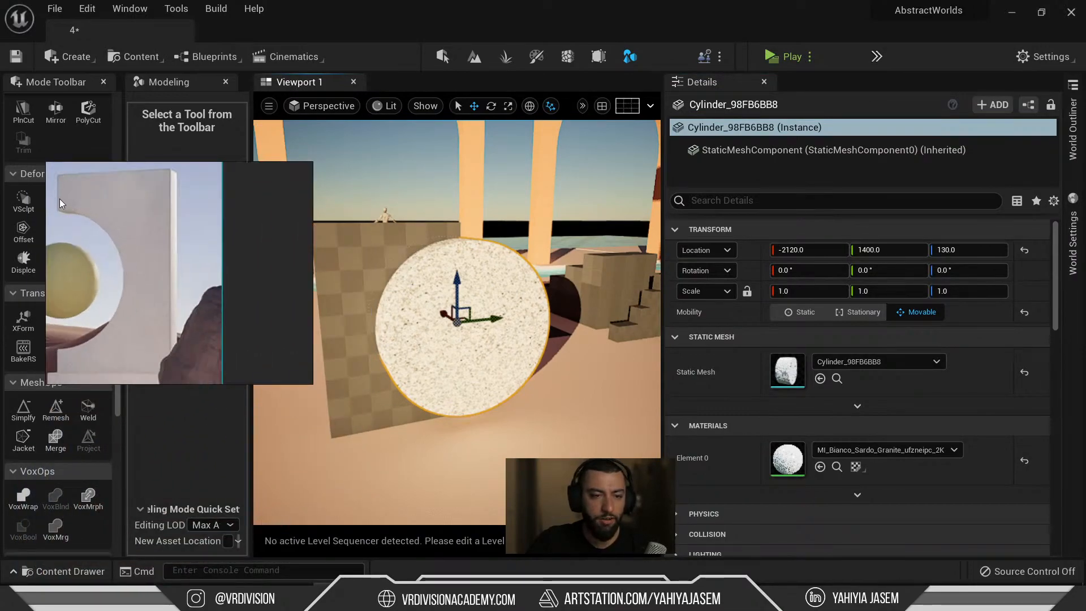
pyautogui.moveTo(443, 293)
pyautogui.keyDown('alt'); pyautogui.mouseDown()
pyautogui.moveTo(520, 302)
pyautogui.moveTo(617, 292)
pyautogui.moveTo(659, 271)
pyautogui.mouseUp(); pyautogui.keyUp('alt')
pyautogui.press('r')
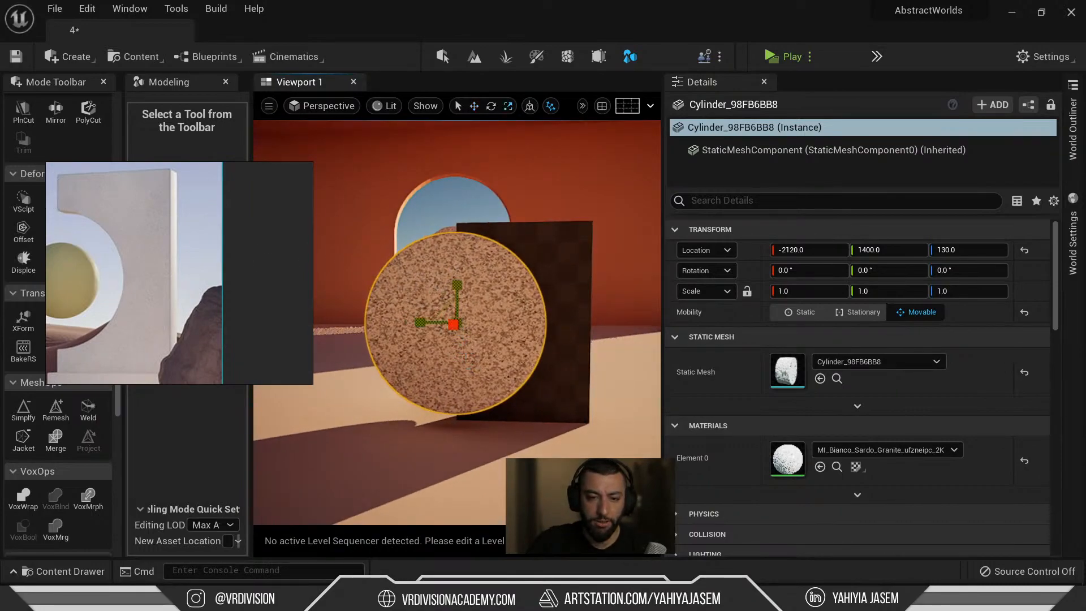
pyautogui.hotkey('ctrl', 'z')
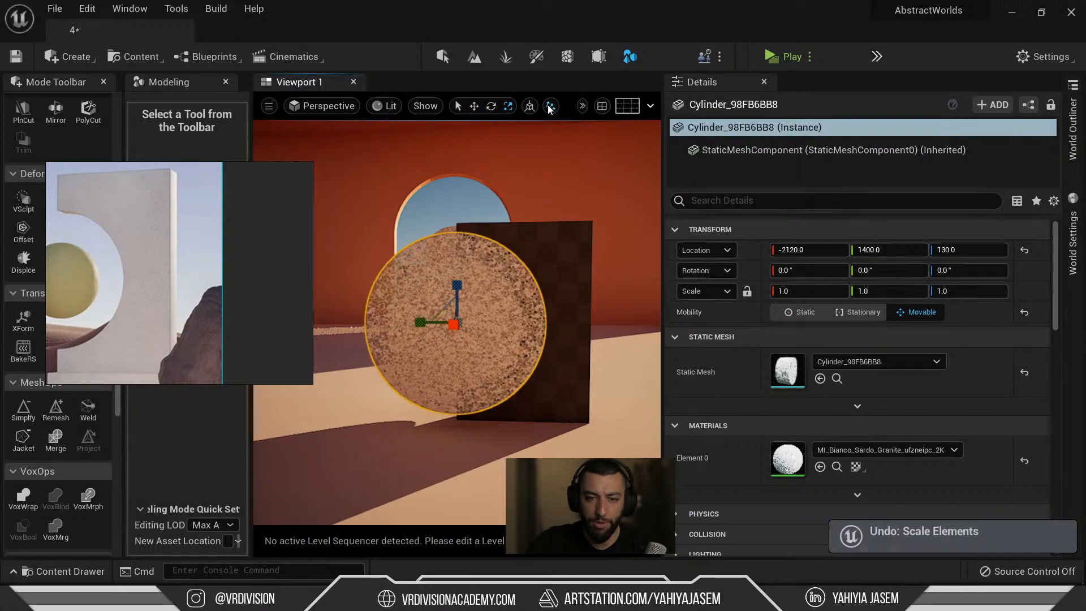
# Give the viewport more room and turn off Scale Snap in the snapping options.
pyautogui.moveTo(664, 134); pyautogui.dragTo(793, 148)
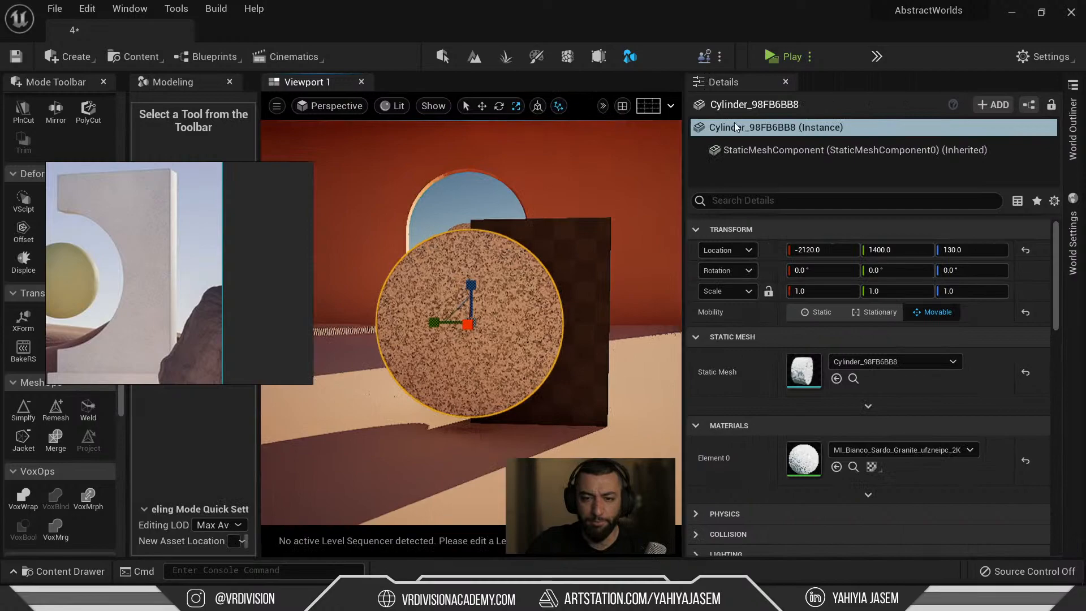
pyautogui.click(603, 107)
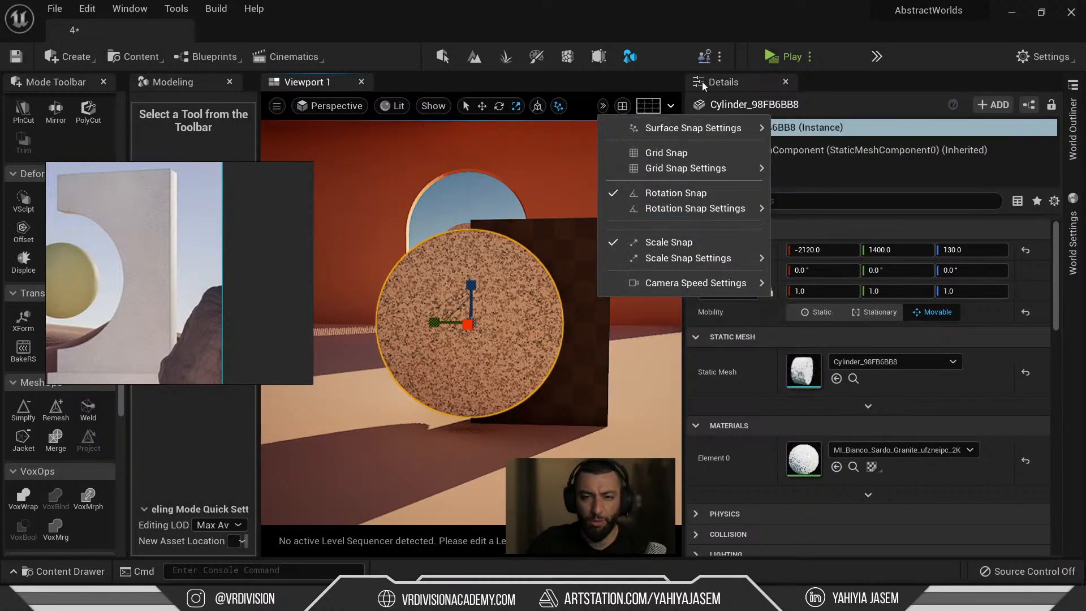
pyautogui.click(598, 37)
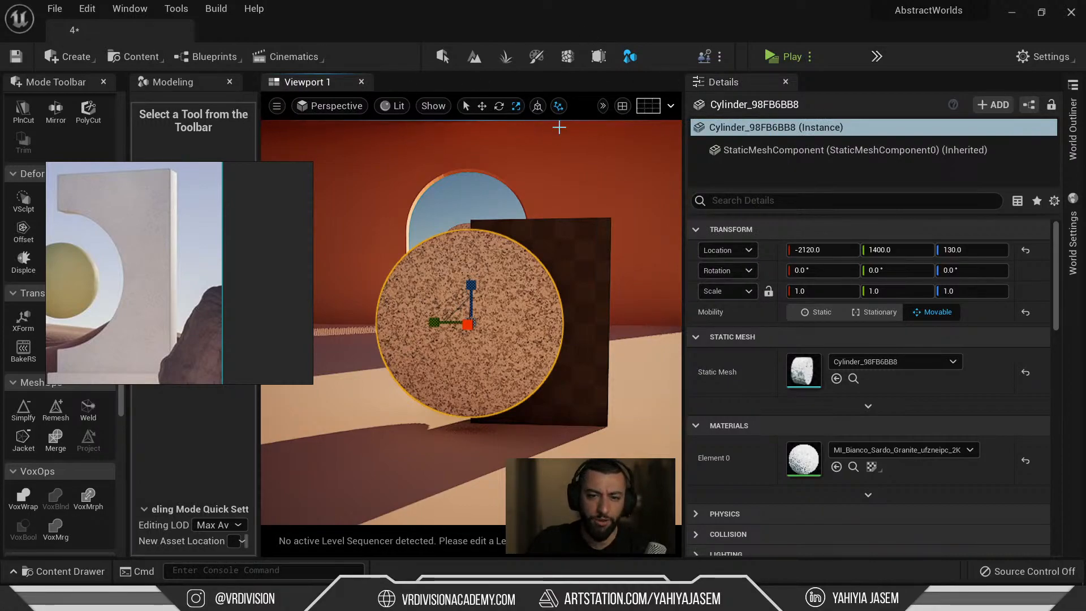
pyautogui.click(603, 107)
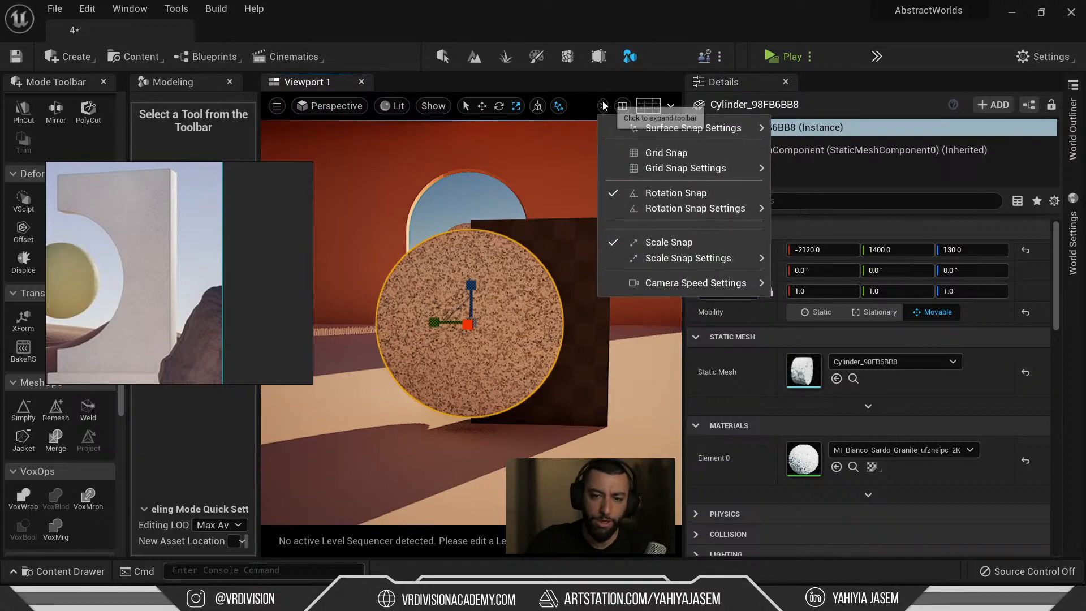
pyautogui.click(656, 241)
# Orbit above the cylinder, switch to Move, and add the checkered slab to the selection.
pyautogui.moveTo(440, 308); pyautogui.dragTo(457, 323)
pyautogui.keyDown('alt'); pyautogui.moveTo(402, 258); pyautogui.dragTo(651, 318); pyautogui.keyUp('alt')
pyautogui.press('w')
pyautogui.keyDown('ctrl'); pyautogui.click(525, 245); pyautogui.keyUp('ctrl')
pyautogui.scroll(-5, 474, 295)
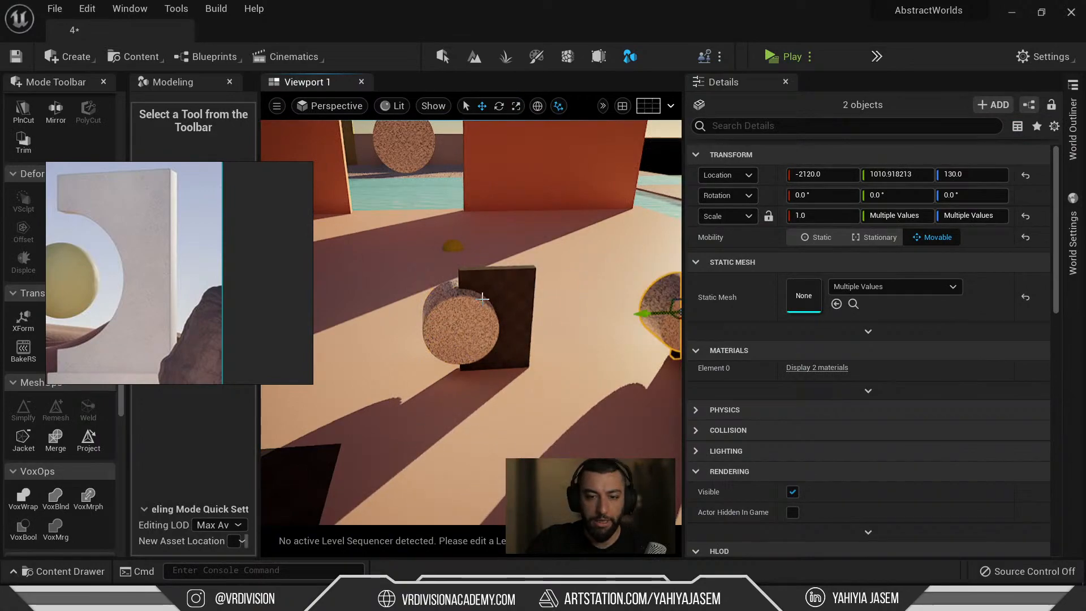
# Undo the duplicated cylinder-and-slab copy, then select the checkered slab plus the cylinder.
pyautogui.scroll(-3, 541, 285)
pyautogui.moveTo(542, 285); pyautogui.dragTo(594, 292, button='right')
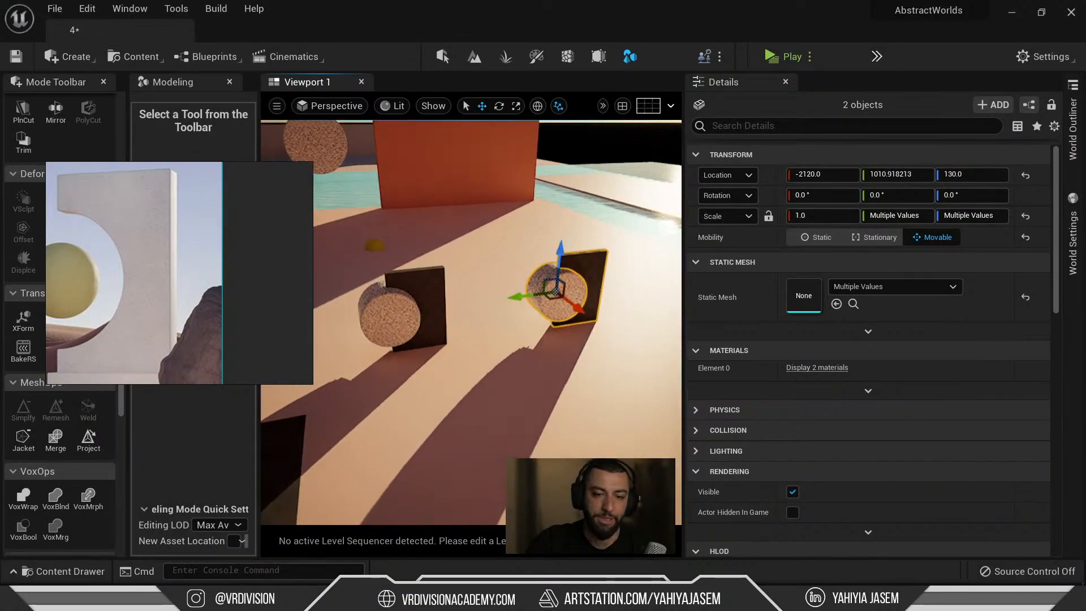
pyautogui.hotkey('ctrl', 'z')
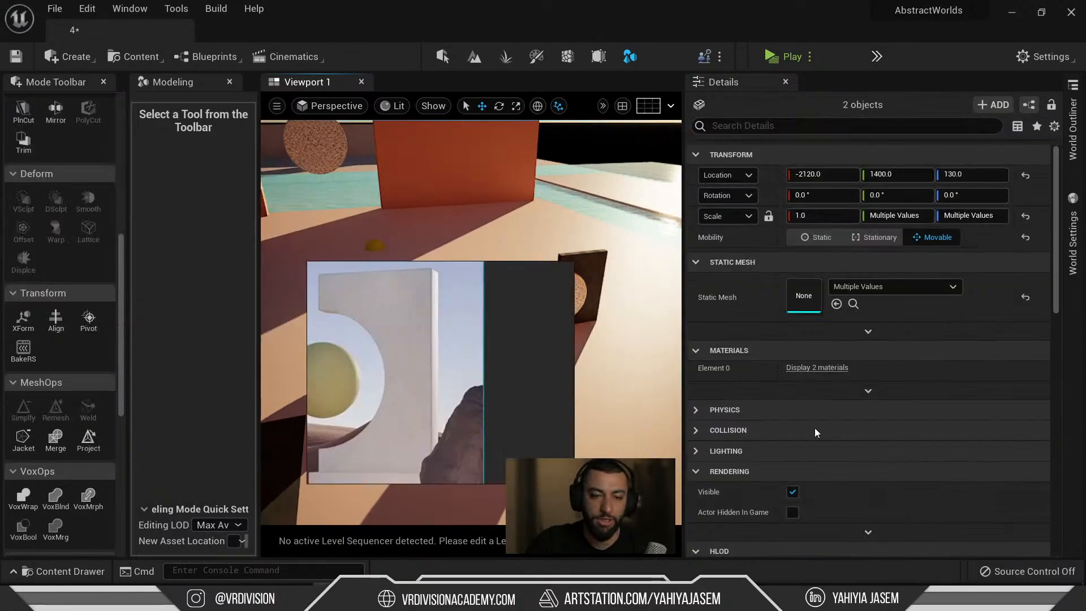
pyautogui.click(429, 295)
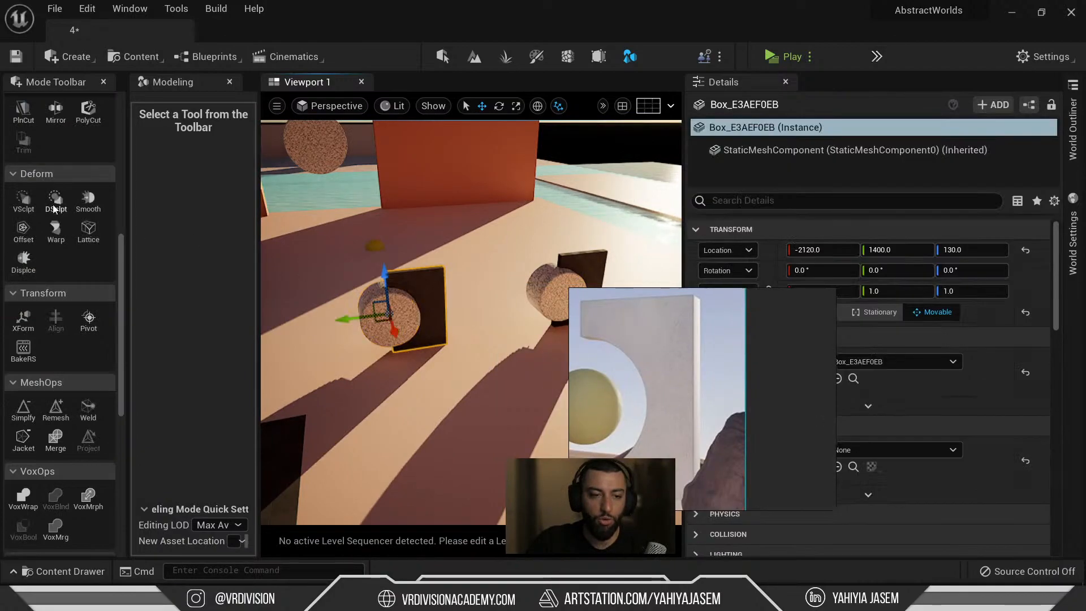
pyautogui.scroll(5, 55, 203)
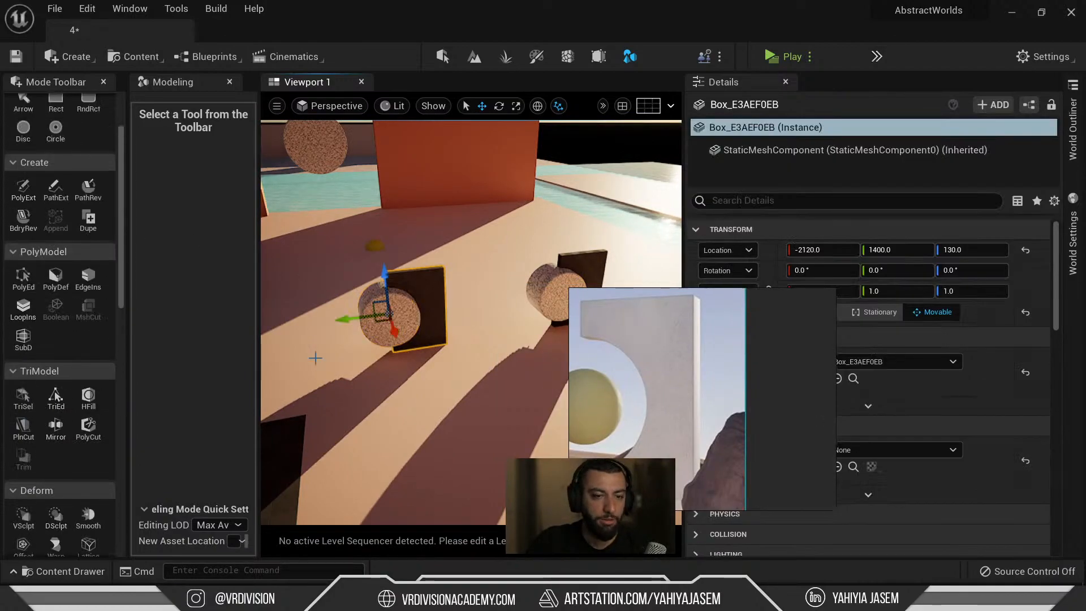
pyautogui.keyDown('ctrl'); pyautogui.click(376, 330); pyautogui.keyUp('ctrl')
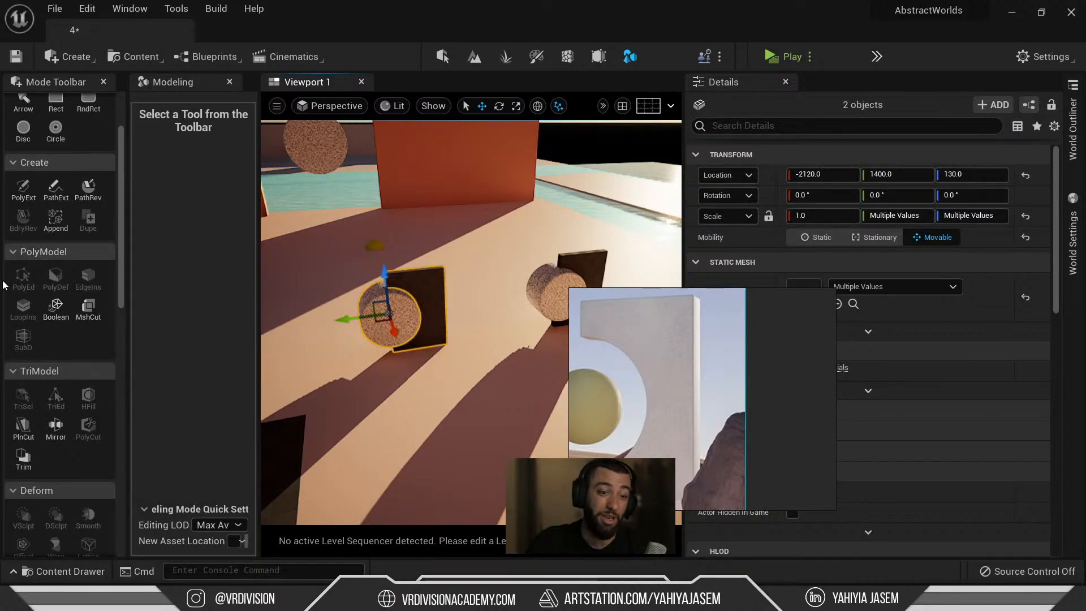
# Start a Boolean between the slab and cylinder and frame them close up.
pyautogui.click(55, 310)
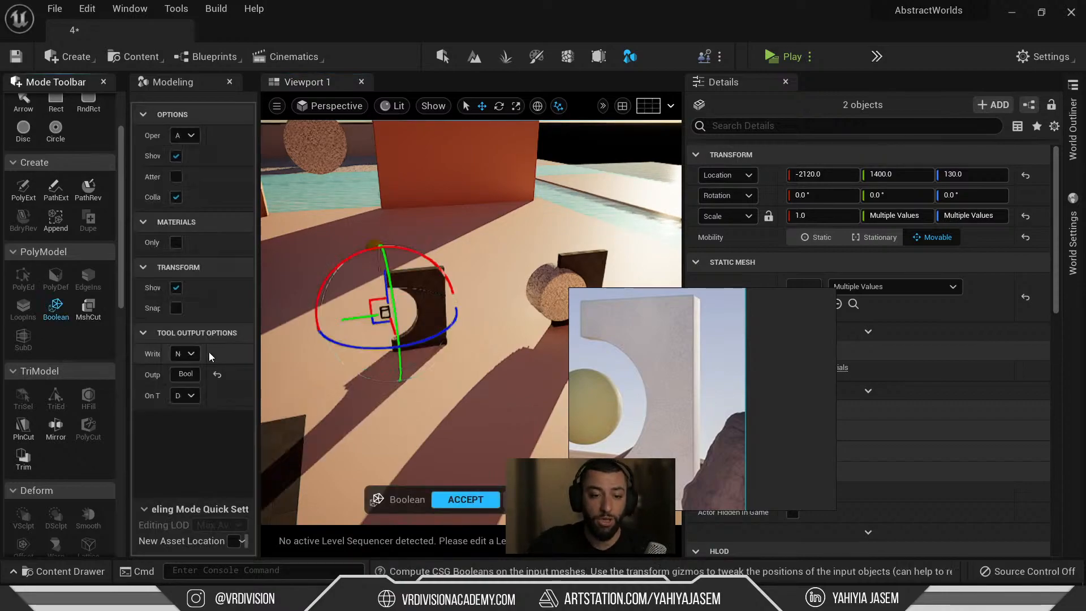
pyautogui.moveTo(467, 364); pyautogui.dragTo(442, 337, button='right')
pyautogui.press('f')
pyautogui.keyDown('alt'); pyautogui.moveTo(477, 393); pyautogui.dragTo(439, 342); pyautogui.keyUp('alt')
pyautogui.keyDown('alt'); pyautogui.moveTo(288, 160); pyautogui.dragTo(361, 164); pyautogui.keyUp('alt')
# Set the Boolean operation to A - B and accept the notched slab as Boolean_A84A9F0C.
pyautogui.click(238, 135)
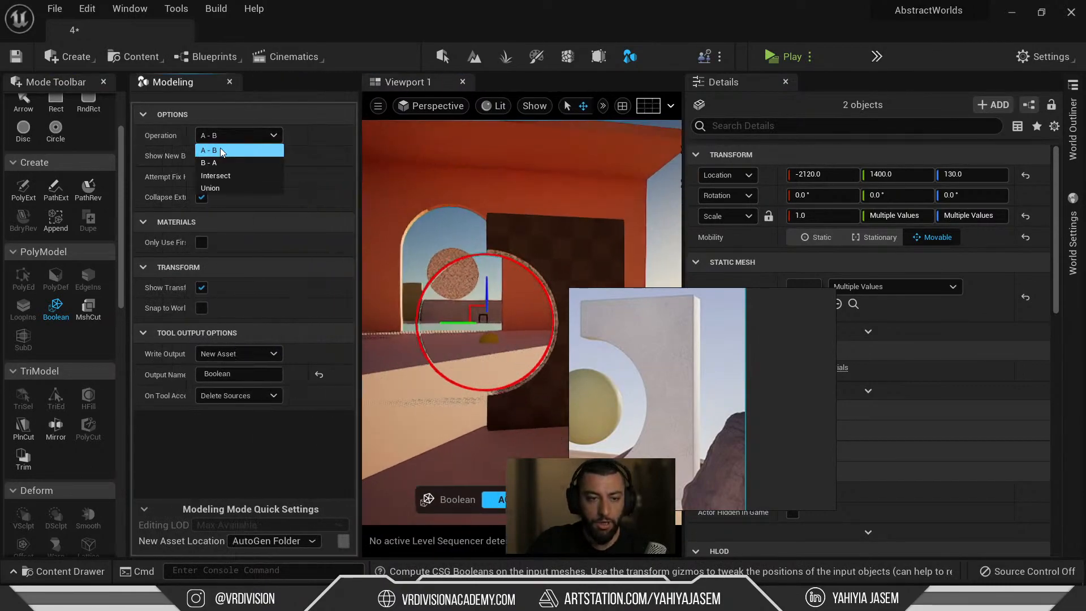
pyautogui.click(221, 163)
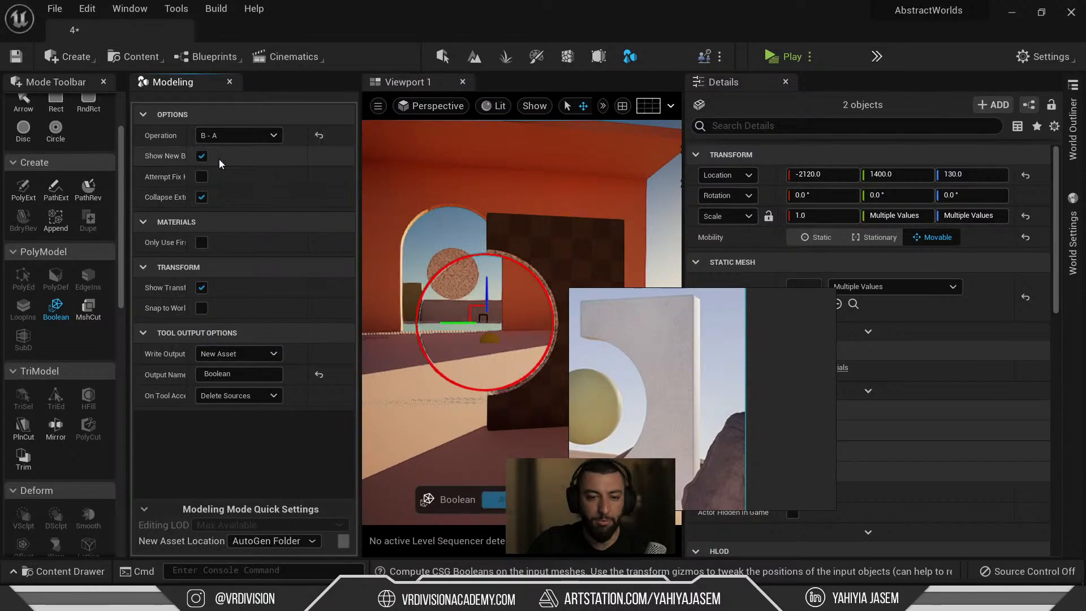
pyautogui.keyDown('alt'); pyautogui.moveTo(441, 243); pyautogui.dragTo(676, 283); pyautogui.keyUp('alt')
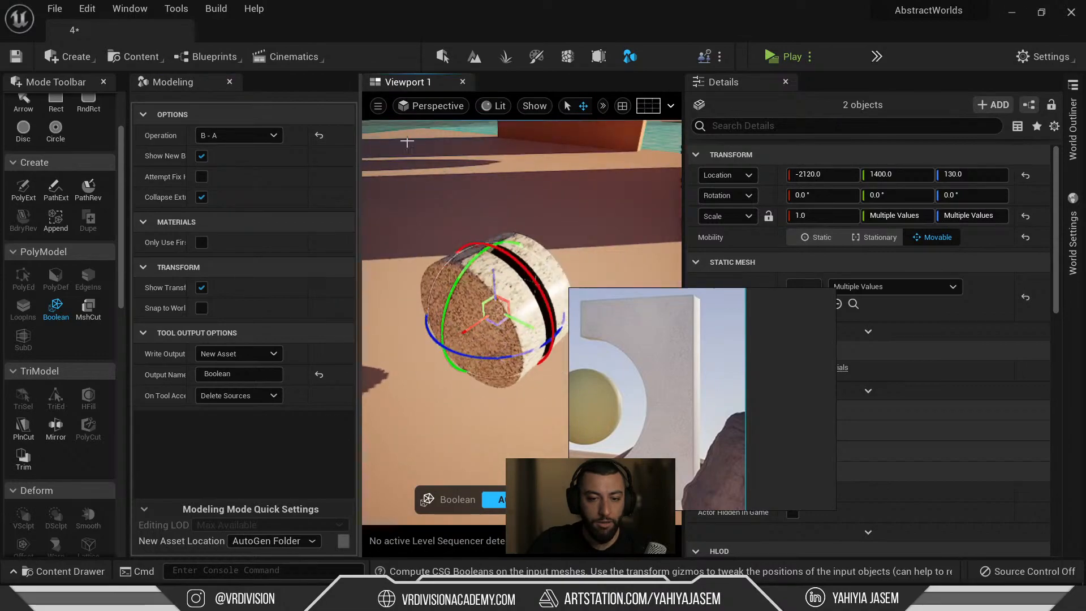
pyautogui.click(268, 141)
pyautogui.click(236, 150)
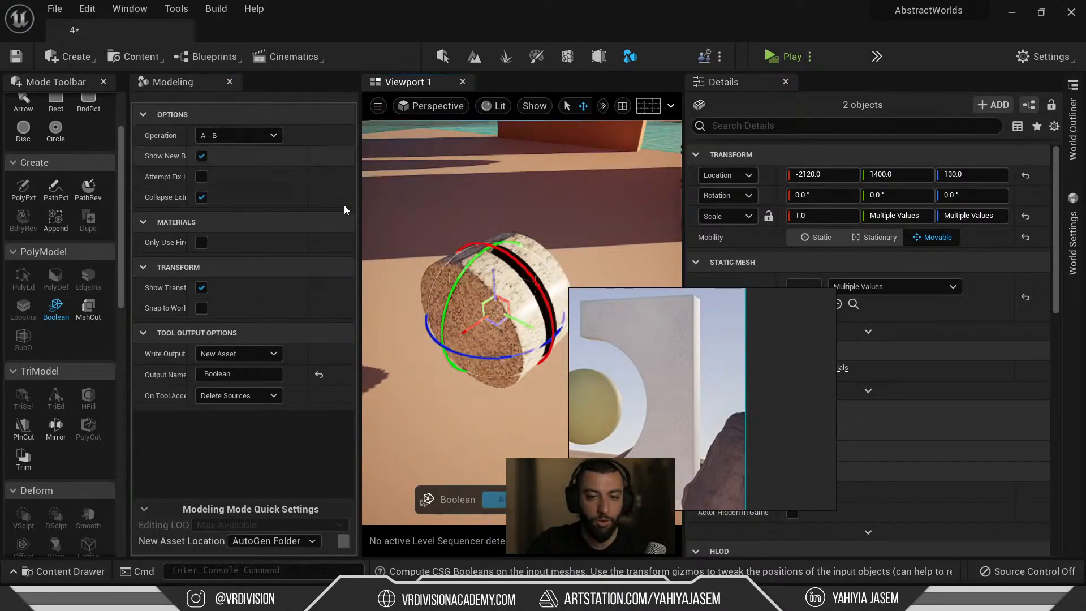
pyautogui.keyDown('alt'); pyautogui.moveTo(408, 225); pyautogui.dragTo(537, 137); pyautogui.keyUp('alt')
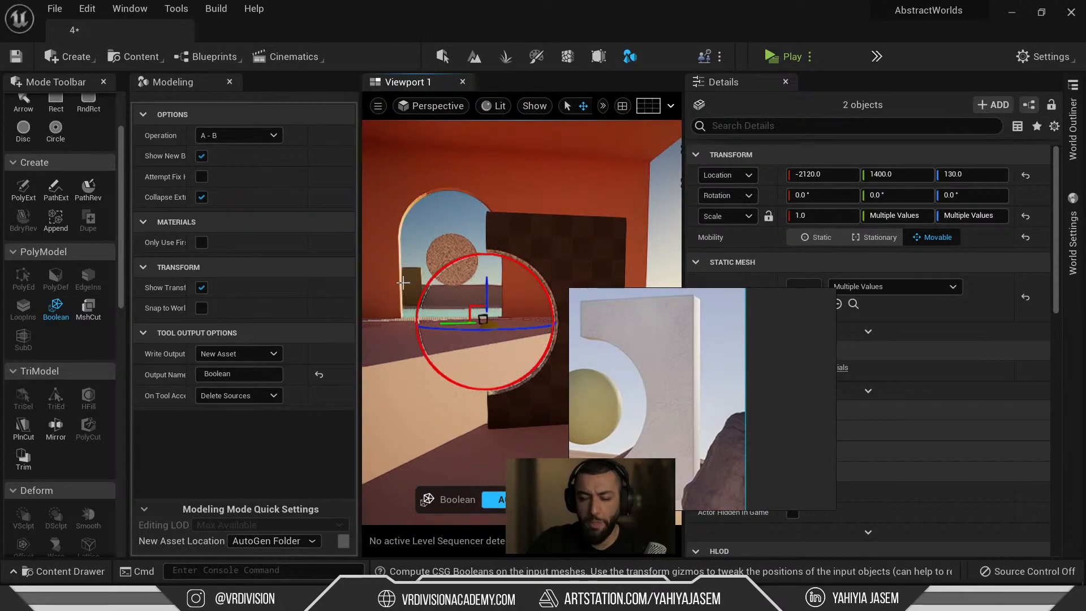
pyautogui.click(512, 500)
pyautogui.moveTo(399, 366); pyautogui.dragTo(182, 317, button='right')
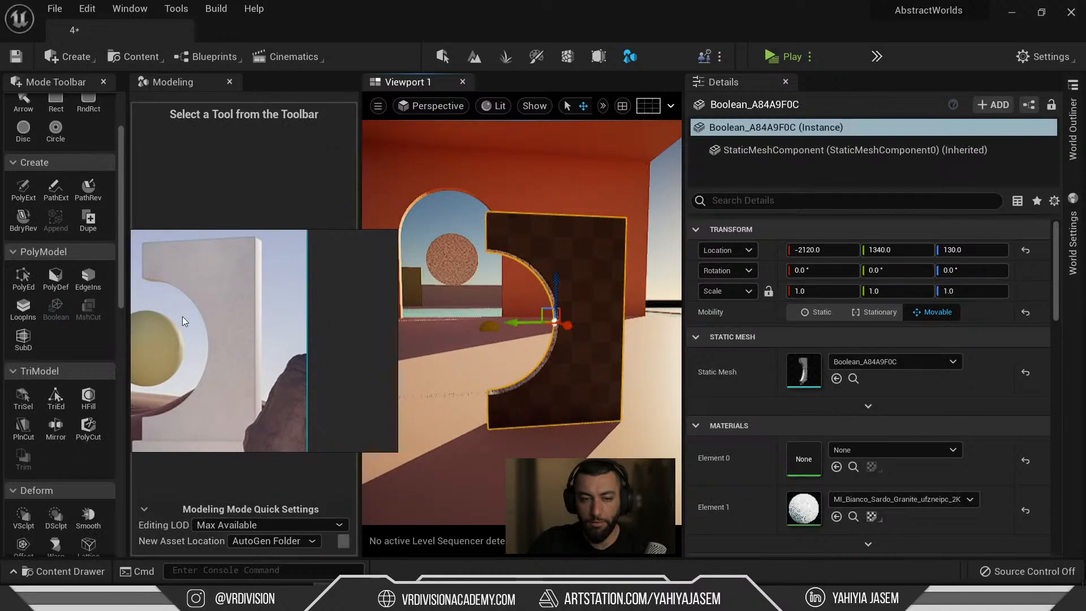
# Exit Modeling mode and switch to the full-screen immersive viewport with F11.
pyautogui.moveTo(482, 273)
pyautogui.mouseDown(button='right')
pyautogui.moveTo(505, 282)
pyautogui.moveTo(493, 284)
pyautogui.mouseUp(button='right')
pyautogui.hotkey('shift', '1')
pyautogui.moveTo(492, 235)
pyautogui.mouseDown(button='right')
pyautogui.moveTo(516, 249)
pyautogui.moveTo(512, 226)
pyautogui.mouseUp(button='right')
pyautogui.press('F11')
pyautogui.moveTo(324, 297); pyautogui.dragTo(206, 453, button='right')
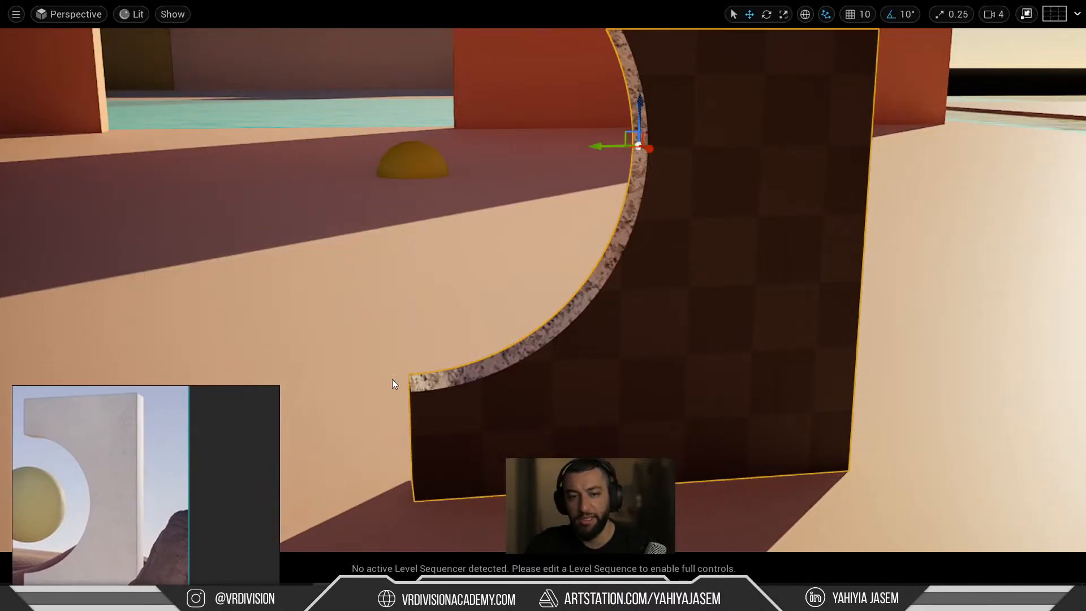
# Fly around the C-cut slab, pulling back to reveal the stairs and pillars beside it.
pyautogui.moveTo(558, 313); pyautogui.dragTo(636, 289, button='right')
pyautogui.moveTo(433, 304); pyautogui.dragTo(389, 222, button='right')
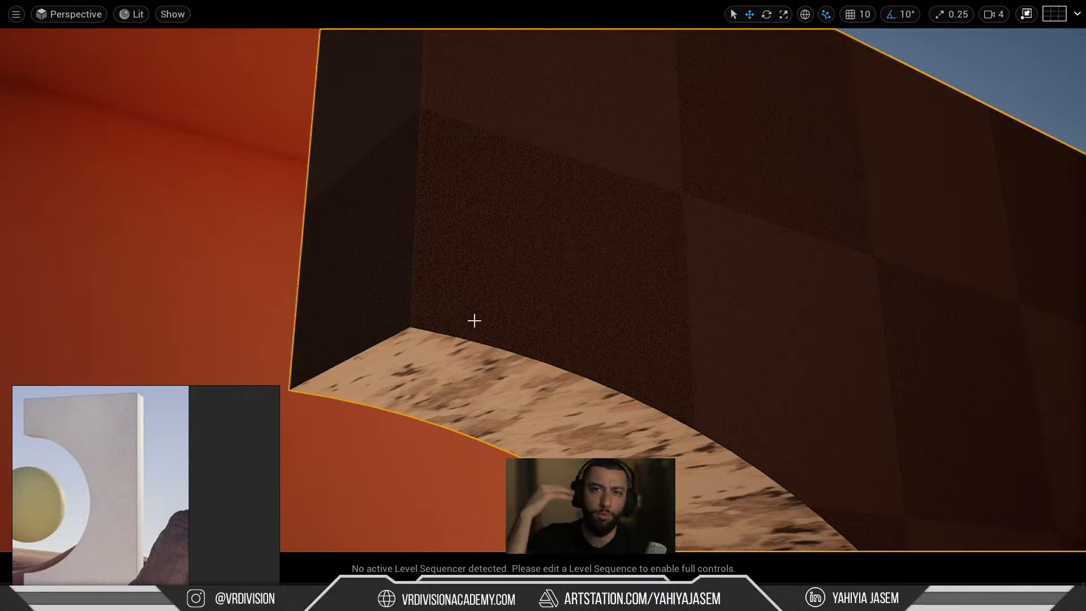
pyautogui.moveTo(450, 321); pyautogui.dragTo(424, 409, button='right')
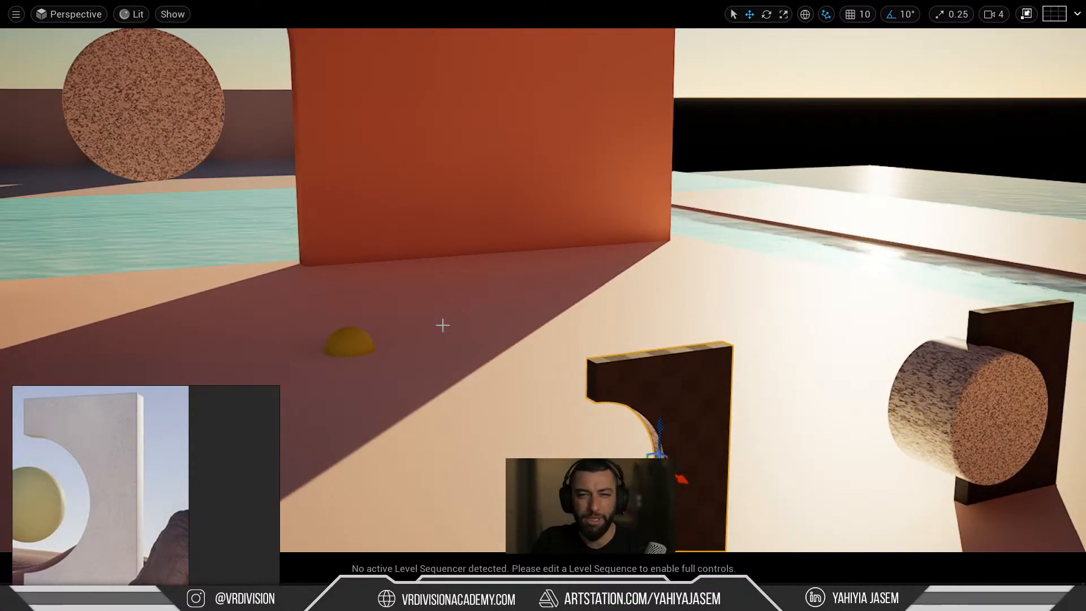
pyautogui.moveTo(443, 326); pyautogui.dragTo(493, 332, button='right')
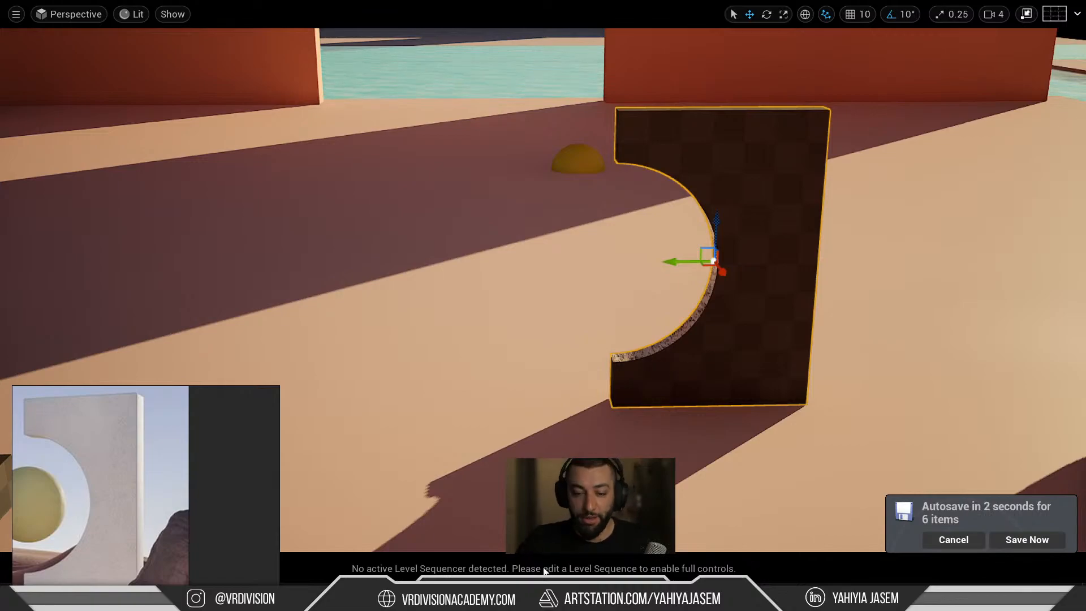
pyautogui.moveTo(262, 532); pyautogui.dragTo(262, 455)
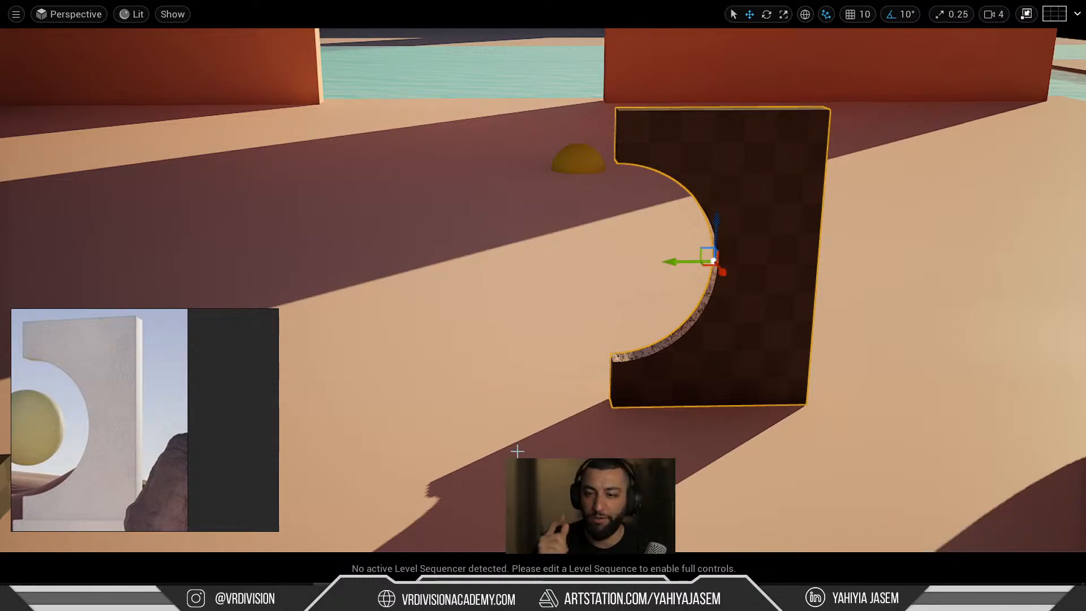
pyautogui.moveTo(560, 266); pyautogui.dragTo(629, 230, button='right')
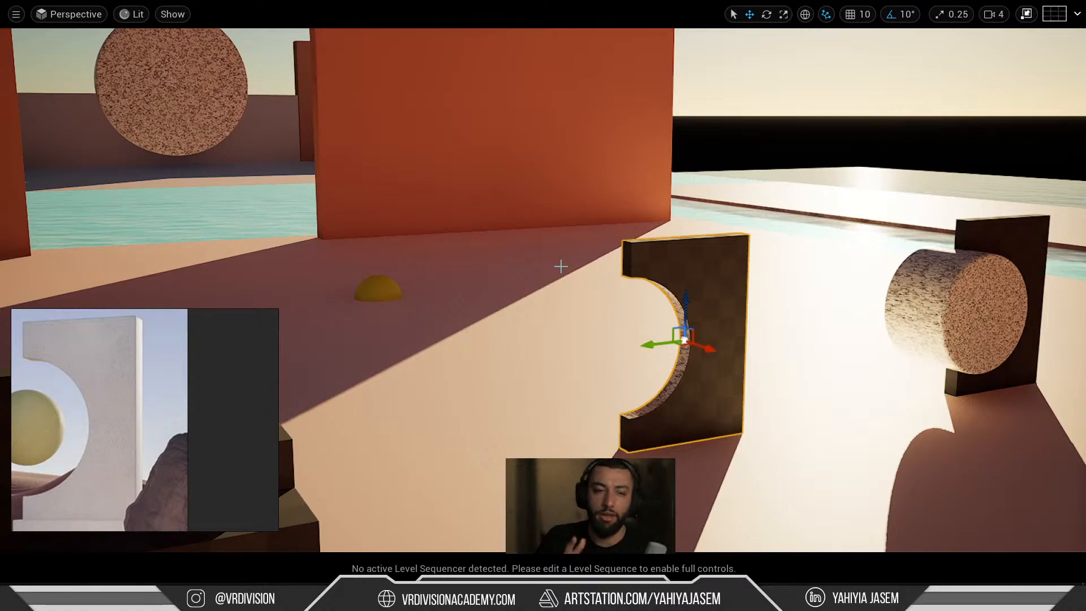
pyautogui.moveTo(560, 266); pyautogui.dragTo(573, 283, button='right')
# Select the top stair slab and slide the stepped slabs left along X into a staggered row.
pyautogui.scroll(-5, 156, 412)
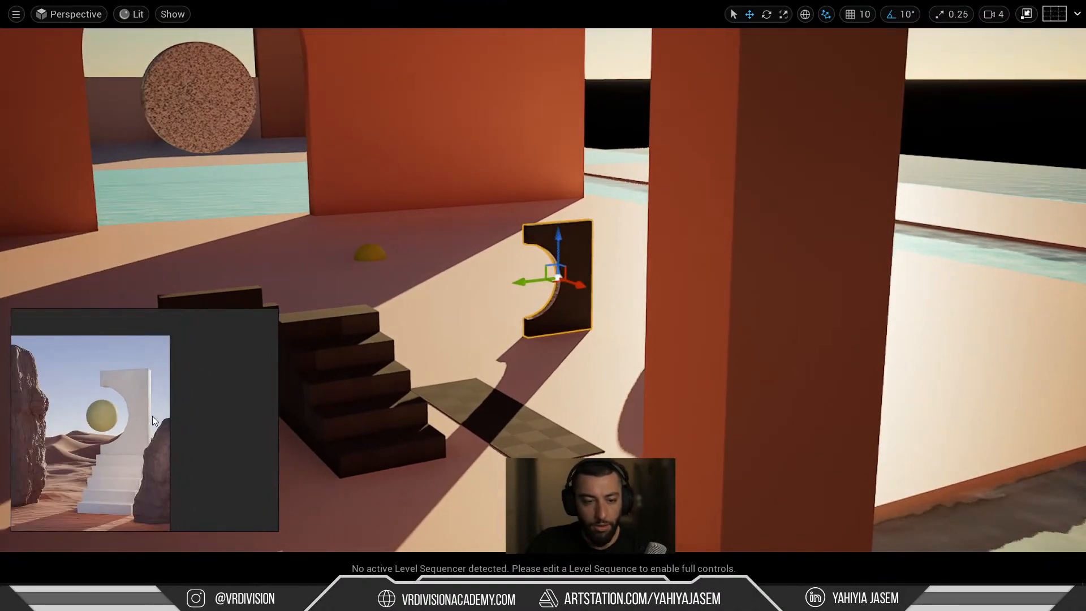
pyautogui.moveTo(152, 416); pyautogui.dragTo(163, 377, button='middle')
pyautogui.moveTo(417, 347); pyautogui.dragTo(567, 306, button='right')
pyautogui.click(581, 244)
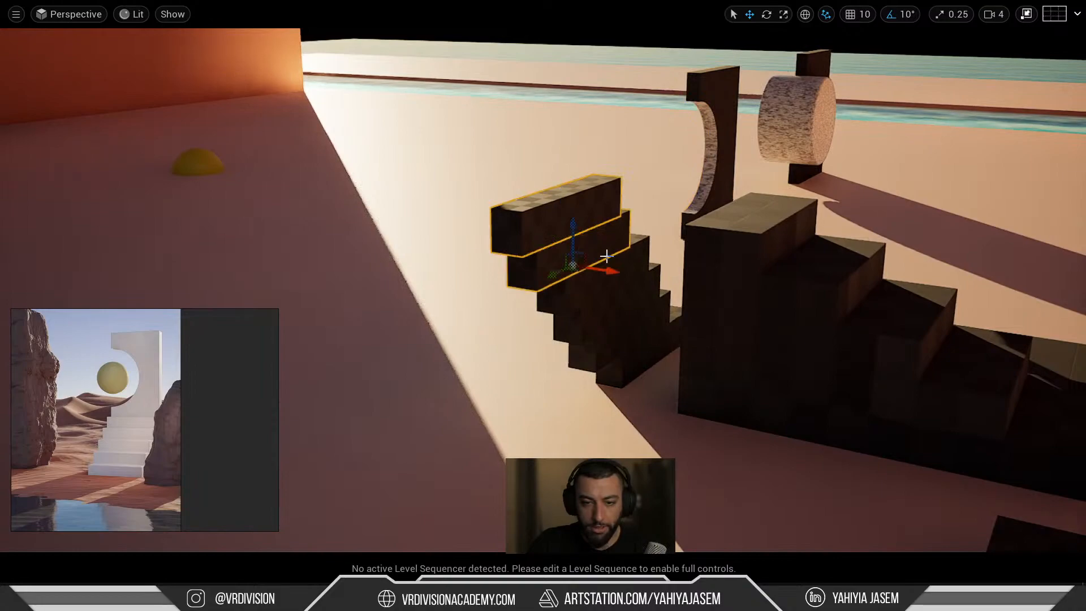
pyautogui.moveTo(646, 323); pyautogui.dragTo(180, 272)
pyautogui.moveTo(180, 271); pyautogui.dragTo(68, 250, button='right')
# Fly the camera around the stepped slabs and across the scene toward the cut-out slab.
pyautogui.moveTo(283, 159); pyautogui.dragTo(346, 179, button='right')
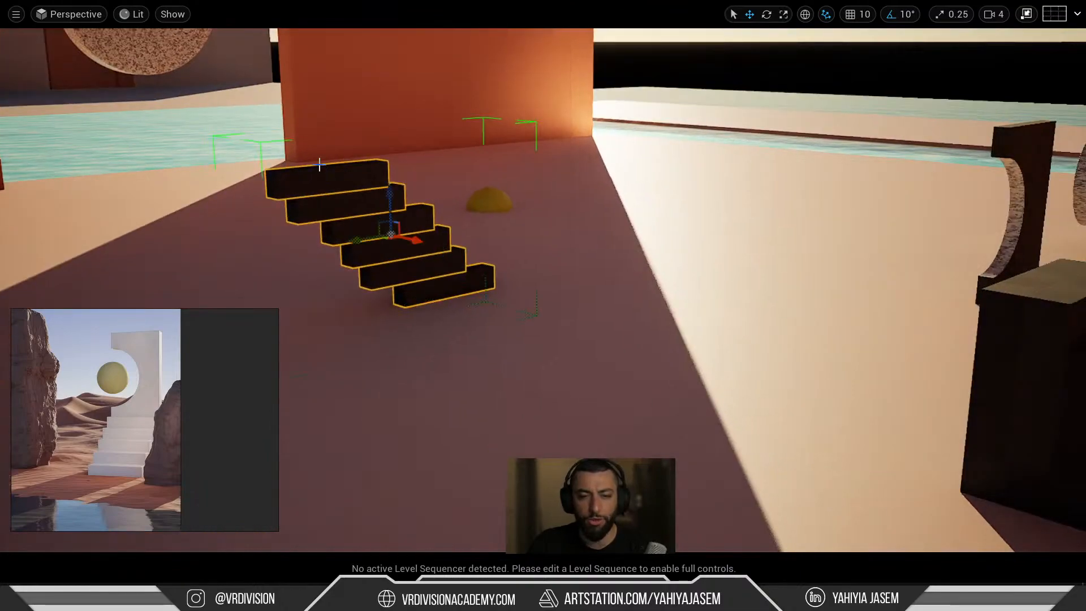
pyautogui.press('g')
pyautogui.press('g')
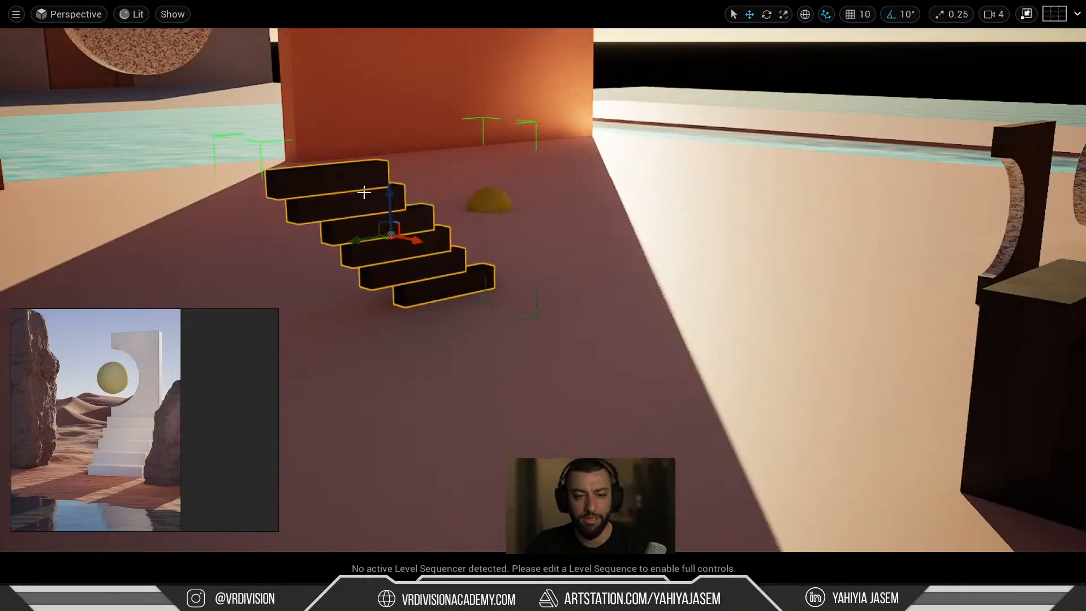
pyautogui.press('g')
pyautogui.press('w')
pyautogui.moveTo(497, 245); pyautogui.dragTo(417, 226, button='right')
pyautogui.moveTo(508, 287); pyautogui.dragTo(501, 266, button='right')
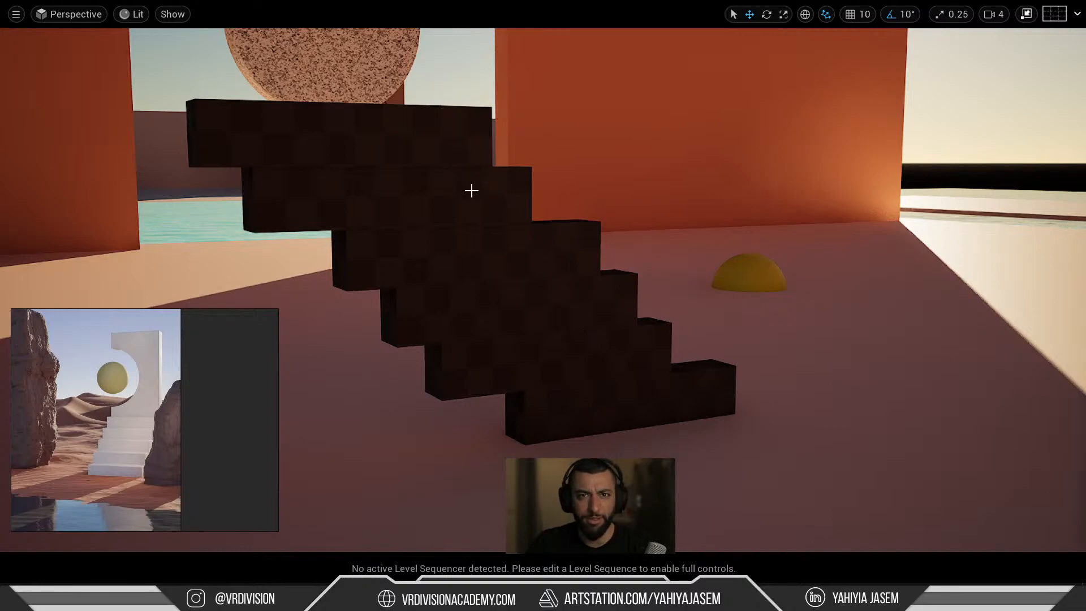
pyautogui.moveTo(596, 320); pyautogui.dragTo(662, 332, button='right')
pyautogui.press('e')
pyautogui.press('d')
pyautogui.press('d')
# Exit full screen, select the staircase and C-cut slab, and apply MI_C_LightBlue2 to both.
pyautogui.press('F11')
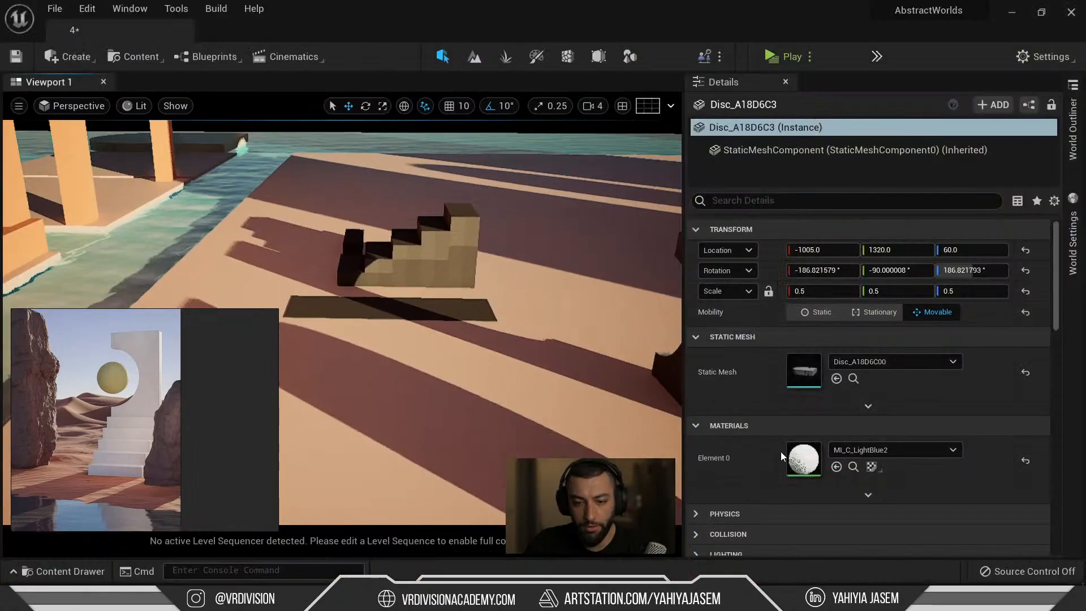
pyautogui.click(853, 468)
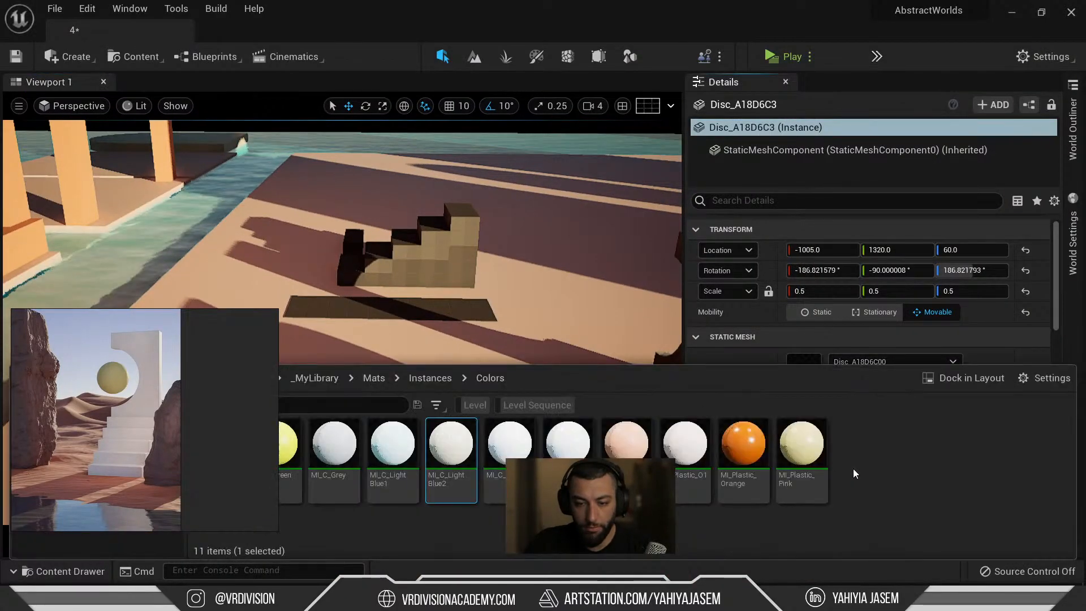
pyautogui.click(469, 275)
pyautogui.moveTo(469, 275); pyautogui.dragTo(552, 274, button='right')
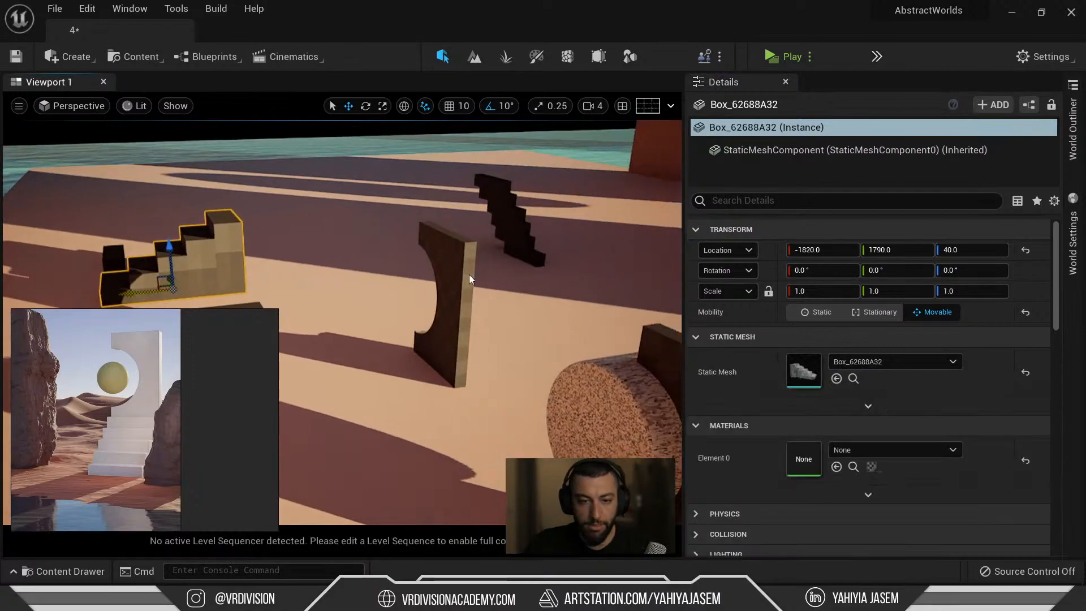
pyautogui.keyDown('ctrl'); pyautogui.click(469, 278); pyautogui.keyUp('ctrl')
pyautogui.click(836, 393)
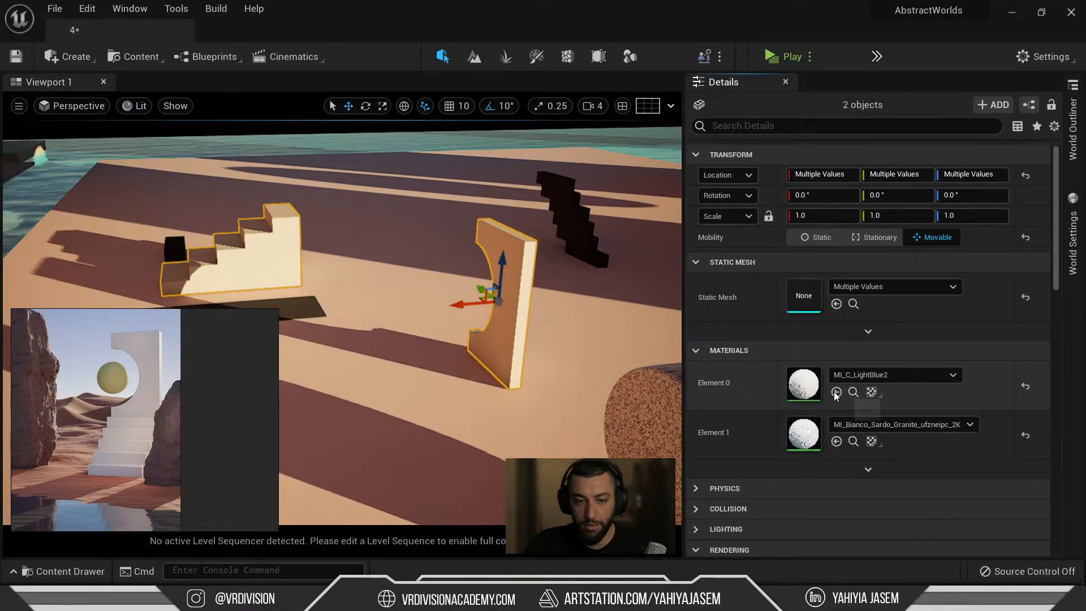
# Swap both pieces to MI_Bianco_Sardo_Granite_ufzneipc_2K and clear the selection.
pyautogui.click(857, 443)
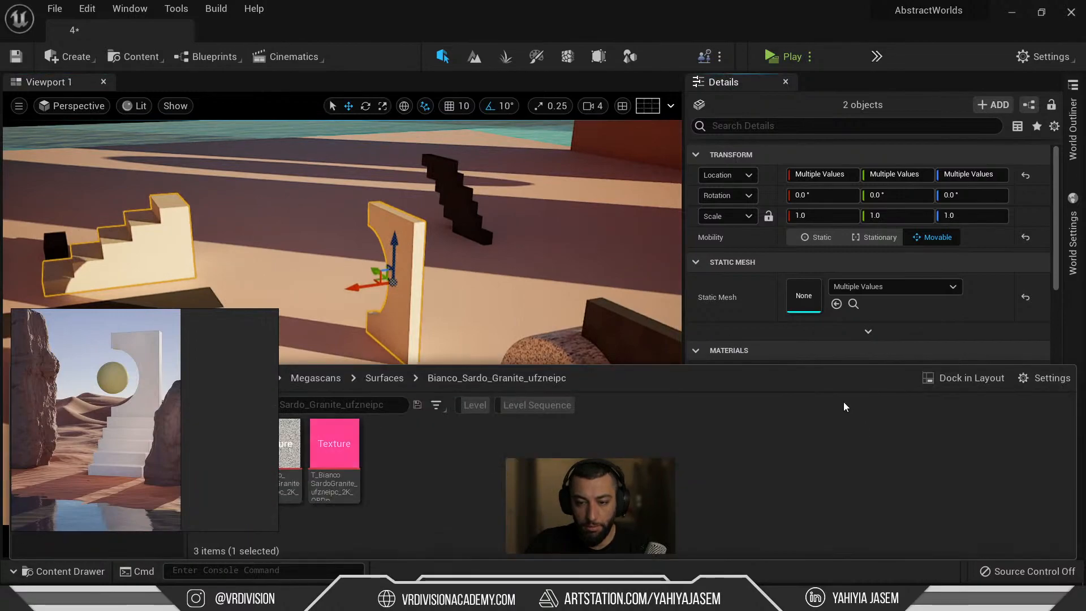
pyautogui.moveTo(509, 272)
pyautogui.mouseDown(button='right')
pyautogui.moveTo(408, 272)
pyautogui.moveTo(560, 243)
pyautogui.moveTo(510, 255)
pyautogui.moveTo(459, 315)
pyautogui.moveTo(498, 300)
pyautogui.moveTo(543, 306)
pyautogui.moveTo(520, 269)
pyautogui.mouseUp(button='right')
pyautogui.click(837, 392)
pyautogui.press('Escape')
# Move the C-cut slab onto the staircase at -1916.04, 1799.60, 165.0 and view it from a low side angle.
pyautogui.click(519, 268)
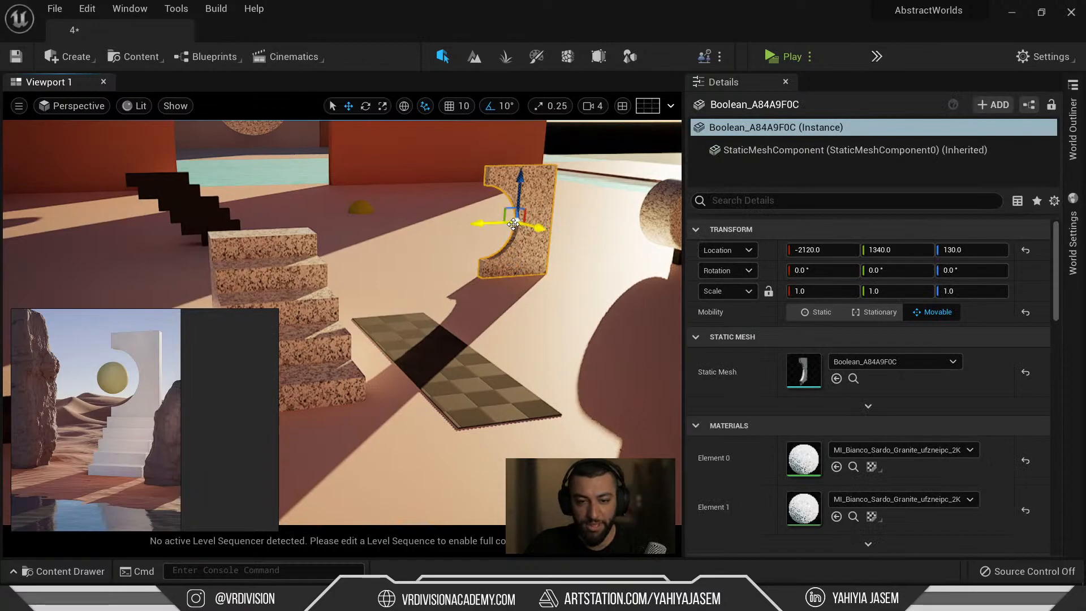
pyautogui.moveTo(512, 226); pyautogui.dragTo(224, 275)
pyautogui.press('f')
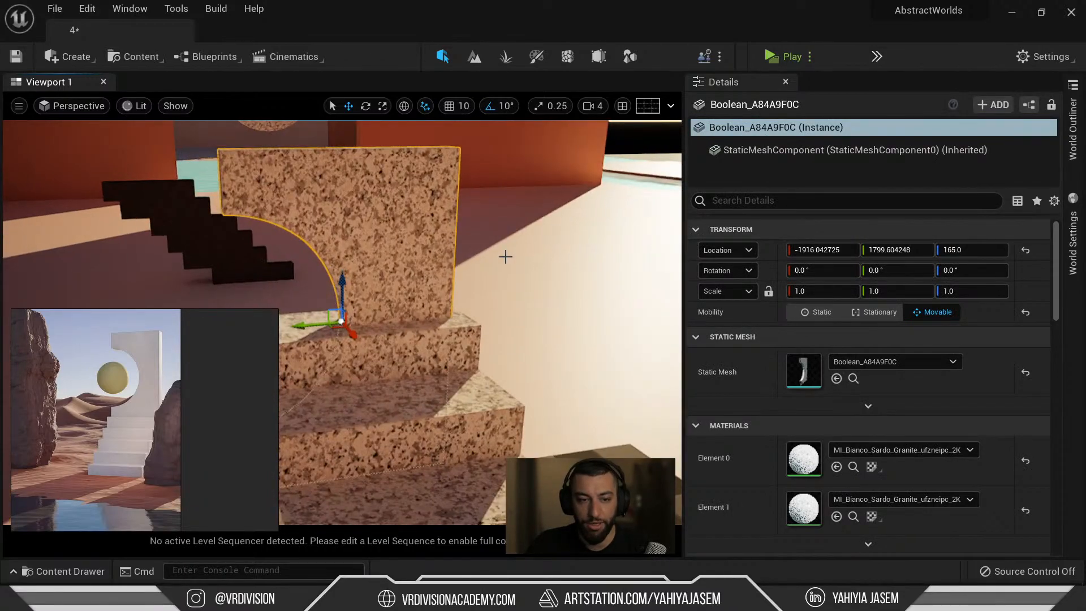
pyautogui.scroll(-3, 379, 315)
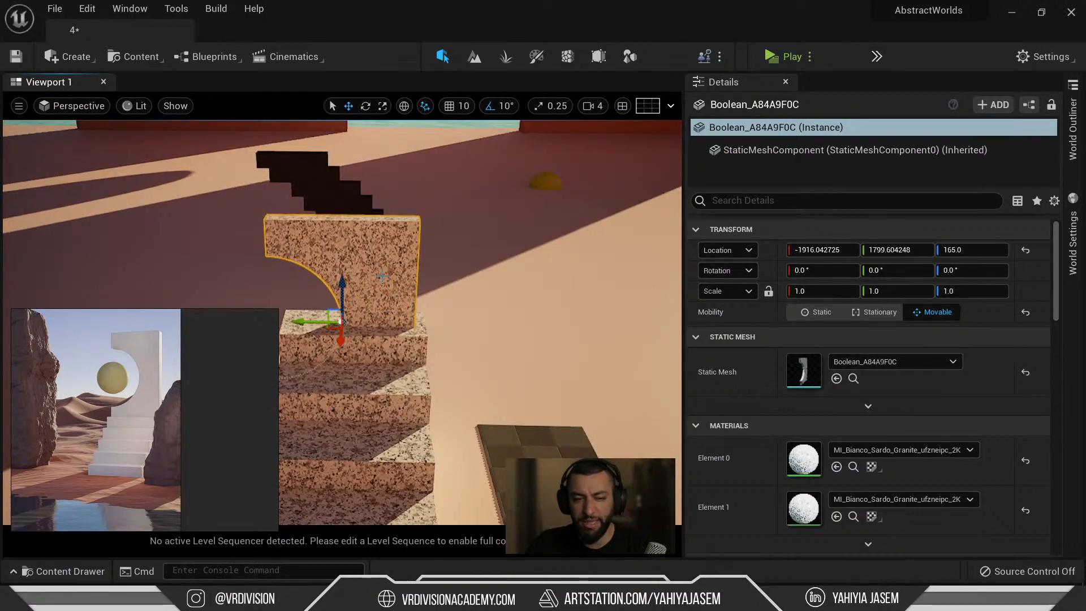
pyautogui.scroll(-3, 357, 317)
pyautogui.keyDown('alt'); pyautogui.moveTo(385, 299); pyautogui.dragTo(435, 376); pyautogui.keyUp('alt')
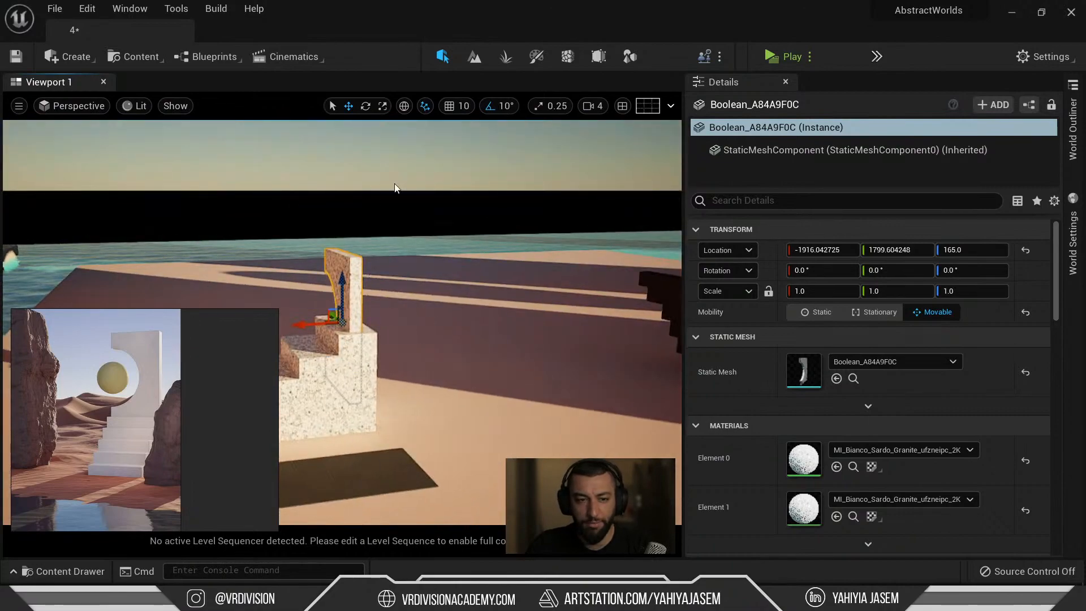
# In Modeling mode, set the slab's pivot to Bottom and accept it.
pyautogui.click(628, 57)
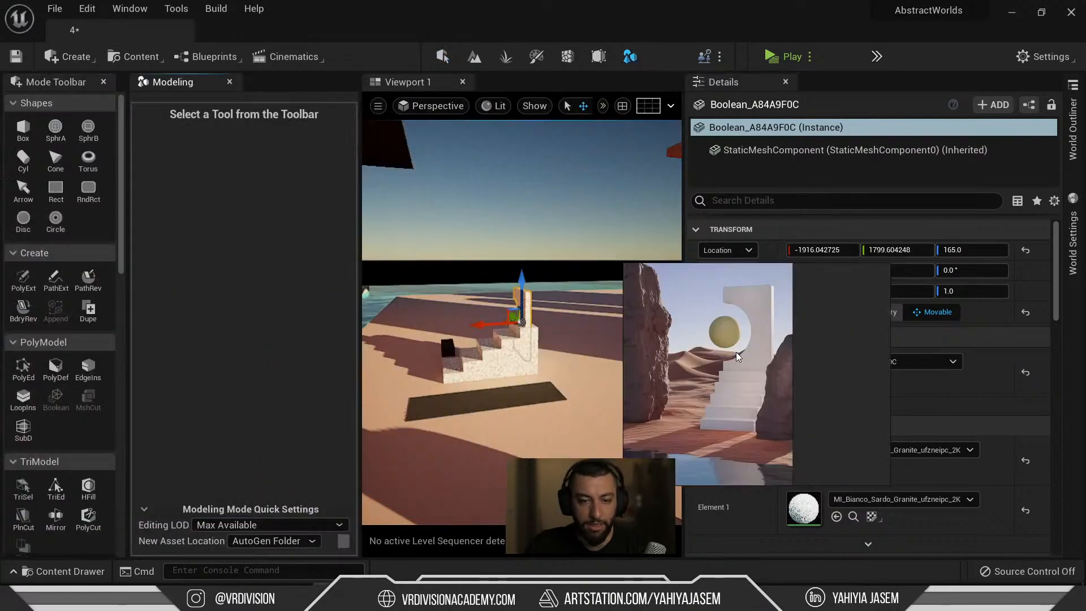
pyautogui.scroll(-10, 44, 360)
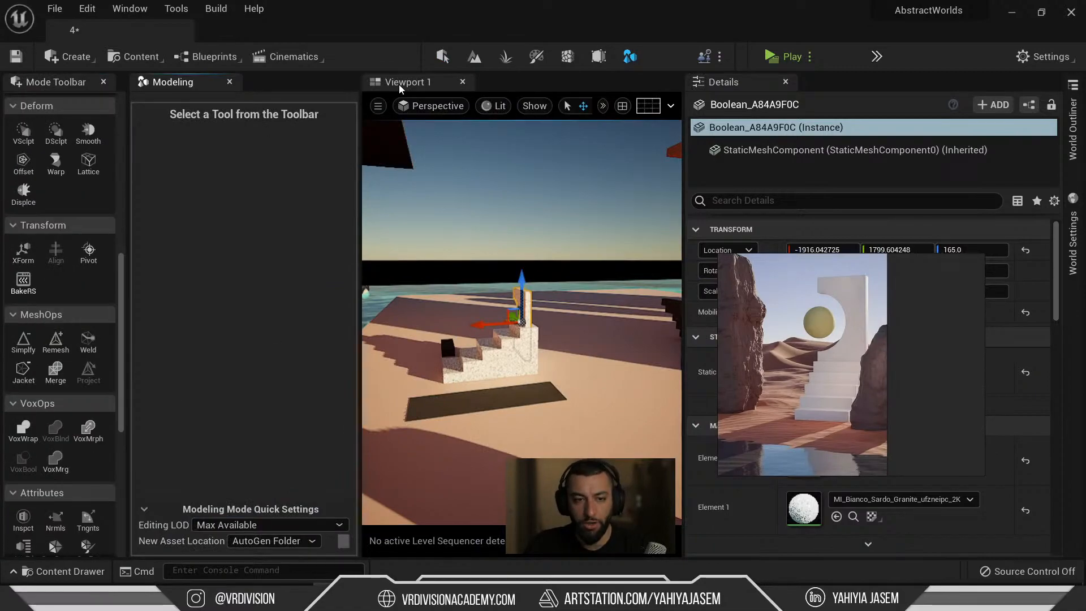
pyautogui.click(88, 254)
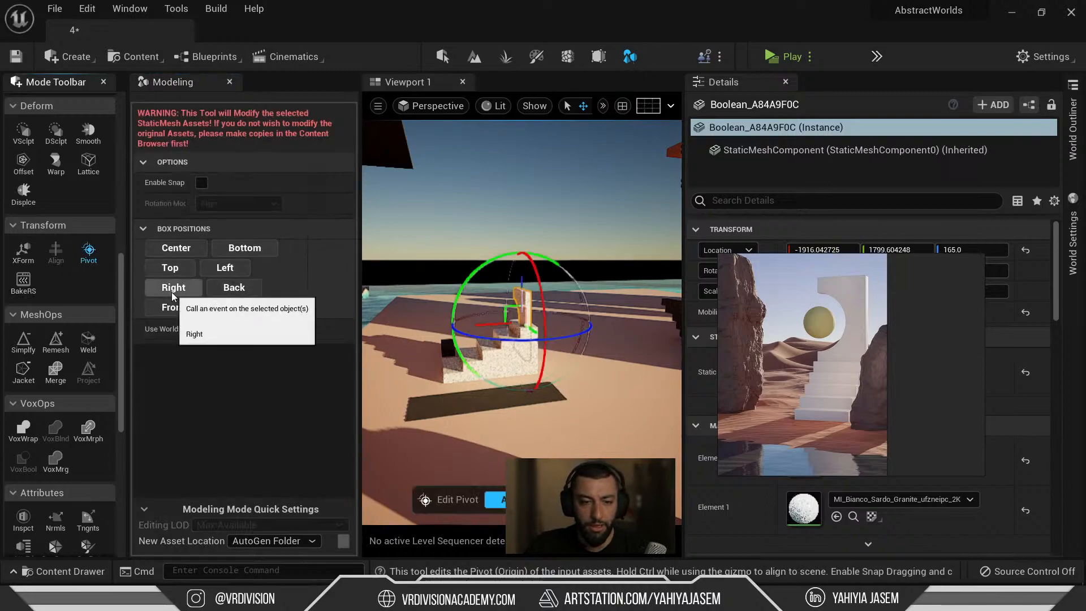
pyautogui.click(251, 251)
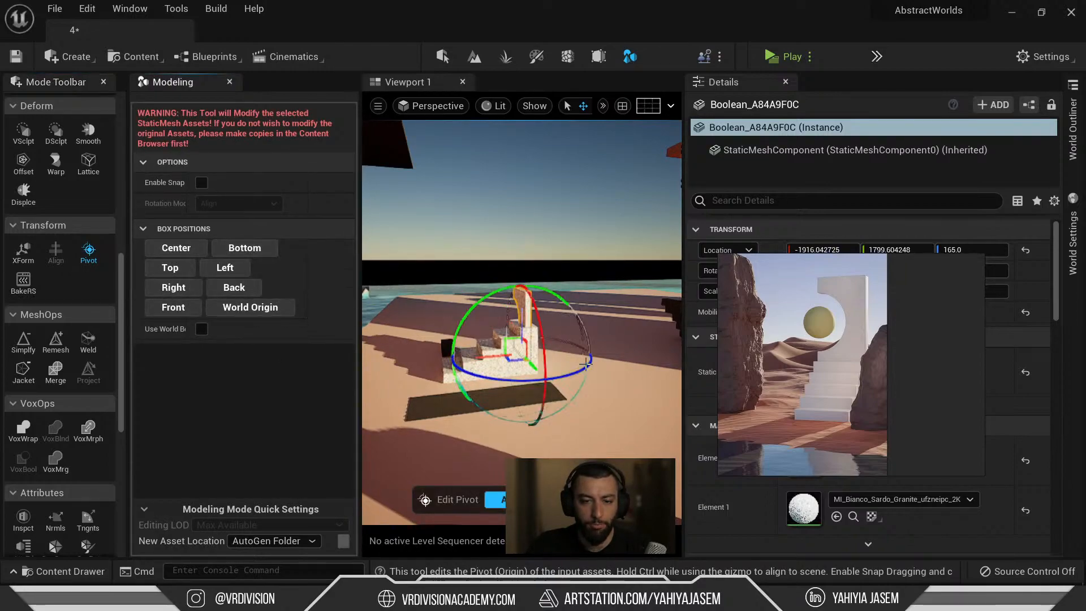
pyautogui.click(513, 500)
pyautogui.keyDown('alt'); pyautogui.moveTo(487, 375); pyautogui.dragTo(532, 431); pyautogui.keyUp('alt')
pyautogui.press('f')
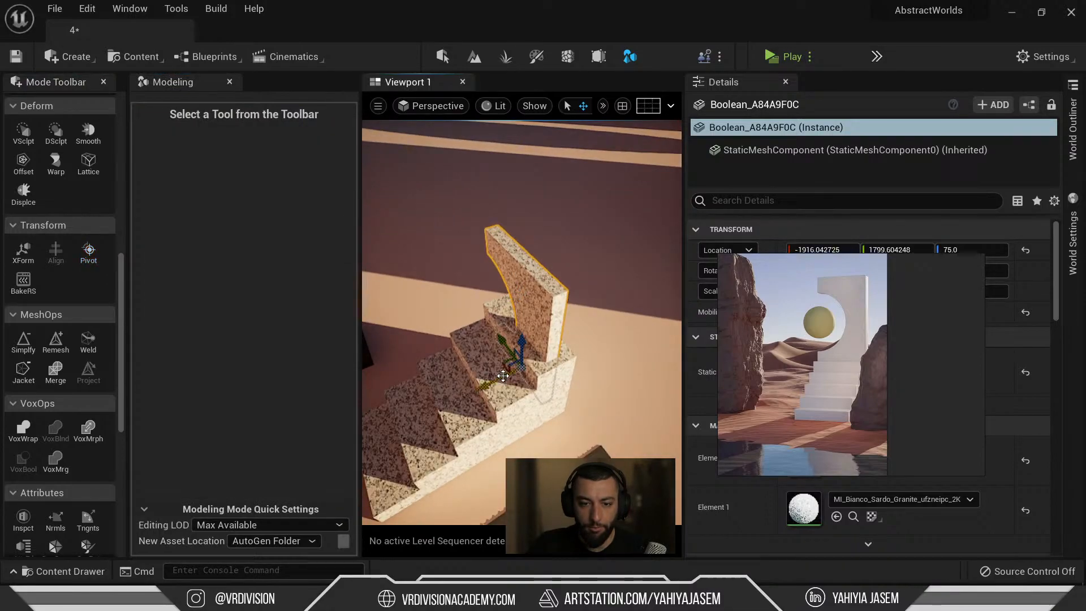
# Undo the pivot change and earlier moves, then drag the slab up above the stairs.
pyautogui.hotkey('ctrl', 'z')
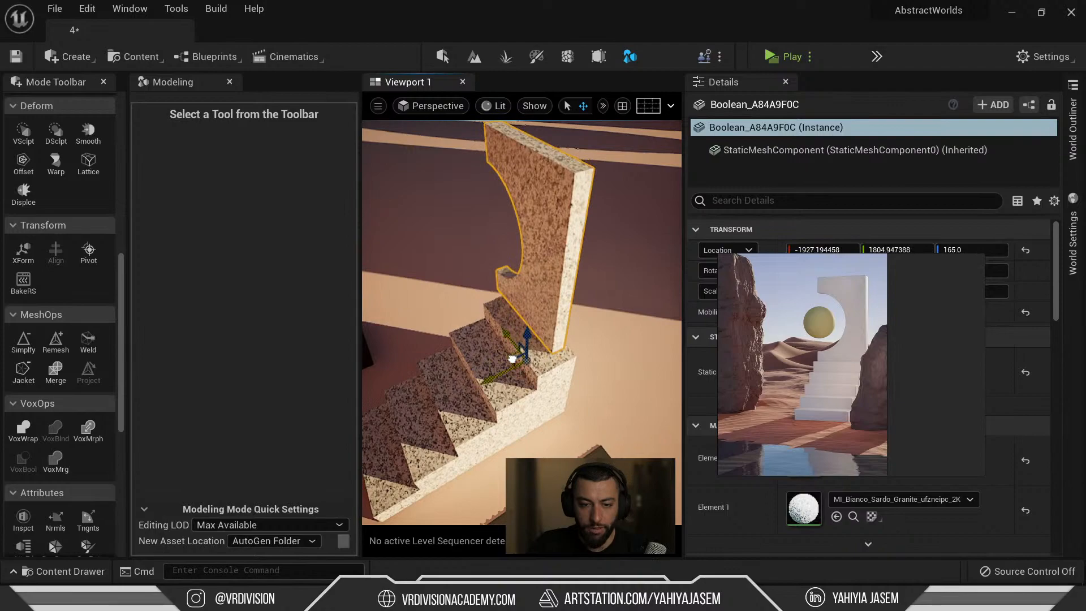
pyautogui.hotkey('ctrl', 'z')
pyautogui.hotkey('ctrl', 'z')
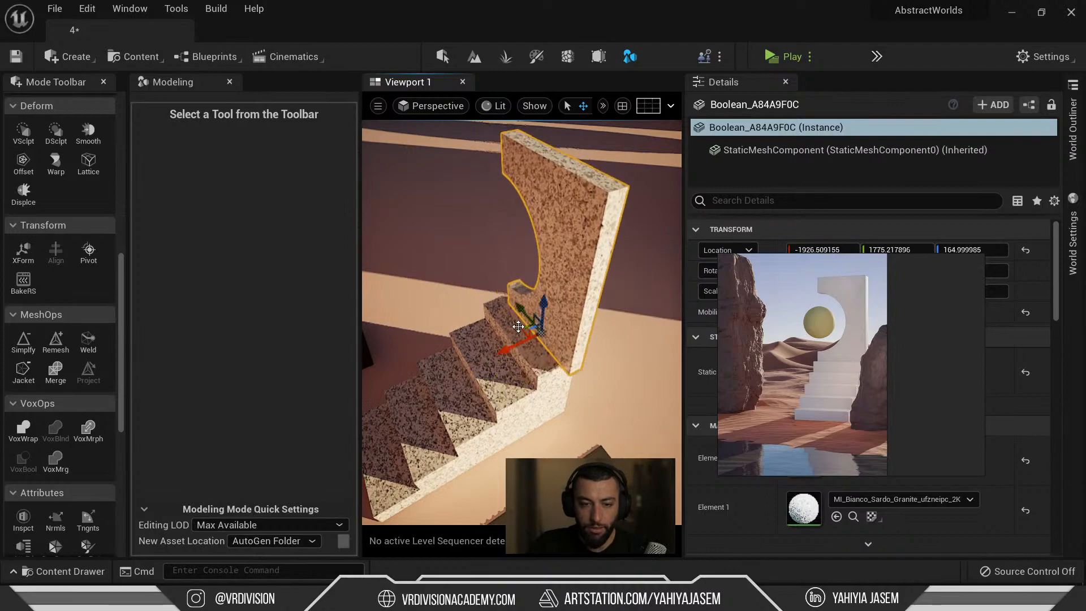
pyautogui.moveTo(523, 314); pyautogui.dragTo(439, 390)
pyautogui.keyDown('alt'); pyautogui.moveTo(582, 371); pyautogui.dragTo(551, 151); pyautogui.keyUp('alt')
# Undo the slab's raise, enable surface snapping, and make the viewport full-screen with F11.
pyautogui.keyDown('alt'); pyautogui.moveTo(545, 204); pyautogui.dragTo(626, 179); pyautogui.keyUp('alt')
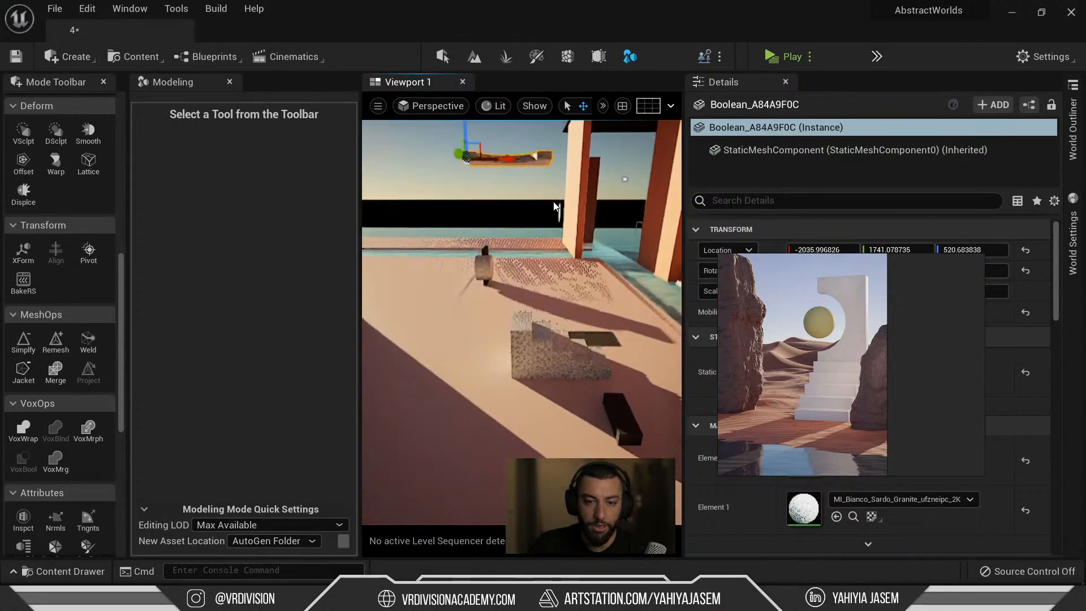
pyautogui.hotkey('ctrl', 'z')
pyautogui.click(604, 106)
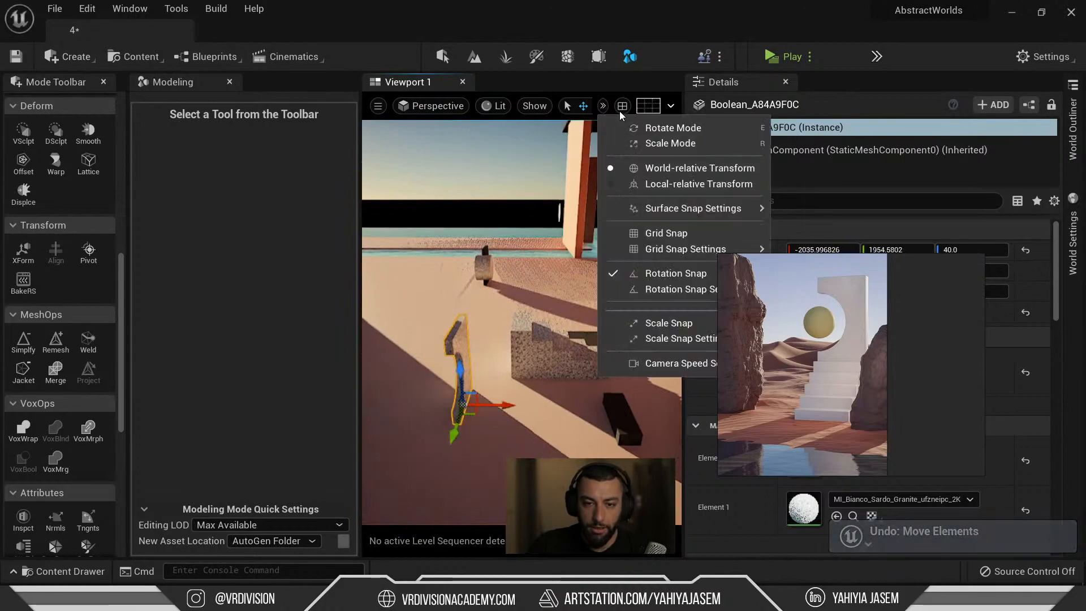
pyautogui.moveTo(771, 322); pyautogui.dragTo(962, 349)
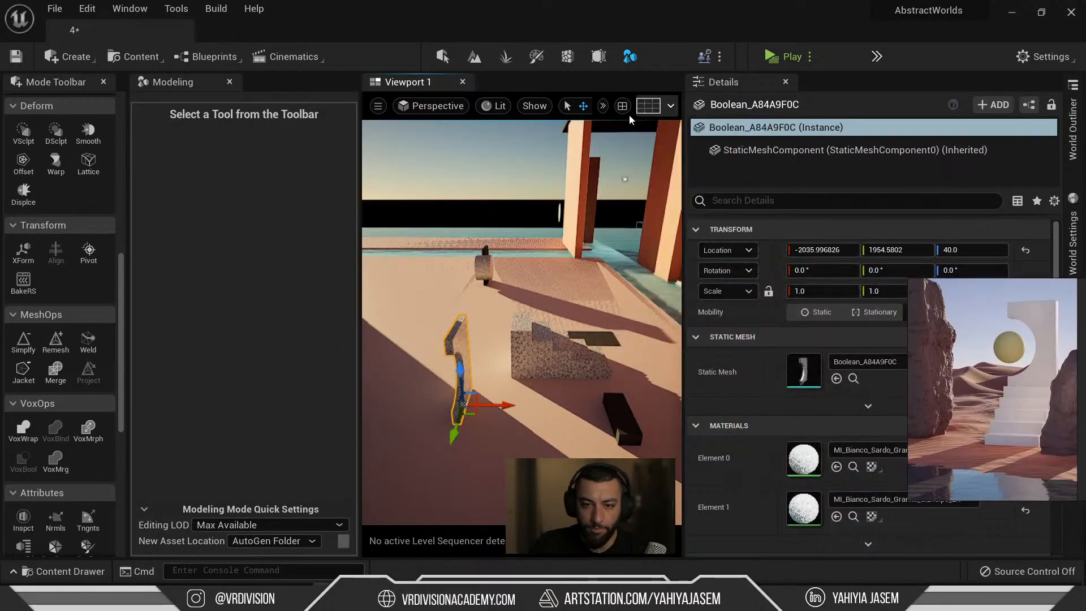
pyautogui.click(604, 106)
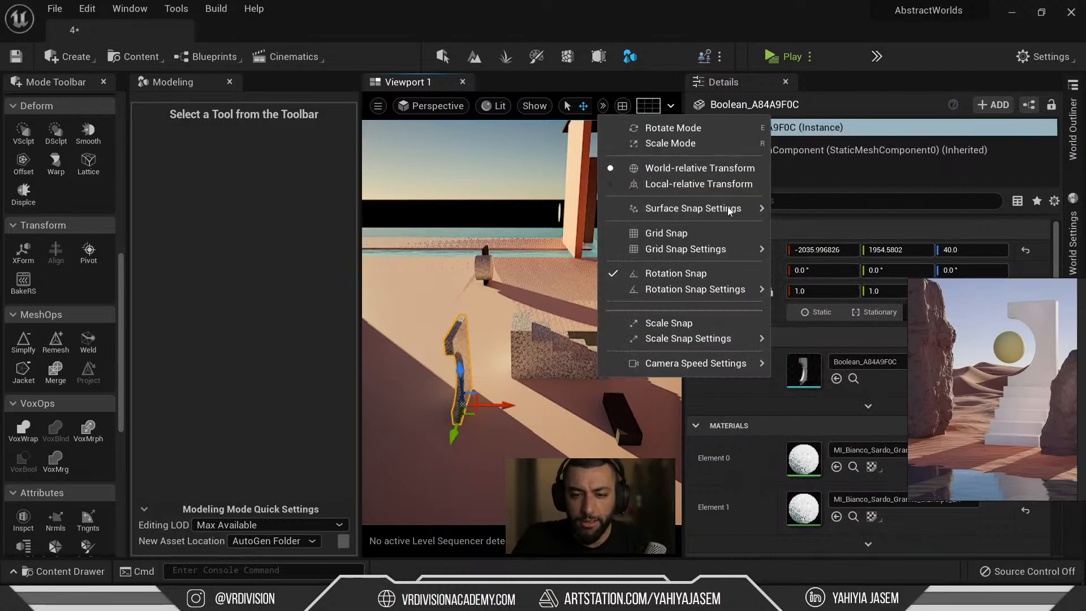
pyautogui.moveTo(729, 211)
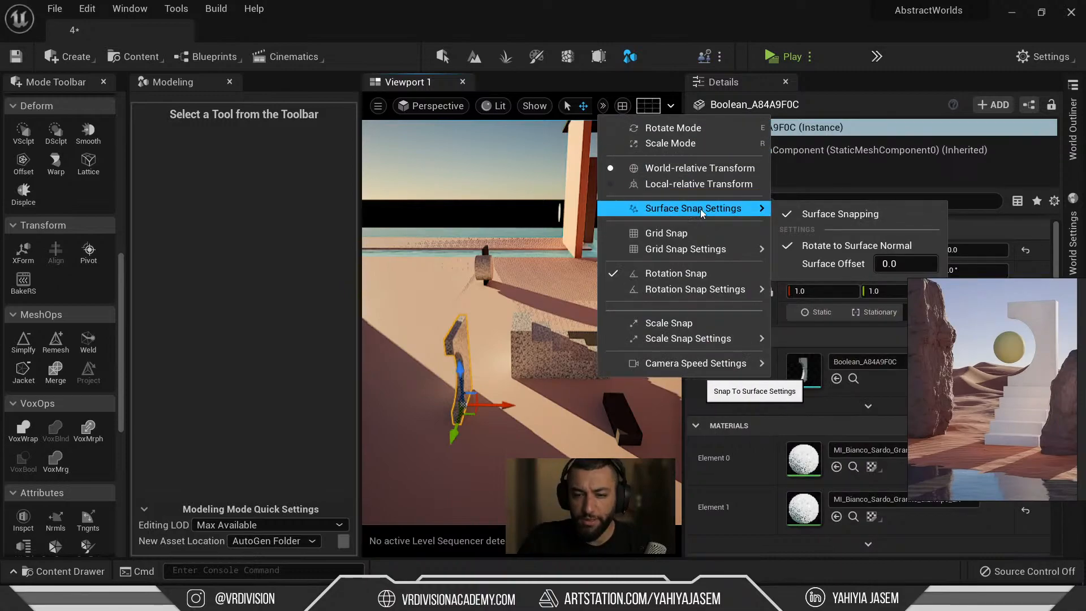
pyautogui.click(397, 158)
pyautogui.press('F11')
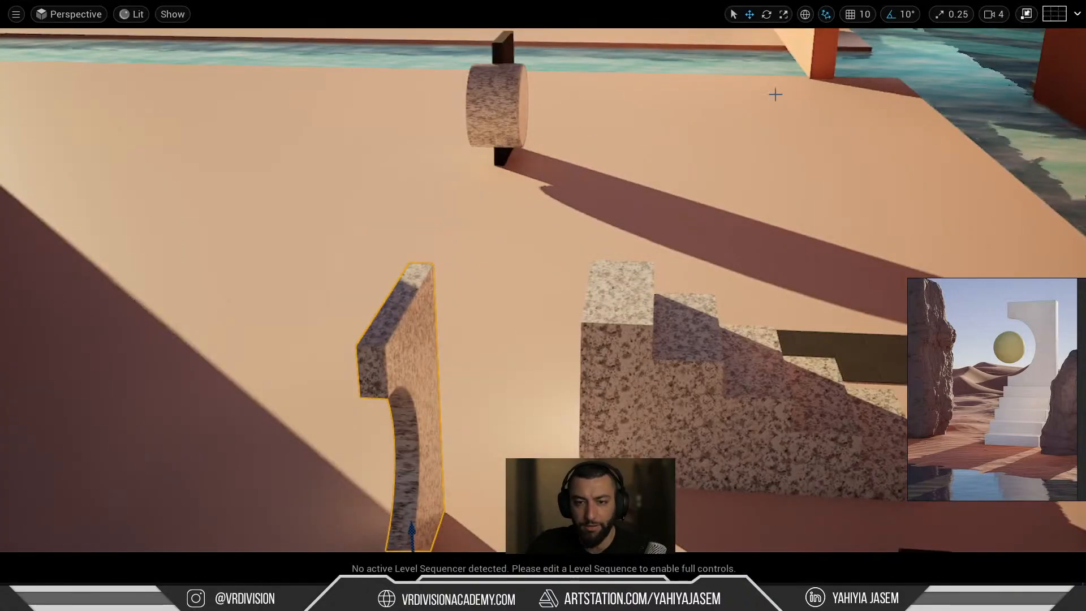
pyautogui.click(831, 23)
# Drag the C-cut slab down onto the top step of the stairs.
pyautogui.moveTo(543, 245); pyautogui.dragTo(432, 345, button='right')
pyautogui.moveTo(399, 340); pyautogui.dragTo(589, 65)
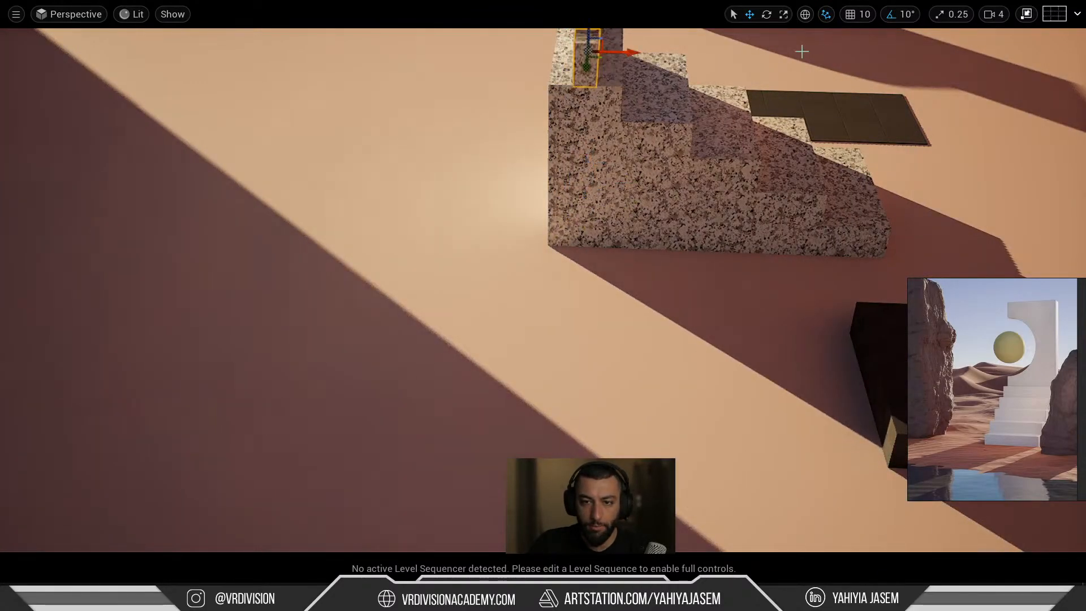
pyautogui.press('f')
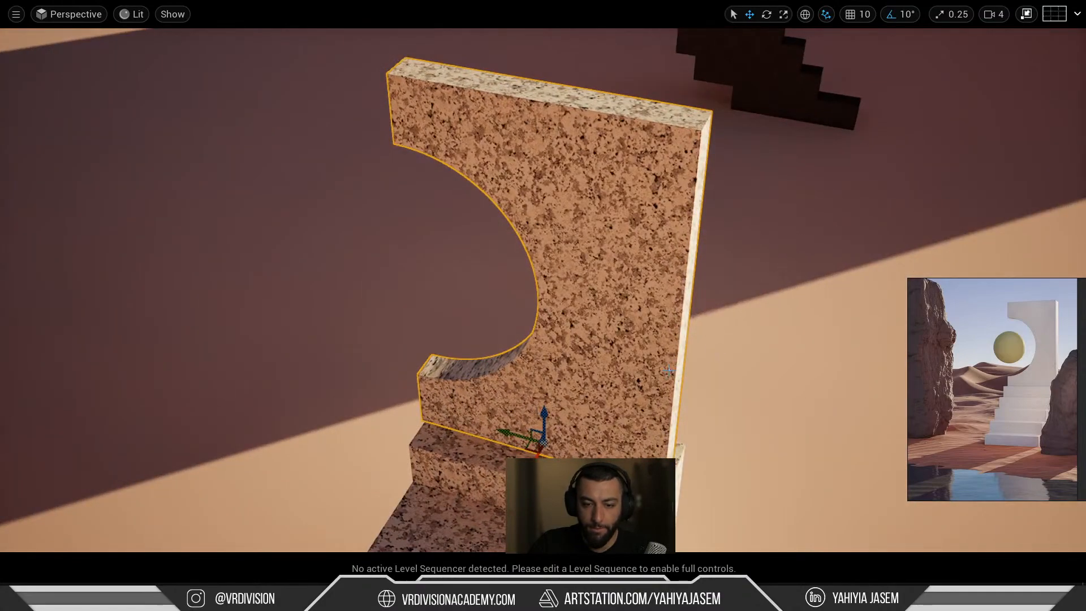
pyautogui.hotkey('ctrl', 'z')
pyautogui.scroll(-4, 668, 367)
pyautogui.moveTo(397, 375); pyautogui.dragTo(544, 404)
# Turn off surface snapping and isolate the slab and stairs in a top view.
pyautogui.click(826, 18)
pyautogui.click(872, 37)
pyautogui.scroll(-4, 658, 261)
pyautogui.keyDown('alt'); pyautogui.moveTo(657, 262); pyautogui.dragTo(809, 250); pyautogui.keyUp('alt')
pyautogui.scroll(5, 512, 423)
pyautogui.moveTo(512, 423); pyautogui.dragTo(485, 168, button='middle')
pyautogui.keyDown('ctrl'); pyautogui.click(465, 456); pyautogui.keyUp('ctrl')
pyautogui.hotkey('shift', 'h')
pyautogui.press('f')
pyautogui.scroll(6, 560, 305)
# Enable grid snapping and shift the stairs left under the slab in snapped steps.
pyautogui.click(371, 203)
pyautogui.scroll(4, 330, 243)
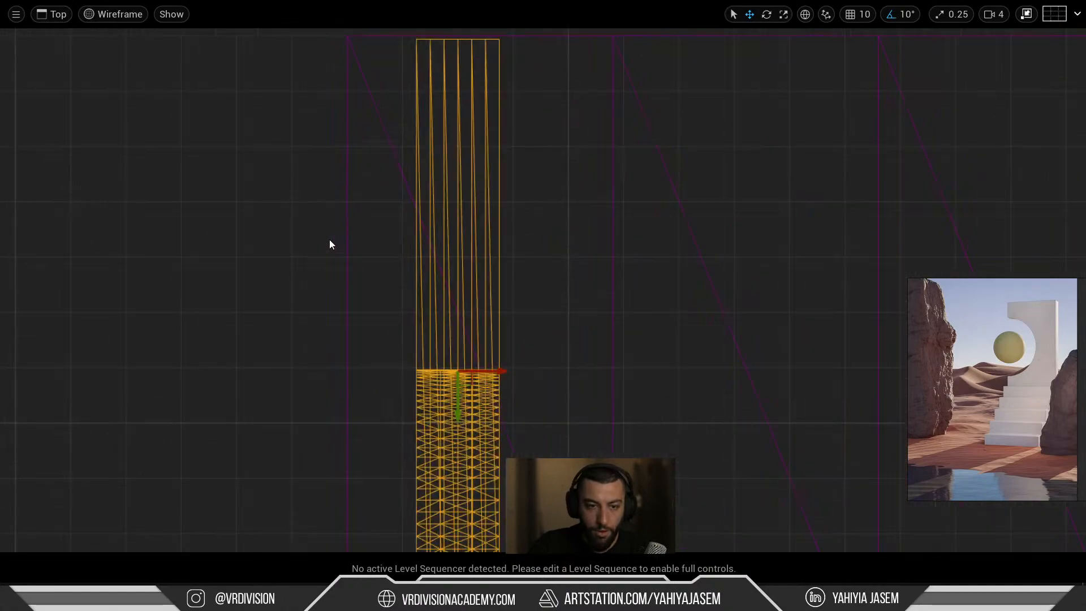
pyautogui.moveTo(500, 386); pyautogui.dragTo(433, 380)
pyautogui.hotkey('ctrl', 'z')
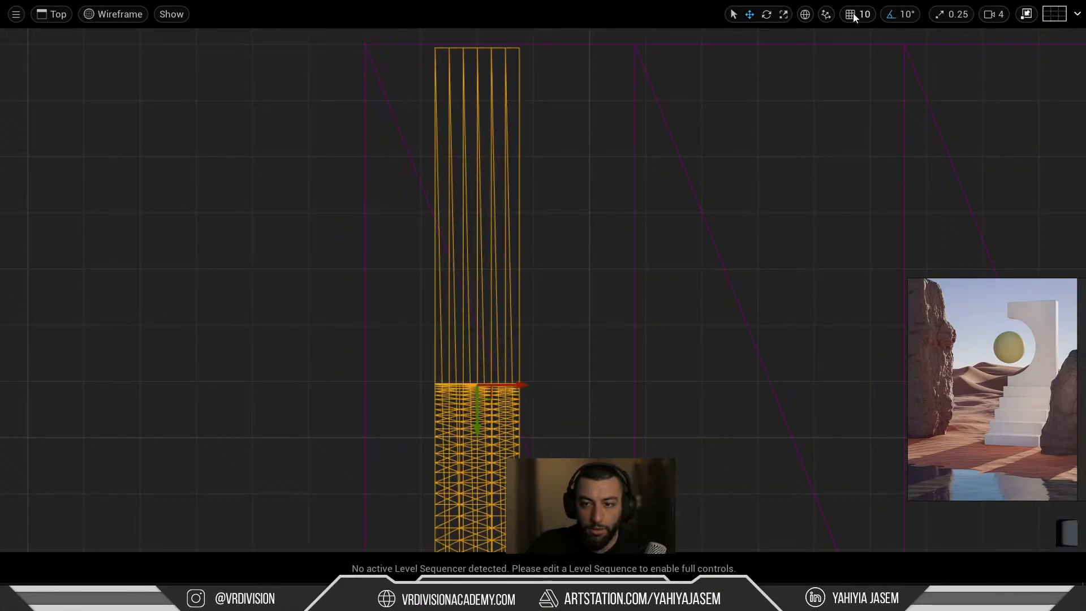
pyautogui.click(854, 13)
pyautogui.scroll(-1, 515, 258)
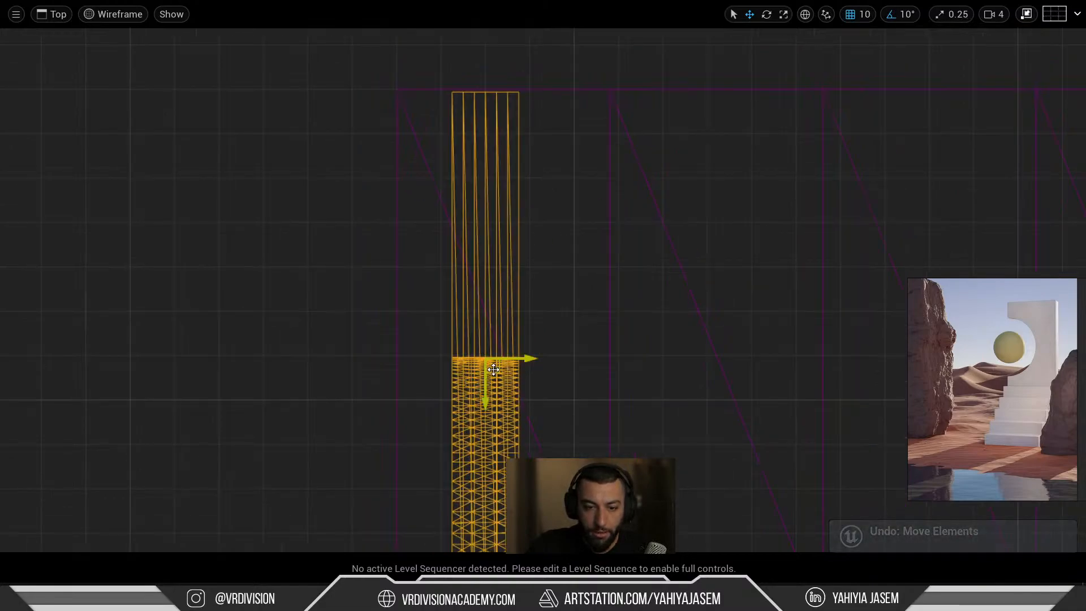
pyautogui.moveTo(493, 369); pyautogui.dragTo(453, 362)
pyautogui.scroll(4, 413, 96)
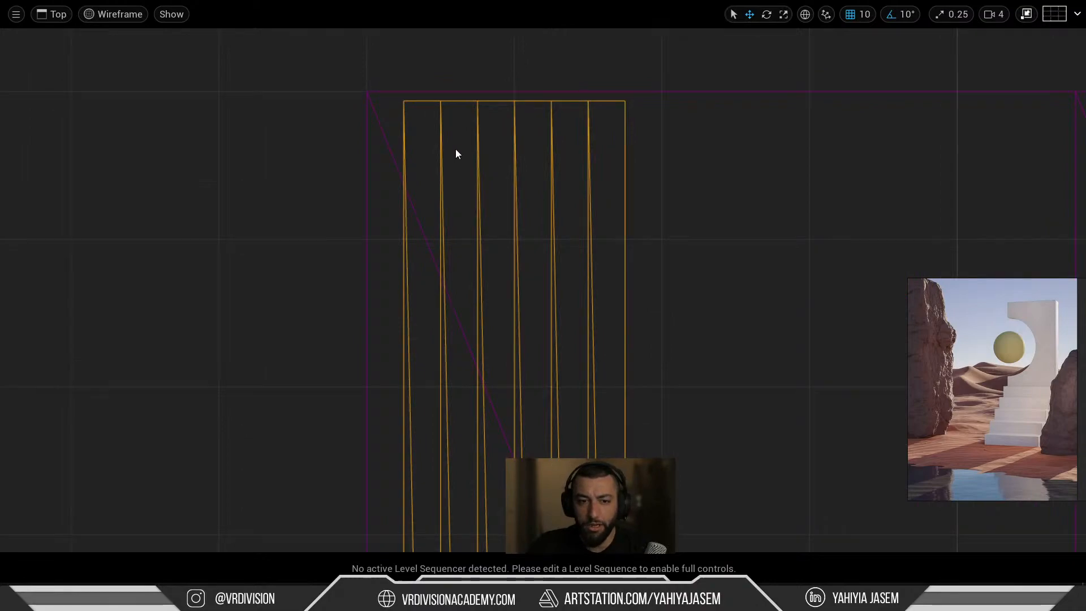
pyautogui.scroll(-4, 457, 153)
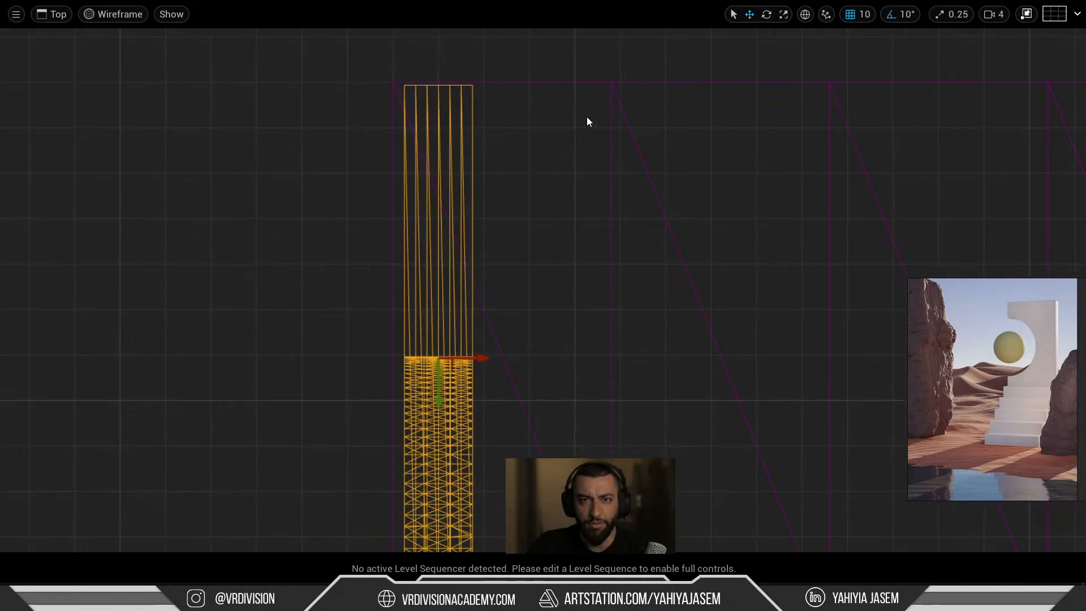
# Return to a shaded perspective view to check the slab at the stairs' end.
pyautogui.keyDown('ctrl'); pyautogui.moveTo(589, 122); pyautogui.dragTo(439, 238, button='middle'); pyautogui.keyUp('ctrl')
pyautogui.moveTo(404, 254); pyautogui.dragTo(404, 175, button='right')
pyautogui.moveTo(557, 265); pyautogui.dragTo(407, 264, button='right')
pyautogui.press('f')
pyautogui.keyDown('alt'); pyautogui.moveTo(625, 273); pyautogui.dragTo(317, 272); pyautogui.keyUp('alt')
pyautogui.keyDown('alt'); pyautogui.moveTo(625, 273); pyautogui.dragTo(543, 273, button='right'); pyautogui.keyUp('alt')
pyautogui.keyDown('alt'); pyautogui.moveTo(560, 281); pyautogui.dragTo(594, 300); pyautogui.keyUp('alt')
pyautogui.moveTo(560, 280); pyautogui.dragTo(546, 317, button='right')
pyautogui.press('w')
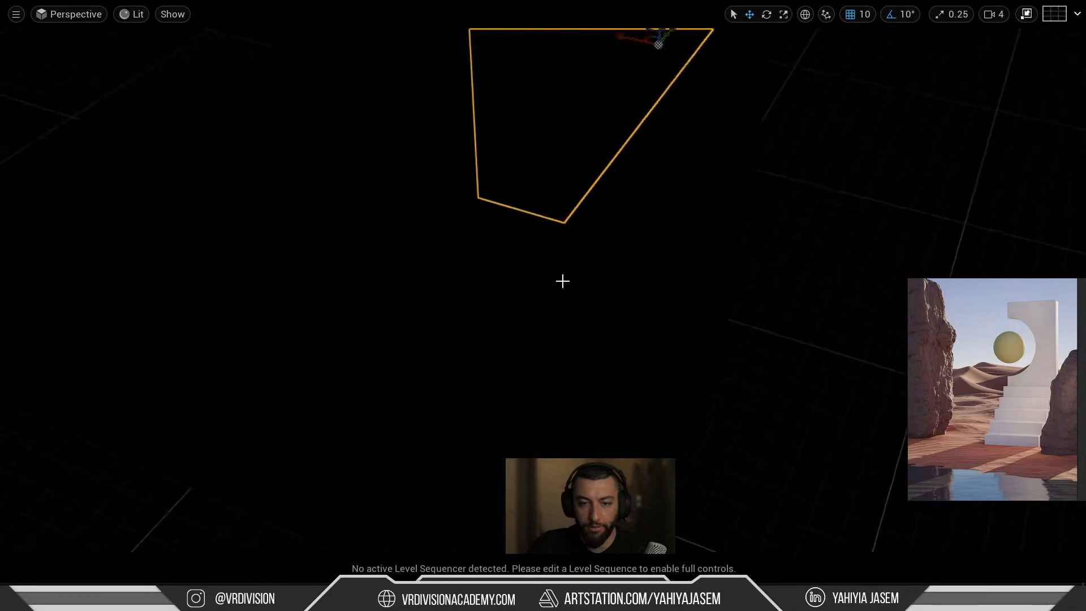
# Check the alignment in wireframe, then exit immersive mode to the full editor layout.
pyautogui.hotkey('alt', '2')
pyautogui.moveTo(570, 238); pyautogui.dragTo(583, 203, button='right')
pyautogui.press('w')
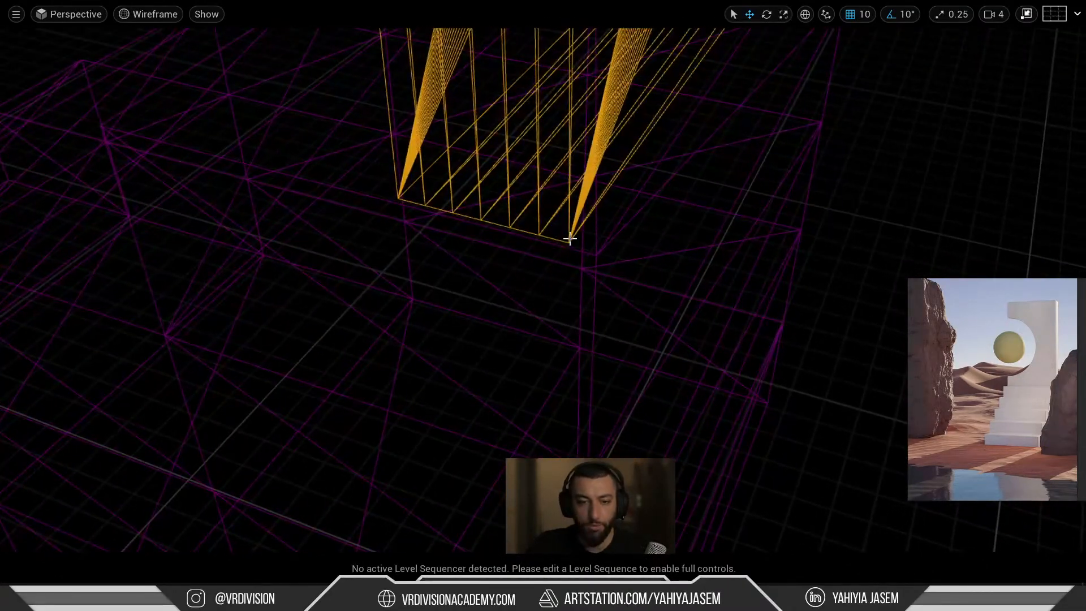
pyautogui.press('f')
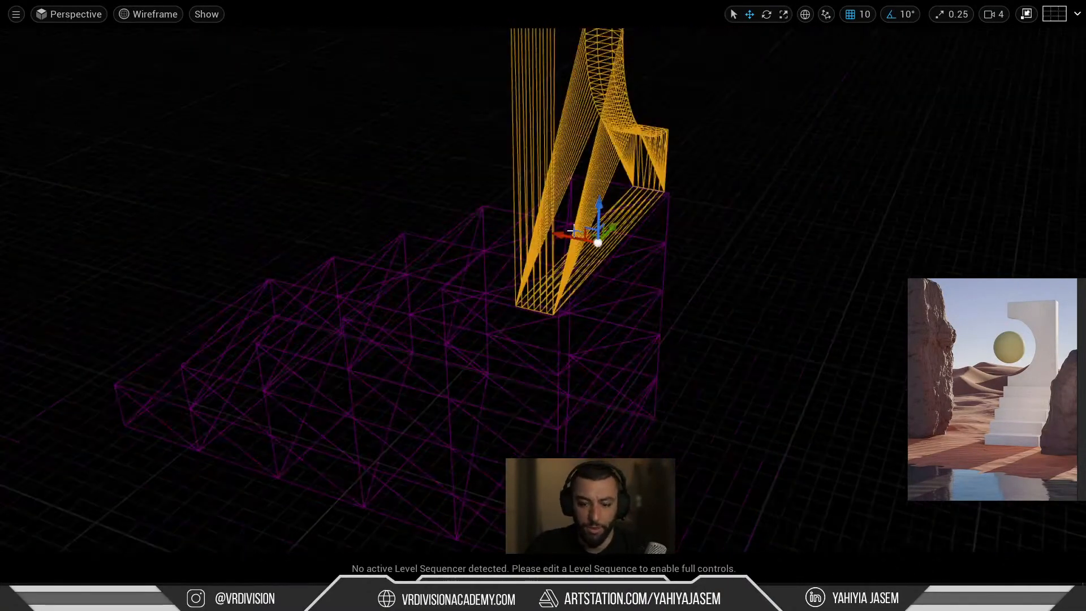
pyautogui.press('F11')
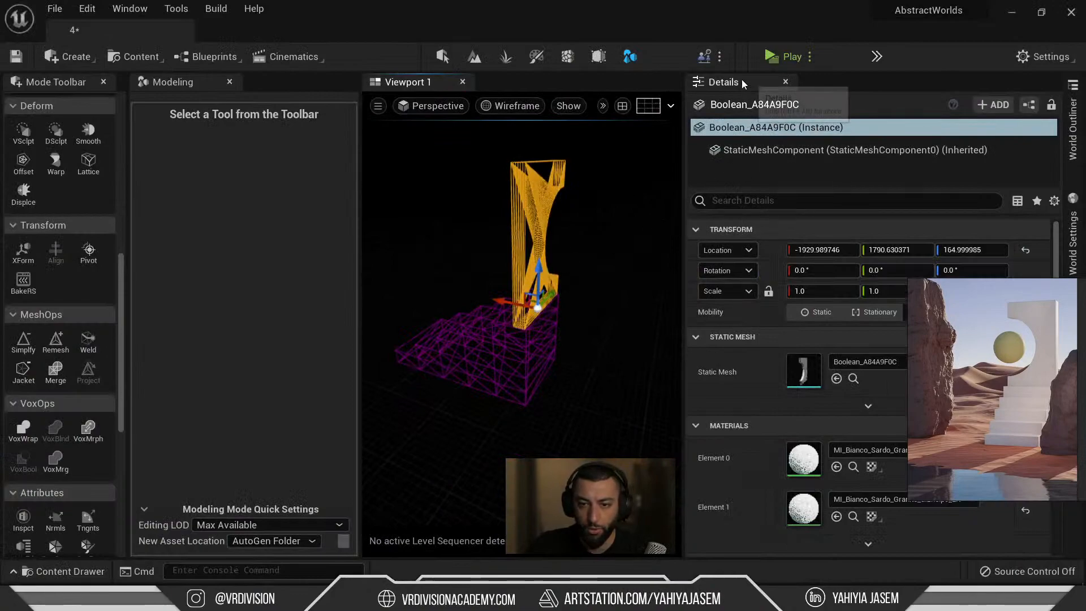
# Move the Details panel into a sidebar drawer.
pyautogui.rightClick(744, 83)
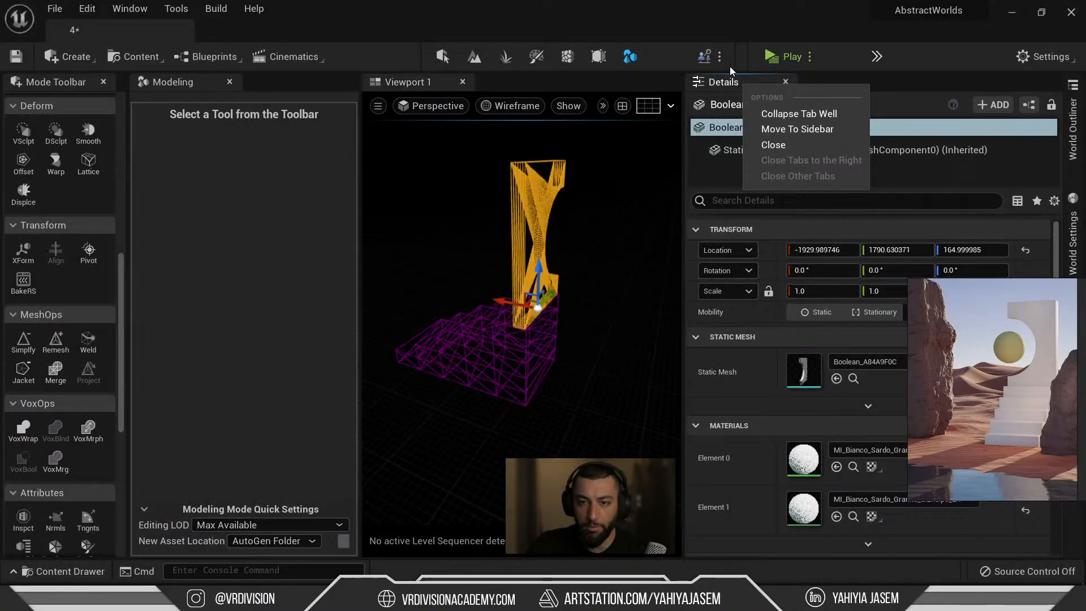
pyautogui.click(784, 129)
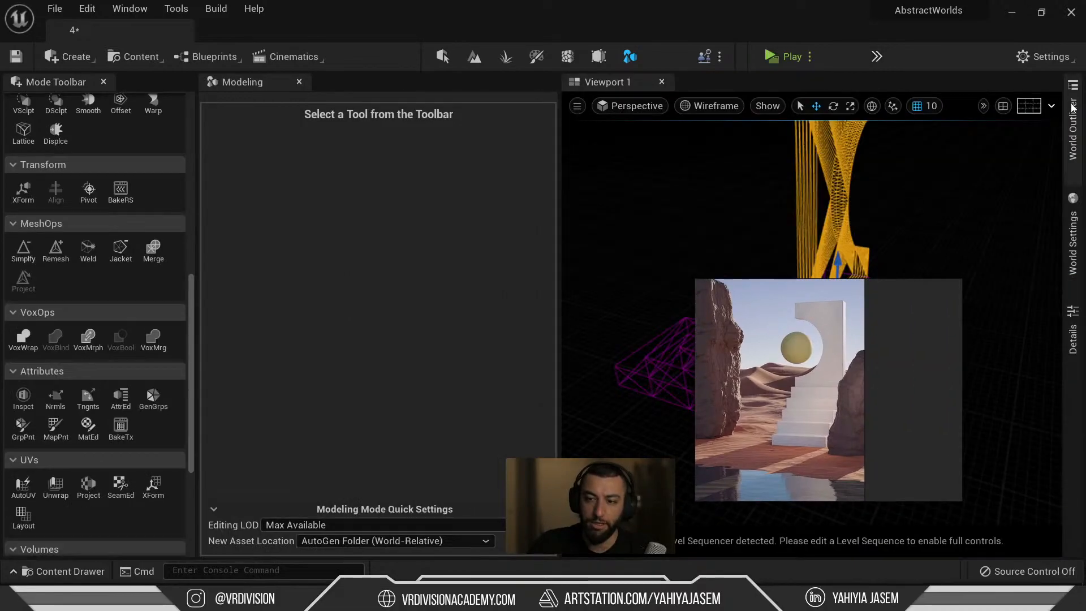
pyautogui.click(1073, 108)
pyautogui.click(1070, 225)
pyautogui.click(1073, 332)
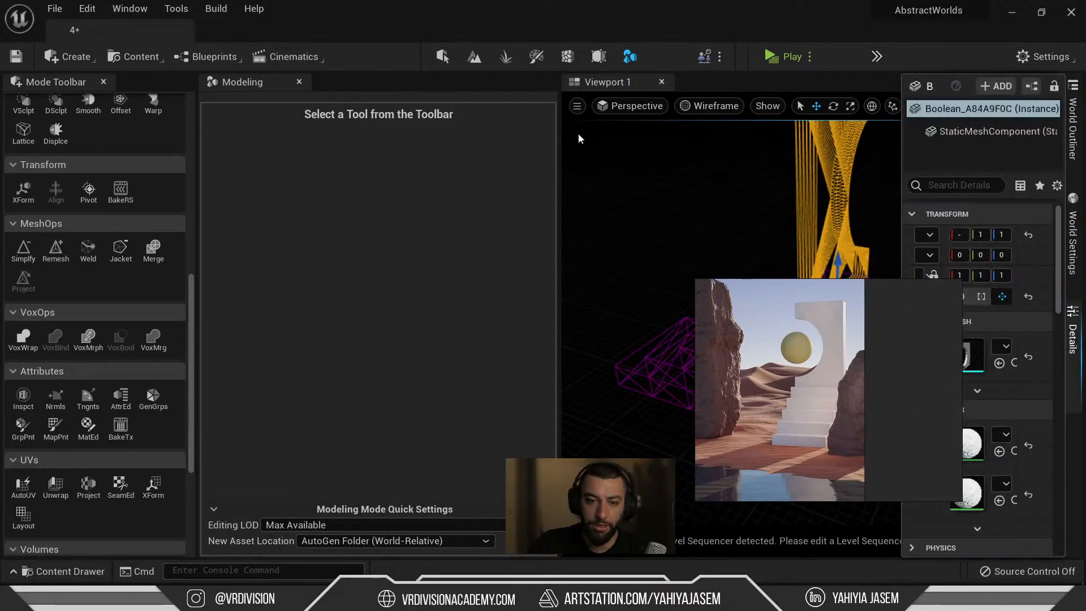
# Drag the panel splitters to widen the viewport and the tool list.
pyautogui.moveTo(559, 138); pyautogui.dragTo(396, 162)
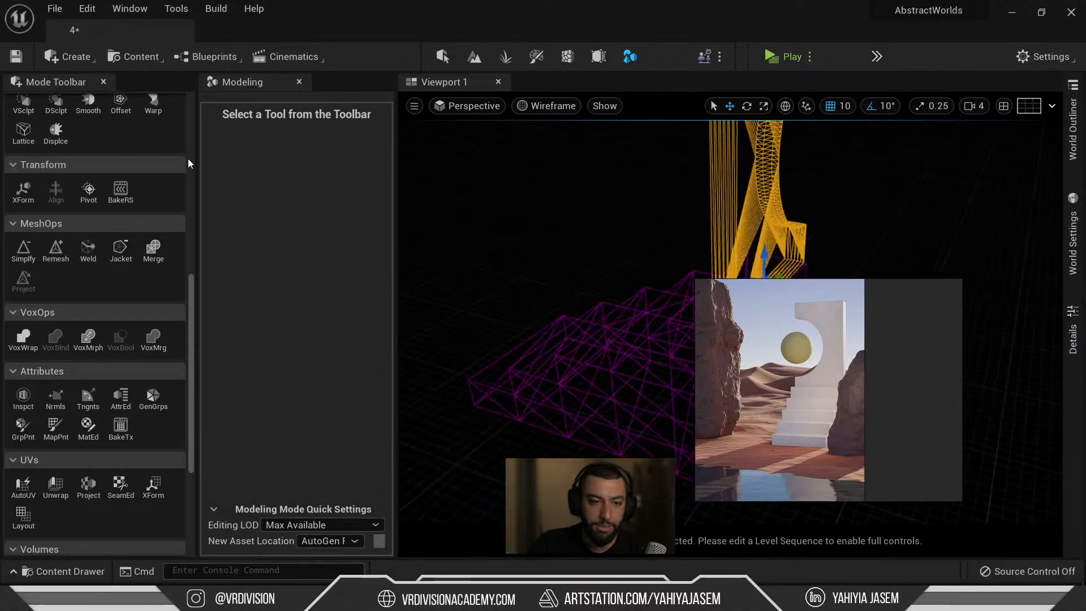
pyautogui.moveTo(197, 161); pyautogui.dragTo(86, 162)
pyautogui.scroll(-5, 31, 314)
pyautogui.scroll(4, 31, 314)
pyautogui.scroll(4, 33, 320)
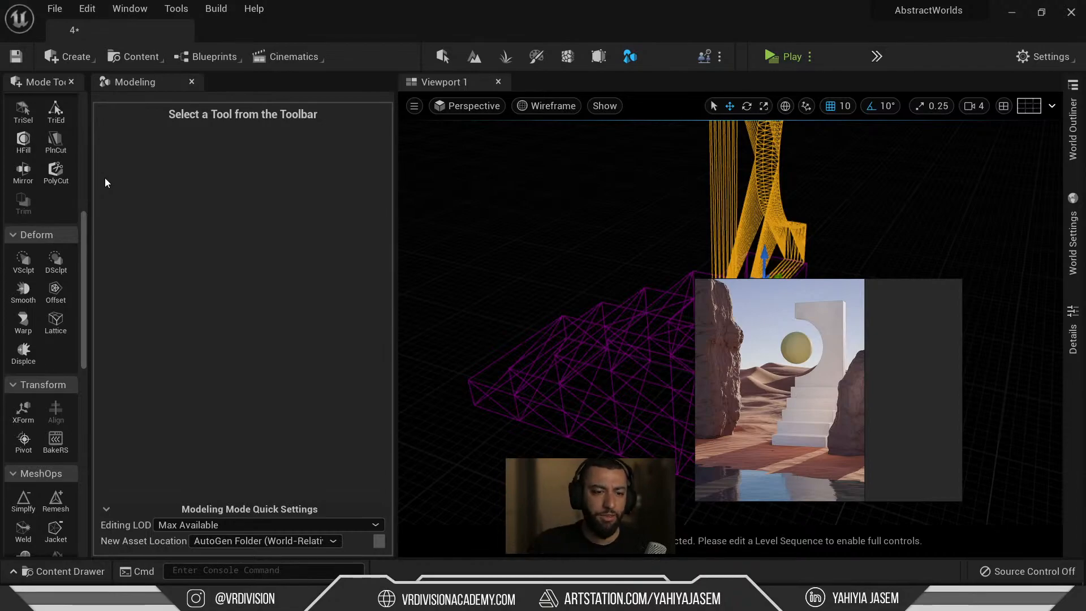
pyautogui.moveTo(91, 212); pyautogui.dragTo(117, 229)
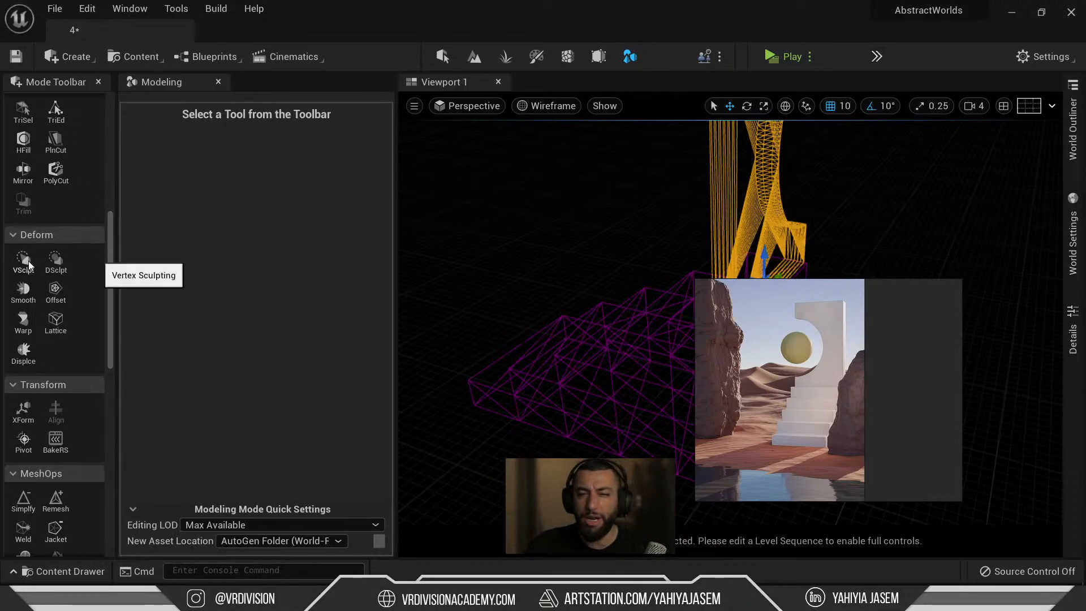
pyautogui.scroll(10, 28, 236)
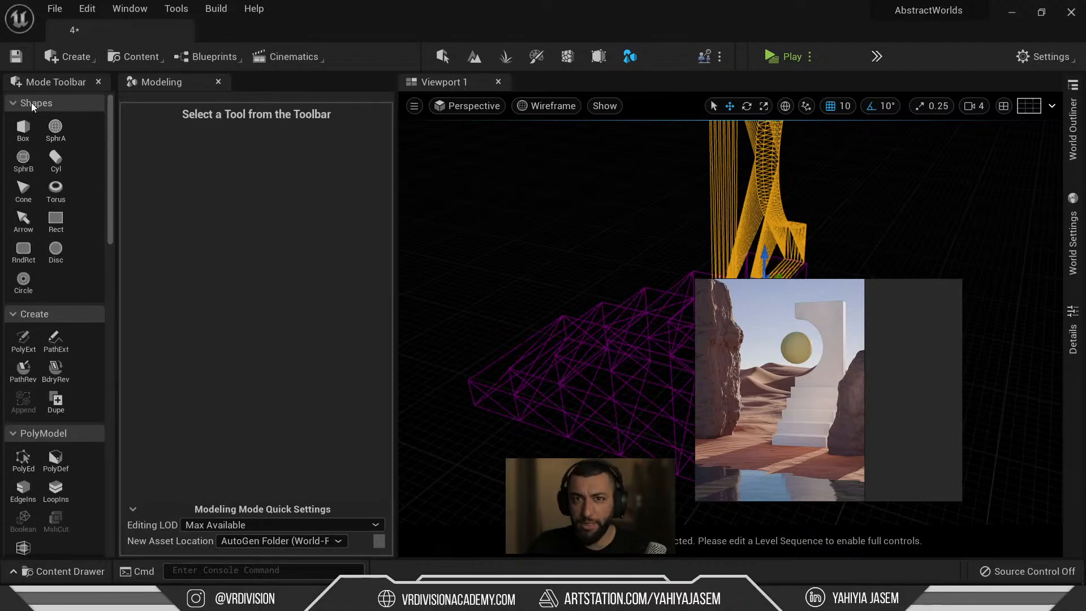
pyautogui.scroll(-10, 32, 195)
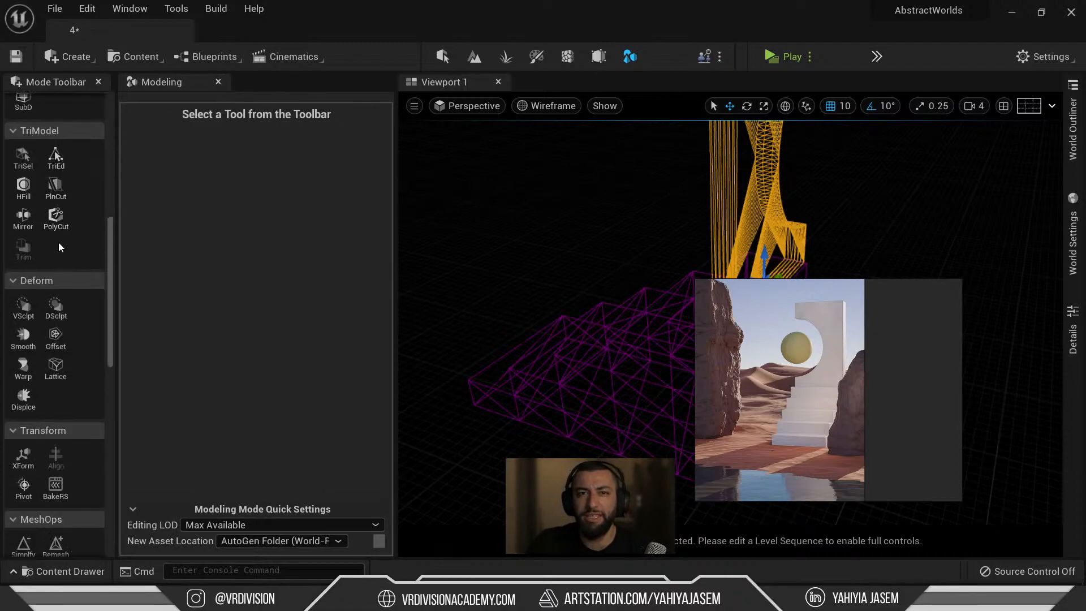
pyautogui.scroll(-3, 59, 246)
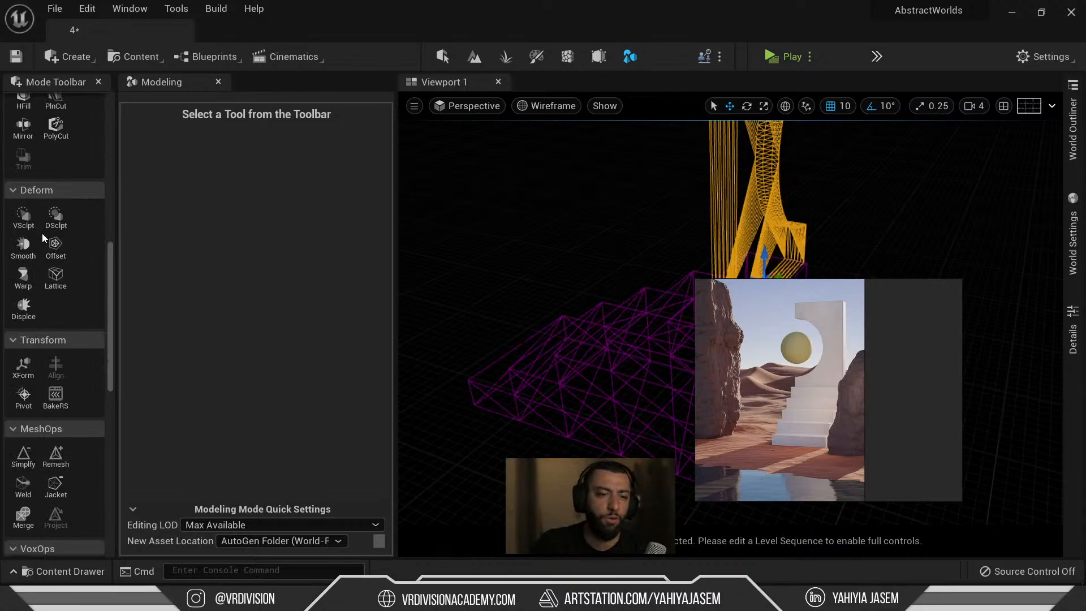
pyautogui.moveTo(667, 275); pyautogui.dragTo(669, 246, button='right')
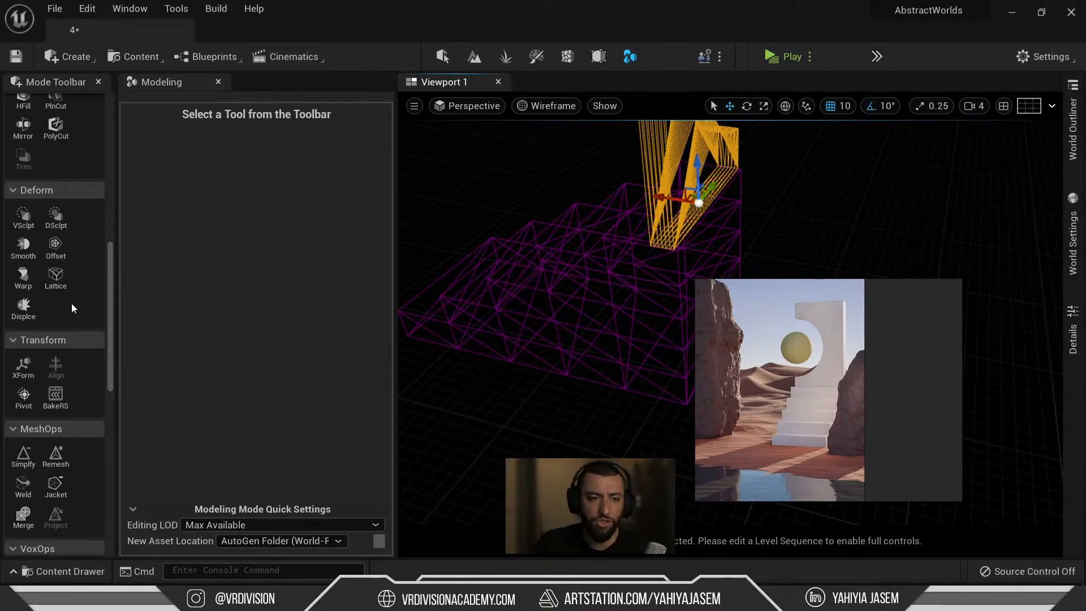
pyautogui.scroll(-2, 91, 306)
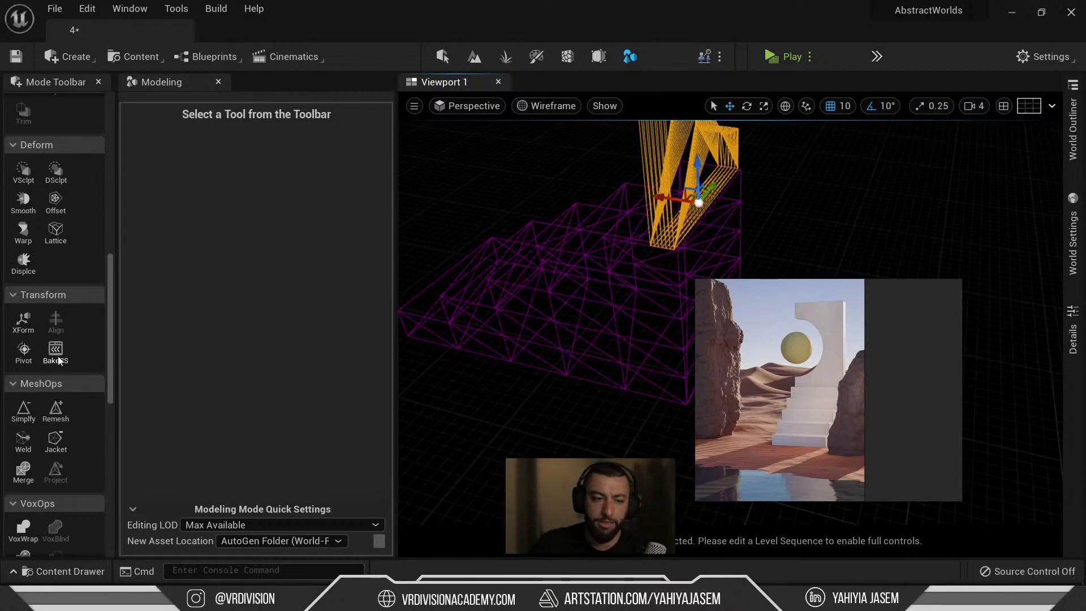
# Open the Edit Pivot tool and set the pivot to the mesh bottom.
pyautogui.click(23, 350)
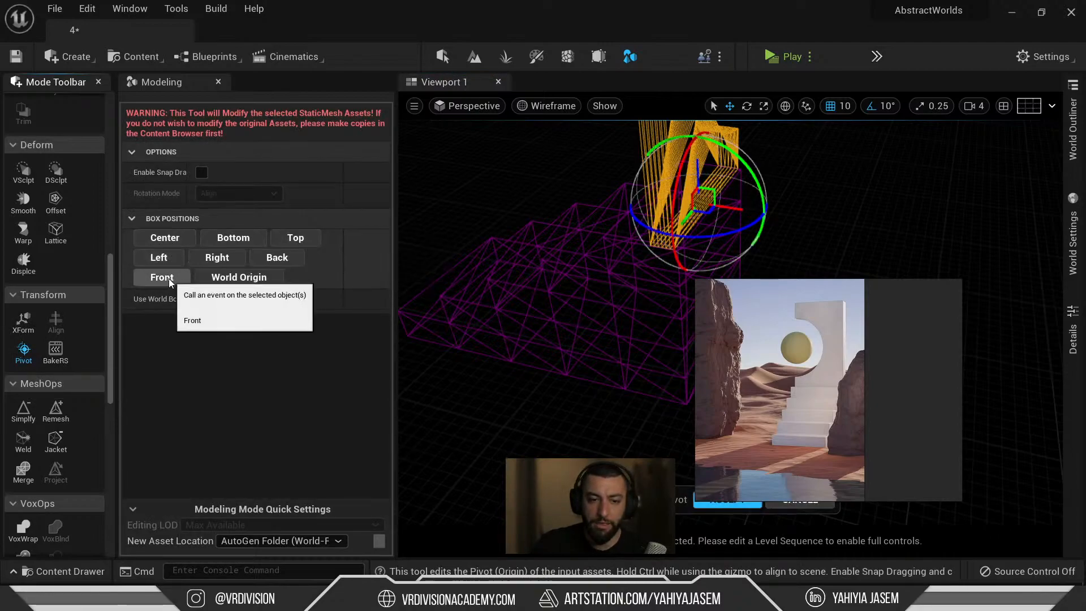
pyautogui.click(166, 257)
pyautogui.click(227, 238)
pyautogui.click(291, 256)
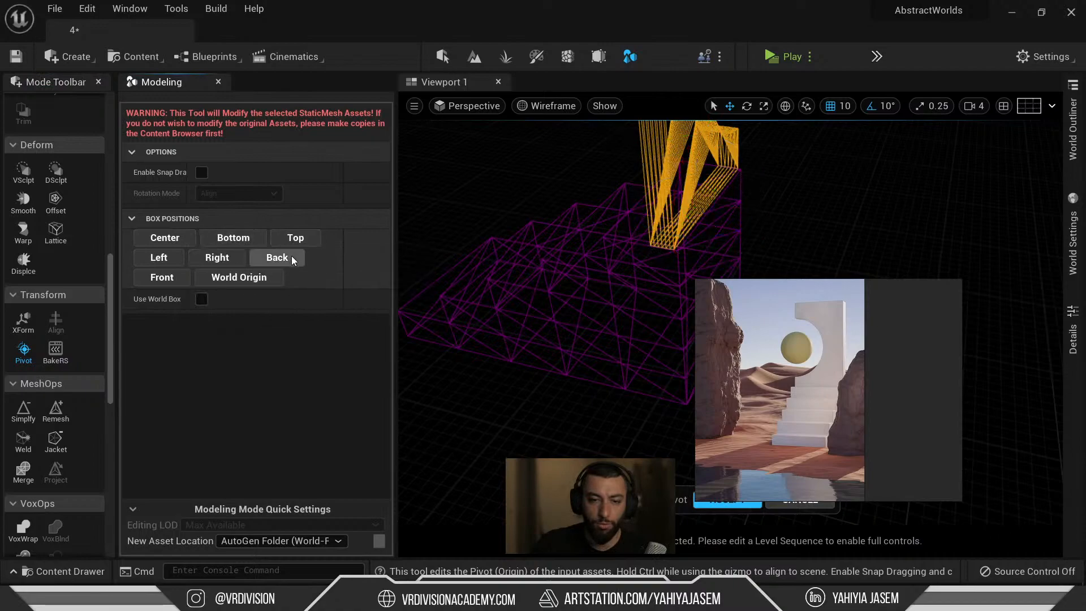
pyautogui.click(249, 243)
pyautogui.click(222, 263)
pyautogui.click(236, 244)
# Drag the pivot gizmo down to the block's bottom and make the viewport full-screen.
pyautogui.moveTo(470, 247); pyautogui.dragTo(722, 193, button='right')
pyautogui.press('w')
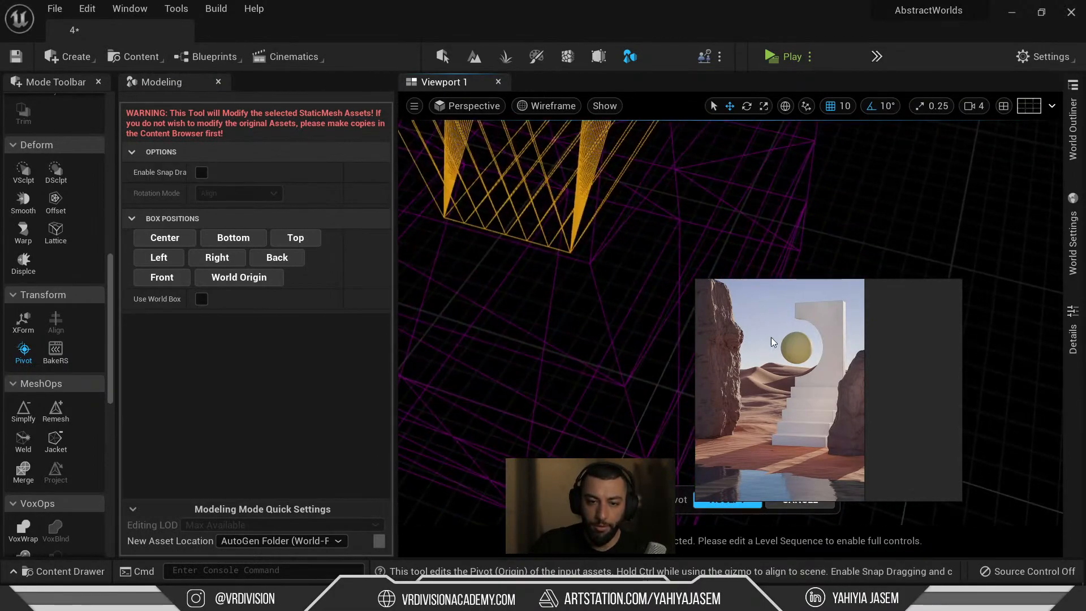
pyautogui.moveTo(771, 340); pyautogui.dragTo(869, 348)
pyautogui.moveTo(568, 280); pyautogui.dragTo(565, 260, button='right')
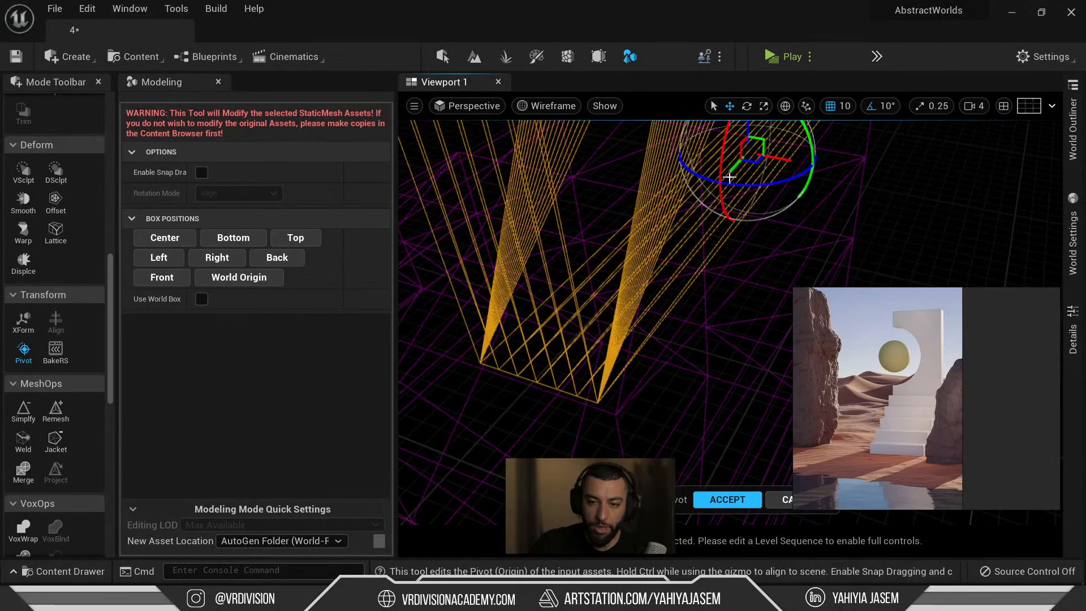
pyautogui.moveTo(732, 175); pyautogui.dragTo(641, 238)
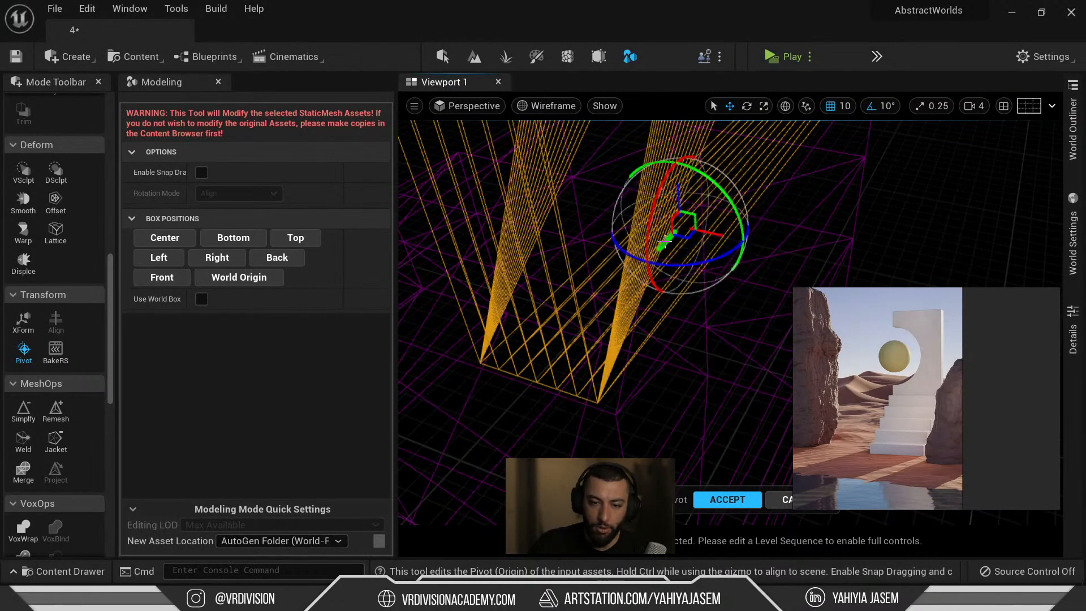
pyautogui.moveTo(598, 232)
pyautogui.mouseDown(button='right')
pyautogui.moveTo(583, 246)
pyautogui.moveTo(580, 224)
pyautogui.mouseUp(button='right')
pyautogui.press('F11')
# Switch the viewport to Lit shading and bring both stone blocks into view.
pyautogui.press('w')
pyautogui.press('s')
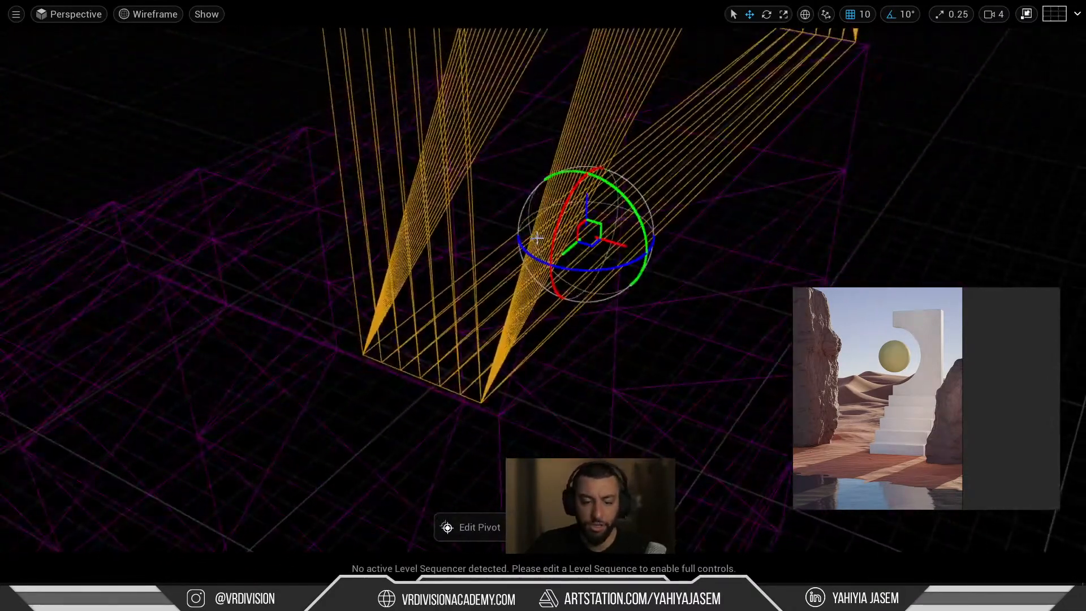
pyautogui.hotkey('alt', '4')
pyautogui.moveTo(451, 172)
pyautogui.mouseDown(button='right')
pyautogui.moveTo(447, 153)
pyautogui.moveTo(441, 162)
pyautogui.mouseUp(button='right')
pyautogui.press('w')
pyautogui.press('s')
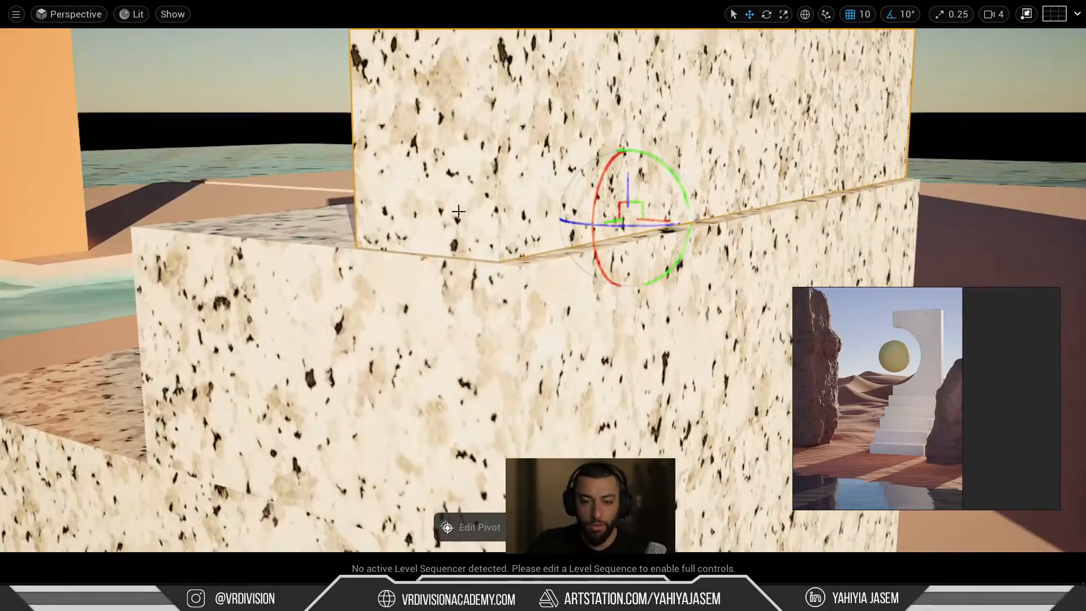
# Delete the lower stone block, select the upper one, and exit immersive mode.
pyautogui.click(600, 422)
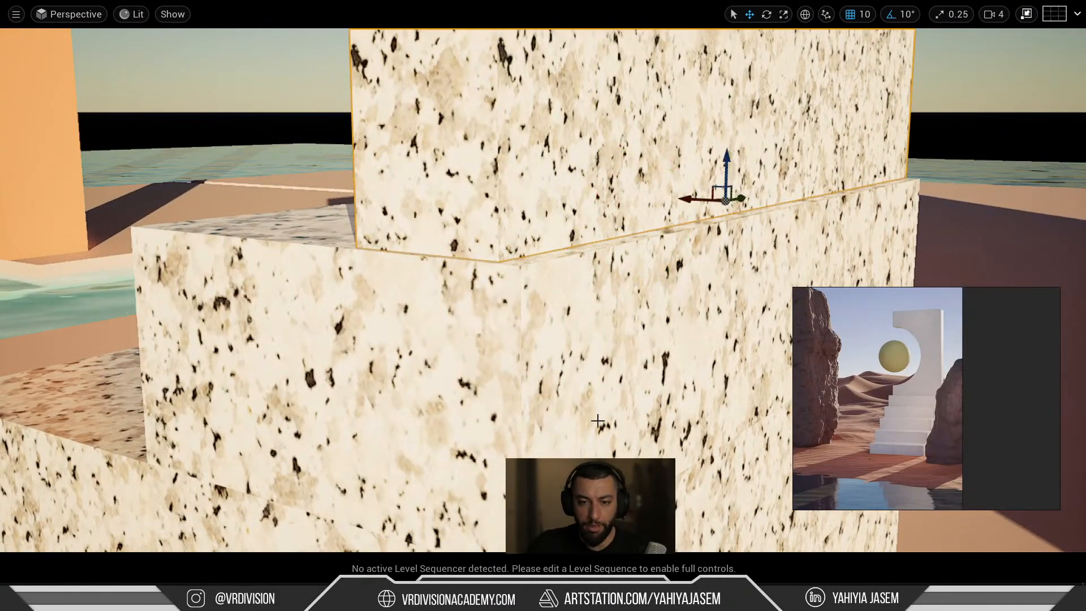
pyautogui.press('Delete')
pyautogui.click(584, 166)
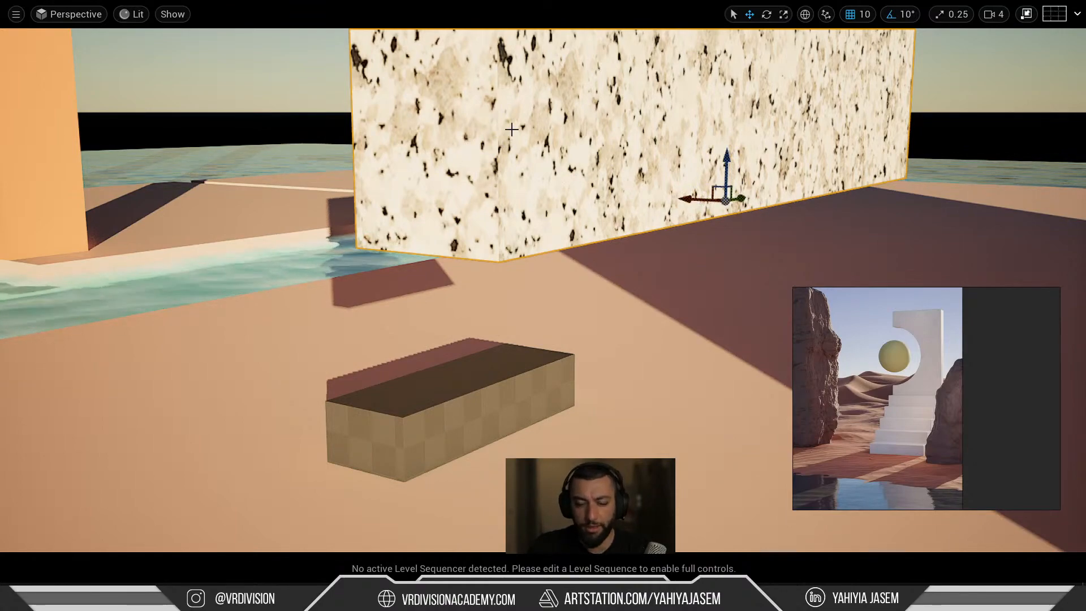
pyautogui.press('F11')
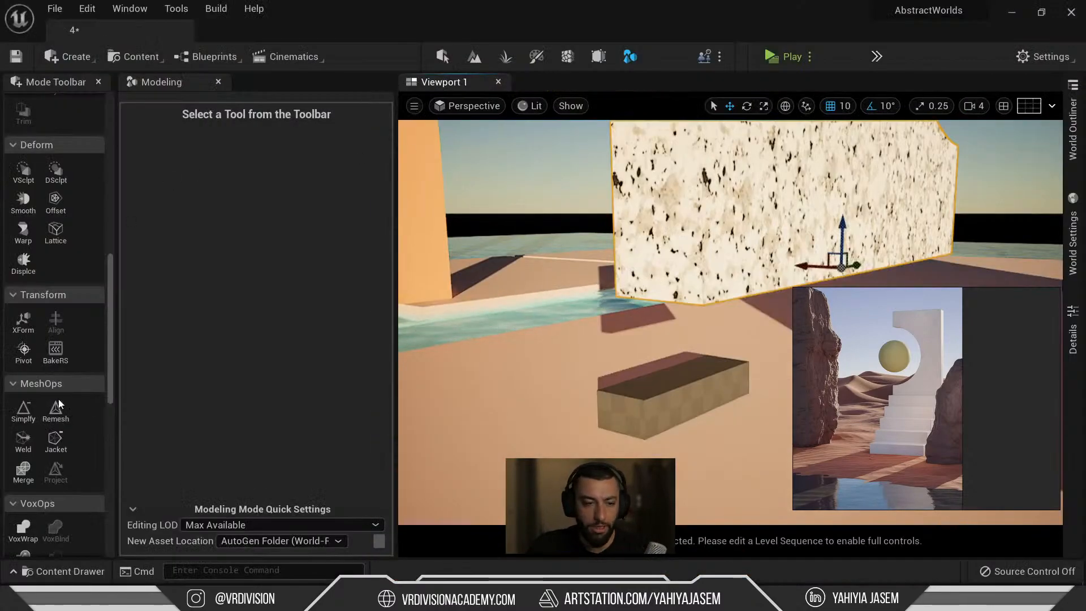
# Open the Pivot tool on the slab and drag its pivot across the surface.
pyautogui.scroll(-12, 60, 403)
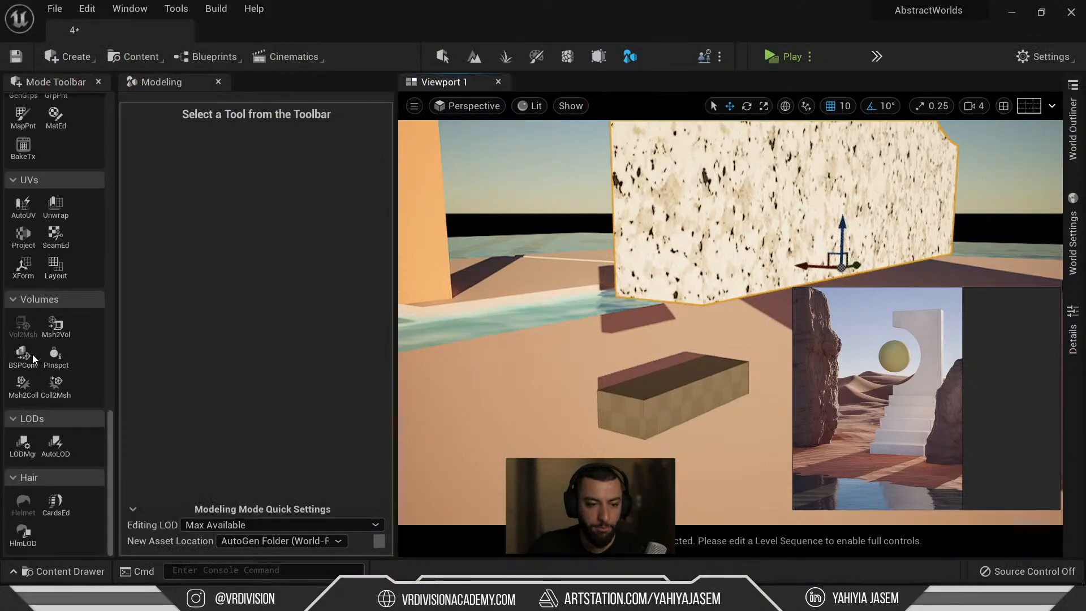
pyautogui.scroll(10, 29, 425)
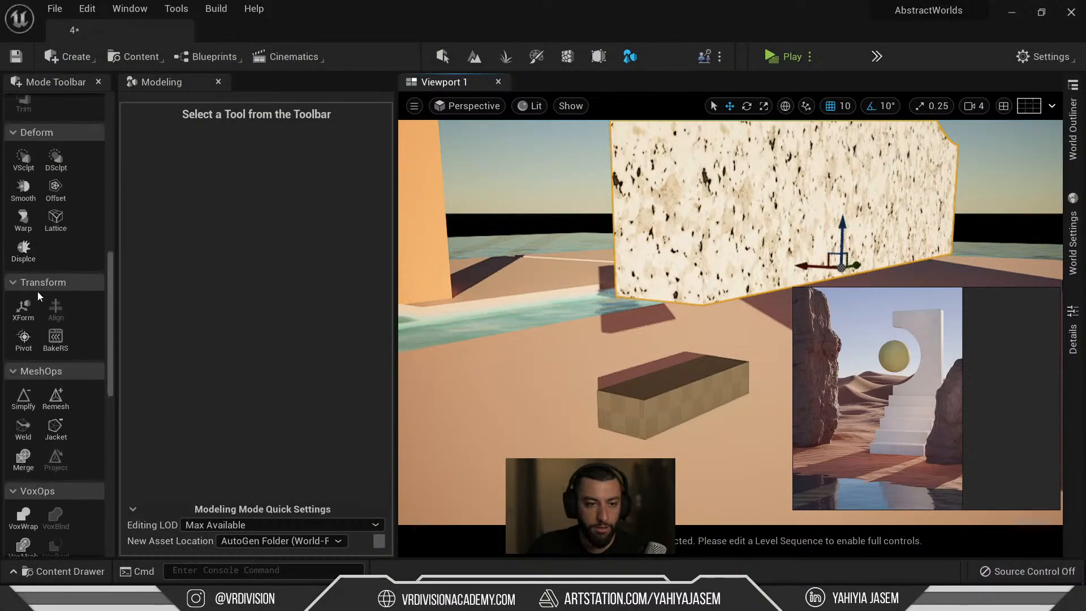
pyautogui.click(24, 341)
pyautogui.moveTo(711, 297)
pyautogui.mouseDown(button='right')
pyautogui.moveTo(722, 317)
pyautogui.moveTo(711, 298)
pyautogui.mouseUp(button='right')
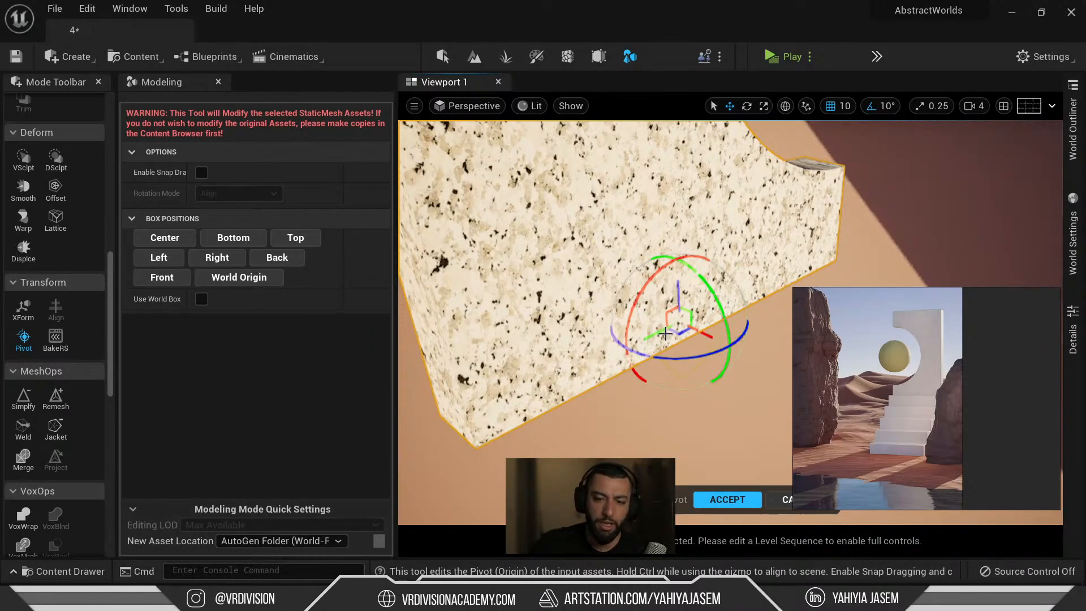
pyautogui.moveTo(657, 330); pyautogui.dragTo(628, 345)
pyautogui.moveTo(359, 319); pyautogui.dragTo(226, 221)
# Enable Snap Dragging and snap the pivot onto the slab's bottom edge.
pyautogui.moveTo(187, 174); pyautogui.dragTo(235, 173)
pyautogui.click(249, 172)
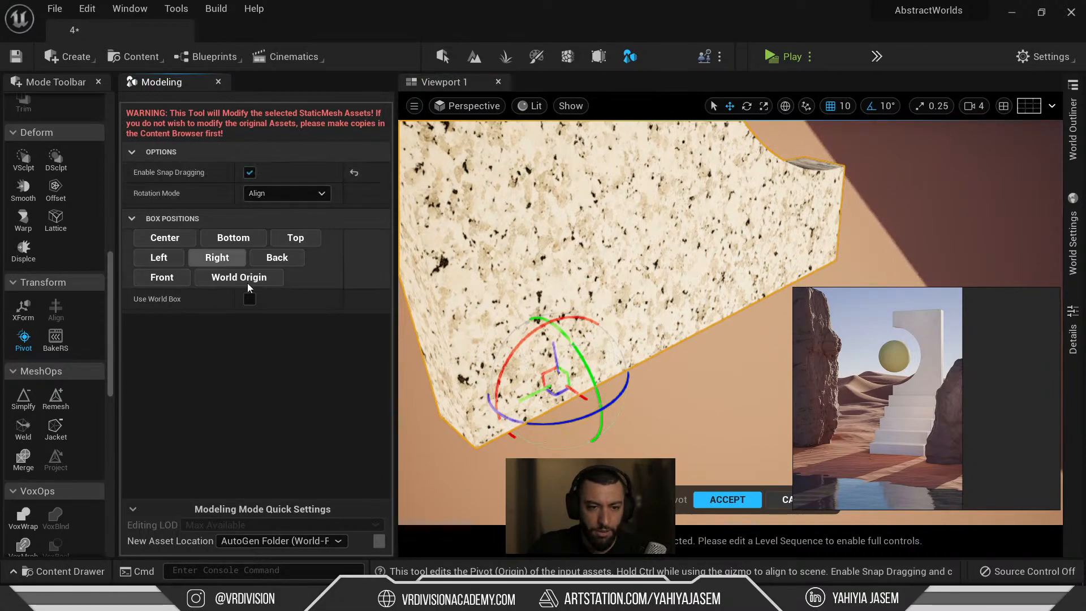
pyautogui.moveTo(529, 400); pyautogui.dragTo(652, 344)
pyautogui.moveTo(653, 344)
pyautogui.mouseDown(button='right')
pyautogui.moveTo(634, 353)
pyautogui.moveTo(690, 354)
pyautogui.moveTo(651, 345)
pyautogui.mouseUp(button='right')
pyautogui.moveTo(596, 311)
pyautogui.mouseDown(button='right')
pyautogui.moveTo(639, 308)
pyautogui.moveTo(566, 311)
pyautogui.moveTo(597, 311)
pyautogui.mouseUp(button='right')
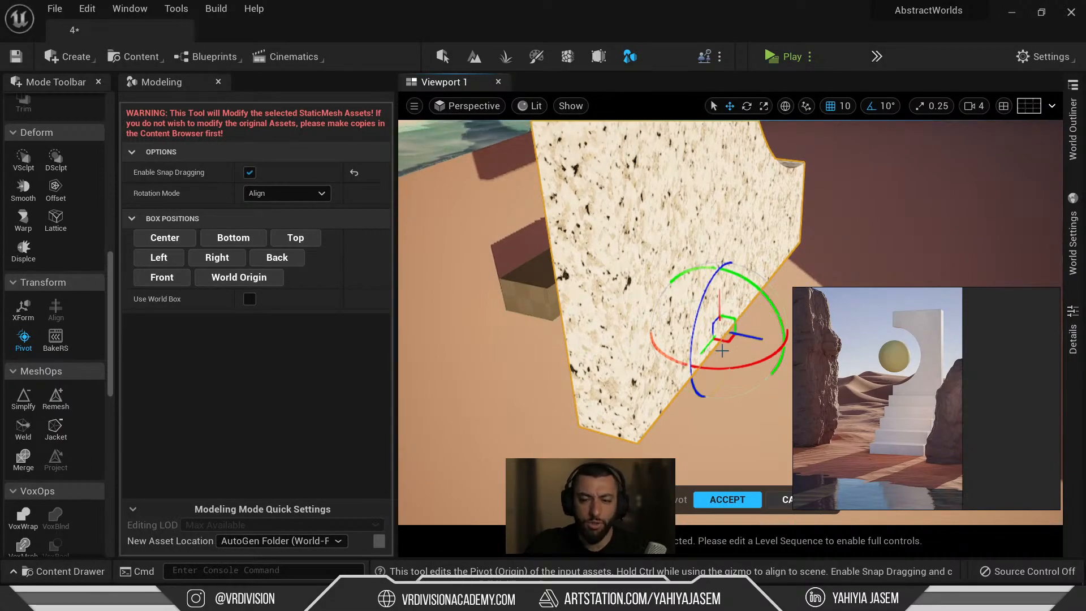
pyautogui.moveTo(708, 346); pyautogui.dragTo(604, 382)
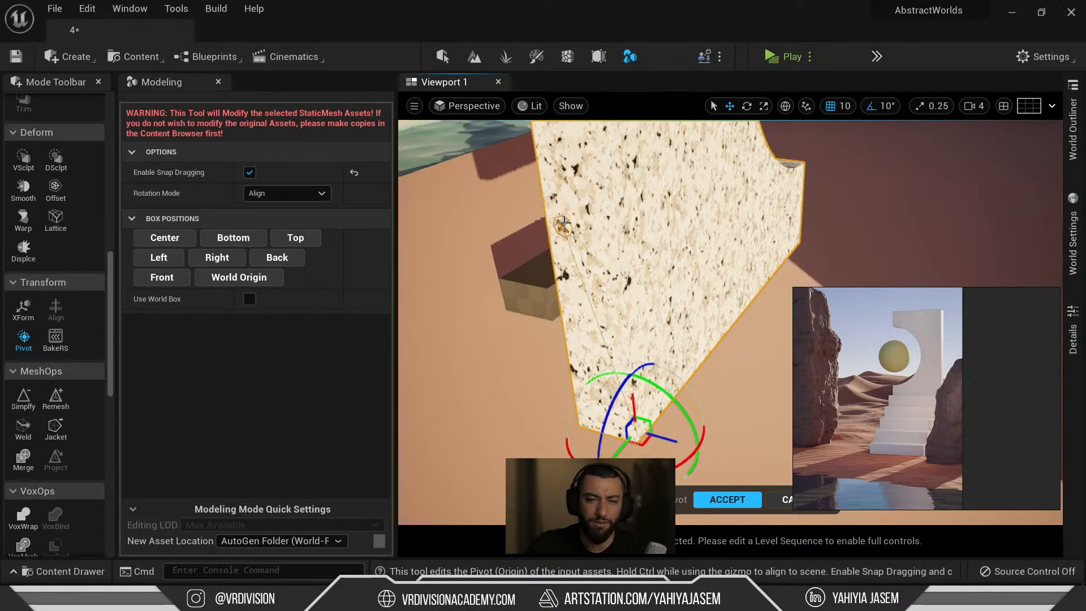
pyautogui.moveTo(597, 306); pyautogui.dragTo(648, 311)
pyautogui.moveTo(639, 422)
pyautogui.mouseDown()
pyautogui.moveTo(634, 396)
pyautogui.moveTo(679, 158)
pyautogui.moveTo(600, 271)
pyautogui.moveTo(597, 223)
pyautogui.moveTo(577, 189)
pyautogui.mouseUp()
# Work the pivot around to the slab's lower corner and underside.
pyautogui.moveTo(580, 218); pyautogui.dragTo(551, 190, button='right')
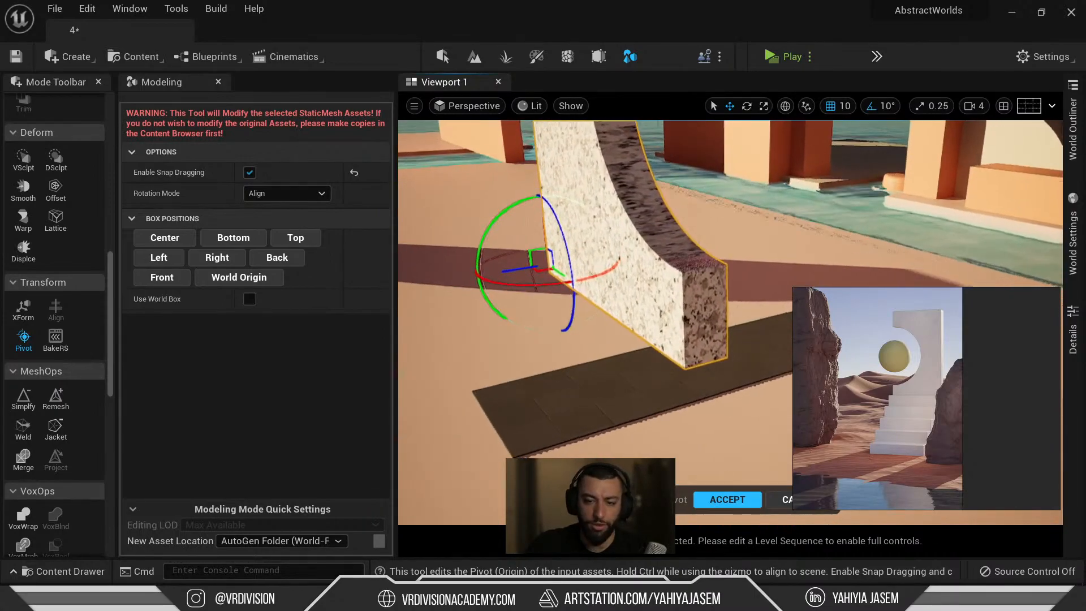
pyautogui.moveTo(573, 285); pyautogui.dragTo(701, 313)
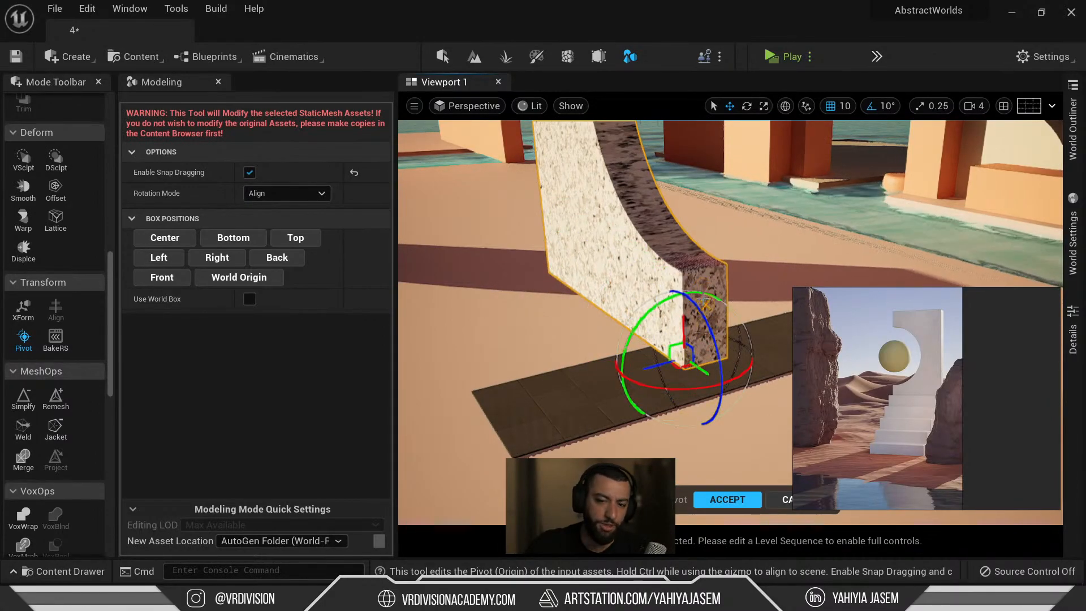
pyautogui.moveTo(715, 309)
pyautogui.mouseDown(button='right')
pyautogui.moveTo(741, 317)
pyautogui.moveTo(715, 311)
pyautogui.mouseUp(button='right')
pyautogui.moveTo(626, 352)
pyautogui.keyDown('ctrl'); pyautogui.mouseDown()
pyautogui.moveTo(547, 368)
pyautogui.moveTo(529, 277)
pyautogui.moveTo(603, 266)
pyautogui.mouseUp(); pyautogui.keyUp('ctrl')
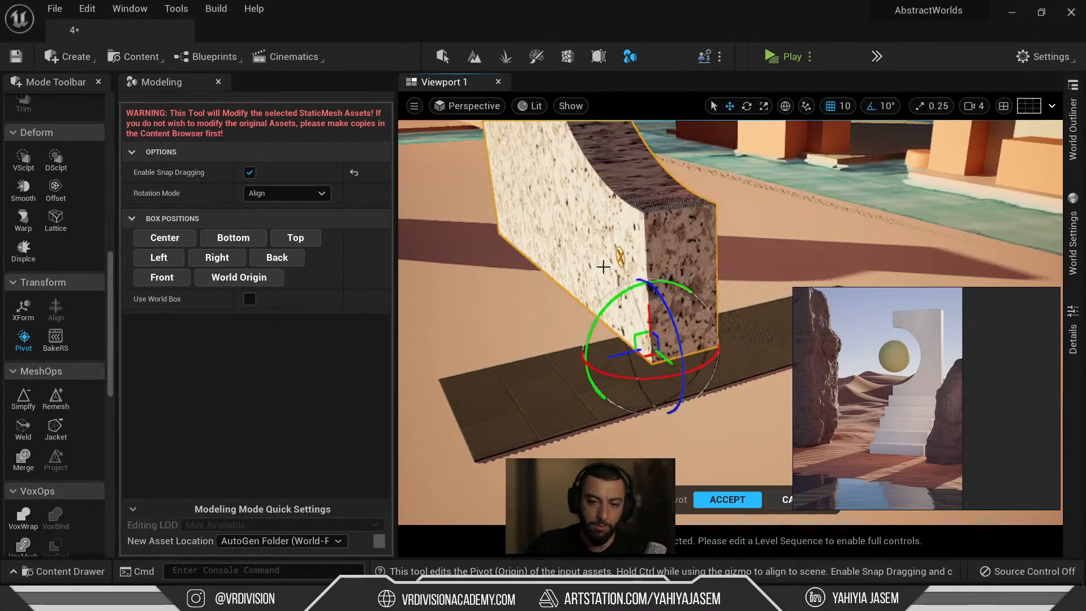
pyautogui.moveTo(604, 283); pyautogui.dragTo(532, 266, button='right')
pyautogui.keyDown('ctrl'); pyautogui.moveTo(668, 248); pyautogui.dragTo(725, 215); pyautogui.keyUp('ctrl')
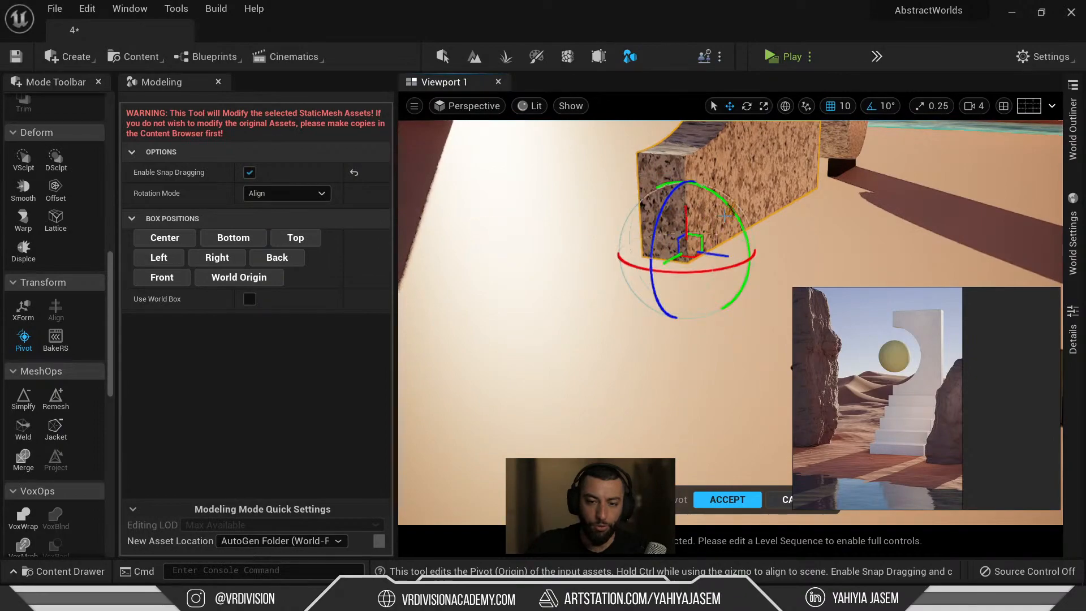
pyautogui.moveTo(735, 214); pyautogui.dragTo(745, 71, button='right')
pyautogui.moveTo(552, 338)
pyautogui.keyDown('ctrl'); pyautogui.mouseDown()
pyautogui.moveTo(529, 503)
pyautogui.moveTo(545, 340)
pyautogui.moveTo(547, 358)
pyautogui.mouseUp(); pyautogui.keyUp('ctrl')
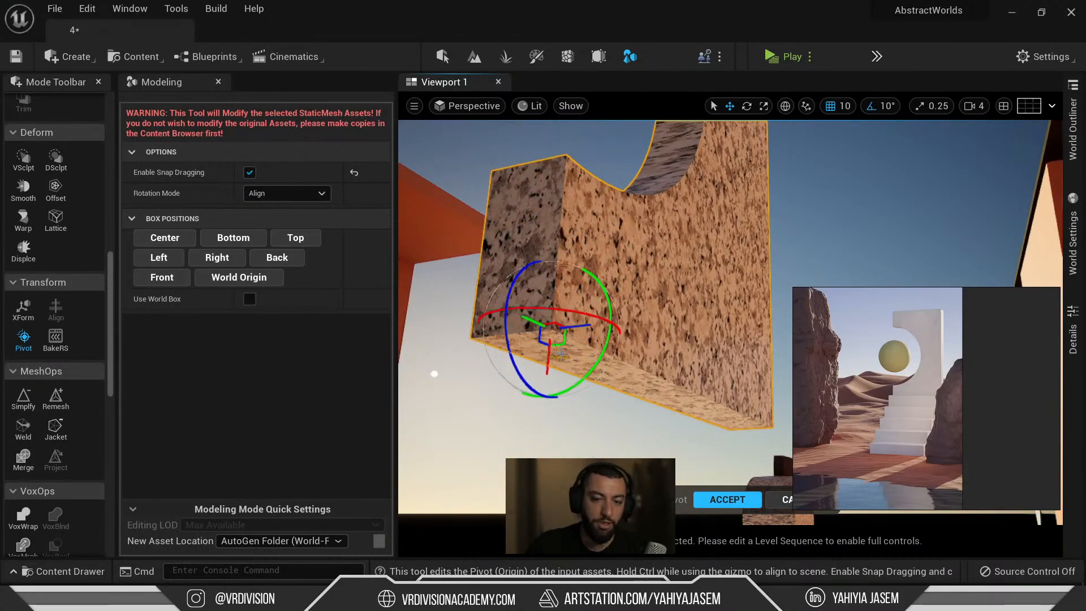
# Drag the pivot between the slab's top and bottom corners to test positions.
pyautogui.moveTo(608, 326); pyautogui.dragTo(604, 444, button='right')
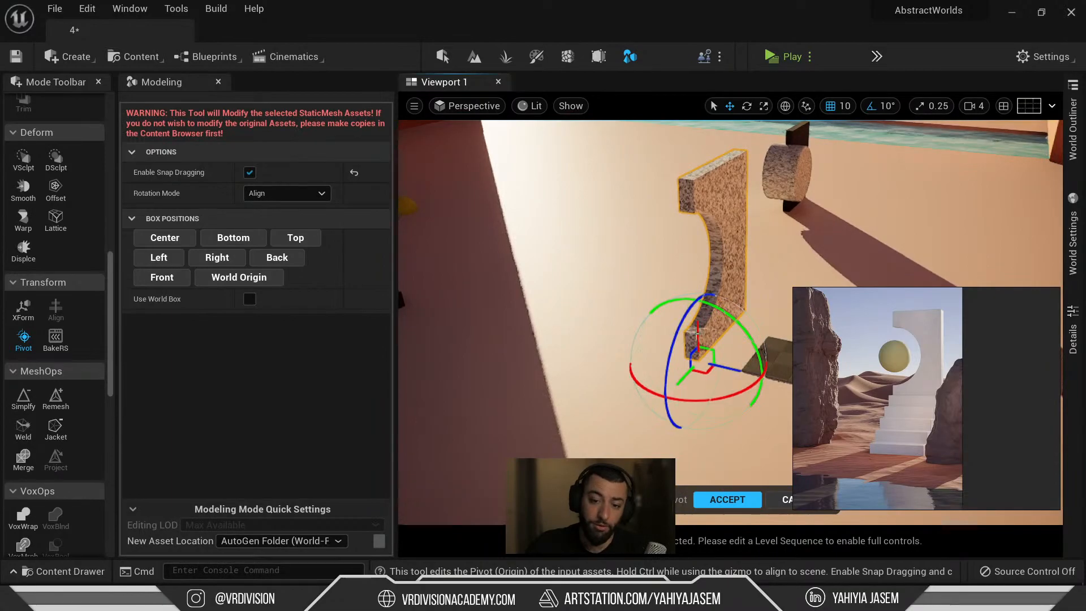
pyautogui.keyDown('ctrl'); pyautogui.moveTo(699, 279); pyautogui.dragTo(709, 168); pyautogui.keyUp('ctrl')
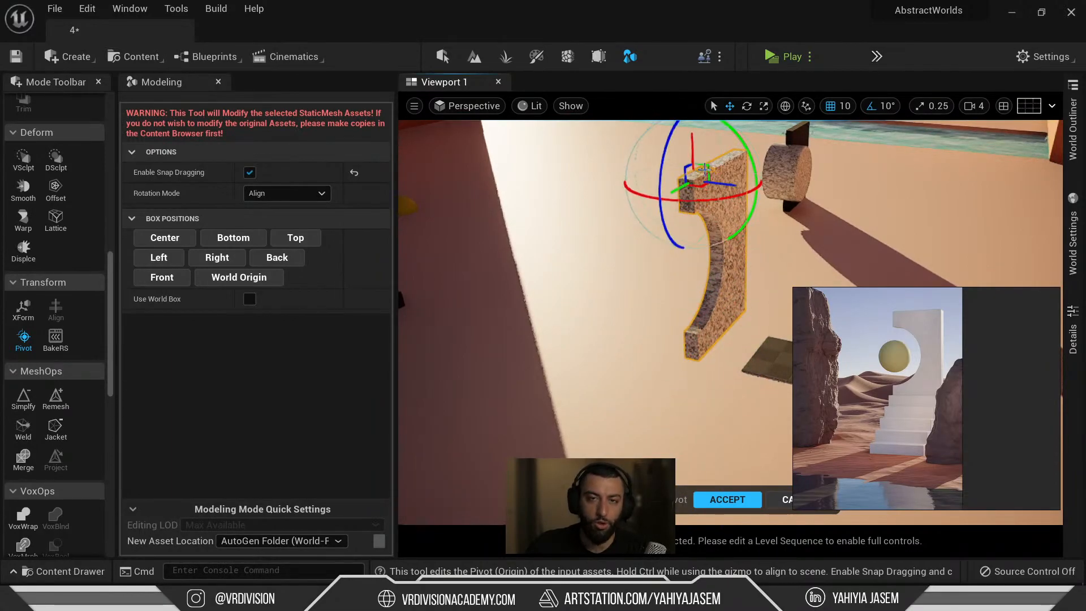
pyautogui.moveTo(709, 169)
pyautogui.mouseDown(button='right')
pyautogui.moveTo(653, 231)
pyautogui.moveTo(692, 174)
pyautogui.mouseUp(button='right')
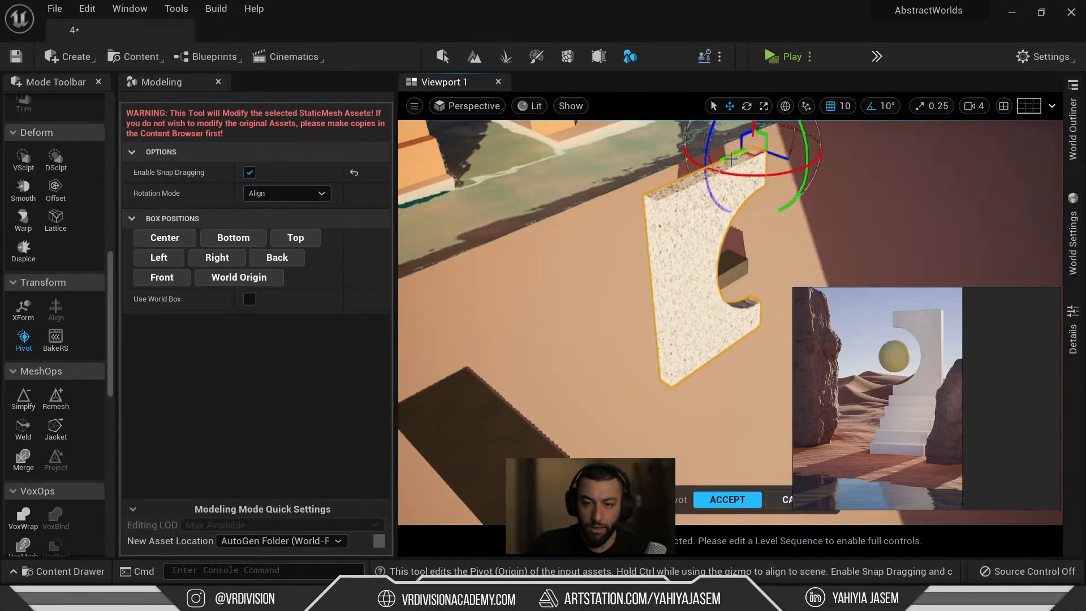
pyautogui.moveTo(655, 221); pyautogui.dragTo(672, 381)
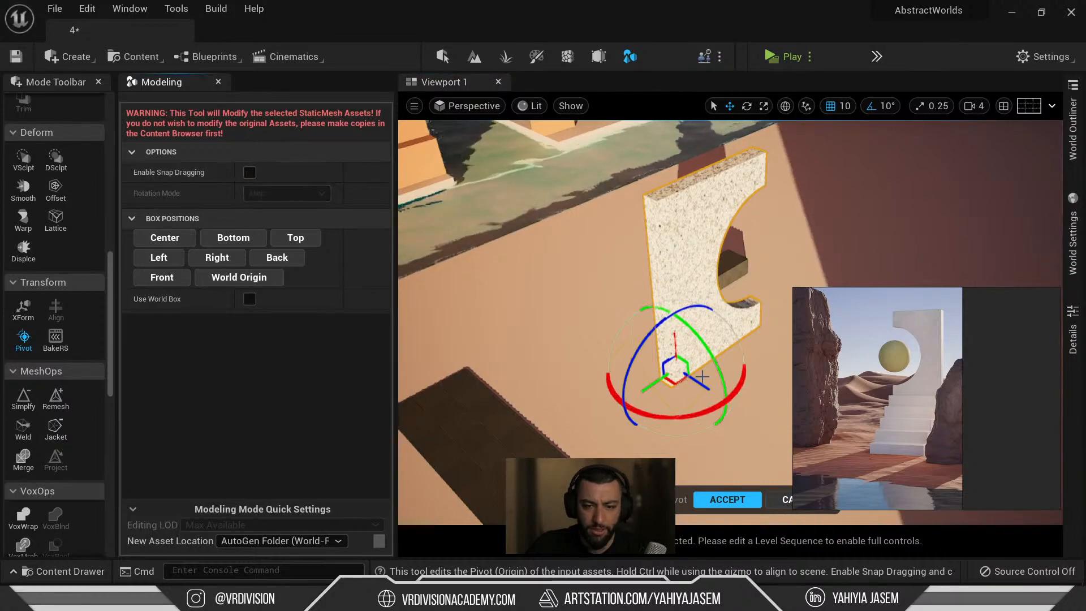
pyautogui.moveTo(679, 374); pyautogui.dragTo(683, 182)
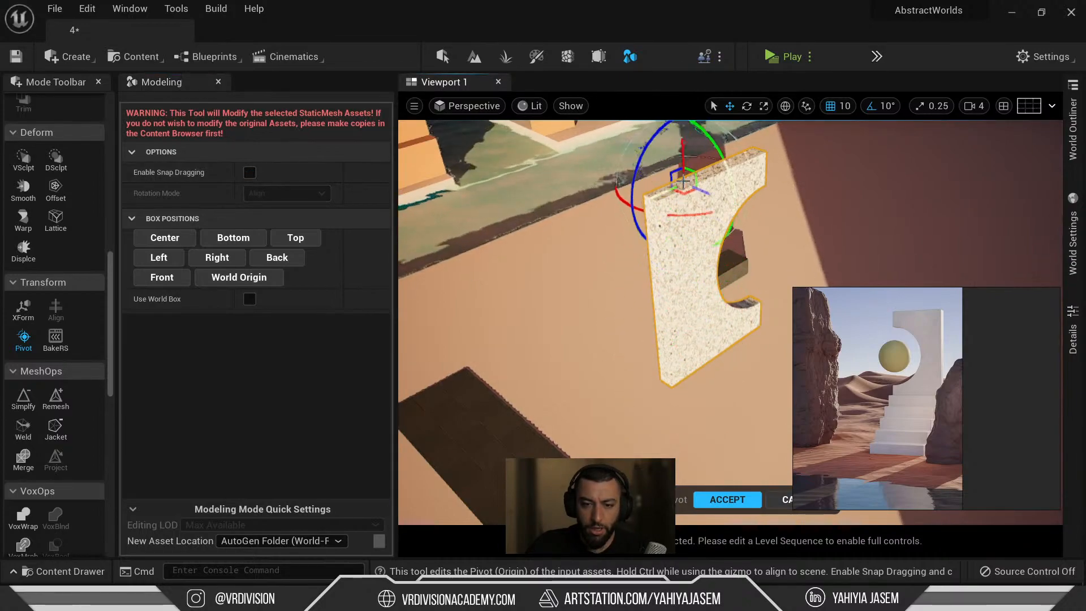
pyautogui.keyDown('ctrl'); pyautogui.moveTo(785, 165); pyautogui.dragTo(670, 383); pyautogui.keyUp('ctrl')
pyautogui.moveTo(670, 383); pyautogui.dragTo(685, 341, button='right')
# Settle the pivot on the slab's bottom corner, then slide it along the wall.
pyautogui.keyDown('ctrl'); pyautogui.moveTo(611, 319); pyautogui.dragTo(641, 414); pyautogui.keyUp('ctrl')
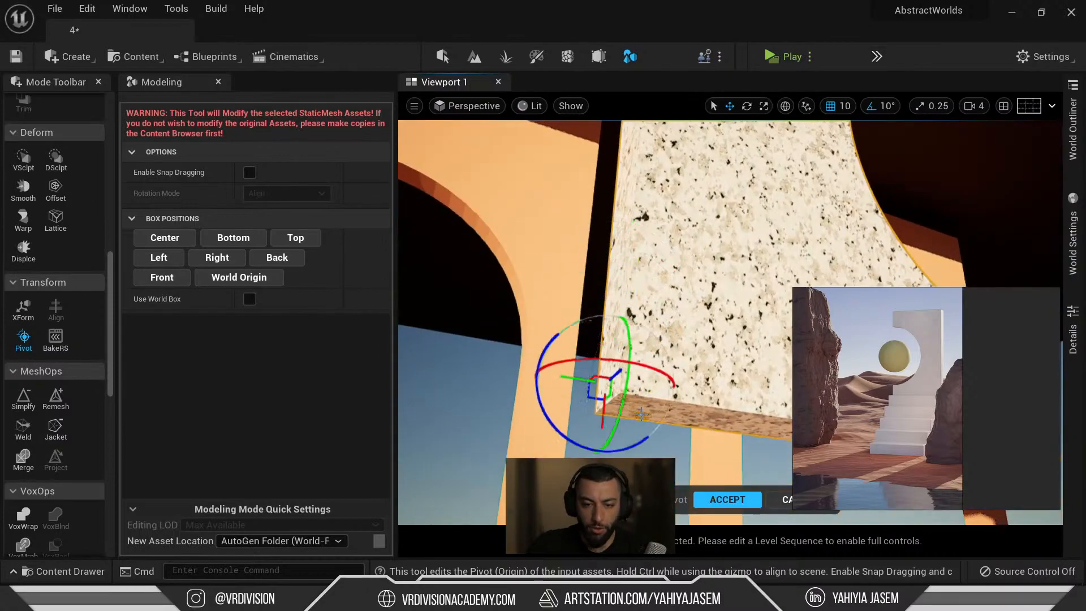
pyautogui.moveTo(616, 374); pyautogui.dragTo(581, 405)
pyautogui.moveTo(582, 405); pyautogui.dragTo(662, 322, button='right')
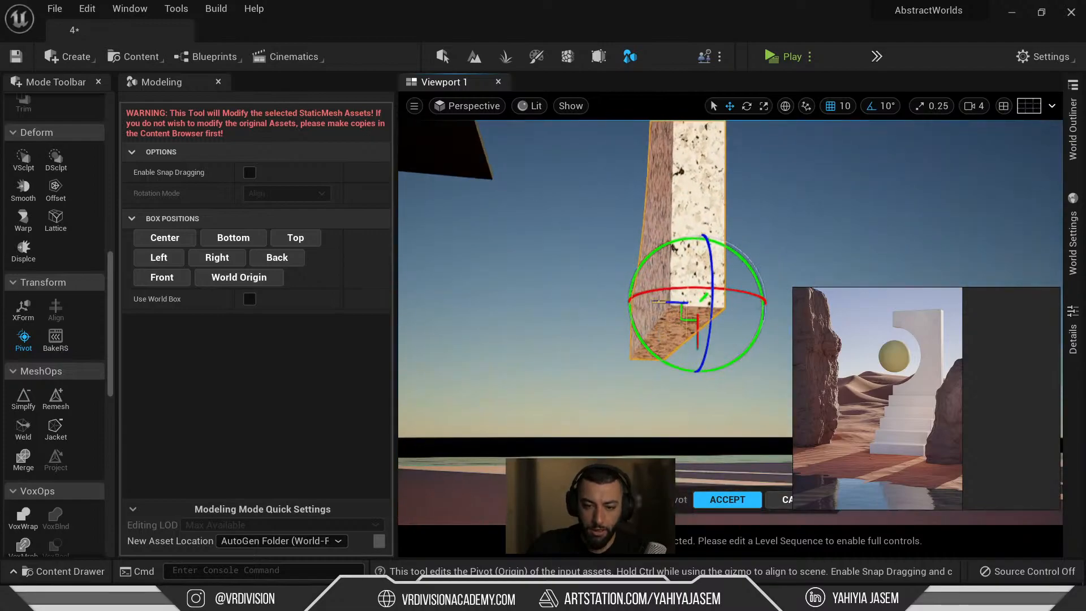
pyautogui.moveTo(659, 302); pyautogui.dragTo(652, 306)
pyautogui.moveTo(644, 308); pyautogui.dragTo(572, 390, button='right')
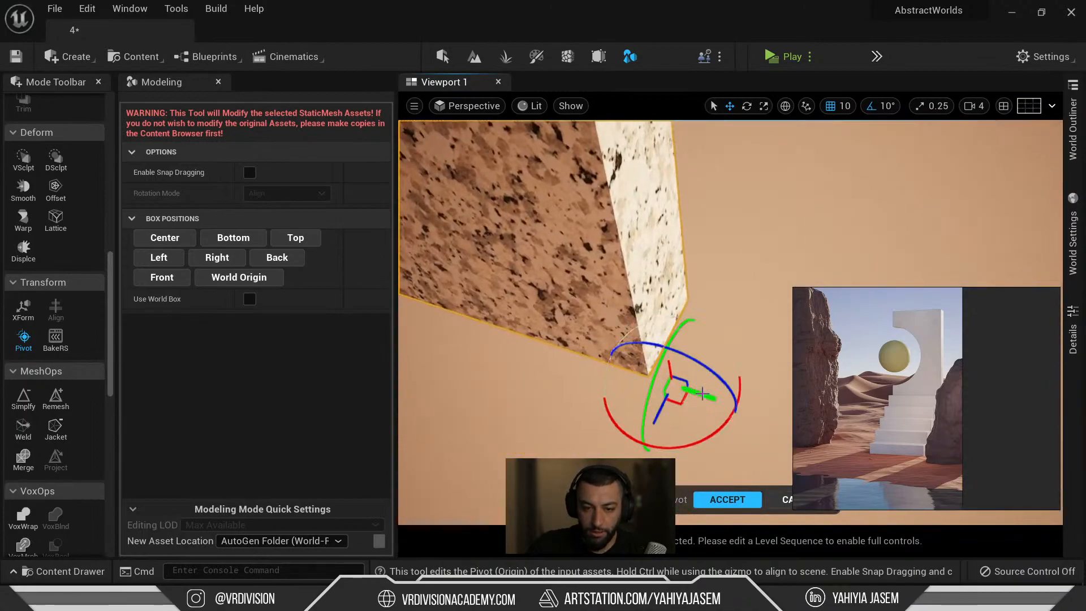
pyautogui.moveTo(675, 368); pyautogui.dragTo(686, 233, button='right')
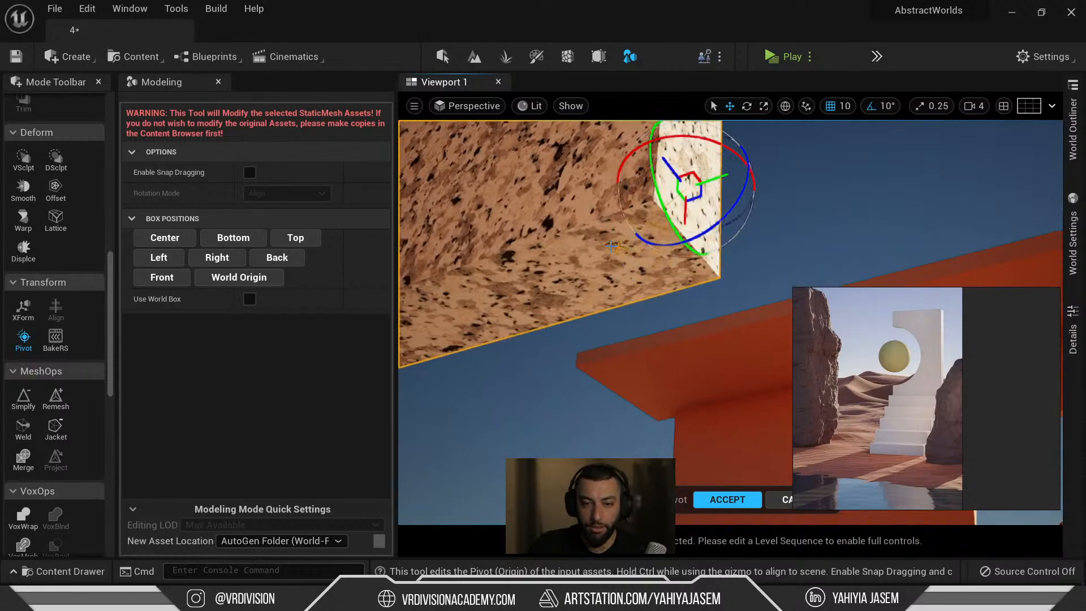
pyautogui.moveTo(710, 181); pyautogui.dragTo(679, 187)
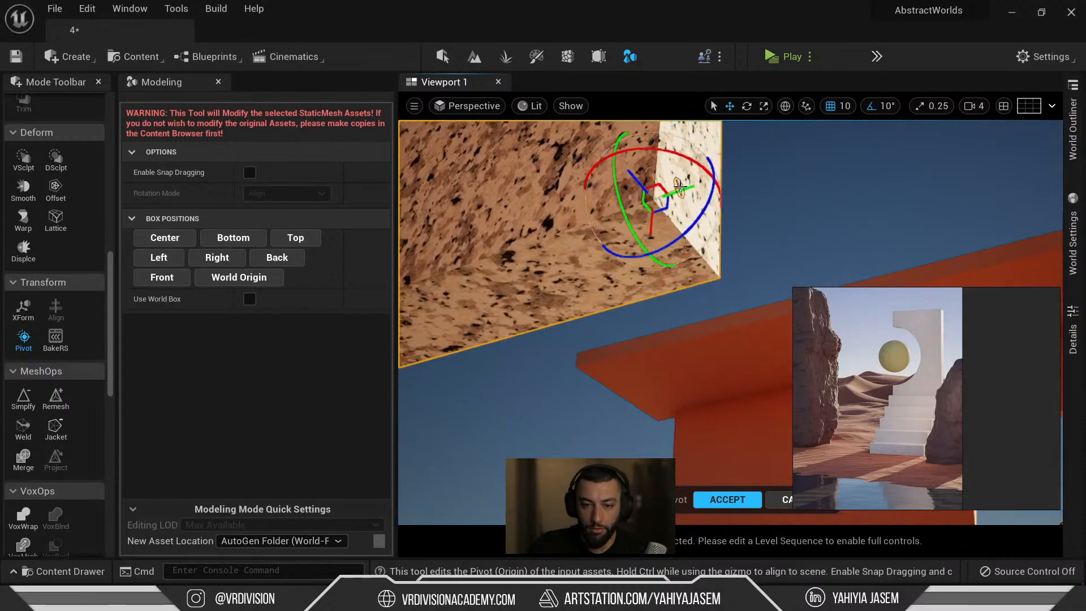
# Move the tall cut slab's pivot to its corner edge and accept it.
pyautogui.click(712, 504)
pyautogui.moveTo(683, 314); pyautogui.dragTo(677, 312, button='right')
pyautogui.moveTo(571, 307); pyautogui.dragTo(571, 306, button='right')
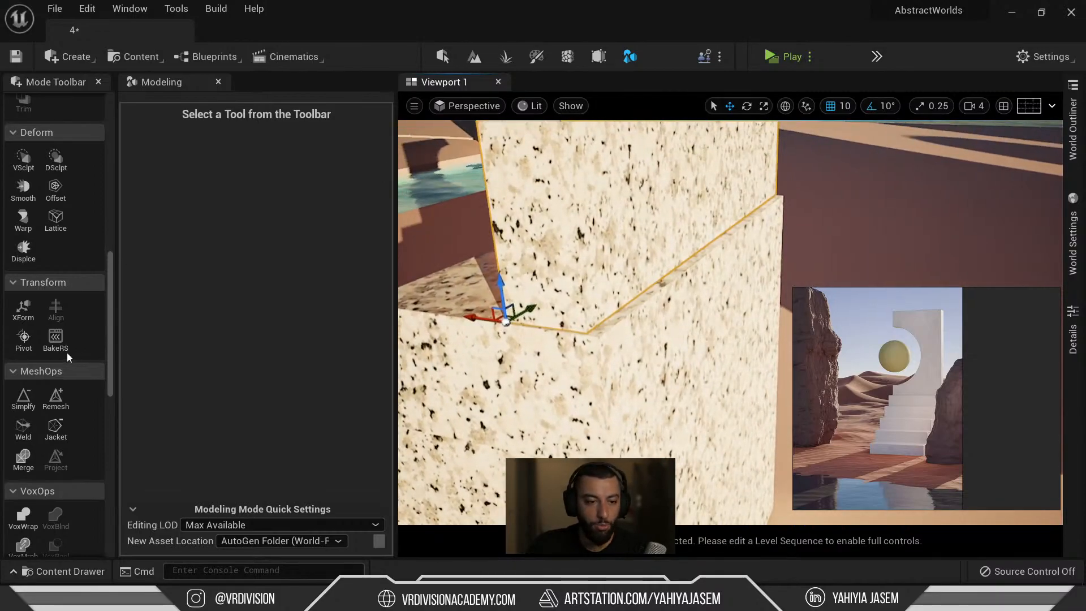
pyautogui.click(24, 338)
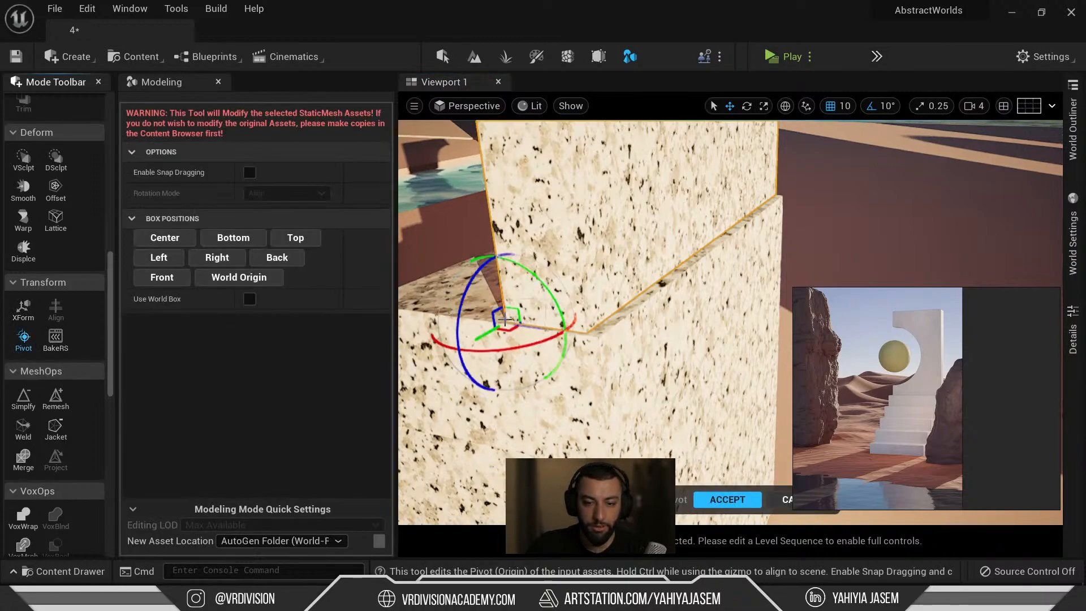
pyautogui.moveTo(536, 326); pyautogui.dragTo(601, 254)
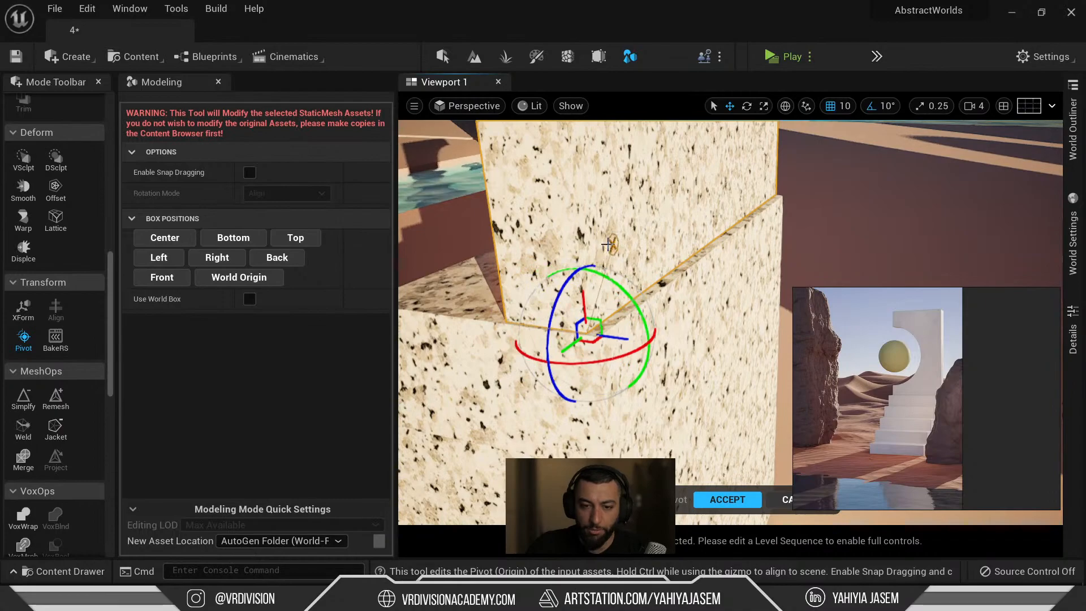
pyautogui.click(724, 498)
# Snap the granite staircase block's pivot to its bottom near corner and accept it.
pyautogui.press('f')
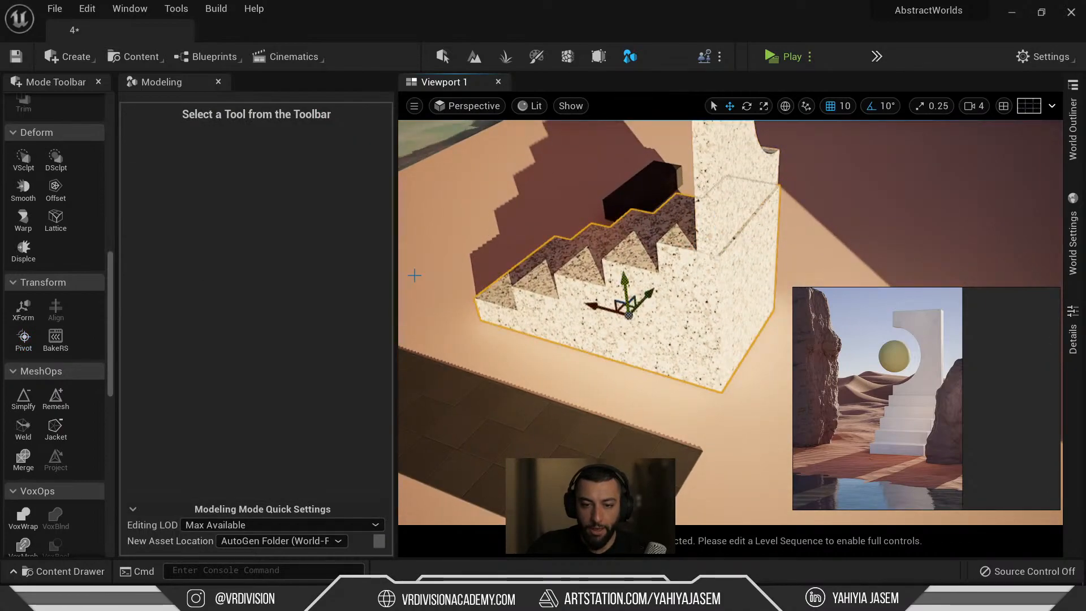
pyautogui.scroll(-3, 31, 452)
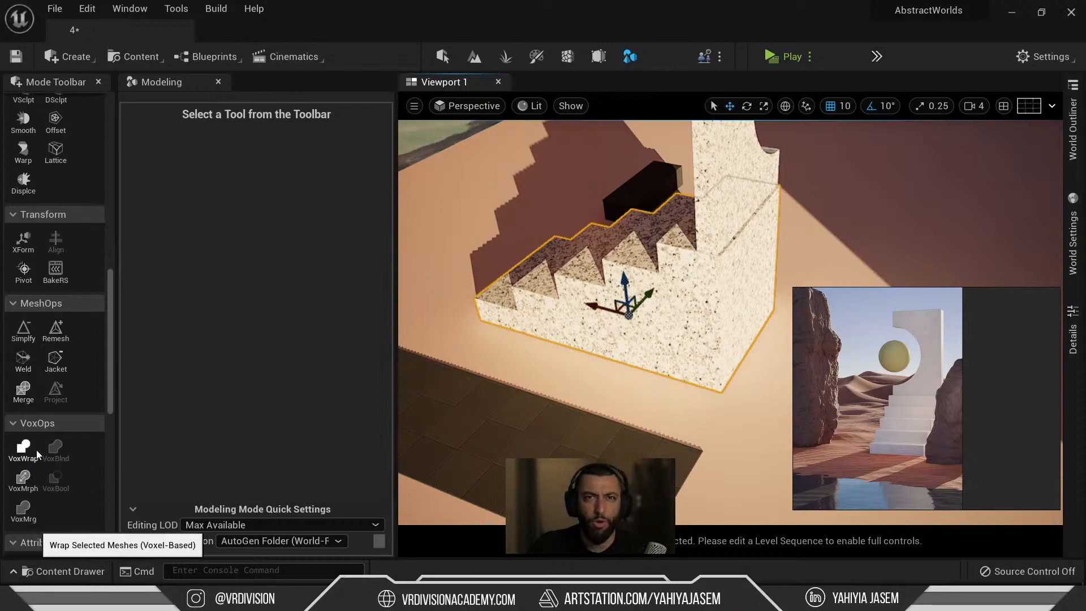
pyautogui.scroll(-4, 31, 453)
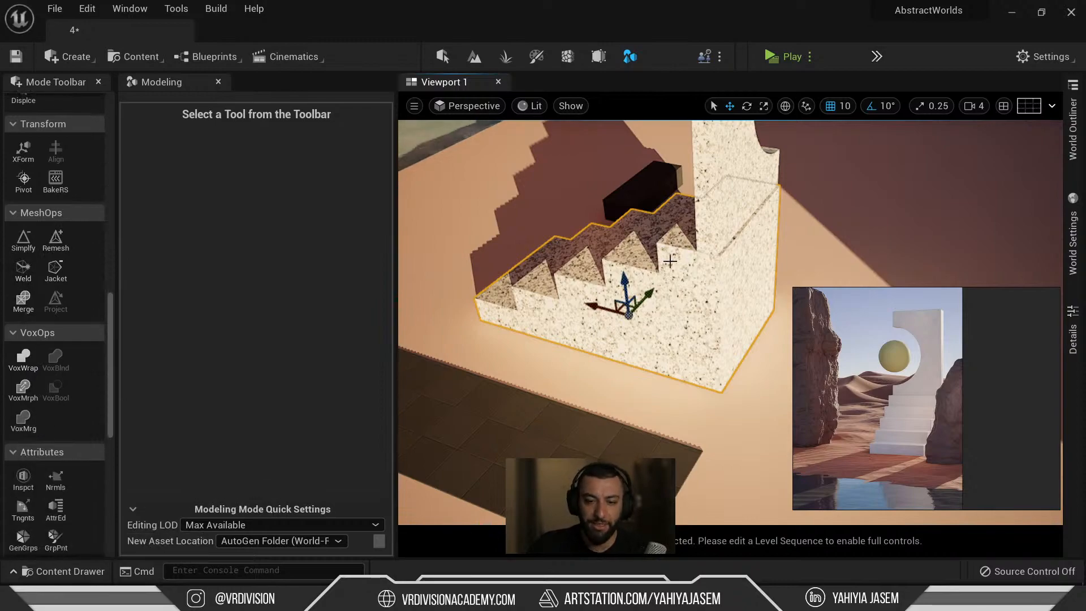
pyautogui.scroll(7, 33, 315)
pyautogui.click(23, 338)
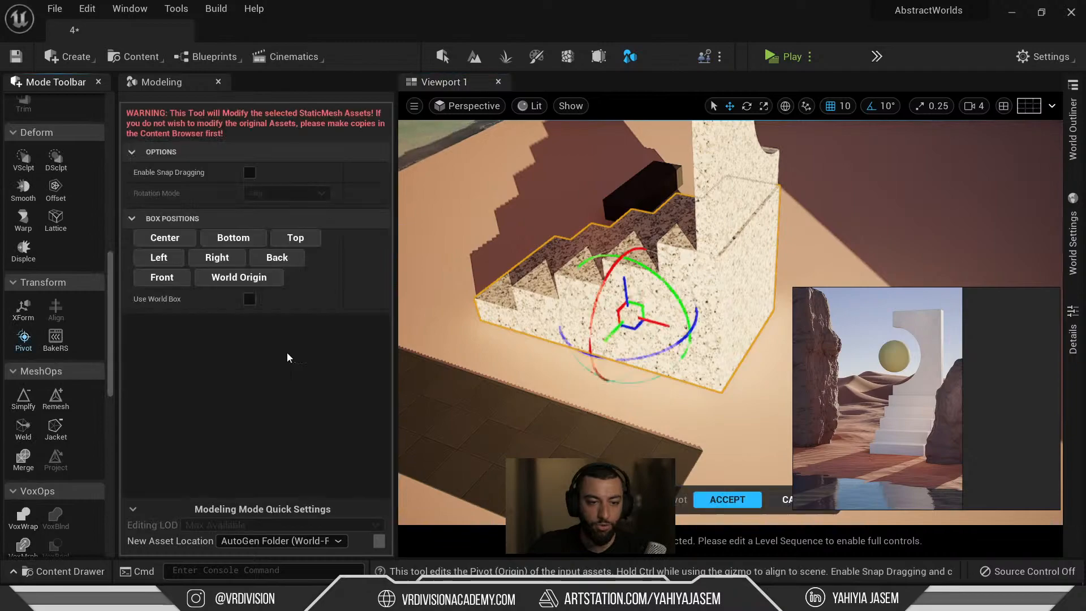
pyautogui.moveTo(741, 319); pyautogui.dragTo(752, 328)
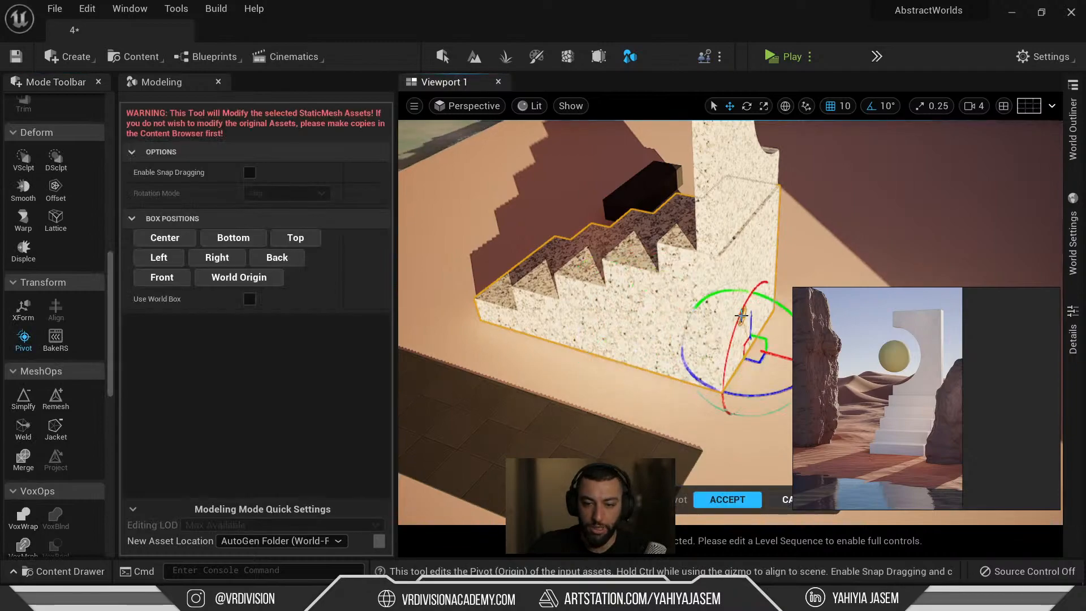
pyautogui.moveTo(756, 344); pyautogui.dragTo(804, 374, button='right')
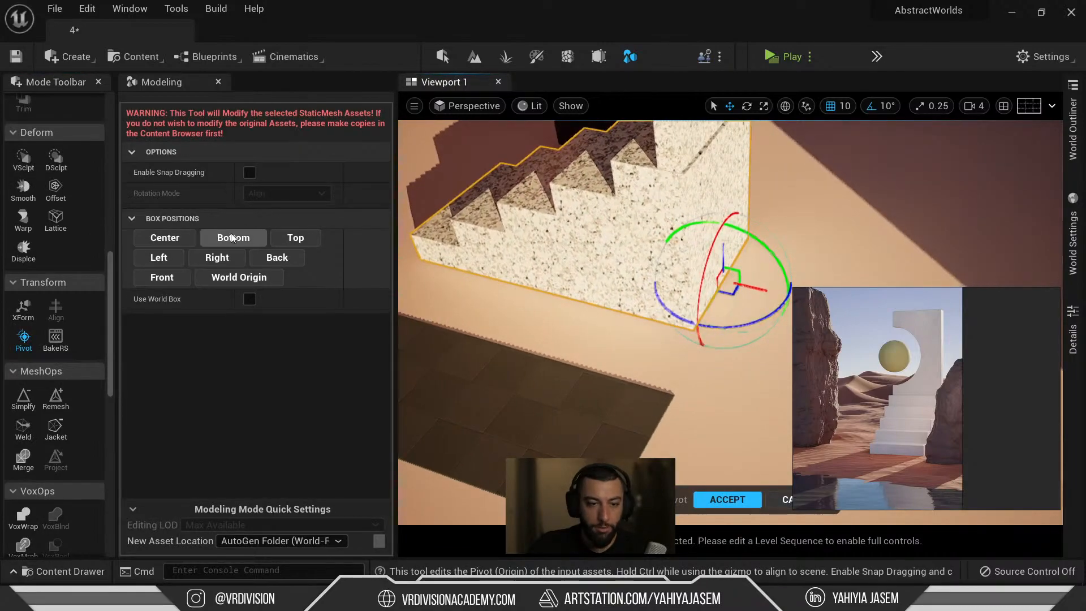
pyautogui.click(233, 238)
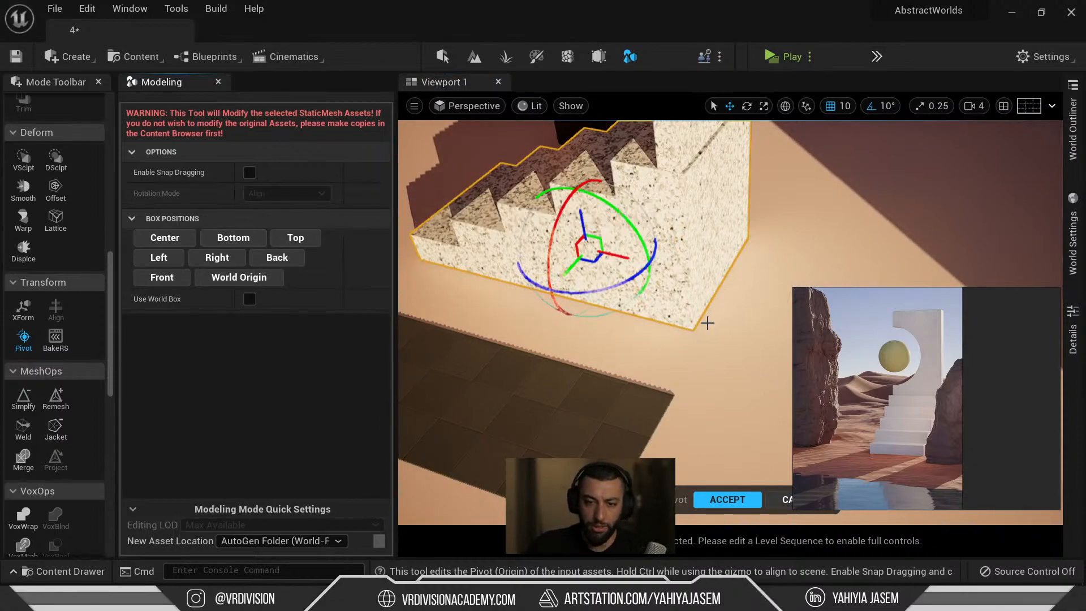
pyautogui.moveTo(614, 243); pyautogui.dragTo(716, 256)
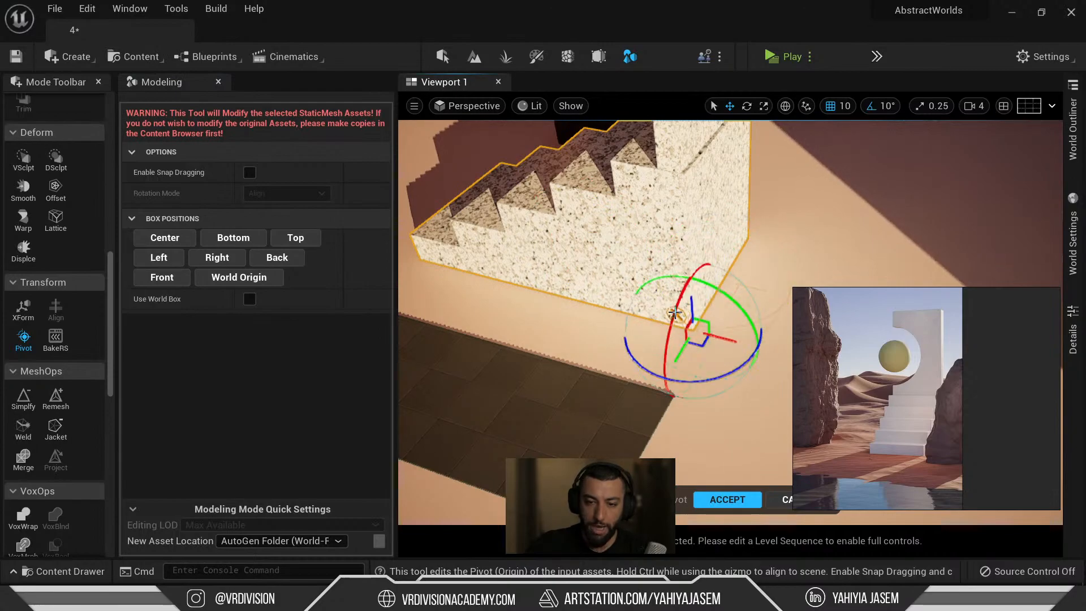
pyautogui.click(728, 499)
# Select the tall wall block and widen its Details panel.
pyautogui.moveTo(669, 389); pyautogui.dragTo(677, 383, button='right')
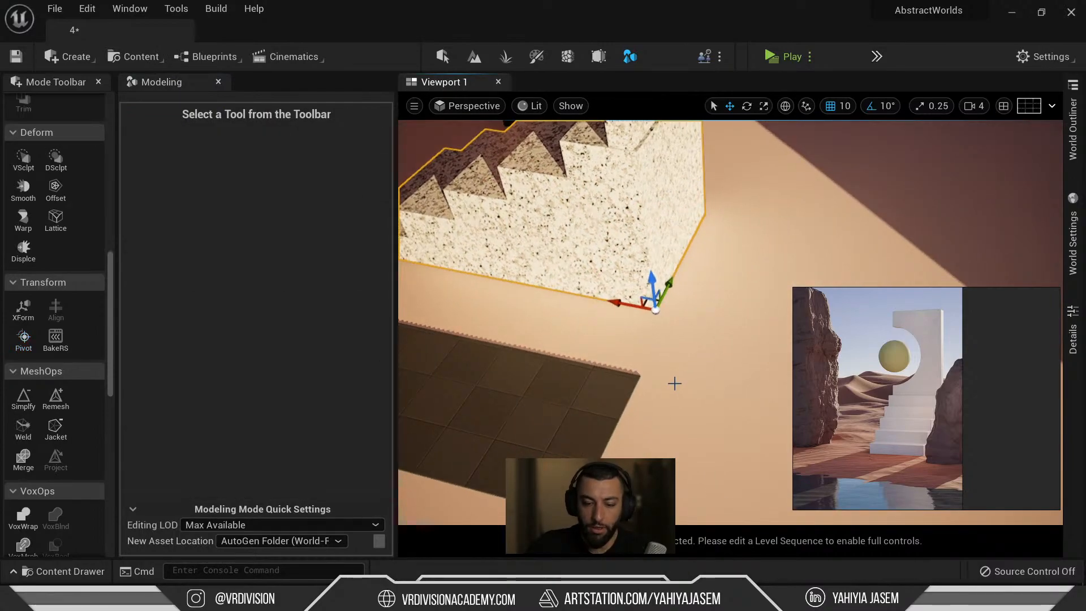
pyautogui.press('F11')
pyautogui.scroll(-6, 644, 180)
pyautogui.press('F11')
pyautogui.moveTo(641, 174); pyautogui.dragTo(633, 239, button='right')
pyautogui.scroll(4, 633, 239)
pyautogui.click(669, 260)
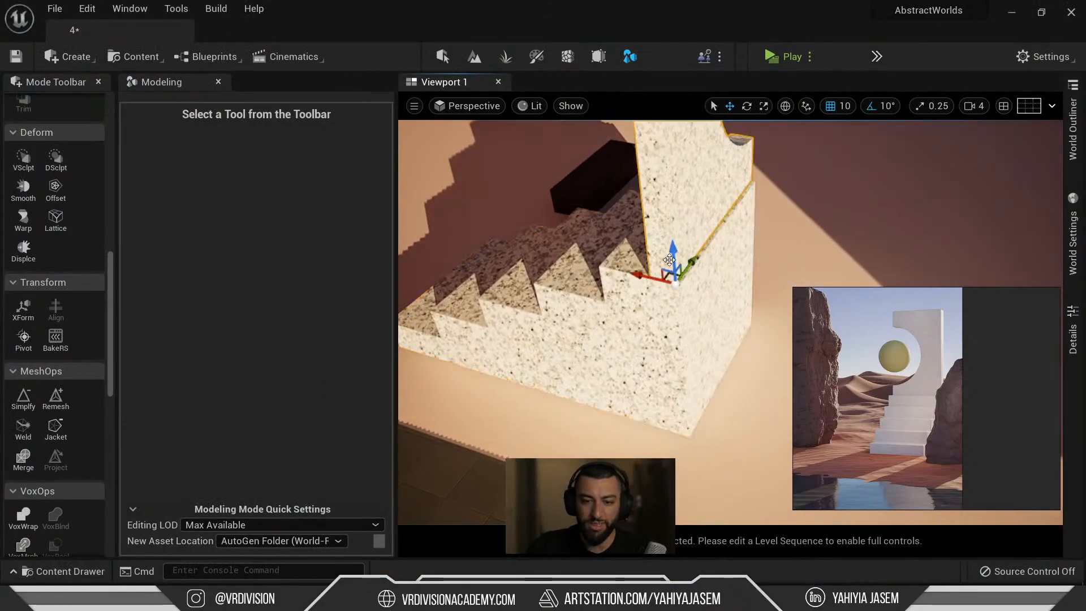
pyautogui.click(1073, 136)
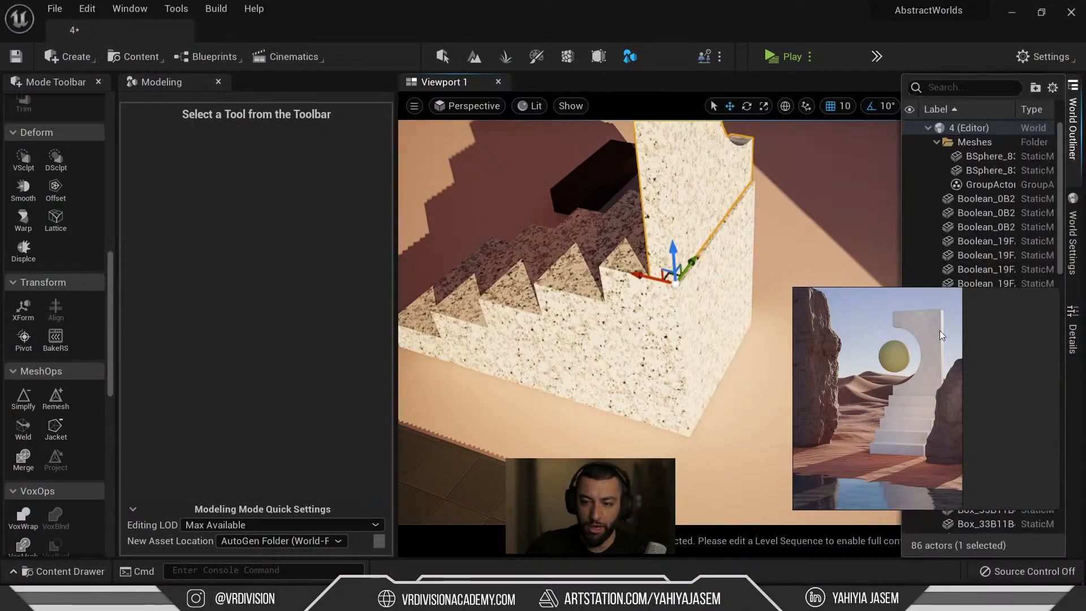
pyautogui.click(1073, 334)
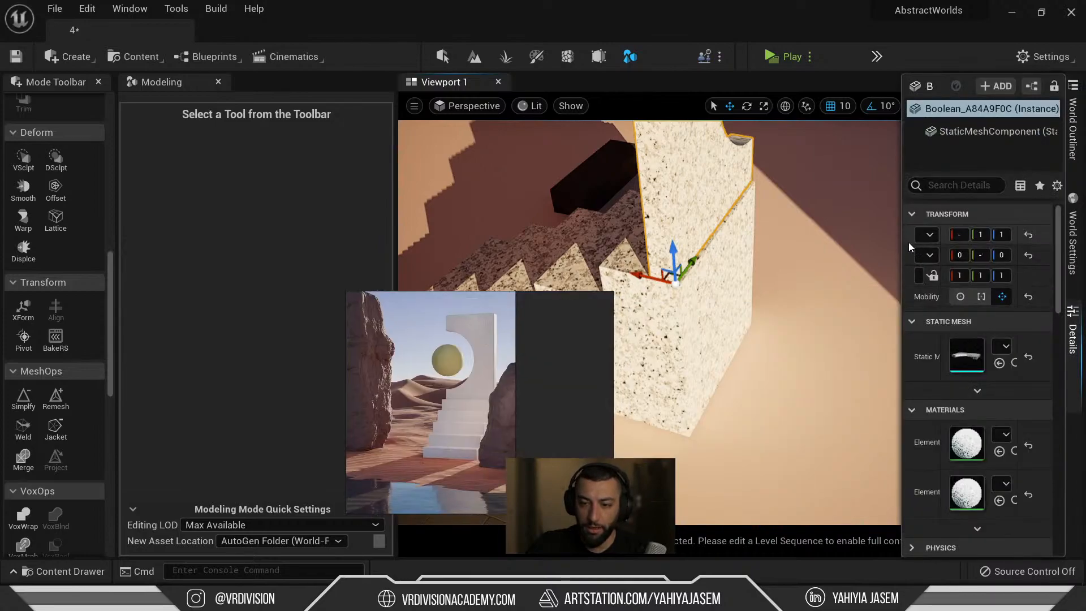
pyautogui.moveTo(901, 242); pyautogui.dragTo(706, 241)
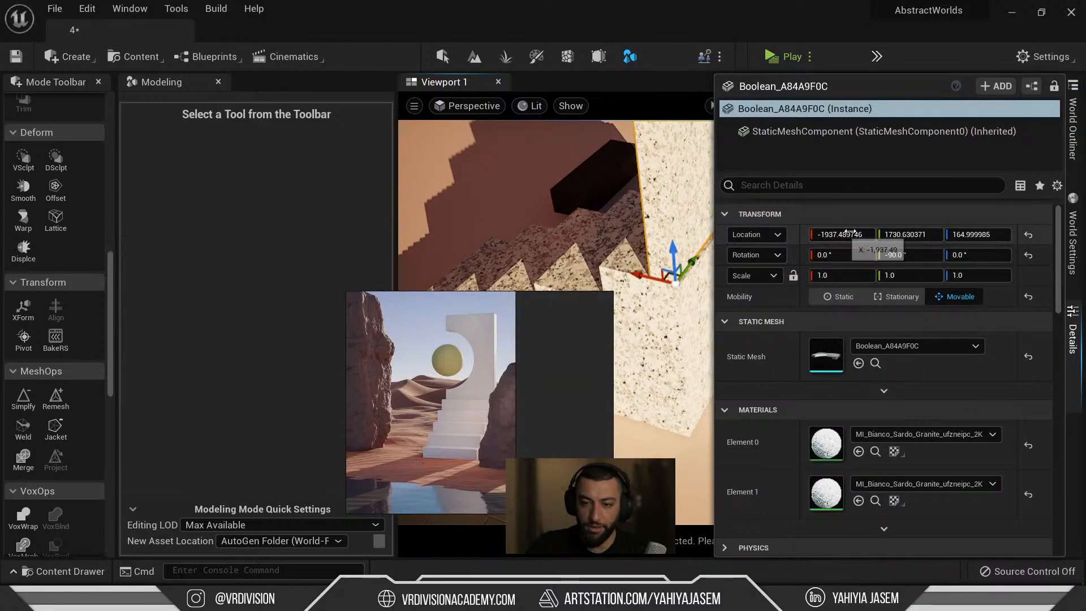
# Leave Modeling mode, select the C-cut pillar and keep the Details panel docked open.
pyautogui.click(631, 225)
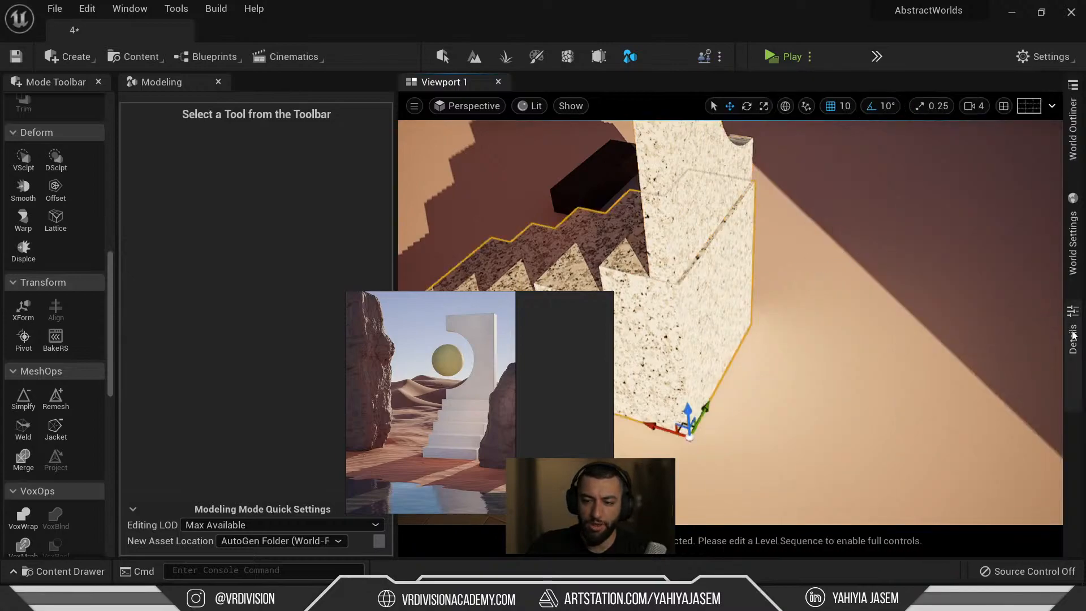
pyautogui.press('f')
pyautogui.hotkey('shift', '1')
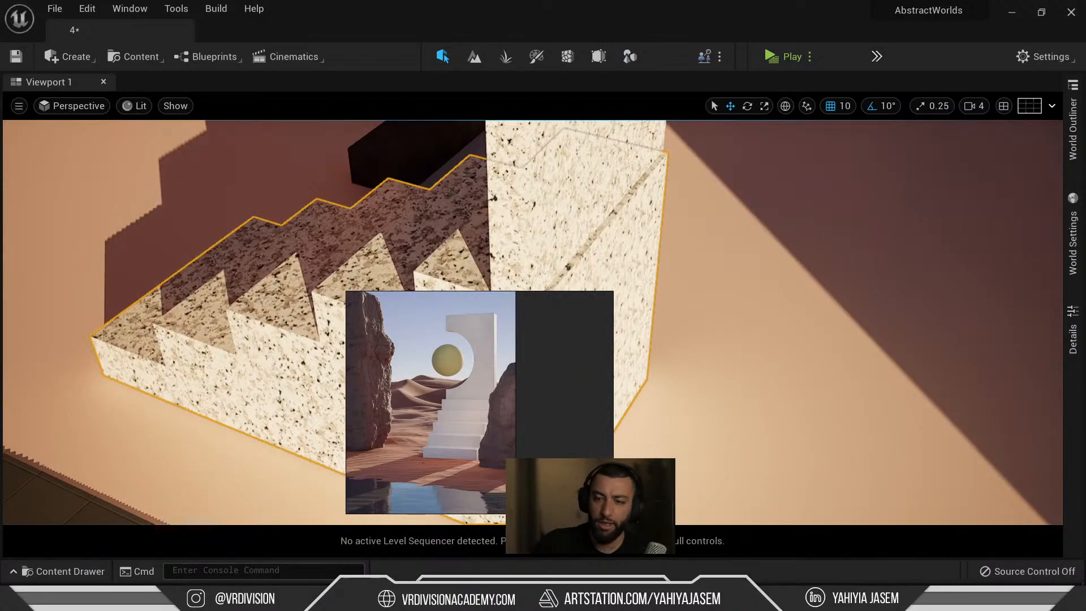
pyautogui.click(1073, 339)
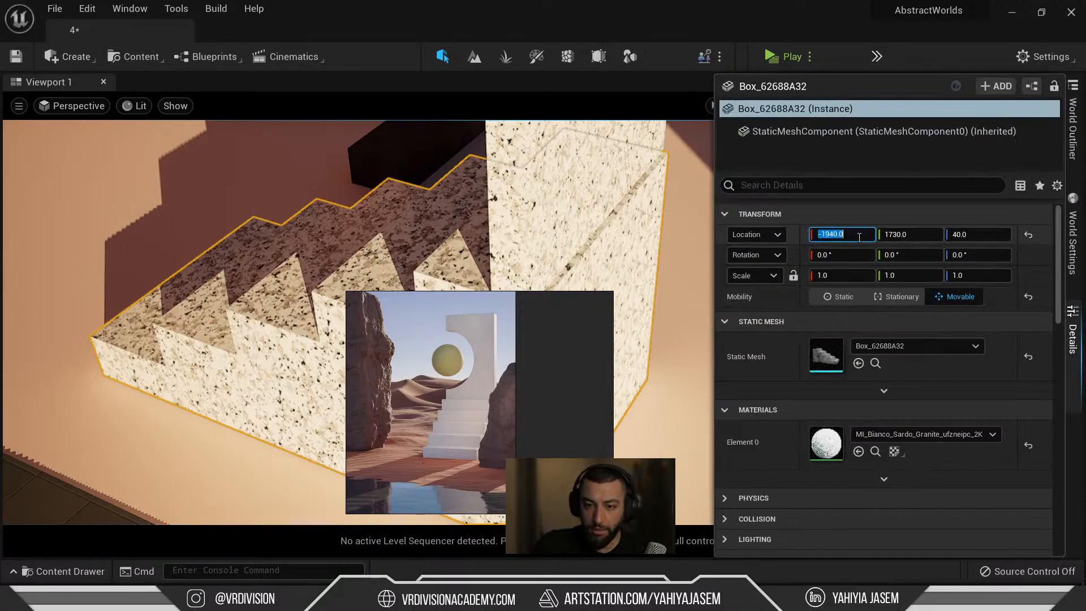
pyautogui.click(767, 218)
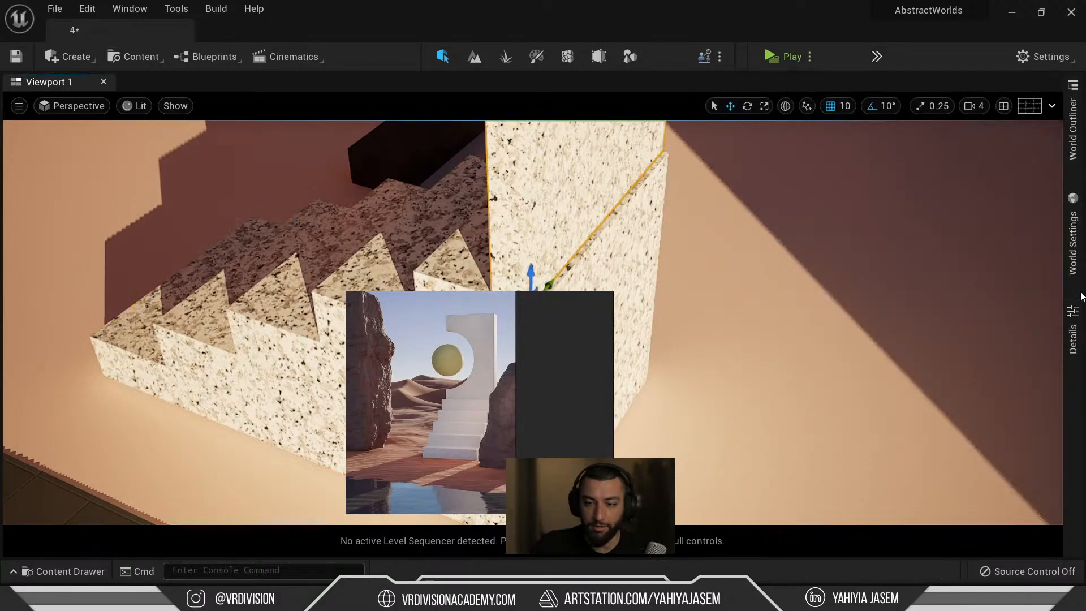
pyautogui.rightClick(1073, 335)
pyautogui.click(1068, 340)
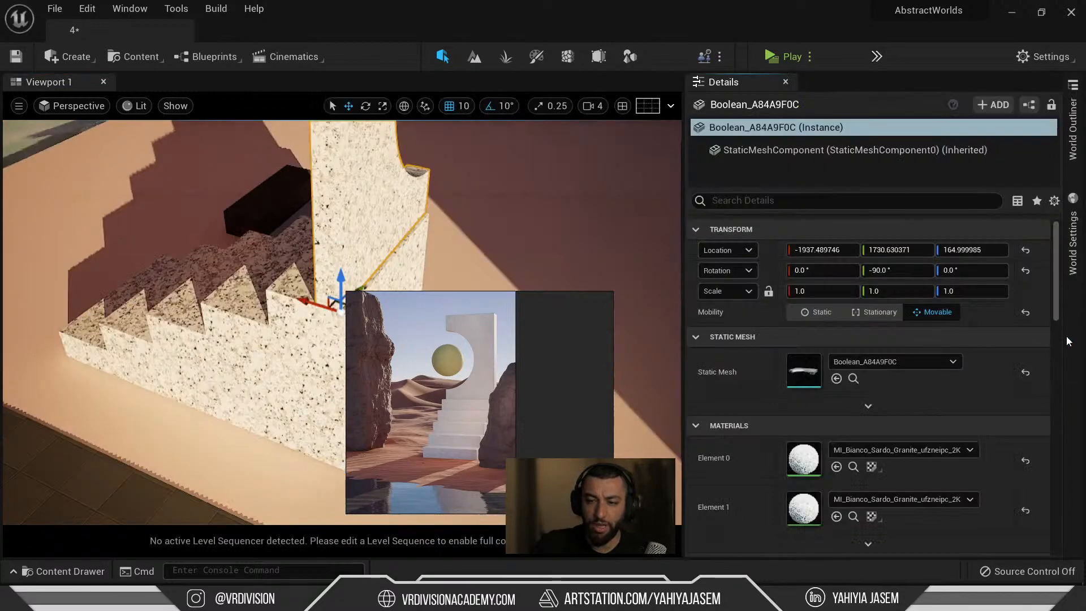
# Set the C-cut pillar's Location to -1940, 1730, 165 to match the staircase block.
pyautogui.click(853, 249)
pyautogui.write('-1940.0')
pyautogui.press('Return')
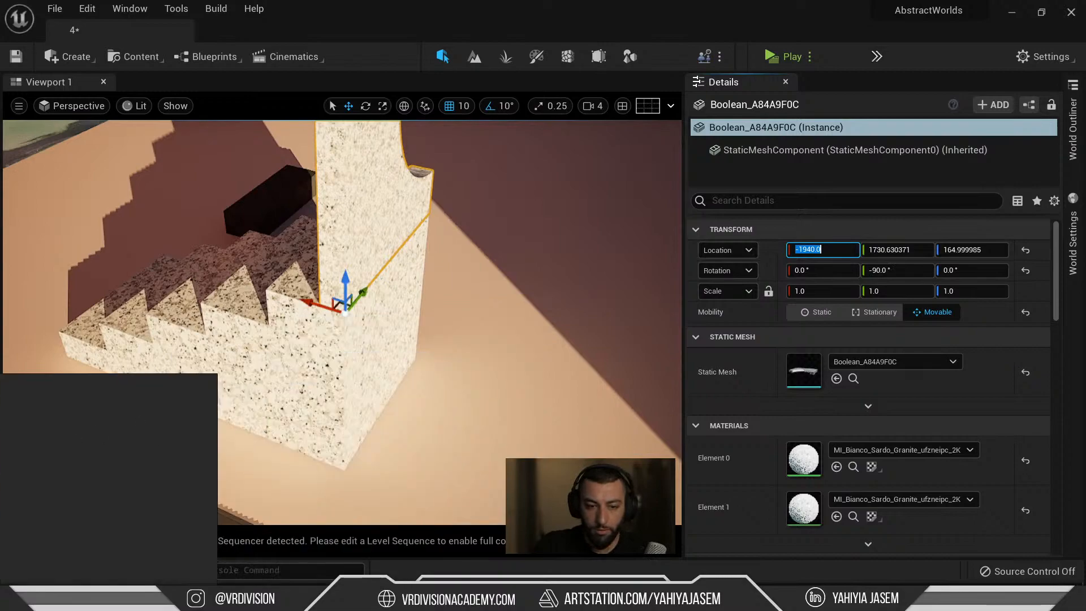
pyautogui.click(378, 333)
pyautogui.click(866, 250)
pyautogui.hotkey('ctrl', 'c')
pyautogui.click(399, 229)
pyautogui.click(868, 249)
pyautogui.hotkey('ctrl', 'v')
pyautogui.press('Return')
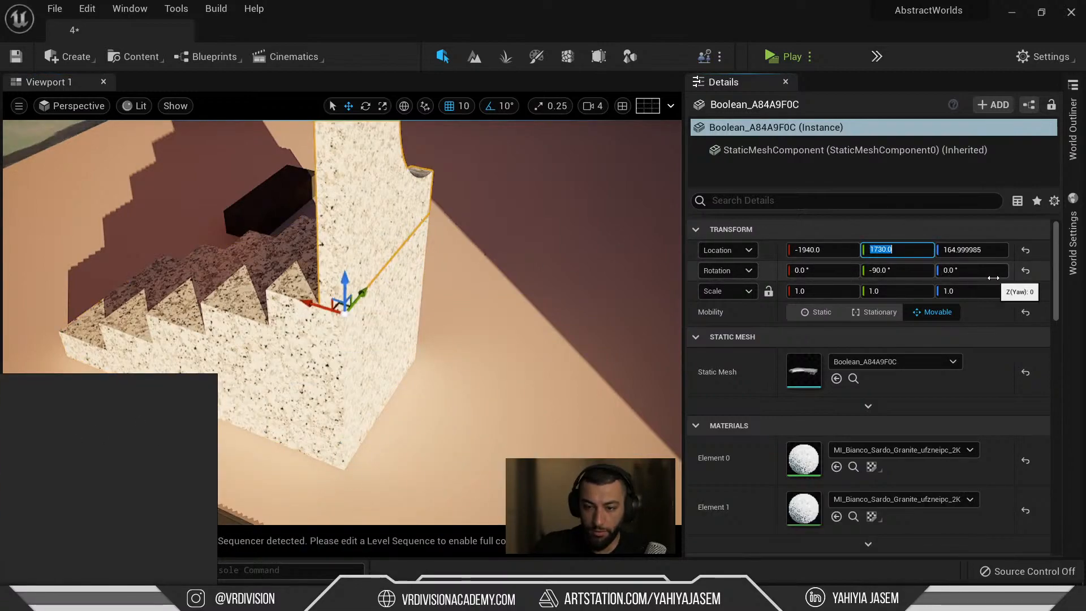
pyautogui.click(968, 250)
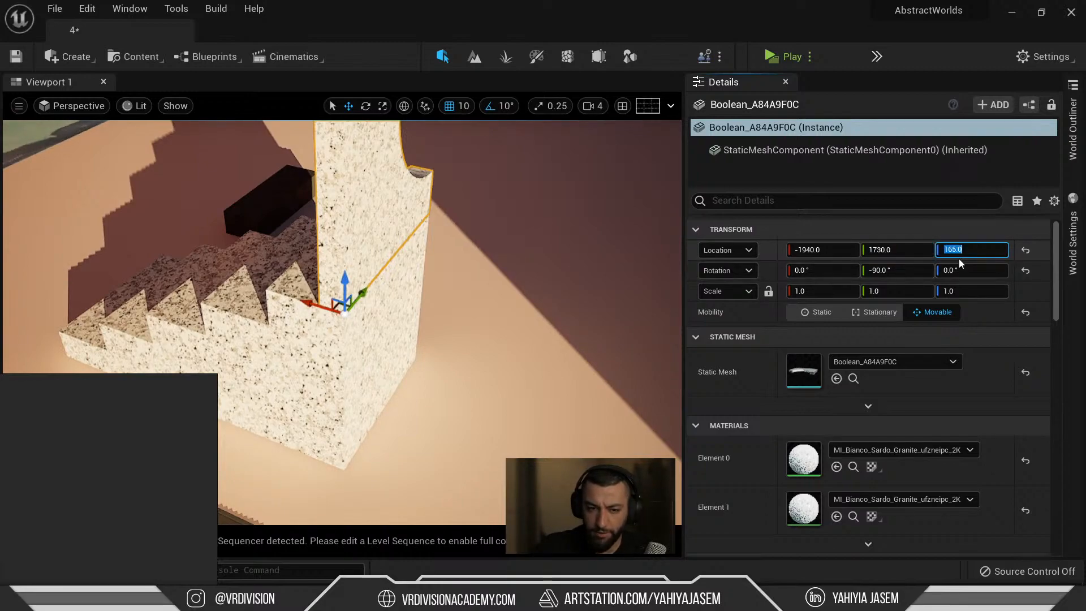
# Select the stairs together with the pillar and hide everything else.
pyautogui.moveTo(370, 344)
pyautogui.mouseDown(button='right')
pyautogui.moveTo(361, 255)
pyautogui.moveTo(370, 344)
pyautogui.mouseUp(button='right')
pyautogui.keyDown('ctrl'); pyautogui.click(370, 344); pyautogui.keyUp('ctrl')
pyautogui.hotkey('shift', 'h')
# Check the pillar against the stairs in side wireframe view, then unhide all actors.
pyautogui.hotkey('alt', 'shift', 'k')
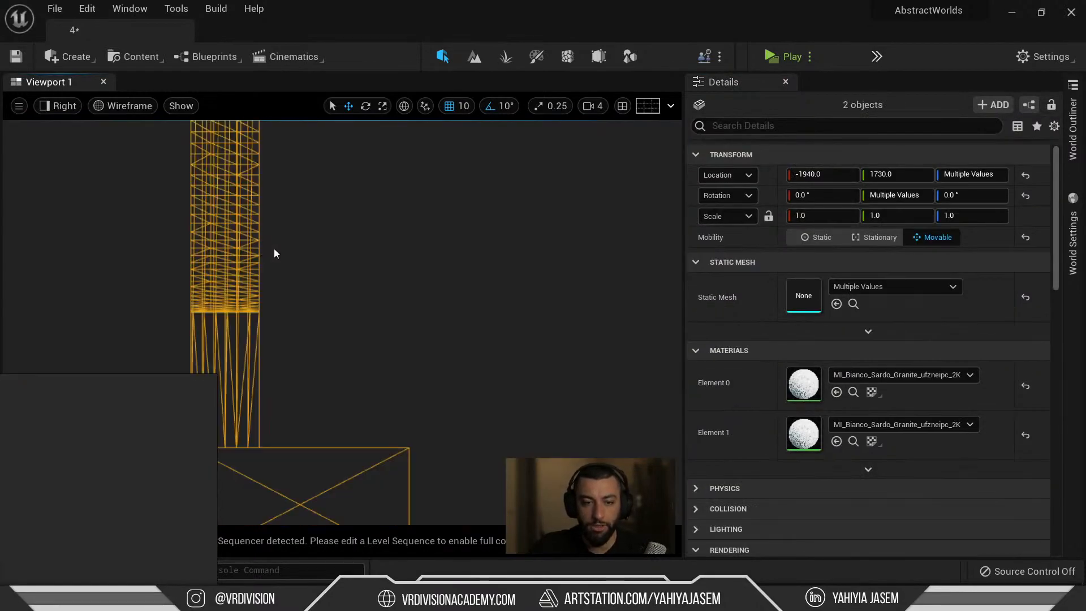
pyautogui.press('f')
pyautogui.scroll(8, 286, 310)
pyautogui.click(447, 302)
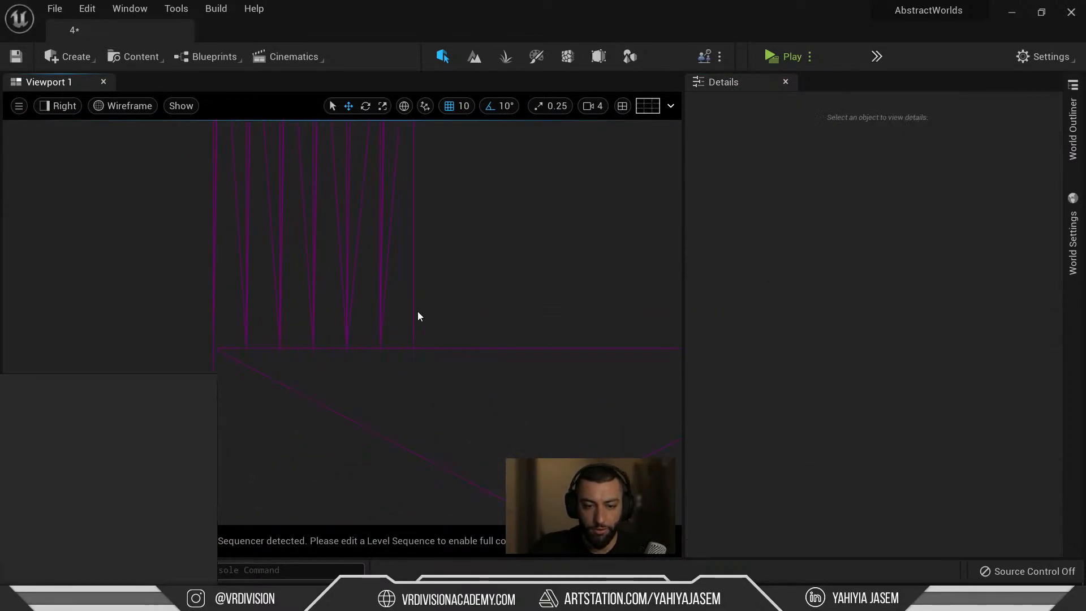
pyautogui.click(386, 328)
pyautogui.hotkey('alt', 'g')
pyautogui.hotkey('ctrl', 'h')
# View the staircase and cut-out block in a full-screen viewport and save the level.
pyautogui.moveTo(374, 380); pyautogui.dragTo(339, 374, button='right')
pyautogui.click(528, 374)
pyautogui.click(537, 416)
pyautogui.press('f')
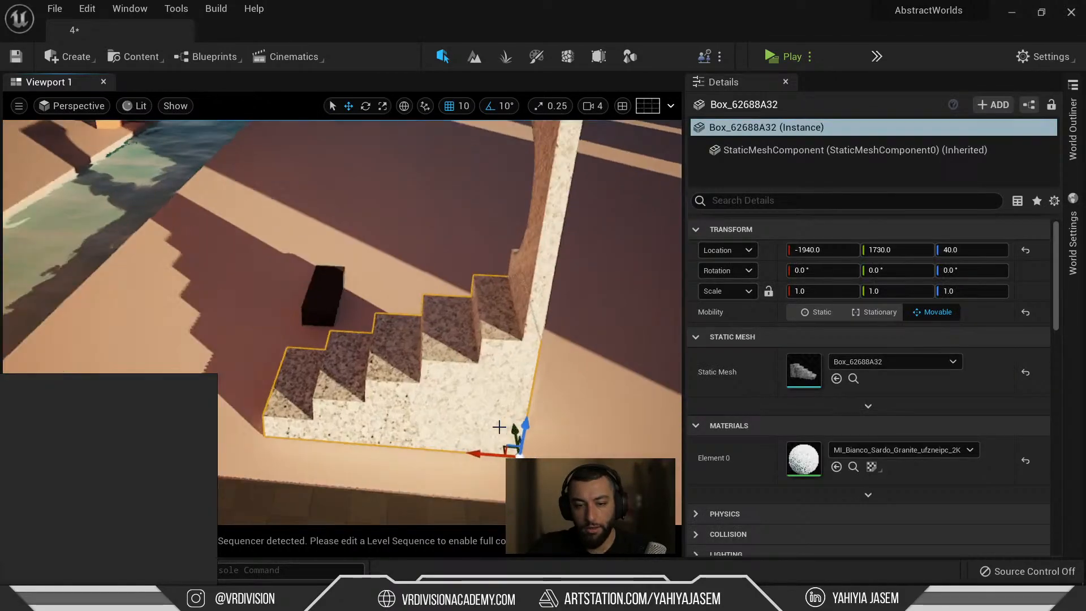
pyautogui.press('F11')
pyautogui.moveTo(396, 253); pyautogui.dragTo(526, 244, button='right')
pyautogui.click(546, 317)
pyautogui.click(558, 187)
pyautogui.moveTo(557, 187); pyautogui.dragTo(526, 169, button='right')
pyautogui.press('s')
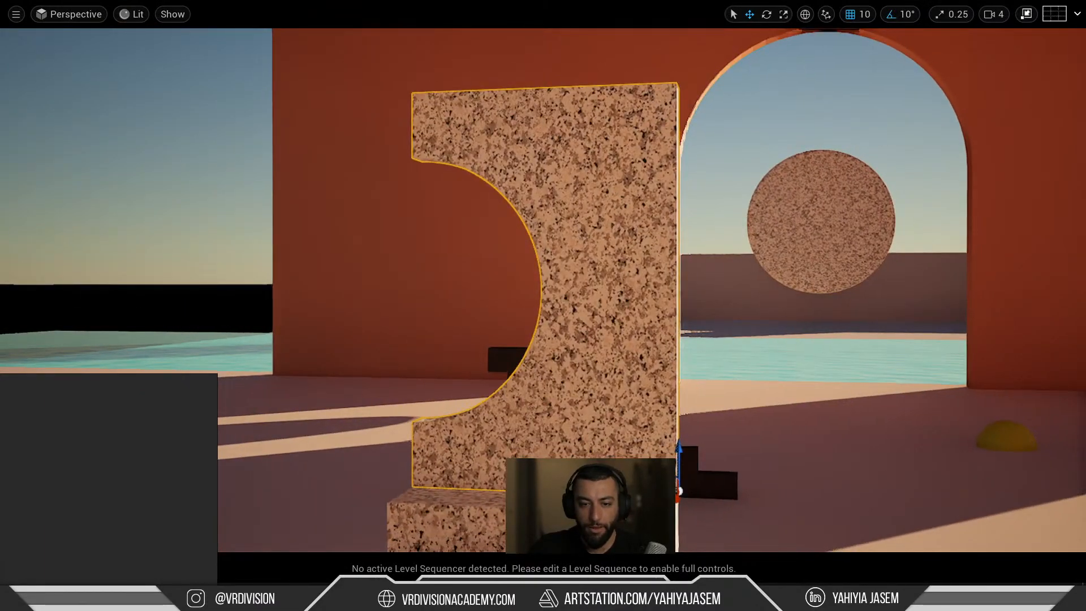
pyautogui.scroll(-1, 163, 162)
pyautogui.scroll(-6, 223, 208)
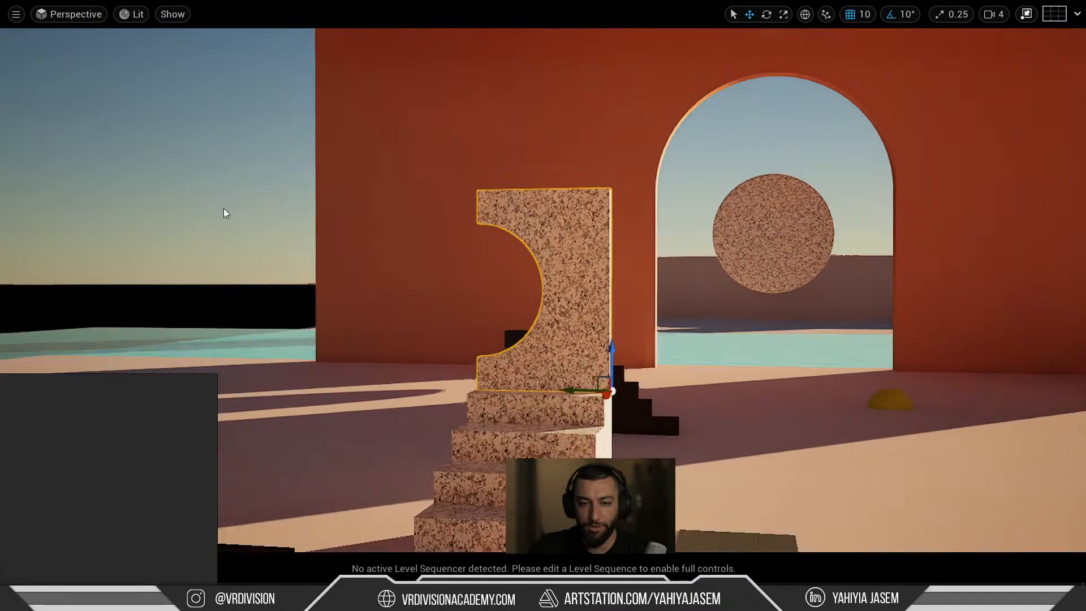
pyautogui.hotkey('ctrl', 's')
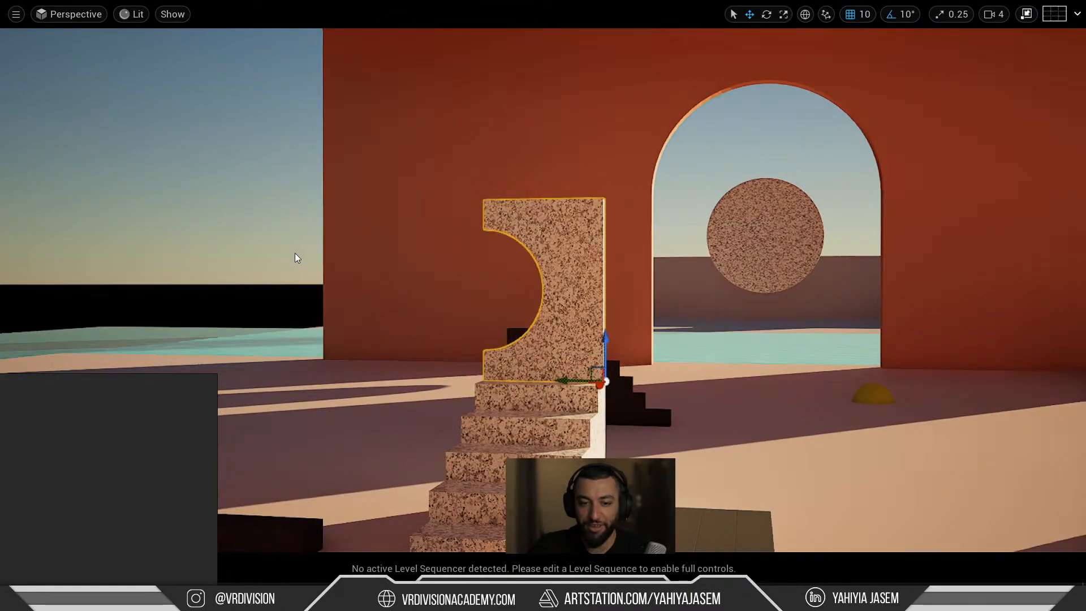
# Frame the staircase and orbit to a lower viewing angle.
pyautogui.keyDown('alt'); pyautogui.moveTo(485, 349); pyautogui.dragTo(492, 382); pyautogui.keyUp('alt')
pyautogui.moveTo(485, 350); pyautogui.dragTo(482, 380, button='right')
pyautogui.click(524, 359)
pyautogui.press('f')
pyautogui.keyDown('alt'); pyautogui.moveTo(524, 360); pyautogui.dragTo(509, 317); pyautogui.keyUp('alt')
# Move the reference window centre-left to show the staircase reference picture.
pyautogui.moveTo(57, 446); pyautogui.dragTo(307, 172, button='right')
pyautogui.scroll(-8, 307, 175)
pyautogui.moveTo(302, 250); pyautogui.dragTo(351, 226, button='middle')
pyautogui.scroll(8, 319, 232)
pyautogui.moveTo(222, 244); pyautogui.dragTo(404, 232, button='middle')
# Maximize the reference board to pan across it, then take it out of full screen.
pyautogui.hotkey('ctrl', 'f')
pyautogui.moveTo(342, 275); pyautogui.dragTo(453, 395, button='middle')
pyautogui.scroll(3, 340, 312)
pyautogui.scroll(-6, 374, 292)
pyautogui.moveTo(375, 292); pyautogui.dragTo(416, 303, button='middle')
pyautogui.scroll(2, 375, 288)
pyautogui.scroll(2, 375, 293)
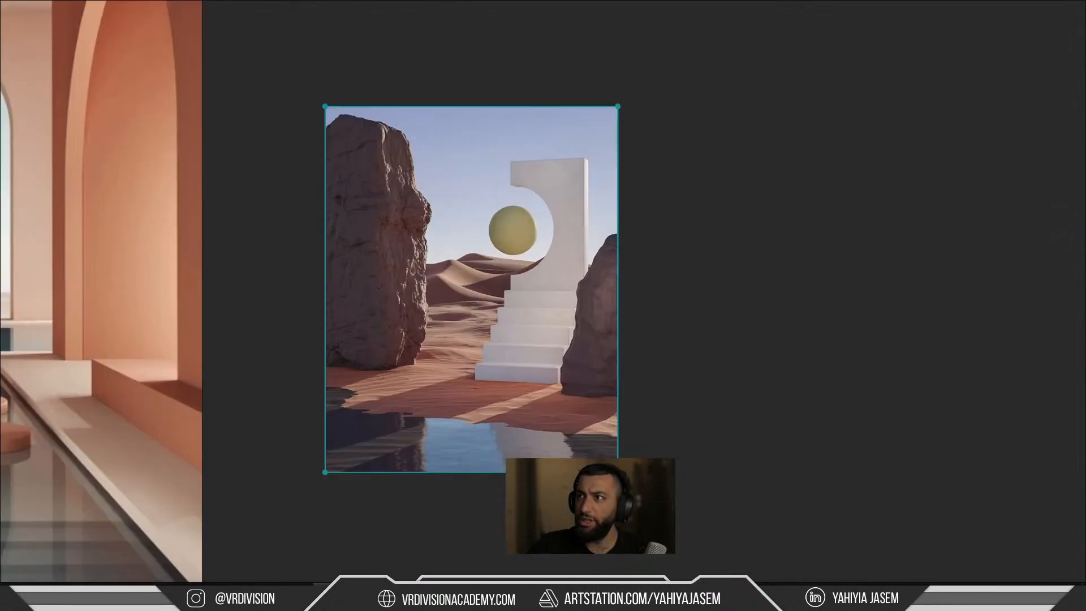
pyautogui.hotkey('alt', 'Tab')
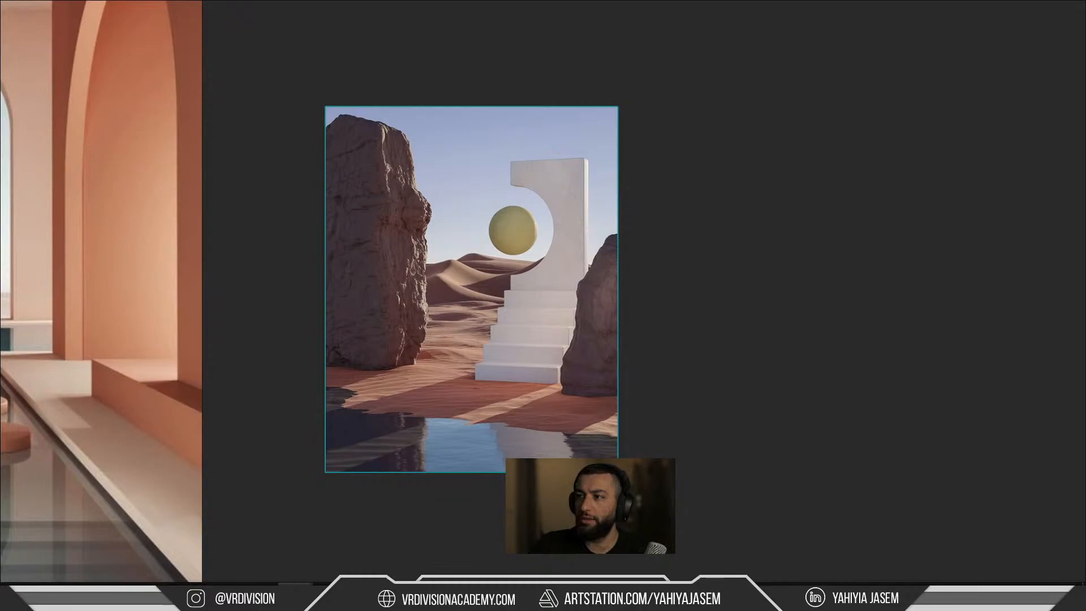
pyautogui.hotkey('ctrl', 'f')
# Maximize the browser, close the calendar tab and view the architectural-scenes pin.
pyautogui.doubleClick(426, 95)
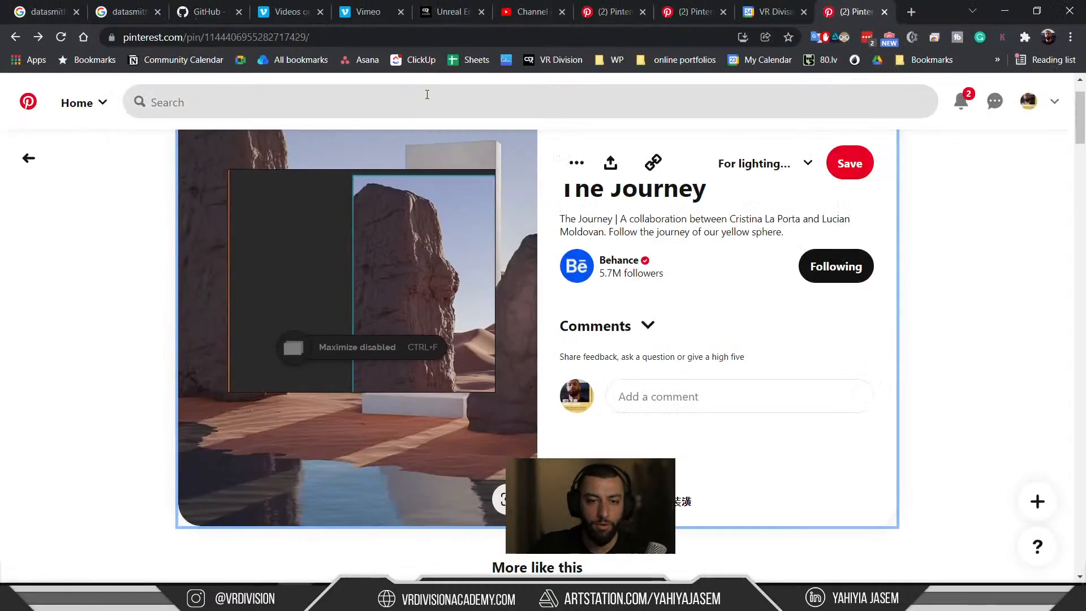
pyautogui.click(693, 5)
pyautogui.moveTo(354, 258); pyautogui.dragTo(187, 502, button='right')
pyautogui.middleClick(786, 5)
pyautogui.click(669, 6)
pyautogui.scroll(-3, 381, 219)
pyautogui.scroll(3, 365, 270)
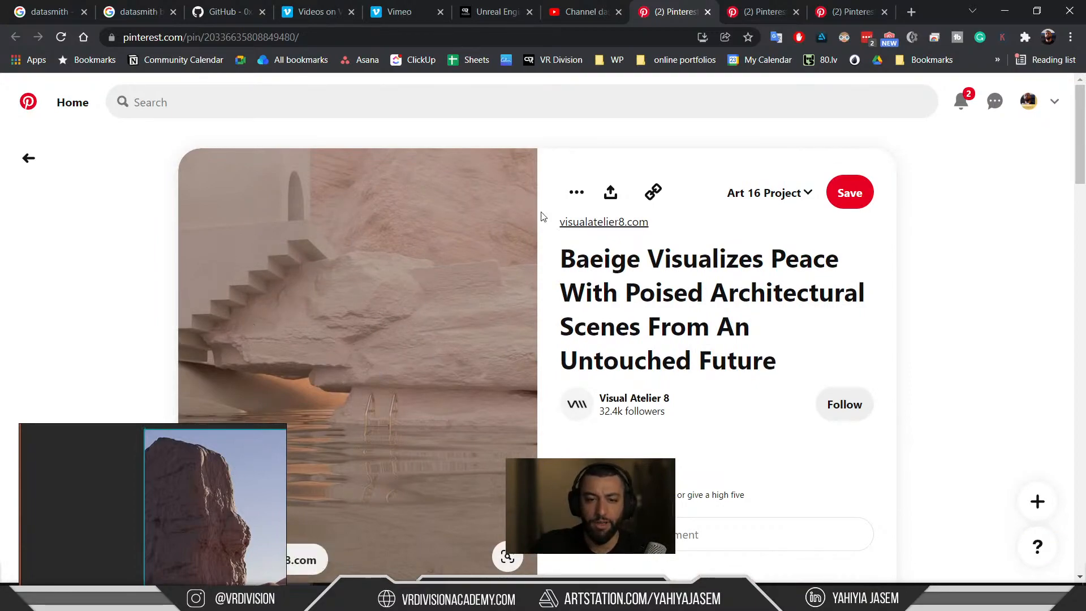
# Minimize the browser and place the reference board over the staircase.
pyautogui.click(1005, 10)
pyautogui.scroll(-2, 178, 509)
pyautogui.moveTo(178, 509); pyautogui.dragTo(161, 494, button='middle')
pyautogui.moveTo(167, 490); pyautogui.dragTo(414, 219, button='right')
pyautogui.moveTo(399, 271); pyautogui.dragTo(357, 299, button='middle')
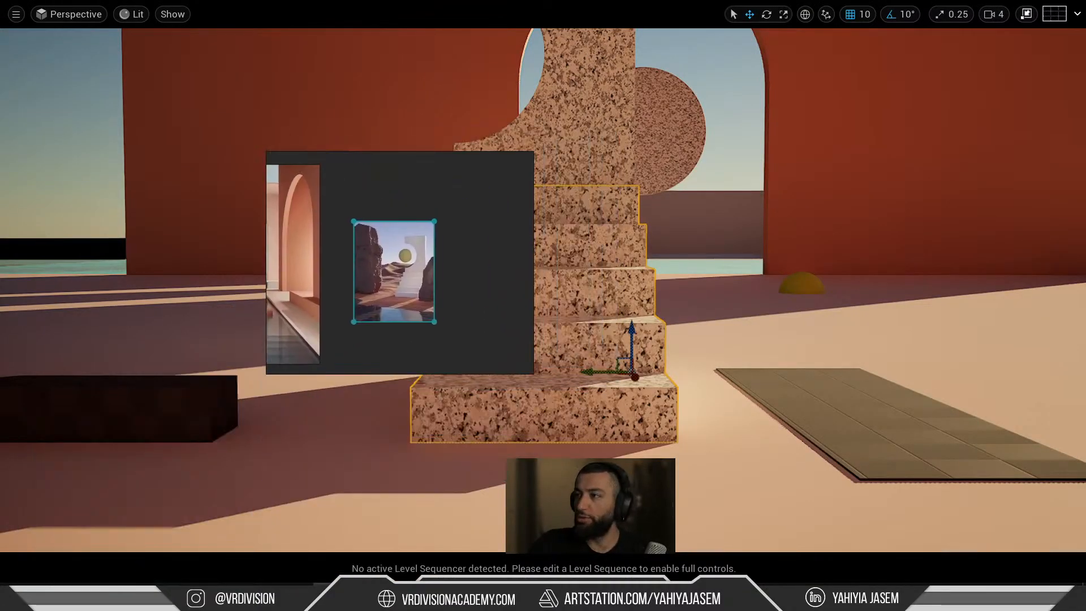
# Place the live chat upper right, read its messages, then exit the full-screen viewport.
pyautogui.click(296, 596)
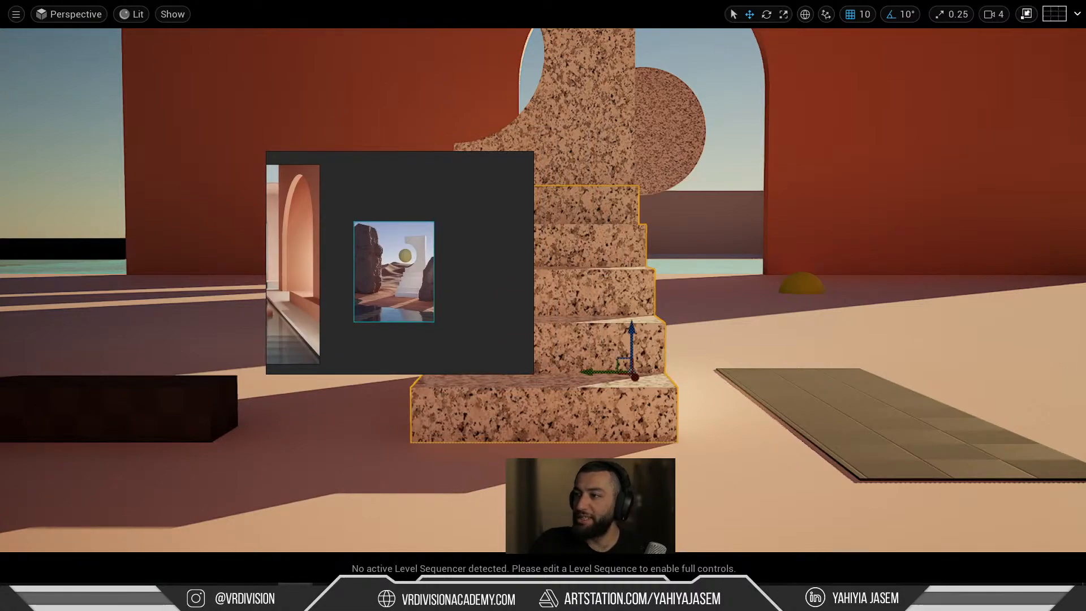
pyautogui.moveTo(557, 608); pyautogui.dragTo(640, 73)
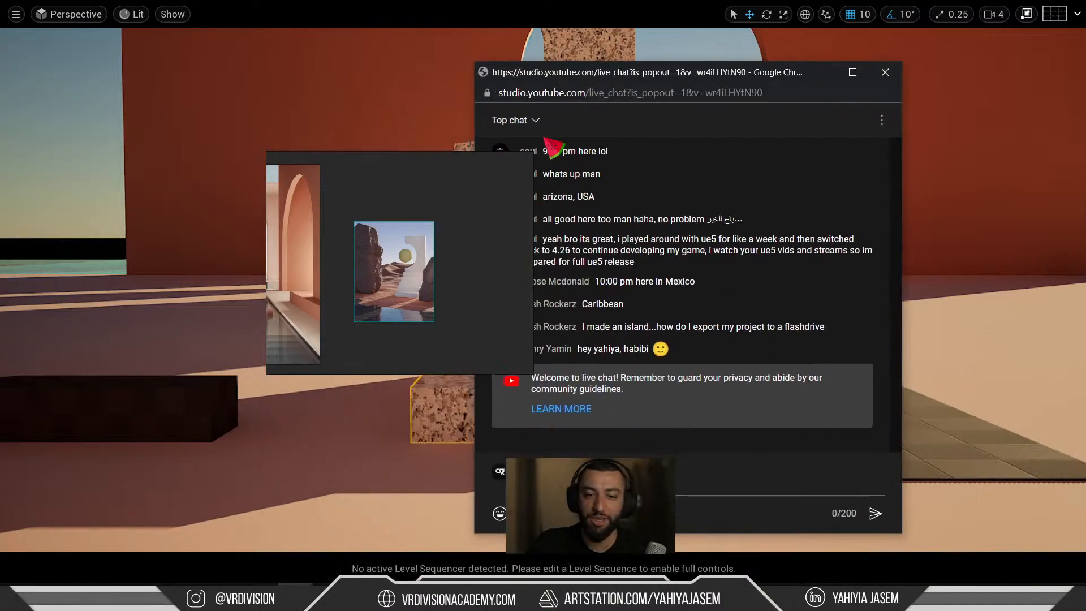
pyautogui.moveTo(481, 190); pyautogui.dragTo(214, 190, button='right')
pyautogui.click(295, 596)
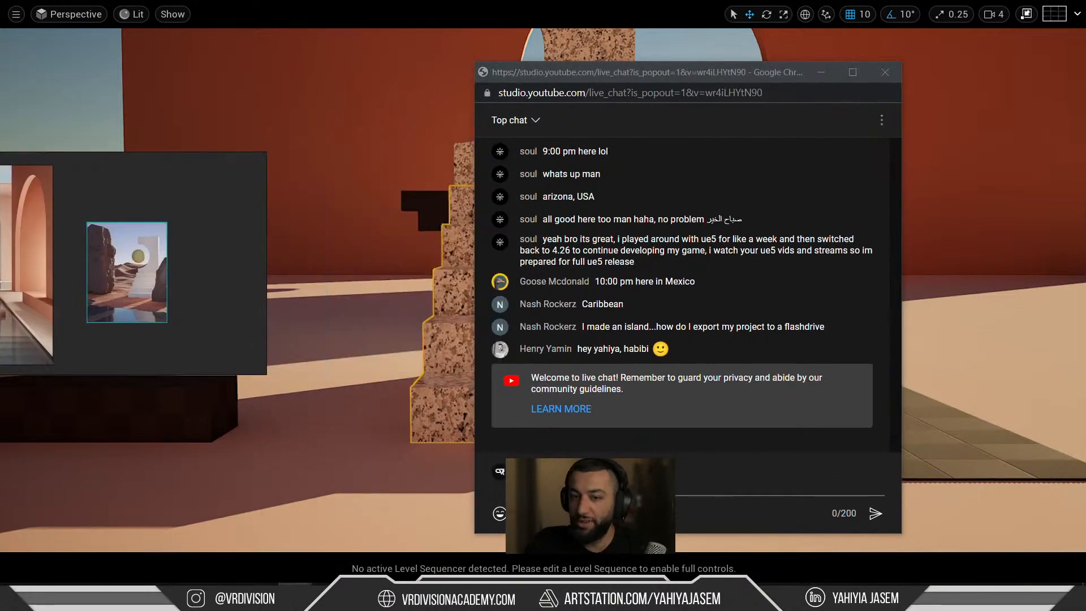
pyautogui.moveTo(558, 240); pyautogui.dragTo(607, 267)
pyautogui.moveTo(705, 220); pyautogui.dragTo(748, 218)
pyautogui.click(603, 306)
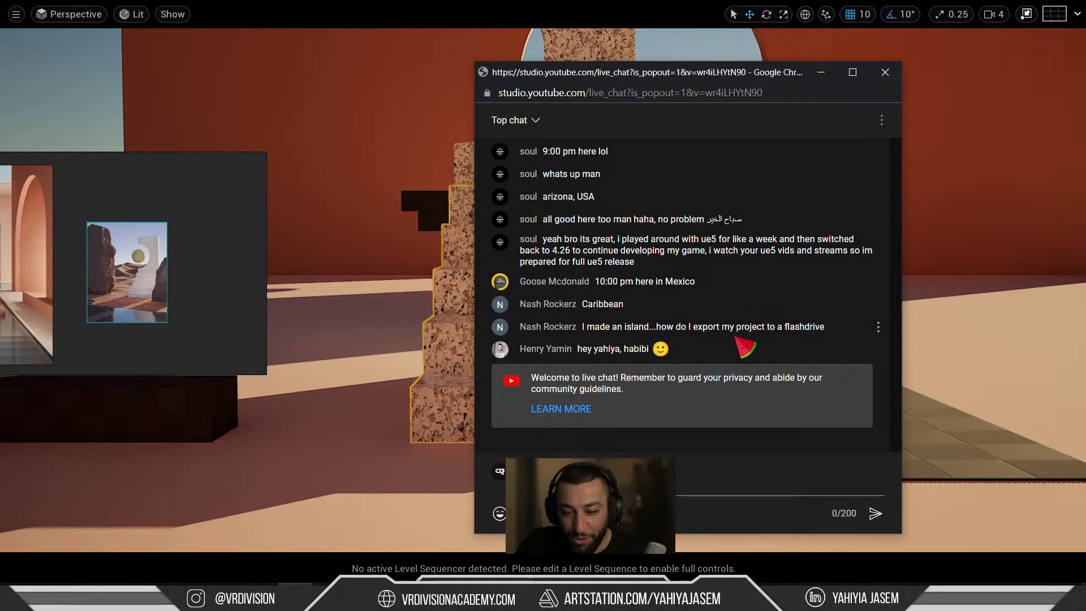
pyautogui.moveTo(312, 248)
pyautogui.mouseDown(button='right')
pyautogui.moveTo(327, 259)
pyautogui.moveTo(309, 230)
pyautogui.mouseUp(button='right')
pyautogui.press('F11')
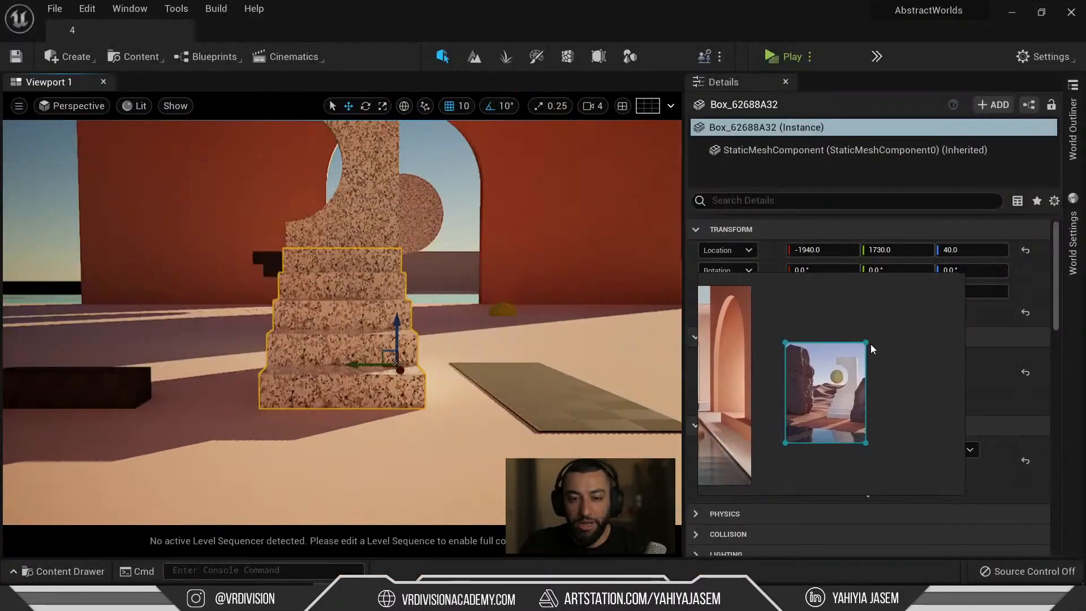
# Look up the Zip Project option in the File menu, then switch to the live chat.
pyautogui.rightClick(488, 291)
pyautogui.click(55, 9)
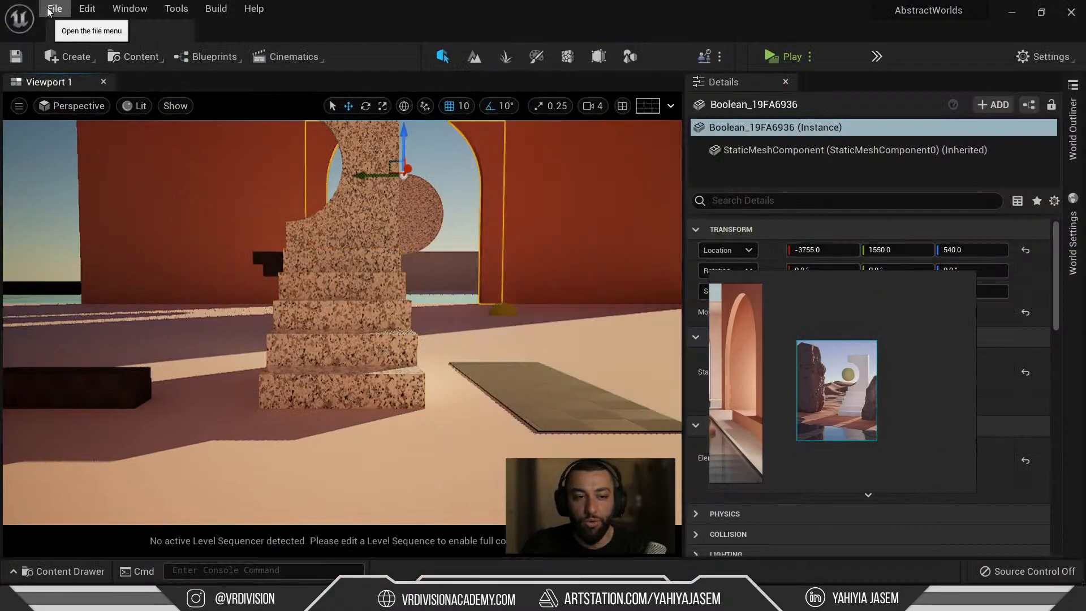
pyautogui.click(55, 9)
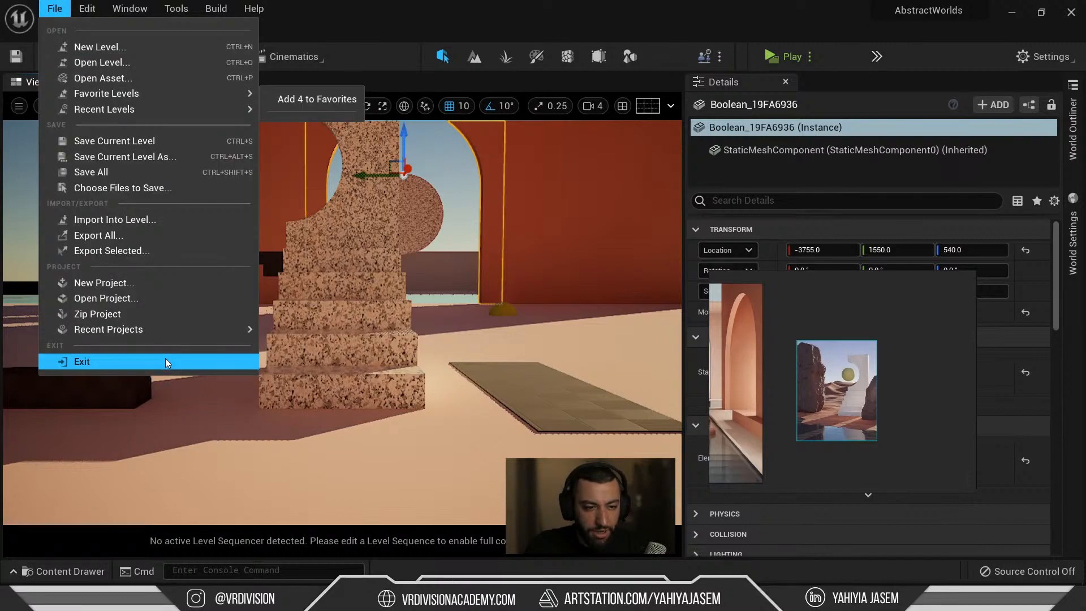
pyautogui.click(128, 315)
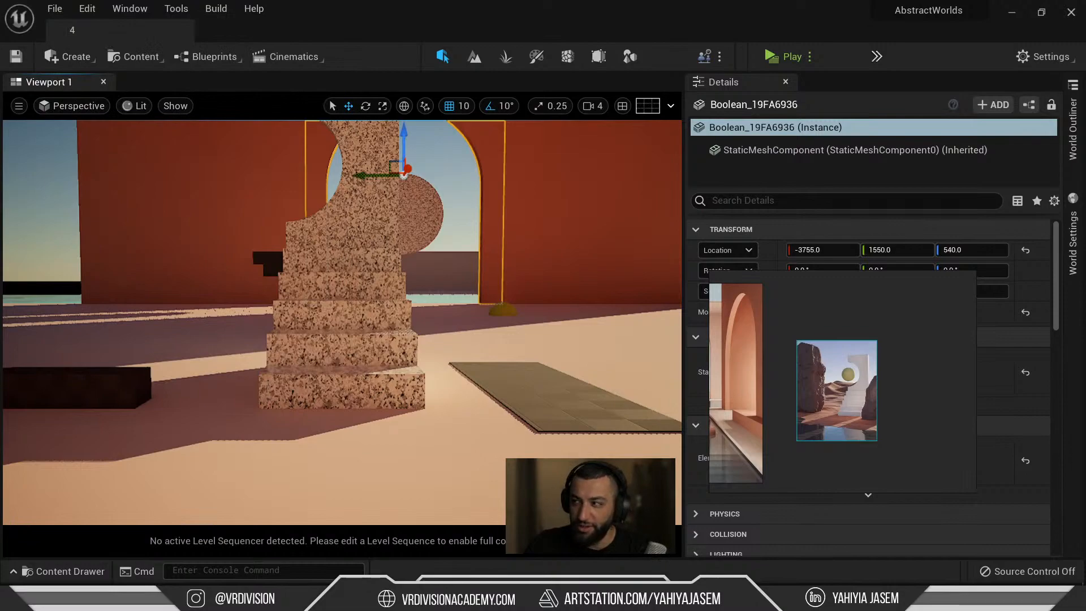
pyautogui.click(55, 8)
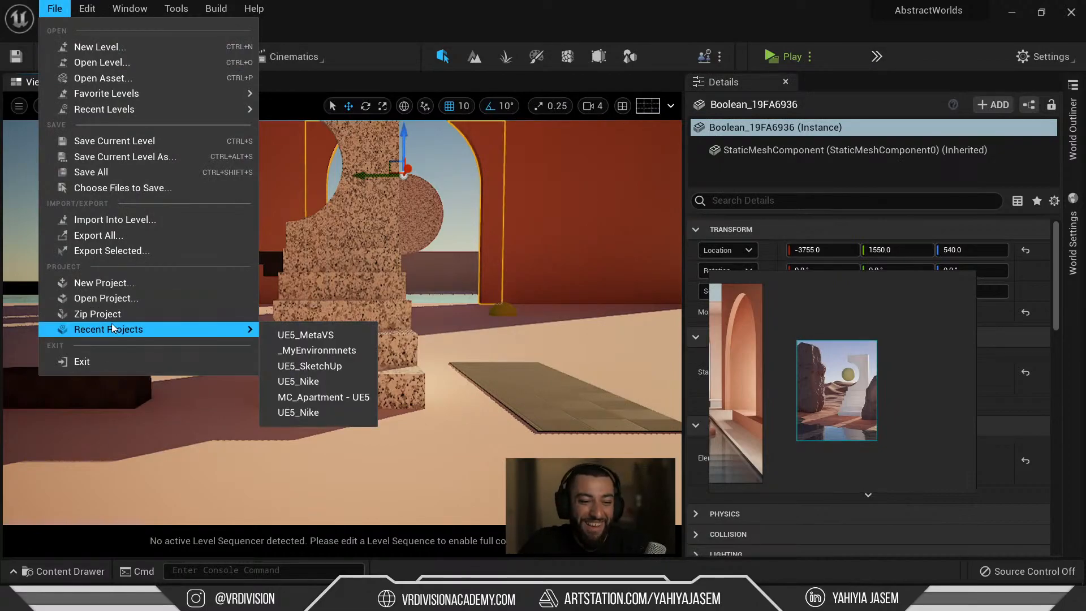
pyautogui.click(111, 316)
pyautogui.moveTo(420, 263); pyautogui.dragTo(396, 258, button='right')
pyautogui.hotkey('alt', 'Tab')
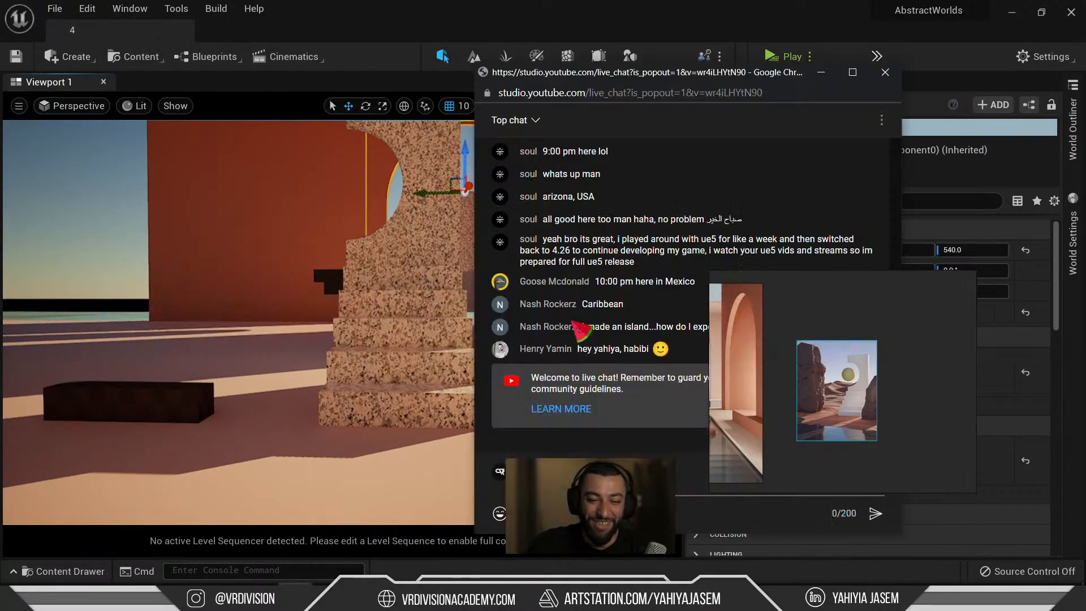
# Uncover the chat and highlight the question about exporting a project to a flashdrive.
pyautogui.moveTo(754, 333); pyautogui.dragTo(895, 328, button='right')
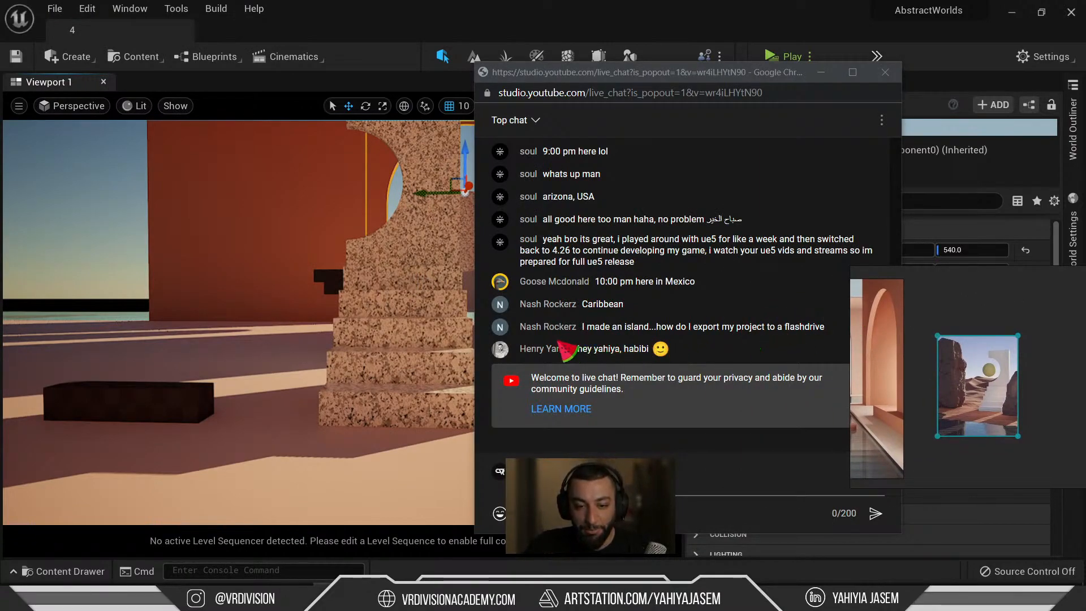
pyautogui.moveTo(606, 324); pyautogui.dragTo(713, 334)
pyautogui.click(710, 335)
pyautogui.moveTo(632, 331); pyautogui.dragTo(773, 326)
pyautogui.click(784, 326)
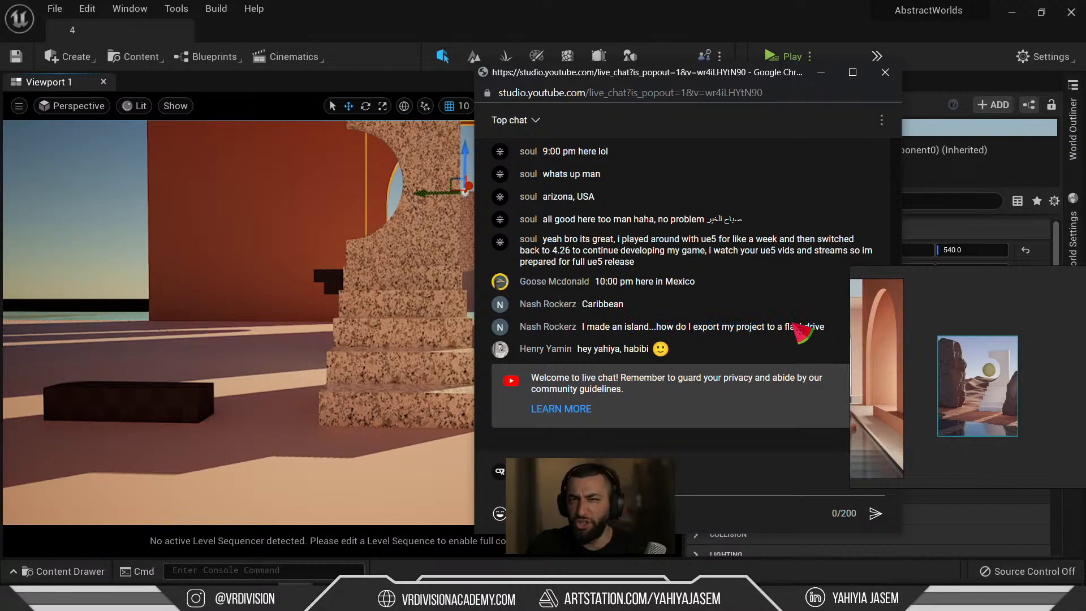
pyautogui.moveTo(810, 331); pyautogui.dragTo(730, 331)
pyautogui.click(730, 330)
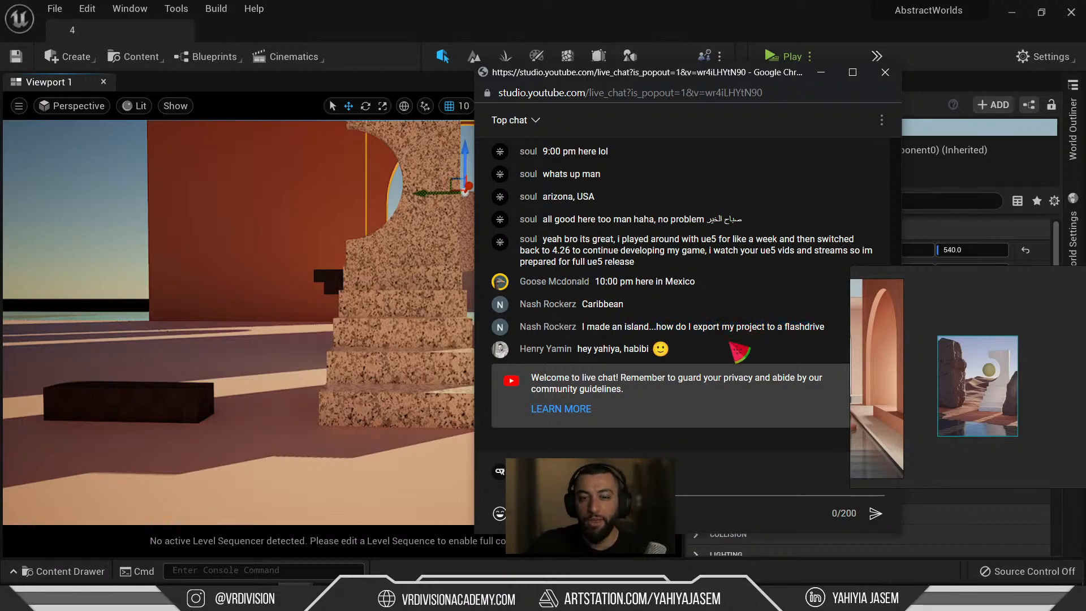
pyautogui.moveTo(667, 328); pyautogui.dragTo(769, 327)
pyautogui.click(733, 327)
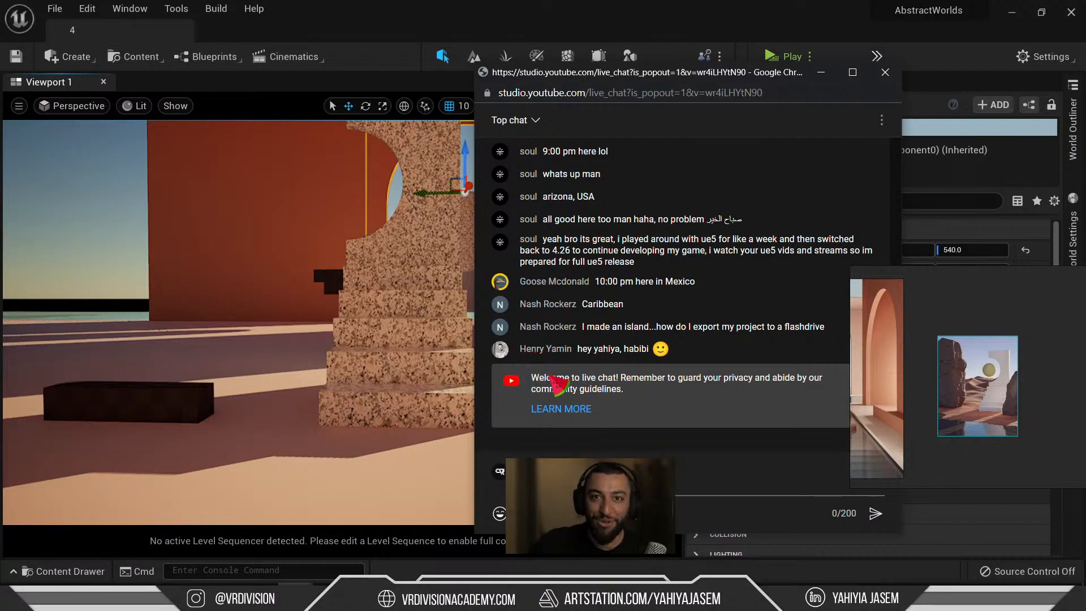
# Move the live chat off screen, deselect the arch slab and bring up the Content Drawer.
pyautogui.moveTo(603, 77); pyautogui.dragTo(1085, 77)
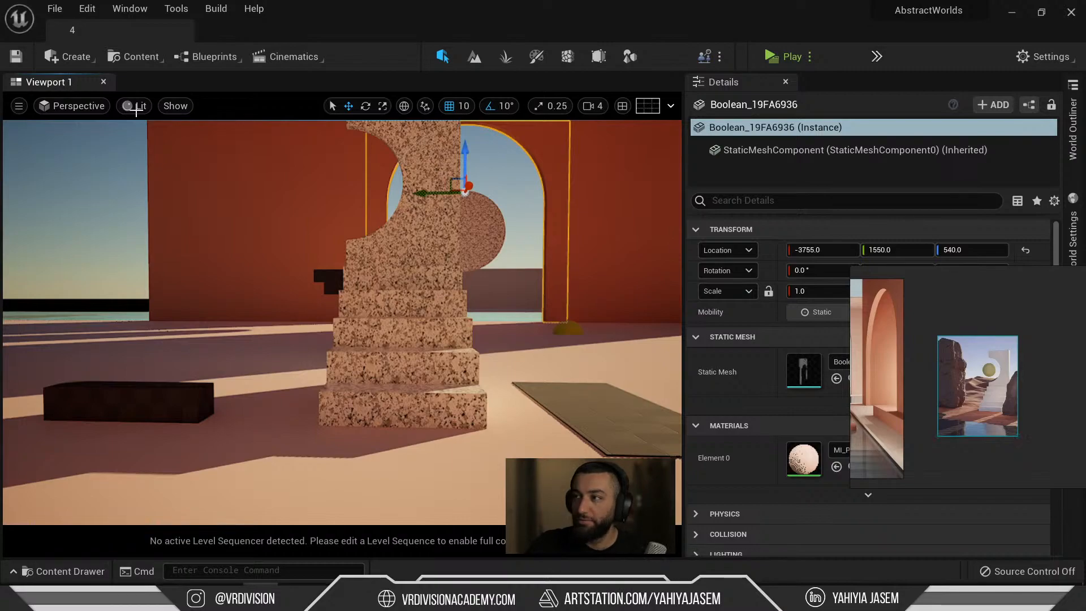
pyautogui.moveTo(394, 253)
pyautogui.mouseDown(button='right')
pyautogui.moveTo(362, 192)
pyautogui.moveTo(399, 273)
pyautogui.mouseUp(button='right')
pyautogui.press('Escape')
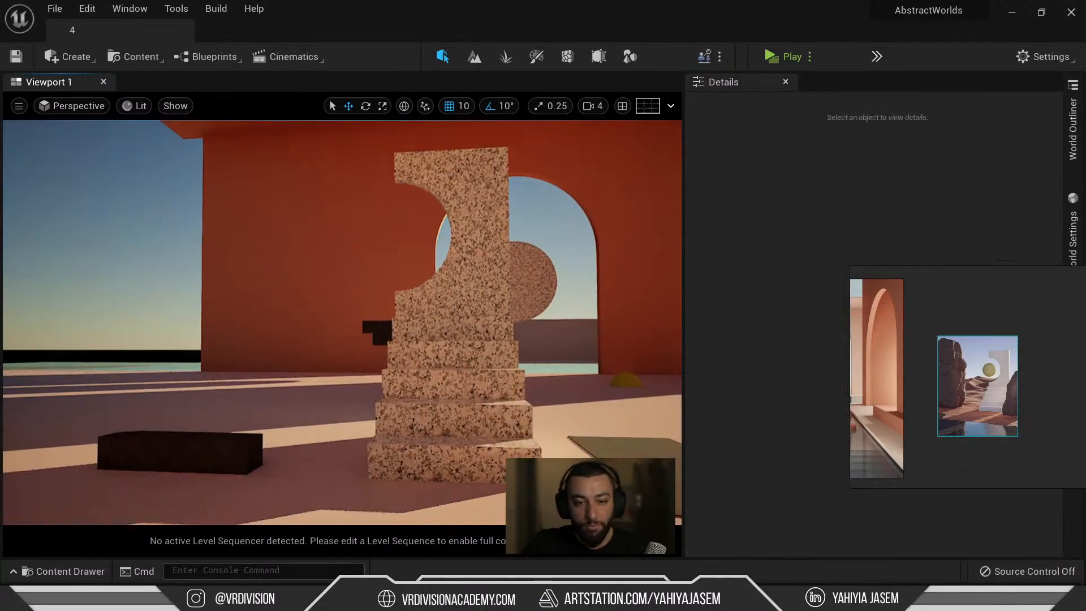
pyautogui.moveTo(932, 412); pyautogui.dragTo(896, 409, button='middle')
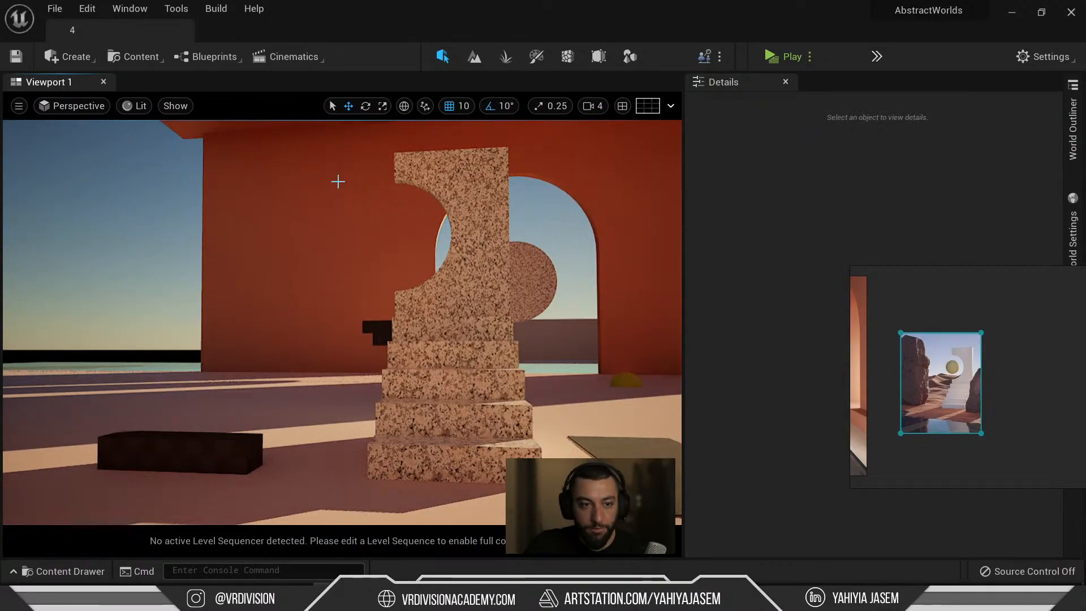
pyautogui.hotkey('ctrl', 'space')
pyautogui.moveTo(479, 333); pyautogui.dragTo(464, 366, button='right')
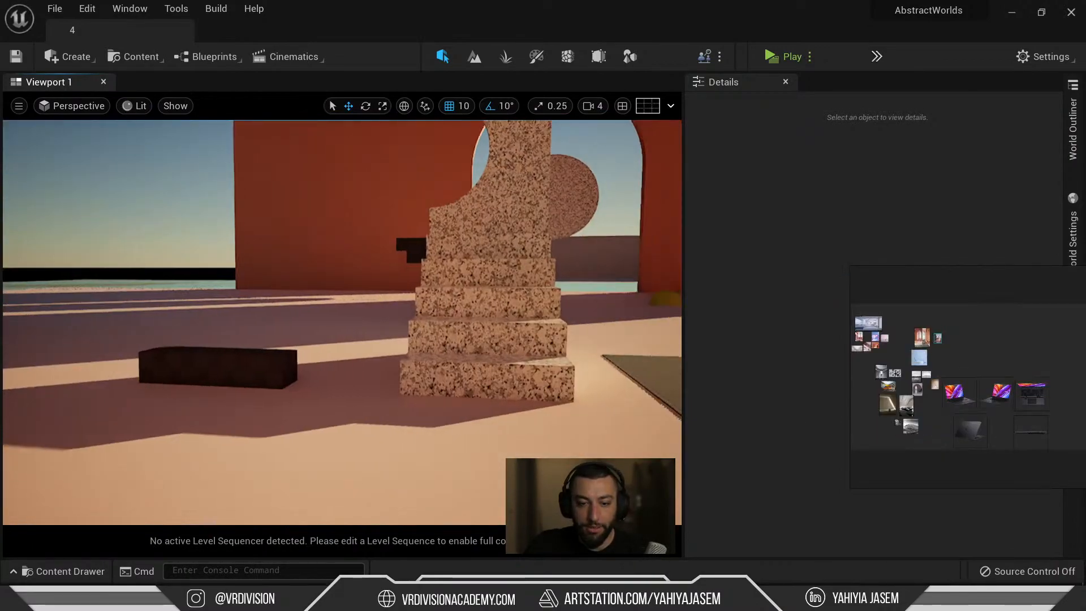
pyautogui.hotkey('ctrl', 'space')
# Launch Quixel Bridge via Add Quixel Content, then slide its window off to the right.
pyautogui.click(481, 487)
pyautogui.rightClick(481, 487)
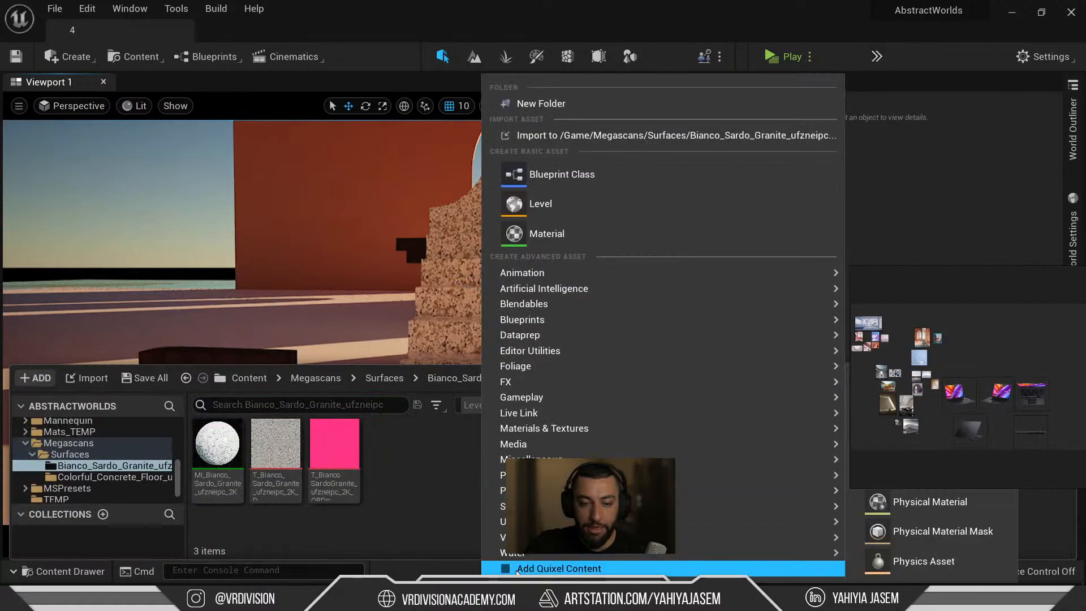
pyautogui.click(518, 571)
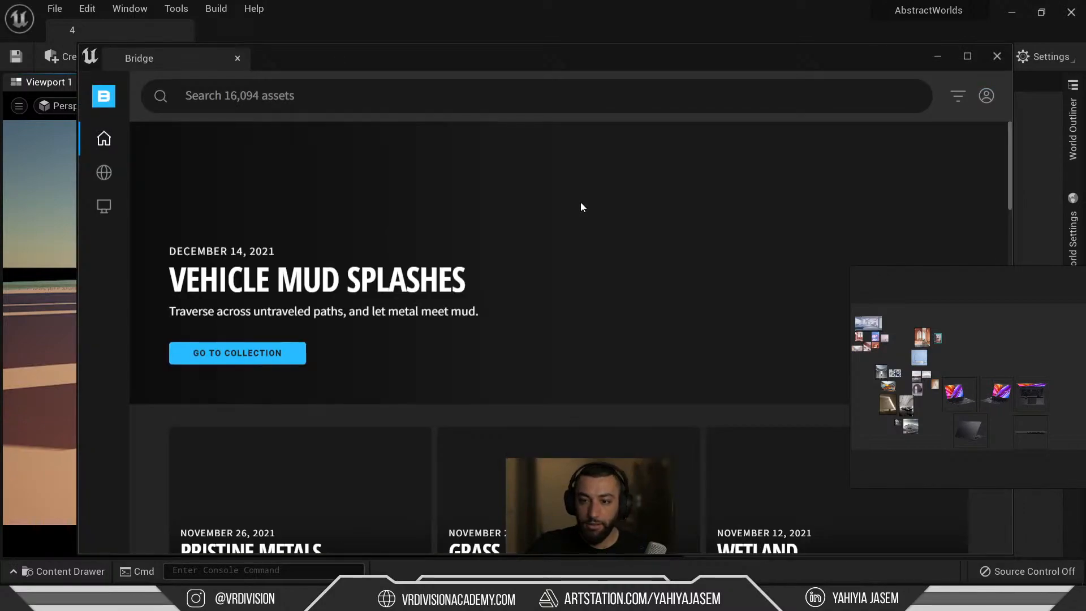
pyautogui.click(987, 96)
pyautogui.moveTo(825, 57); pyautogui.dragTo(1085, 63)
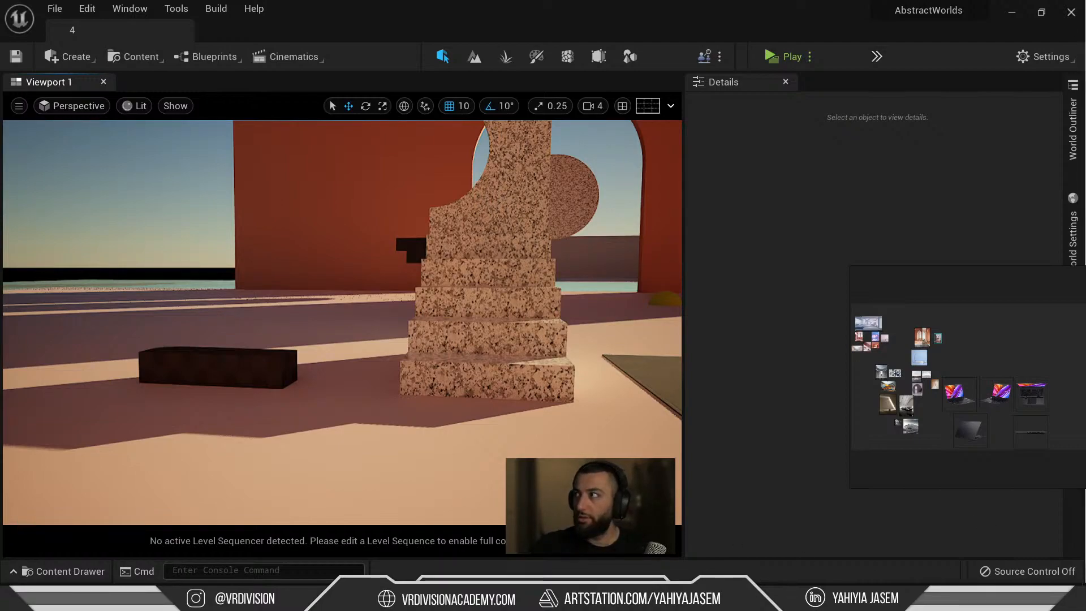
# Move Spotify aside and set sound output to Headphones (7- Arctis 7 Game) at volume 100.
pyautogui.moveTo(1085, 6); pyautogui.dragTo(362, 258)
pyautogui.moveTo(1085, 260); pyautogui.dragTo(1085, 79)
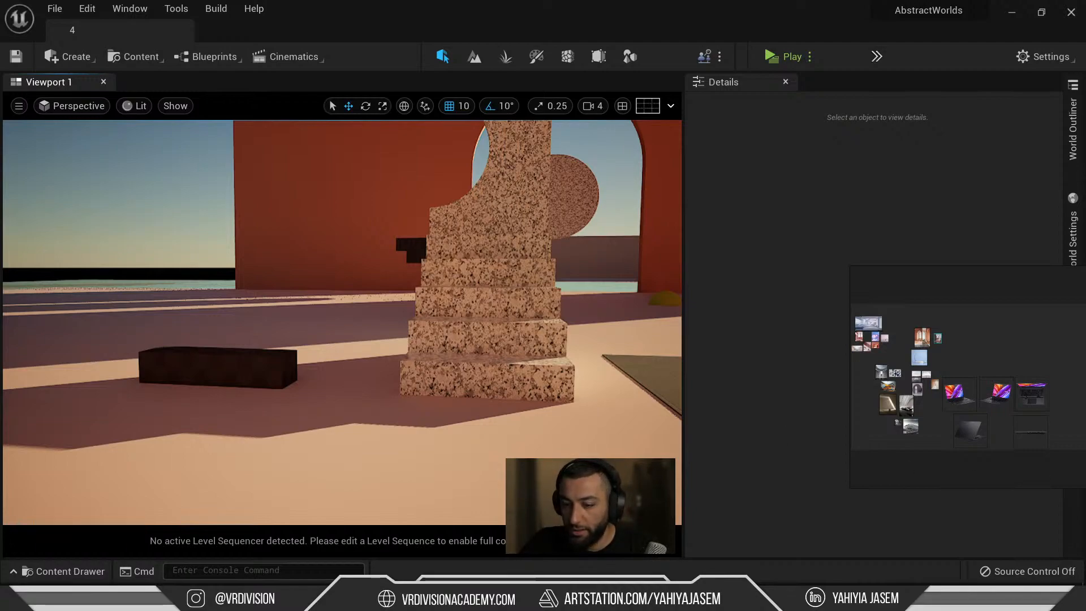
pyautogui.click(928, 525)
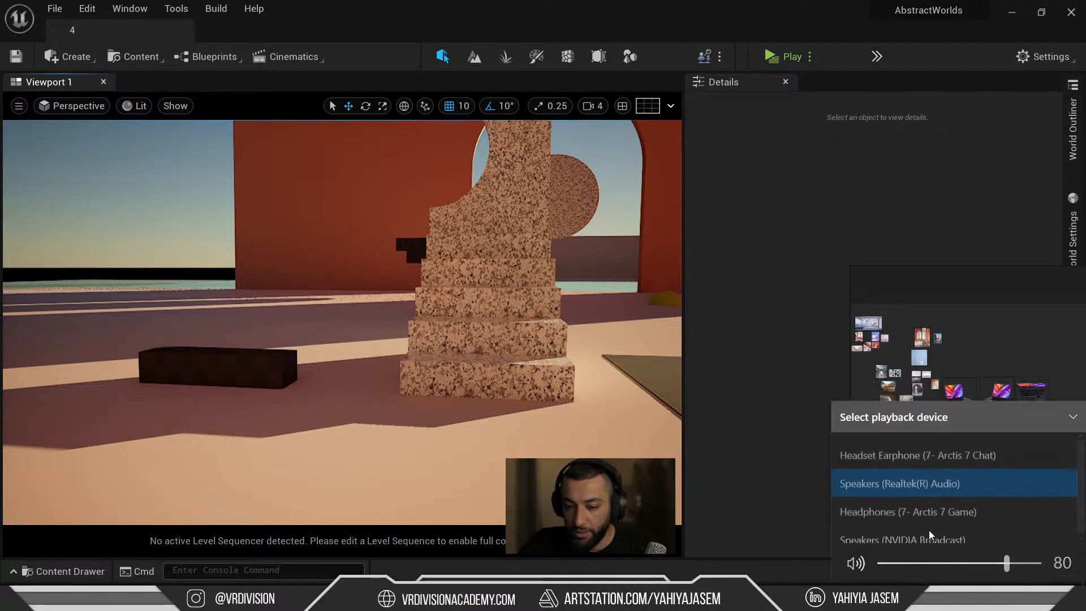
pyautogui.click(942, 499)
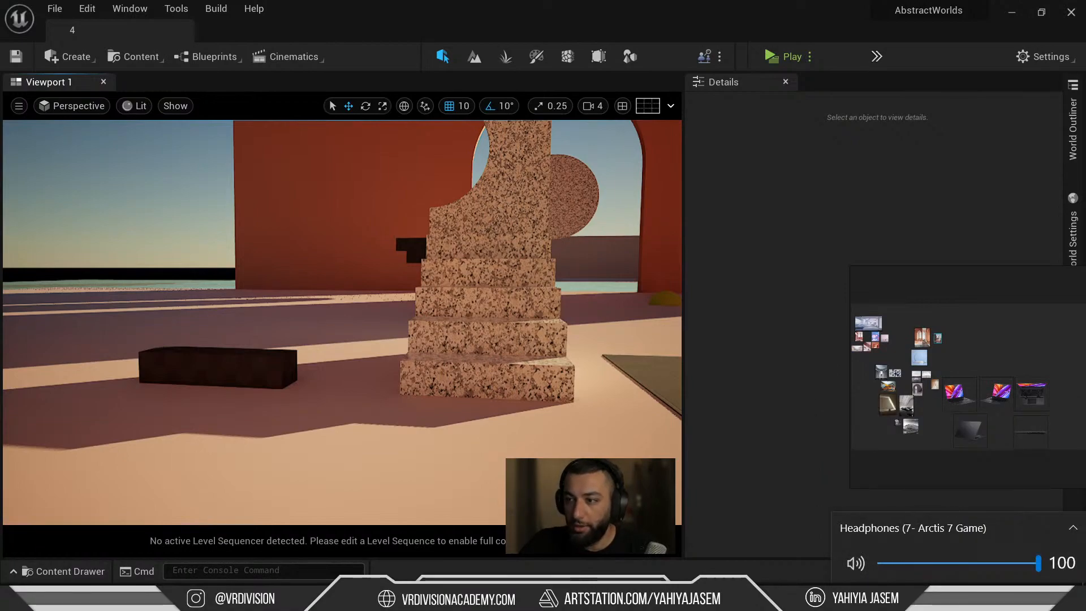
pyautogui.press('Escape')
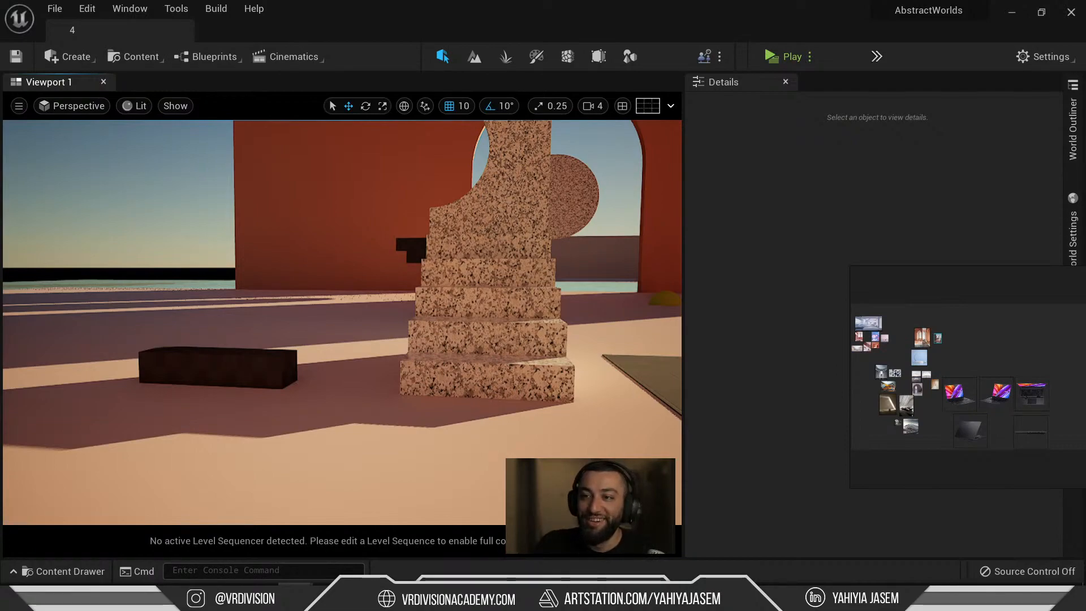
# Shift the reference board left, look around the granite stepped blocks, and bring Quixel Bridge over the editor.
pyautogui.moveTo(943, 396); pyautogui.dragTo(784, 384)
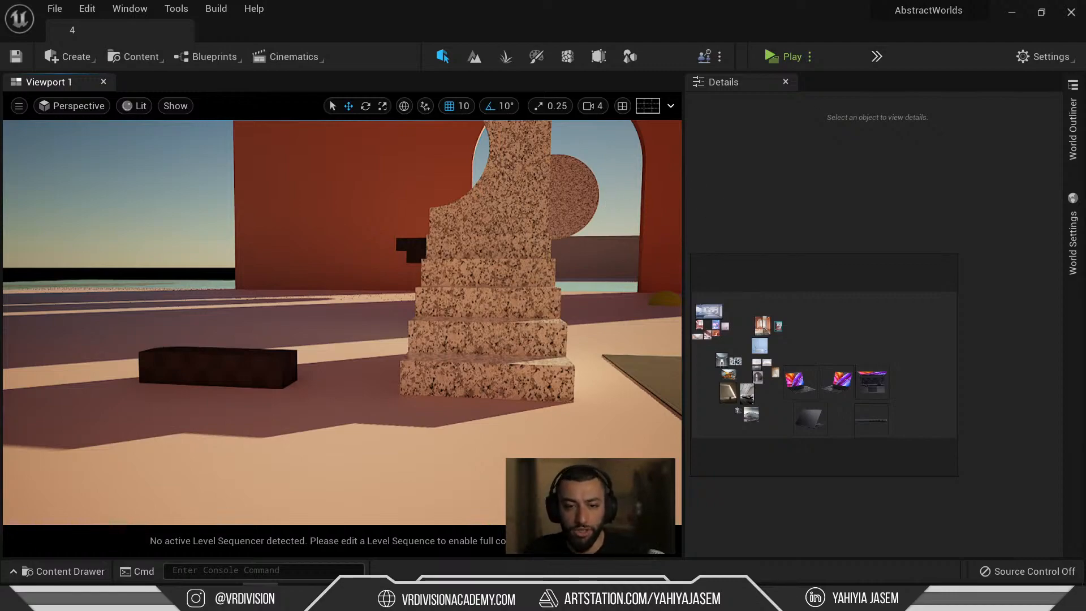
pyautogui.moveTo(612, 205); pyautogui.dragTo(620, 206, button='right')
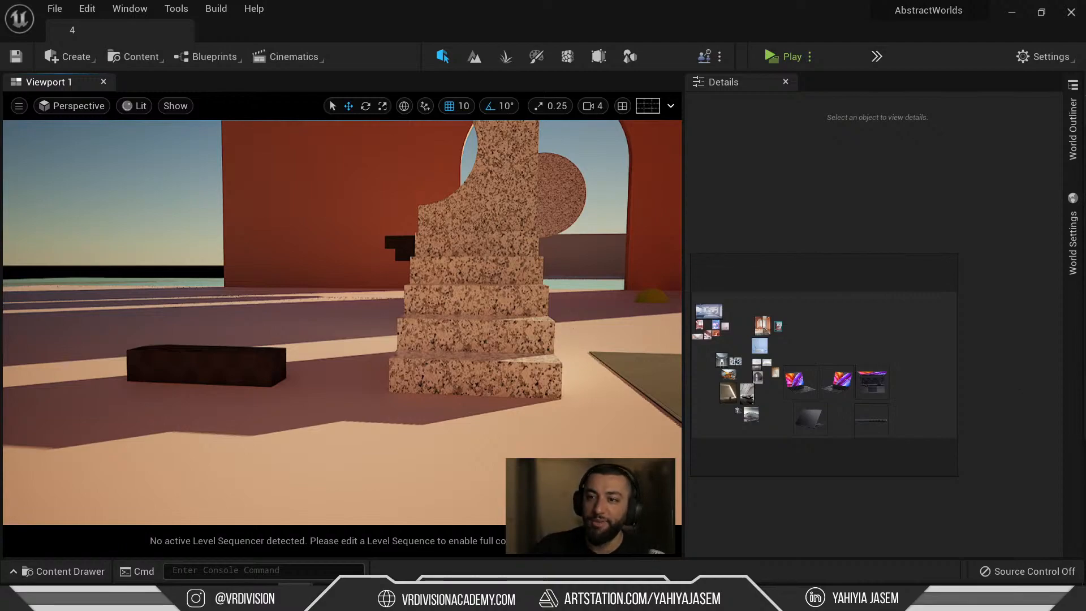
pyautogui.moveTo(381, 345); pyautogui.dragTo(454, 358, button='right')
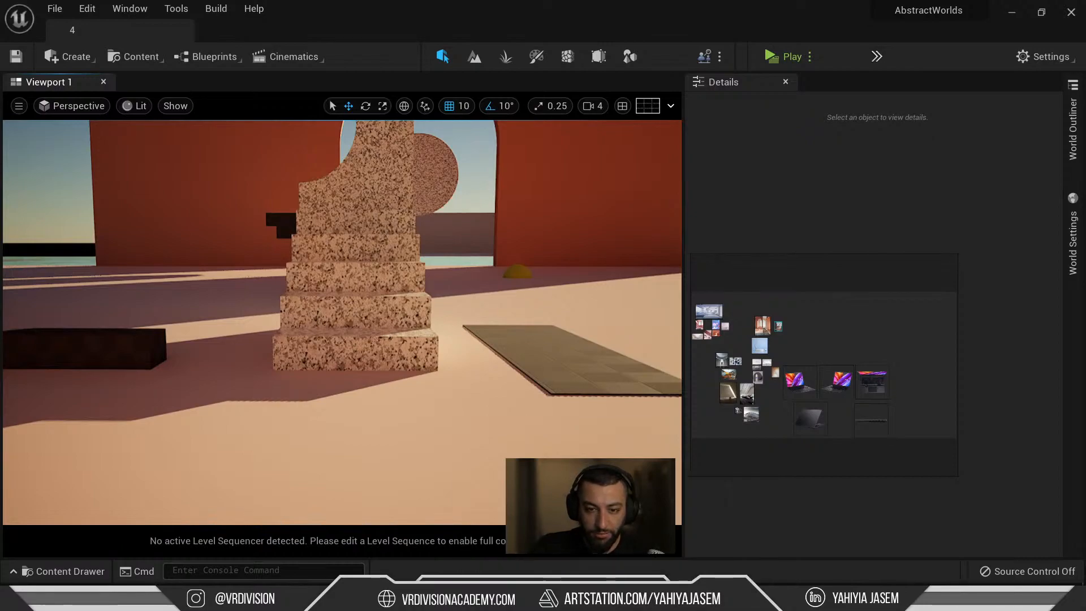
pyautogui.moveTo(1085, 198); pyautogui.dragTo(550, 57)
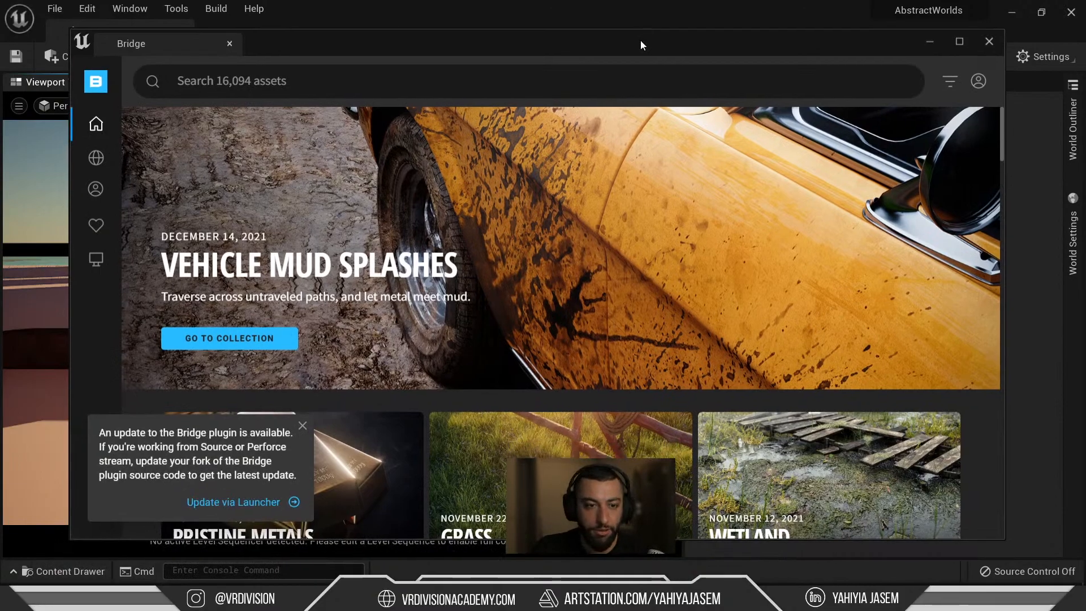
# Maximize the Bridge window and launch the Epic Games Launcher by searching 'epic'.
pyautogui.doubleClick(641, 39)
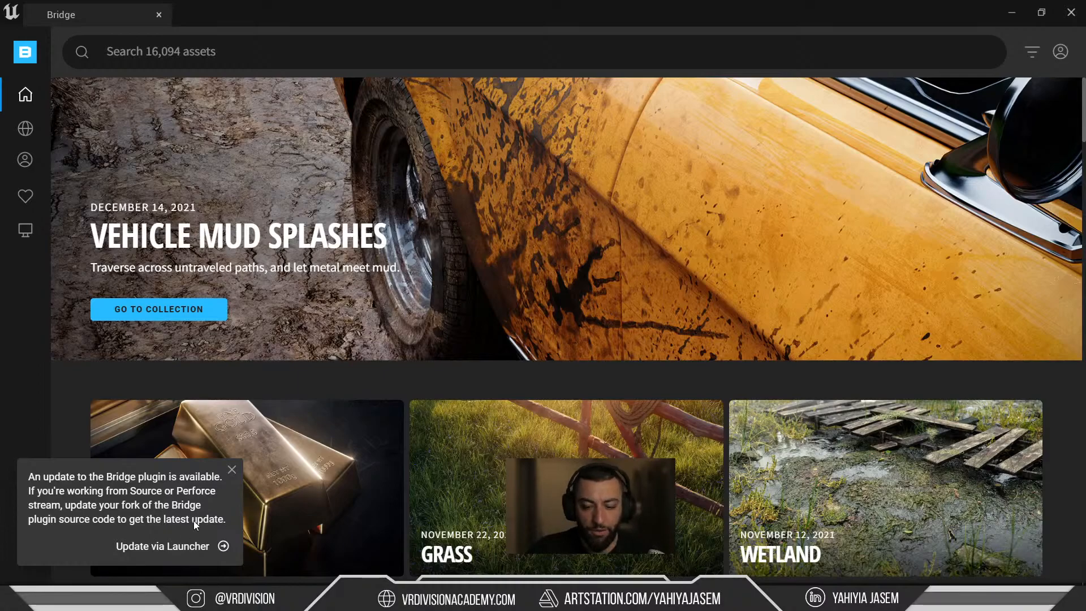
pyautogui.press('super')
pyautogui.write('epic')
pyautogui.press('Return')
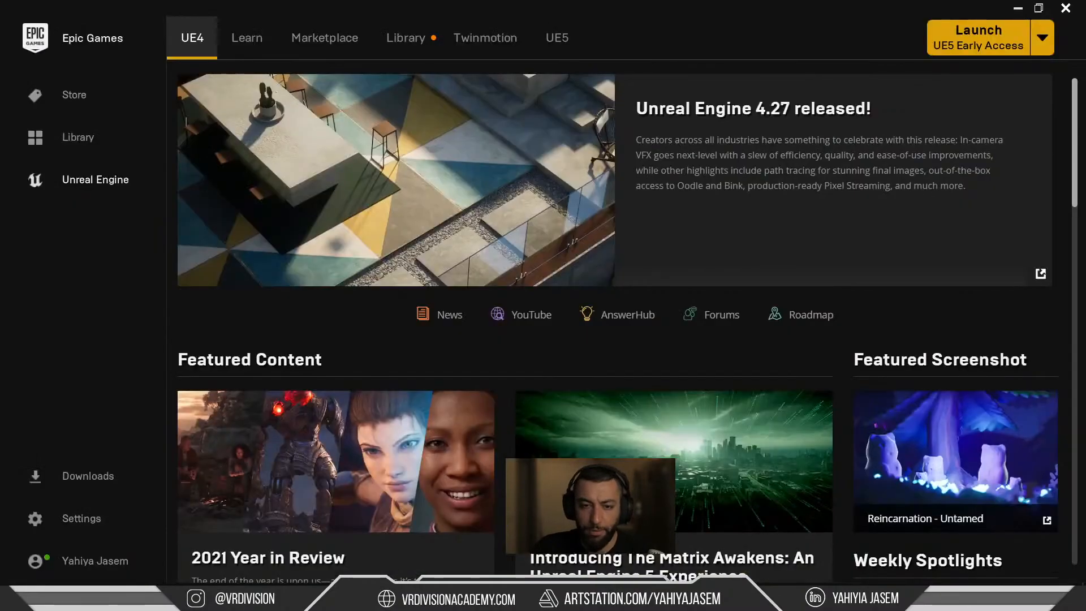
# Check the Installed Plugins list for engine 5.0.0 in the Library, then close the launcher.
pyautogui.click(390, 31)
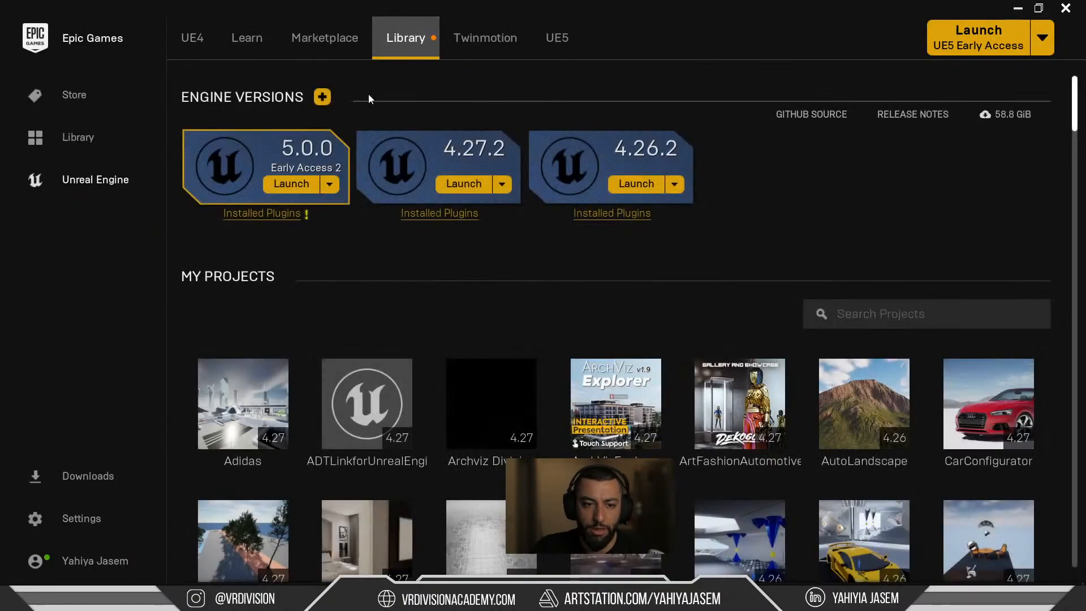
pyautogui.click(266, 218)
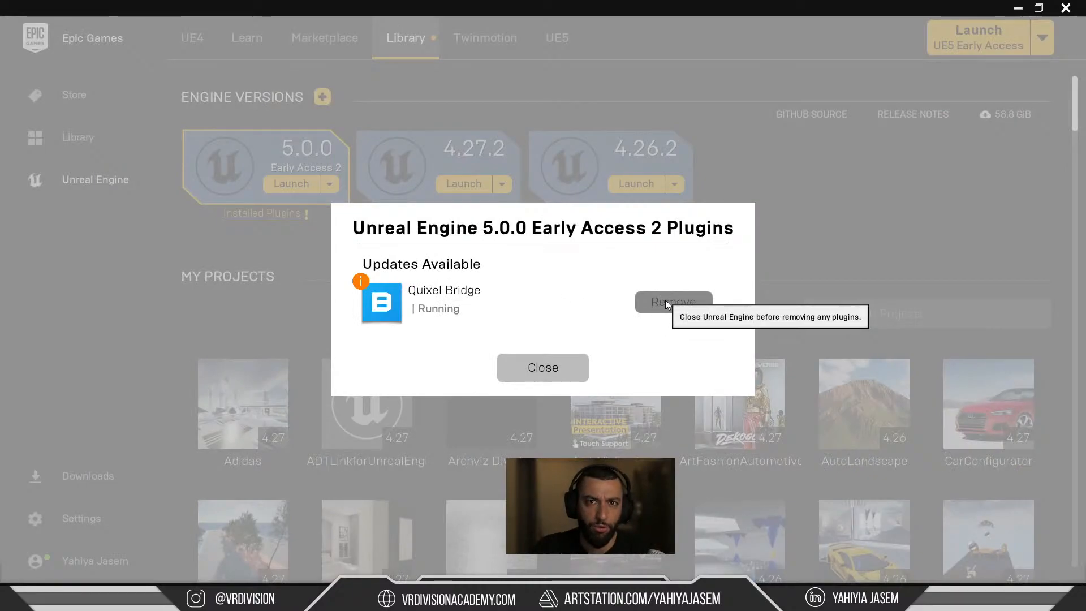
pyautogui.click(551, 374)
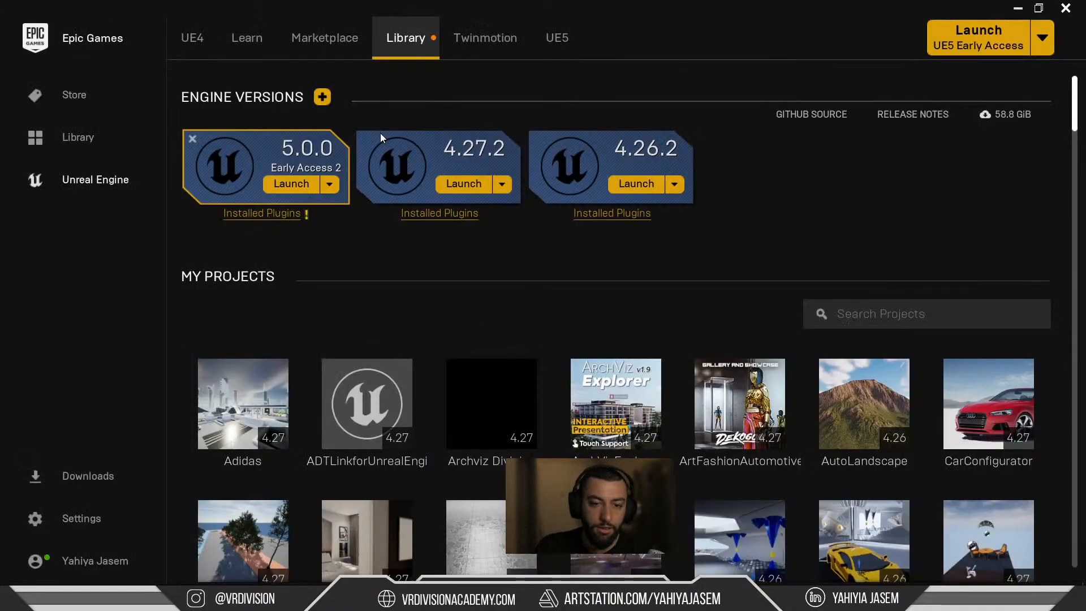
pyautogui.click(1062, 9)
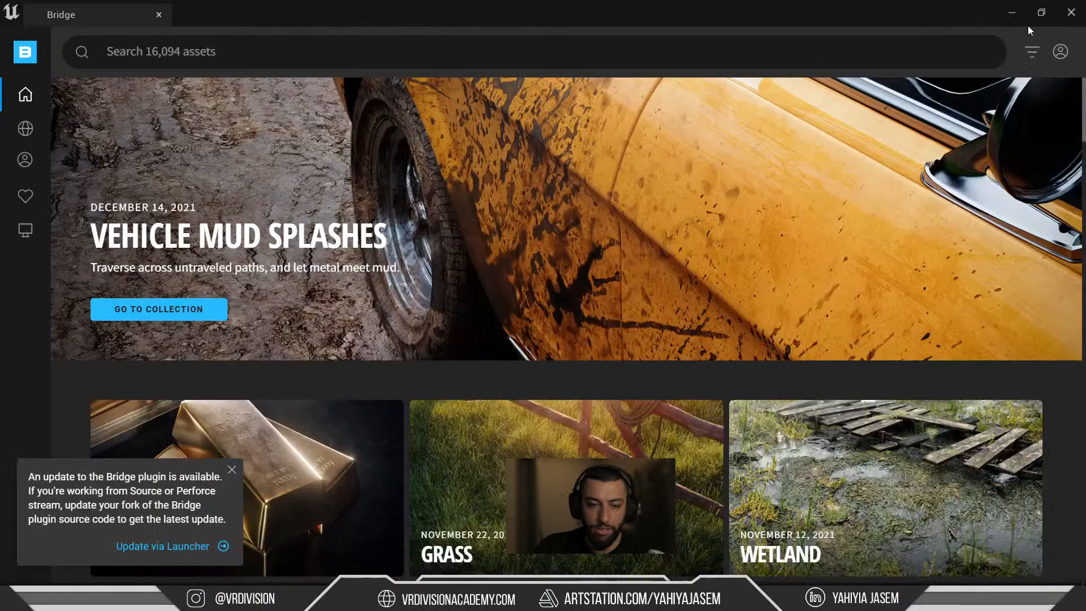
# Dismiss the Bridge plugin update notice and scroll down the home page.
pyautogui.click(232, 471)
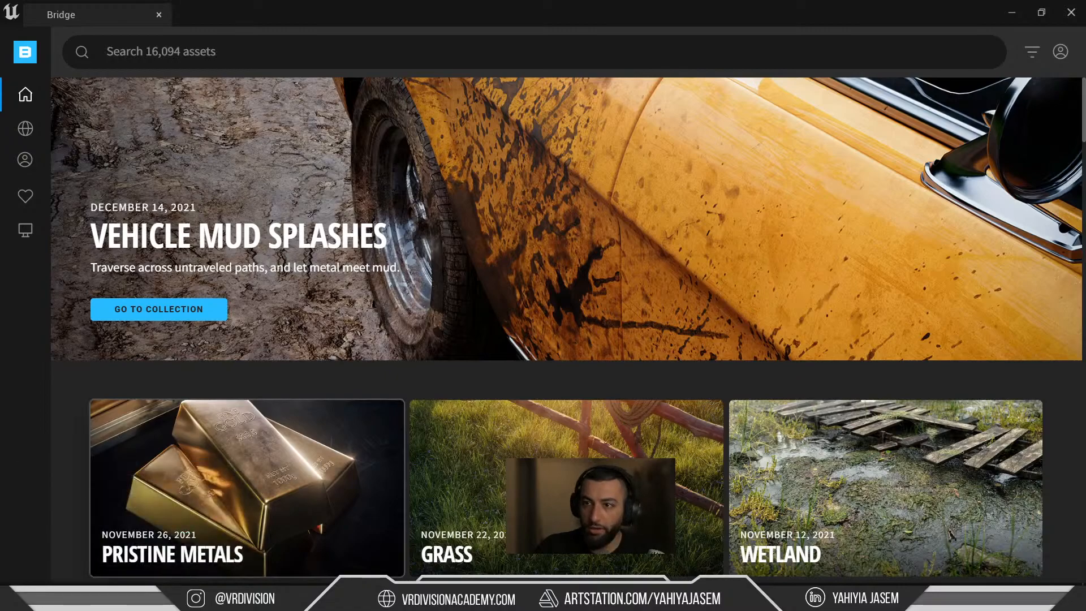
pyautogui.scroll(-3, 537, 480)
pyautogui.scroll(-2, 566, 430)
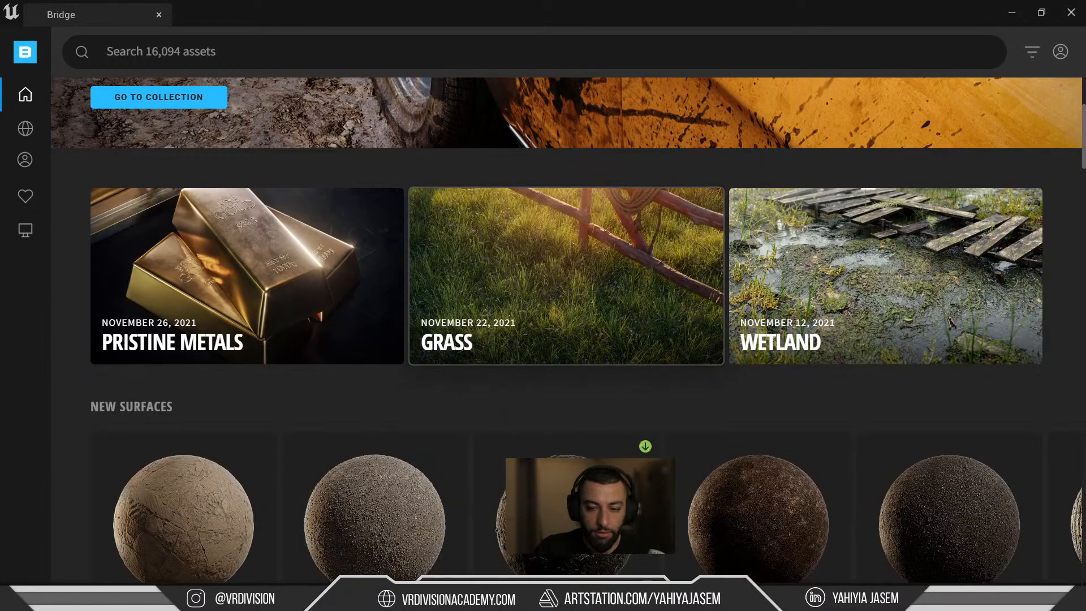
pyautogui.scroll(-2, 566, 430)
pyautogui.scroll(-5, 566, 481)
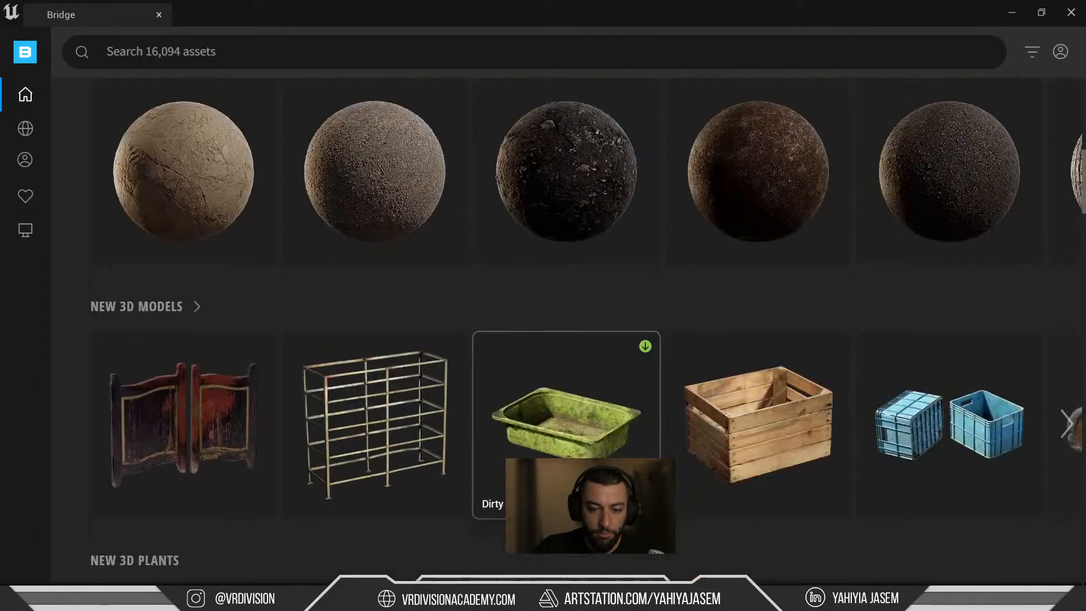
# Search the asset library with the tags rock, 3d asset, big and iceland.
pyautogui.click(108, 51)
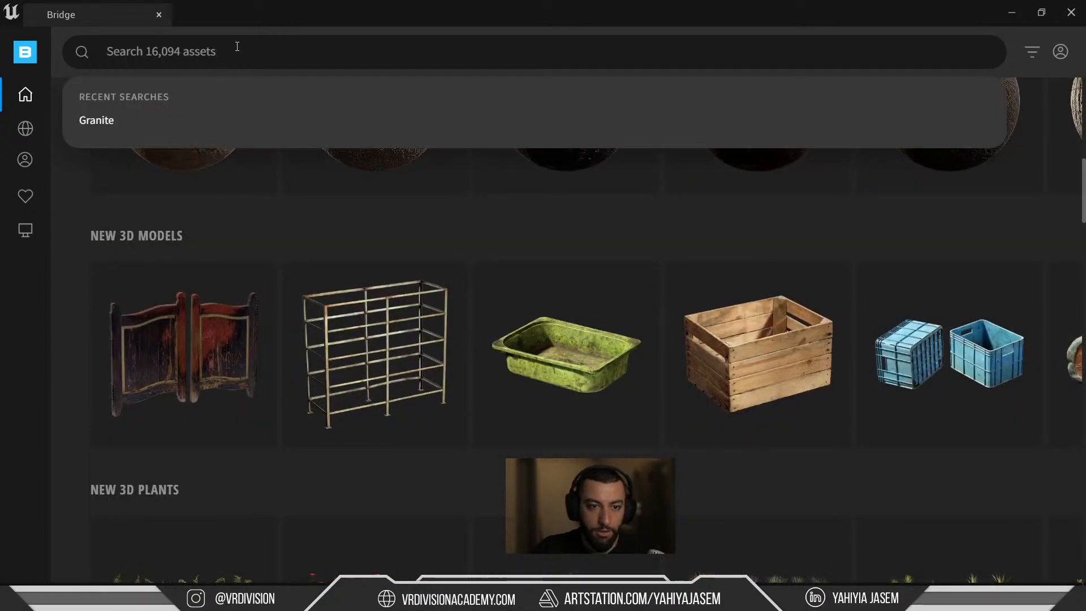
pyautogui.write('rock')
pyautogui.press('Return')
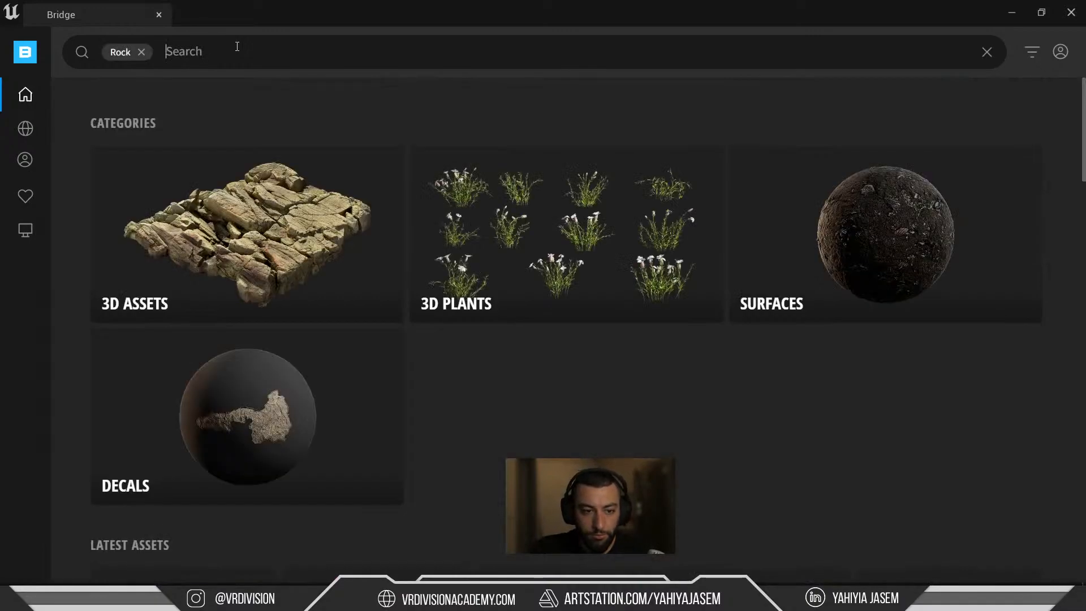
pyautogui.write('3d asset')
pyautogui.press('Return')
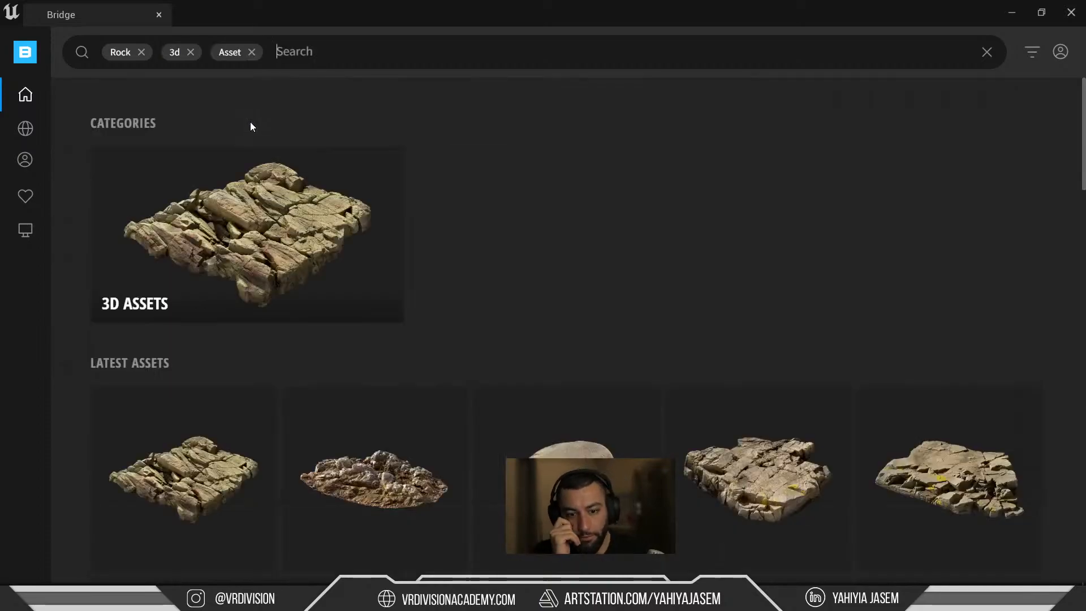
pyautogui.write('big')
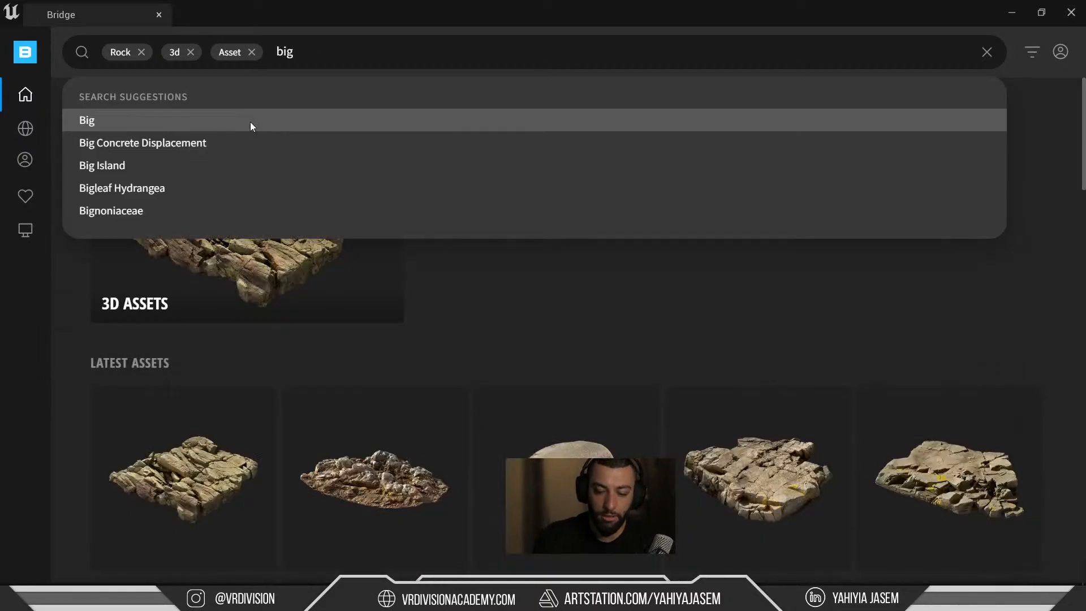
pyautogui.press('Return')
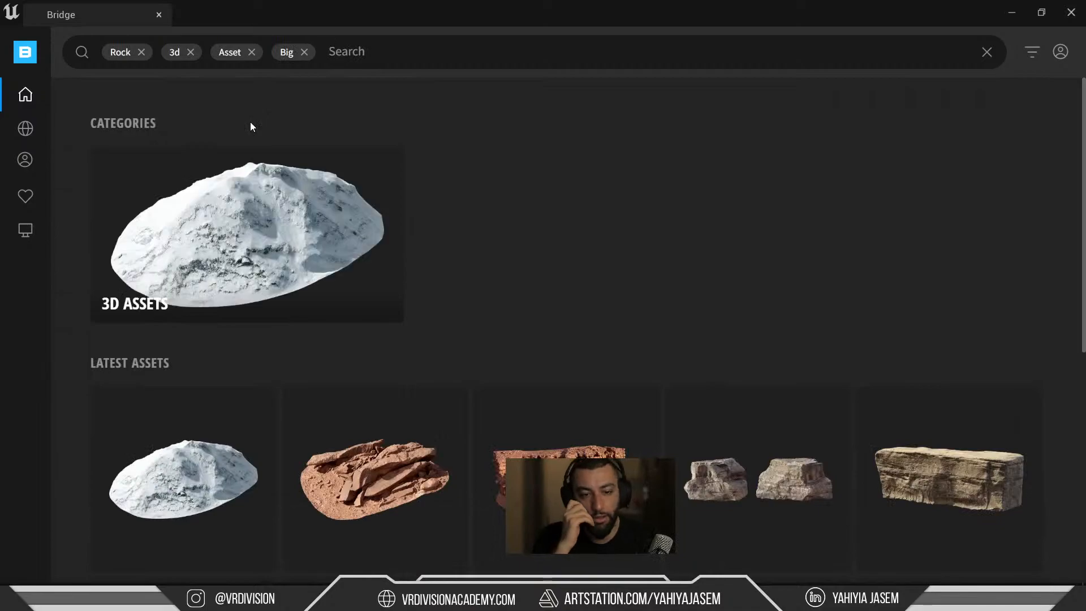
pyautogui.write('iceland')
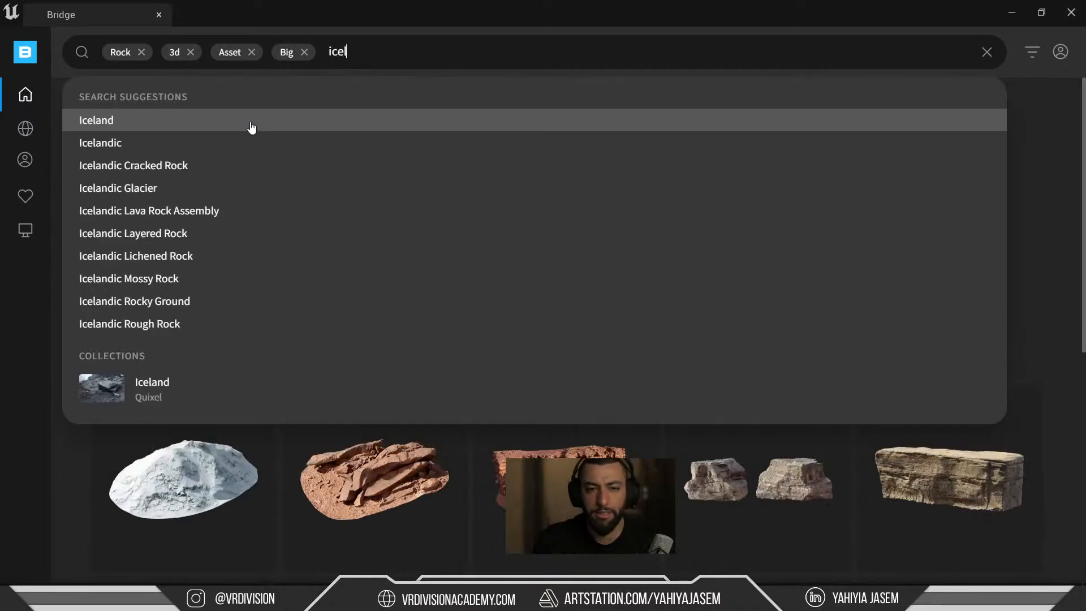
pyautogui.press('Return')
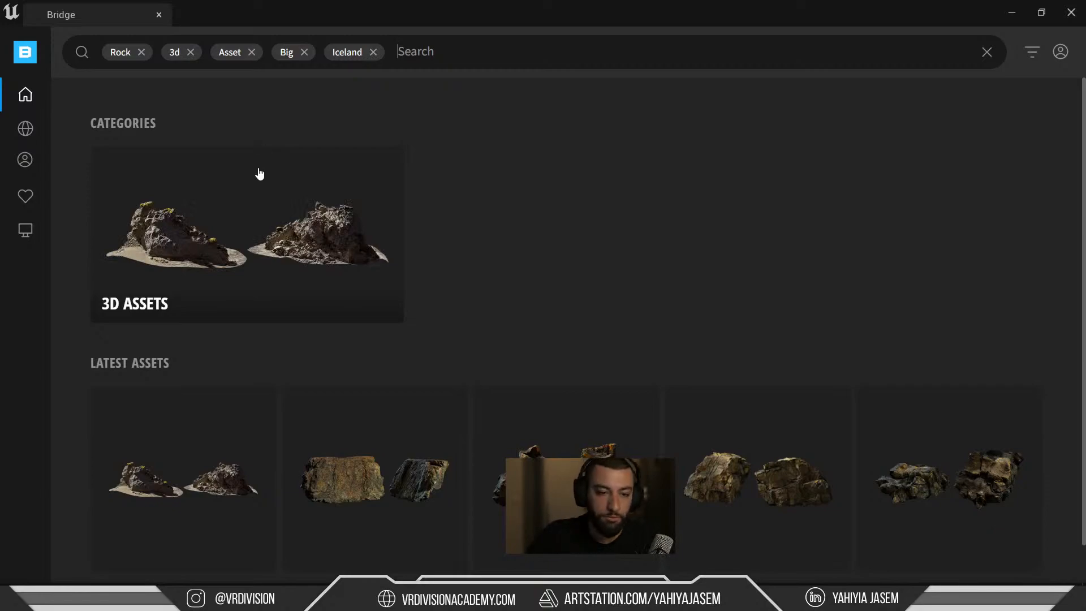
# Narrow the search results to the 3D Assets category, then Nature.
pyautogui.scroll(-1, 445, 226)
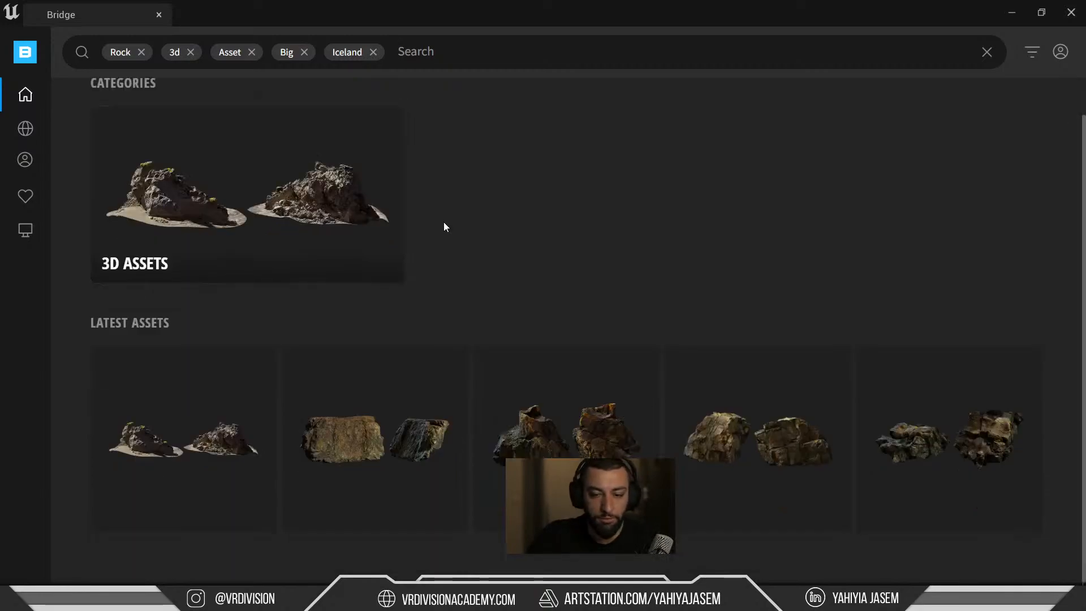
pyautogui.click(315, 221)
pyautogui.scroll(-1, 566, 266)
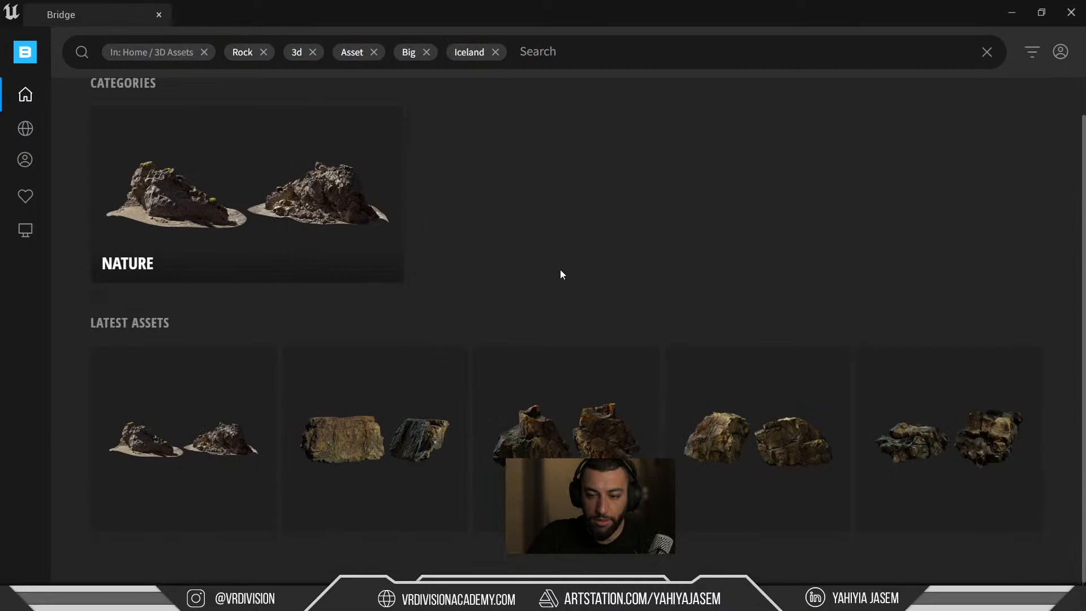
pyautogui.click(317, 181)
pyautogui.scroll(-1, 317, 204)
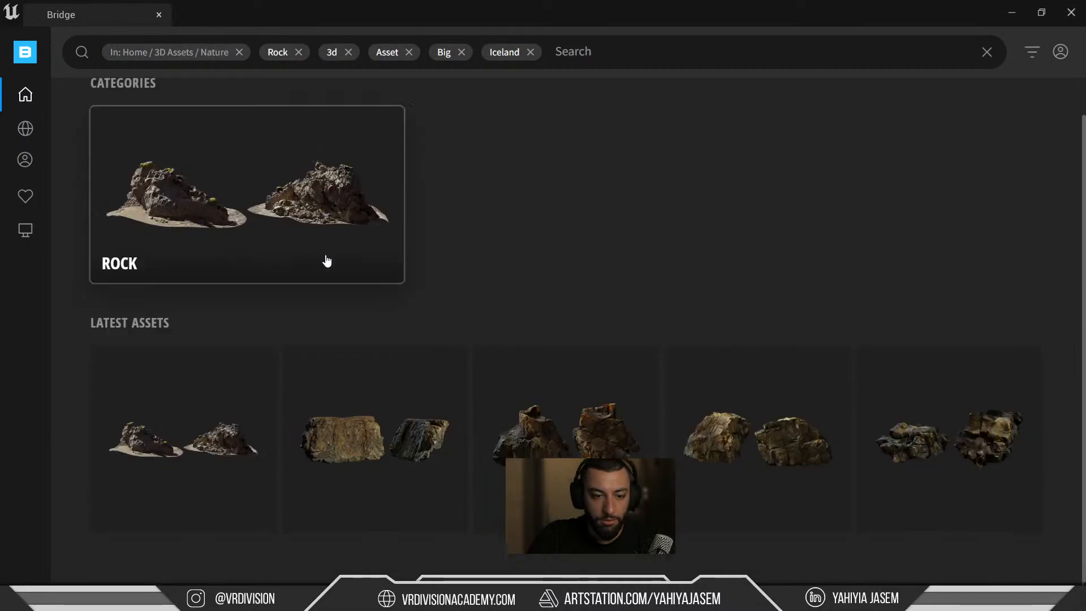
# Browse the Icelandic Lava Rock Assembly details and open its related ICELAND collection.
pyautogui.click(213, 436)
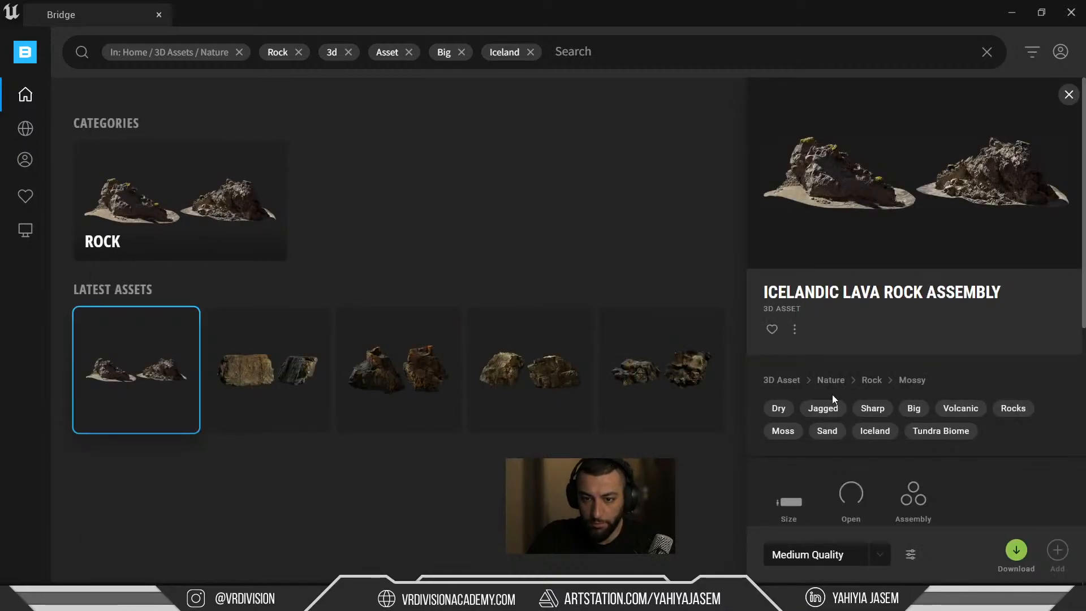
pyautogui.scroll(-3, 934, 181)
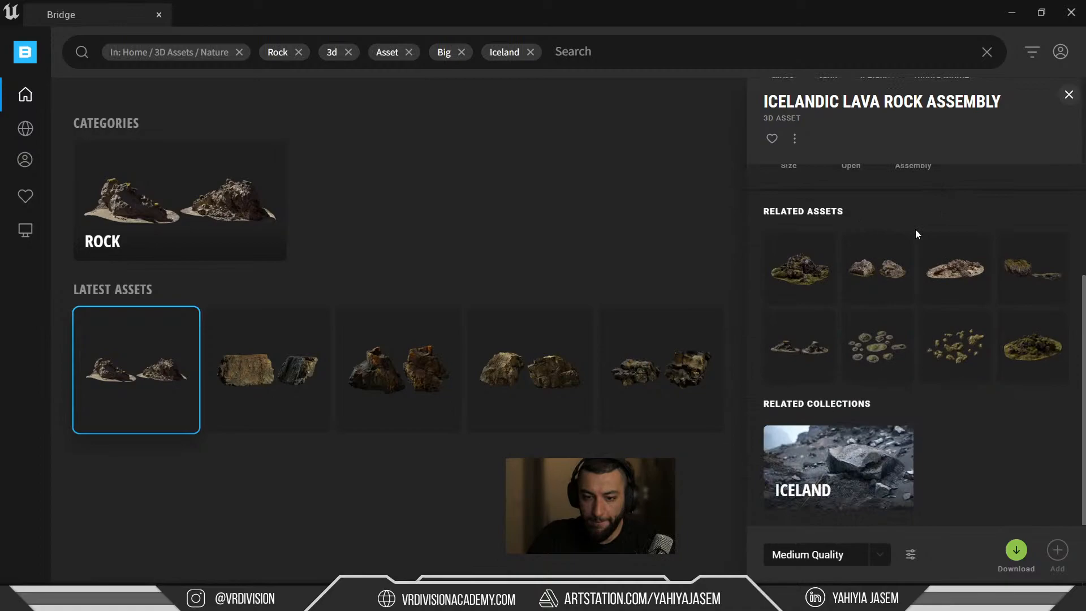
pyautogui.scroll(3, 917, 234)
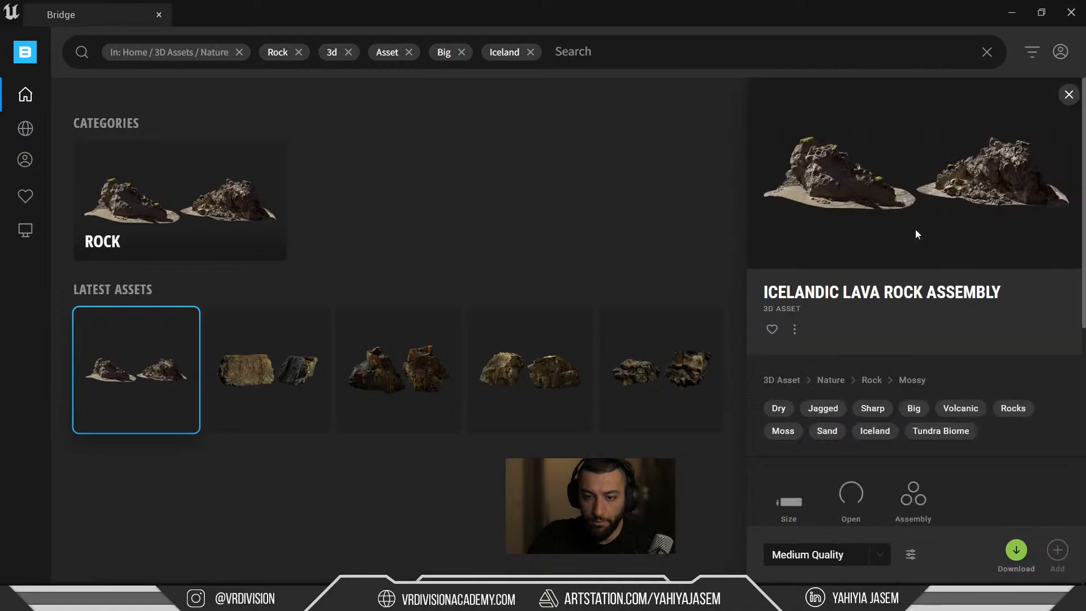
pyautogui.scroll(-3, 916, 233)
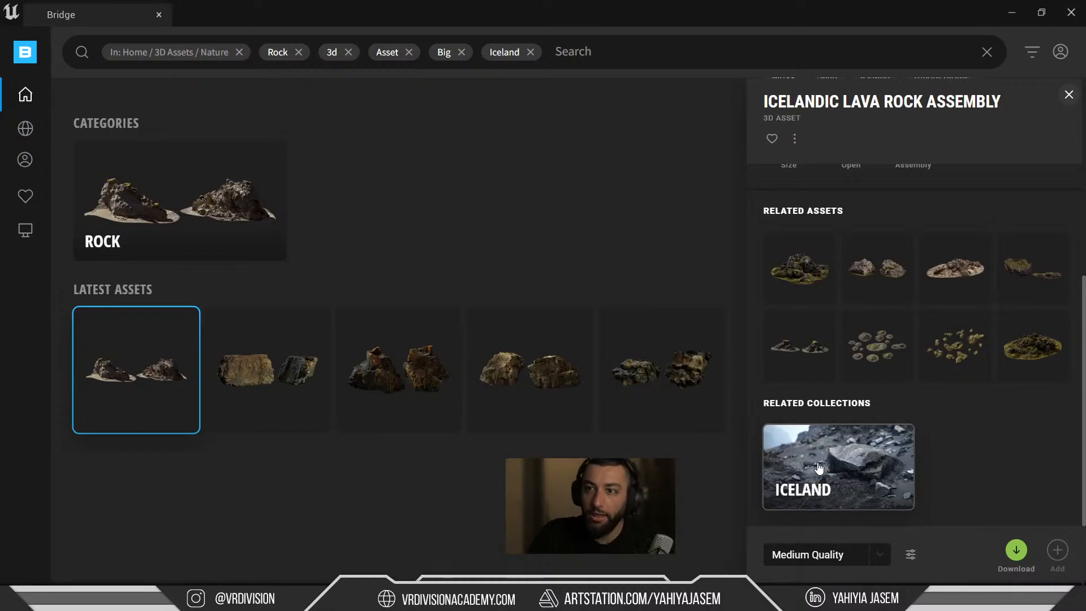
pyautogui.click(819, 467)
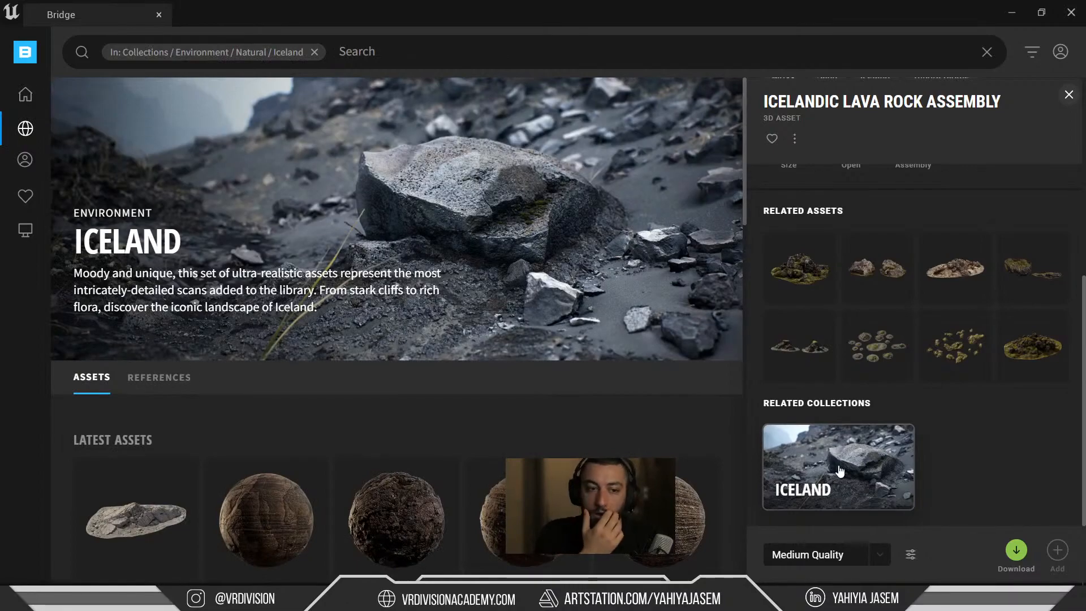
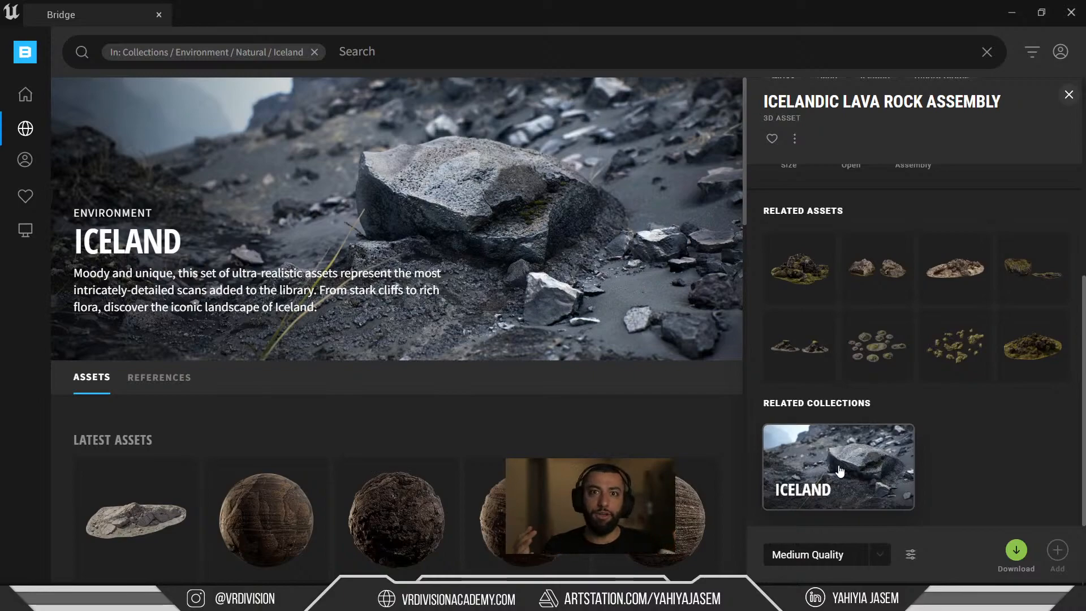
# Bring the Chrome window with the beige stairway-and-water Pinterest pin to the front.
pyautogui.moveTo(279, 599)
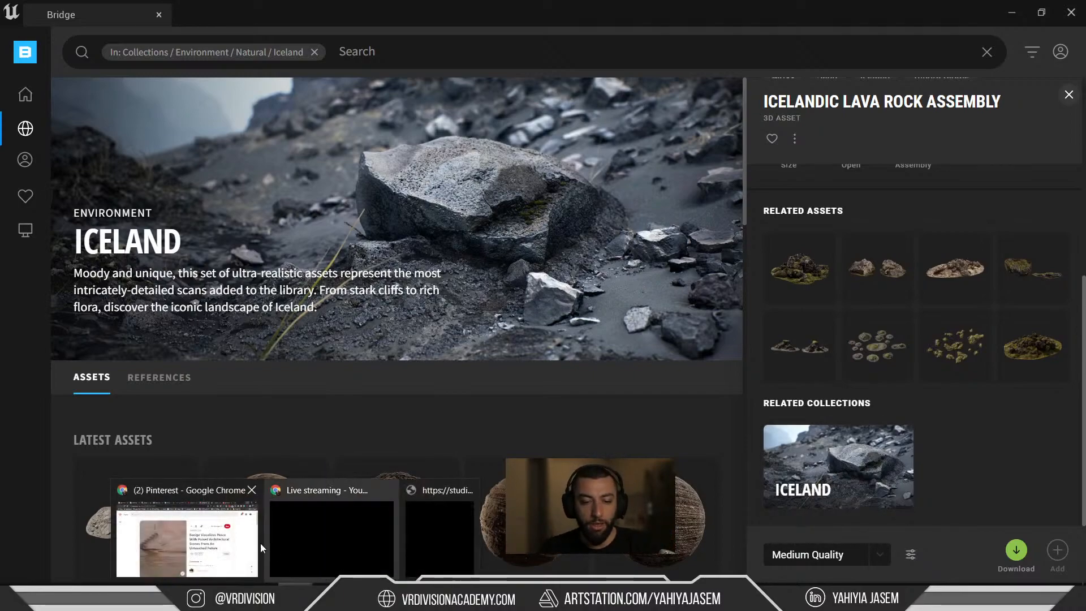
pyautogui.click(197, 521)
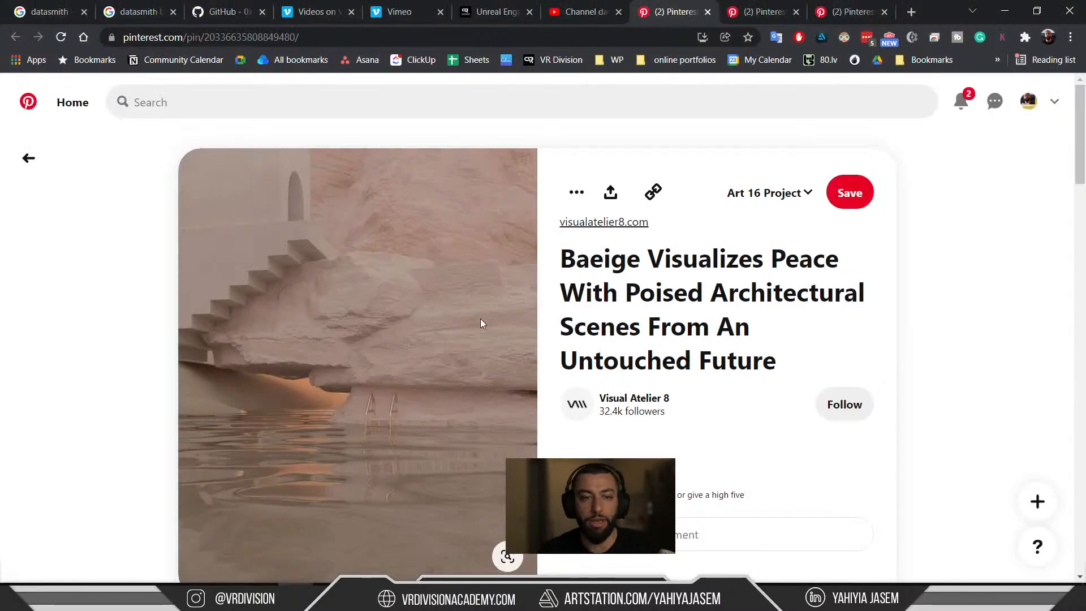
# Open ArtStation in a new tab and go to your own portfolio profile.
pyautogui.hotkey('ctrl', 't')
pyautogui.write('artstation.com')
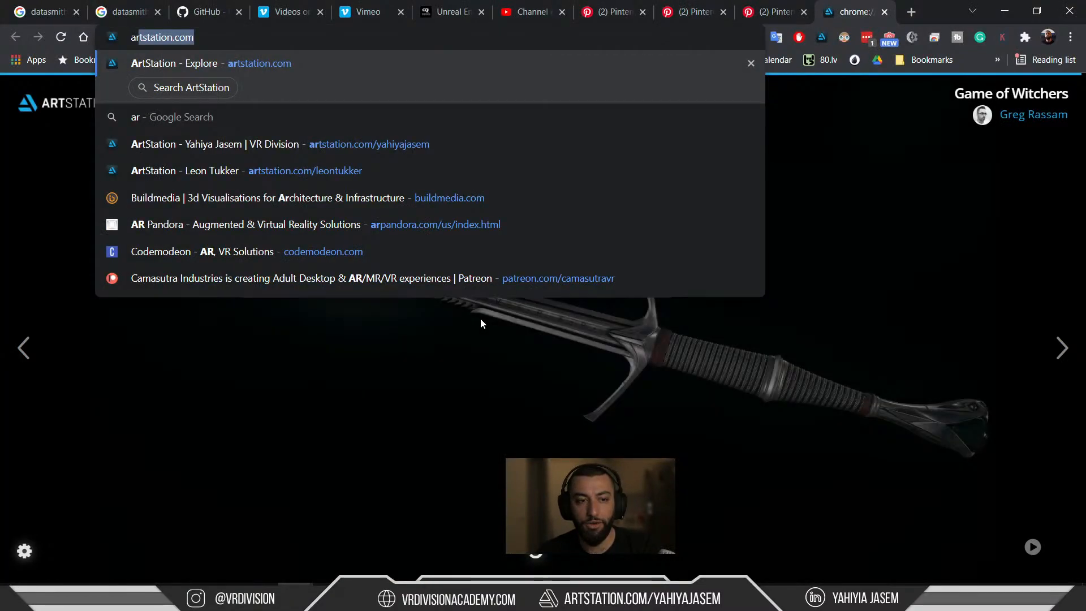
pyautogui.press('Return')
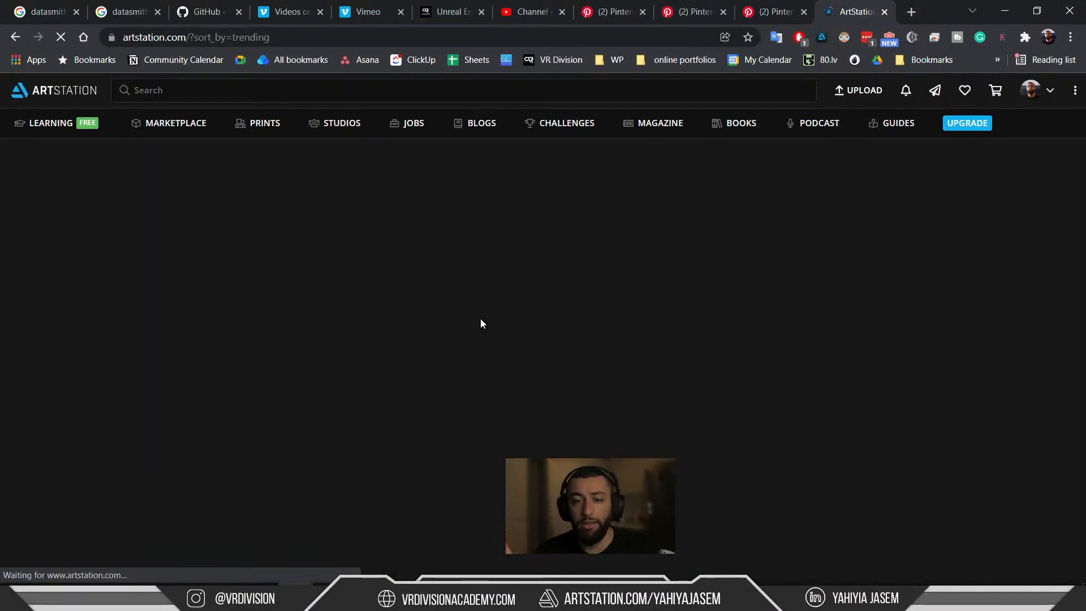
pyautogui.click(1035, 98)
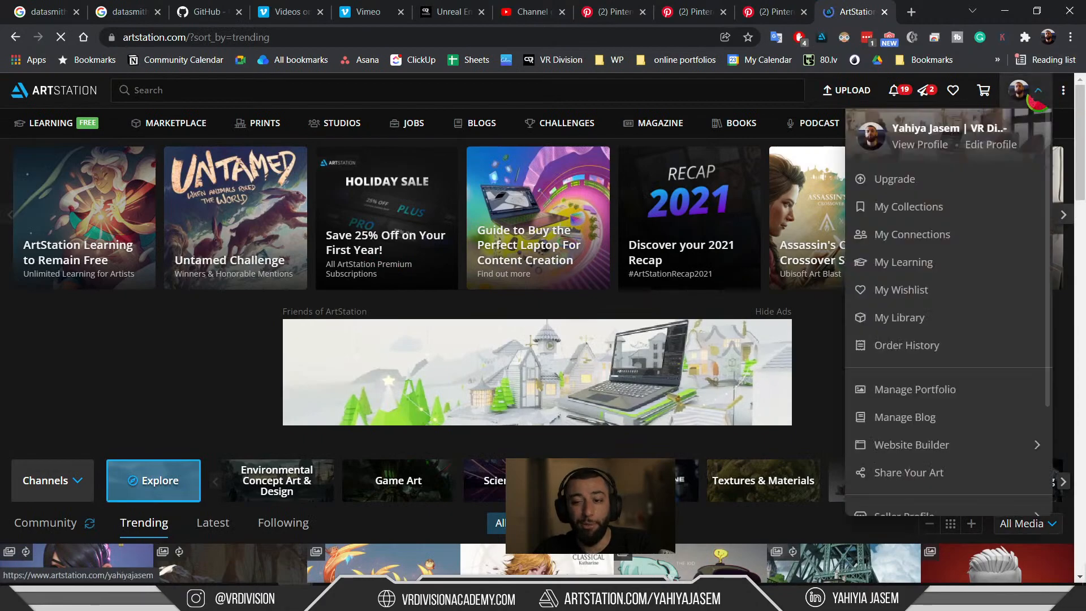
pyautogui.click(928, 144)
# Open the Nike Futuristic Concept artwork and scroll through its page.
pyautogui.scroll(-8, 926, 144)
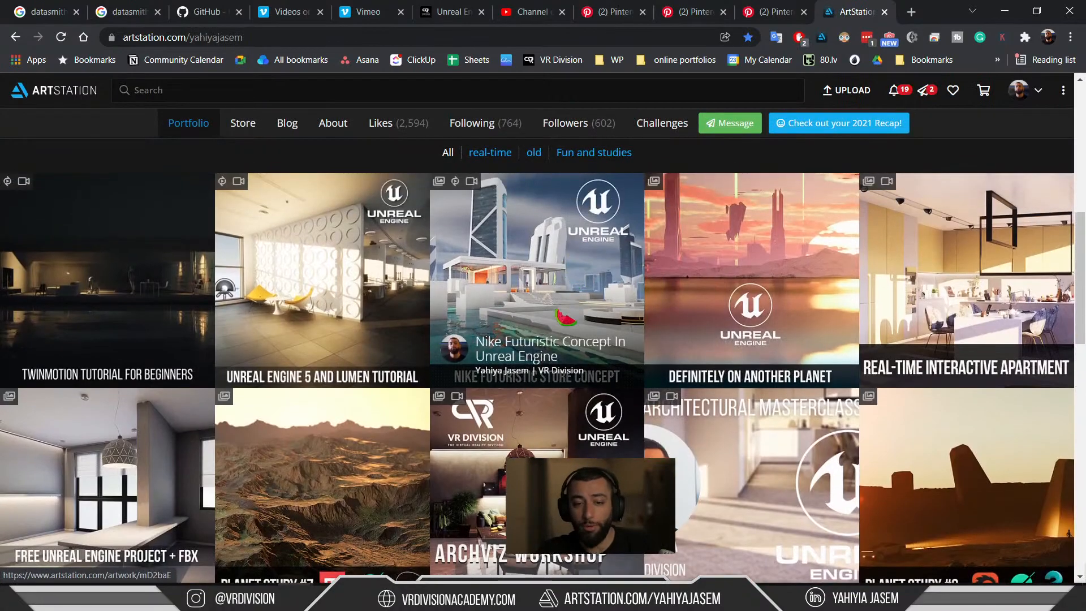
pyautogui.click(541, 290)
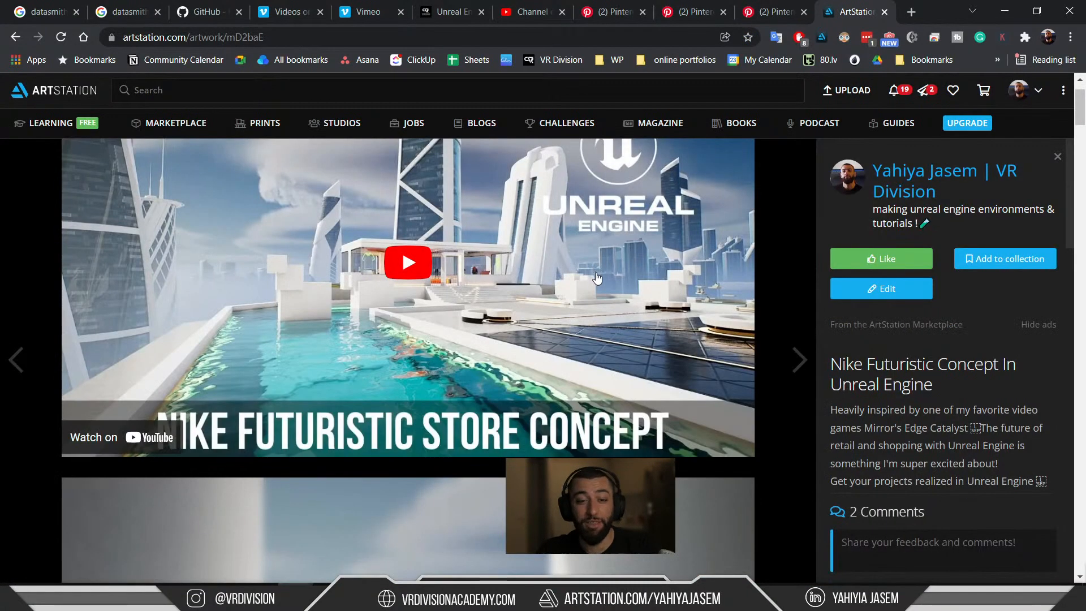
pyautogui.scroll(-4, 603, 277)
pyautogui.scroll(-3, 607, 281)
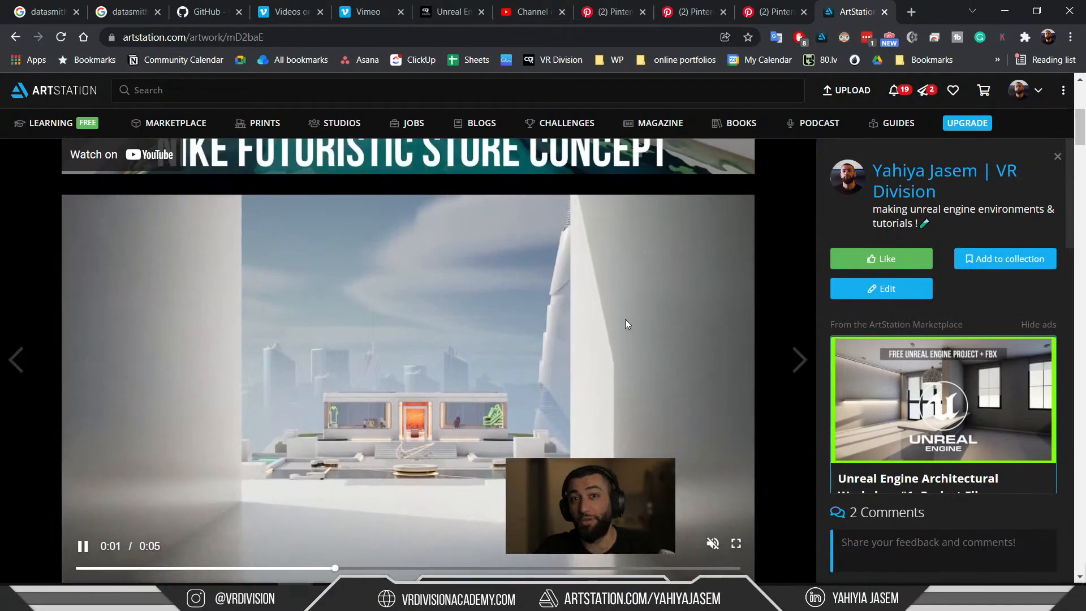
pyautogui.scroll(-7, 626, 318)
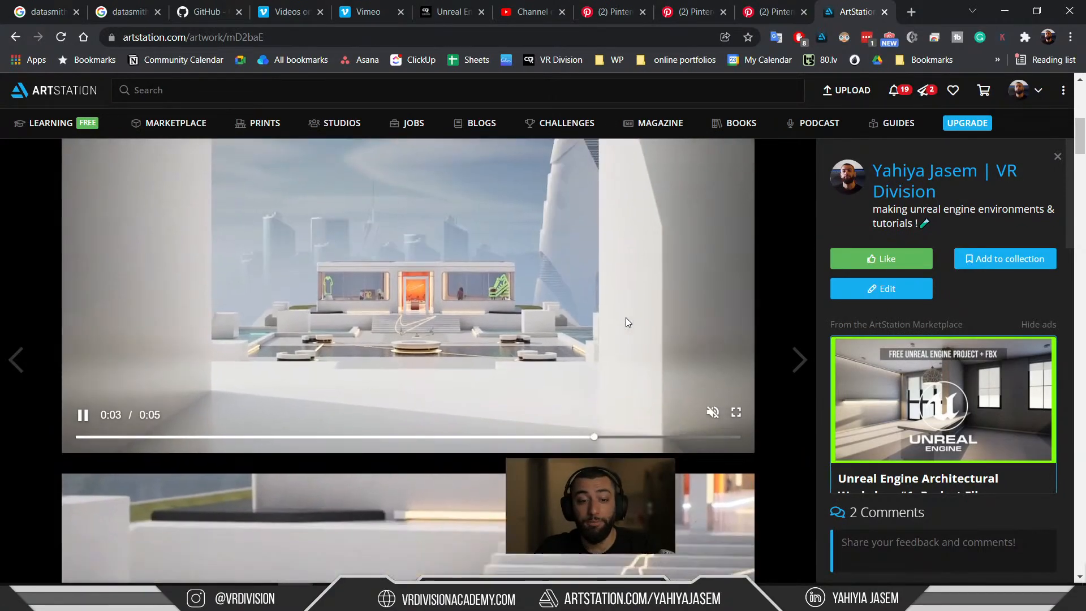
pyautogui.scroll(-3, 623, 318)
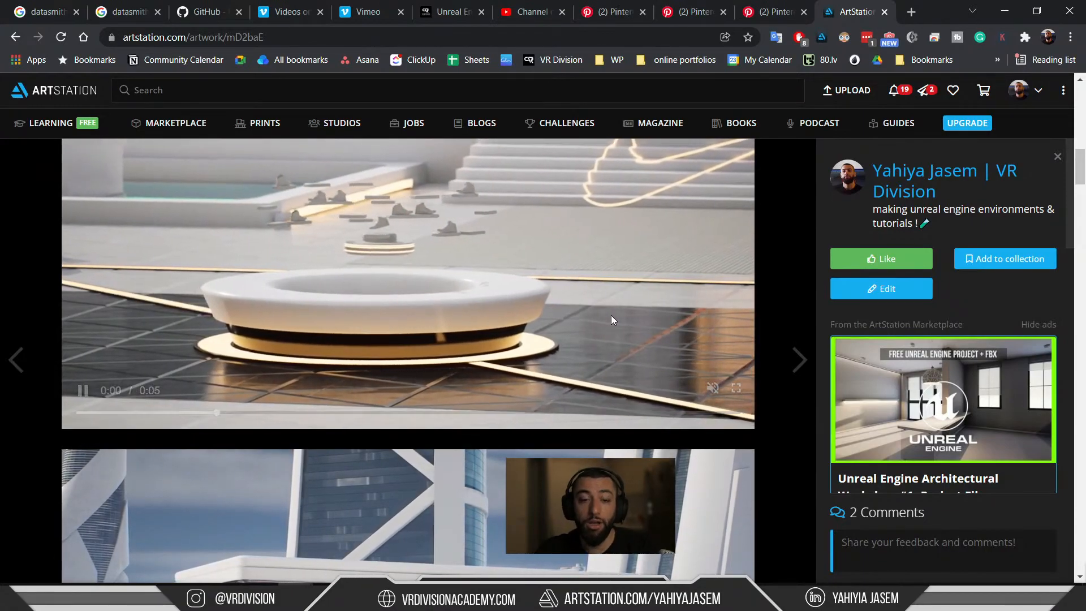
pyautogui.scroll(-3, 611, 318)
pyautogui.scroll(-3, 611, 318)
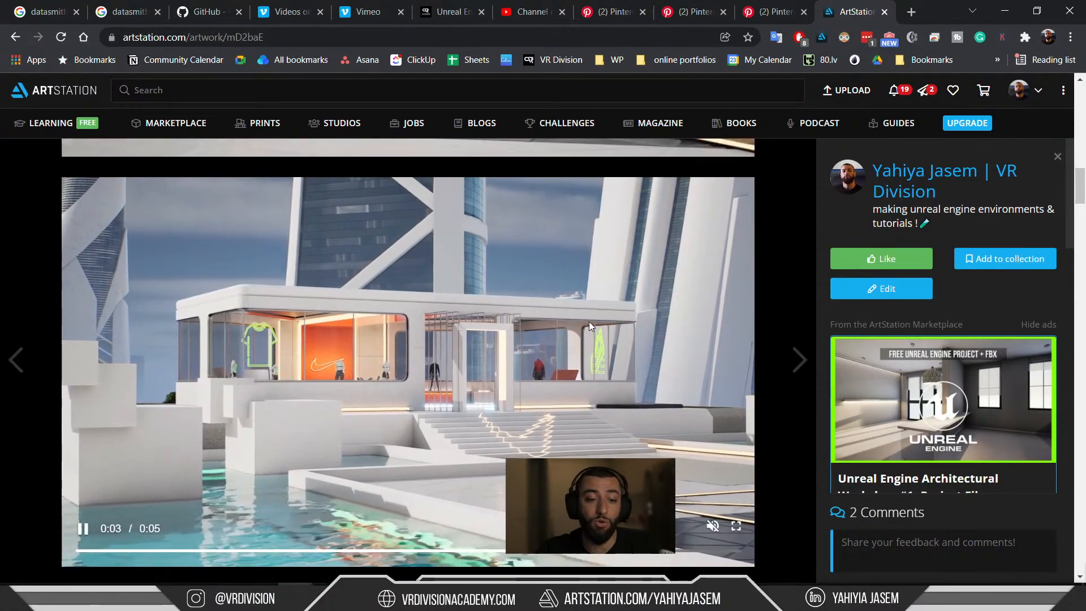
pyautogui.scroll(5, 610, 327)
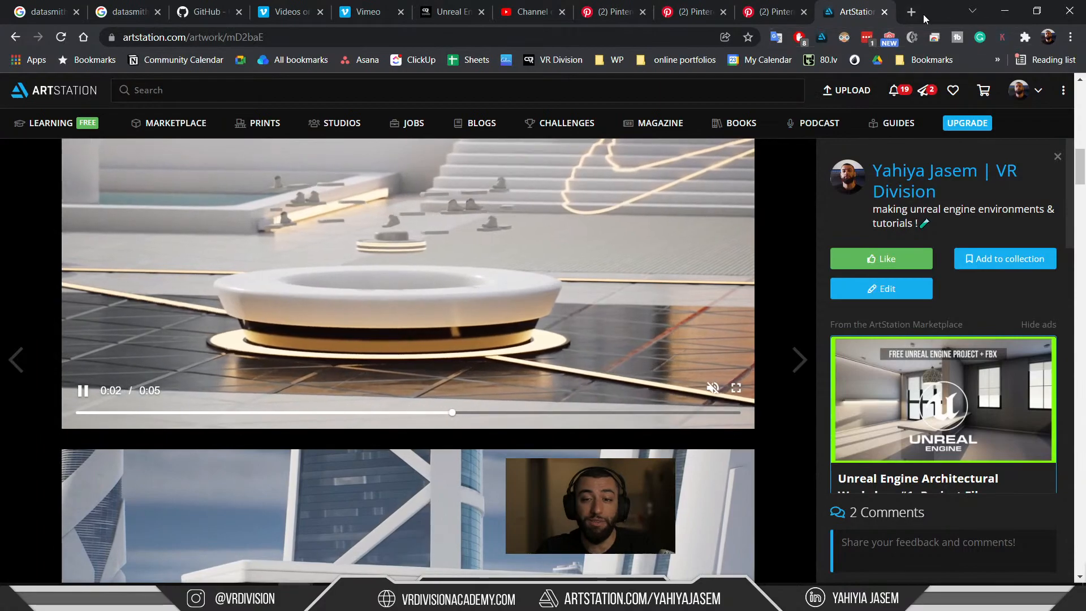
pyautogui.scroll(1, 656, 257)
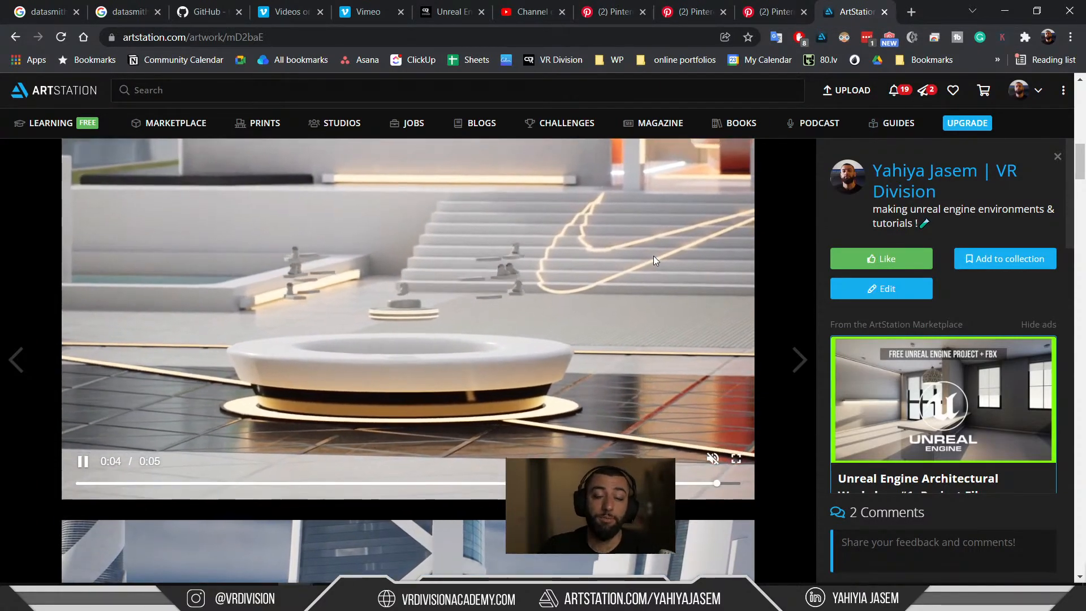
pyautogui.scroll(2, 623, 277)
pyautogui.scroll(5, 622, 305)
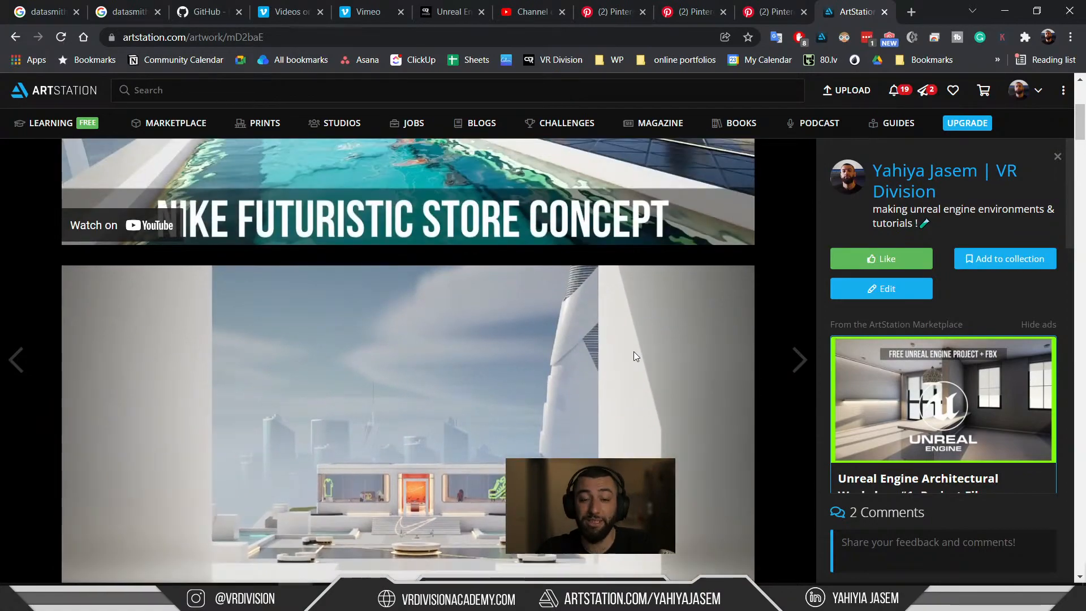
pyautogui.scroll(-3, 608, 359)
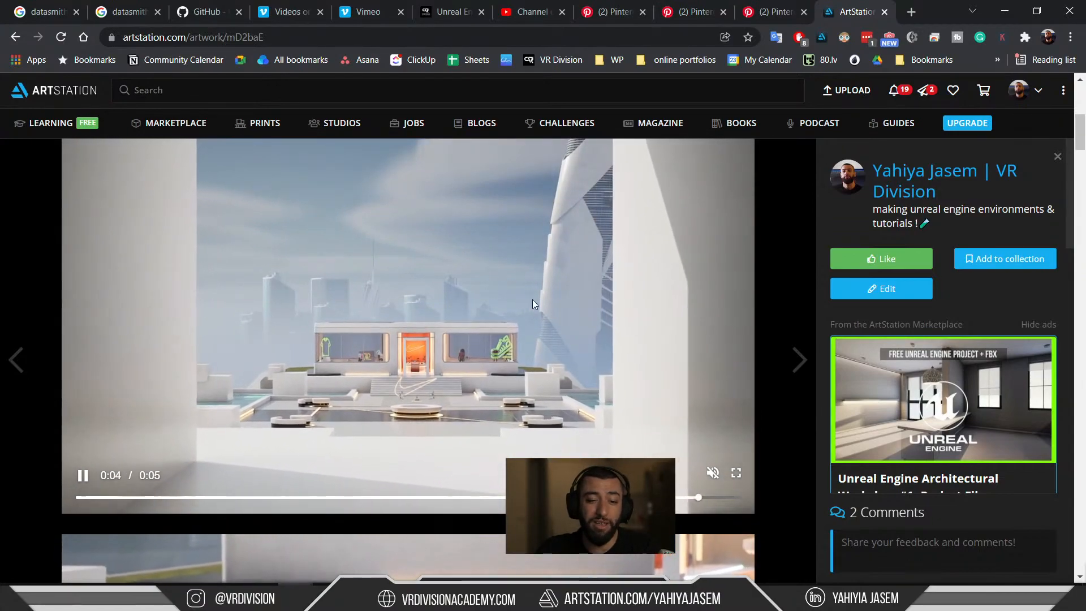
pyautogui.scroll(1, 479, 306)
pyautogui.scroll(-1, 475, 340)
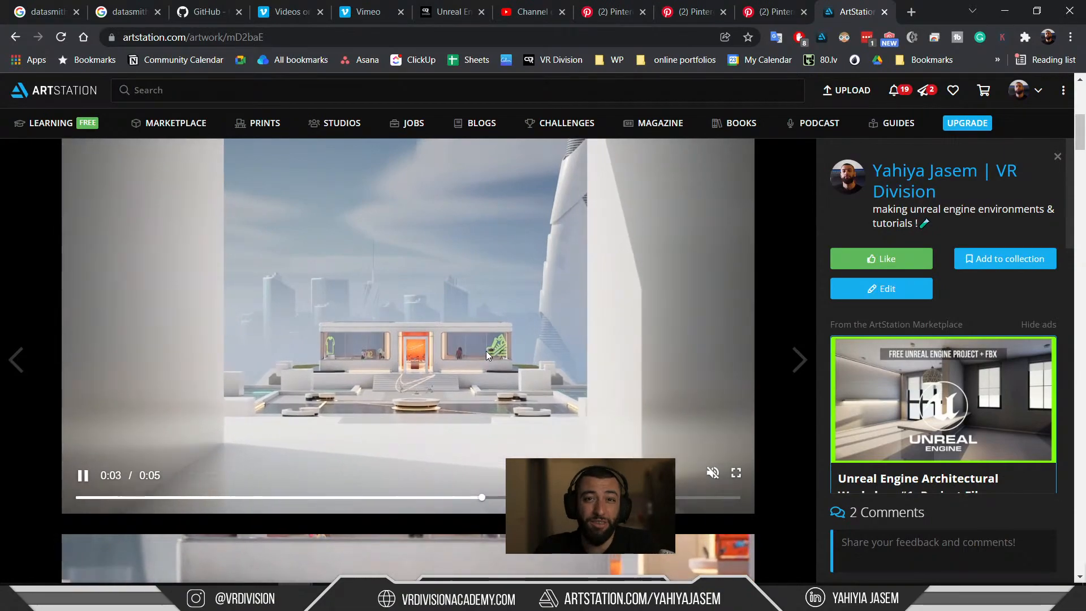
pyautogui.scroll(1, 490, 372)
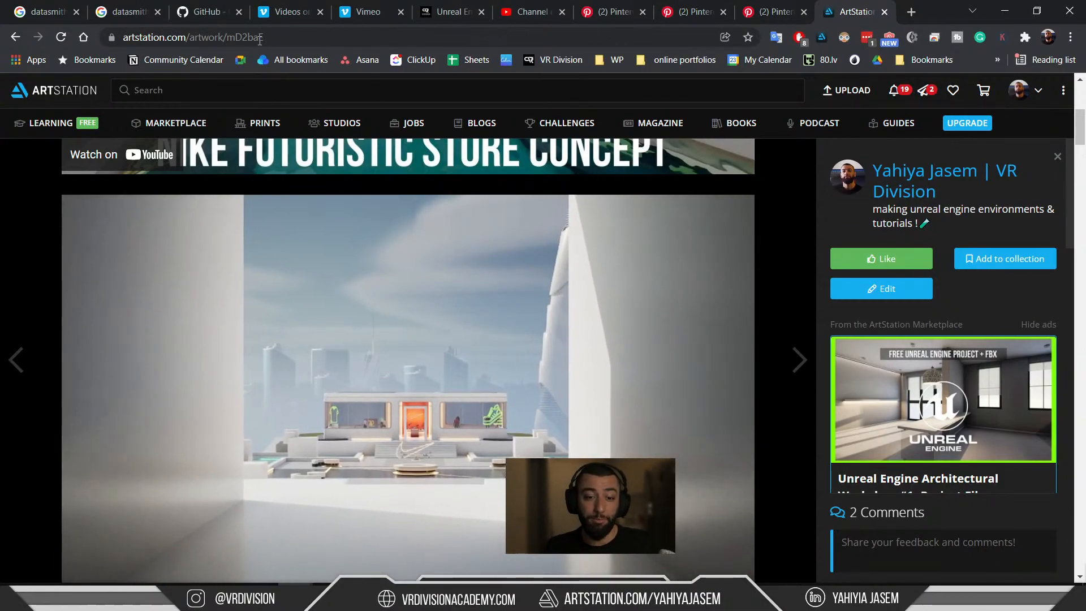
pyautogui.scroll(4, 314, 313)
pyautogui.scroll(-1, 330, 367)
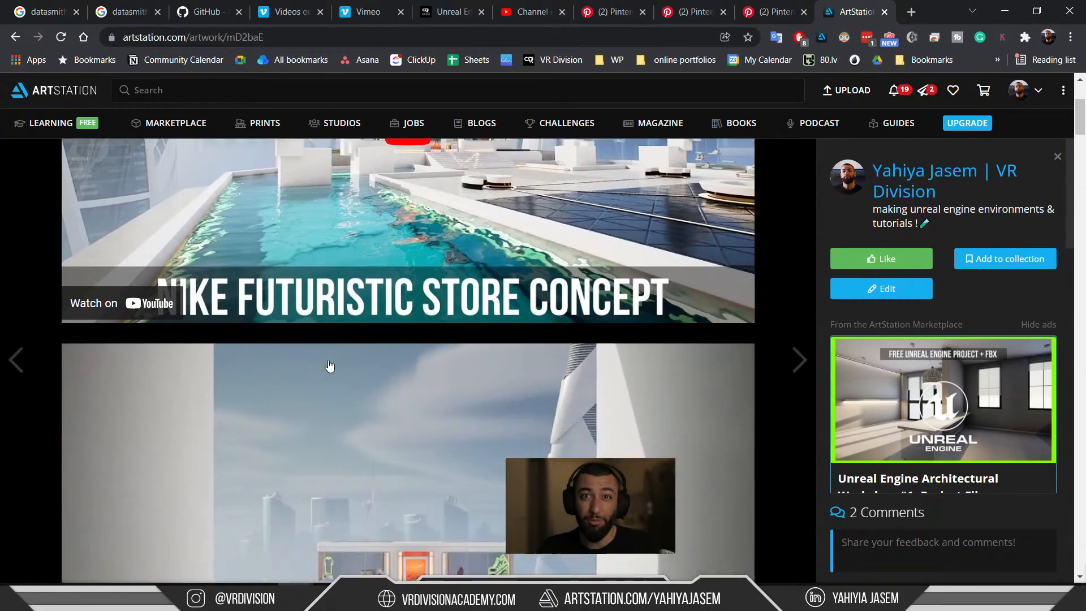
pyautogui.scroll(-2, 329, 367)
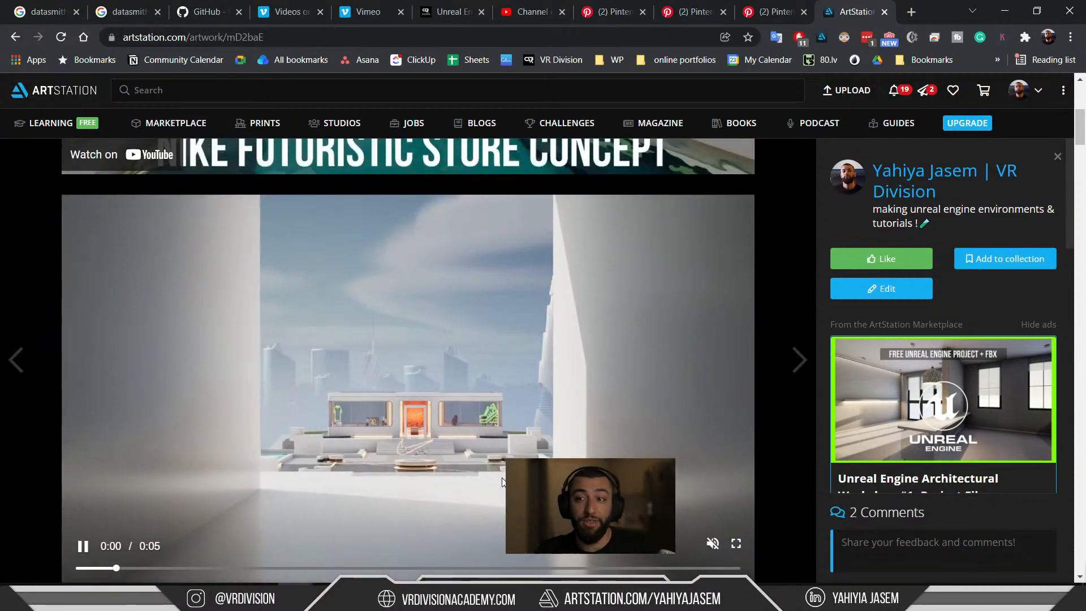
pyautogui.scroll(1, 502, 481)
pyautogui.scroll(1, 502, 481)
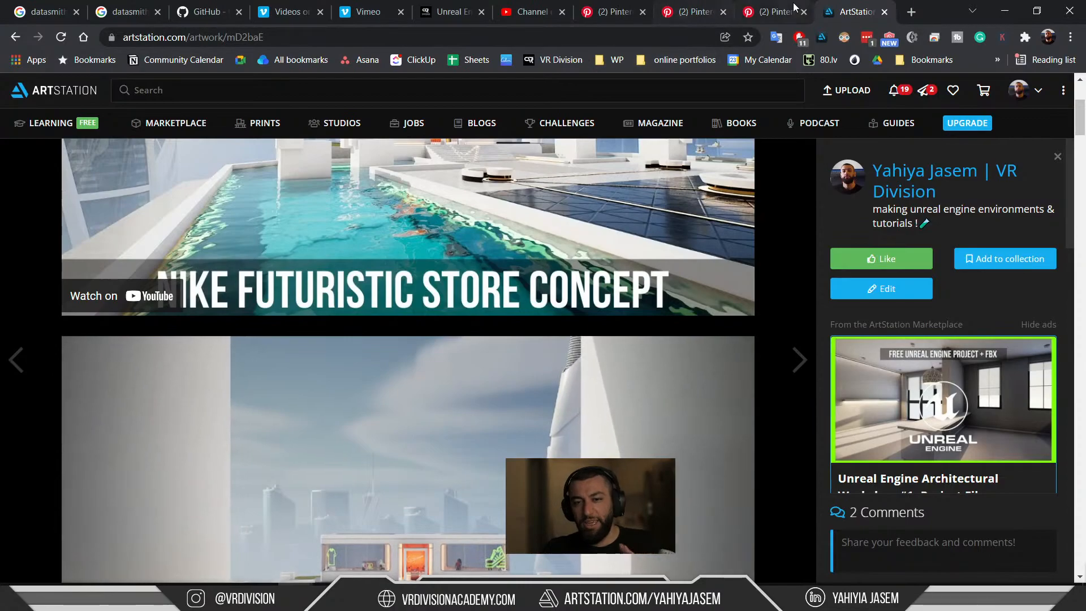
# In the Pinterest tab, open the desert stairs pin from More like this.
pyautogui.click(775, 12)
pyautogui.scroll(-6, 539, 242)
pyautogui.scroll(-8, 544, 247)
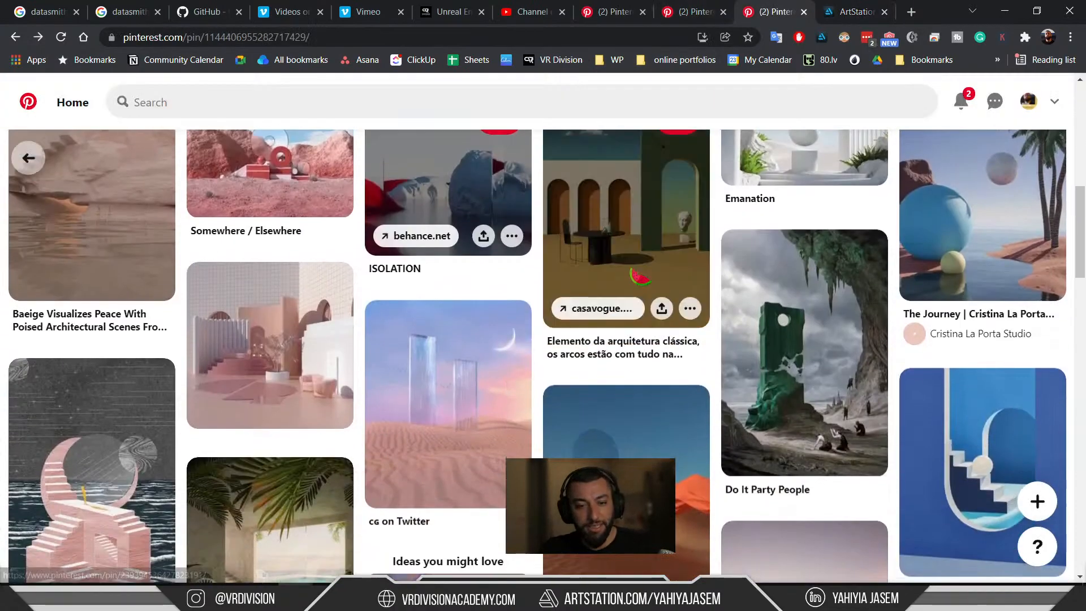
pyautogui.scroll(6, 628, 279)
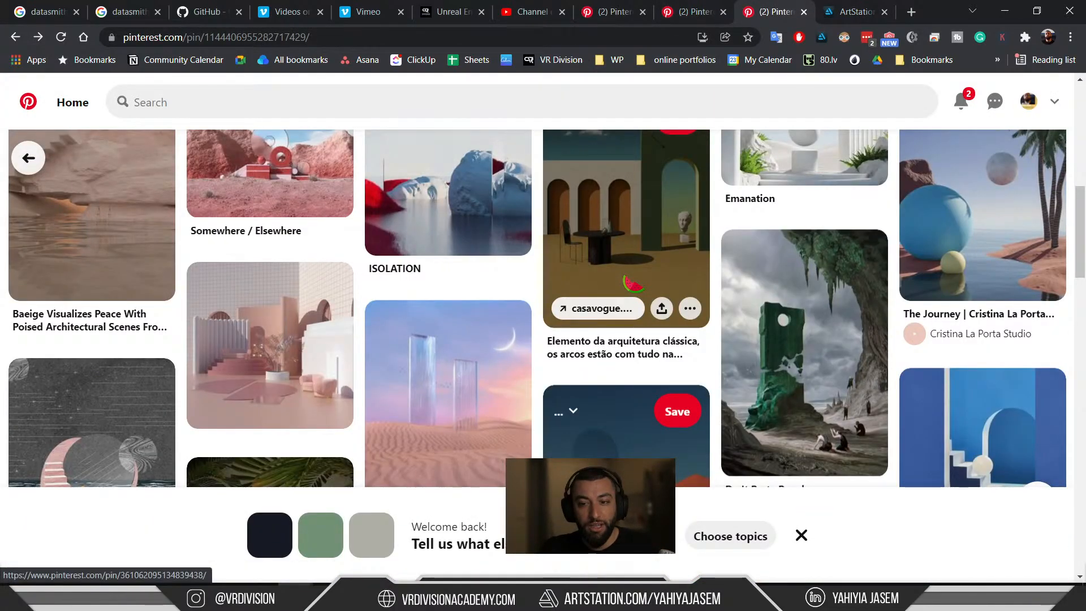
pyautogui.scroll(8, 618, 287)
pyautogui.scroll(-2, 621, 294)
pyautogui.scroll(-1, 623, 290)
pyautogui.scroll(-8, 635, 286)
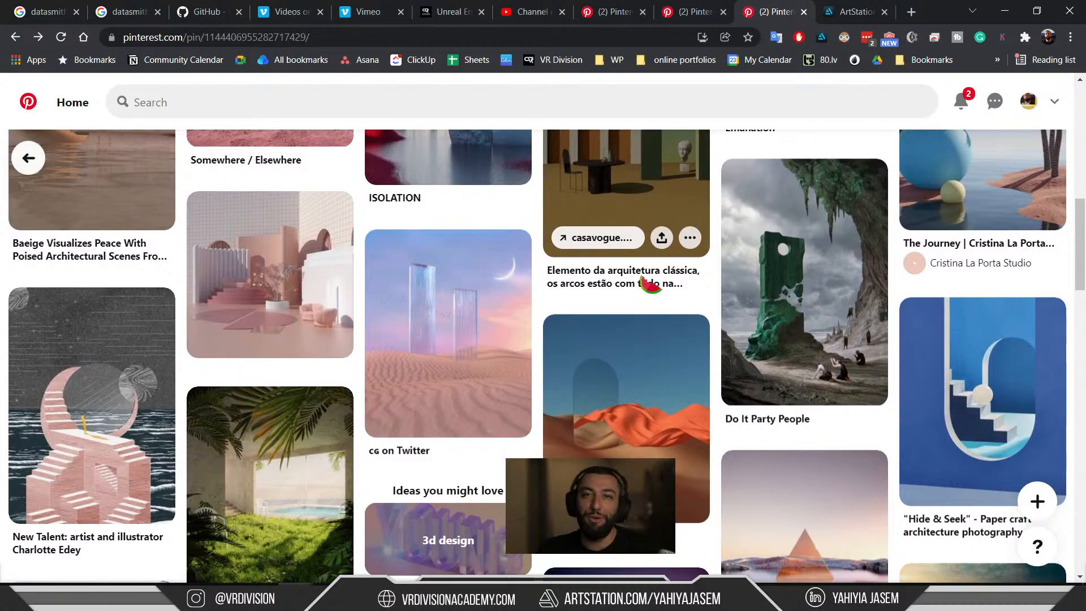
pyautogui.scroll(-1, 640, 291)
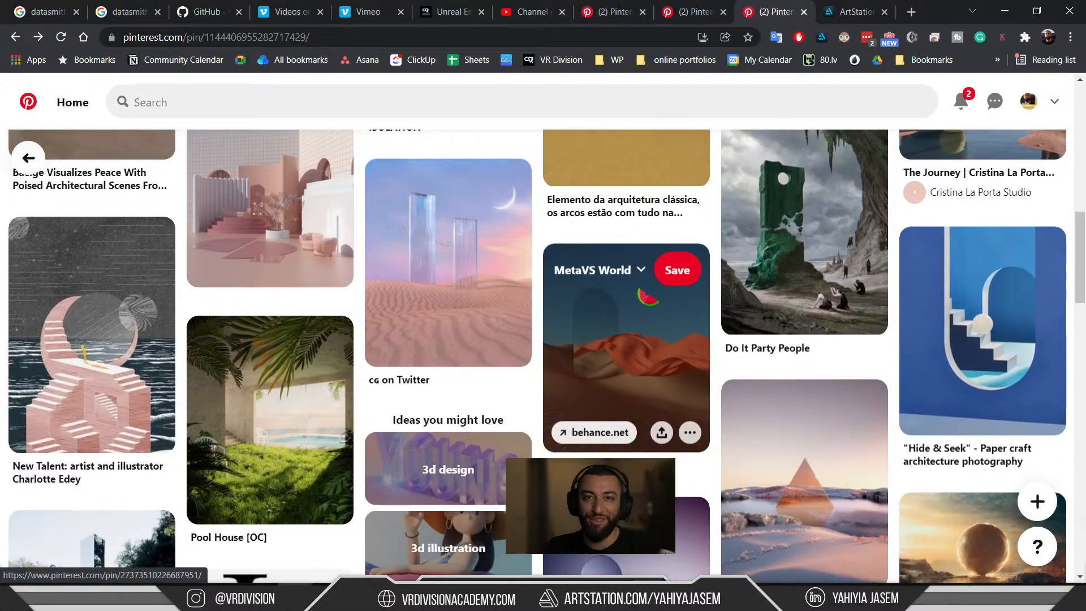
pyautogui.scroll(1, 641, 291)
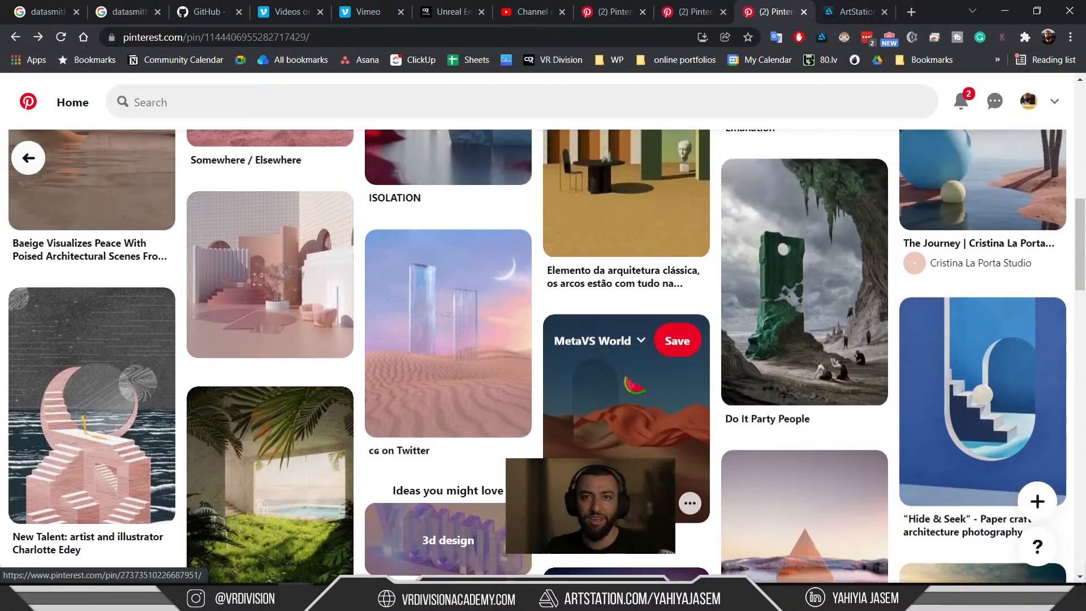
pyautogui.click(640, 404)
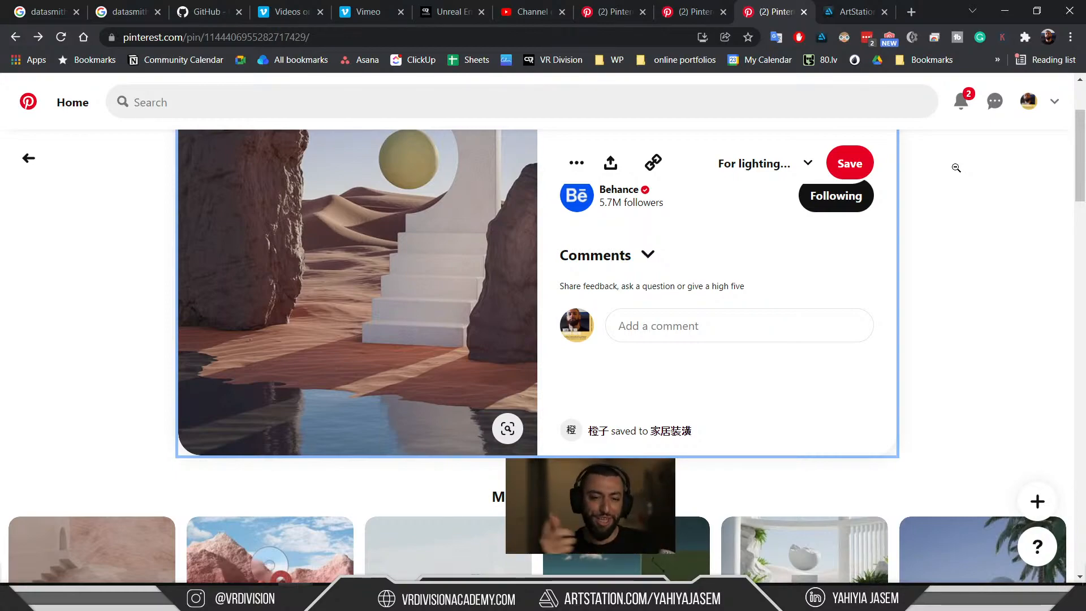
# Look over The Journey pin, then minimize Chrome to return to Bridge.
pyautogui.scroll(-1, 451, 266)
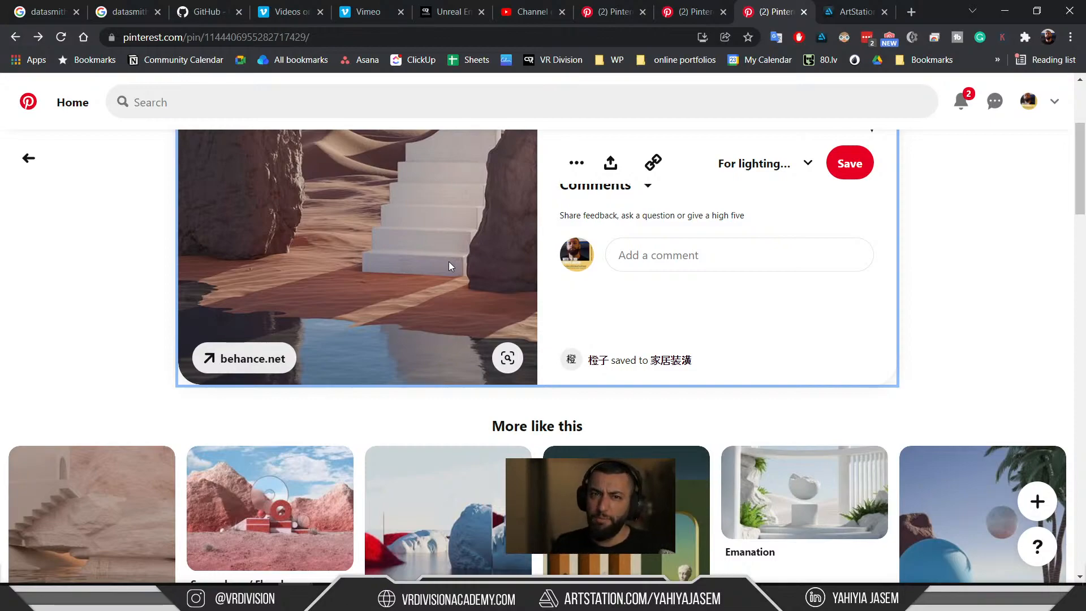
pyautogui.scroll(-1, 413, 315)
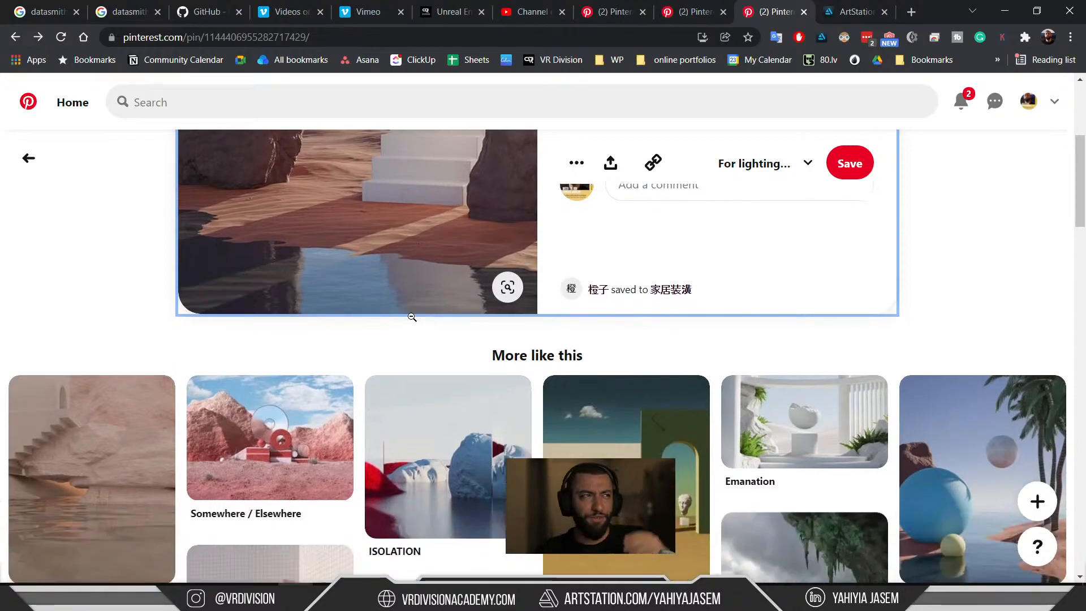
pyautogui.scroll(-3, 532, 386)
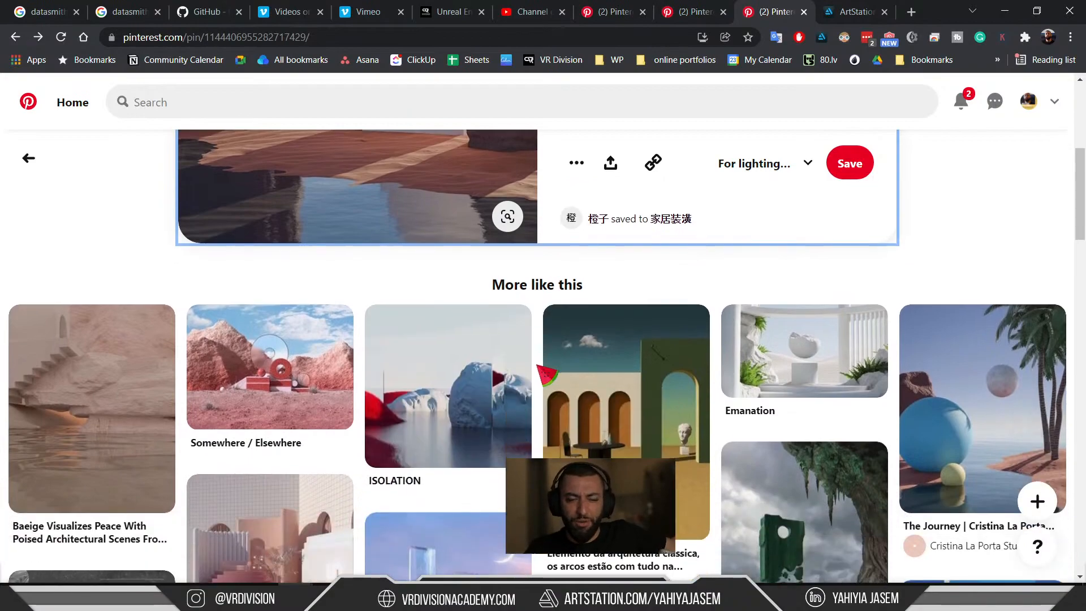
pyautogui.scroll(6, 520, 387)
pyautogui.scroll(1, 521, 390)
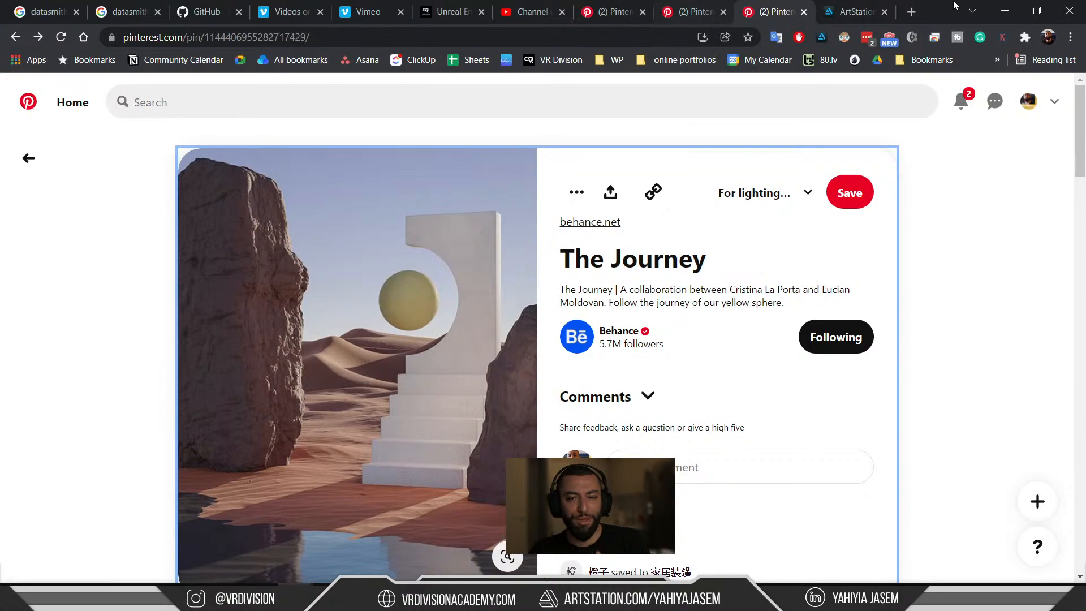
pyautogui.click(999, 5)
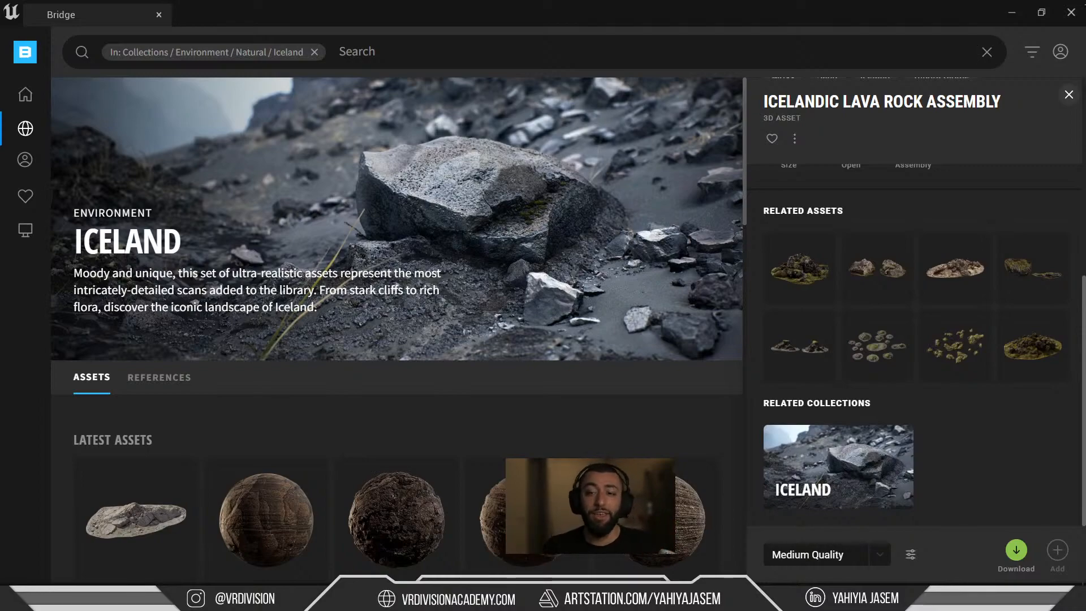
# Minimize Quixel Bridge and bring the Chrome window with Pinterest to the front.
pyautogui.click(1012, 16)
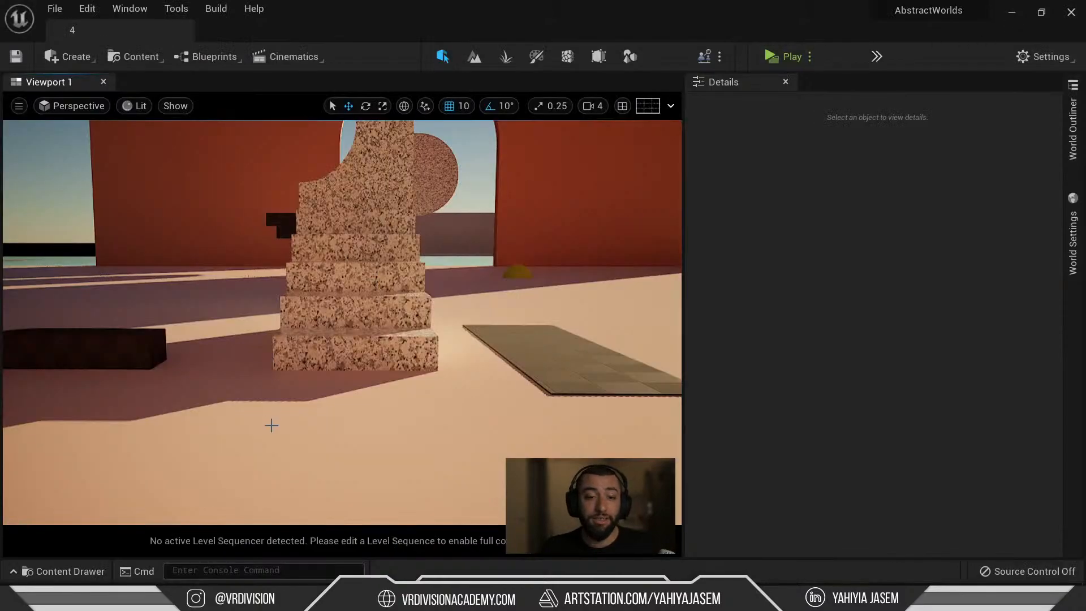
pyautogui.moveTo(297, 598)
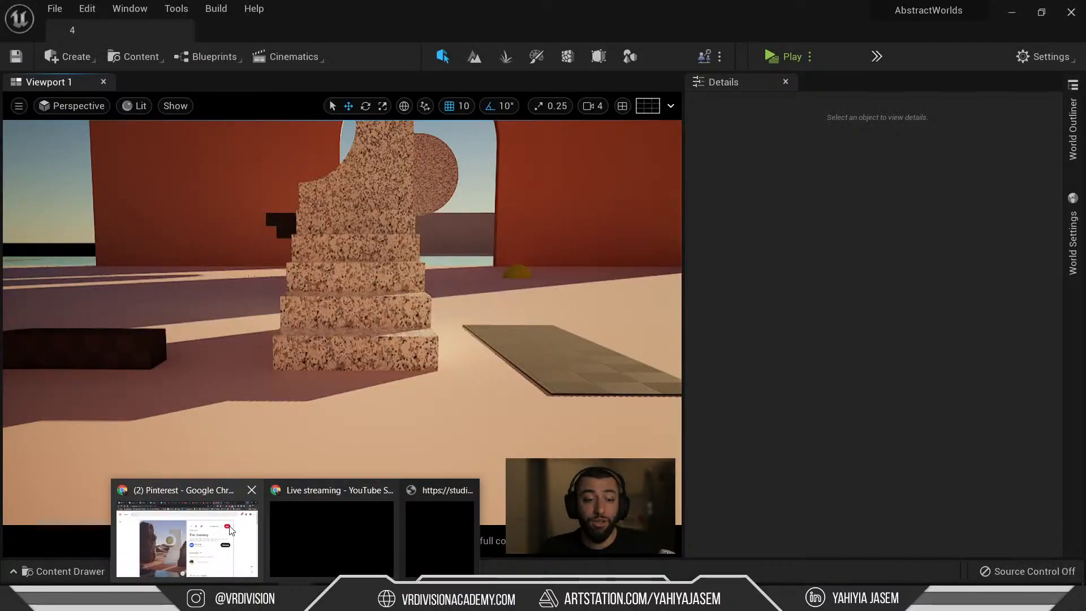
pyautogui.click(190, 537)
pyautogui.scroll(-1, 408, 313)
pyautogui.scroll(-2, 409, 319)
pyautogui.scroll(1, 406, 326)
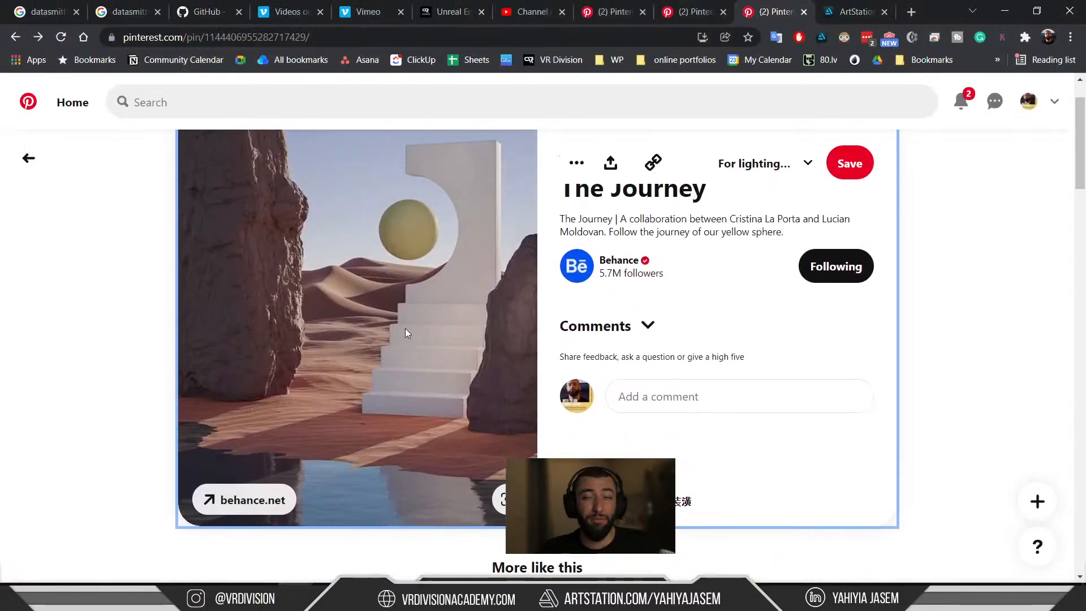
# Open the VR Division YouTube channel in a new tab and show its full videos list.
pyautogui.click(912, 16)
pyautogui.write('youtube.com')
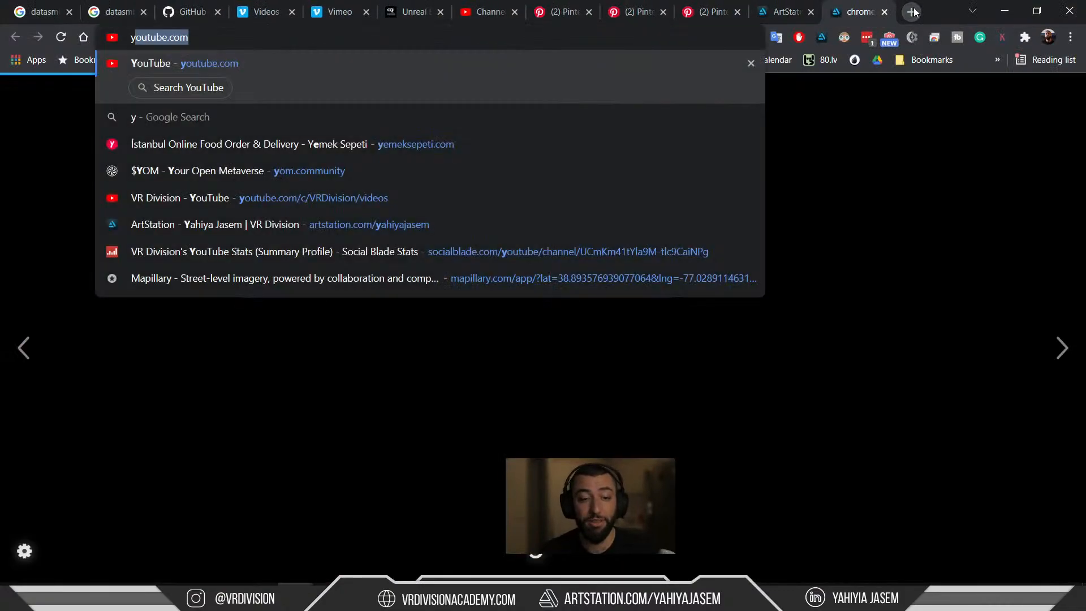
pyautogui.press('Down')
pyautogui.press('Down')
pyautogui.press('Return')
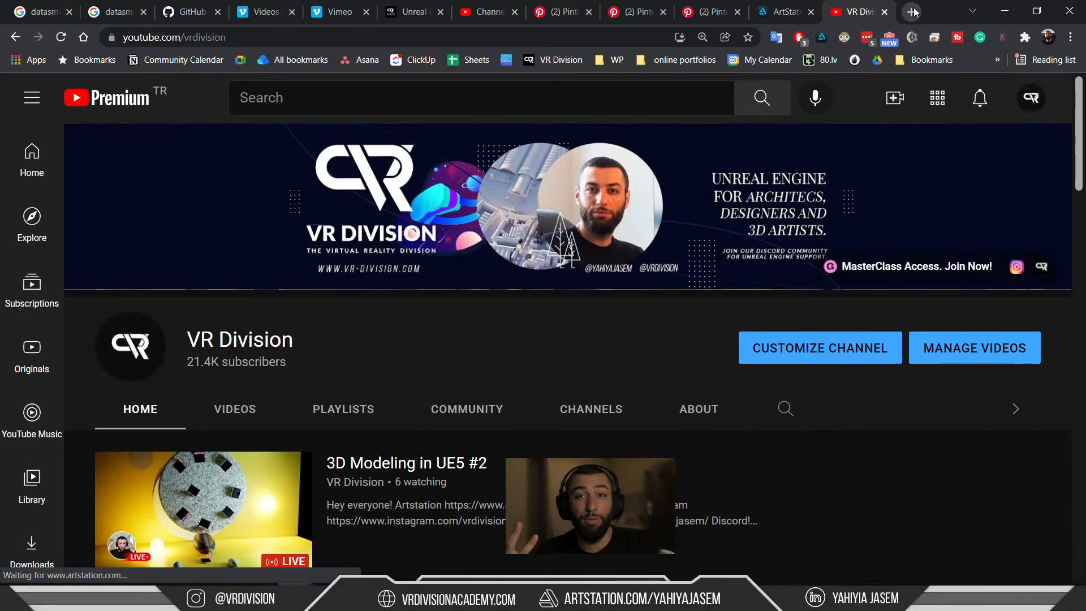
pyautogui.click(708, 11)
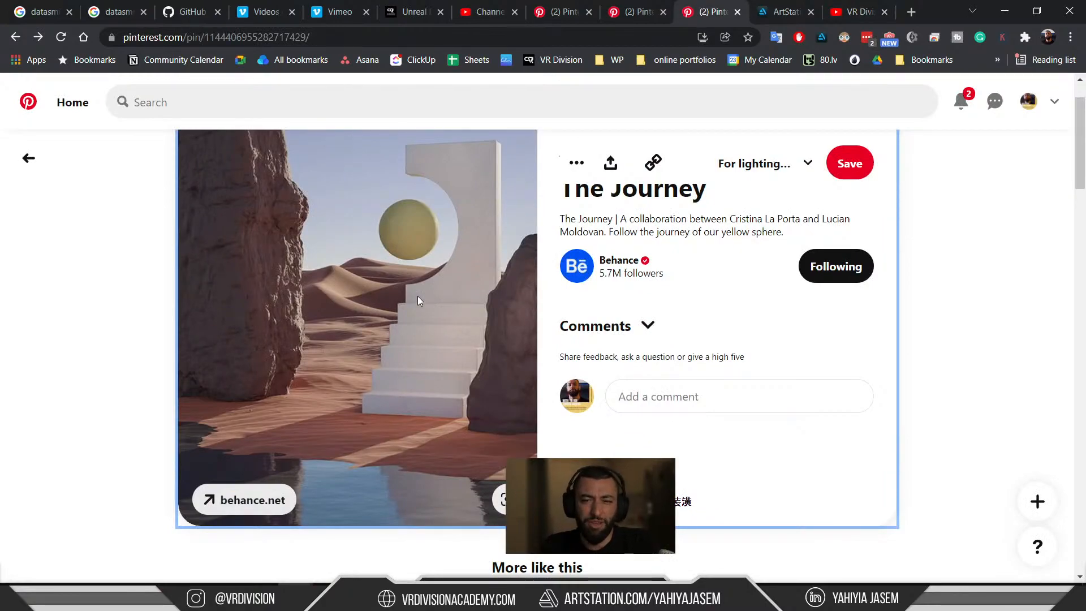
pyautogui.click(855, 11)
pyautogui.scroll(-3, 236, 246)
pyautogui.scroll(1, 235, 246)
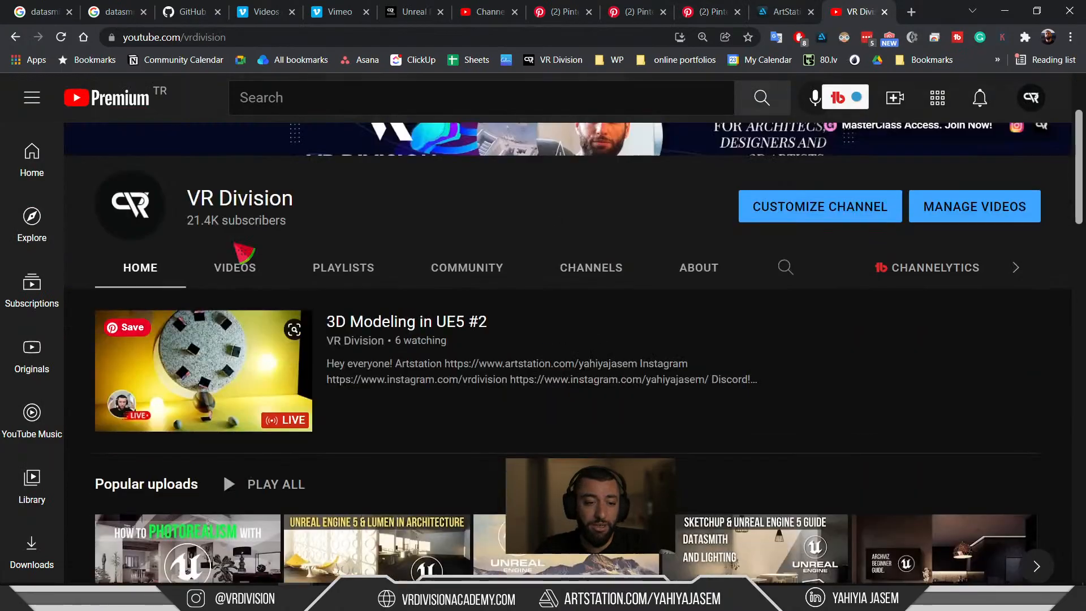
pyautogui.click(237, 261)
# Play the virtual store lighting test video from 0:06, pausing at 0:16.
pyautogui.scroll(-10, 534, 369)
pyautogui.scroll(-15, 770, 426)
pyautogui.scroll(-12, 795, 431)
pyautogui.scroll(-2, 691, 388)
pyautogui.scroll(-1, 691, 417)
pyautogui.scroll(2, 689, 421)
pyautogui.scroll(5, 673, 447)
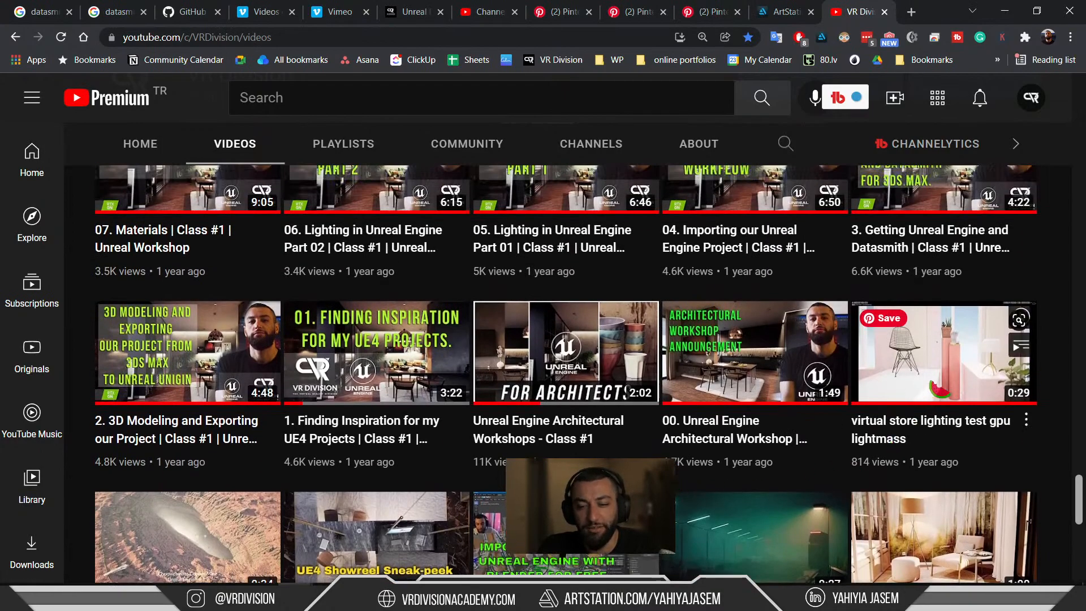
pyautogui.click(935, 379)
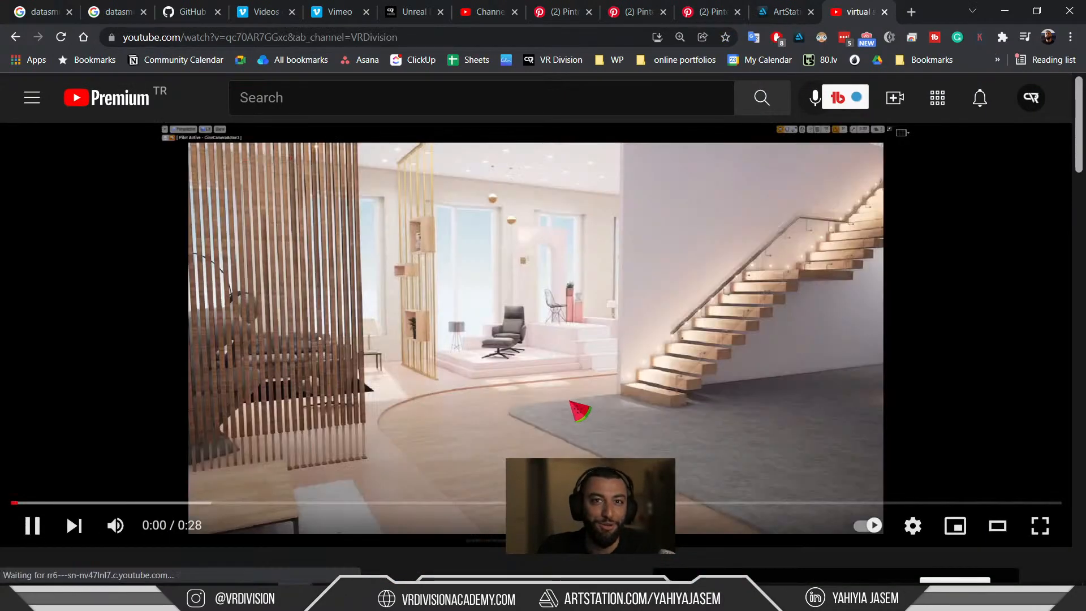
pyautogui.click(245, 506)
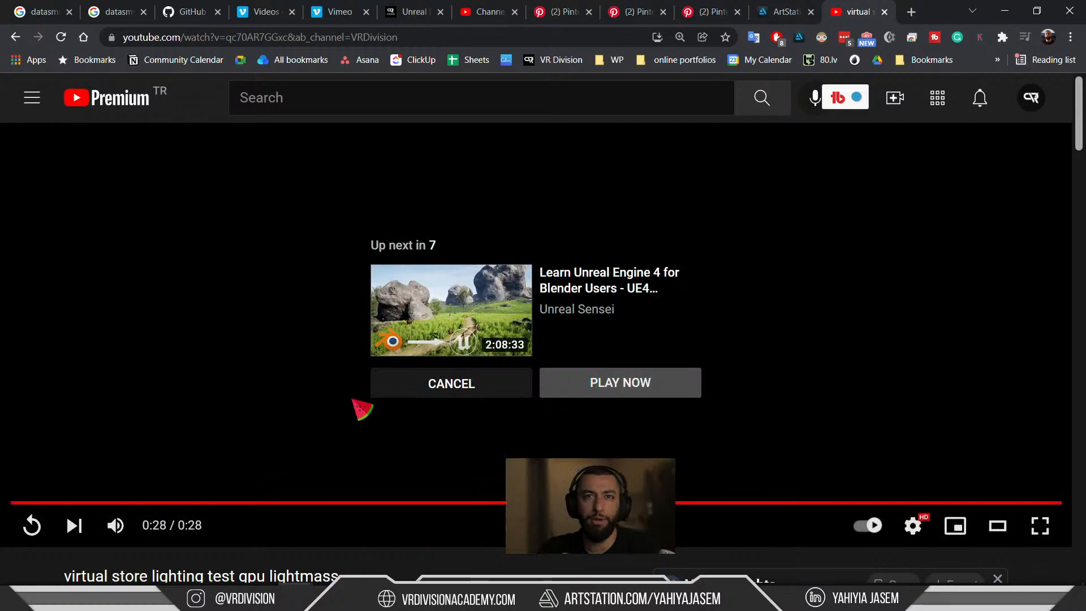
pyautogui.click(418, 384)
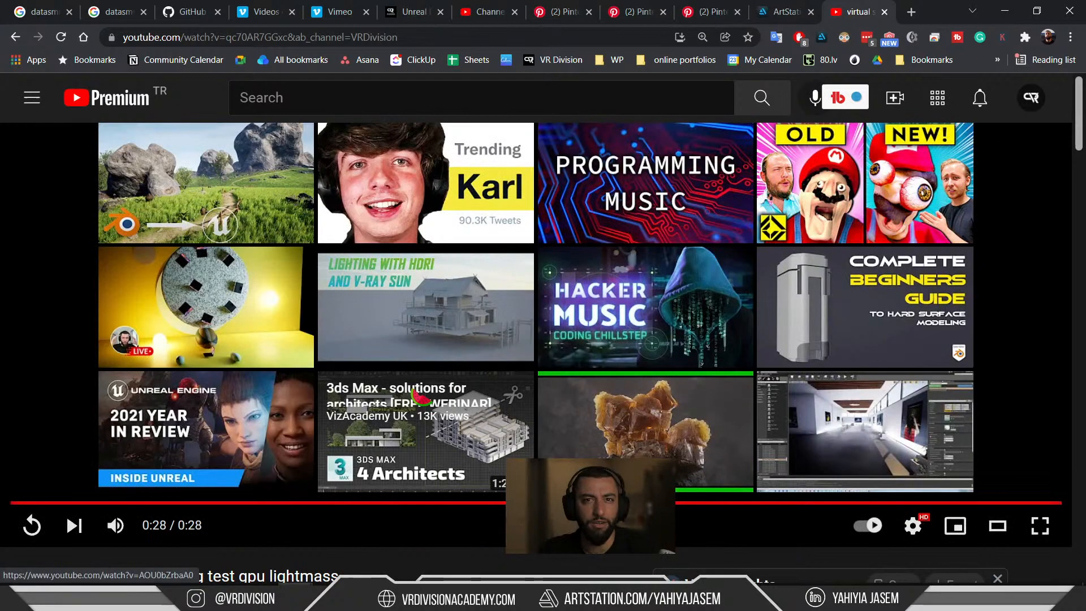
pyautogui.click(307, 504)
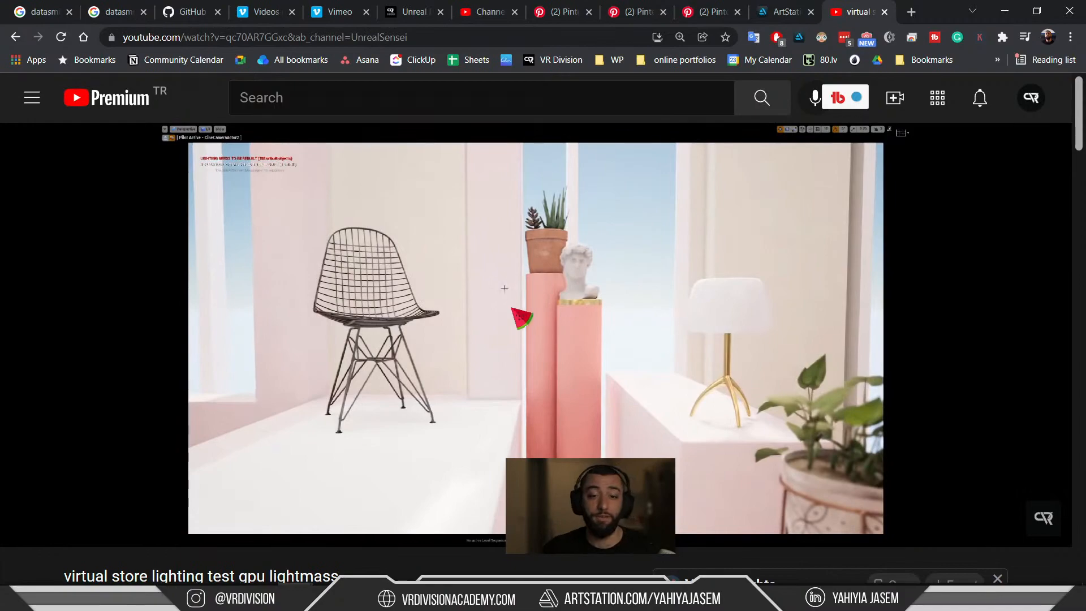
pyautogui.click(598, 353)
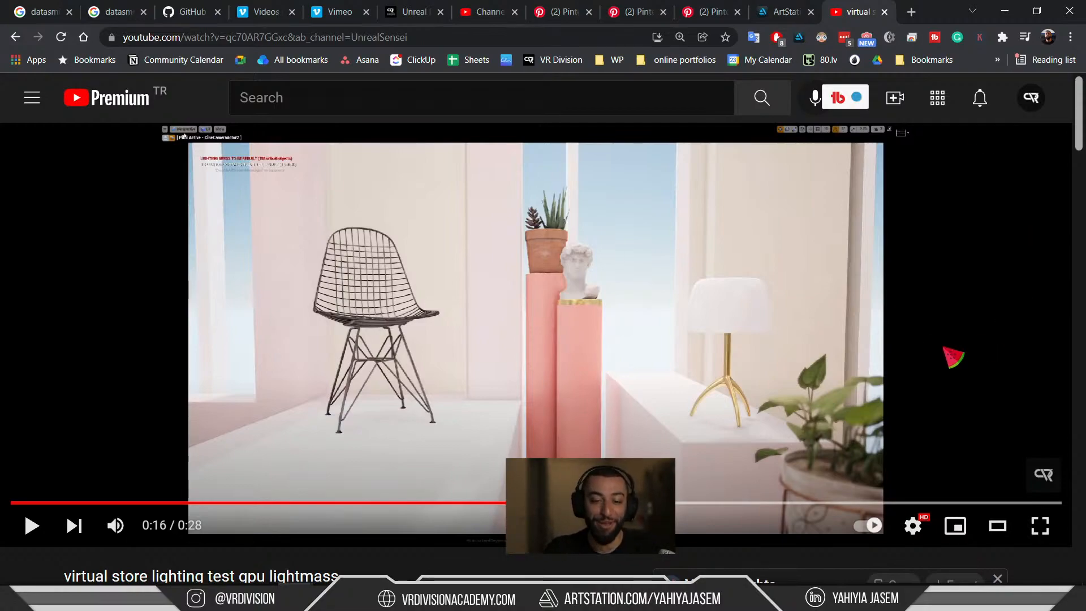
# Close the video tab, reopen it to review 0:06–0:11, then close it again.
pyautogui.scroll(-4, 905, 311)
pyautogui.scroll(4, 815, 243)
pyautogui.click(884, 12)
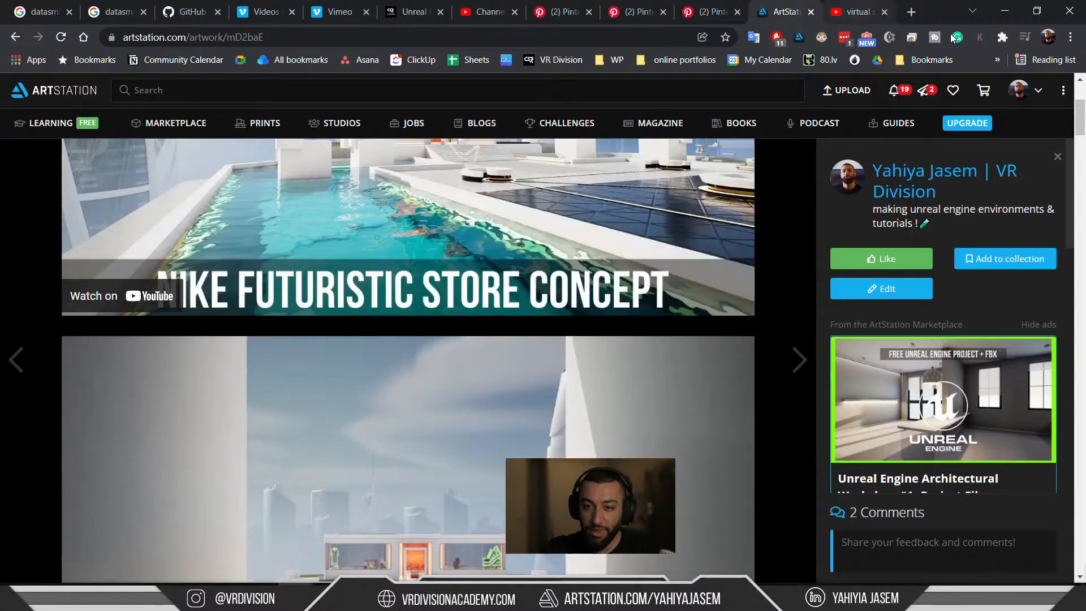
pyautogui.hotkey('ctrl', 'shift', 't')
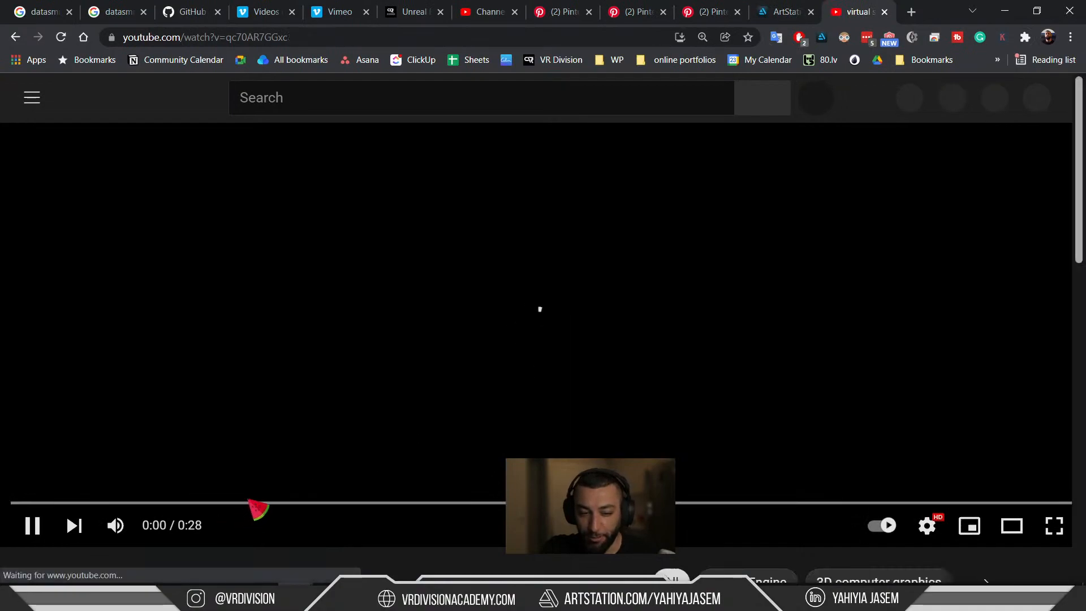
pyautogui.click(254, 503)
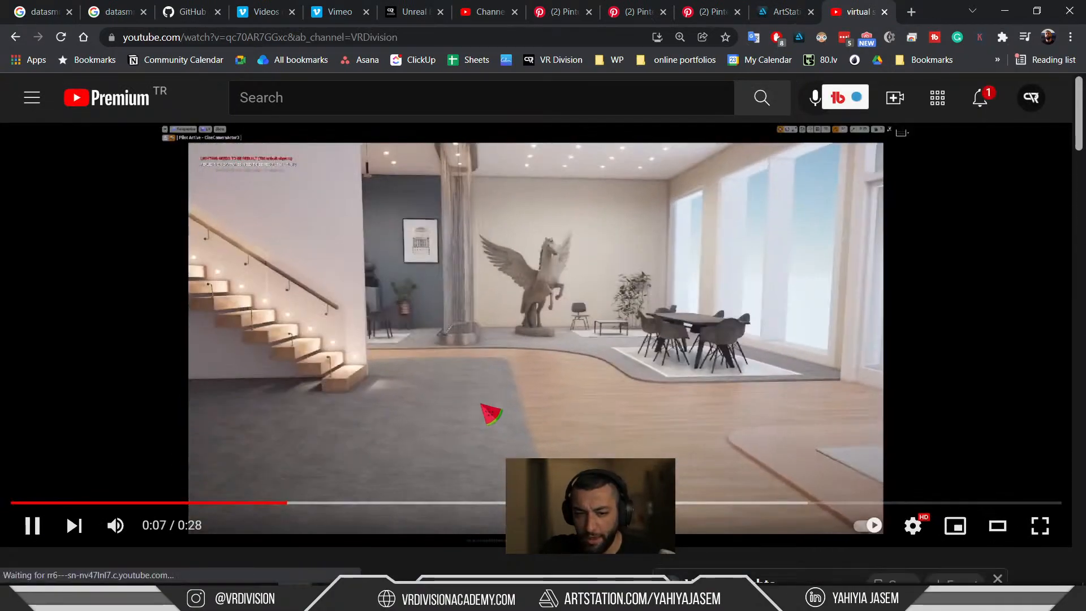
pyautogui.click(483, 404)
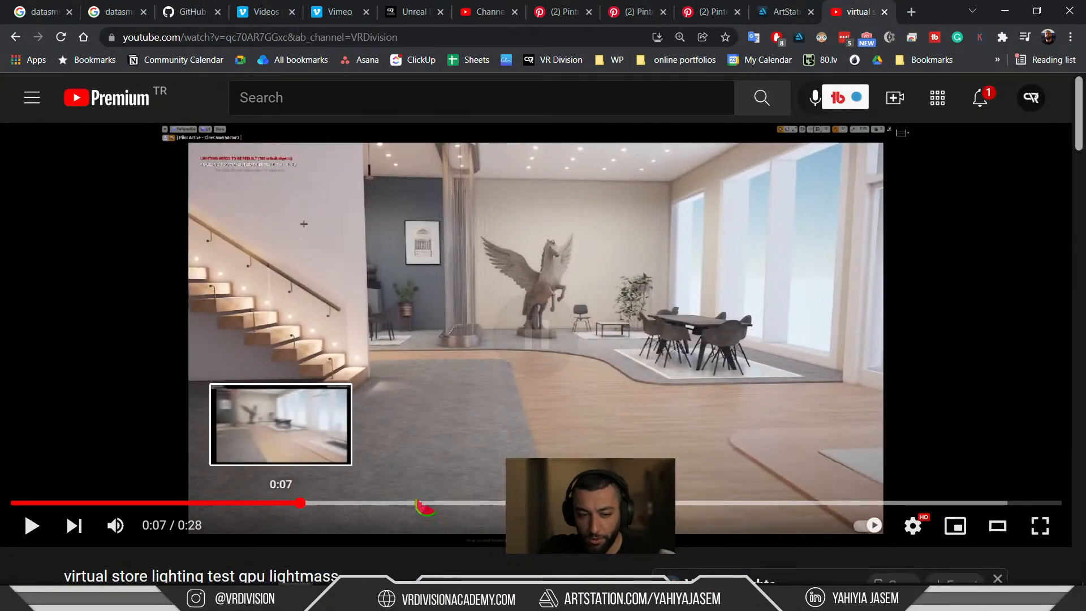
pyautogui.click(455, 502)
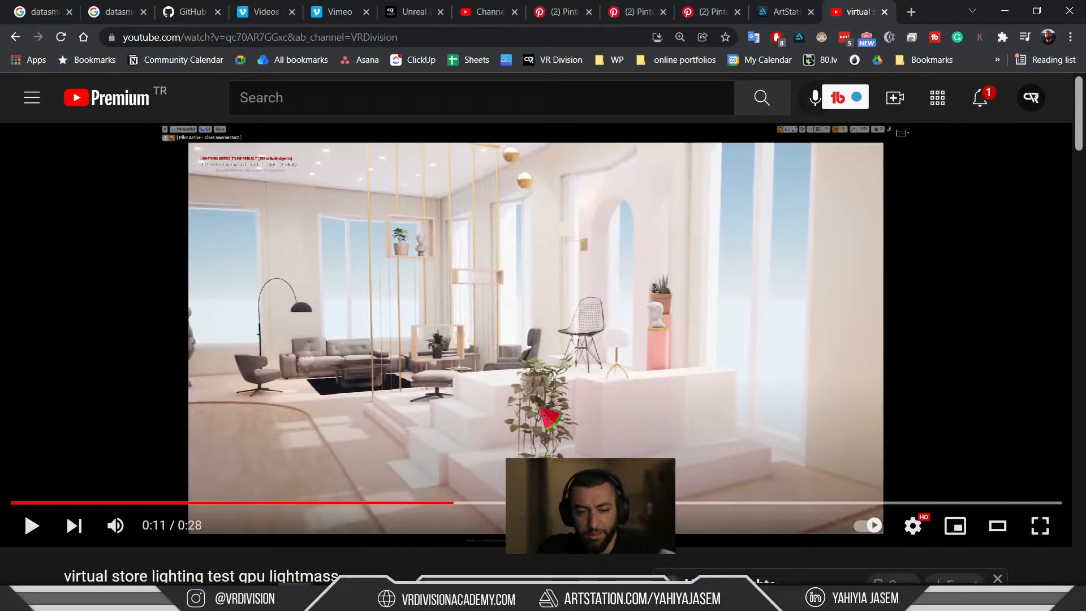
pyautogui.click(885, 11)
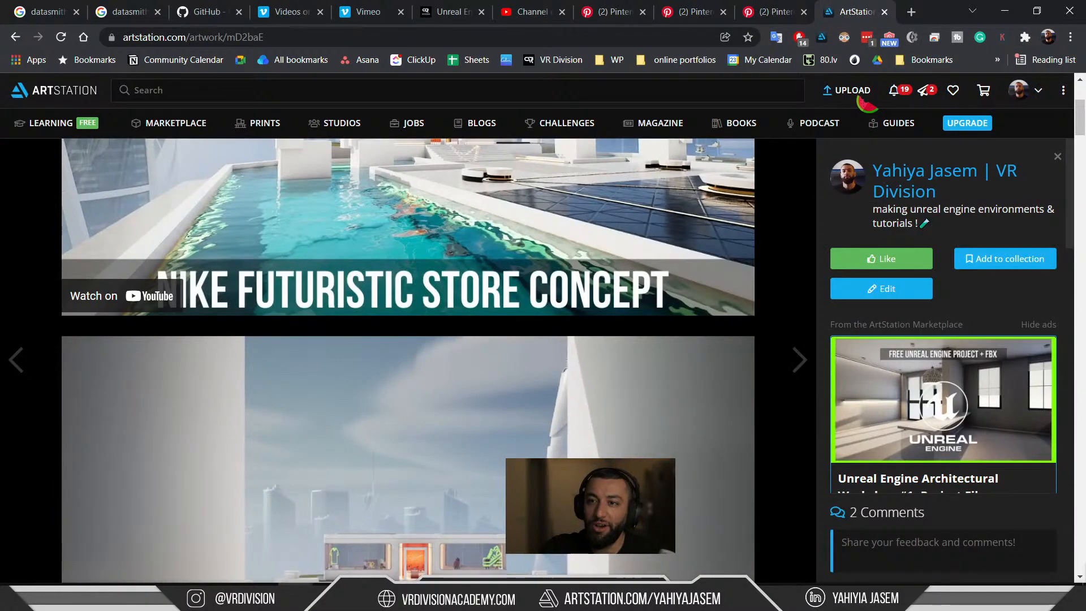
# Scroll the Nike Futuristic Store Concept page, then switch back to The Journey pin.
pyautogui.scroll(2, 604, 261)
pyautogui.scroll(-5, 603, 261)
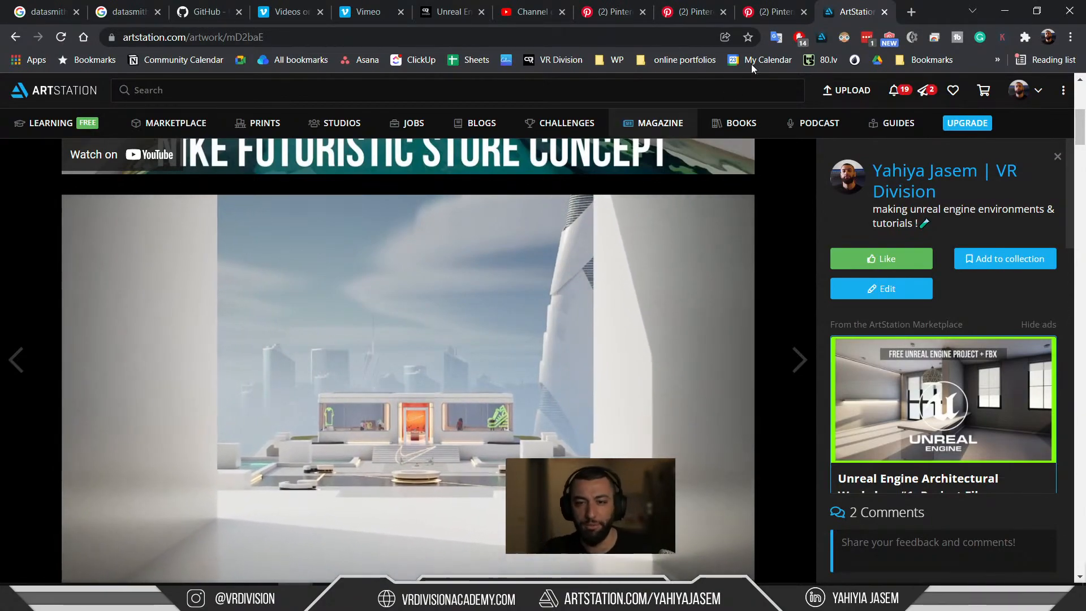
pyautogui.click(795, 11)
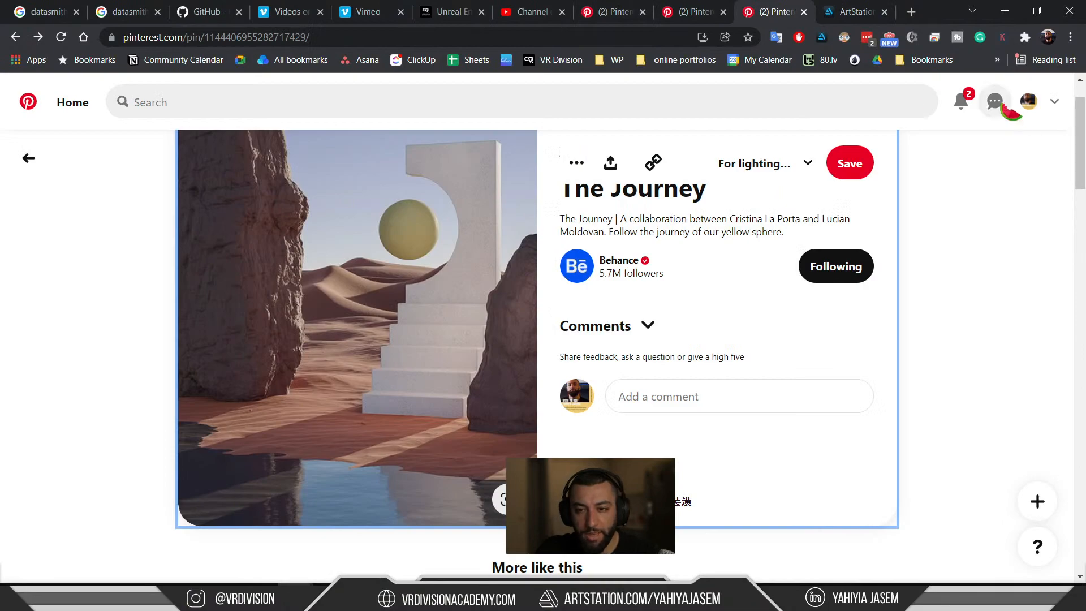
# Open your Pinterest profile in a new tab, scroll its Saved boards, and start a saved-Pins search.
pyautogui.middleClick(1029, 101)
pyautogui.click(761, 10)
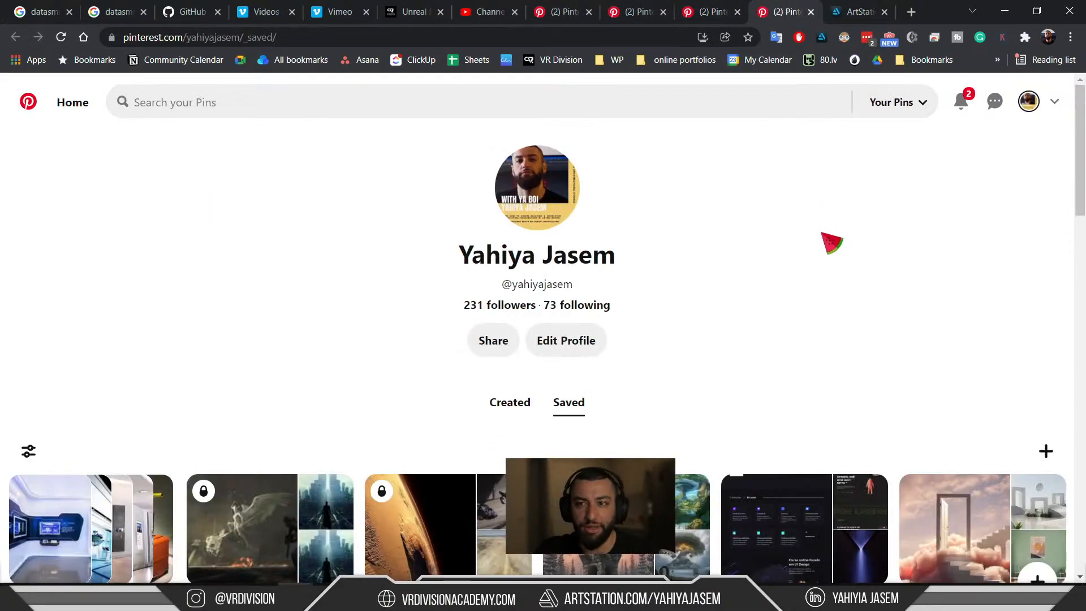
pyautogui.scroll(-5, 823, 255)
pyautogui.scroll(-10, 823, 255)
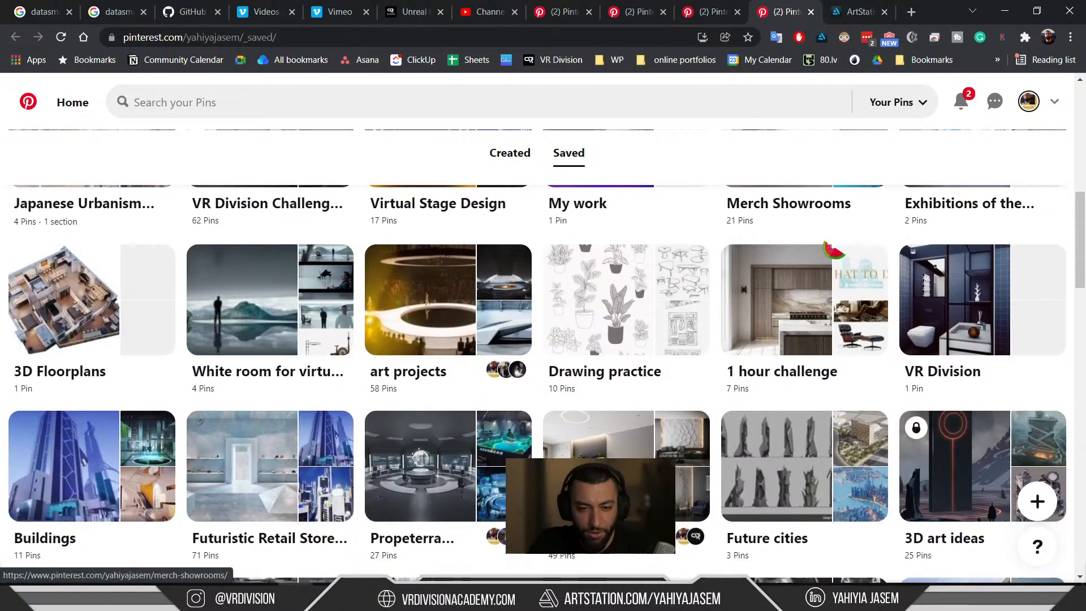
pyautogui.scroll(-6, 832, 254)
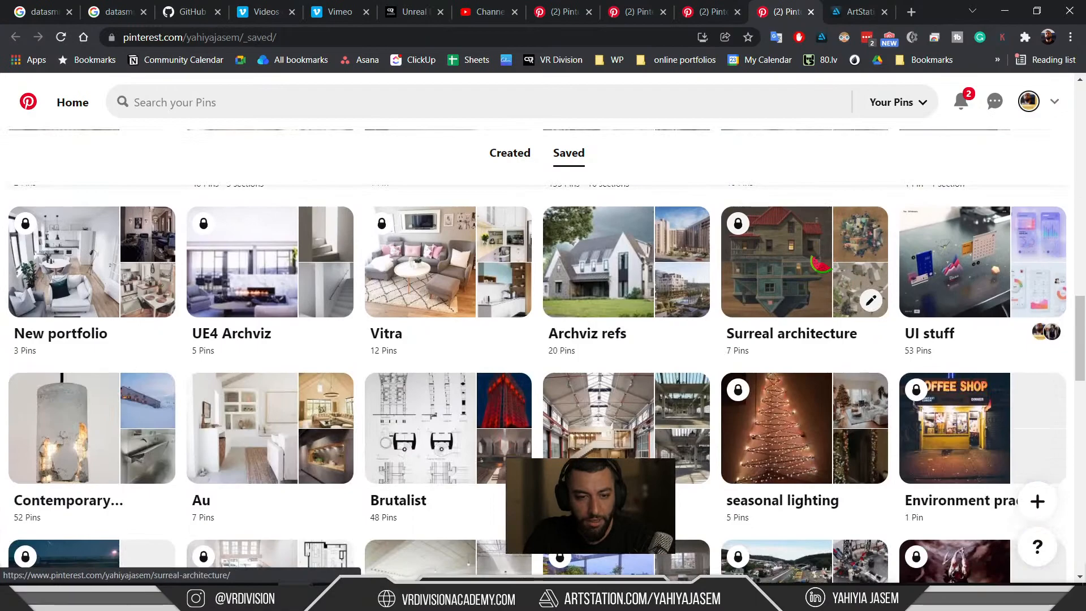
pyautogui.scroll(-6, 823, 255)
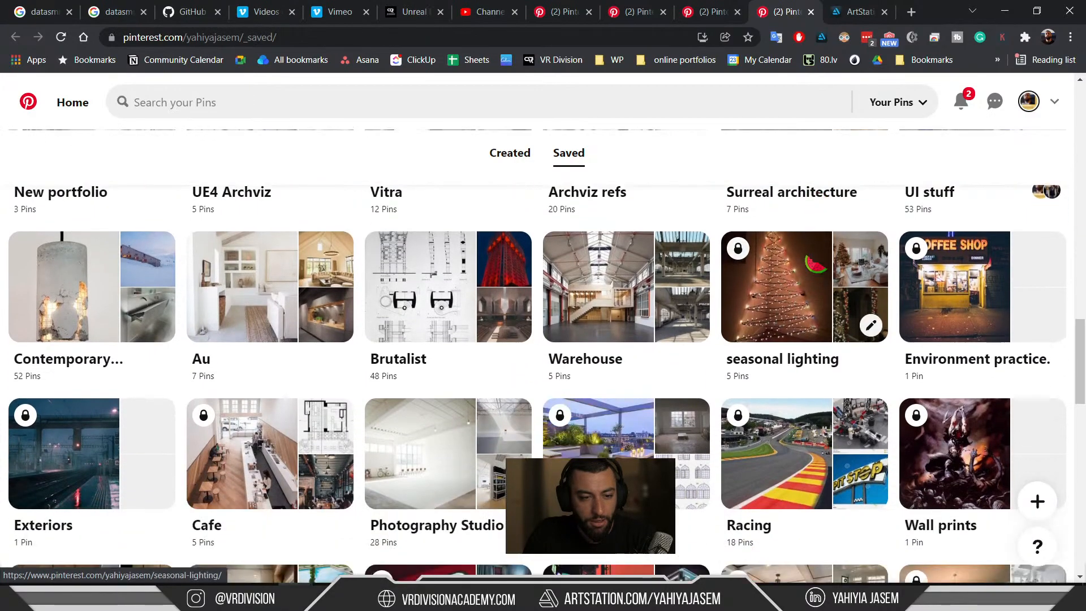
pyautogui.scroll(-5, 813, 263)
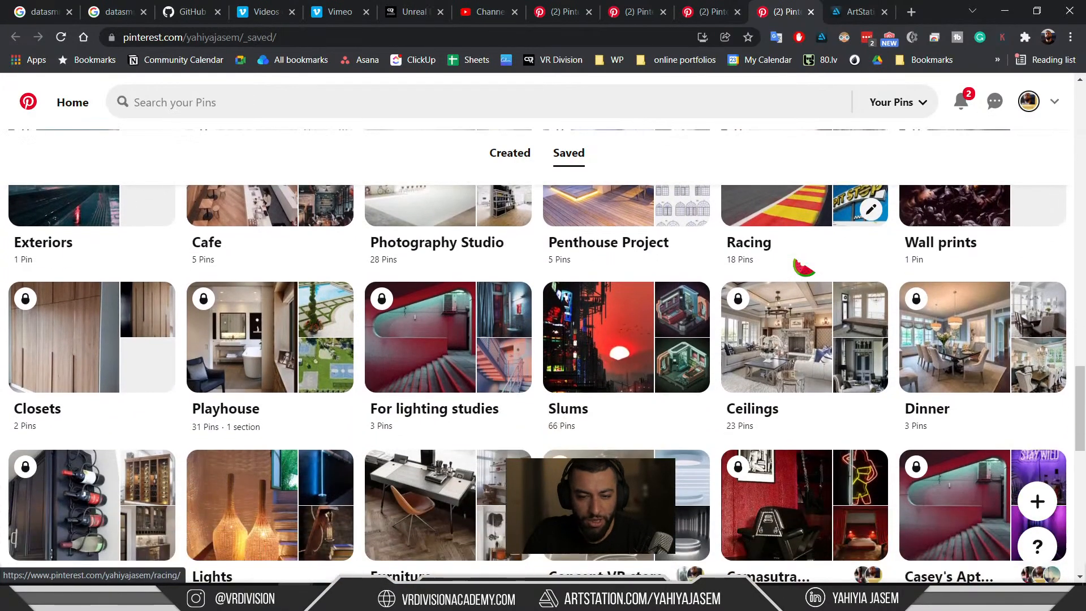
pyautogui.scroll(-4, 803, 267)
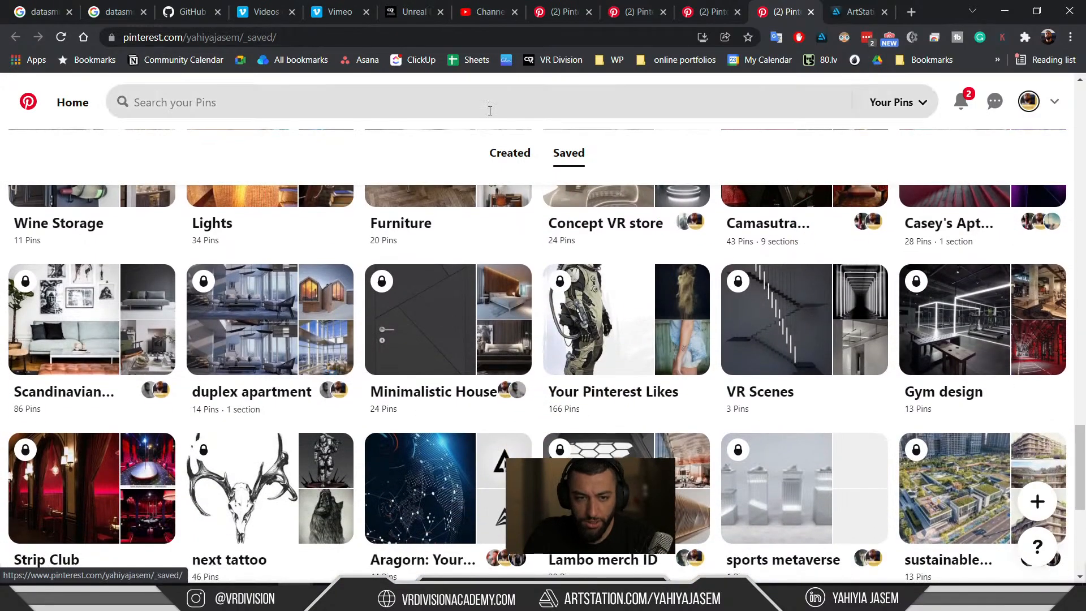
pyautogui.click(490, 111)
# Search your saved Pins for 'marble showroom' and open the Showroom Naples - Ariostea pin.
pyautogui.write('m')
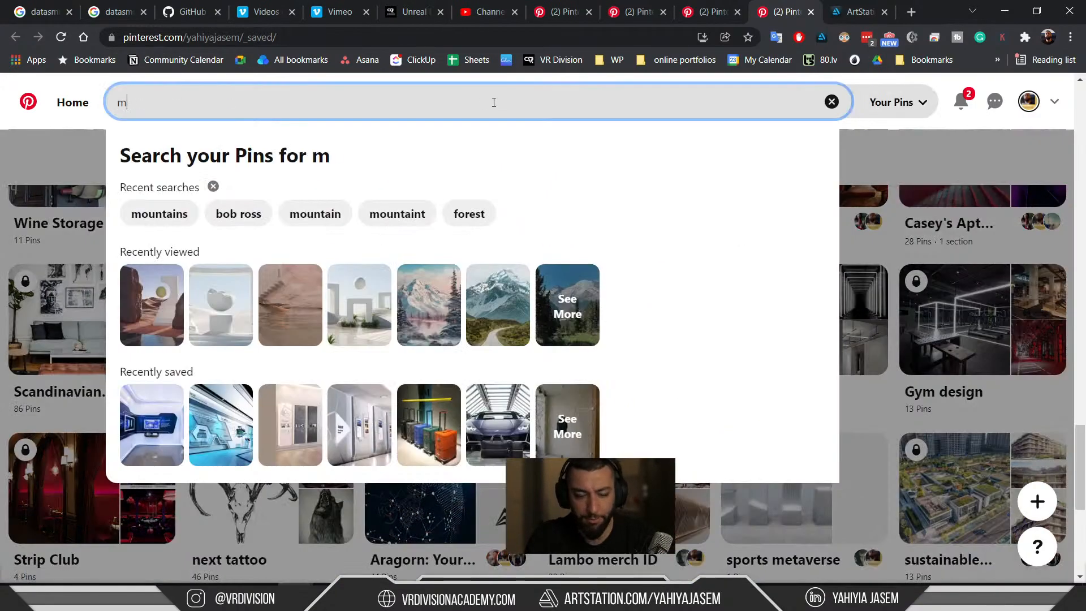
pyautogui.write('arble showroom')
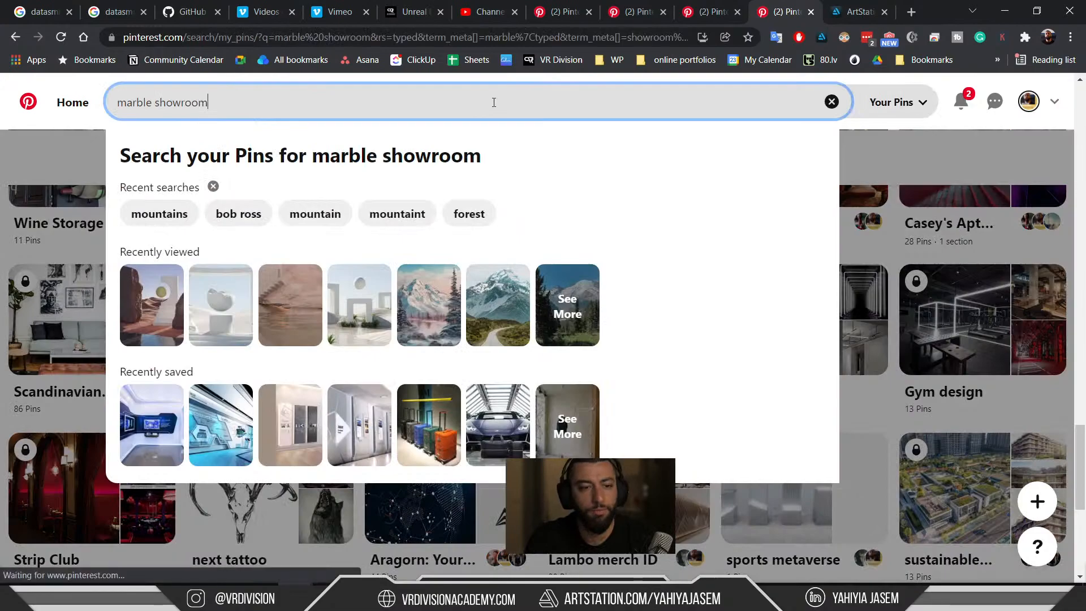
pyautogui.press('Return')
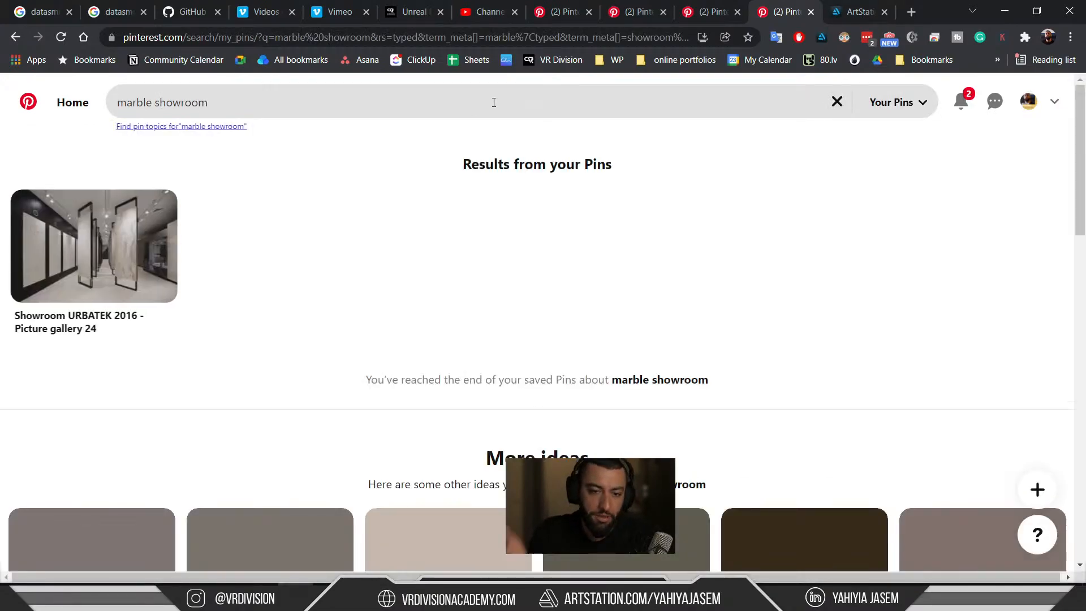
pyautogui.scroll(-4, 215, 247)
pyautogui.scroll(4, 215, 247)
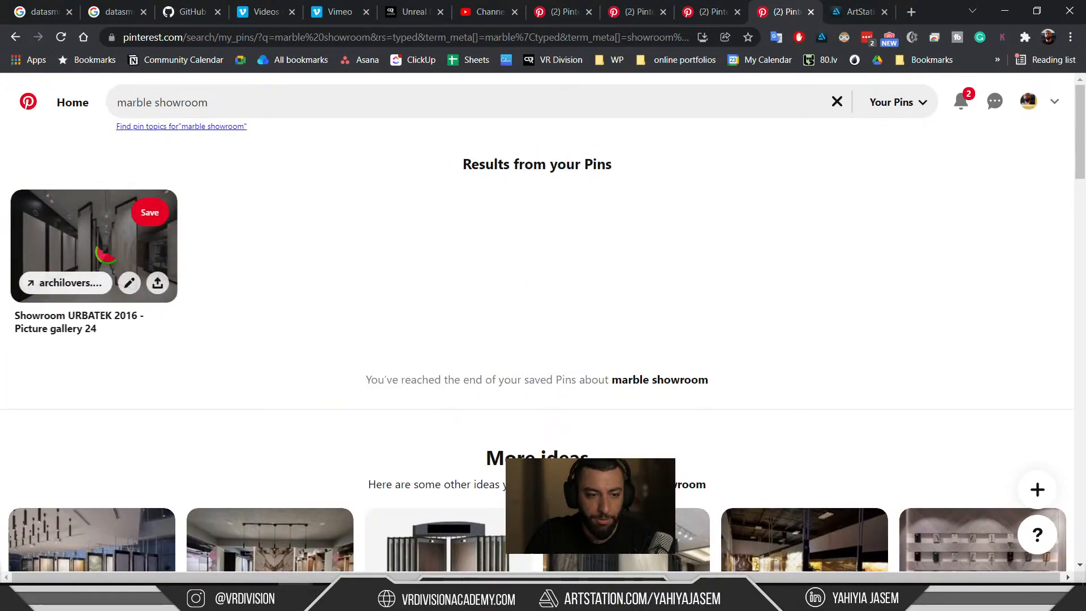
pyautogui.scroll(-9, 308, 249)
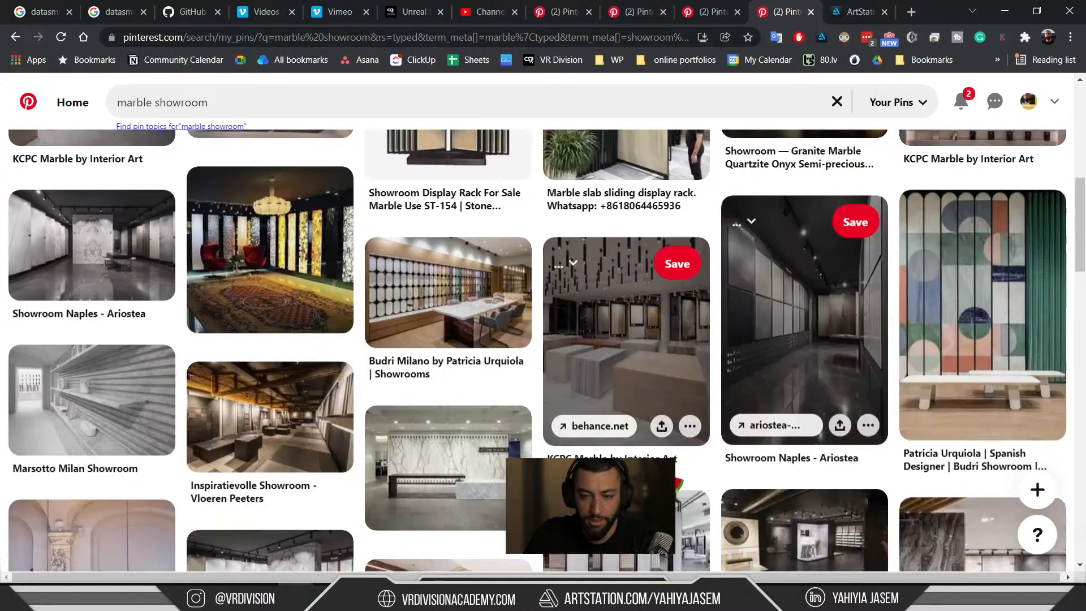
pyautogui.click(792, 317)
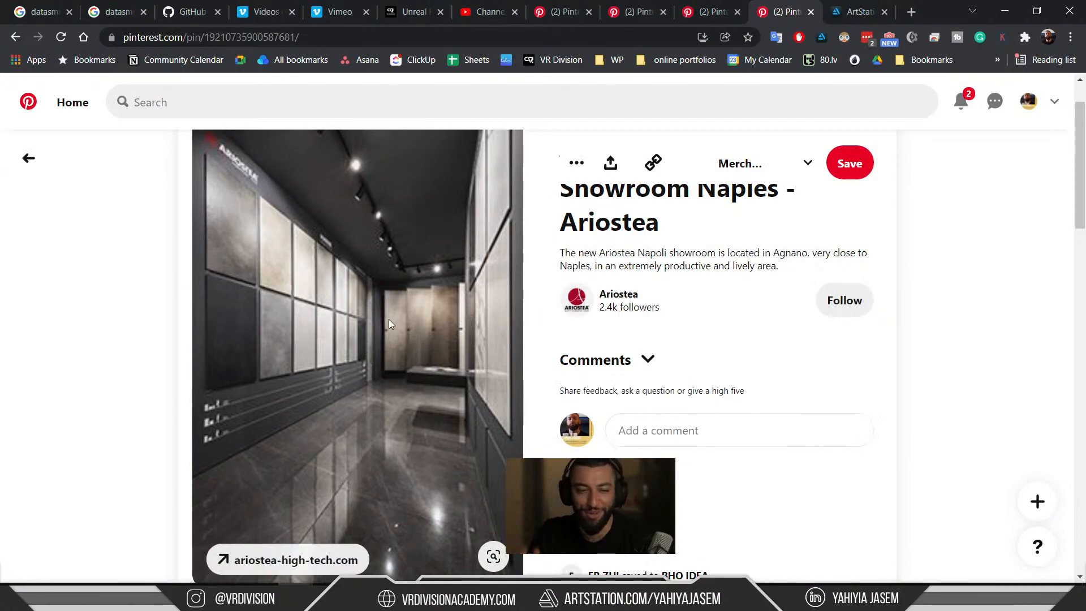
pyautogui.scroll(-6, 388, 319)
# Open the Coloured Pella Bathroom pin and scroll through its related pins.
pyautogui.click(266, 408)
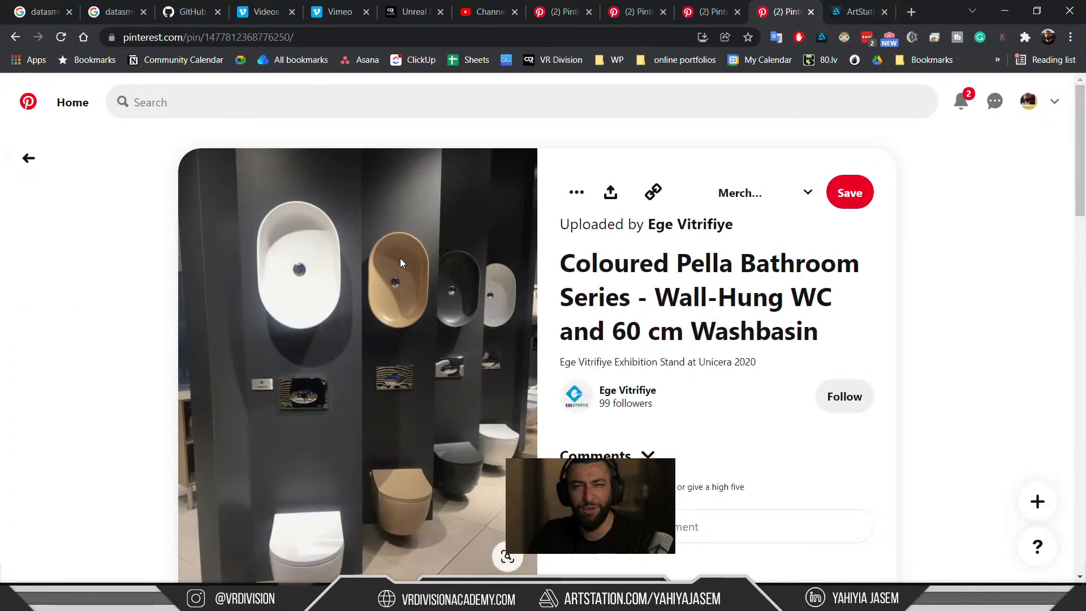
pyautogui.scroll(-1, 408, 419)
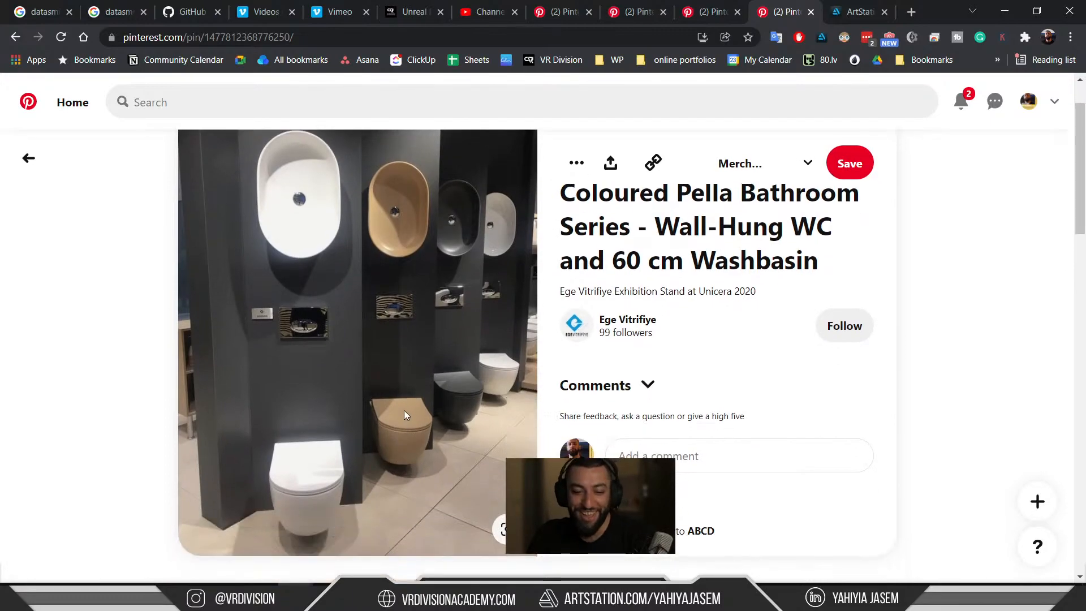
pyautogui.scroll(-2, 409, 417)
pyautogui.scroll(-8, 399, 295)
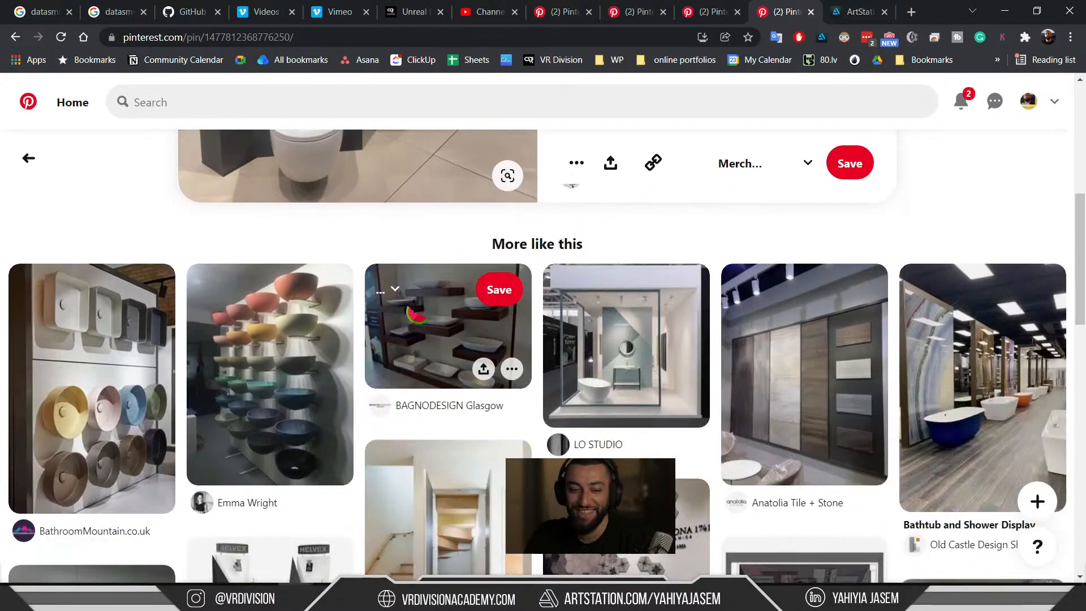
pyautogui.scroll(-5, 626, 431)
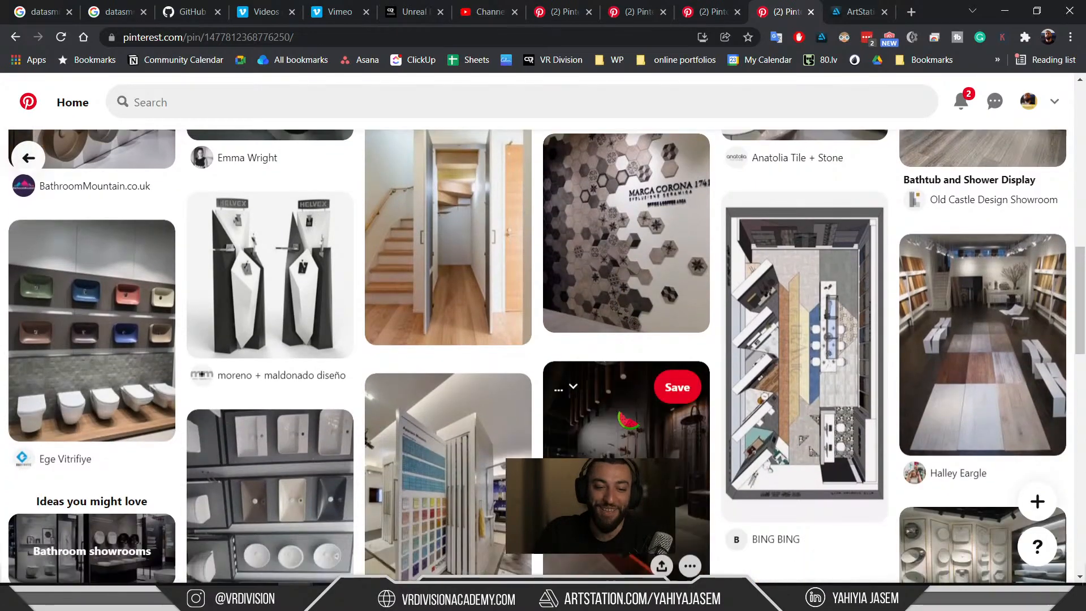
pyautogui.scroll(-4, 649, 396)
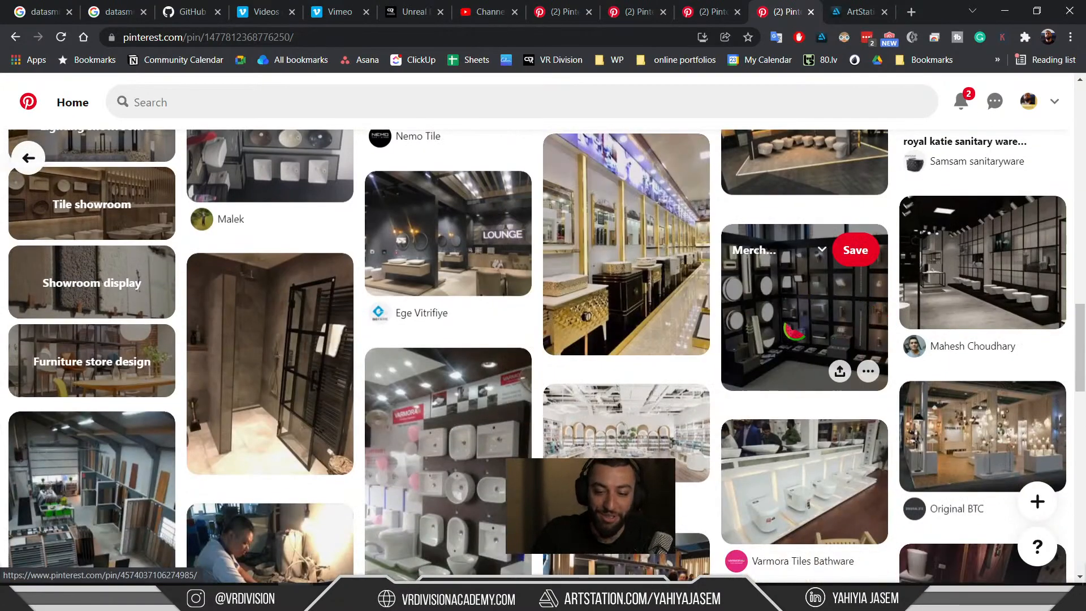
pyautogui.scroll(-4, 874, 310)
# Open the white arched bookstore pin, then the white gallery pin with plinths, and browse related pins.
pyautogui.click(644, 308)
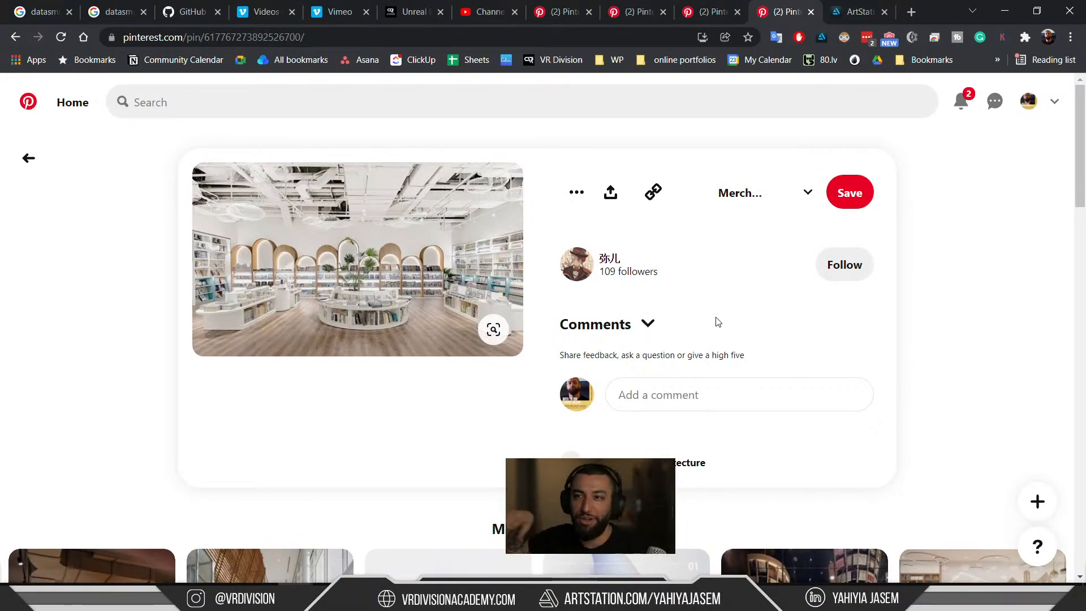
pyautogui.scroll(-6, 719, 328)
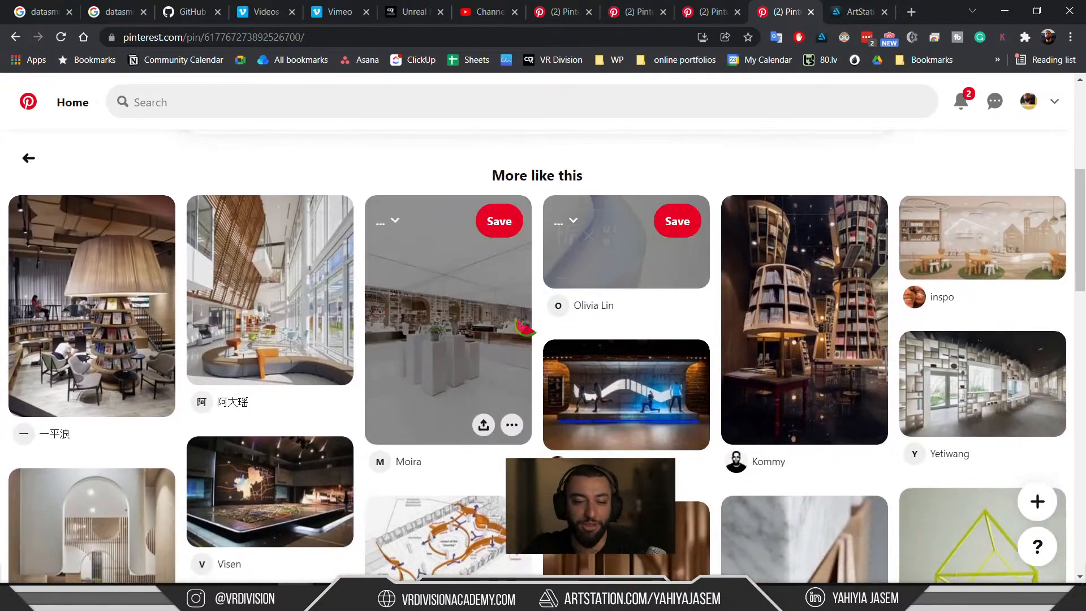
pyautogui.click(474, 326)
pyautogui.scroll(-2, 487, 341)
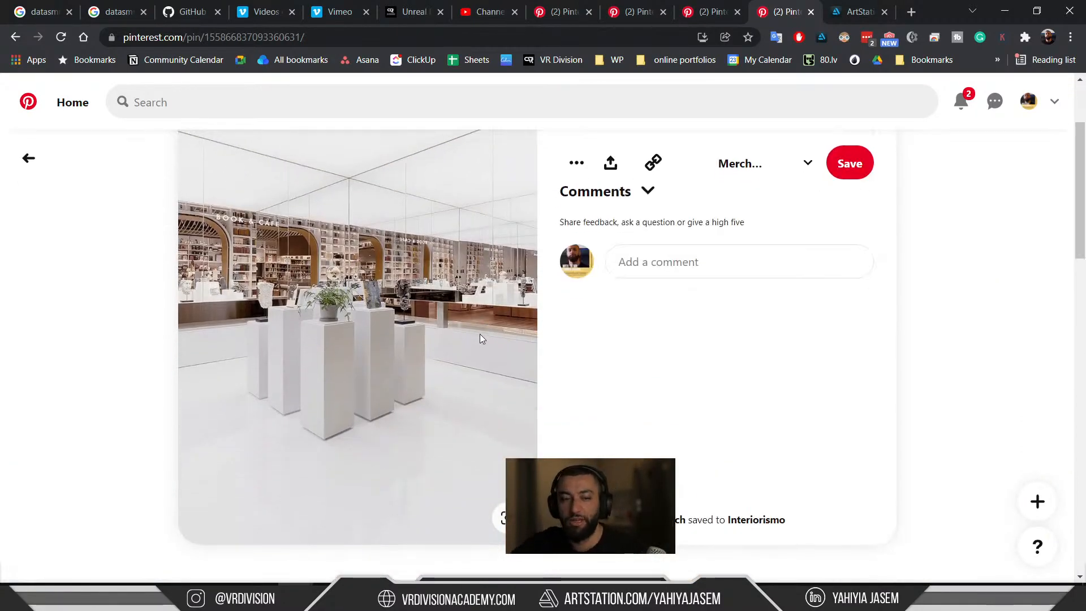
pyautogui.scroll(-7, 480, 338)
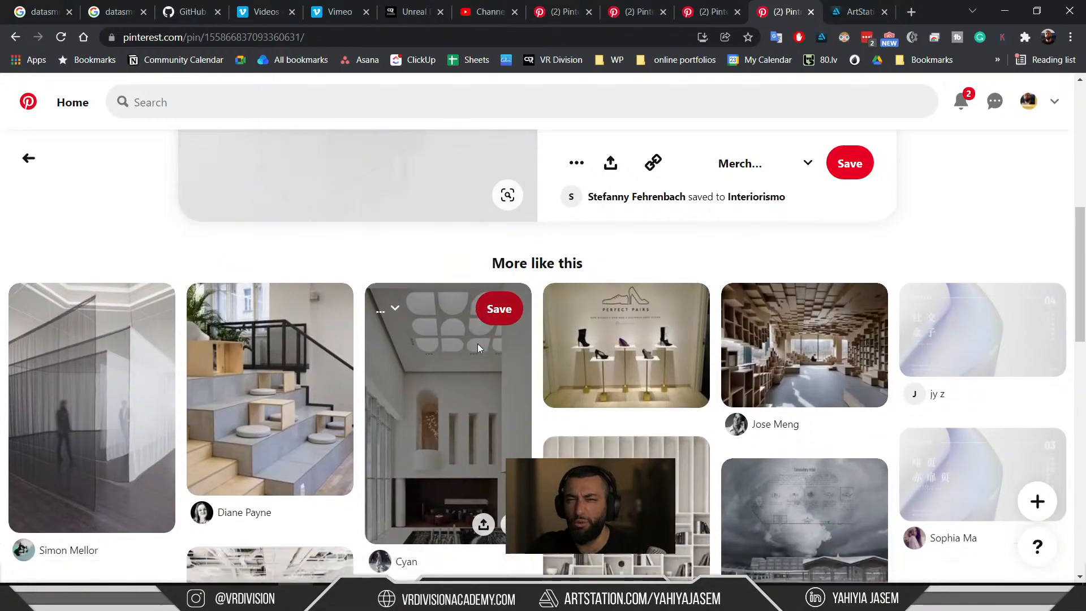
pyautogui.scroll(-4, 492, 354)
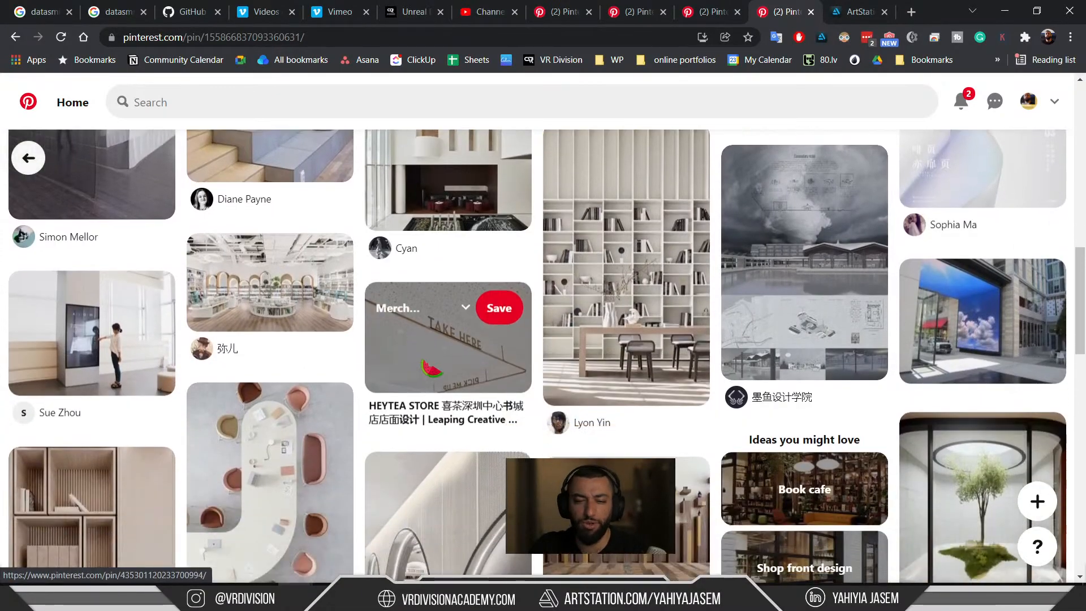
pyautogui.scroll(-5, 429, 355)
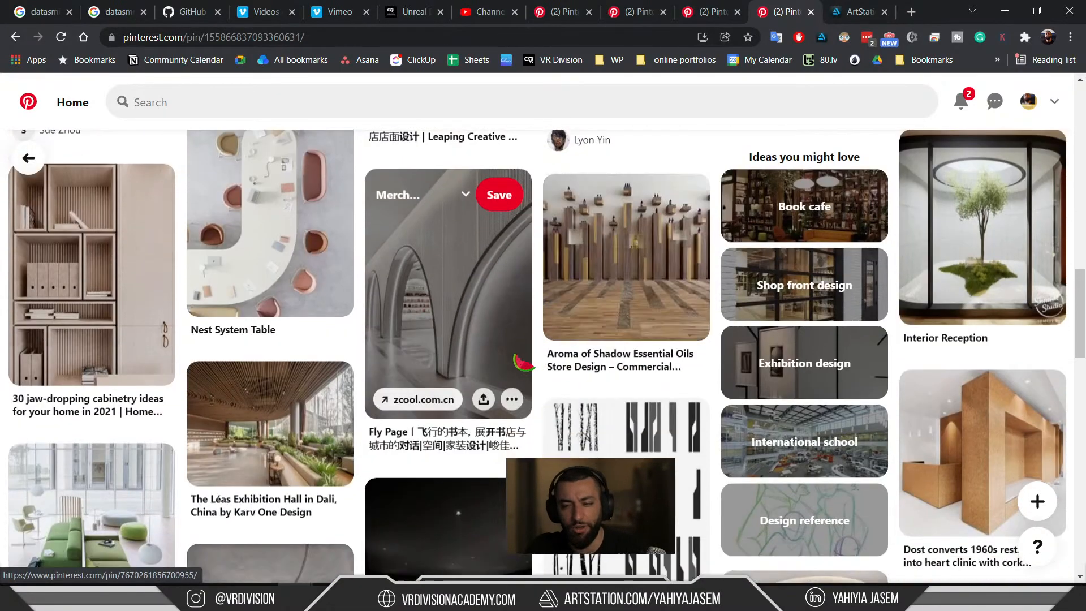
pyautogui.scroll(-5, 498, 379)
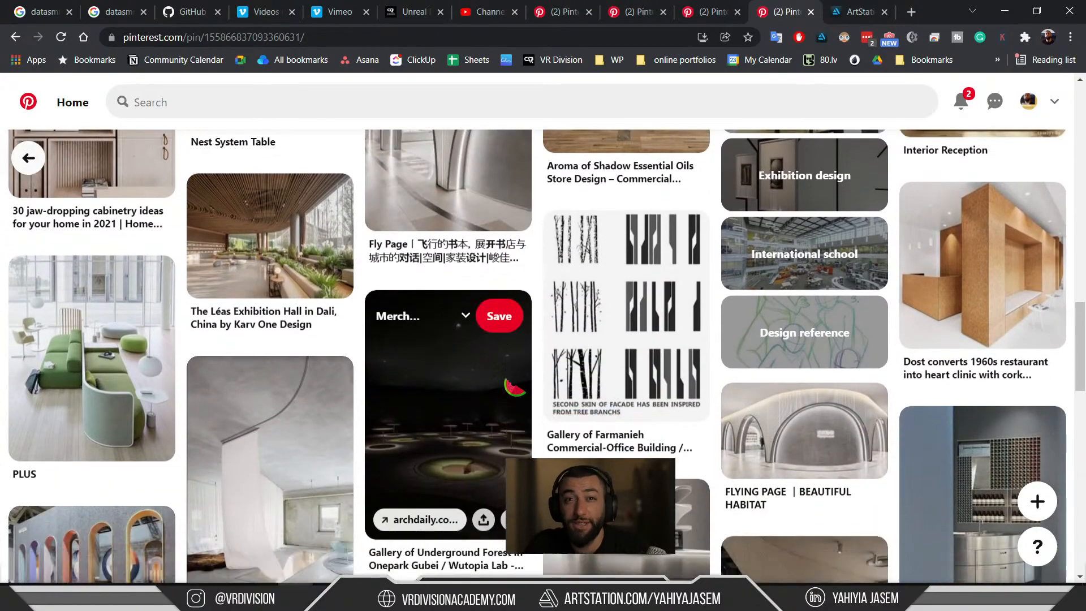
pyautogui.scroll(-12, 522, 381)
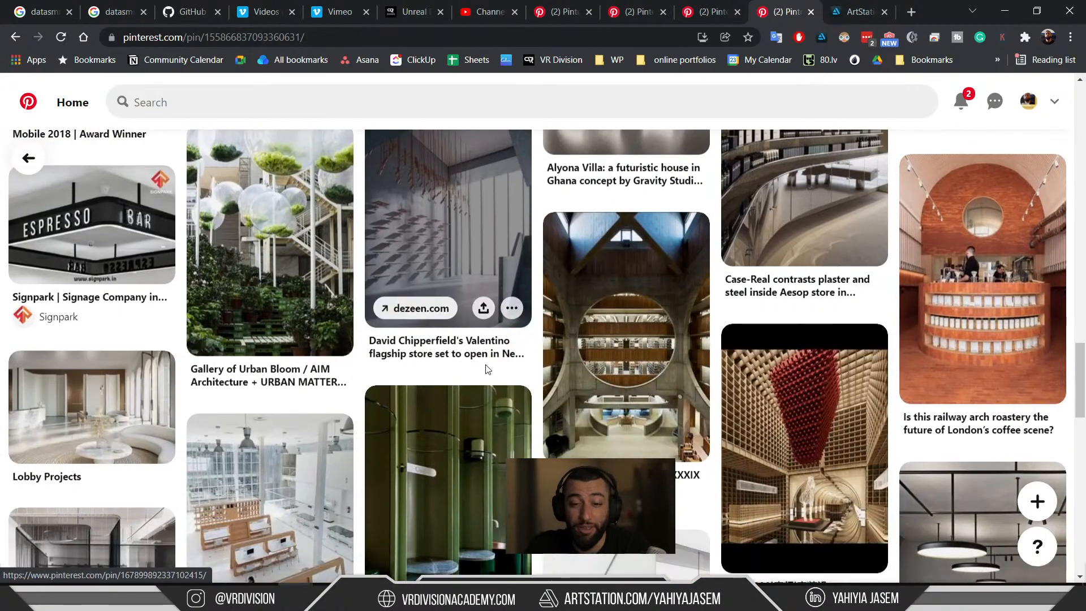
pyautogui.scroll(-6, 498, 381)
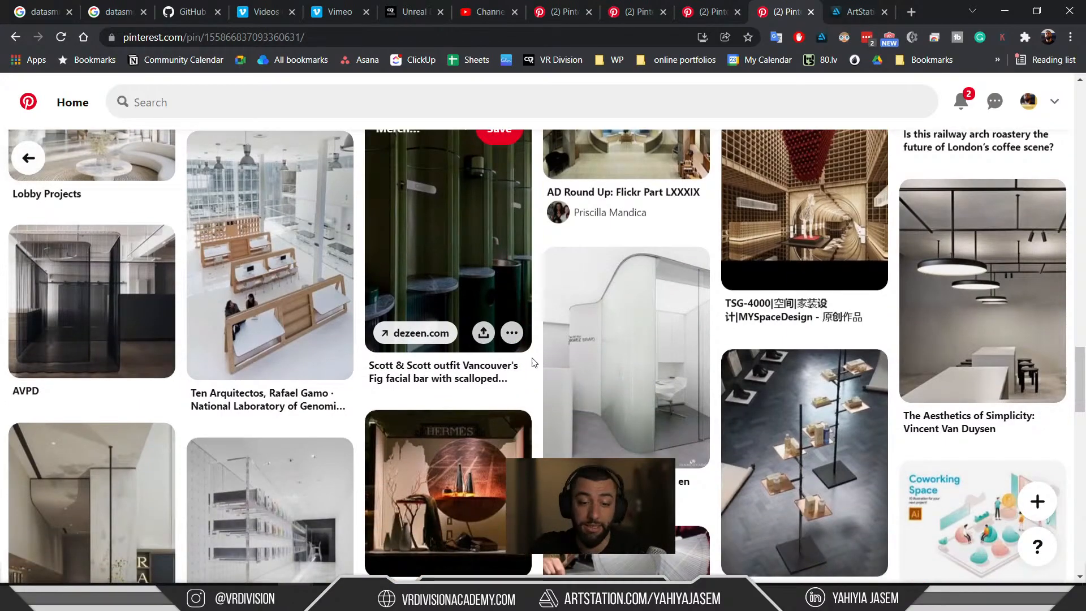
pyautogui.scroll(-10, 505, 371)
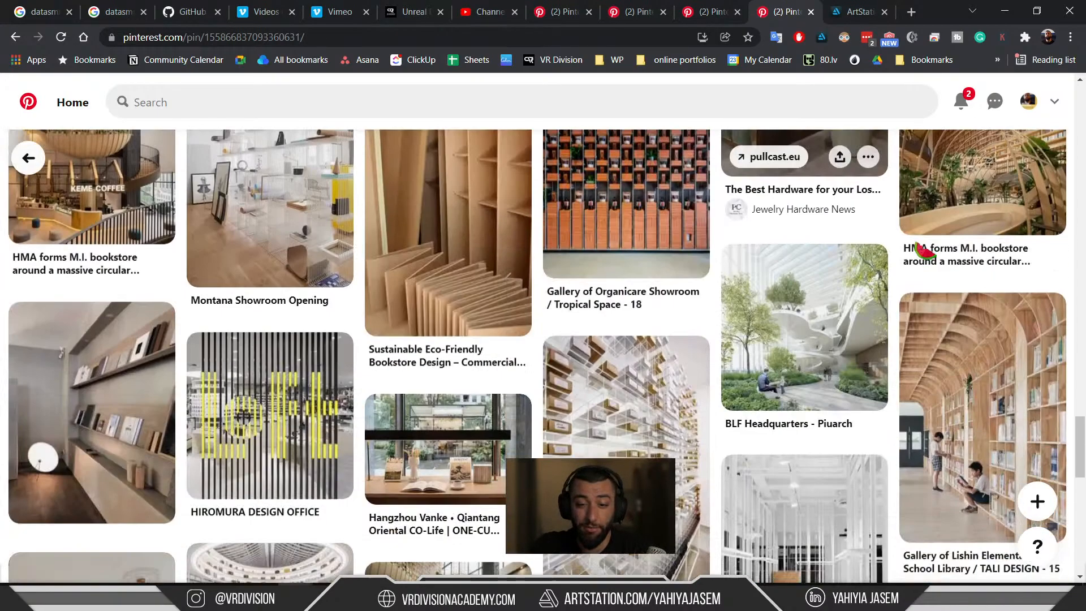
pyautogui.scroll(5, 545, 273)
pyautogui.scroll(5, 545, 274)
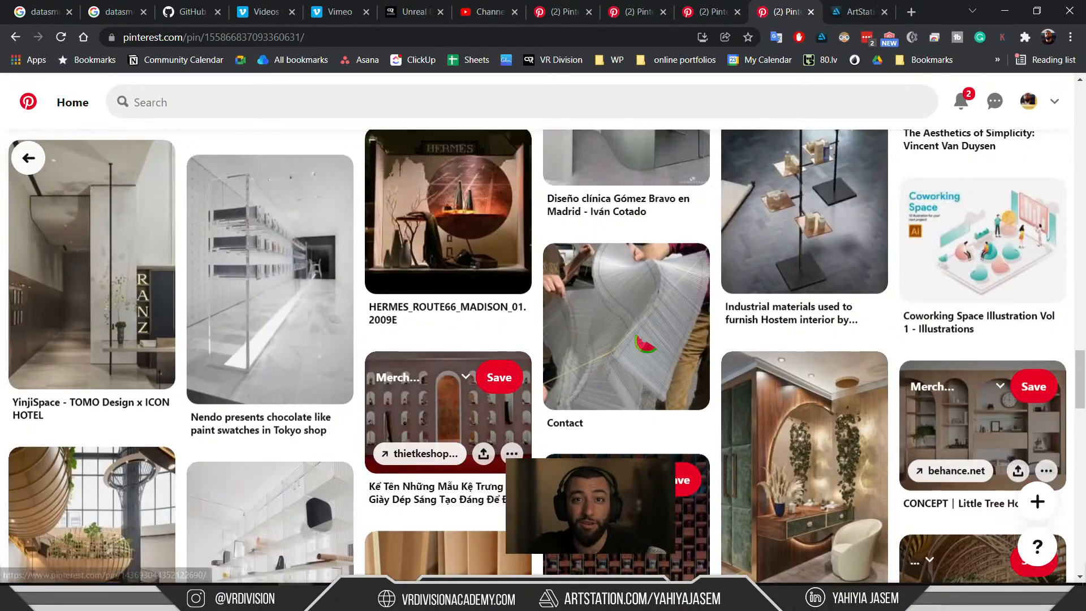
pyautogui.scroll(-14, 645, 343)
pyautogui.scroll(7, 645, 343)
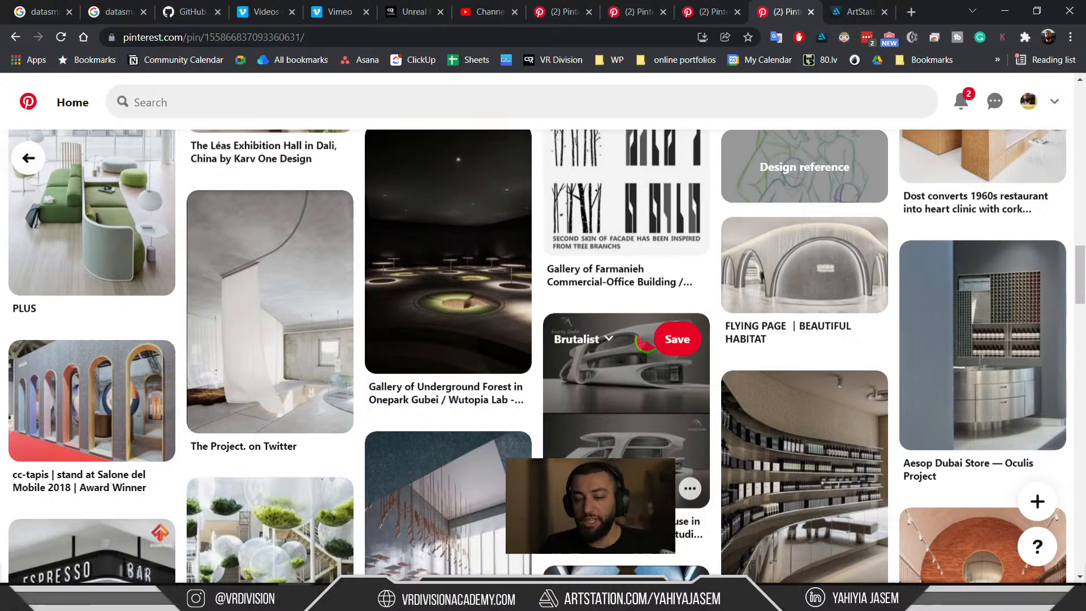
# Check the Windows clock, scroll the pins, then swing the Unreal camera above the stairs.
pyautogui.click(1028, 598)
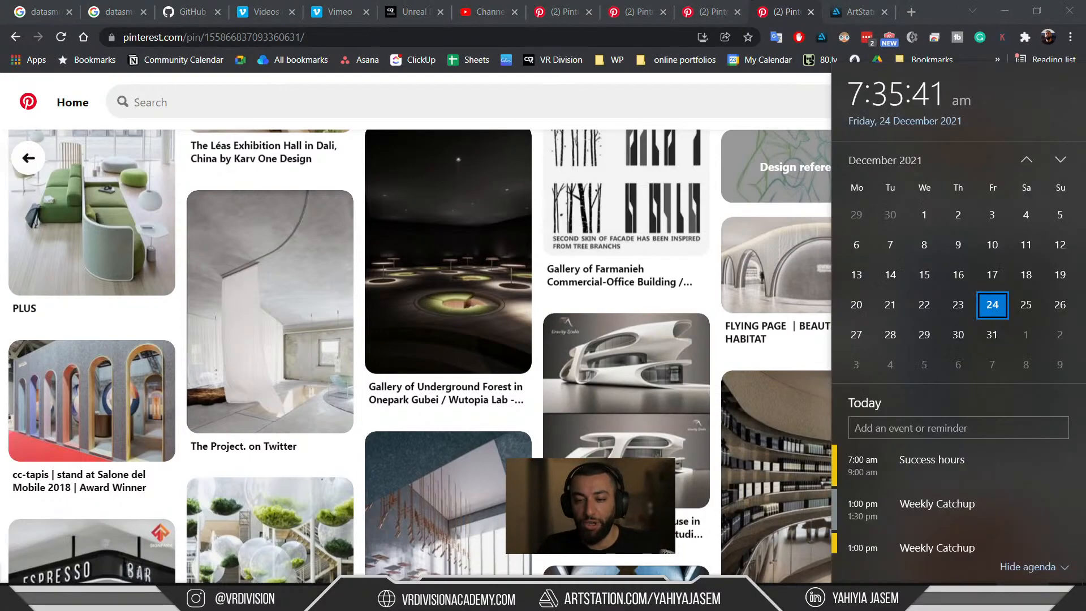
pyautogui.click(1028, 598)
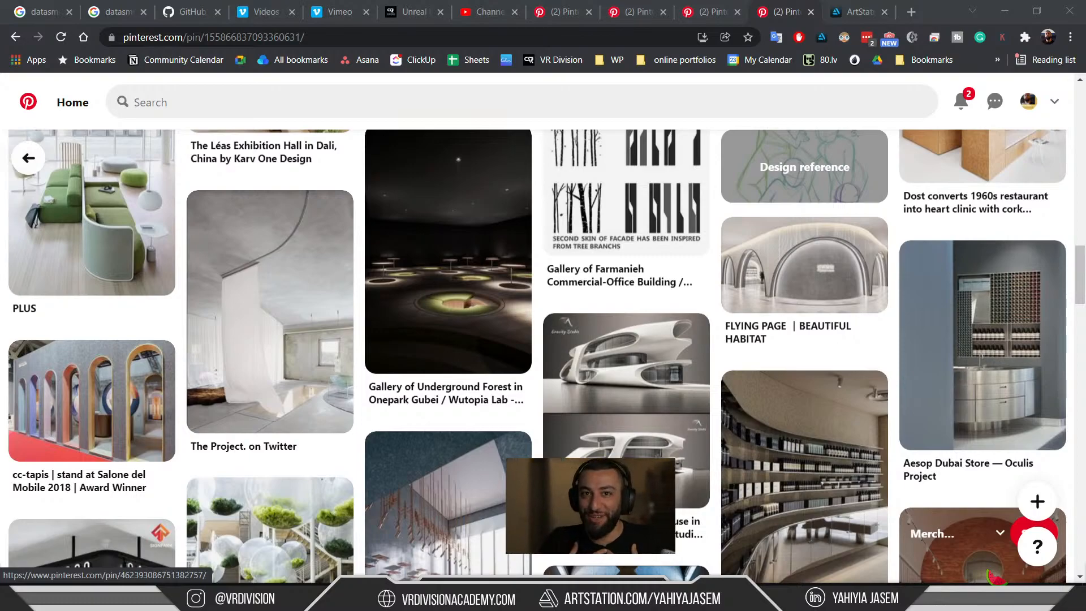
pyautogui.scroll(-5, 565, 367)
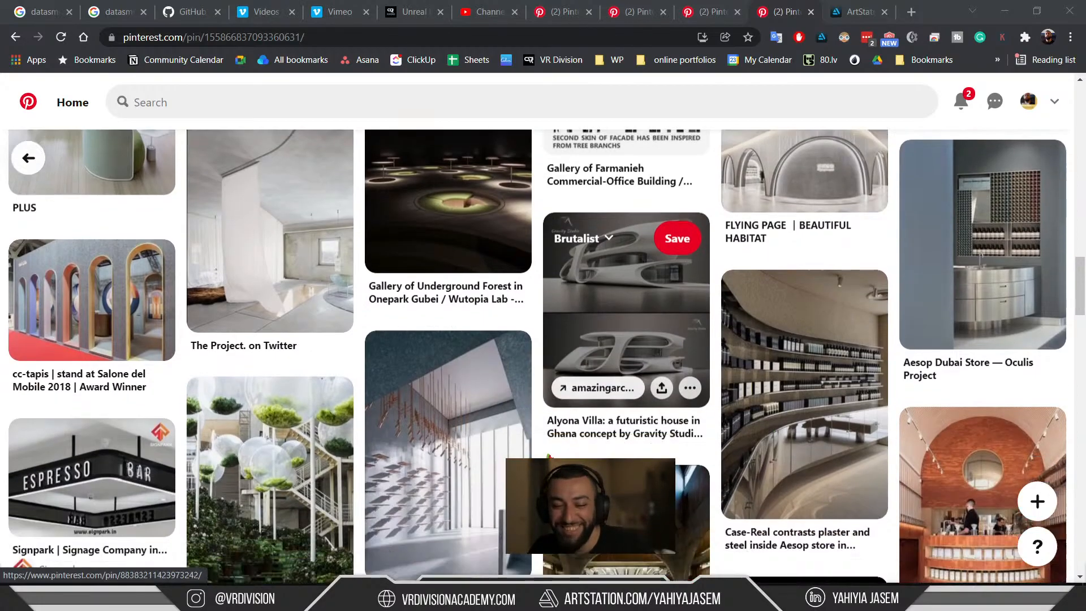
pyautogui.scroll(-4, 545, 388)
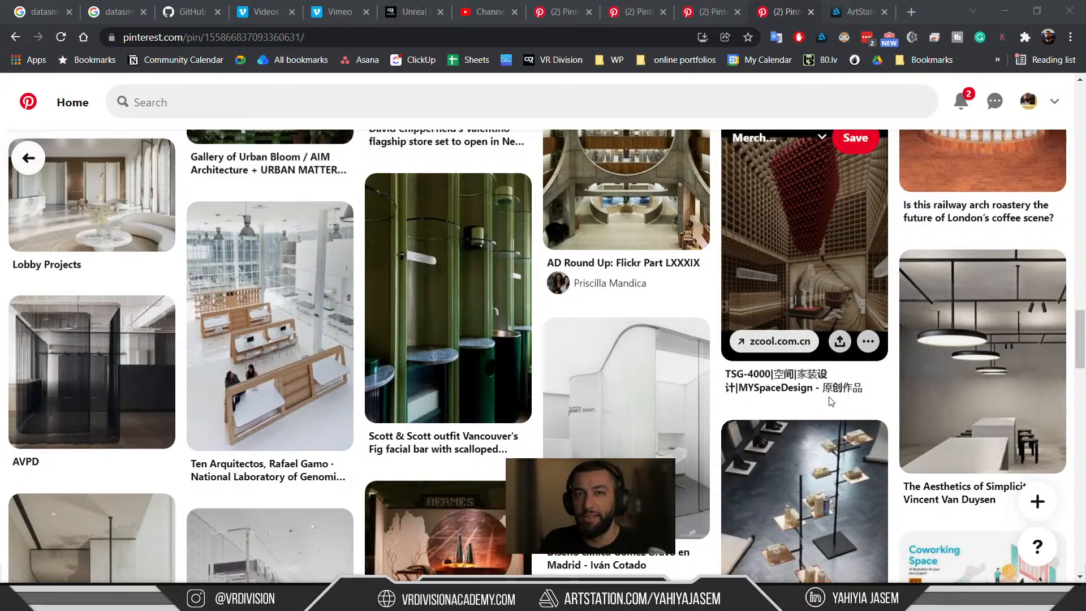
pyautogui.scroll(2, 829, 401)
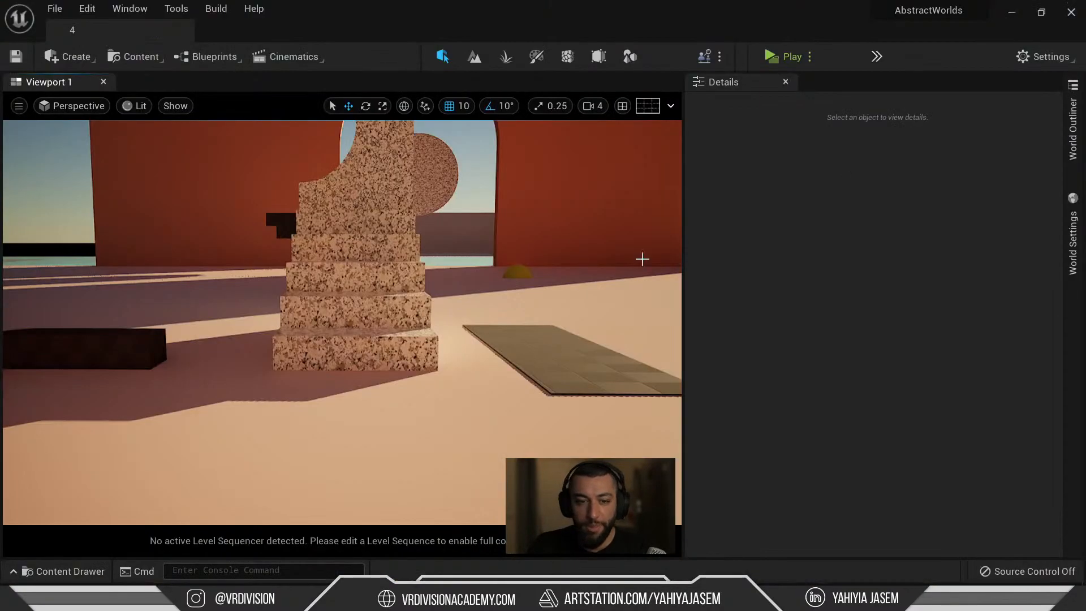
pyautogui.moveTo(643, 259); pyautogui.dragTo(572, 297, button='right')
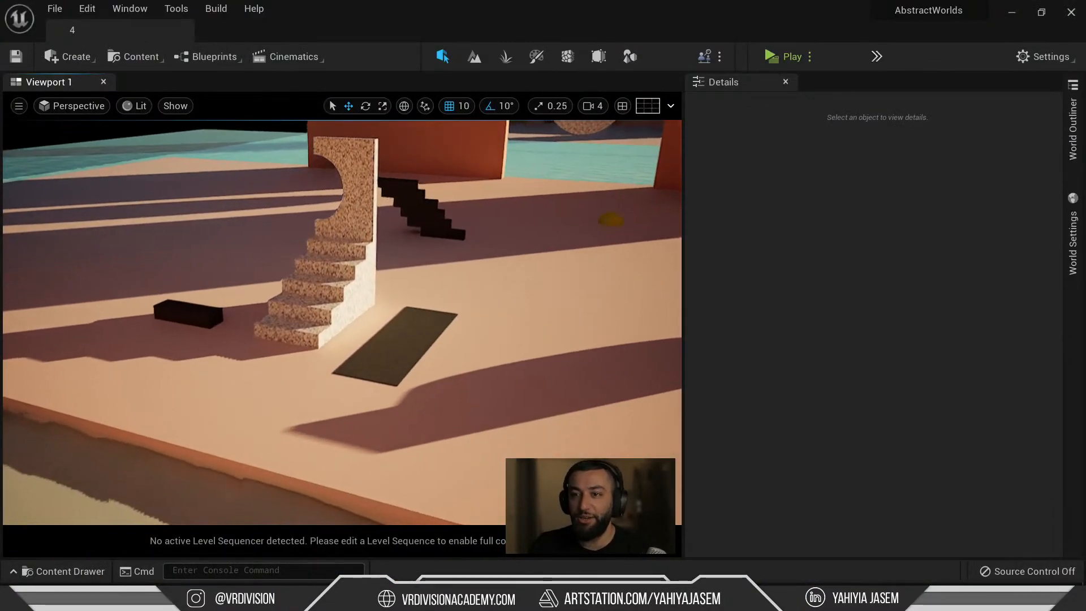
# Fly toward the speckled staircase, dolly in and out, and look up at the staircase and arch.
pyautogui.press('w')
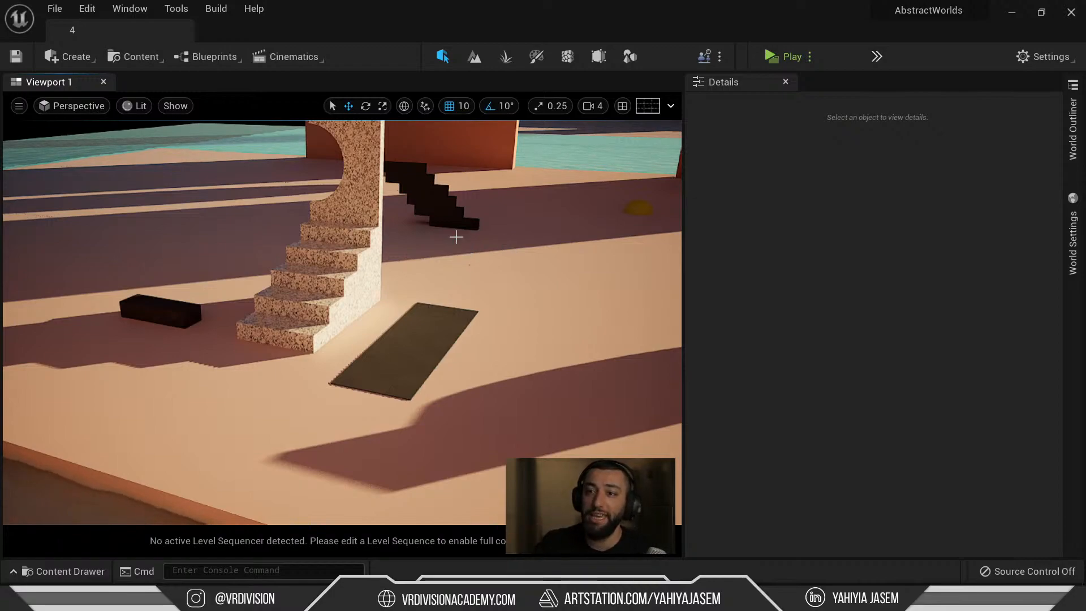
pyautogui.moveTo(386, 247); pyautogui.dragTo(371, 257, button='right')
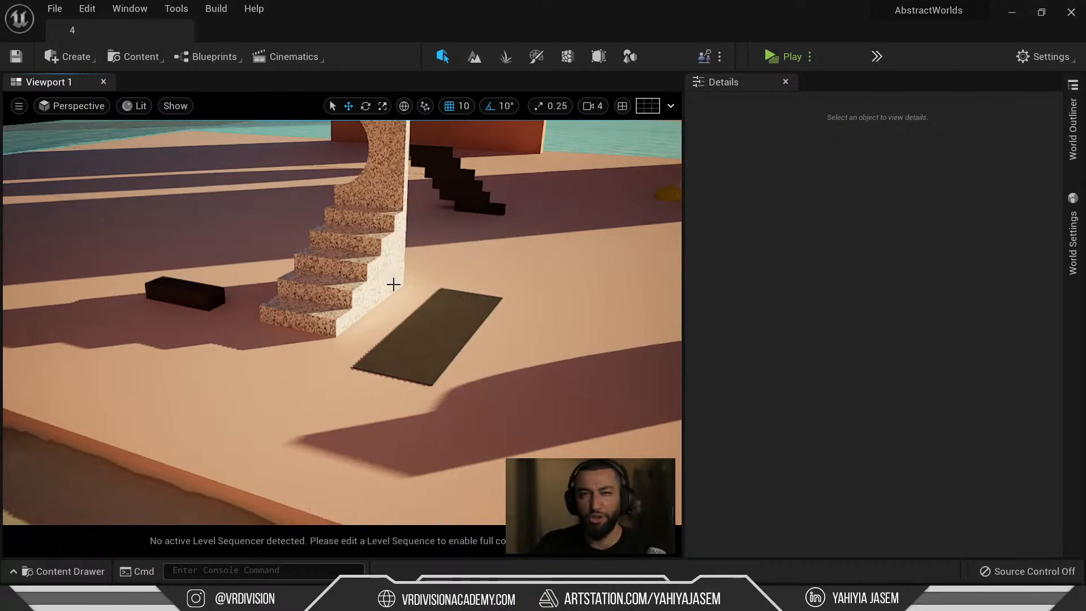
pyautogui.scroll(-10, 393, 283)
pyautogui.scroll(5, 402, 283)
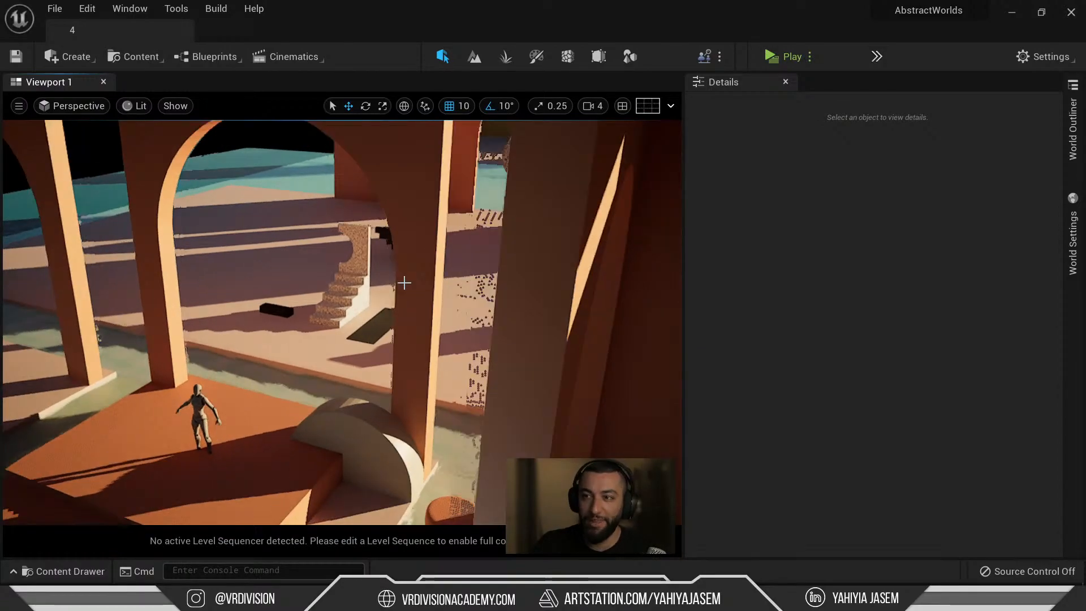
pyautogui.scroll(3, 403, 287)
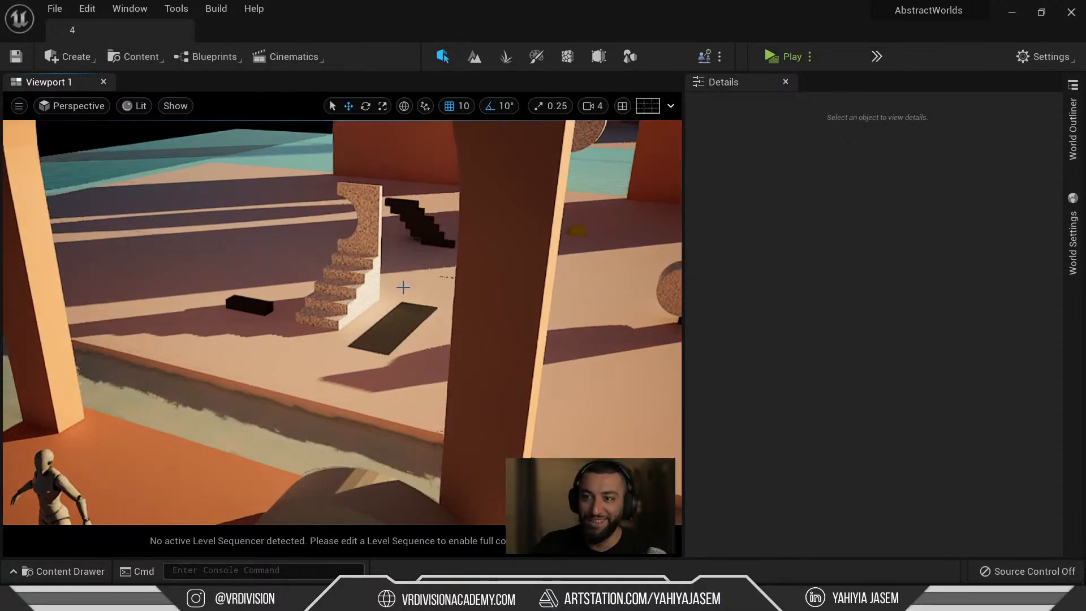
pyautogui.scroll(3, 403, 287)
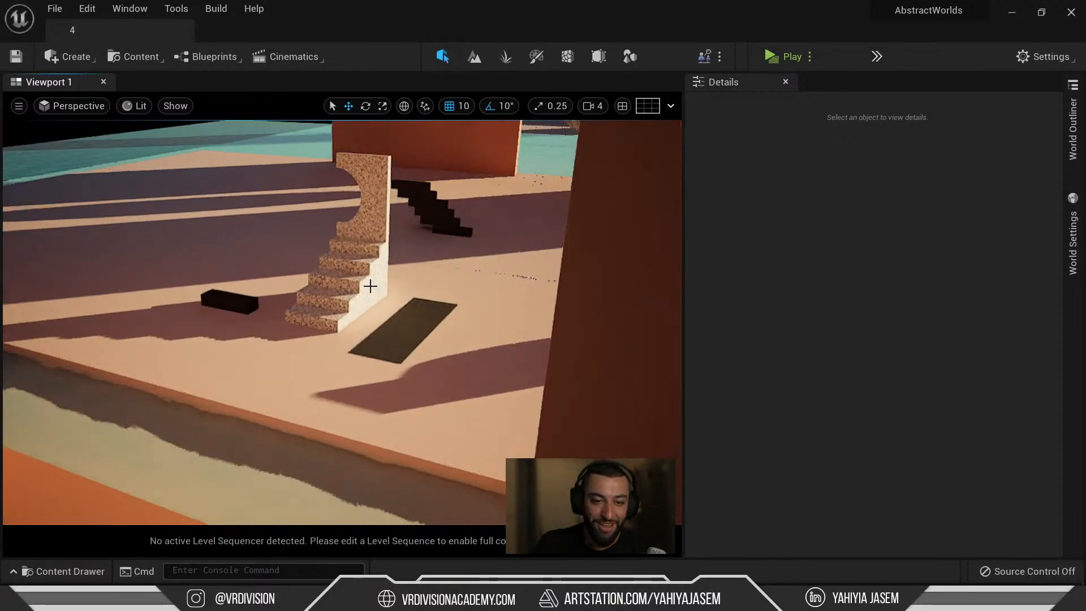
pyautogui.scroll(4, 369, 294)
pyautogui.moveTo(369, 294)
pyautogui.mouseDown(button='right')
pyautogui.moveTo(396, 232)
pyautogui.moveTo(369, 311)
pyautogui.mouseUp(button='right')
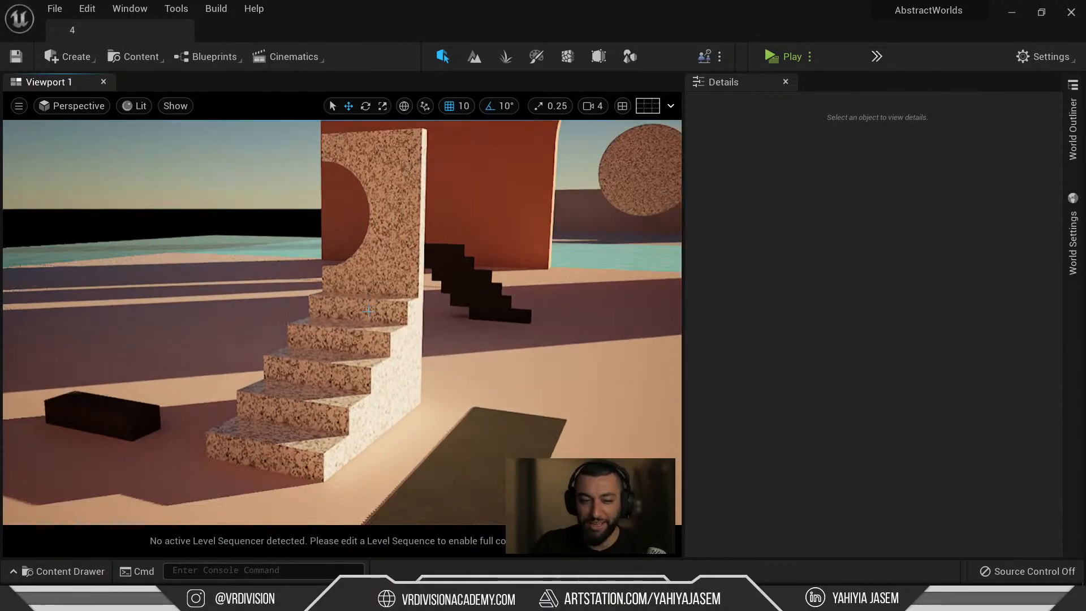
# Bring Quixel Bridge forward and open the Icelandic Rock Assembly's details.
pyautogui.moveTo(616, 598)
pyautogui.click(701, 532)
pyautogui.scroll(-2, 428, 388)
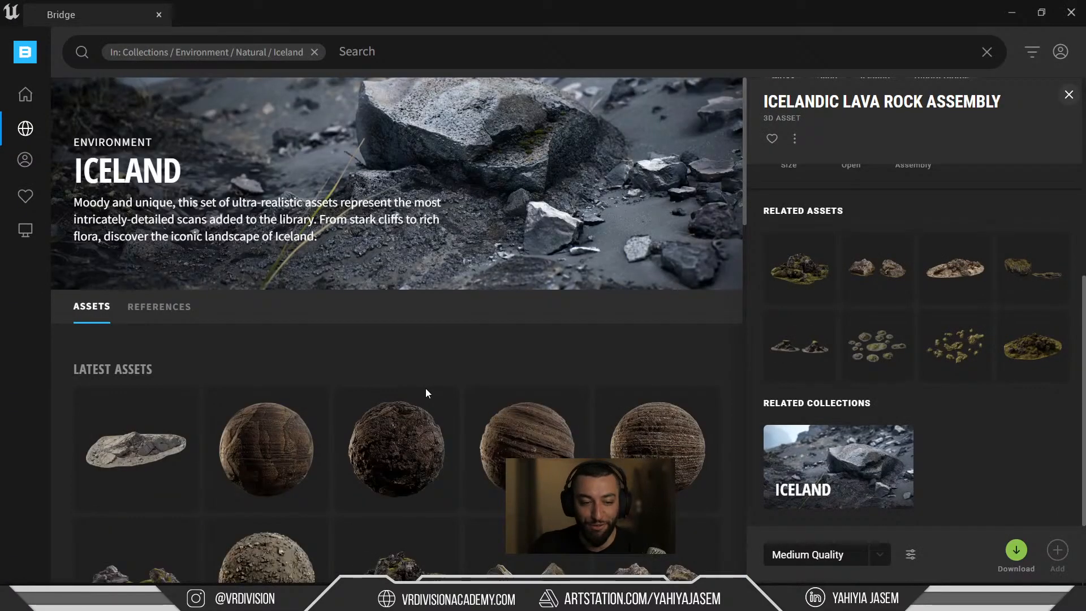
pyautogui.scroll(-3, 425, 389)
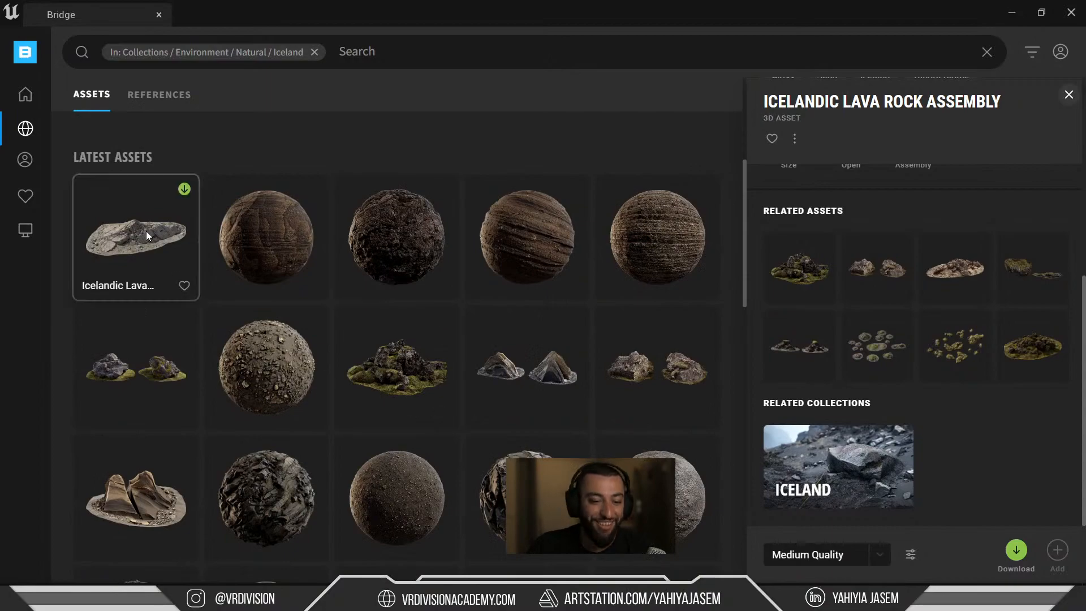
pyautogui.click(149, 497)
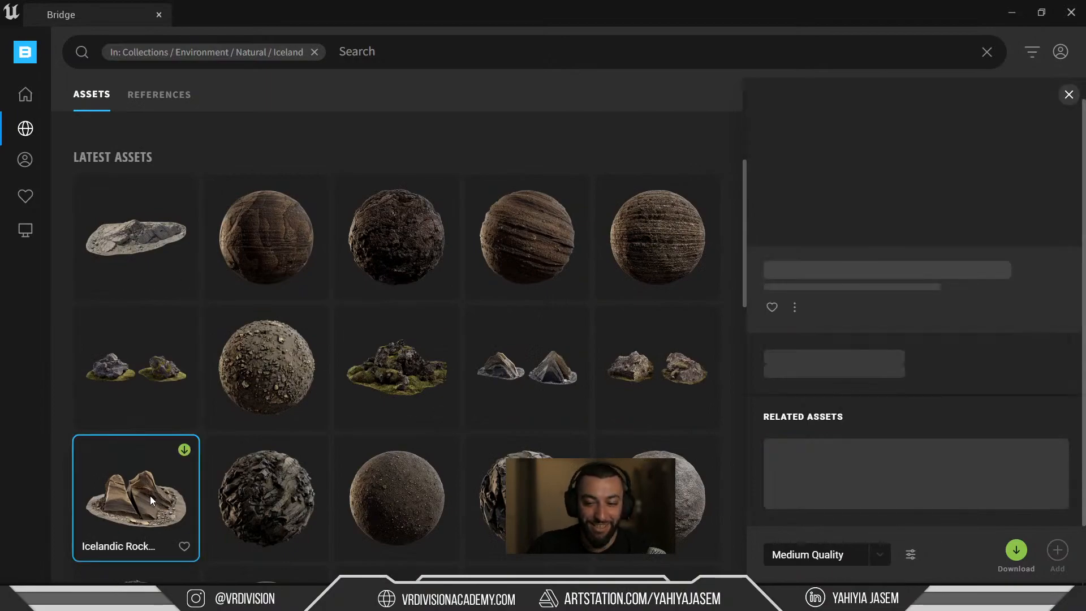
# Download the Icelandic Rock Assembly at Low Quality.
pyautogui.scroll(3, 856, 259)
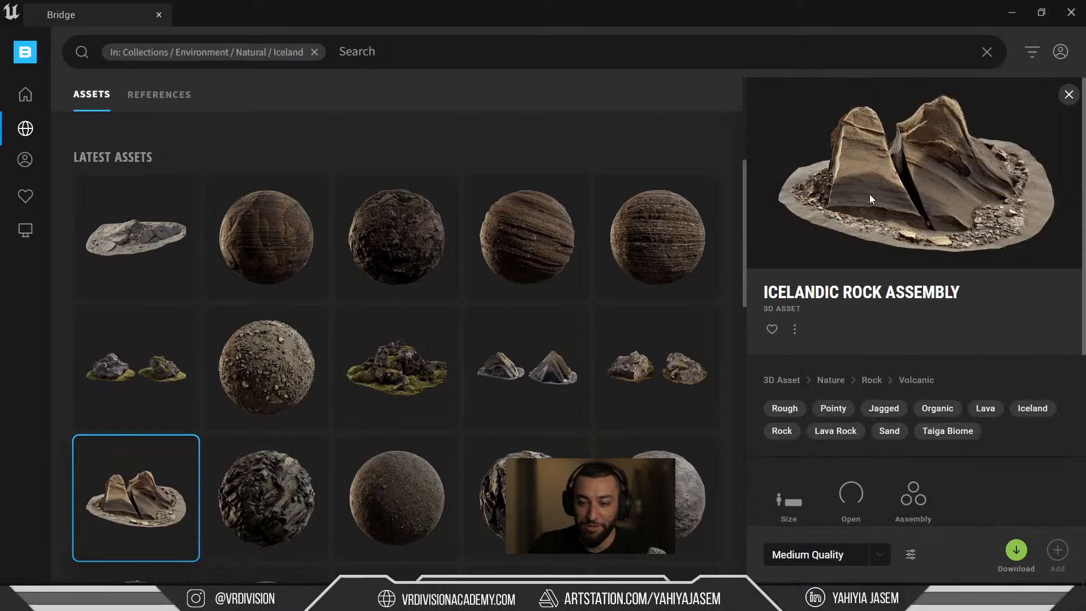
pyautogui.scroll(-3, 874, 191)
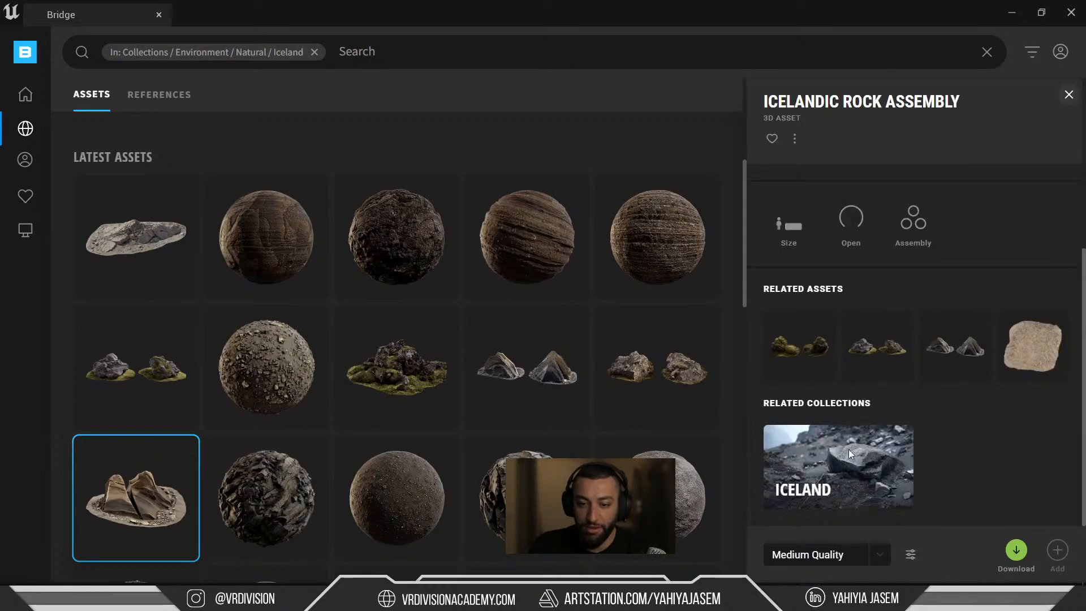
pyautogui.click(834, 553)
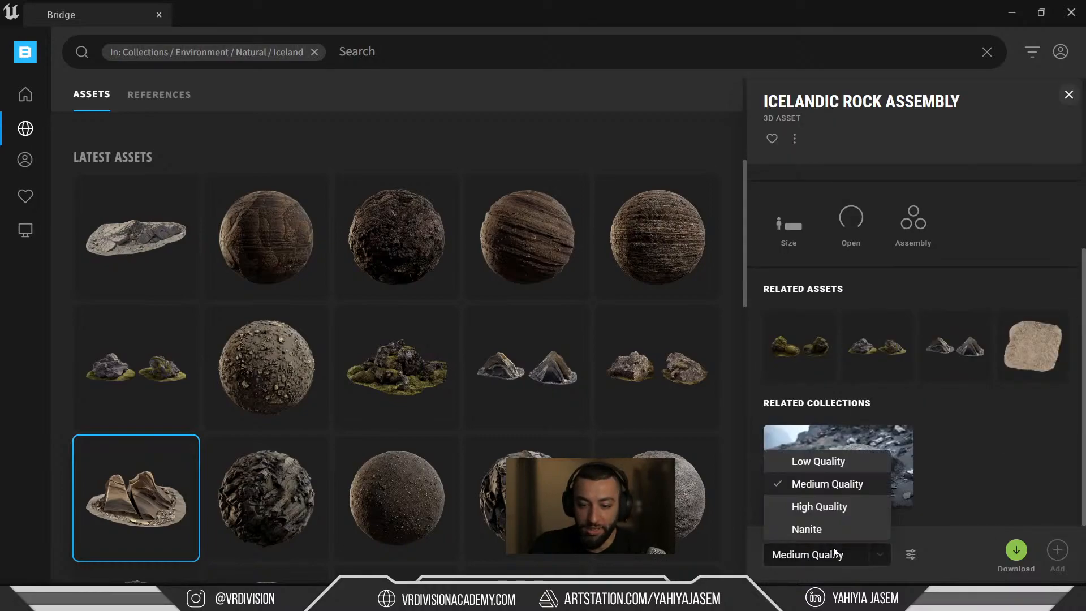
pyautogui.click(821, 470)
pyautogui.click(1017, 550)
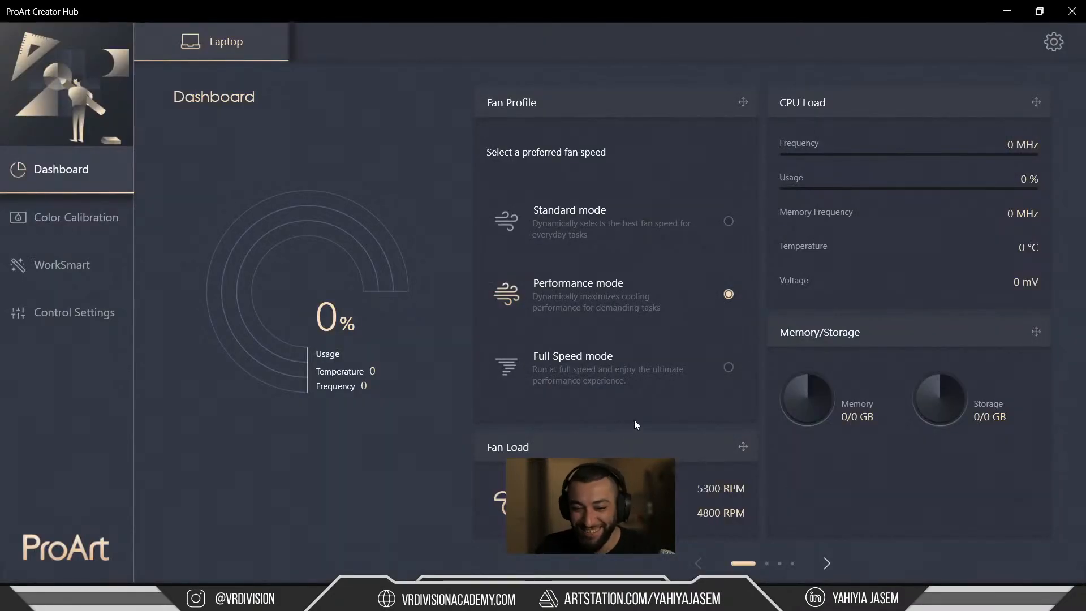
# Set ProArt Creator Hub fans to Full Speed, close it, and un-maximize Bridge.
pyautogui.click(637, 373)
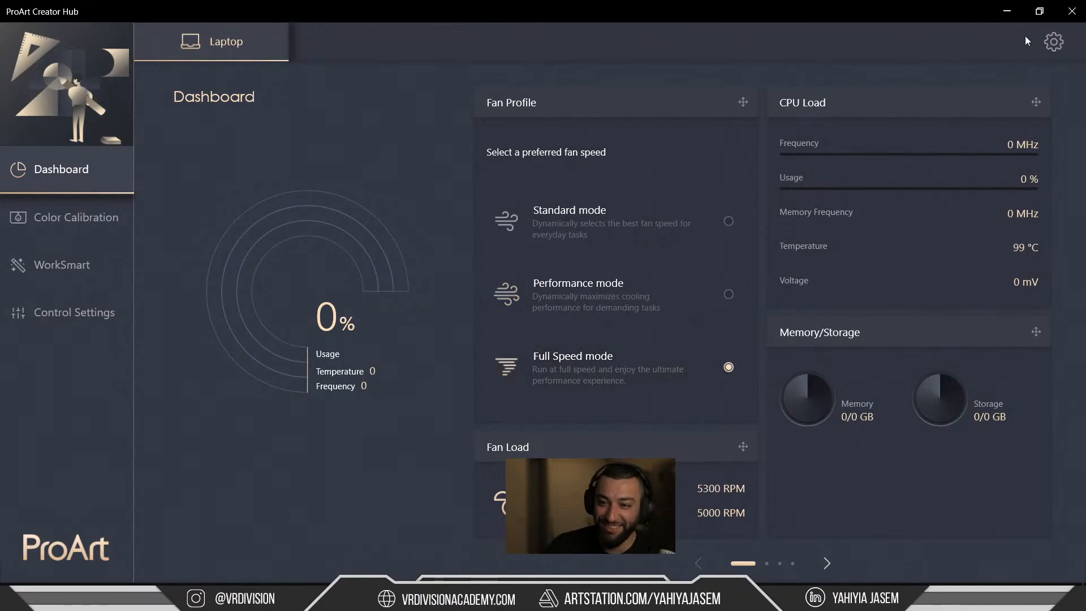
pyautogui.click(1072, 12)
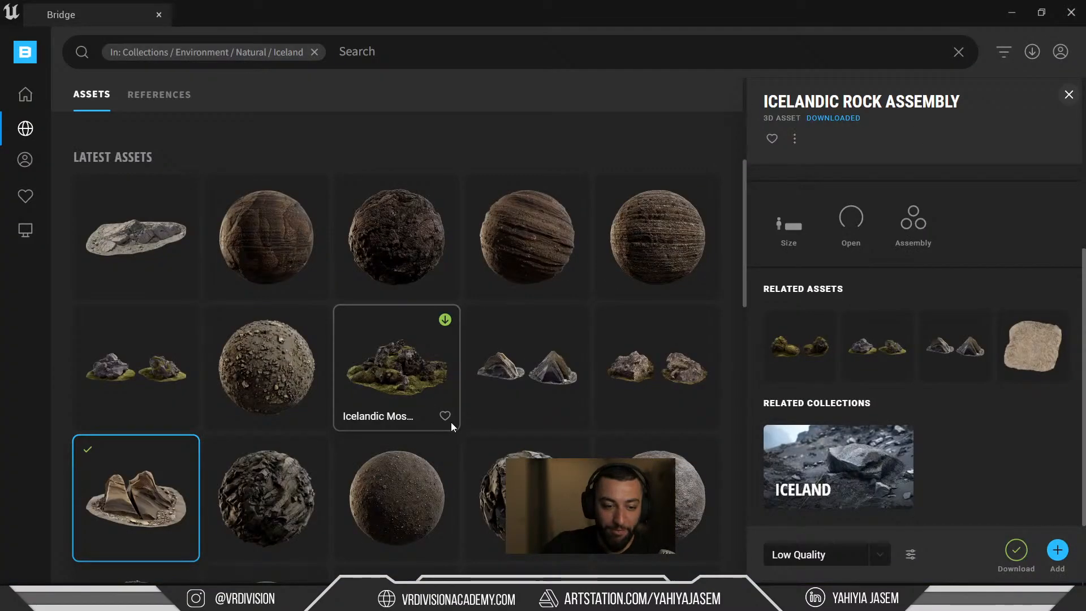
pyautogui.scroll(-2, 451, 426)
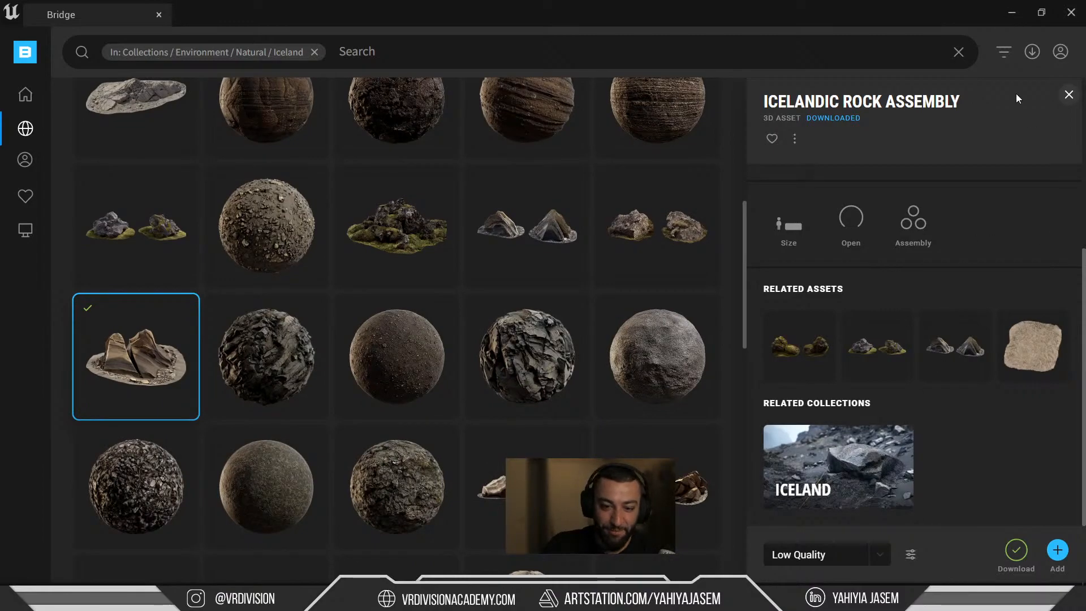
pyautogui.moveTo(650, 20); pyautogui.dragTo(810, 56)
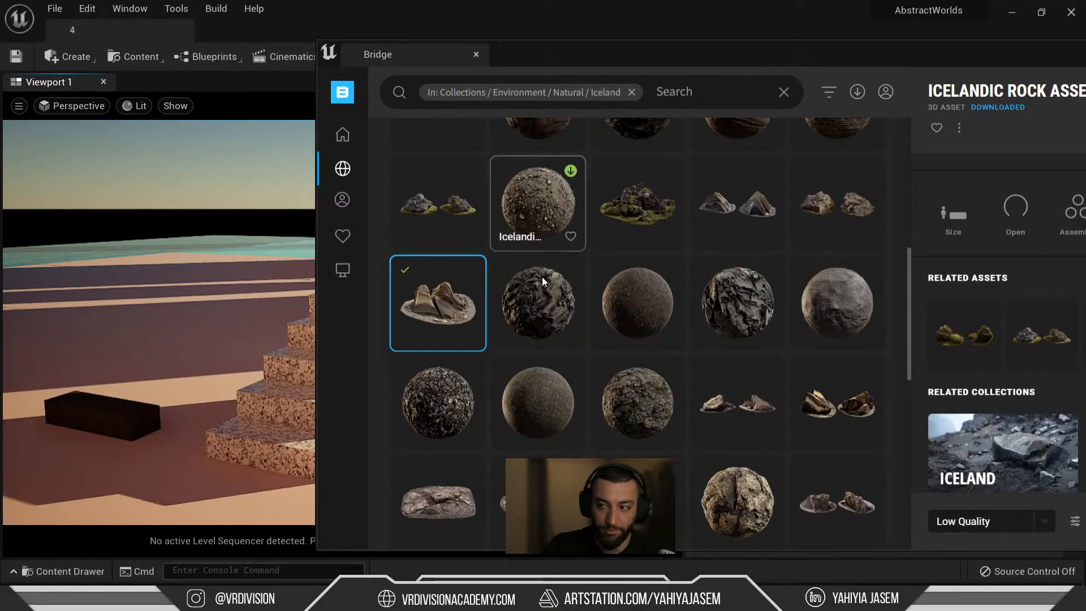
# Drag the Icelandic Rock Assembly from Bridge into the viewport, crashing the editor.
pyautogui.moveTo(451, 298); pyautogui.dragTo(181, 446)
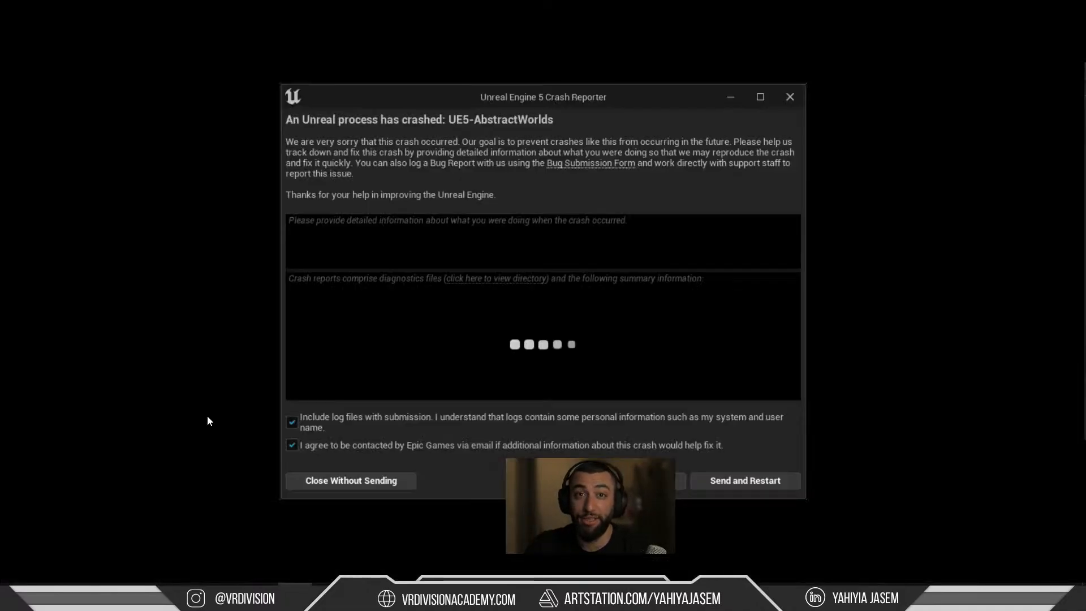
# Send the crash report, restart Unreal, and refresh the desktop while it reloads.
pyautogui.rightClick(207, 415)
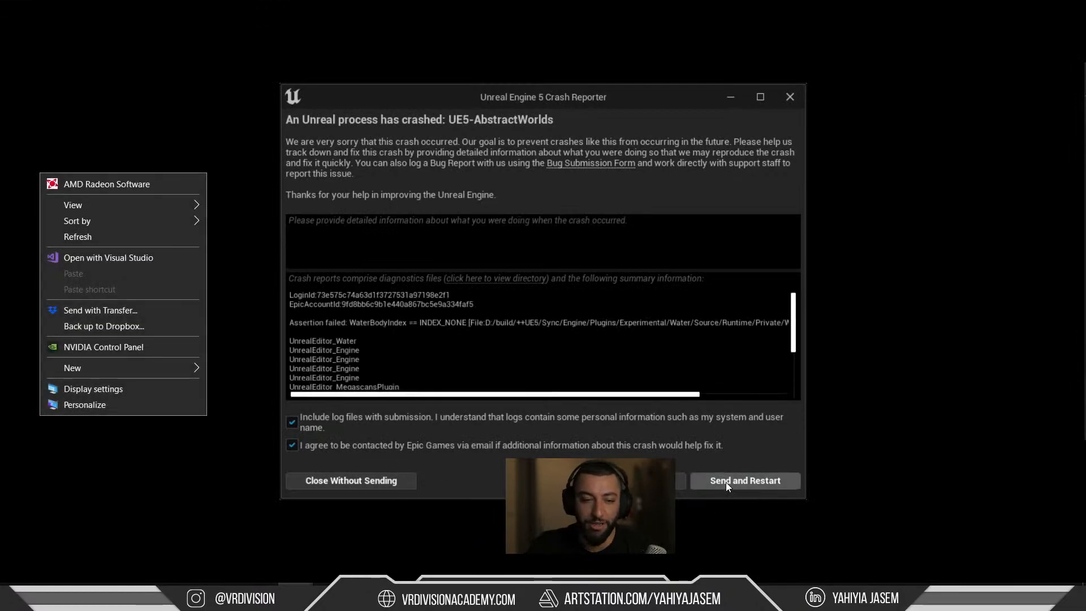
pyautogui.click(726, 482)
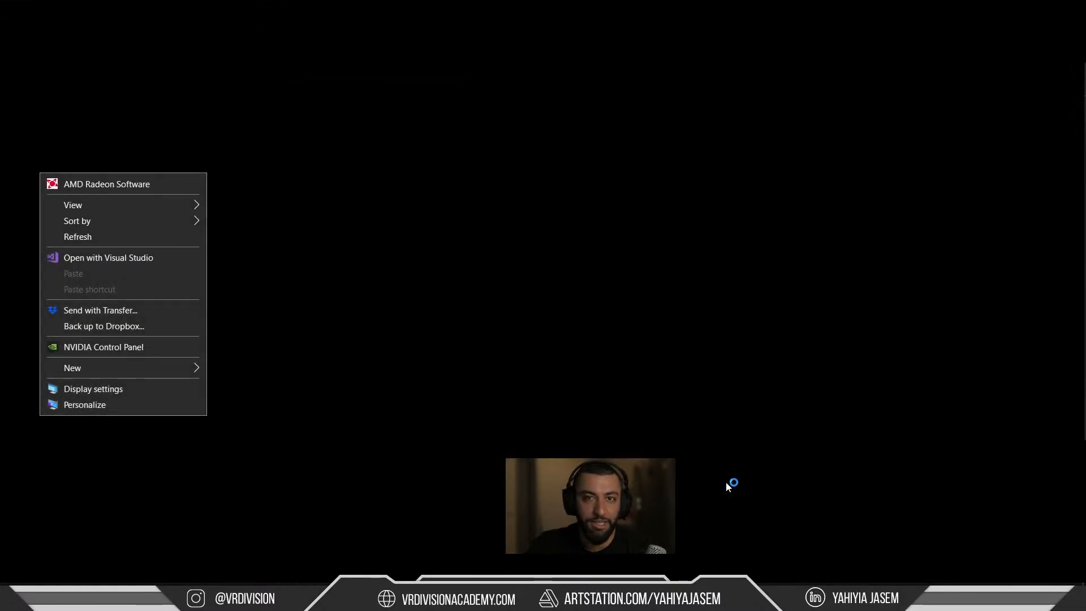
pyautogui.click(85, 237)
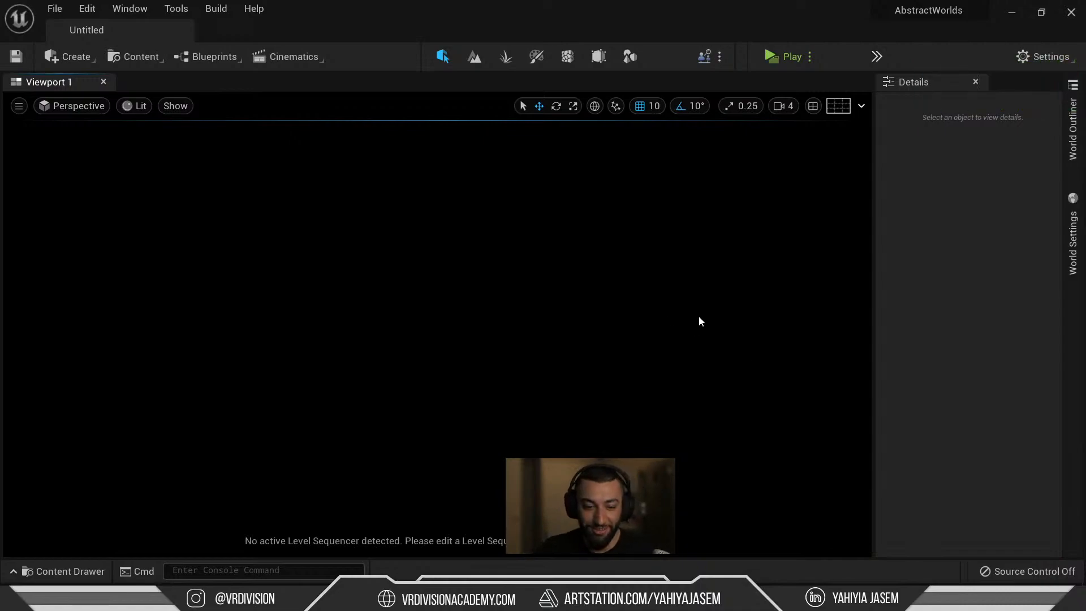
# Open the Content Drawer and browse the Megascans folders, collapsing Surfaces.
pyautogui.hotkey('ctrl', 'space')
pyautogui.click(88, 433)
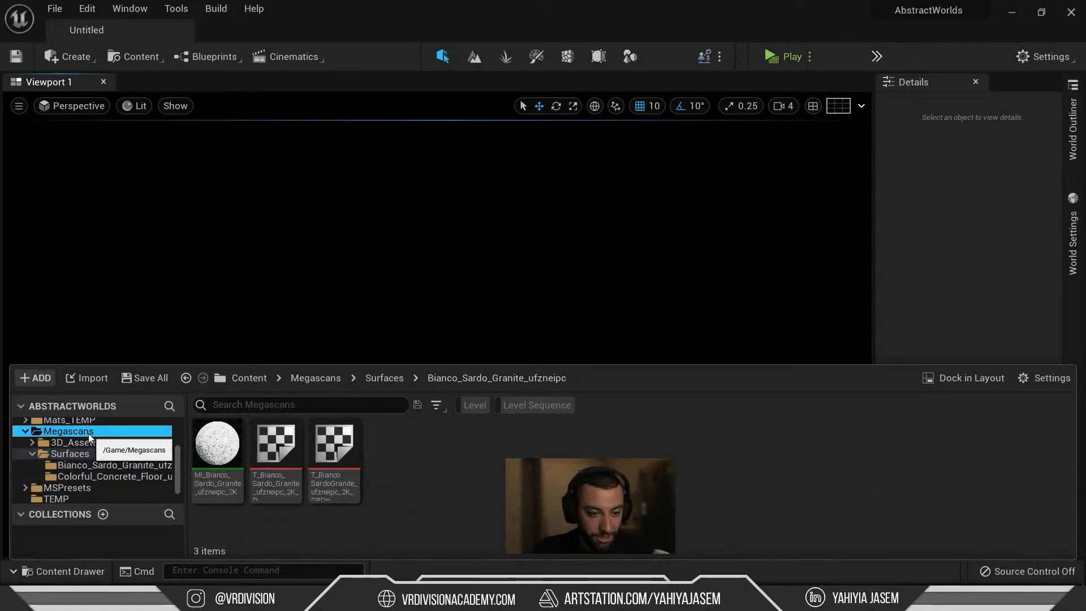
pyautogui.scroll(-2, 94, 454)
pyautogui.scroll(2, 97, 449)
pyautogui.scroll(5, 75, 443)
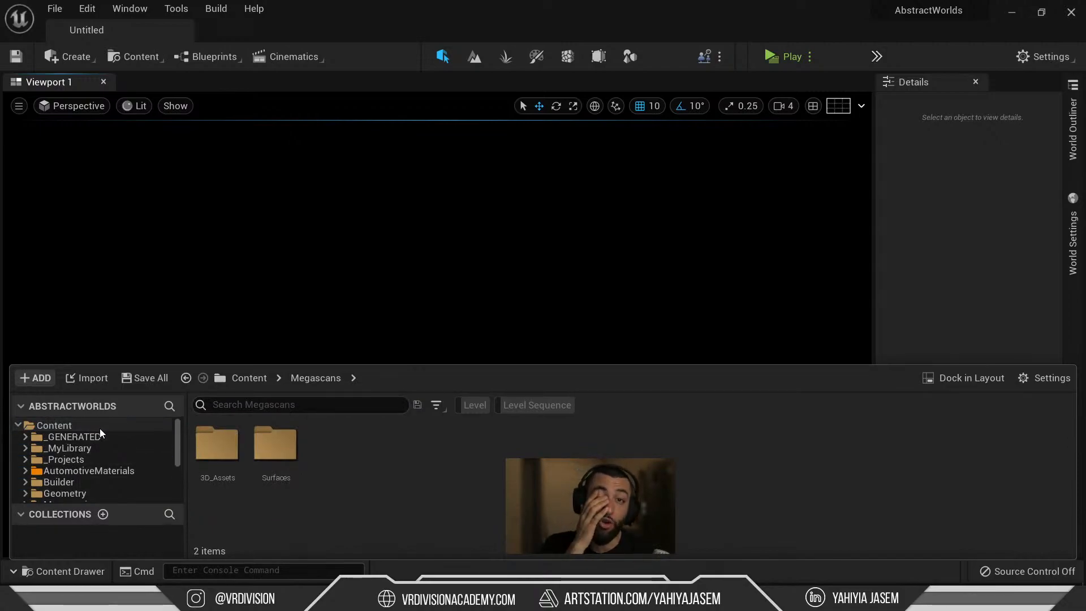
pyautogui.scroll(-2, 66, 484)
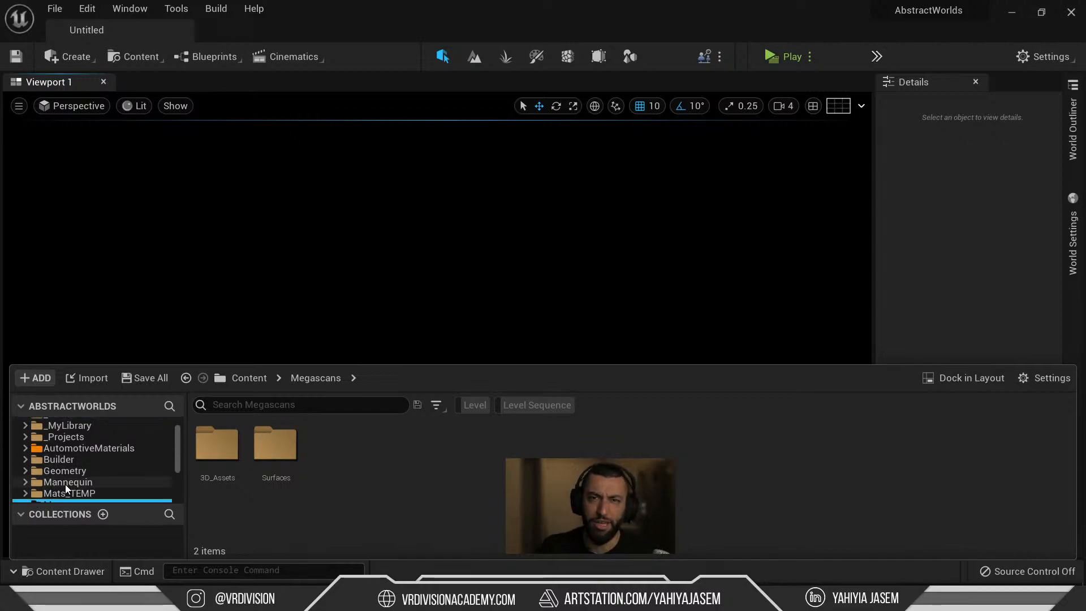
pyautogui.scroll(-2, 54, 482)
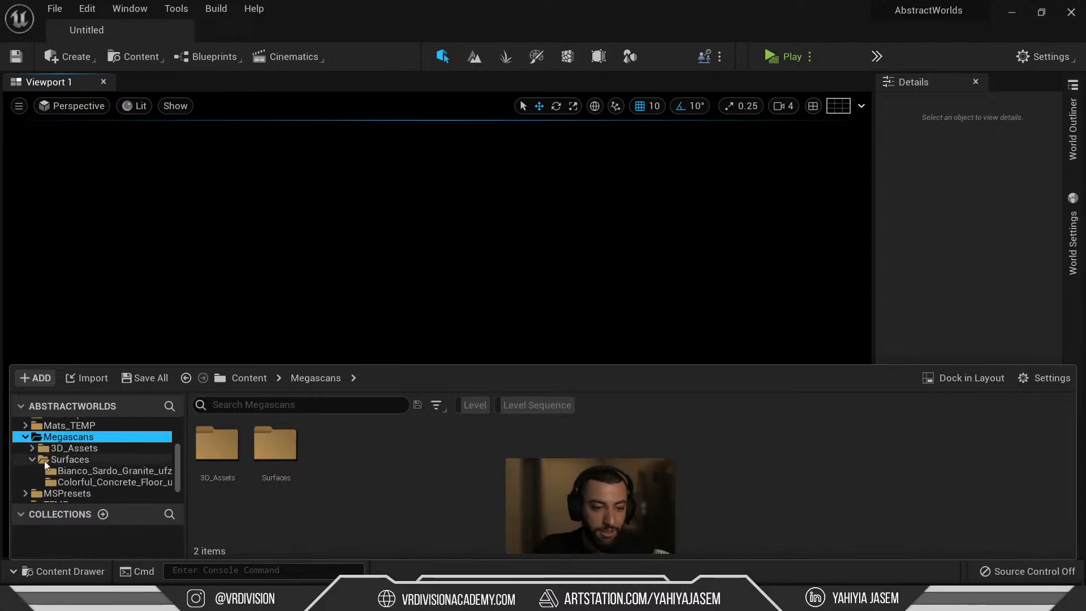
pyautogui.click(33, 459)
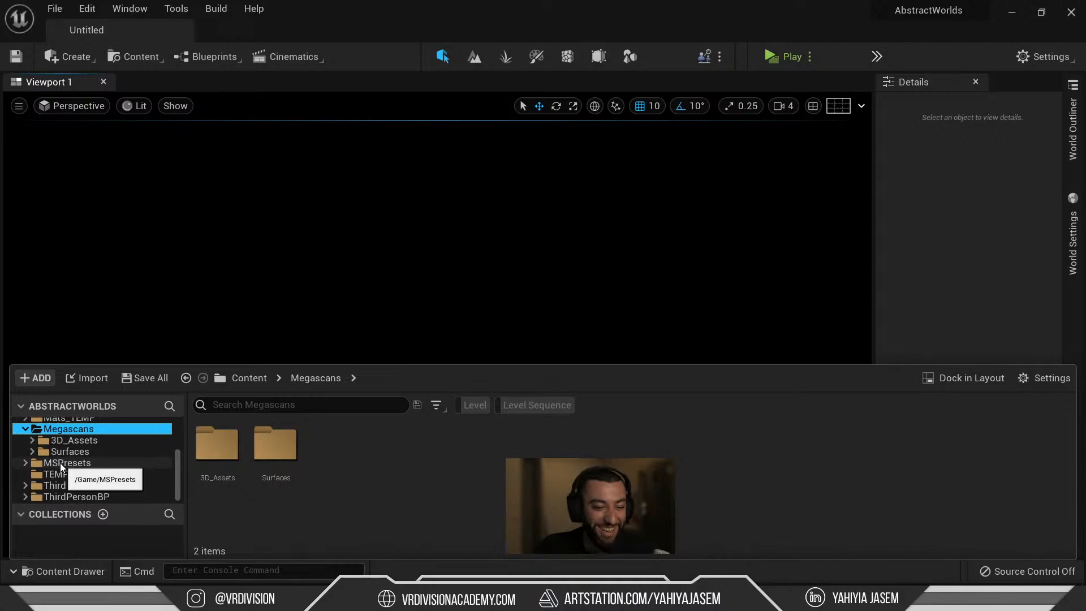
pyautogui.scroll(3, 60, 463)
pyautogui.scroll(3, 59, 473)
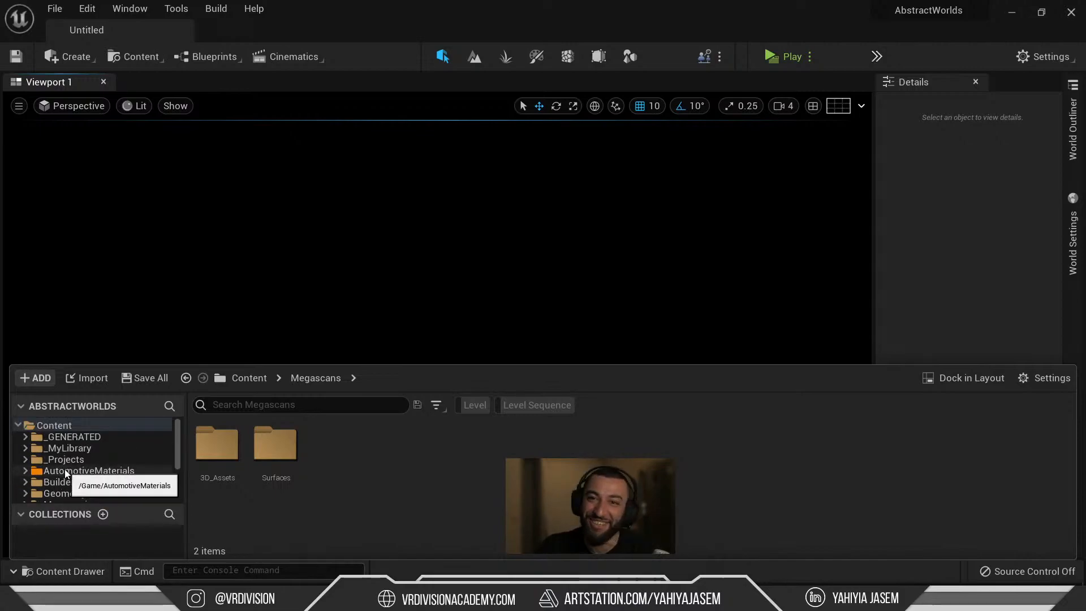
# Go to _Projects > AbstractWorlds > Maps > Scene_1 and open level 3_2.
pyautogui.click(69, 460)
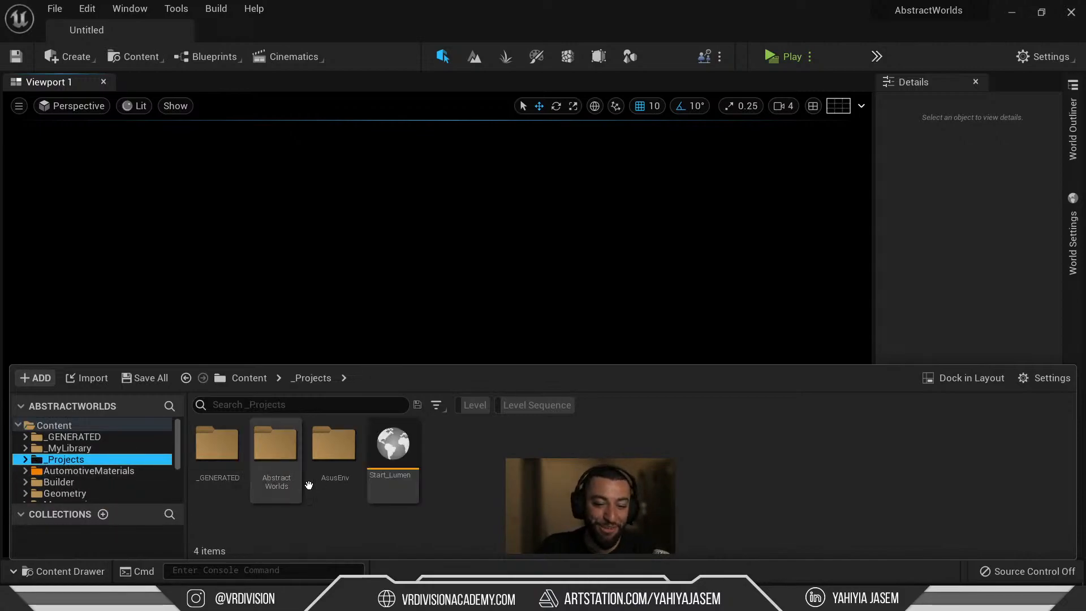
pyautogui.doubleClick(276, 447)
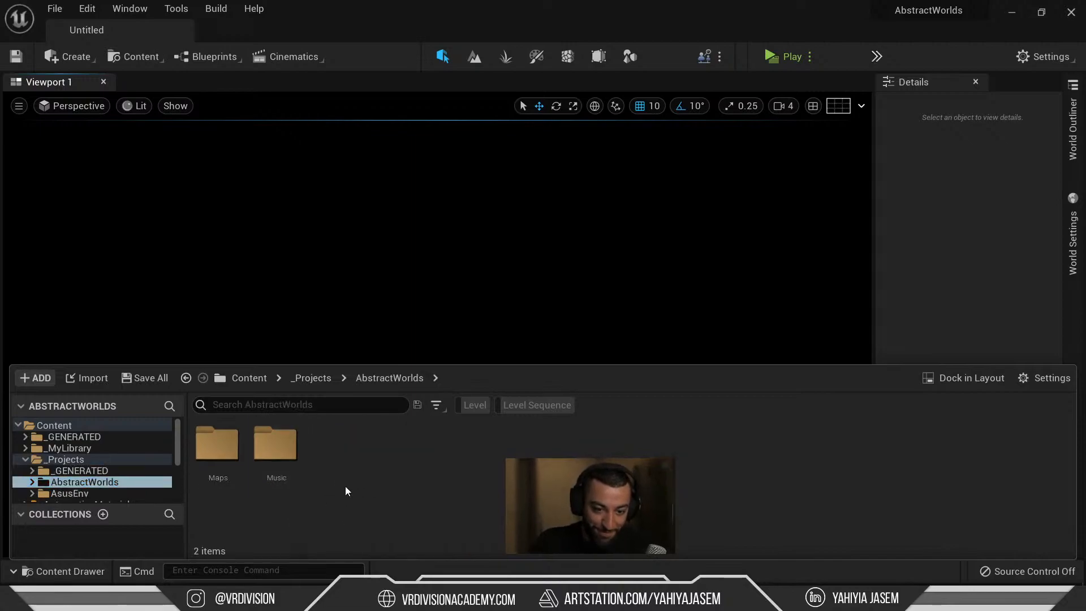
pyautogui.doubleClick(214, 447)
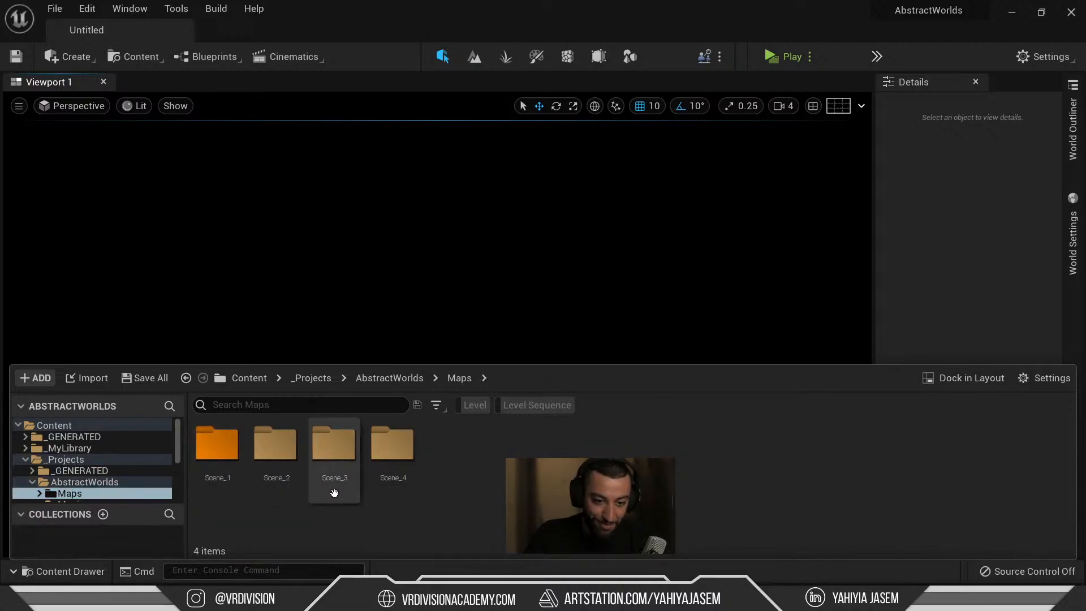
pyautogui.doubleClick(225, 469)
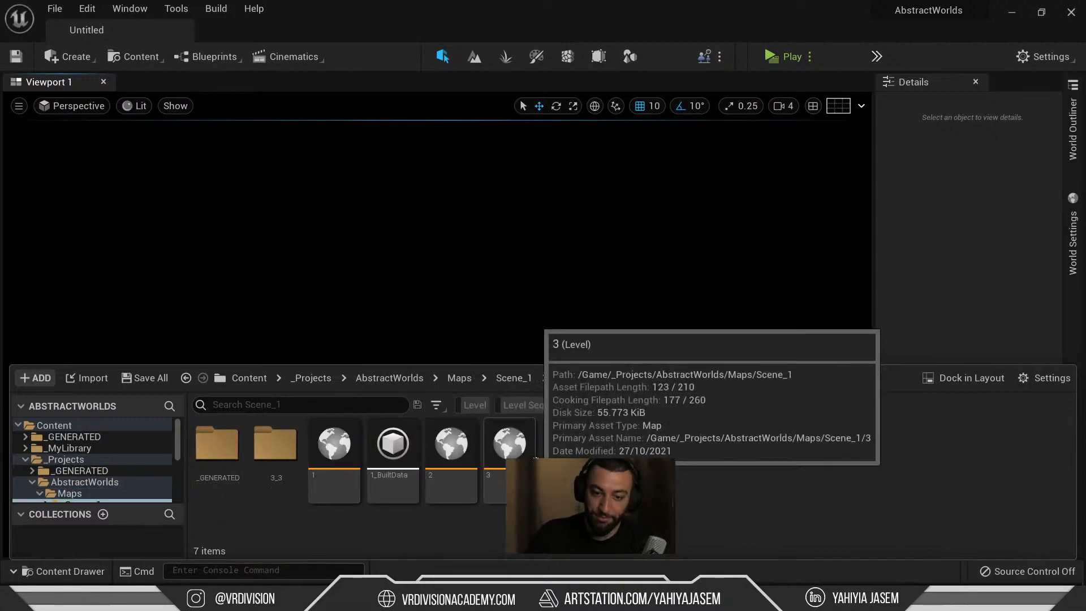
pyautogui.doubleClick(584, 447)
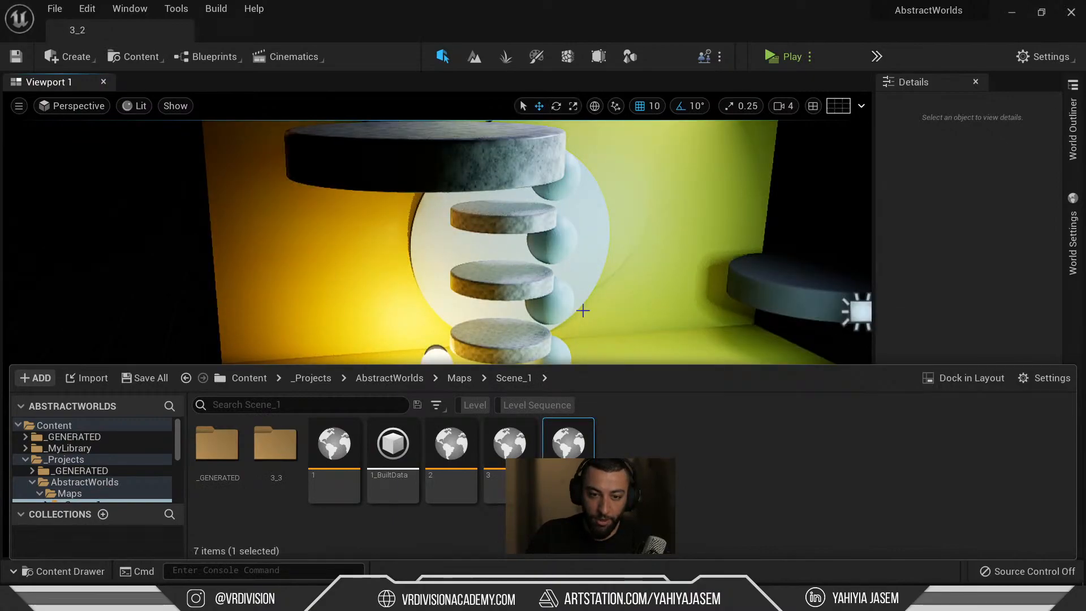
# Open level Scene_4_1 from the Scene_4 maps folder.
pyautogui.scroll(-3, 134, 480)
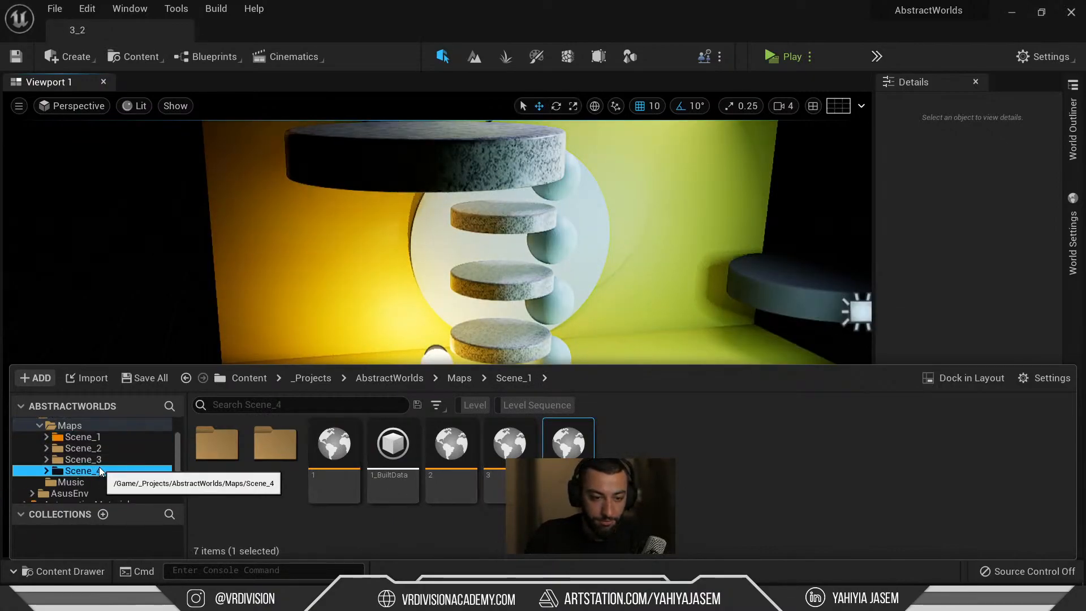
pyautogui.click(100, 470)
pyautogui.doubleClick(265, 460)
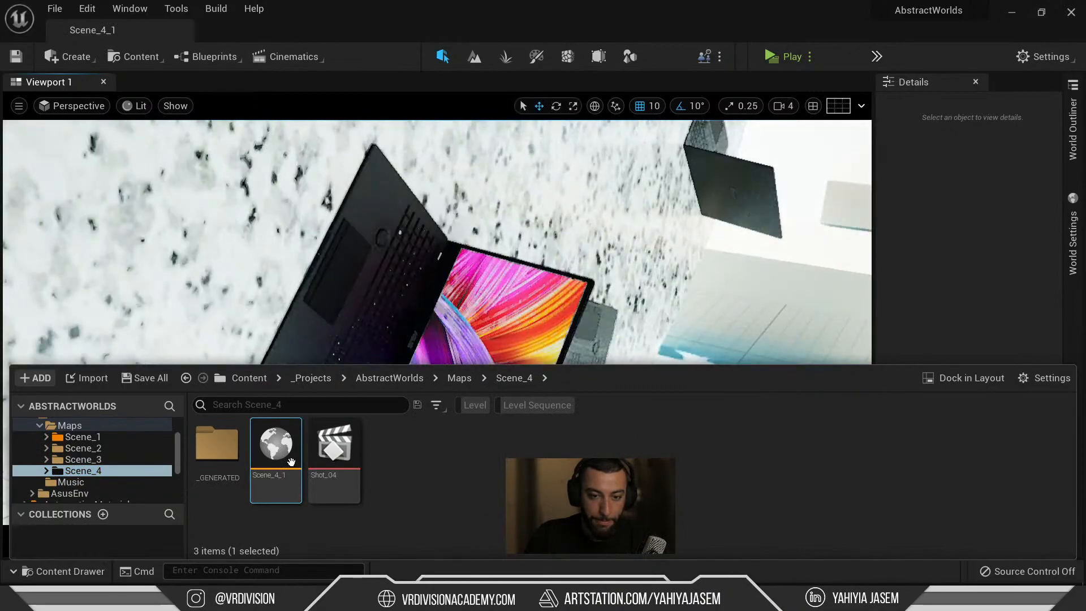
pyautogui.press('s')
pyautogui.moveTo(381, 304); pyautogui.dragTo(362, 304, button='right')
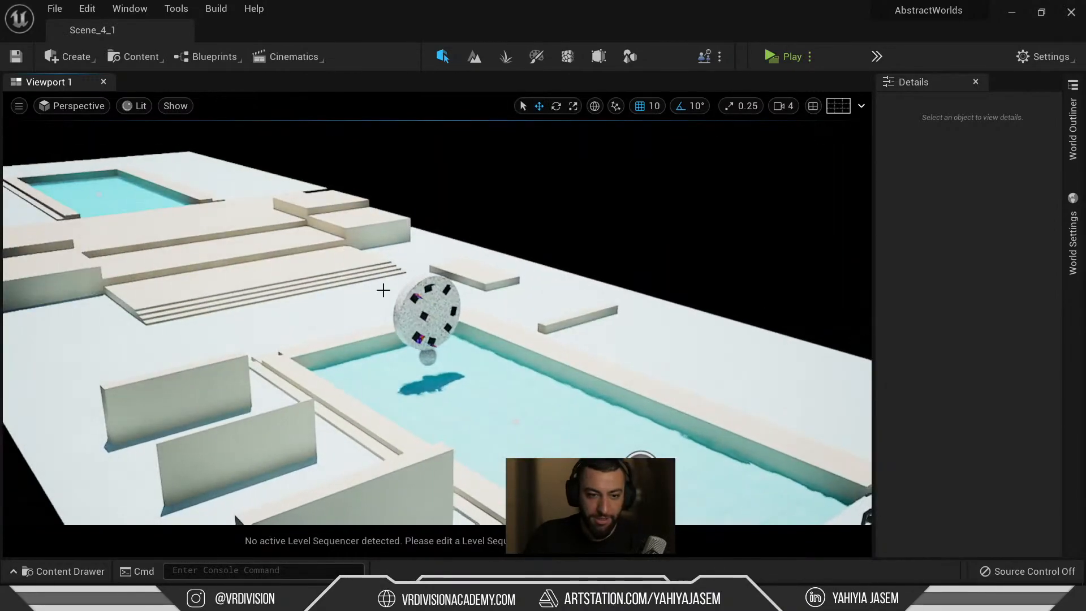
# Open level 01 from the Scene_3 maps folder.
pyautogui.hotkey('ctrl', 'space')
pyautogui.click(106, 448)
pyautogui.click(107, 460)
pyautogui.click(271, 450)
pyautogui.doubleClick(271, 449)
# Select and frame the BP_StackerLine arch row, then widen the Details panel.
pyautogui.moveTo(371, 336); pyautogui.dragTo(407, 362, button='right')
pyautogui.press('s')
pyautogui.moveTo(443, 305); pyautogui.dragTo(469, 338, button='right')
pyautogui.press('d')
pyautogui.click(469, 337)
pyautogui.press('f')
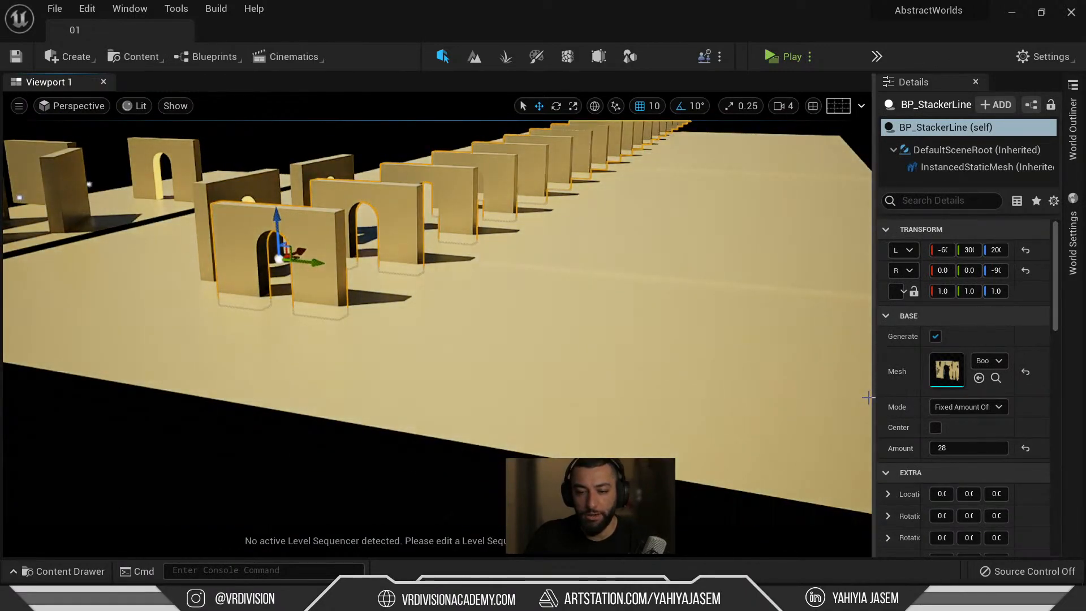
pyautogui.moveTo(873, 396); pyautogui.dragTo(629, 400)
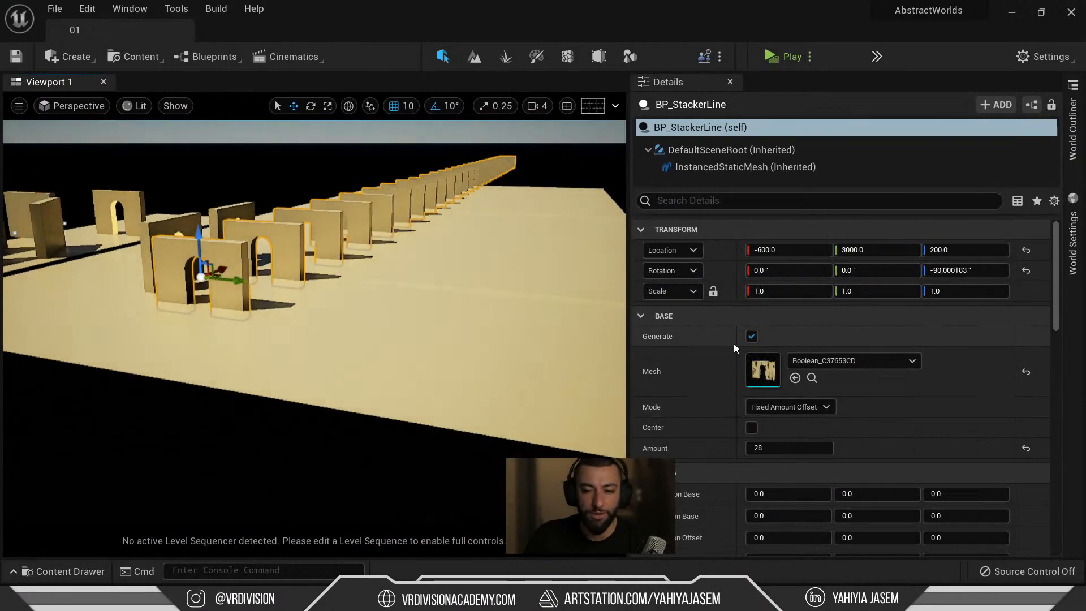
# Widen the property name column and set the arches' Location Offset X to 0.
pyautogui.moveTo(737, 342); pyautogui.dragTo(797, 348)
pyautogui.moveTo(419, 324); pyautogui.dragTo(436, 295, button='right')
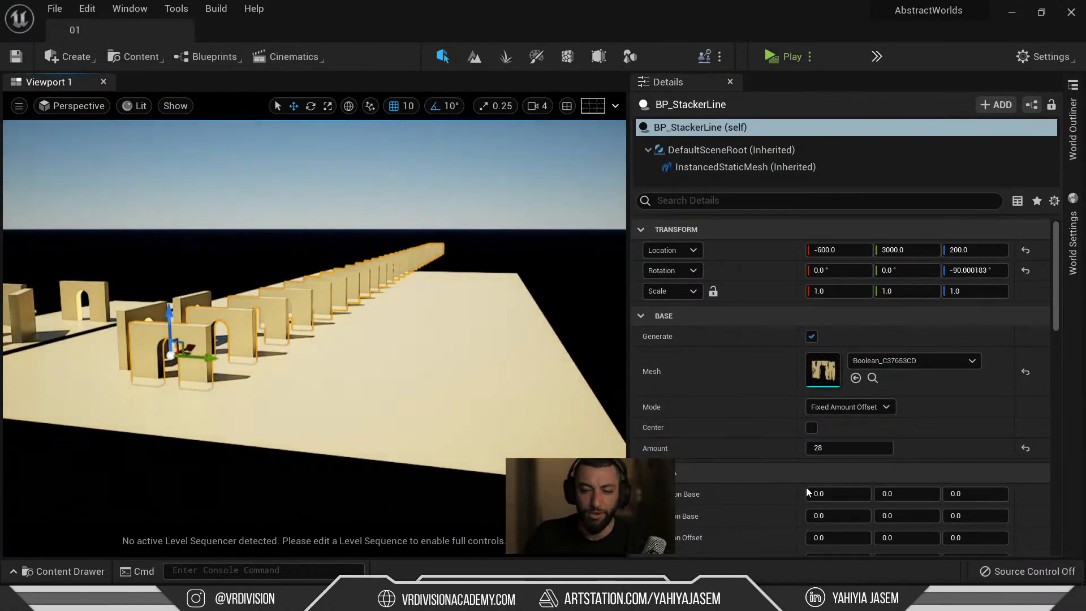
pyautogui.scroll(-3, 803, 478)
pyautogui.scroll(-2, 775, 381)
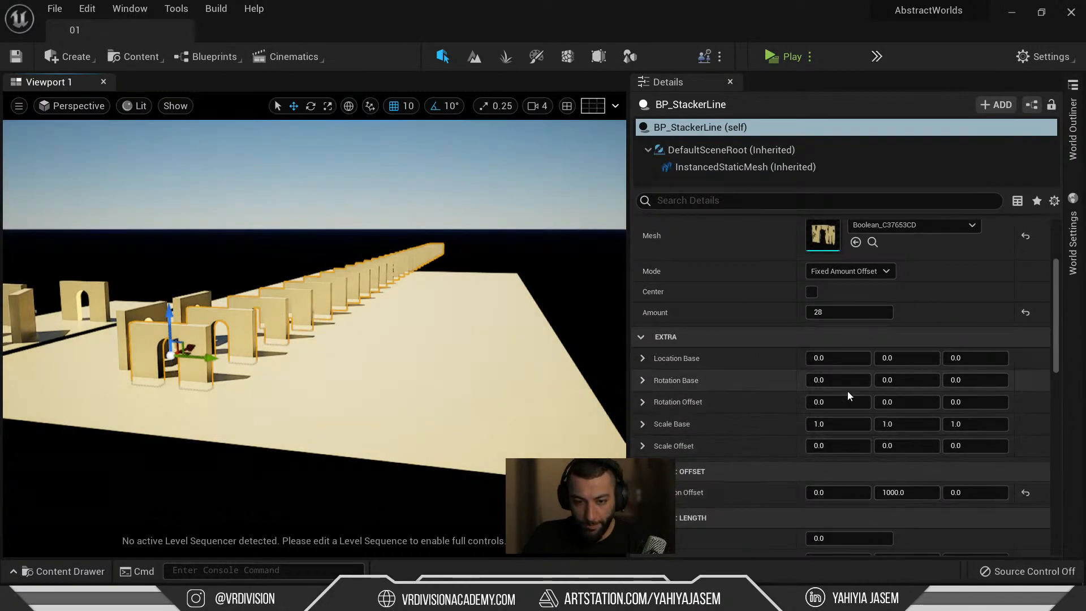
pyautogui.scroll(-2, 847, 407)
pyautogui.moveTo(837, 447); pyautogui.dragTo(839, 448)
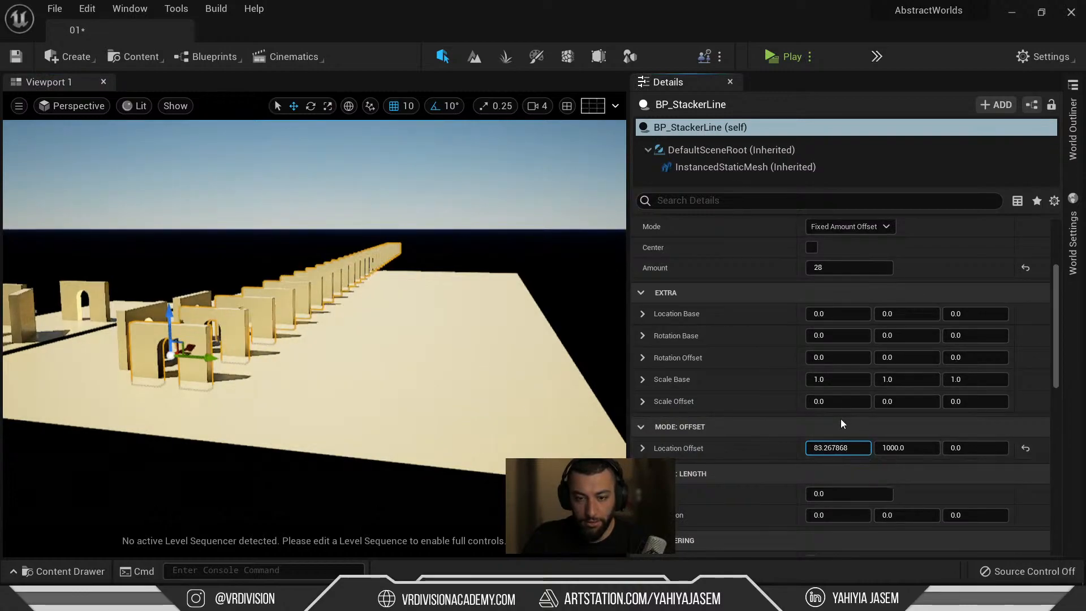
pyautogui.click(840, 448)
pyautogui.write('0')
pyautogui.press('Return')
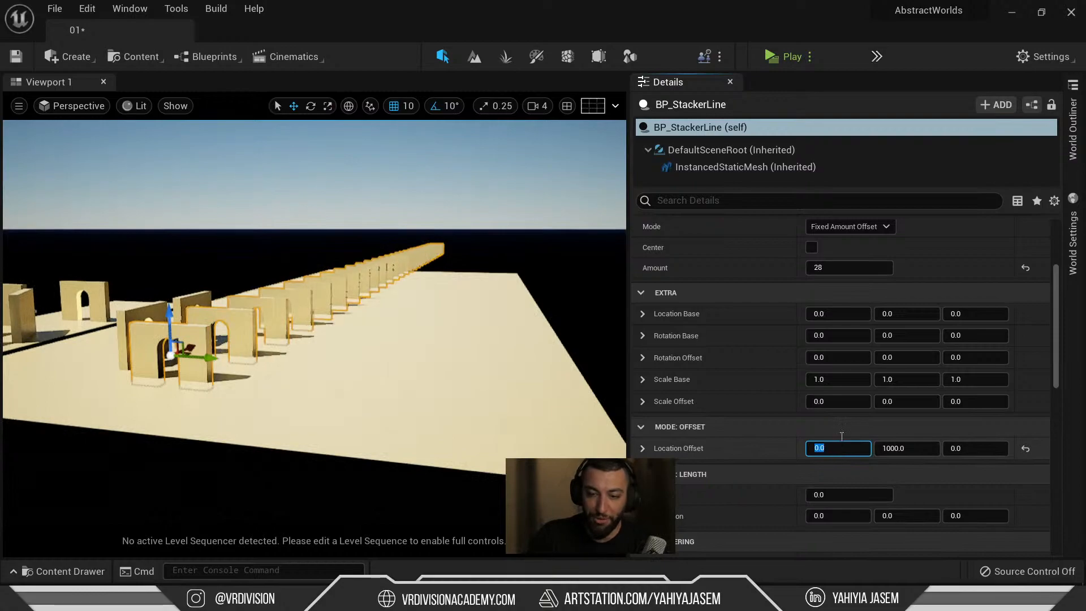
# Set the stacked pieces' Rotation Base X to 50.
pyautogui.click(833, 335)
pyautogui.write('50')
pyautogui.press('Return')
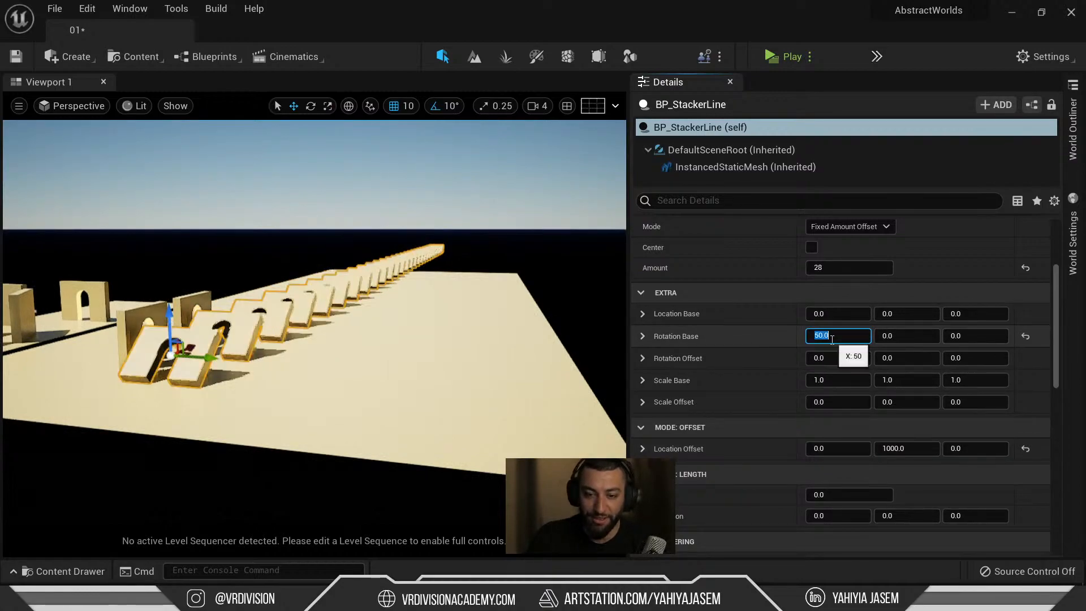
pyautogui.scroll(3, 881, 345)
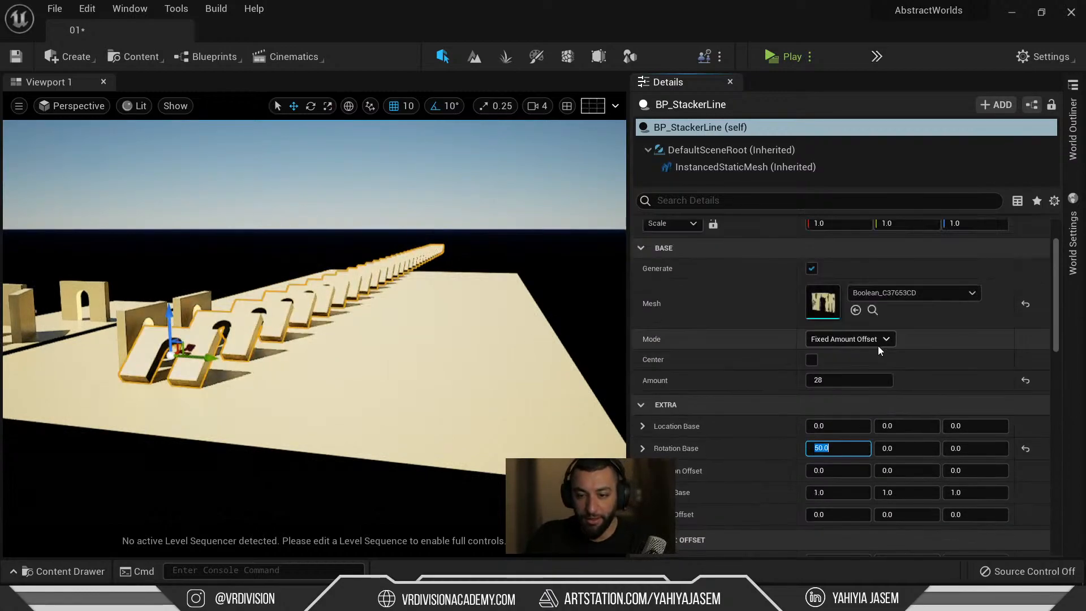
pyautogui.scroll(-2, 916, 390)
pyautogui.click(892, 357)
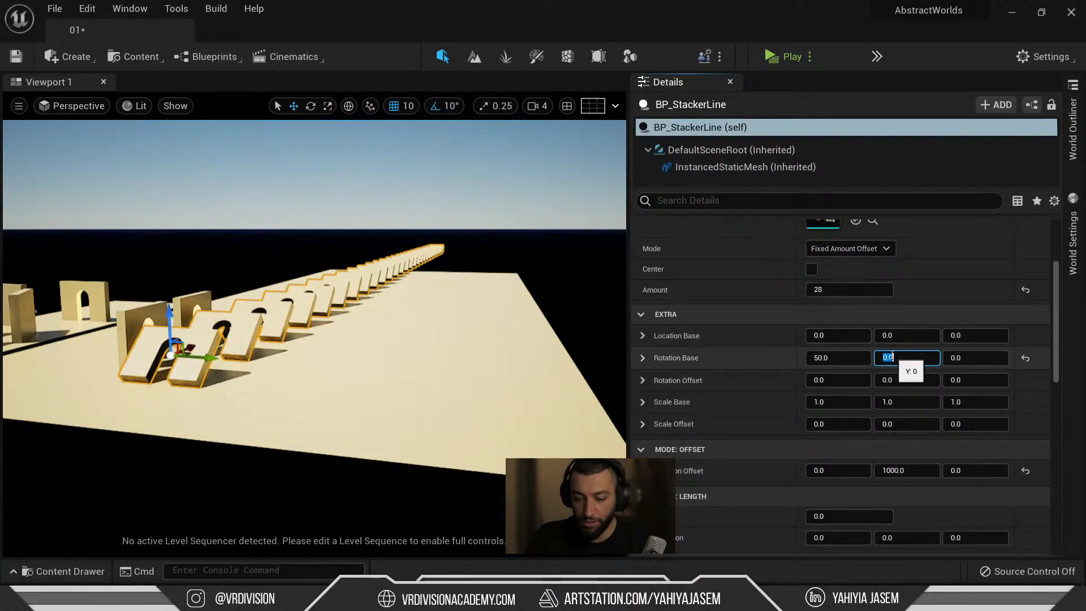
pyautogui.moveTo(396, 317); pyautogui.dragTo(345, 280, button='right')
pyautogui.press('w')
pyautogui.press('s')
# Expand Location Base and shift its X value to -50.
pyautogui.scroll(-4, 721, 394)
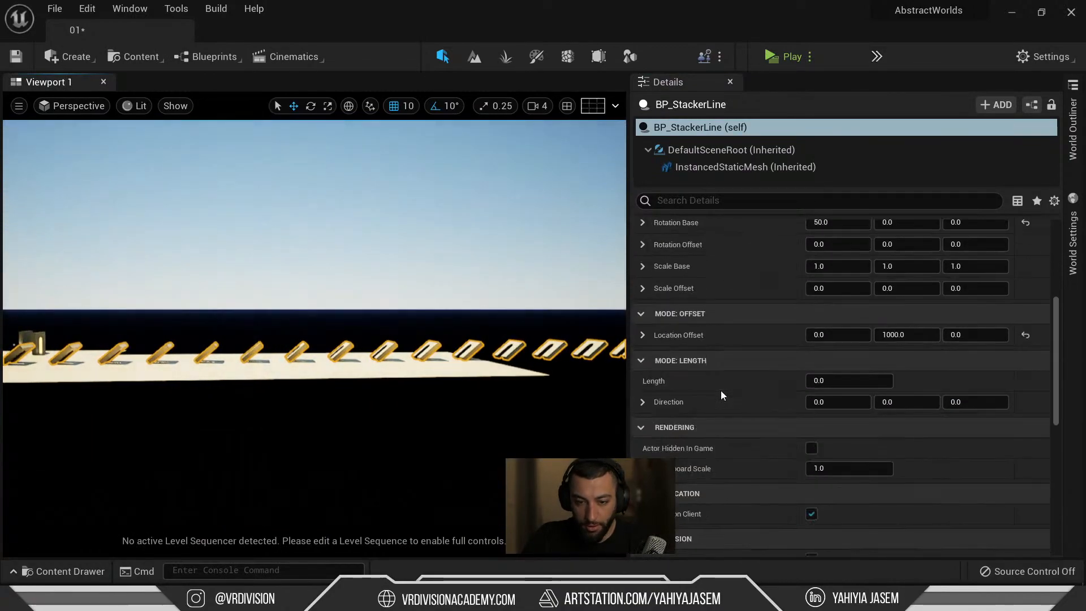
pyautogui.scroll(-2, 721, 390)
pyautogui.scroll(5, 698, 369)
pyautogui.click(642, 314)
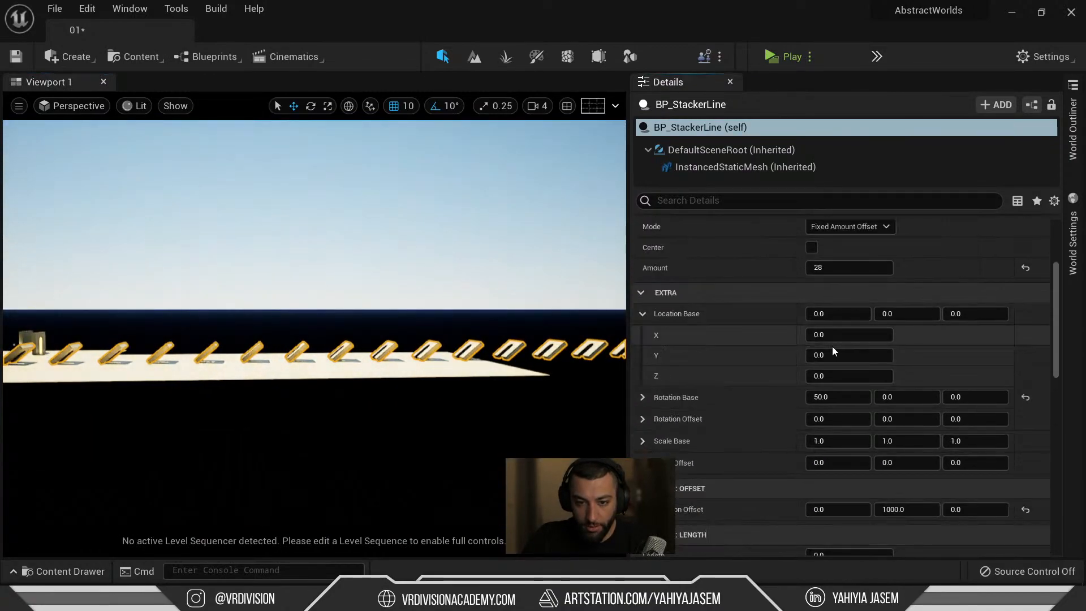
pyautogui.moveTo(841, 335); pyautogui.dragTo(819, 342)
pyautogui.click(819, 341)
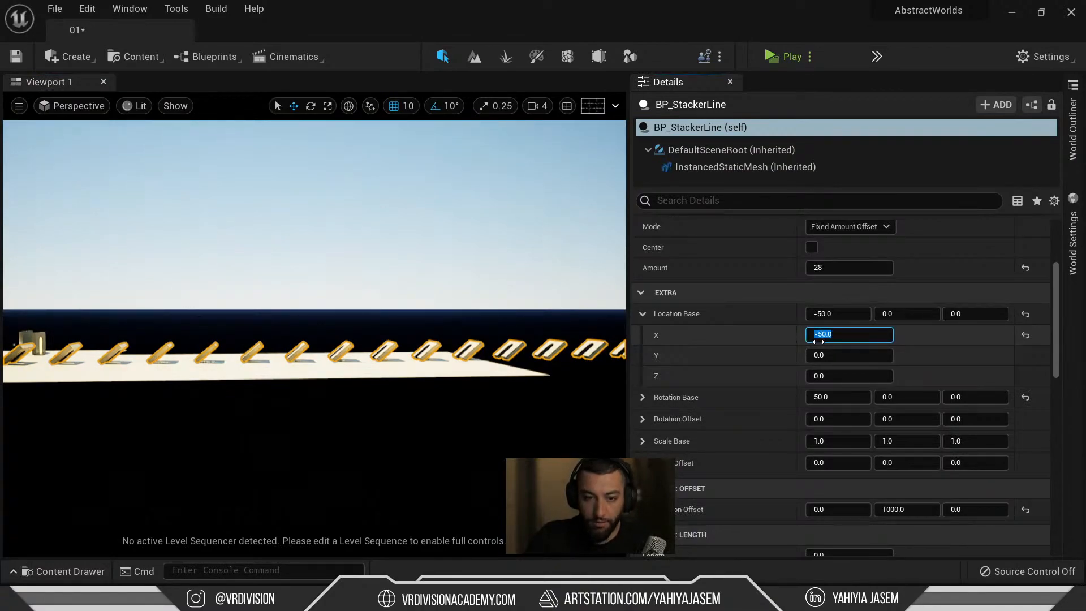
pyautogui.moveTo(500, 315); pyautogui.dragTo(475, 390, button='right')
pyautogui.press('e')
pyautogui.press('s')
pyautogui.moveTo(443, 195); pyautogui.dragTo(481, 249, button='right')
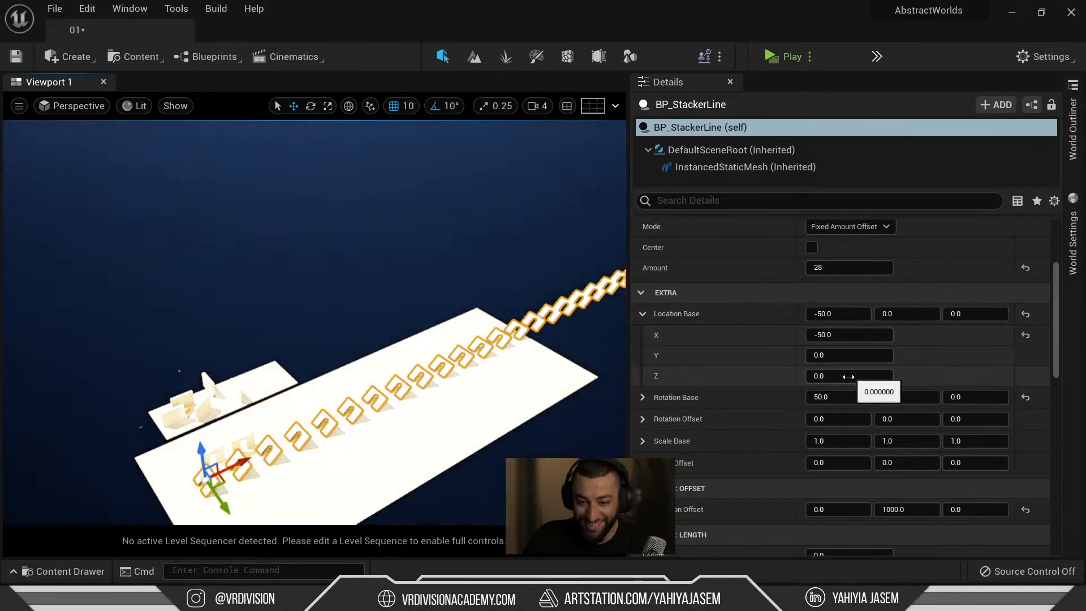
# Set Rotation Base Z to 20, turning the arches into a chain.
pyautogui.click(954, 395)
pyautogui.write('20')
pyautogui.press('Return')
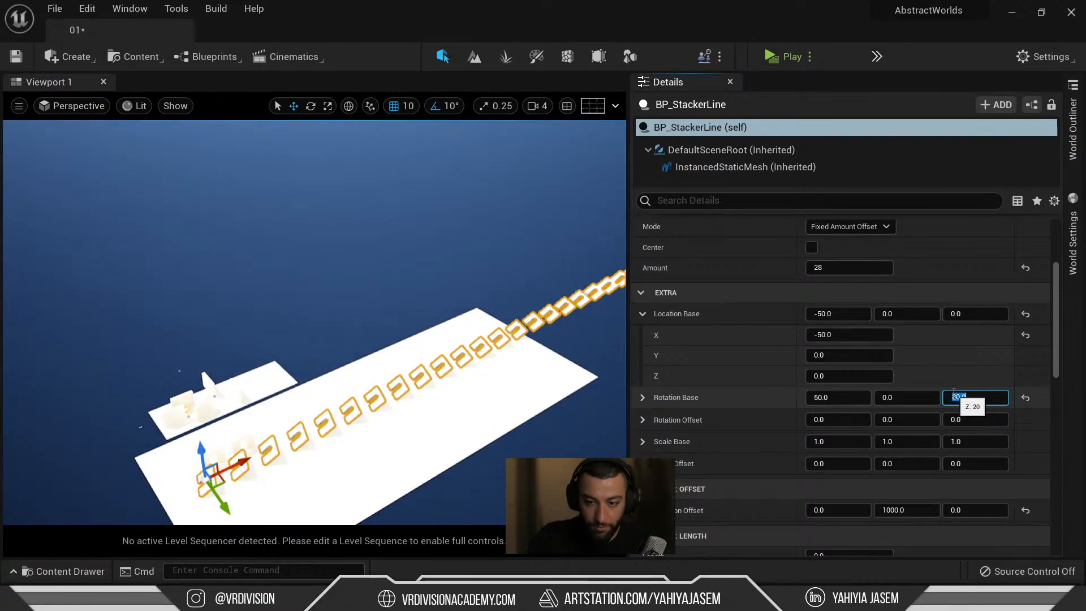
pyautogui.scroll(-1, 715, 431)
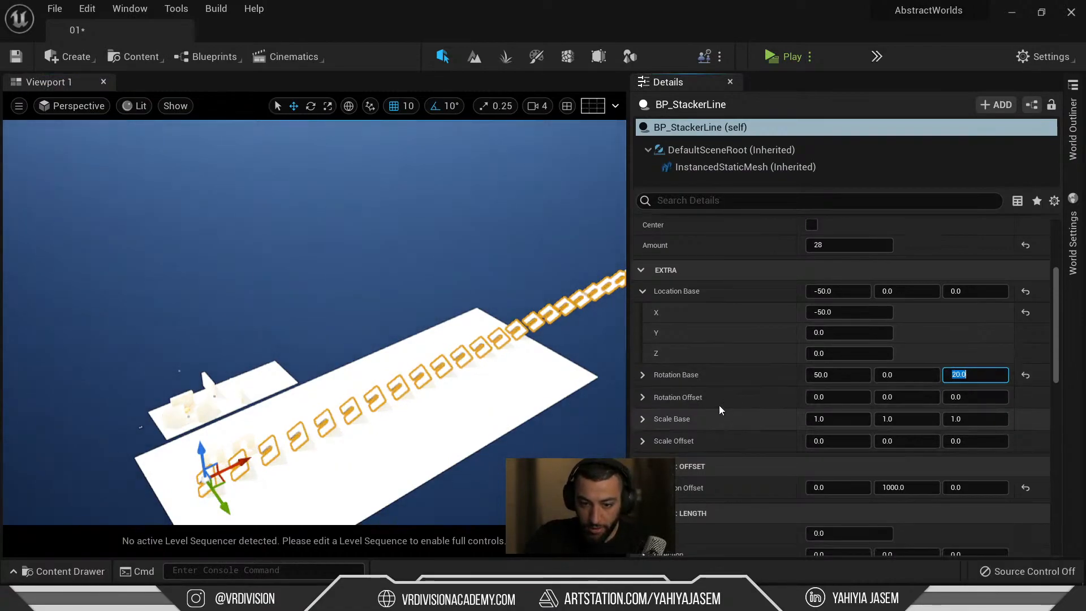
pyautogui.moveTo(487, 190); pyautogui.dragTo(535, 190, button='right')
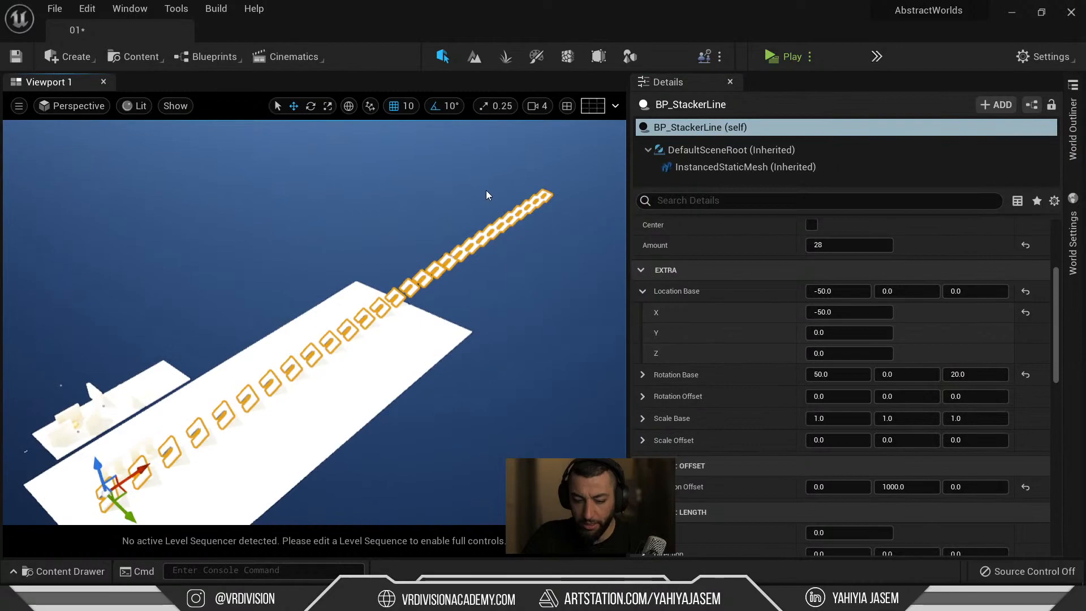
pyautogui.hotkey('ctrl', 'space')
# Browse the Builder Blueprints folder in the Content Drawer.
pyautogui.click(74, 453)
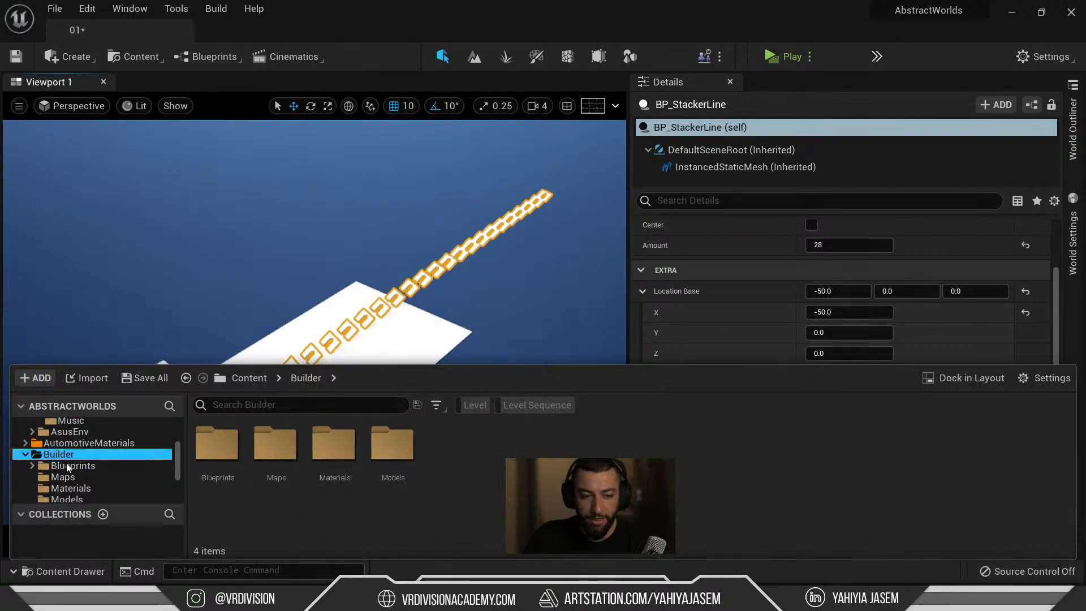
pyautogui.click(112, 467)
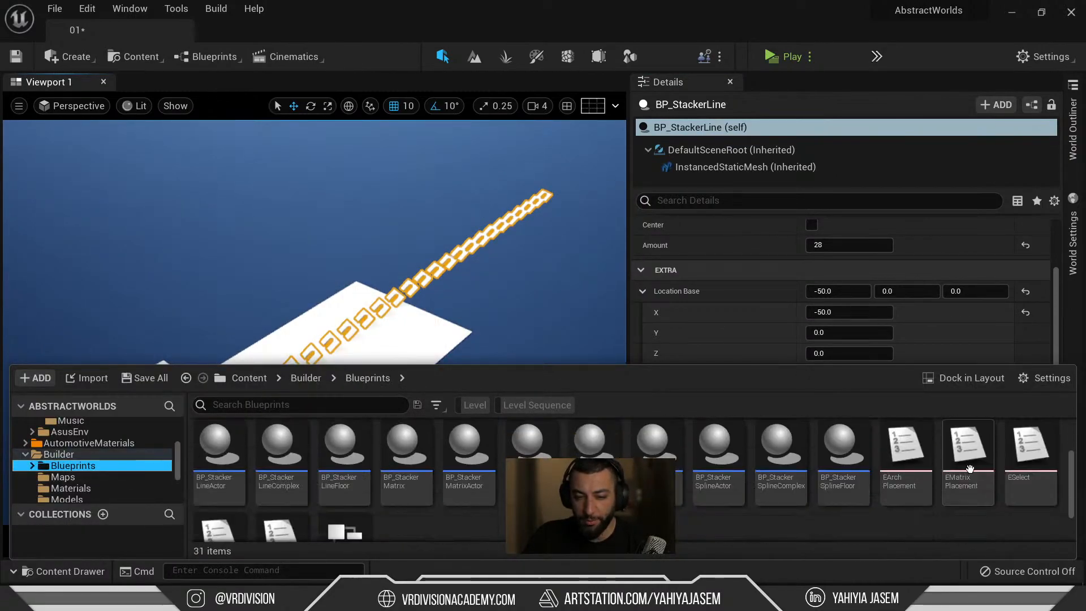
pyautogui.scroll(2, 479, 486)
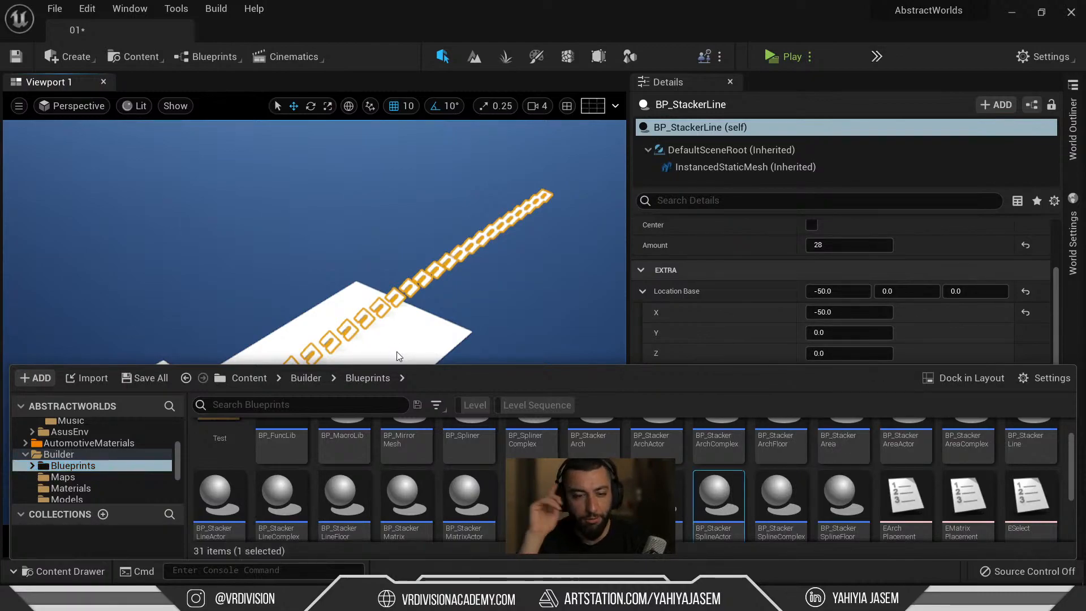
pyautogui.moveTo(478, 296); pyautogui.dragTo(373, 323, button='right')
pyautogui.hotkey('ctrl', 'space')
pyautogui.moveTo(217, 337); pyautogui.dragTo(244, 342, button='right')
pyautogui.hotkey('ctrl', 'space')
pyautogui.scroll(3, 131, 481)
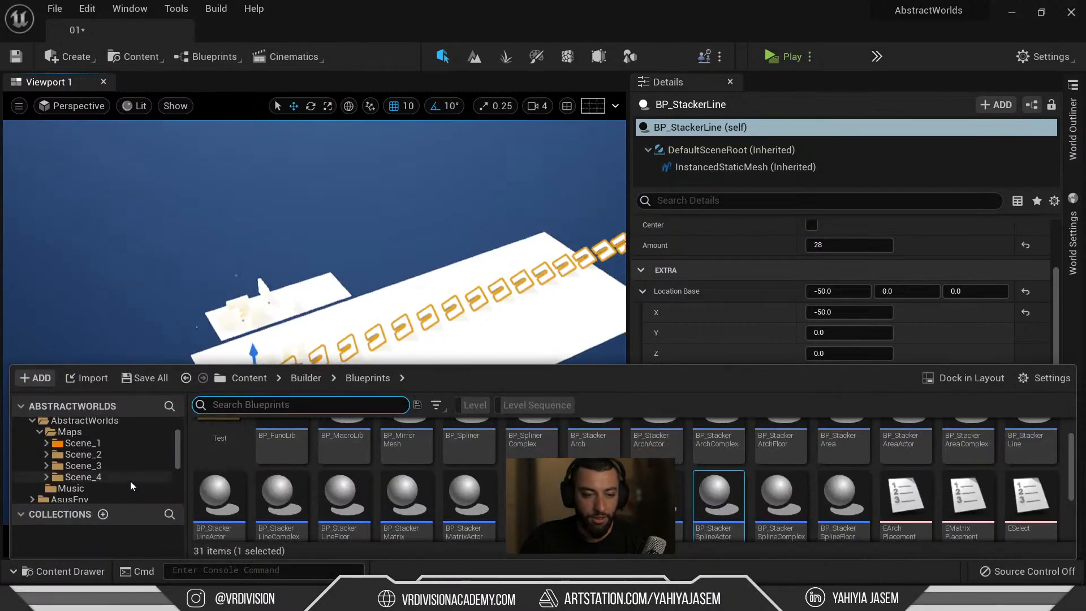
# Open level 4 from Scene_2, choosing Don't Save for level 01.
pyautogui.click(86, 476)
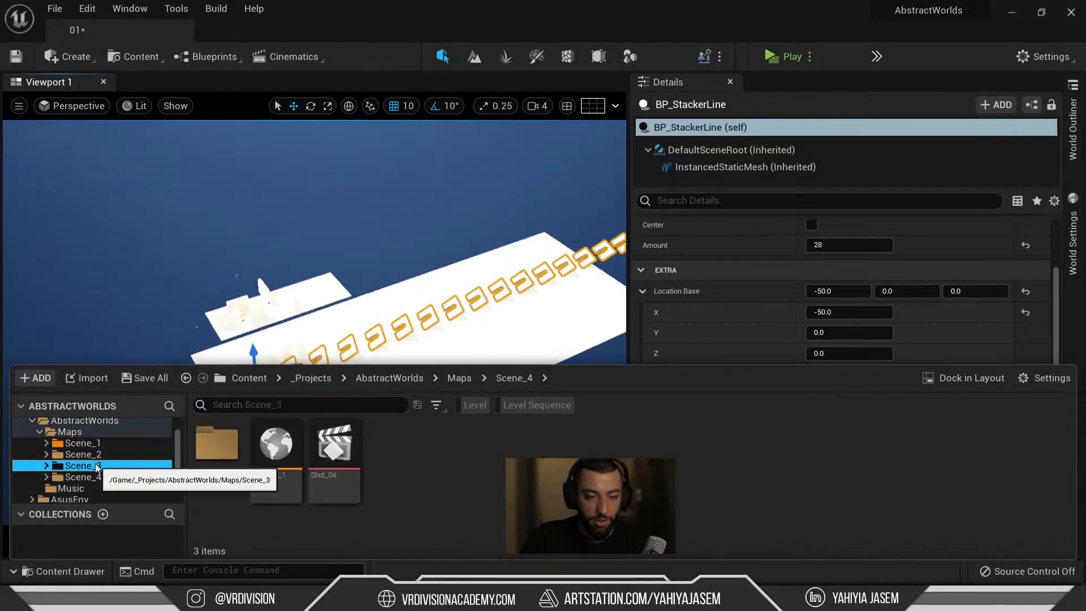
pyautogui.click(83, 454)
pyautogui.doubleClick(276, 444)
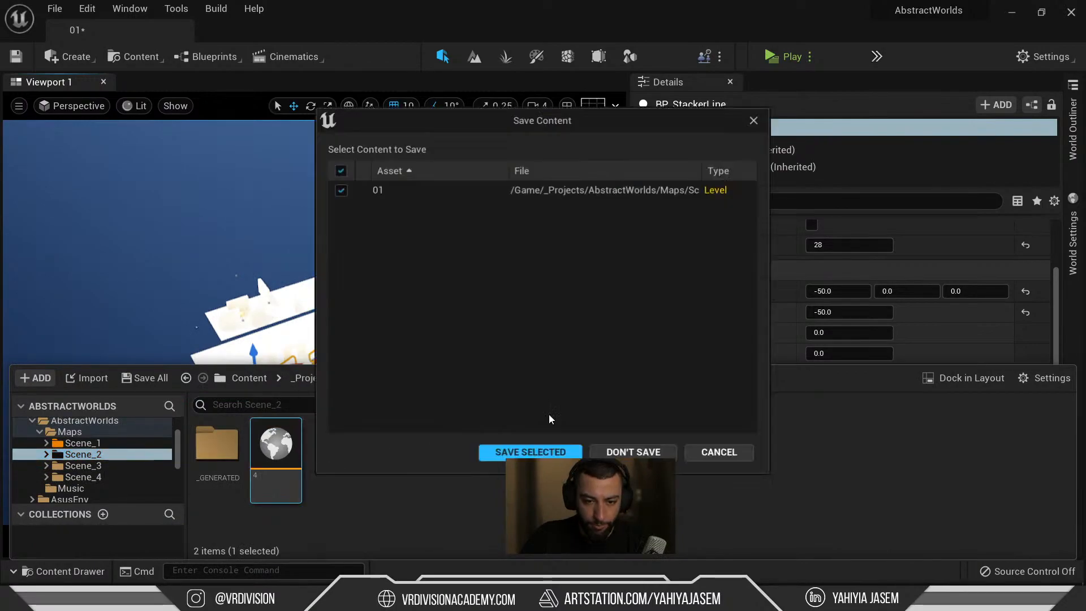
pyautogui.click(639, 450)
# Look over level 4 and launch Quixel Bridge via Add Quixel Content.
pyautogui.moveTo(396, 255); pyautogui.dragTo(516, 340, button='right')
pyautogui.hotkey('ctrl', 'space')
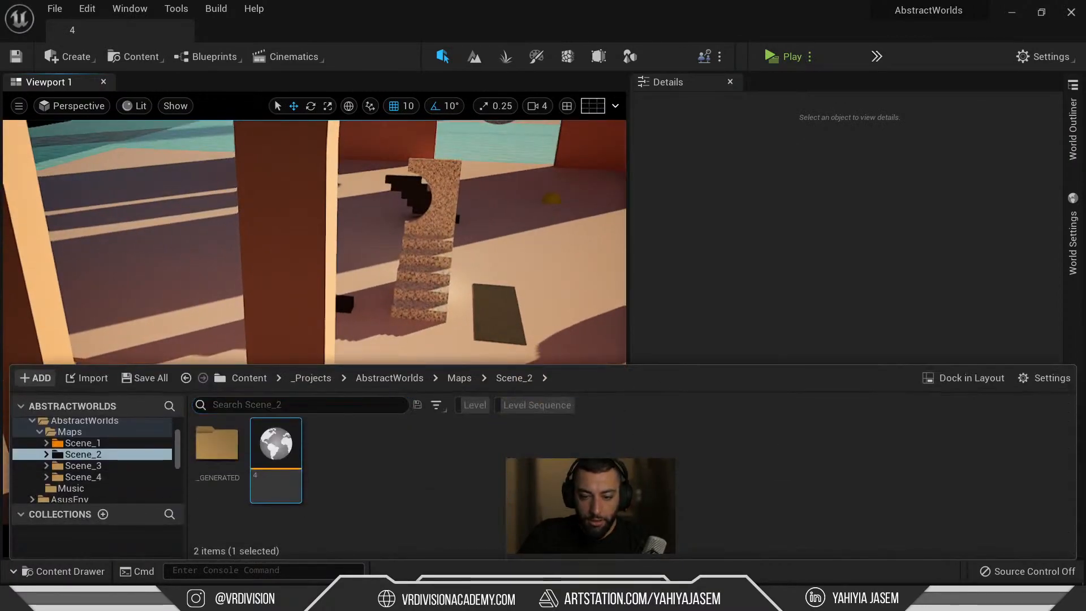
pyautogui.rightClick(659, 452)
pyautogui.click(729, 566)
# Open the Megascans library and dismiss the account menu and plugin update notice.
pyautogui.click(729, 573)
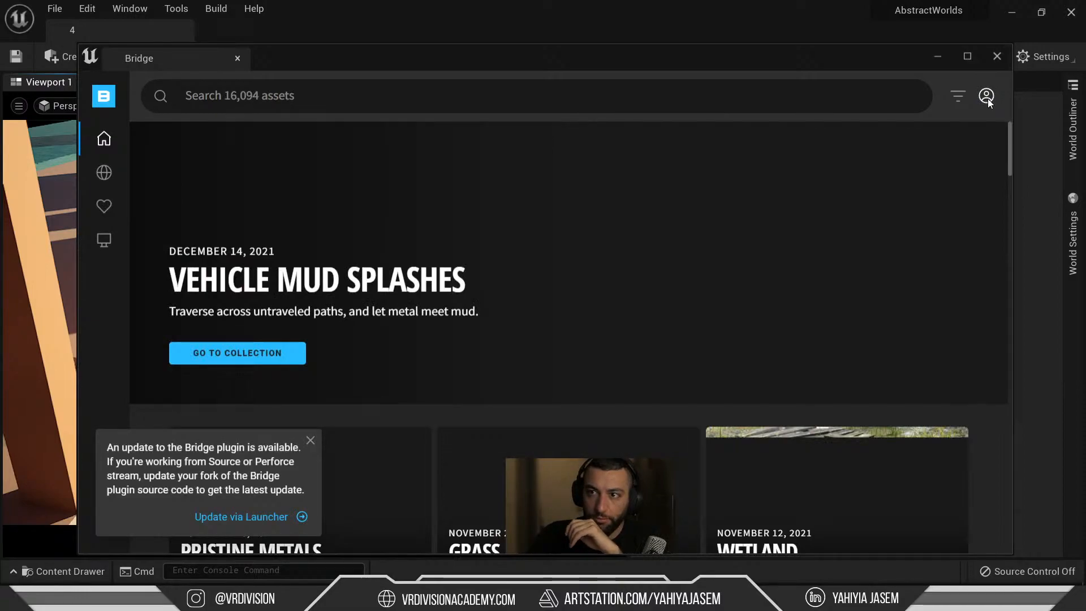
pyautogui.click(988, 96)
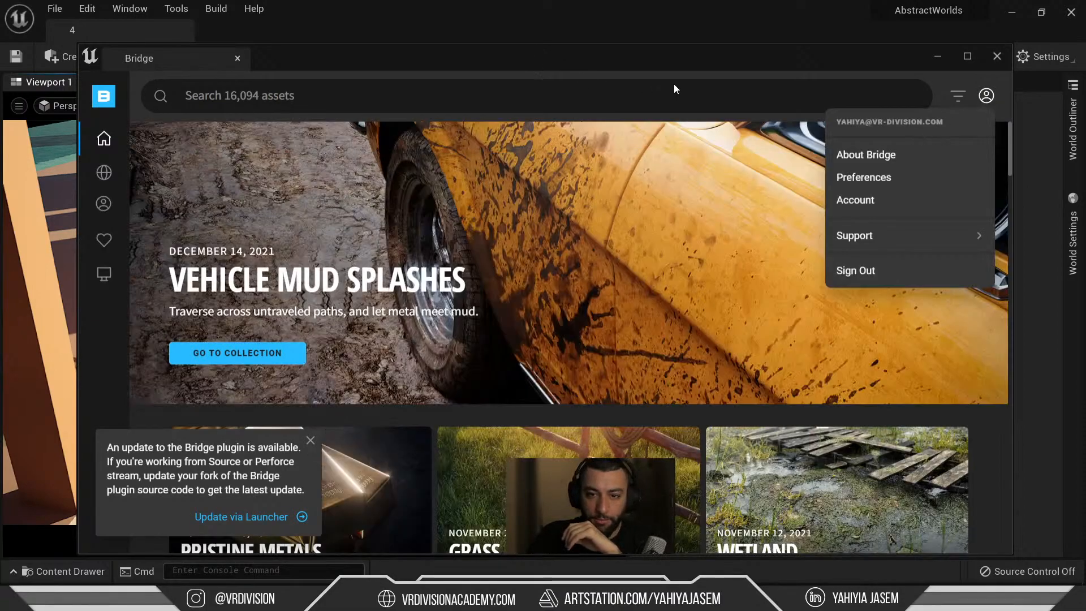
pyautogui.click(684, 100)
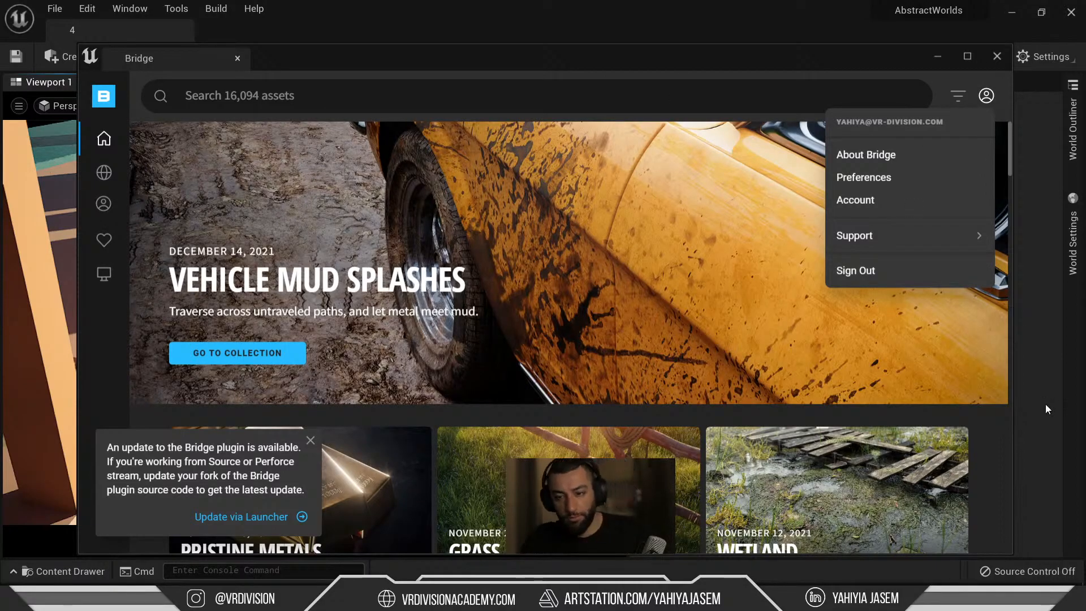
pyautogui.click(310, 440)
# Search Bridge for 'iceland' and filter the results to 3D Assets.
pyautogui.click(351, 94)
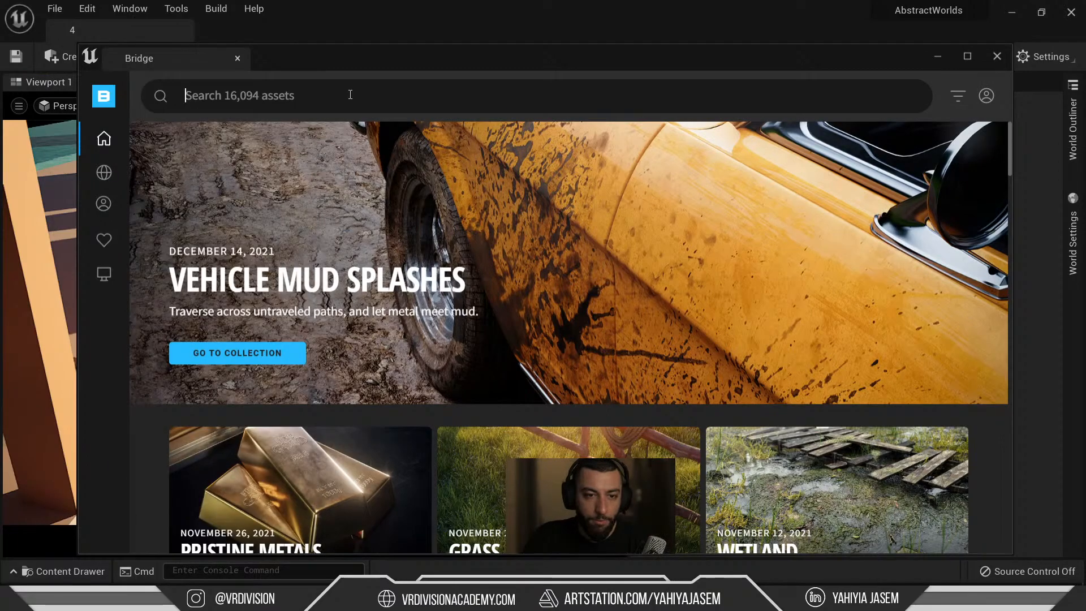
pyautogui.write('icel')
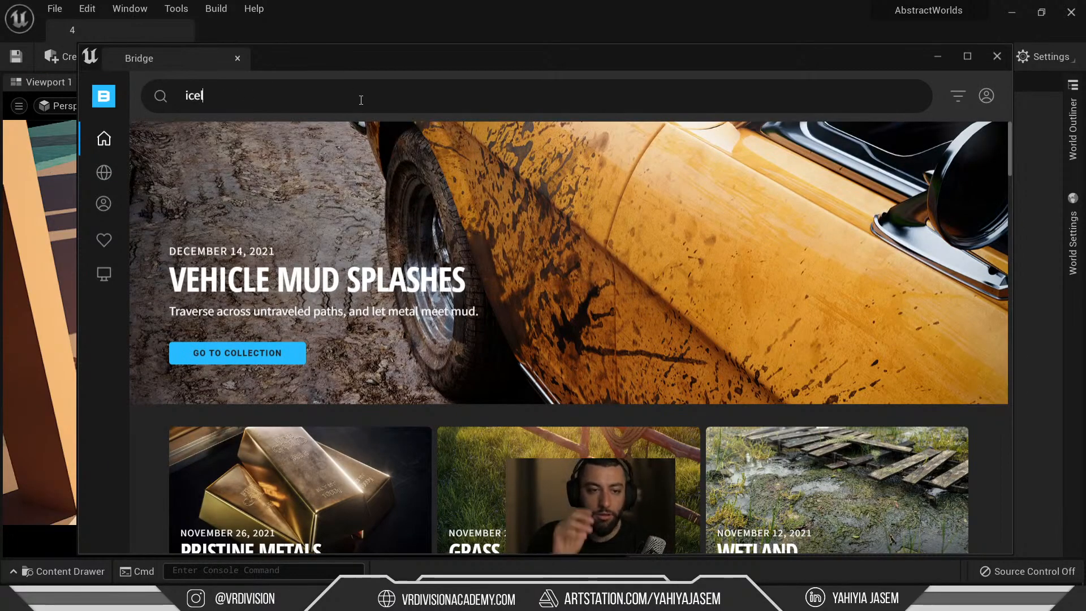
pyautogui.write('and')
pyautogui.press('Return')
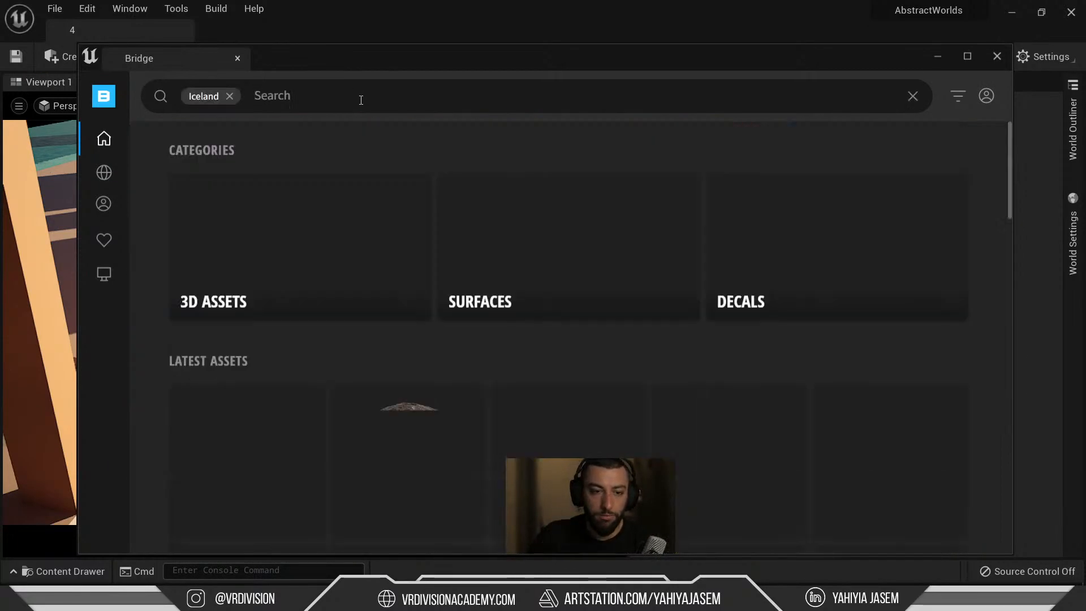
pyautogui.click(319, 250)
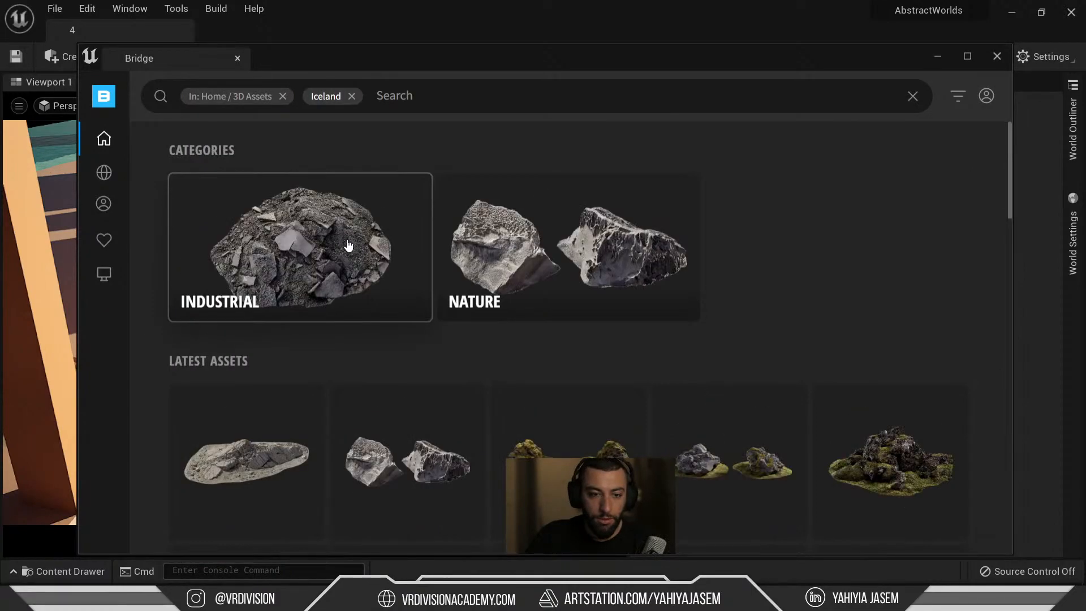
pyautogui.scroll(-1, 257, 364)
pyautogui.scroll(-4, 368, 254)
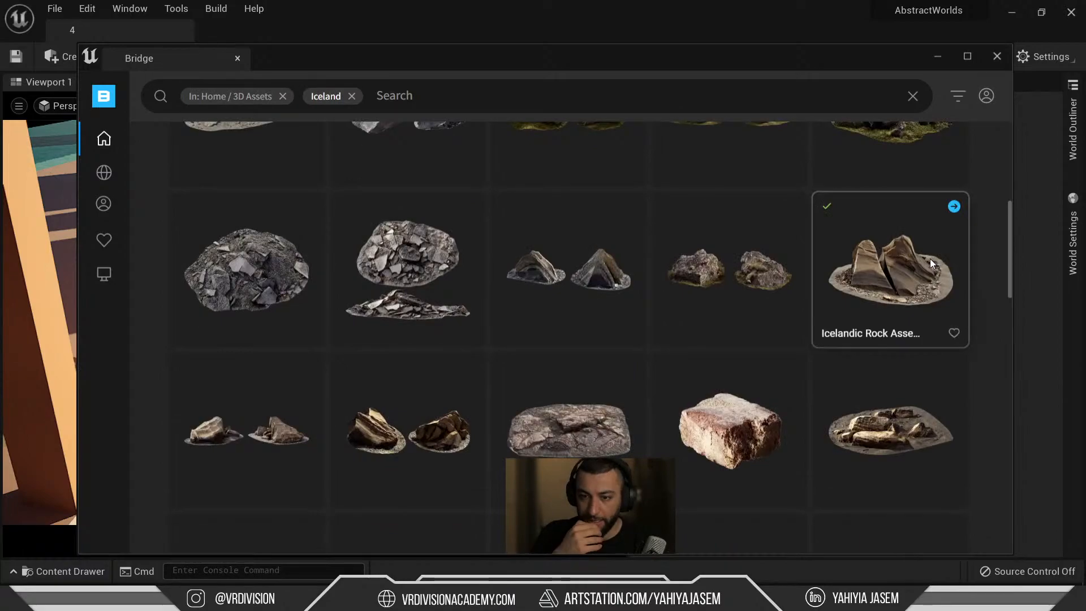
# Export the Icelandic rock asset, copy its asset ID, and minimize Bridge.
pyautogui.click(954, 208)
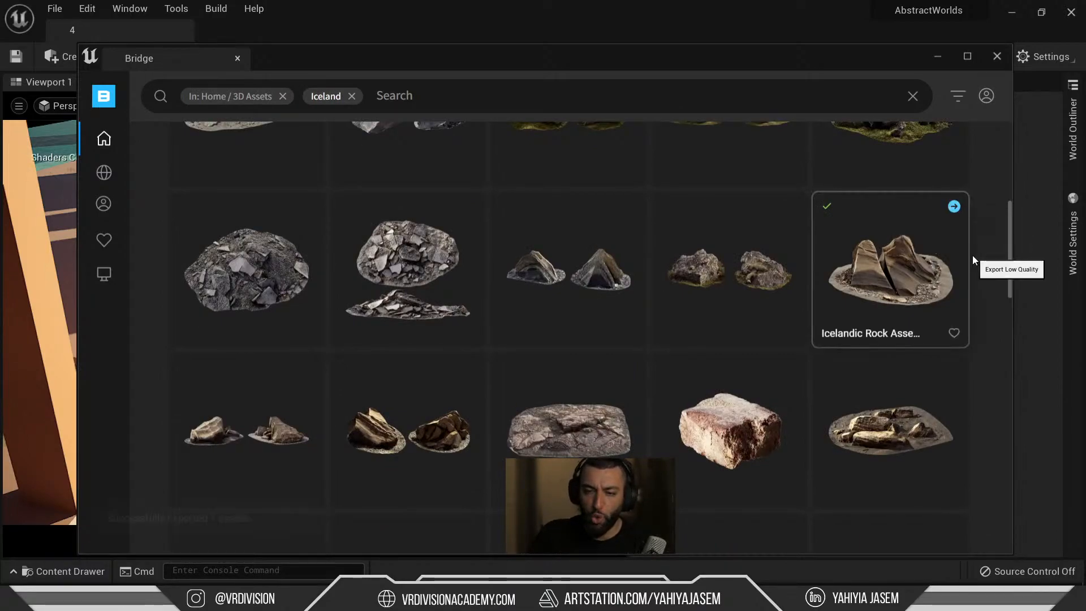
pyautogui.rightClick(884, 254)
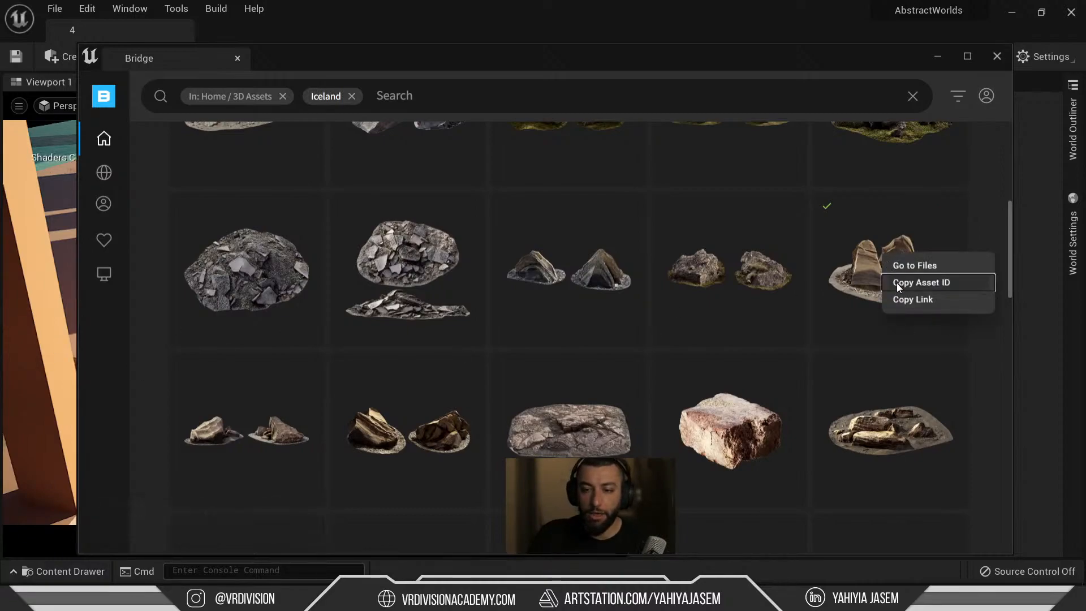
pyautogui.click(897, 283)
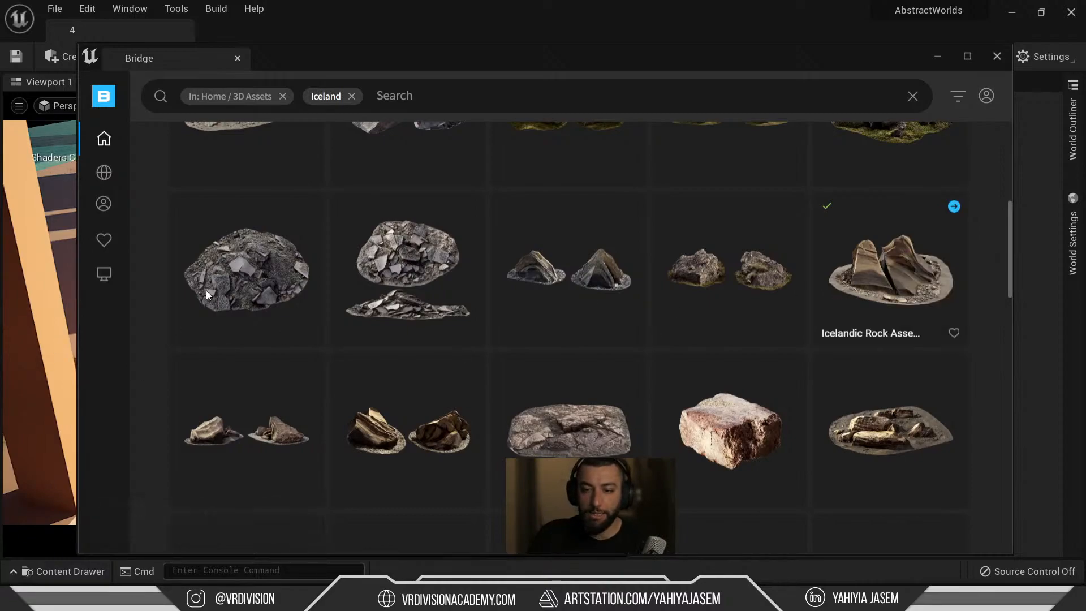
pyautogui.rightClick(63, 297)
pyautogui.press('Escape')
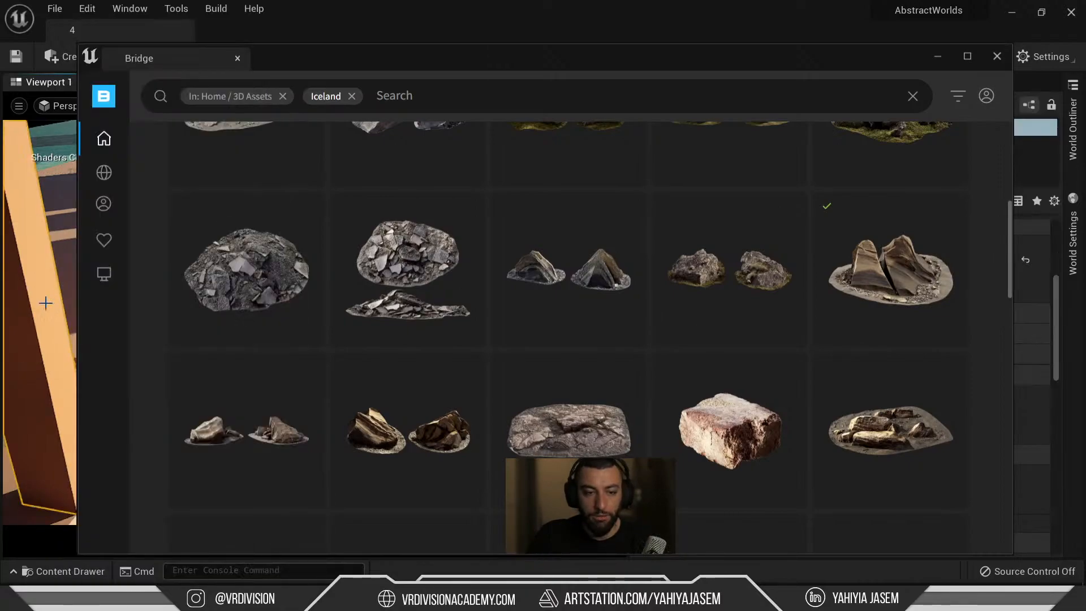
pyautogui.click(937, 56)
# Search all project content for the Icelandic rock assembly assets (tfplcgrqa).
pyautogui.moveTo(477, 276); pyautogui.dragTo(477, 275, button='right')
pyautogui.press('s')
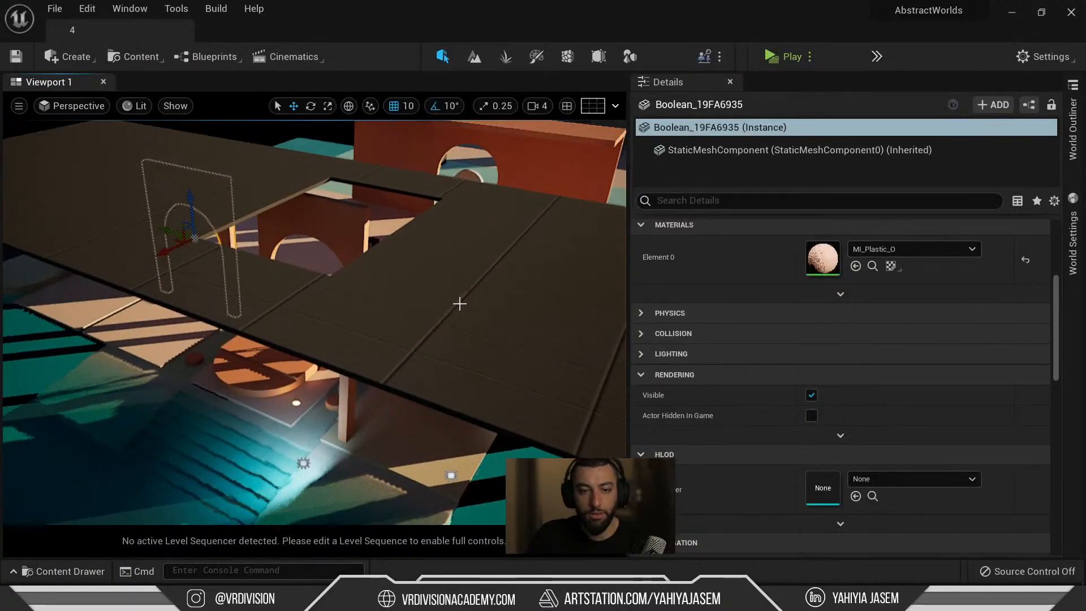
pyautogui.scroll(3, 462, 303)
pyautogui.scroll(2, 421, 235)
pyautogui.press('Escape')
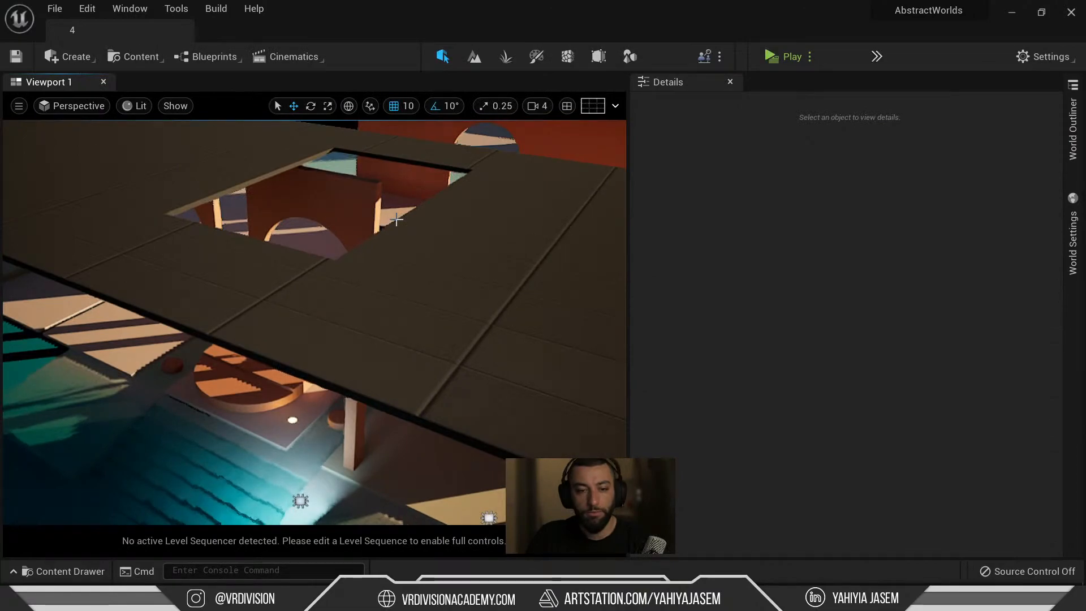
pyautogui.hotkey('ctrl', 'space')
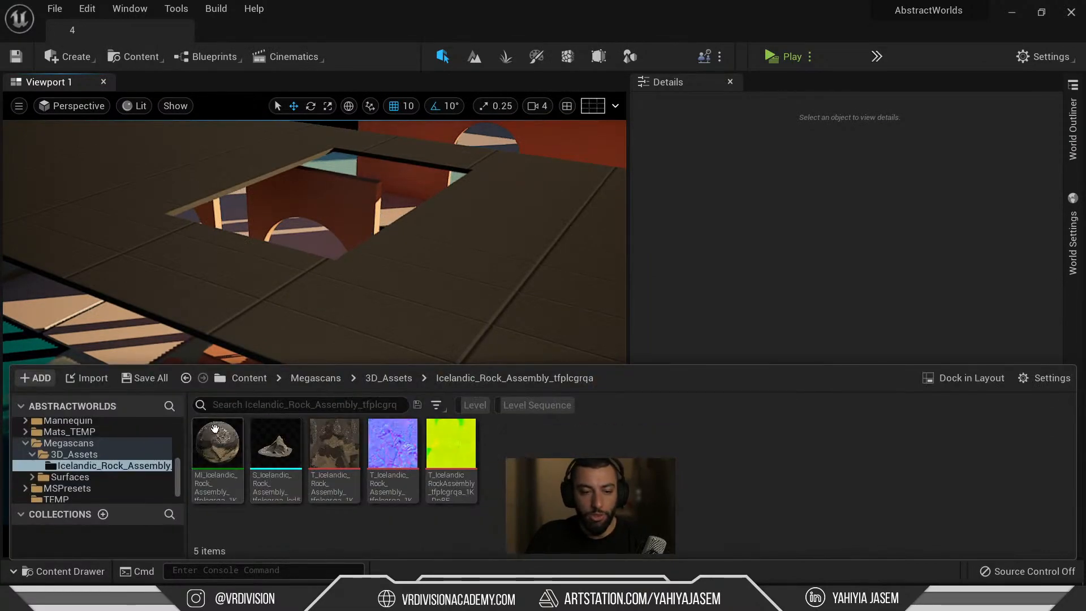
pyautogui.moveTo(306, 458)
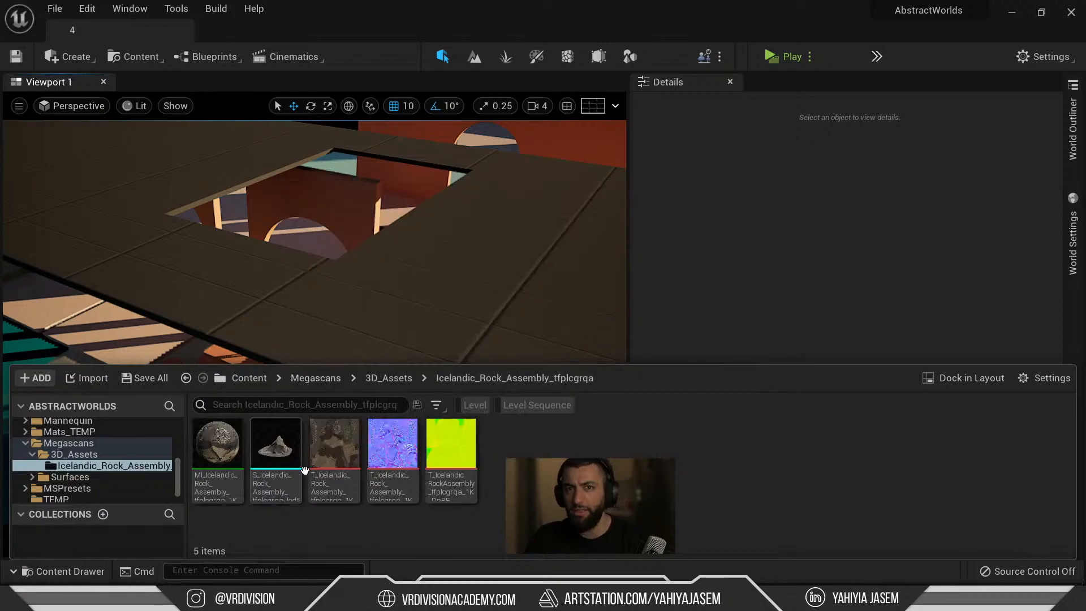
pyautogui.scroll(10, 85, 453)
pyautogui.click(69, 423)
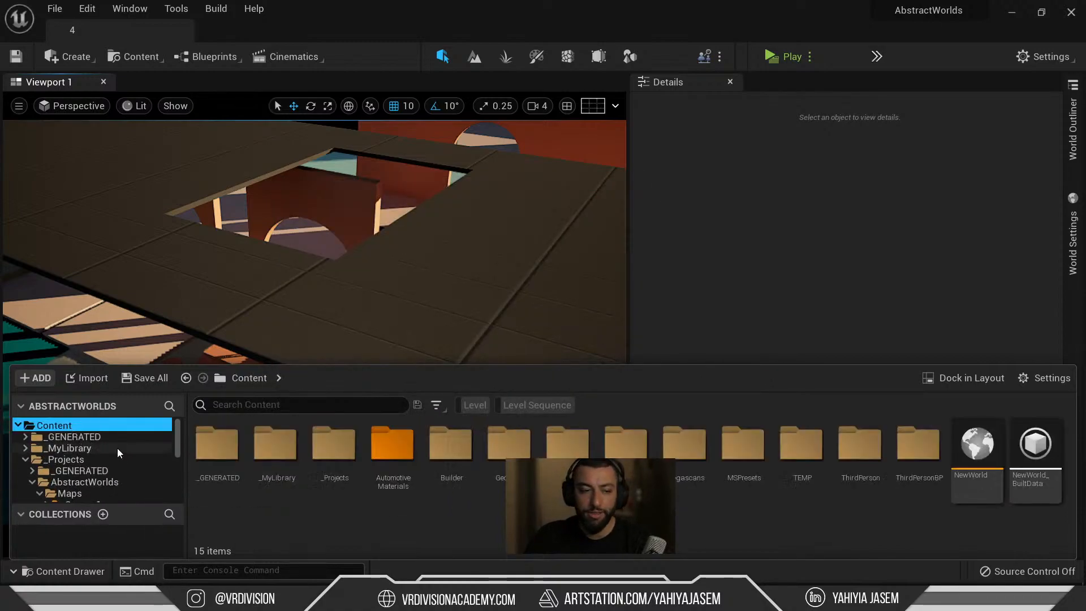
pyautogui.click(266, 406)
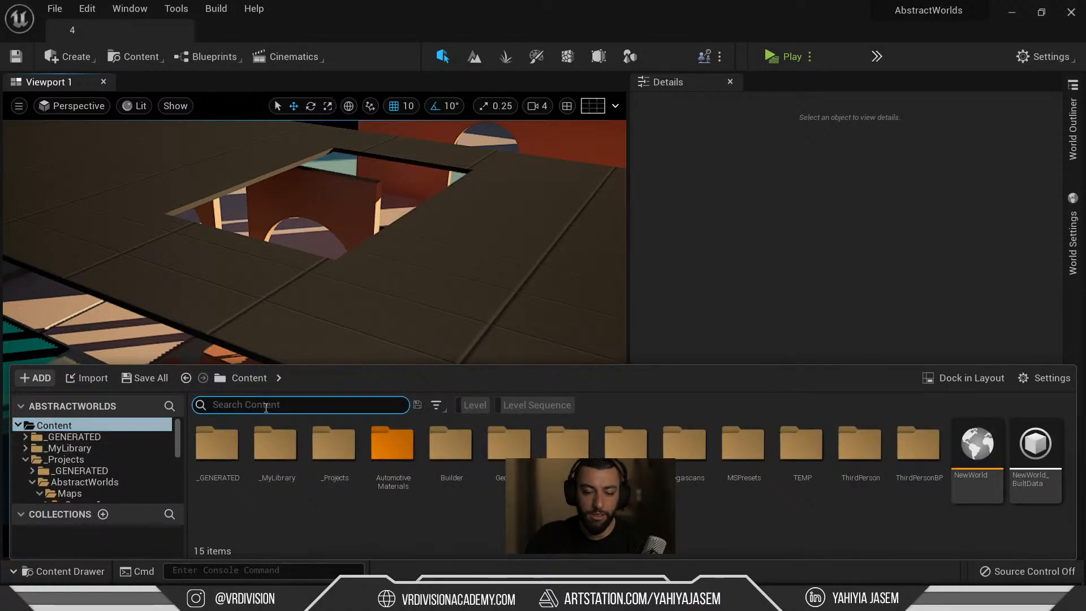
pyautogui.hotkey('ctrl', 'v')
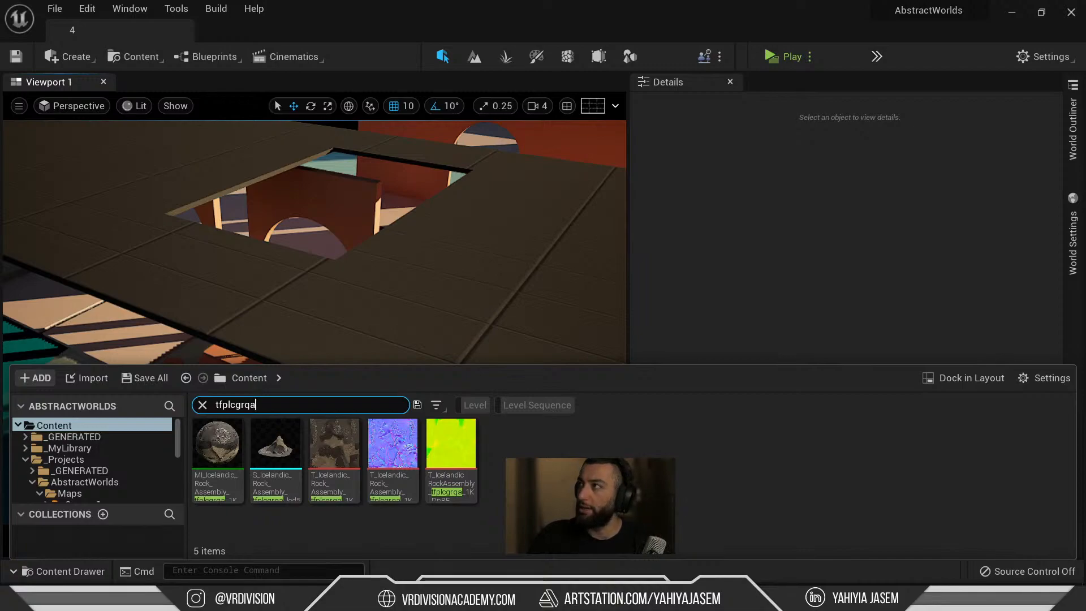
pyautogui.hotkey('ctrl', 'space')
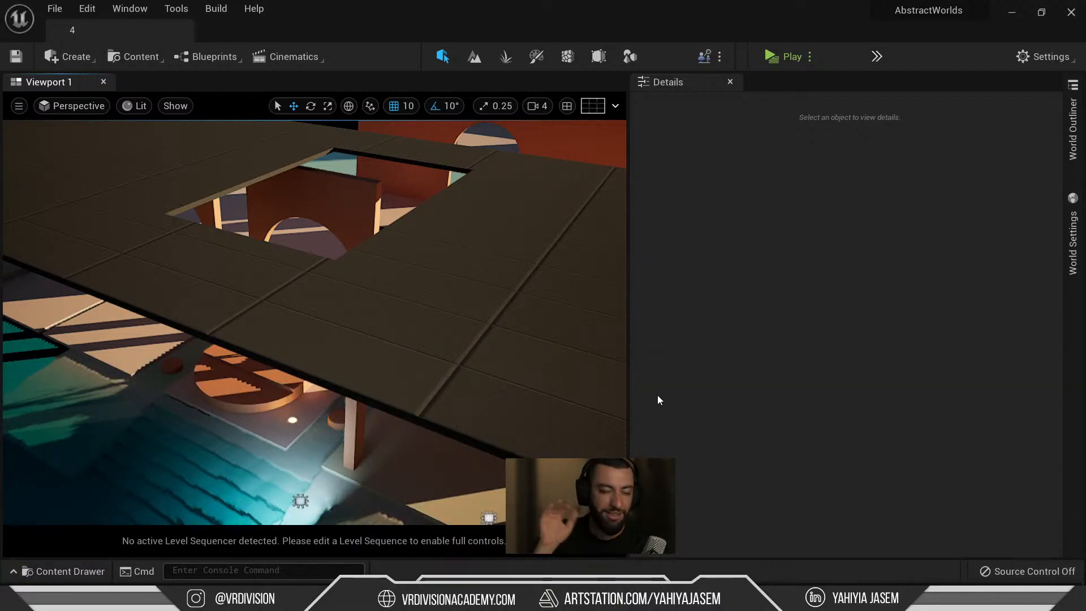
pyautogui.hotkey('ctrl', 'space')
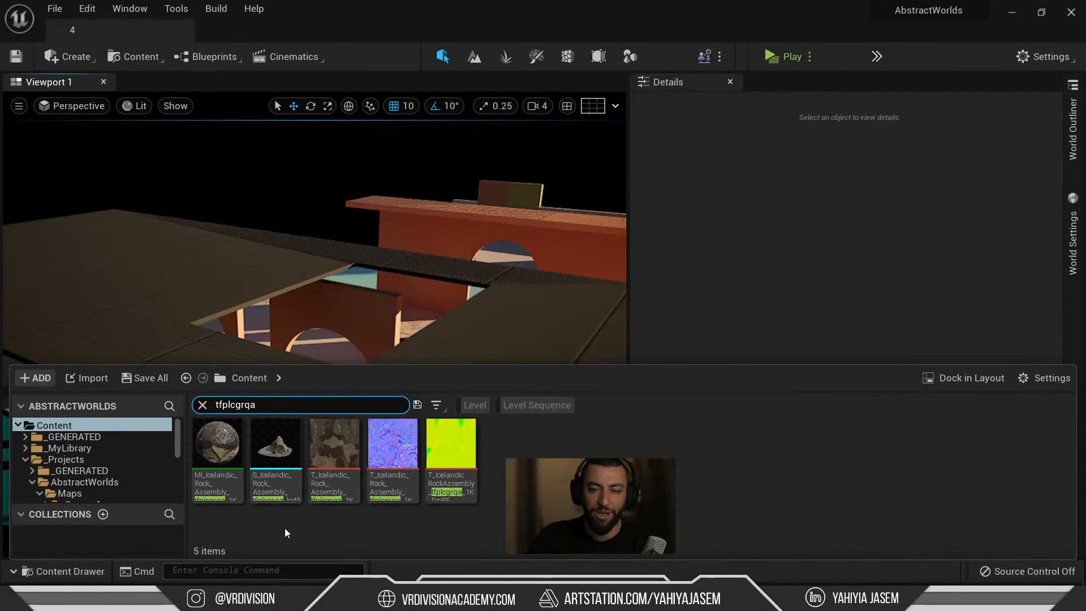
# Place S_Icelandic_Rock_Assembly_lod5 in the level and move it across the floor into sunlight.
pyautogui.moveTo(294, 444); pyautogui.dragTo(481, 430)
pyautogui.press('f')
pyautogui.keyDown('shift'); pyautogui.moveTo(322, 364); pyautogui.dragTo(314, 358); pyautogui.keyUp('shift')
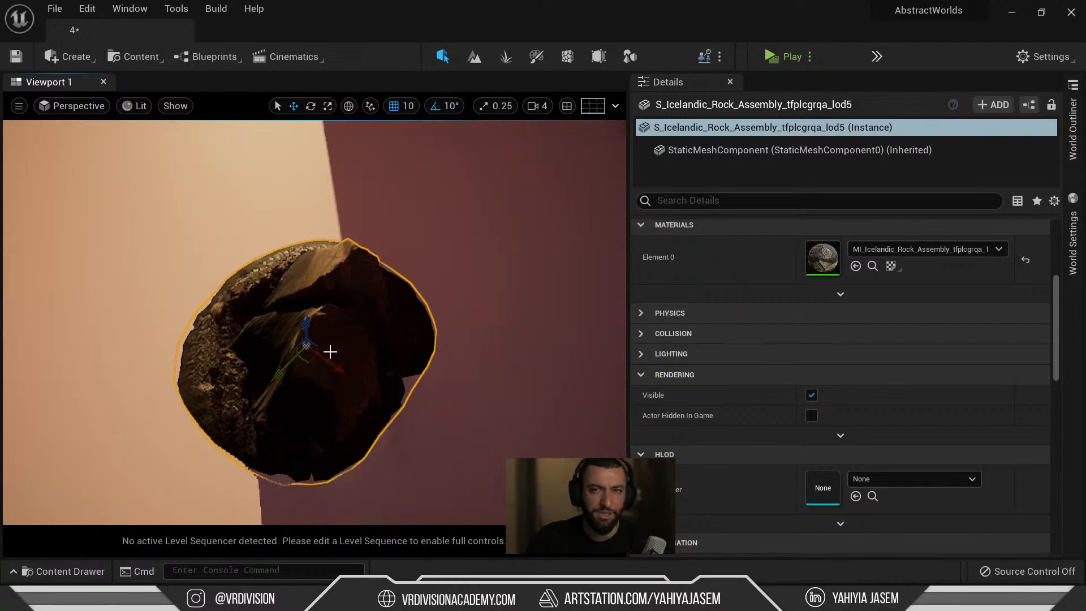
pyautogui.scroll(-5, 330, 352)
pyautogui.moveTo(312, 350); pyautogui.dragTo(240, 215)
pyautogui.press('e')
pyautogui.press('f')
pyautogui.moveTo(331, 398); pyautogui.dragTo(385, 379)
pyautogui.hotkey('ctrl', 'z')
# Show the rock's Megascans folder and inspect the placed rock from several angles.
pyautogui.hotkey('ctrl', 'b')
pyautogui.moveTo(283, 456)
pyautogui.hotkey('ctrl', 'b')
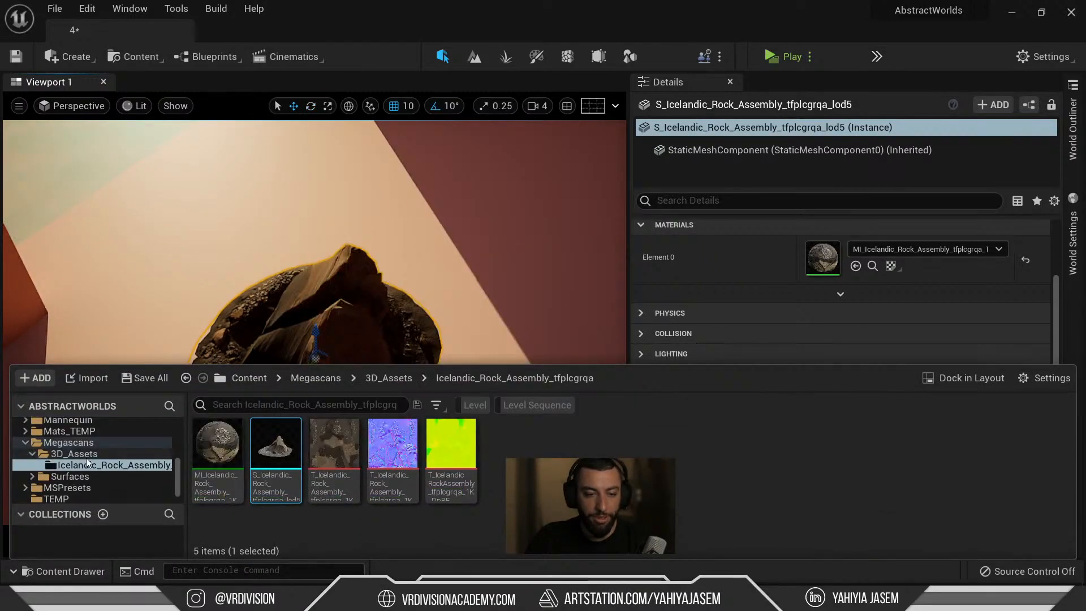
pyautogui.moveTo(316, 254)
pyautogui.keyDown('alt'); pyautogui.mouseDown()
pyautogui.moveTo(351, 243)
pyautogui.moveTo(362, 215)
pyautogui.moveTo(453, 187)
pyautogui.moveTo(524, 196)
pyautogui.moveTo(430, 260)
pyautogui.moveTo(337, 251)
pyautogui.mouseUp(); pyautogui.keyUp('alt')
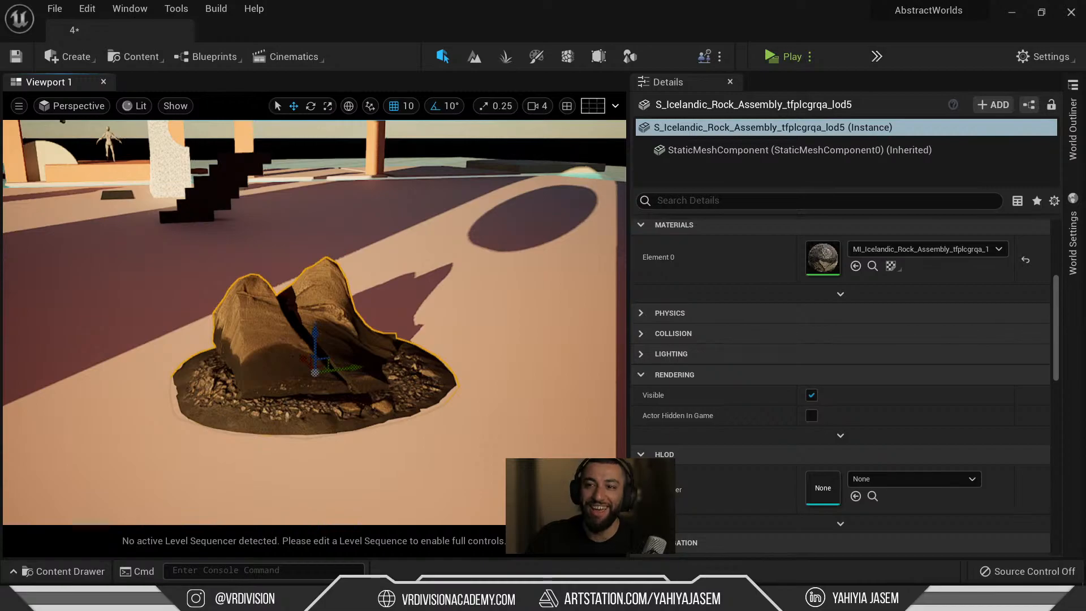
pyautogui.scroll(4, 254, 331)
pyautogui.scroll(-5, 254, 331)
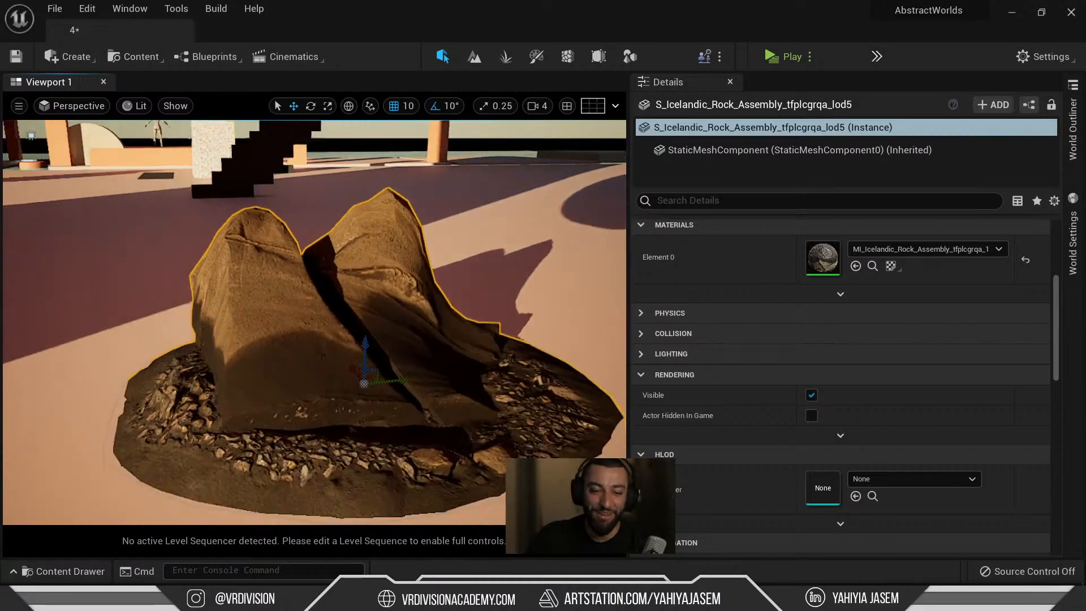
pyautogui.press('f')
pyautogui.keyDown('alt'); pyautogui.moveTo(254, 331); pyautogui.dragTo(322, 390); pyautogui.keyUp('alt')
pyautogui.keyDown('alt'); pyautogui.moveTo(315, 331); pyautogui.dragTo(260, 317); pyautogui.keyUp('alt')
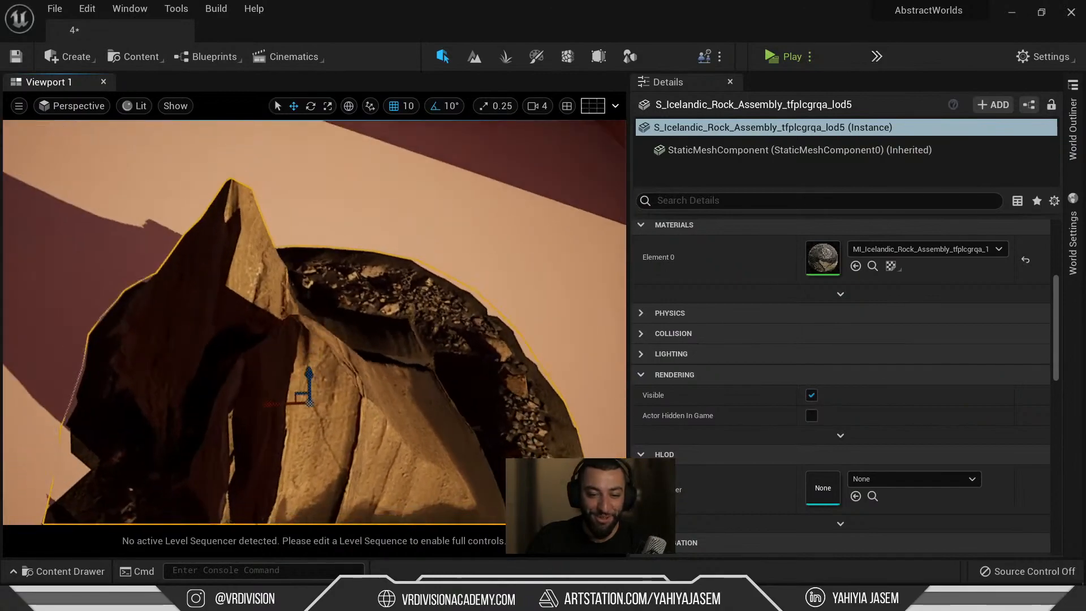
pyautogui.scroll(-5, 315, 322)
pyautogui.moveTo(315, 323); pyautogui.dragTo(441, 249, button='right')
pyautogui.moveTo(212, 339)
pyautogui.mouseDown(button='right')
pyautogui.moveTo(271, 357)
pyautogui.moveTo(237, 362)
pyautogui.moveTo(212, 339)
pyautogui.mouseUp(button='right')
pyautogui.hotkey('ctrl', 'space')
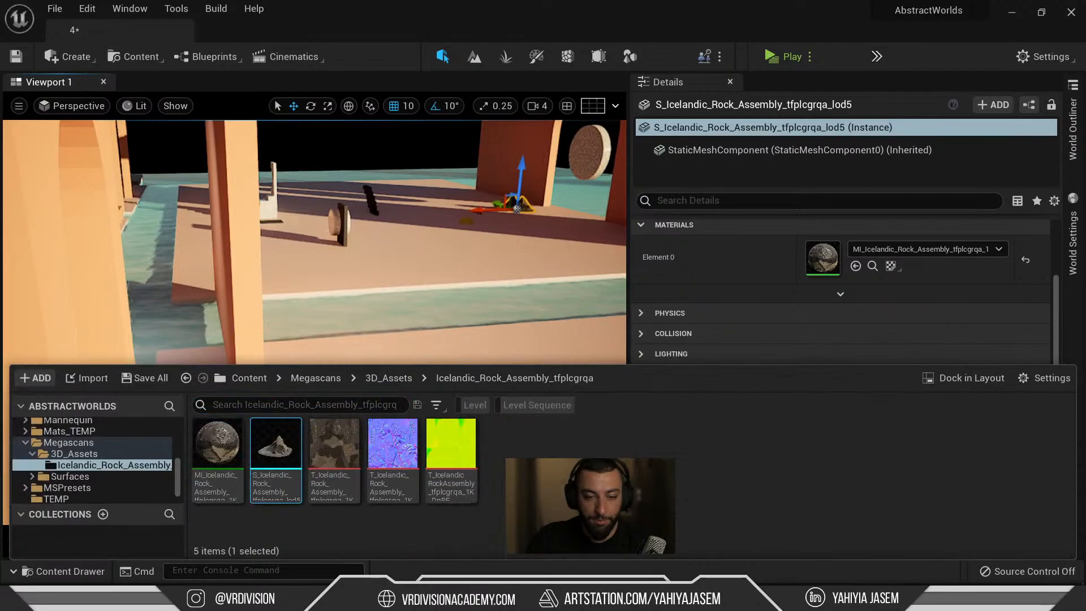
pyautogui.rightClick(633, 516)
# Find the Icelandic Rock Assembly among Quixel's Iceland 3D assets and download it at Low Quality.
pyautogui.click(656, 502)
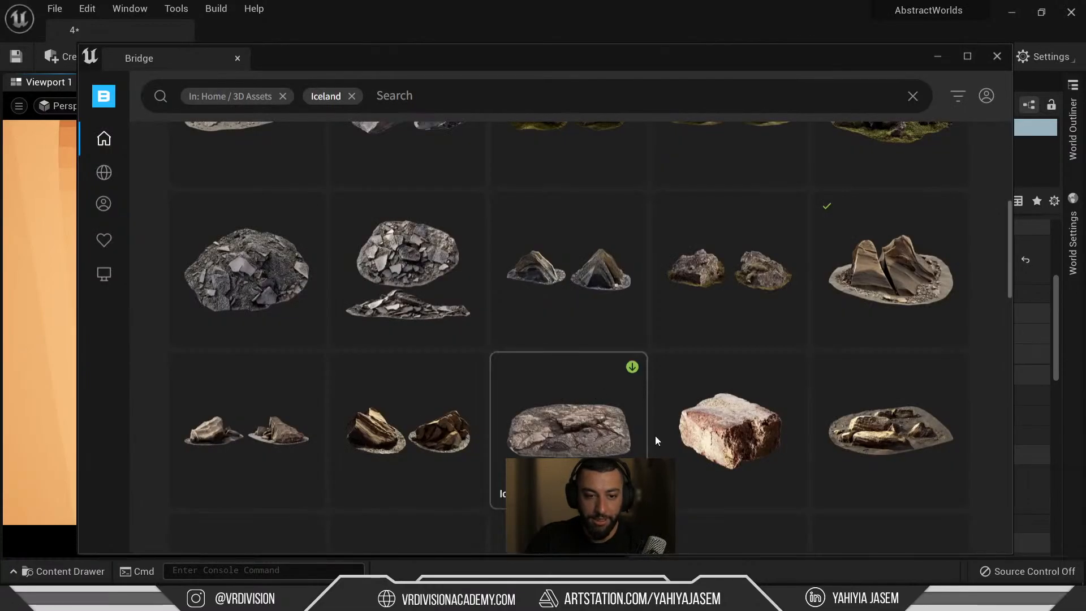
pyautogui.scroll(5, 631, 432)
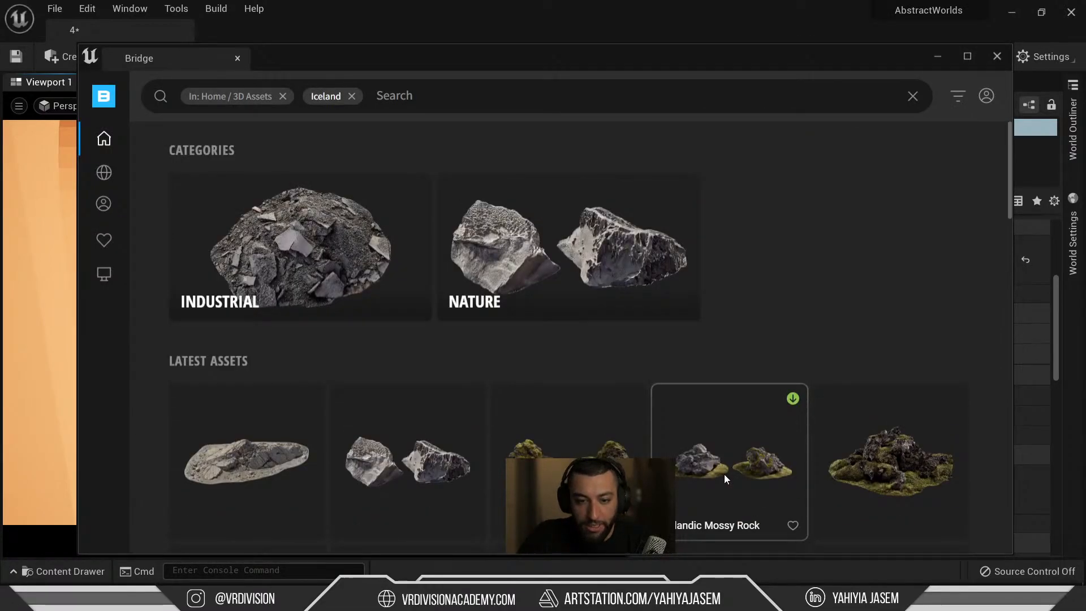
pyautogui.scroll(-5, 727, 470)
pyautogui.scroll(-3, 727, 469)
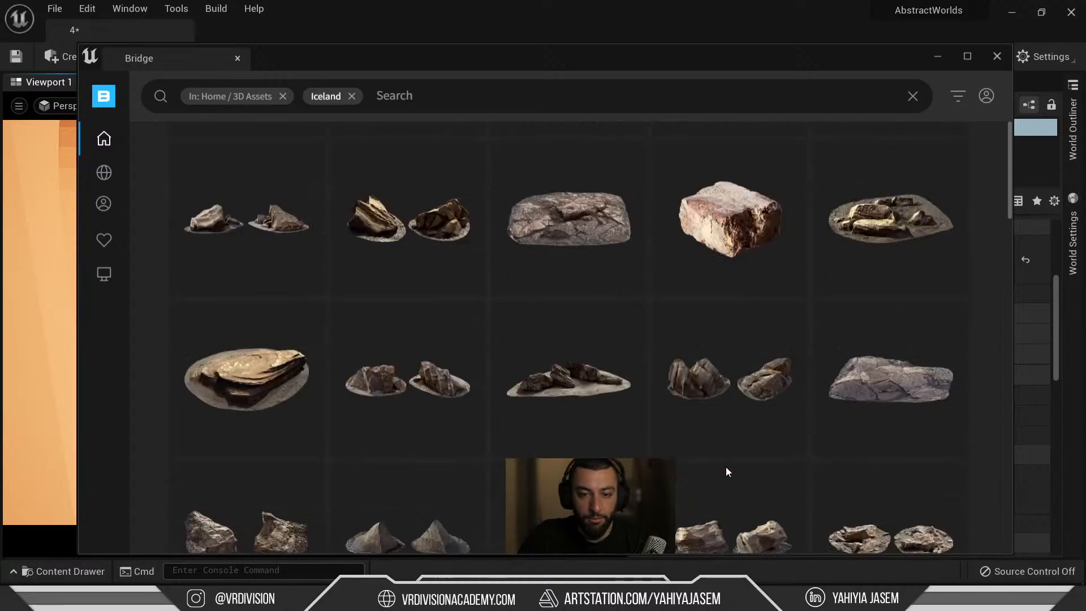
pyautogui.scroll(-1, 651, 403)
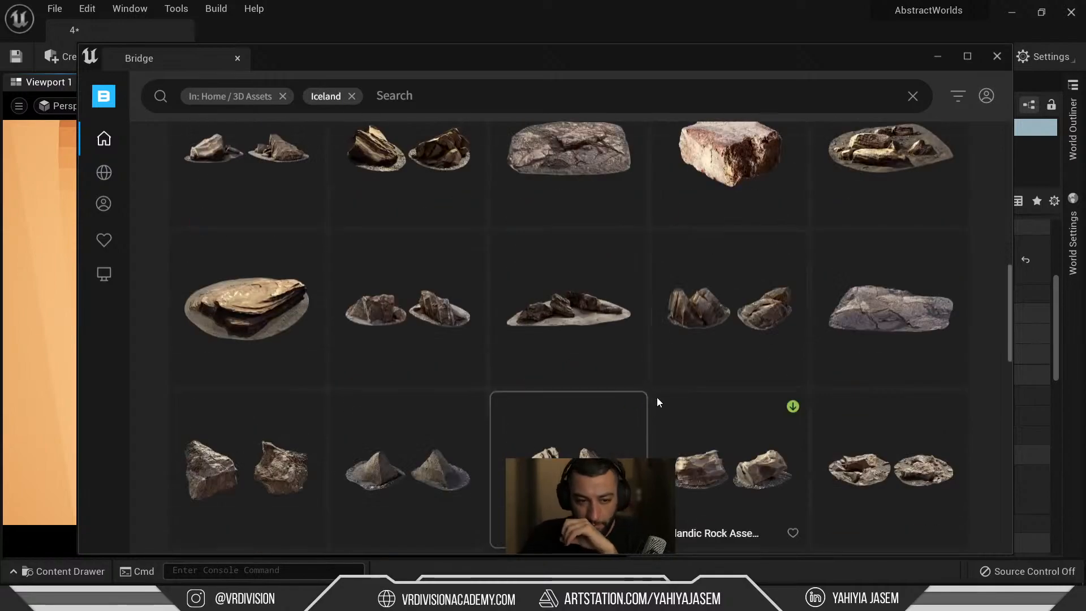
pyautogui.click(260, 287)
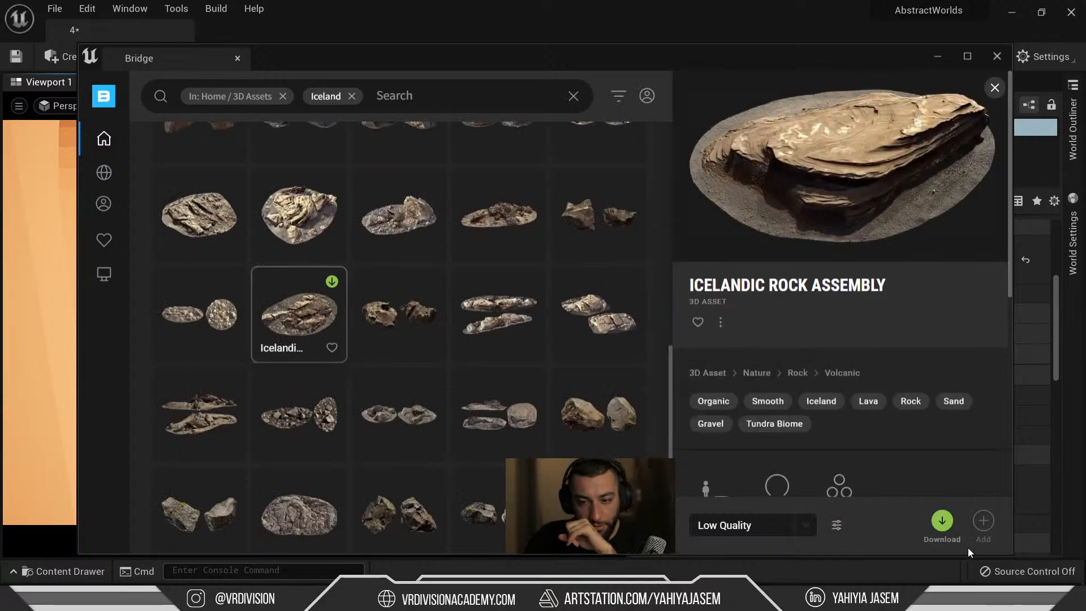
pyautogui.click(942, 521)
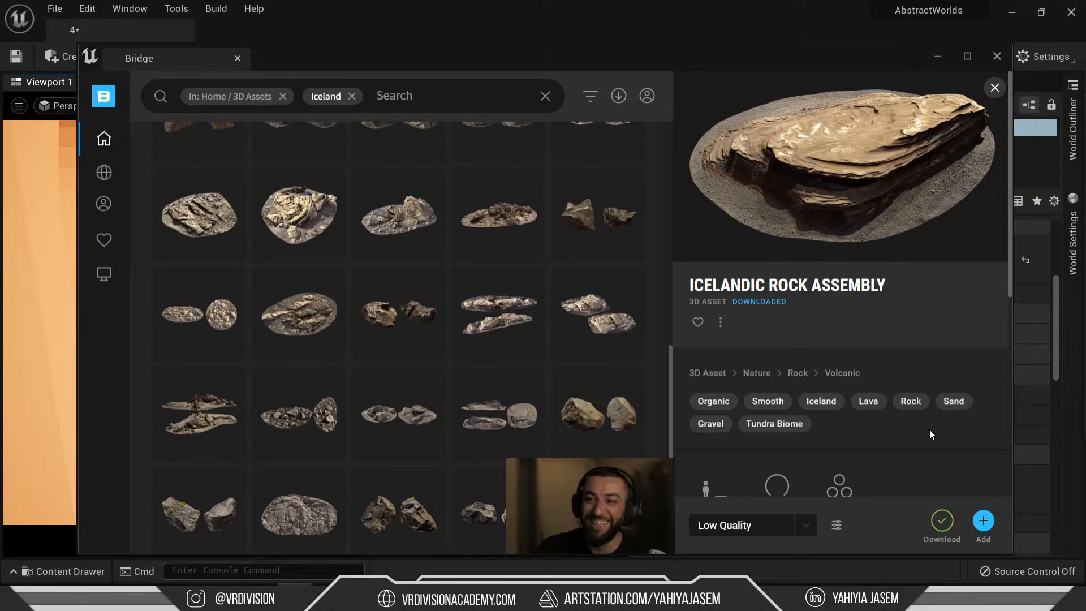
pyautogui.moveTo(882, 62); pyautogui.dragTo(874, 59)
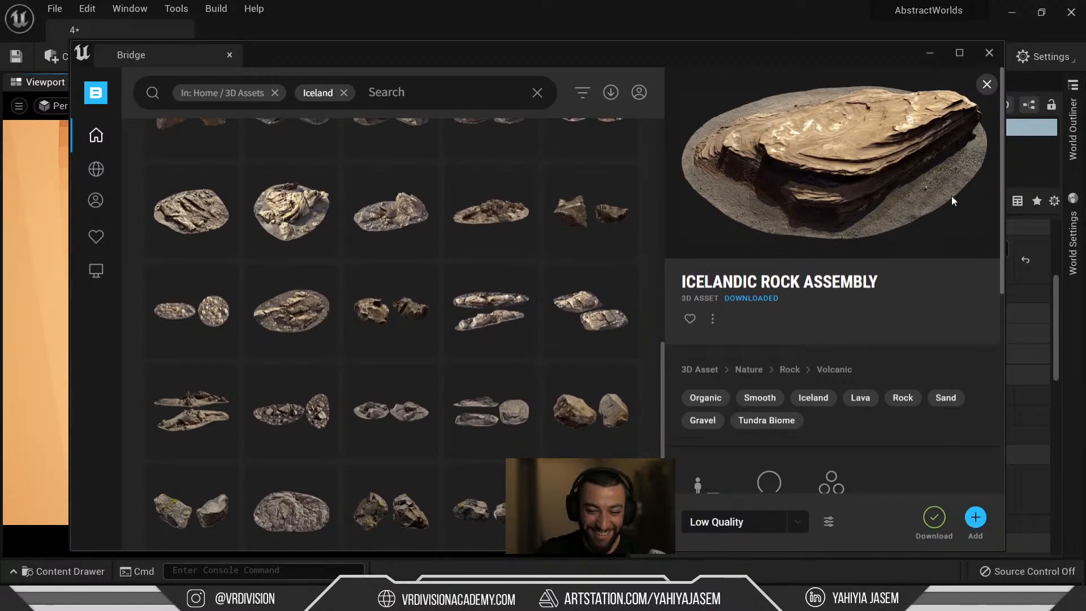
# Return to the editor, hide the water body, and select the stair box.
pyautogui.click(936, 53)
pyautogui.moveTo(315, 323); pyautogui.dragTo(255, 328, button='right')
pyautogui.press('s')
pyautogui.press('w')
pyautogui.press('w')
pyautogui.press('s')
pyautogui.press('a')
pyautogui.click(497, 253)
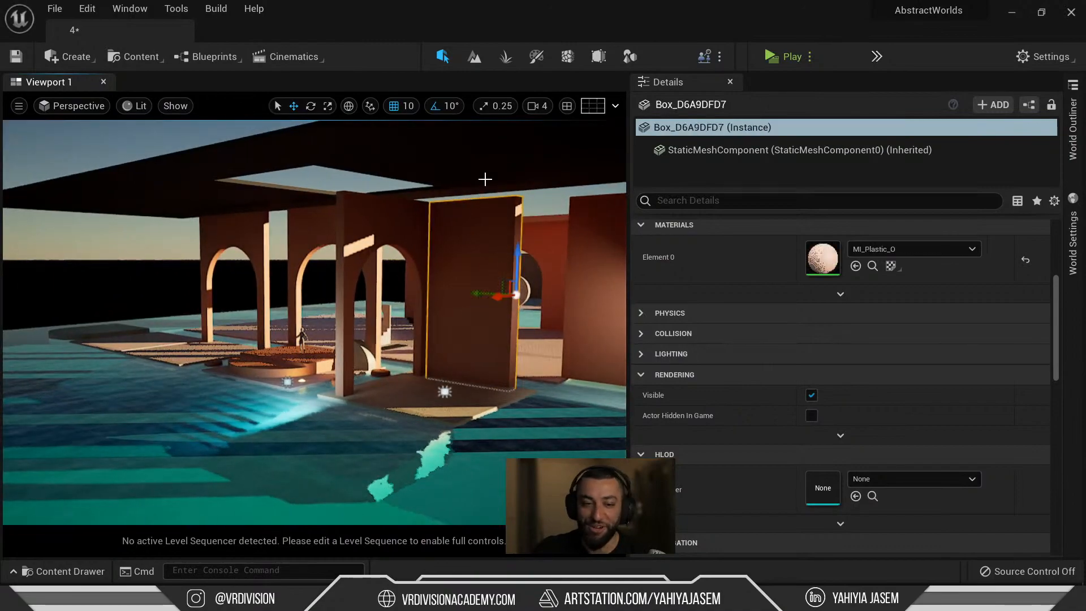
pyautogui.click(484, 171)
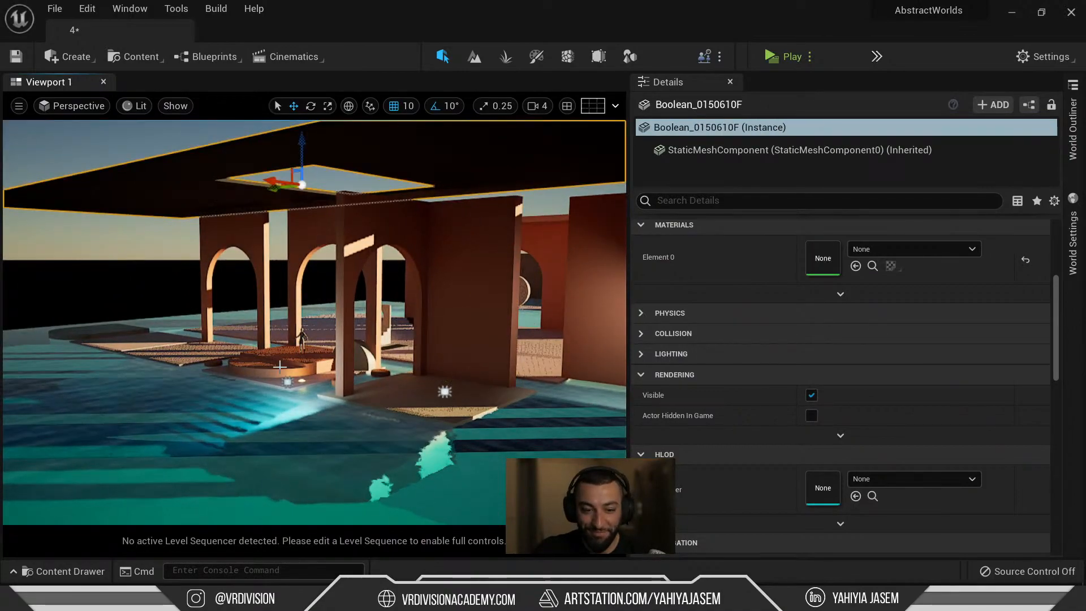
pyautogui.click(512, 388)
pyautogui.click(287, 405)
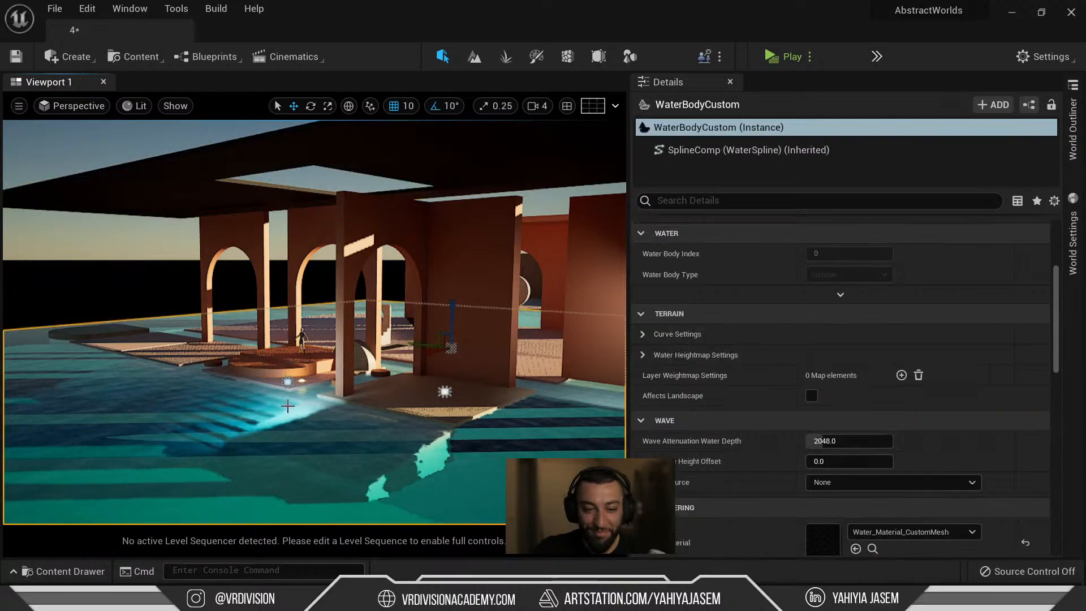
pyautogui.moveTo(287, 406); pyautogui.dragTo(268, 420, button='right')
pyautogui.press('h')
pyautogui.click(269, 386)
pyautogui.scroll(2, 871, 326)
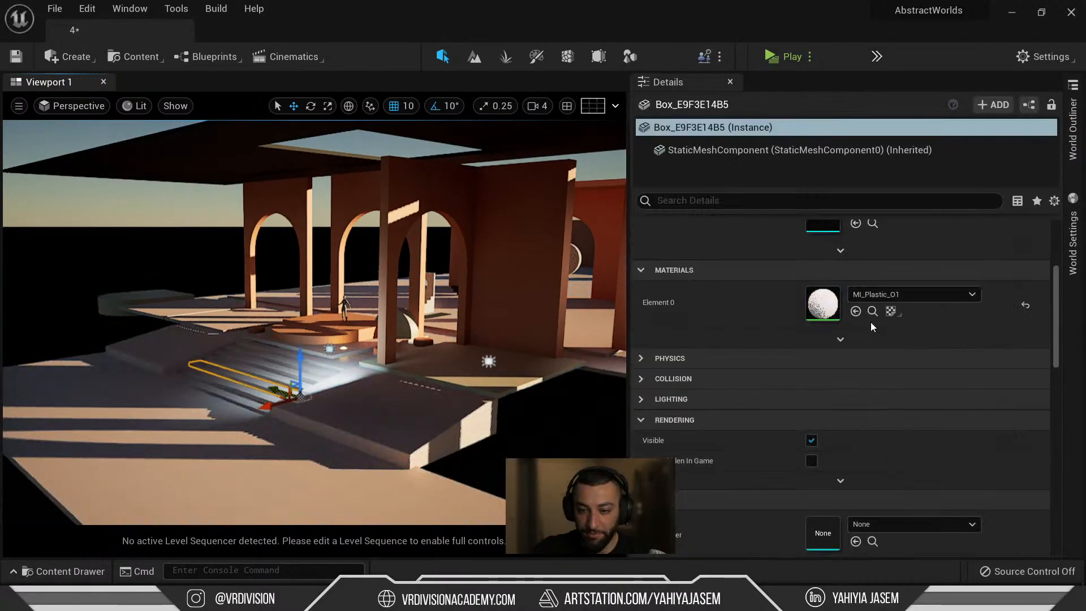
# Set the roof slab's Element 0 material to MI_Plastic_O1 and unhide the water.
pyautogui.click(871, 314)
pyautogui.moveTo(461, 277); pyautogui.dragTo(481, 176, button='right')
pyautogui.click(483, 226)
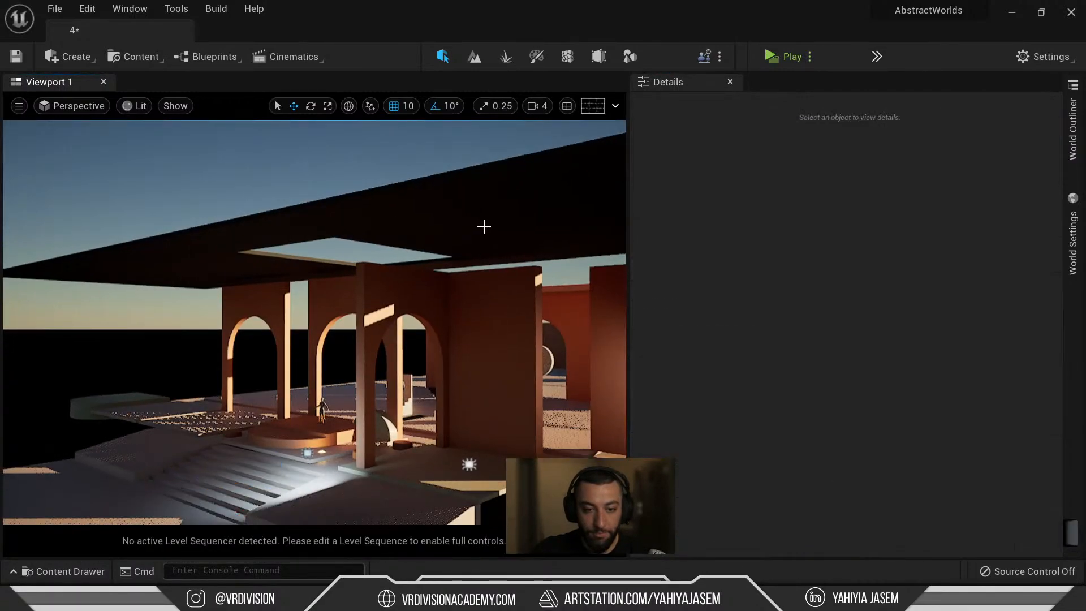
pyautogui.click(484, 227)
pyautogui.click(856, 311)
pyautogui.moveTo(476, 294); pyautogui.dragTo(483, 346, button='right')
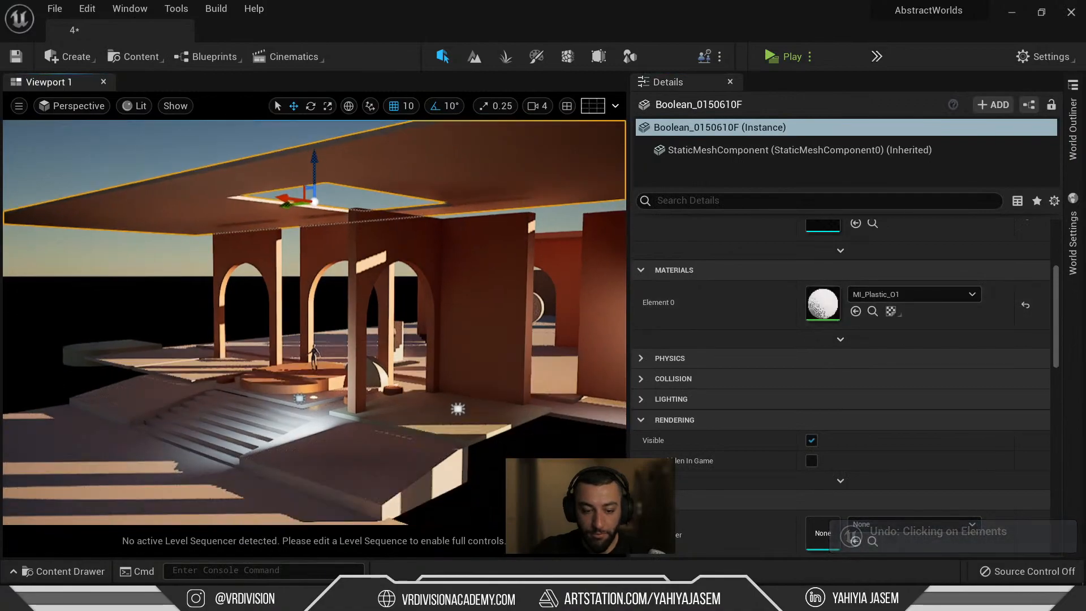
pyautogui.hotkey('ctrl', 'h')
pyautogui.moveTo(431, 301); pyautogui.dragTo(509, 309, button='right')
pyautogui.press('Escape')
pyautogui.press('w')
pyautogui.press('w')
pyautogui.press('s')
# Pilot CineCameraActor3 in immersive view and drag the Icelandic rock into the shot's mid-ground by the pool.
pyautogui.click(99, 107)
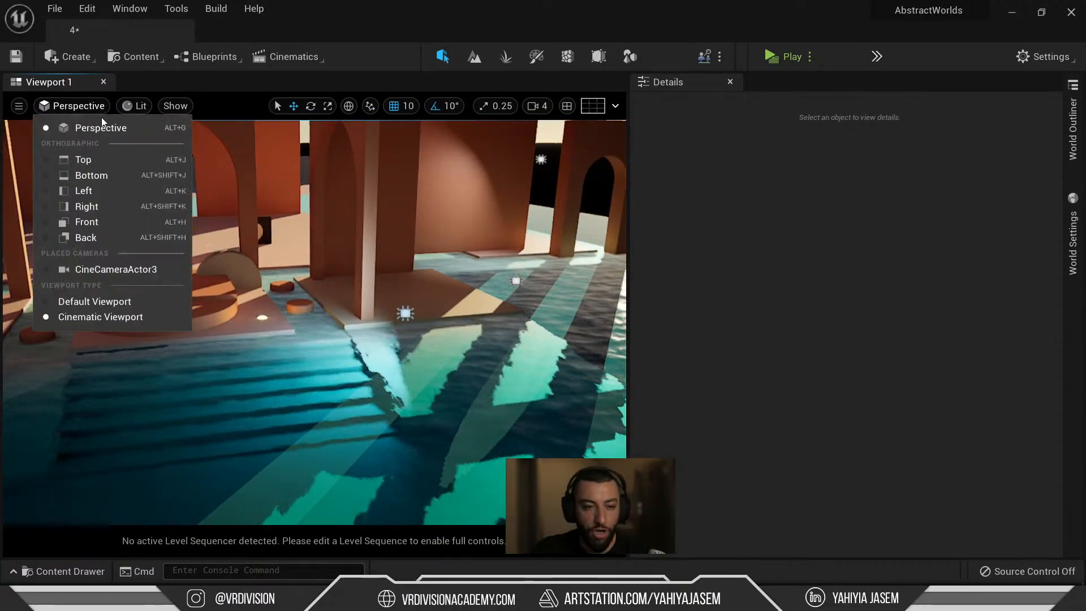
pyautogui.click(133, 275)
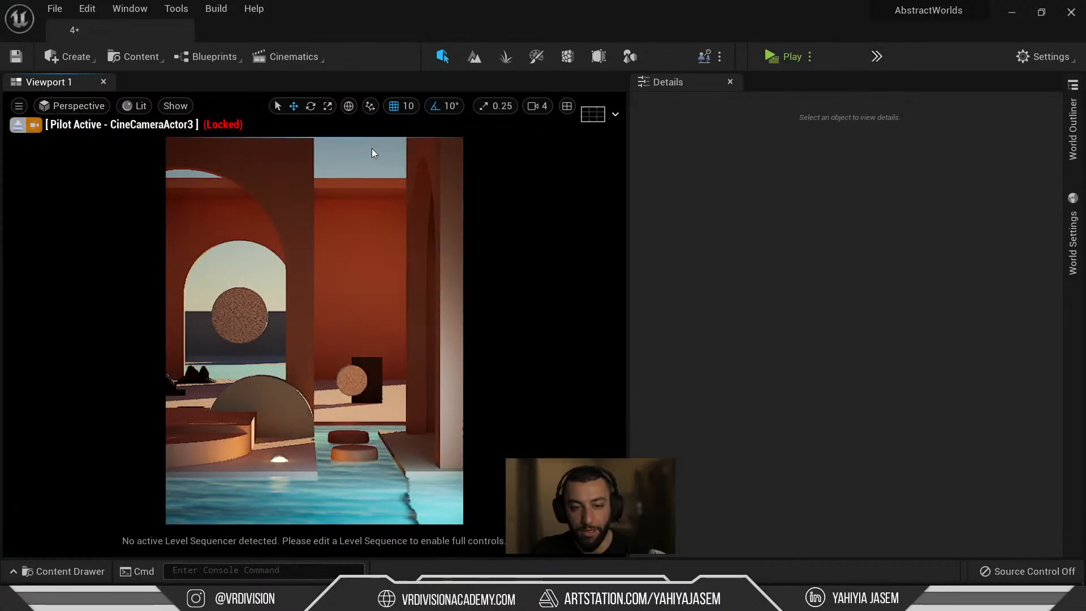
pyautogui.press('F11')
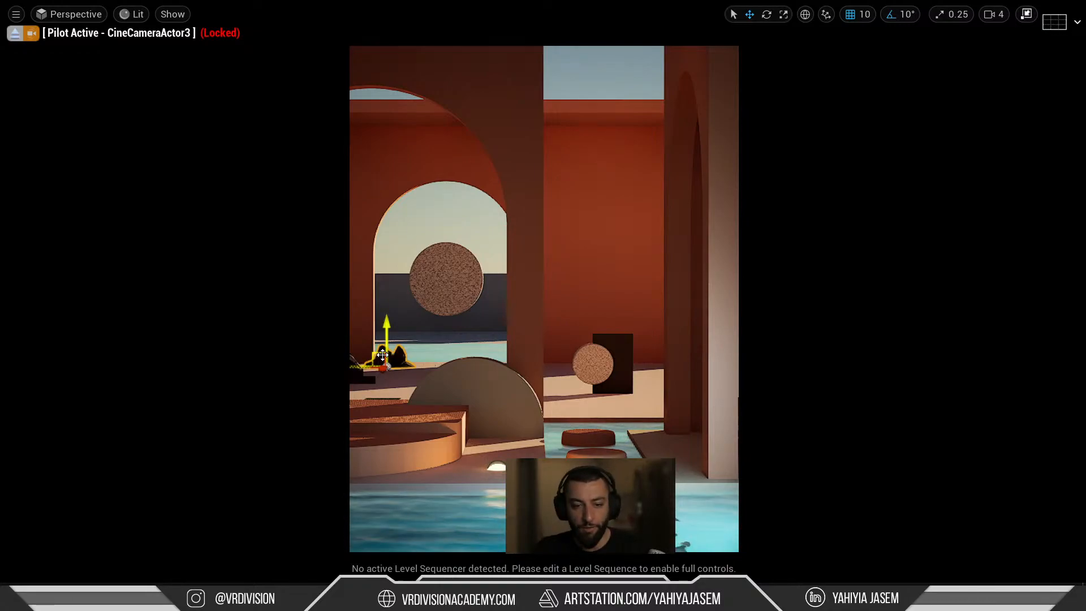
pyautogui.moveTo(374, 366); pyautogui.dragTo(632, 463)
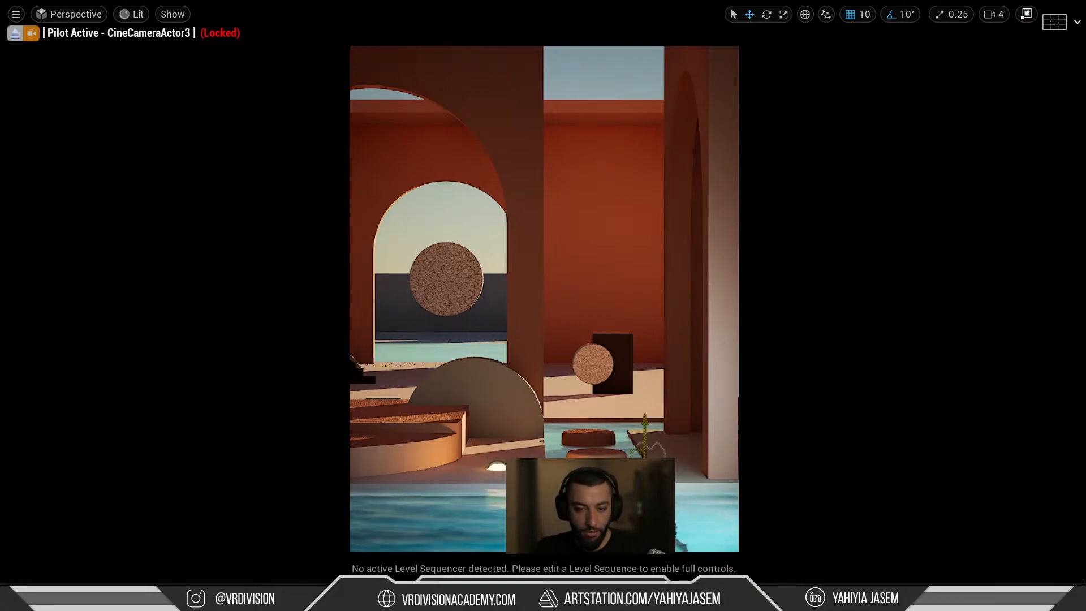
pyautogui.hotkey('ctrl', 'z')
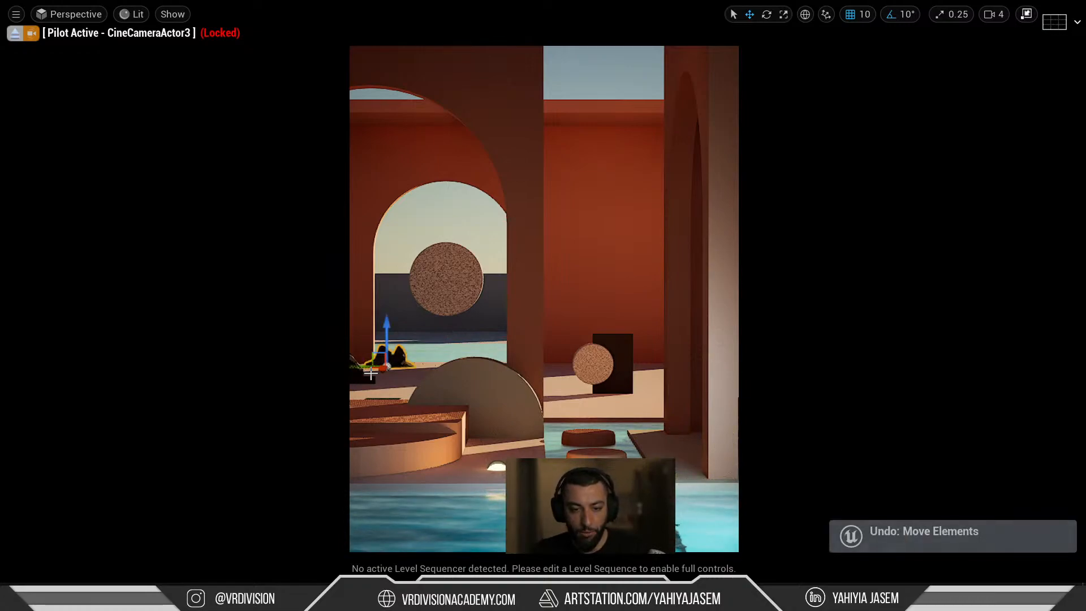
pyautogui.moveTo(382, 365); pyautogui.dragTo(432, 526)
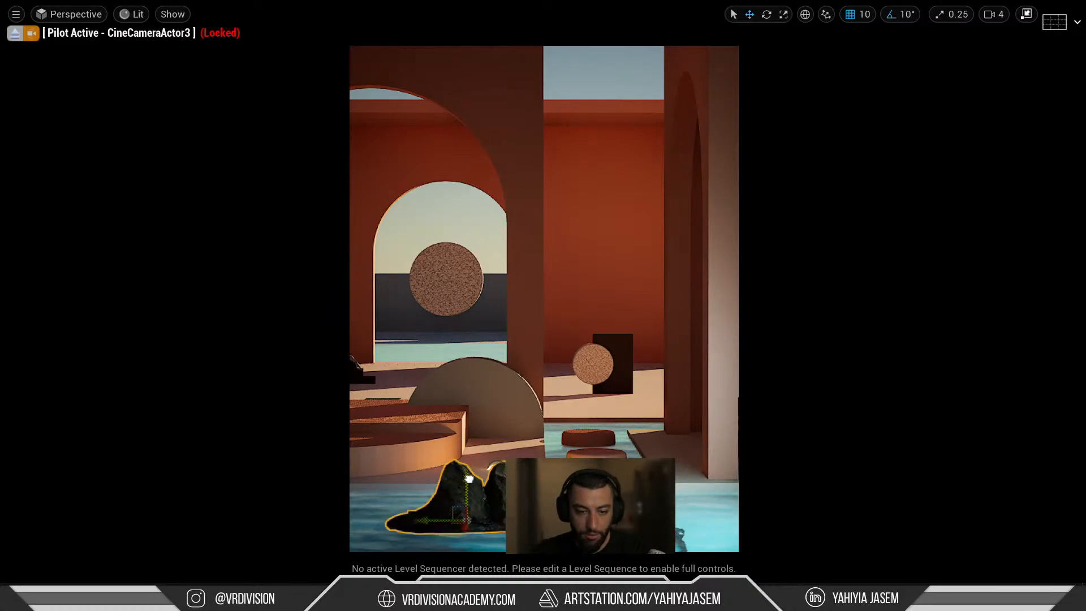
pyautogui.moveTo(469, 480); pyautogui.dragTo(469, 417)
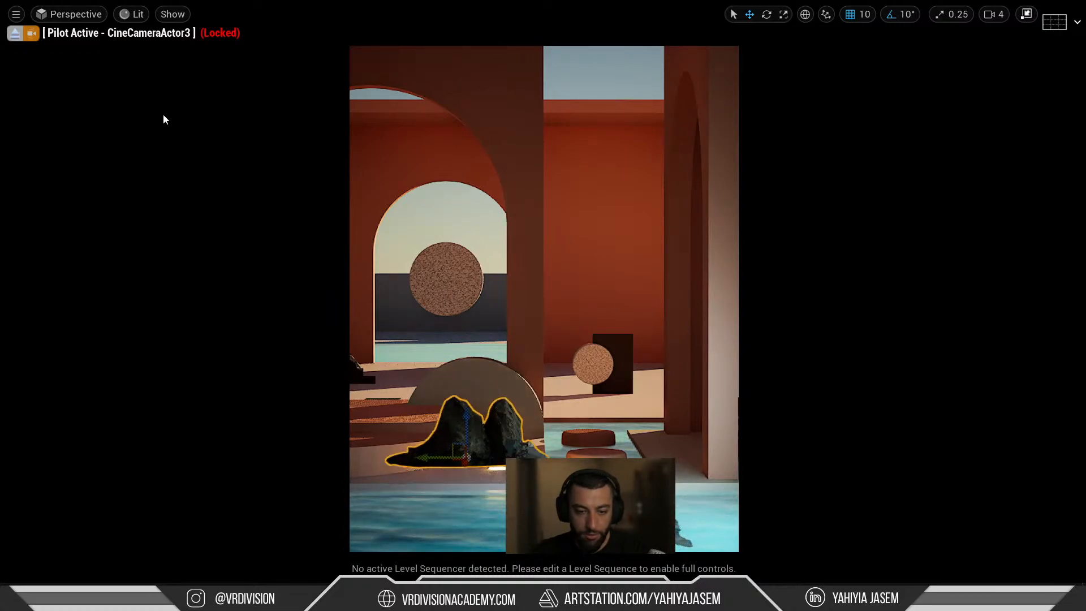
# Copy the small cylinder's location, then lower the cylinder out of sight to Z -134.32.
pyautogui.click(15, 36)
pyautogui.moveTo(362, 227); pyautogui.dragTo(385, 351, button='right')
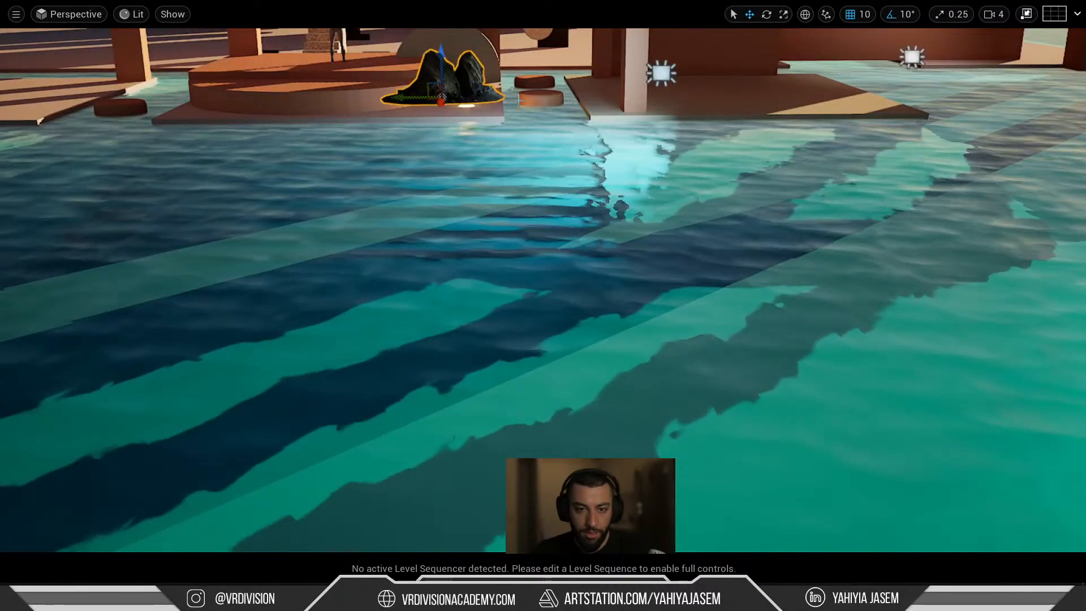
pyautogui.click(538, 99)
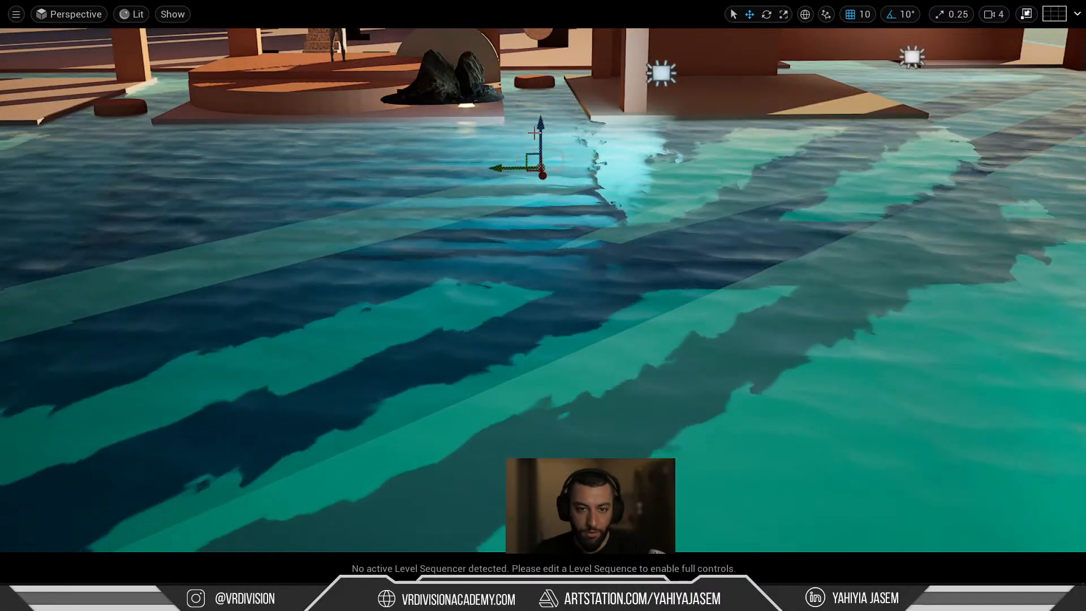
pyautogui.hotkey('ctrl', 'z')
pyautogui.press('F11')
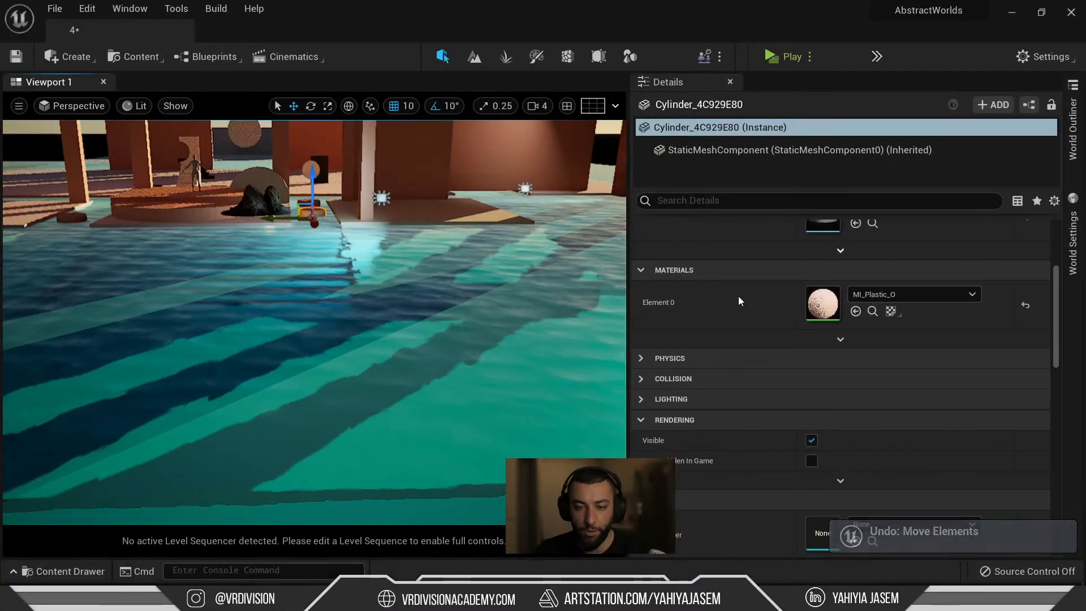
pyautogui.rightClick(718, 250)
pyautogui.click(734, 257)
pyautogui.moveTo(313, 175); pyautogui.dragTo(313, 211)
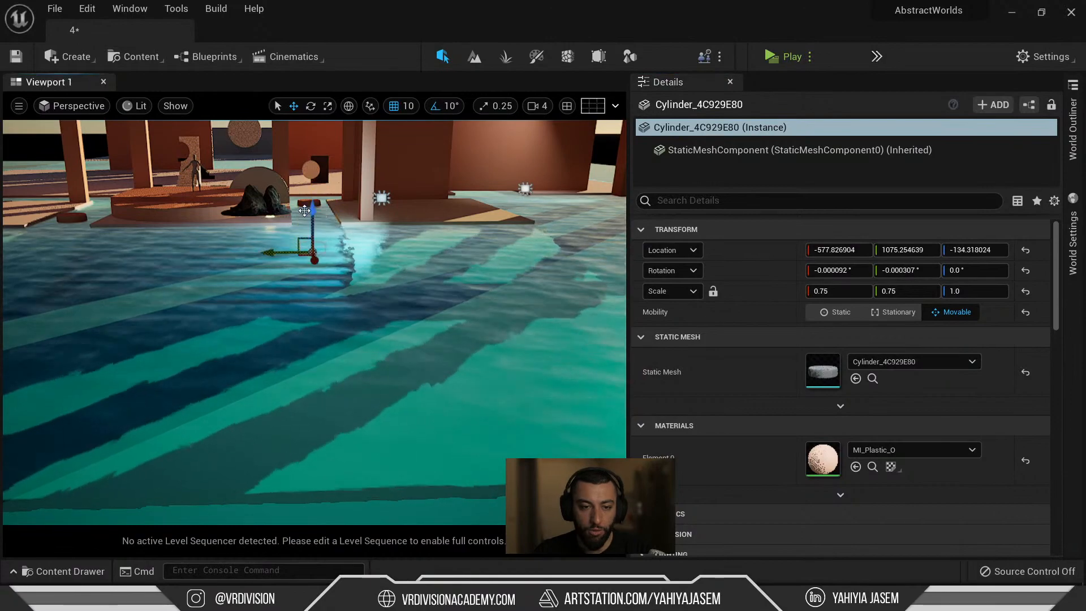
# Paste the cylinder's location onto the Icelandic rock and rotate it 120° on Z.
pyautogui.click(263, 201)
pyautogui.rightClick(718, 249)
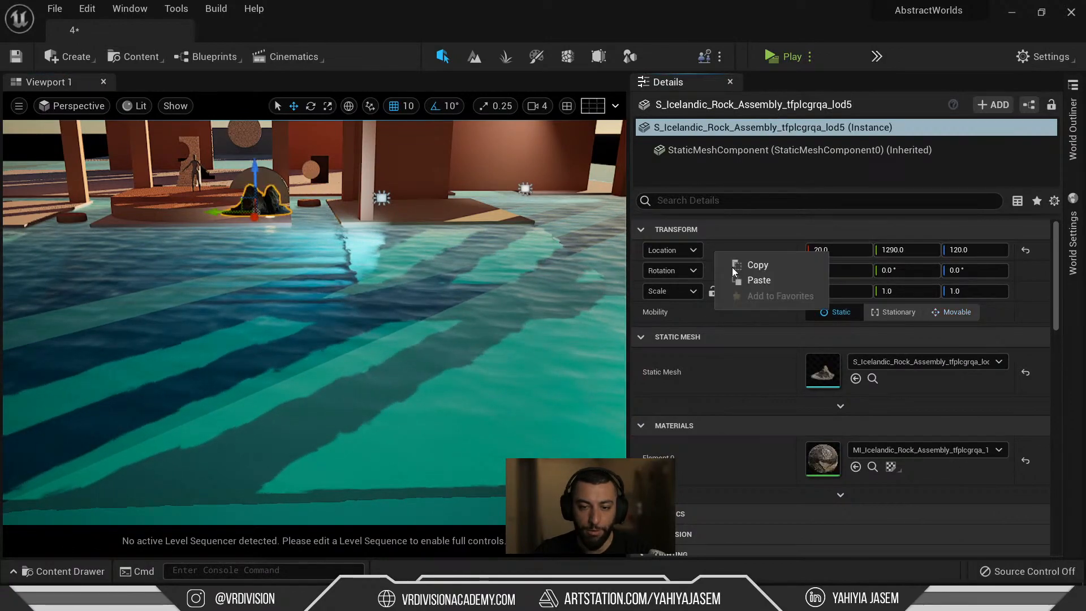
pyautogui.click(740, 281)
pyautogui.press('f')
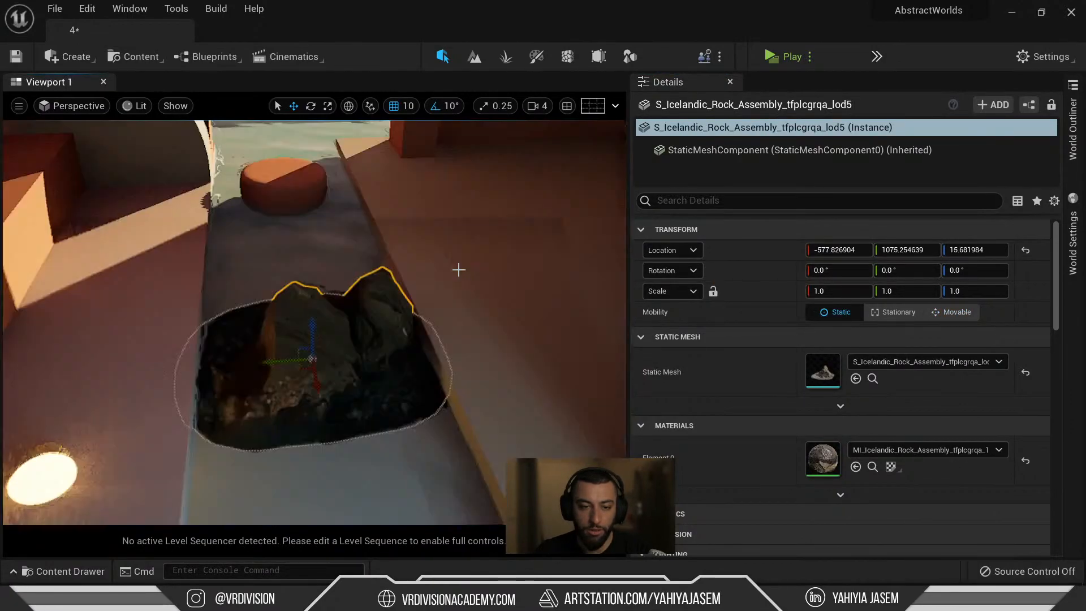
pyautogui.press('F11')
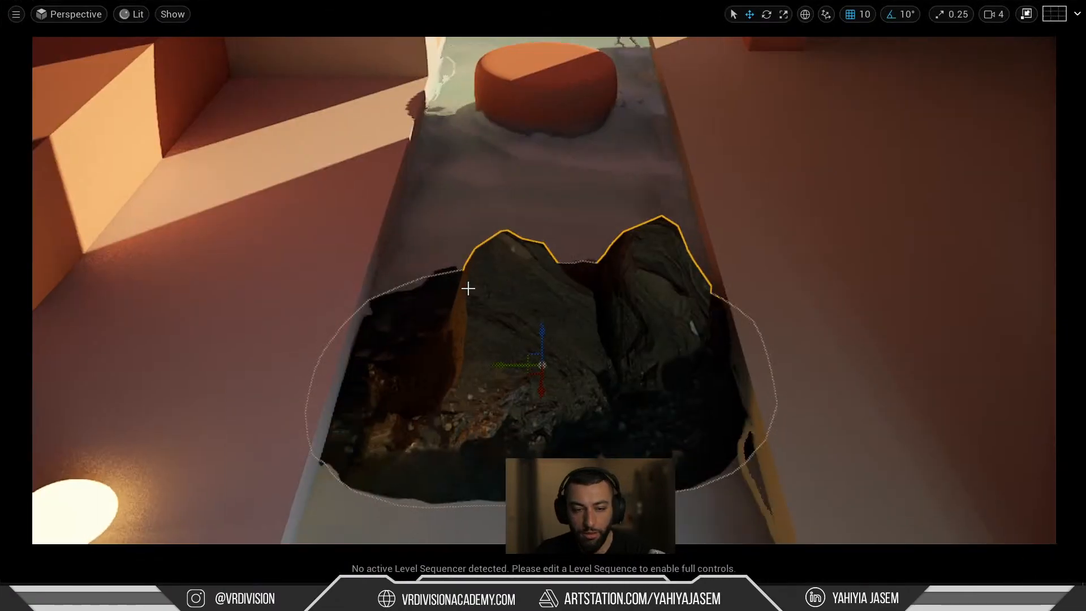
pyautogui.press('s')
pyautogui.moveTo(640, 319); pyautogui.dragTo(639, 248, button='right')
pyautogui.press('q')
pyautogui.press('e')
pyautogui.moveTo(594, 406); pyautogui.dragTo(735, 469, button='right')
pyautogui.moveTo(594, 232); pyautogui.dragTo(441, 226)
pyautogui.press('w')
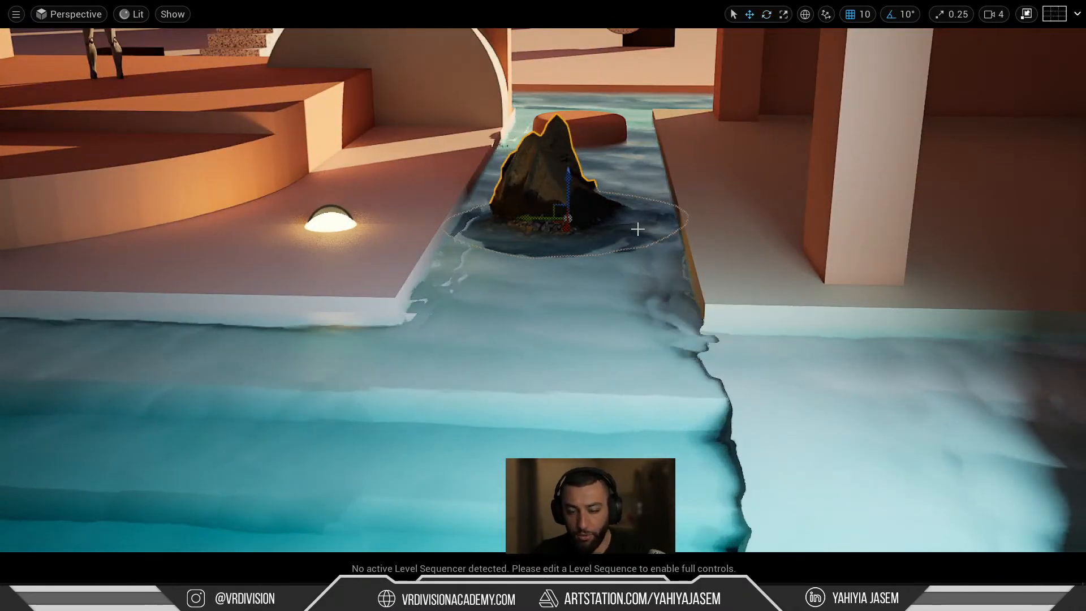
pyautogui.press('F11')
pyautogui.click(873, 467)
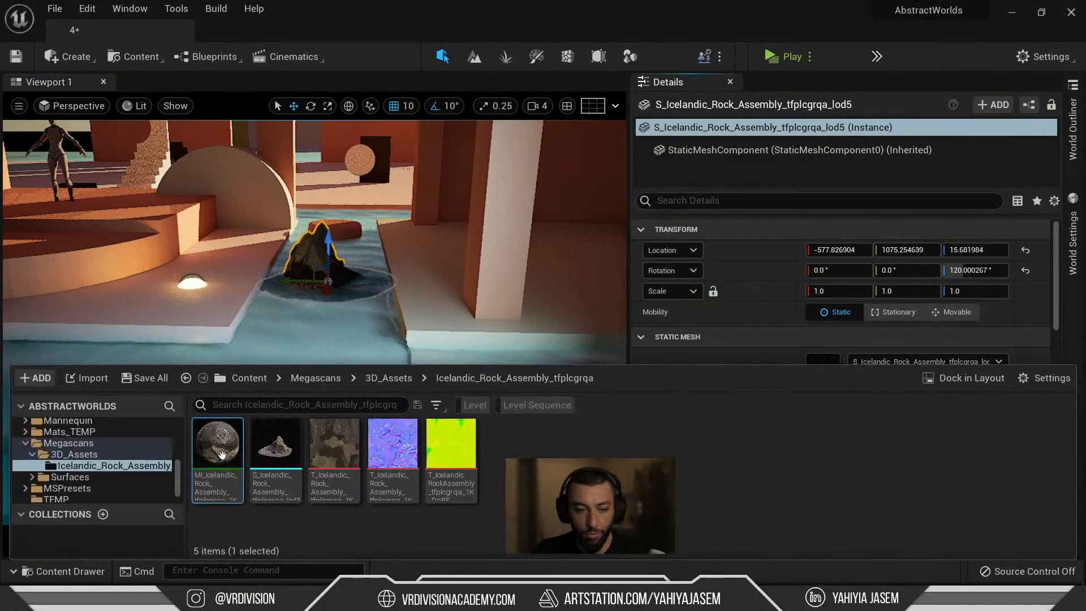
# Duplicate the rock's material instance, enable Albedo Tint on it, and apply it to the rock.
pyautogui.hotkey('ctrl', 'd')
pyautogui.press('Return')
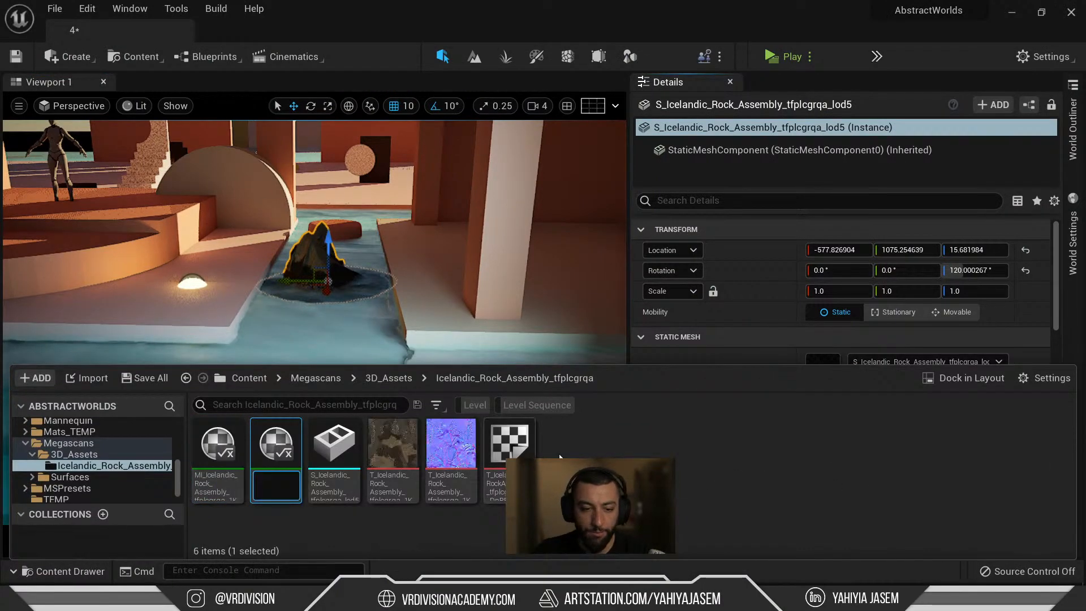
pyautogui.doubleClick(286, 460)
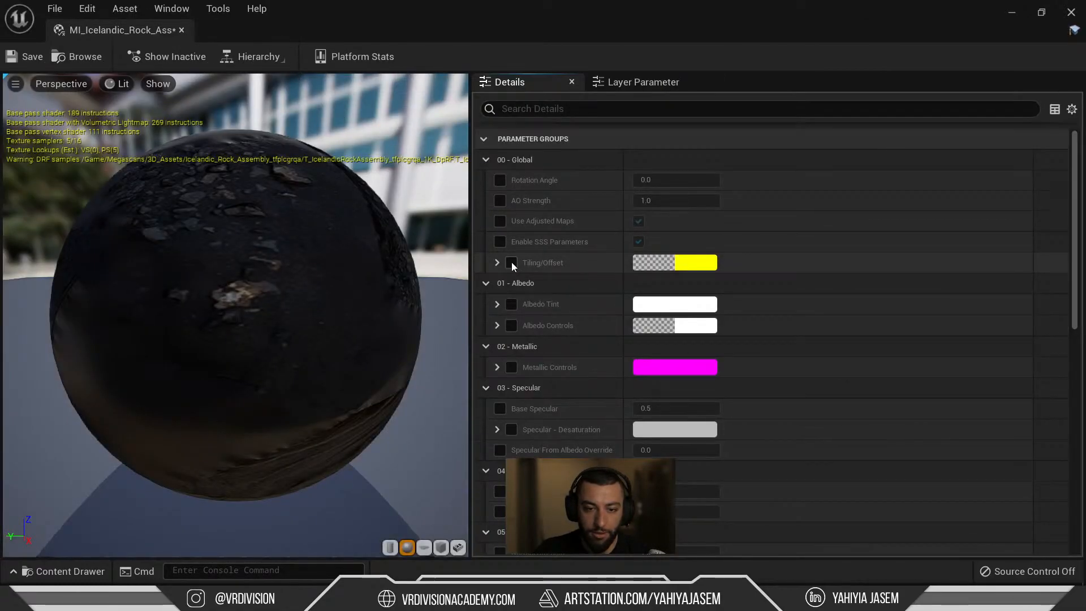
pyautogui.click(511, 305)
pyautogui.moveTo(143, 32); pyautogui.dragTo(468, 151)
pyautogui.click(436, 194)
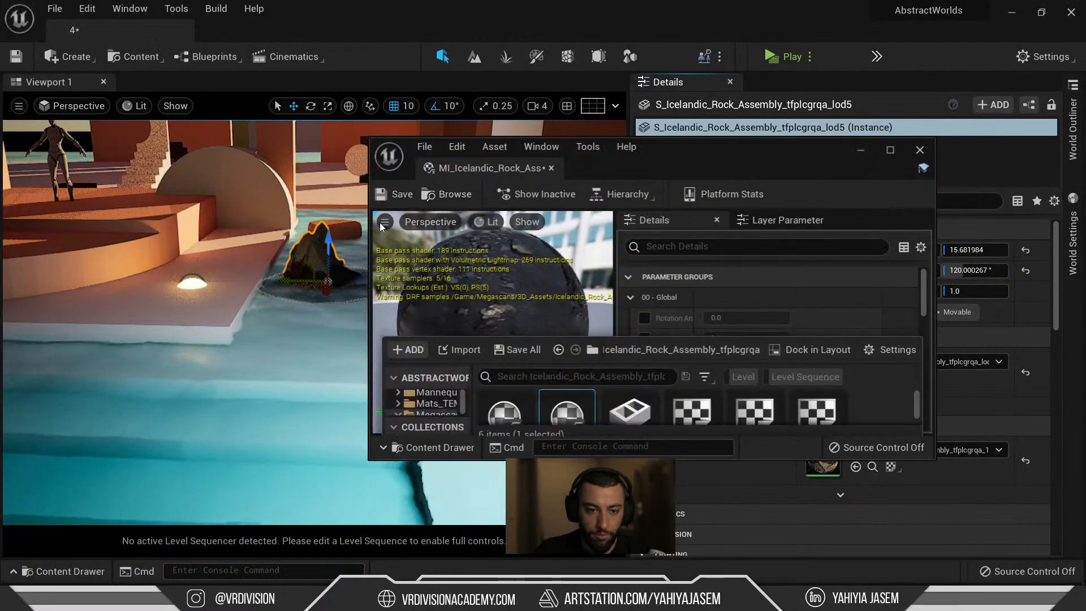
pyautogui.moveTo(566, 399); pyautogui.dragTo(46, 191)
pyautogui.press('f')
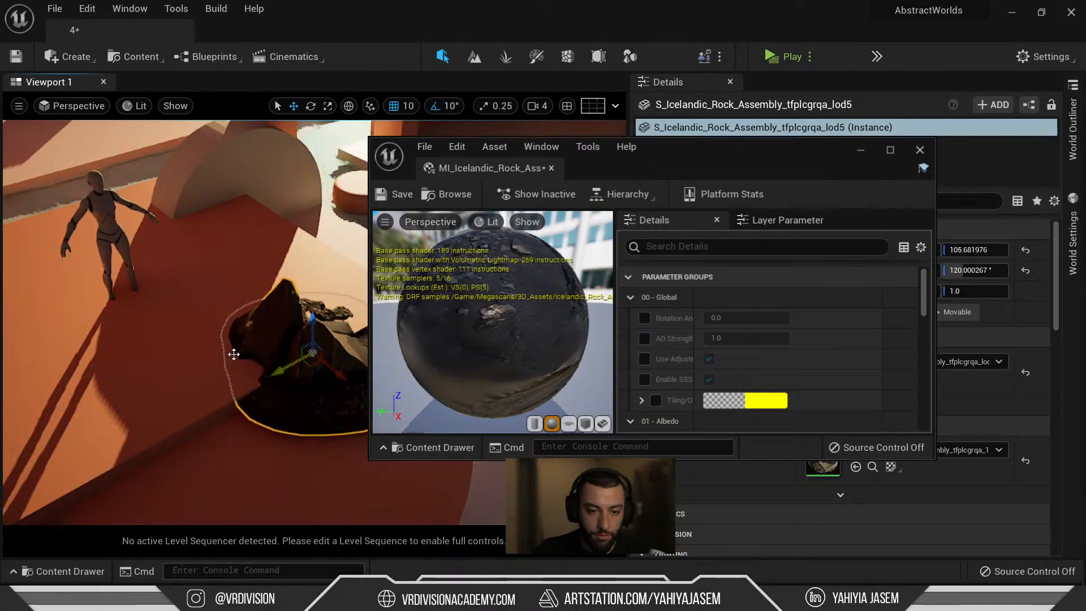
pyautogui.click(264, 254)
# Try a raised copy of RectLight2 beside the mannequin, then delete that copy.
pyautogui.click(862, 150)
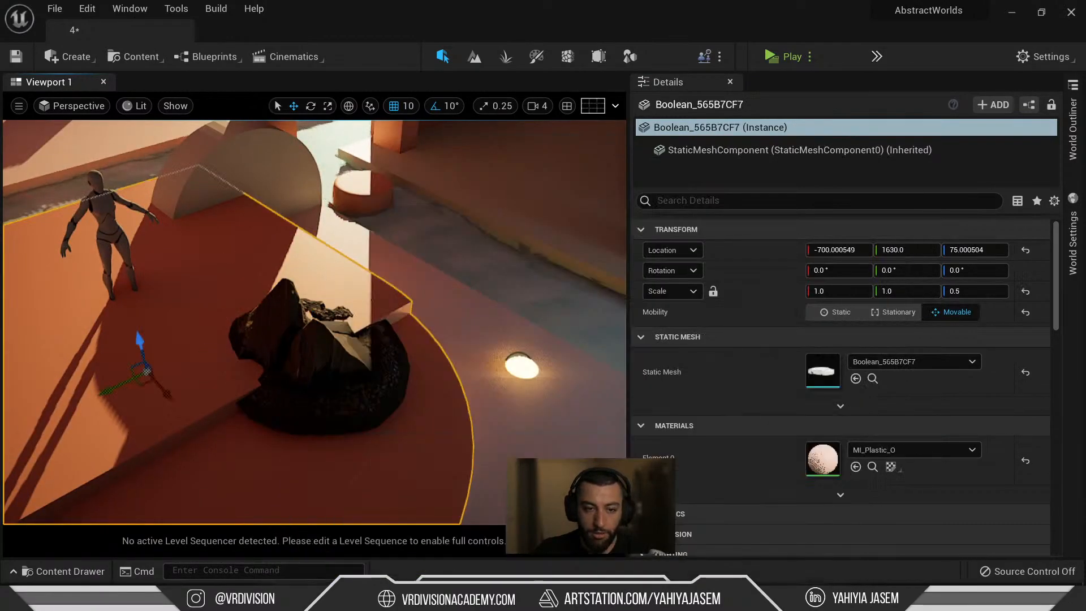
pyautogui.moveTo(441, 254); pyautogui.dragTo(498, 256, button='right')
pyautogui.scroll(-3, 395, 298)
pyautogui.press('Escape')
pyautogui.scroll(-3, 368, 298)
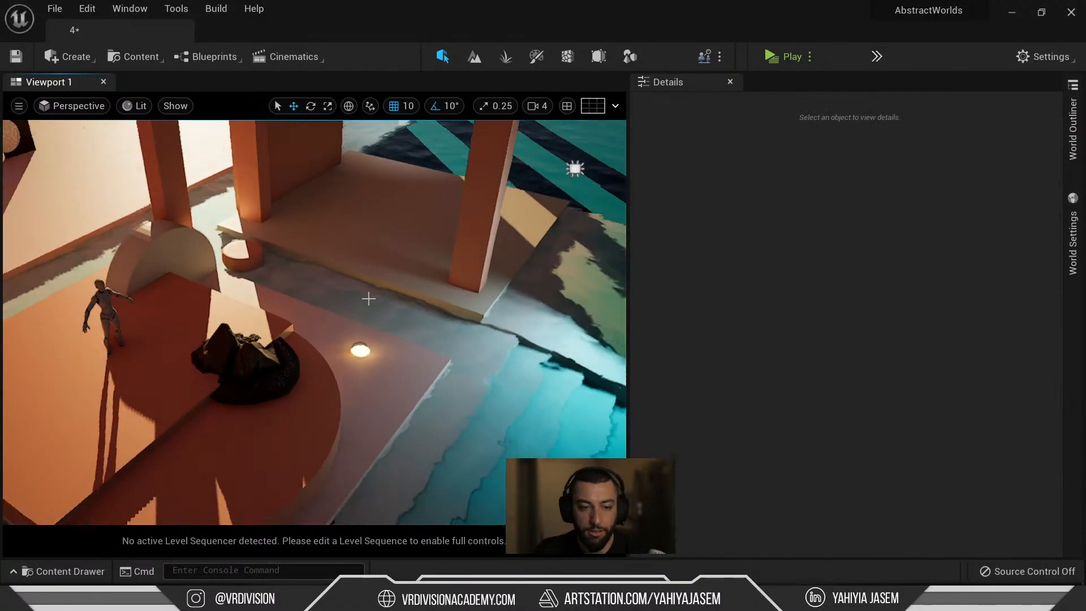
pyautogui.click(575, 169)
pyautogui.keyDown('alt'); pyautogui.moveTo(572, 180); pyautogui.dragTo(135, 300); pyautogui.keyUp('alt')
pyautogui.press('e')
pyautogui.press('w')
pyautogui.moveTo(141, 246); pyautogui.dragTo(248, 283)
pyautogui.press('e')
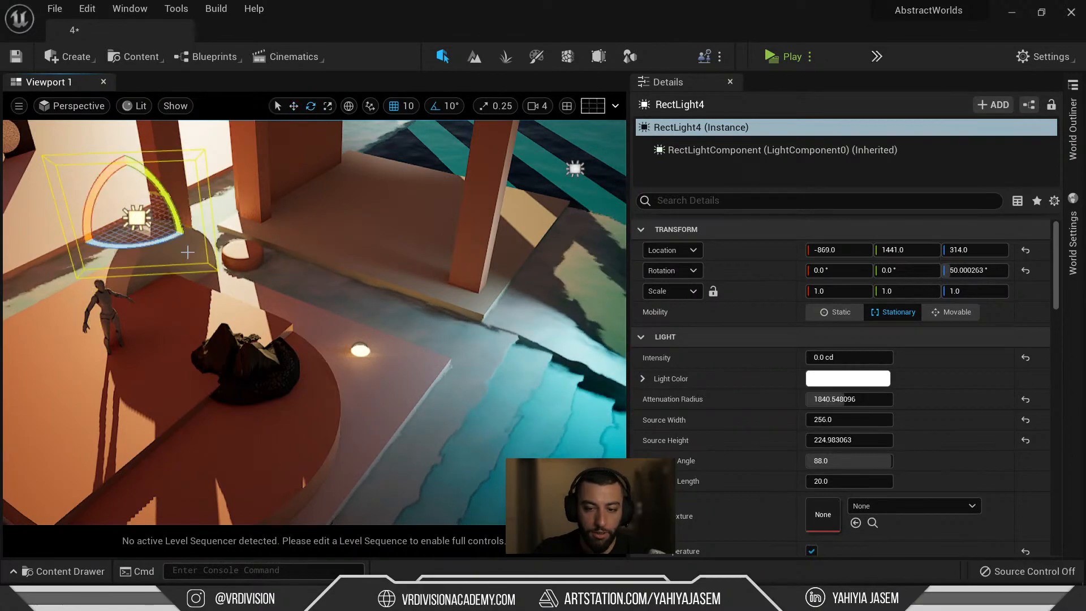
pyautogui.press('w')
pyautogui.scroll(-4, 247, 283)
pyautogui.press('Delete')
# Delete RectLight2 and add an angled RectLight3 copy above the rock at Z 364.
pyautogui.click(520, 202)
pyautogui.press('Delete')
pyautogui.click(557, 299)
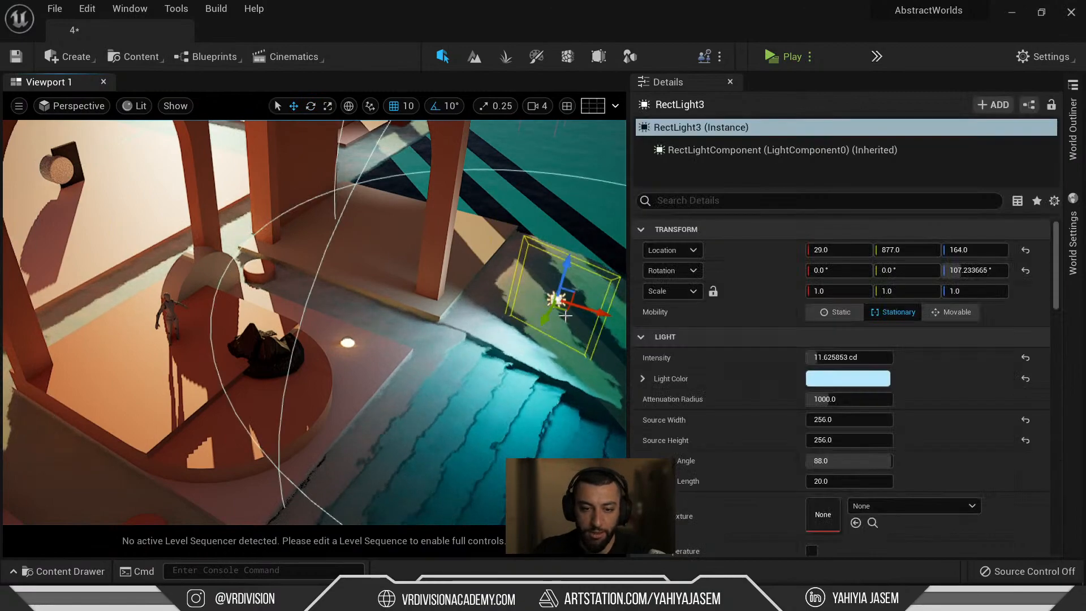
pyautogui.keyDown('alt'); pyautogui.moveTo(555, 311); pyautogui.dragTo(307, 316); pyautogui.keyUp('alt')
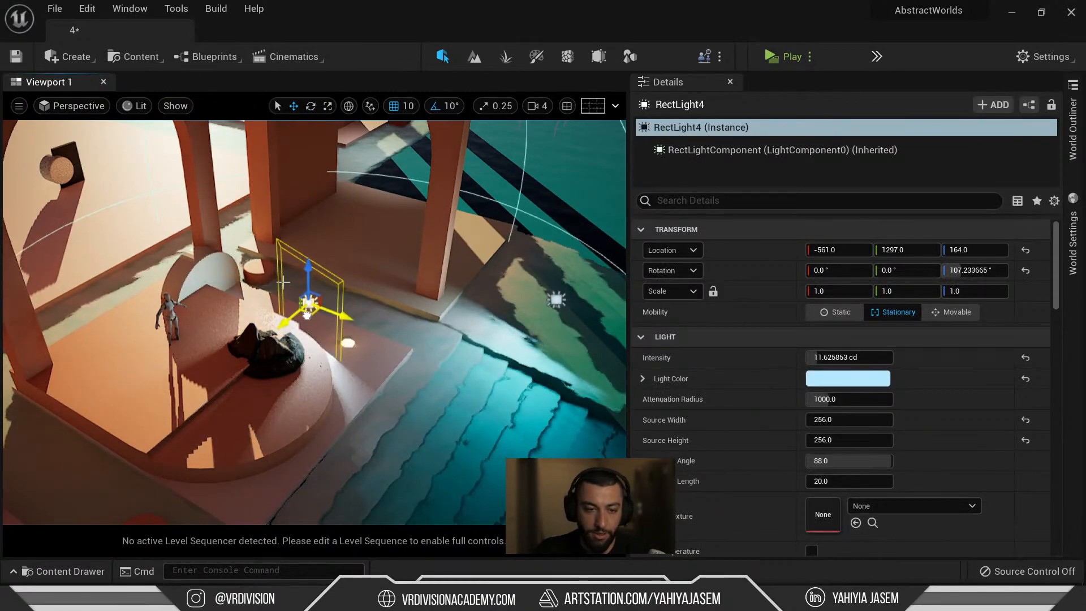
pyautogui.moveTo(320, 279); pyautogui.dragTo(259, 249)
pyautogui.press('e')
pyautogui.press('w')
pyautogui.click(273, 355)
pyautogui.press('f')
pyautogui.keyDown('alt'); pyautogui.moveTo(282, 356); pyautogui.dragTo(257, 347); pyautogui.keyUp('alt')
# Look over the sandy-beige rock and new rect light, select the rock, and save with Ctrl+S.
pyautogui.press('F11')
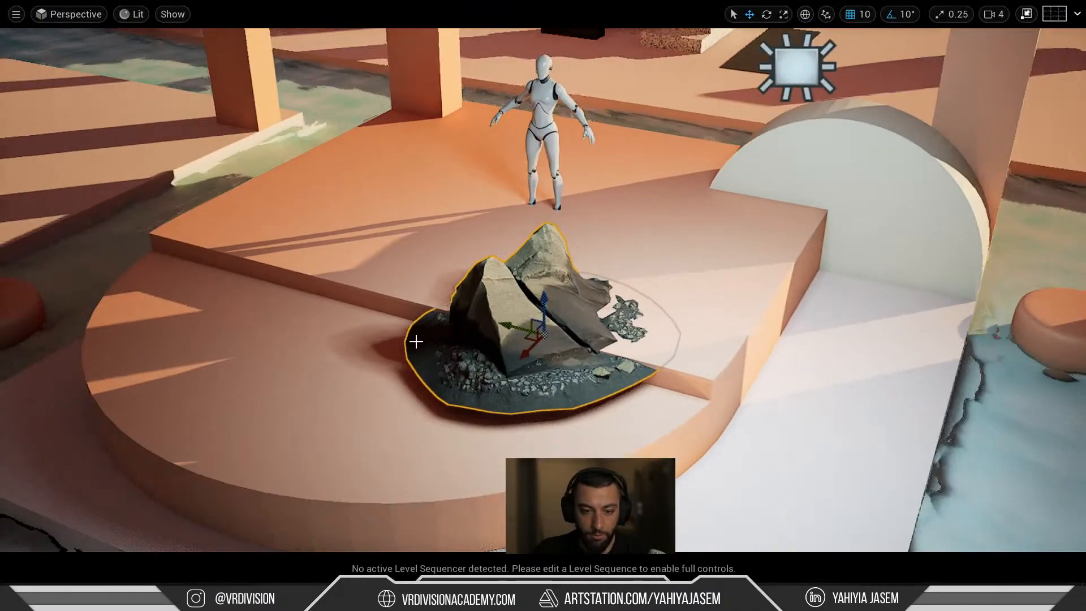
pyautogui.moveTo(417, 342)
pyautogui.mouseDown(button='right')
pyautogui.moveTo(417, 364)
pyautogui.moveTo(415, 342)
pyautogui.mouseUp(button='right')
pyautogui.press('w')
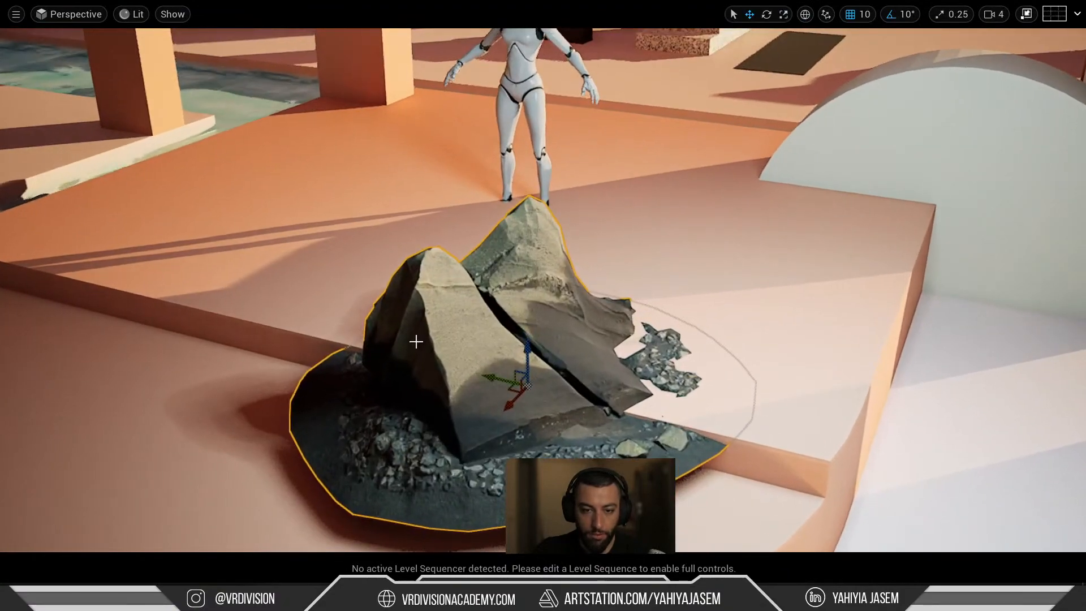
pyautogui.press('F11')
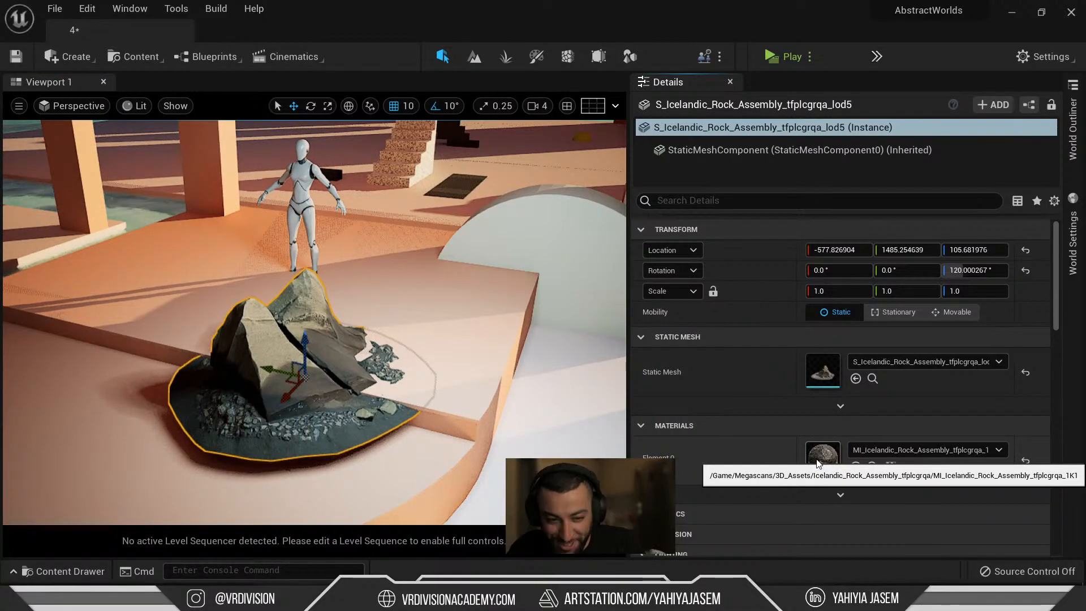
pyautogui.moveTo(371, 213); pyautogui.dragTo(450, 129, button='right')
pyautogui.press('g')
pyautogui.press('g')
pyautogui.click(304, 368)
pyautogui.moveTo(303, 368); pyautogui.dragTo(227, 391, button='right')
pyautogui.moveTo(407, 340); pyautogui.dragTo(406, 347, button='right')
pyautogui.click(421, 313)
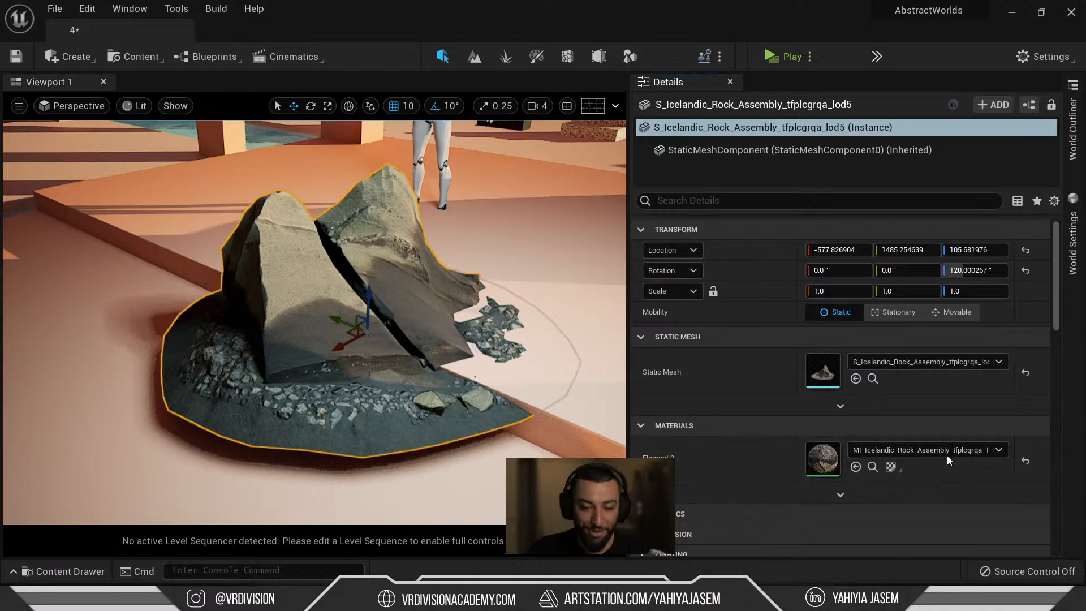
pyautogui.moveTo(419, 322); pyautogui.dragTo(428, 322, button='right')
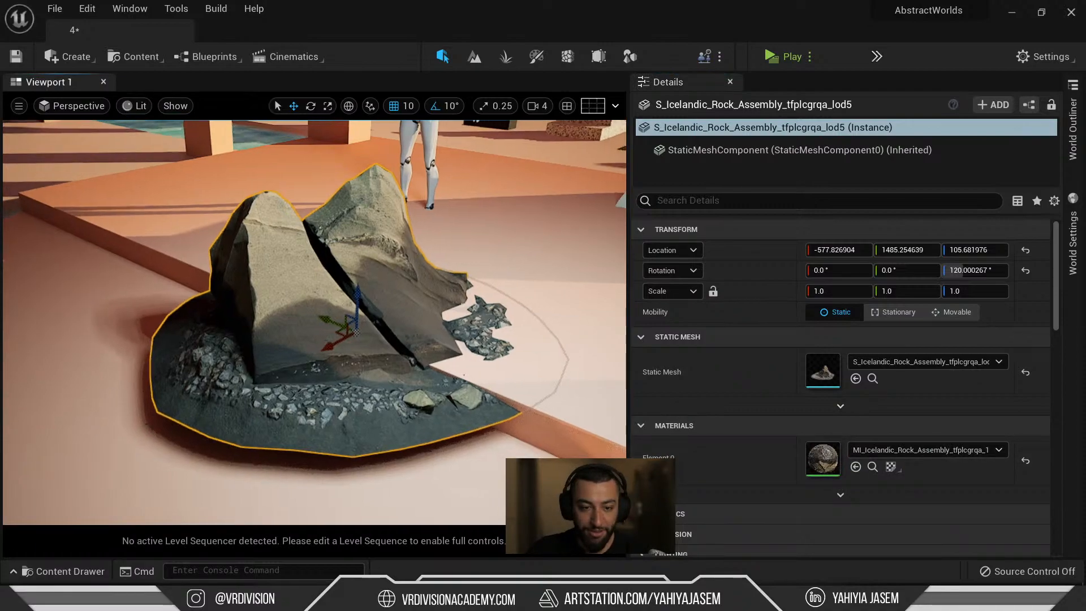
pyautogui.hotkey('ctrl', 's')
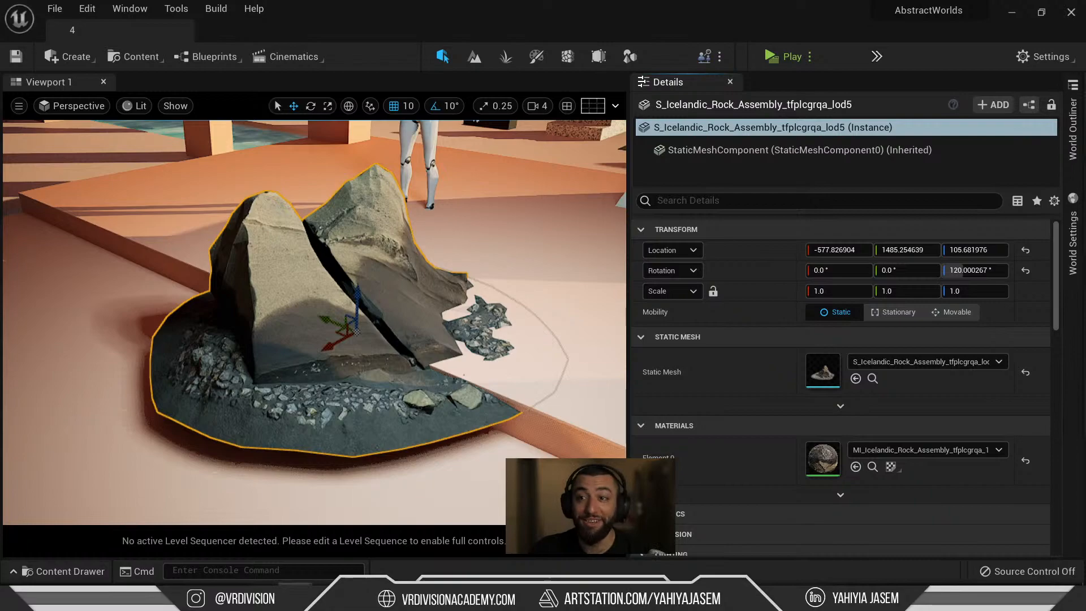
# Slide the rock back-left to about X -737.8, Y 1625.3, undoing the accidental height change.
pyautogui.moveTo(460, 298)
pyautogui.mouseDown(button='right')
pyautogui.moveTo(475, 303)
pyautogui.moveTo(460, 299)
pyautogui.mouseUp(button='right')
pyautogui.press('s')
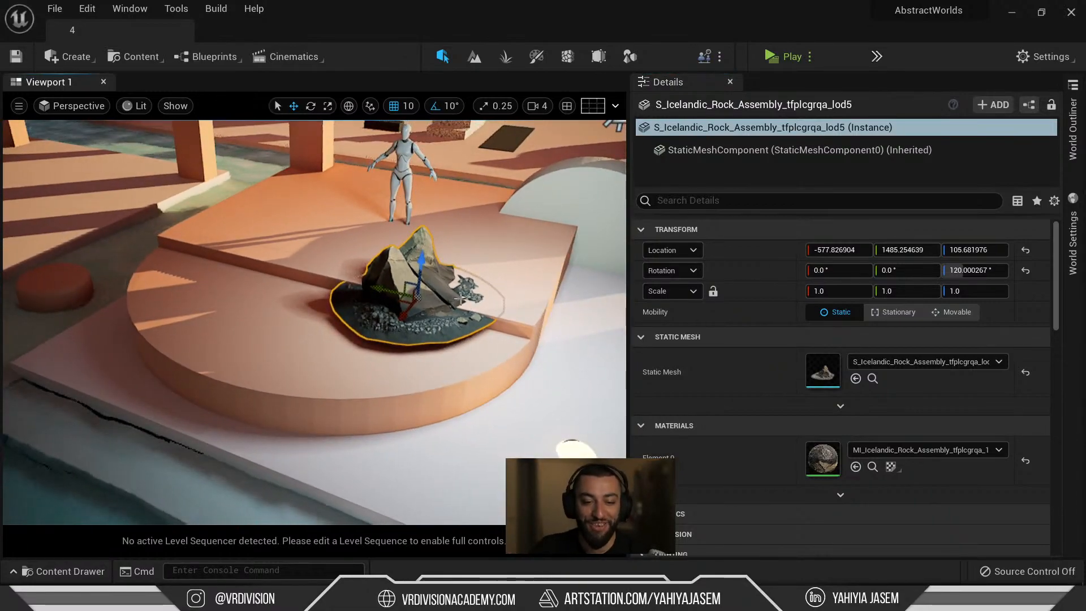
pyautogui.moveTo(405, 305); pyautogui.dragTo(350, 235)
pyautogui.press('w')
pyautogui.moveTo(351, 295); pyautogui.dragTo(381, 244, button='right')
pyautogui.keyDown('alt'); pyautogui.moveTo(351, 295); pyautogui.dragTo(447, 303); pyautogui.keyUp('alt')
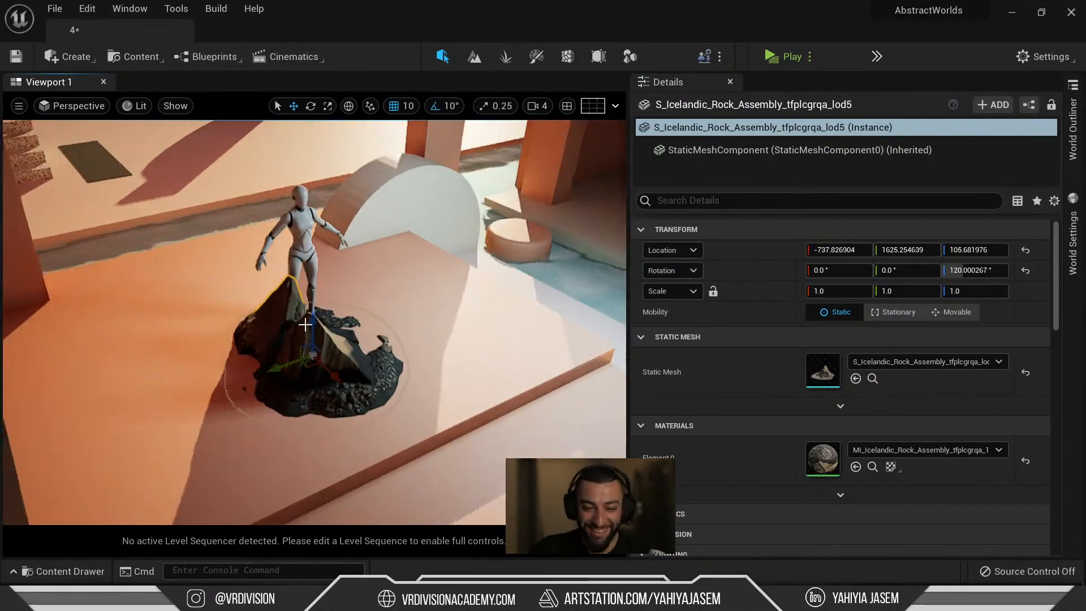
pyautogui.moveTo(308, 329); pyautogui.dragTo(303, 322)
pyautogui.hotkey('ctrl', 'z')
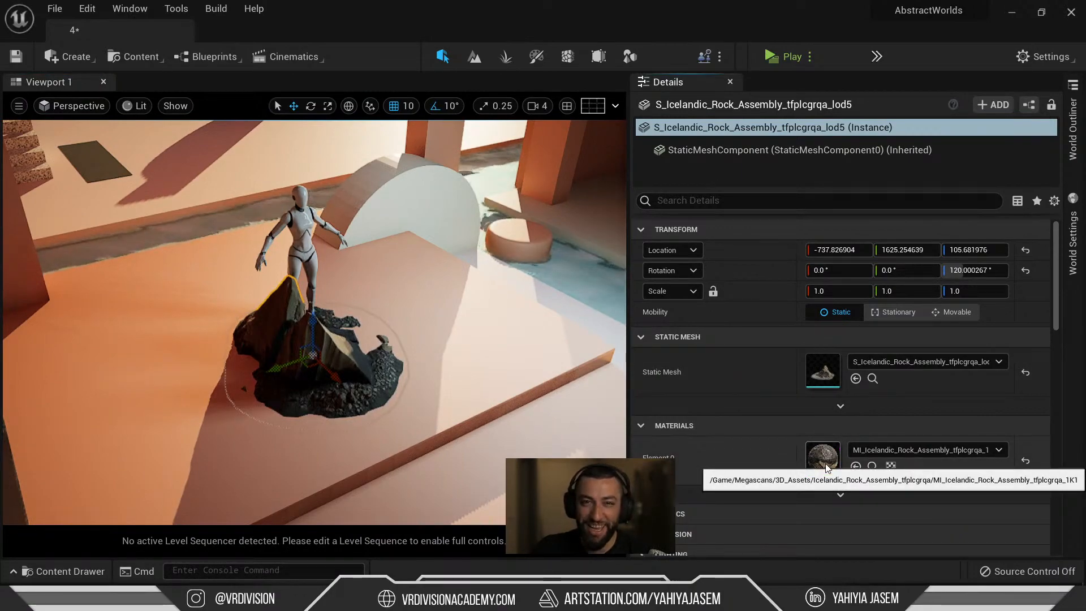
pyautogui.moveTo(611, 600)
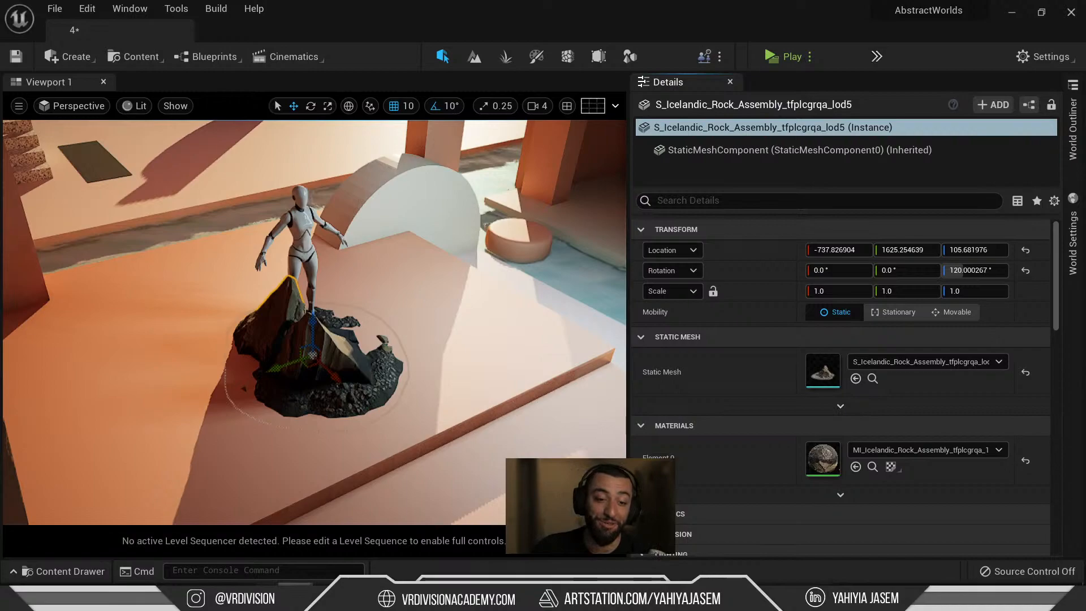
pyautogui.moveTo(295, 598)
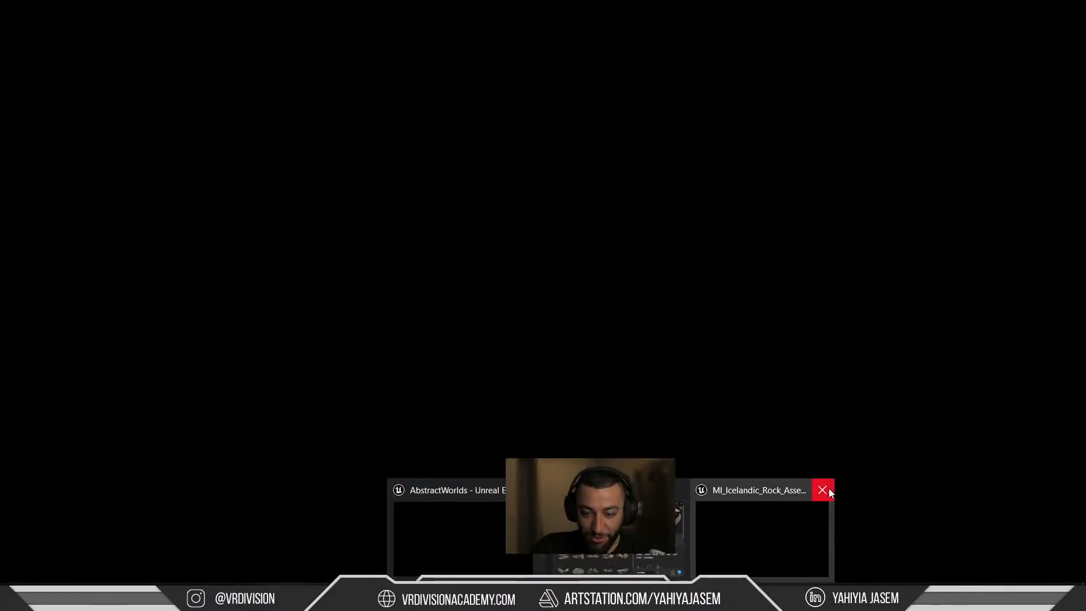
# Close the floating material window and open MI_Icelandic_Rock from the Details thumbnail.
pyautogui.click(823, 490)
pyautogui.doubleClick(836, 457)
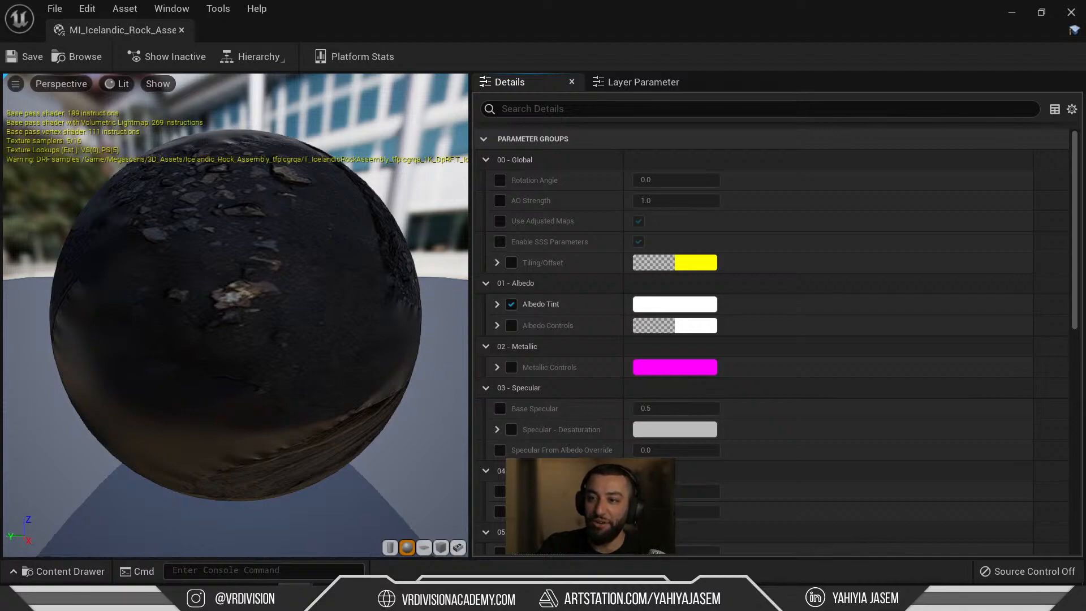
# Resize and reposition the material instance window, enable Base Specular, then collapse 03 - Specular.
pyautogui.moveTo(305, 34); pyautogui.dragTo(282, 100)
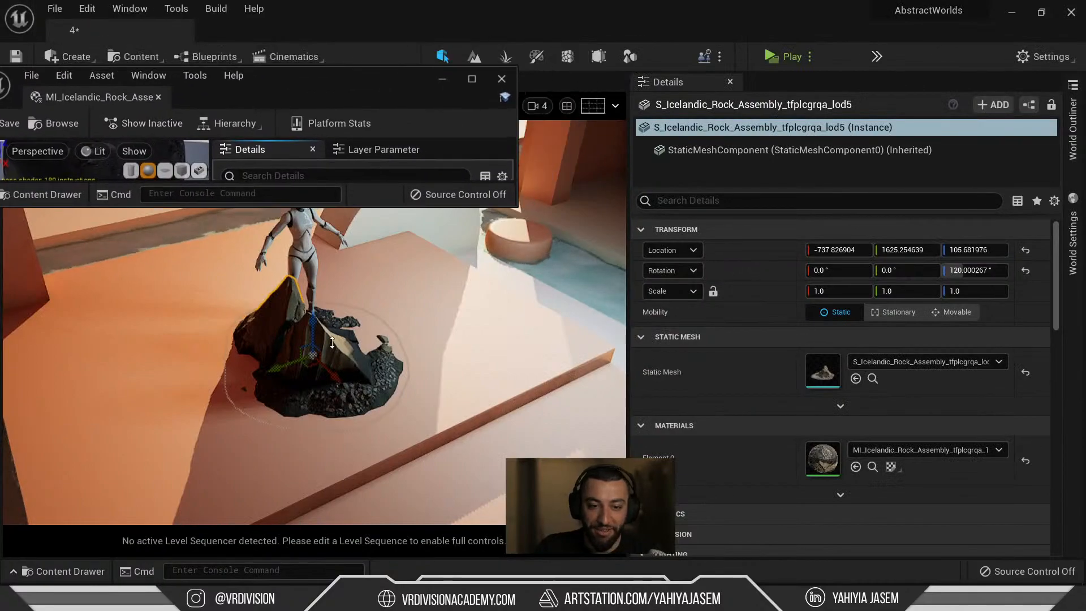
pyautogui.moveTo(332, 342); pyautogui.dragTo(352, 445)
pyautogui.moveTo(327, 73); pyautogui.dragTo(786, 77)
pyautogui.scroll(-15, 850, 304)
pyautogui.scroll(-5, 856, 309)
pyautogui.scroll(9, 849, 309)
pyautogui.scroll(2, 746, 291)
pyautogui.click(734, 267)
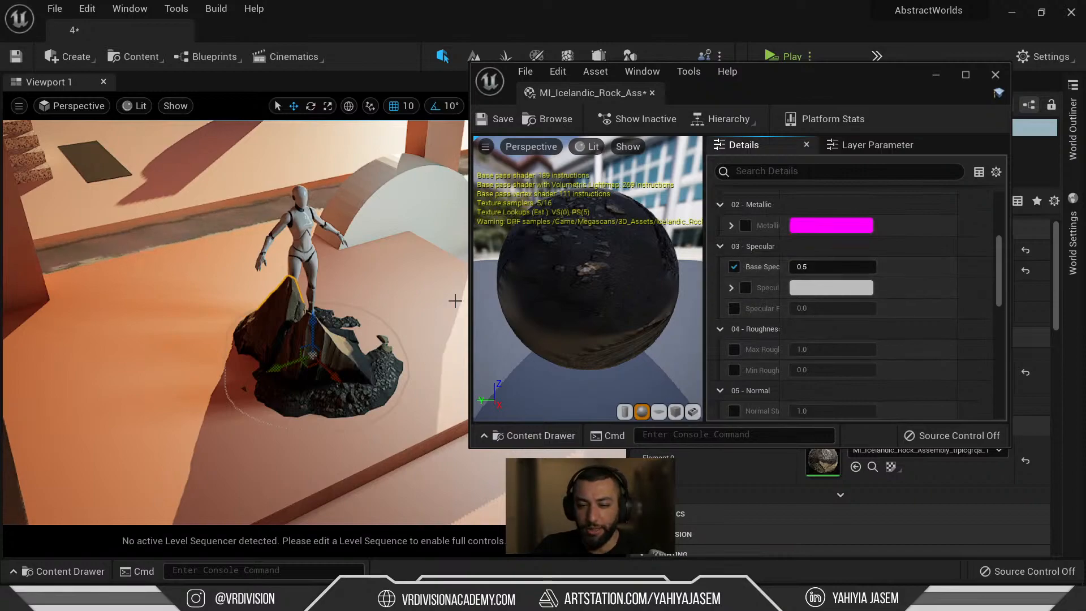
pyautogui.click(731, 288)
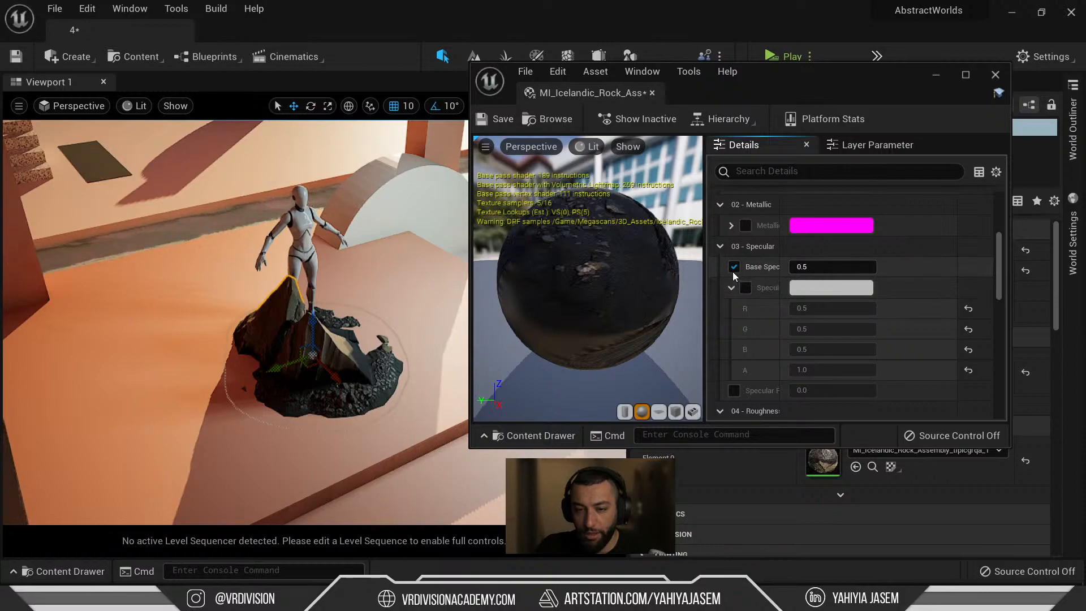
pyautogui.click(720, 247)
pyautogui.scroll(3, 721, 248)
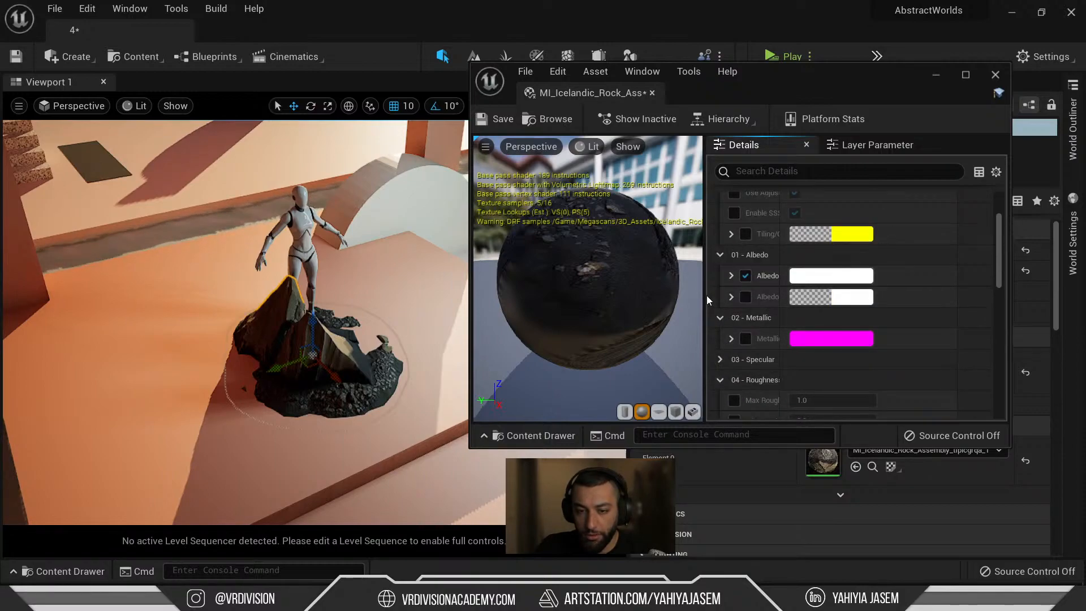
# Widen the parameters panel, enable Albedo Controls and raise Brightness to about 2.37.
pyautogui.moveTo(707, 295); pyautogui.dragTo(557, 294)
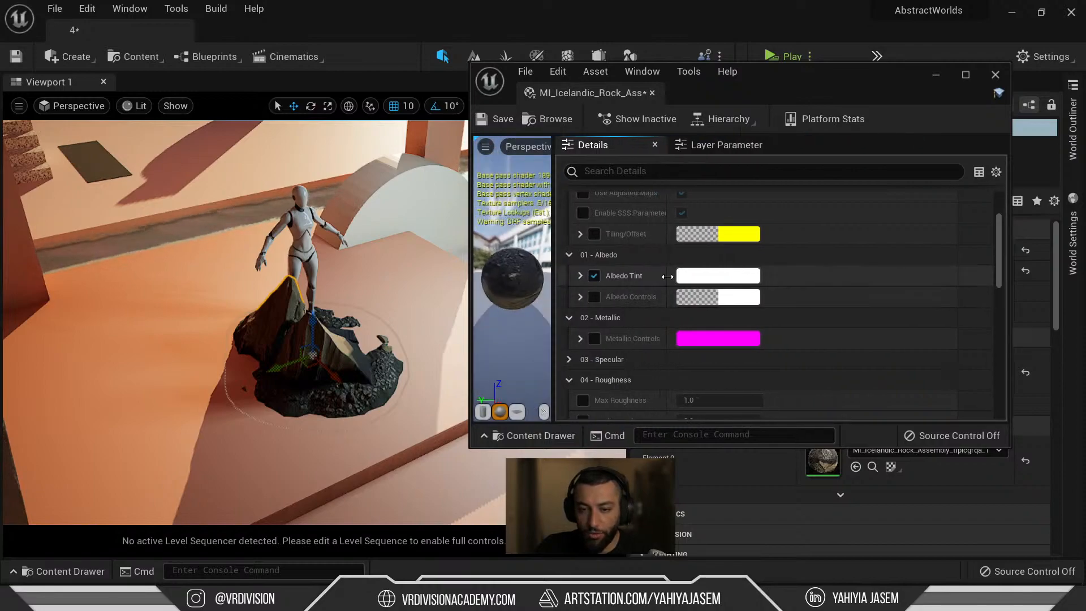
pyautogui.moveTo(668, 276); pyautogui.dragTo(774, 276)
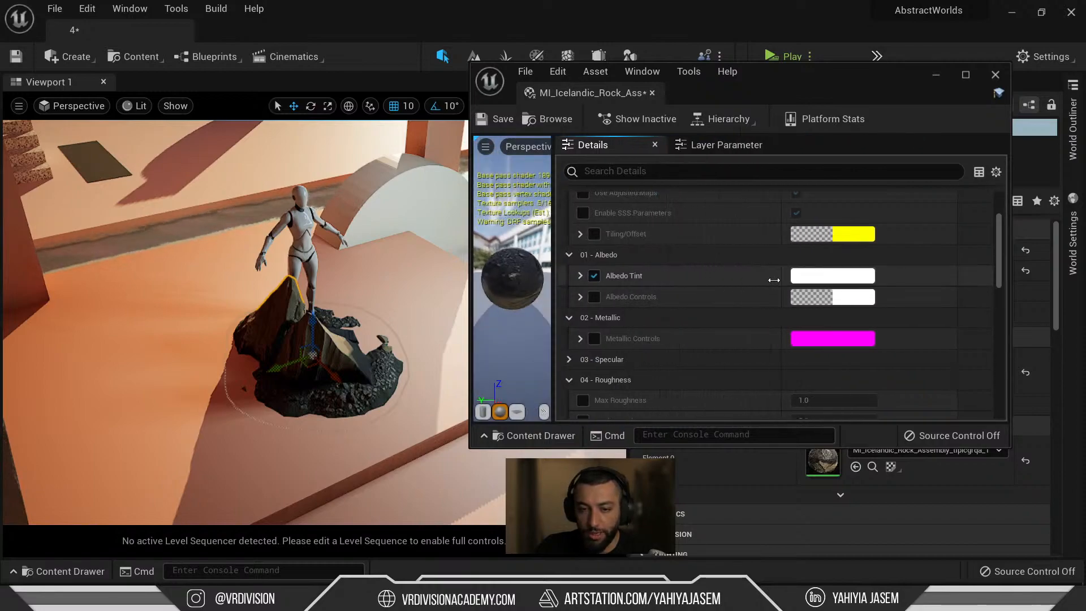
pyautogui.click(580, 296)
pyautogui.scroll(-3, 679, 307)
pyautogui.scroll(2, 641, 265)
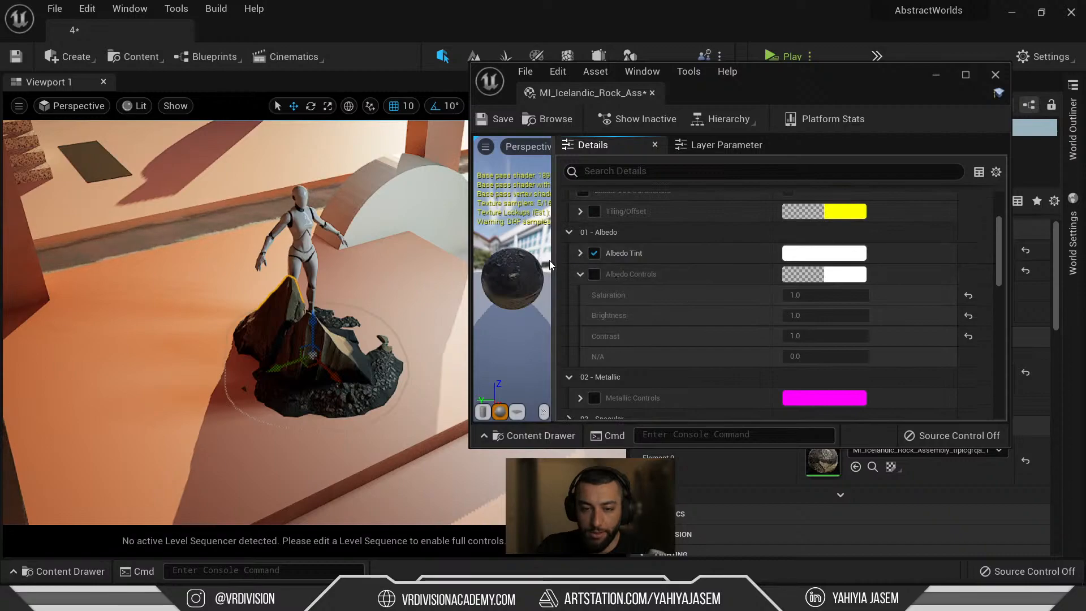
pyautogui.moveTo(549, 261); pyautogui.dragTo(684, 270)
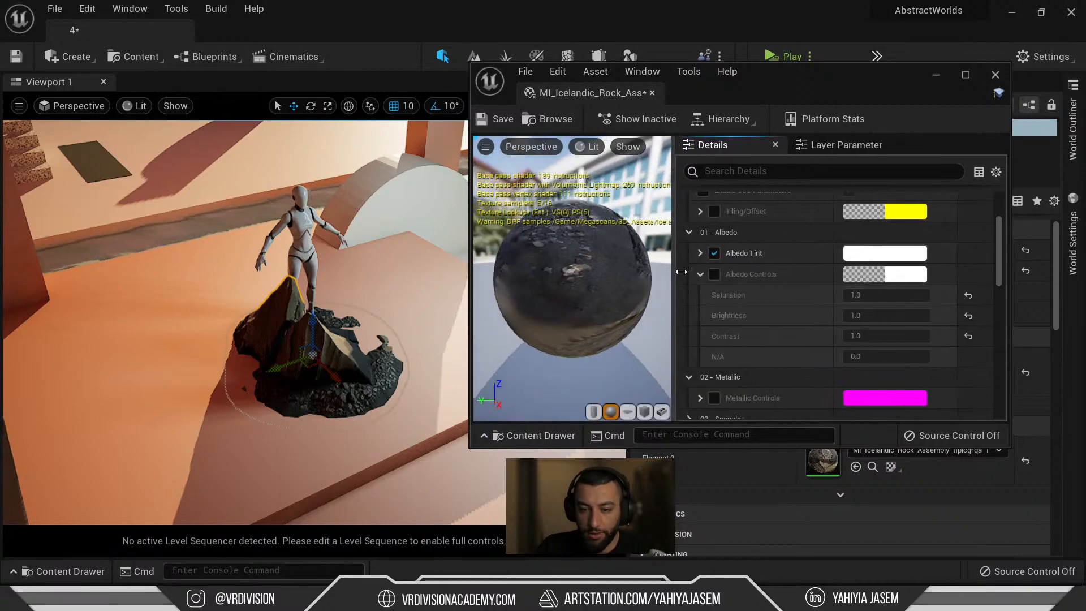
pyautogui.click(724, 274)
pyautogui.moveTo(891, 315); pyautogui.dragTo(917, 320)
# Test albedo Brightness values of 5, 10 and 2000 on the rock.
pyautogui.click(880, 321)
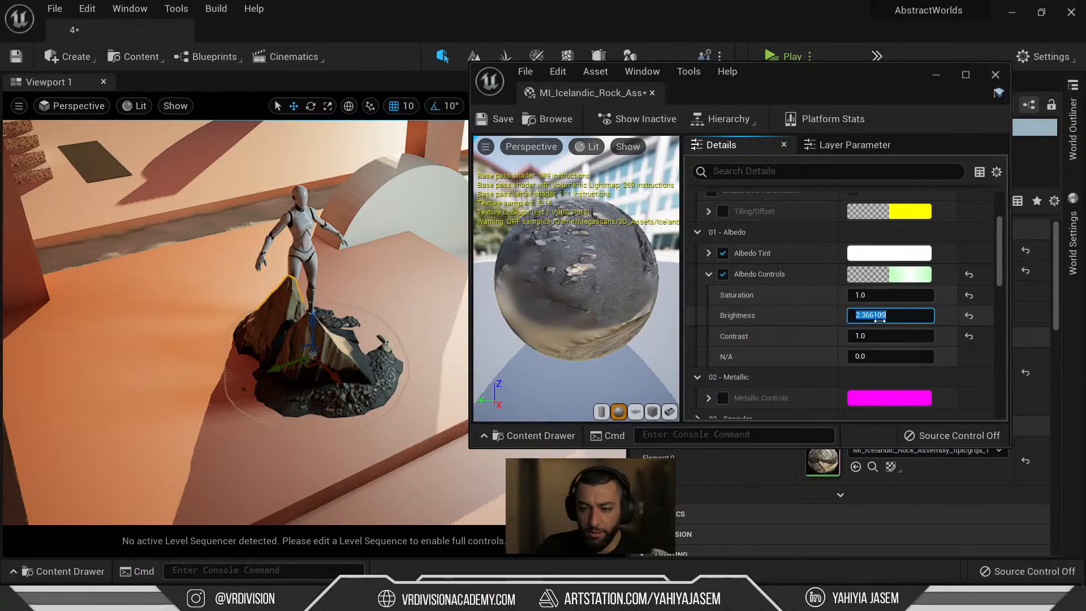
pyautogui.write('5')
pyautogui.press('Return')
pyautogui.write('1')
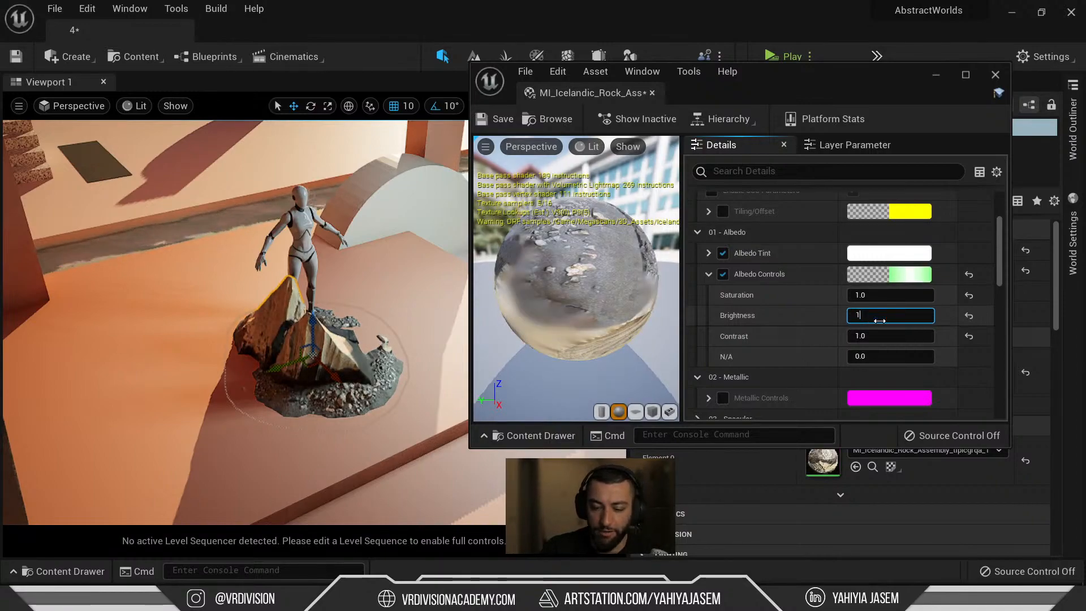
pyautogui.write('0')
pyautogui.press('Return')
pyautogui.write('2000')
pyautogui.press('Return')
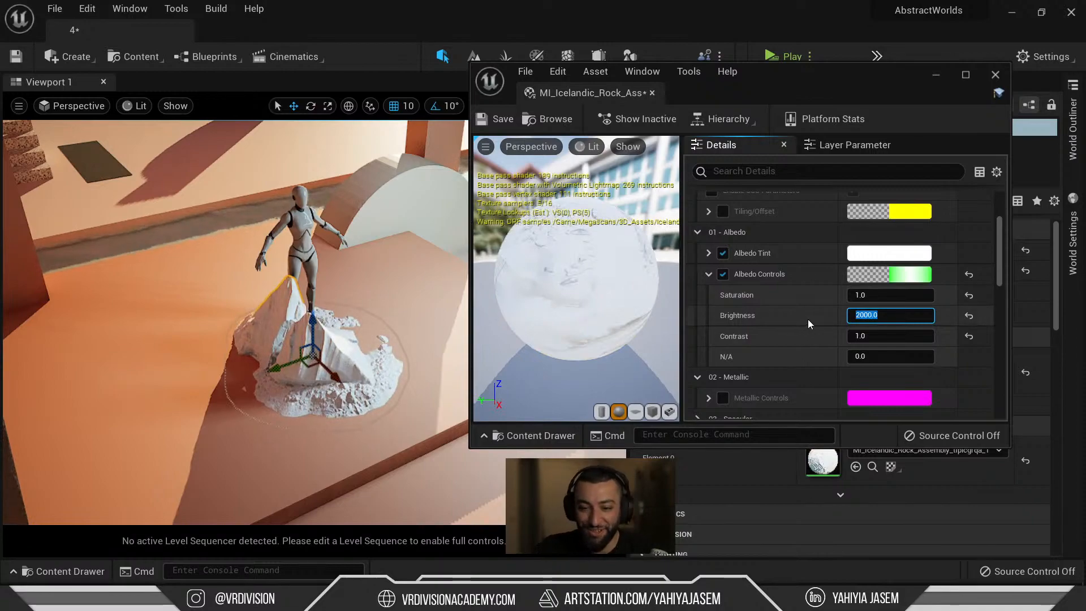
pyautogui.moveTo(327, 289); pyautogui.dragTo(346, 261, button='right')
pyautogui.press('Escape')
pyautogui.press('F11')
pyautogui.scroll(-1, 886, 315)
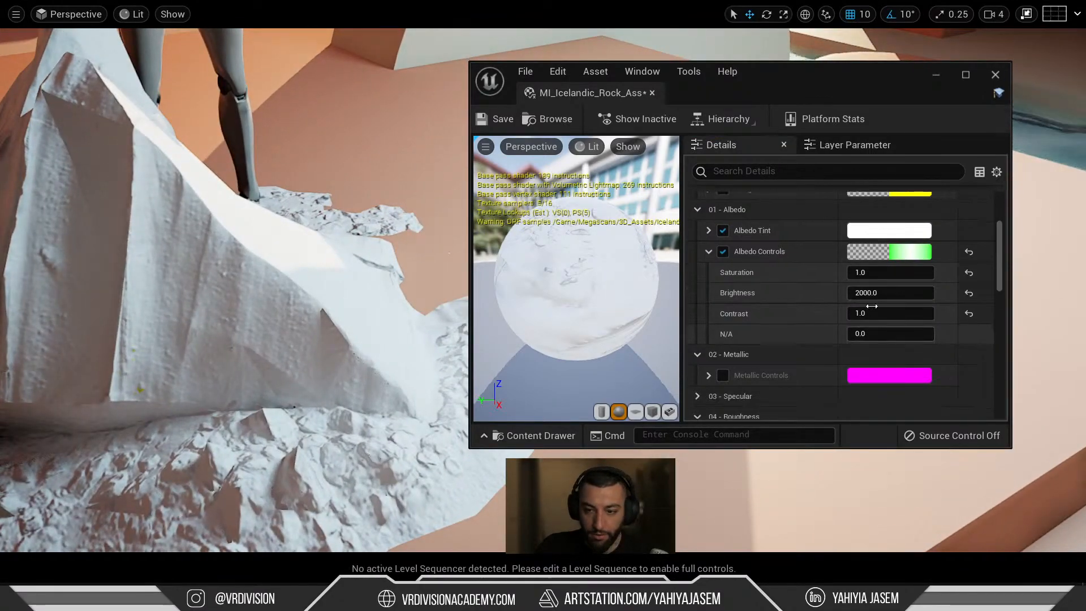
# Reset Brightness, try 13, then set it back to 1.
pyautogui.click(972, 293)
pyautogui.click(907, 293)
pyautogui.write('13')
pyautogui.press('Return')
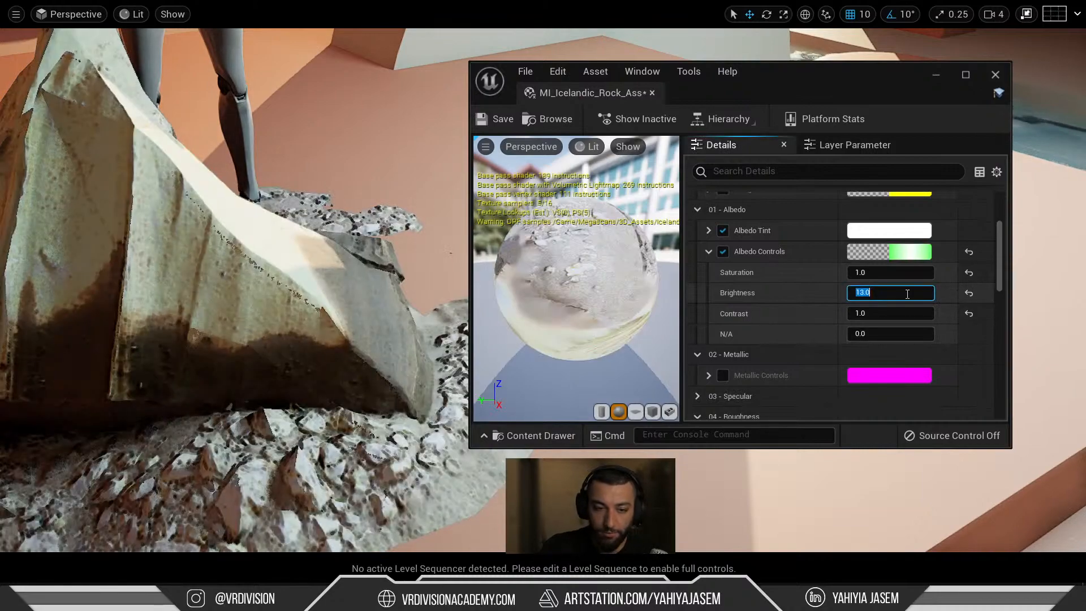
pyautogui.write('1')
pyautogui.press('Return')
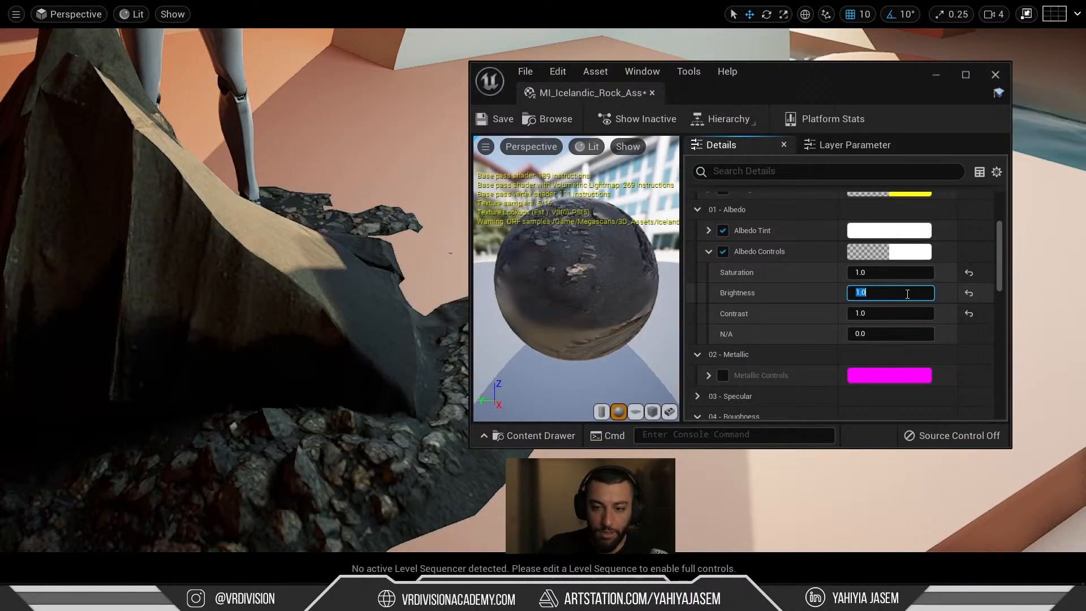
pyautogui.press('s')
pyautogui.moveTo(345, 266); pyautogui.dragTo(322, 271, button='right')
# Set albedo Saturation to 0 to grey the rock, moving the editor window aside.
pyautogui.click(874, 272)
pyautogui.write('0')
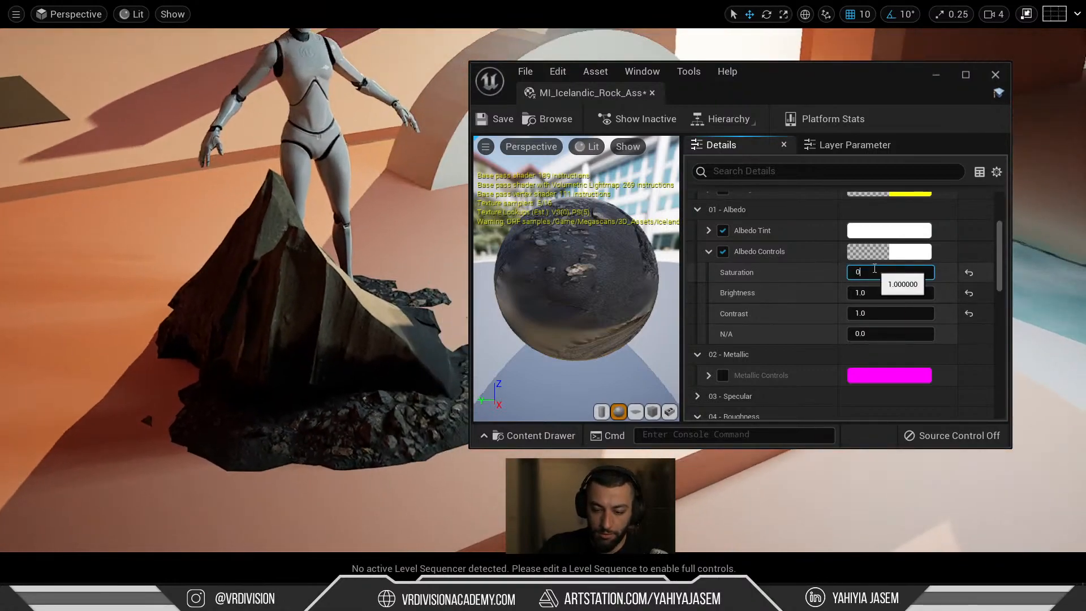
pyautogui.press('Return')
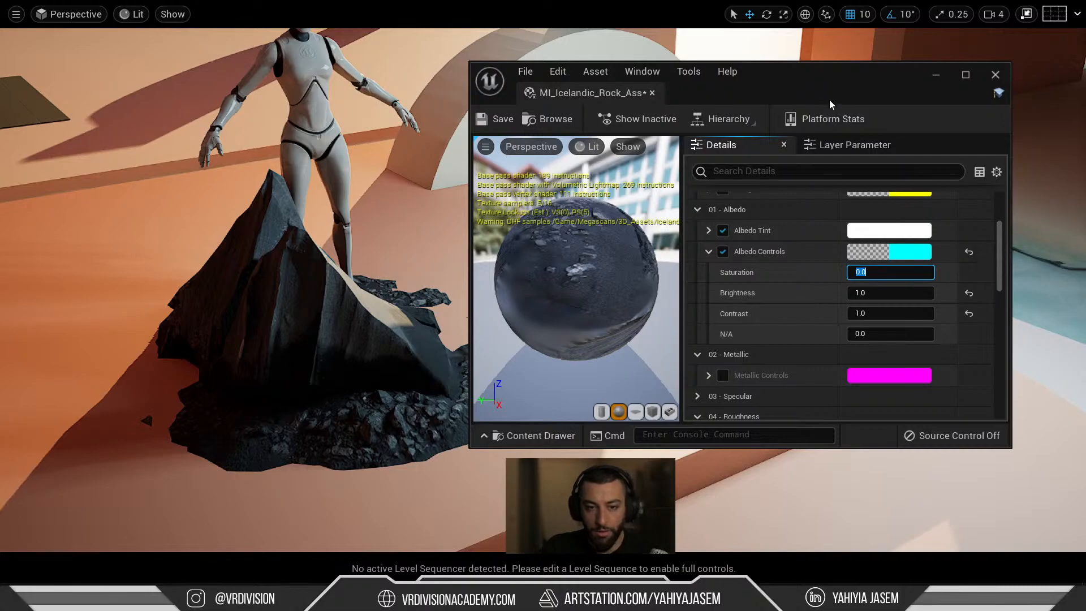
pyautogui.moveTo(836, 83); pyautogui.dragTo(589, 415)
pyautogui.moveTo(565, 317); pyautogui.dragTo(543, 305, button='right')
pyautogui.press('a')
pyautogui.press('w')
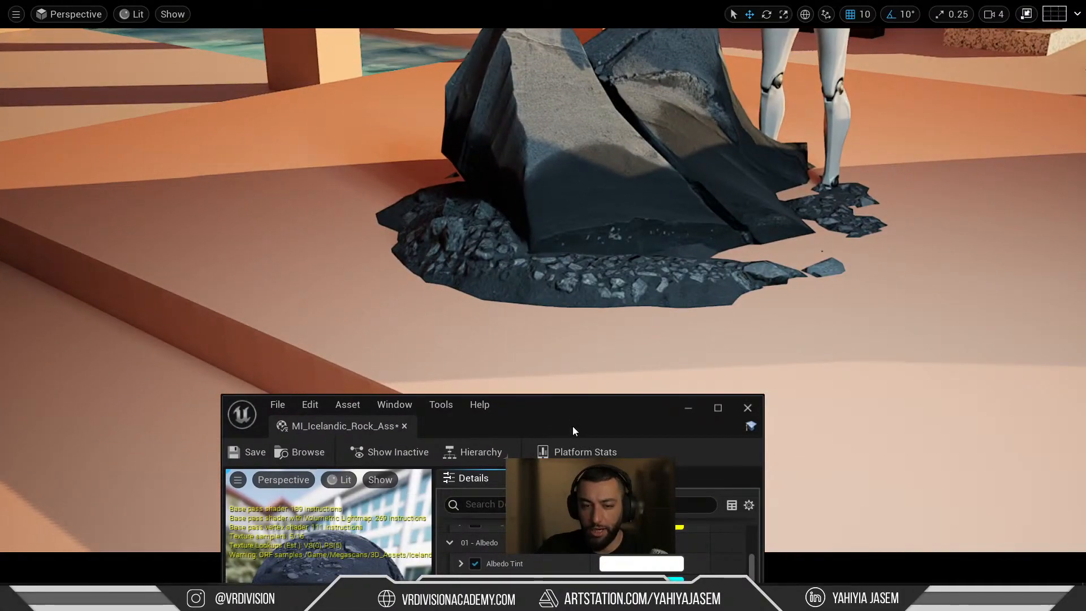
pyautogui.moveTo(573, 431); pyautogui.dragTo(262, 228)
pyautogui.moveTo(622, 340); pyautogui.dragTo(588, 334, button='right')
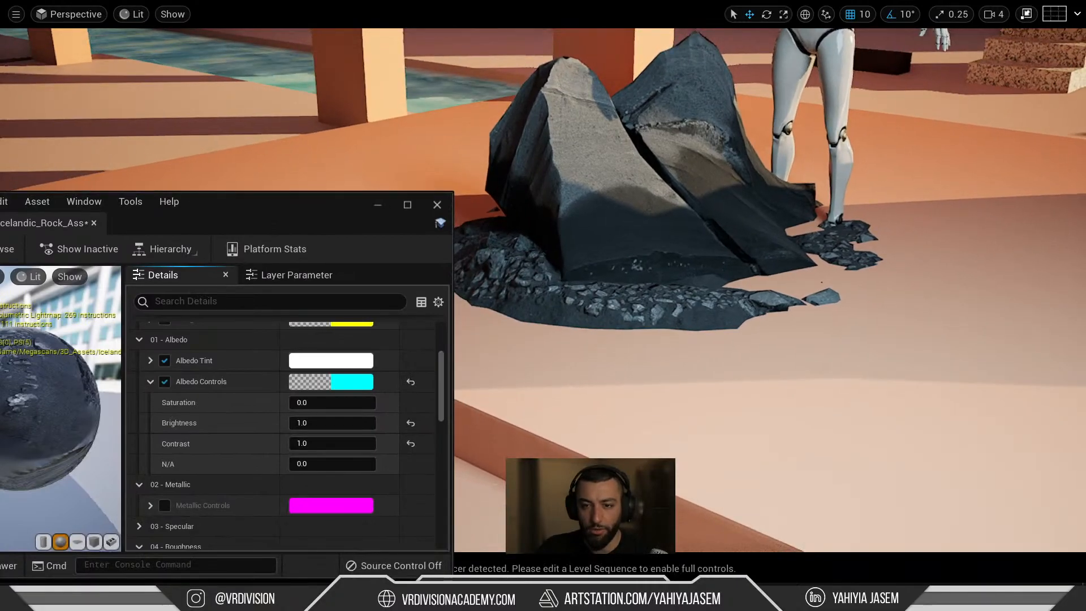
# Move the mannequin toward the upper right and further back.
pyautogui.click(840, 107)
pyautogui.scroll(-5, 792, 170)
pyautogui.moveTo(651, 271); pyautogui.dragTo(1029, 91)
pyautogui.moveTo(848, 226); pyautogui.dragTo(877, 164, button='right')
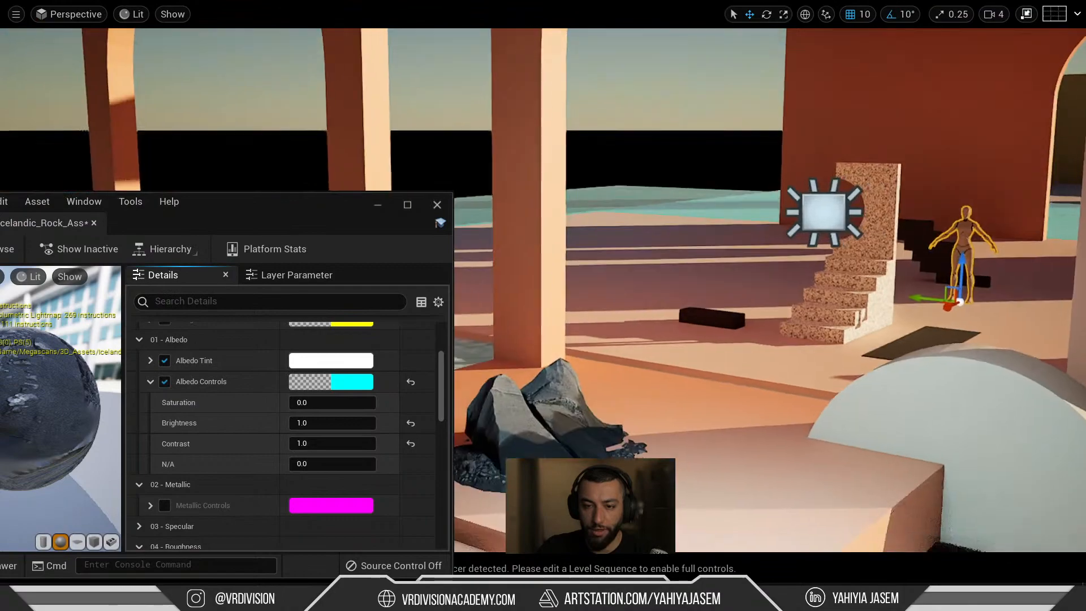
# Try a brighter albedo and undo it, then set Saturation to 1 and finally 0.5.
pyautogui.moveTo(239, 207); pyautogui.dragTo(240, 131)
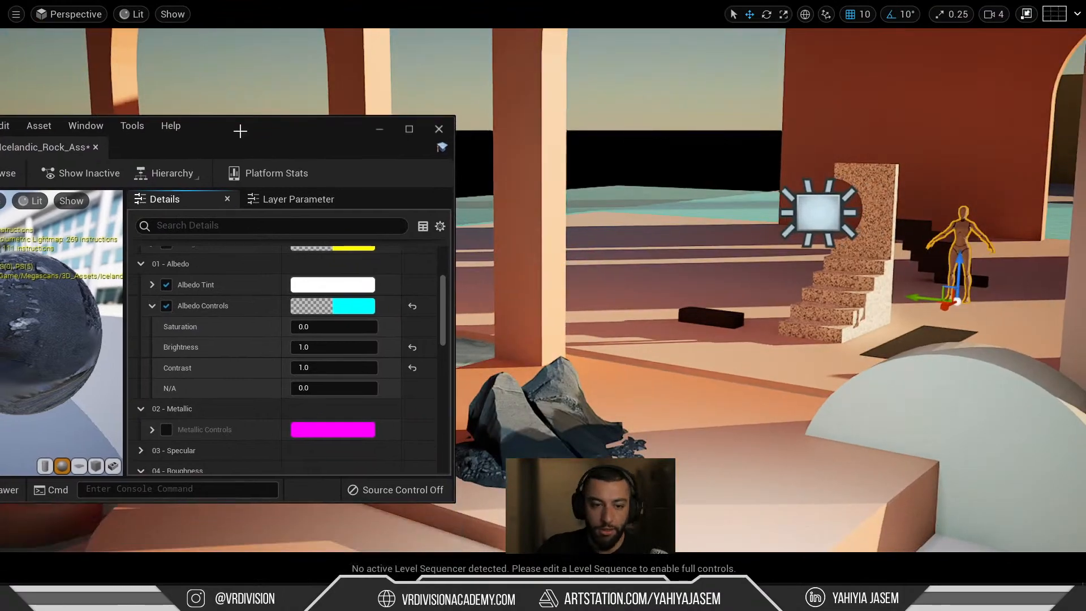
pyautogui.moveTo(334, 347); pyautogui.dragTo(365, 346)
pyautogui.moveTo(722, 370); pyautogui.dragTo(687, 390, button='right')
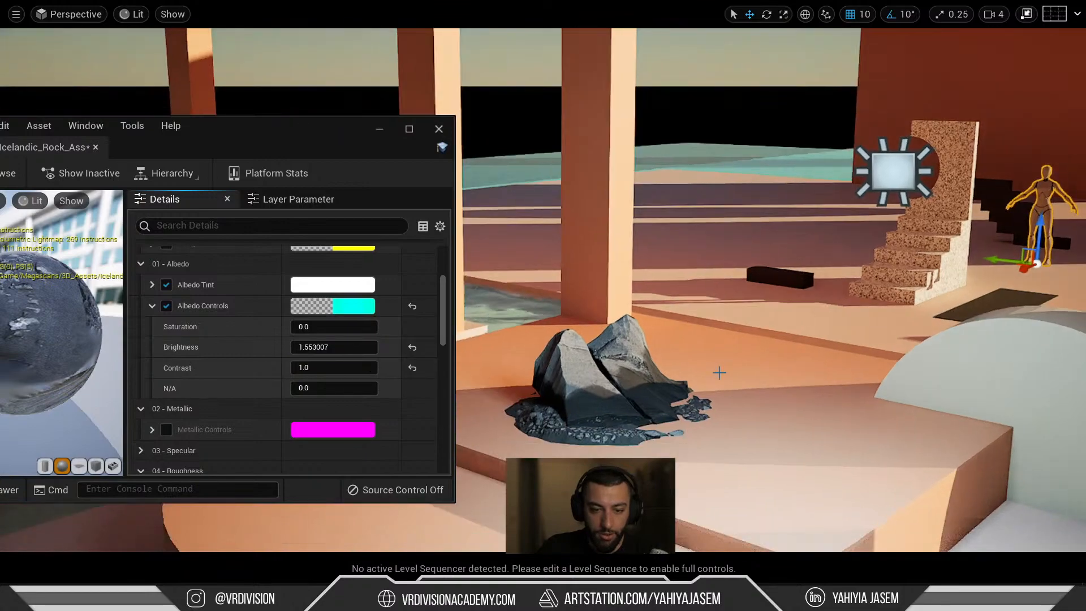
pyautogui.hotkey('ctrl', 'z')
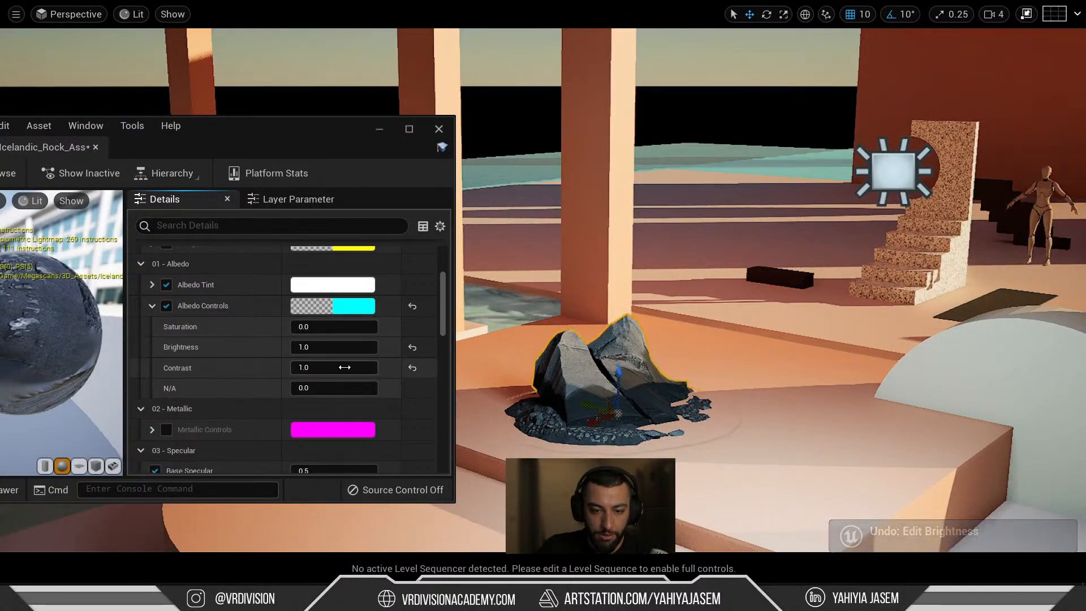
pyautogui.scroll(1, 238, 345)
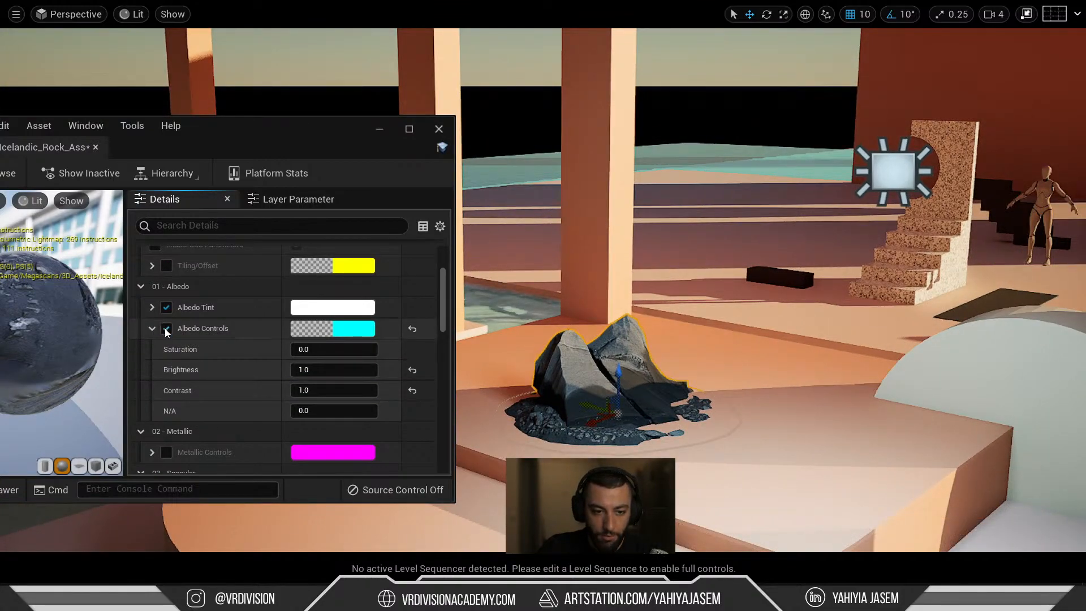
pyautogui.click(340, 349)
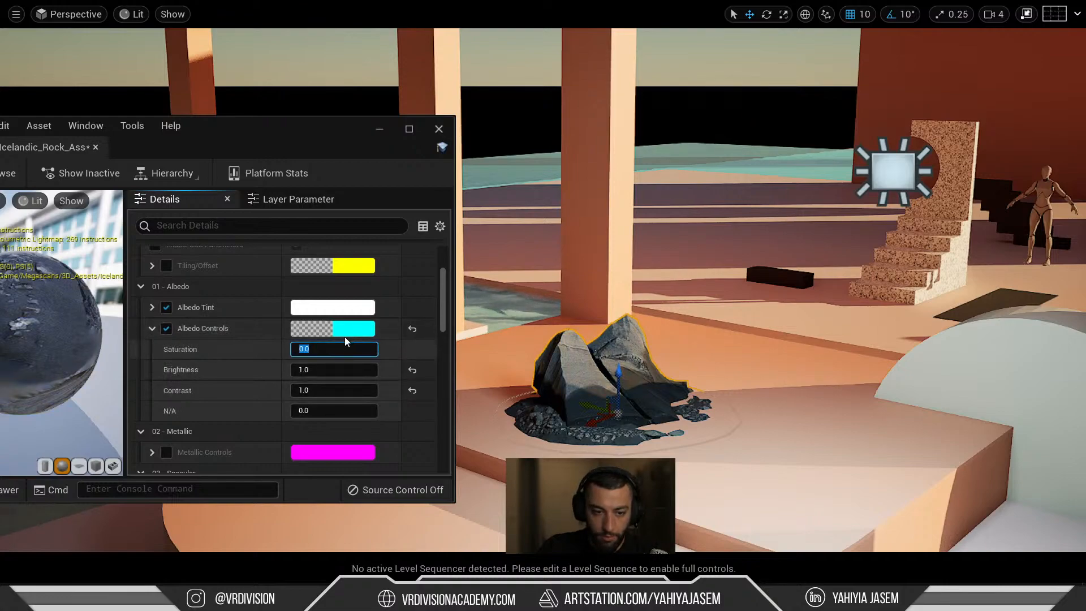
pyautogui.write('1')
pyautogui.press('Return')
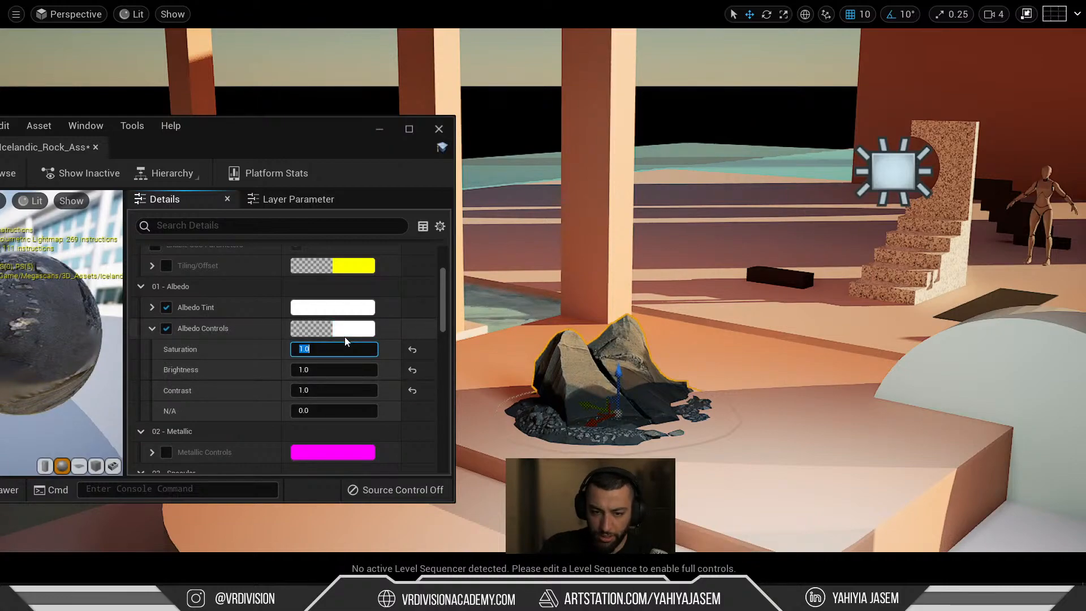
pyautogui.write('0.5')
pyautogui.press('Return')
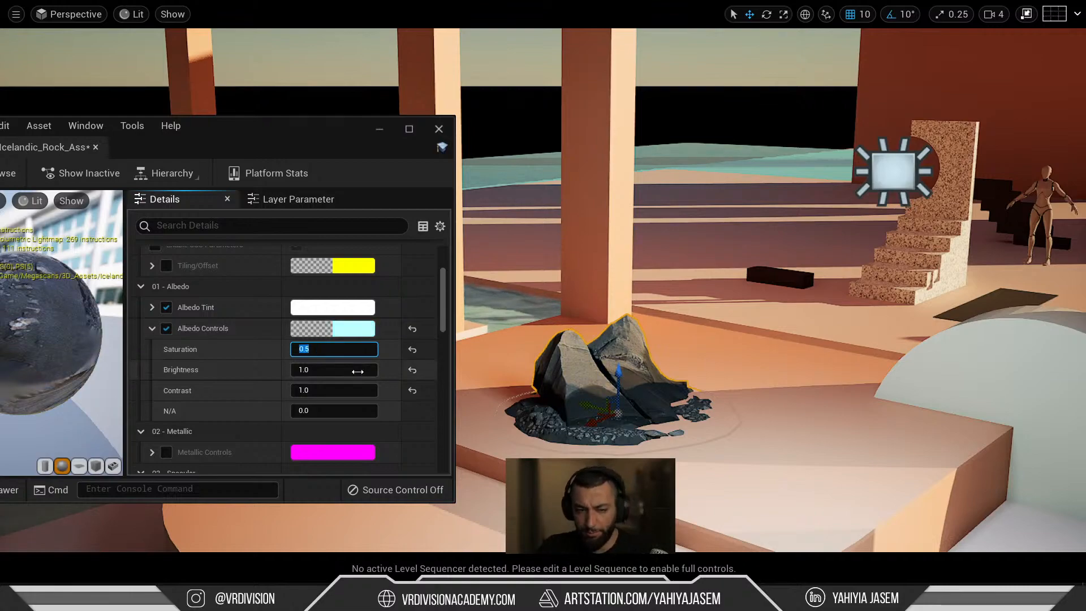
# Enable Metallic Controls, testing Metallic Map Override at 0 before returning it to 1.
pyautogui.scroll(-4, 368, 371)
pyautogui.click(153, 317)
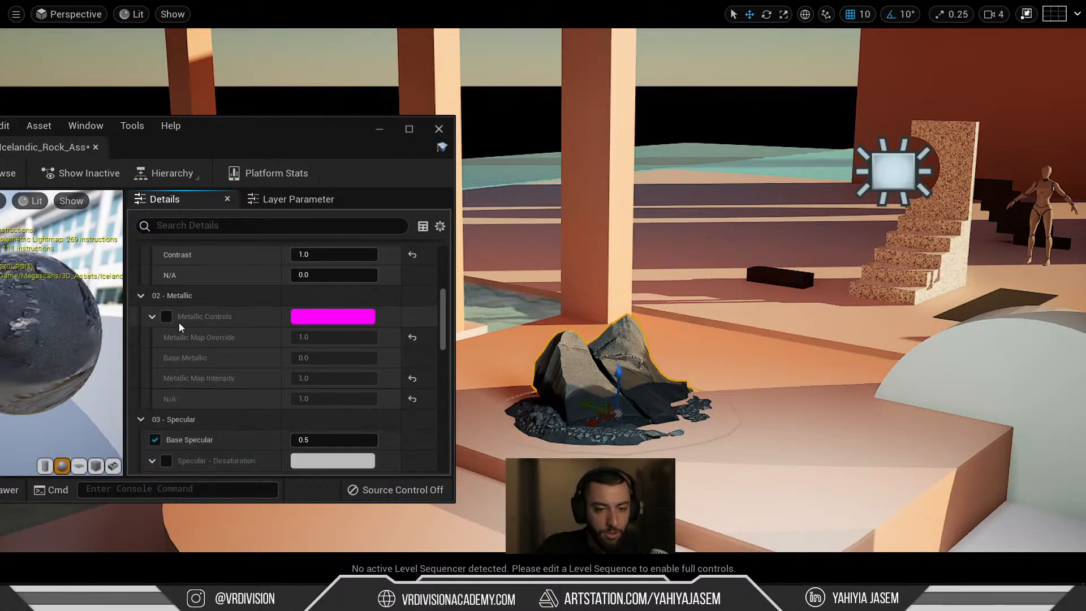
pyautogui.click(165, 316)
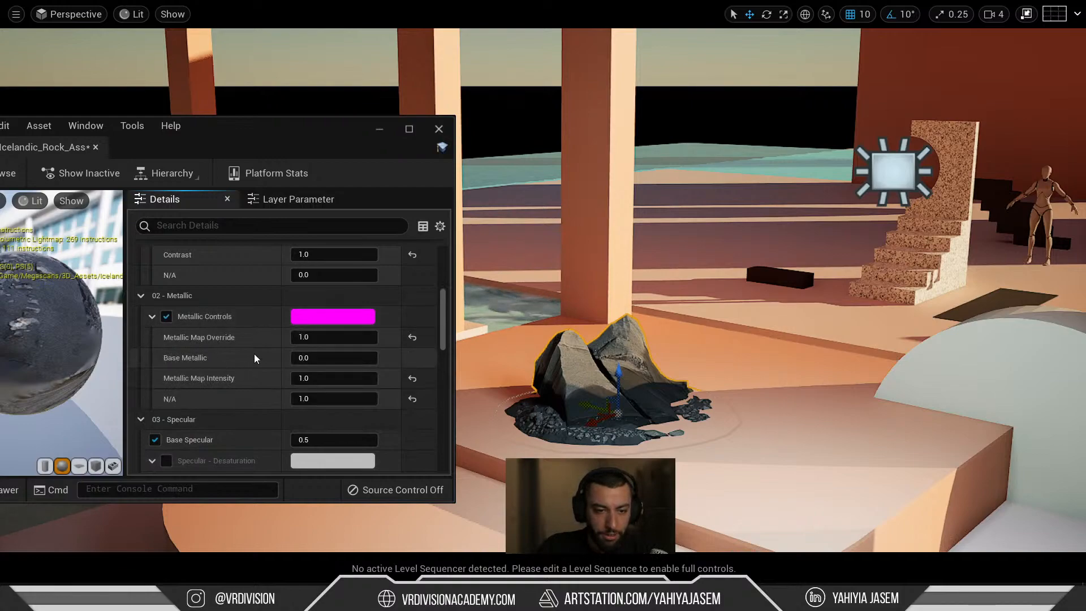
pyautogui.click(342, 336)
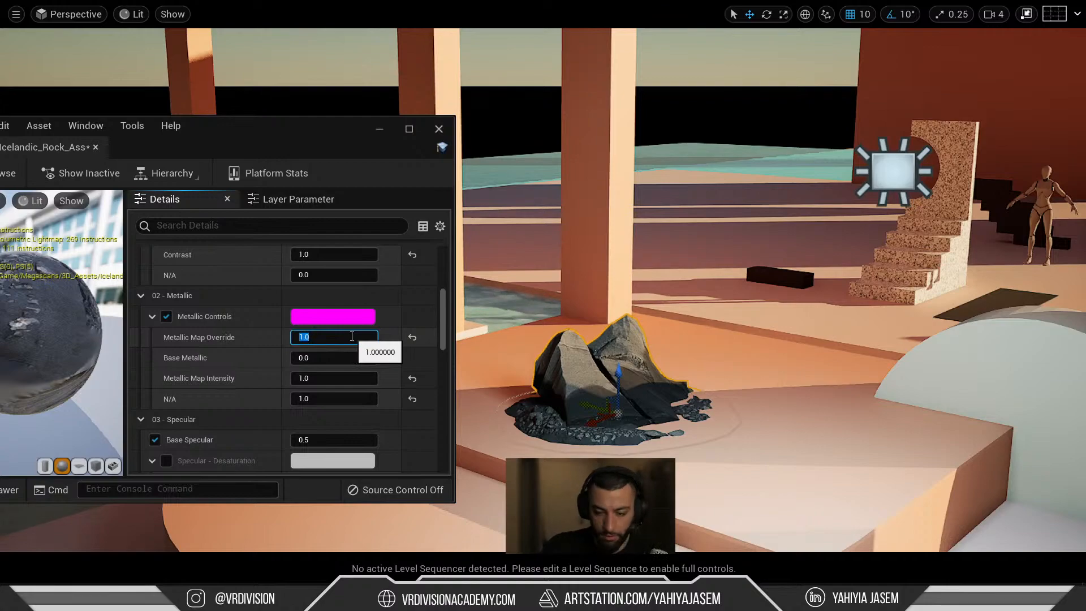
pyautogui.write('0')
pyautogui.press('Return')
pyautogui.write('1')
pyautogui.press('Return')
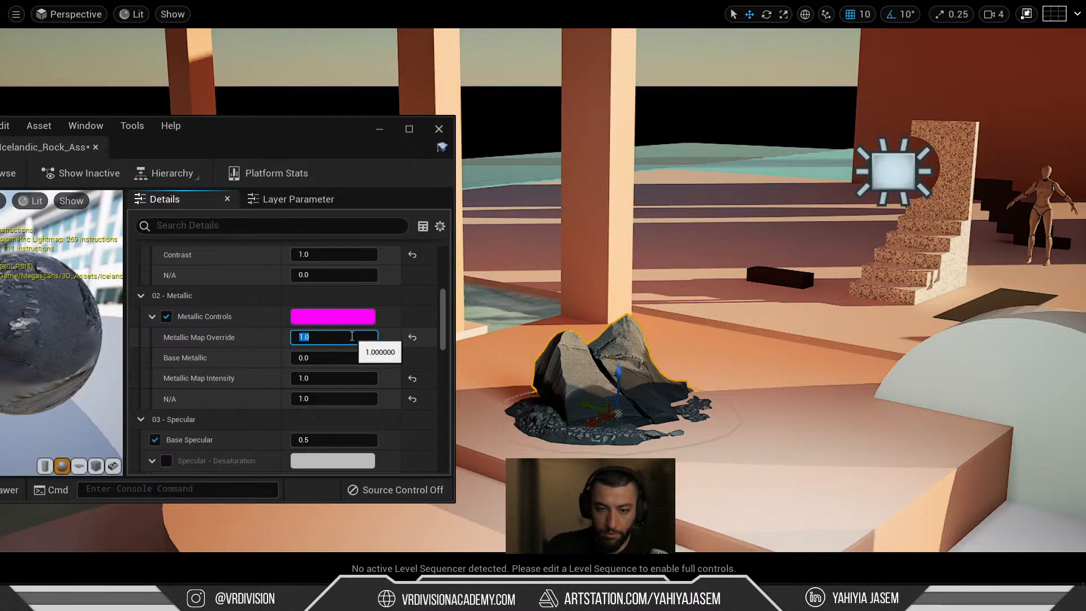
pyautogui.scroll(-3, 218, 390)
pyautogui.scroll(-2, 217, 390)
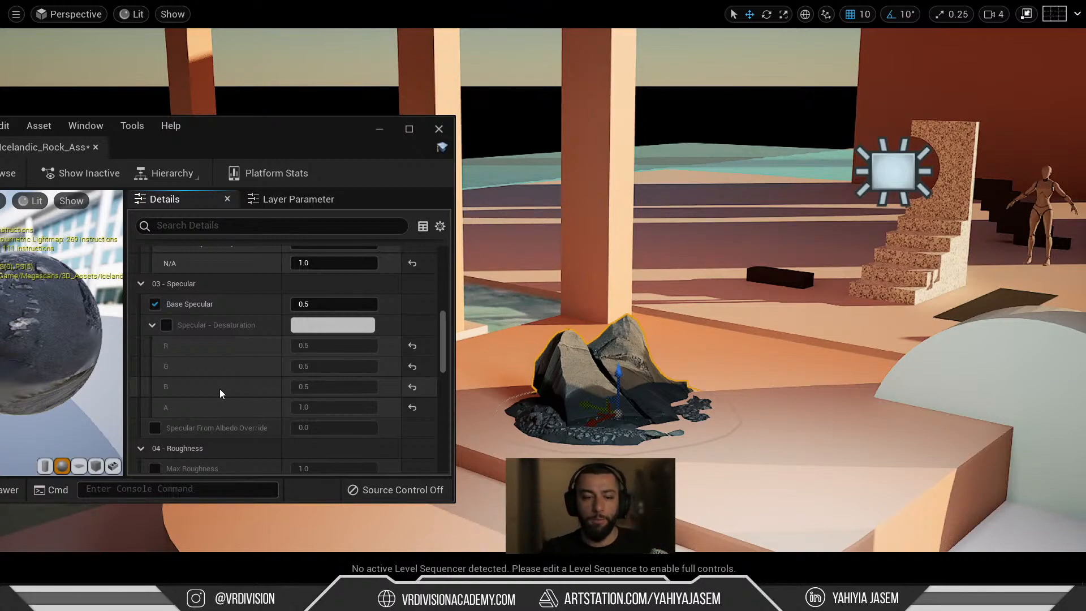
pyautogui.moveTo(623, 283); pyautogui.dragTo(702, 272, button='right')
pyautogui.moveTo(295, 597)
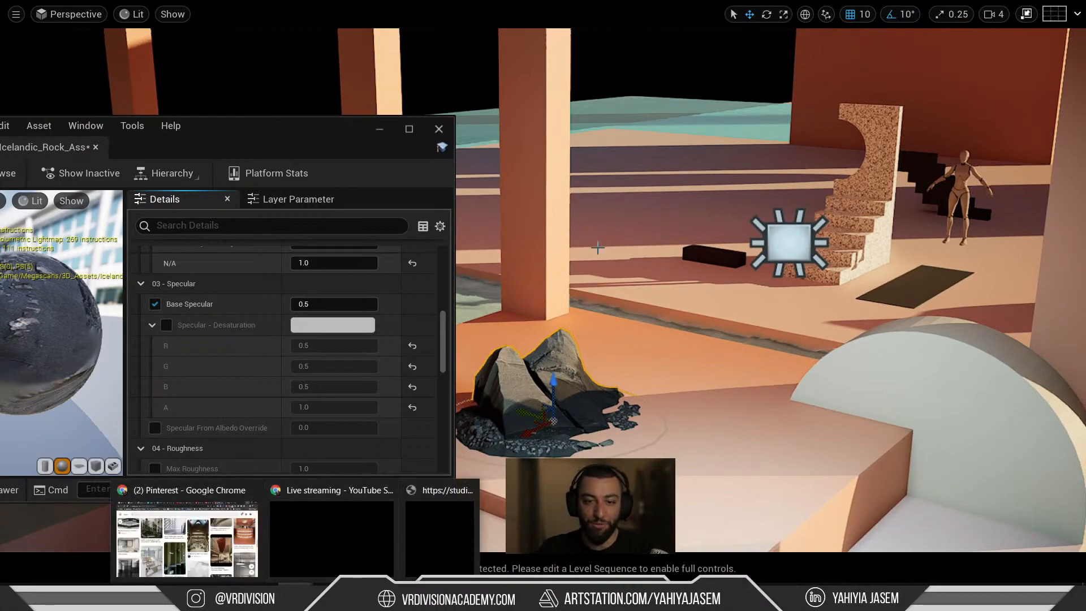
pyautogui.moveTo(776, 194); pyautogui.dragTo(804, 222, button='right')
pyautogui.press('a')
pyautogui.moveTo(678, 232); pyautogui.dragTo(742, 216, button='right')
pyautogui.moveTo(679, 231); pyautogui.dragTo(674, 198, button='right')
pyautogui.press('s')
pyautogui.press('q')
pyautogui.press('g')
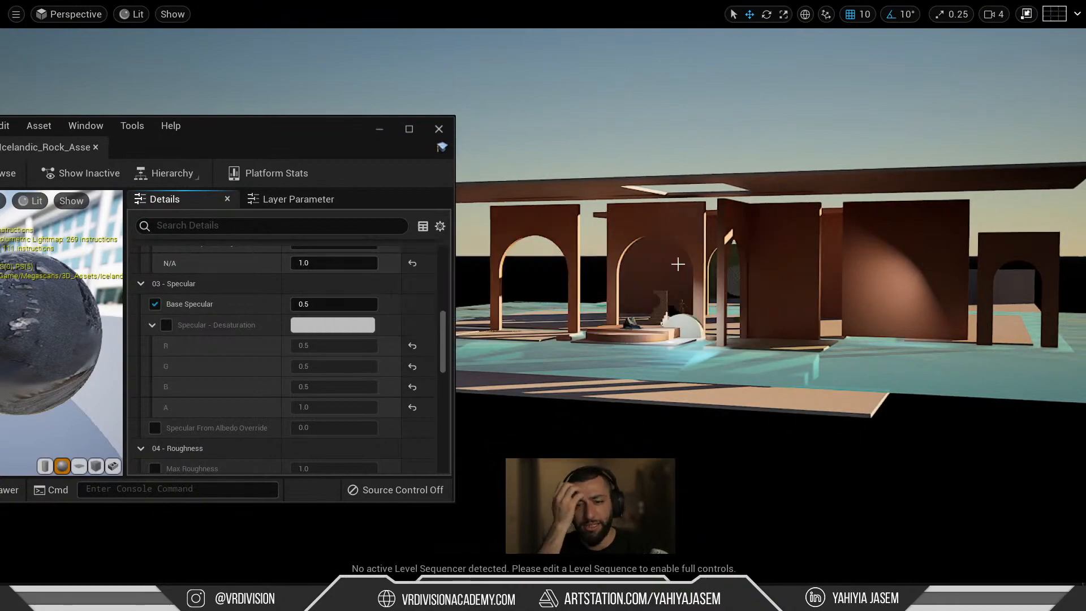
pyautogui.press('a')
pyautogui.moveTo(679, 264); pyautogui.dragTo(658, 274, button='right')
pyautogui.press('w')
pyautogui.moveTo(531, 114); pyautogui.dragTo(531, 114, button='right')
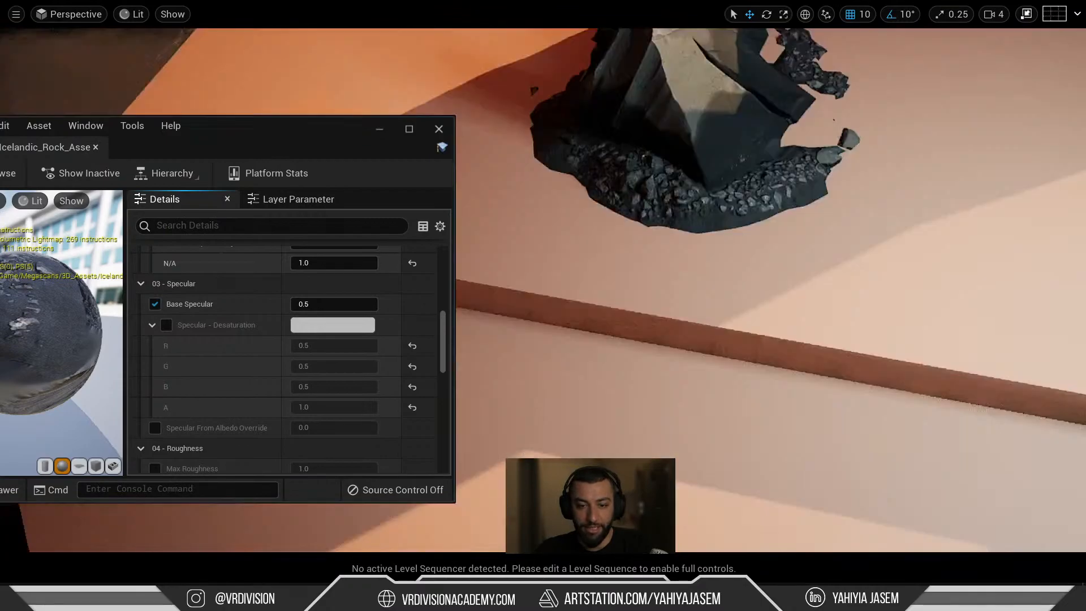
pyautogui.moveTo(589, 258); pyautogui.dragTo(611, 252, button='right')
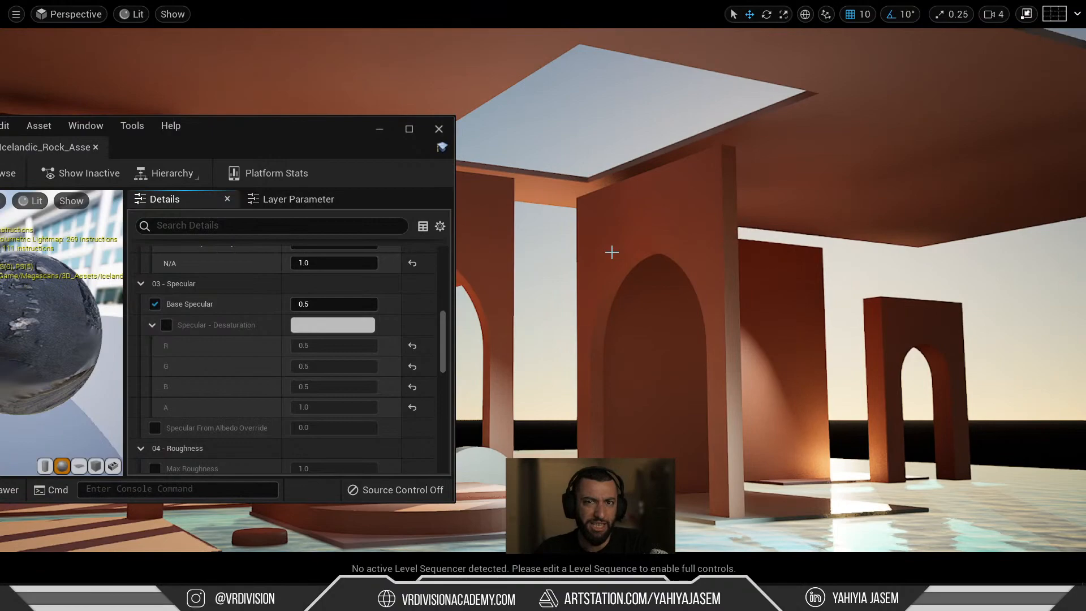
pyautogui.moveTo(606, 250); pyautogui.dragTo(606, 249, button='right')
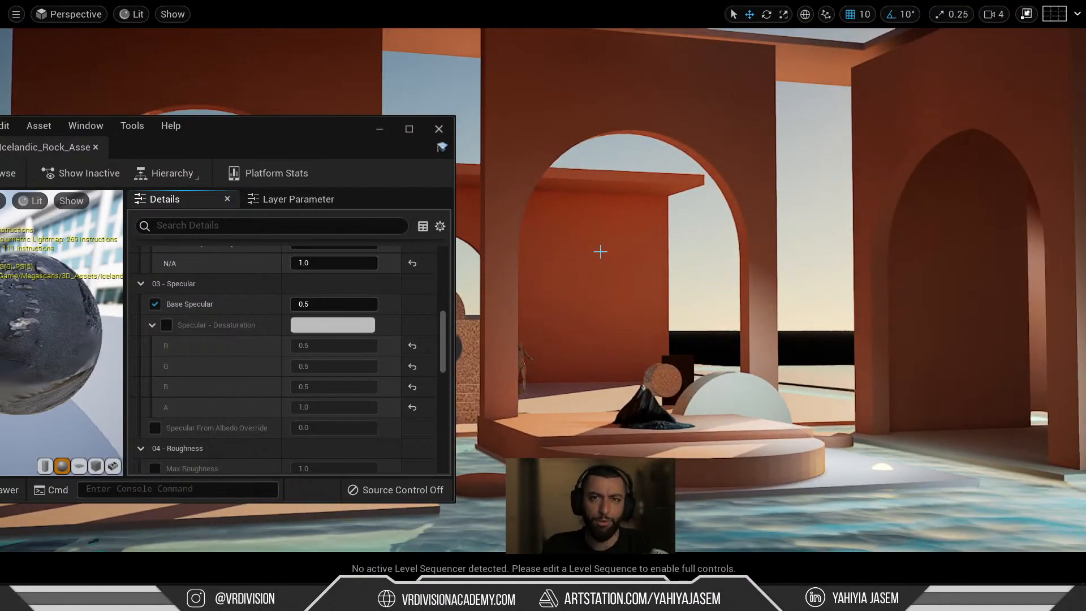
pyautogui.moveTo(610, 247); pyautogui.dragTo(619, 267, button='right')
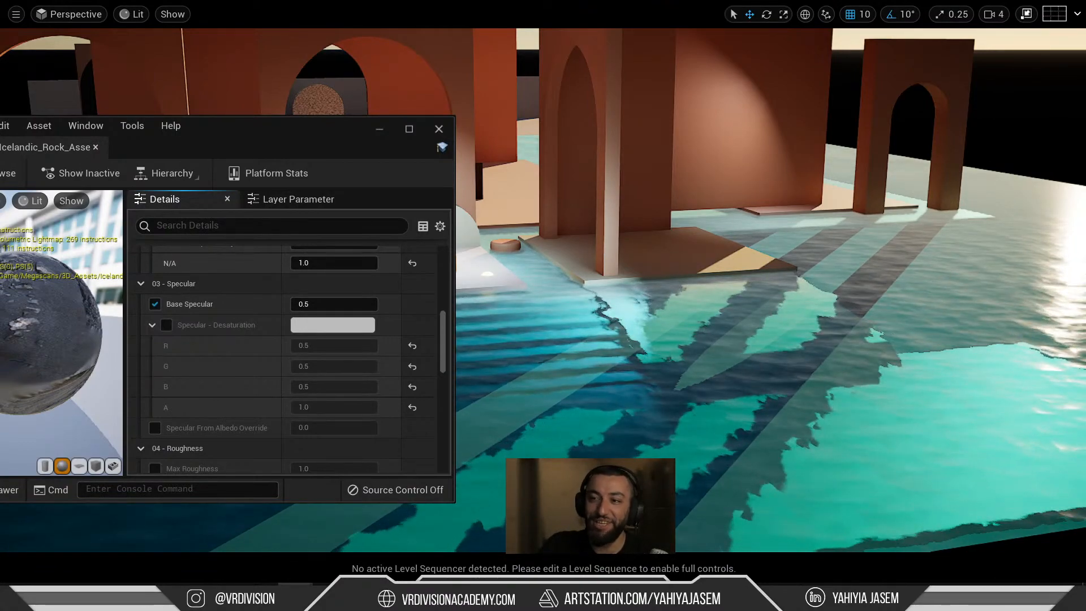
pyautogui.moveTo(1085, 129); pyautogui.dragTo(666, 78)
pyautogui.moveTo(560, 424); pyautogui.dragTo(677, 429)
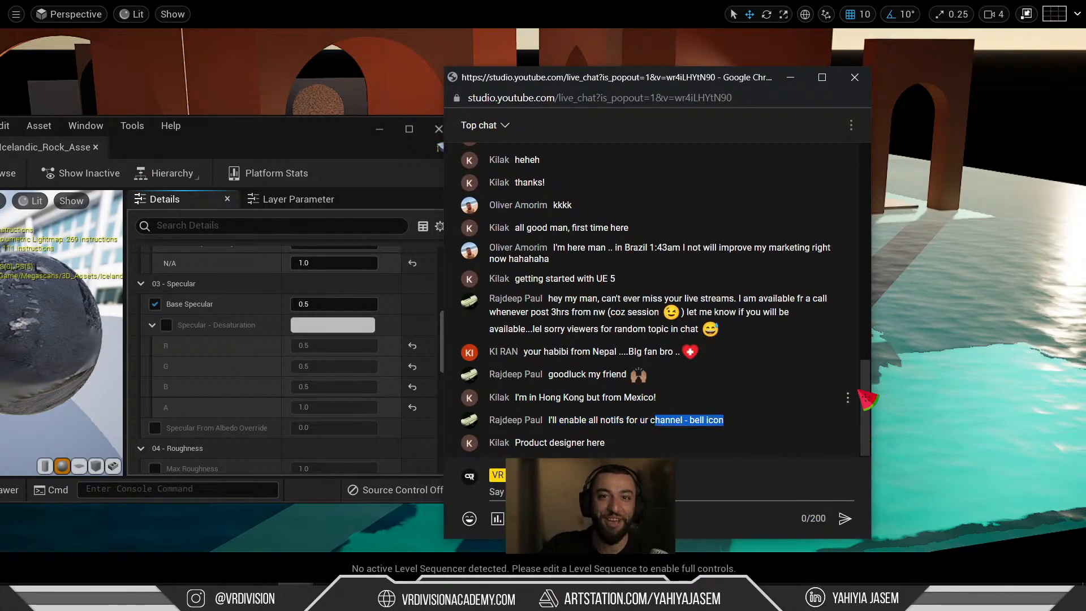
pyautogui.moveTo(699, 98); pyautogui.dragTo(1085, 85)
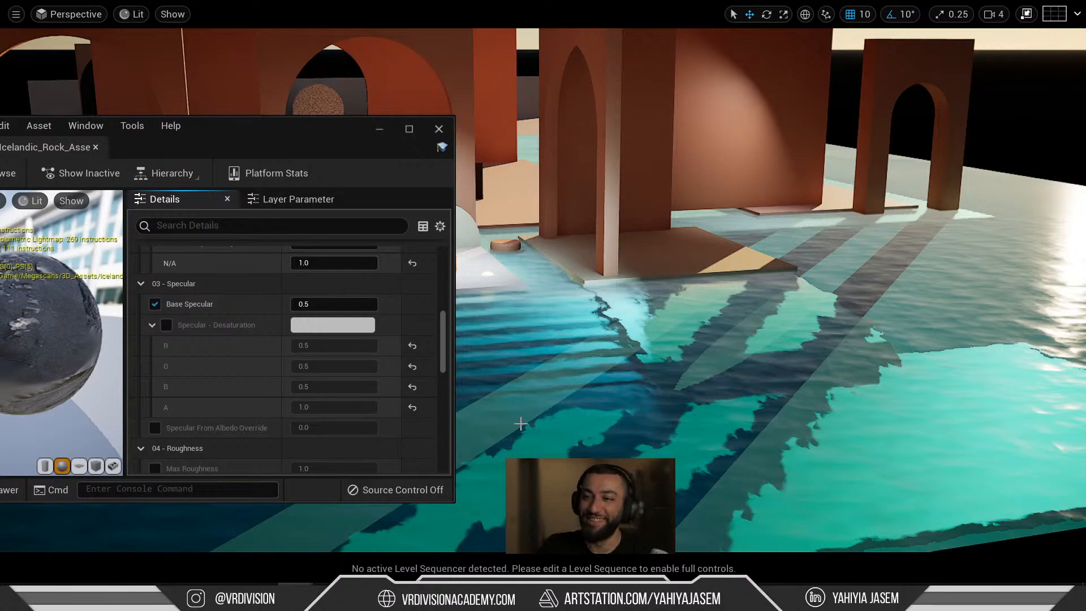
pyautogui.moveTo(614, 317); pyautogui.dragTo(572, 342, button='right')
pyautogui.press('w')
# Select the Megascans rock and inspect its Albedo texture map.
pyautogui.click(571, 343)
pyautogui.scroll(-3, 212, 343)
pyautogui.scroll(3, 171, 324)
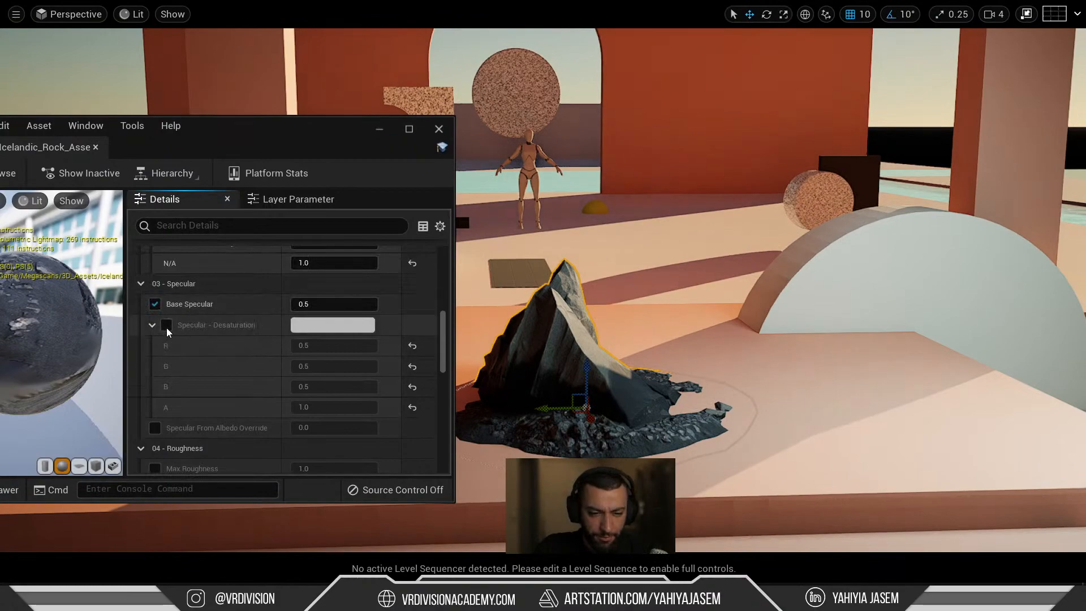
pyautogui.scroll(-5, 181, 336)
pyautogui.scroll(-8, 227, 339)
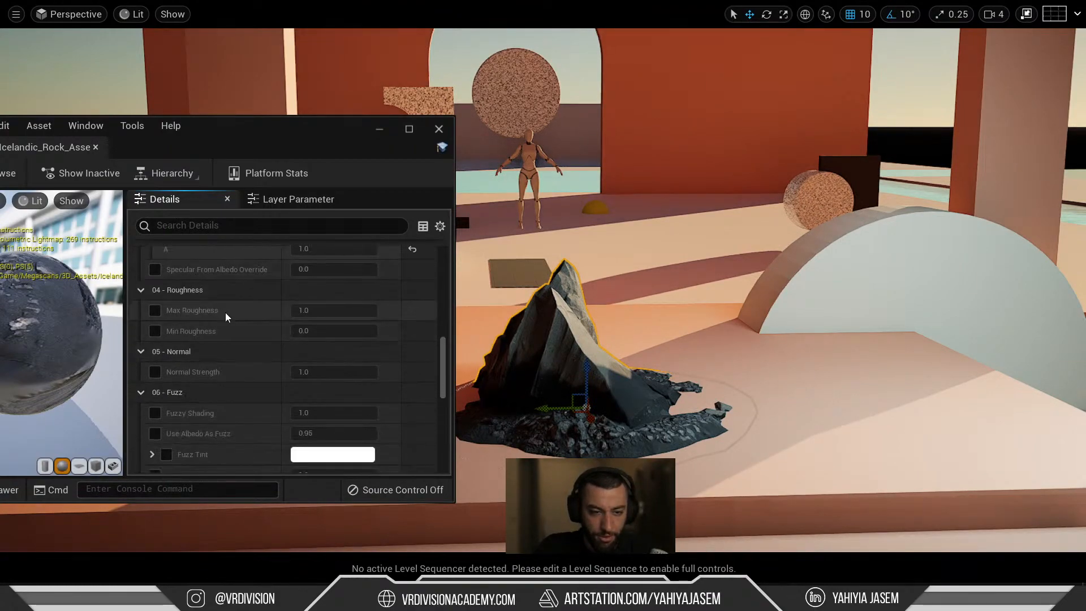
pyautogui.scroll(-5, 215, 312)
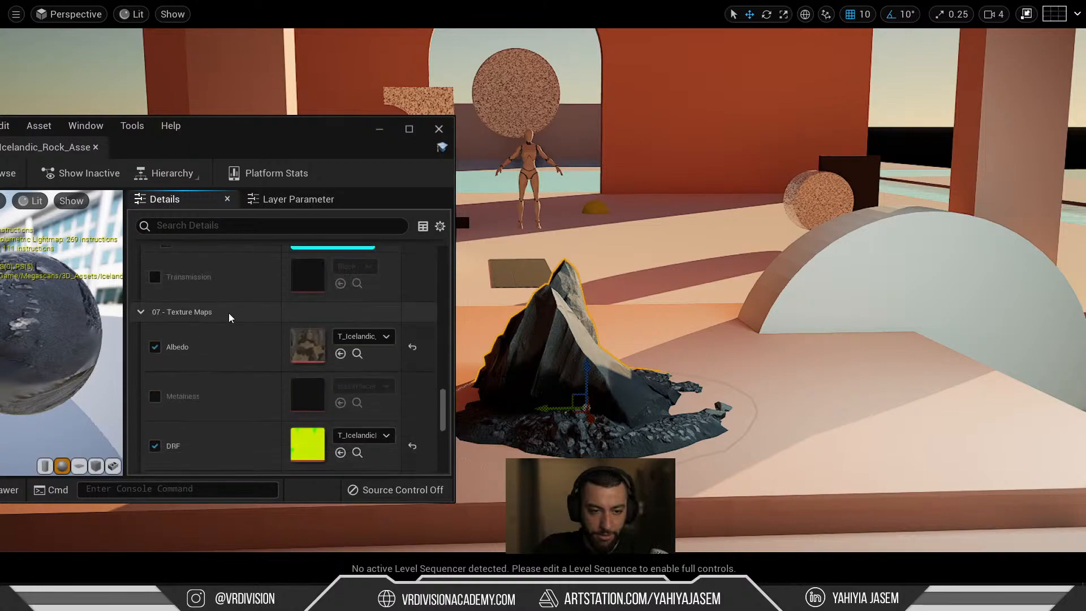
pyautogui.doubleClick(313, 283)
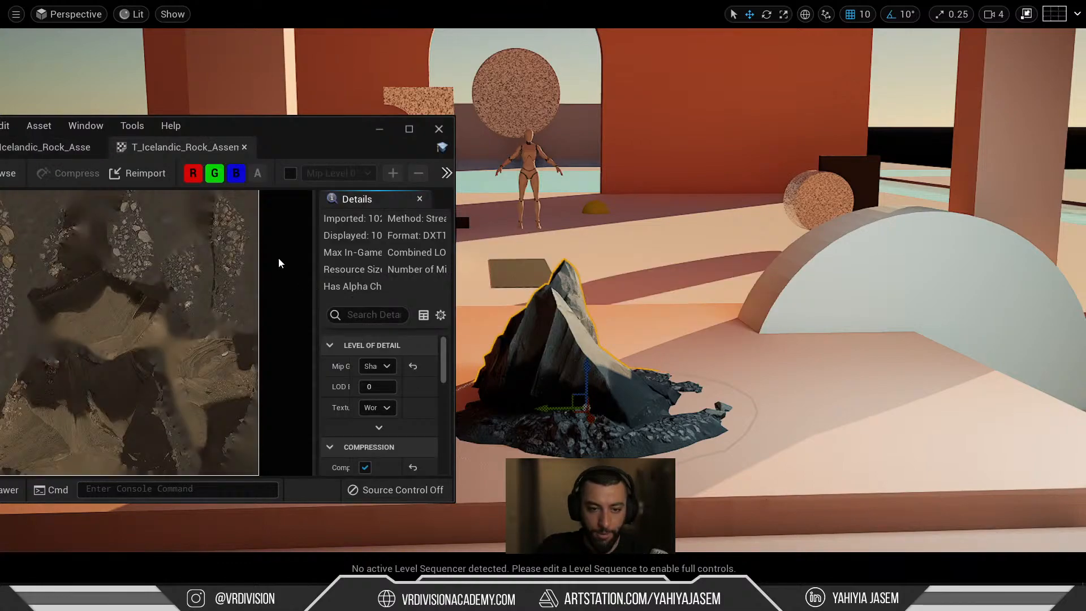
pyautogui.click(245, 147)
pyautogui.moveTo(713, 255); pyautogui.dragTo(647, 267, button='right')
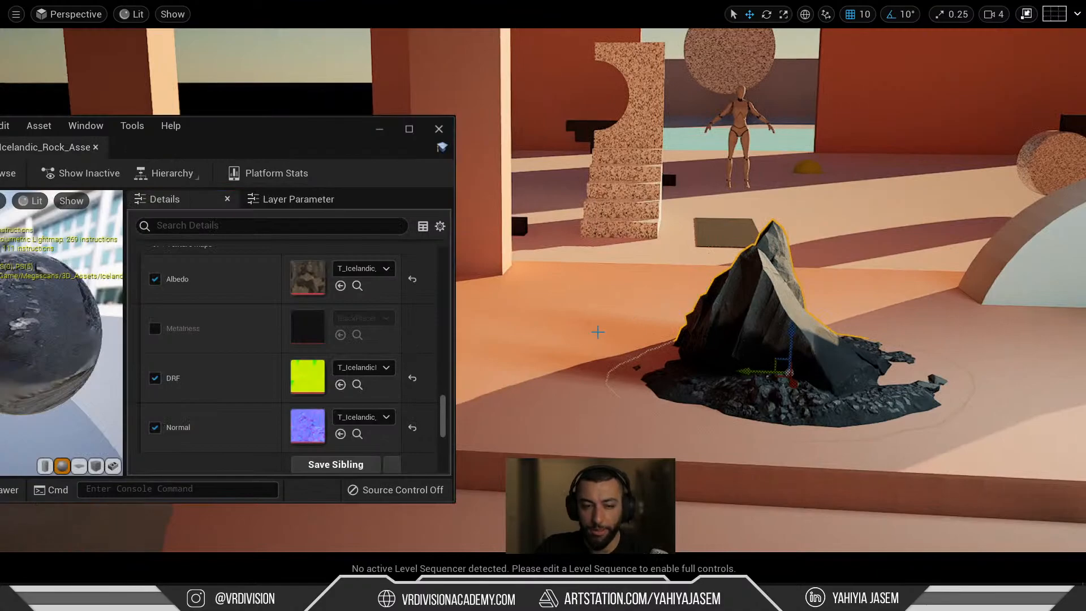
# Minimize the material window, select the red wall box and locate its plastic material.
pyautogui.click(380, 131)
pyautogui.moveTo(813, 162); pyautogui.dragTo(849, 144, button='right')
pyautogui.click(837, 159)
pyautogui.press('F11')
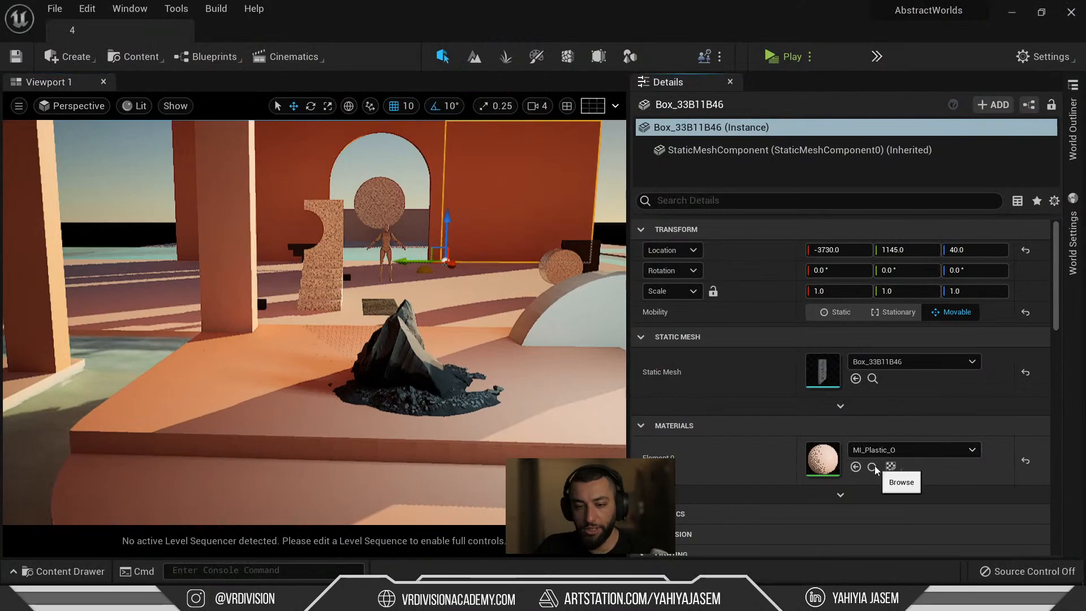
pyautogui.click(873, 467)
# Drop MI_Plastic_O onto the rock, undo it, and shift the rock slightly.
pyautogui.moveTo(443, 336); pyautogui.dragTo(405, 335)
pyautogui.moveTo(405, 335); pyautogui.dragTo(311, 317, button='right')
pyautogui.press('w')
pyautogui.press('d')
pyautogui.scroll(-5, 310, 317)
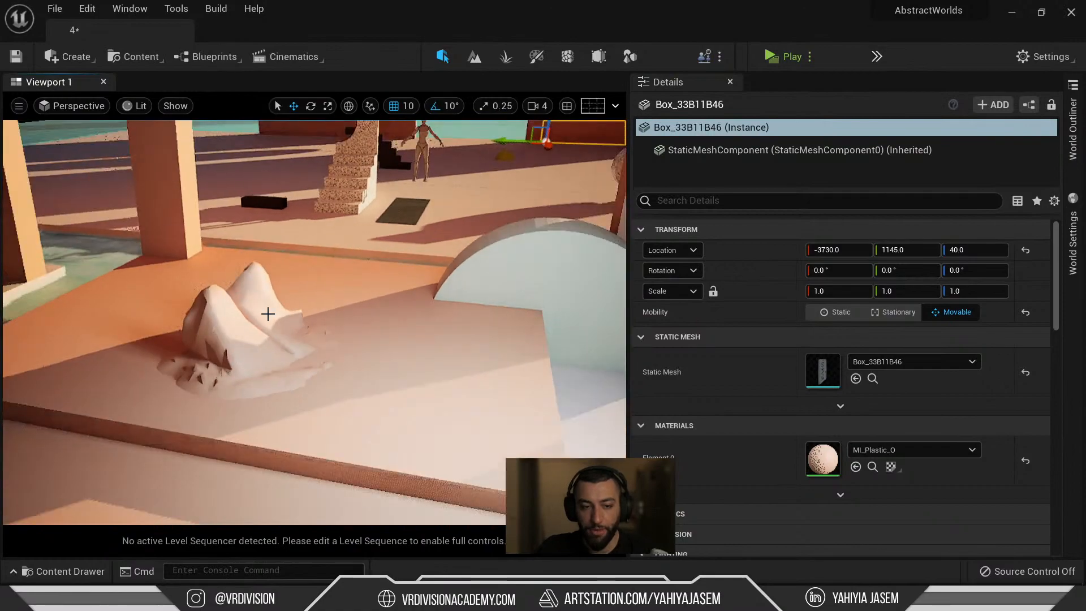
pyautogui.hotkey('ctrl', 'z')
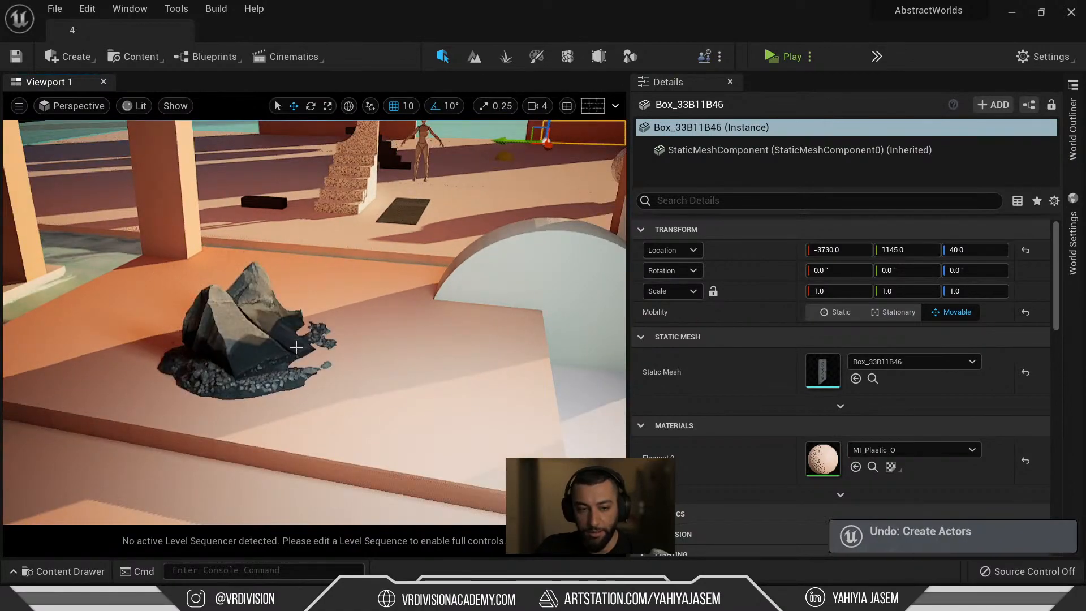
pyautogui.click(250, 353)
pyautogui.moveTo(246, 356)
pyautogui.keyDown('shift'); pyautogui.mouseDown()
pyautogui.moveTo(259, 349)
pyautogui.moveTo(246, 352)
pyautogui.mouseUp(); pyautogui.keyUp('shift')
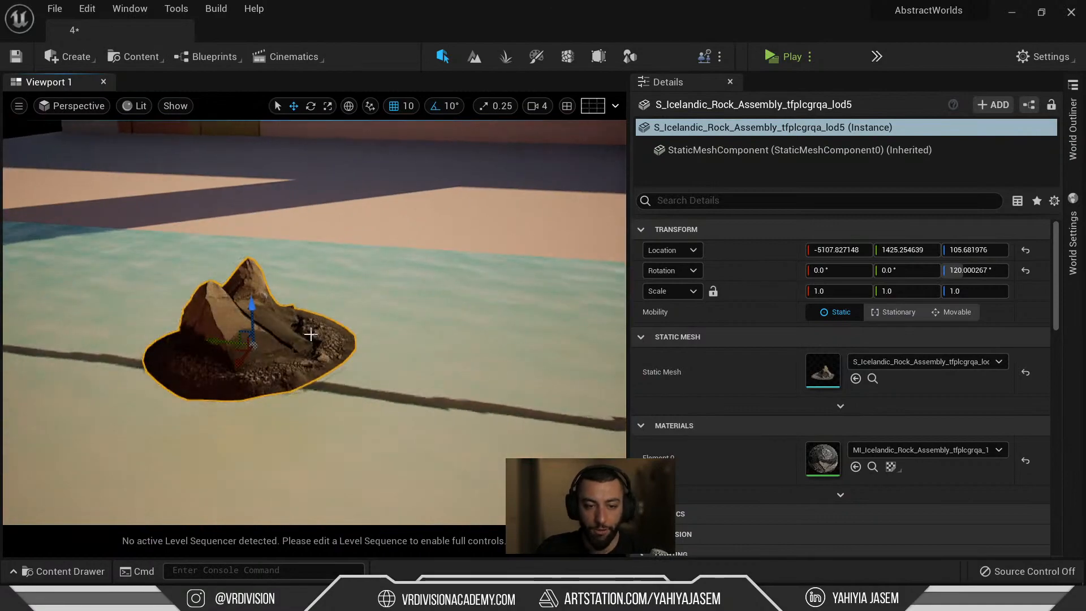
# Float the Details panel, select Box_EDB7AE32, then focus the view on the rock.
pyautogui.moveTo(713, 79); pyautogui.dragTo(651, 235)
pyautogui.moveTo(768, 249); pyautogui.dragTo(759, 139)
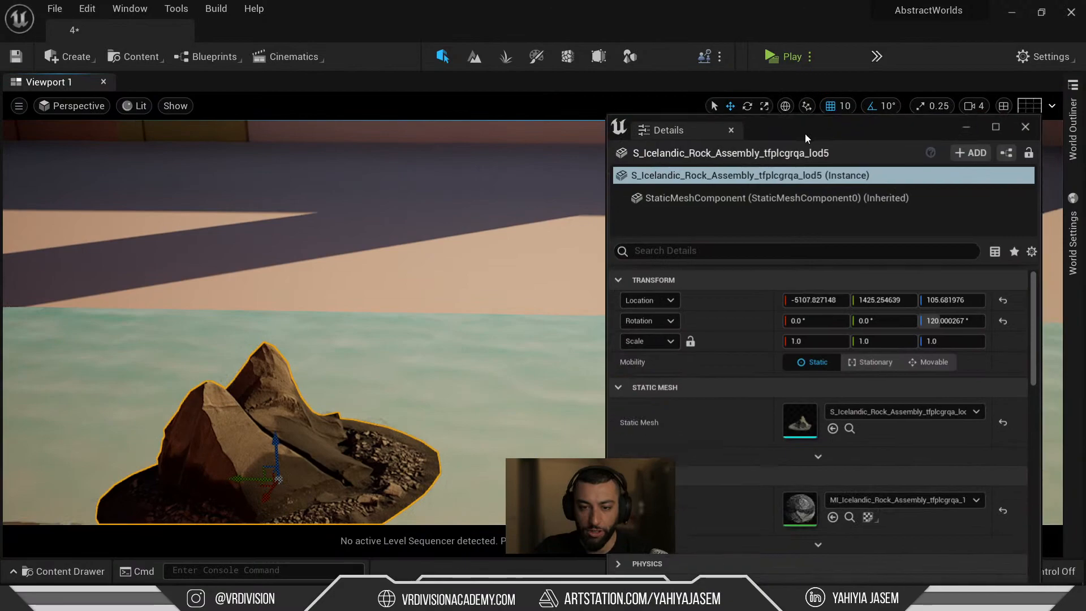
pyautogui.click(603, 198)
pyautogui.moveTo(606, 199); pyautogui.dragTo(717, 205)
pyautogui.click(274, 464)
pyautogui.press('f')
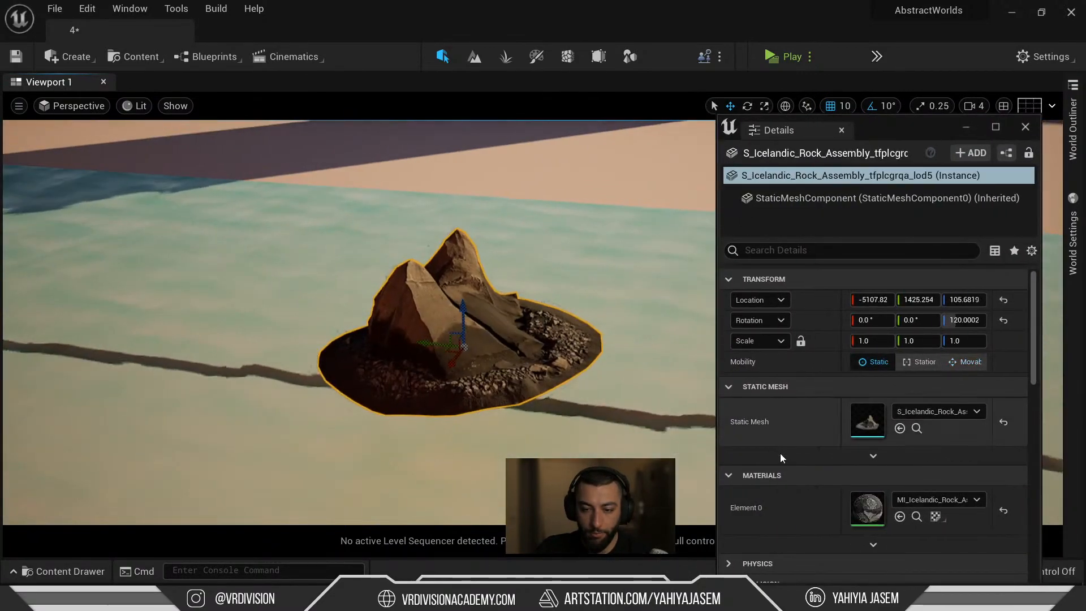
# Open the rock's material instance and locate its normal texture among the rock assets.
pyautogui.doubleClick(867, 516)
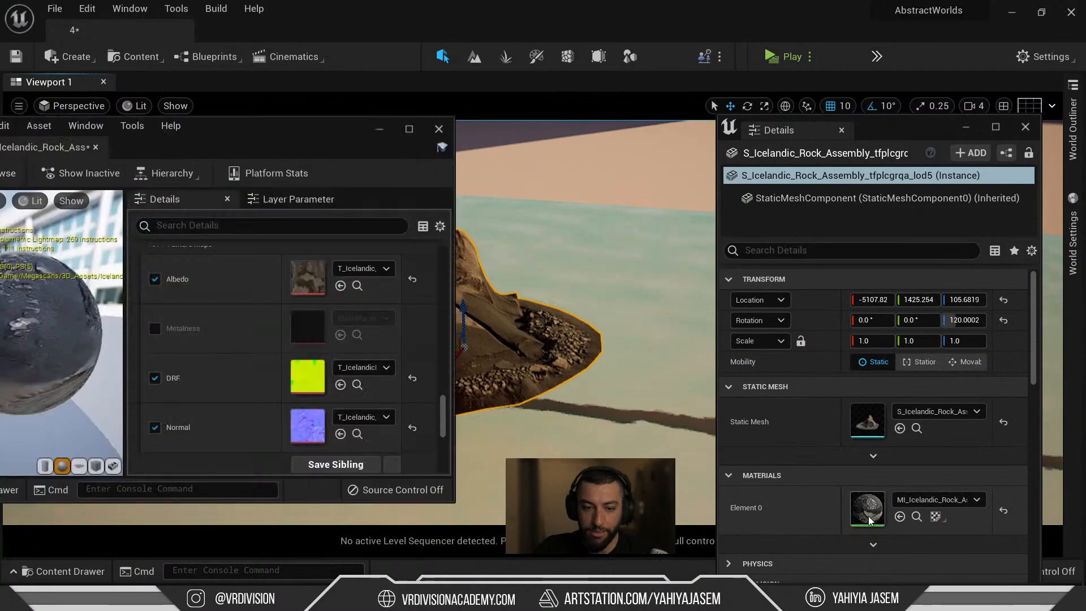
pyautogui.click(357, 433)
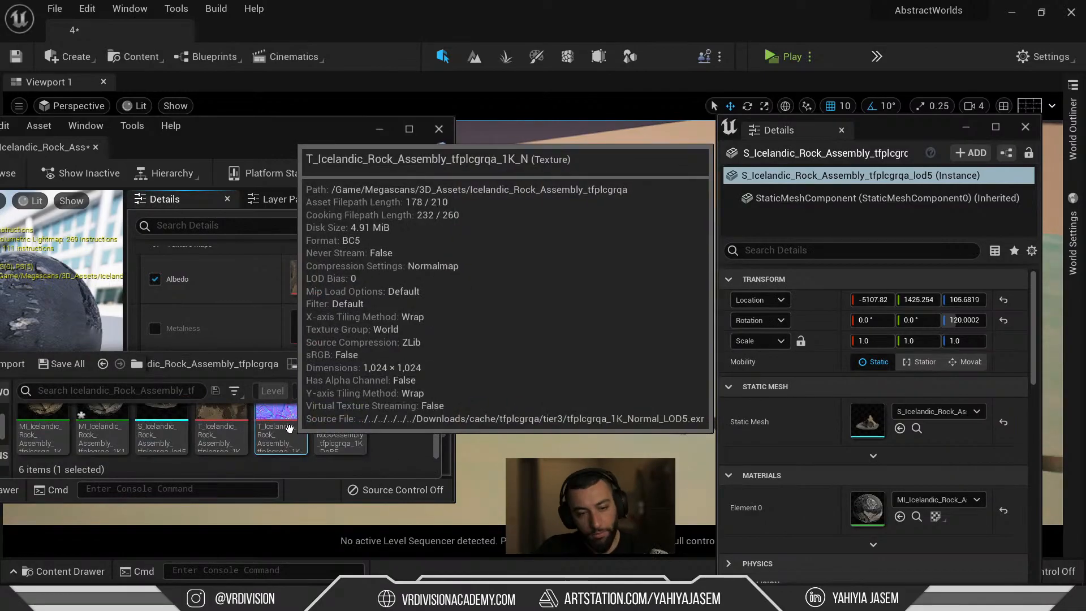
pyautogui.click(277, 431)
pyautogui.click(626, 194)
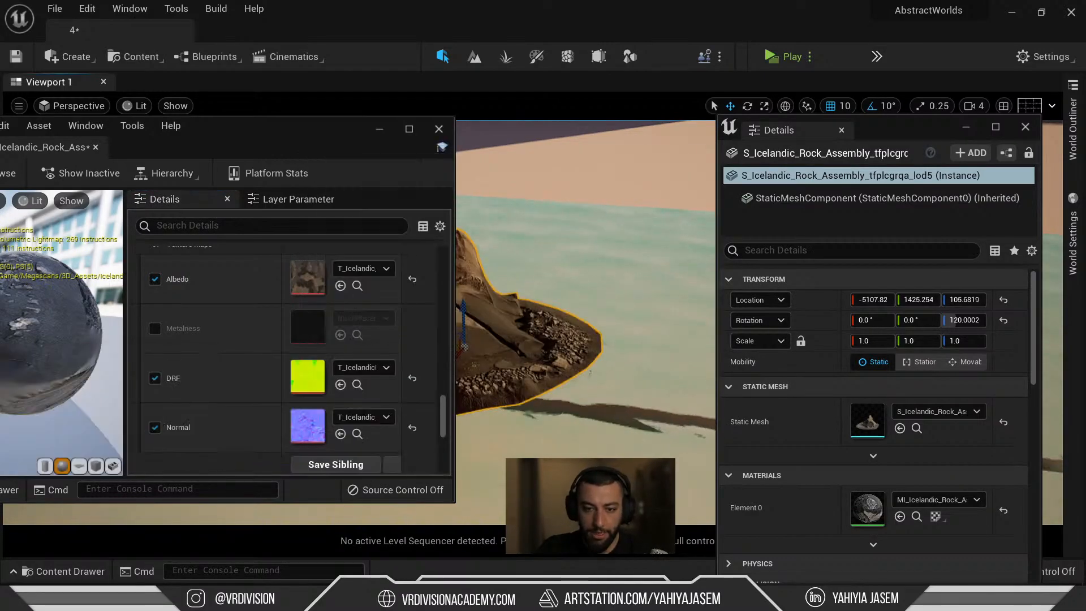
pyautogui.click(357, 434)
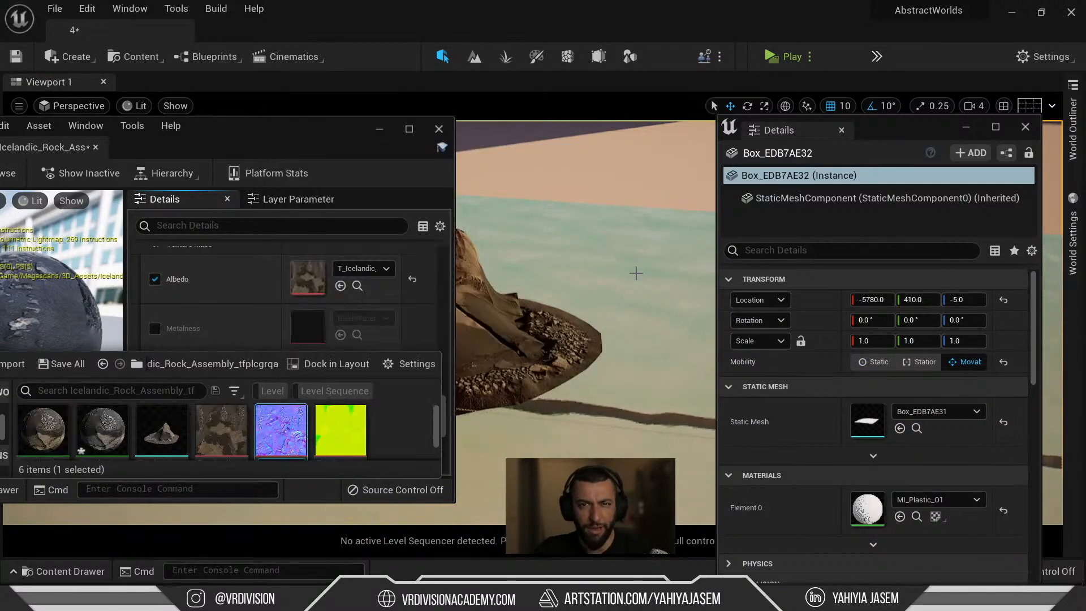
pyautogui.click(648, 172)
# Open the box's MI_Plastic_O1 instance, then its parent M_Master graph.
pyautogui.scroll(-2, 869, 447)
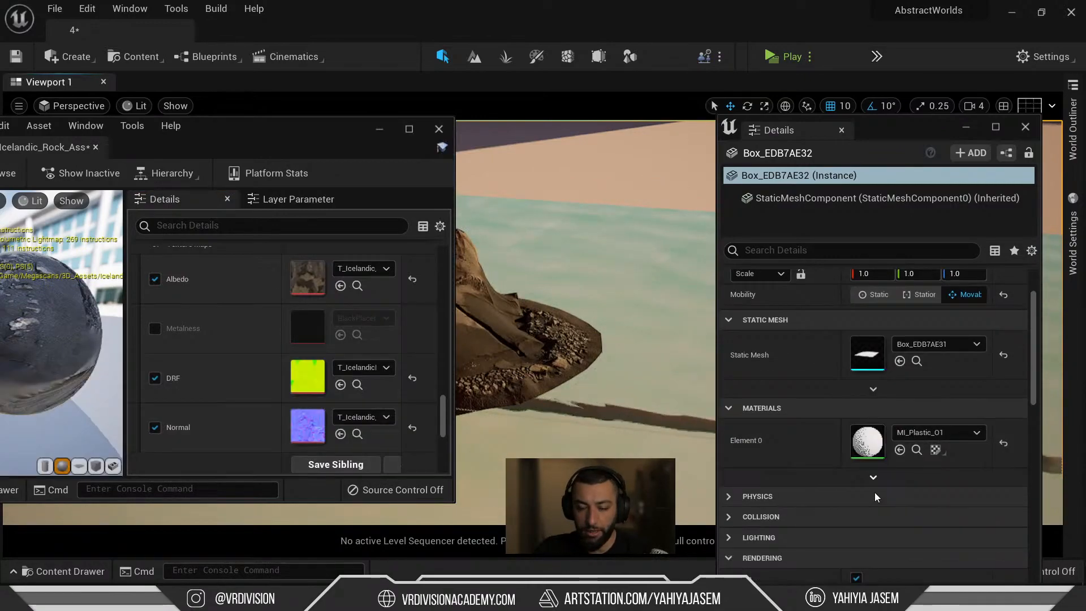
pyautogui.doubleClick(869, 442)
pyautogui.scroll(-5, 303, 400)
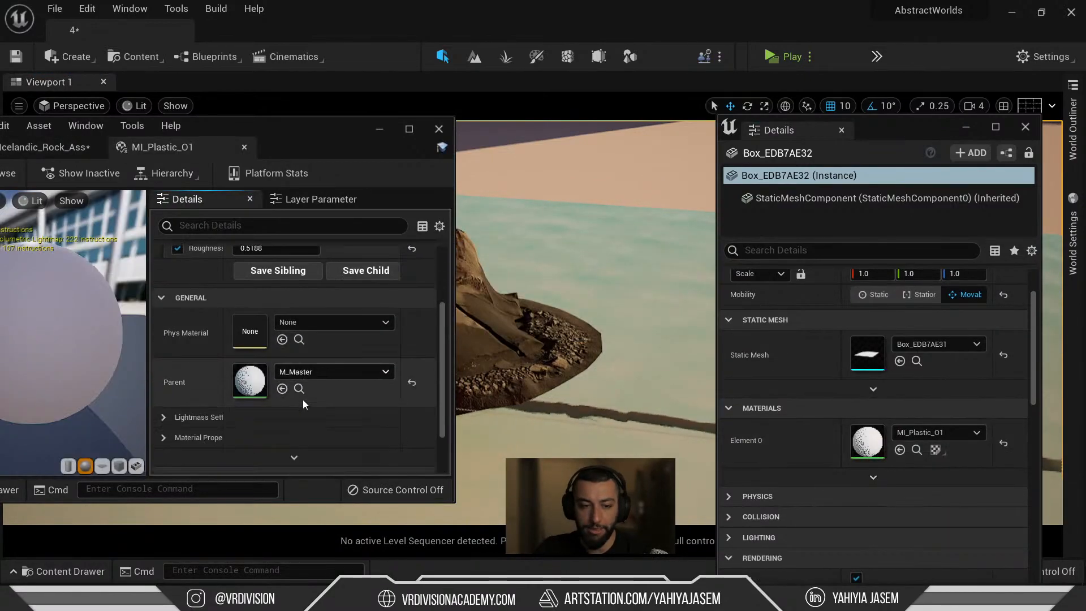
pyautogui.doubleClick(261, 354)
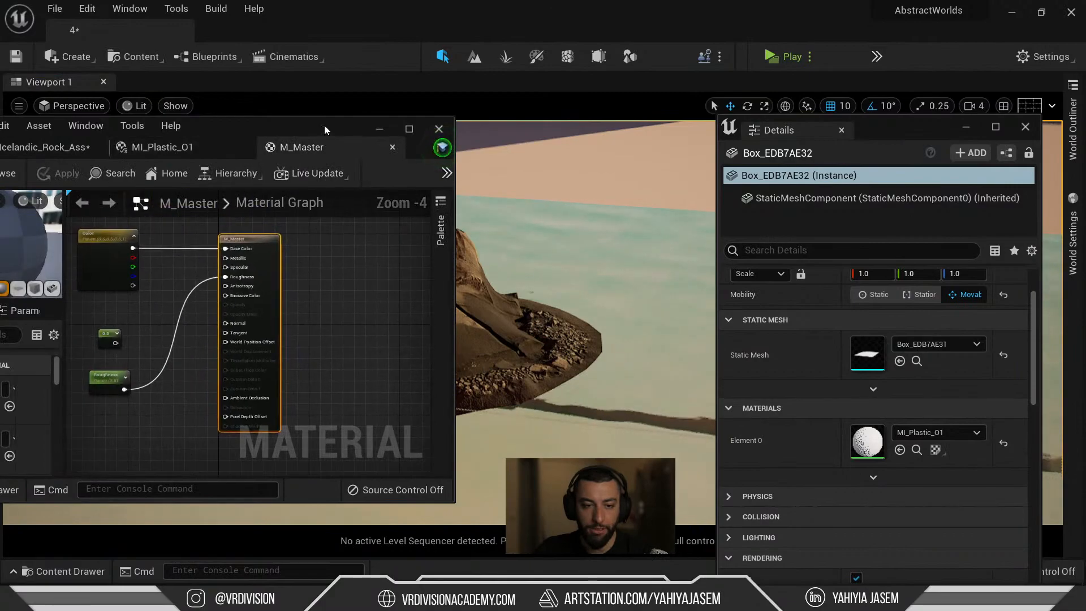
# Maximize the material editor and spread out the M_Master output, Color and Roughness nodes.
pyautogui.doubleClick(325, 124)
pyautogui.moveTo(546, 244); pyautogui.dragTo(753, 331, button='right')
pyautogui.moveTo(722, 296); pyautogui.dragTo(957, 275)
pyautogui.moveTo(567, 236); pyautogui.dragTo(724, 167)
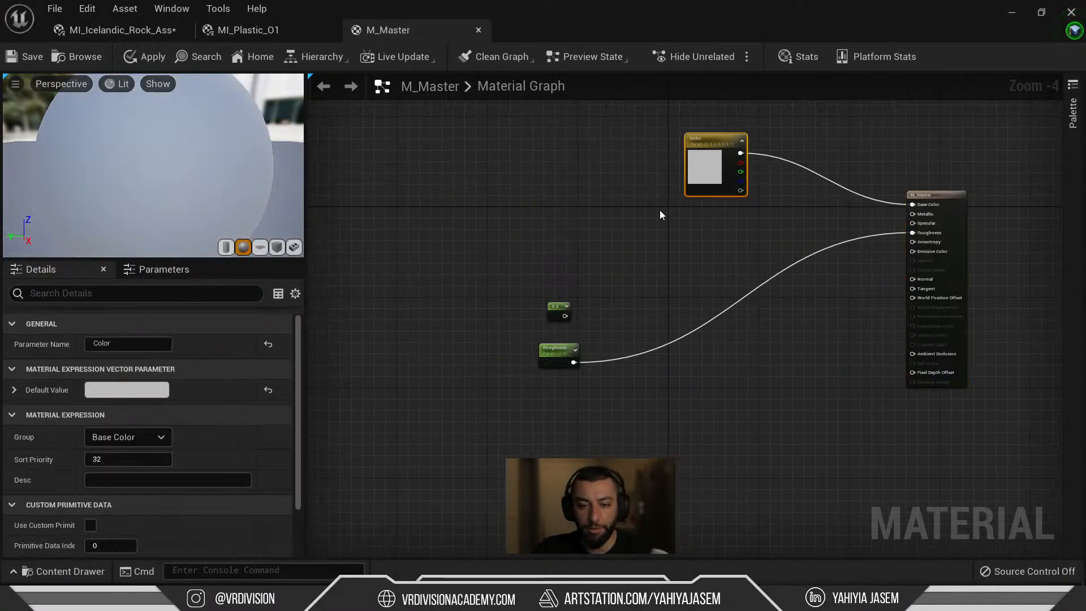
pyautogui.moveTo(567, 349); pyautogui.dragTo(658, 264)
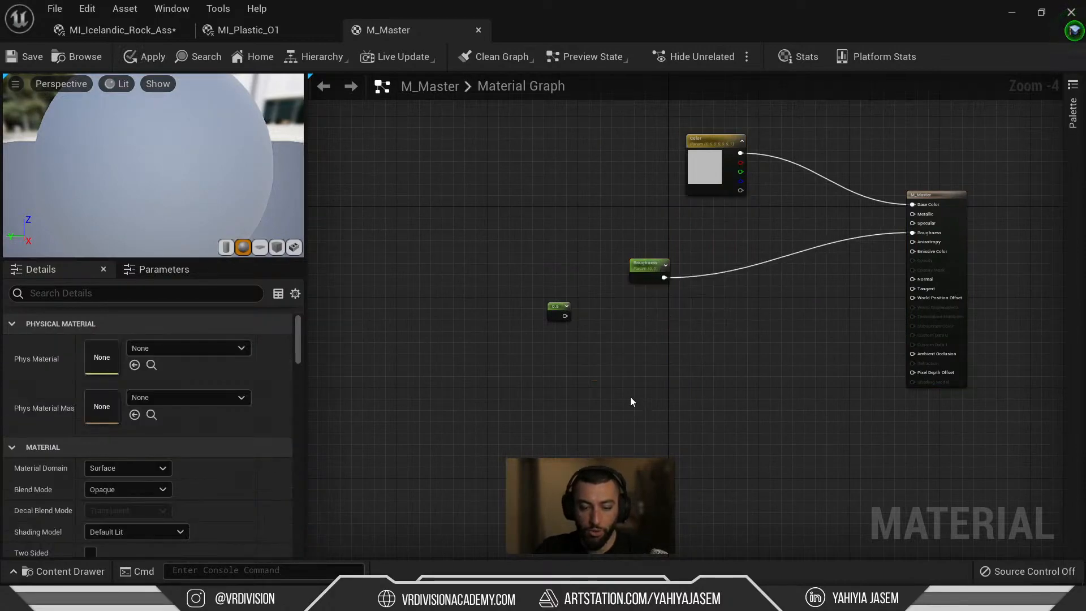
# Place a Texture Sample with the rock's normal map and position it left of the parameters.
pyautogui.click(630, 397)
pyautogui.scroll(3, 663, 439)
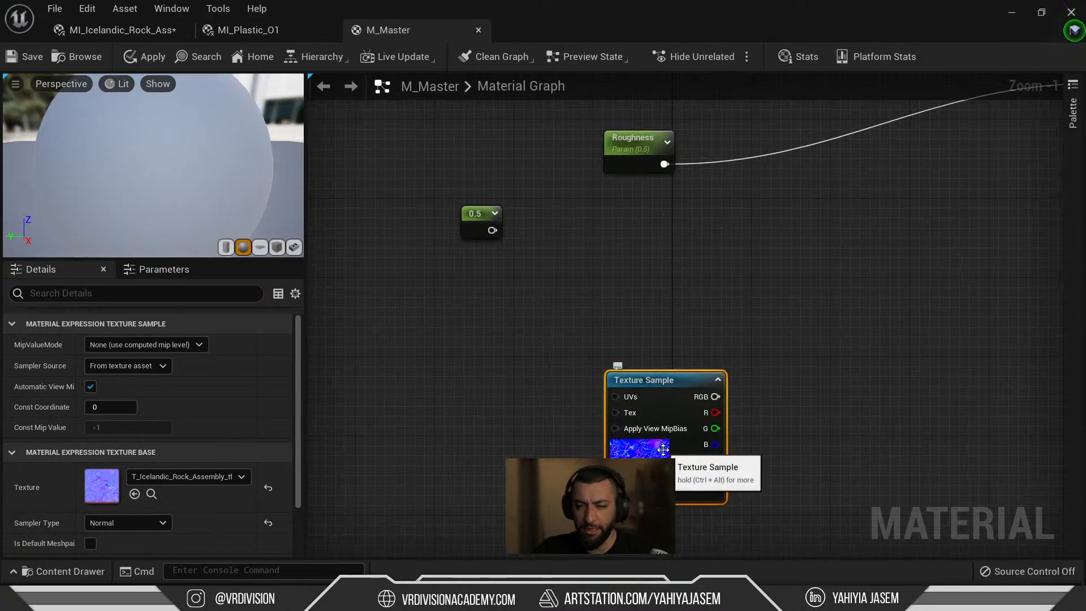
pyautogui.moveTo(665, 443); pyautogui.dragTo(642, 409)
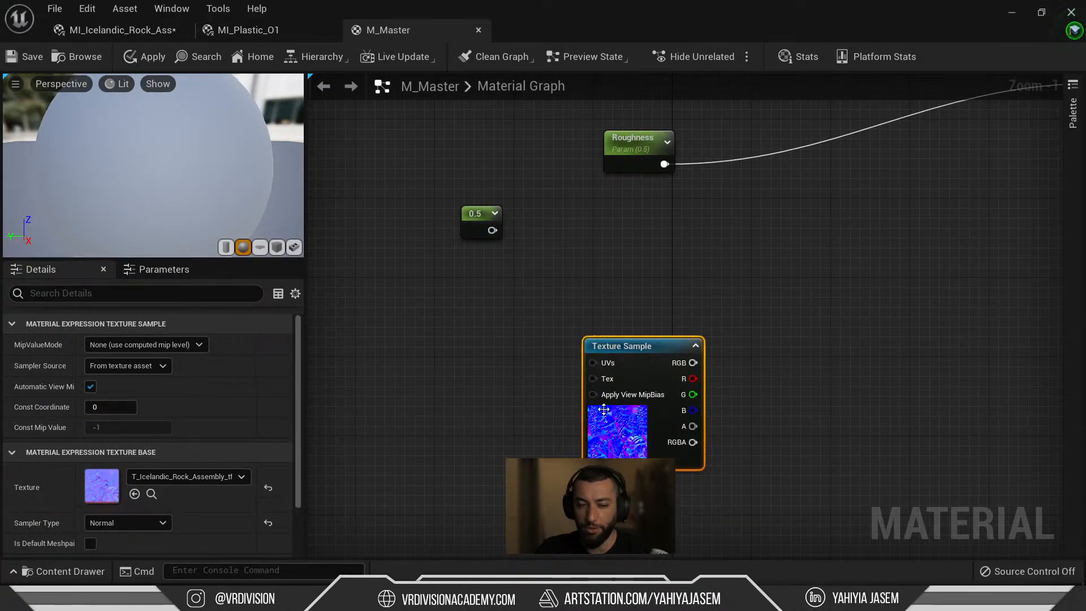
pyautogui.moveTo(598, 444); pyautogui.dragTo(538, 445)
pyautogui.press('Home')
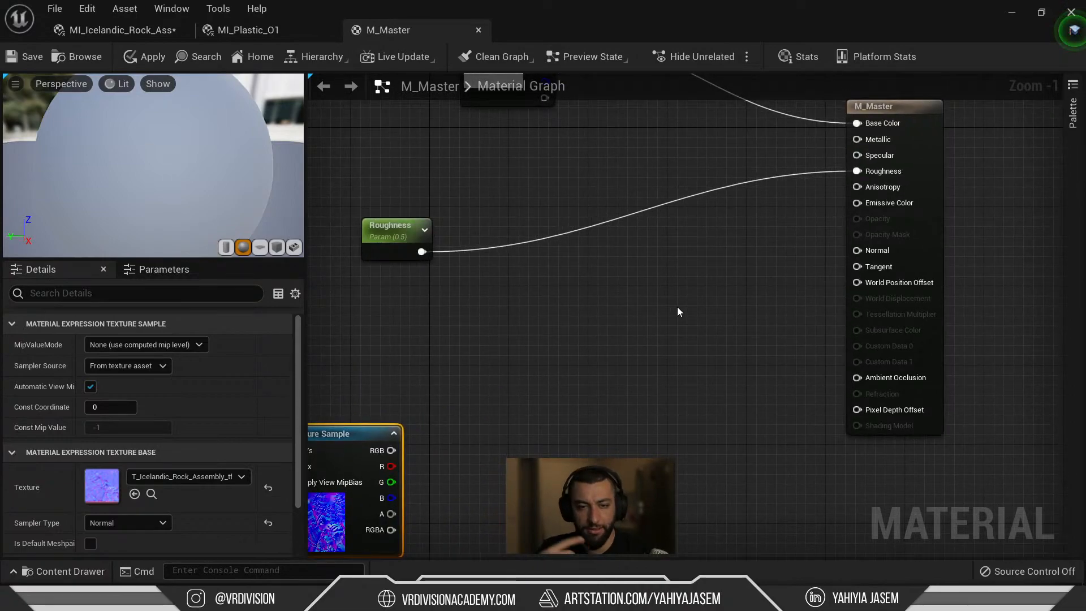
# Add a StaticSwitch node by searching 'switch', then delete it.
pyautogui.rightClick(560, 365)
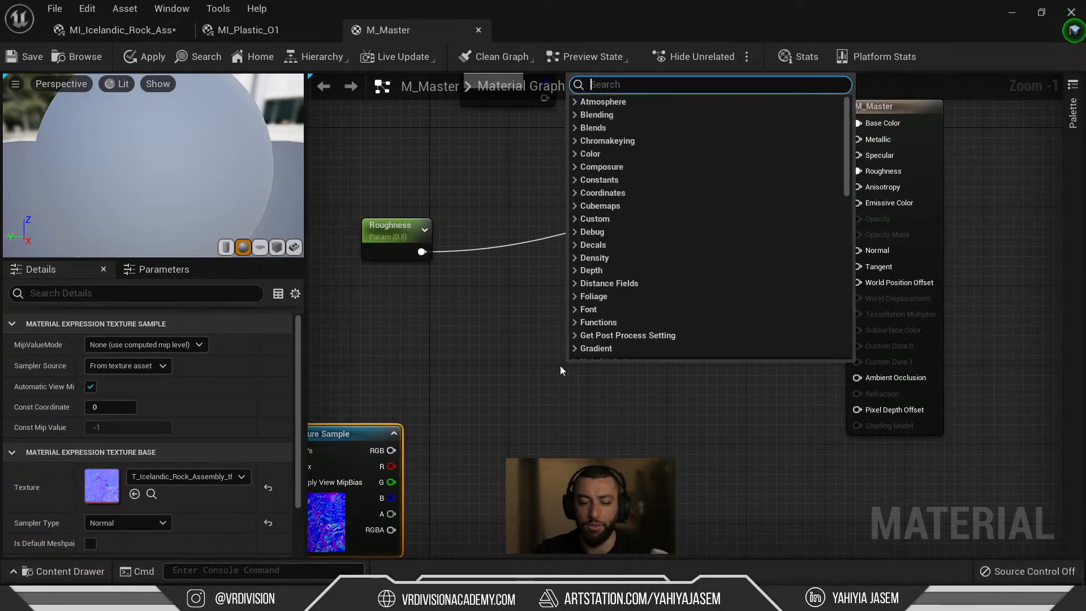
pyautogui.write('switch')
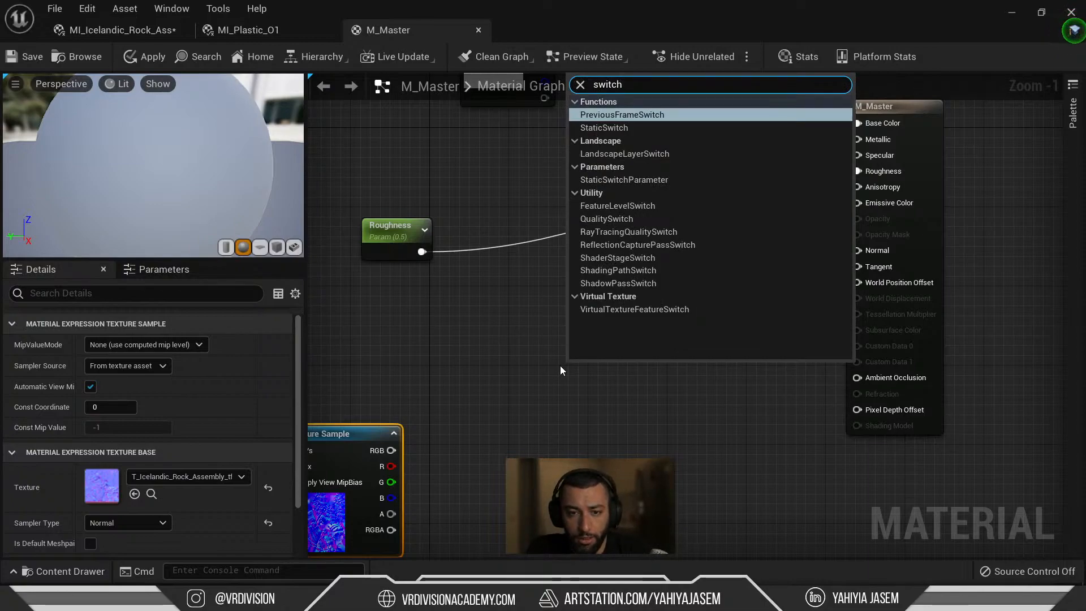
pyautogui.press('Down')
pyautogui.press('Return')
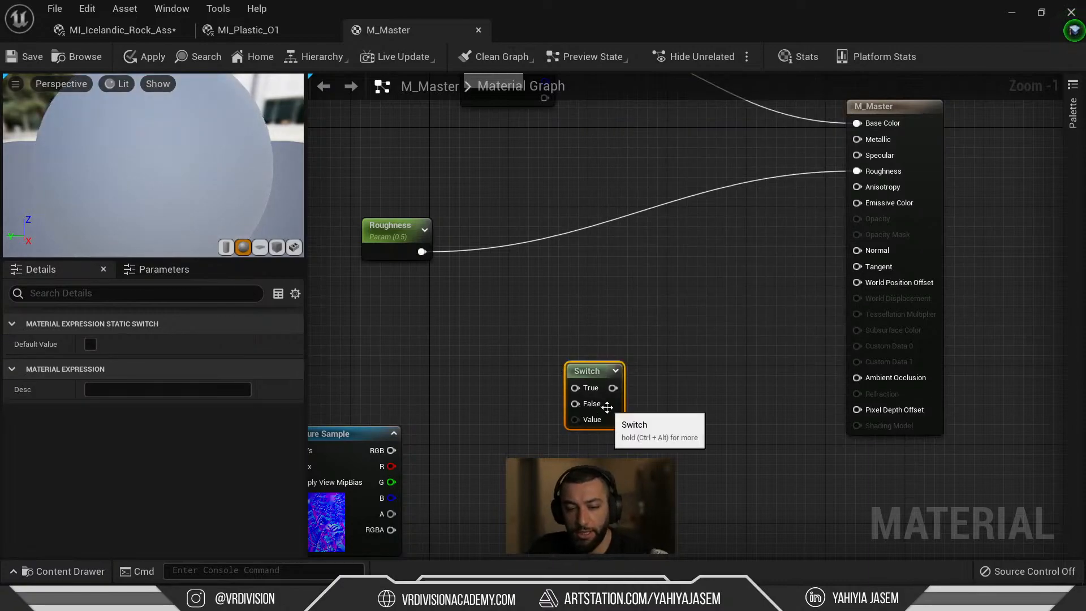
pyautogui.press('Delete')
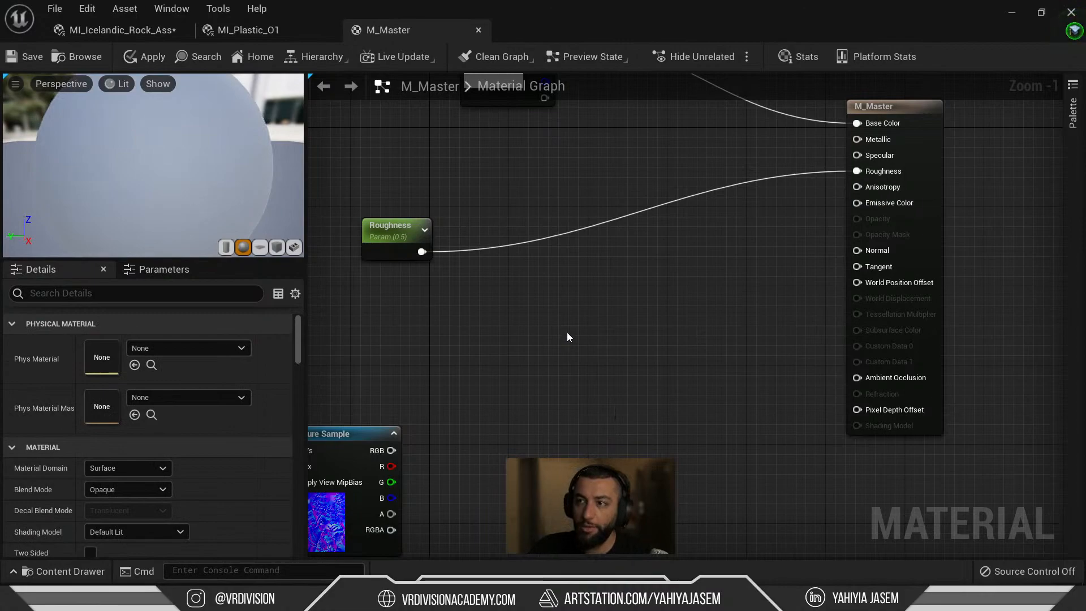
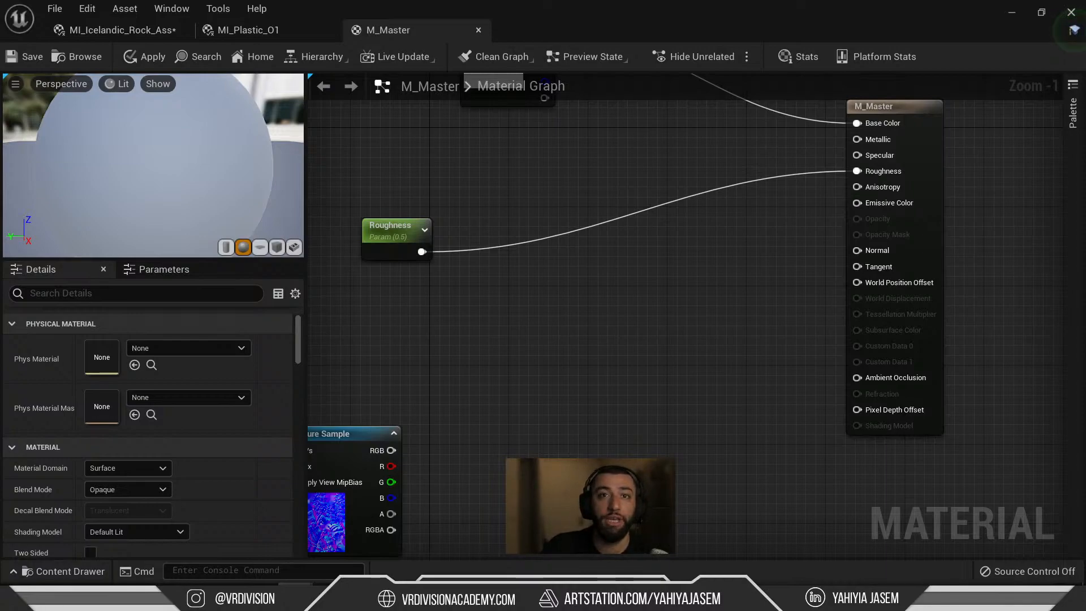
# Move the M_Master result node up-left and the Roughness parameter up beside the Color parameter.
pyautogui.moveTo(743, 373); pyautogui.dragTo(705, 463, button='right')
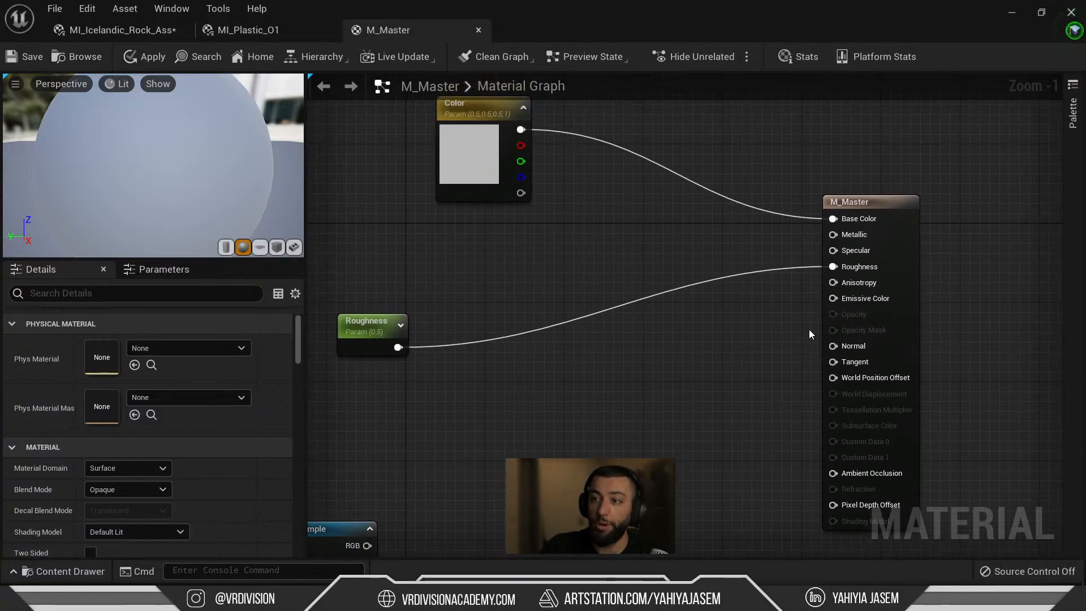
pyautogui.moveTo(890, 196); pyautogui.dragTo(889, 108)
pyautogui.scroll(-1, 764, 150)
pyautogui.click(706, 154)
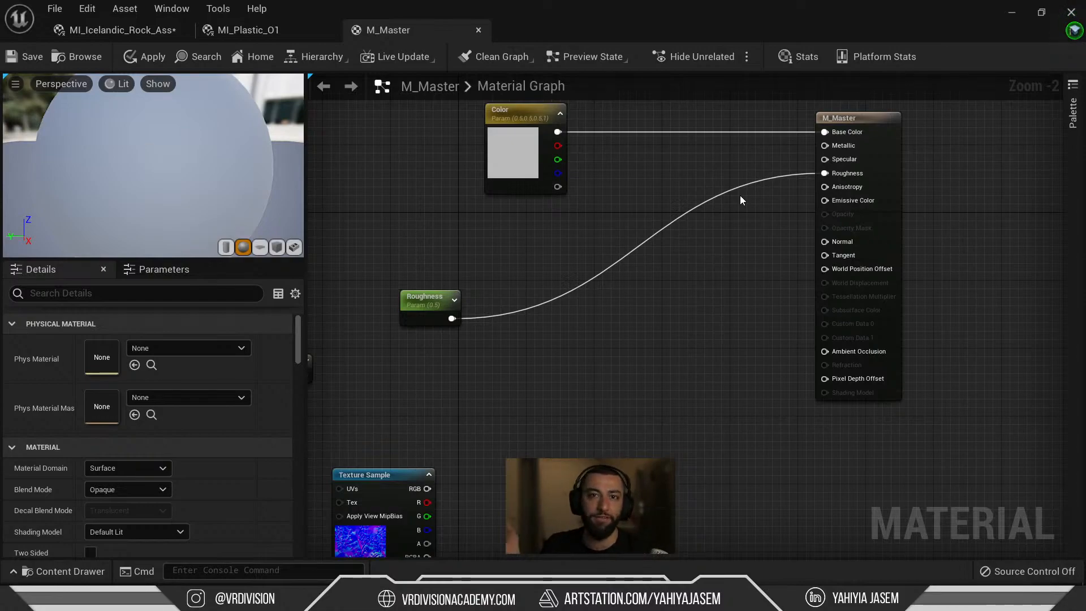
pyautogui.moveTo(416, 312); pyautogui.dragTo(524, 244)
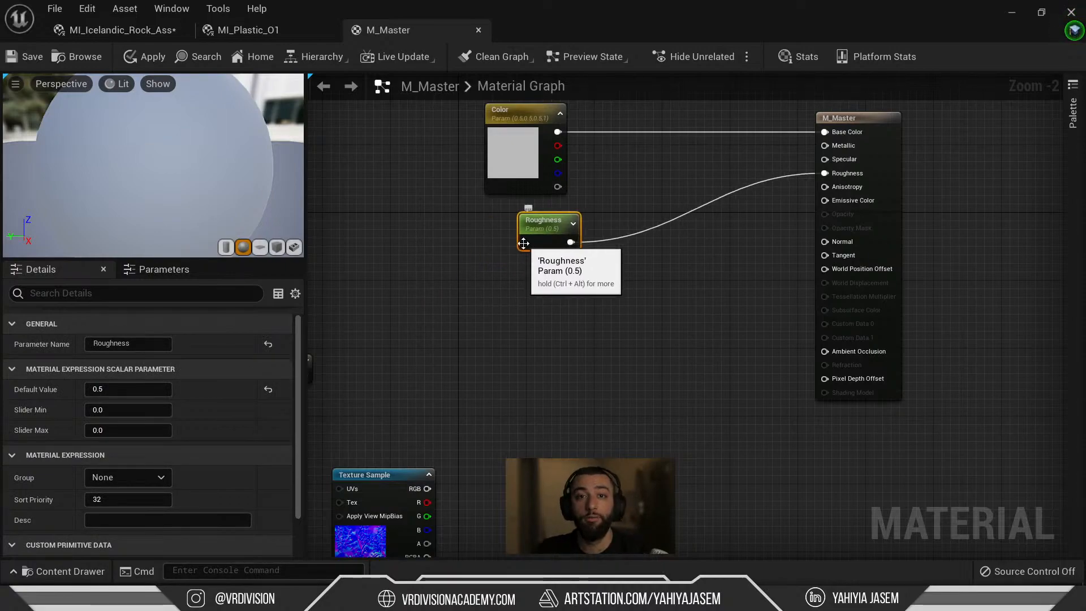
# Launch Notepad from system search and type the contact e-mail address into a new note.
pyautogui.press('super')
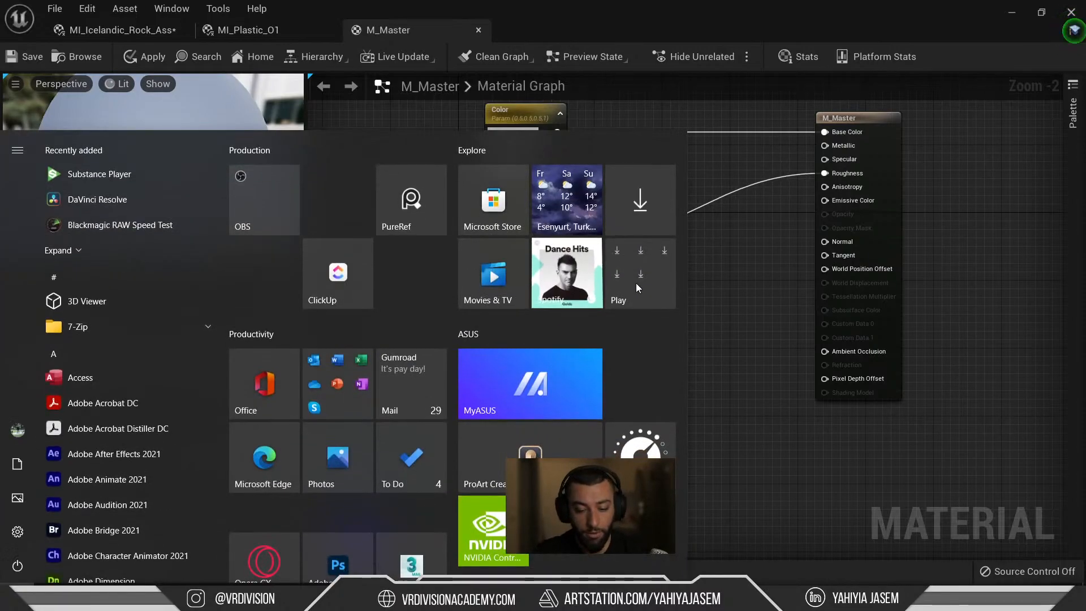
pyautogui.write('not')
pyautogui.press('Return')
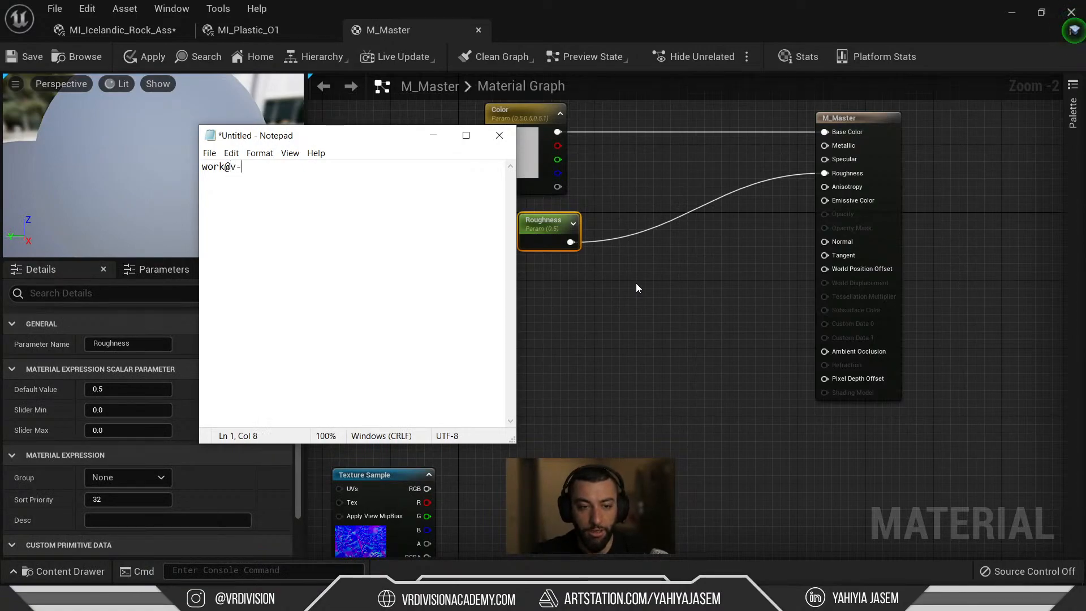
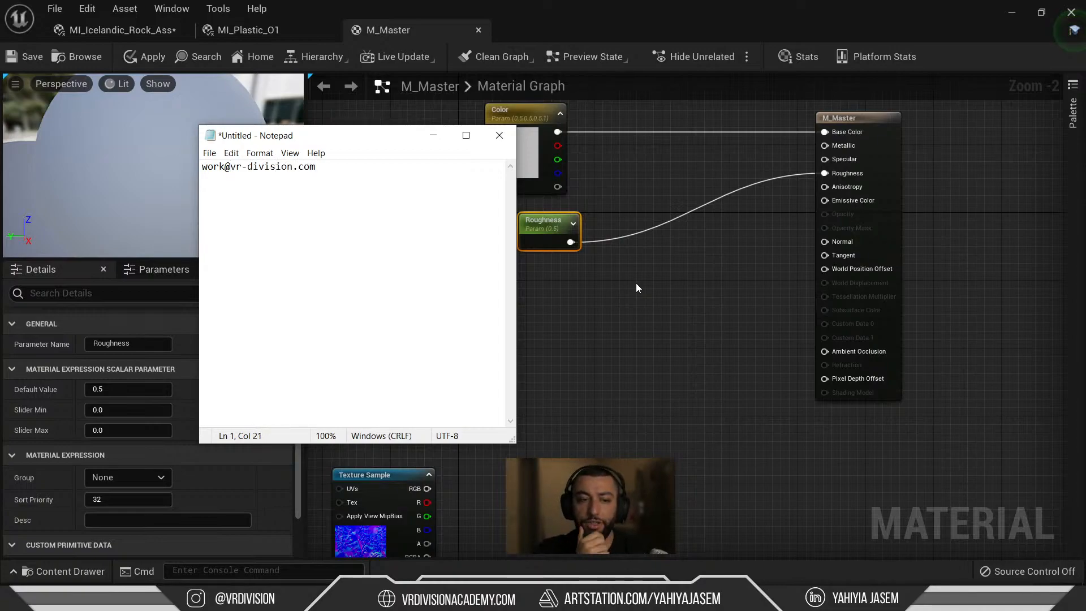
pyautogui.hotkey('ctrl', 'shift', 'Left')
pyautogui.hotkey('ctrl', 'shift', 'Left')
pyautogui.hotkey('ctrl', 'shift', 'Left')
pyautogui.hotkey('ctrl', 'shift', 'Left')
pyautogui.hotkey('ctrl', 'shift', 'Left')
pyautogui.hotkey('ctrl', 'shift', 'Left')
pyautogui.hotkey('ctrl', 'shift', 'Left')
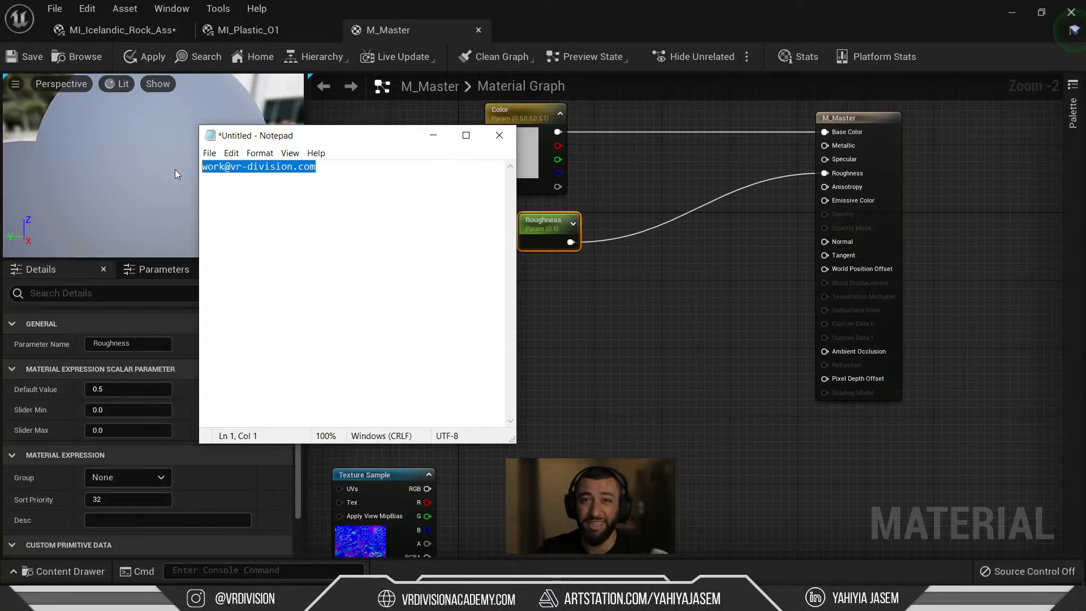
pyautogui.click(395, 250)
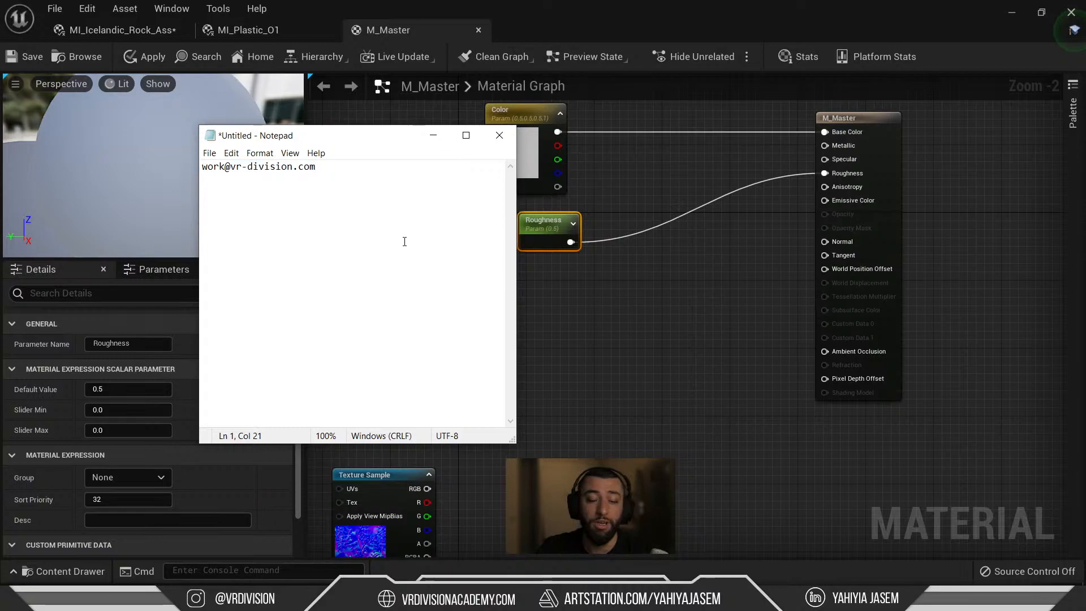
pyautogui.click(704, 375)
# Add a StaticSwitchParameter node near the normal-map Texture Sample by searching 'switch para'.
pyautogui.moveTo(701, 363); pyautogui.dragTo(684, 313, button='right')
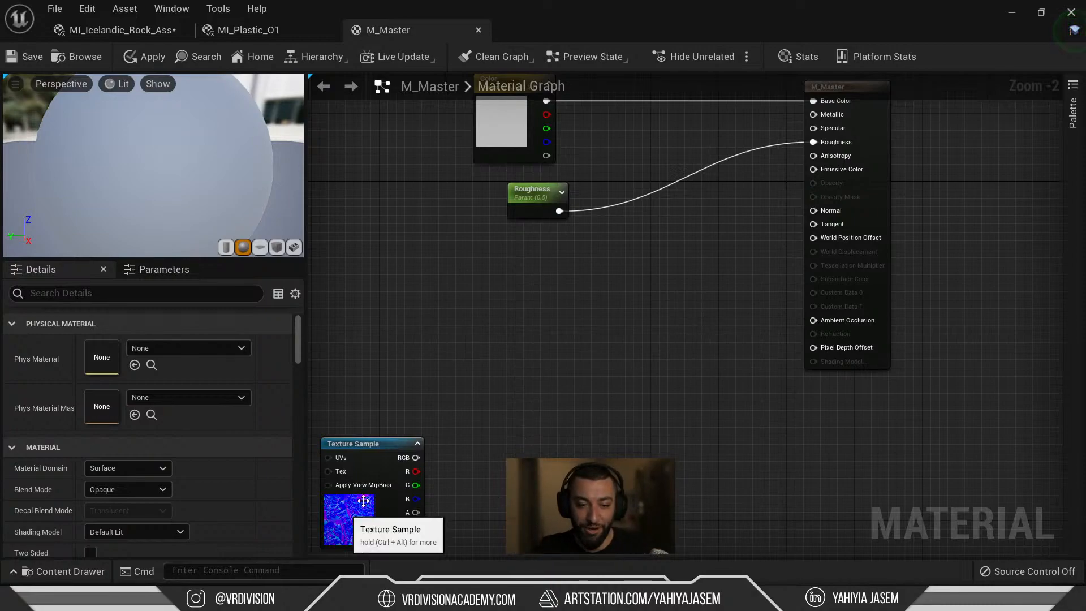
pyautogui.moveTo(357, 512); pyautogui.dragTo(415, 462)
pyautogui.rightClick(619, 267)
pyautogui.write('static')
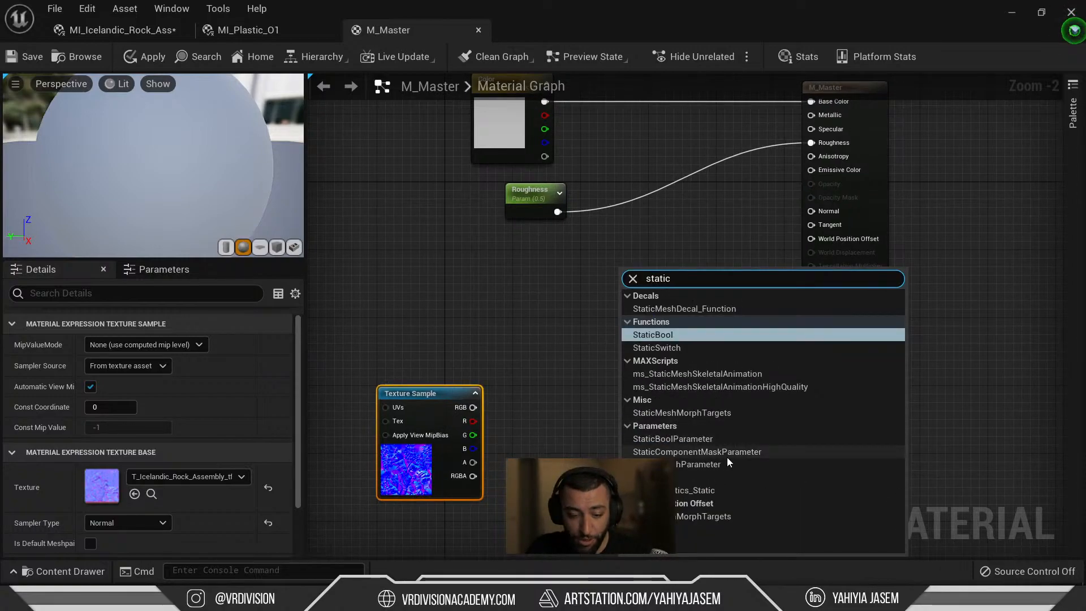
pyautogui.hotkey('ctrl', 'a')
pyautogui.write('swti')
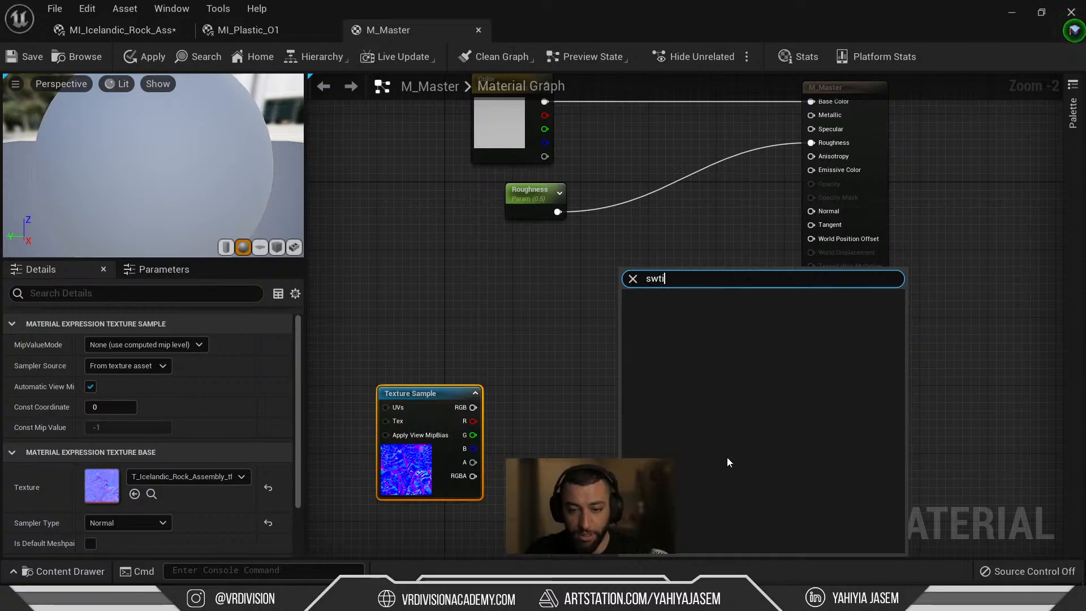
pyautogui.press('BackSpace')
pyautogui.press('BackSpace')
pyautogui.write('i')
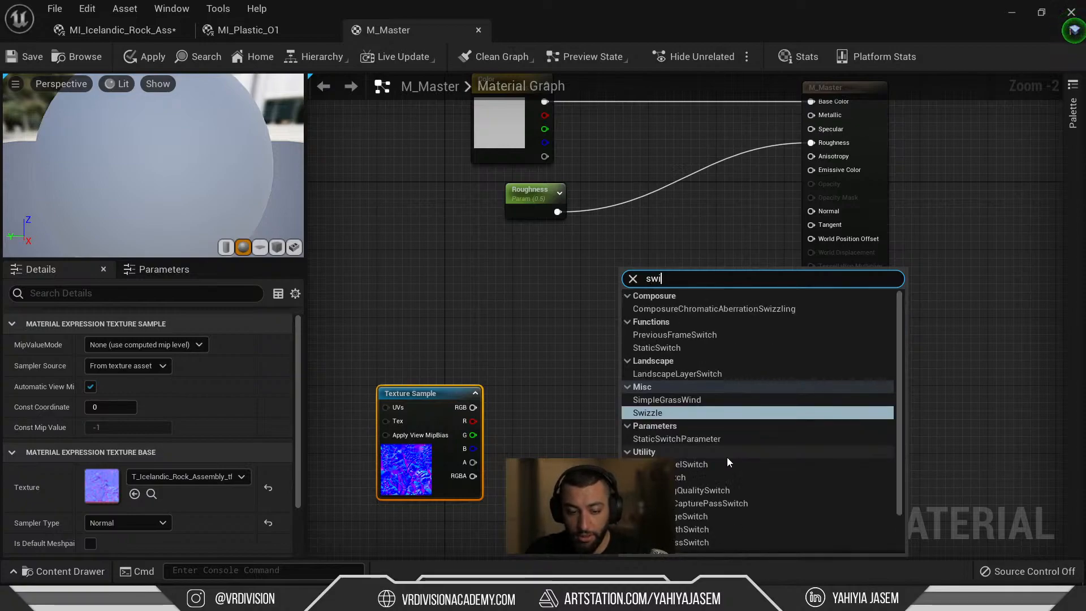
pyautogui.write('ch')
pyautogui.hotkey('ctrl', 'a')
pyautogui.write('sw')
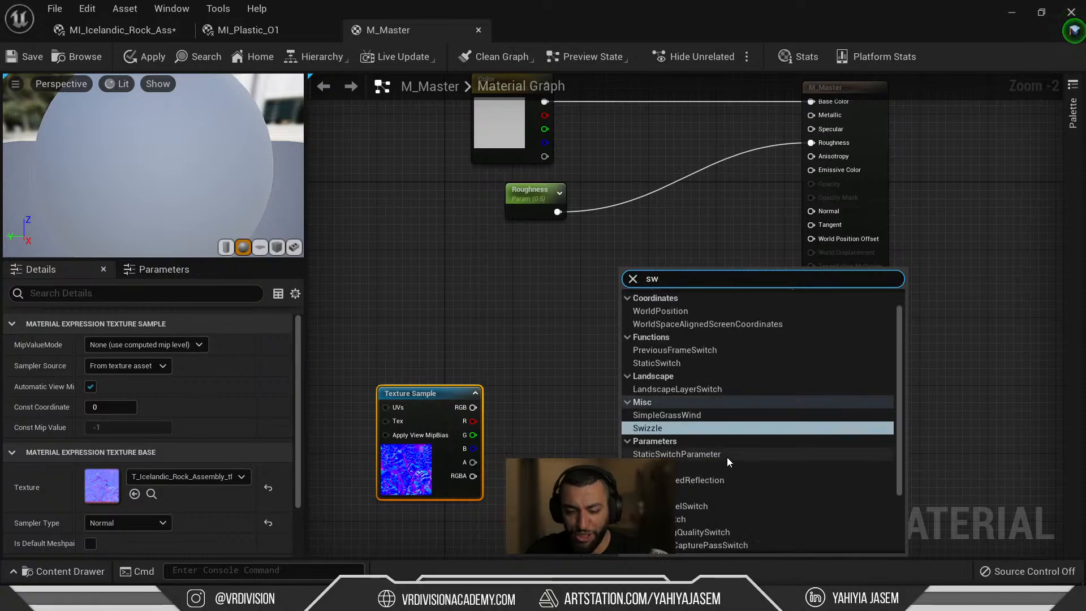
pyautogui.write('itch para')
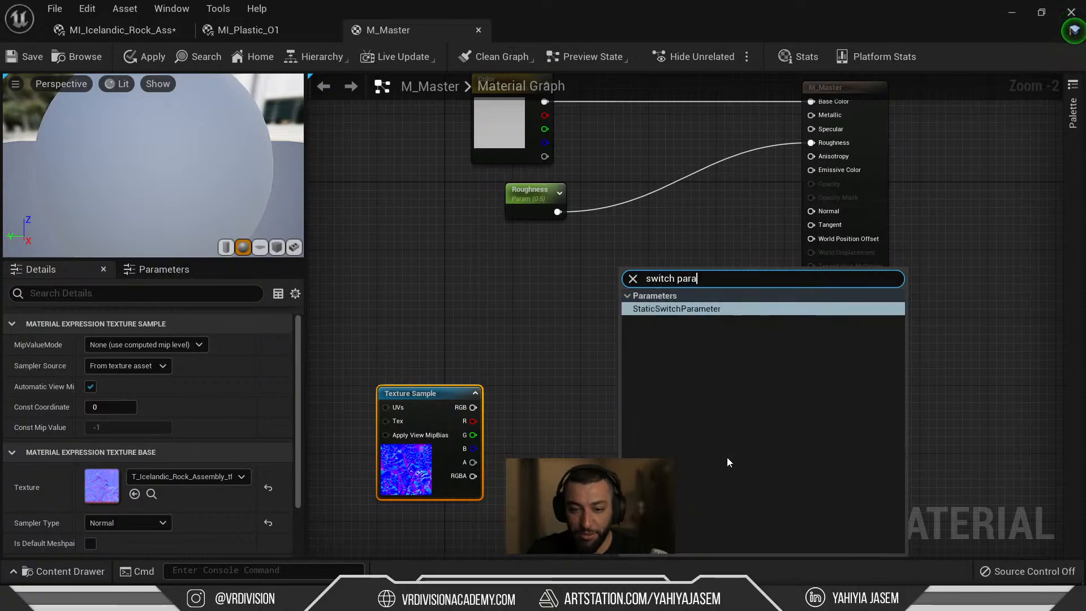
pyautogui.press('Return')
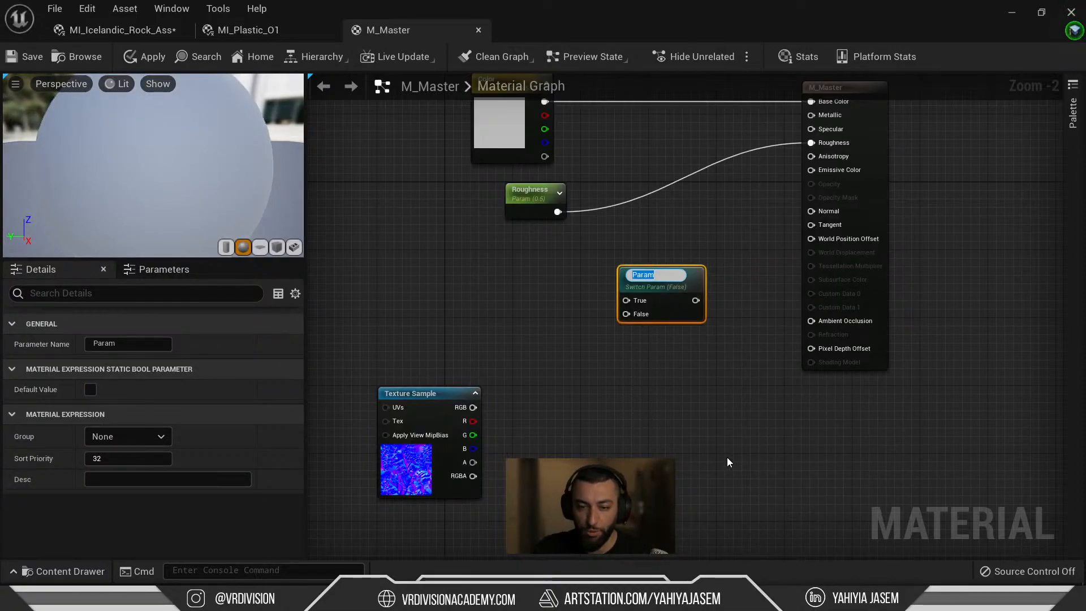
# Name the switch parameter 'Normla?' and move the Texture Sample up-left.
pyautogui.write('Norm')
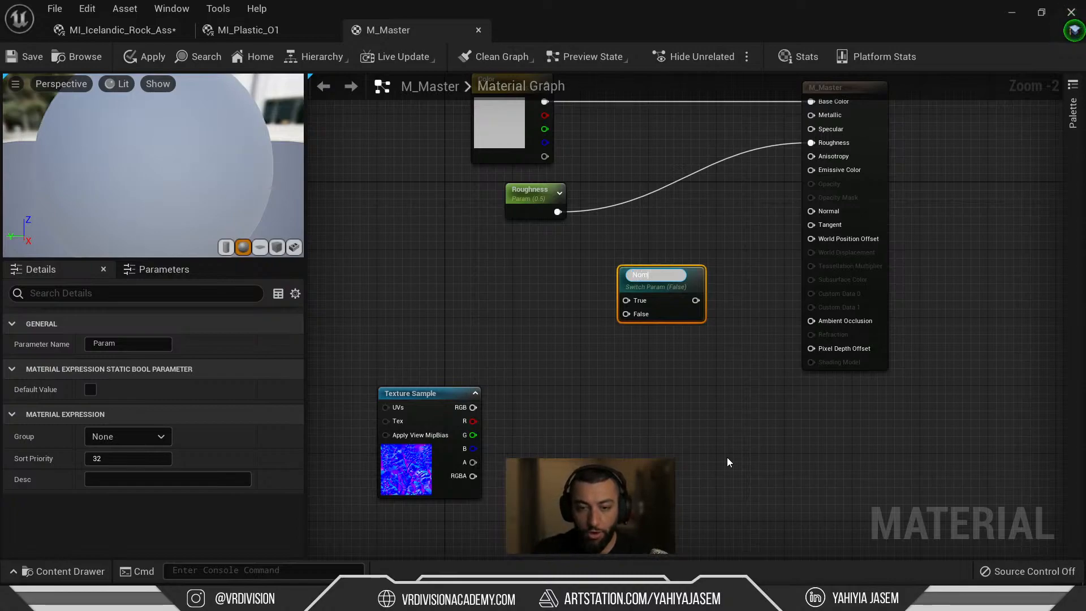
pyautogui.write('la?')
pyautogui.press('Return')
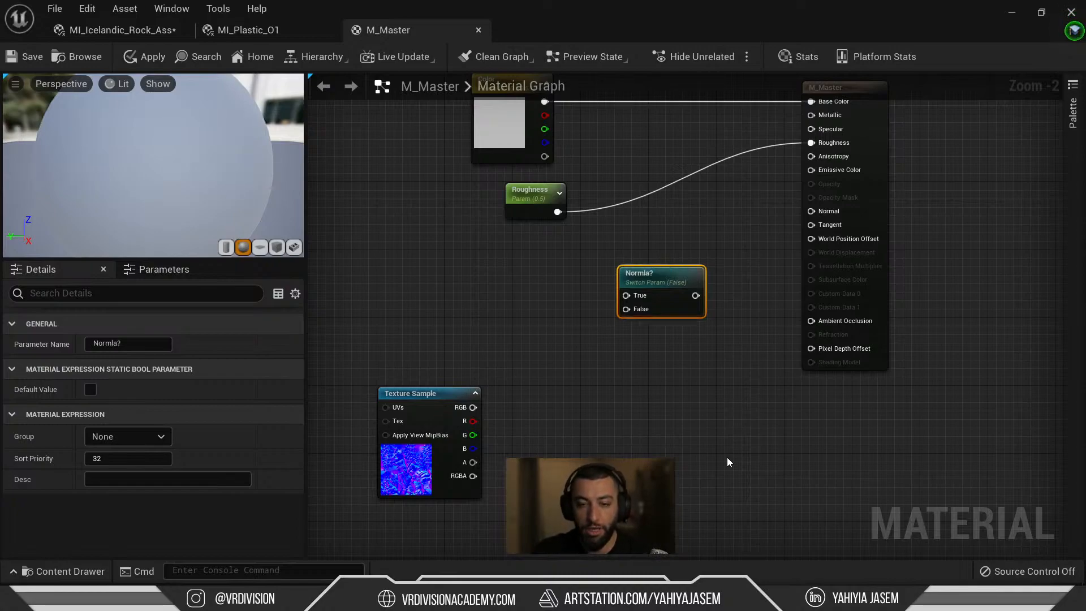
pyautogui.scroll(2, 707, 332)
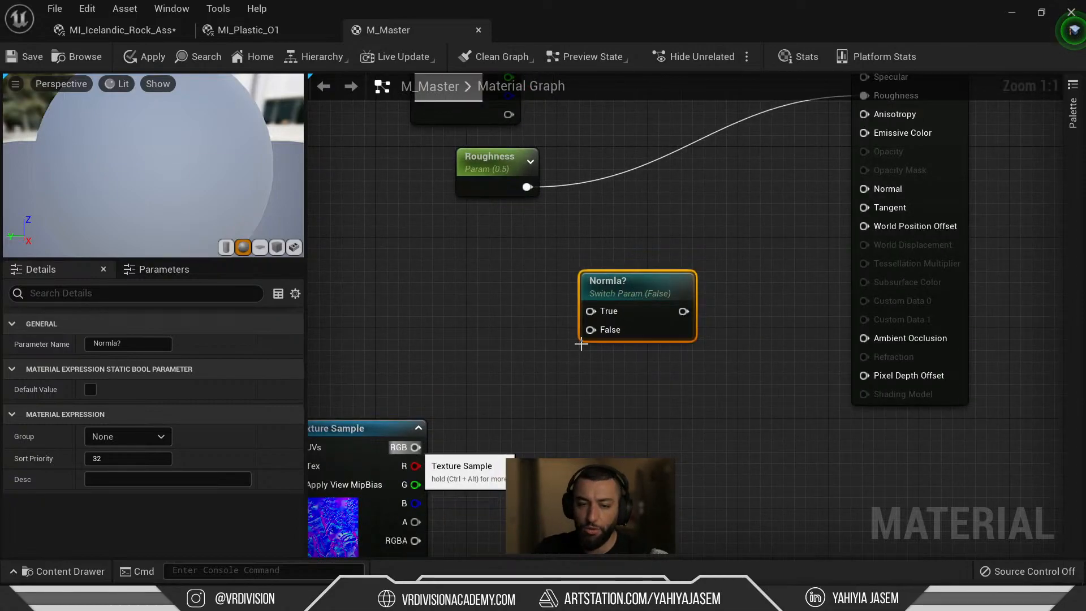
pyautogui.moveTo(411, 326); pyautogui.dragTo(668, 202, button='right')
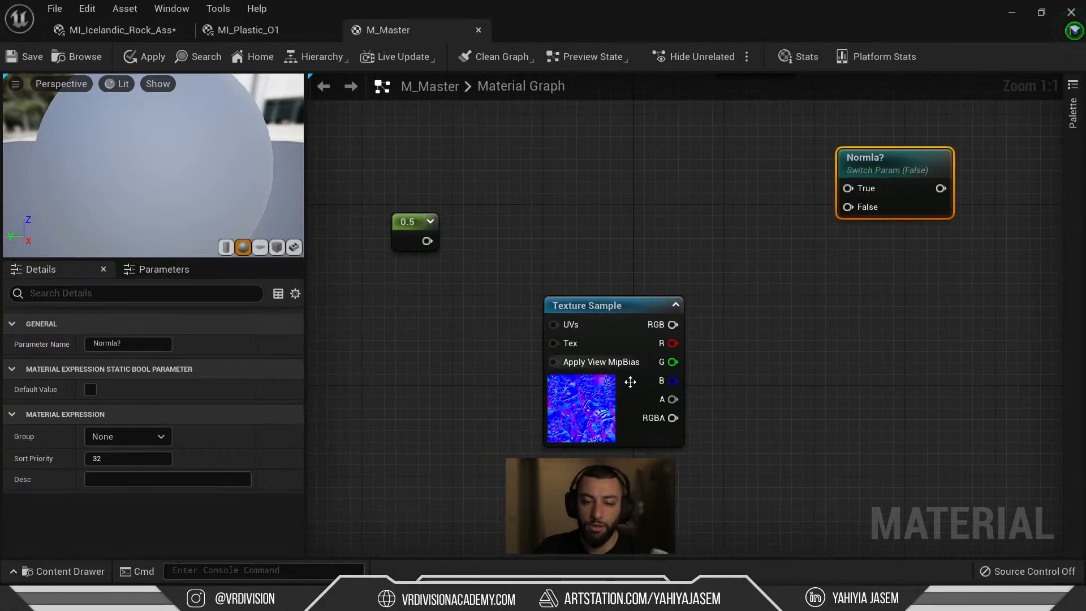
pyautogui.moveTo(630, 382); pyautogui.dragTo(529, 360)
# Add a FlattenNormal node and wire the normal-map Texture Sample's RGB into it.
pyautogui.click(695, 305)
pyautogui.rightClick(694, 305)
pyautogui.write('flatte')
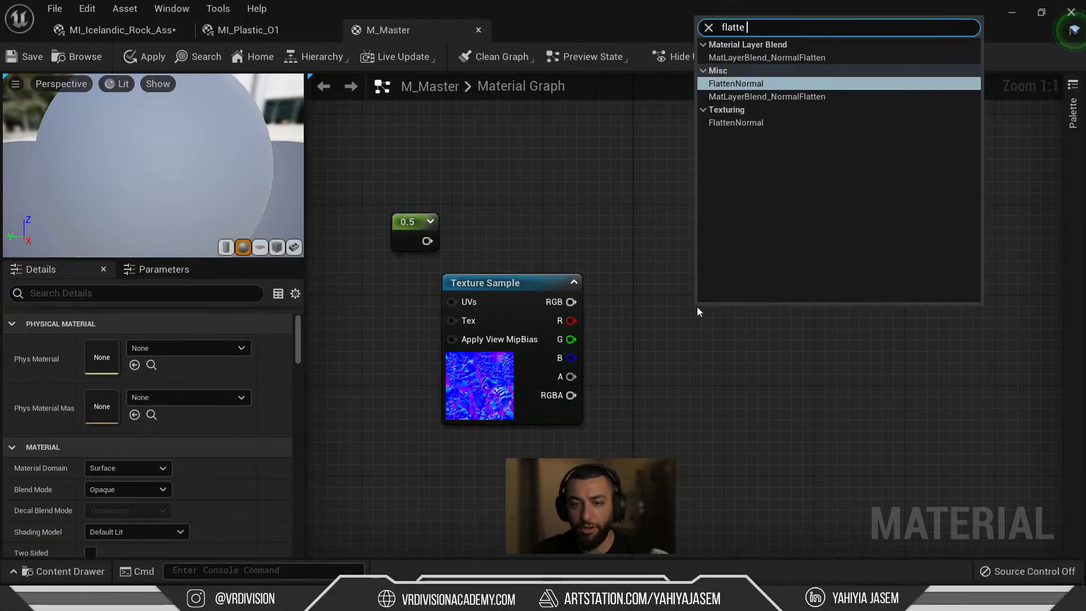
pyautogui.press('Return')
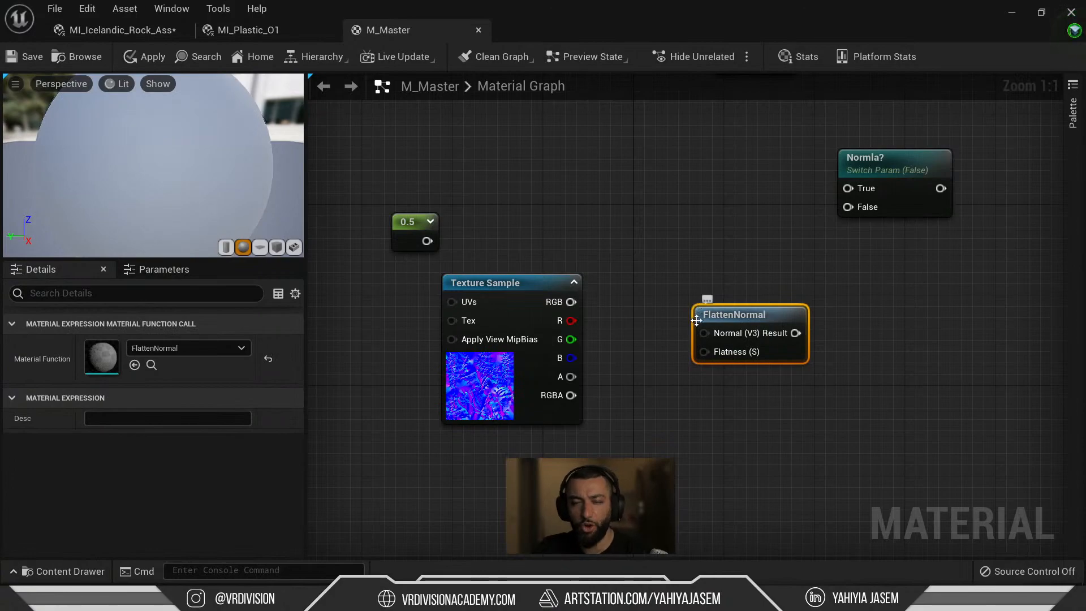
pyautogui.moveTo(709, 333); pyautogui.dragTo(568, 303)
# Move aside and delete the 0.5 constant node.
pyautogui.click(519, 388)
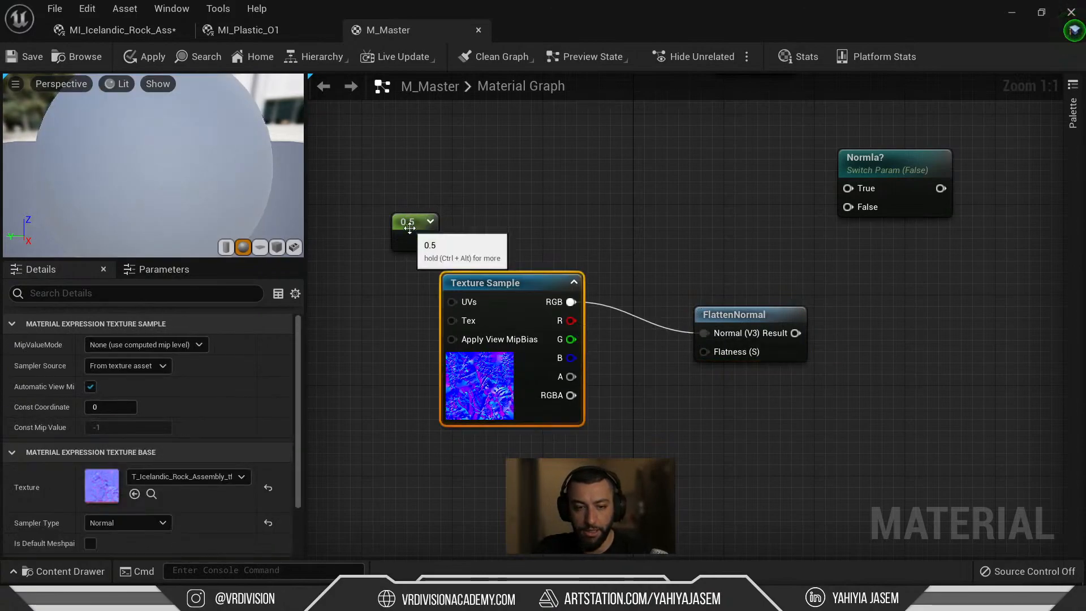
pyautogui.moveTo(404, 224); pyautogui.dragTo(598, 487)
pyautogui.rightClick(609, 481)
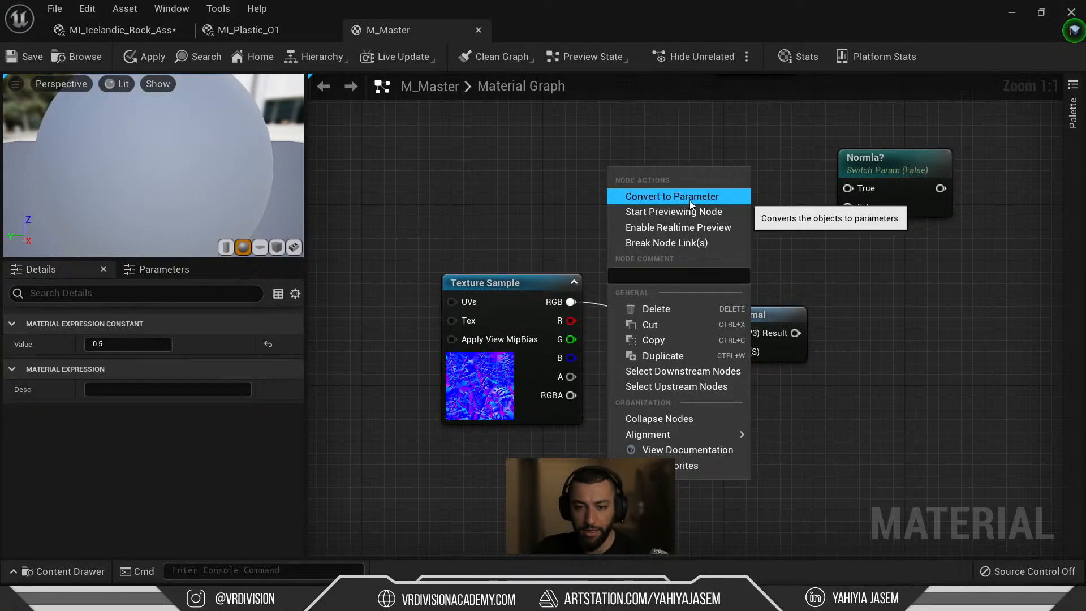
pyautogui.moveTo(586, 523); pyautogui.dragTo(715, 471)
pyautogui.press('Delete')
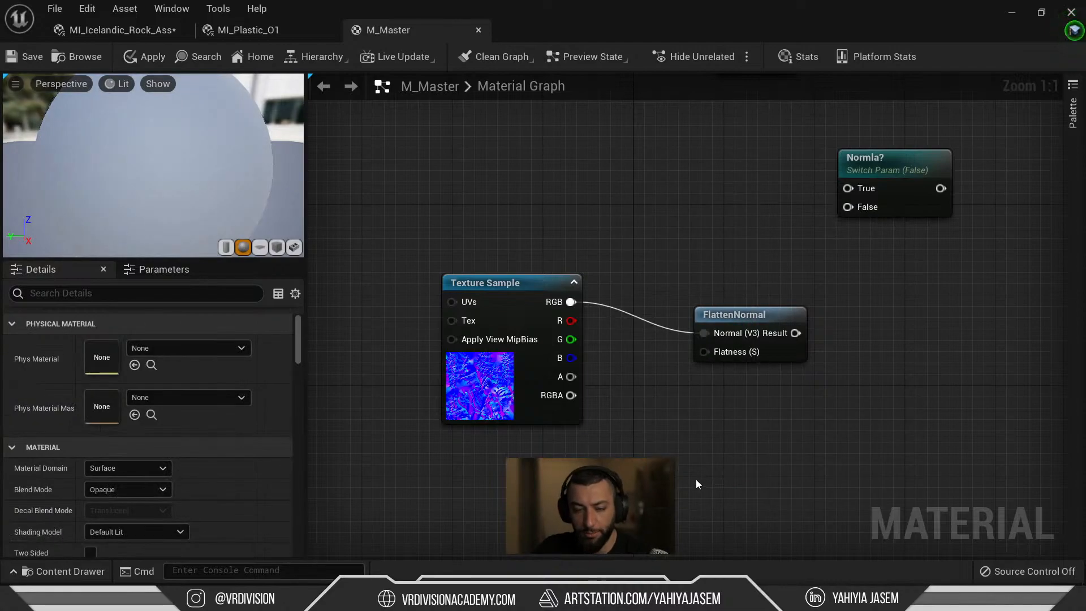
# Add a 'Flatten Normal' scalar parameter with default 0.5 driving FlattenNormal's Flatness input.
pyautogui.press('s')
pyautogui.click(710, 457)
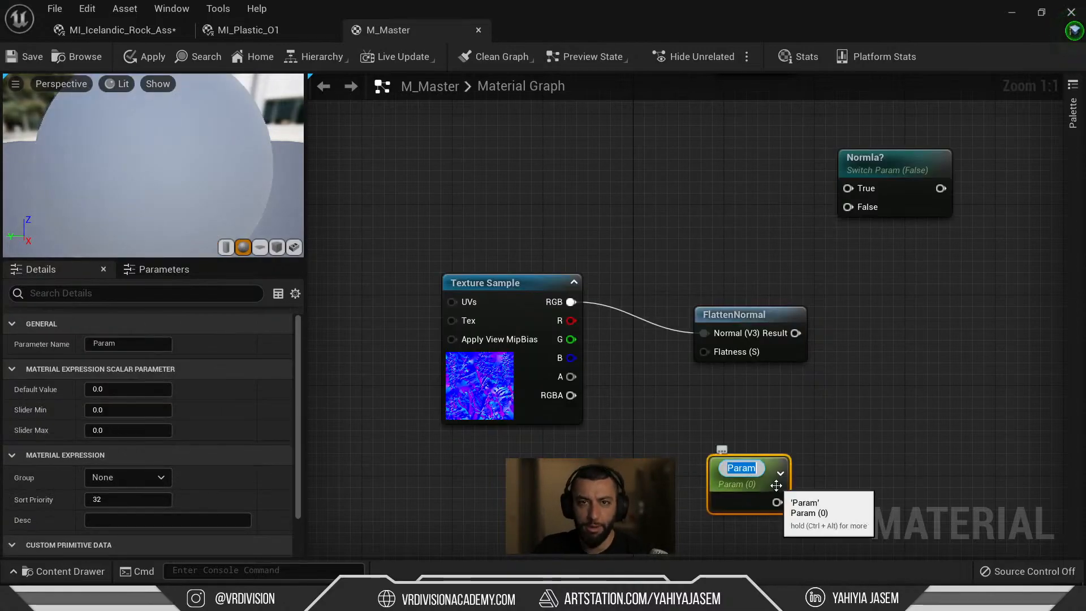
pyautogui.write('Flatt')
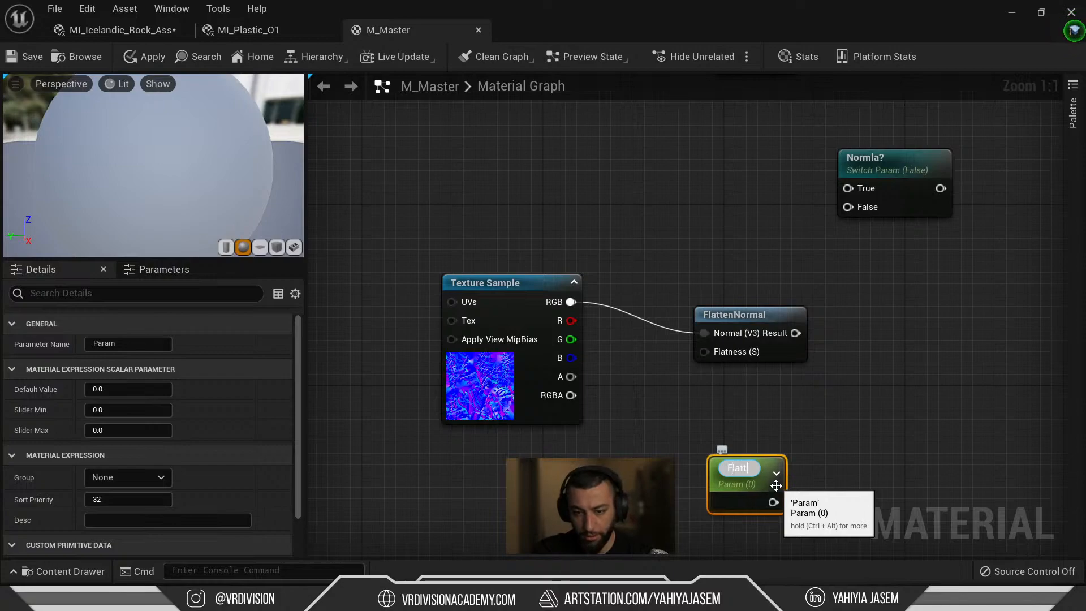
pyautogui.write('en Normal')
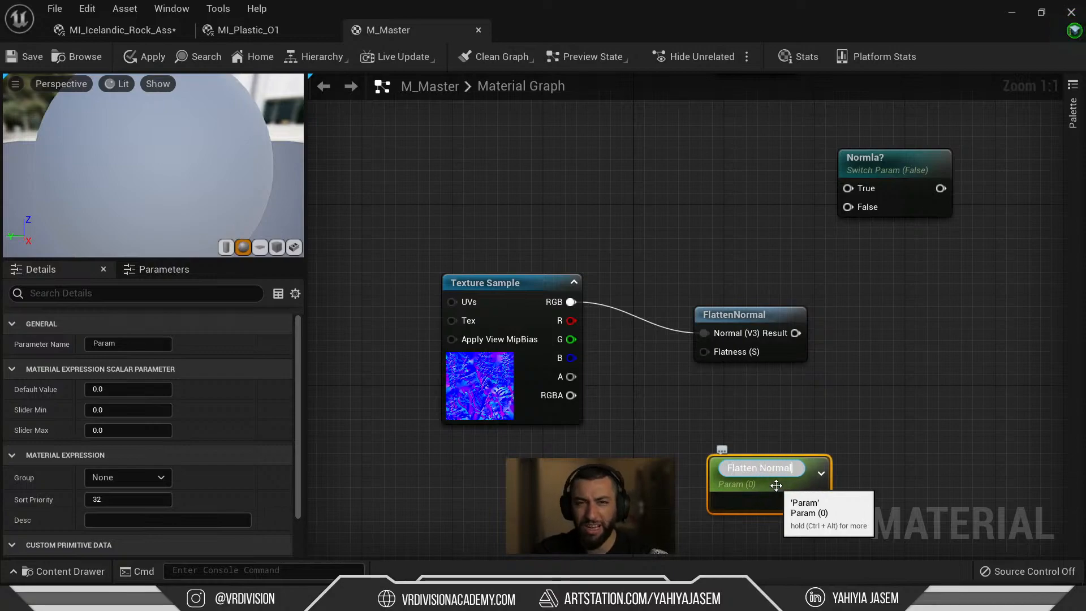
pyautogui.press('Return')
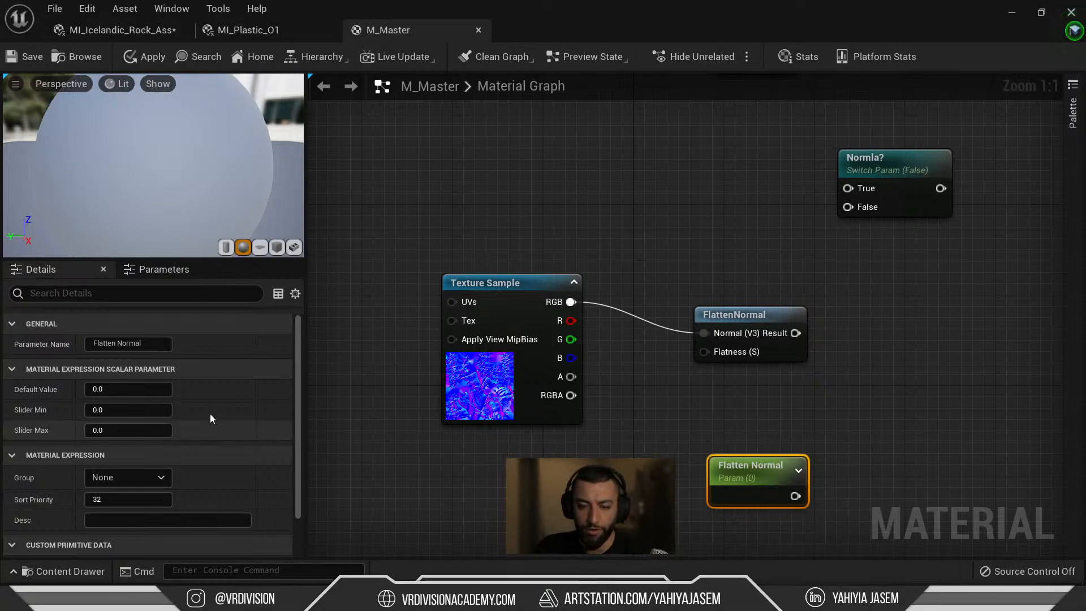
pyautogui.click(156, 391)
pyautogui.write('0.5')
pyautogui.press('Return')
pyautogui.moveTo(795, 496); pyautogui.dragTo(724, 353)
pyautogui.moveTo(749, 474); pyautogui.dragTo(470, 449)
pyautogui.moveTo(488, 365); pyautogui.dragTo(465, 331)
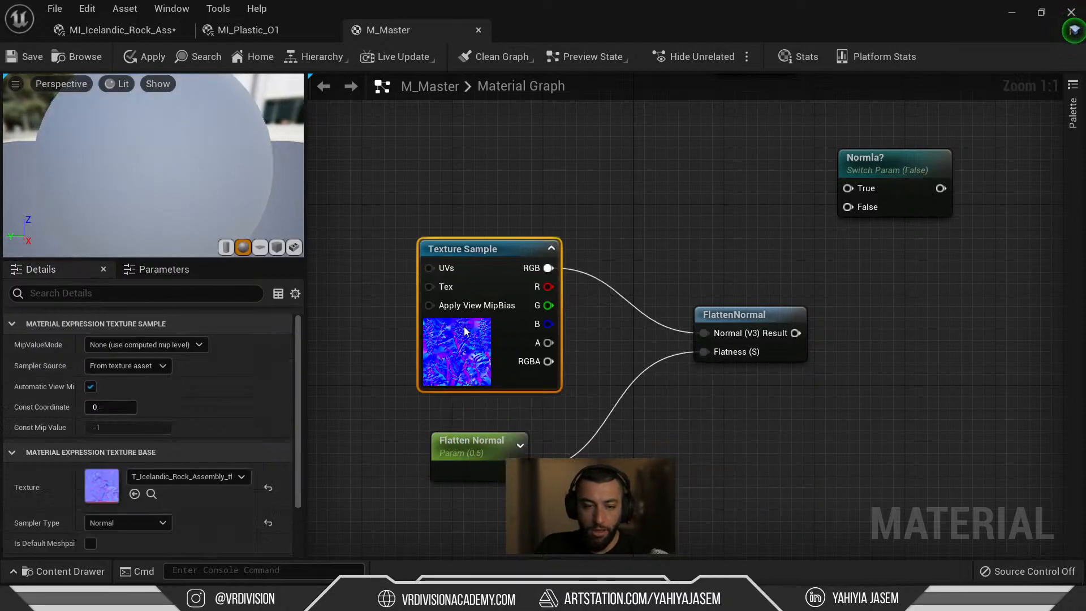
# Paste a duplicate of the Flatten Normal parameter, then delete the duplicate.
pyautogui.click(472, 444)
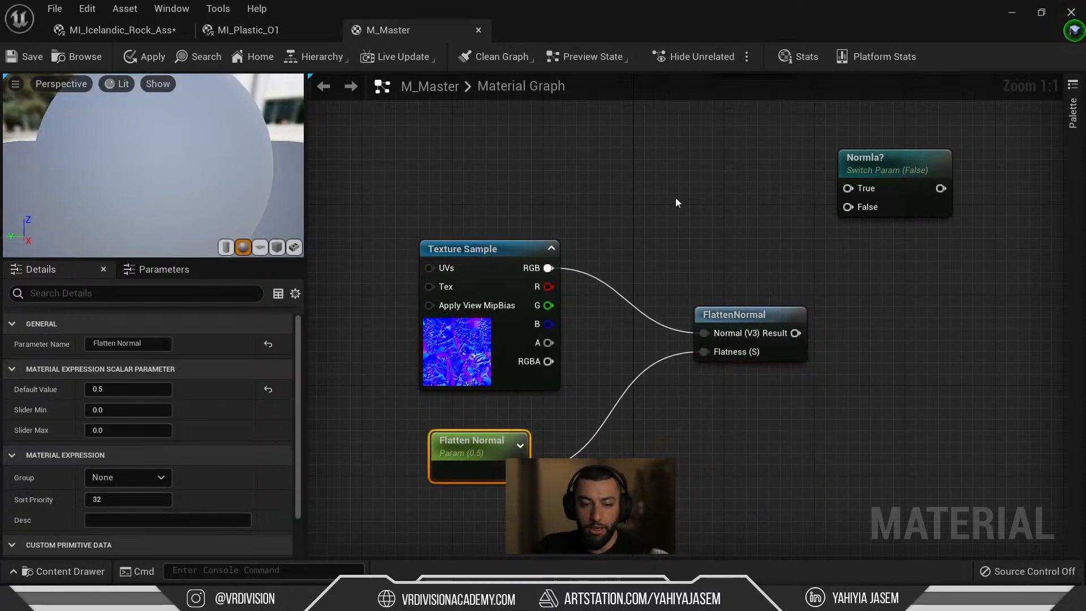
pyautogui.hotkey('ctrl', 'c')
pyautogui.hotkey('ctrl', 'v')
pyautogui.press('F2')
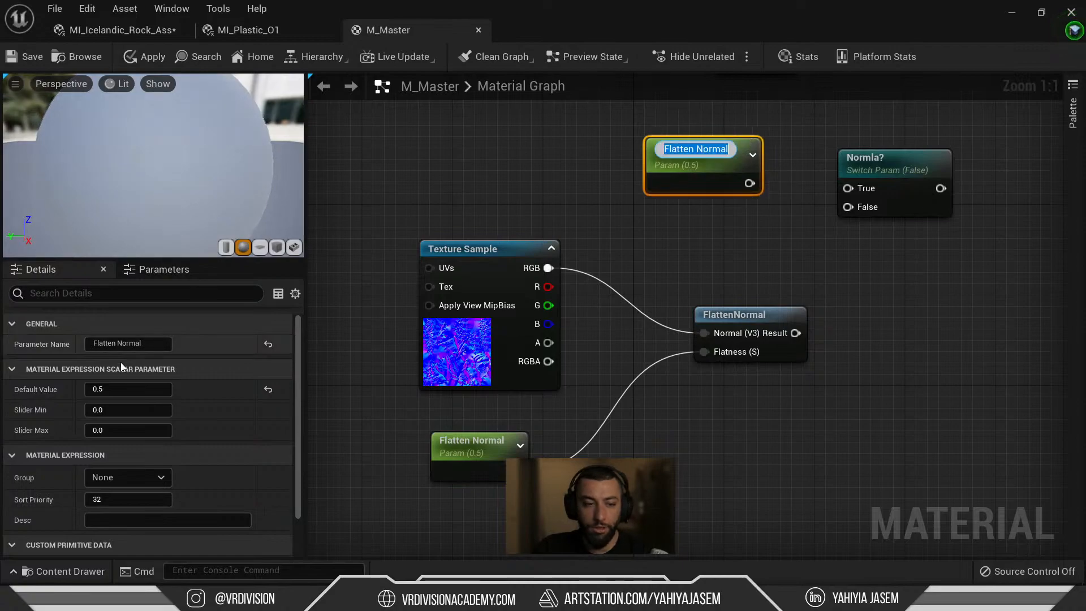
pyautogui.click(920, 211)
pyautogui.moveTo(956, 262); pyautogui.dragTo(710, 302, button='right')
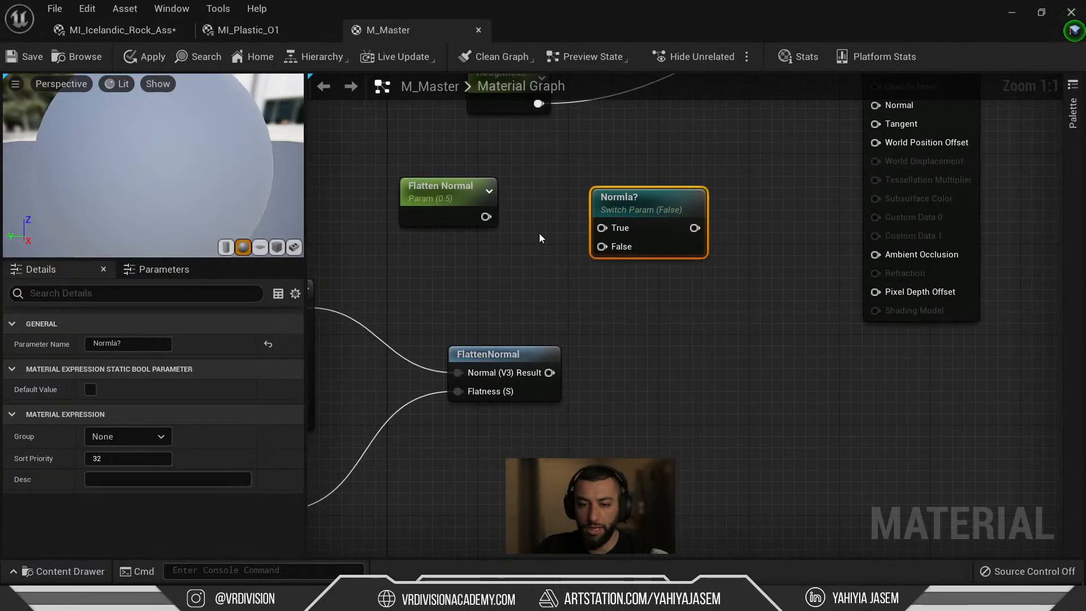
pyautogui.click(541, 229)
pyautogui.click(451, 212)
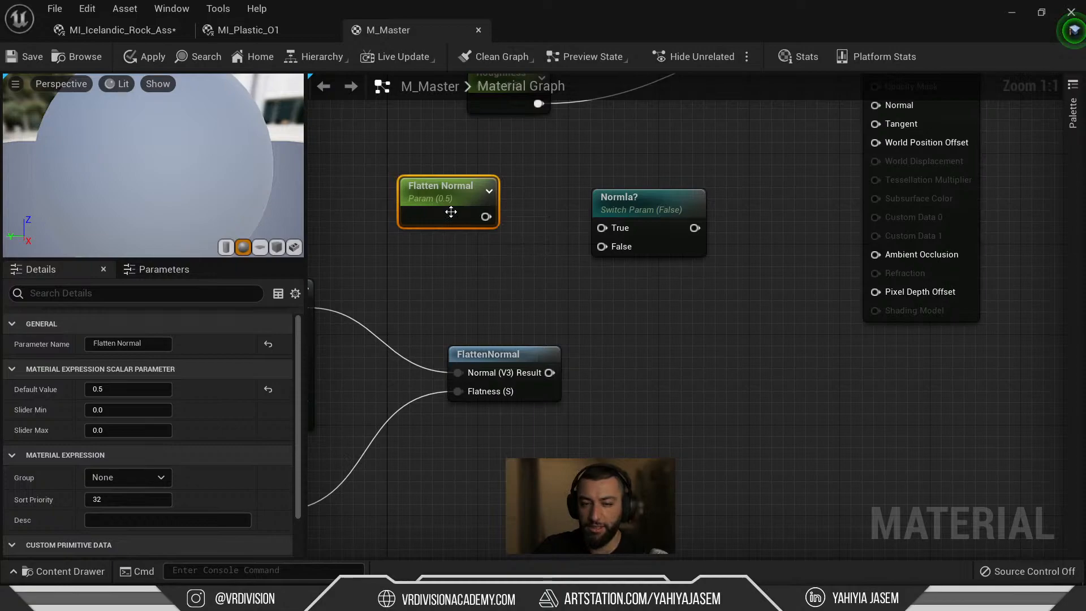
pyautogui.press('Delete')
pyautogui.moveTo(526, 193); pyautogui.dragTo(749, 146, button='right')
# Duplicate the Texture Sample and set its texture to T_Flat_Normal.
pyautogui.click(476, 351)
pyautogui.hotkey('ctrl', 'c')
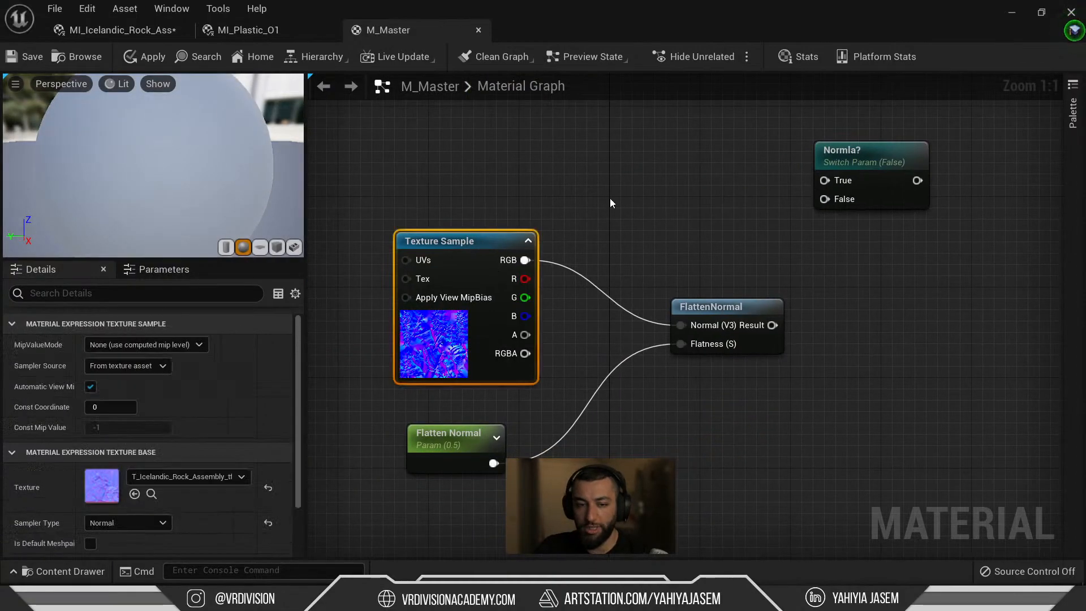
pyautogui.moveTo(653, 164); pyautogui.dragTo(786, 315, button='right')
pyautogui.click(509, 213)
pyautogui.hotkey('ctrl', 'v')
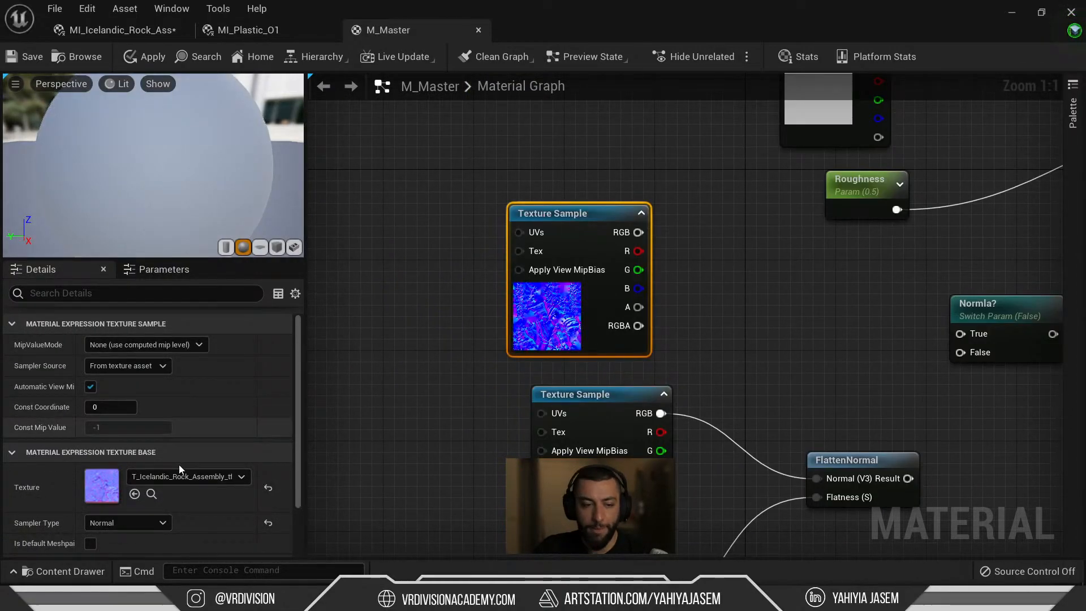
pyautogui.click(178, 473)
pyautogui.write('normal')
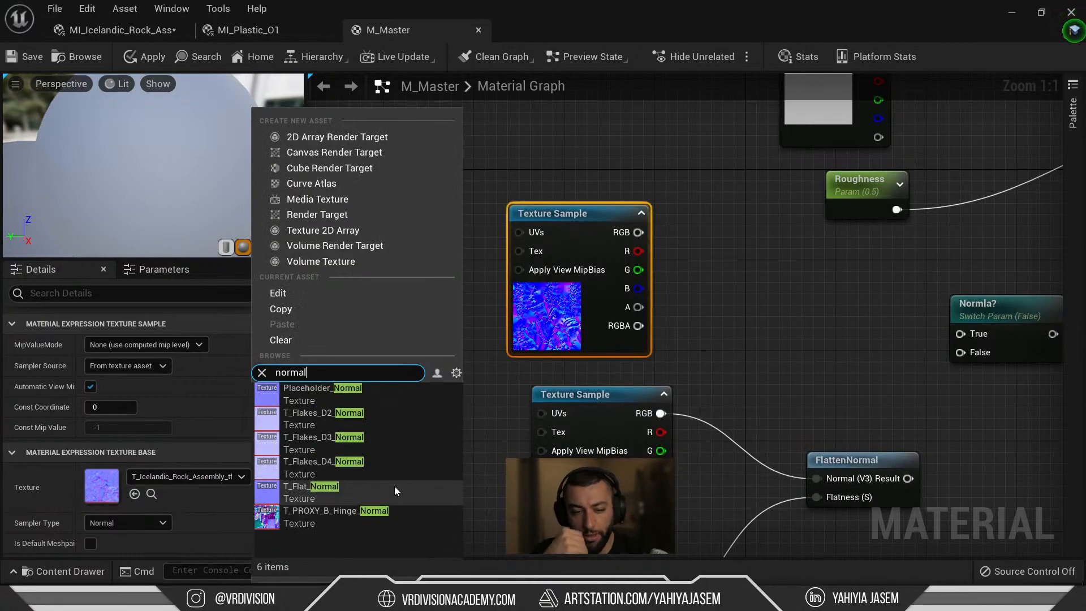
pyautogui.click(360, 488)
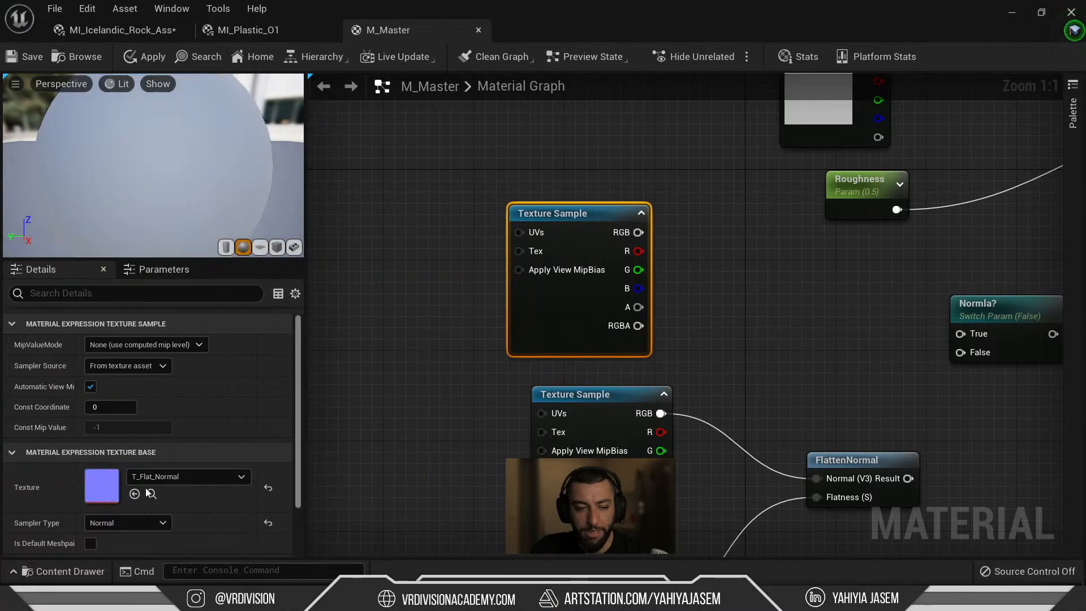
pyautogui.doubleClick(102, 496)
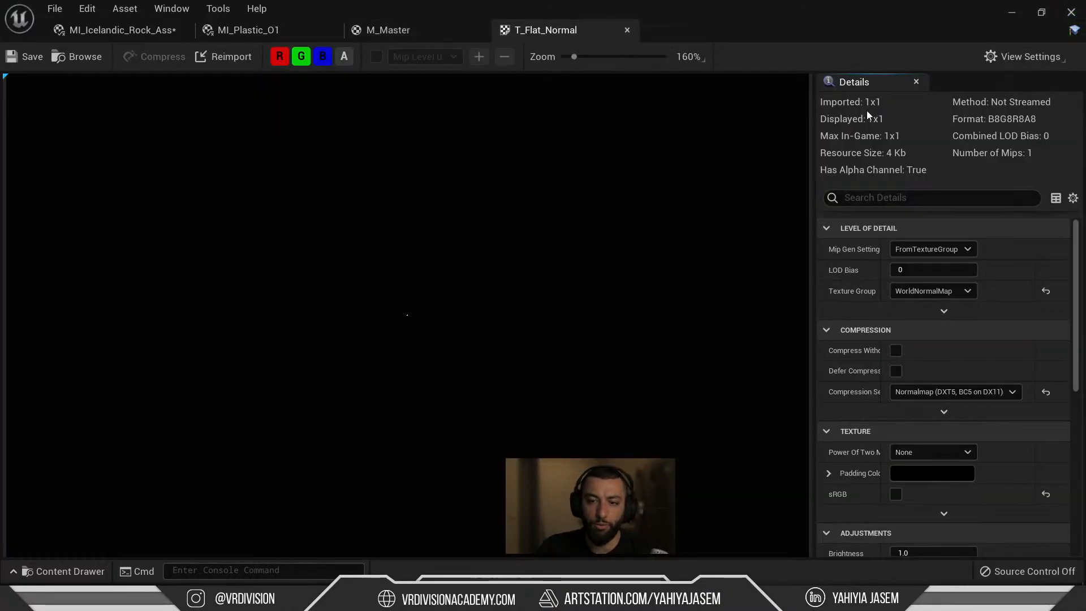
pyautogui.middleClick(551, 35)
# Wire T_Flat_Normal RGB to True, FlattenNormal to False, and the switch output to Normal.
pyautogui.moveTo(566, 329); pyautogui.dragTo(376, 220, button='right')
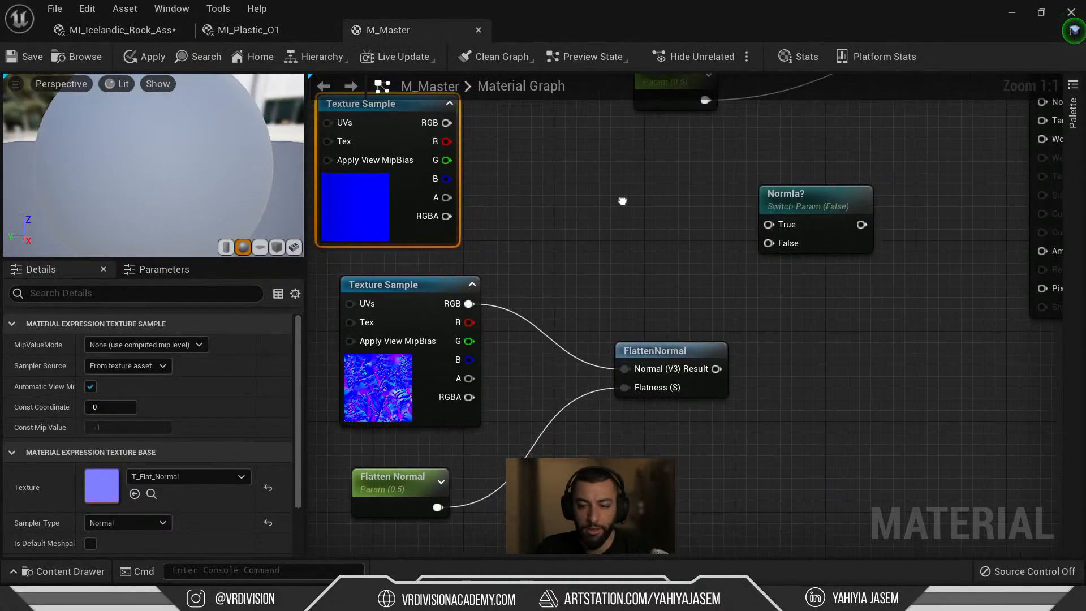
pyautogui.moveTo(769, 225); pyautogui.dragTo(448, 123)
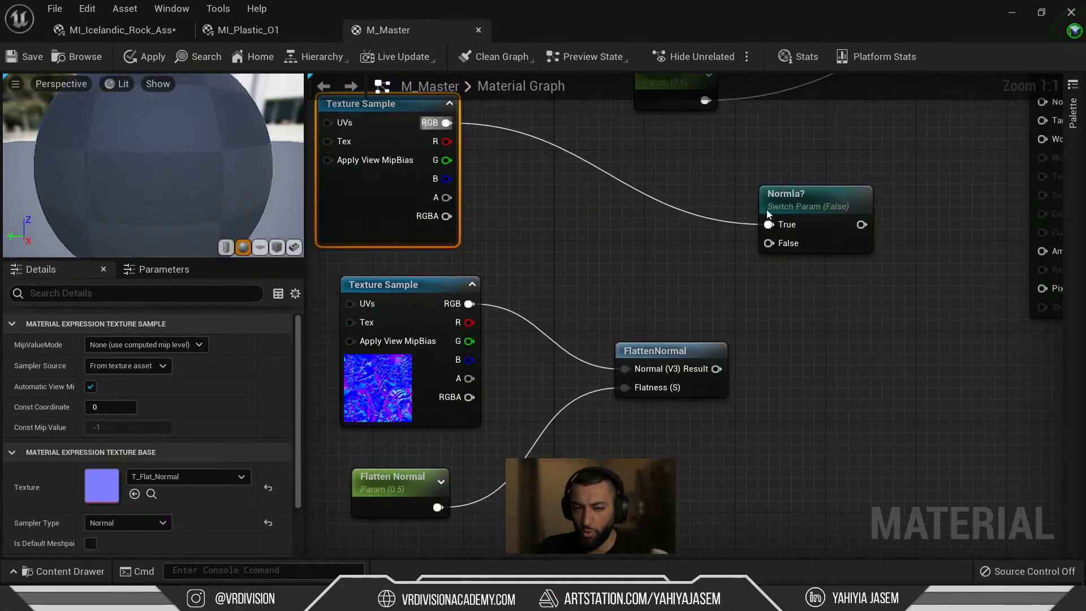
pyautogui.moveTo(768, 243); pyautogui.dragTo(717, 370)
pyautogui.moveTo(827, 191); pyautogui.dragTo(827, 169)
pyautogui.moveTo(933, 237); pyautogui.dragTo(719, 282, button='right')
pyautogui.moveTo(829, 145); pyautogui.dragTo(651, 243)
pyautogui.moveTo(655, 239); pyautogui.dragTo(599, 409, button='right')
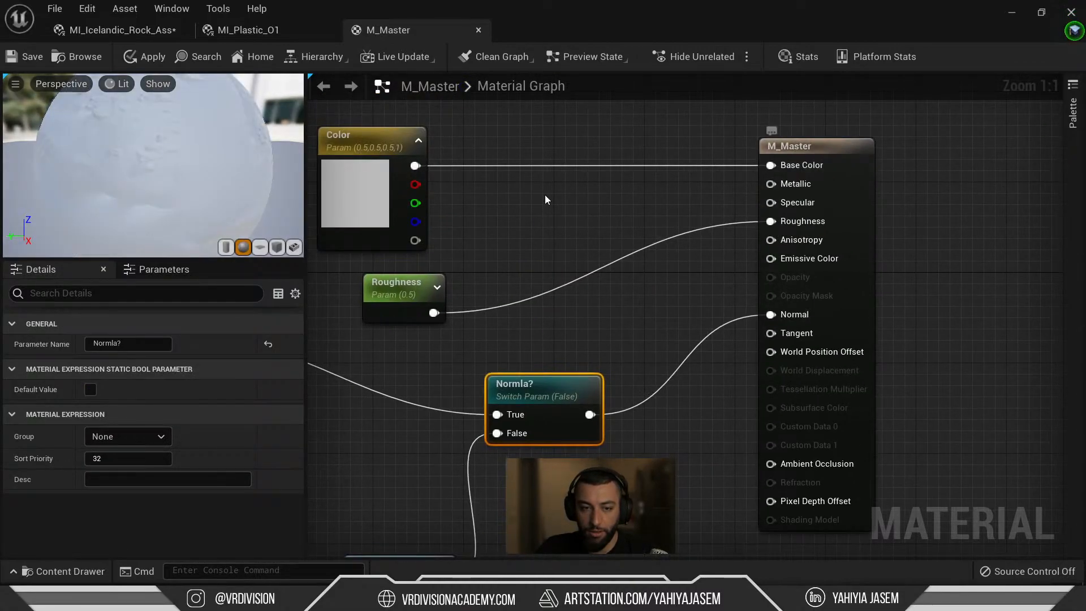
# Check the preview sphere and set the Normla? switch's default value to True.
pyautogui.moveTo(64, 172); pyautogui.dragTo(215, 176)
pyautogui.moveTo(334, 313); pyautogui.dragTo(477, 159, button='right')
pyautogui.press('F2')
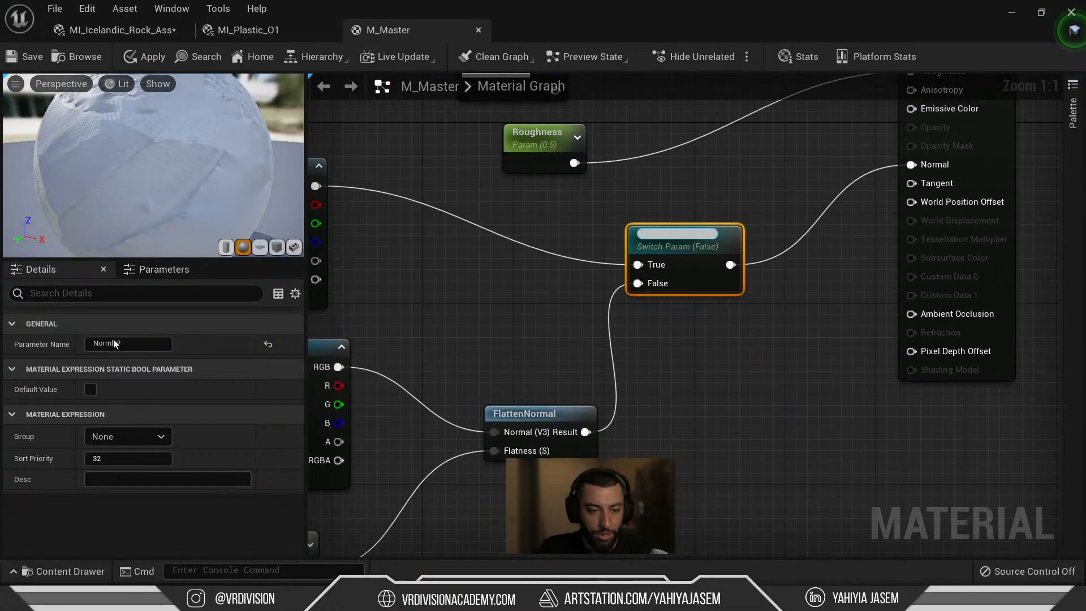
pyautogui.click(93, 390)
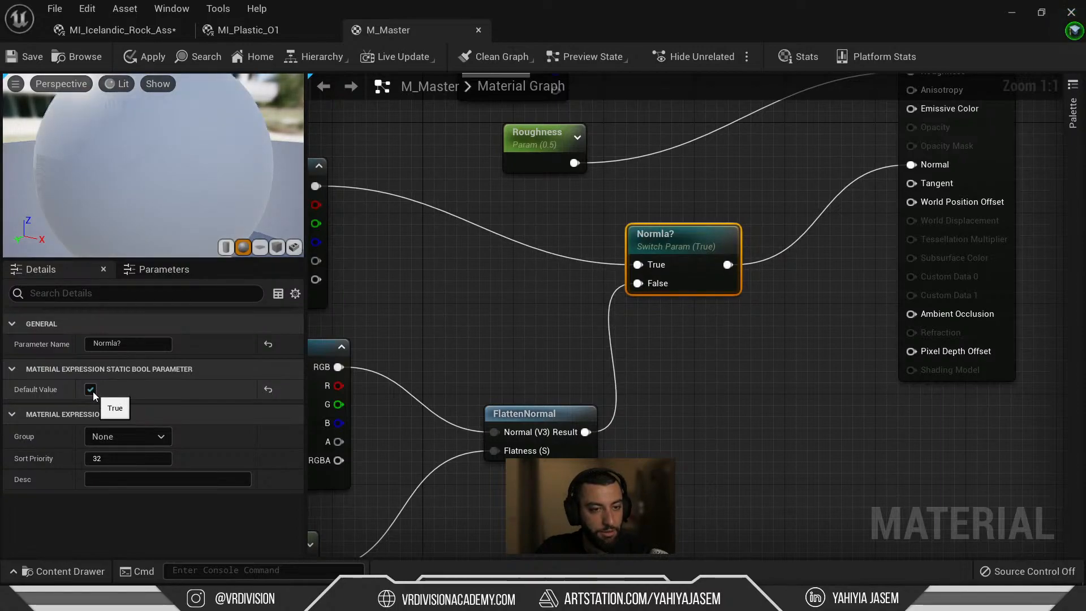
# Correct the switch's parameter name from 'Normla?' to 'Normal?' in Details.
pyautogui.moveTo(548, 329); pyautogui.dragTo(716, 322, button='right')
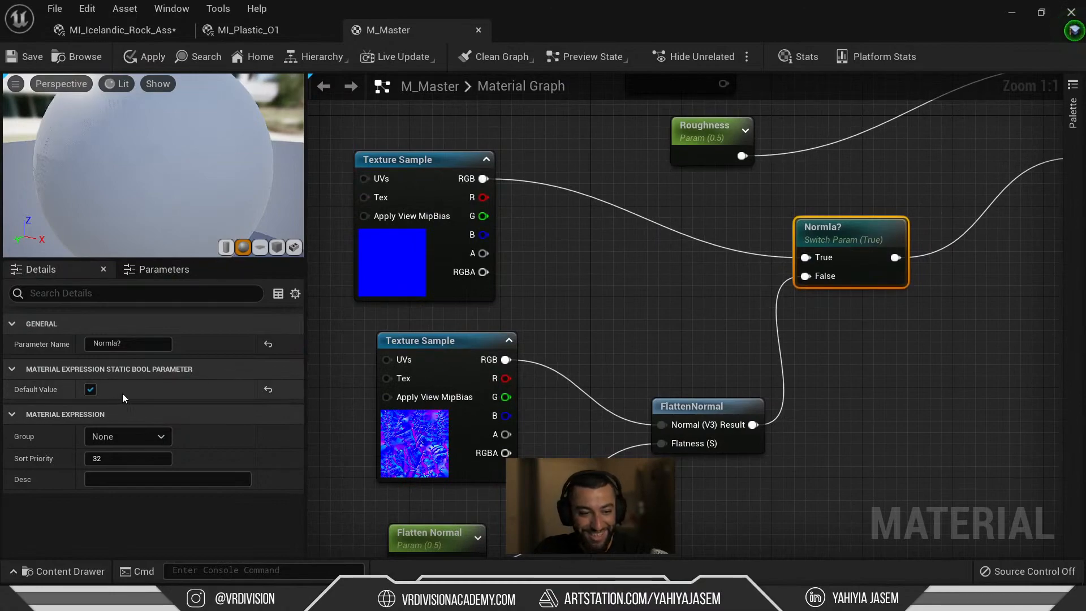
pyautogui.moveTo(177, 177); pyautogui.dragTo(260, 182)
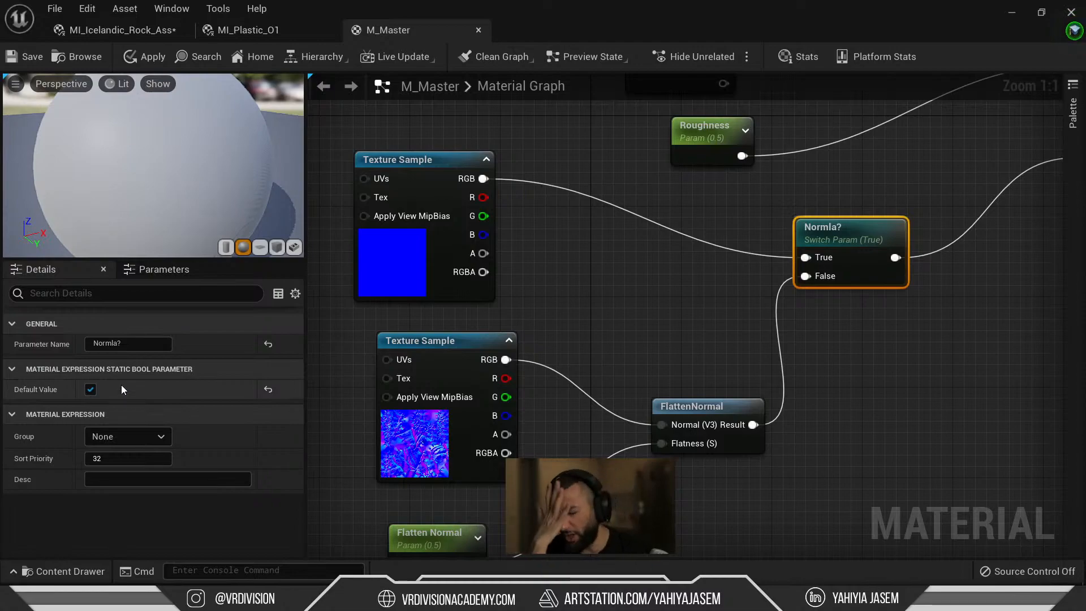
pyautogui.click(392, 259)
pyautogui.moveTo(756, 297); pyautogui.dragTo(547, 352, button='right')
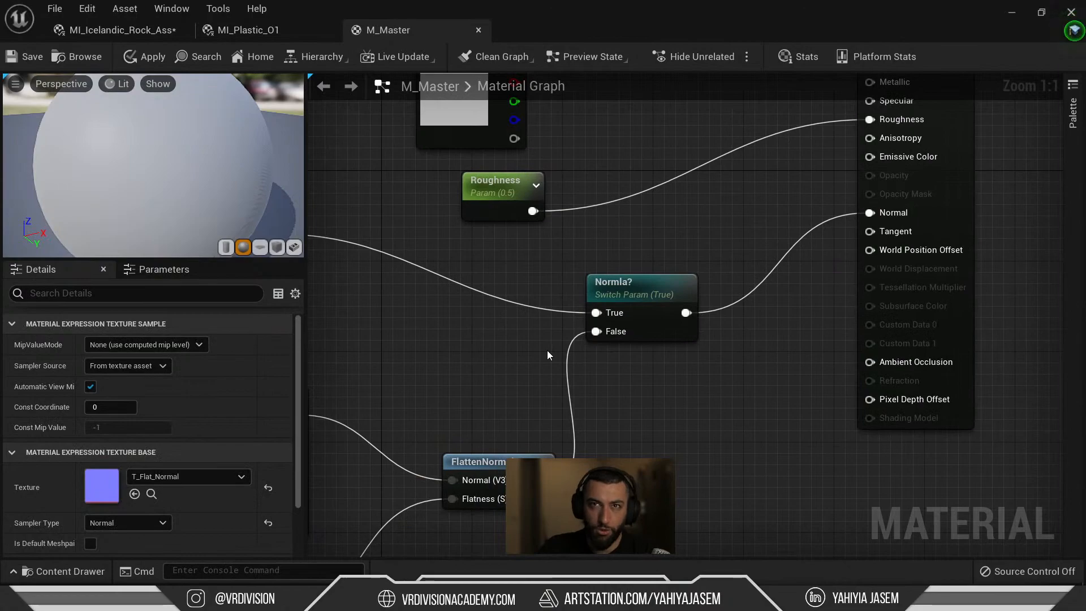
pyautogui.click(619, 292)
pyautogui.doubleClick(125, 344)
pyautogui.click(149, 344)
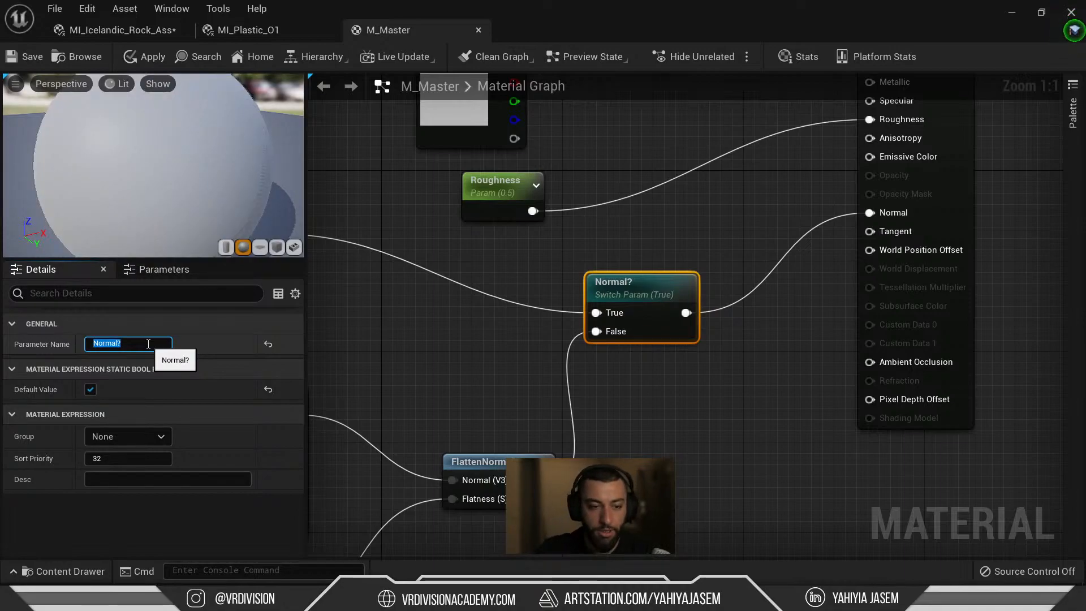
pyautogui.press('Return')
# Rewire flat normal RGB to False, FlattenNormal to True, and set default value False.
pyautogui.moveTo(448, 326); pyautogui.dragTo(620, 280, button='right')
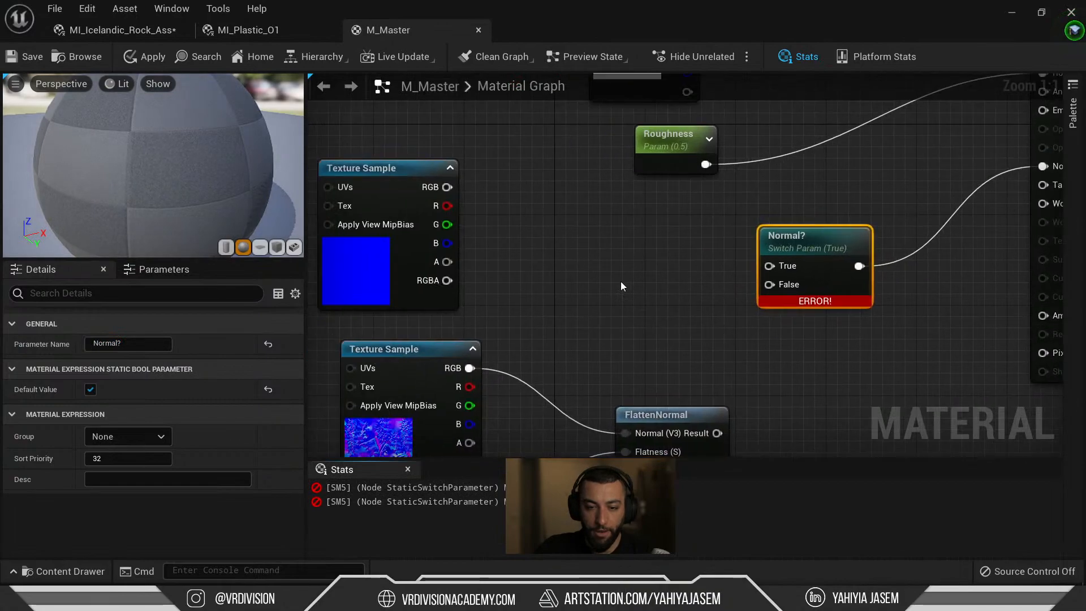
pyautogui.moveTo(447, 187); pyautogui.dragTo(781, 287)
pyautogui.moveTo(681, 355); pyautogui.dragTo(632, 292, button='right')
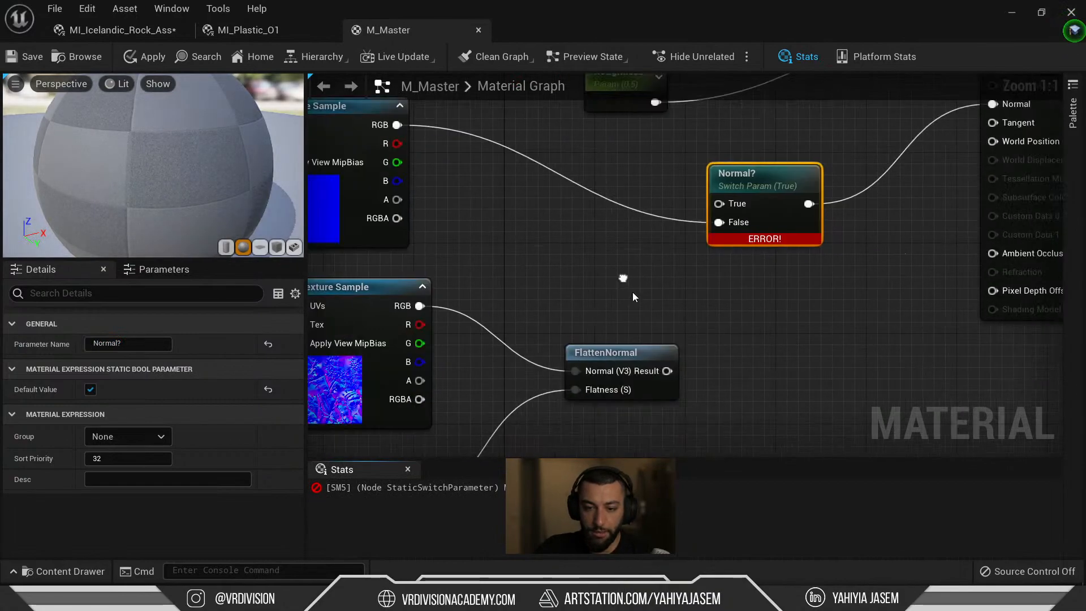
pyautogui.moveTo(668, 370); pyautogui.dragTo(722, 203)
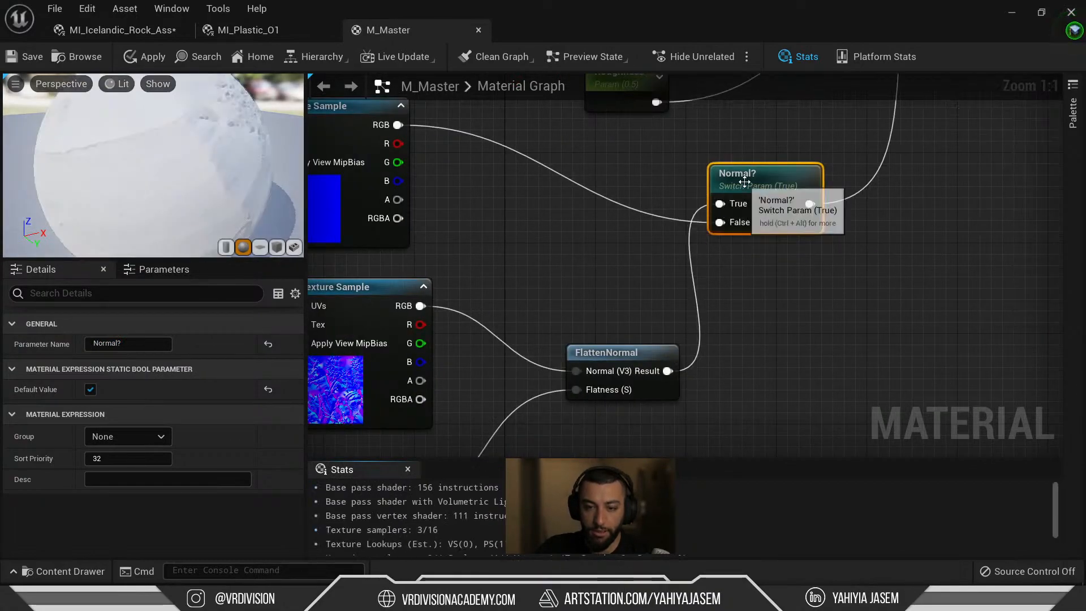
pyautogui.click(91, 389)
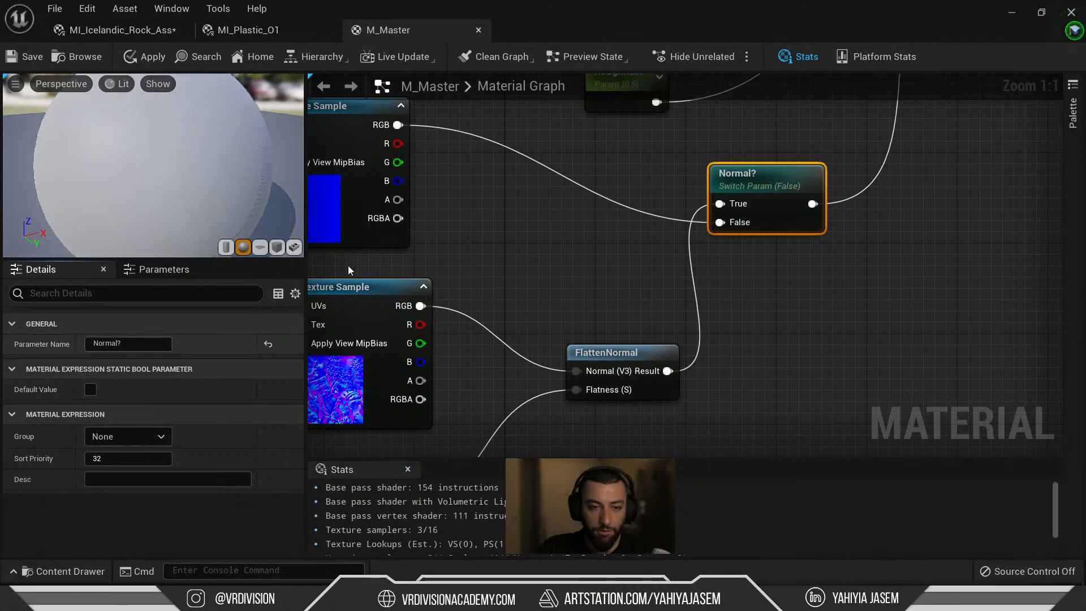
pyautogui.moveTo(460, 160); pyautogui.dragTo(505, 186, button='right')
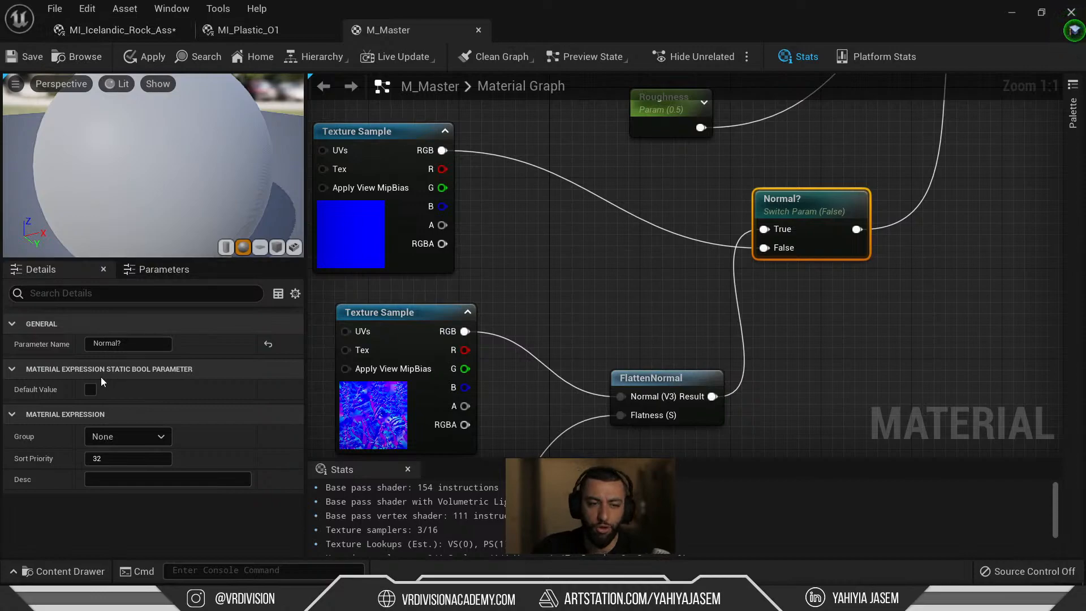
pyautogui.moveTo(596, 303); pyautogui.dragTo(643, 268, button='right')
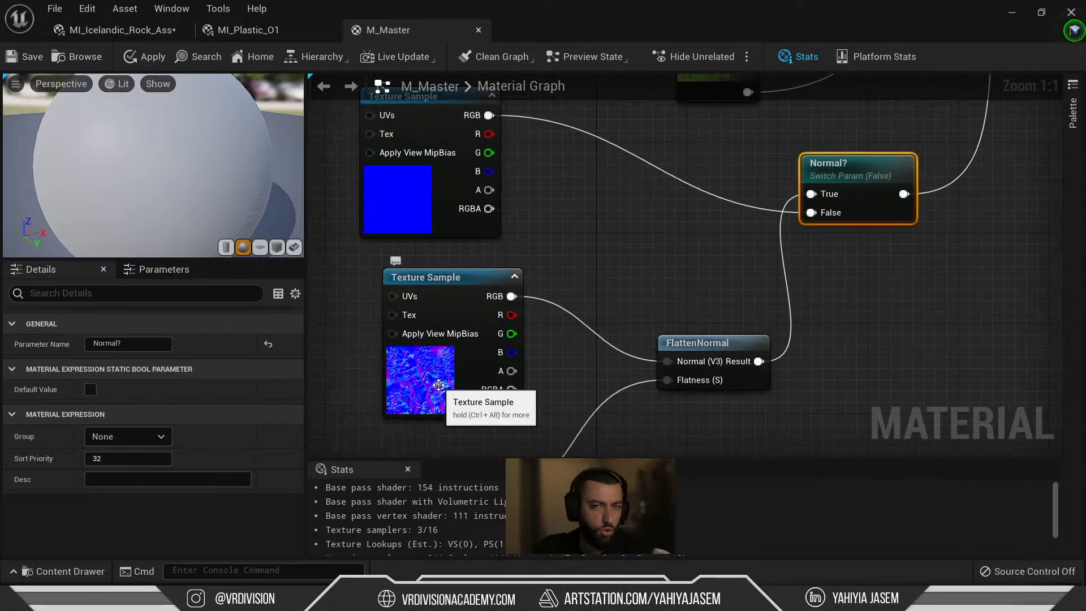
# Convert the rock normal Texture Sample into a texture parameter named 'Normal Map'.
pyautogui.click(389, 382)
pyautogui.moveTo(389, 382); pyautogui.dragTo(501, 292, button='right')
pyautogui.moveTo(511, 281); pyautogui.dragTo(511, 292)
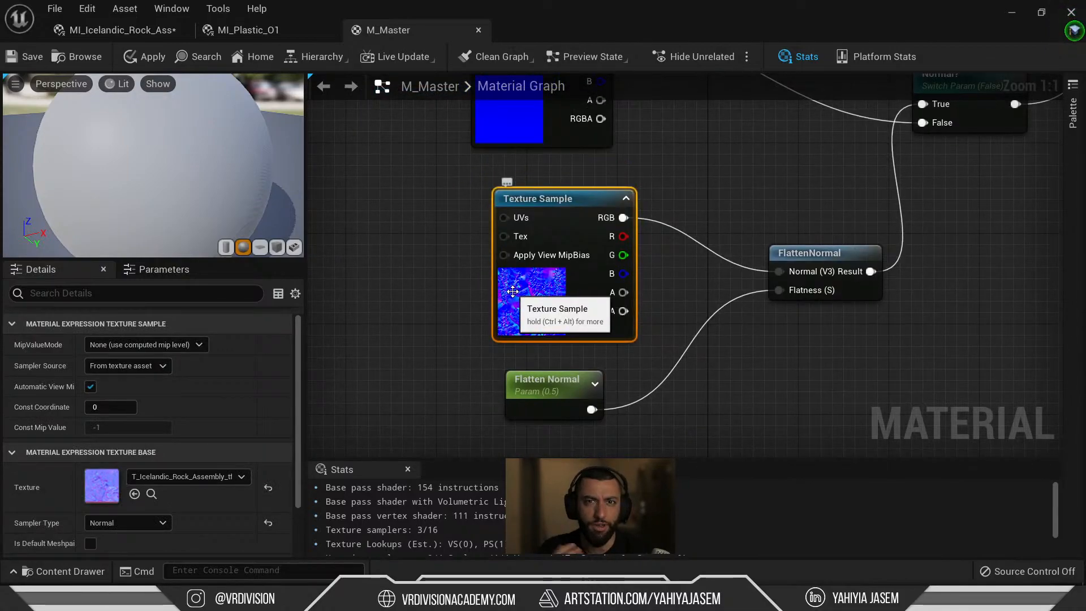
pyautogui.rightClick(512, 291)
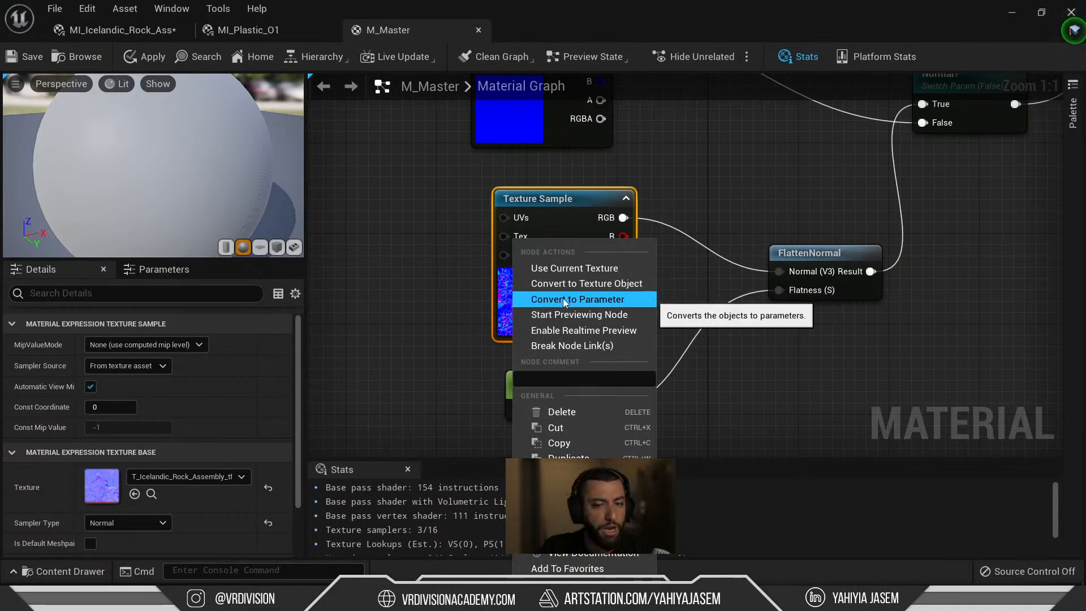
pyautogui.click(562, 297)
pyautogui.write('No')
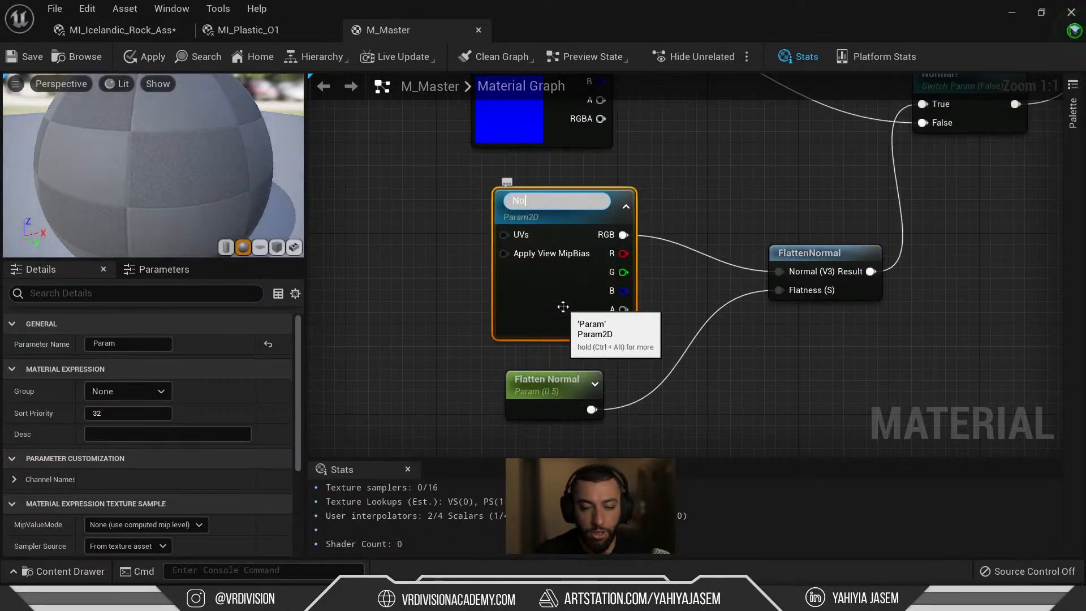
pyautogui.write('rmal Map')
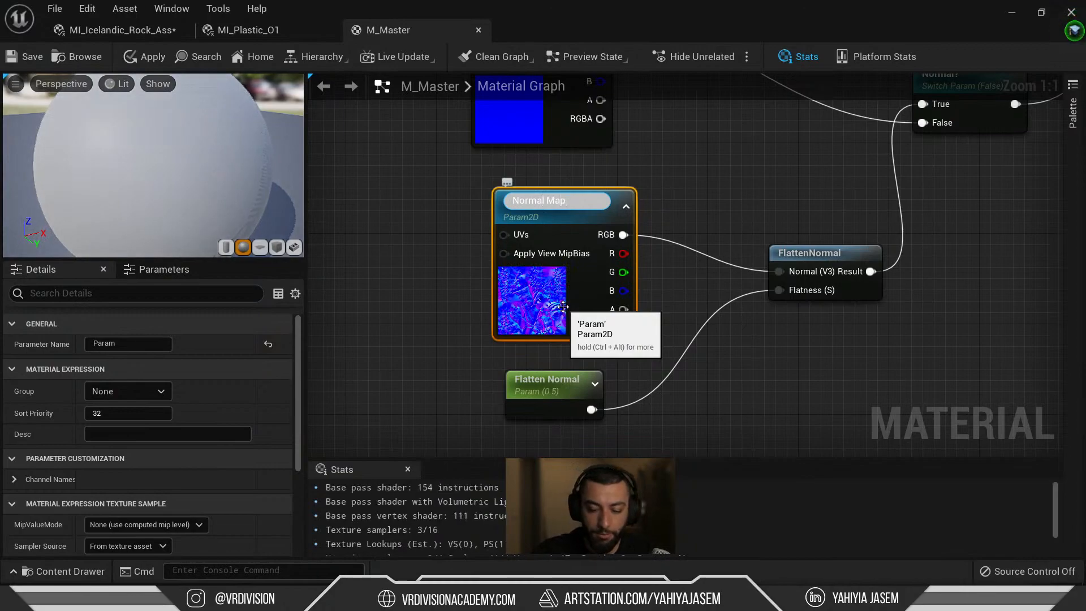
pyautogui.press('Return')
pyautogui.click(406, 288)
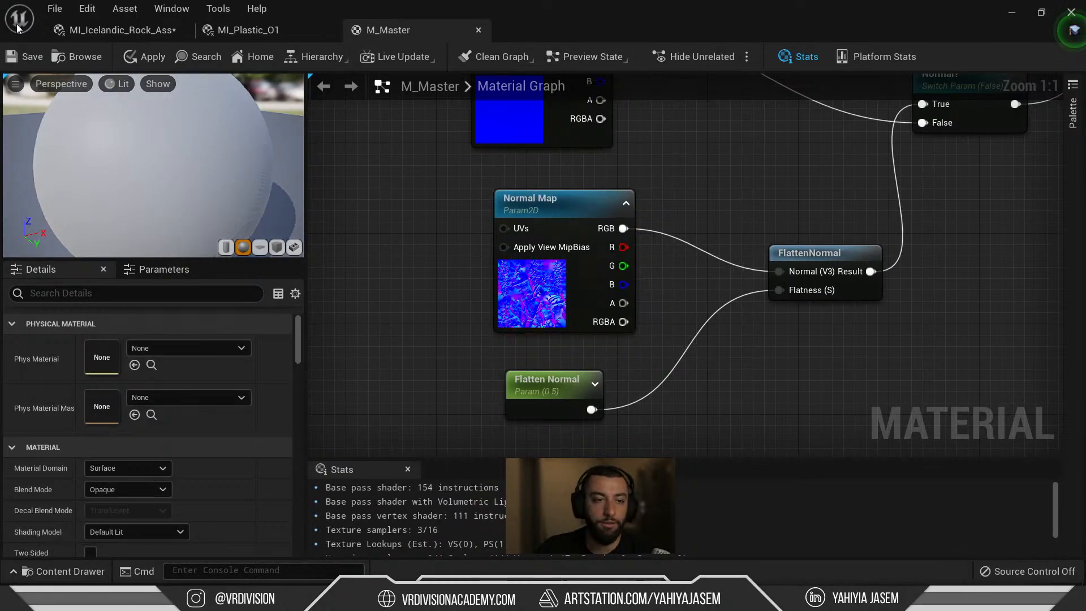
# Save the M_Master material so its shaders recompile.
pyautogui.click(24, 56)
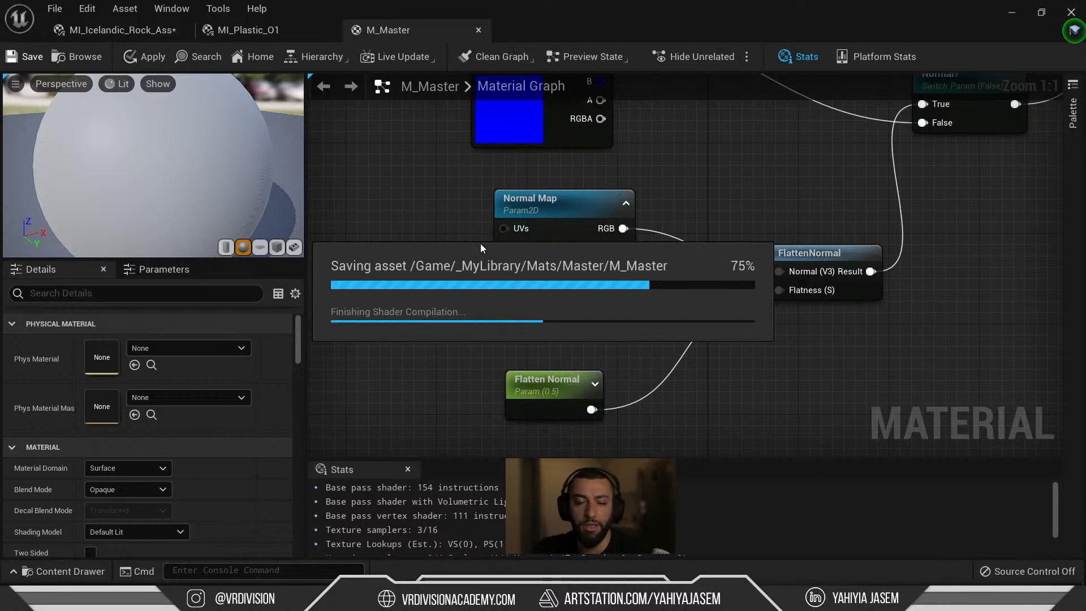
pyautogui.moveTo(822, 183); pyautogui.dragTo(583, 331, button='right')
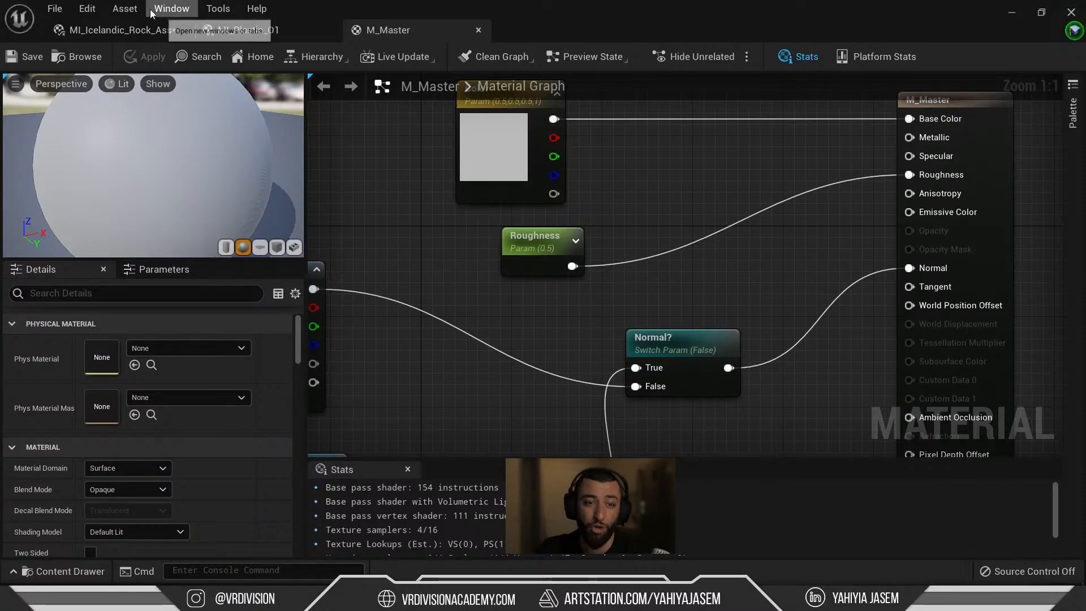
# Switch to the MI_Plastic_O1 instance editor, shrink it, and fly around the level's arches.
pyautogui.click(215, 31)
pyautogui.moveTo(538, 31); pyautogui.dragTo(709, 442)
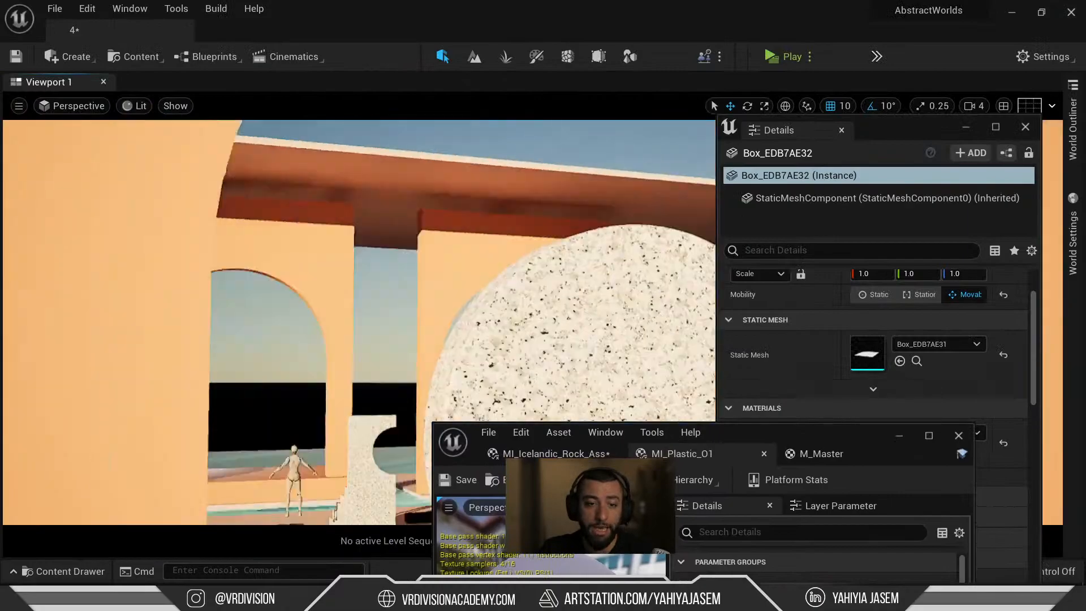
pyautogui.press('s')
pyautogui.moveTo(359, 272); pyautogui.dragTo(351, 390, button='right')
pyautogui.press('w')
pyautogui.moveTo(455, 160)
pyautogui.mouseDown(button='right')
pyautogui.moveTo(481, 170)
pyautogui.moveTo(478, 181)
pyautogui.moveTo(455, 160)
pyautogui.mouseUp(button='right')
pyautogui.moveTo(434, 191)
pyautogui.mouseDown(button='right')
pyautogui.moveTo(447, 187)
pyautogui.moveTo(434, 191)
pyautogui.mouseUp(button='right')
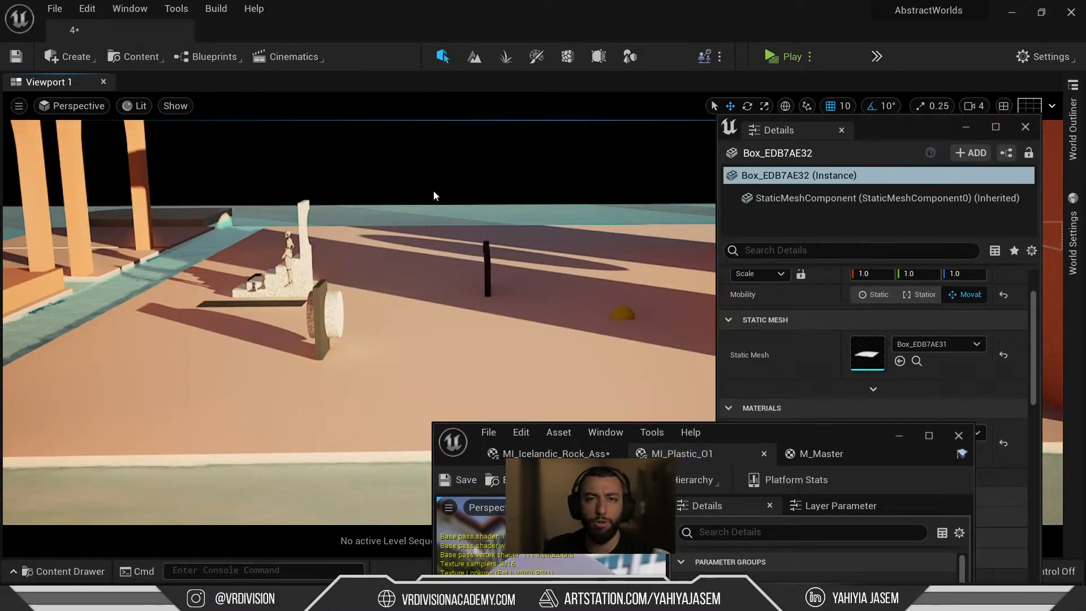
pyautogui.moveTo(446, 196)
pyautogui.mouseDown(button='right')
pyautogui.moveTo(460, 202)
pyautogui.moveTo(446, 187)
pyautogui.mouseUp(button='right')
pyautogui.press('s')
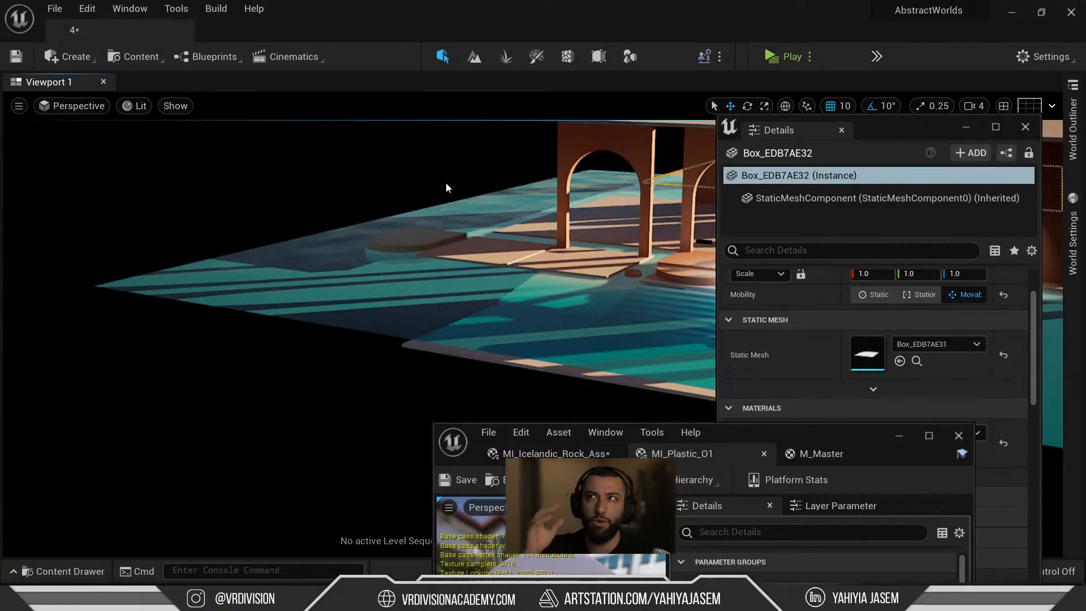
# Save the level and rock material changes, then reposition the editor window and fly into the building.
pyautogui.hotkey('ctrl', 'shift', 's')
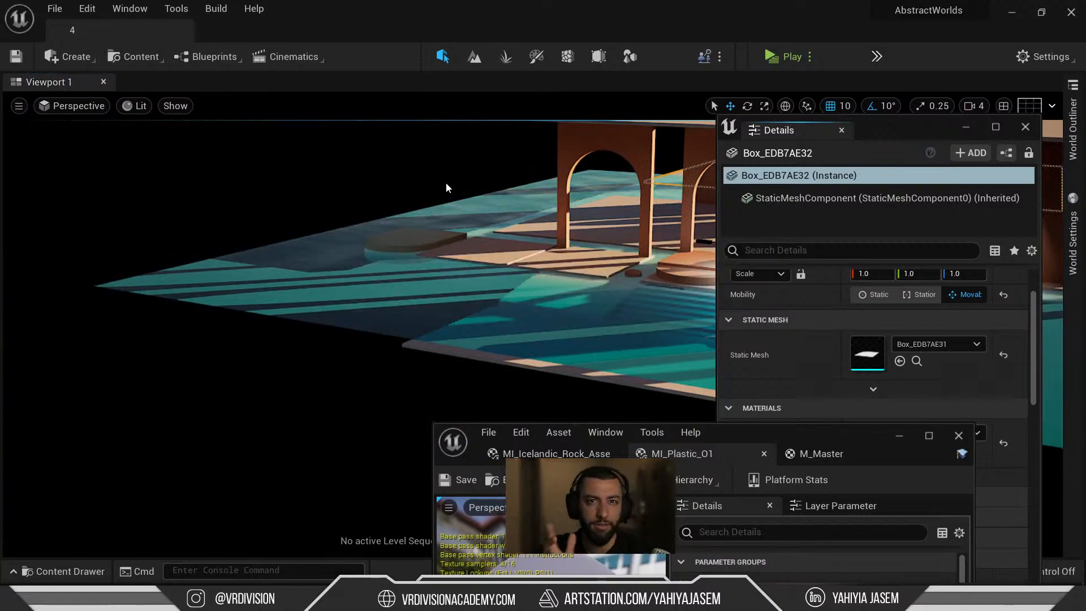
pyautogui.moveTo(851, 440); pyautogui.dragTo(528, 185)
pyautogui.doubleClick(528, 186)
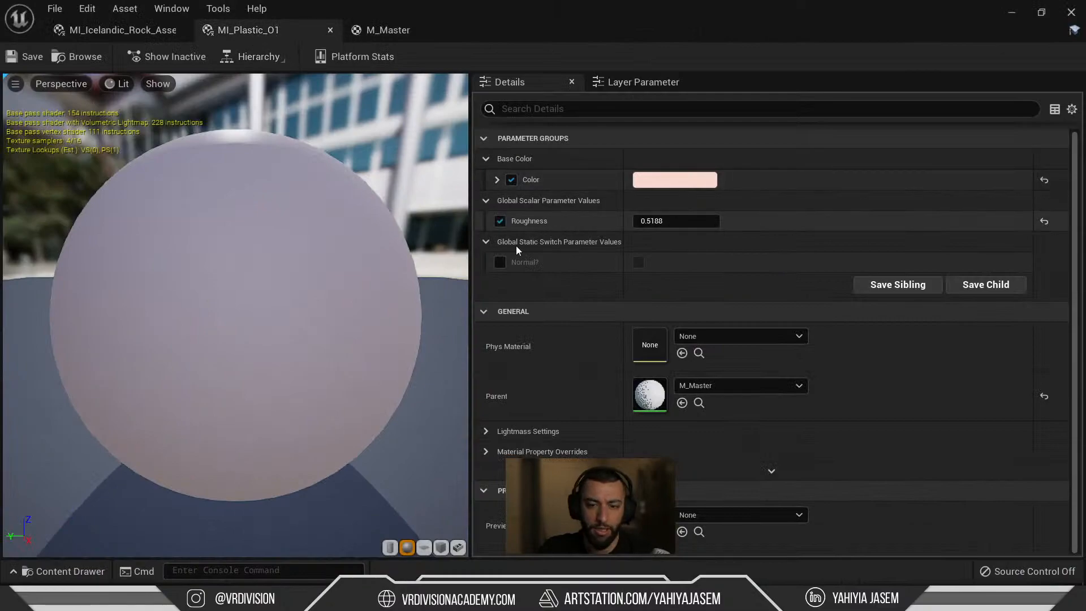
pyautogui.moveTo(599, 39); pyautogui.dragTo(404, 447)
pyautogui.press('w')
pyautogui.moveTo(390, 317); pyautogui.dragTo(468, 239, button='right')
pyautogui.press('w')
pyautogui.press('w')
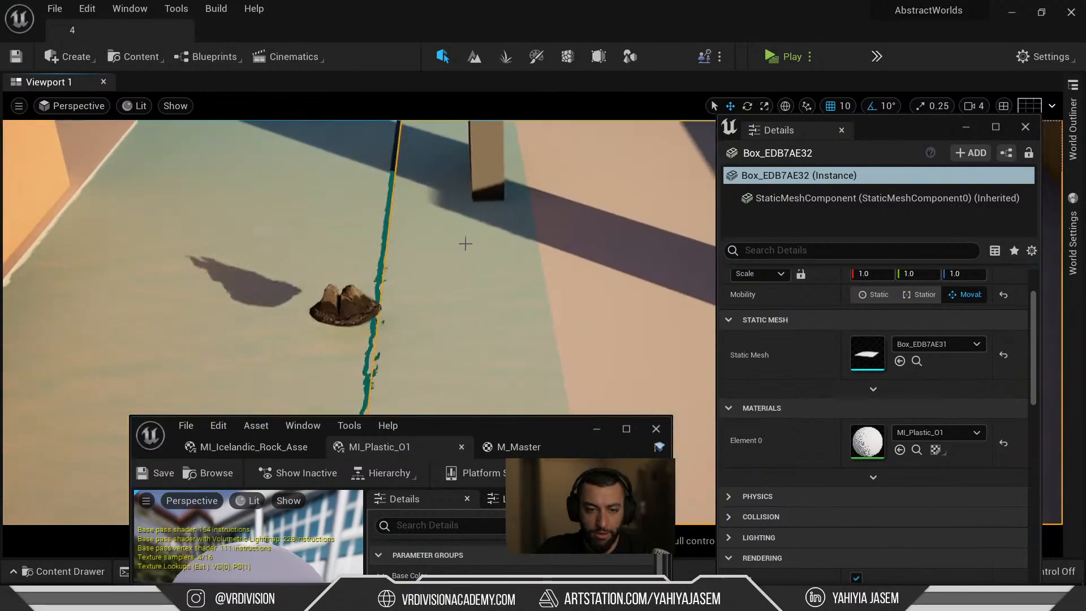
# Select the rock mesh and move the material editor window out of the way.
pyautogui.click(344, 307)
pyautogui.click(209, 478)
pyautogui.moveTo(497, 432); pyautogui.dragTo(182, 16)
pyautogui.moveTo(556, 209); pyautogui.dragTo(555, 209, button='right')
pyautogui.hotkey('ctrl', 'space')
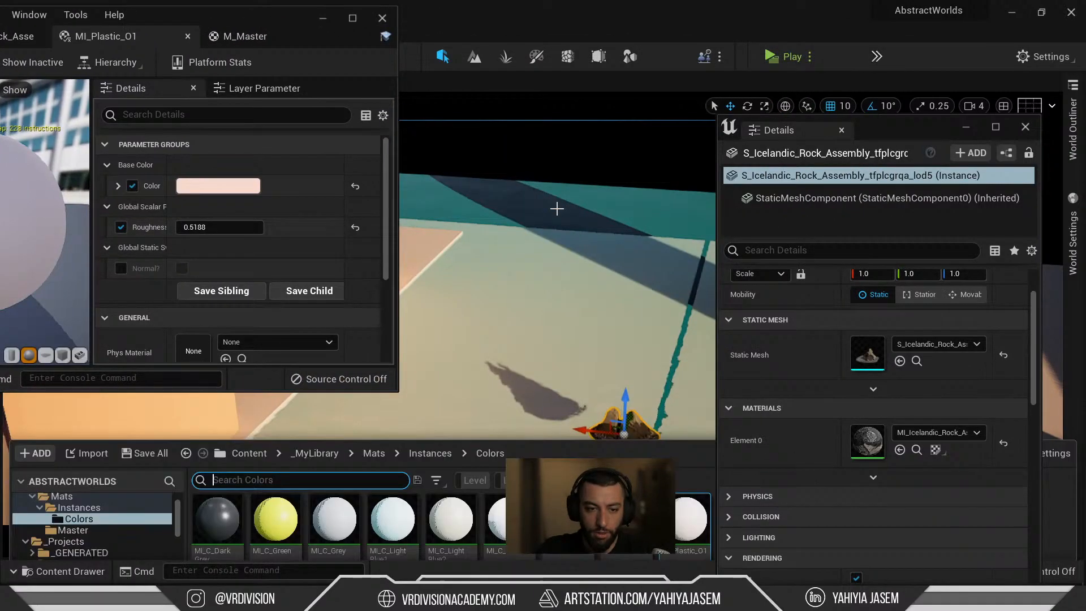
pyautogui.click(680, 467)
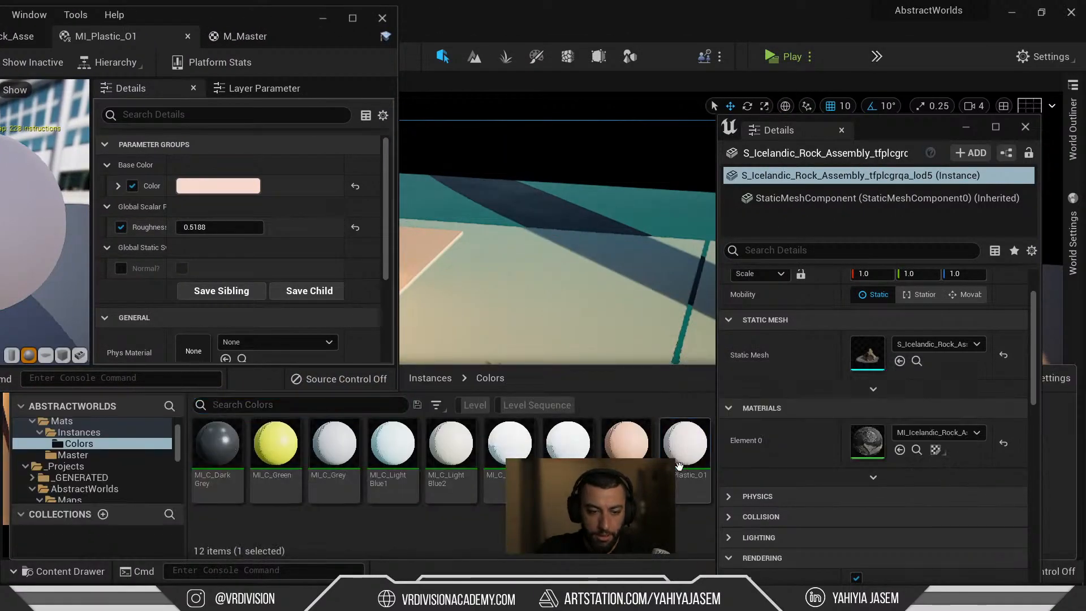
# Dock the floating Details panel on the right of the level editor, then reframe the rock.
pyautogui.click(989, 132)
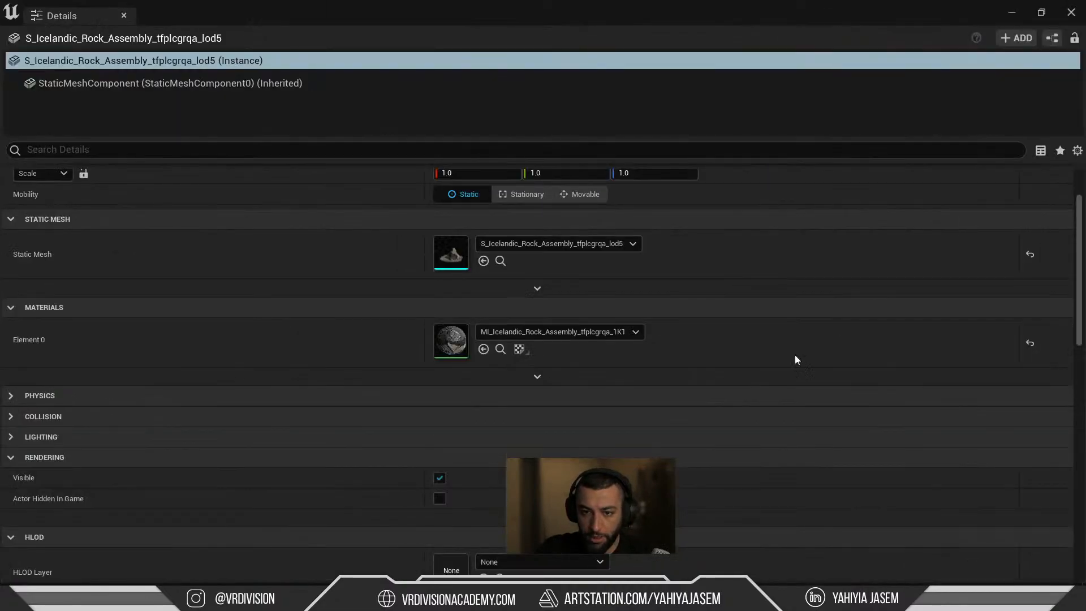
pyautogui.moveTo(97, 18); pyautogui.dragTo(234, 118)
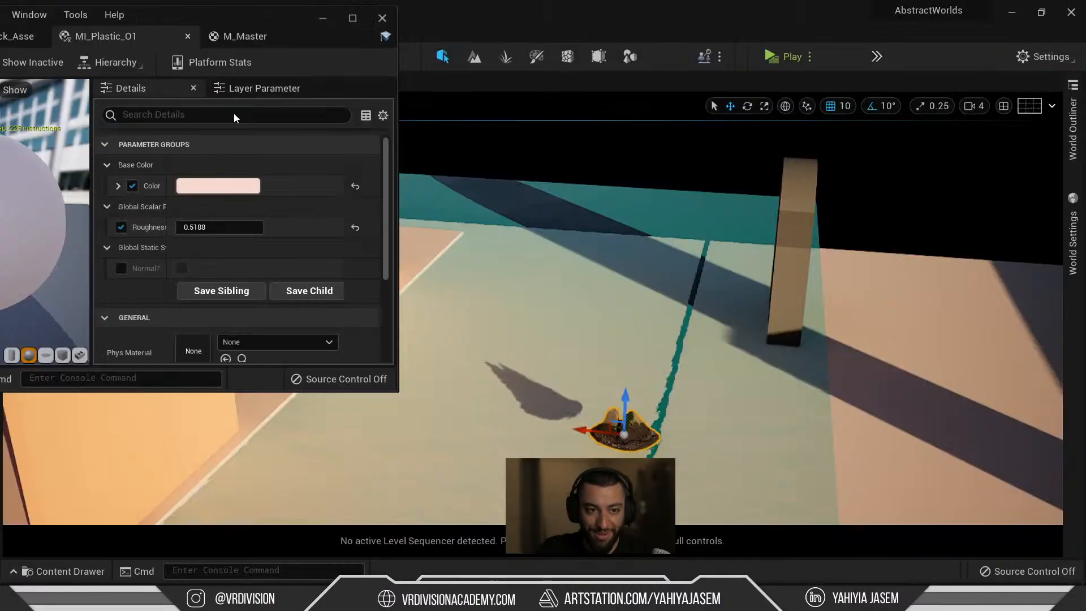
pyautogui.moveTo(741, 217); pyautogui.dragTo(1011, 262)
pyautogui.moveTo(535, 247); pyautogui.dragTo(919, 249)
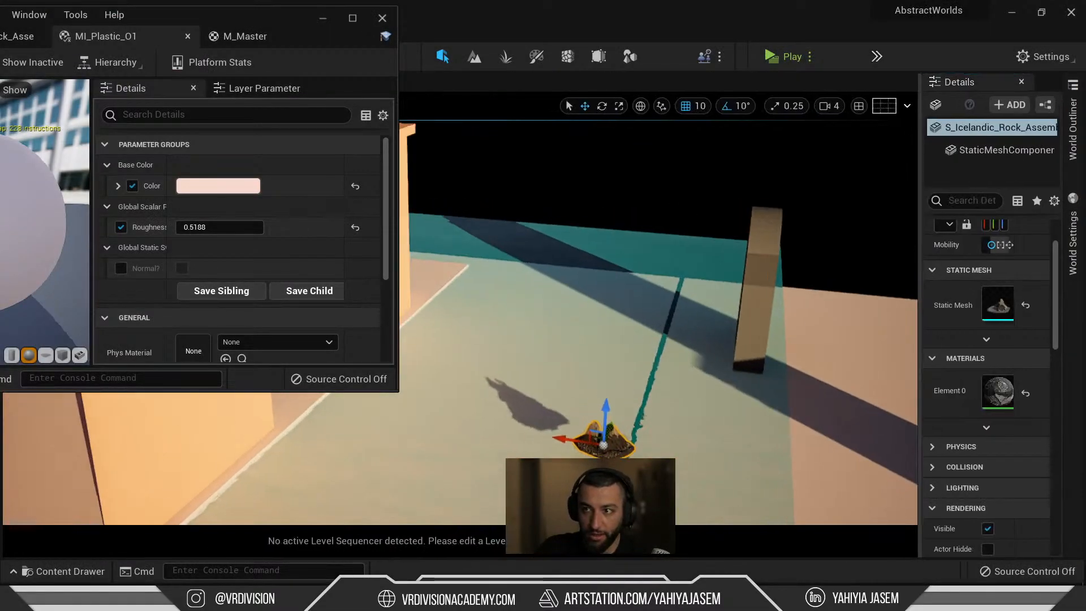
pyautogui.moveTo(647, 321); pyautogui.dragTo(634, 291, button='right')
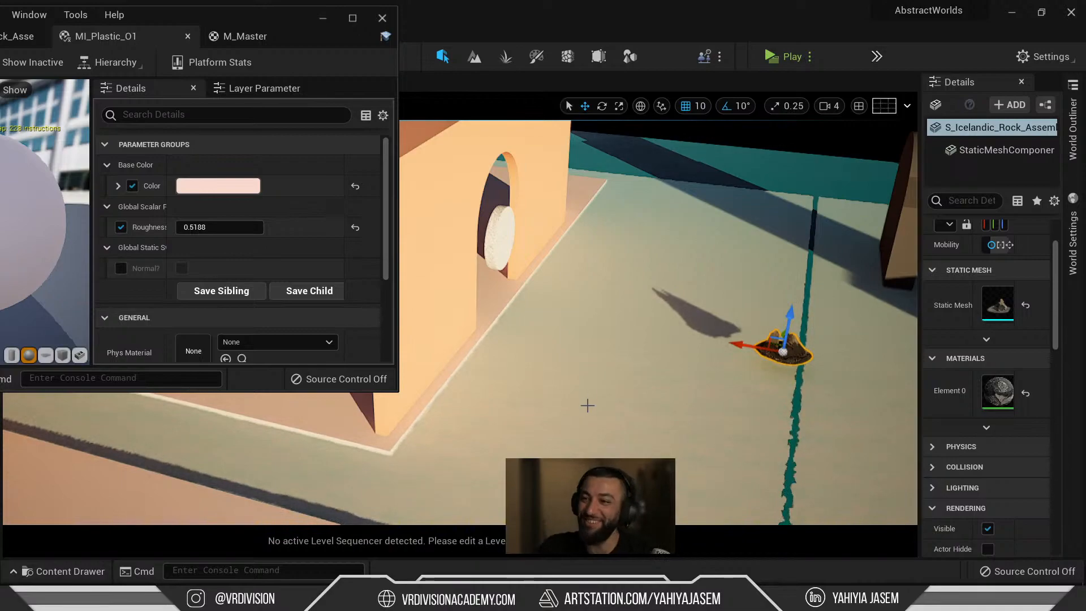
pyautogui.moveTo(633, 291); pyautogui.dragTo(650, 345, button='right')
pyautogui.press('w')
pyautogui.moveTo(679, 257); pyautogui.dragTo(421, 220, button='right')
# Restore the material editor over the level editor and open the toolbar's Content dropdown.
pyautogui.moveTo(246, 14); pyautogui.dragTo(239, 34)
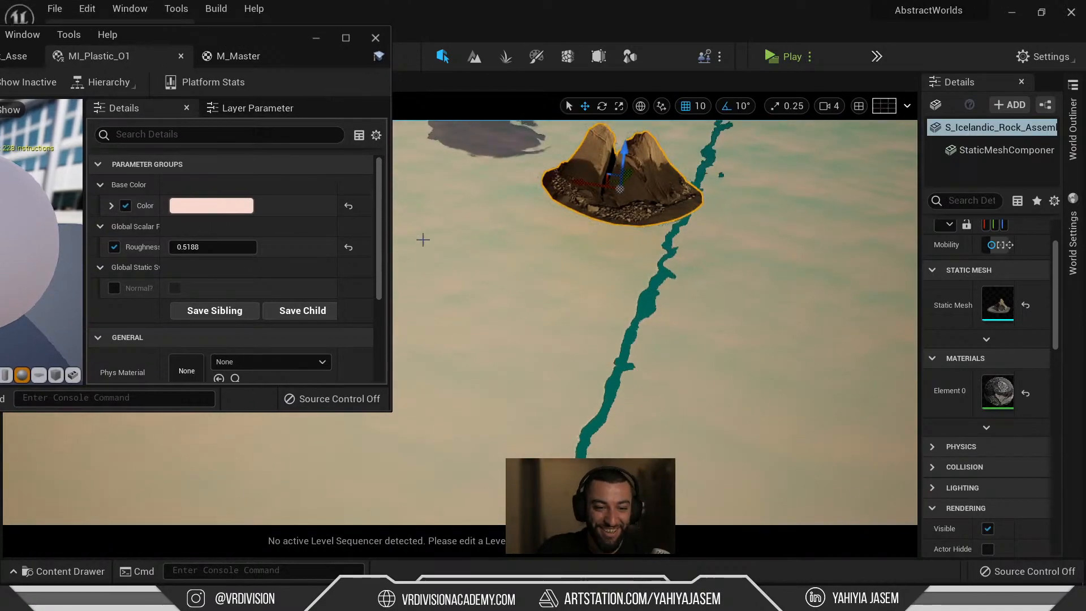
pyautogui.hotkey('ctrl', 'space')
pyautogui.click(338, 37)
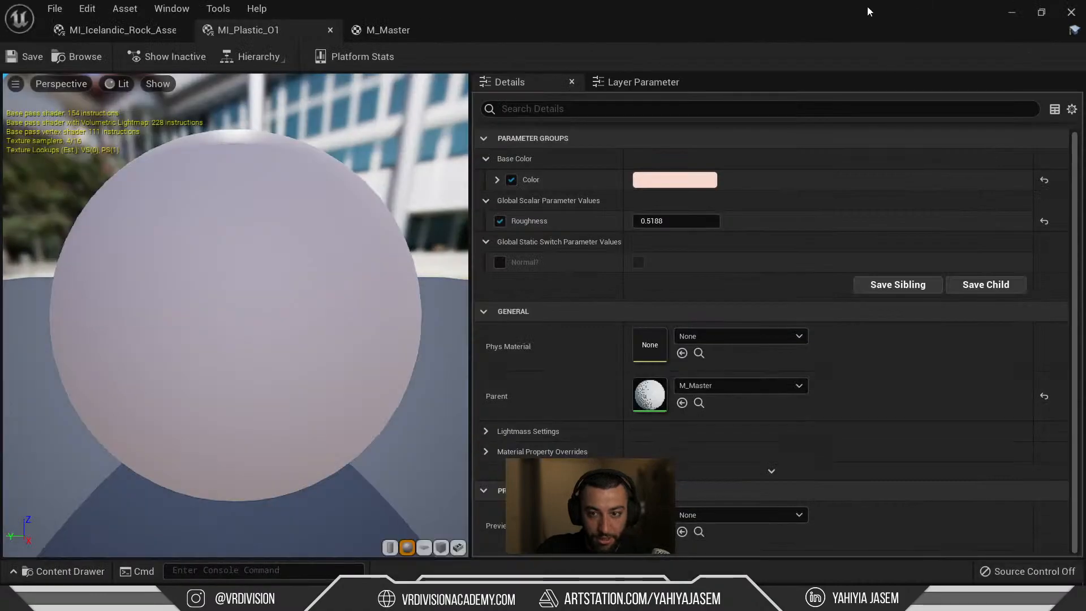
pyautogui.moveTo(868, 6); pyautogui.dragTo(545, 313)
pyautogui.click(129, 9)
pyautogui.click(130, 8)
pyautogui.click(141, 57)
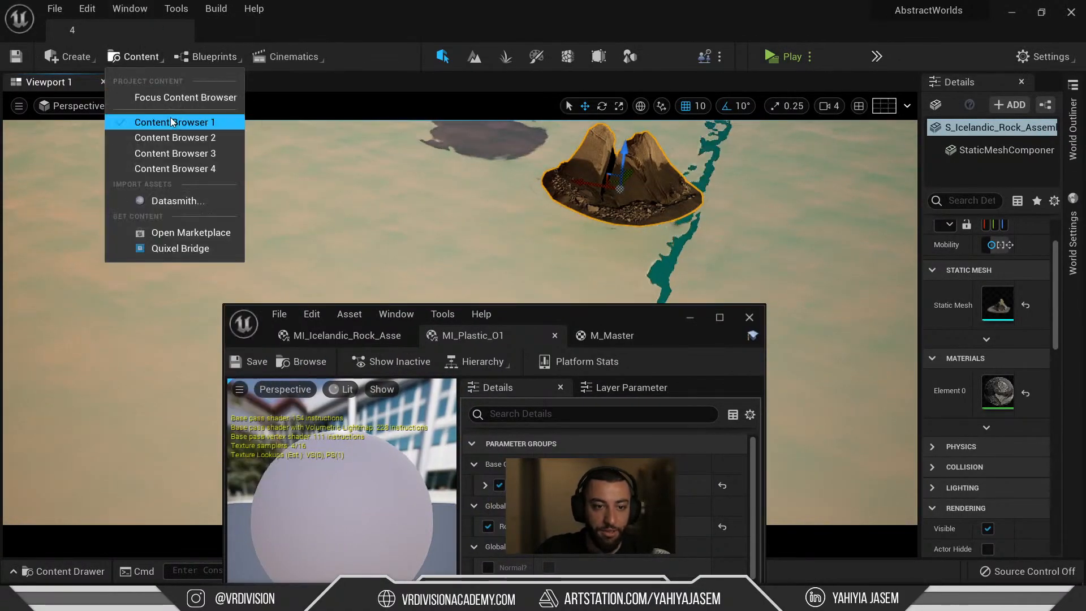
# Dock the first content browser and locate the box's material among the project assets.
pyautogui.click(172, 122)
pyautogui.moveTo(280, 98); pyautogui.dragTo(76, 199)
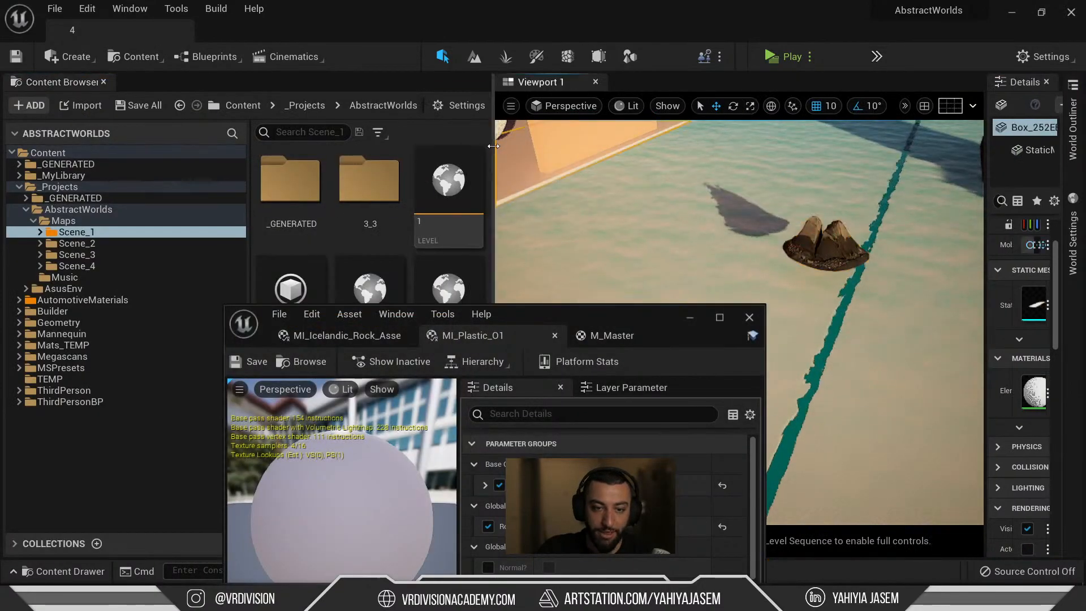
pyautogui.moveTo(588, 325); pyautogui.dragTo(841, 142)
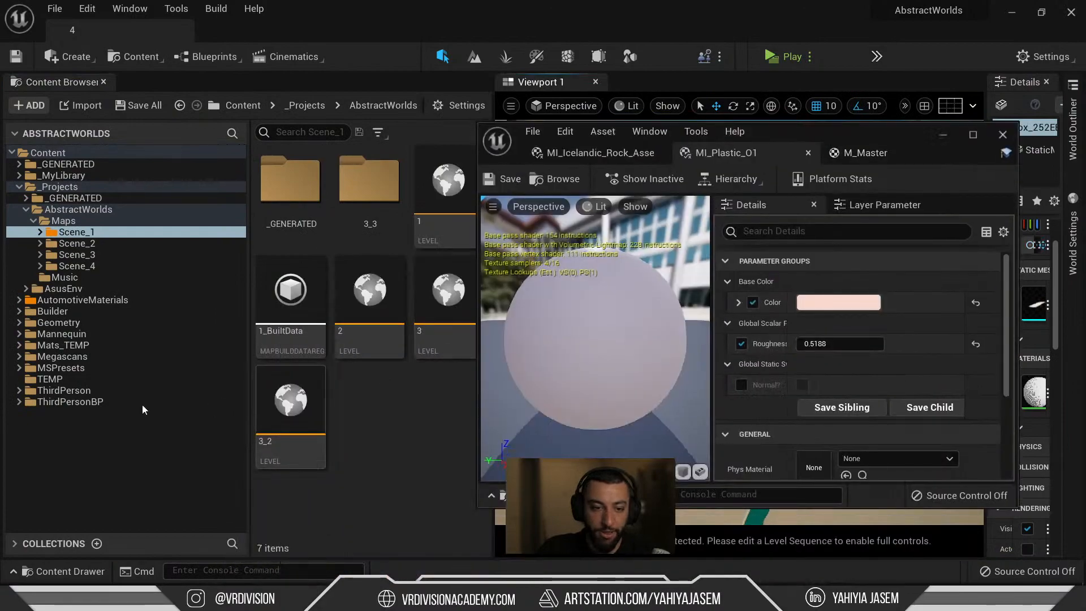
pyautogui.click(143, 402)
pyautogui.click(372, 457)
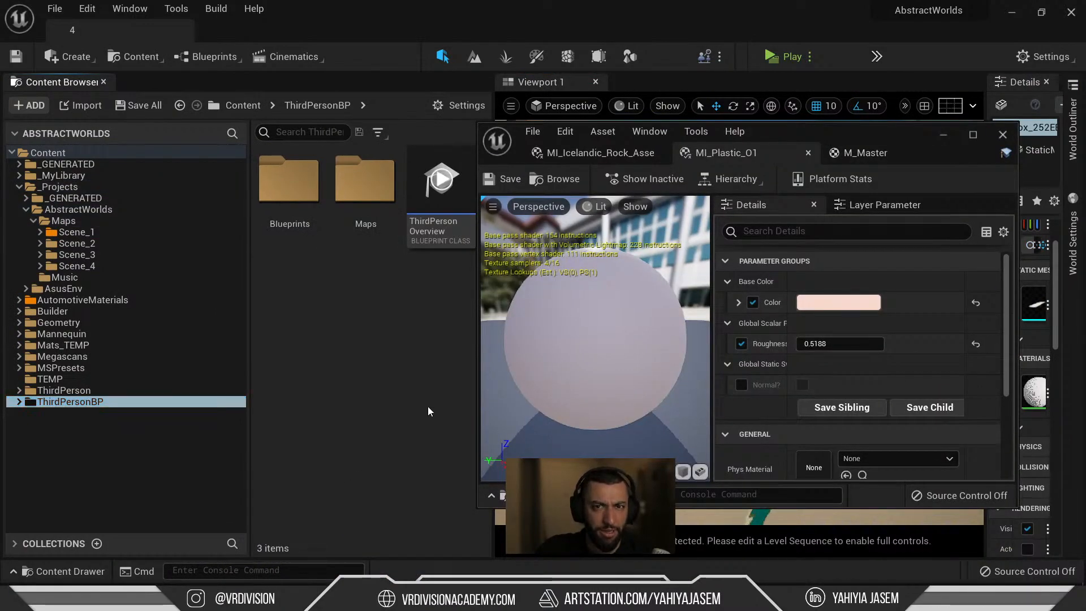
pyautogui.moveTo(890, 133); pyautogui.dragTo(461, 100)
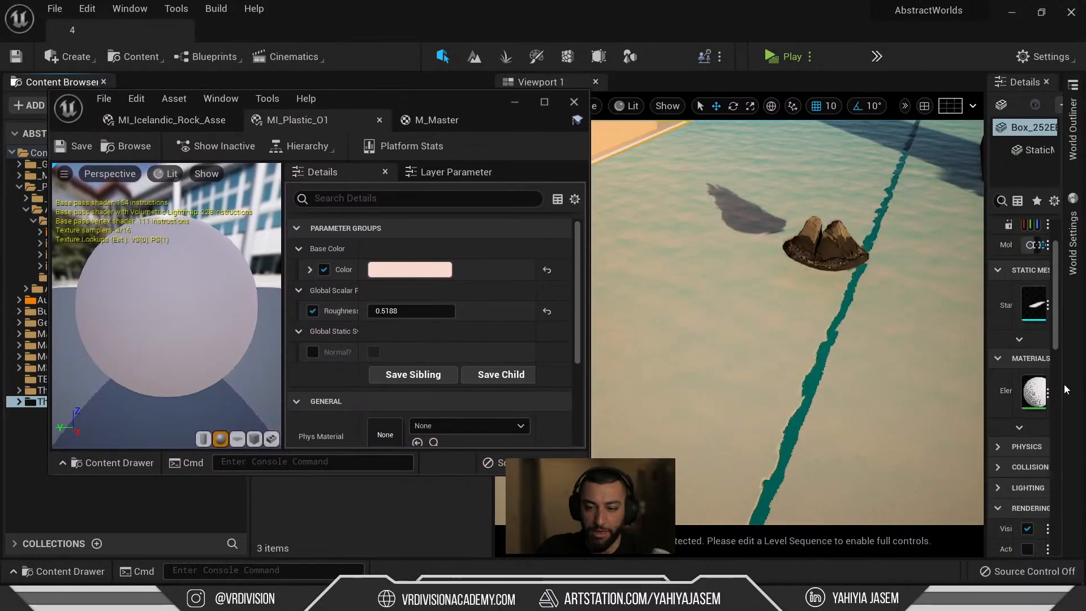
pyautogui.moveTo(989, 322); pyautogui.dragTo(808, 350)
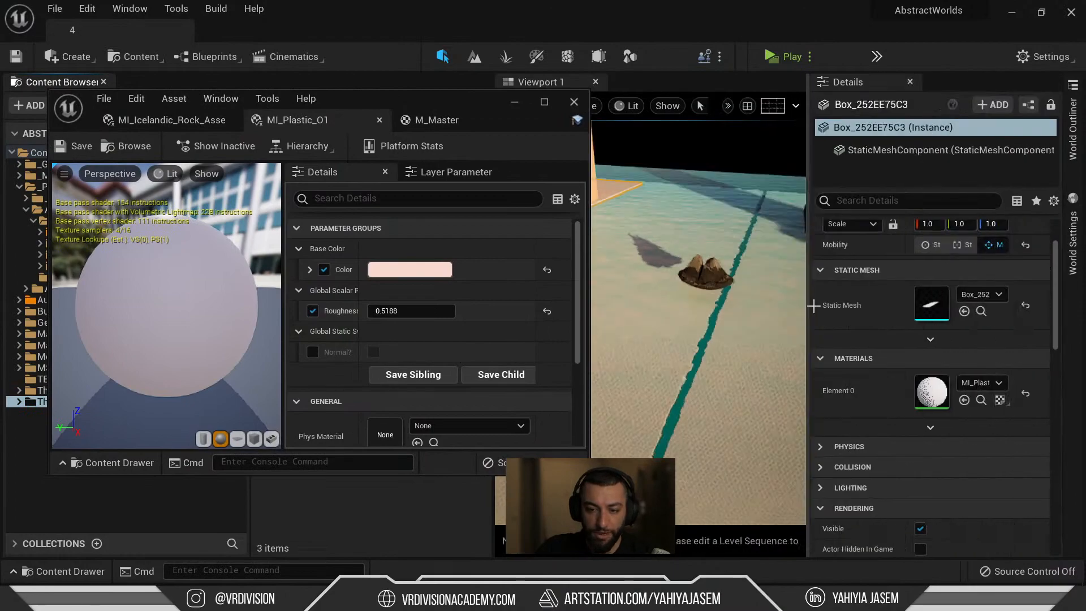
pyautogui.click(979, 401)
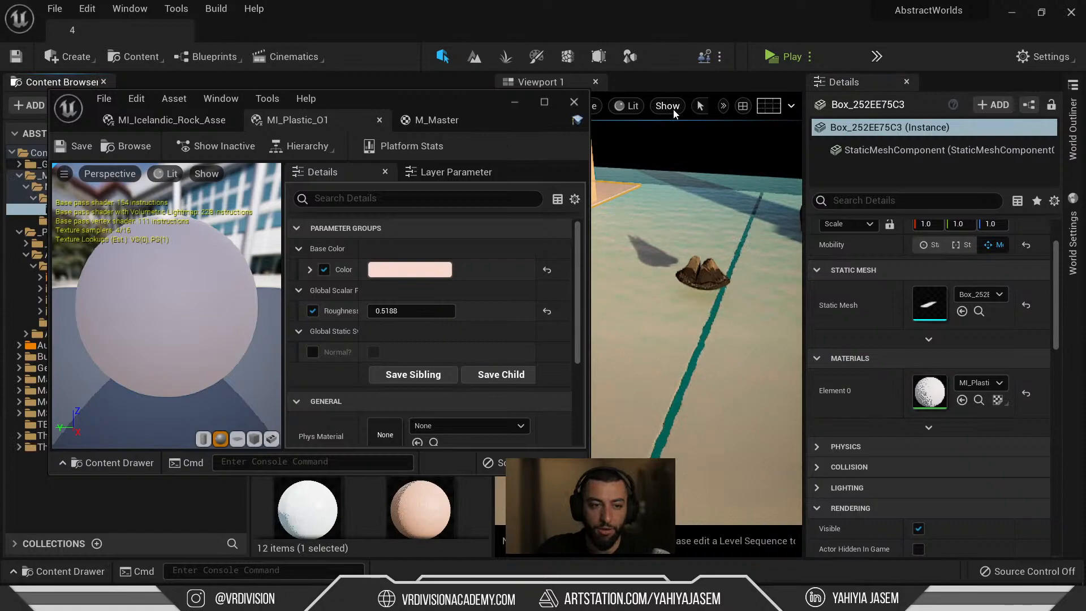
# Close the material instance editor and the docked content browser, widening the Colors asset grid.
pyautogui.moveTo(669, 219); pyautogui.dragTo(635, 195, button='right')
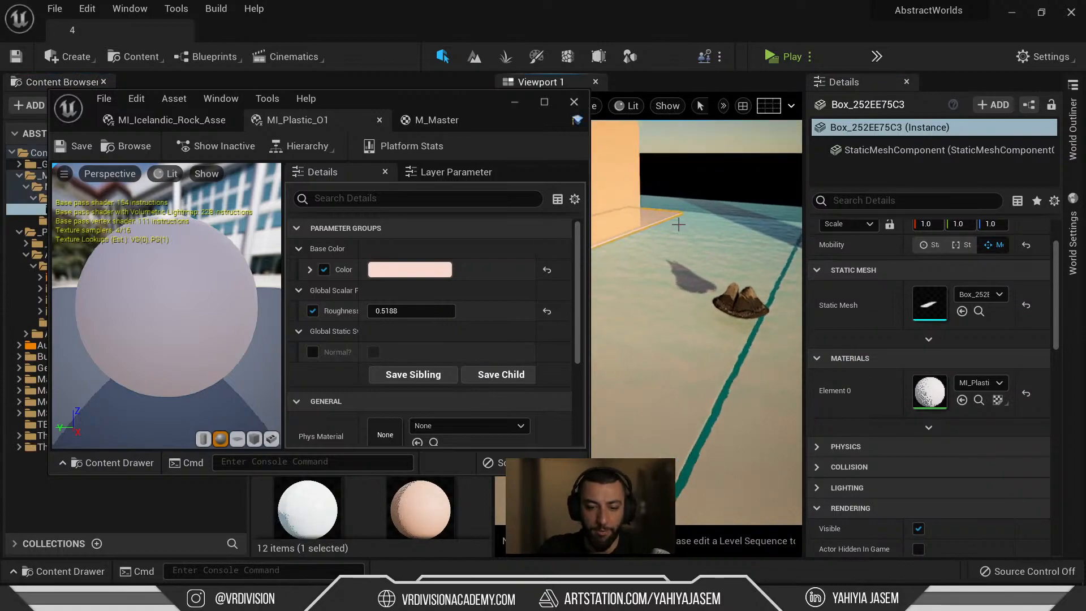
pyautogui.hotkey('ctrl', 'space')
pyautogui.click(574, 103)
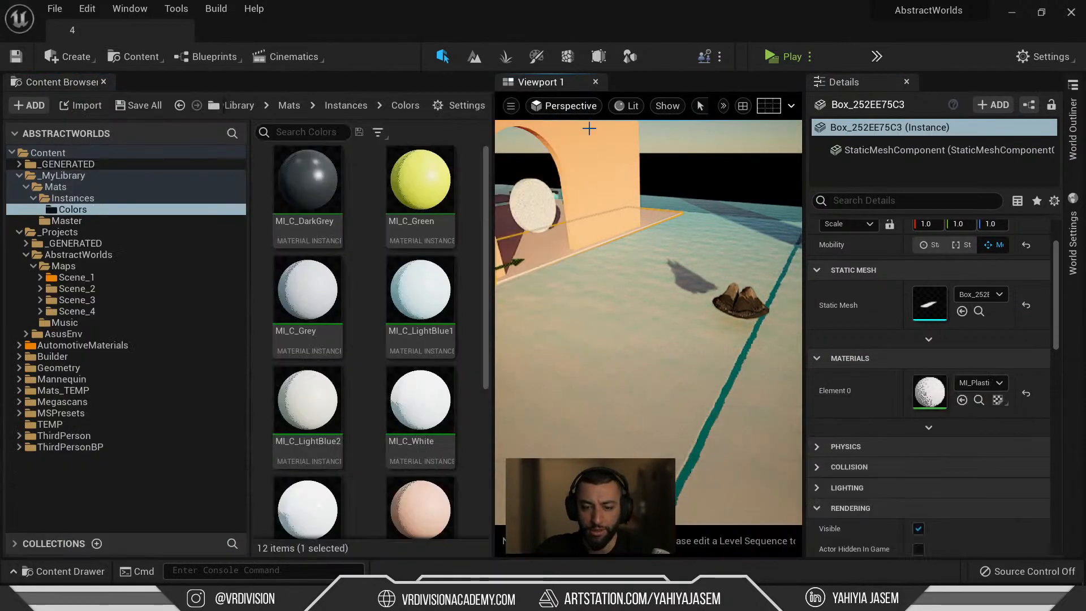
pyautogui.moveTo(598, 230); pyautogui.dragTo(561, 215, button='right')
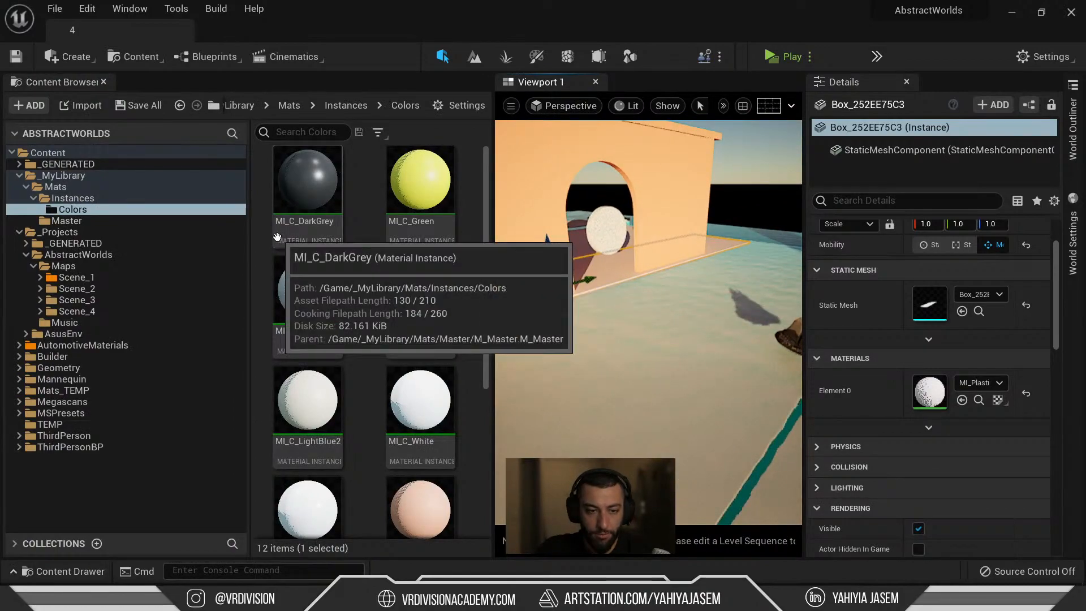
pyautogui.moveTo(248, 237); pyautogui.dragTo(139, 237)
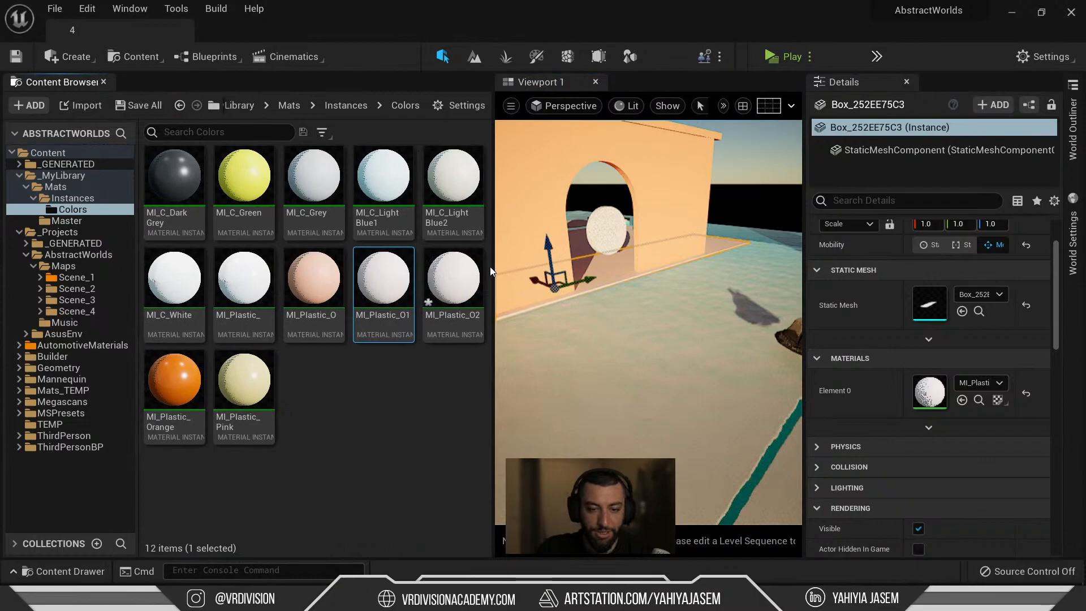
pyautogui.click(104, 82)
# Rename the material instance to MI_Rock by removing its _O2 suffix.
pyautogui.rightClick(387, 374)
pyautogui.moveTo(373, 479)
pyautogui.mouseDown(button='right')
pyautogui.moveTo(410, 491)
pyautogui.moveTo(385, 485)
pyautogui.mouseUp(button='right')
pyautogui.hotkey('ctrl', 'space')
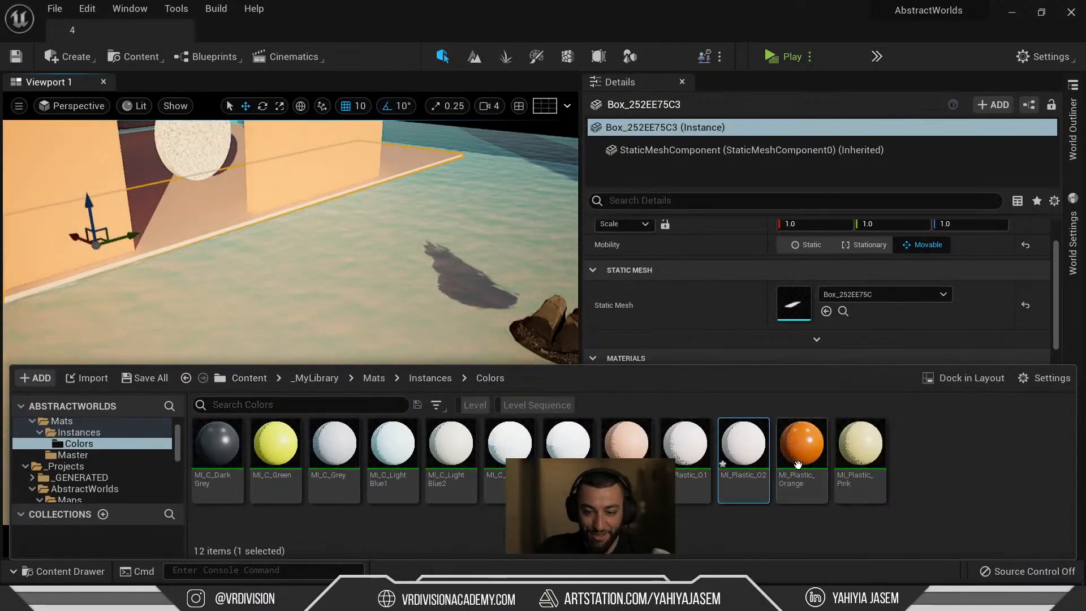
pyautogui.press('BackSpace')
pyautogui.press('BackSpace')
pyautogui.press('BackSpace')
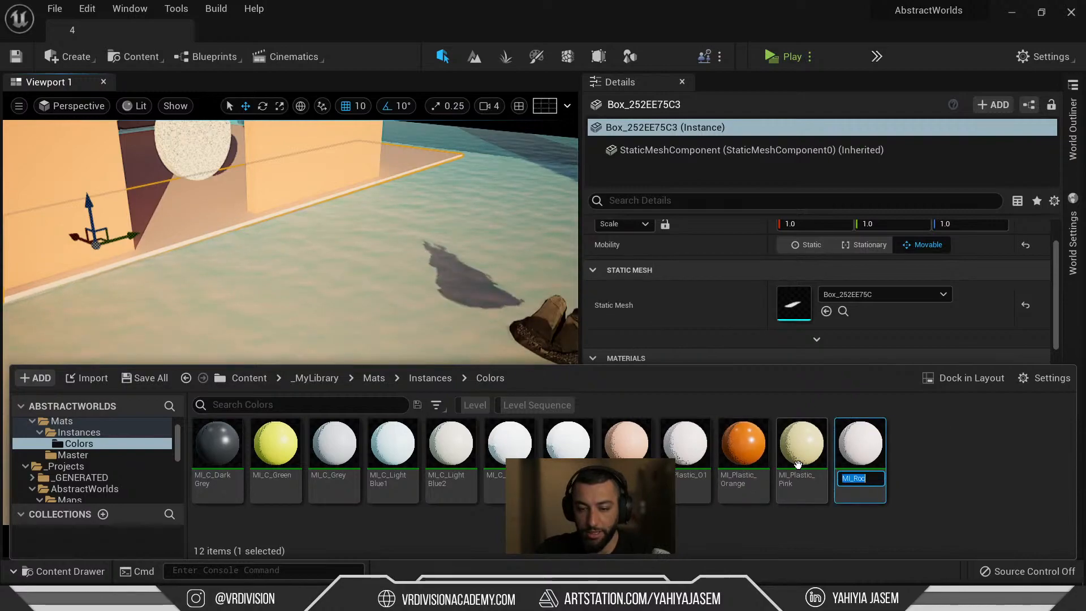
pyautogui.press('Return')
# Create two new folders inside the Colors folder.
pyautogui.rightClick(932, 470)
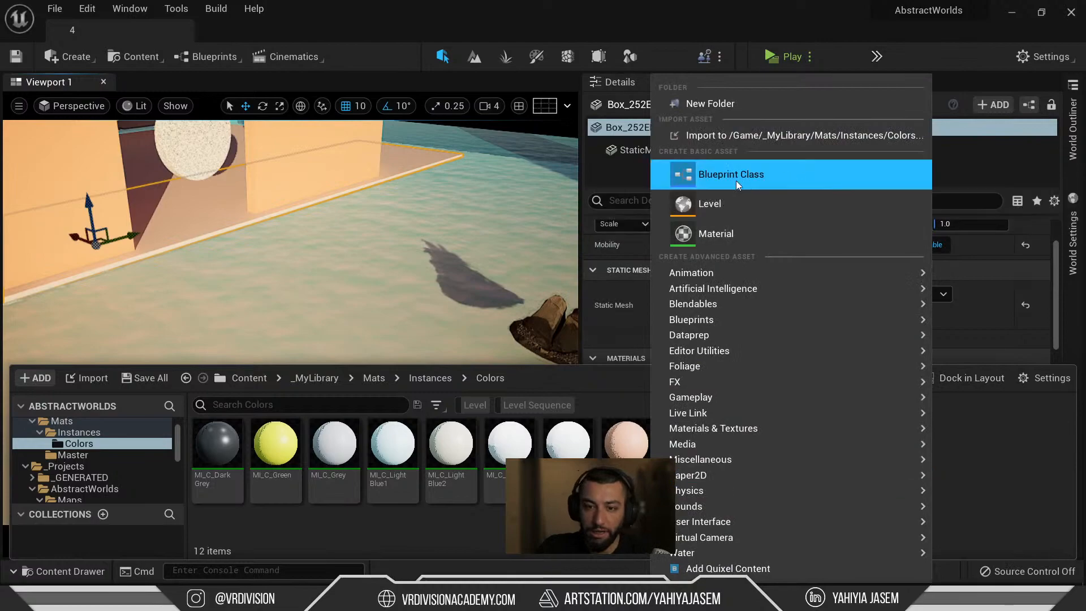
pyautogui.click(726, 105)
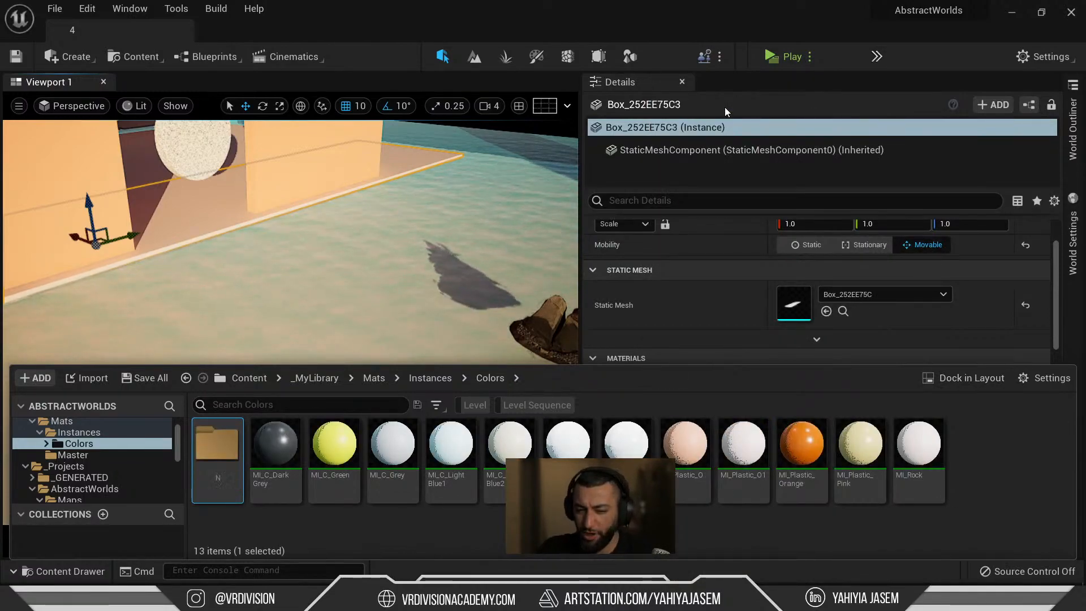
pyautogui.click(1036, 434)
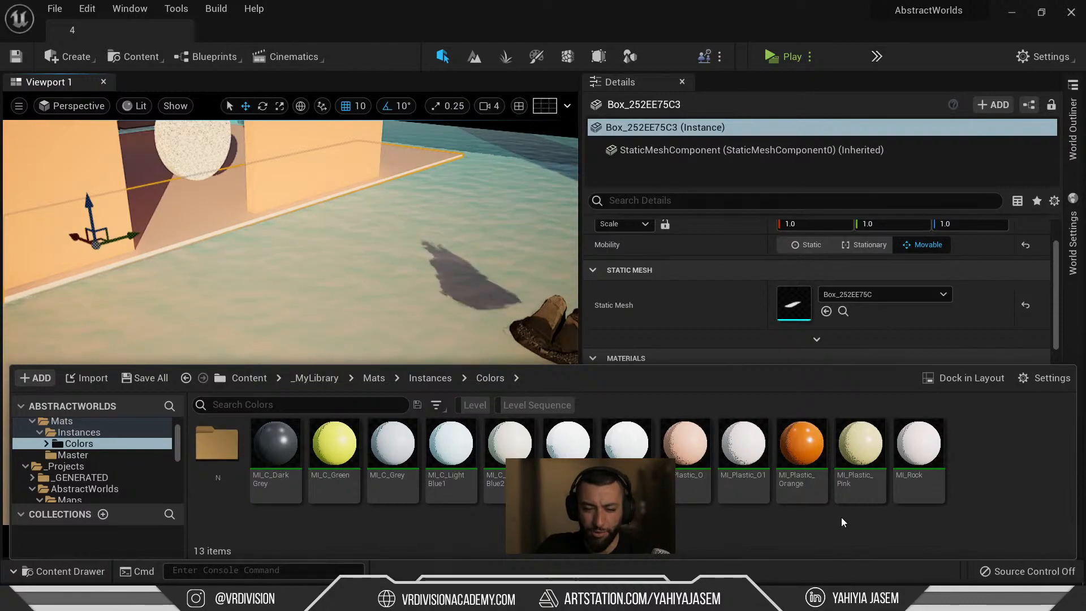
pyautogui.rightClick(979, 466)
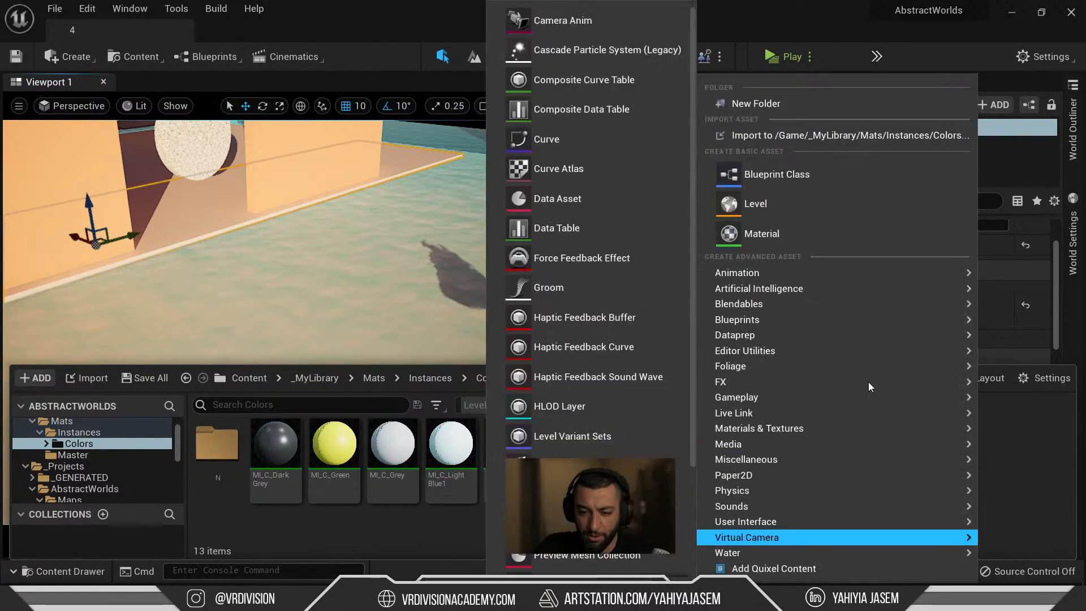
pyautogui.click(769, 107)
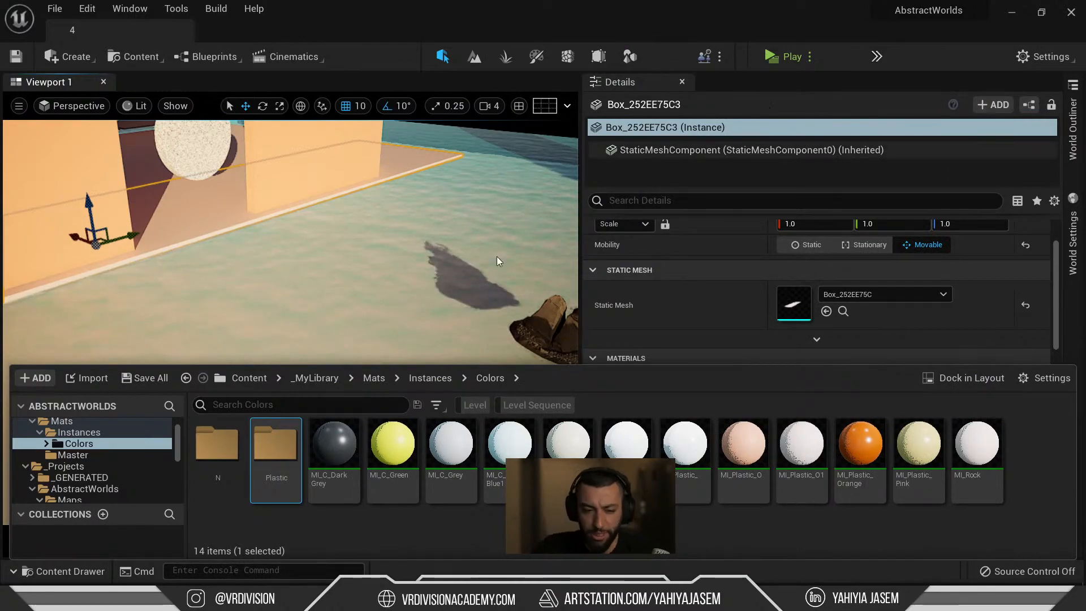
pyautogui.click(962, 496)
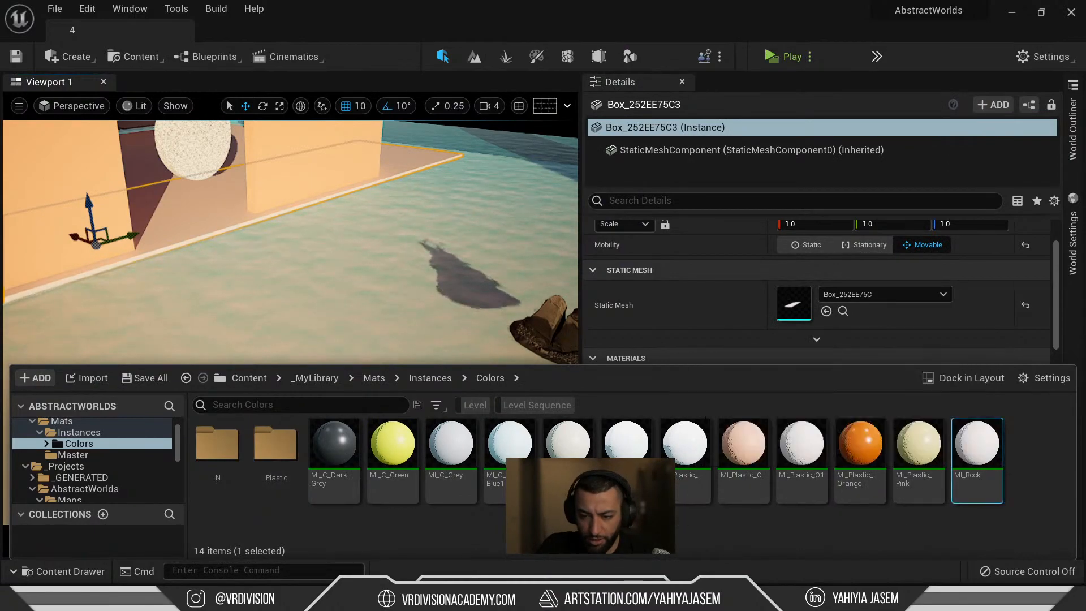
# Rename the new folders to Polished and Normal.
pyautogui.click(275, 447)
pyautogui.press('F2')
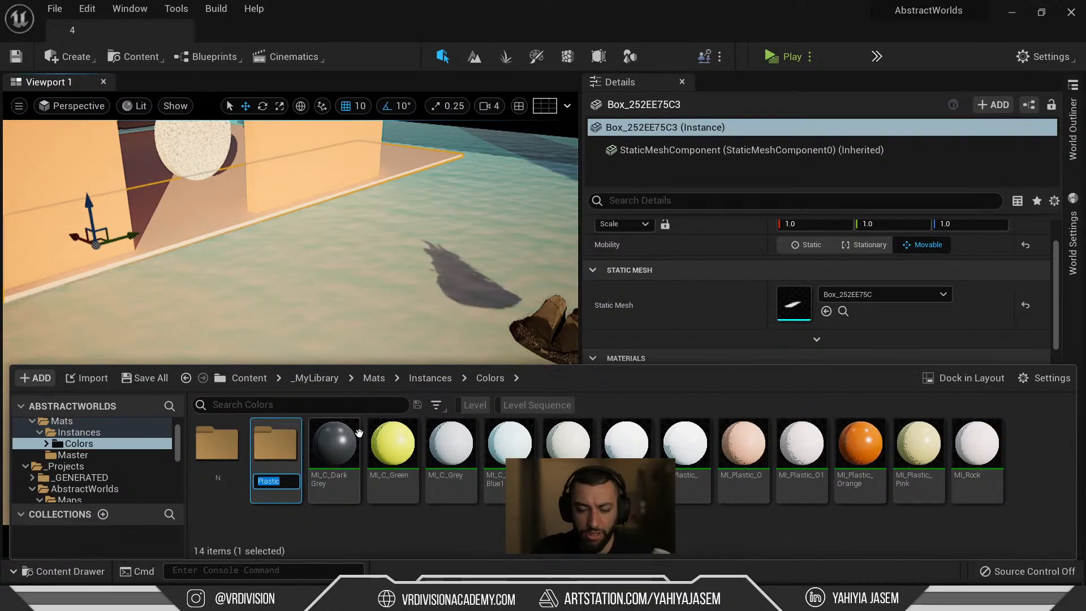
pyautogui.press('Return')
pyautogui.press('Left')
pyautogui.press('F2')
pyautogui.write('Normal')
pyautogui.press('Return')
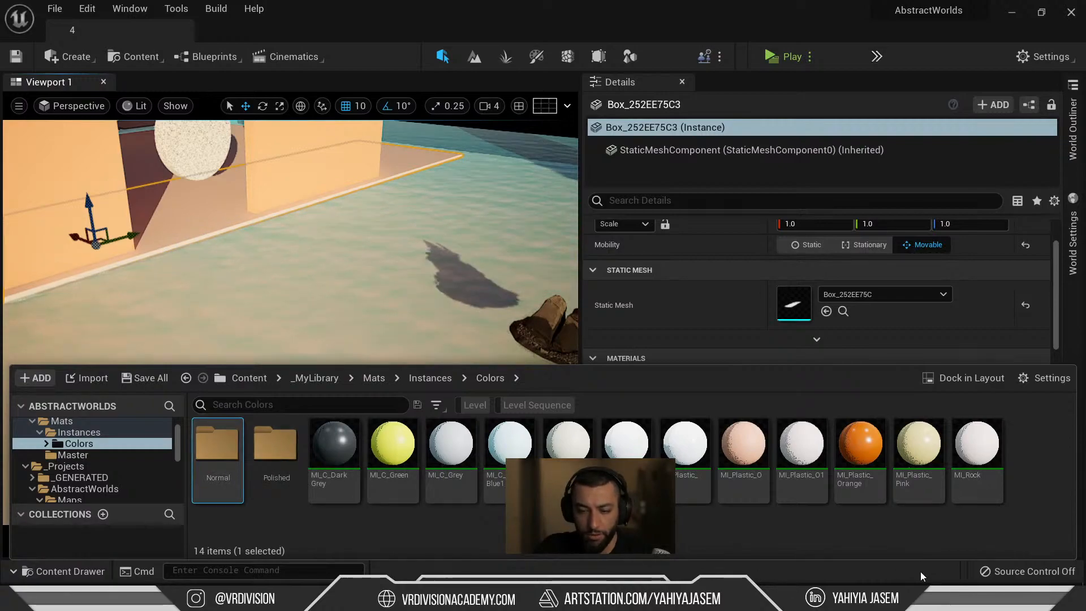
# Move MI_Rock into the Normal folder and open that folder.
pyautogui.moveTo(273, 250); pyautogui.dragTo(338, 248, button='right')
pyautogui.hotkey('ctrl', 'space')
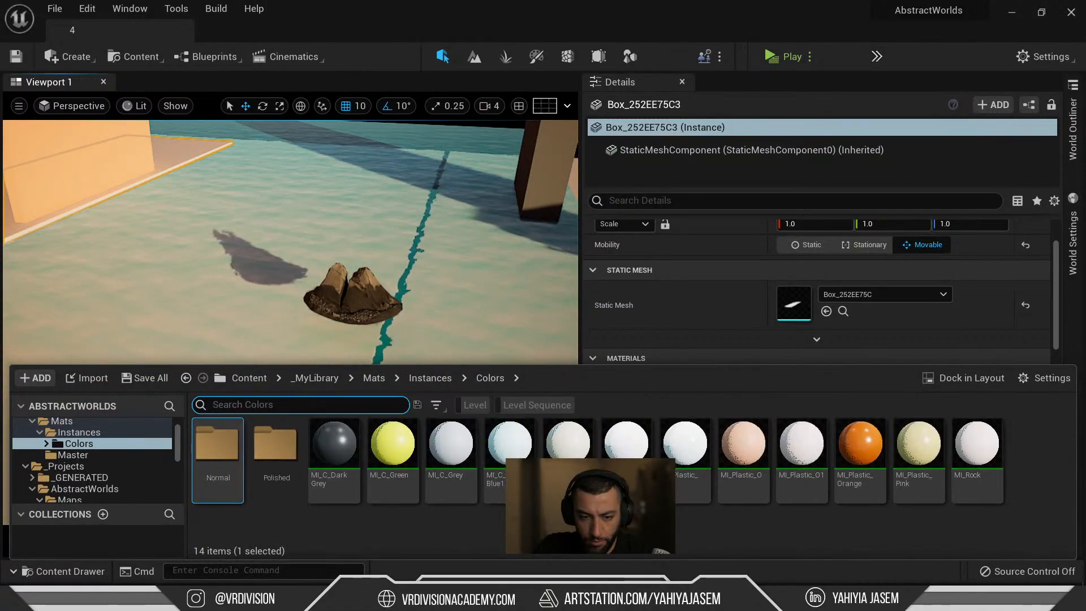
pyautogui.moveTo(952, 499); pyautogui.dragTo(232, 448)
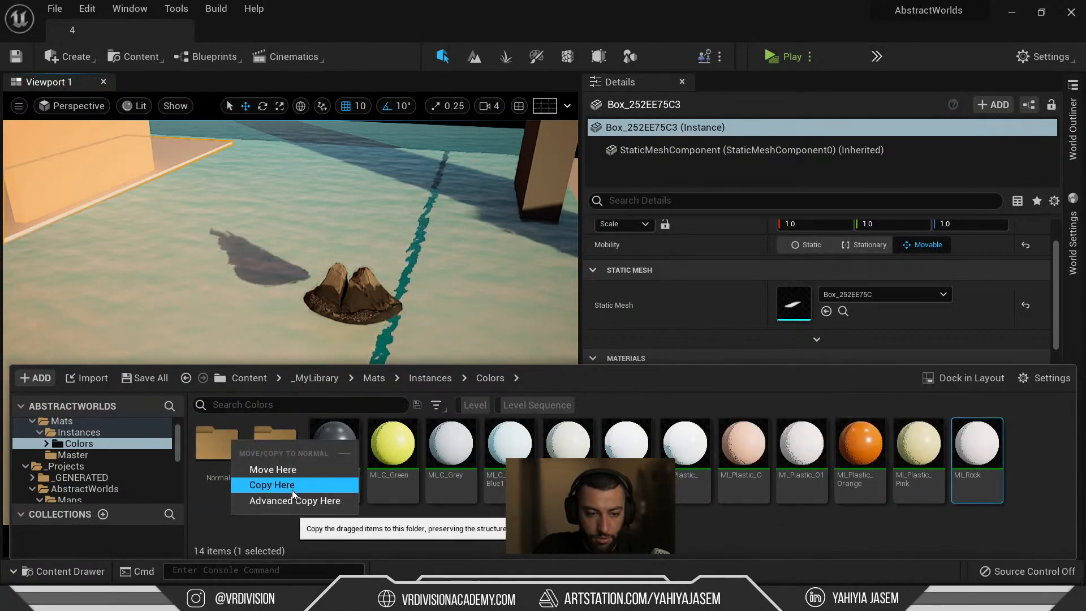
pyautogui.click(290, 471)
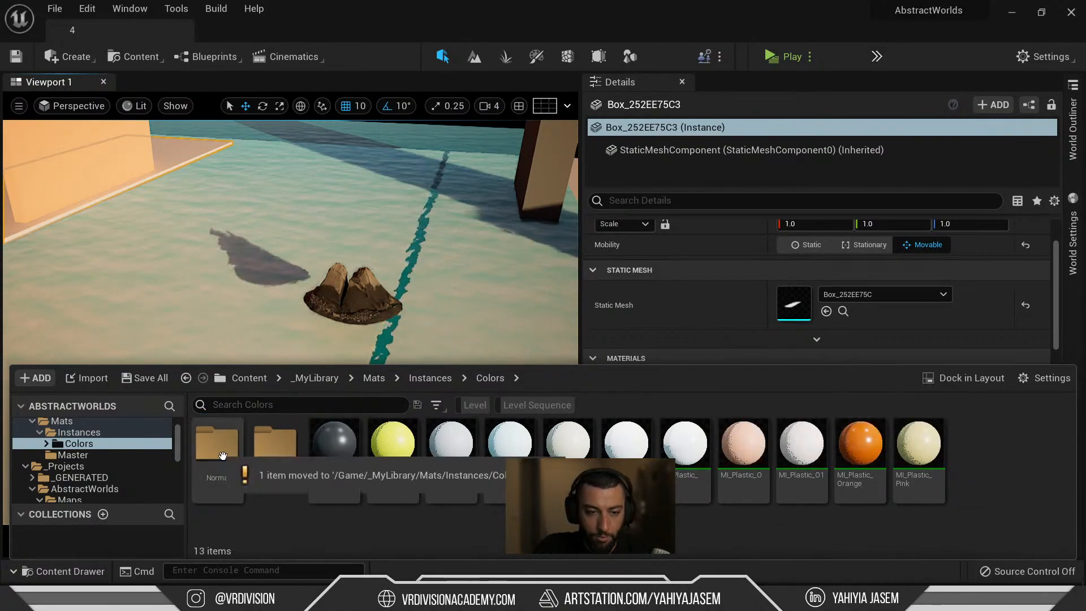
pyautogui.doubleClick(227, 461)
# Apply MI_Rock to the rock and open its material instance from the Element 0 slot.
pyautogui.moveTo(218, 447); pyautogui.dragTo(364, 312)
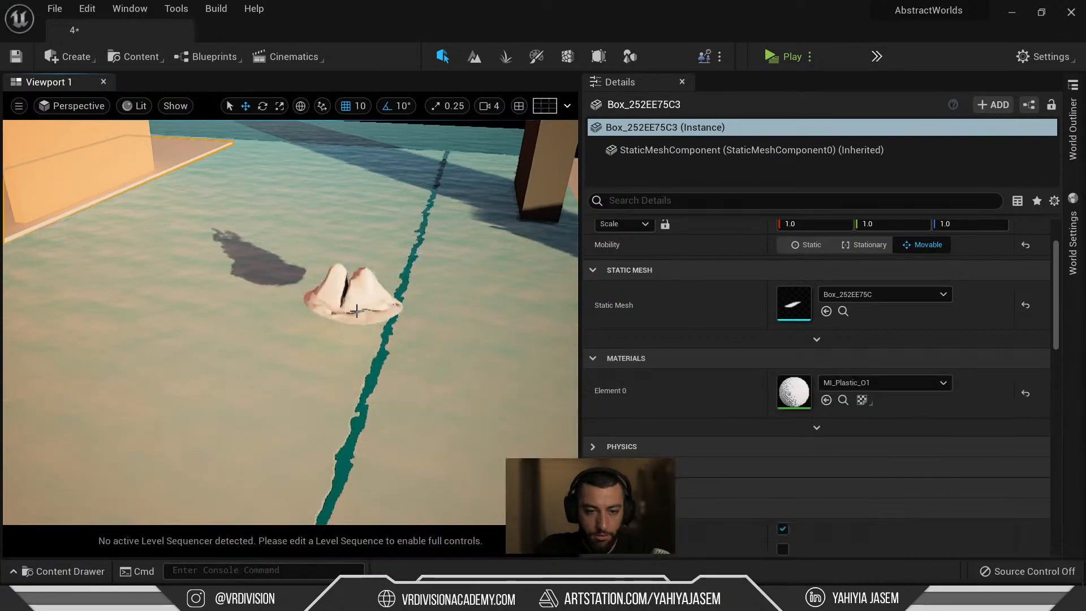
pyautogui.click(359, 312)
pyautogui.press('f')
pyautogui.keyDown('alt'); pyautogui.moveTo(252, 351); pyautogui.dragTo(362, 371); pyautogui.keyUp('alt')
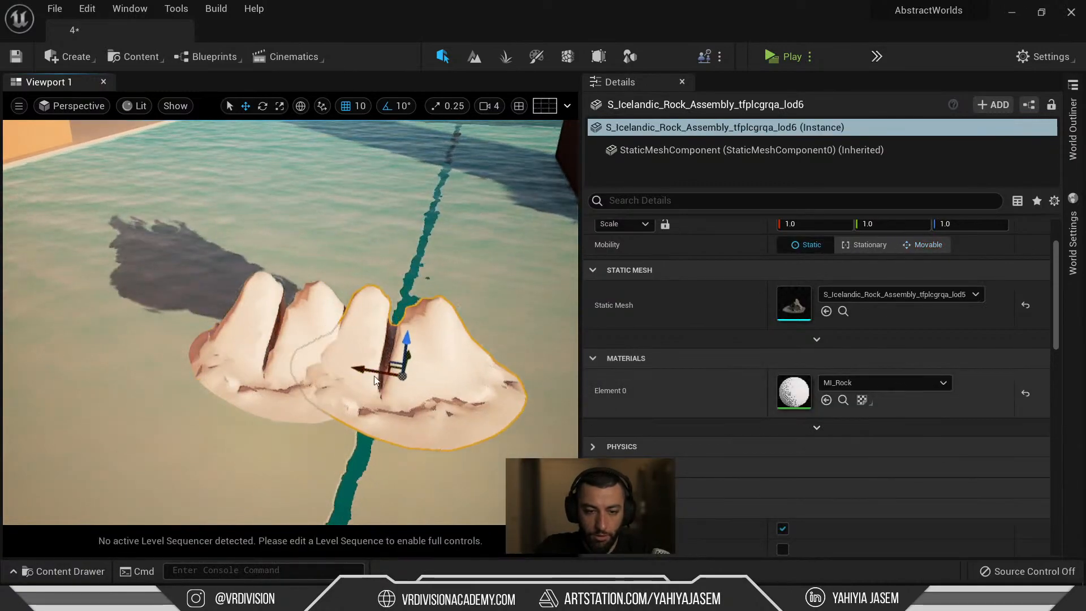
pyautogui.hotkey('ctrl', 'z')
pyautogui.doubleClick(794, 391)
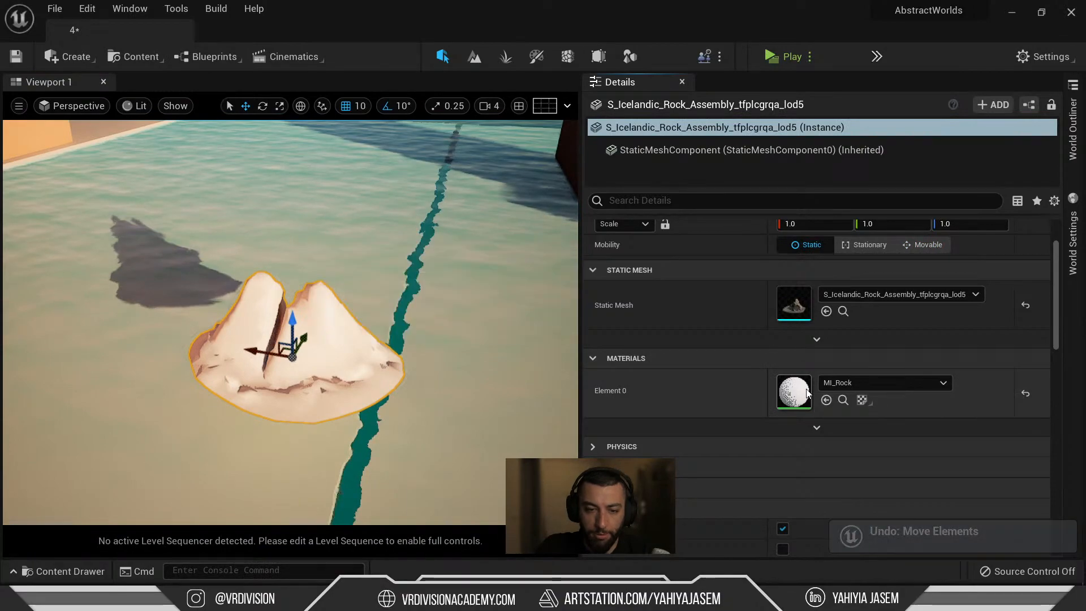
pyautogui.moveTo(421, 108); pyautogui.dragTo(919, 60)
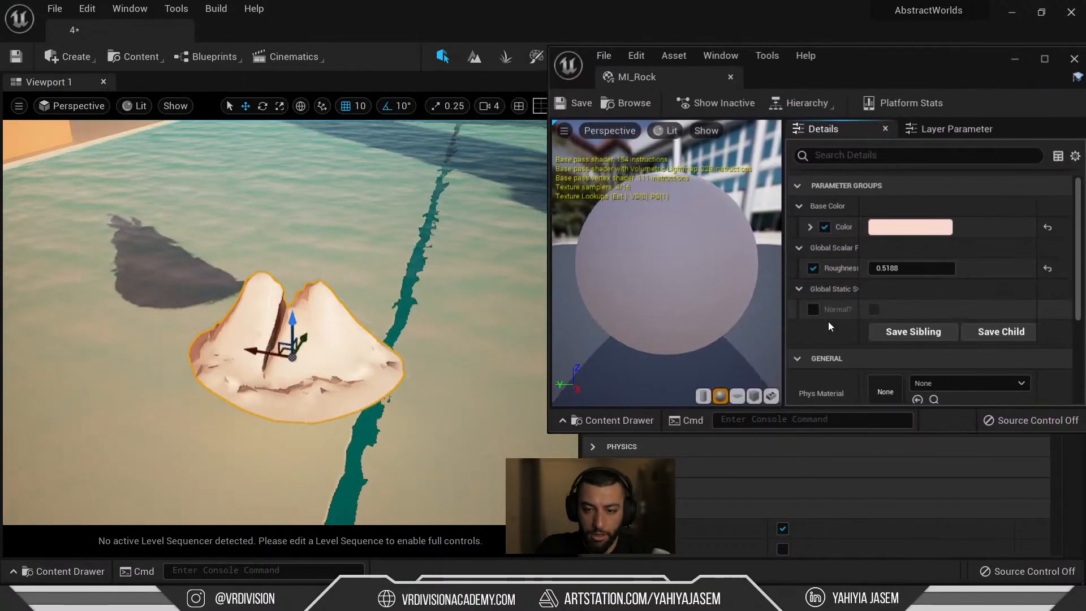
# Enable the Normal? override and value in MI_Rock, then frame the rock full-window.
pyautogui.click(812, 310)
pyautogui.click(873, 311)
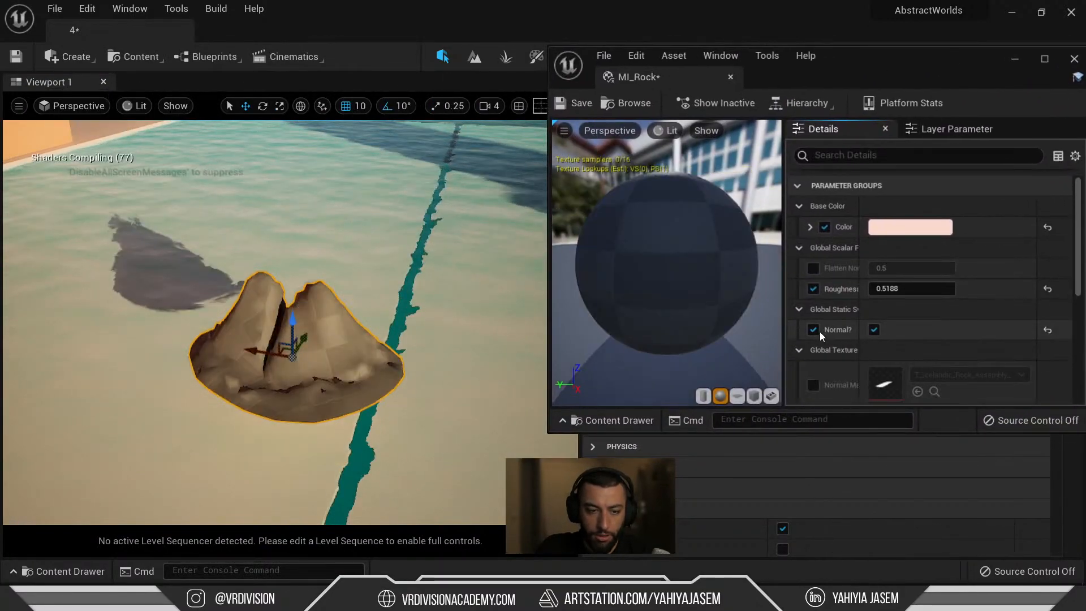
pyautogui.scroll(2, 451, 358)
pyautogui.moveTo(394, 389); pyautogui.dragTo(385, 400, button='right')
pyautogui.press('Escape')
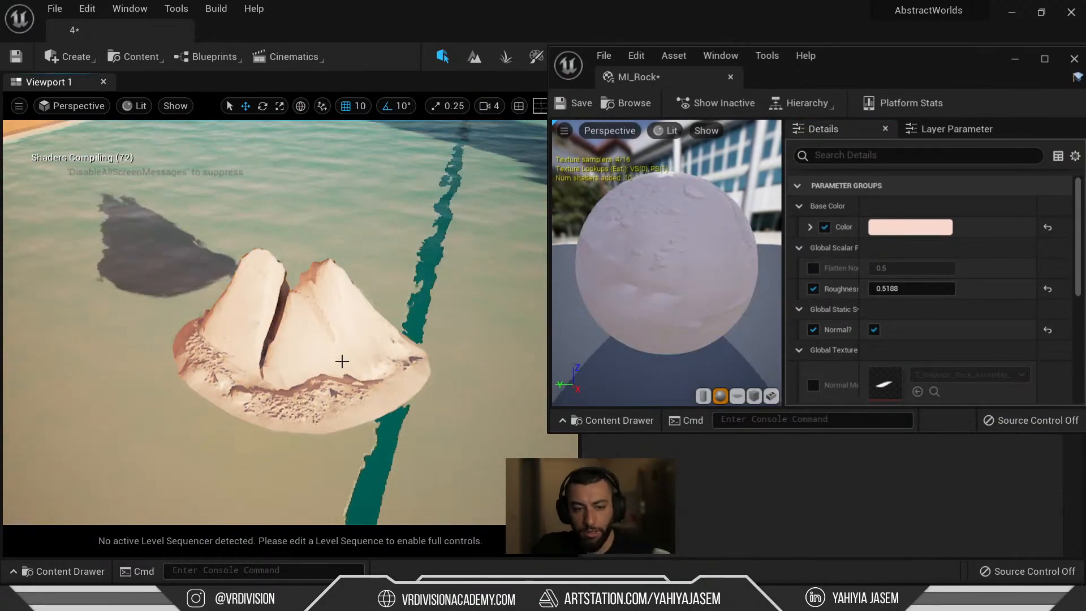
pyautogui.click(342, 361)
pyautogui.press('F11')
pyautogui.press('f')
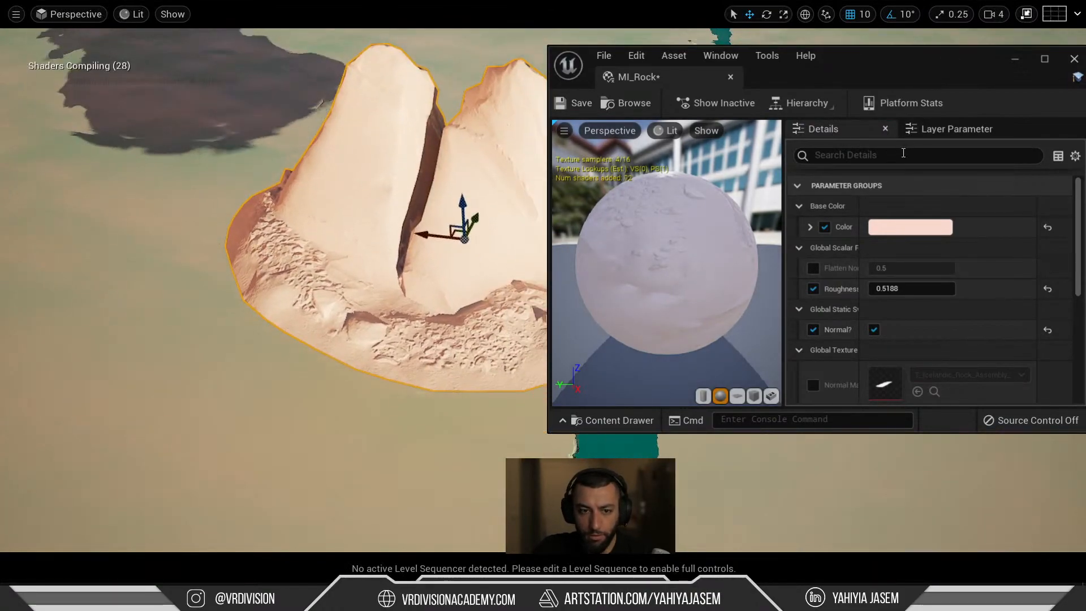
# Close the MI_Rock editor and orbit around the rock to view the normal detail.
pyautogui.moveTo(928, 47); pyautogui.dragTo(692, 158)
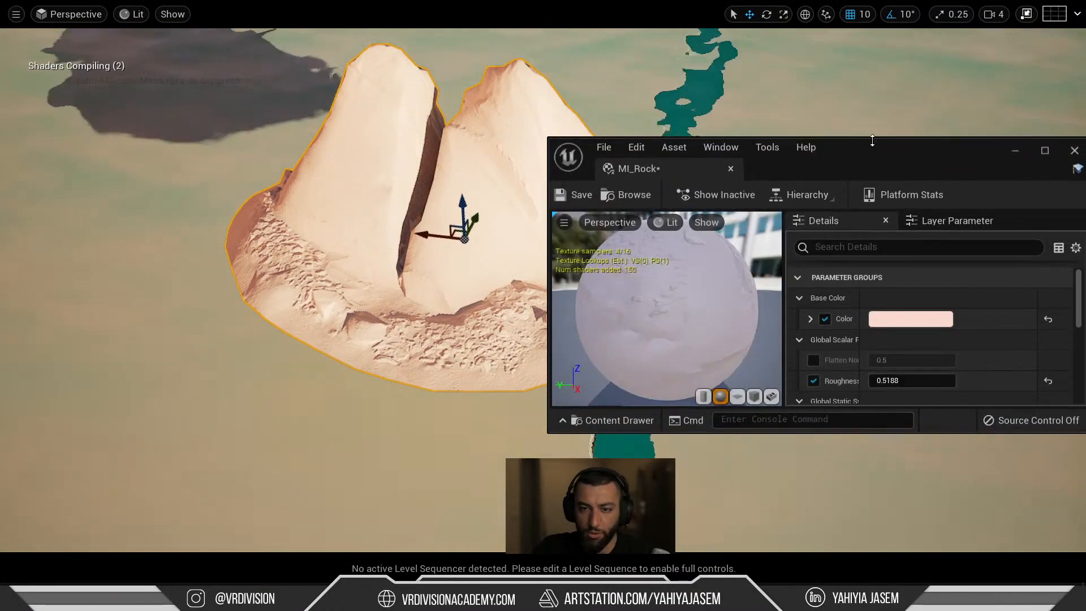
pyautogui.moveTo(891, 151); pyautogui.dragTo(300, 336)
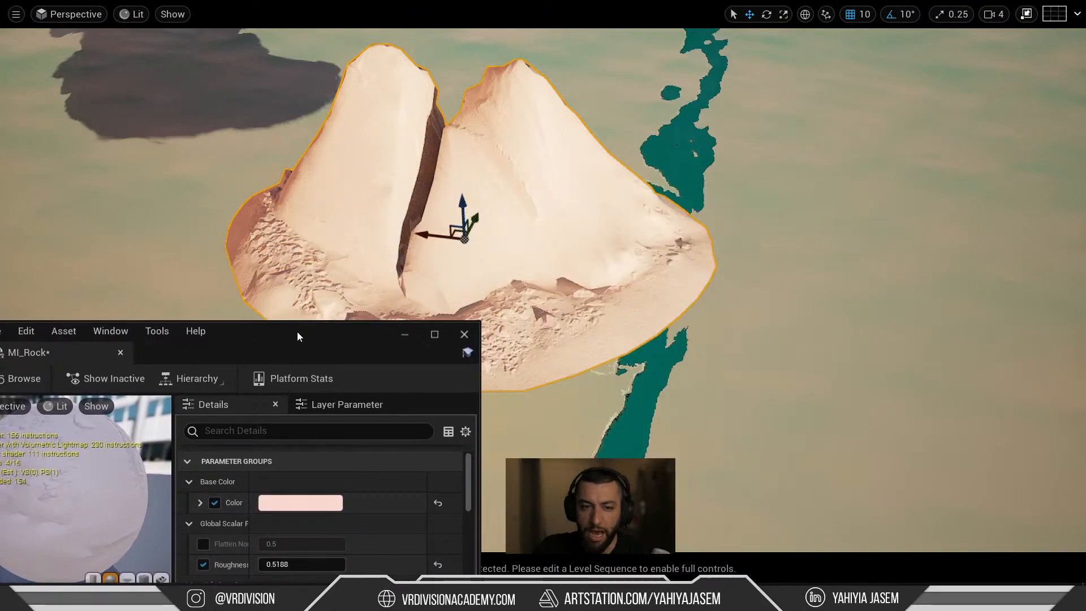
pyautogui.click(464, 335)
pyautogui.press('f')
pyautogui.keyDown('alt'); pyautogui.moveTo(510, 259); pyautogui.dragTo(894, 212); pyautogui.keyUp('alt')
pyautogui.scroll(6, 510, 260)
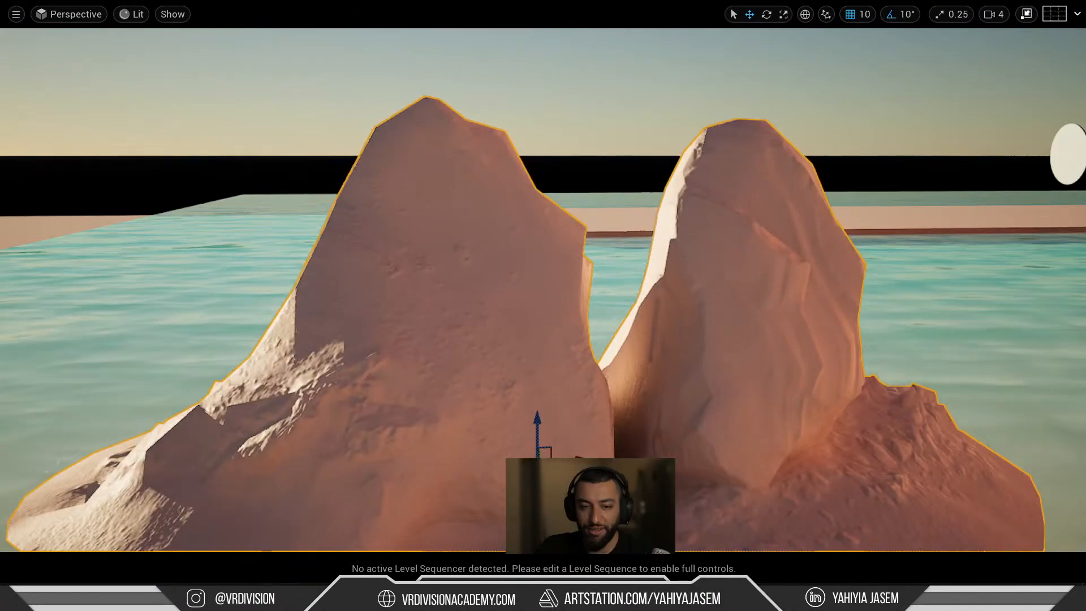
pyautogui.keyDown('alt'); pyautogui.moveTo(509, 259); pyautogui.dragTo(535, 242); pyautogui.keyUp('alt')
# Rotate the rock about its vertical Z axis.
pyautogui.press('e')
pyautogui.moveTo(491, 474); pyautogui.dragTo(611, 479)
pyautogui.press('w')
pyautogui.keyDown('alt'); pyautogui.moveTo(510, 260); pyautogui.dragTo(226, 275); pyautogui.keyUp('alt')
pyautogui.keyDown('alt'); pyautogui.moveTo(493, 401); pyautogui.dragTo(600, 402); pyautogui.keyUp('alt')
pyautogui.scroll(-5, 493, 400)
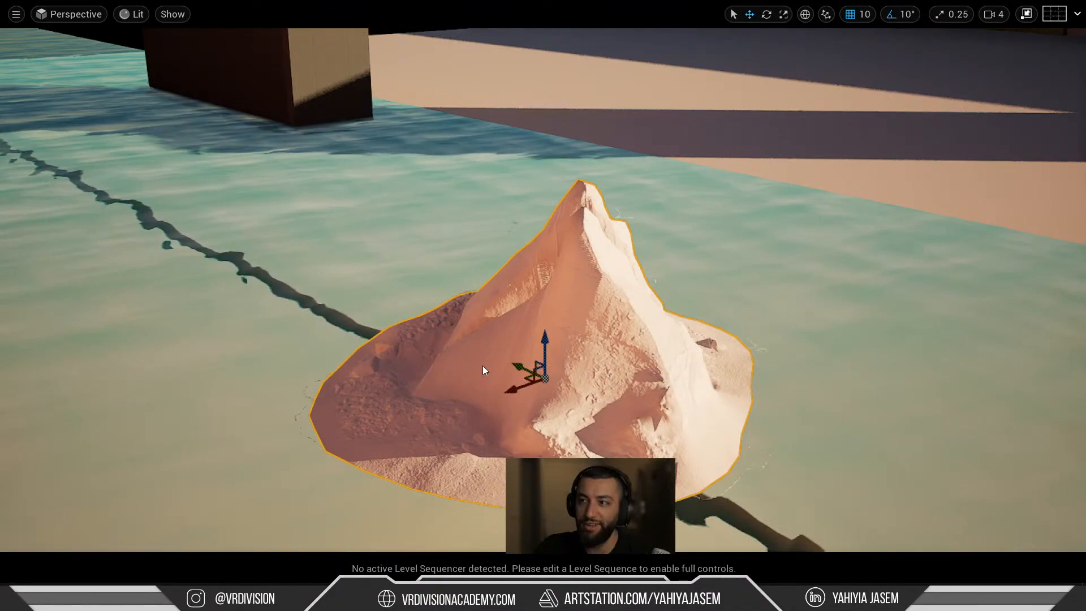
# Deselect to inspect the rotated rock, then reselect it and leave the full-window view.
pyautogui.press('Escape')
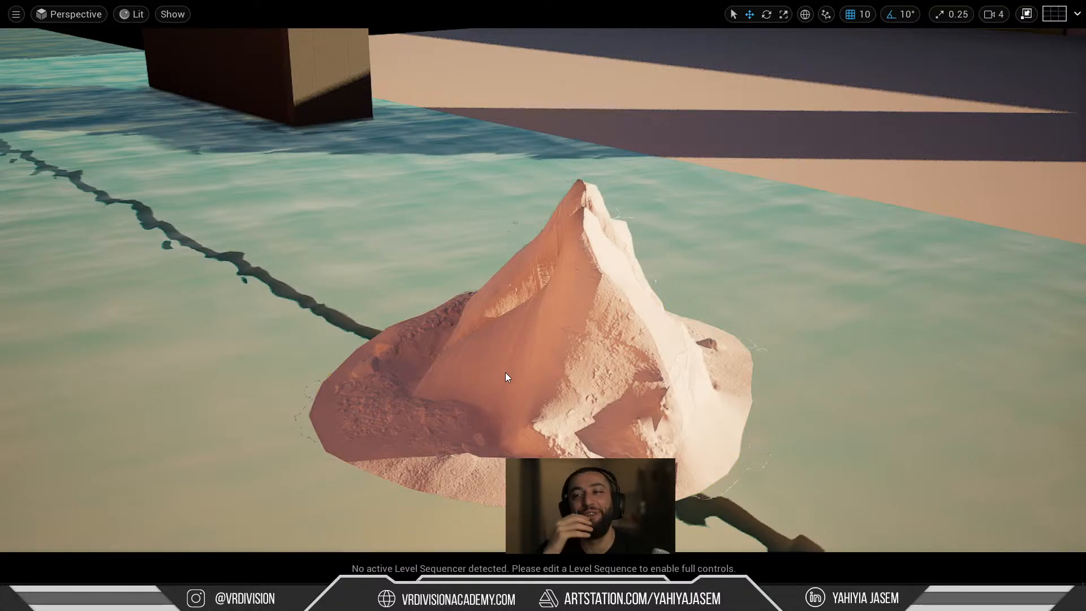
pyautogui.scroll(-5, 525, 302)
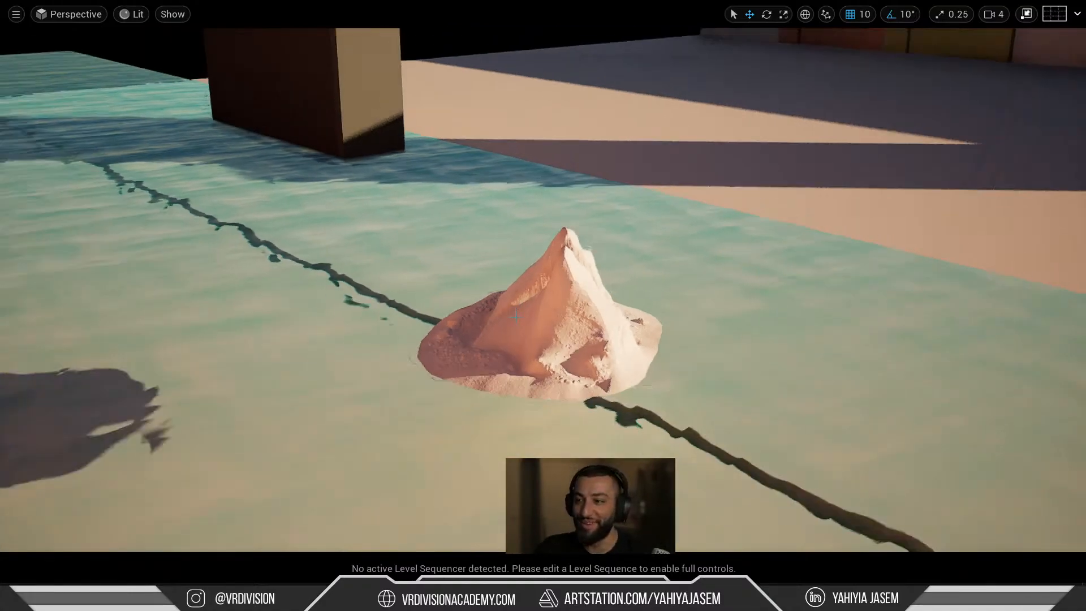
pyautogui.scroll(6, 515, 318)
pyautogui.scroll(-4, 541, 309)
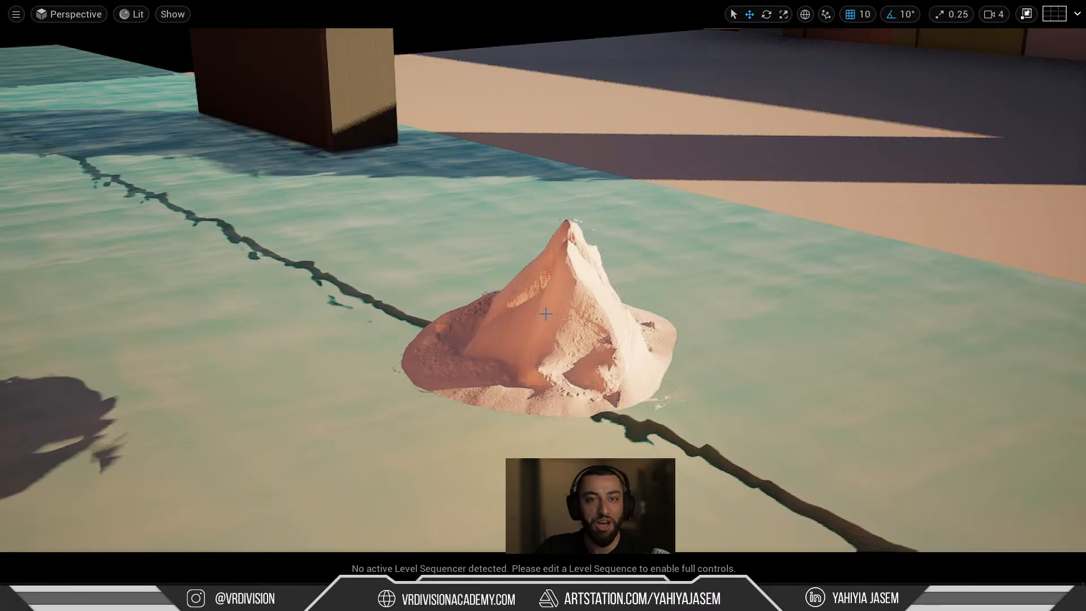
pyautogui.scroll(5, 546, 323)
pyautogui.click(547, 332)
pyautogui.press('F11')
# Double-click MI_Rock in the Content Drawer's Colors > Normal folder to edit it.
pyautogui.scroll(-8, 501, 328)
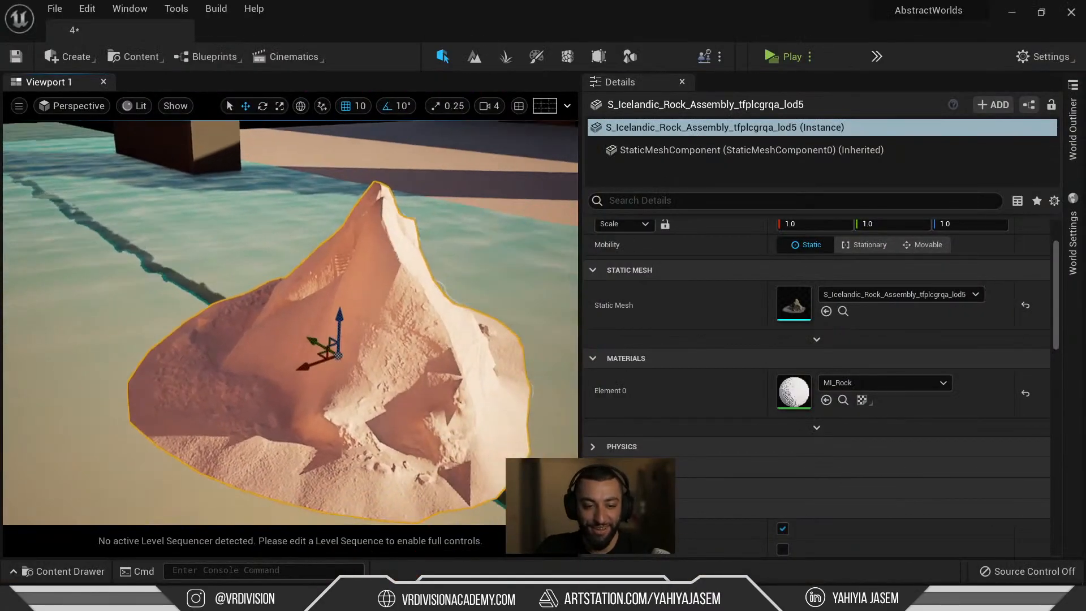
pyautogui.hotkey('ctrl', 'space')
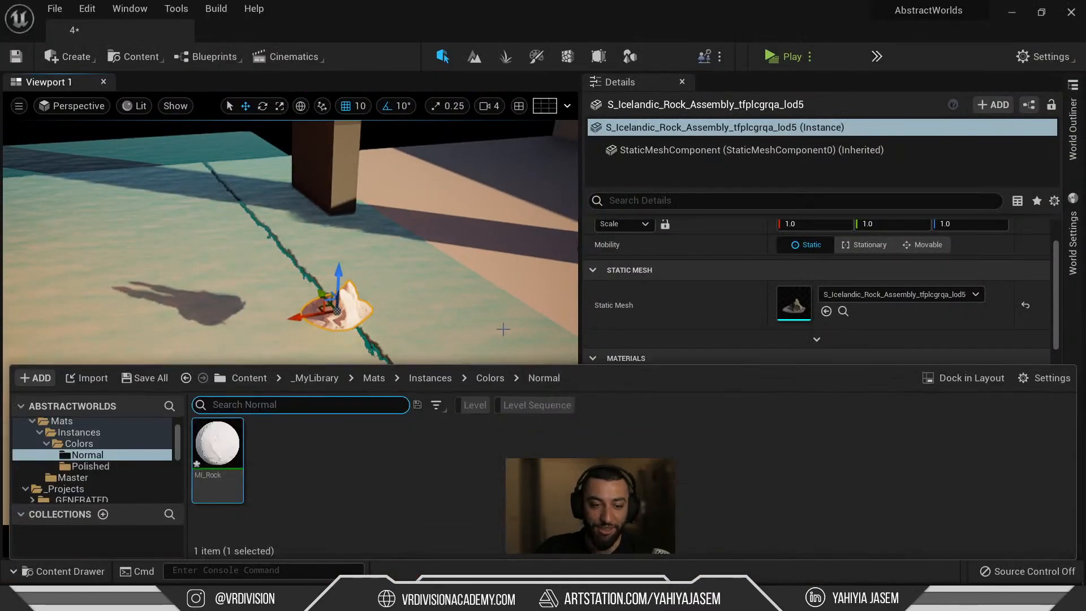
pyautogui.doubleClick(236, 455)
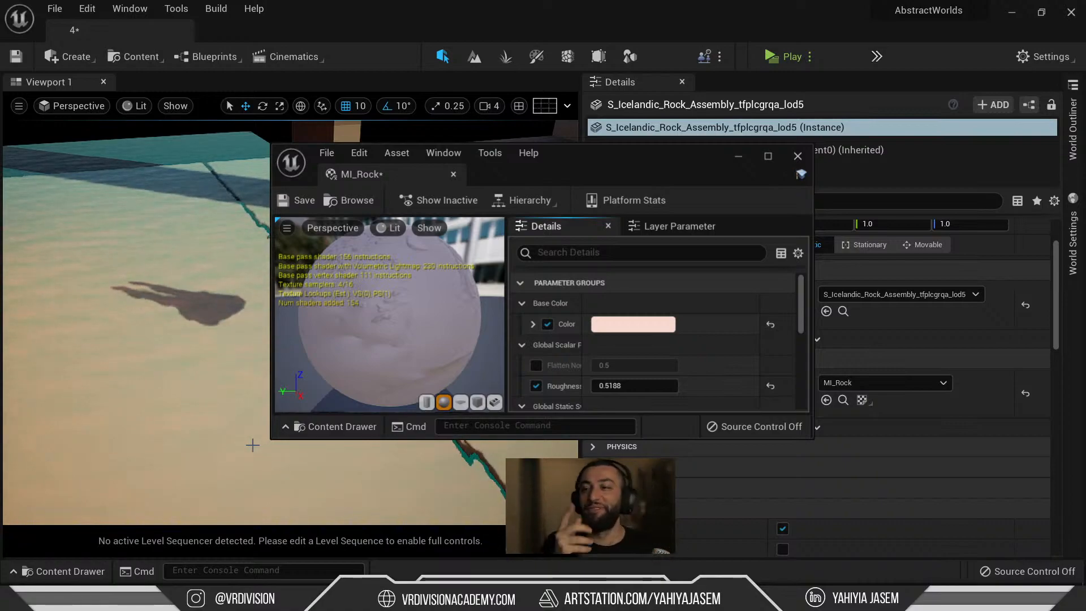
# Save MI_Rock, close its editor, and reopen it from the rock's Details.
pyautogui.moveTo(583, 166); pyautogui.dragTo(397, 221)
pyautogui.moveTo(581, 154); pyautogui.dragTo(694, 154)
pyautogui.moveTo(358, 215); pyautogui.dragTo(341, 105)
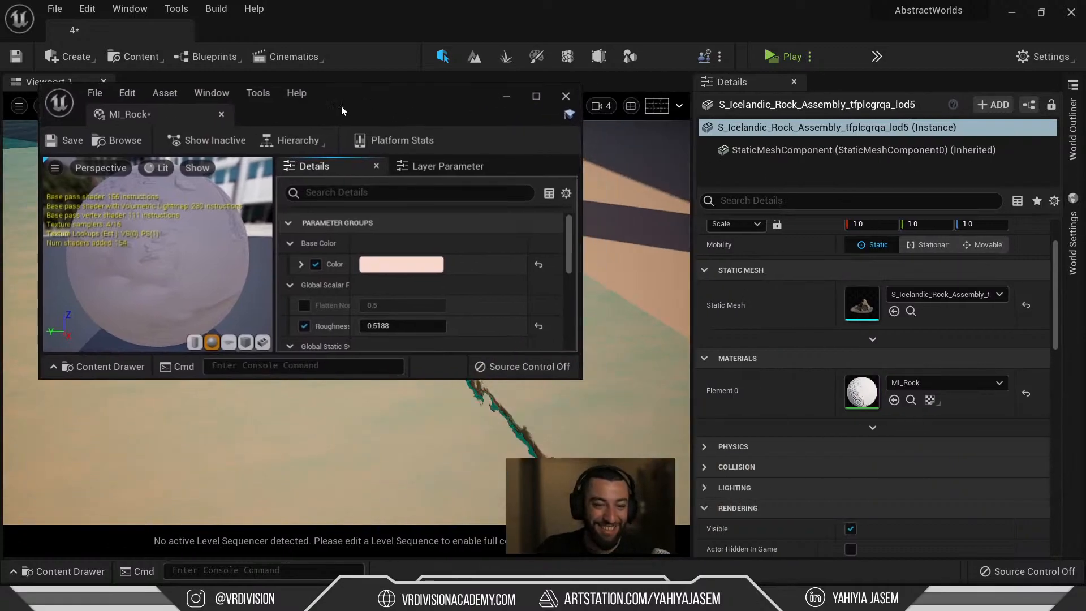
pyautogui.click(71, 140)
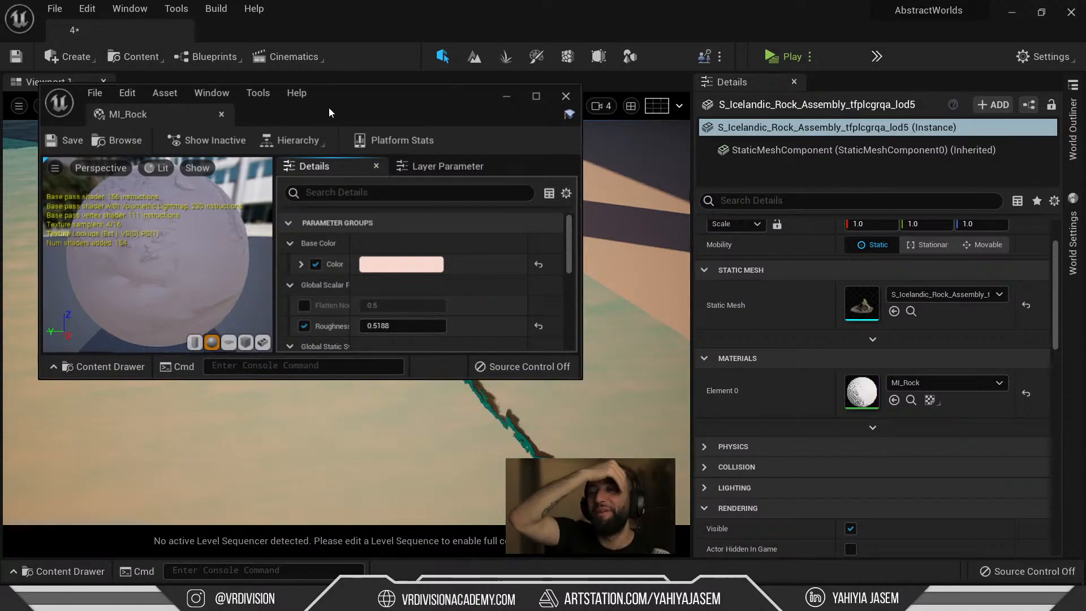
pyautogui.moveTo(388, 98); pyautogui.dragTo(368, 128)
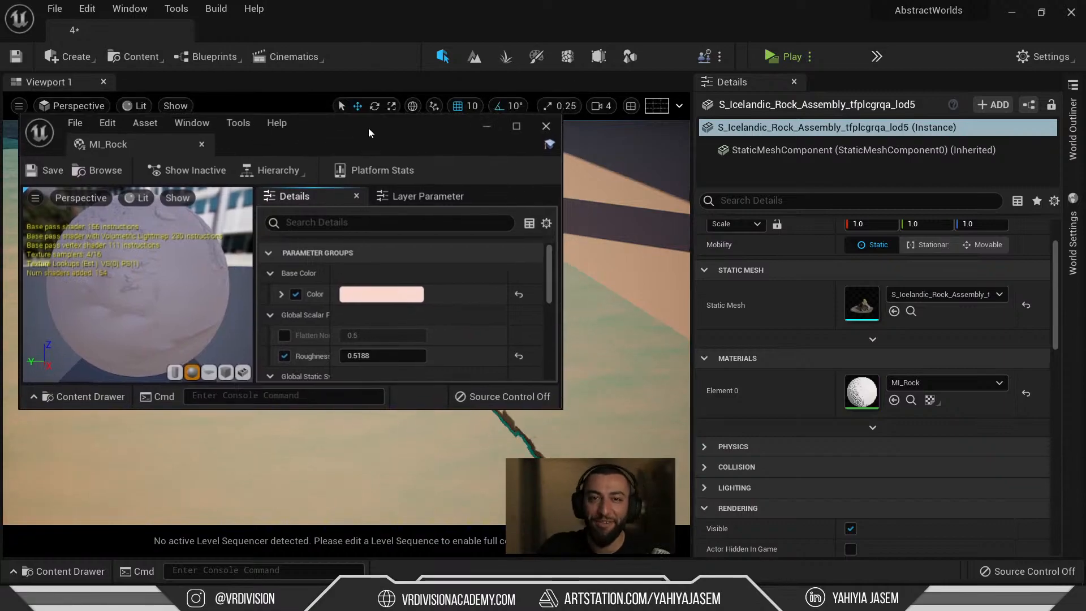
pyautogui.moveTo(693, 159); pyautogui.dragTo(759, 158)
pyautogui.moveTo(407, 148); pyautogui.dragTo(374, 136)
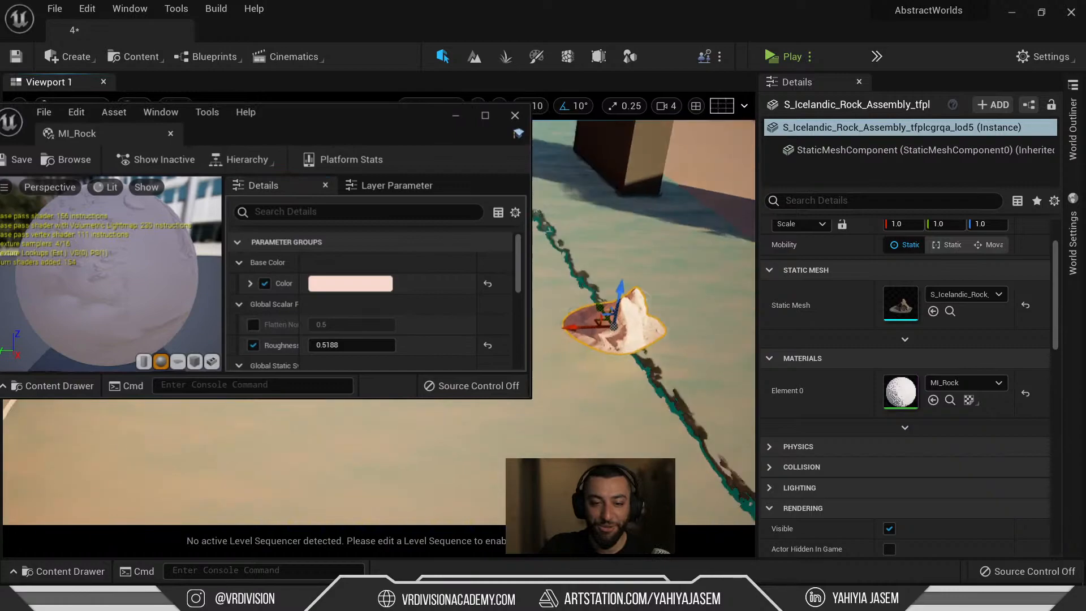
pyautogui.click(516, 116)
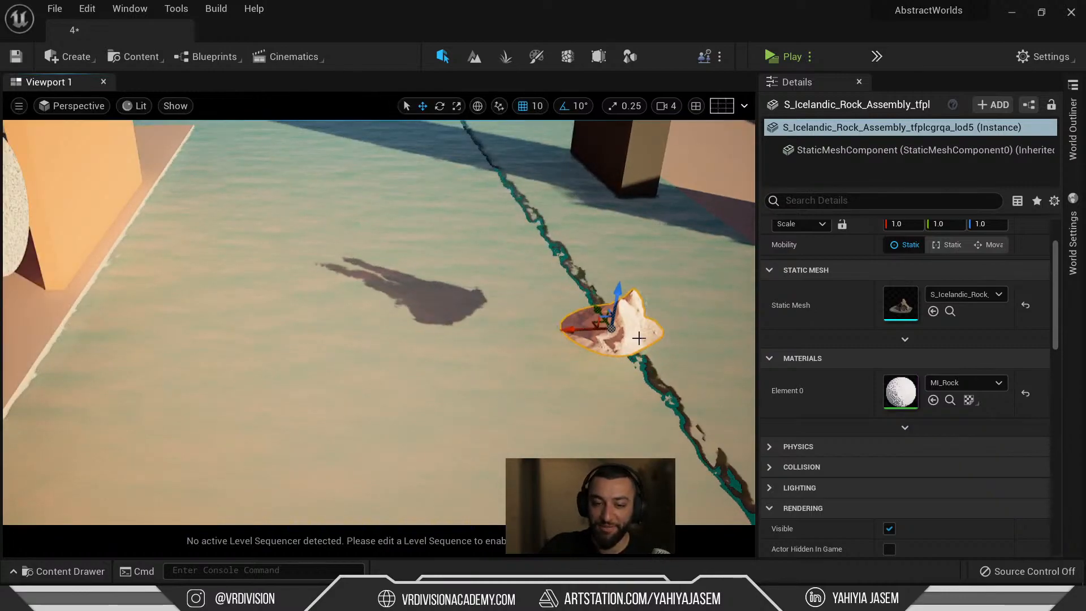
pyautogui.press('f')
pyautogui.doubleClick(889, 390)
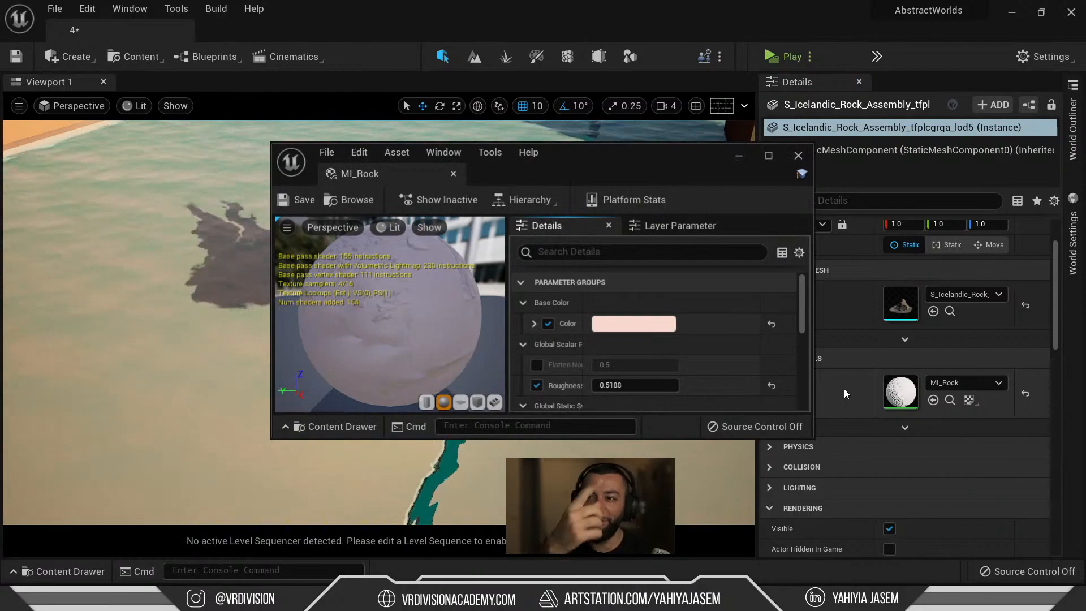
# Enable the Flatten Normal override and set it to 1.0.
pyautogui.moveTo(636, 163); pyautogui.dragTo(150, 110)
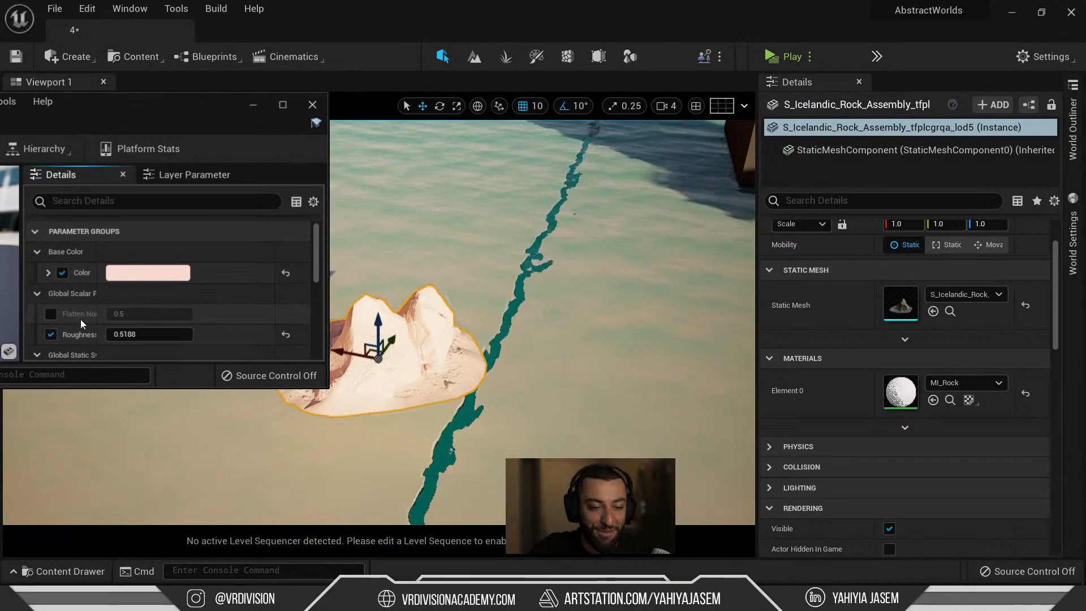
pyautogui.scroll(-1, 53, 315)
pyautogui.click(51, 291)
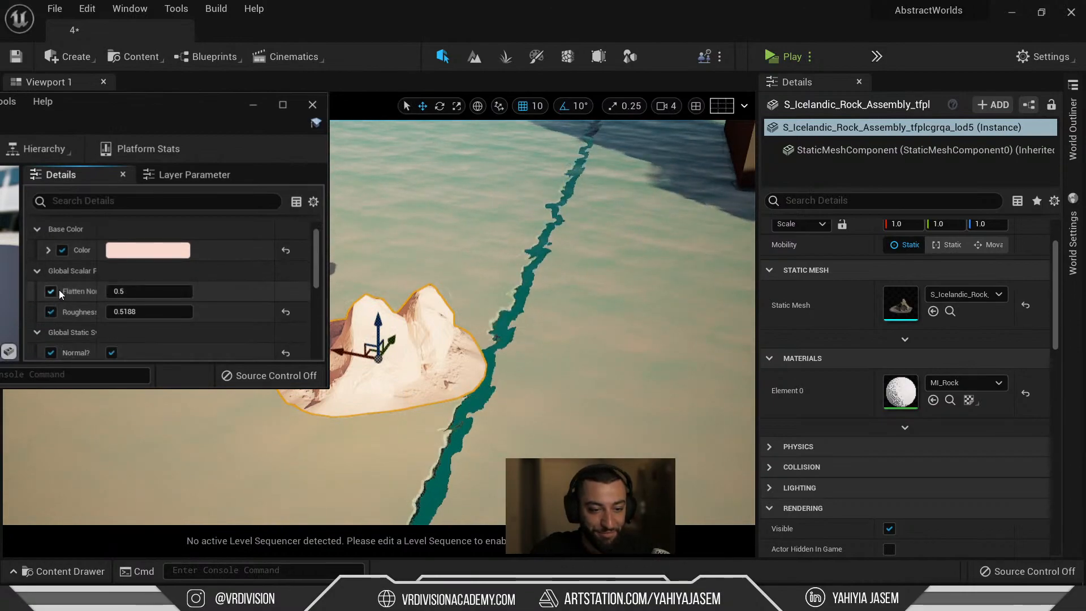
pyautogui.moveTo(126, 288); pyautogui.dragTo(139, 292)
pyautogui.click(139, 292)
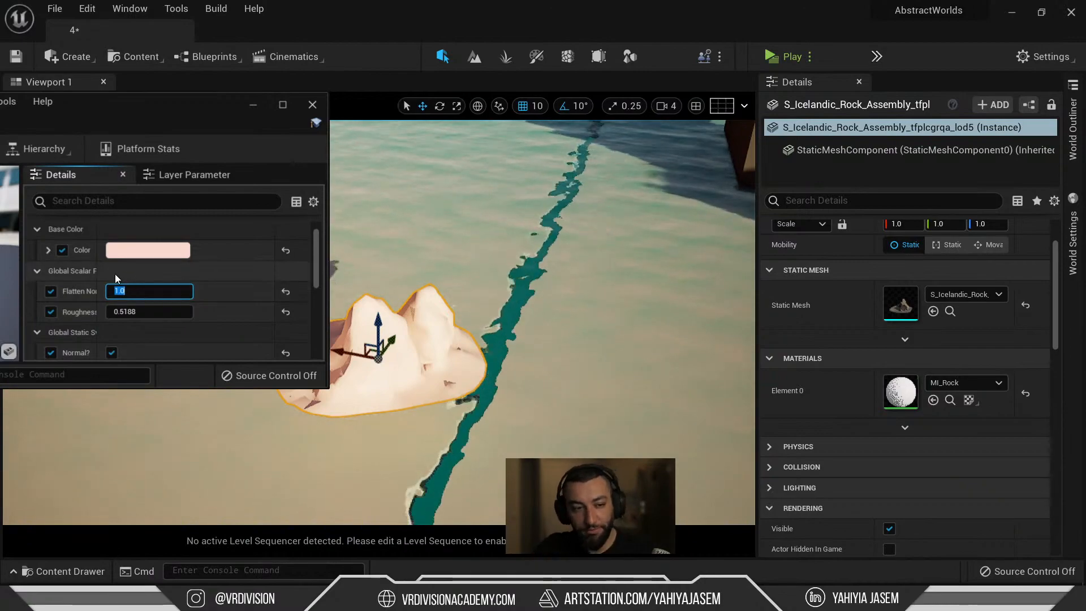
pyautogui.moveTo(104, 273); pyautogui.dragTo(135, 278)
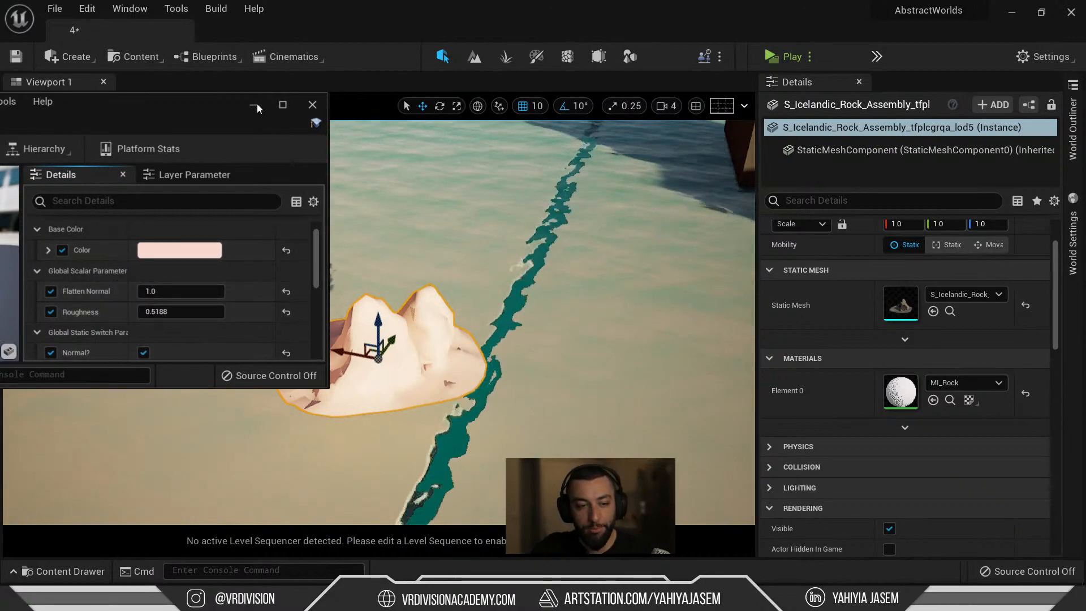
# Enlarge the material window and toggle the Normal? switch off and on to compare.
pyautogui.moveTo(257, 103); pyautogui.dragTo(283, 71)
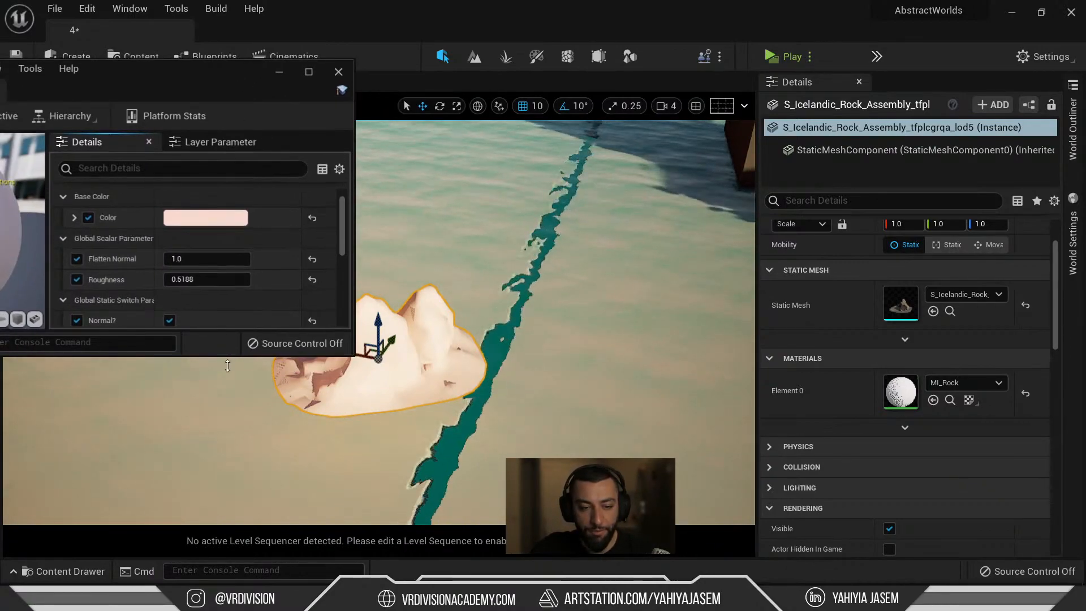
pyautogui.moveTo(227, 366); pyautogui.dragTo(228, 503)
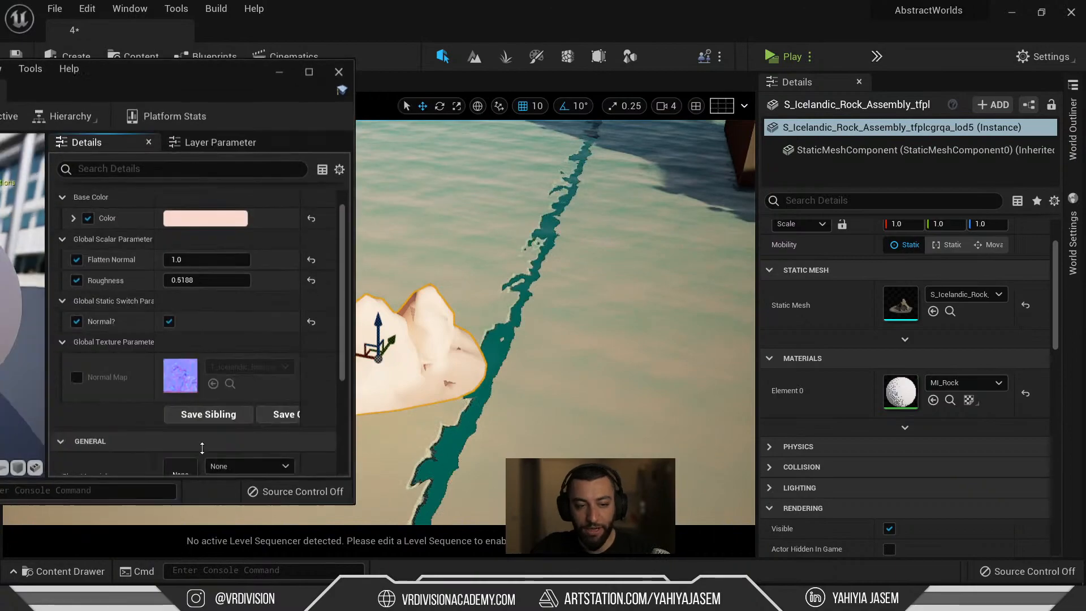
pyautogui.click(169, 321)
pyautogui.click(170, 299)
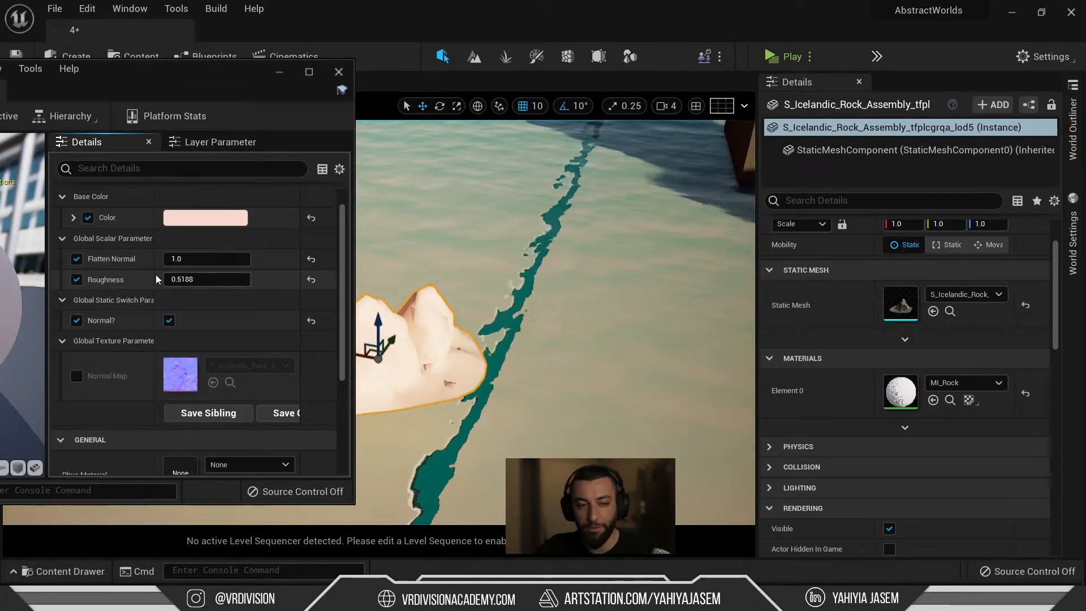
pyautogui.click(169, 320)
pyautogui.click(172, 301)
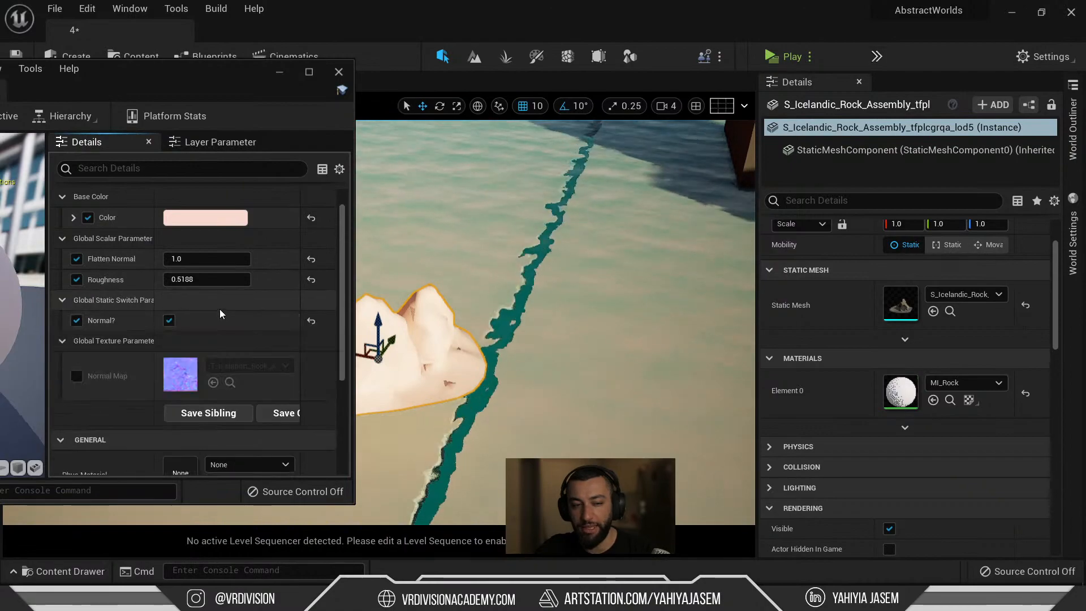
# Open the parent M_Master graph and dock it with MI_Rock in the main editor.
pyautogui.moveTo(104, 68); pyautogui.dragTo(551, 59)
pyautogui.scroll(-3, 618, 368)
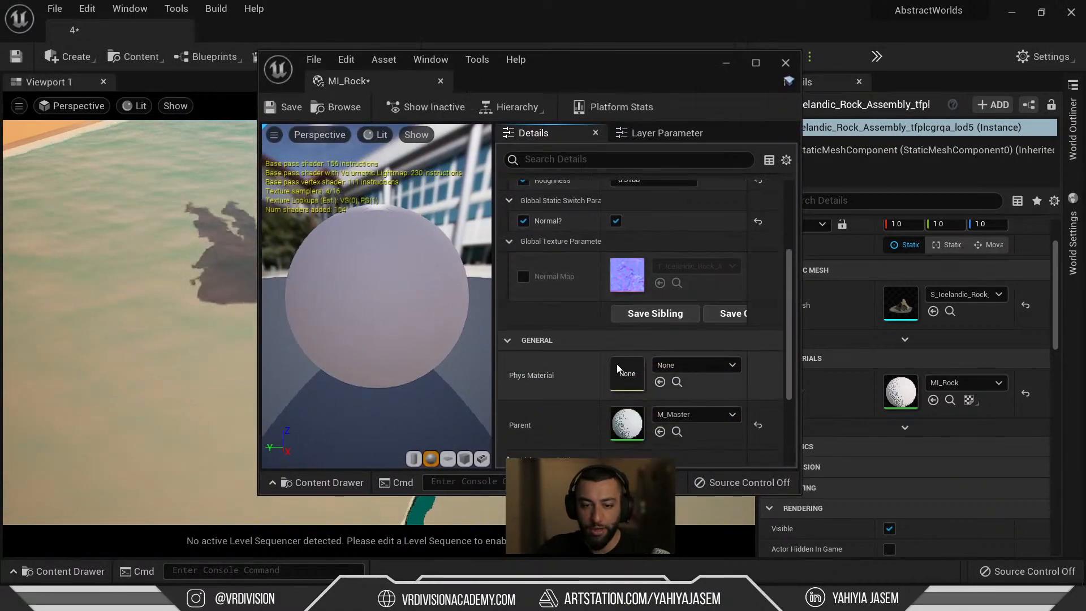
pyautogui.doubleClick(627, 424)
pyautogui.moveTo(598, 76); pyautogui.dragTo(449, 27)
pyautogui.moveTo(374, 76); pyautogui.dragTo(401, 36)
pyautogui.click(300, 33)
# Bring the Normal Map and Flatten Normal nodes into view in M_Master and nudge them down.
pyautogui.moveTo(409, 395); pyautogui.dragTo(841, 122, button='right')
pyautogui.moveTo(538, 308); pyautogui.dragTo(769, 122, button='right')
pyautogui.moveTo(431, 159); pyautogui.dragTo(571, 372)
pyautogui.moveTo(483, 234); pyautogui.dragTo(453, 257)
pyautogui.click(461, 351)
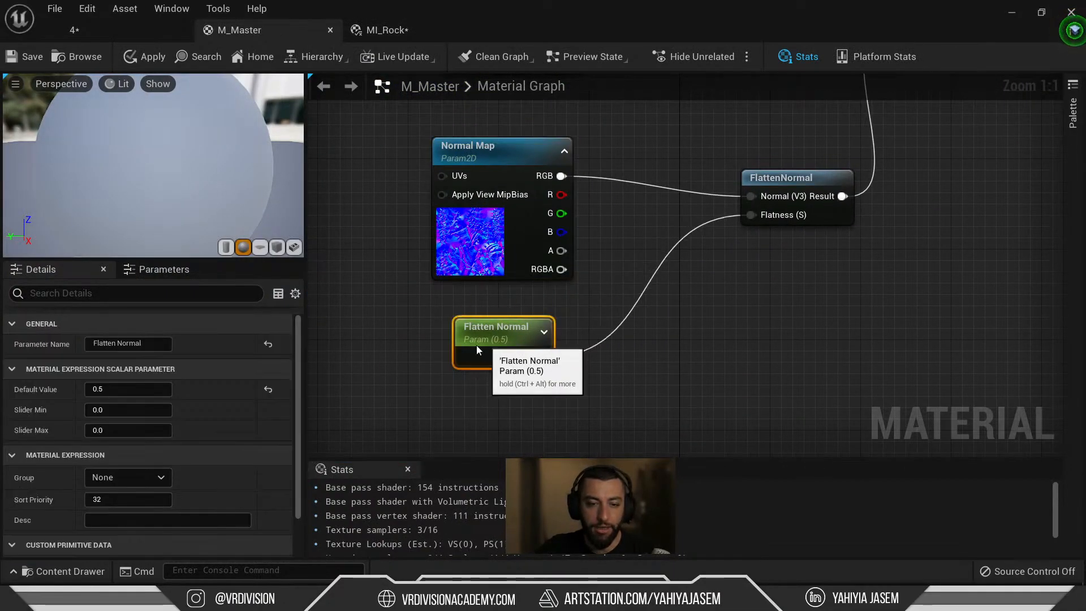
# Check the rock in the level, then orbit MI_Rock's preview sphere.
pyautogui.click(160, 31)
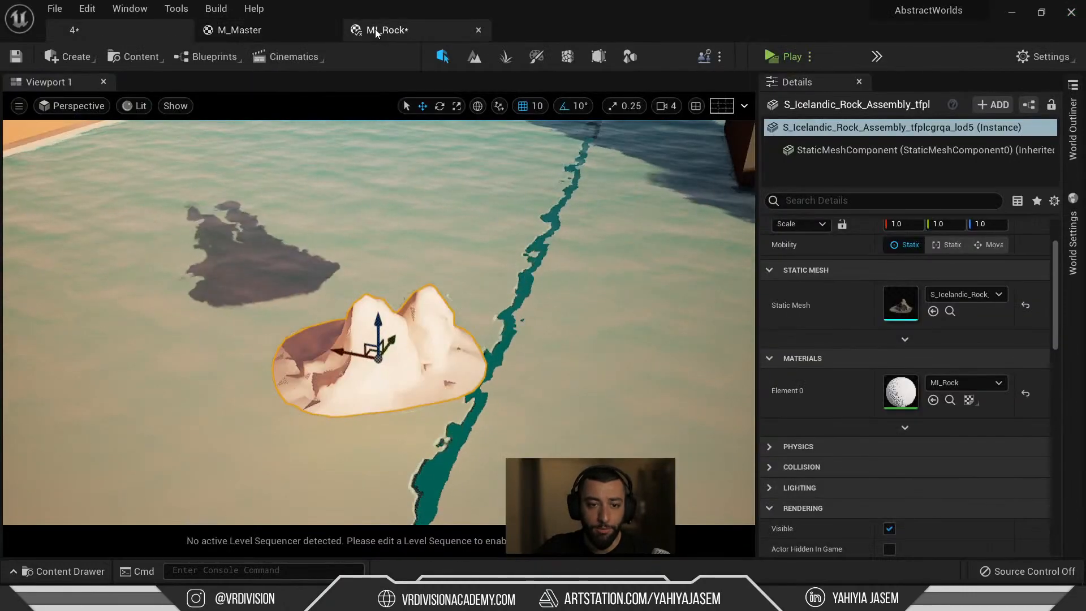
pyautogui.click(376, 30)
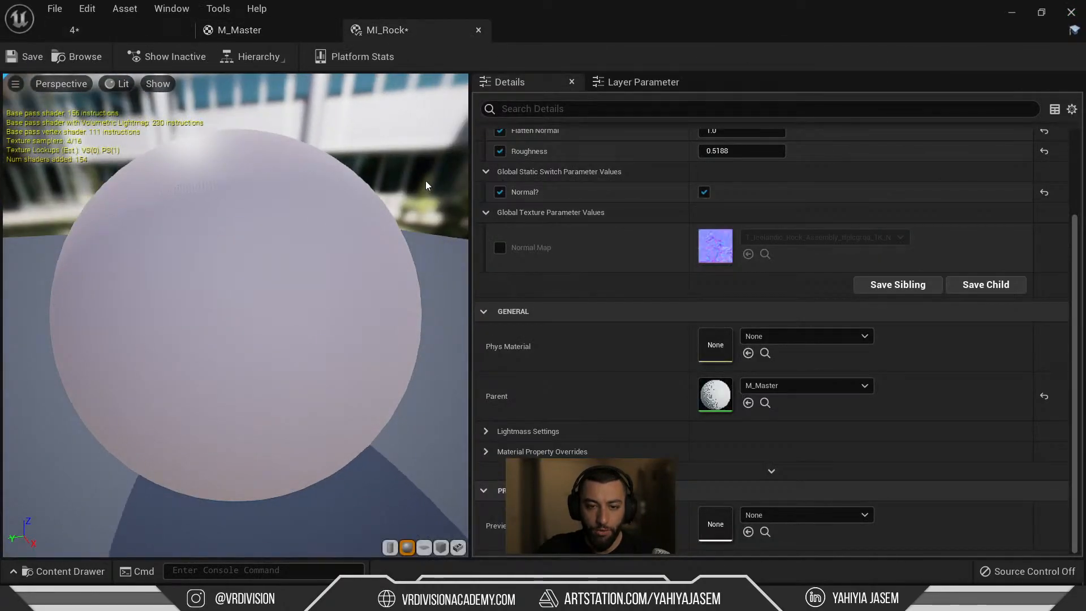
pyautogui.scroll(3, 518, 300)
pyautogui.moveTo(310, 281); pyautogui.dragTo(391, 300)
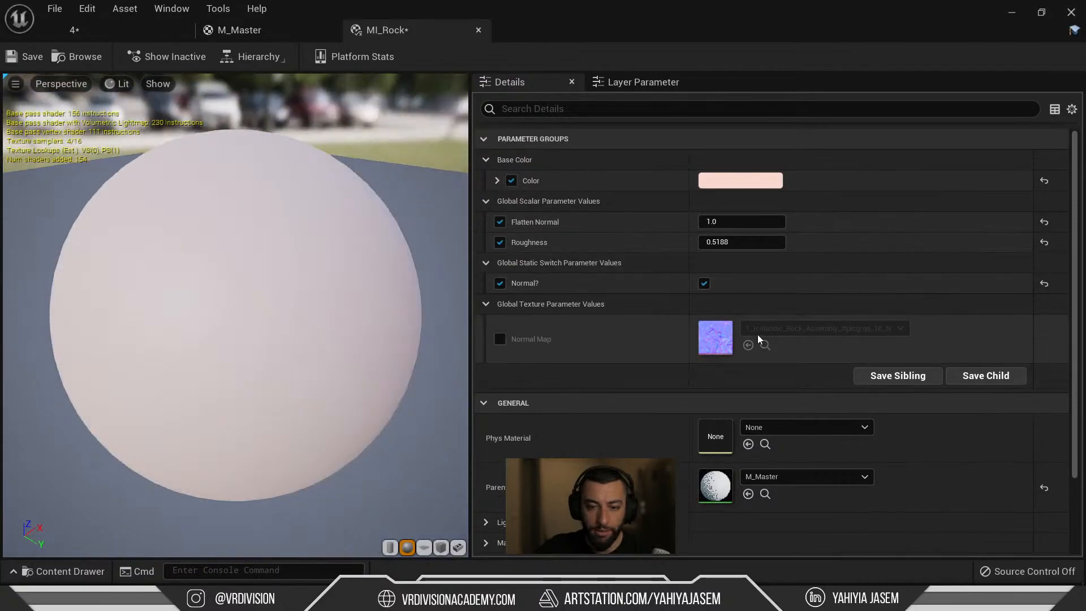
# Put the Flatten Normal and Normal Map parameters of M_Master in the Normal group.
pyautogui.click(263, 31)
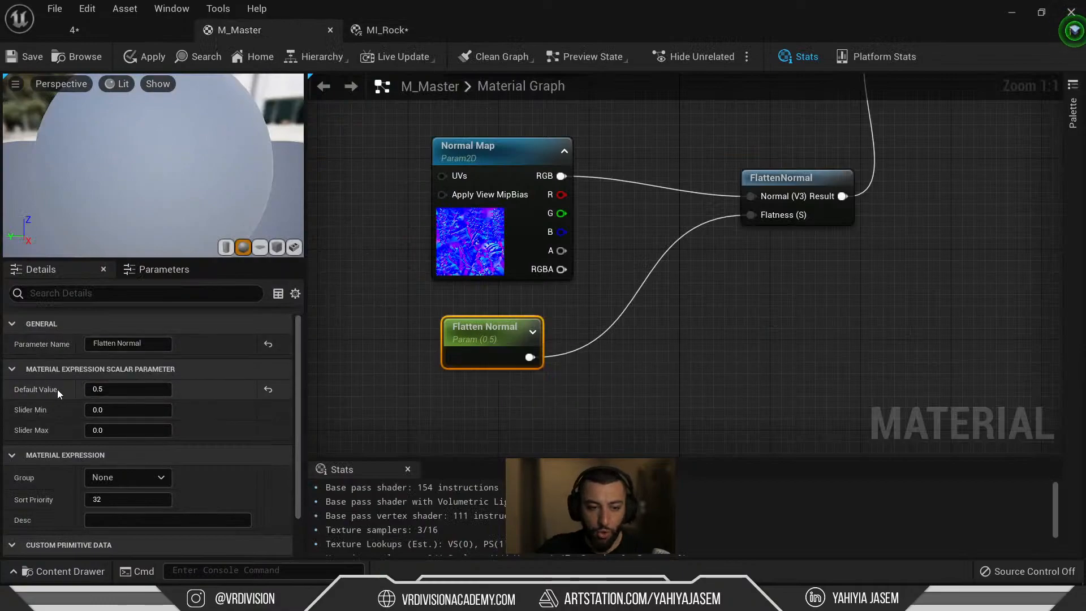
pyautogui.click(122, 479)
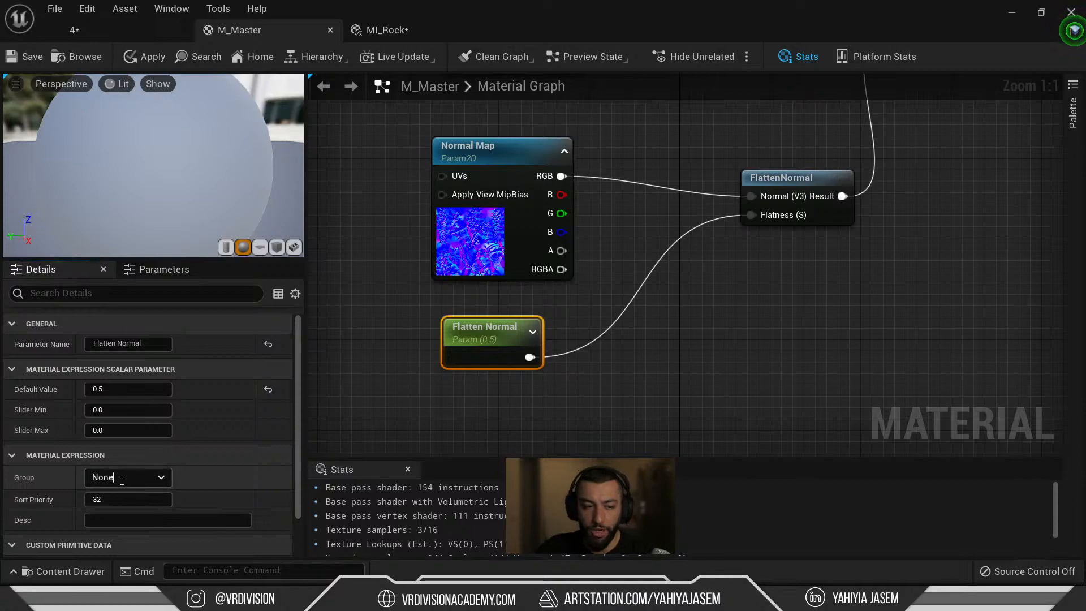
pyautogui.hotkey('ctrl', 'a')
pyautogui.write('Norma')
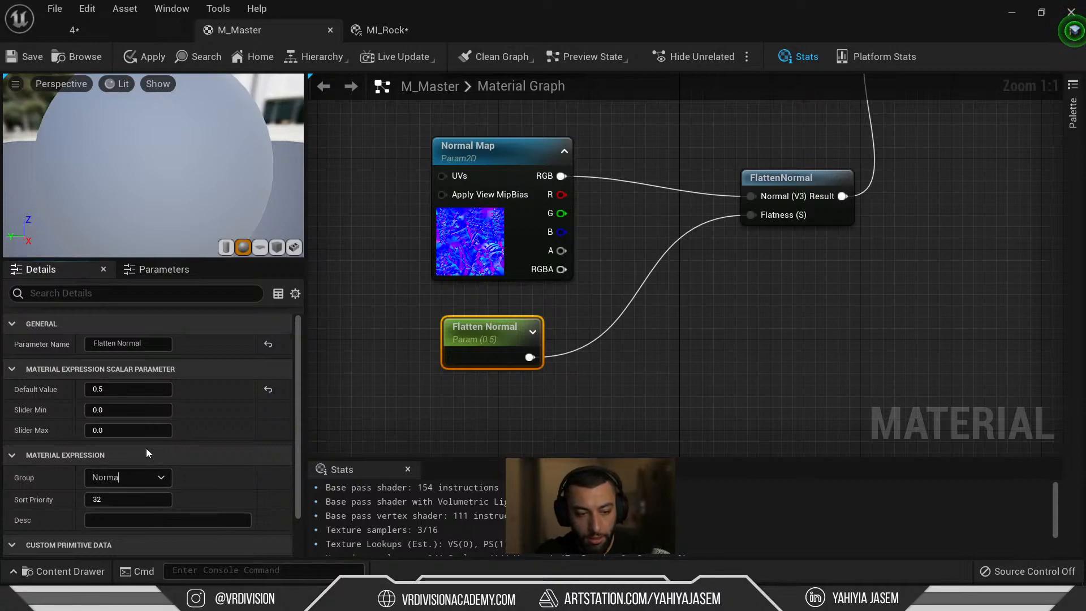
pyautogui.write('l')
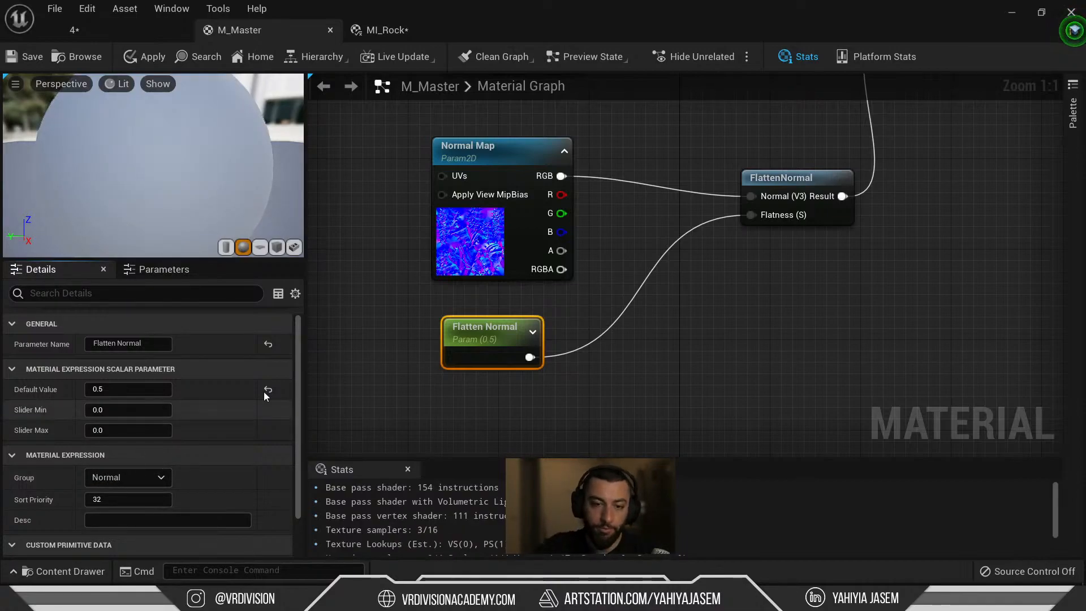
pyautogui.click(455, 263)
pyautogui.click(163, 392)
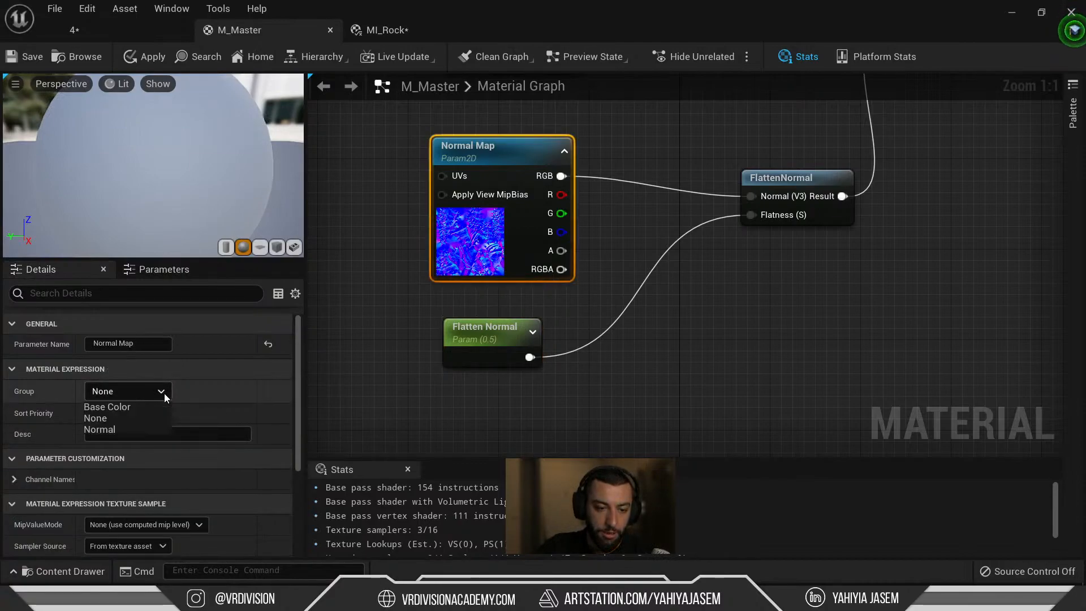
pyautogui.click(137, 430)
# Assign the Roughness parameter to the Base Color group and save M_Master.
pyautogui.click(670, 161)
pyautogui.moveTo(673, 161); pyautogui.dragTo(592, 412, button='right')
pyautogui.scroll(-3, 592, 412)
pyautogui.moveTo(610, 339); pyautogui.dragTo(555, 242, button='right')
pyautogui.scroll(3, 567, 238)
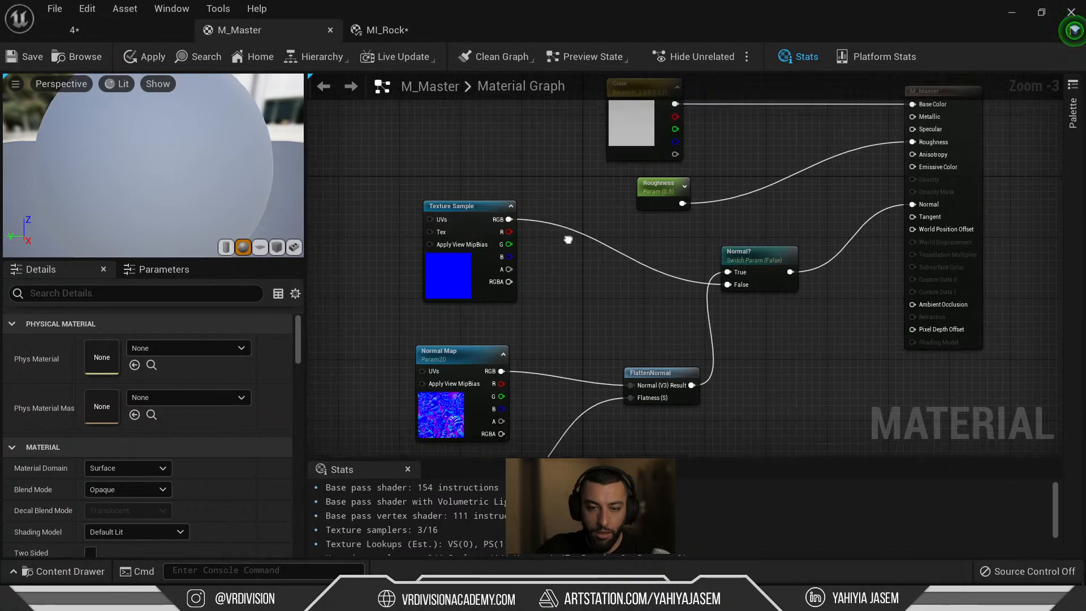
pyautogui.click(591, 201)
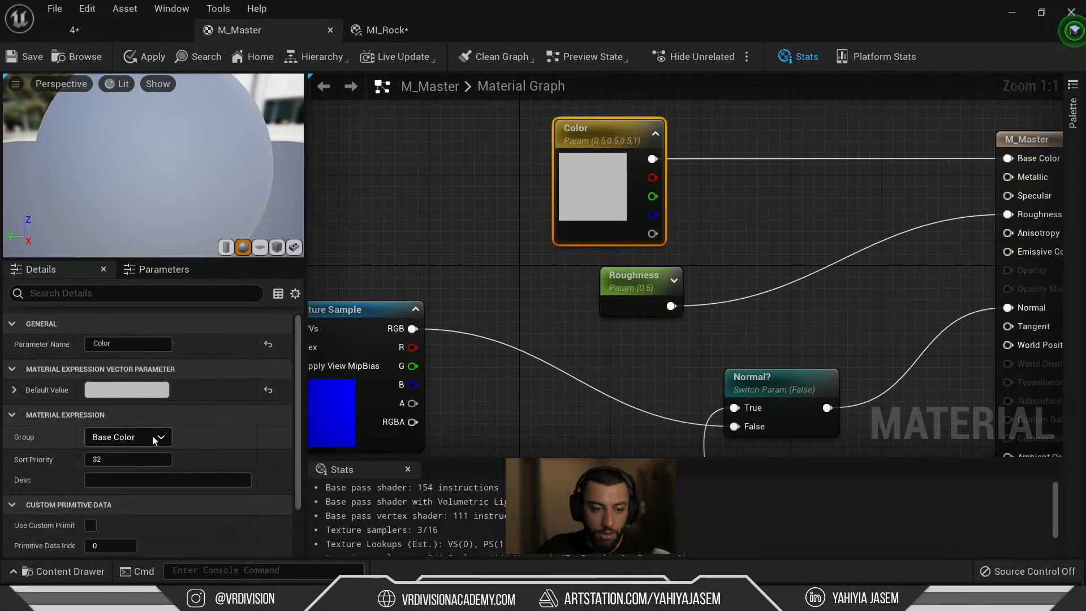
pyautogui.click(617, 301)
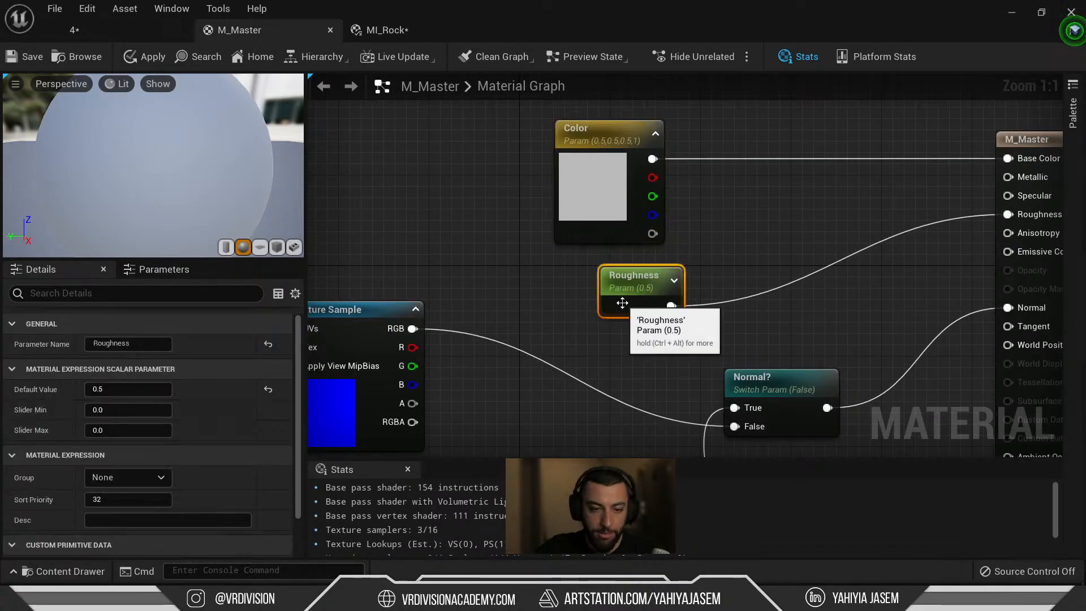
pyautogui.click(145, 483)
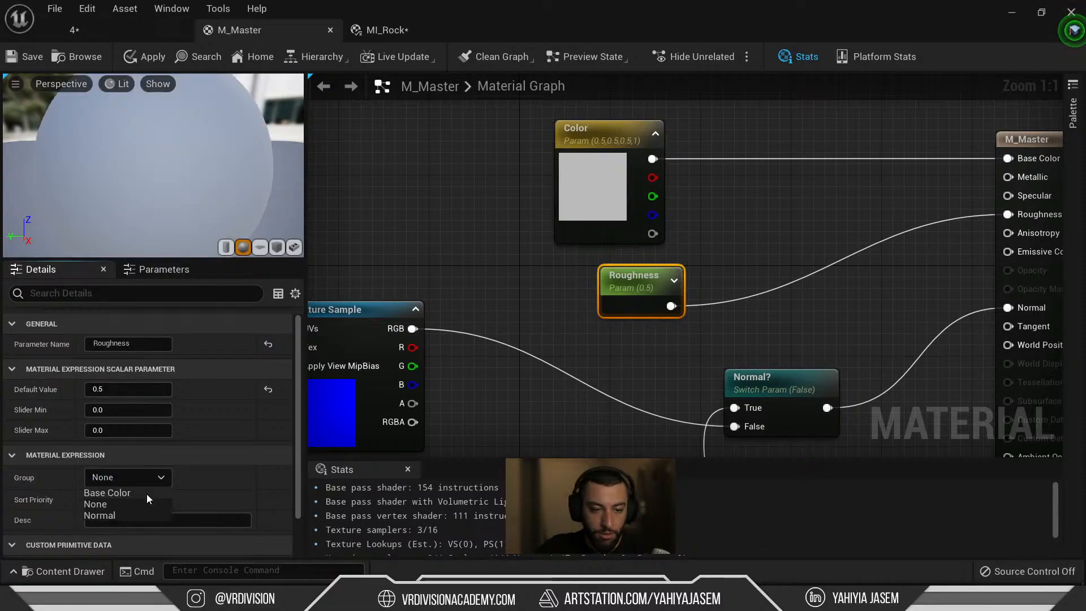
pyautogui.click(143, 495)
pyautogui.click(469, 319)
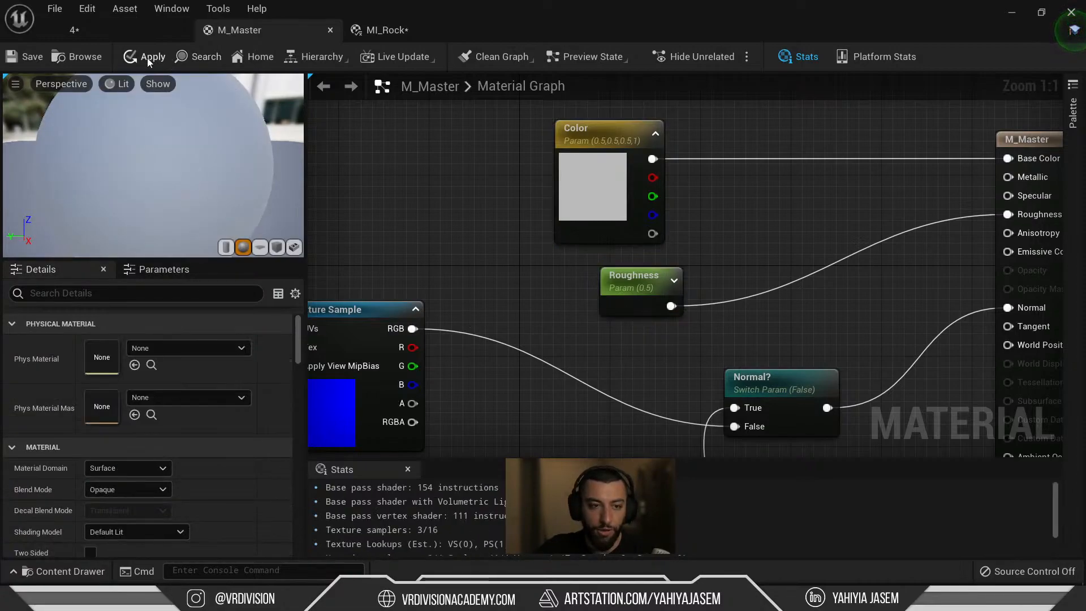
pyautogui.click(29, 58)
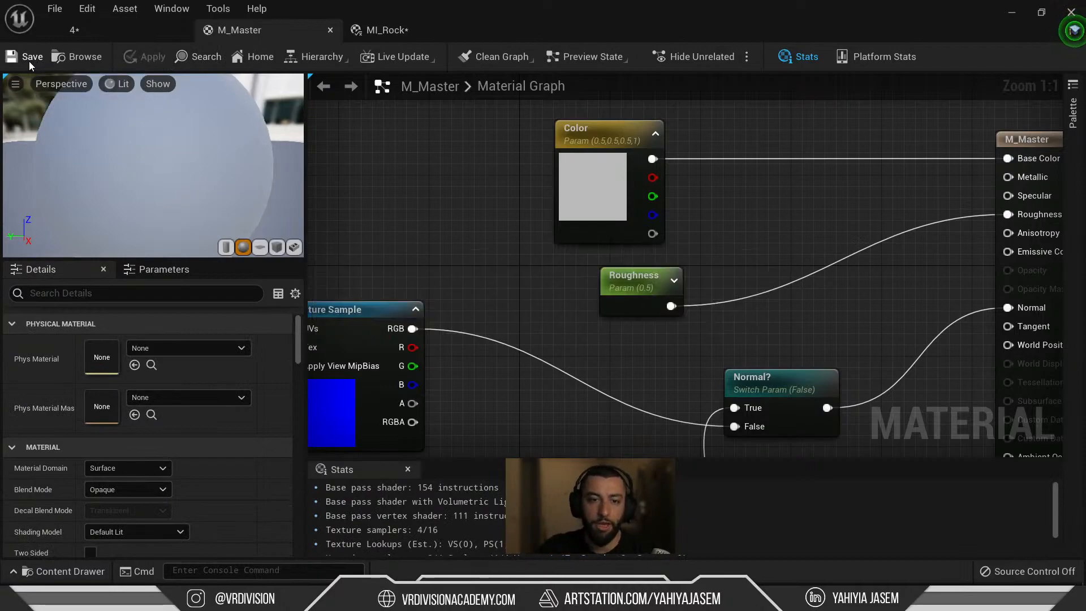
pyautogui.click(377, 31)
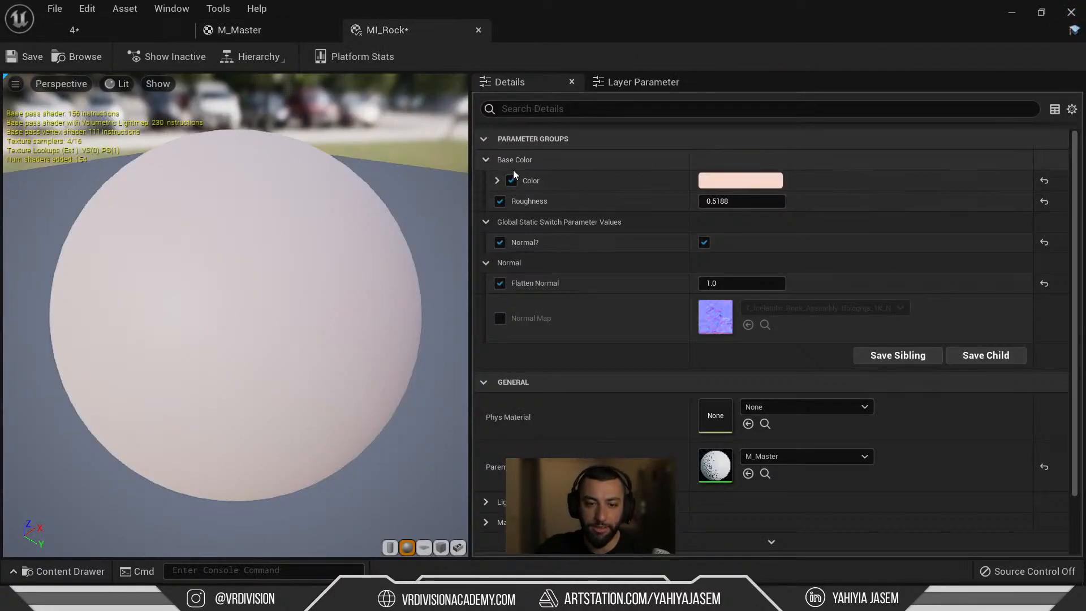
# Toggle MI_Rock's Base Color group, then select the Normal? switch node in M_Master's graph.
pyautogui.click(485, 163)
pyautogui.click(485, 163)
pyautogui.click(485, 163)
pyautogui.click(485, 163)
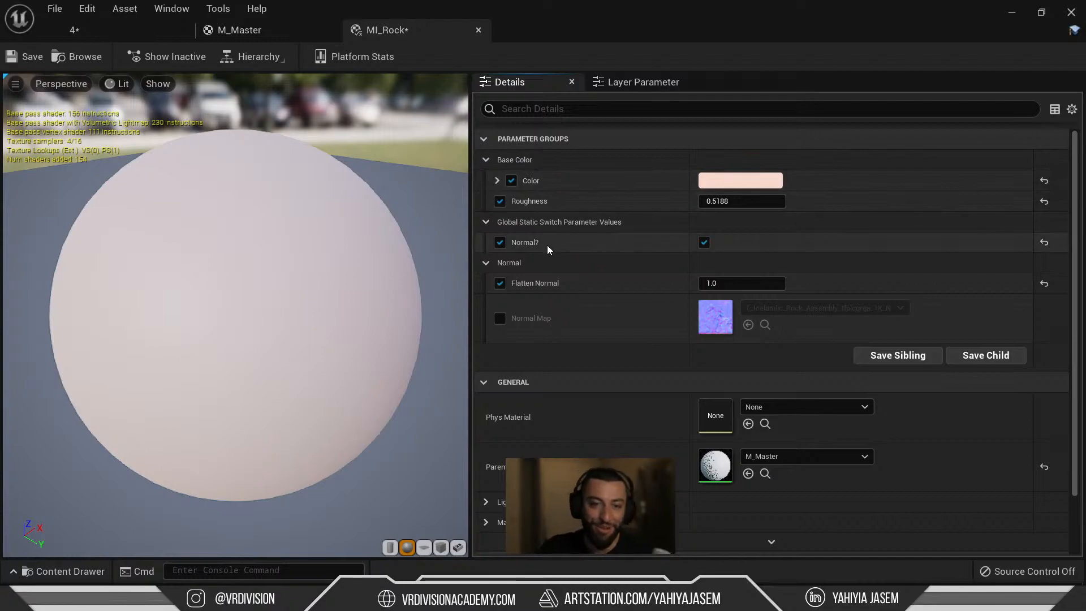
pyautogui.click(254, 38)
pyautogui.moveTo(490, 209); pyautogui.dragTo(453, 95, button='right')
pyautogui.click(746, 255)
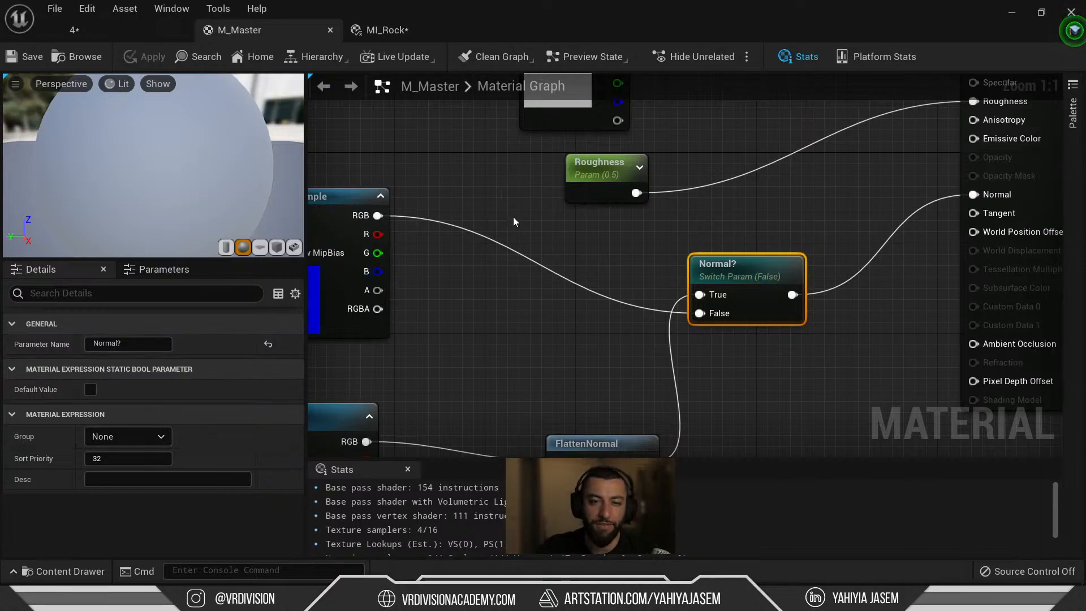
# Shift the Normal? switch node left, keeping its name unchanged.
pyautogui.moveTo(752, 261); pyautogui.dragTo(708, 262)
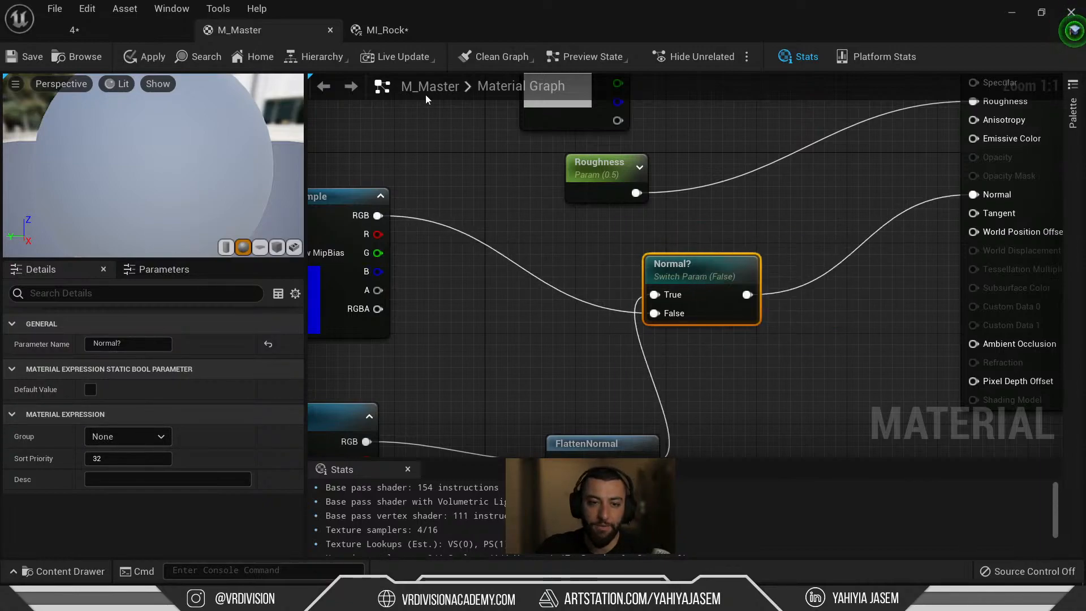
pyautogui.doubleClick(673, 264)
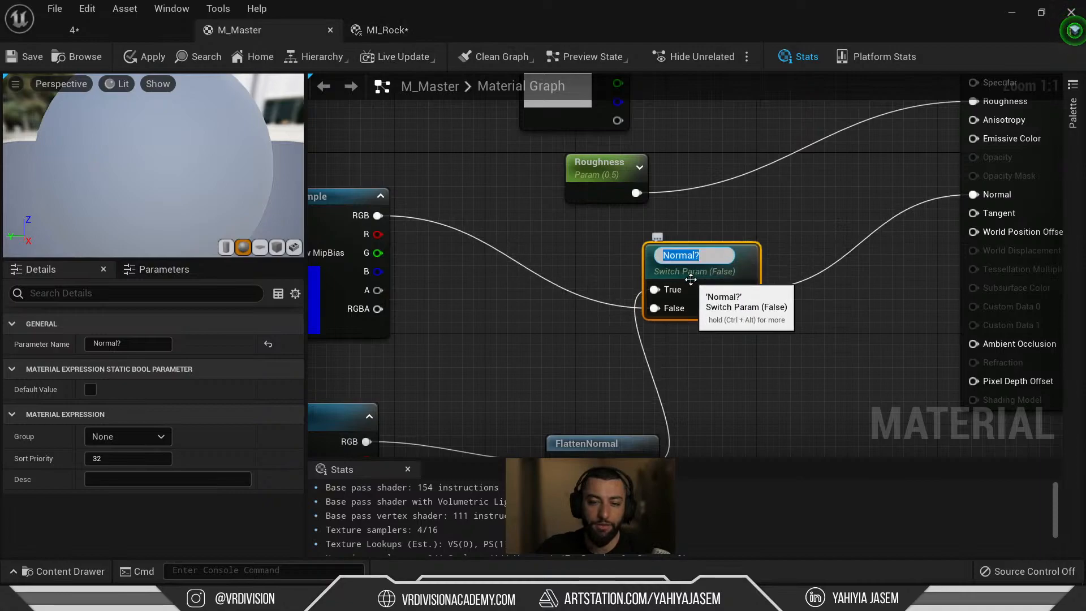
pyautogui.click(582, 209)
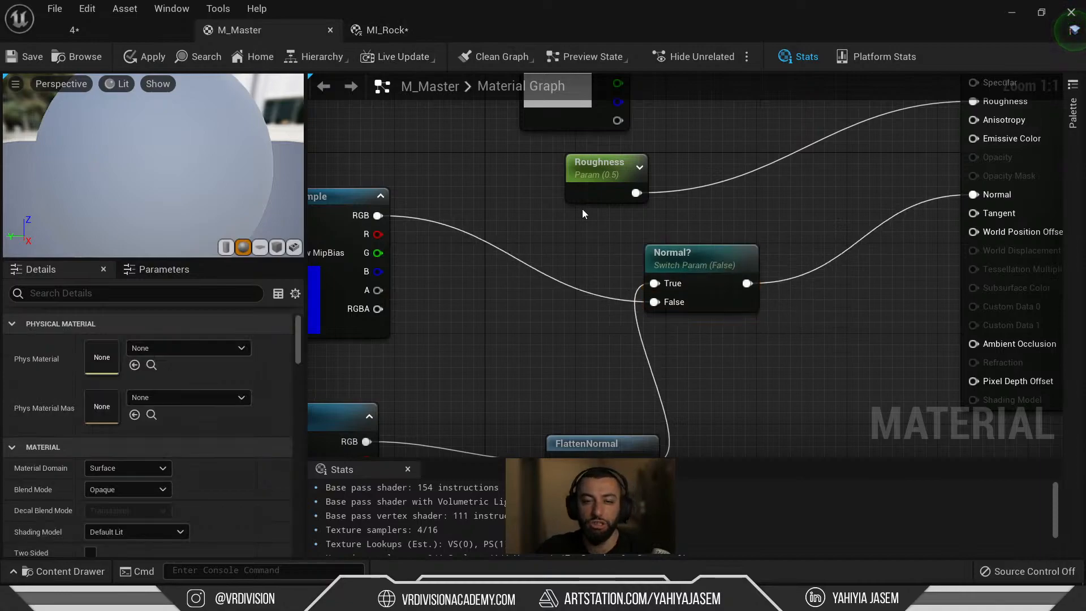
pyautogui.click(376, 29)
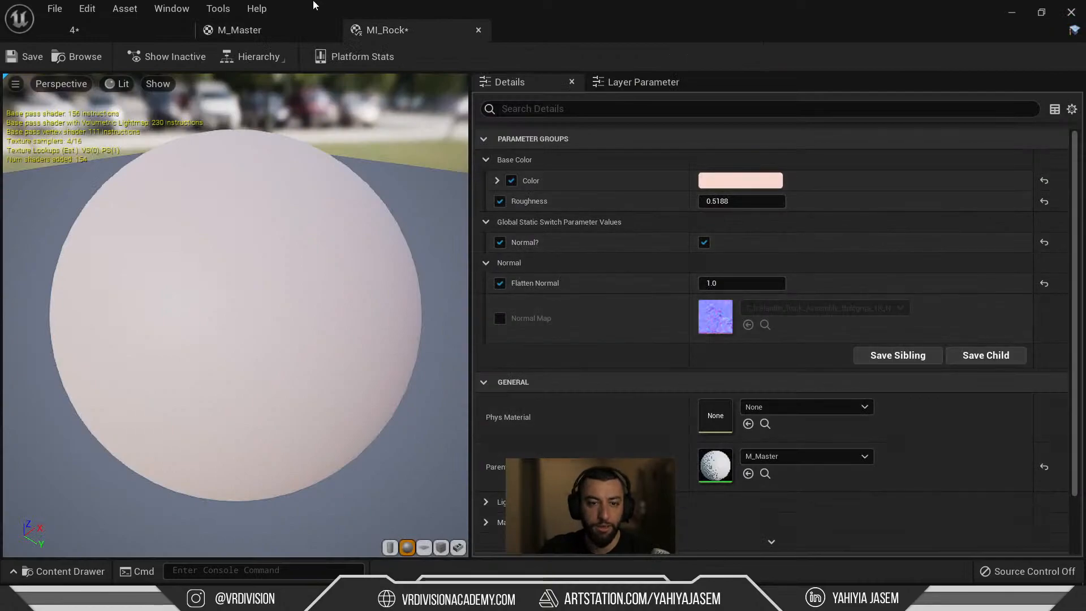
pyautogui.click(271, 33)
# Set the Normal? switch parameter's group to Normal, undoing an accidental rename.
pyautogui.click(668, 295)
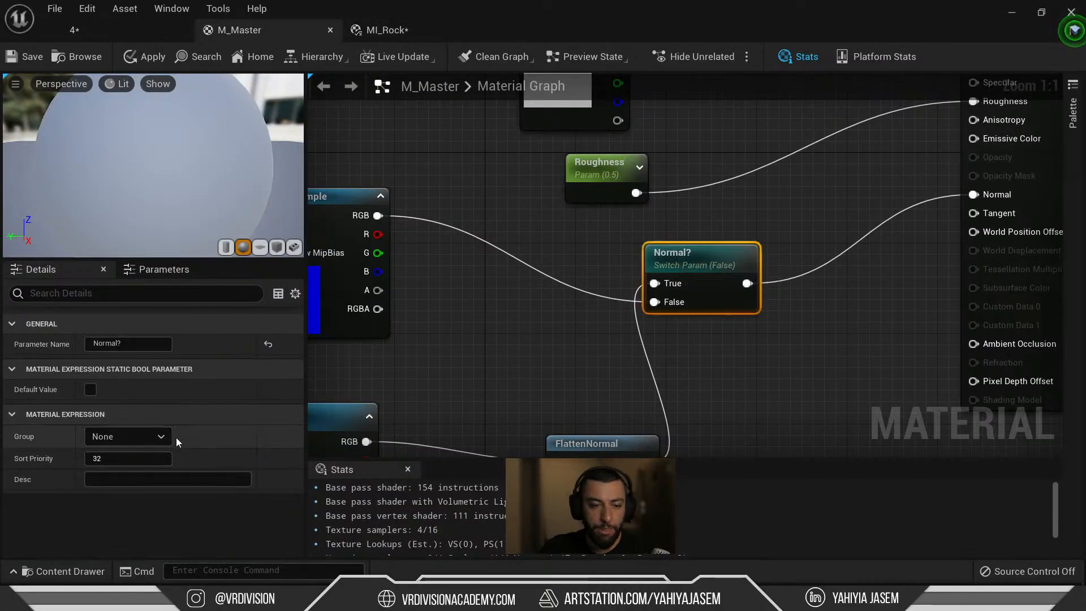
pyautogui.click(157, 437)
pyautogui.click(125, 474)
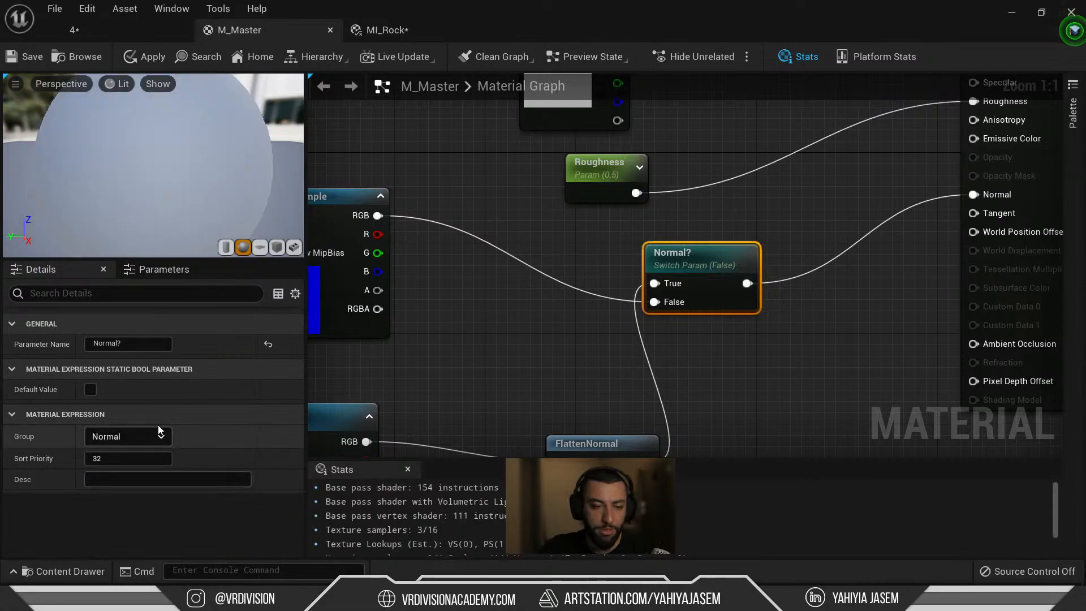
pyautogui.write('s')
pyautogui.press('Return')
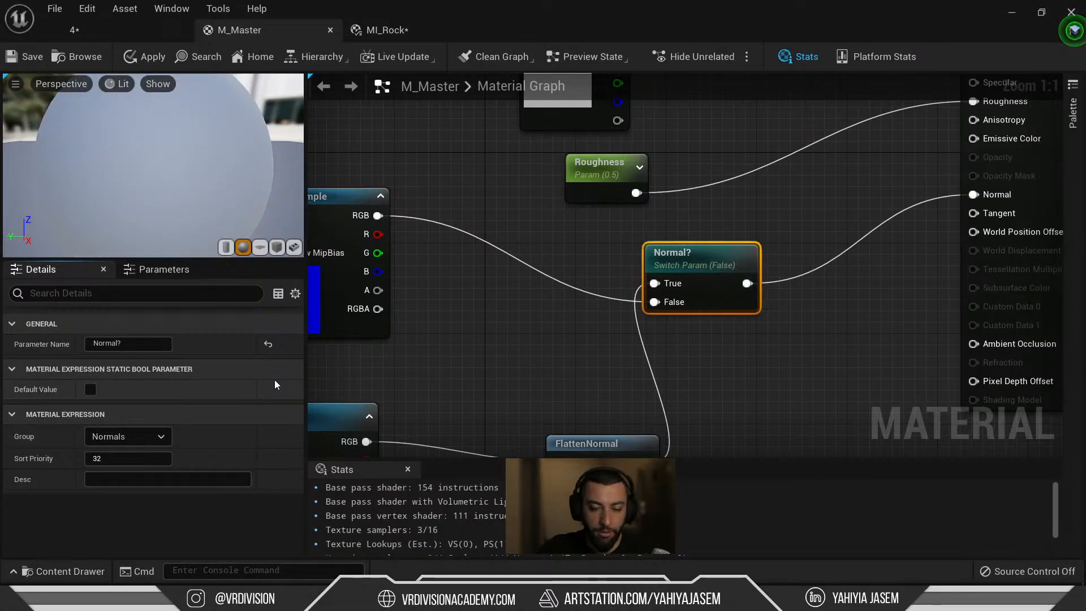
pyautogui.moveTo(311, 375); pyautogui.dragTo(412, 180, button='right')
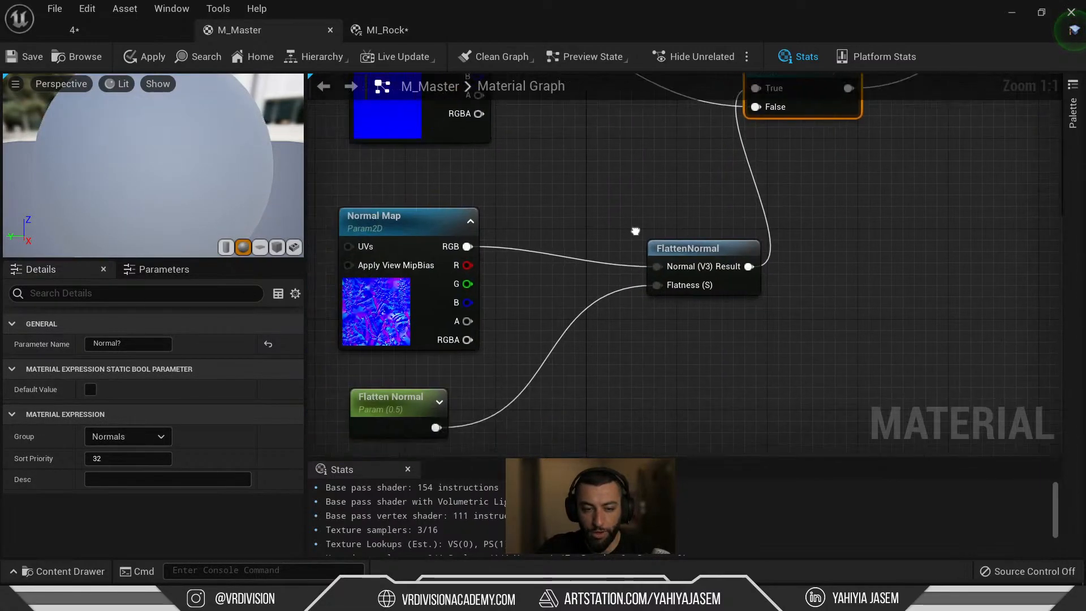
pyautogui.click(398, 221)
pyautogui.moveTo(652, 175); pyautogui.dragTo(630, 285, button='right')
pyautogui.click(631, 285)
pyautogui.hotkey('ctrl', 'z')
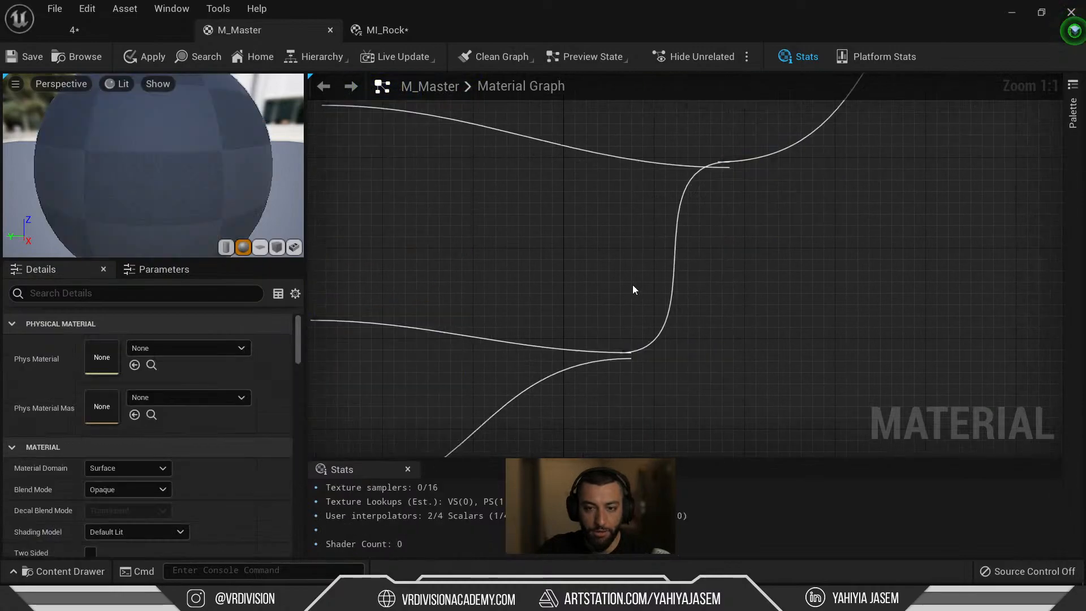
pyautogui.click(780, 190)
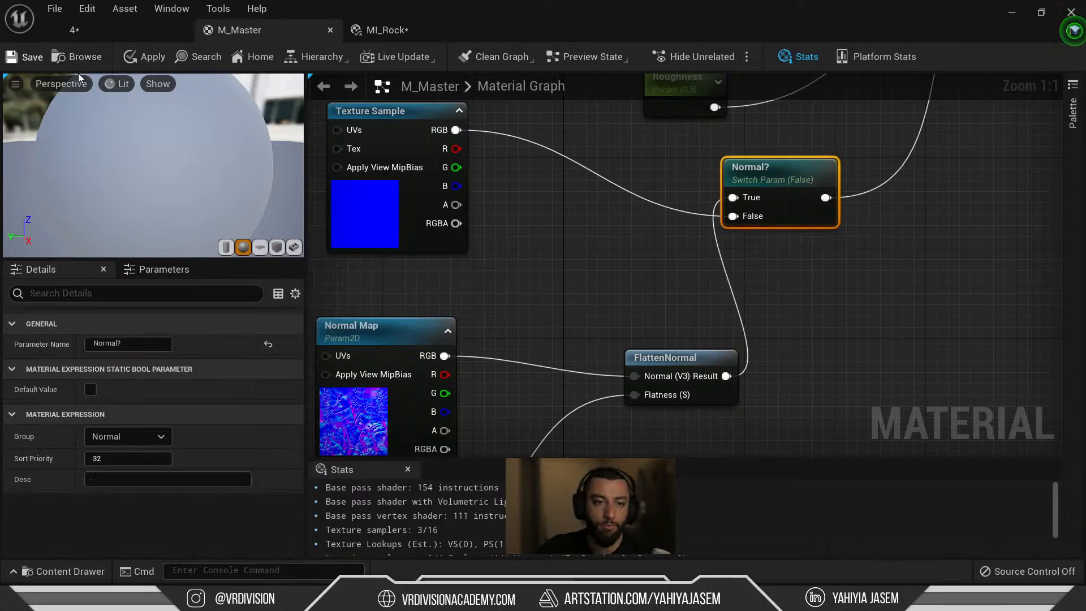
pyautogui.click(385, 32)
# Collapse MI_Rock's parameter groups and General/Previewing sections, and inspect the preview sphere.
pyautogui.click(486, 222)
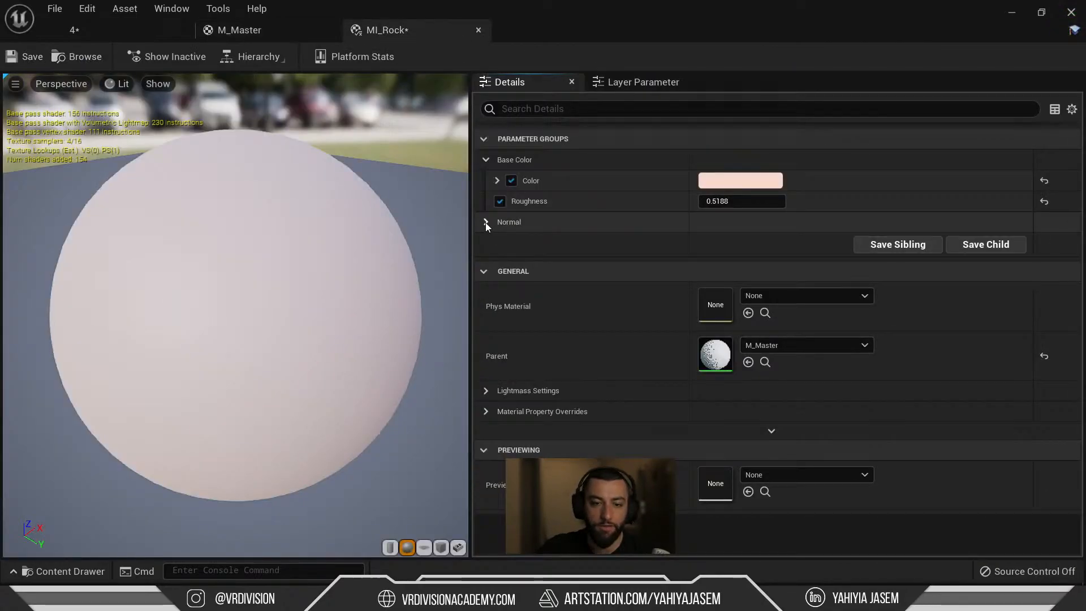
pyautogui.click(485, 222)
pyautogui.click(486, 160)
pyautogui.click(485, 180)
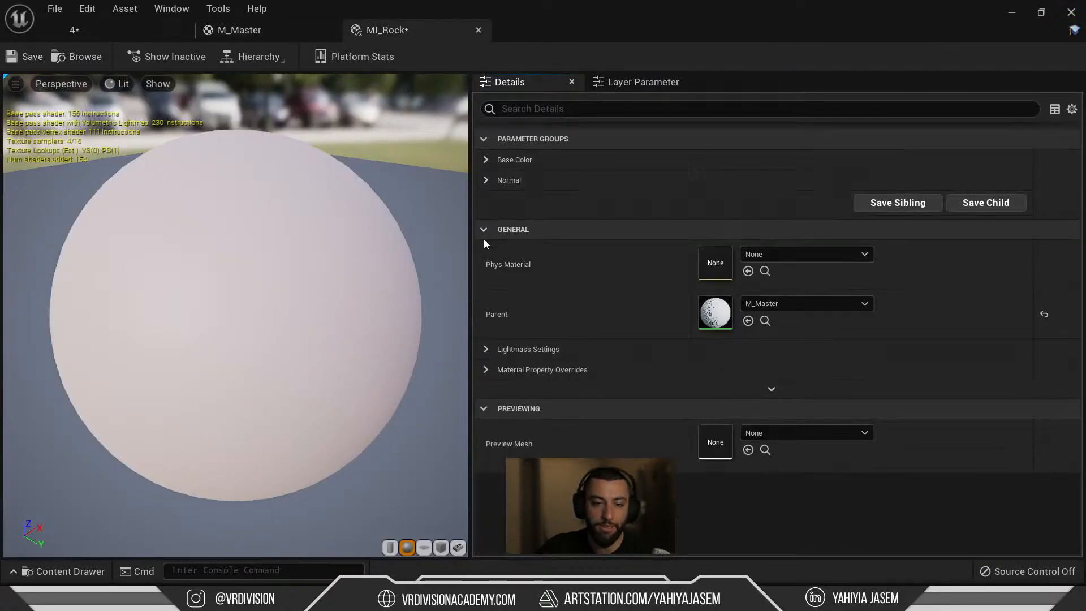
pyautogui.click(483, 229)
pyautogui.click(488, 249)
pyautogui.click(492, 230)
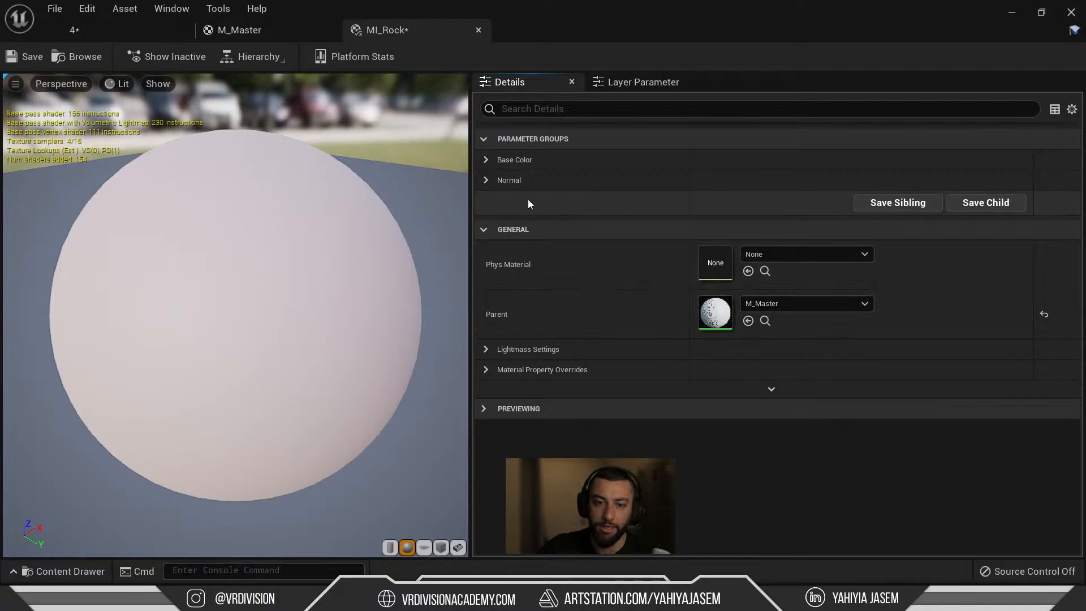
pyautogui.click(513, 232)
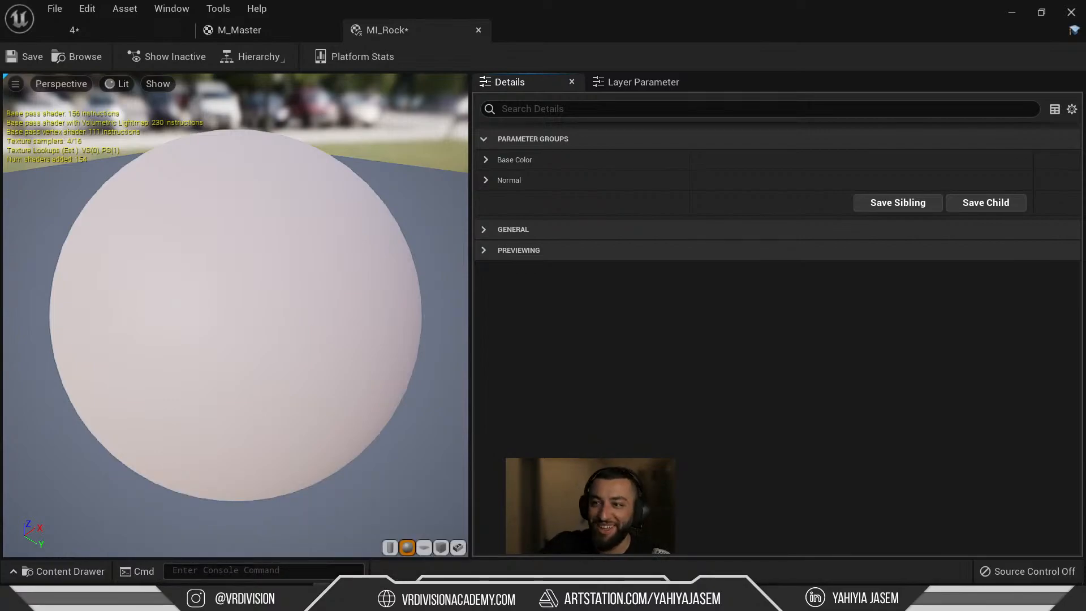
pyautogui.moveTo(412, 216); pyautogui.dragTo(412, 190, button='right')
pyautogui.moveTo(412, 216); pyautogui.dragTo(452, 235)
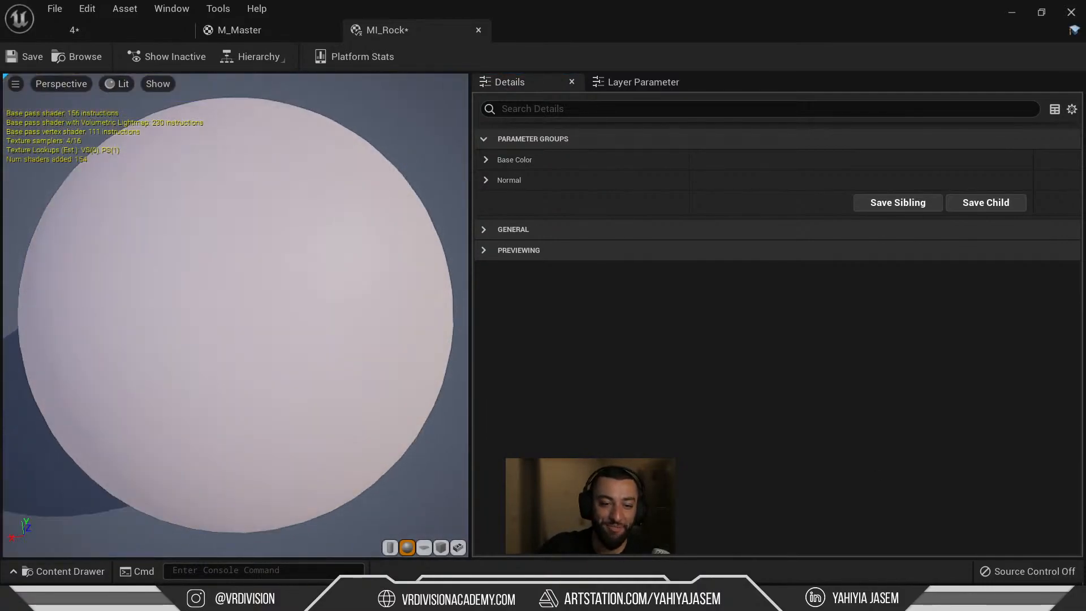
# Set Flatten Normal to 0 in MI_Rock's Normal group and check the sculpted detail.
pyautogui.click(486, 180)
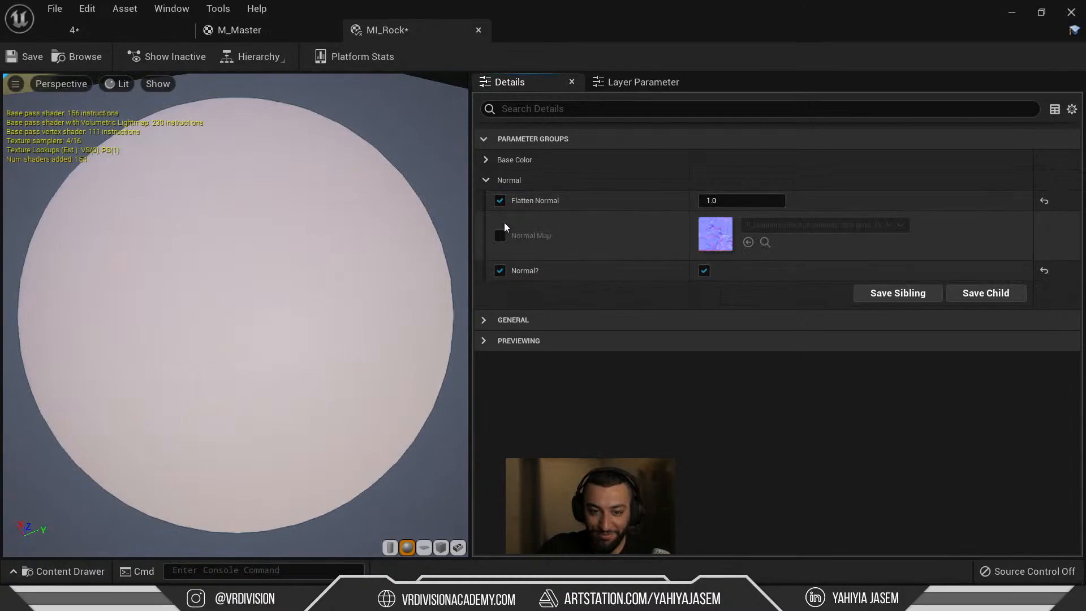
pyautogui.click(504, 237)
pyautogui.click(504, 238)
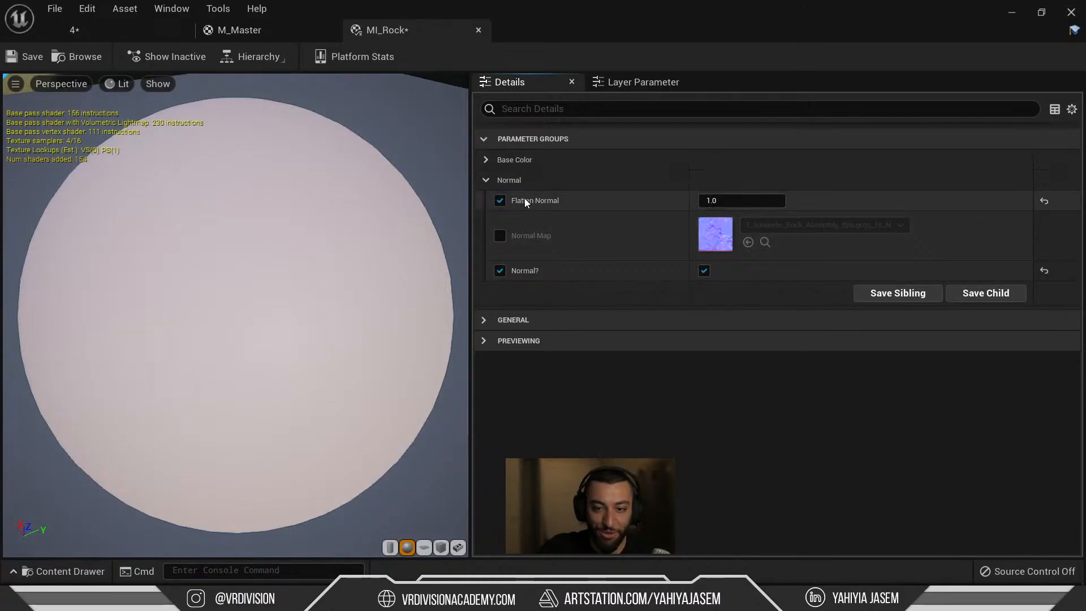
pyautogui.click(748, 199)
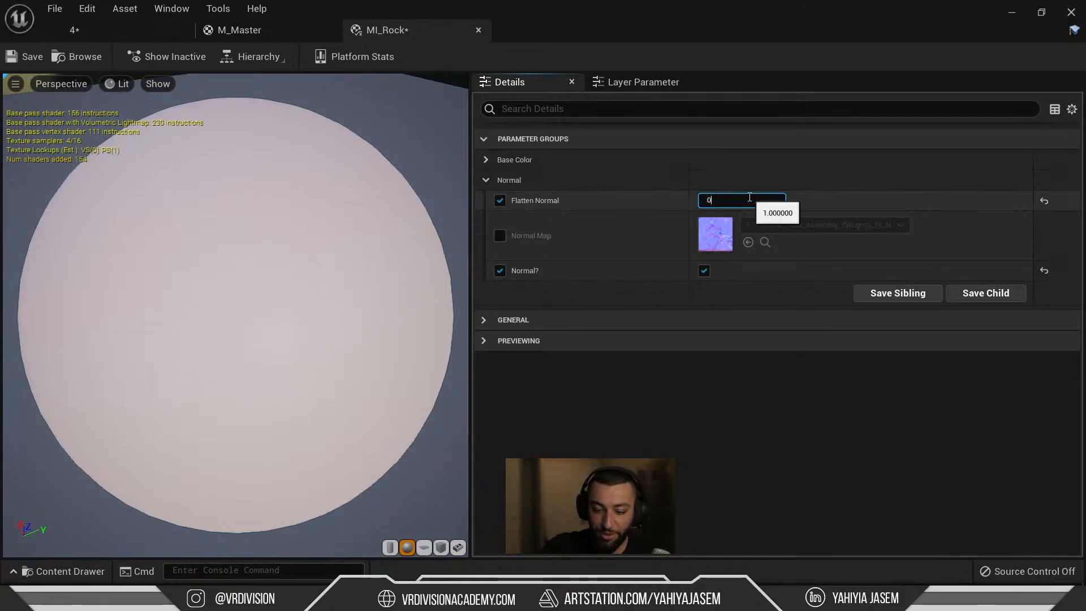
pyautogui.write('0')
pyautogui.press('Return')
pyautogui.moveTo(340, 249); pyautogui.dragTo(146, 174)
pyautogui.click(98, 39)
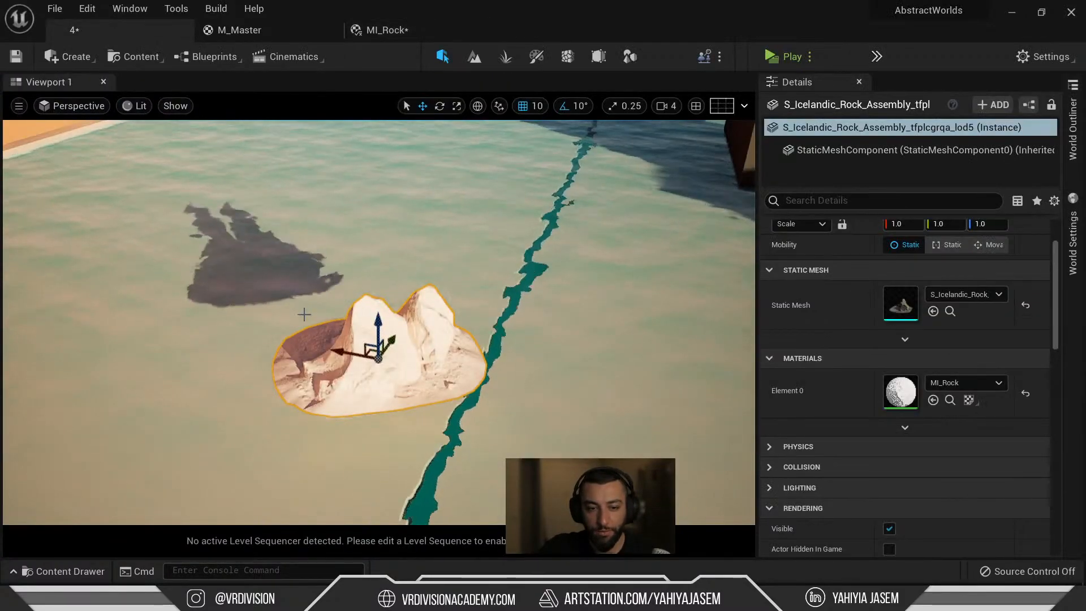
# Frame the rock in a fullscreen viewport and survey the surrounding buildings.
pyautogui.press('f')
pyautogui.moveTo(303, 349); pyautogui.dragTo(297, 339, button='right')
pyautogui.press('f')
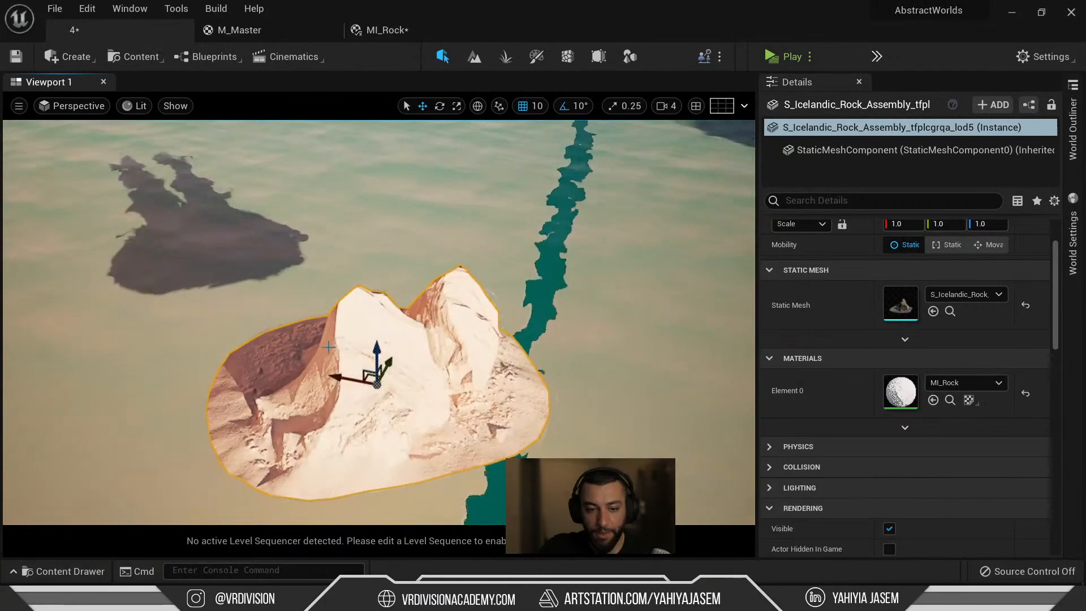
pyautogui.press('F11')
pyautogui.keyDown('alt'); pyautogui.moveTo(302, 349); pyautogui.dragTo(962, 368); pyautogui.keyUp('alt')
pyautogui.scroll(-6, 318, 339)
pyautogui.moveTo(318, 340); pyautogui.dragTo(374, 272, button='right')
pyautogui.press('s')
pyautogui.moveTo(614, 303); pyautogui.dragTo(526, 300, button='right')
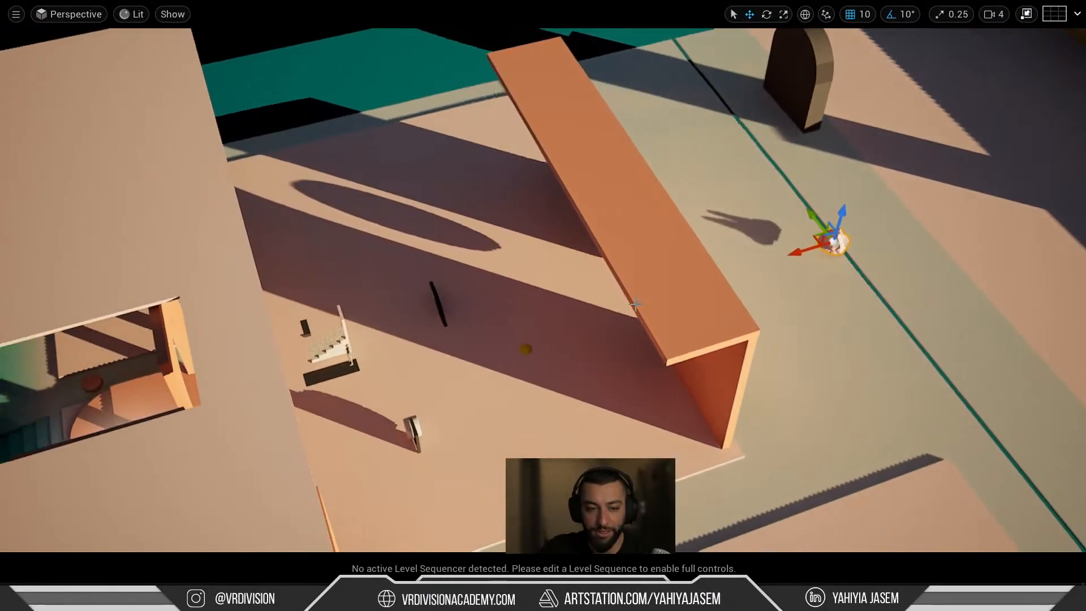
# Move the rock beside the dark pillar and yellow dome, then view it from lower angles.
pyautogui.moveTo(829, 238); pyautogui.dragTo(498, 376)
pyautogui.press('f')
pyautogui.keyDown('alt'); pyautogui.moveTo(638, 438); pyautogui.dragTo(638, 370); pyautogui.keyUp('alt')
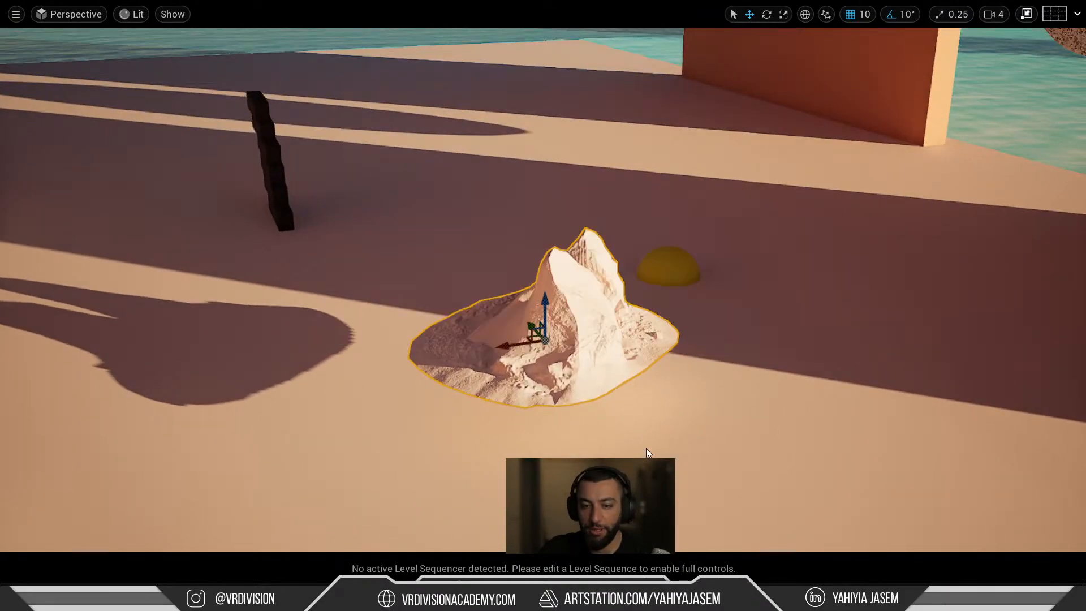
pyautogui.moveTo(657, 381); pyautogui.dragTo(735, 376, button='right')
pyautogui.press('F11')
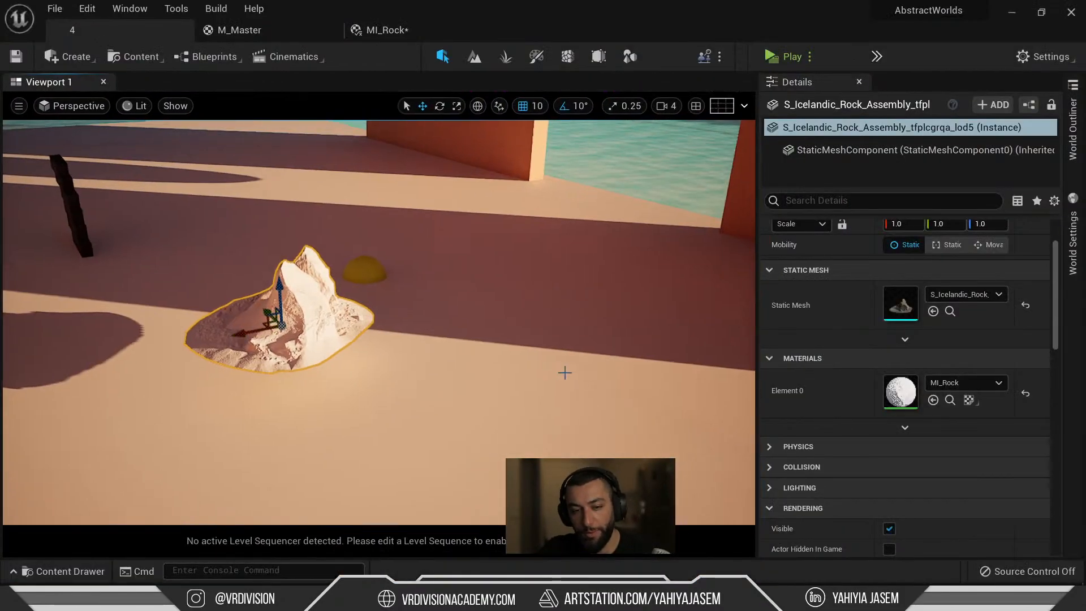
pyautogui.moveTo(580, 367); pyautogui.dragTo(503, 368, button='right')
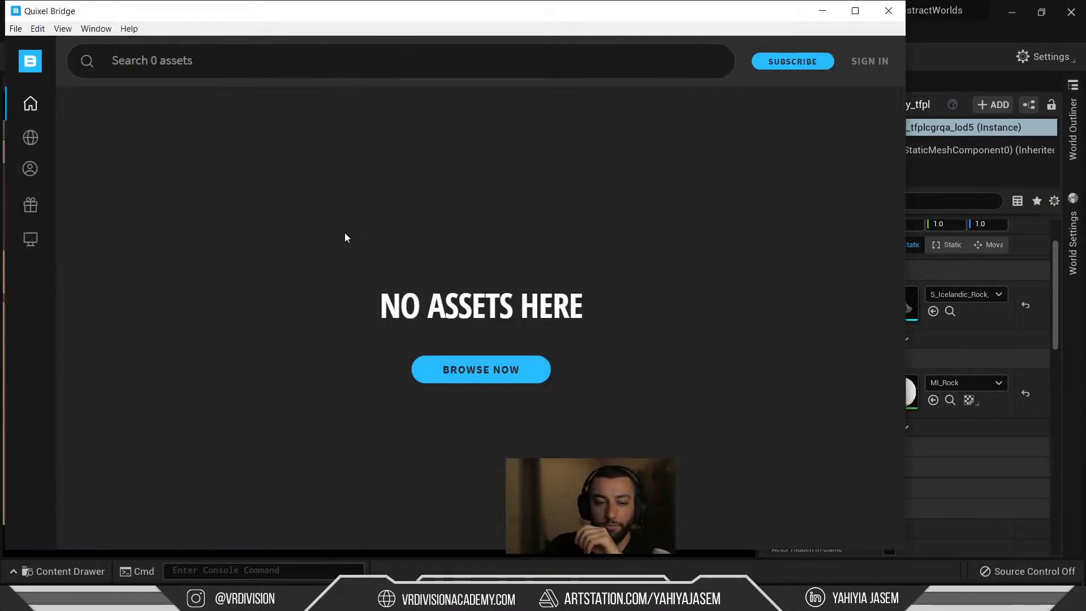
# Search Quixel Bridge for Cliff-tagged assets, filtered to 3D assets.
pyautogui.scroll(-4, 514, 236)
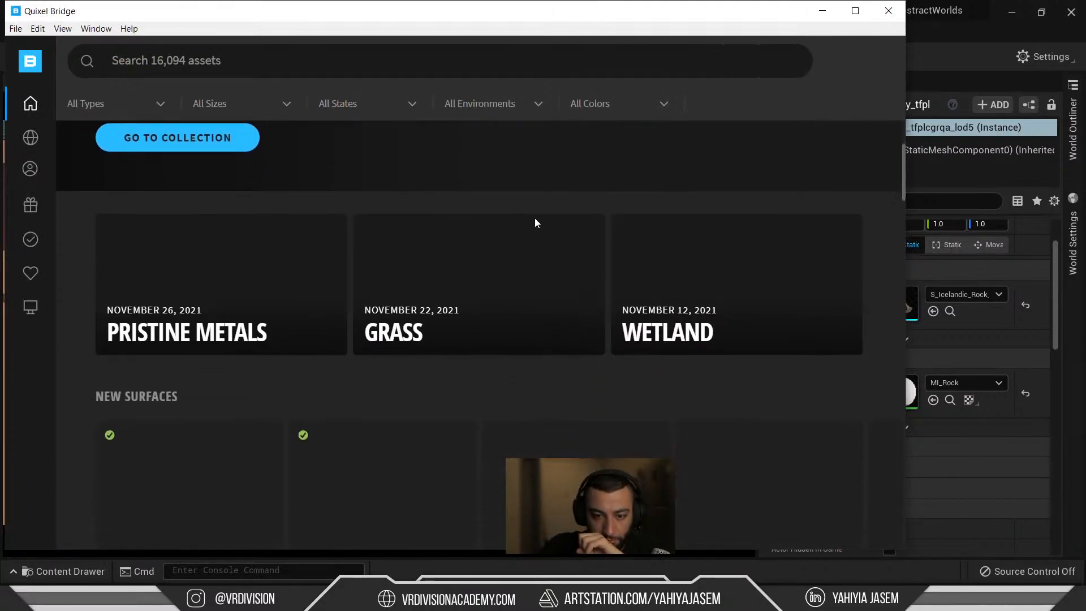
pyautogui.scroll(-3, 535, 222)
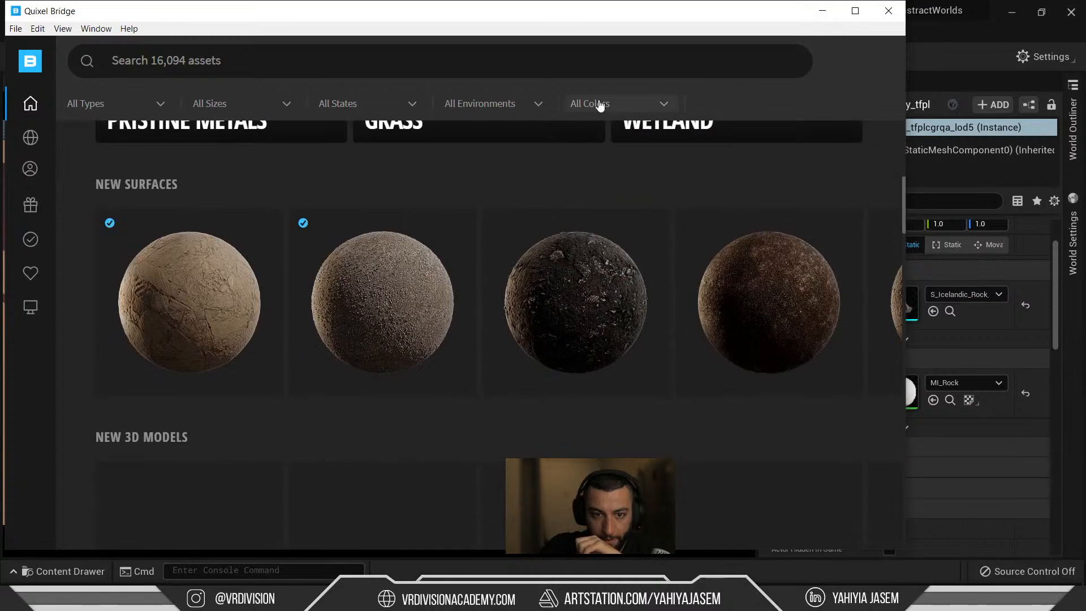
pyautogui.click(408, 68)
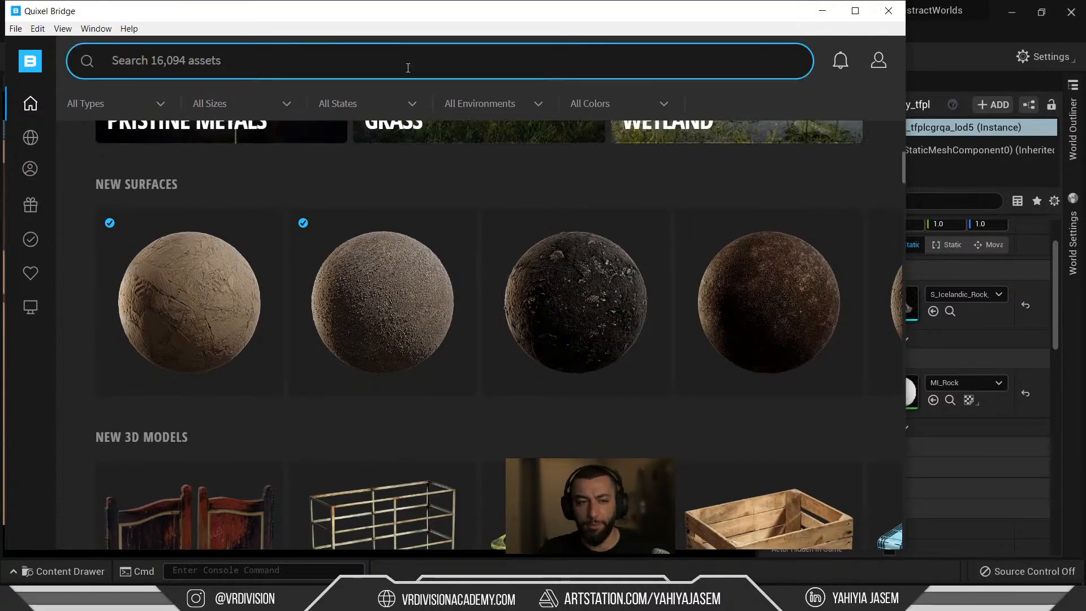
pyautogui.write('cliff')
pyautogui.press('Return')
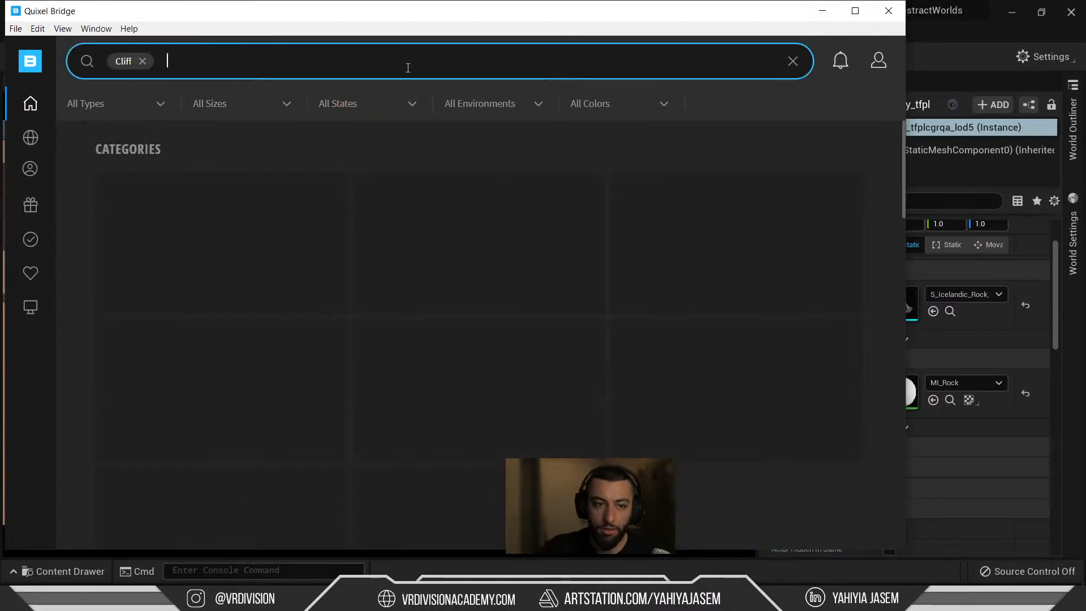
pyautogui.write('ic')
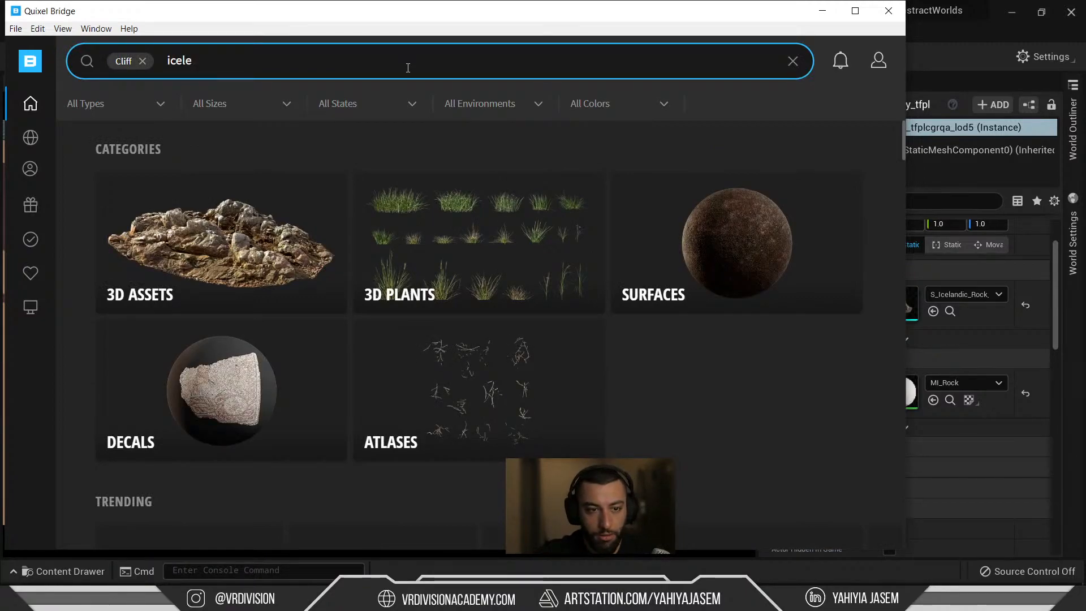
pyautogui.write('ele')
pyautogui.press('BackSpace')
pyautogui.press('BackSpace')
pyautogui.press('BackSpace')
pyautogui.press('BackSpace')
pyautogui.press('BackSpace')
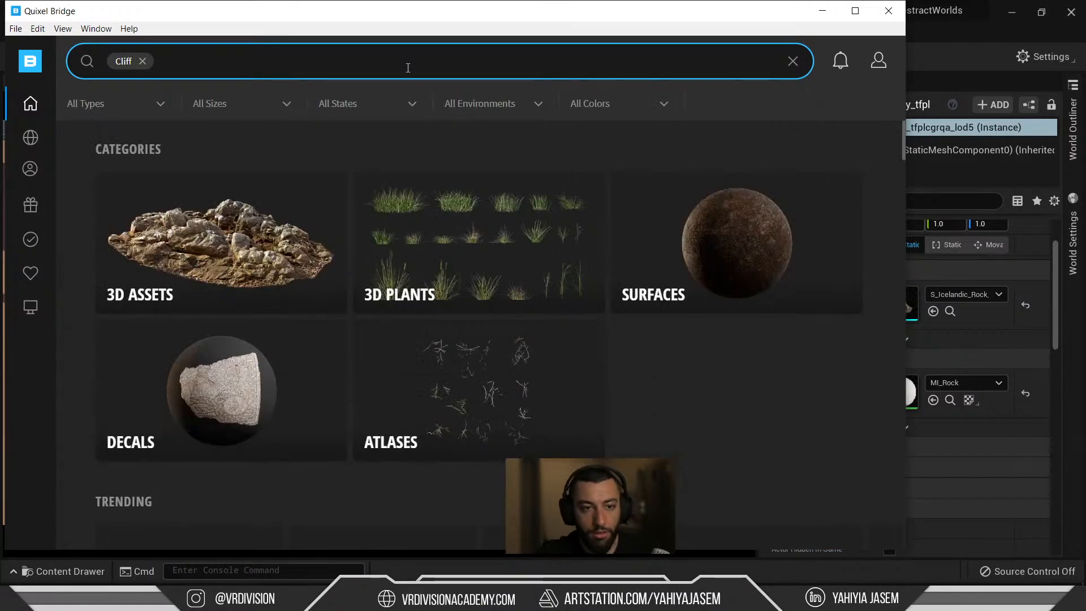
pyautogui.click(258, 223)
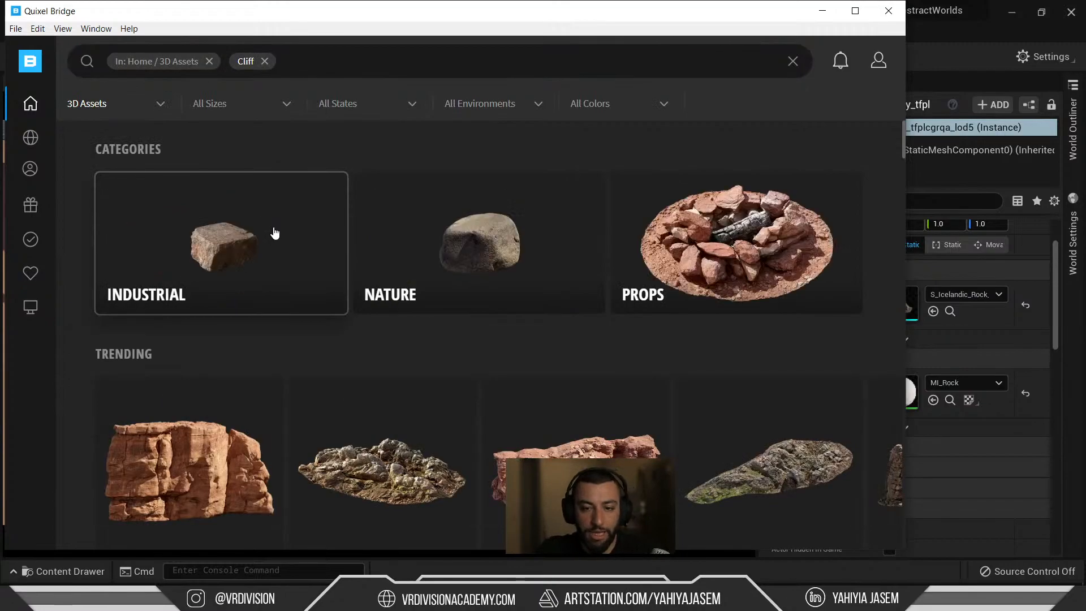
# Maximize Bridge, browse the results, then switch to the Unreal Editor window.
pyautogui.doubleClick(461, 11)
pyautogui.scroll(-3, 512, 271)
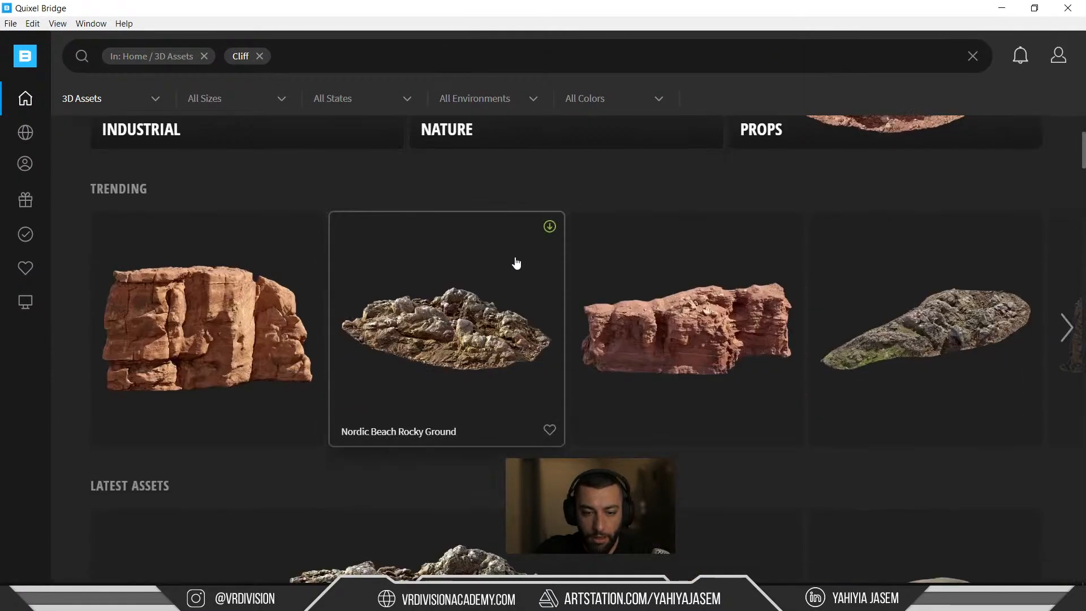
pyautogui.hotkey('alt', 'Tab')
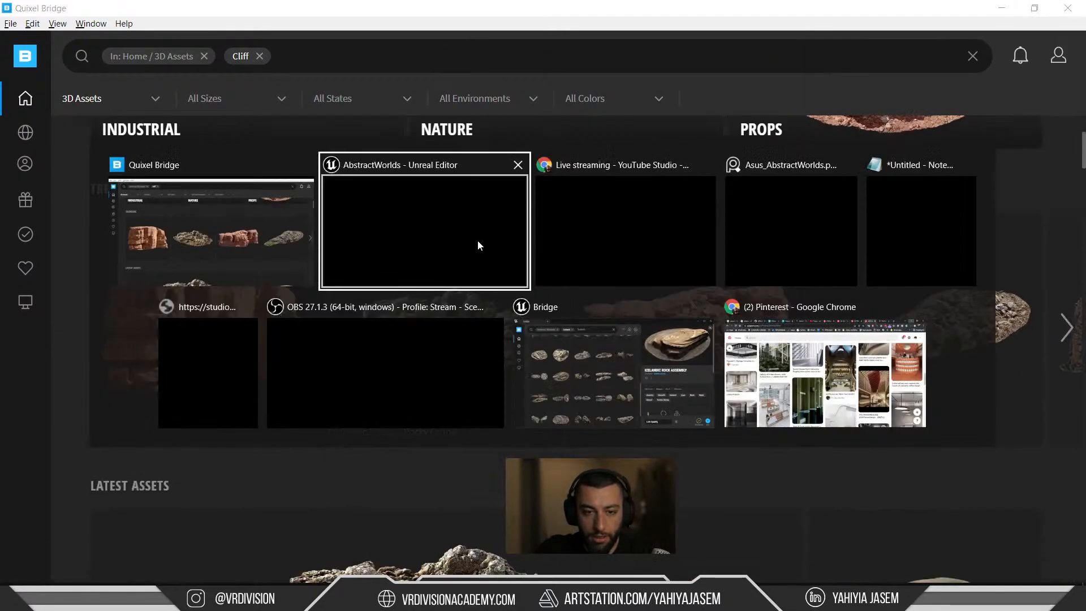
pyautogui.click(409, 239)
pyautogui.hotkey('alt', 'Tab')
# Show the desert reference image full-size on the PureRef board.
pyautogui.press('Escape')
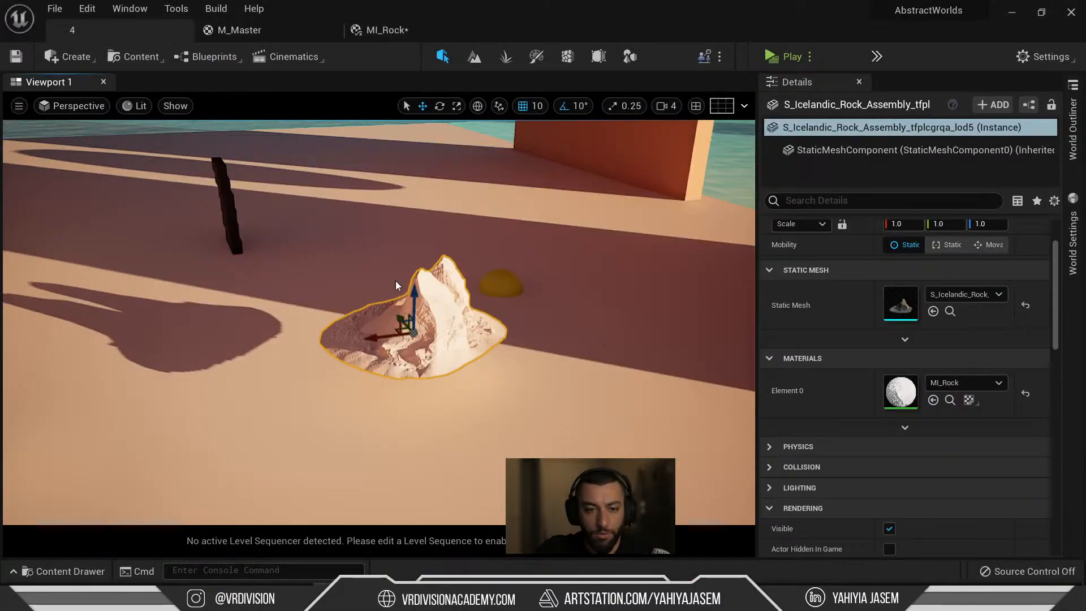
pyautogui.moveTo(1085, 442); pyautogui.dragTo(324, 334, button='right')
pyautogui.hotkey('ctrl', 'f')
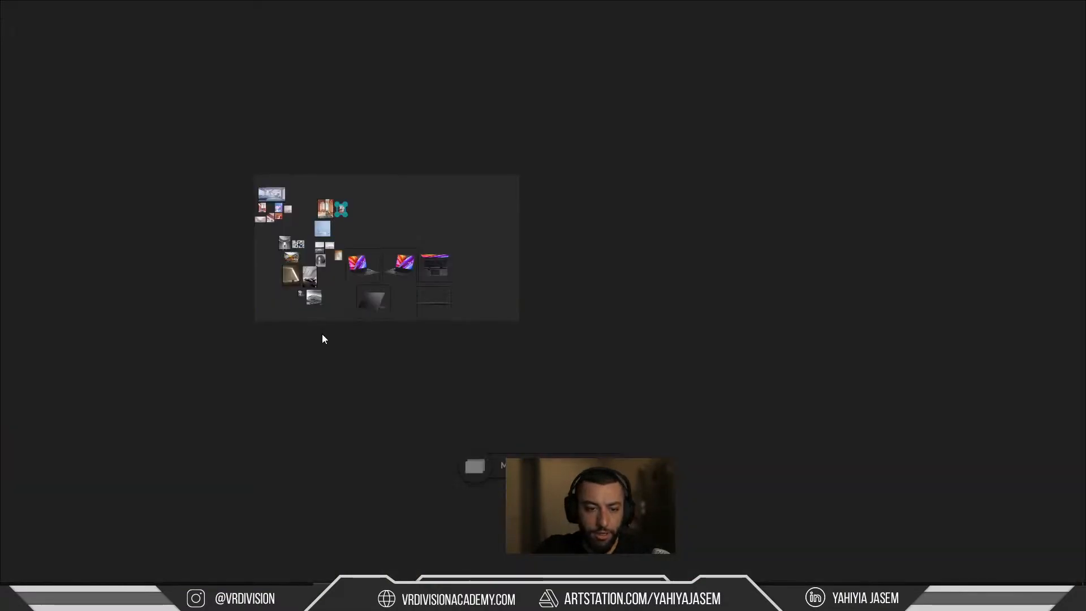
pyautogui.scroll(10, 287, 261)
pyautogui.moveTo(628, 142); pyautogui.dragTo(468, 400, button='middle')
pyautogui.scroll(3, 464, 202)
pyautogui.doubleClick(610, 128)
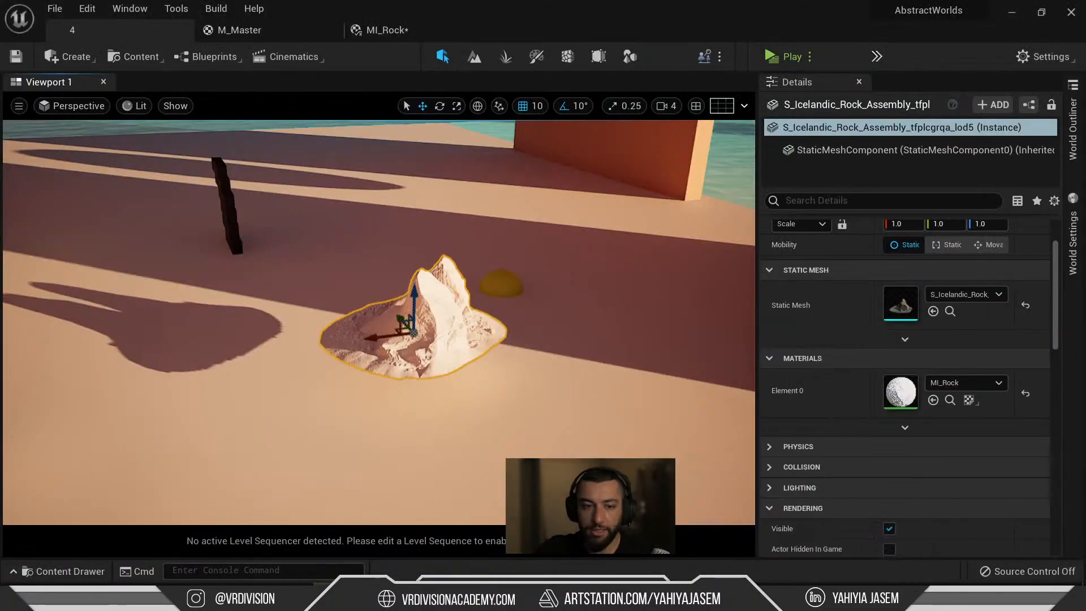
# Fly the viewport camera around the arches and granite stairs.
pyautogui.press('s')
pyautogui.moveTo(307, 331); pyautogui.dragTo(317, 390, button='right')
pyautogui.press('w')
pyautogui.press('s')
# Search the Content folder for the laptop asset, clear the search, then return to Bridge.
pyautogui.hotkey('ctrl', 'space')
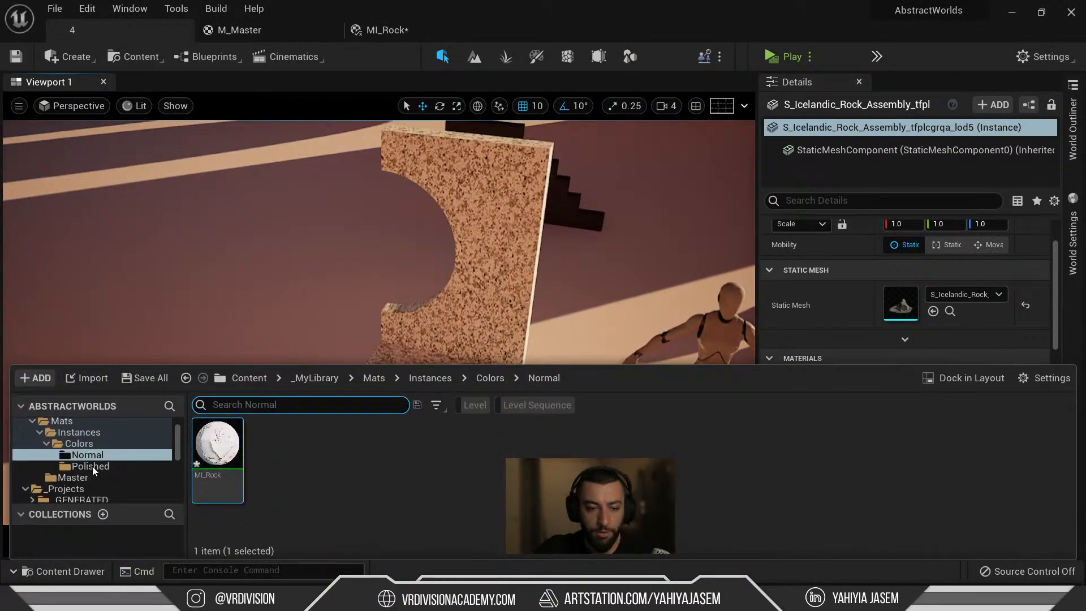
pyautogui.scroll(3, 84, 457)
pyautogui.click(50, 425)
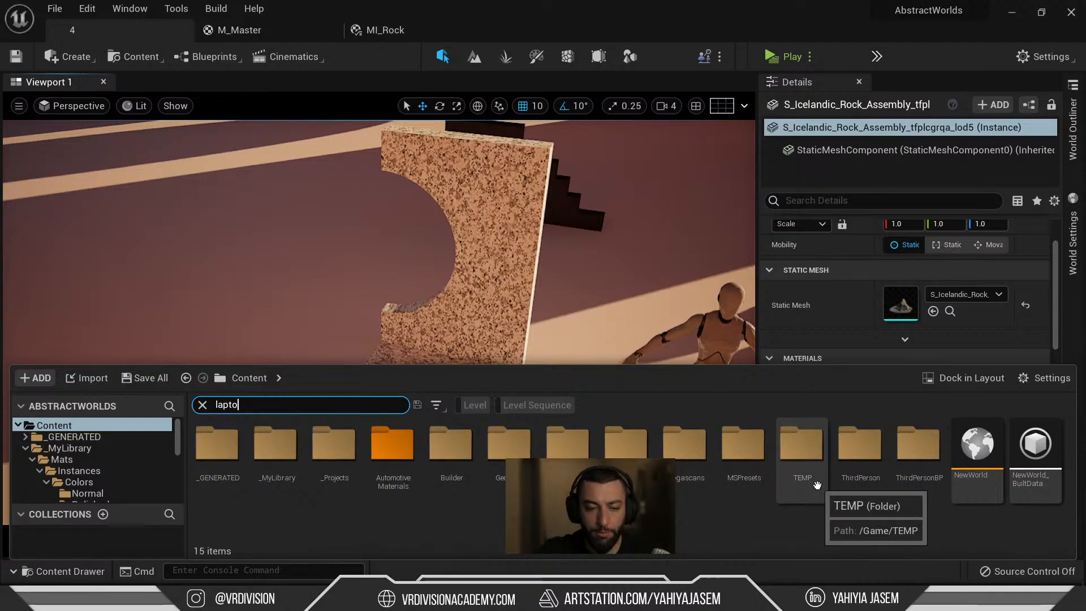
pyautogui.write('p')
pyautogui.press('Escape')
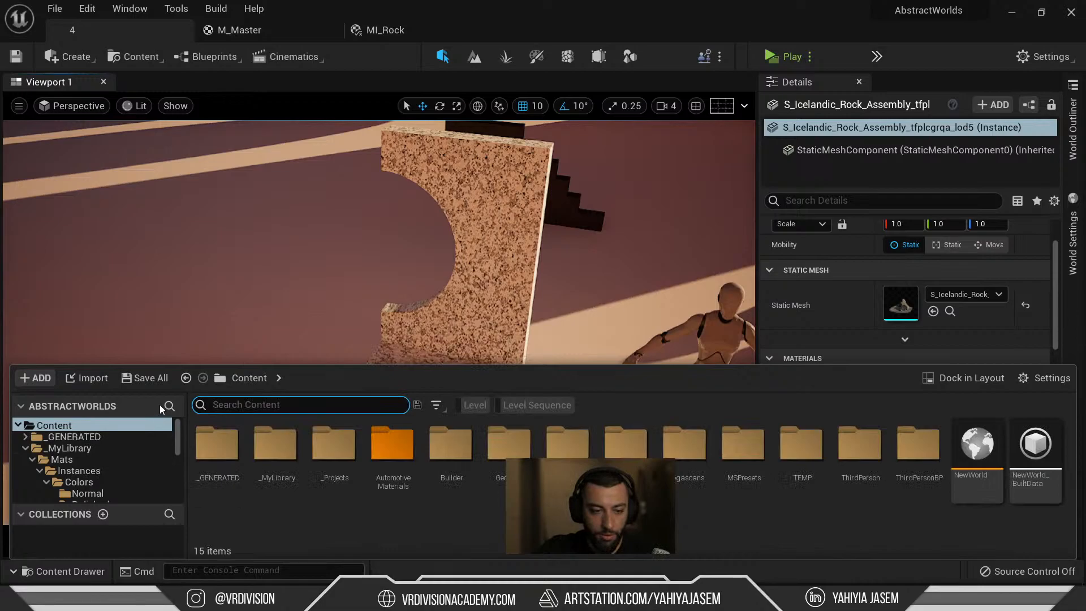
pyautogui.moveTo(356, 255); pyautogui.dragTo(356, 254, button='right')
pyautogui.press('s')
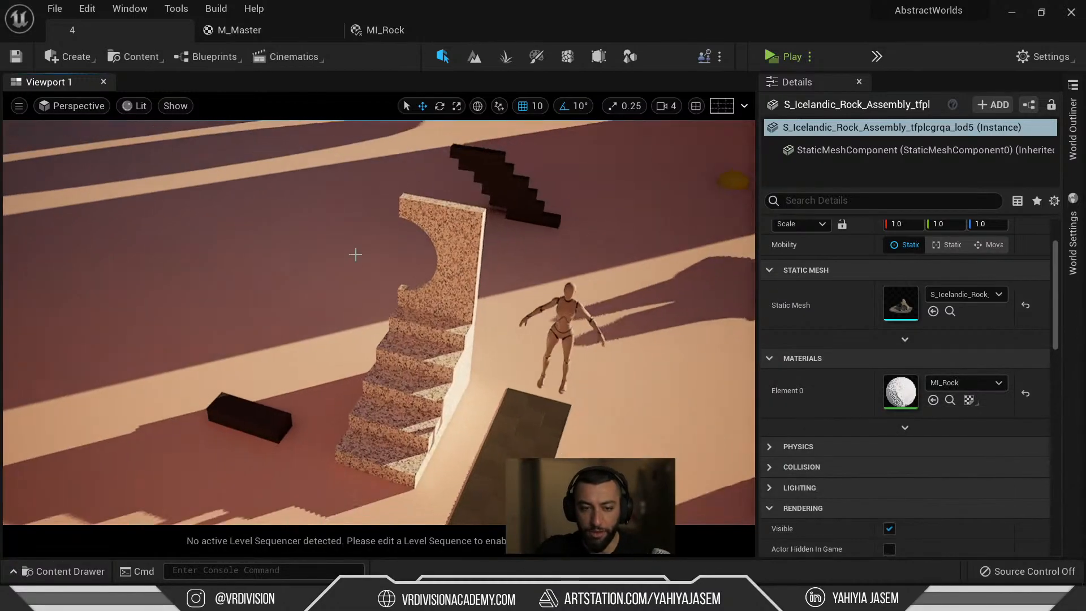
pyautogui.hotkey('alt', 'Tab')
# Scroll the Cliff results and open the Nordic Coastal Cliff asset.
pyautogui.scroll(-2, 384, 238)
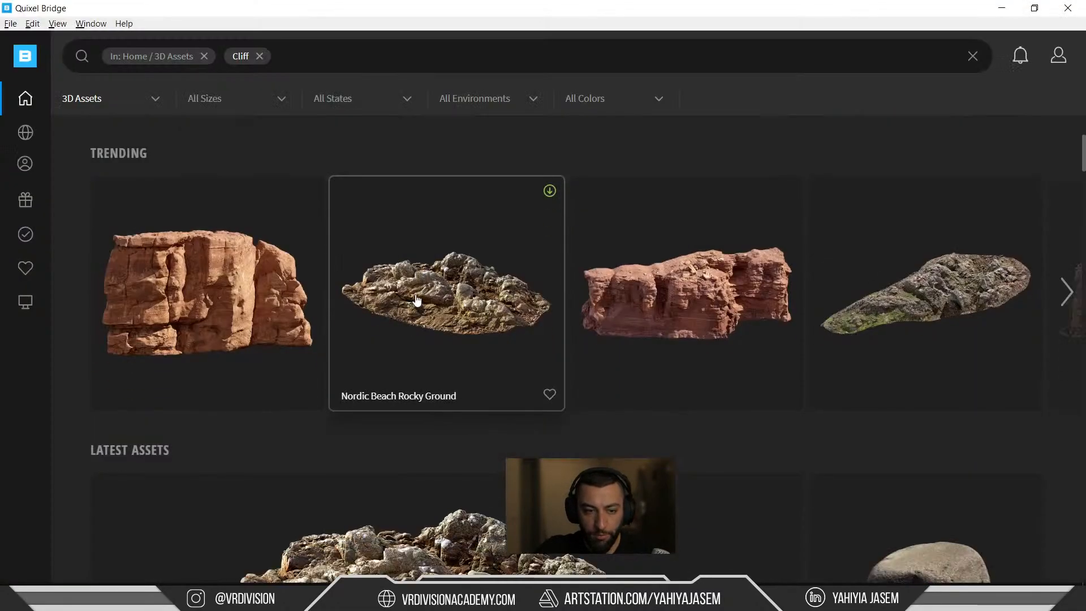
pyautogui.scroll(-10, 597, 222)
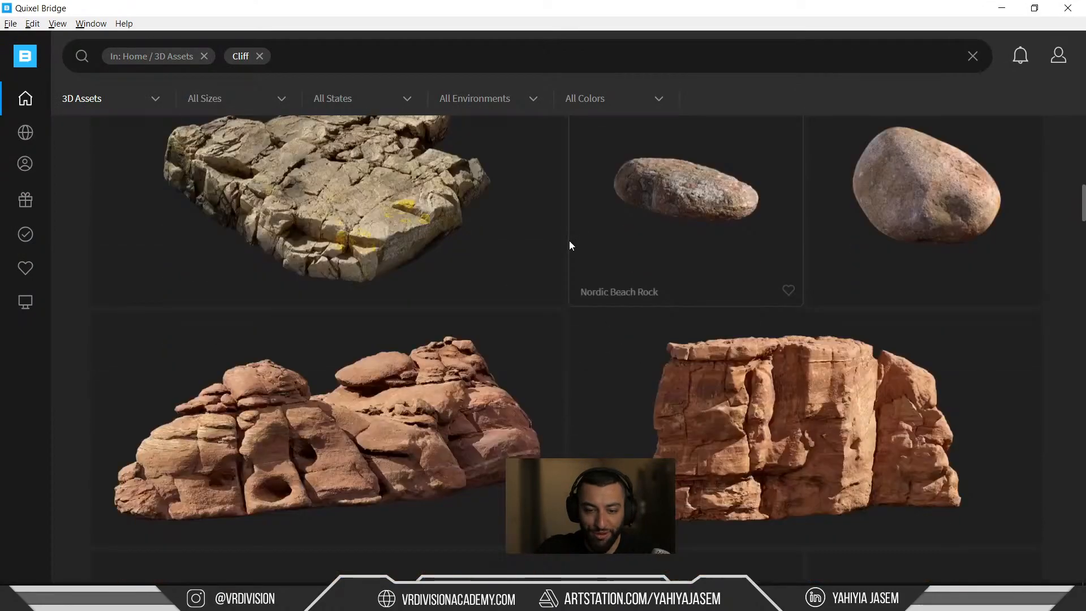
pyautogui.scroll(-8, 594, 238)
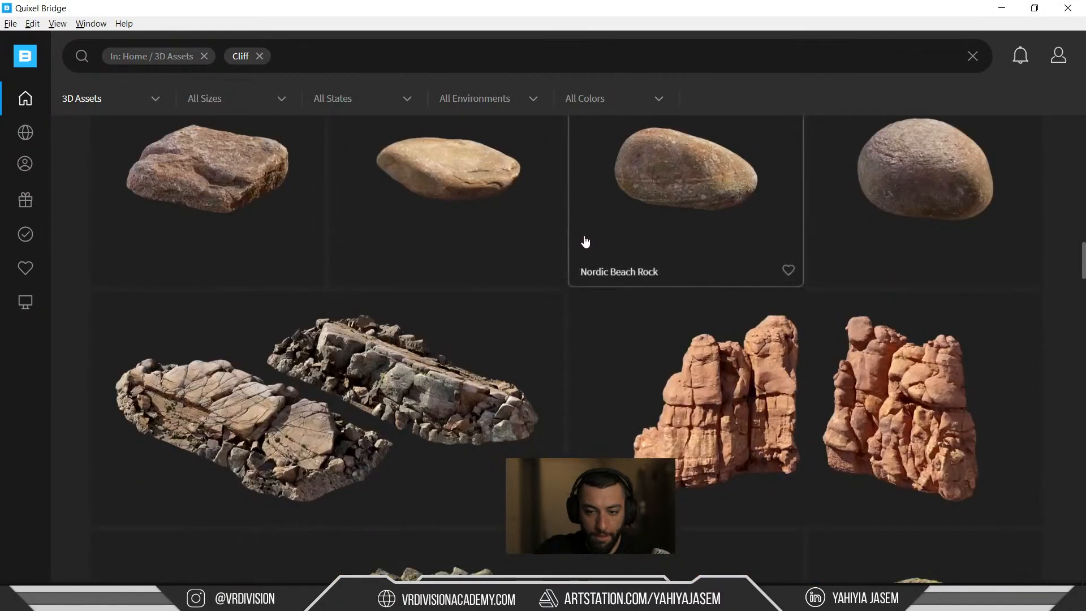
pyautogui.scroll(-8, 587, 241)
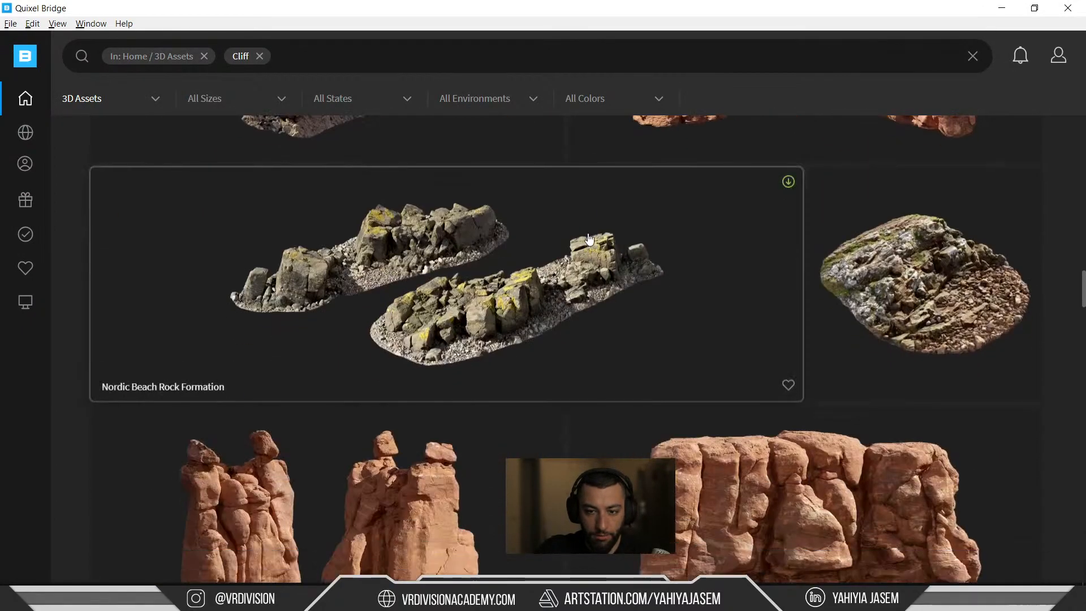
pyautogui.scroll(1, 588, 239)
pyautogui.scroll(-4, 587, 238)
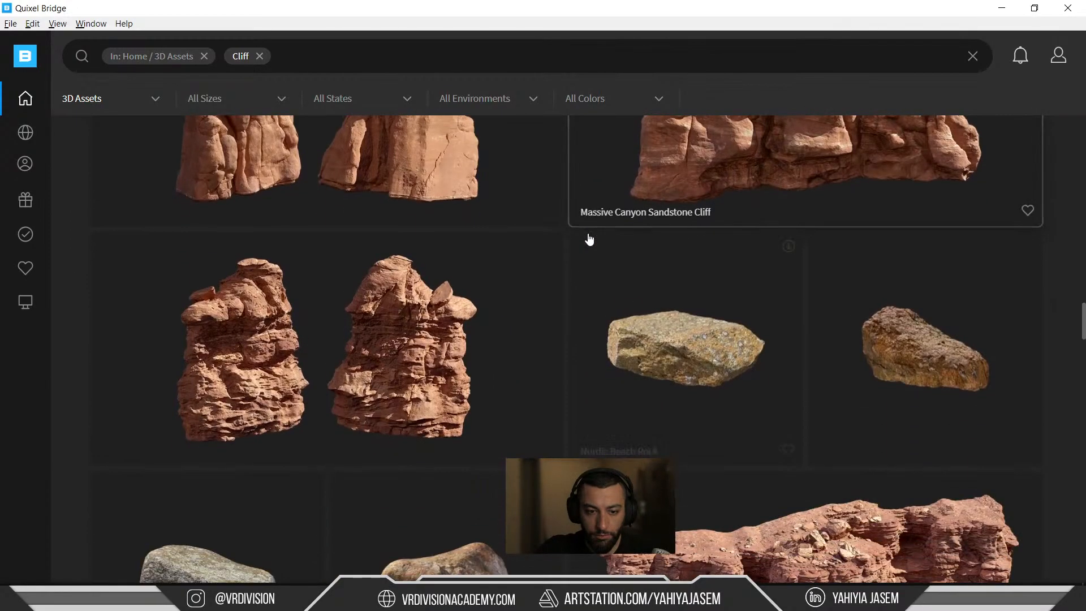
pyautogui.scroll(-8, 387, 259)
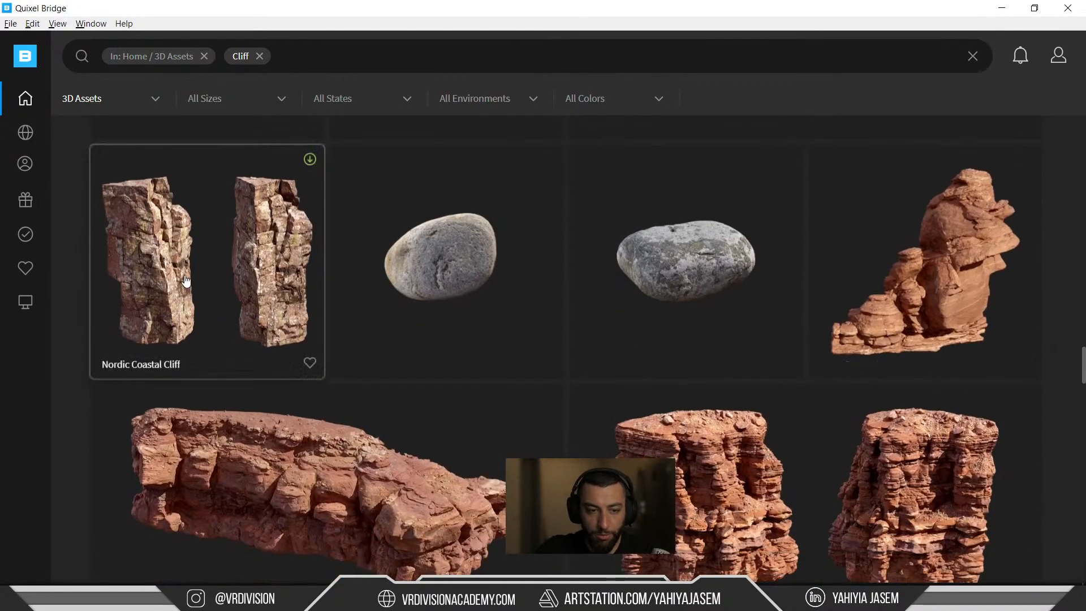
pyautogui.click(186, 281)
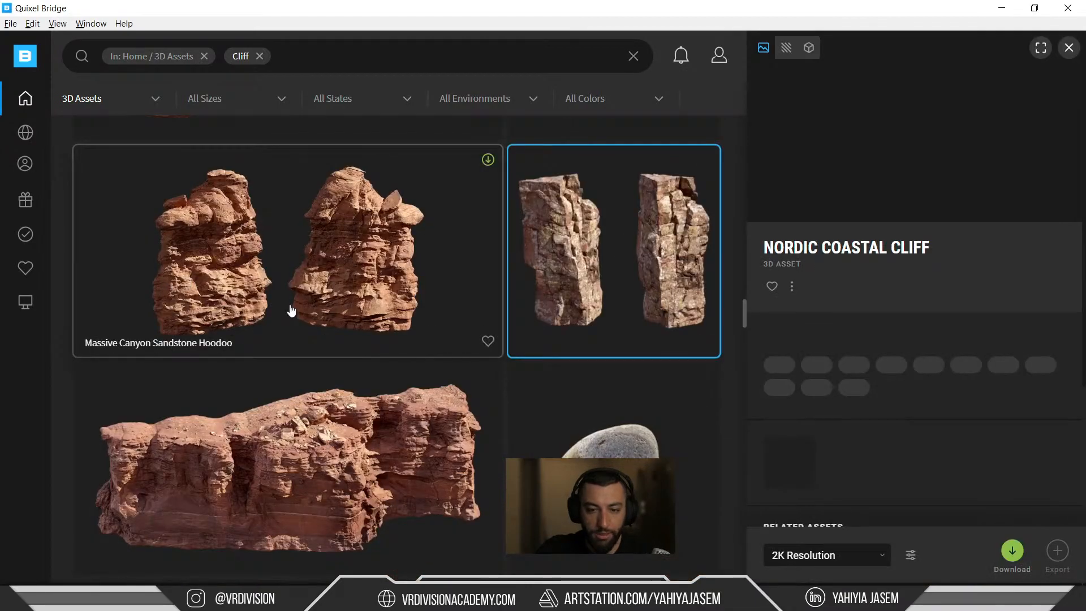
# Download Nordic Coastal Cliff at 4K resolution and minimize Quixel Bridge.
pyautogui.scroll(-5, 874, 253)
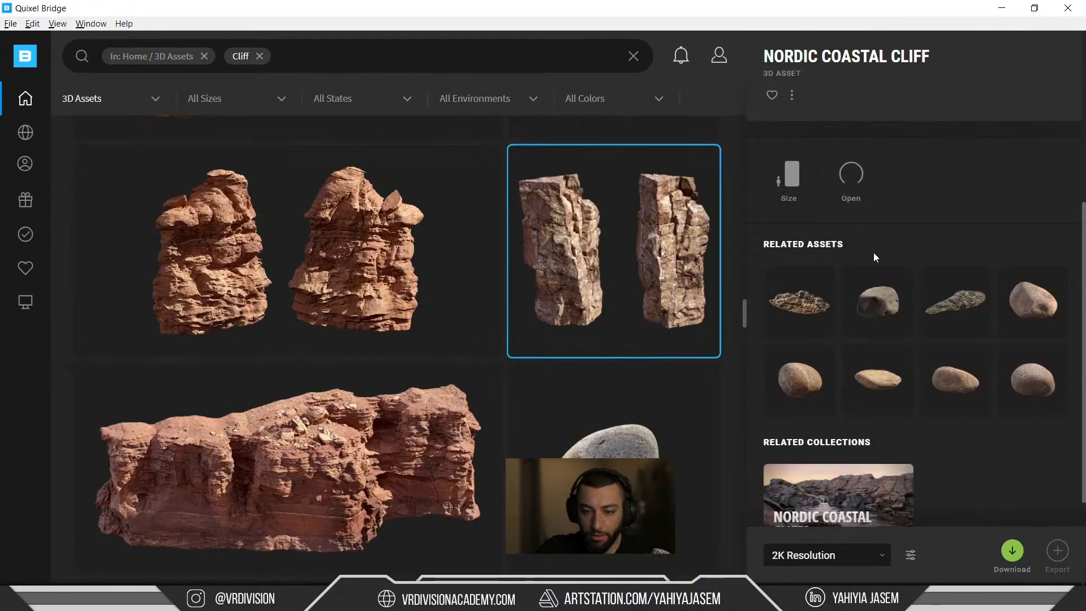
pyautogui.scroll(5, 854, 298)
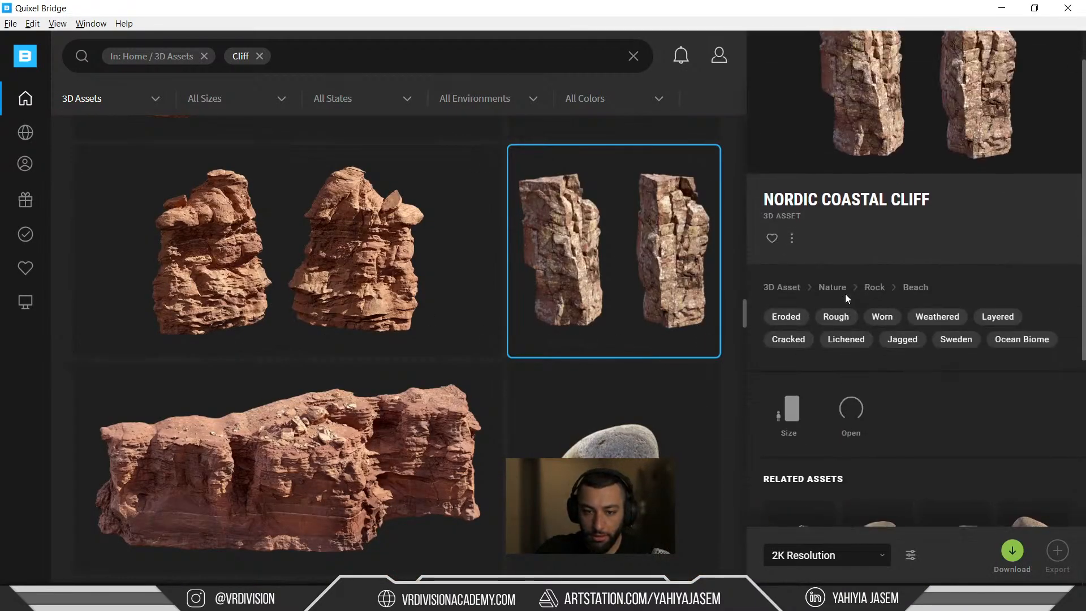
pyautogui.scroll(-4, 887, 172)
pyautogui.click(839, 560)
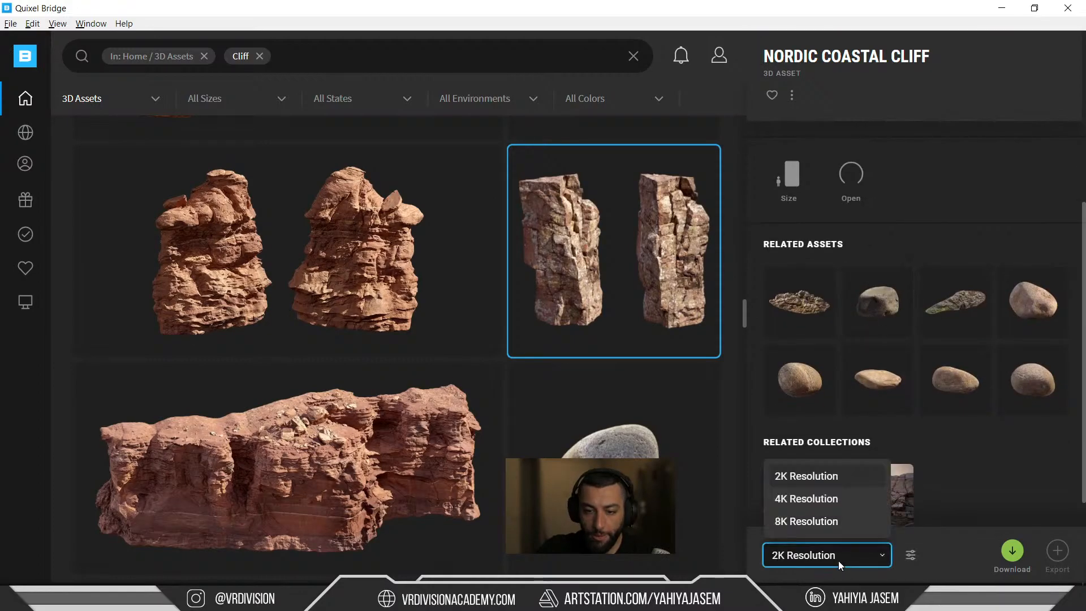
pyautogui.click(813, 501)
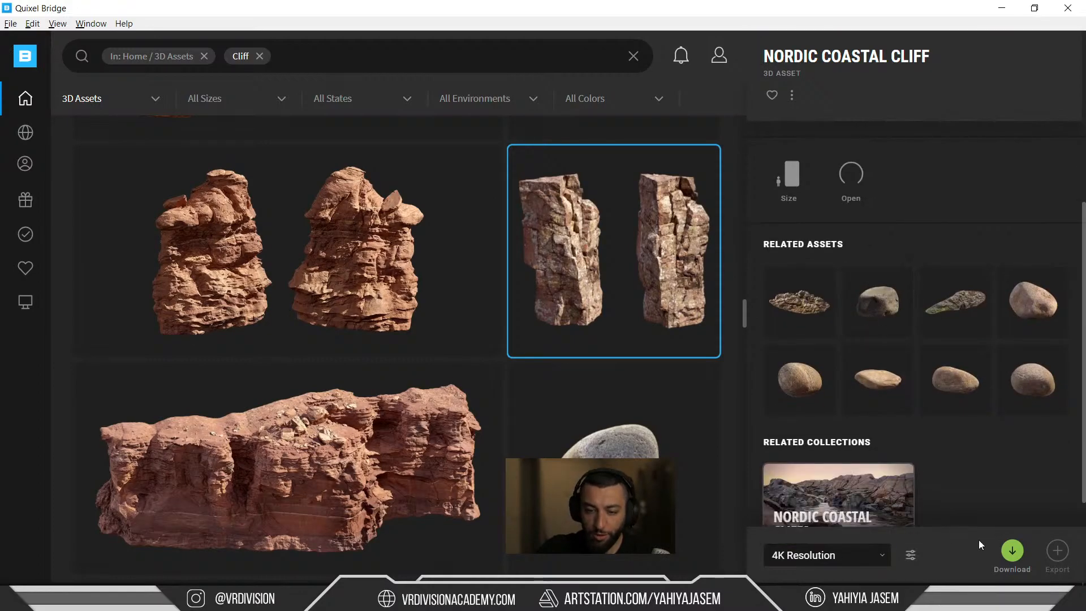
pyautogui.click(1011, 555)
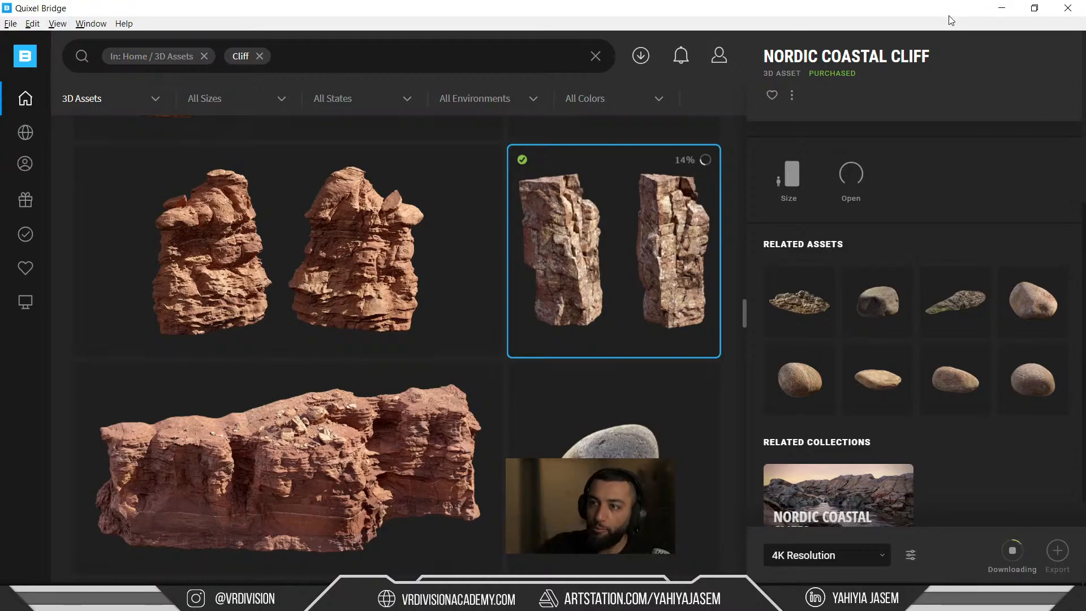
pyautogui.click(1004, 9)
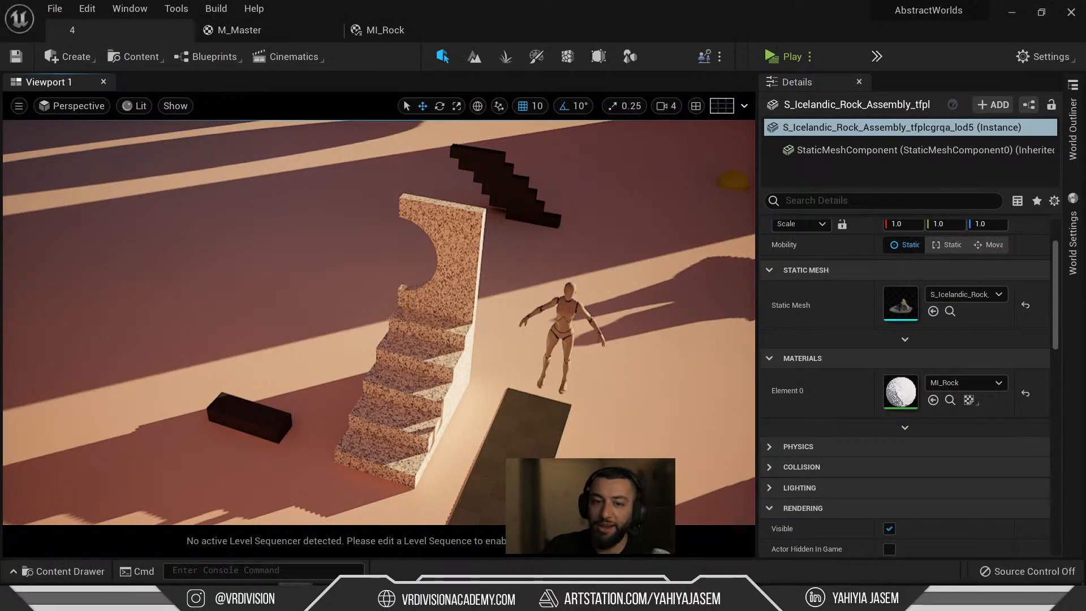
pyautogui.moveTo(416, 358); pyautogui.dragTo(339, 390, button='right')
pyautogui.hotkey('ctrl', 'space')
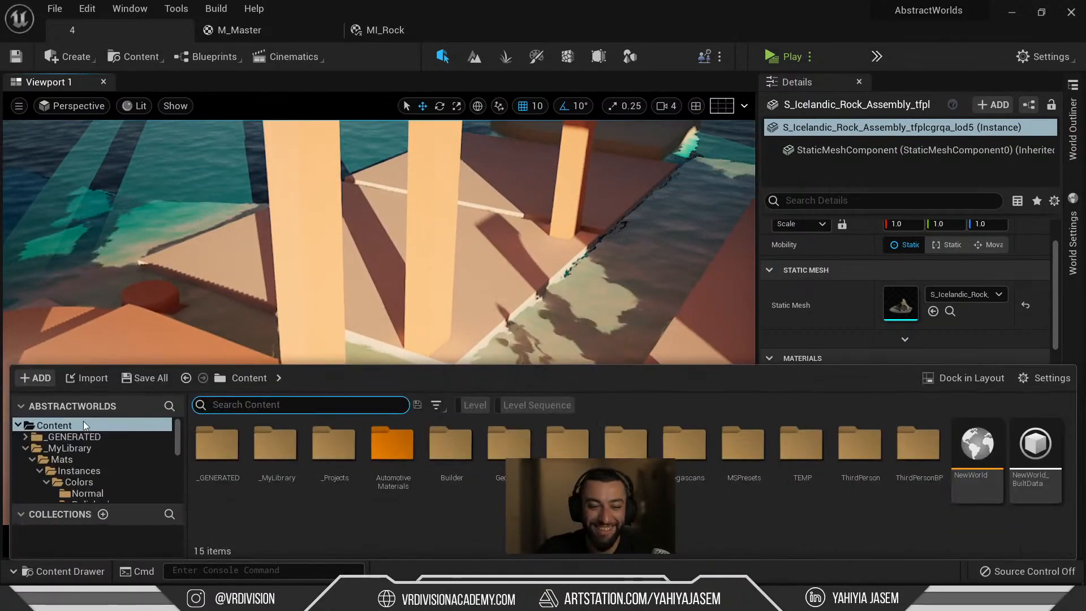
pyautogui.click(70, 437)
pyautogui.scroll(-5, 89, 467)
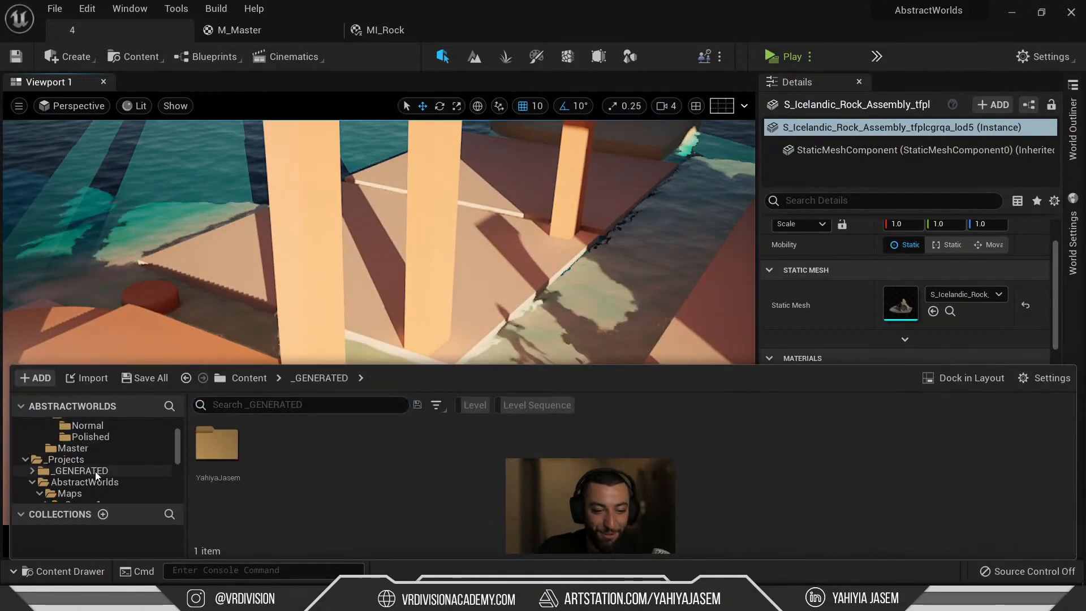
pyautogui.scroll(-3, 96, 471)
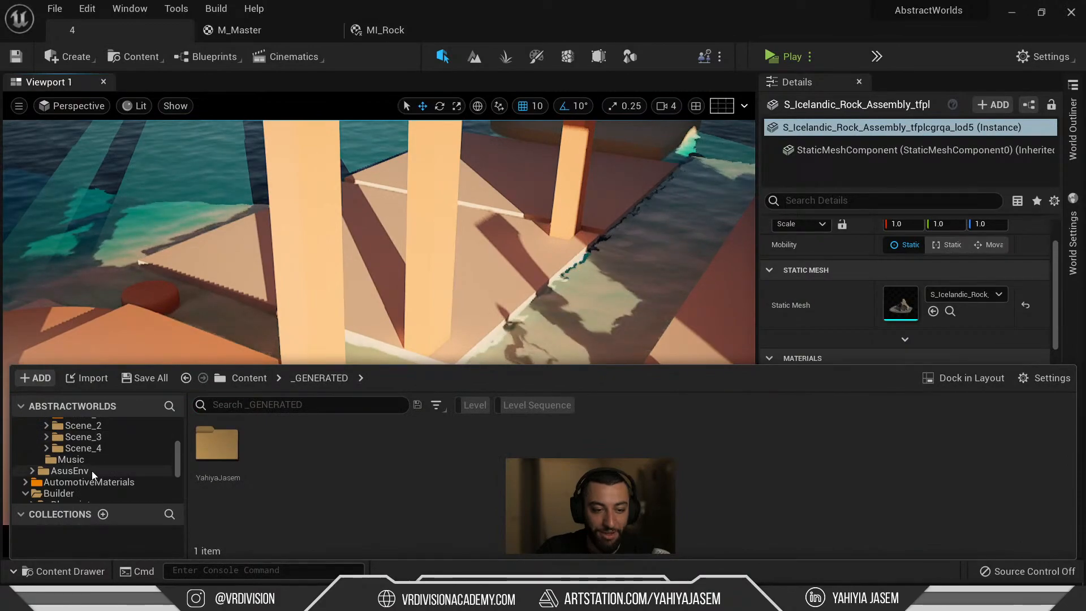
pyautogui.click(90, 471)
pyautogui.scroll(-2, 87, 478)
pyautogui.scroll(4, 84, 480)
pyautogui.scroll(10, 83, 480)
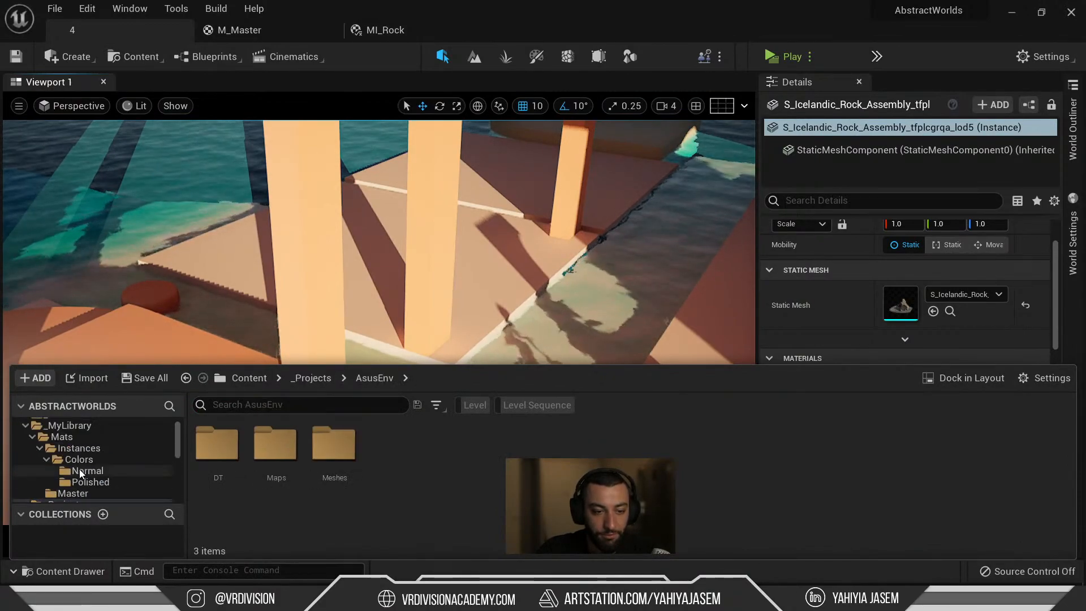
pyautogui.scroll(-2, 75, 466)
pyautogui.moveTo(347, 277)
pyautogui.mouseDown(button='right')
pyautogui.moveTo(475, 288)
pyautogui.moveTo(365, 268)
pyautogui.mouseUp(button='right')
pyautogui.hotkey('ctrl', 'space')
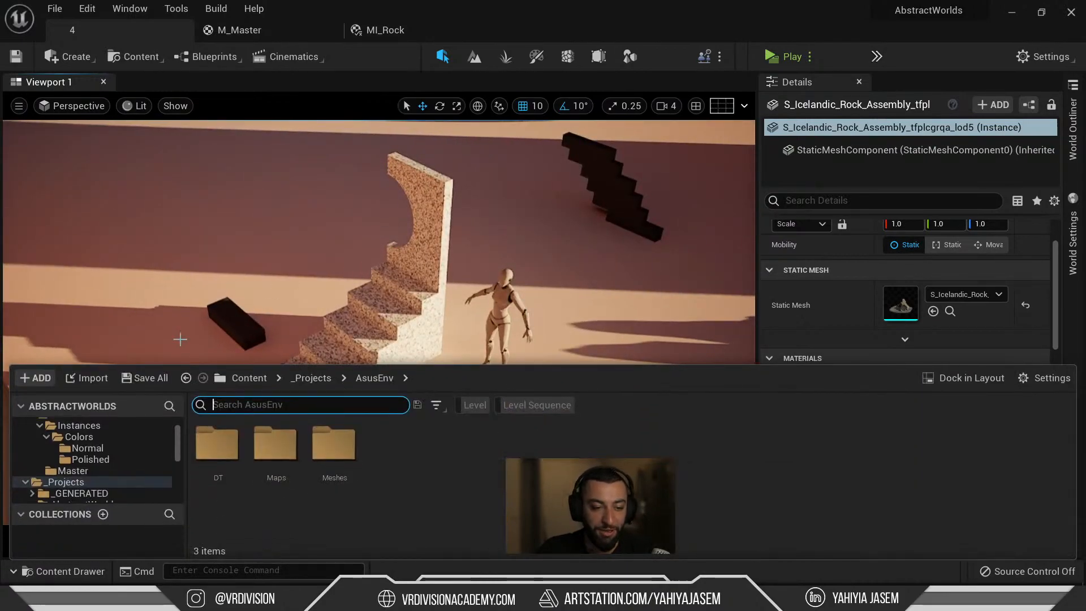
pyautogui.scroll(2, 96, 467)
pyautogui.click(90, 429)
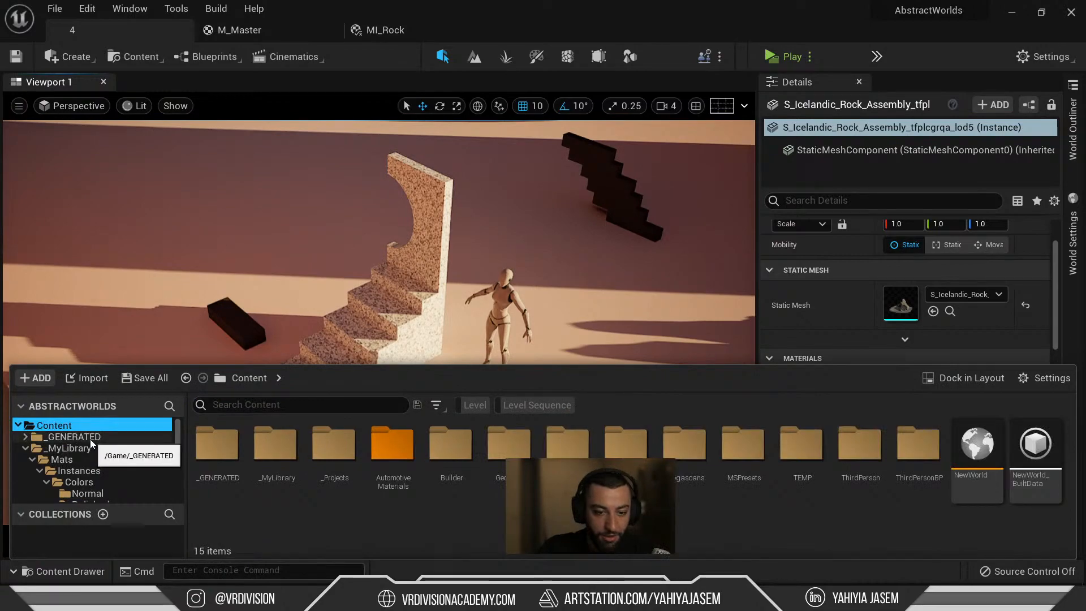
pyautogui.click(90, 439)
pyautogui.click(74, 449)
pyautogui.click(63, 460)
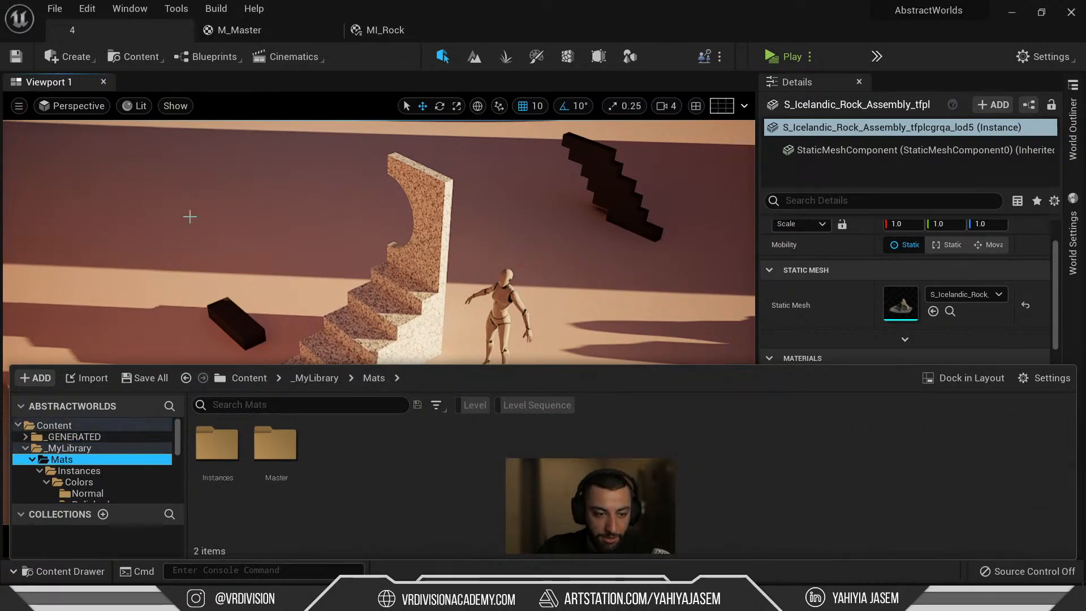
# Open a floating content browser at the Content root and search for '5600'.
pyautogui.click(88, 55)
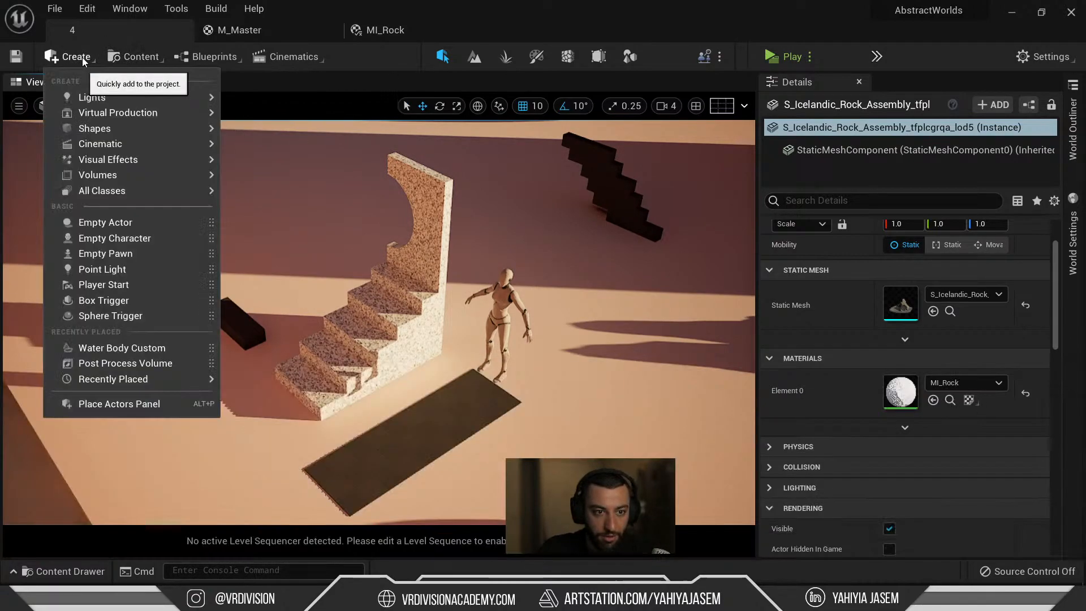
pyautogui.click(129, 57)
pyautogui.click(167, 133)
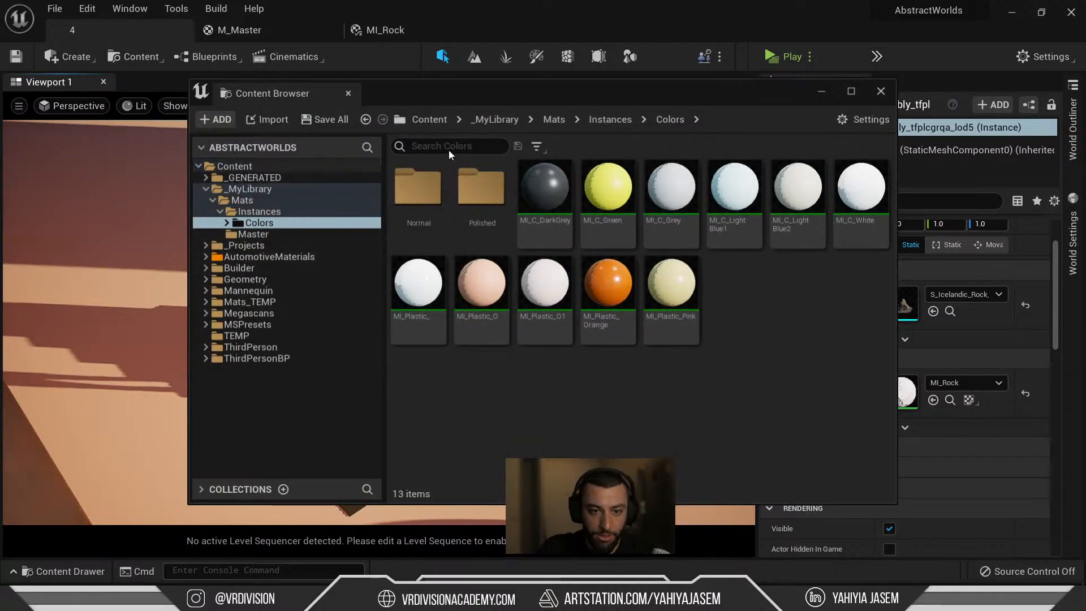
pyautogui.moveTo(281, 161); pyautogui.dragTo(273, 169)
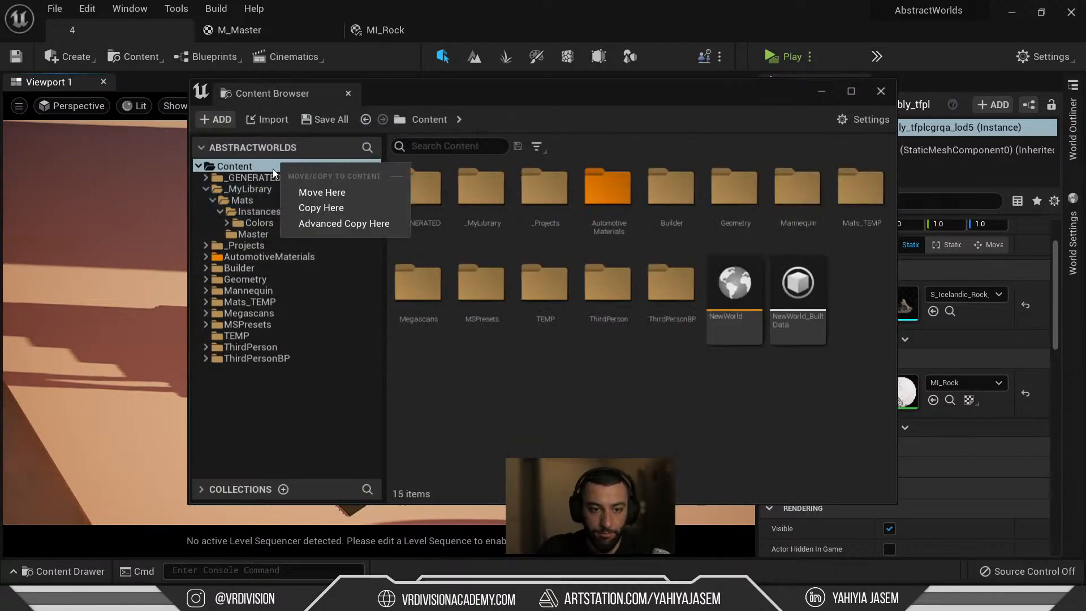
pyautogui.click(459, 146)
pyautogui.write('5600')
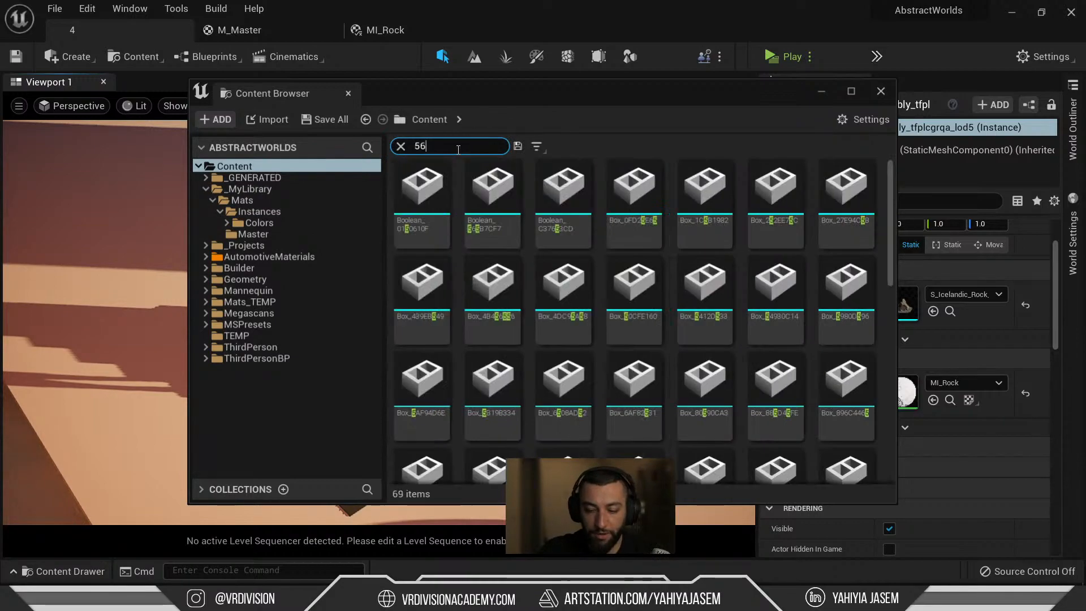
# Browse to H5600_W5600_OLED, open it to inspect the laptop mesh, then close it.
pyautogui.click(415, 183)
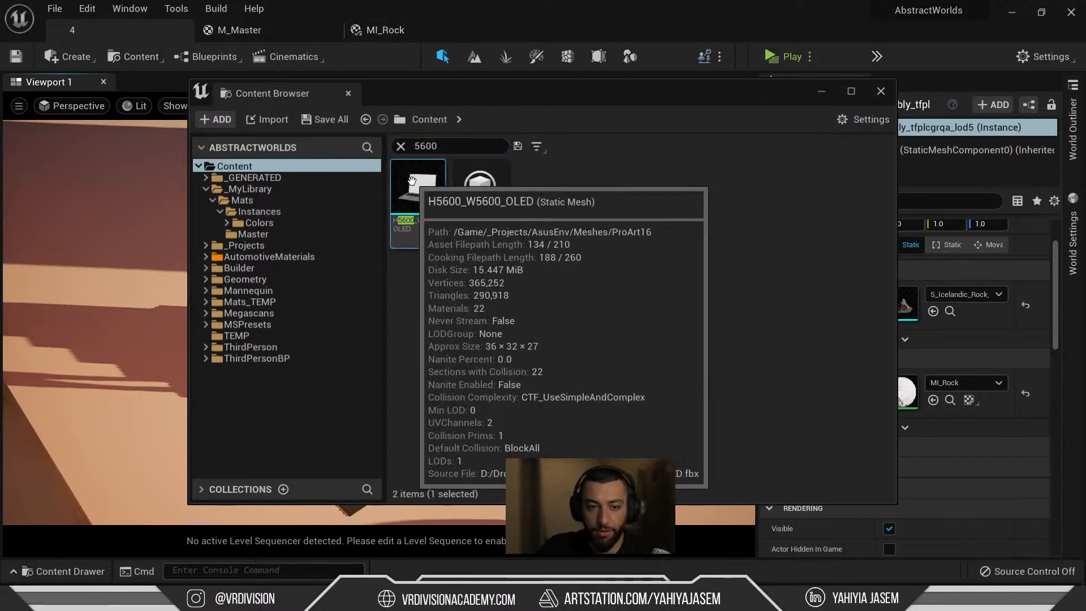
pyautogui.hotkey('ctrl', 'b')
pyautogui.scroll(-1, 754, 400)
pyautogui.scroll(-1, 757, 398)
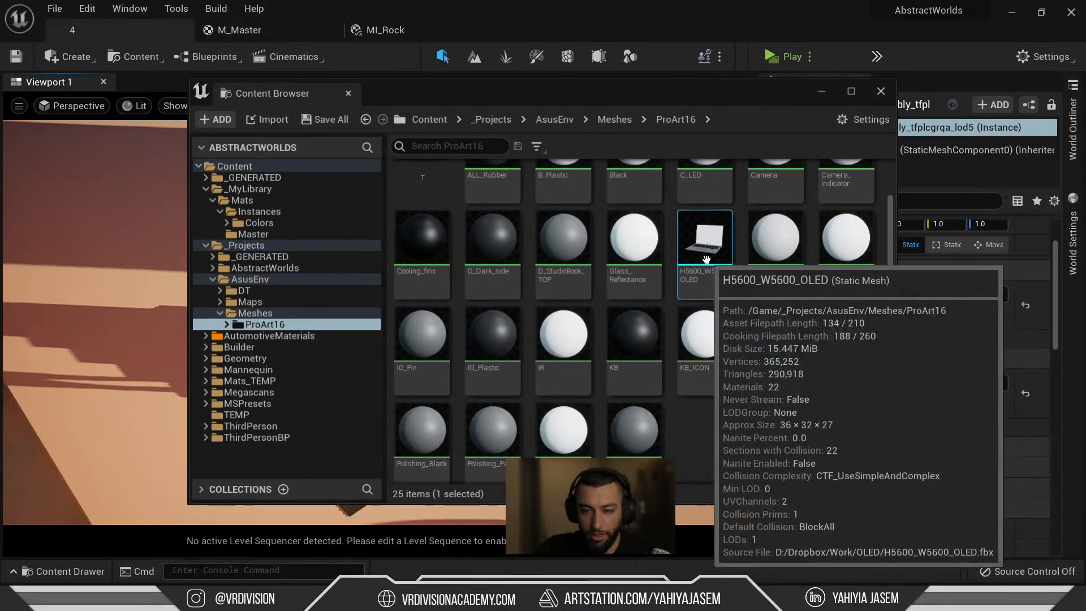
pyautogui.doubleClick(706, 259)
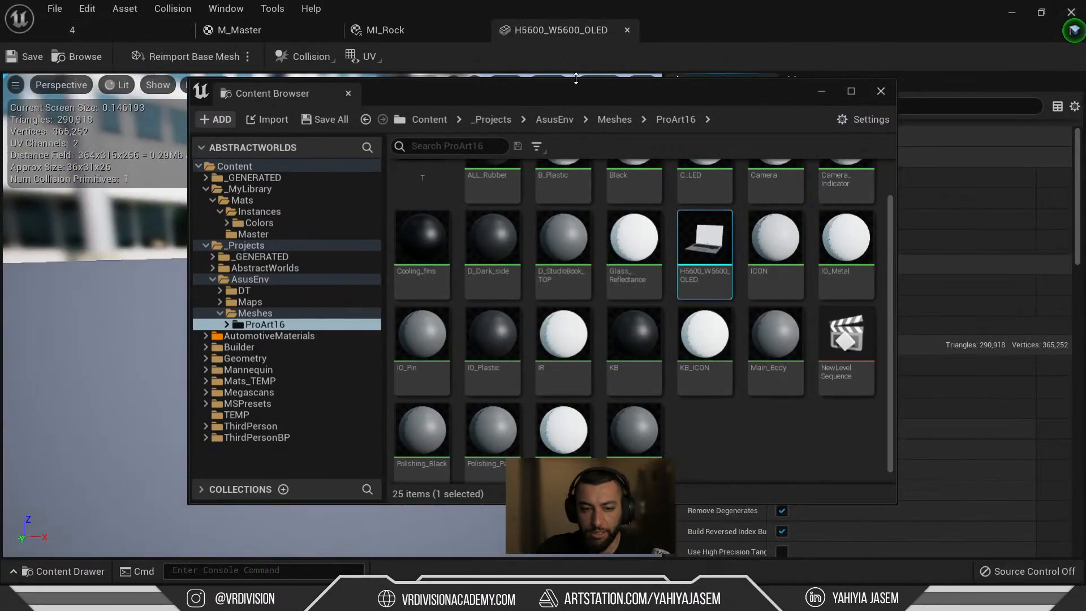
pyautogui.moveTo(553, 89); pyautogui.dragTo(389, 458)
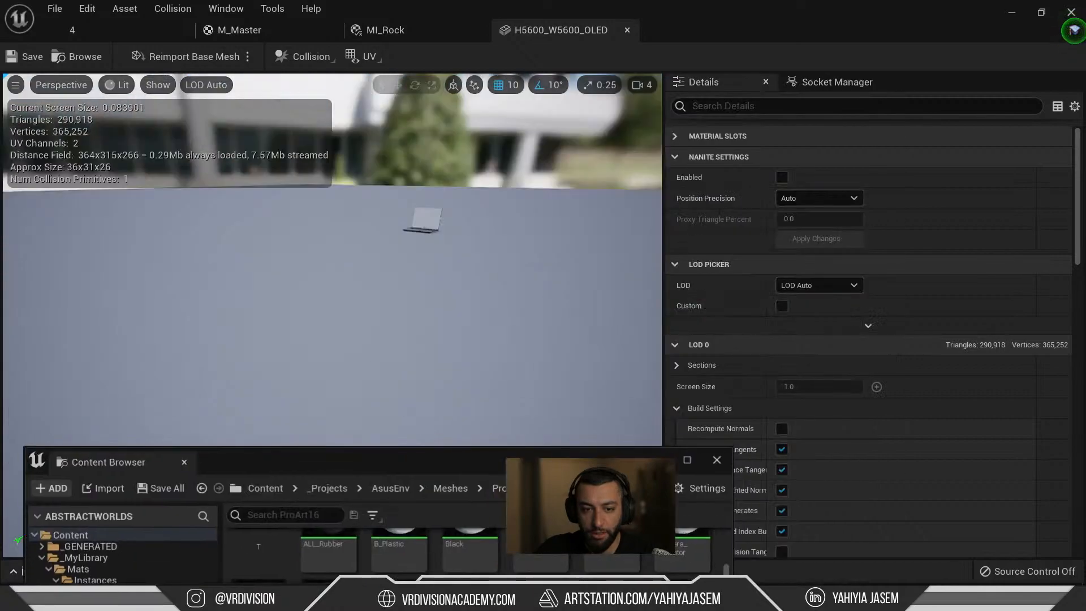
pyautogui.keyDown('alt'); pyautogui.moveTo(449, 249); pyautogui.dragTo(449, 266); pyautogui.keyUp('alt')
pyautogui.press('f')
pyautogui.moveTo(428, 313)
pyautogui.keyDown('alt'); pyautogui.mouseDown()
pyautogui.moveTo(421, 294)
pyautogui.moveTo(428, 312)
pyautogui.mouseUp(); pyautogui.keyUp('alt')
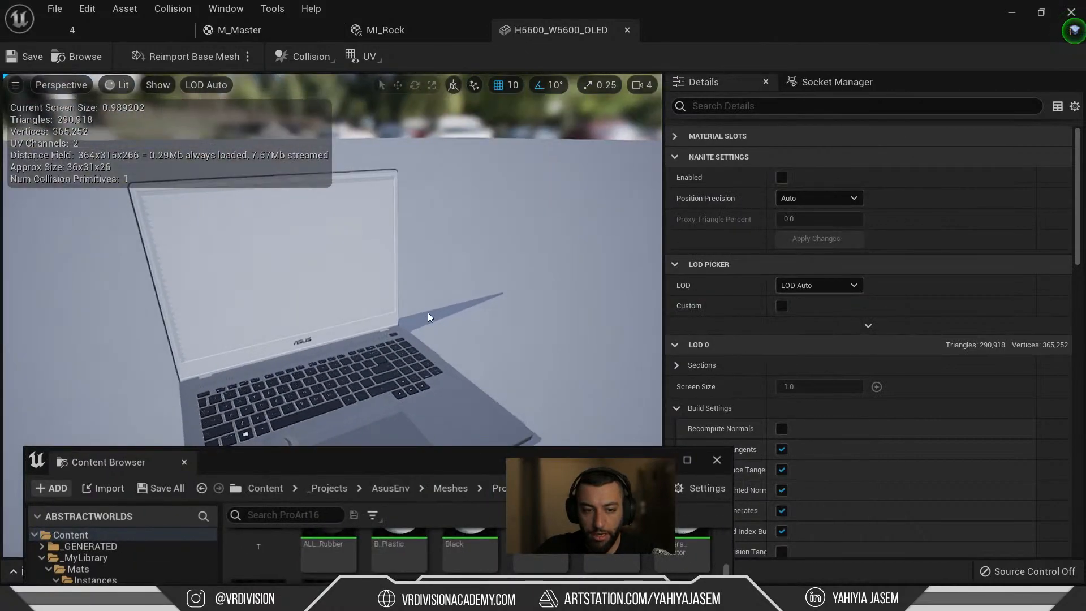
pyautogui.middleClick(553, 37)
pyautogui.moveTo(407, 457); pyautogui.dragTo(464, 53)
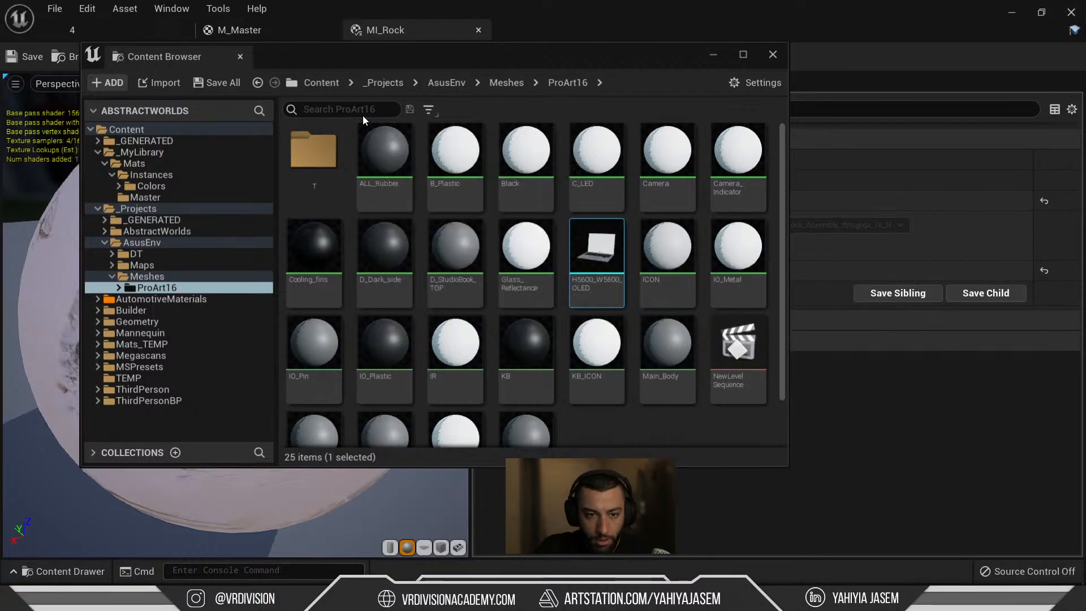
# Clear the search and open the AsusEnv Meshes folder holding SM_MERGED_StaticMeshActor_51.
pyautogui.write('00')
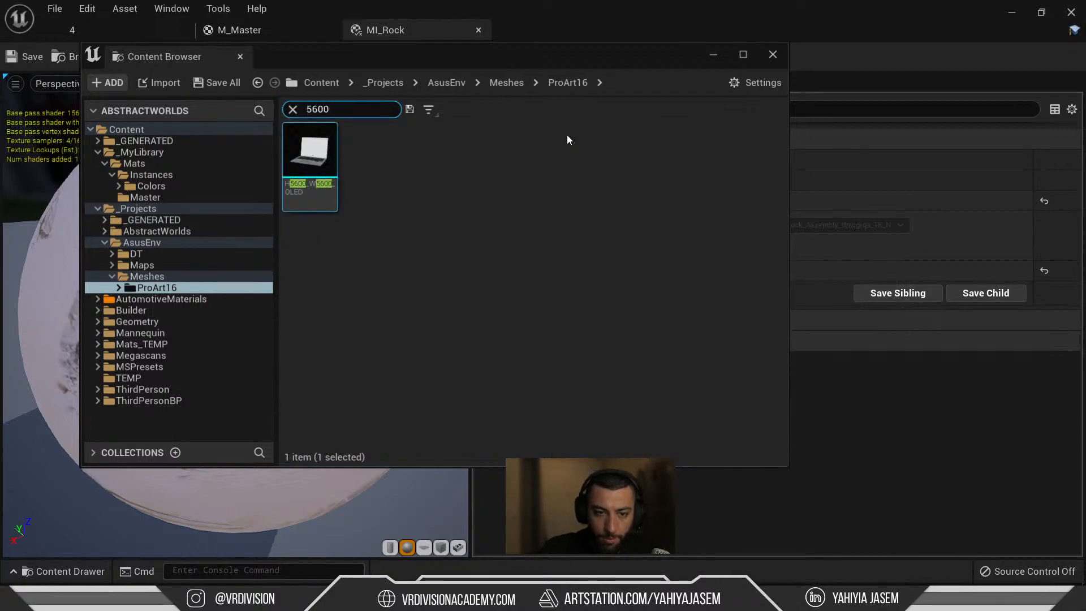
pyautogui.click(167, 286)
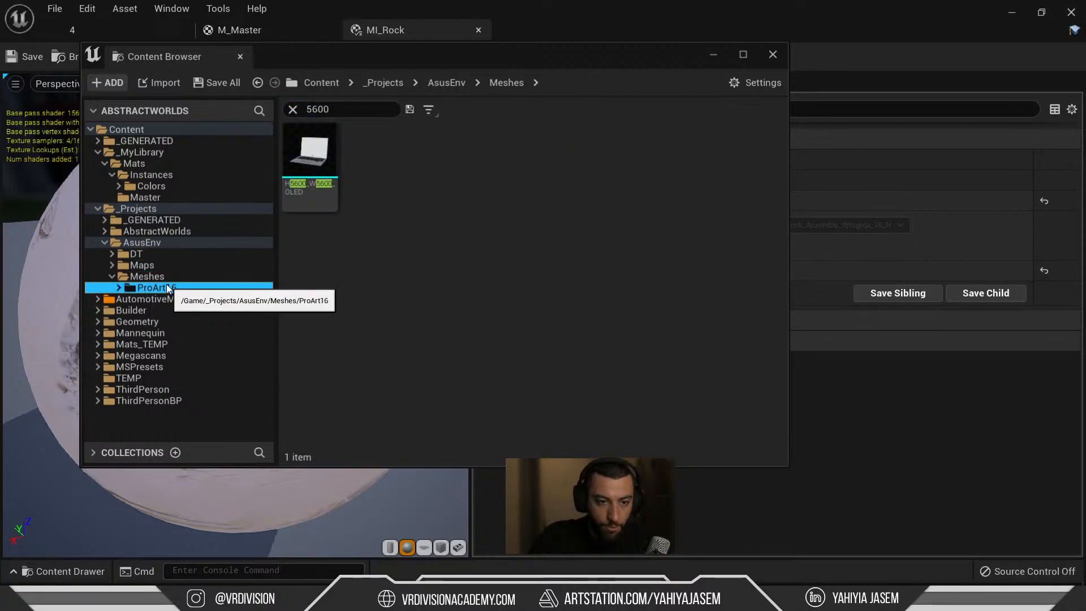
pyautogui.click(291, 109)
pyautogui.click(164, 277)
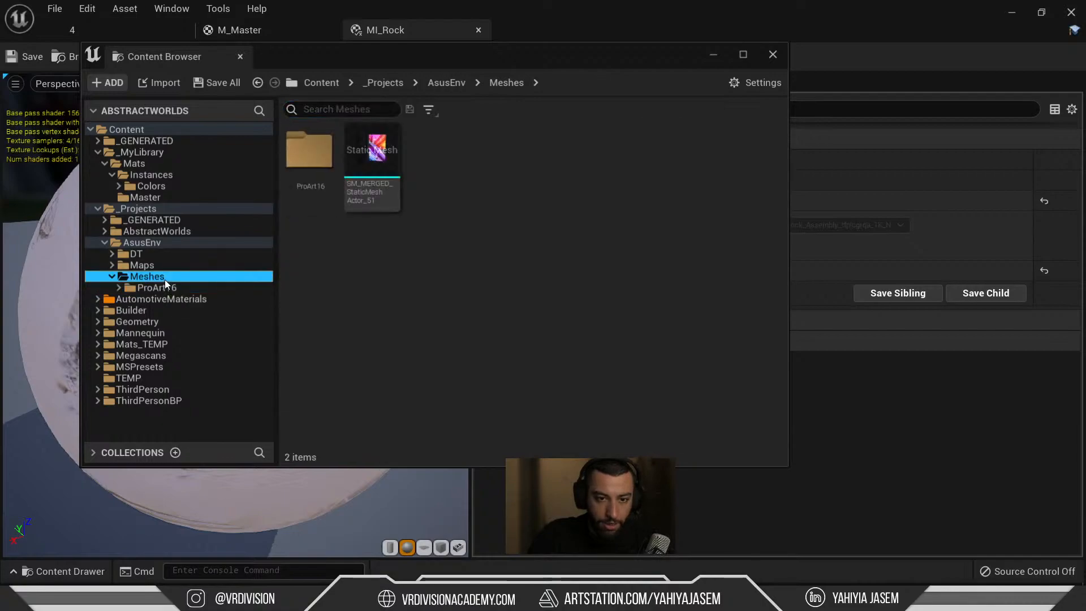
pyautogui.moveTo(373, 171)
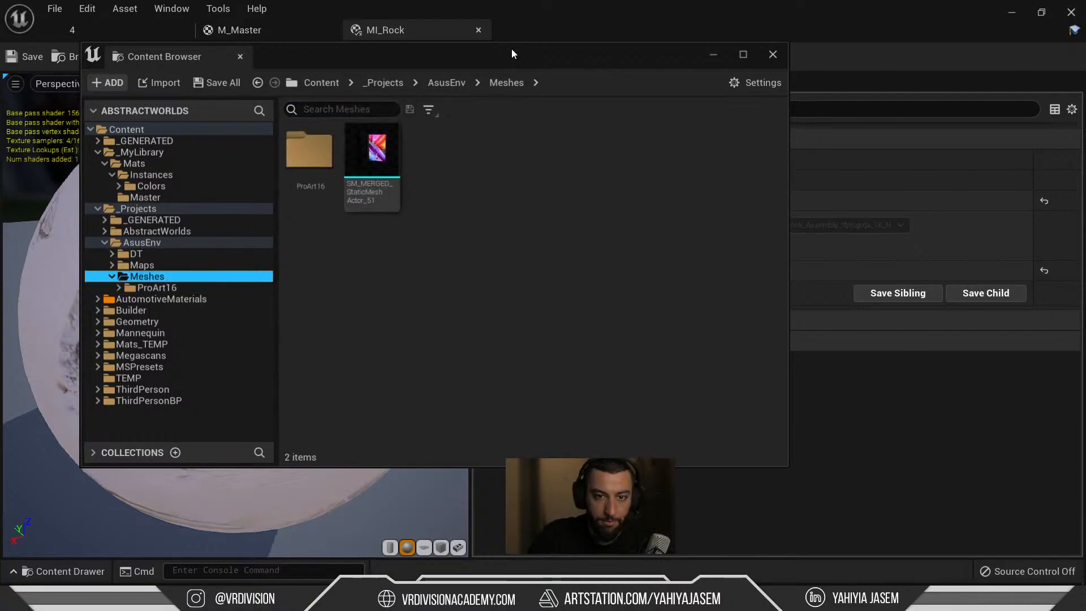
pyautogui.moveTo(512, 49); pyautogui.dragTo(883, 141)
pyautogui.moveTo(744, 243); pyautogui.dragTo(263, 304)
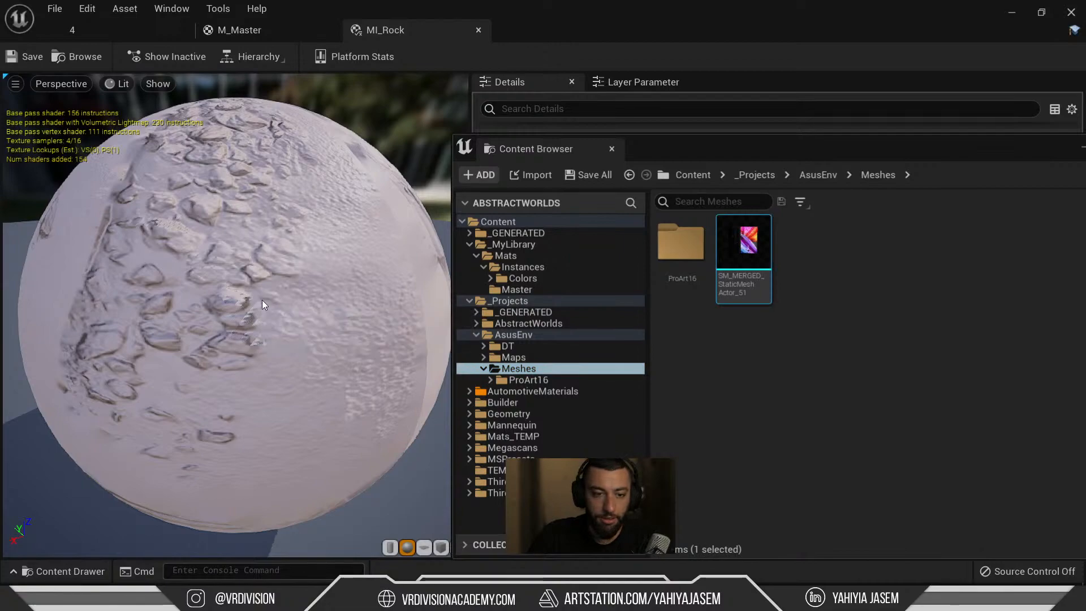
# Drag SM_MERGED_StaticMeshActor_51 into the level 4 viewport and frame it.
pyautogui.click(136, 35)
pyautogui.moveTo(744, 243); pyautogui.dragTo(243, 396)
pyautogui.moveTo(541, 151); pyautogui.dragTo(166, 577)
pyautogui.press('f')
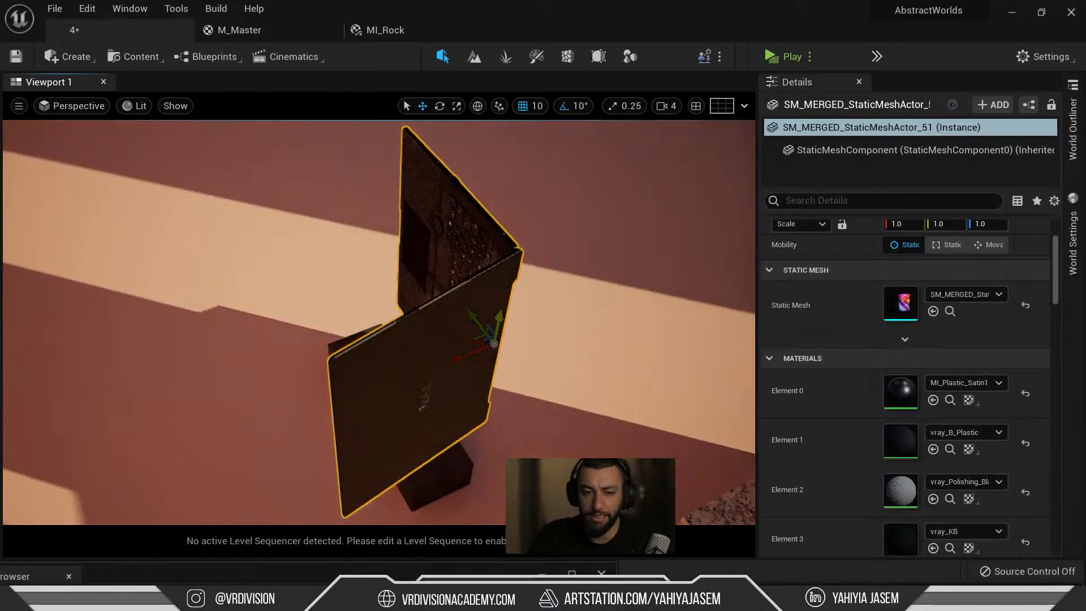
pyautogui.keyDown('alt'); pyautogui.moveTo(435, 292); pyautogui.dragTo(374, 328); pyautogui.keyUp('alt')
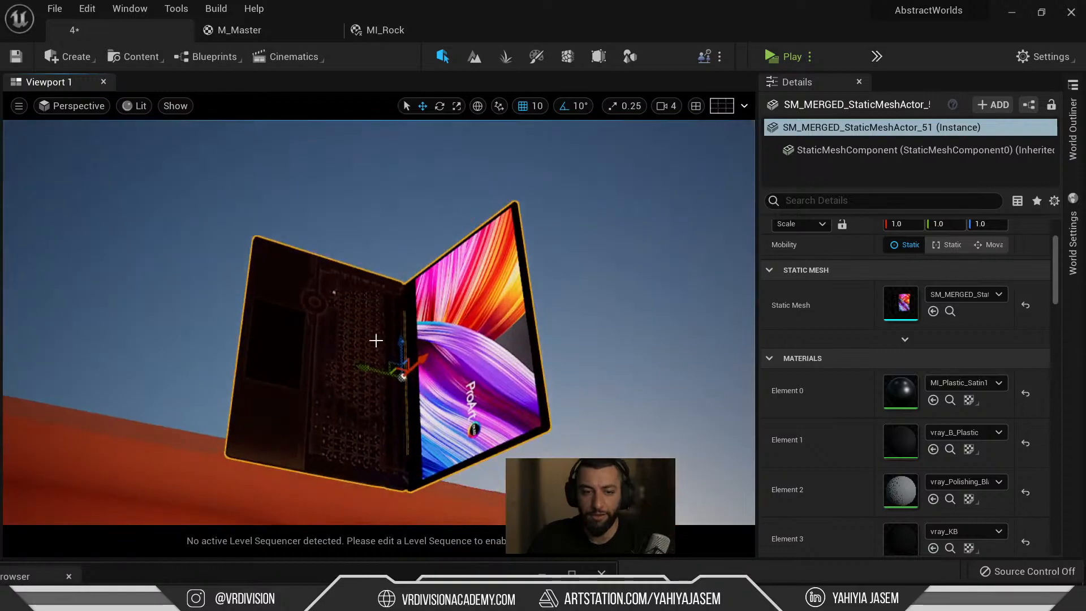
# Rotate the placed laptop about 90 degrees with the rotate gizmo.
pyautogui.press('e')
pyautogui.moveTo(430, 397); pyautogui.dragTo(306, 177)
pyautogui.press('w')
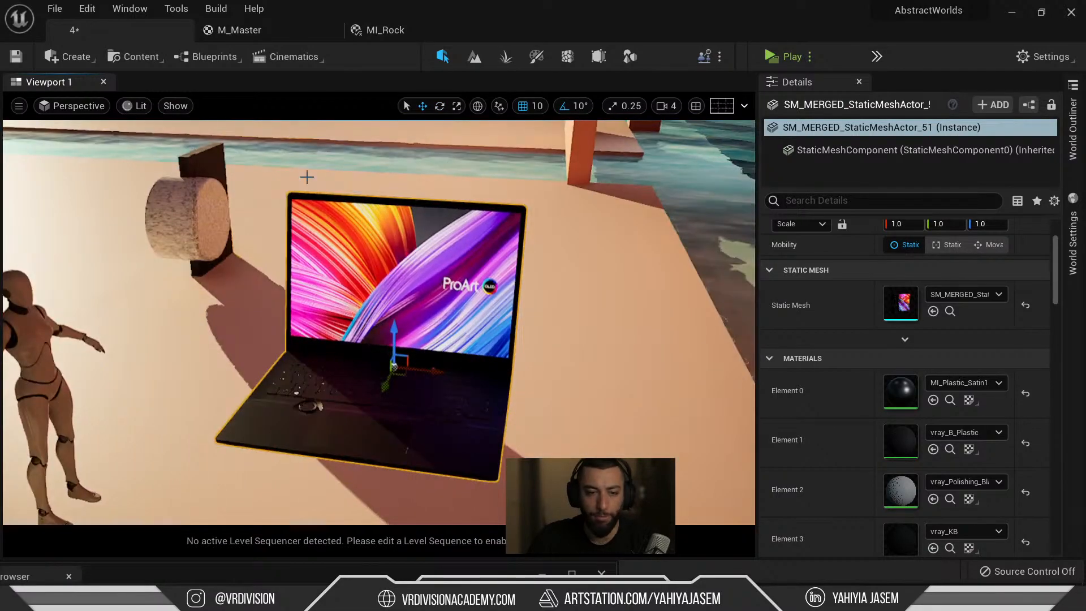
pyautogui.keyDown('alt'); pyautogui.moveTo(409, 205); pyautogui.dragTo(384, 227); pyautogui.keyUp('alt')
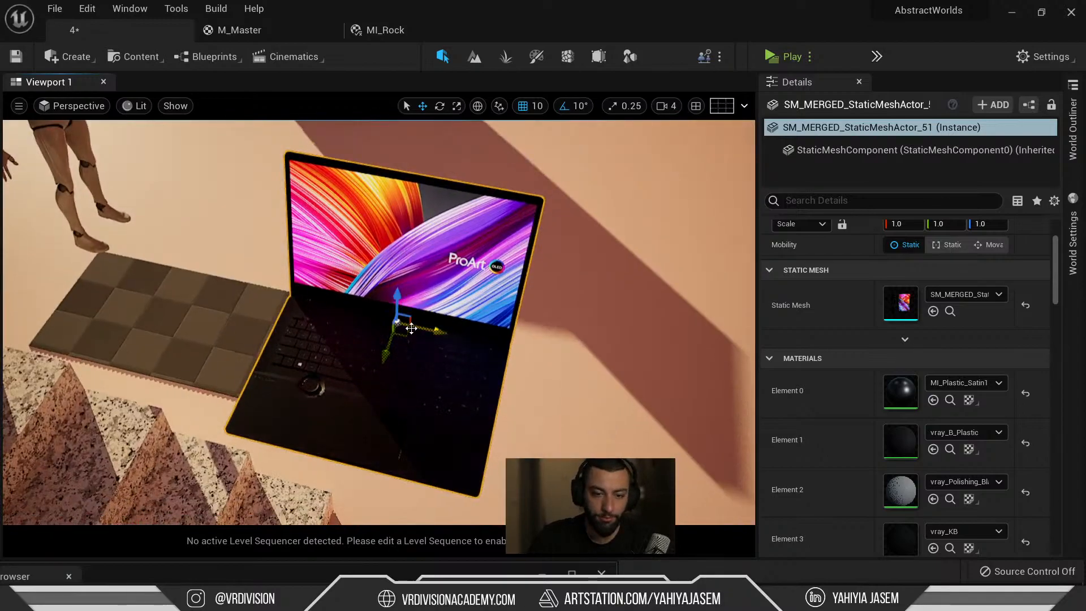
pyautogui.moveTo(403, 347); pyautogui.dragTo(572, 255)
pyautogui.press('w')
# Make the viewport fullscreen and orbit around the laptop to check it from all sides.
pyautogui.press('F11')
pyautogui.moveTo(571, 254)
pyautogui.keyDown('alt'); pyautogui.mouseDown(button='right')
pyautogui.moveTo(640, 266)
pyautogui.moveTo(588, 258)
pyautogui.mouseUp(button='right'); pyautogui.keyUp('alt')
pyautogui.keyDown('alt'); pyautogui.moveTo(588, 258); pyautogui.dragTo(555, 220); pyautogui.keyUp('alt')
pyautogui.keyDown('alt'); pyautogui.moveTo(379, 356); pyautogui.dragTo(583, 419); pyautogui.keyUp('alt')
pyautogui.moveTo(574, 353); pyautogui.dragTo(574, 416, button='right')
pyautogui.keyDown('alt'); pyautogui.moveTo(573, 353); pyautogui.dragTo(107, 317); pyautogui.keyUp('alt')
# Lower the laptop along its Z axis into the pillar's curved cutout.
pyautogui.scroll(-5, 579, 346)
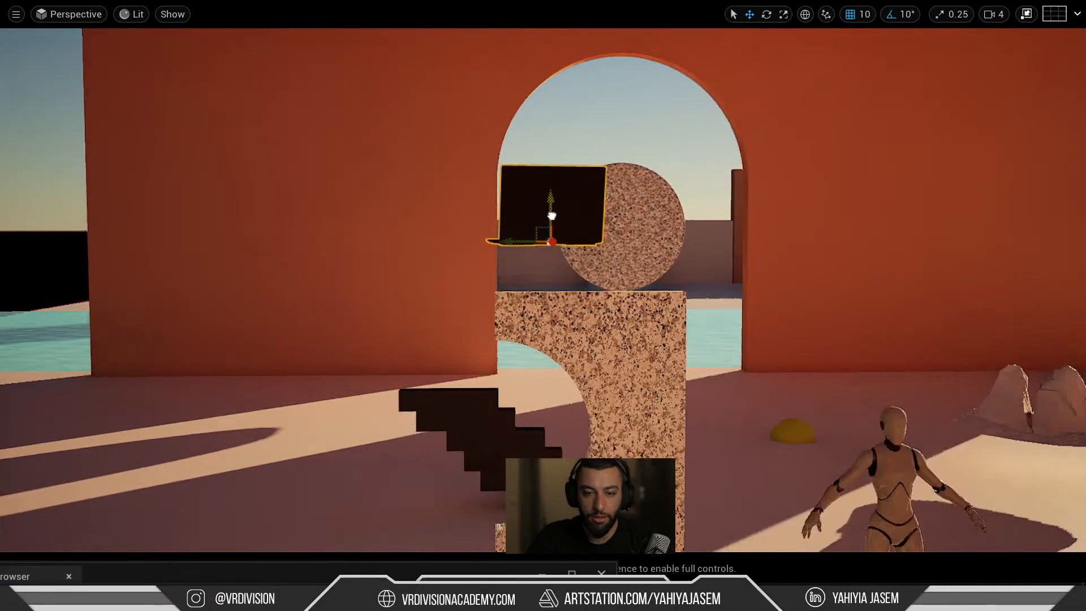
pyautogui.keyDown('alt'); pyautogui.moveTo(576, 446); pyautogui.dragTo(528, 441); pyautogui.keyUp('alt')
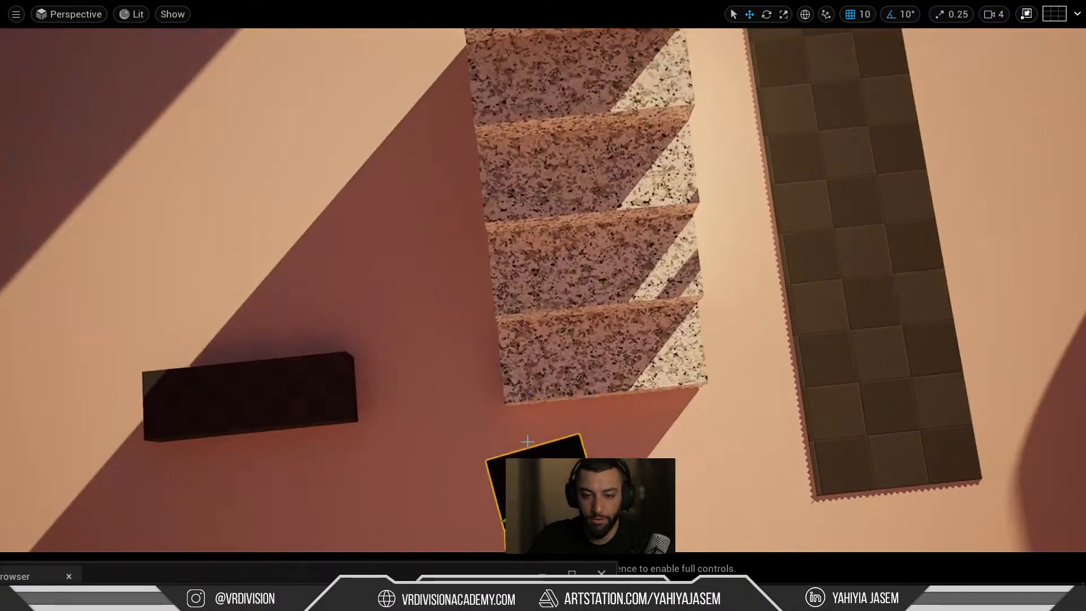
pyautogui.keyDown('shift'); pyautogui.moveTo(540, 492); pyautogui.dragTo(537, 394); pyautogui.keyUp('shift')
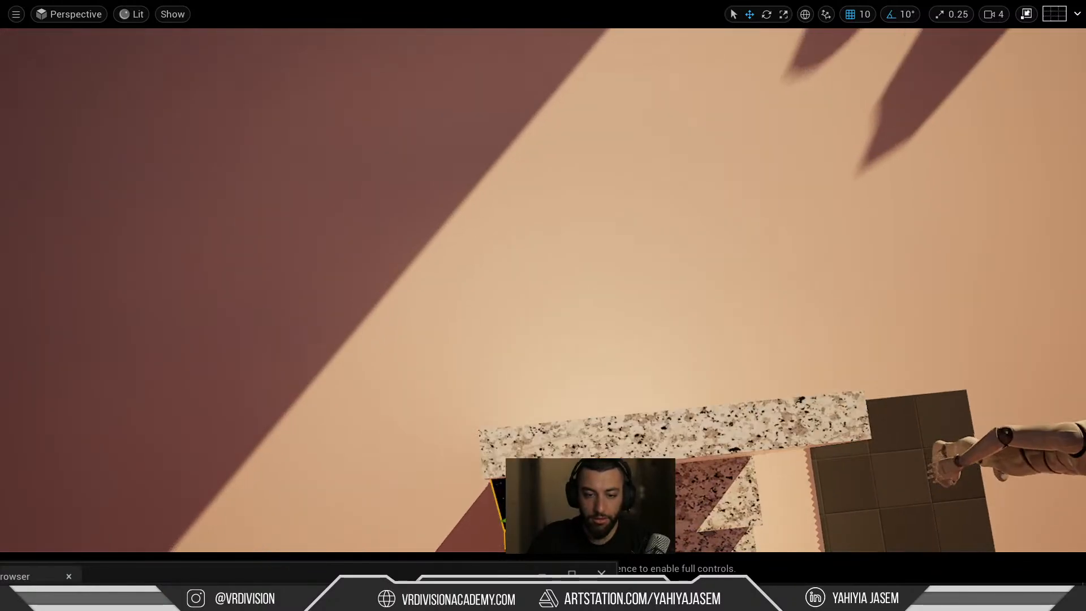
pyautogui.press('f')
pyautogui.keyDown('alt'); pyautogui.moveTo(662, 370); pyautogui.dragTo(665, 198); pyautogui.keyUp('alt')
pyautogui.scroll(-5, 662, 370)
pyautogui.moveTo(542, 295); pyautogui.dragTo(542, 425)
pyautogui.press('f')
pyautogui.moveTo(400, 377); pyautogui.dragTo(374, 283, button='right')
pyautogui.keyDown('alt'); pyautogui.moveTo(399, 377); pyautogui.dragTo(561, 391); pyautogui.keyUp('alt')
# Tilt the laptop at an angle with the rotate gizmo, then exit fullscreen.
pyautogui.press('e')
pyautogui.moveTo(573, 361); pyautogui.dragTo(685, 359, button='right')
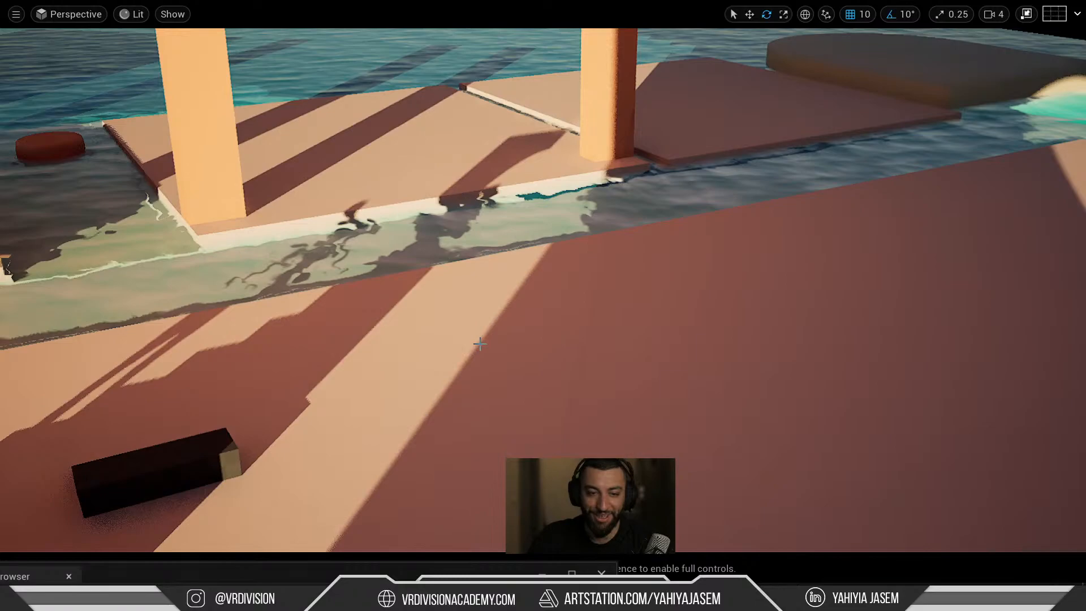
pyautogui.press('f')
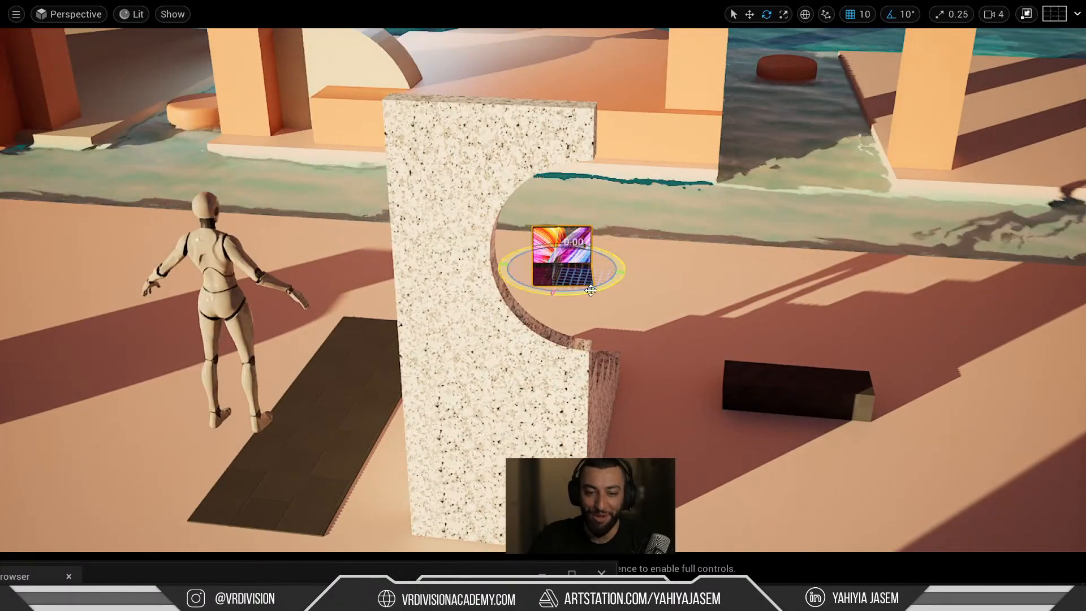
pyautogui.moveTo(590, 290); pyautogui.dragTo(600, 245)
pyautogui.press('w')
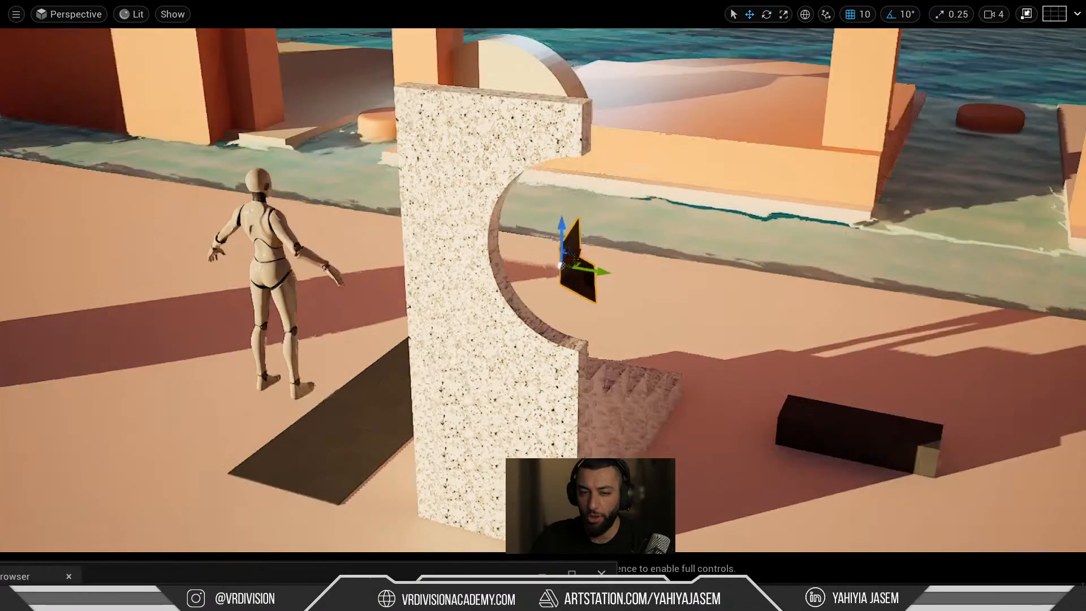
pyautogui.press('f')
pyautogui.keyDown('alt'); pyautogui.moveTo(744, 322); pyautogui.dragTo(742, 316); pyautogui.keyUp('alt')
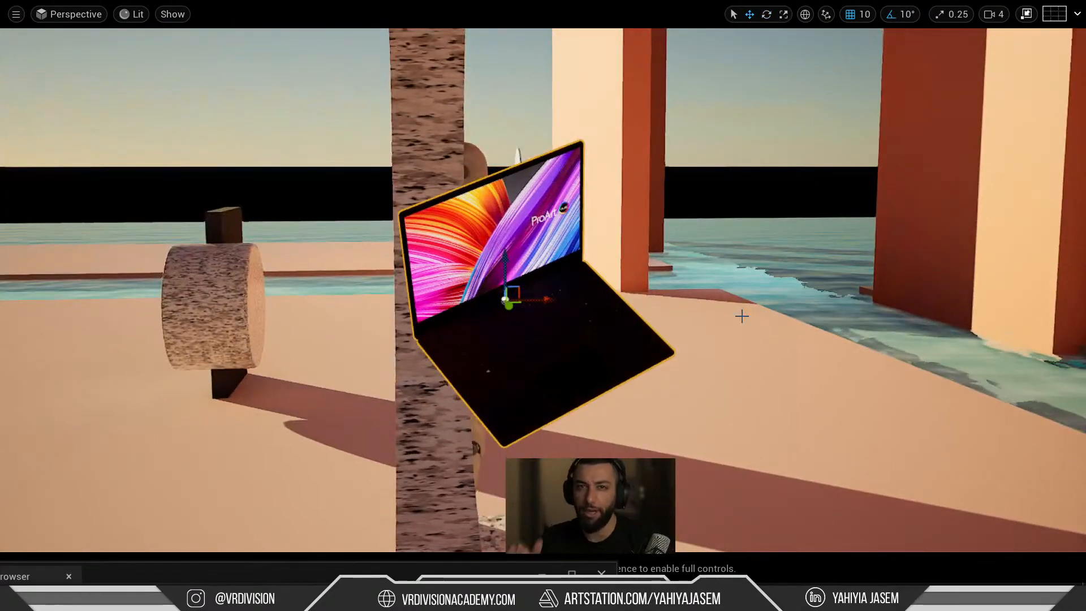
pyautogui.press('F11')
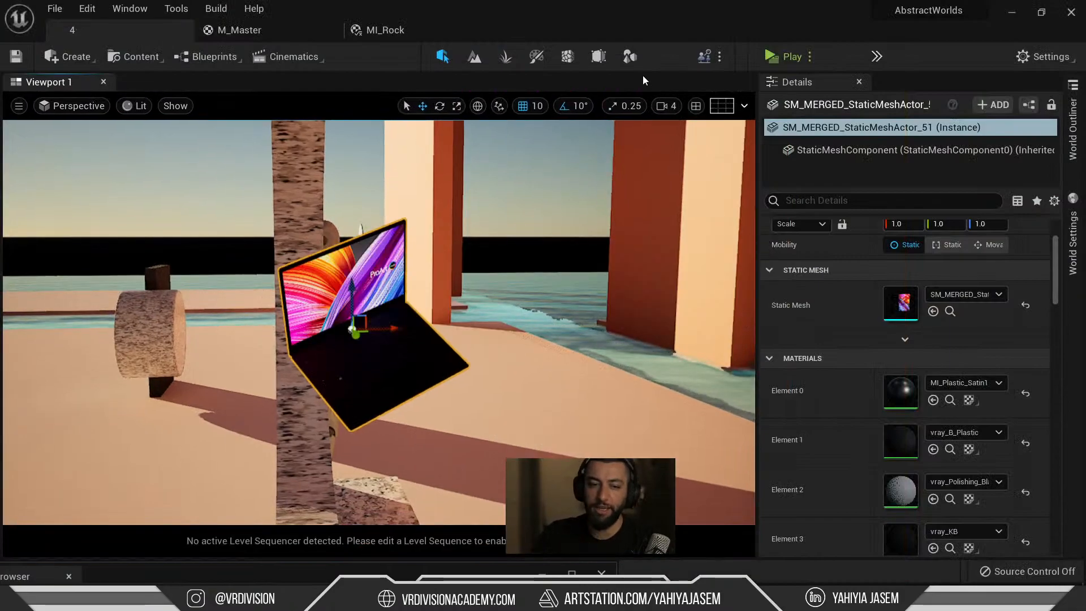
# Load the 3_3 level from Maps > Scene_1 > 3_3 and look down on the laptop disc.
pyautogui.hotkey('ctrl', 'space')
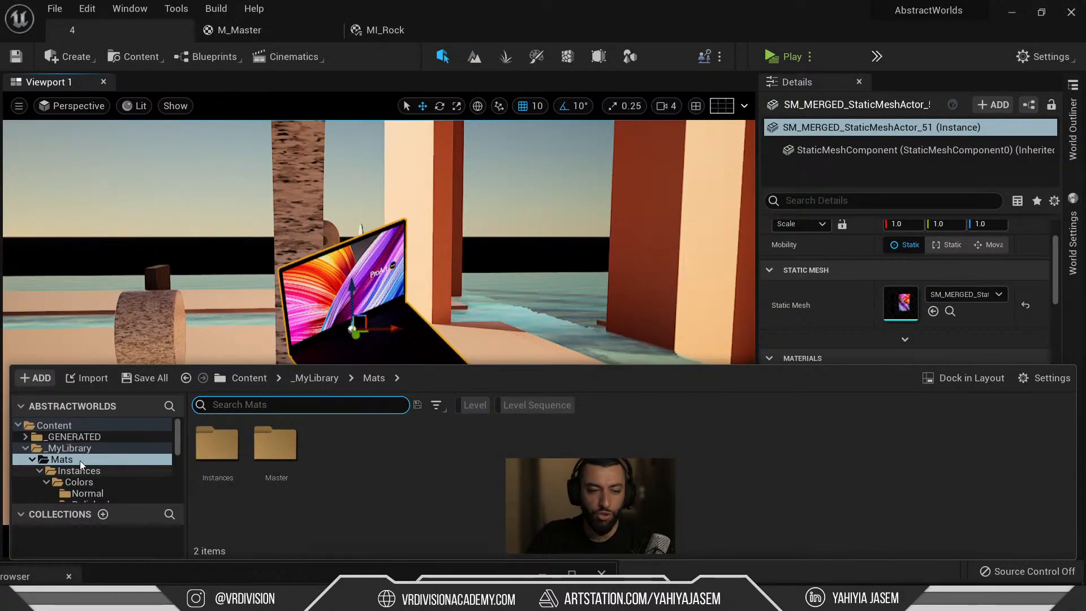
pyautogui.scroll(-10, 80, 461)
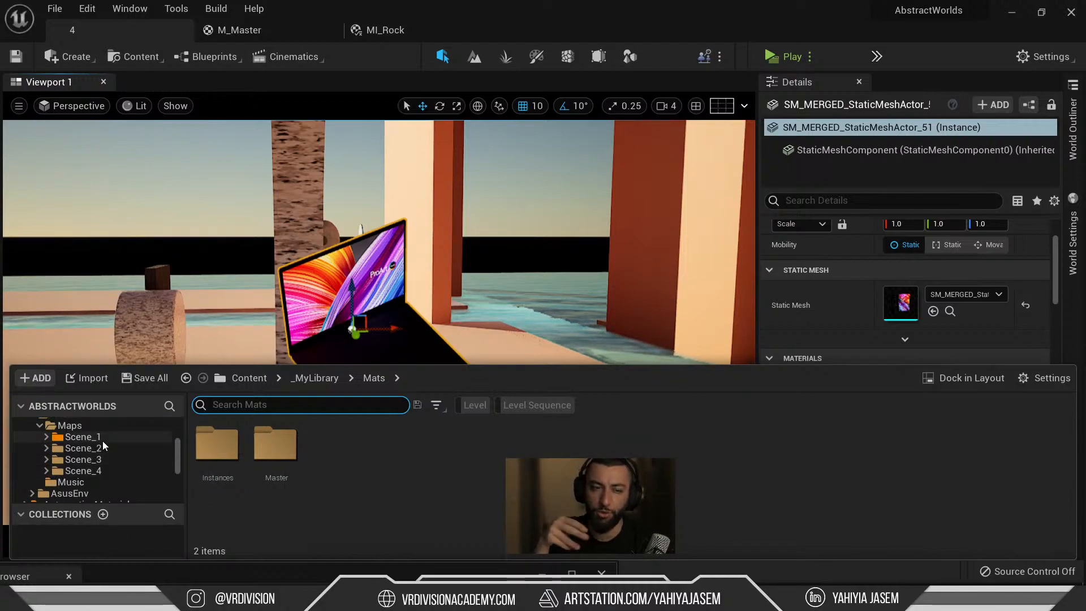
pyautogui.click(112, 460)
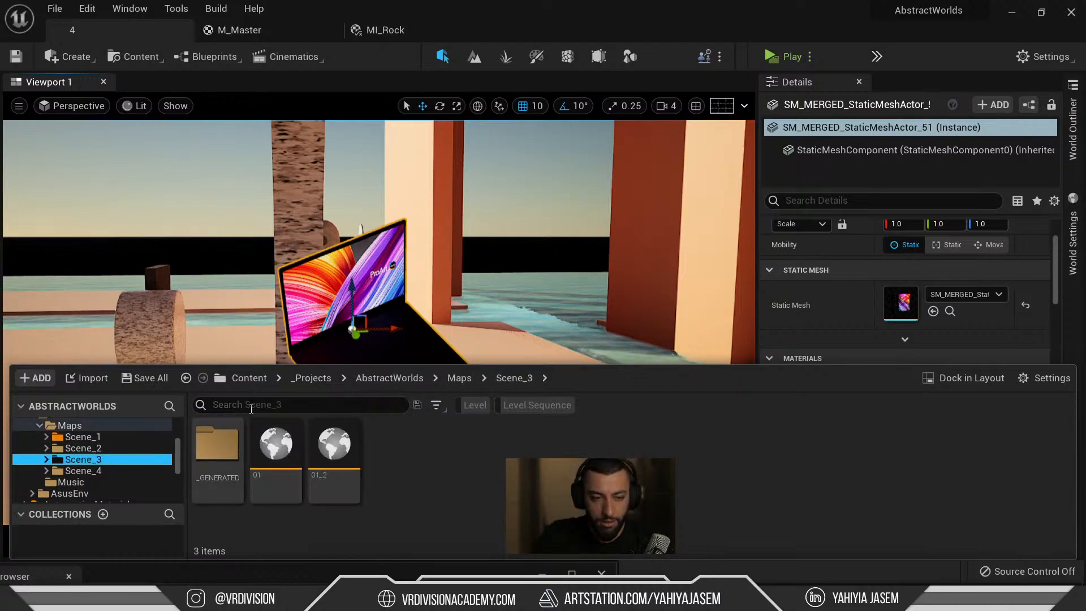
pyautogui.click(147, 437)
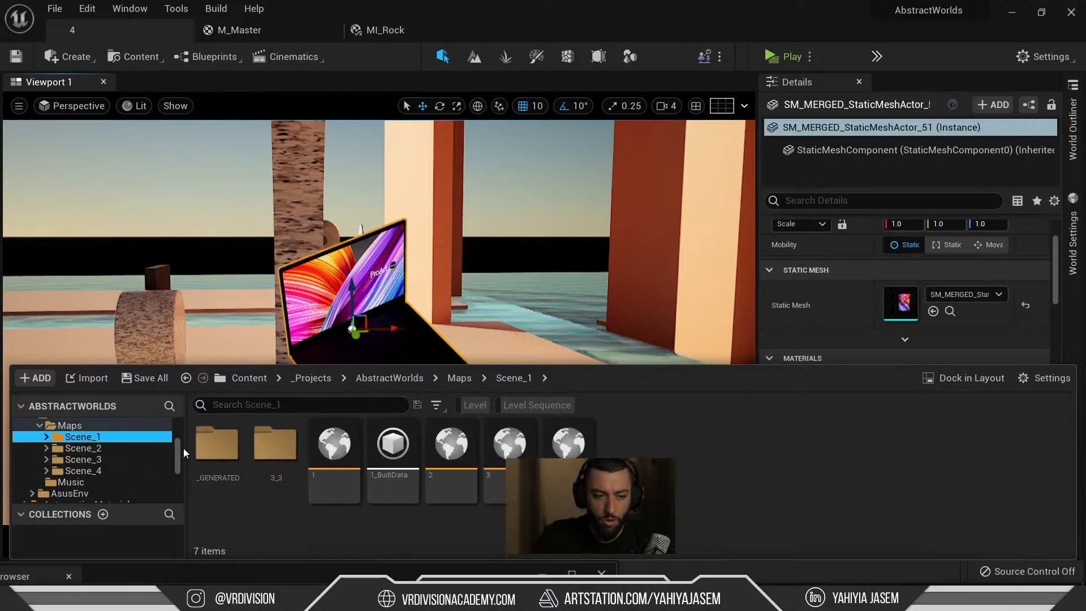
pyautogui.doubleClick(283, 451)
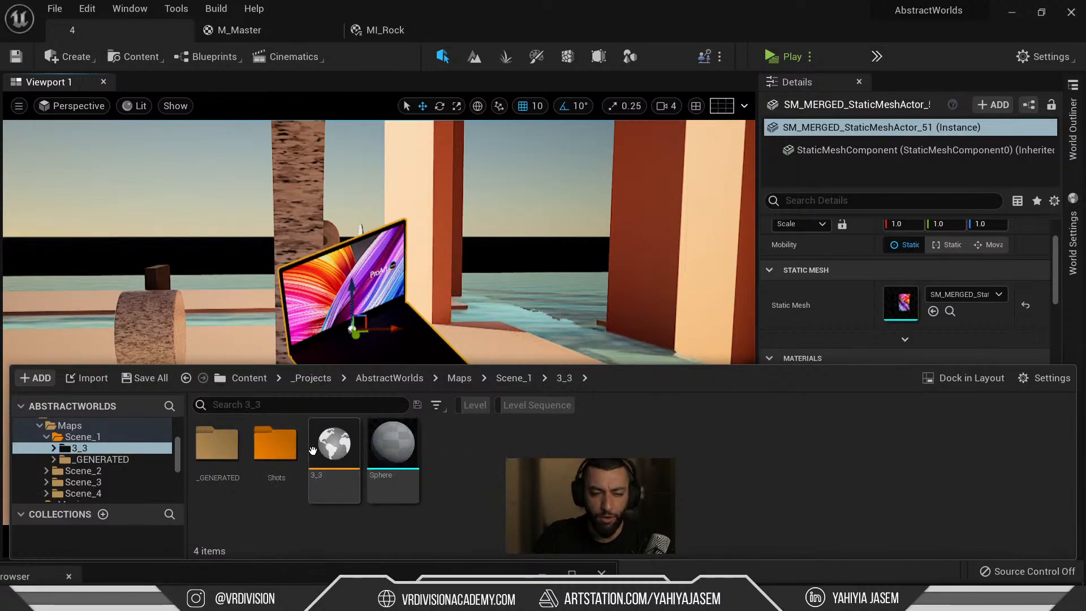
pyautogui.doubleClick(331, 452)
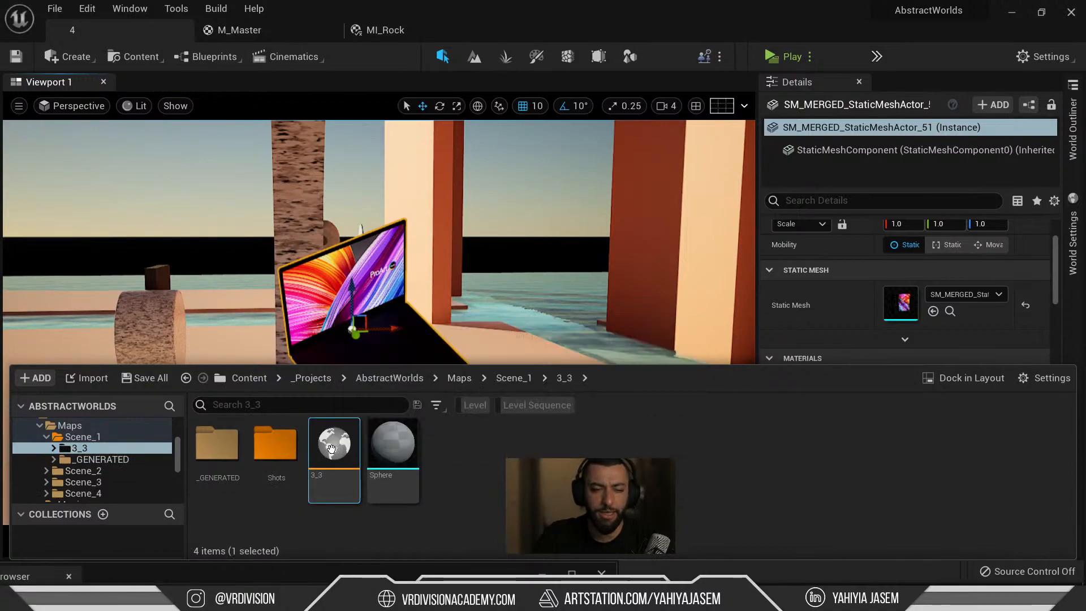
pyautogui.moveTo(357, 226); pyautogui.dragTo(359, 260, button='right')
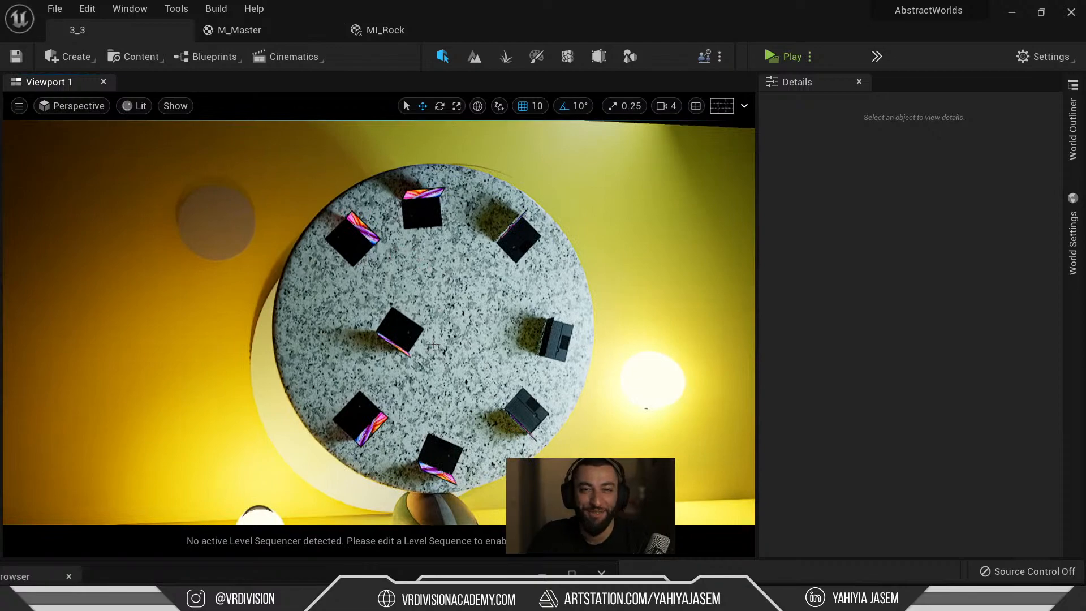
# Move the centre laptop on the disc, undo the move, and frame the whole stage.
pyautogui.click(411, 329)
pyautogui.moveTo(386, 327); pyautogui.dragTo(312, 330)
pyautogui.hotkey('ctrl', 'z')
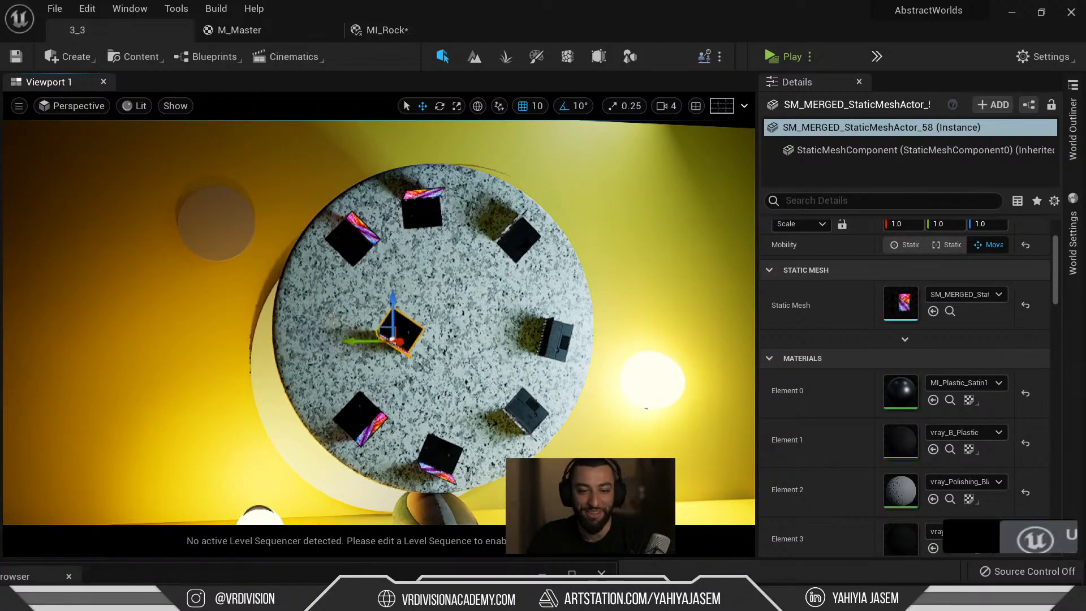
pyautogui.hotkey('ctrl', 'z')
pyautogui.scroll(-5, 256, 438)
pyautogui.moveTo(384, 295); pyautogui.dragTo(346, 270, button='right')
pyautogui.press('q')
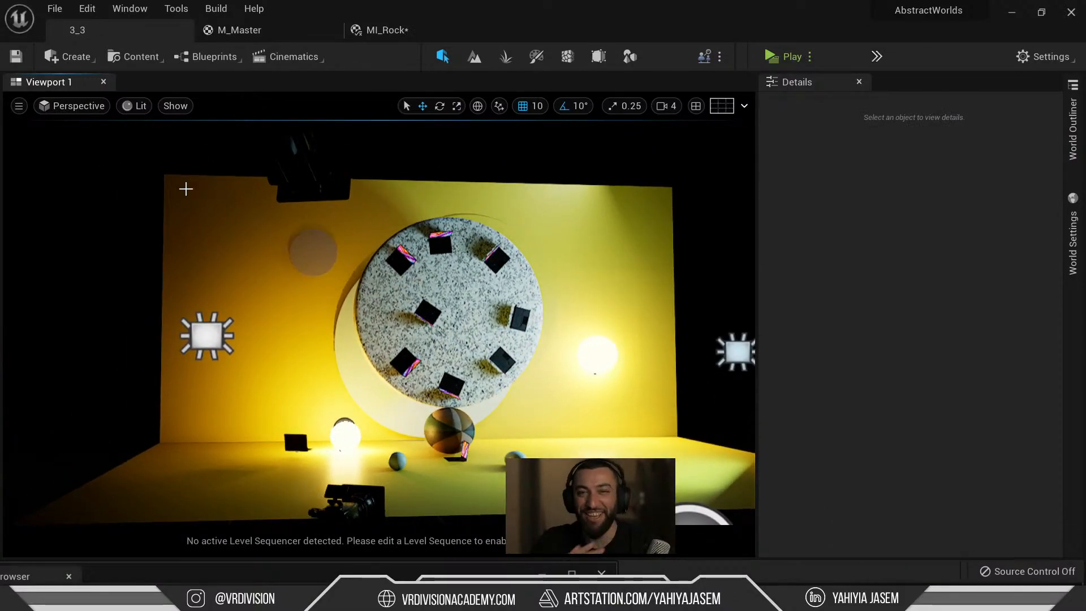
# Open Shots/Shot_Orginal and scrub its shot through the Camera Cuts view in fullscreen.
pyautogui.hotkey('ctrl', 'space')
pyautogui.doubleClick(263, 462)
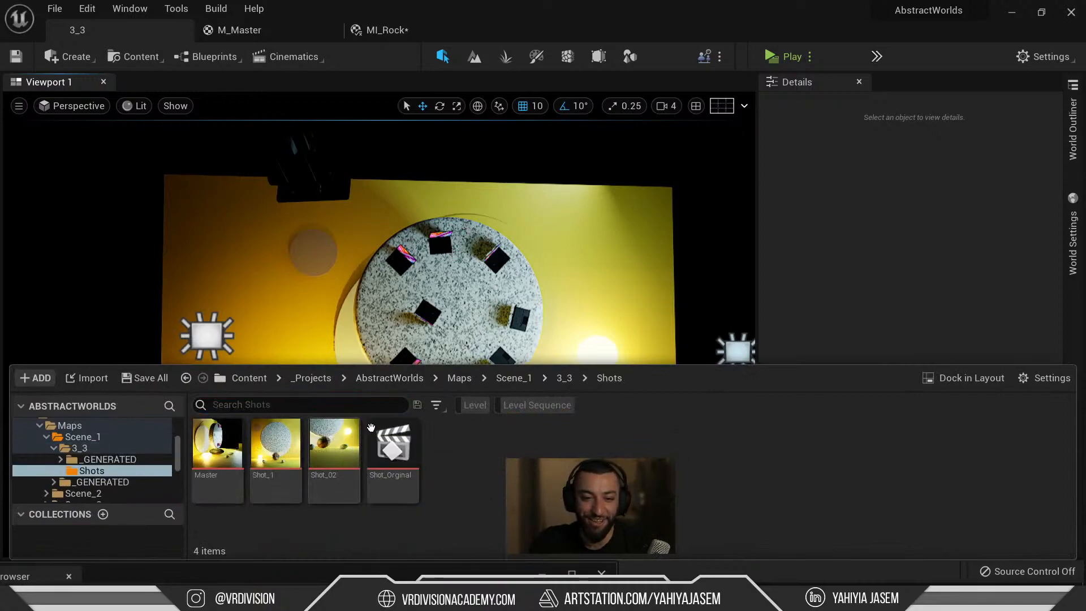
pyautogui.doubleClick(384, 460)
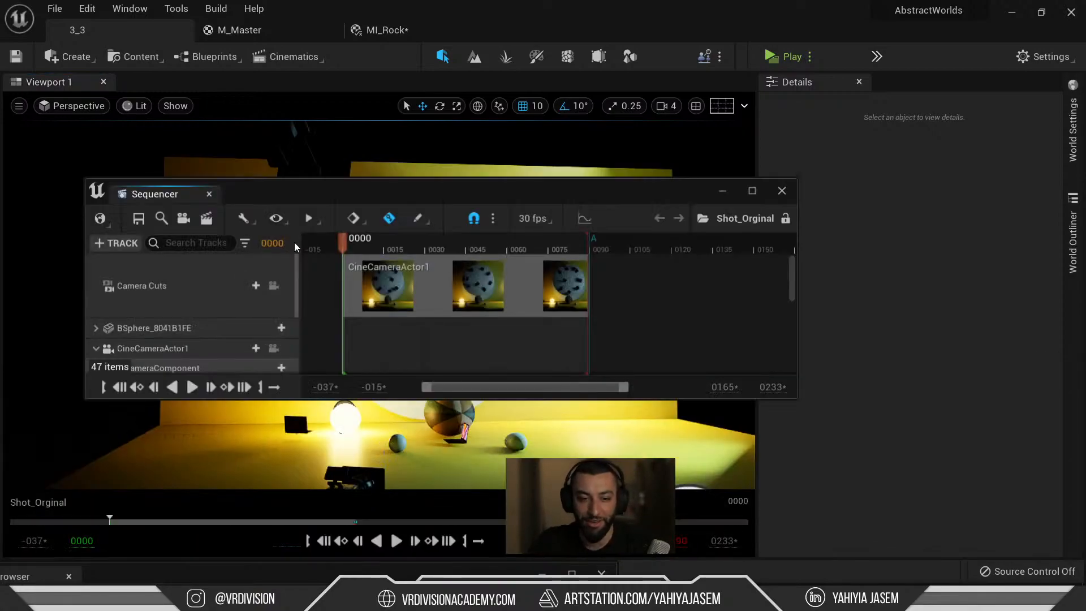
pyautogui.press('F11')
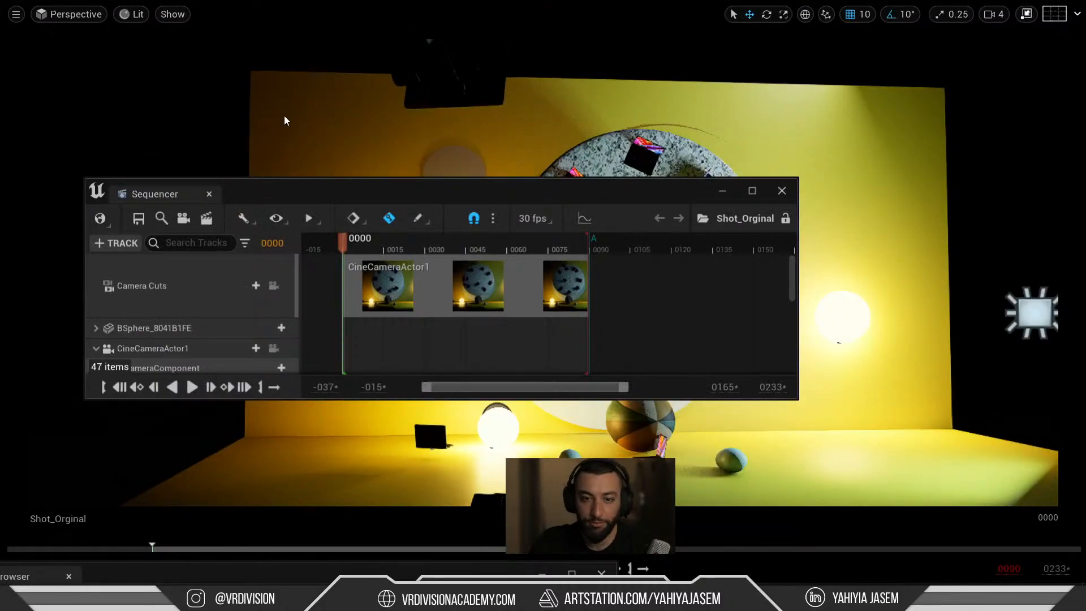
pyautogui.click(274, 285)
pyautogui.moveTo(356, 249); pyautogui.dragTo(312, 259)
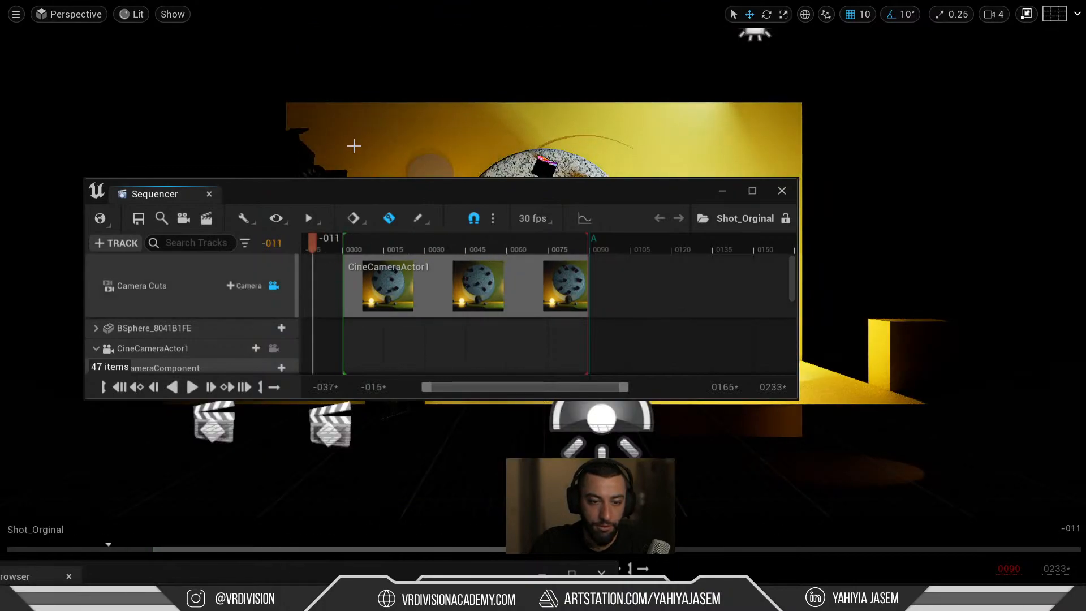
pyautogui.press('F11')
pyautogui.hotkey('ctrl', 'space')
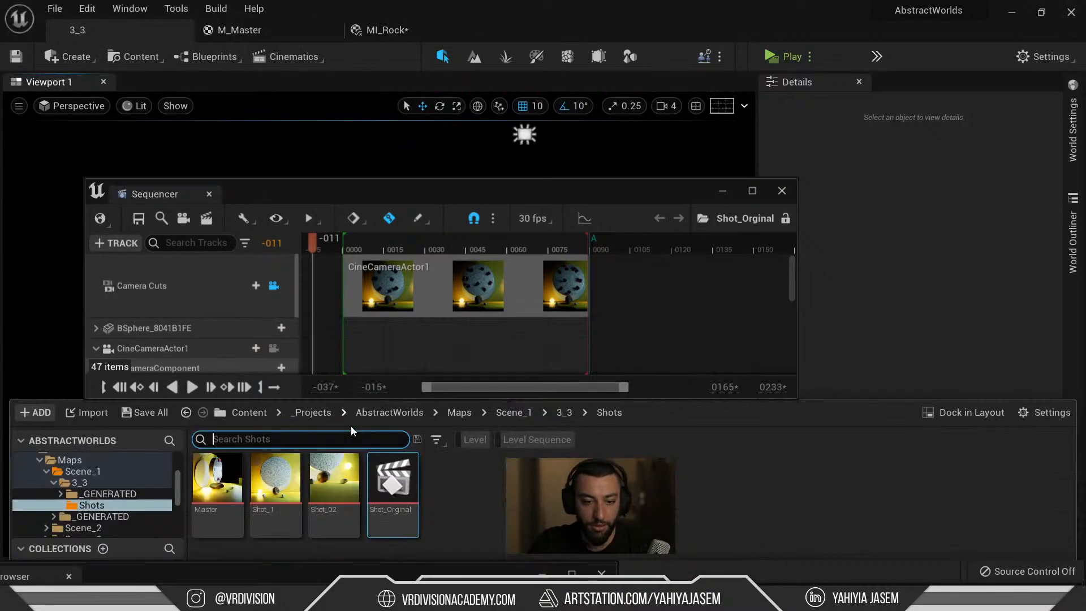
# Open the Master sequence, step into the Shot_1 section, return to Master, then close Sequencer.
pyautogui.doubleClick(225, 468)
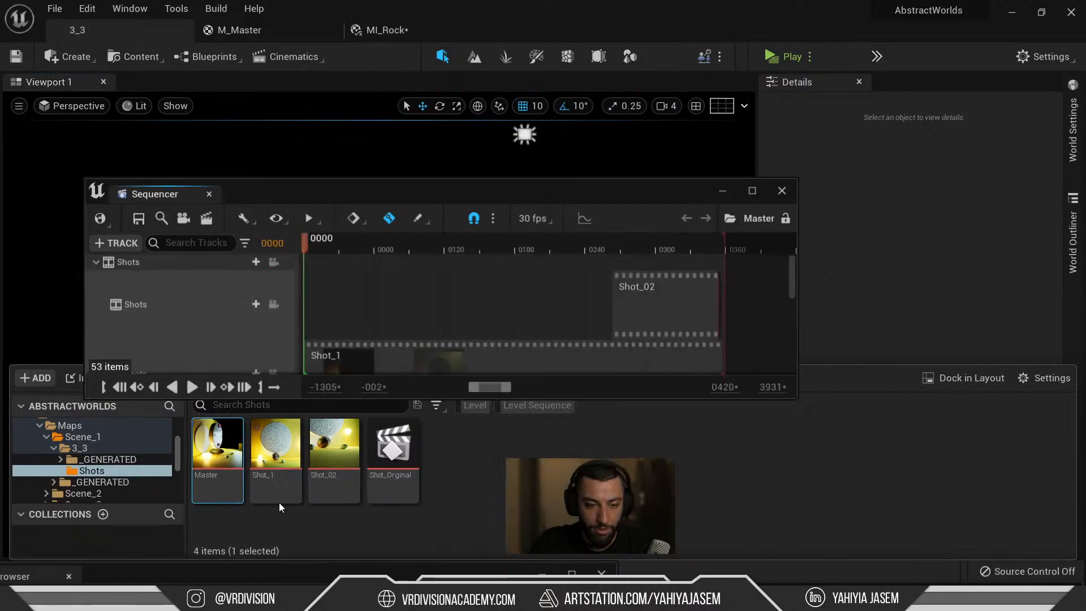
pyautogui.click(326, 152)
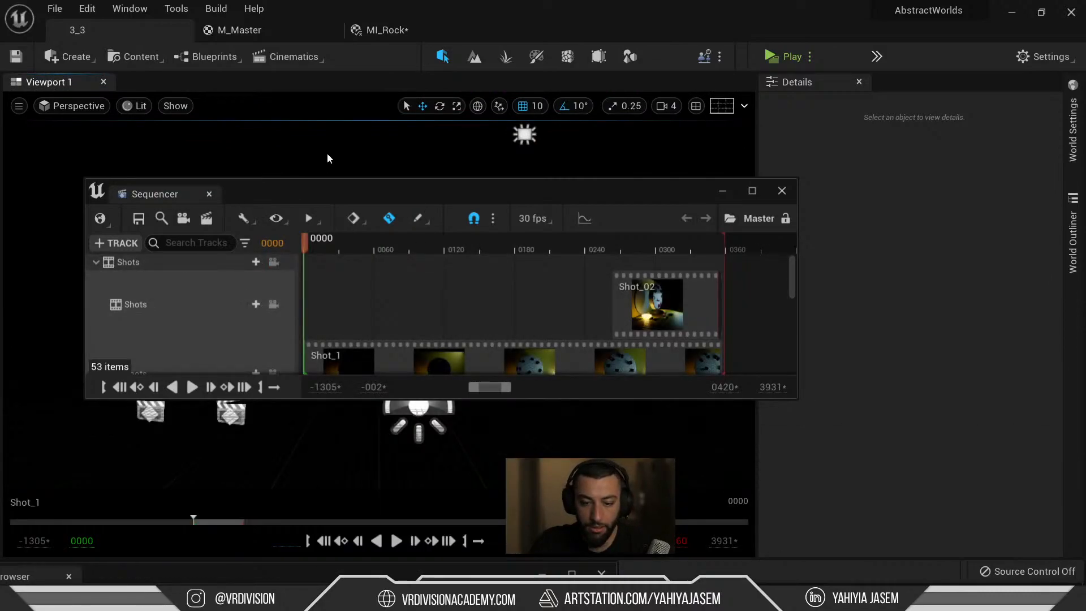
pyautogui.press('F11')
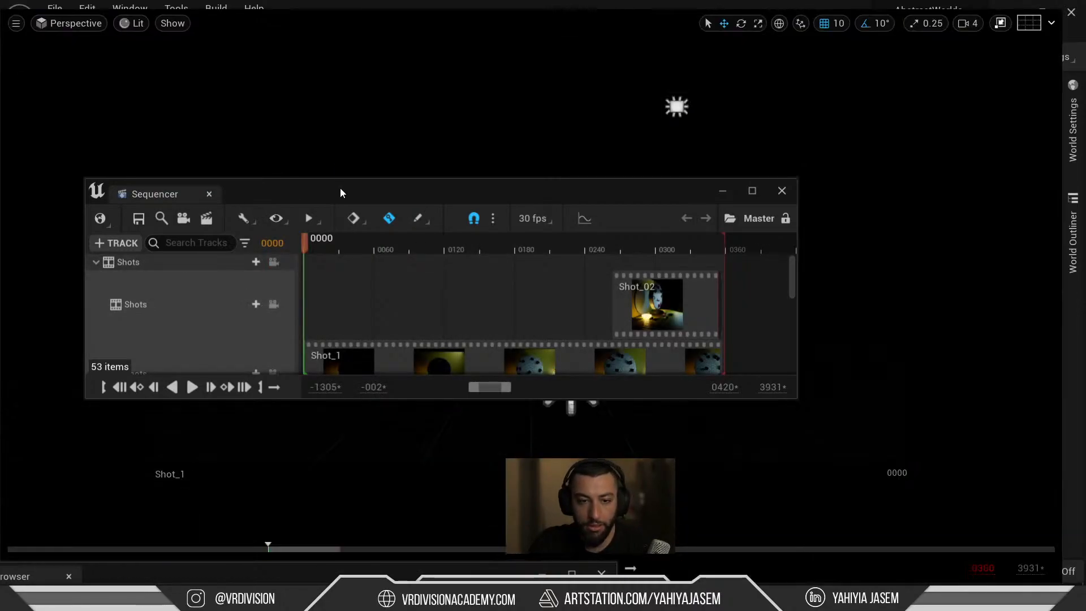
pyautogui.doubleClick(151, 199)
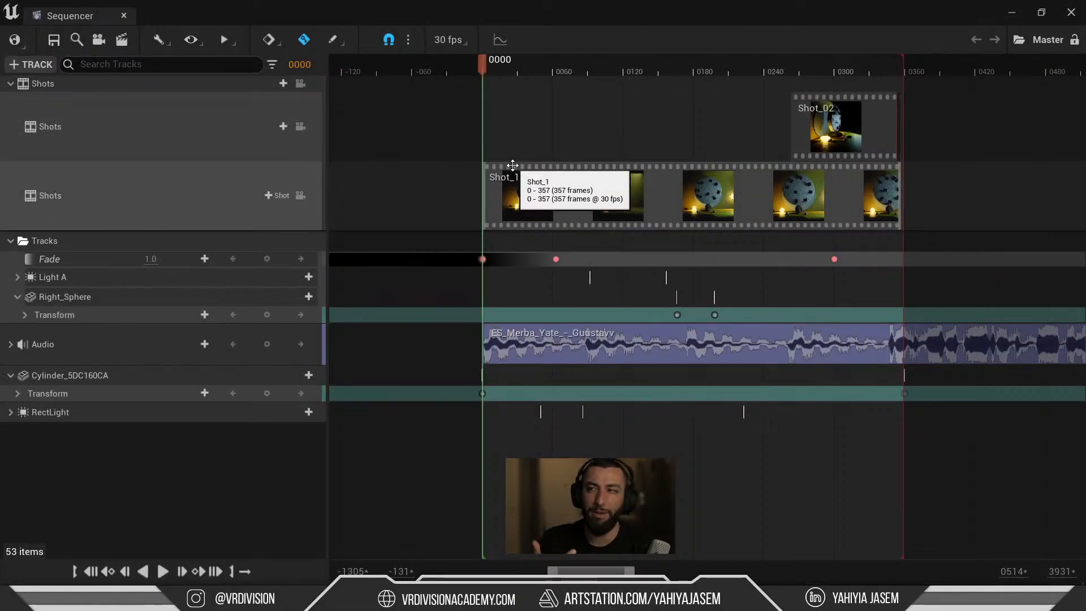
pyautogui.click(578, 200)
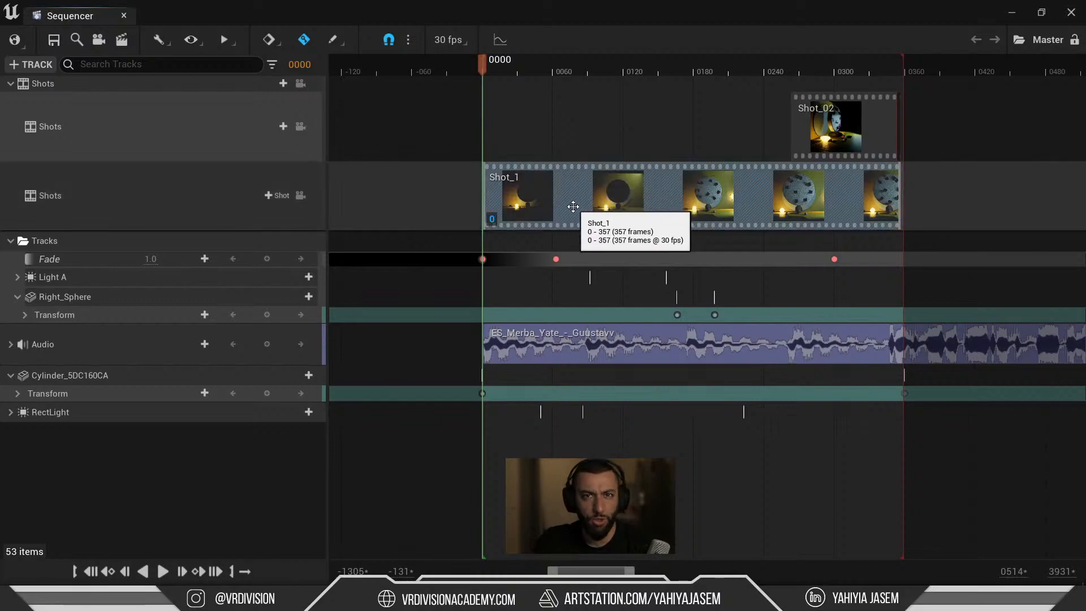
pyautogui.doubleClick(549, 210)
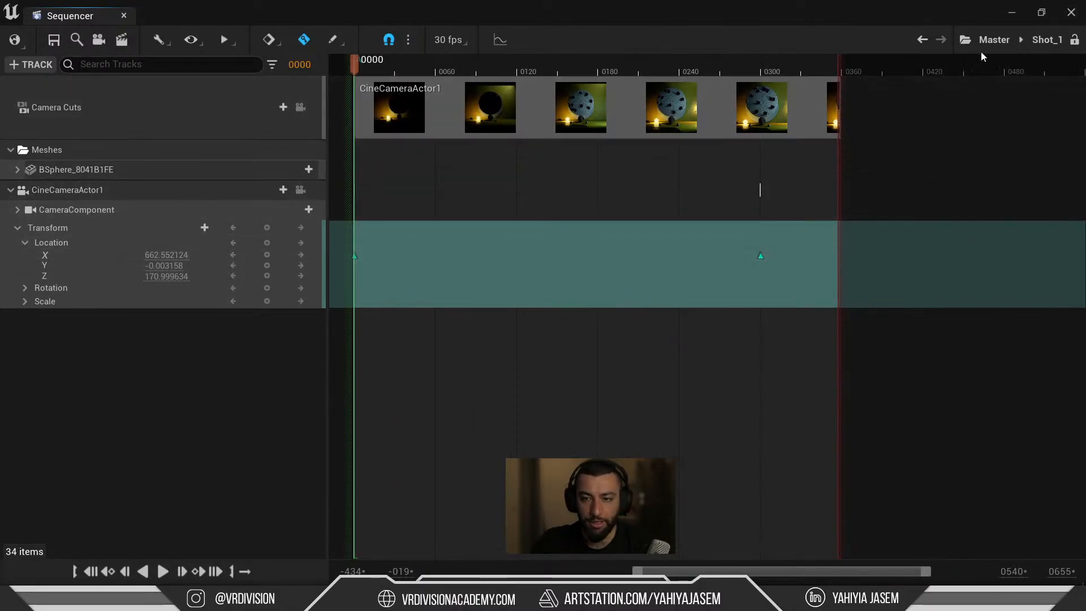
pyautogui.click(994, 39)
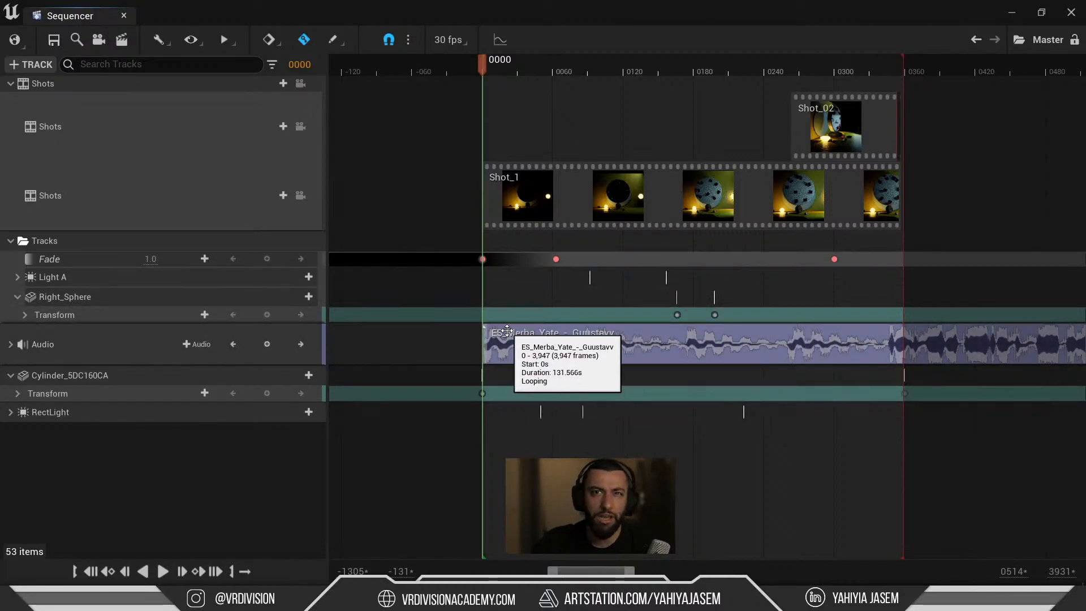
pyautogui.middleClick(83, 18)
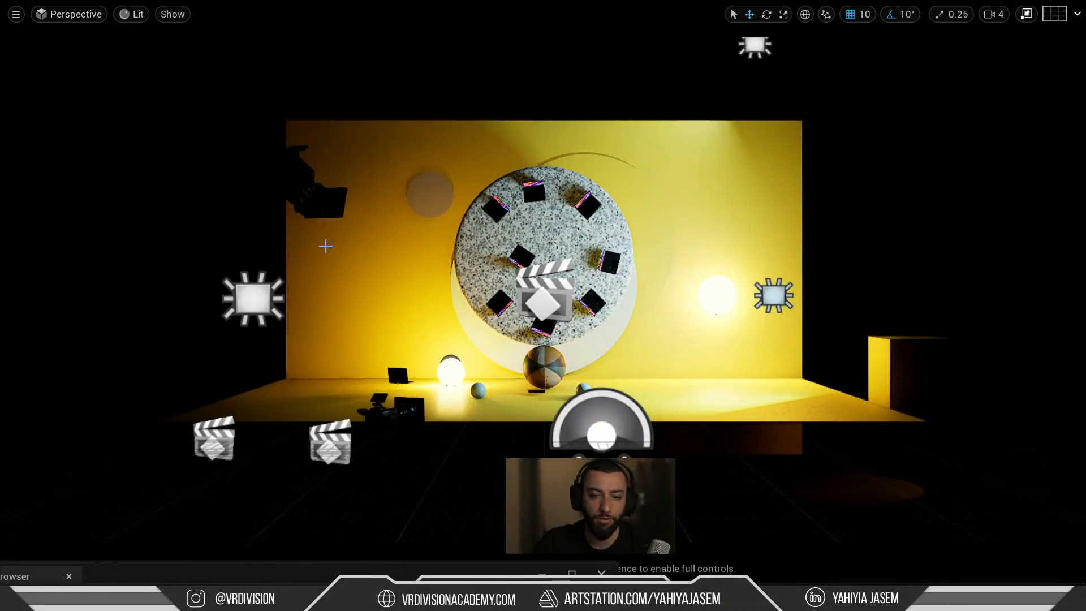
# Reopen the Master sequence from the Shots folder and move the Sequencer window aside.
pyautogui.press('F11')
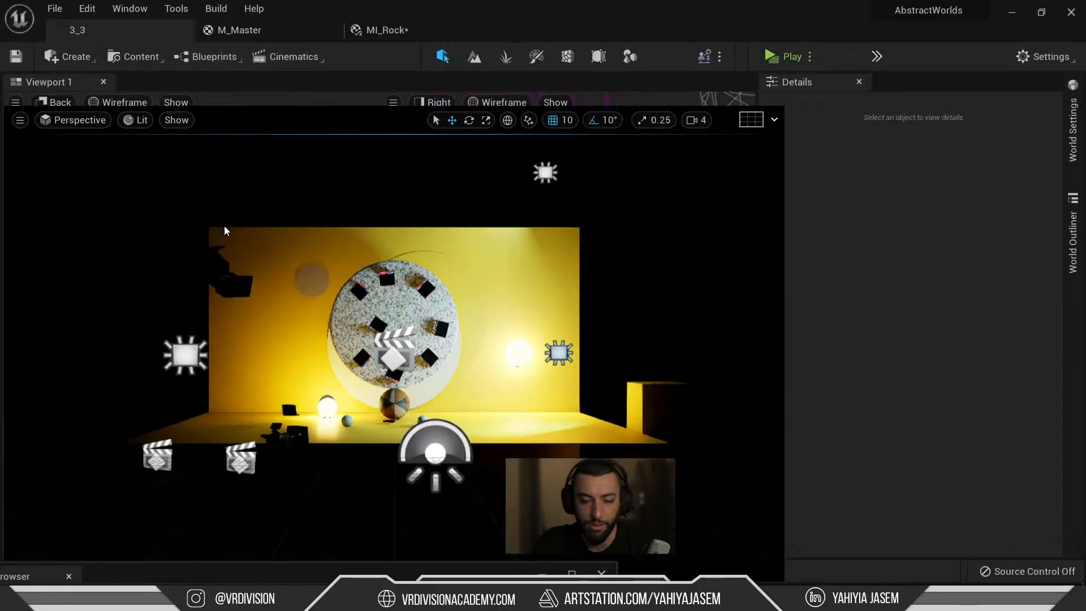
pyautogui.hotkey('ctrl', 'space')
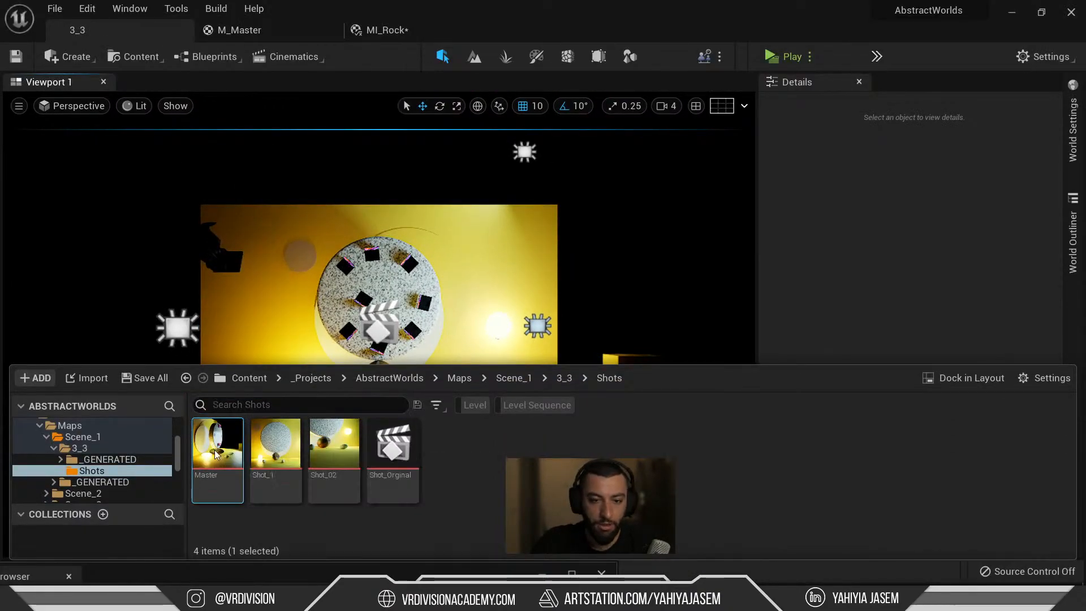
pyautogui.doubleClick(214, 449)
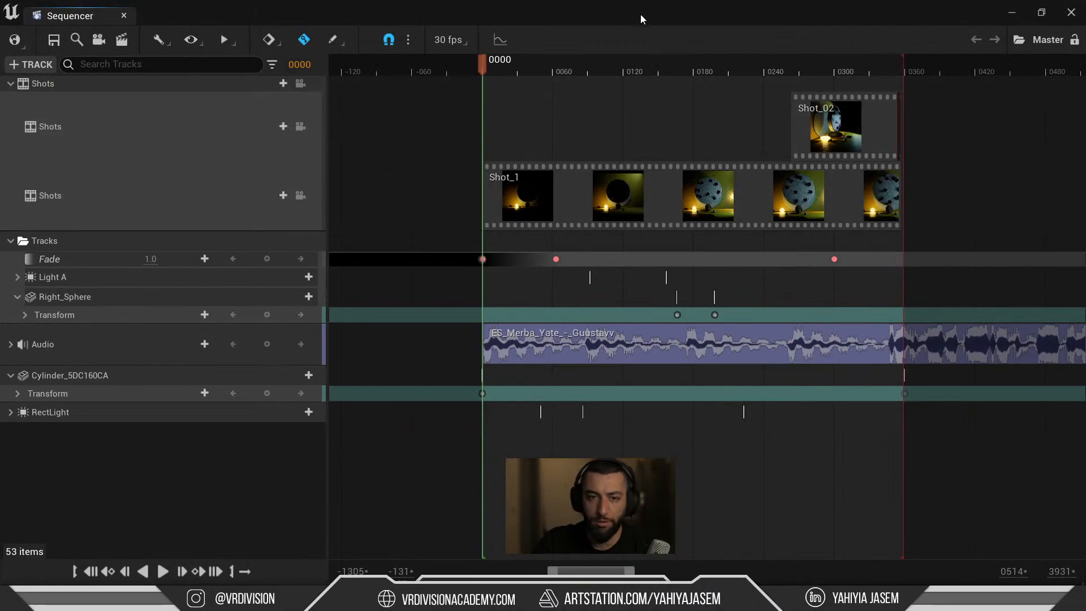
pyautogui.moveTo(642, 17); pyautogui.dragTo(707, 0)
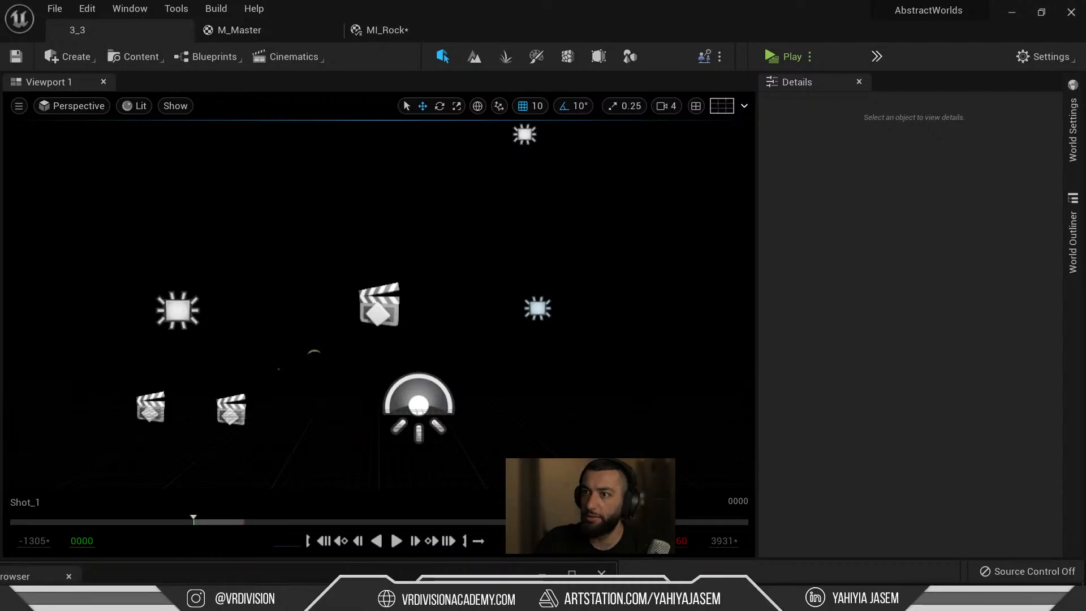
# Play and pause the Master sequence through Shot_1 and Shot_02, then replay it from the start.
pyautogui.press('space')
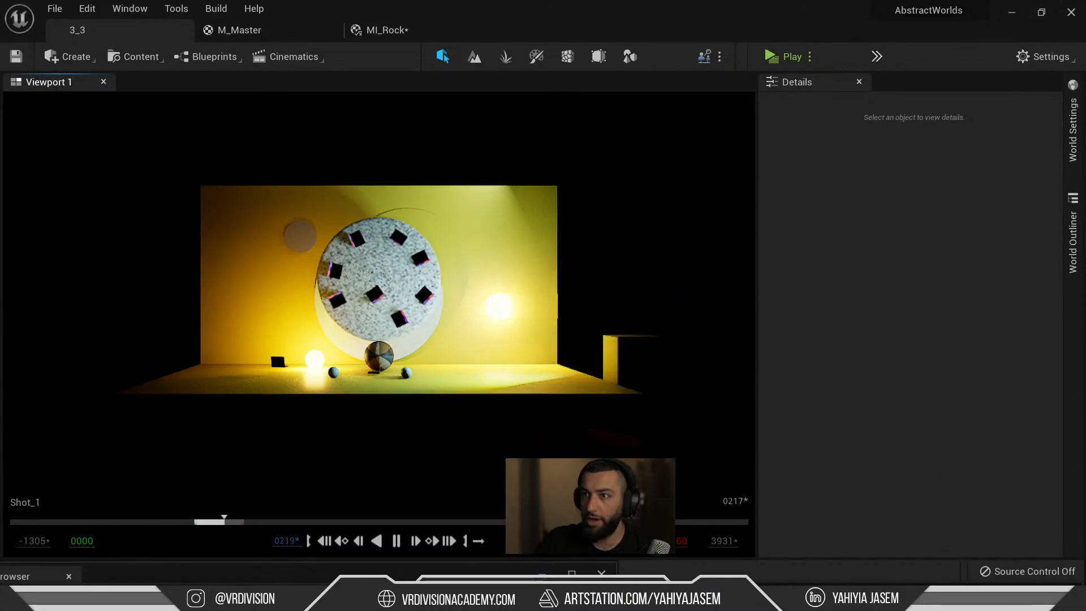
pyautogui.press('space')
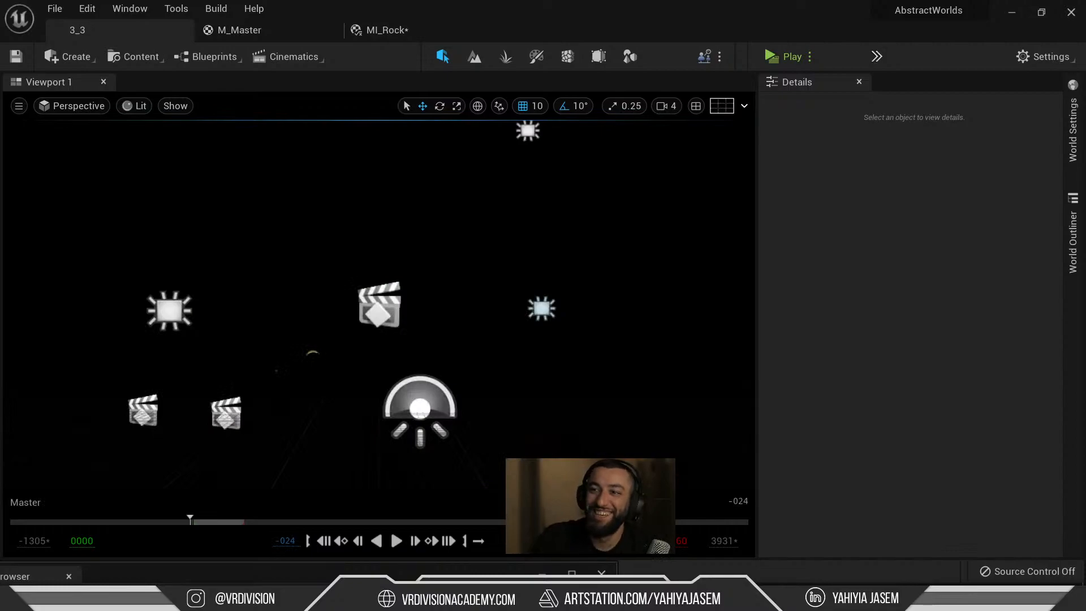
pyautogui.press('space')
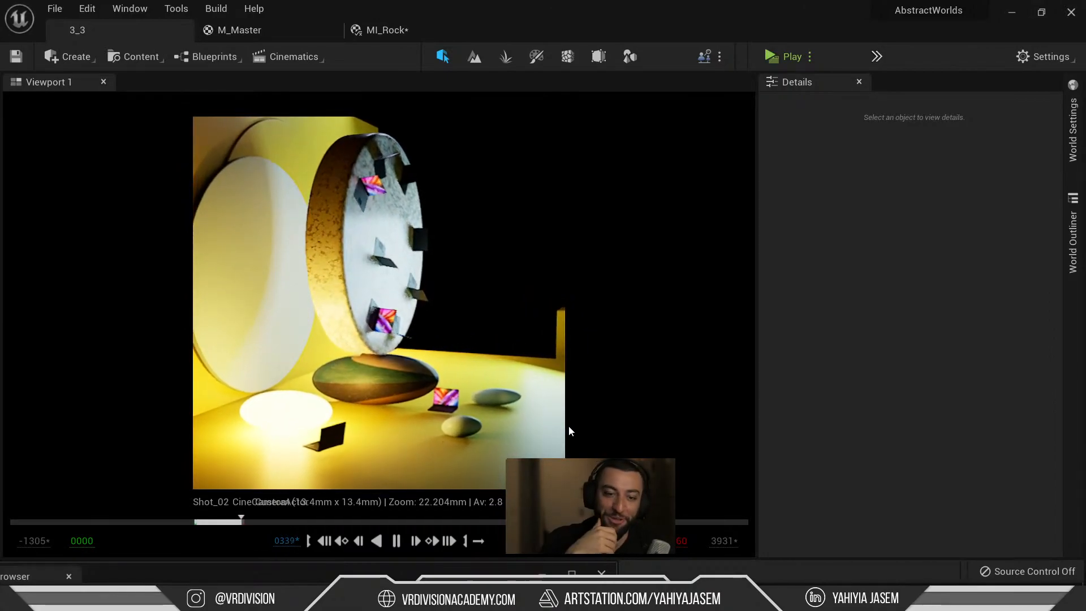
pyautogui.press('space')
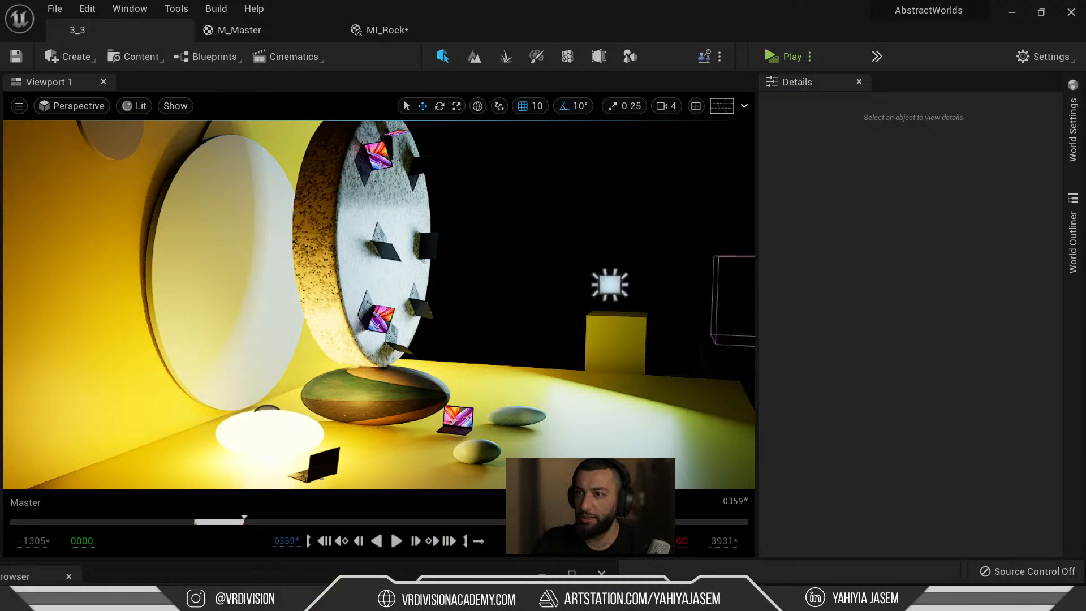
pyautogui.press('space')
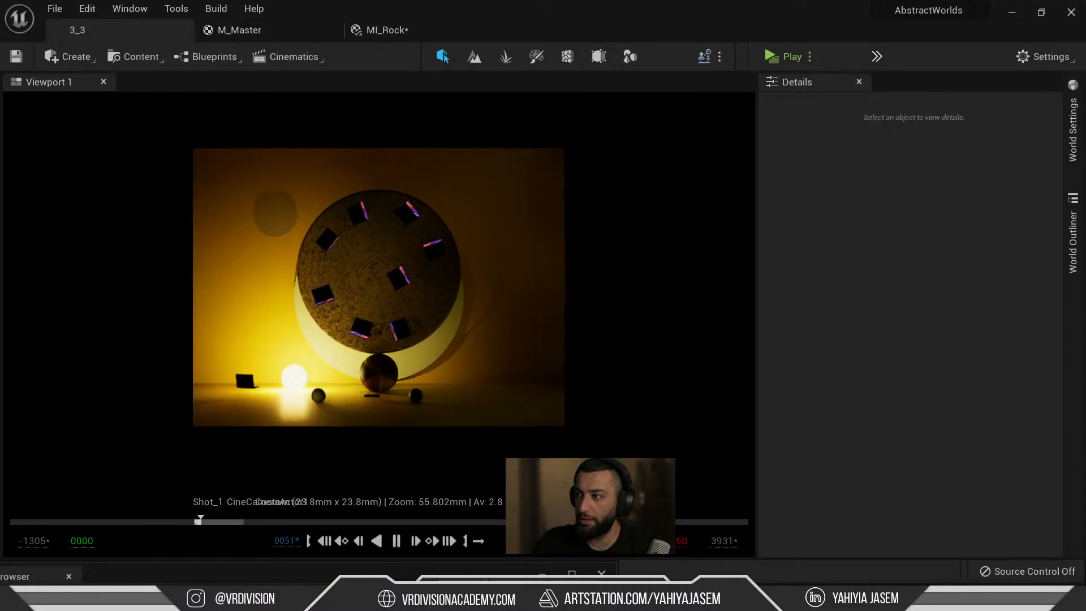
pyautogui.press('space')
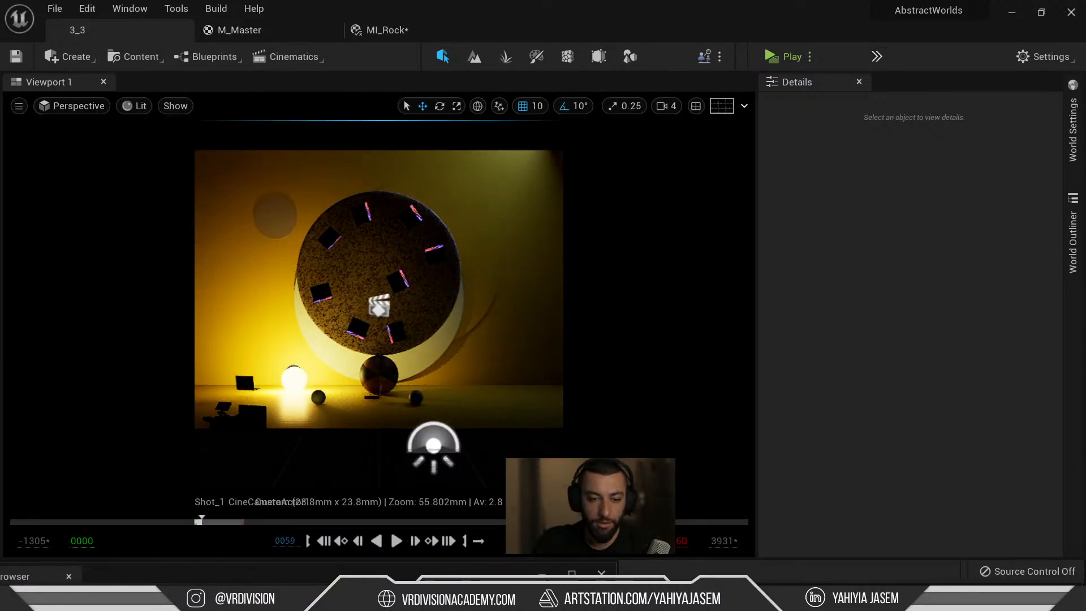
# Expand the RectLight track and scrub the timeline to watch the light fade from dark to bright.
pyautogui.moveTo(0, 220); pyautogui.dragTo(575, 292)
pyautogui.moveTo(563, 349)
pyautogui.mouseDown()
pyautogui.moveTo(513, 348)
pyautogui.moveTo(564, 360)
pyautogui.moveTo(552, 355)
pyautogui.mouseUp()
pyautogui.scroll(-5, 228, 415)
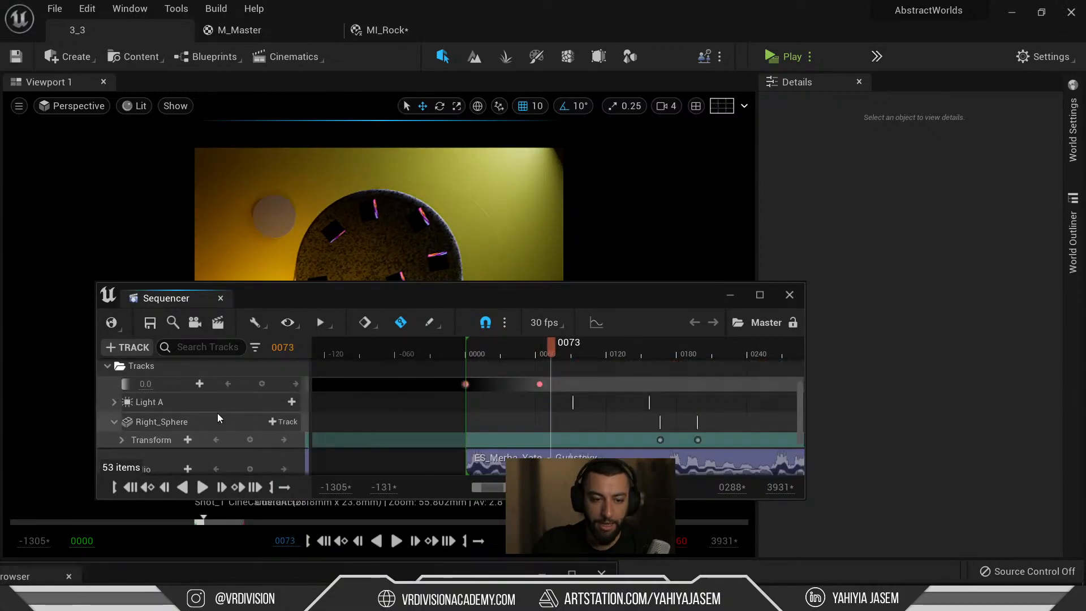
pyautogui.scroll(-1, 216, 413)
pyautogui.scroll(-2, 154, 400)
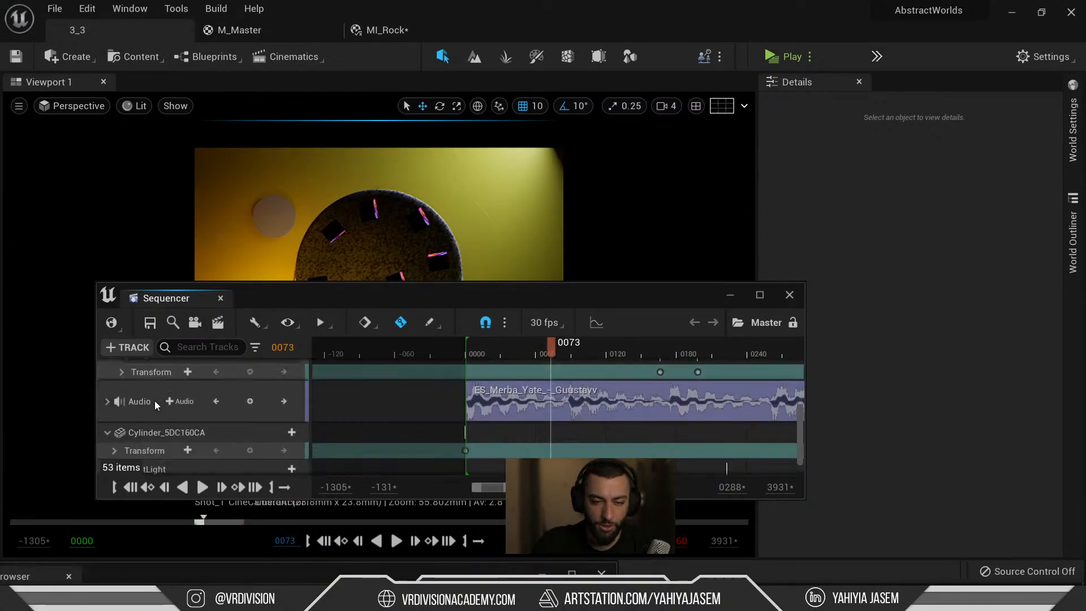
pyautogui.scroll(-1, 155, 401)
pyautogui.click(108, 444)
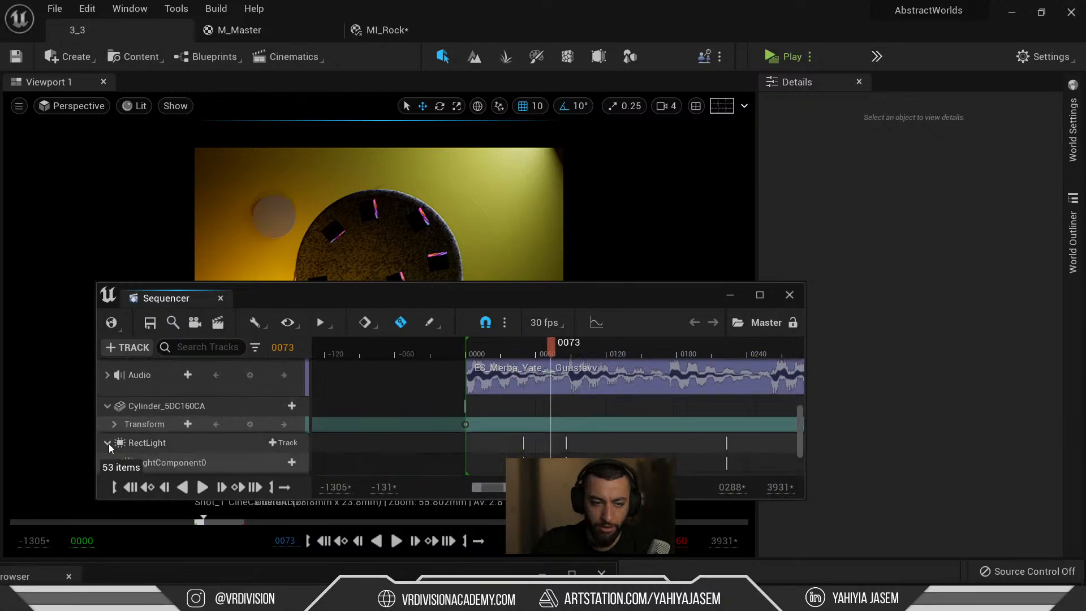
pyautogui.scroll(-2, 109, 444)
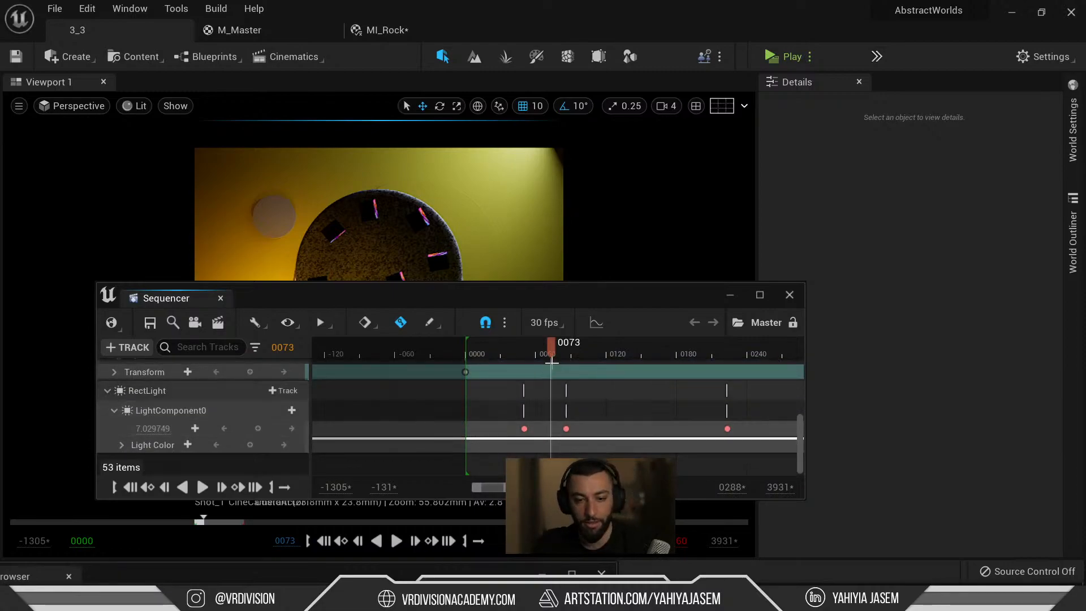
pyautogui.moveTo(539, 348); pyautogui.dragTo(559, 371)
pyautogui.moveTo(559, 298); pyautogui.dragTo(303, 397)
# Play the sequence to frame 0122, then replay it from frame 0086.
pyautogui.moveTo(258, 445); pyautogui.dragTo(304, 446)
pyautogui.press('space')
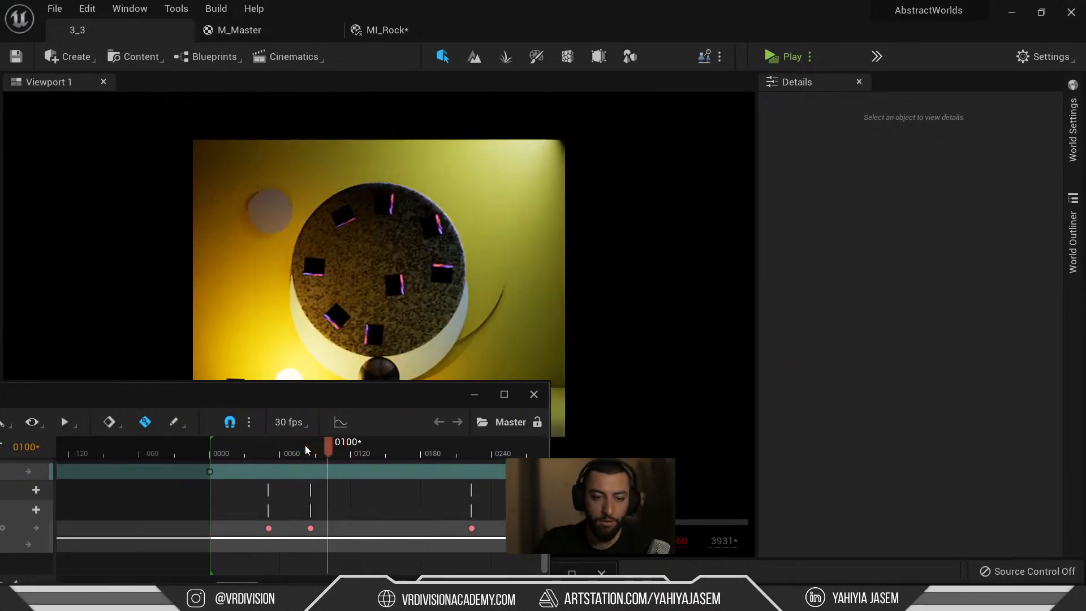
pyautogui.press('space')
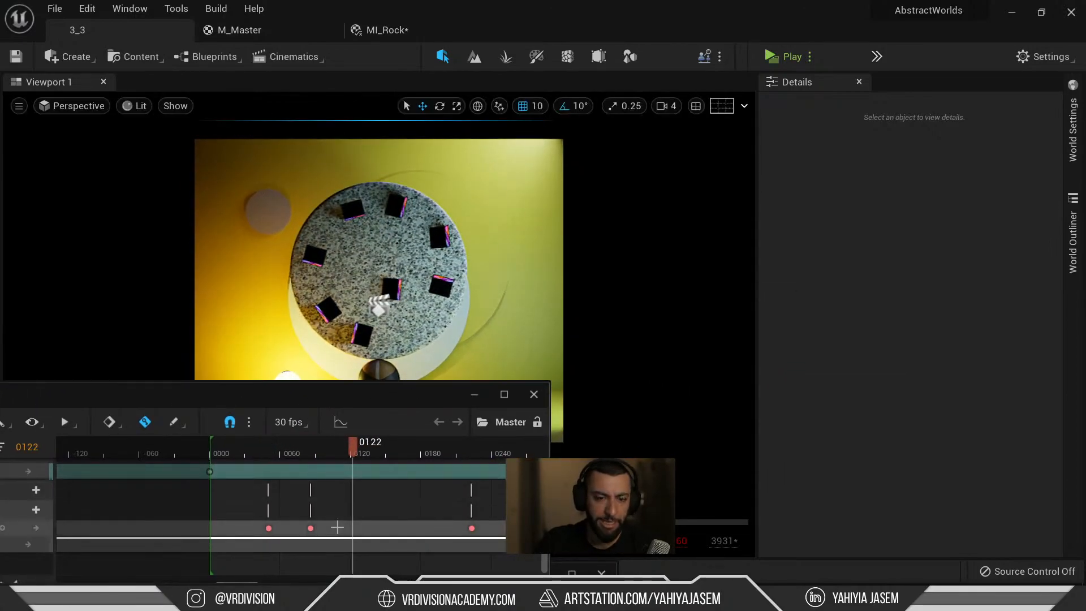
pyautogui.scroll(8, 337, 527)
pyautogui.scroll(-1, 334, 527)
pyautogui.keyDown('shift'); pyautogui.scroll(3, 316, 529); pyautogui.keyUp('shift')
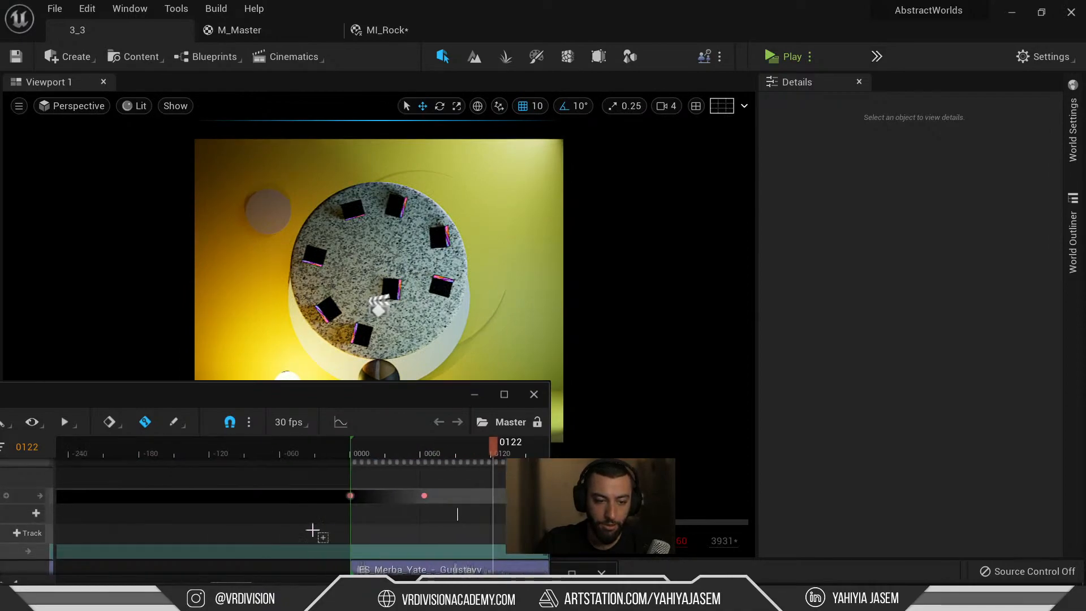
pyautogui.moveTo(210, 394); pyautogui.dragTo(389, 395)
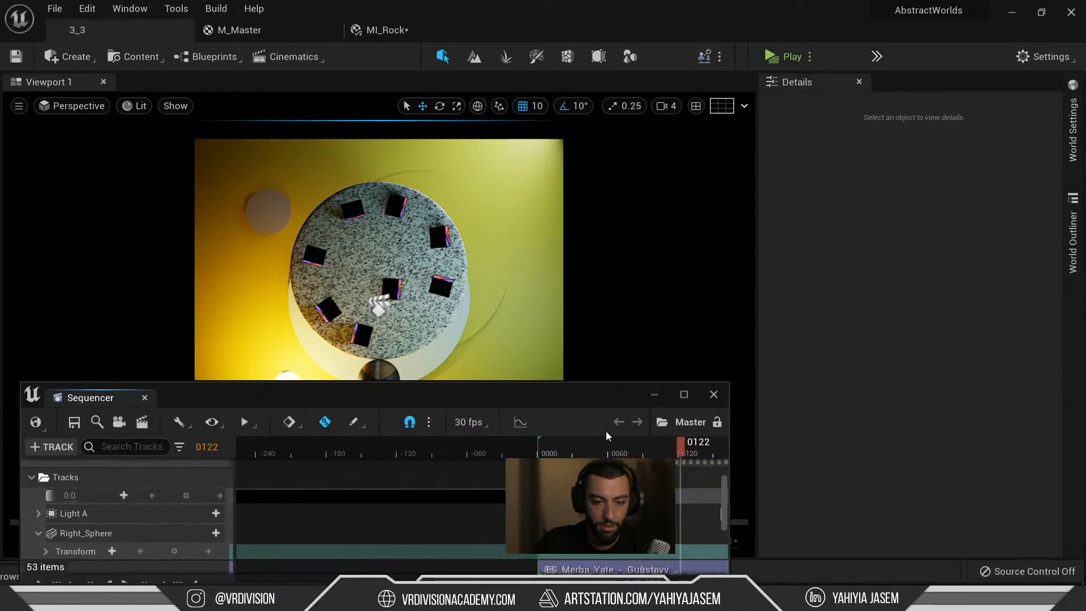
pyautogui.keyDown('shift'); pyautogui.scroll(-2, 594, 514); pyautogui.keyUp('shift')
pyautogui.click(540, 444)
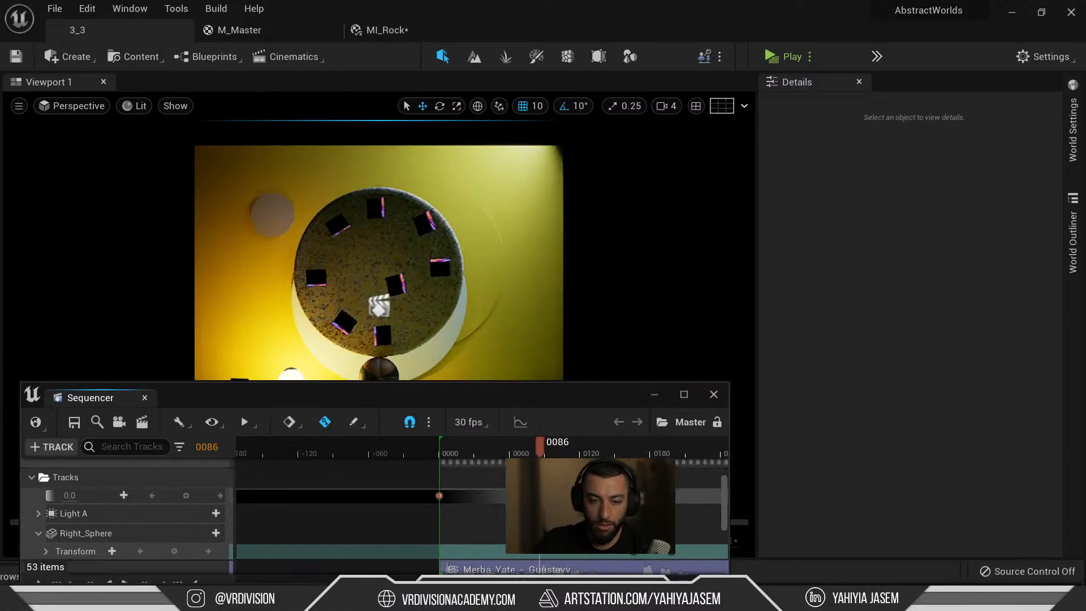
pyautogui.press('space')
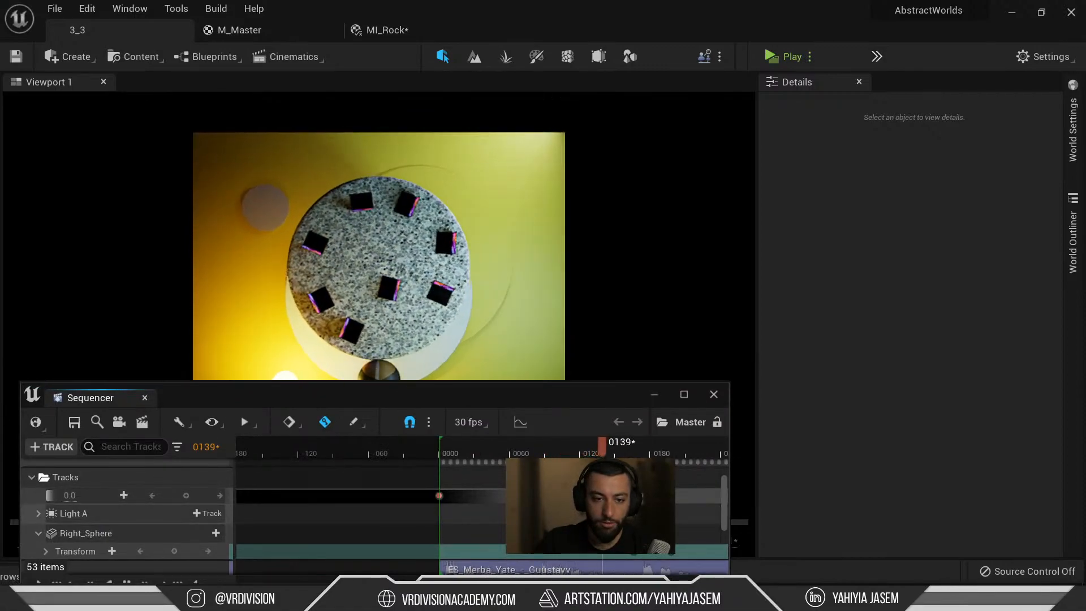
pyautogui.keyDown('shift'); pyautogui.scroll(-4, 595, 513); pyautogui.keyUp('shift')
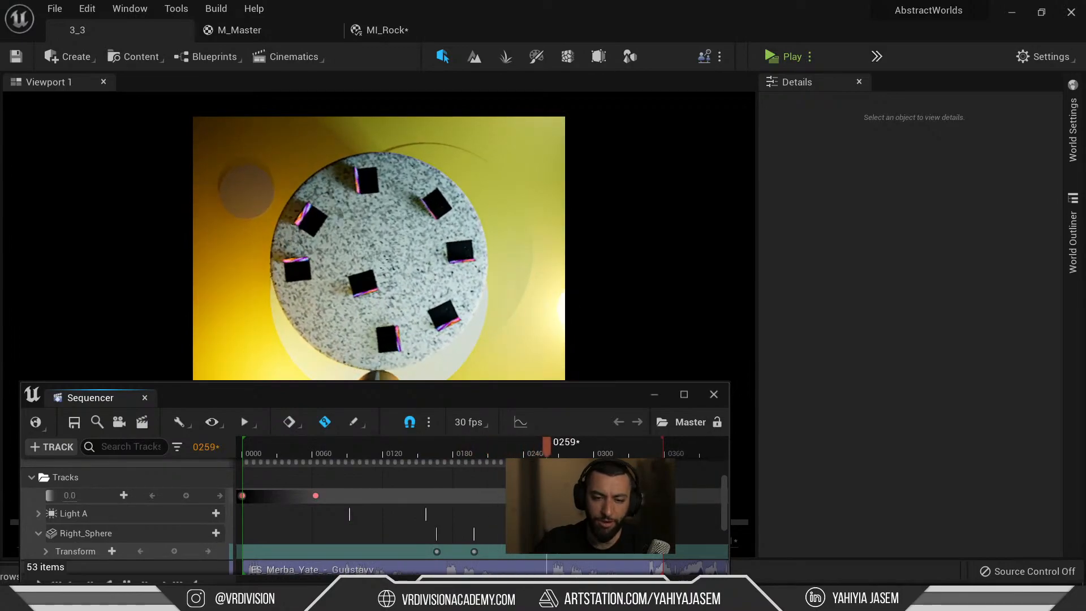
pyautogui.press('space')
# Scrub through the later shots, close the sequence editor, and bring up the Content Drawer.
pyautogui.scroll(3, 554, 504)
pyautogui.scroll(2, 554, 504)
pyautogui.moveTo(531, 447); pyautogui.dragTo(603, 447)
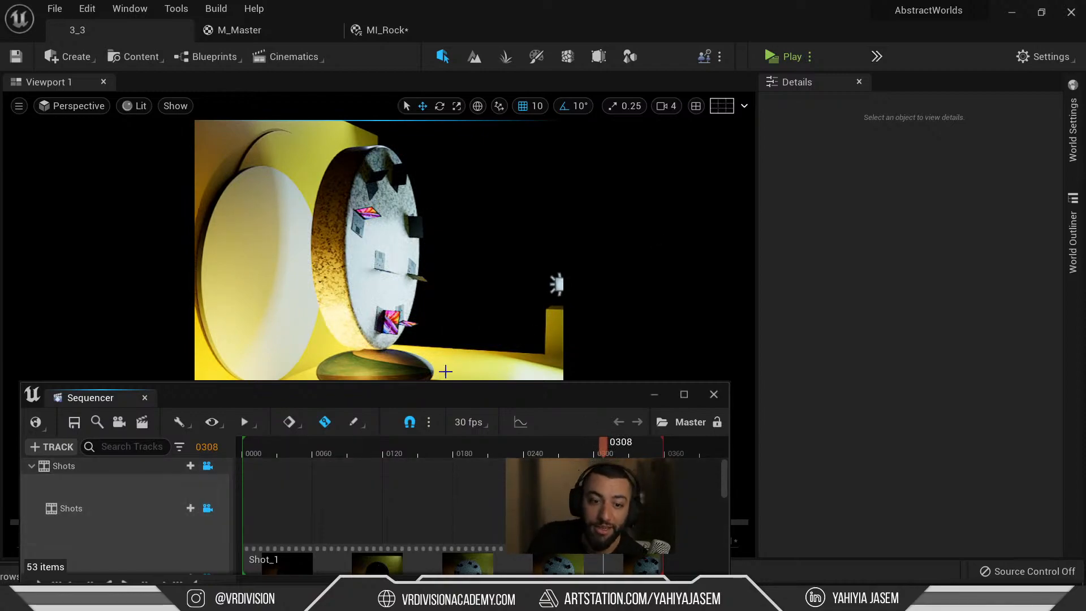
pyautogui.moveTo(443, 400); pyautogui.dragTo(814, 318)
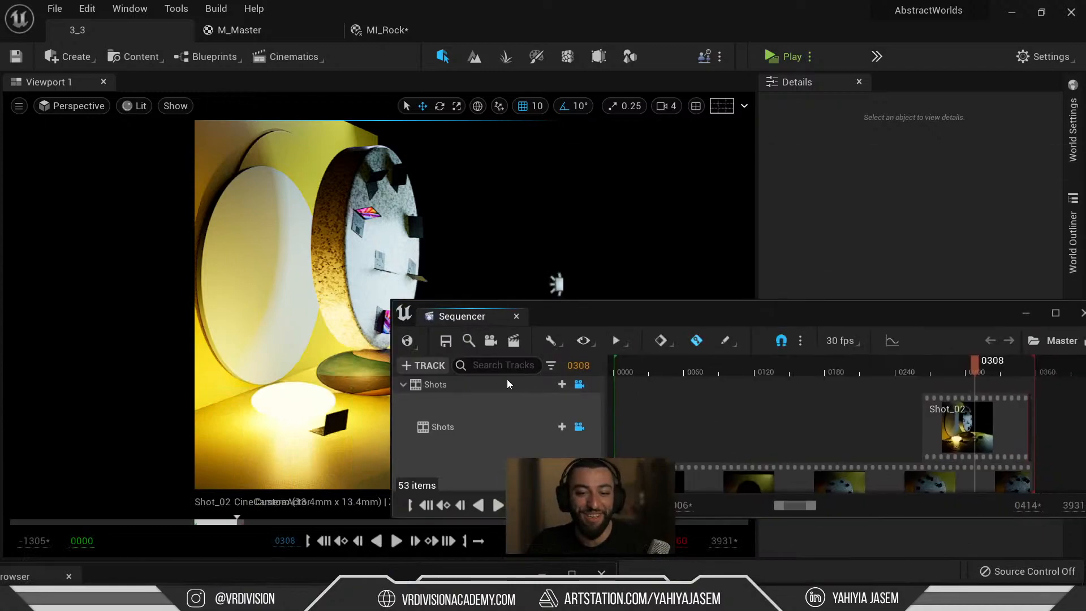
pyautogui.middleClick(465, 323)
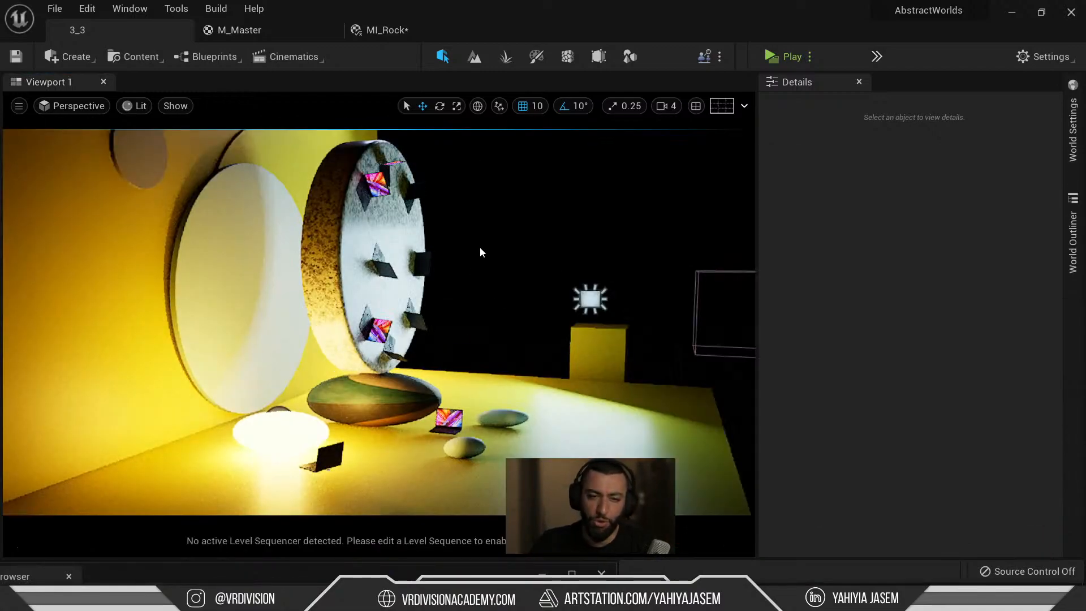
pyautogui.hotkey('ctrl', 'space')
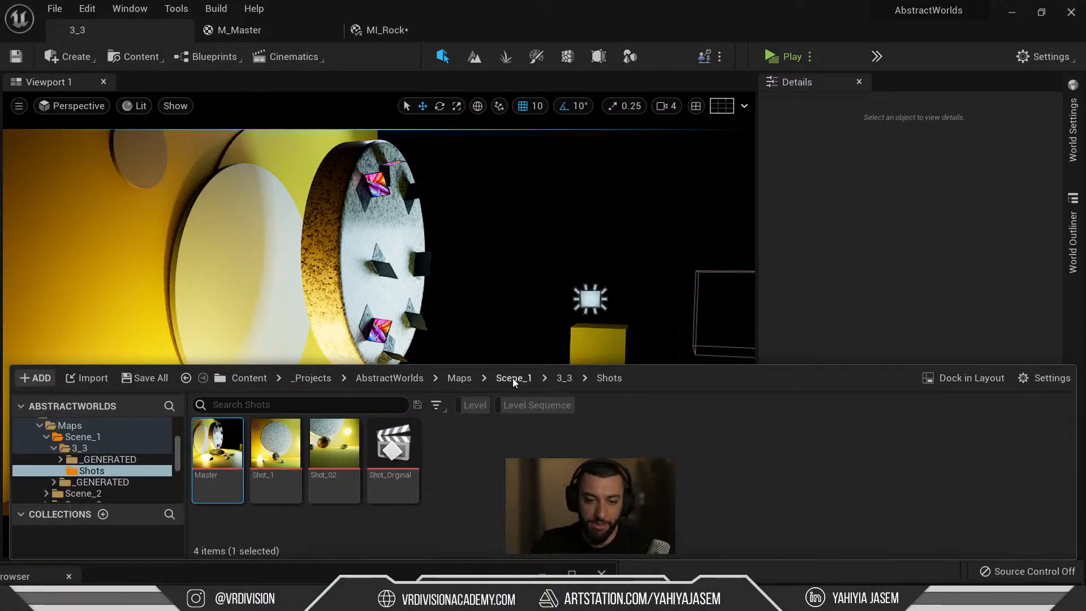
# Open the Scene_4_1 level from Maps > Scene_4, saving MI_Rock when prompted.
pyautogui.click(512, 378)
pyautogui.click(459, 379)
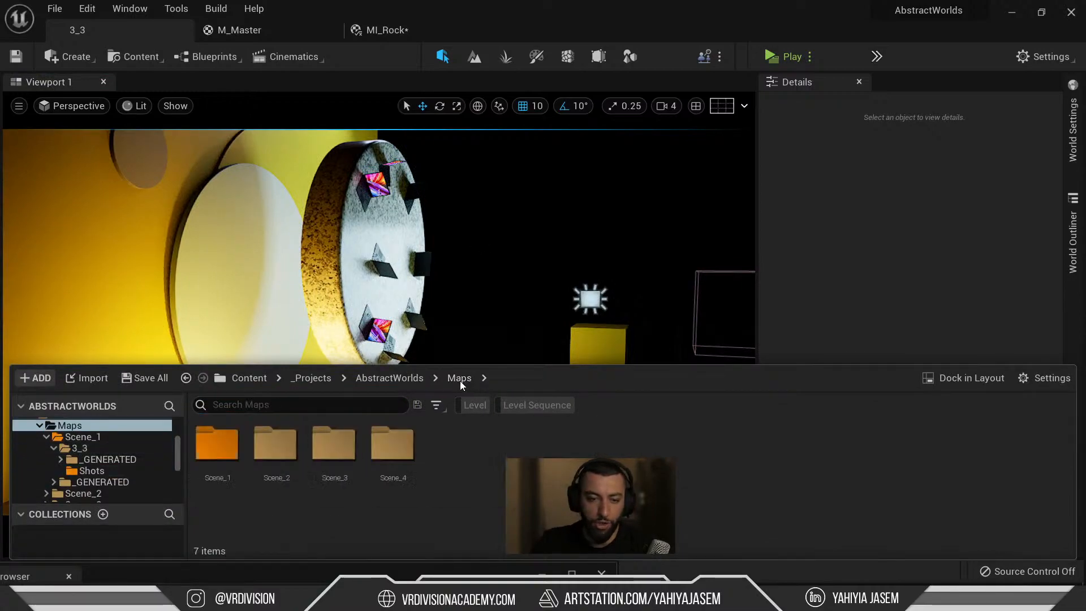
pyautogui.doubleClick(378, 456)
pyautogui.doubleClick(277, 447)
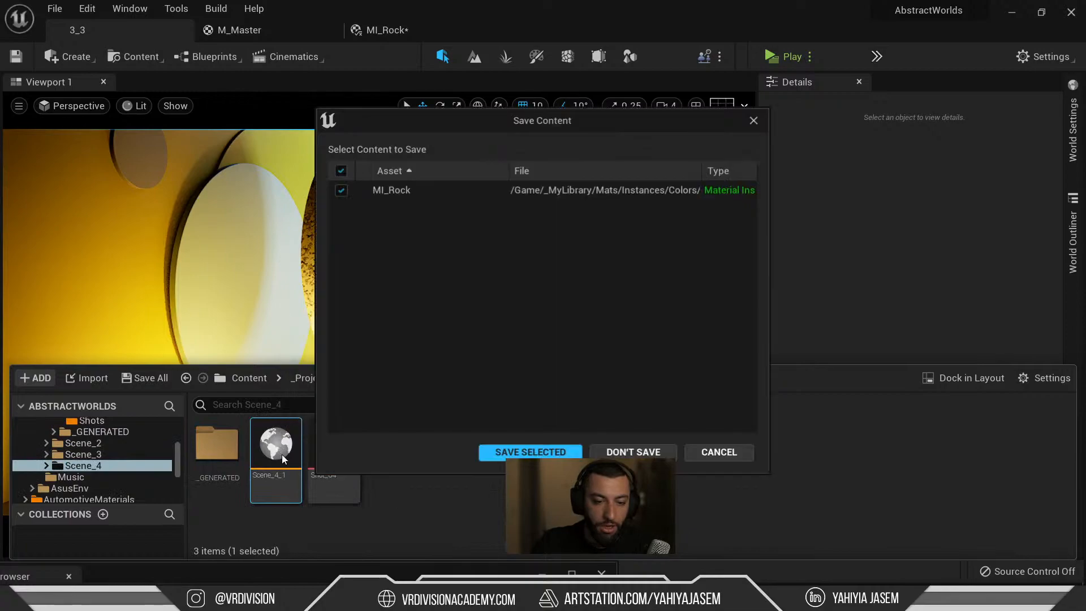
pyautogui.click(543, 452)
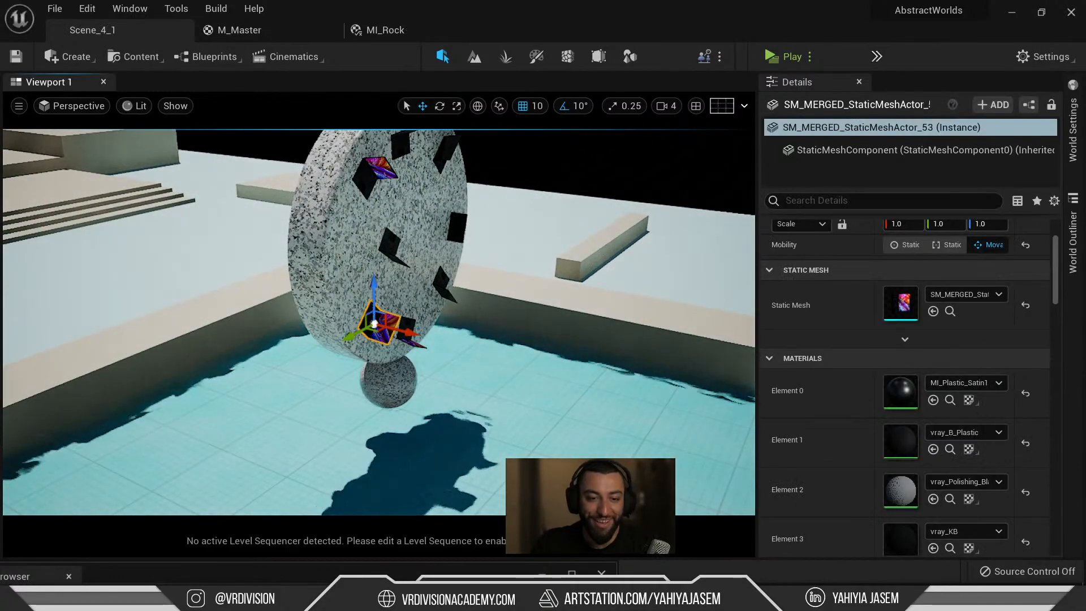
pyautogui.click(418, 283)
pyautogui.press('f')
pyautogui.keyDown('alt'); pyautogui.moveTo(418, 283); pyautogui.dragTo(323, 215); pyautogui.keyUp('alt')
pyautogui.keyDown('alt'); pyautogui.moveTo(547, 325); pyautogui.dragTo(548, 359); pyautogui.keyUp('alt')
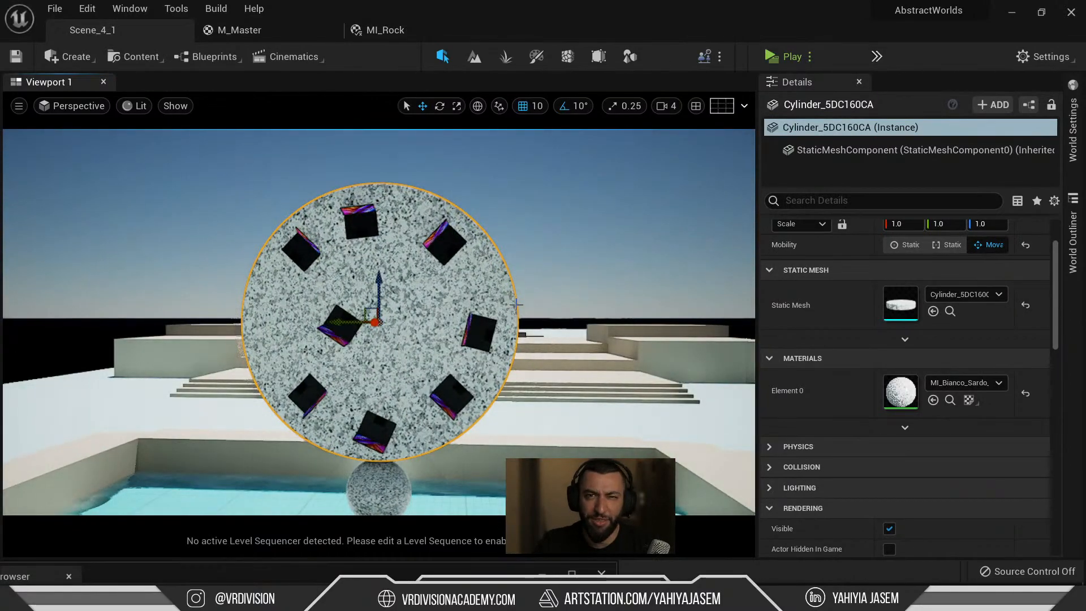
pyautogui.scroll(8, 471, 340)
pyautogui.scroll(-8, 471, 339)
pyautogui.keyDown('alt'); pyautogui.moveTo(455, 329); pyautogui.dragTo(594, 342); pyautogui.keyUp('alt')
pyautogui.keyDown('alt'); pyautogui.moveTo(455, 329); pyautogui.dragTo(300, 357); pyautogui.keyUp('alt')
pyautogui.scroll(-5, 421, 341)
pyautogui.keyDown('alt'); pyautogui.moveTo(421, 342); pyautogui.dragTo(460, 310); pyautogui.keyUp('alt')
pyautogui.scroll(-5, 460, 310)
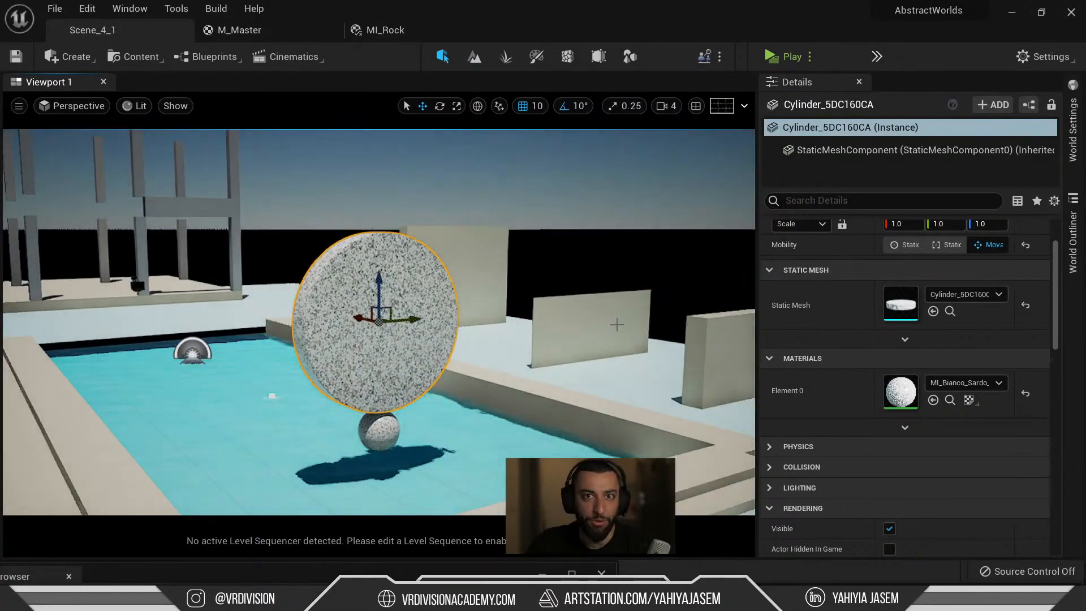
pyautogui.click(707, 353)
pyautogui.scroll(-2, 557, 324)
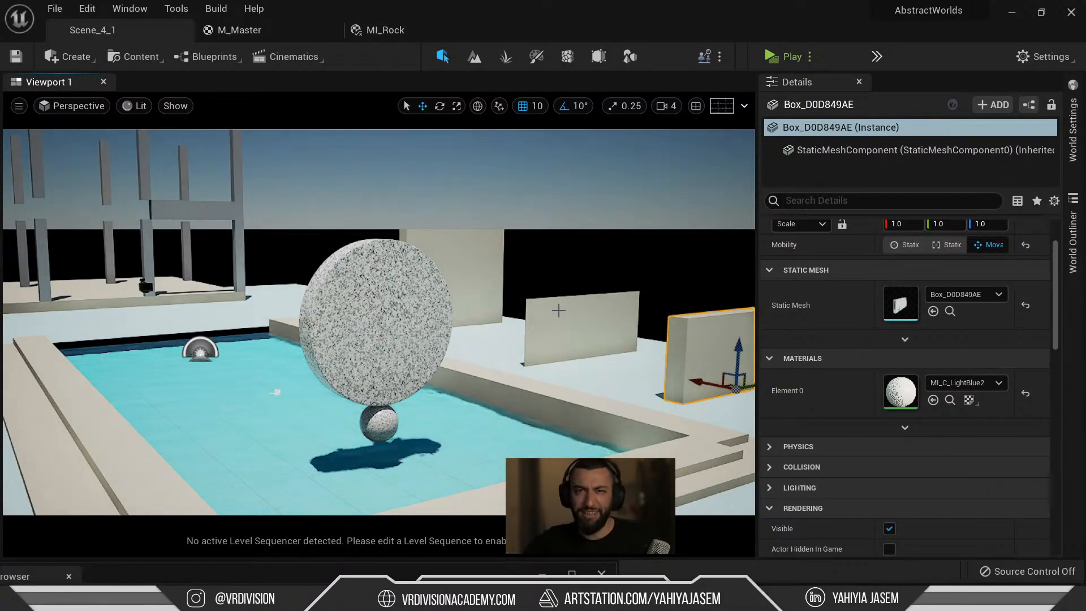
pyautogui.scroll(-1, 486, 327)
pyautogui.click(415, 344)
pyautogui.keyDown('alt'); pyautogui.moveTo(416, 344); pyautogui.dragTo(285, 327); pyautogui.keyUp('alt')
pyautogui.scroll(4, 310, 284)
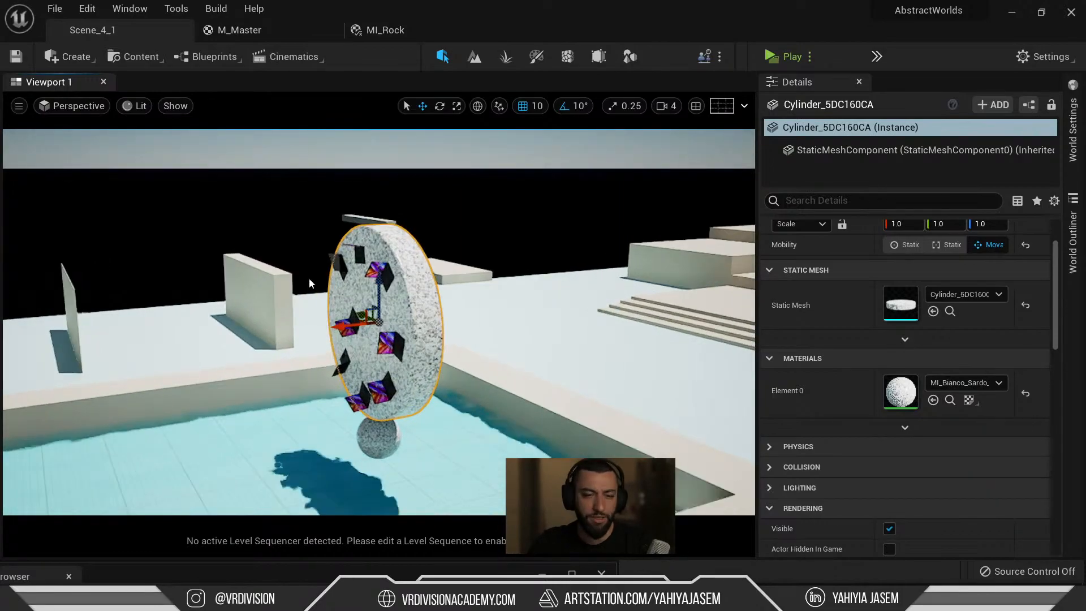
pyautogui.click(389, 236)
pyautogui.press('f')
pyautogui.scroll(-4, 551, 368)
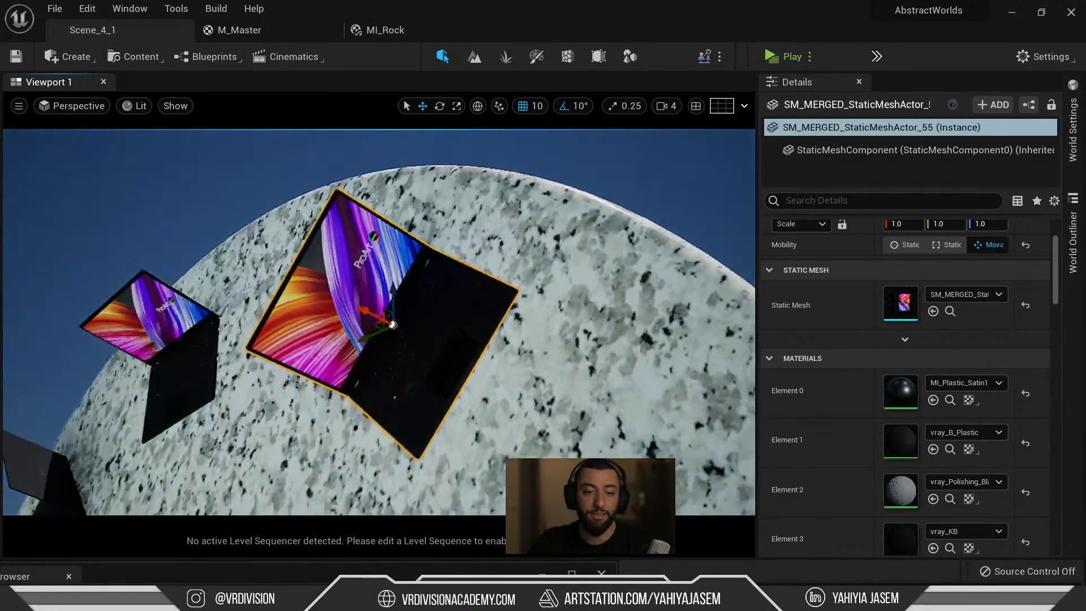
pyautogui.scroll(-4, 653, 383)
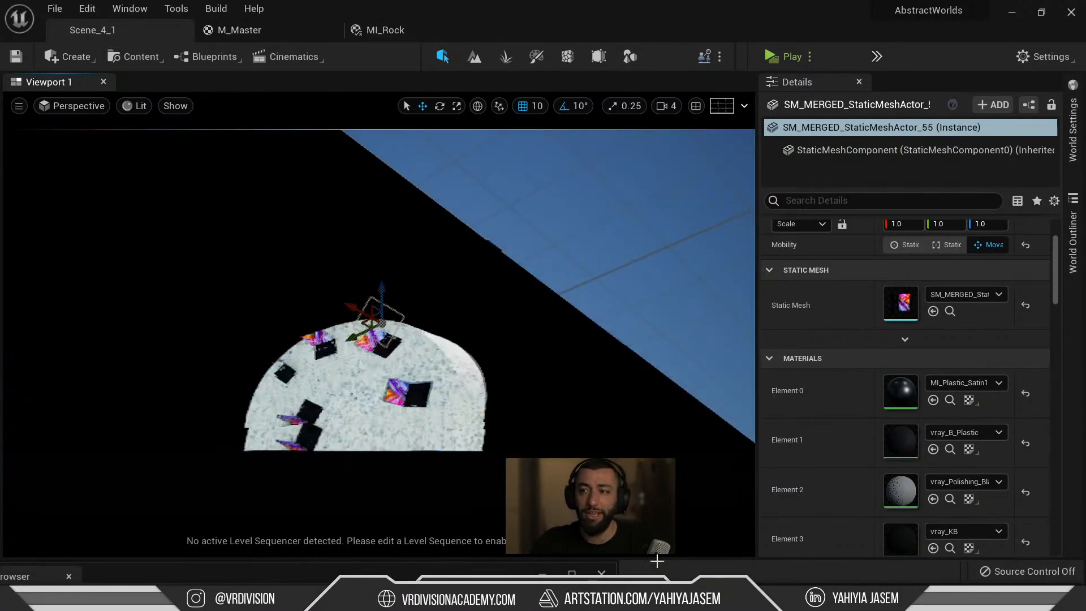
pyautogui.click(598, 422)
pyautogui.moveTo(580, 325); pyautogui.dragTo(580, 418, button='right')
pyautogui.press('f')
pyautogui.keyDown('alt'); pyautogui.moveTo(521, 316); pyautogui.dragTo(518, 368); pyautogui.keyUp('alt')
pyautogui.moveTo(522, 315); pyautogui.dragTo(561, 300, button='right')
pyautogui.press('a')
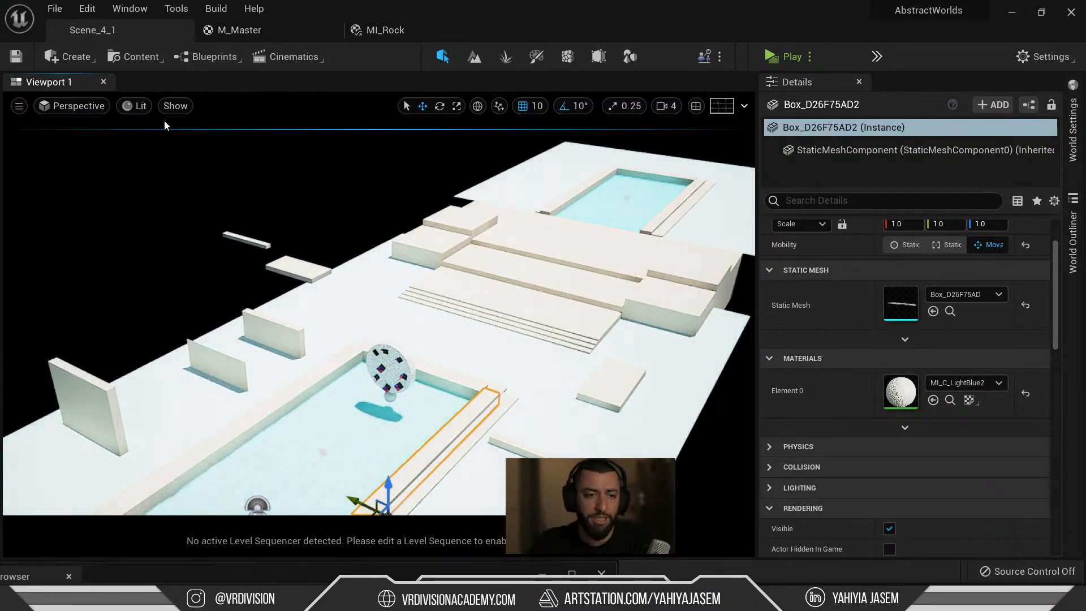
# Switch the viewport to CineCameraActor1 under Placed Cameras and clear the selection.
pyautogui.click(84, 111)
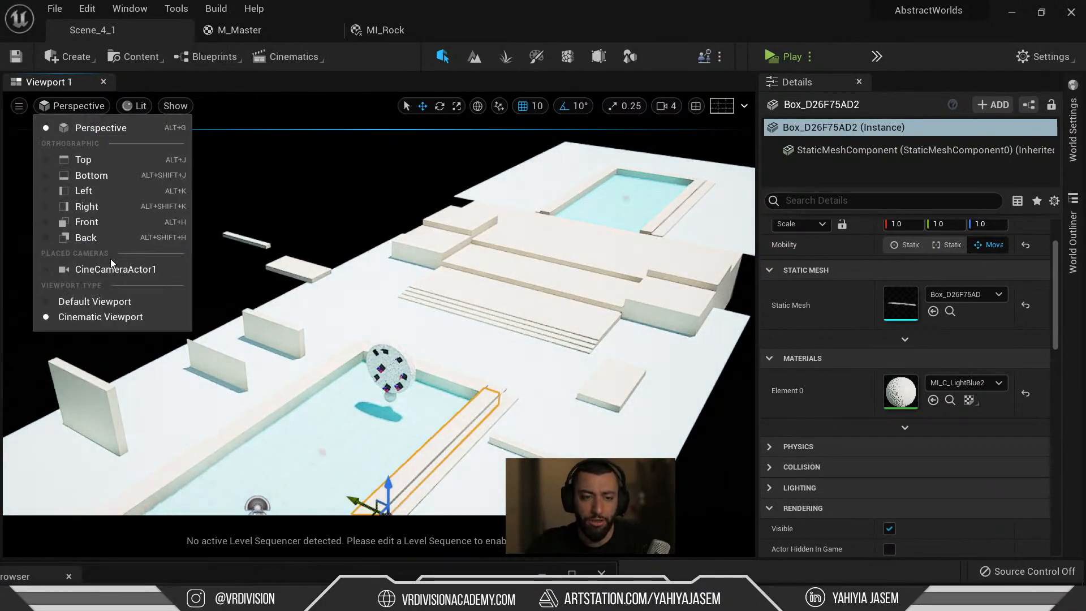
pyautogui.click(115, 269)
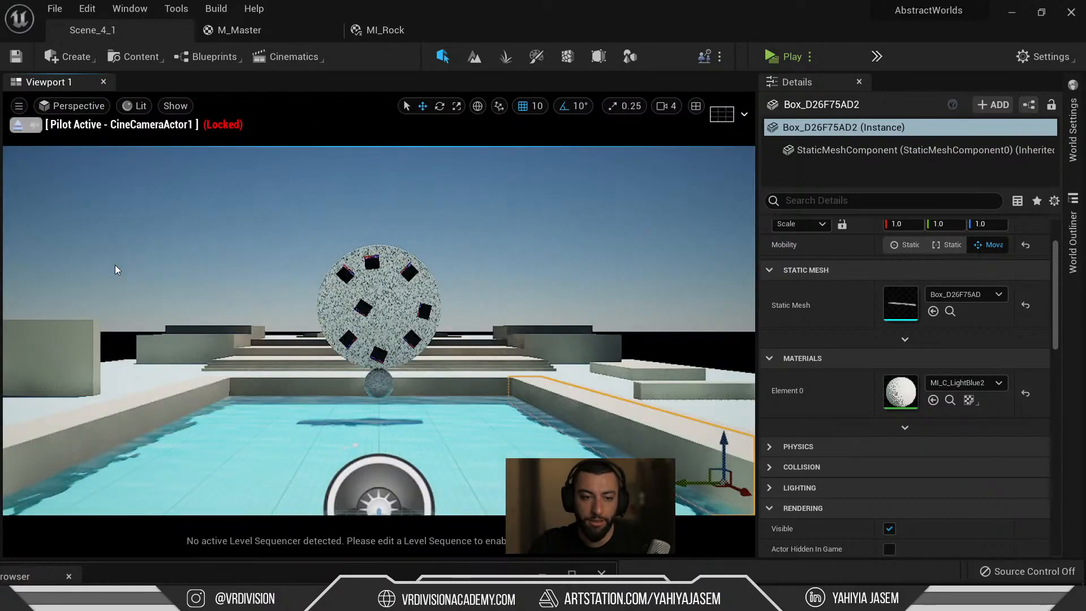
pyautogui.click(271, 243)
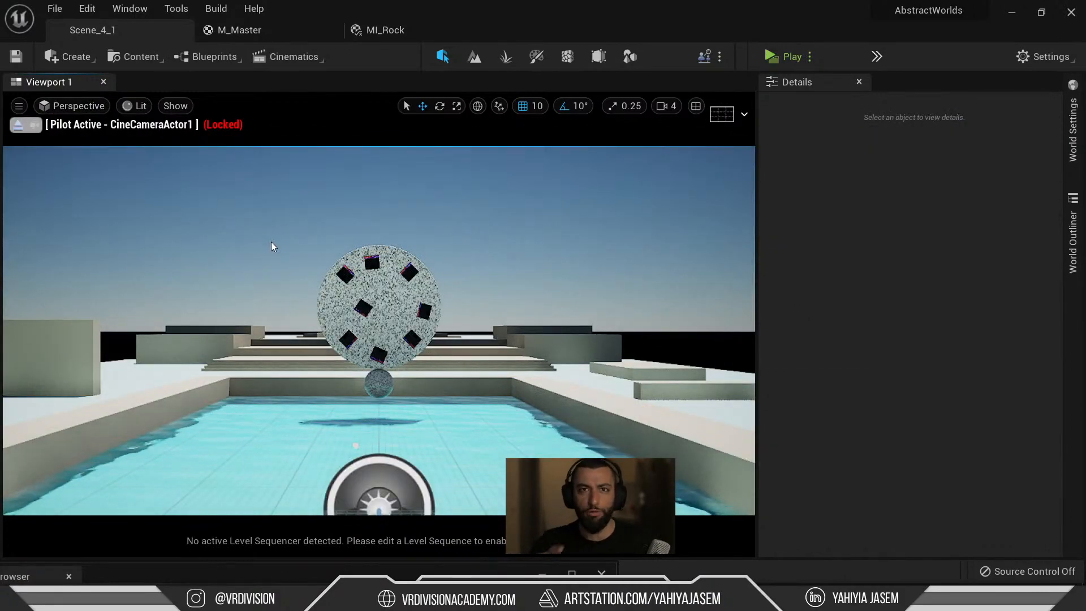
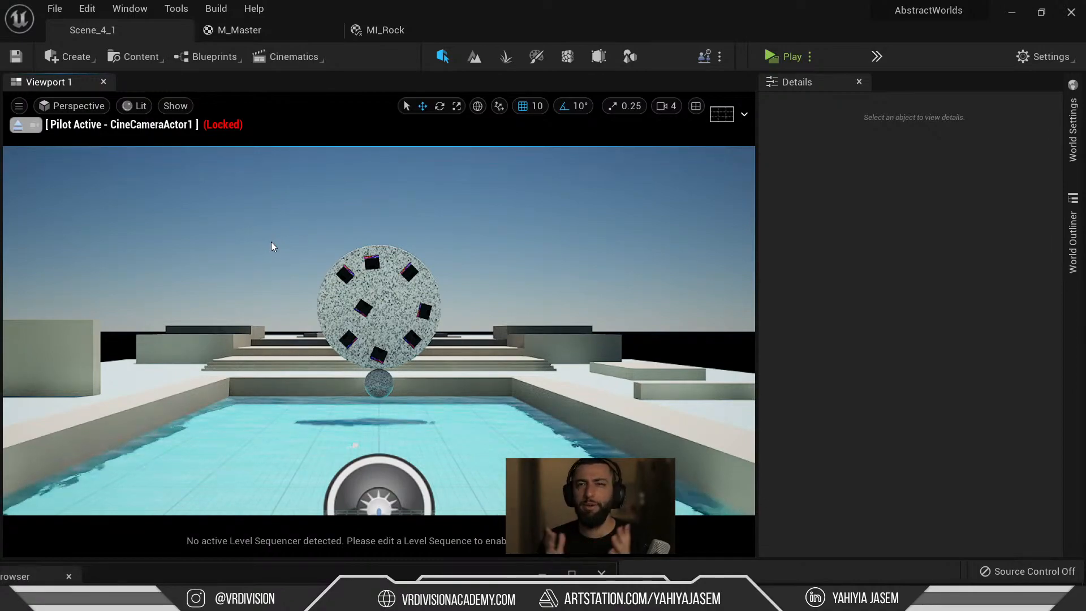
# Stop piloting CineCameraActor1 and fly the viewport up to overlook the platforms and pool.
pyautogui.click(33, 125)
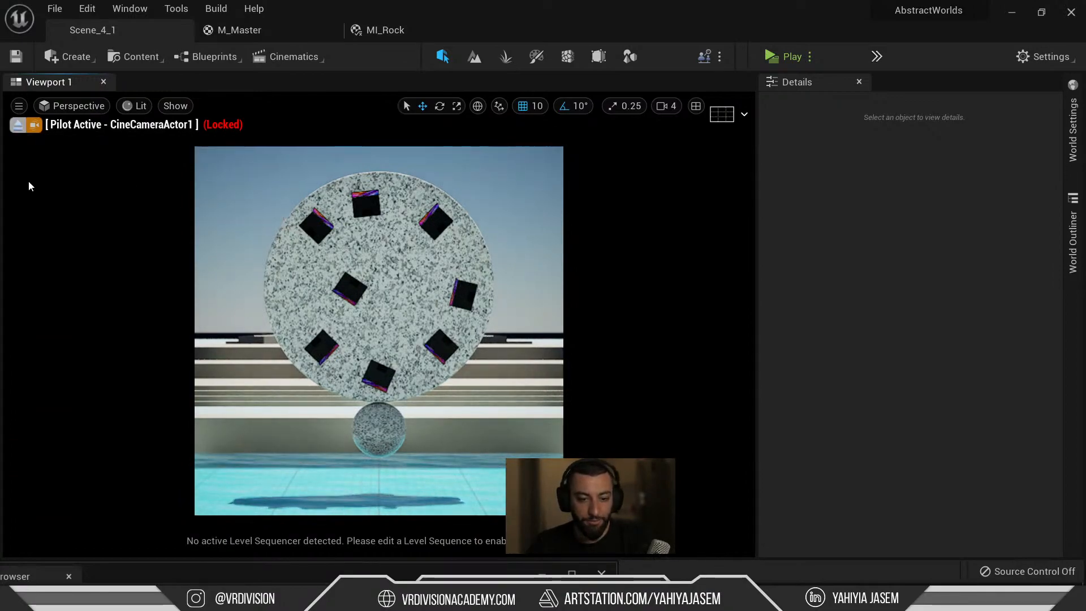
pyautogui.click(18, 126)
pyautogui.press('w')
pyautogui.moveTo(323, 199); pyautogui.dragTo(380, 276, button='right')
pyautogui.press('a')
pyautogui.press('e')
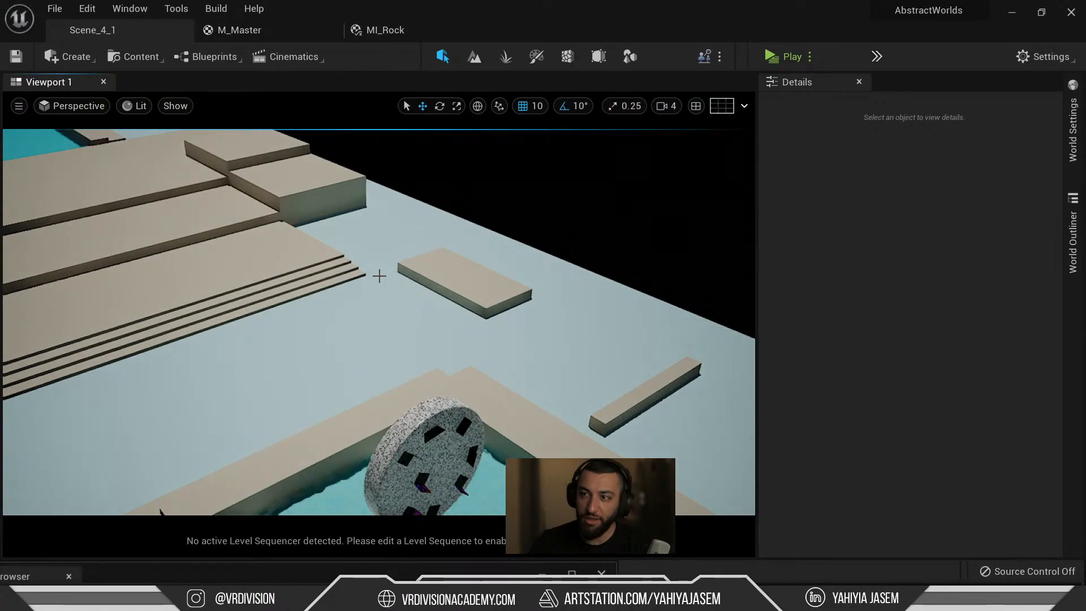
# Zoom and tilt the view to frame the pool and granite disc from above.
pyautogui.scroll(-8, 380, 276)
pyautogui.scroll(8, 380, 276)
pyautogui.scroll(-1, 380, 280)
pyautogui.scroll(3, 380, 281)
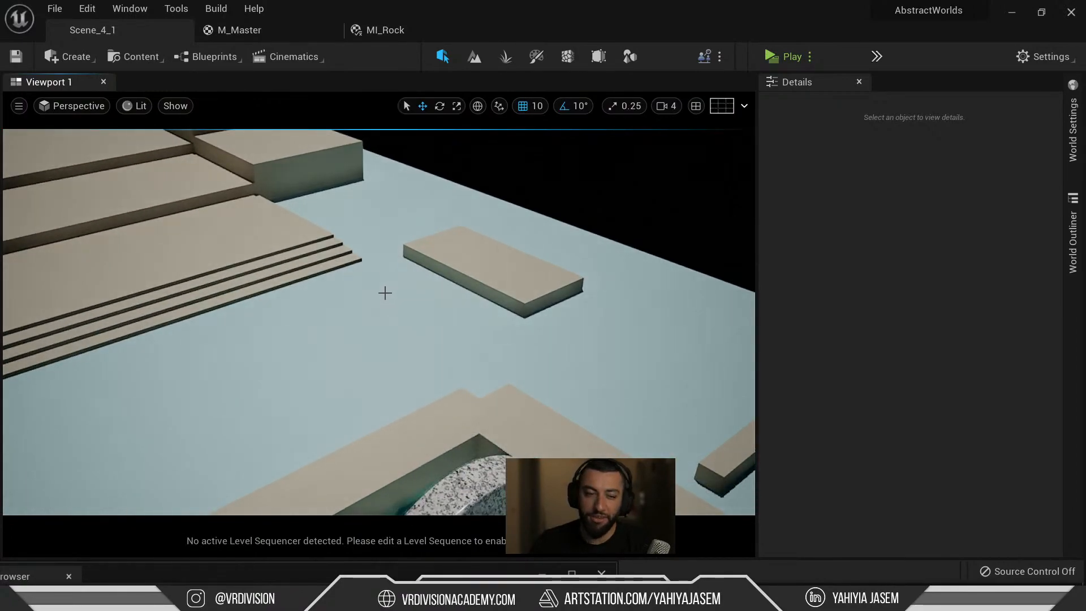
pyautogui.moveTo(374, 293); pyautogui.dragTo(337, 305, button='right')
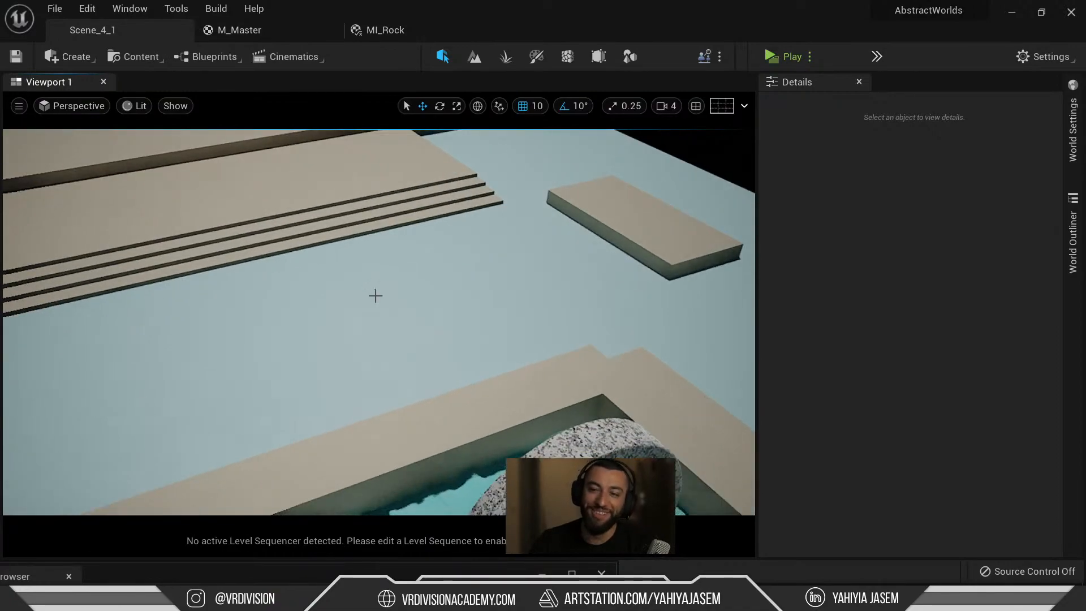
pyautogui.scroll(-3, 384, 345)
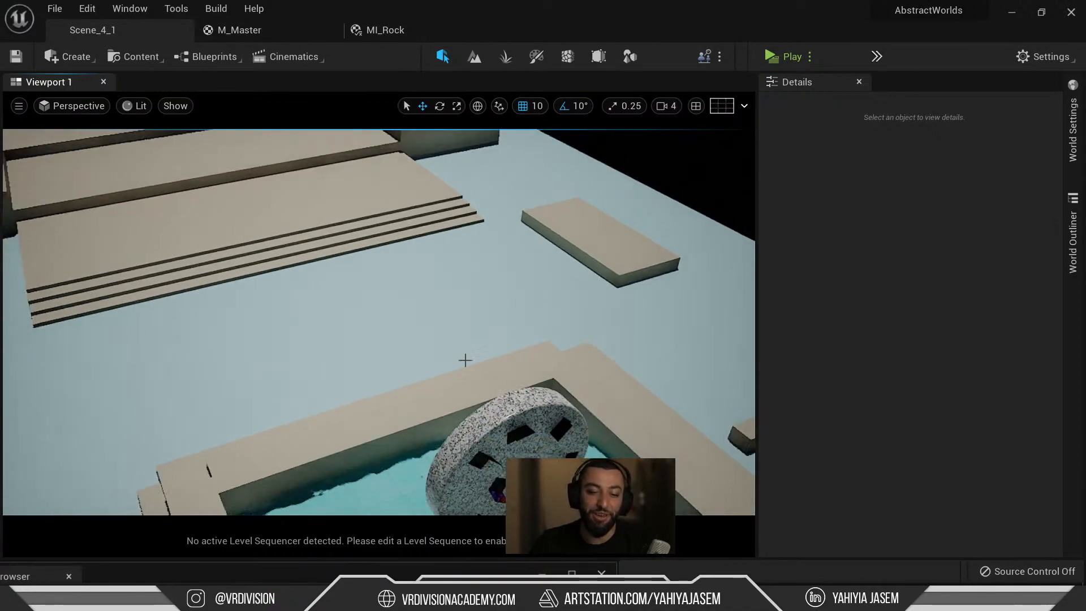
pyautogui.click(133, 56)
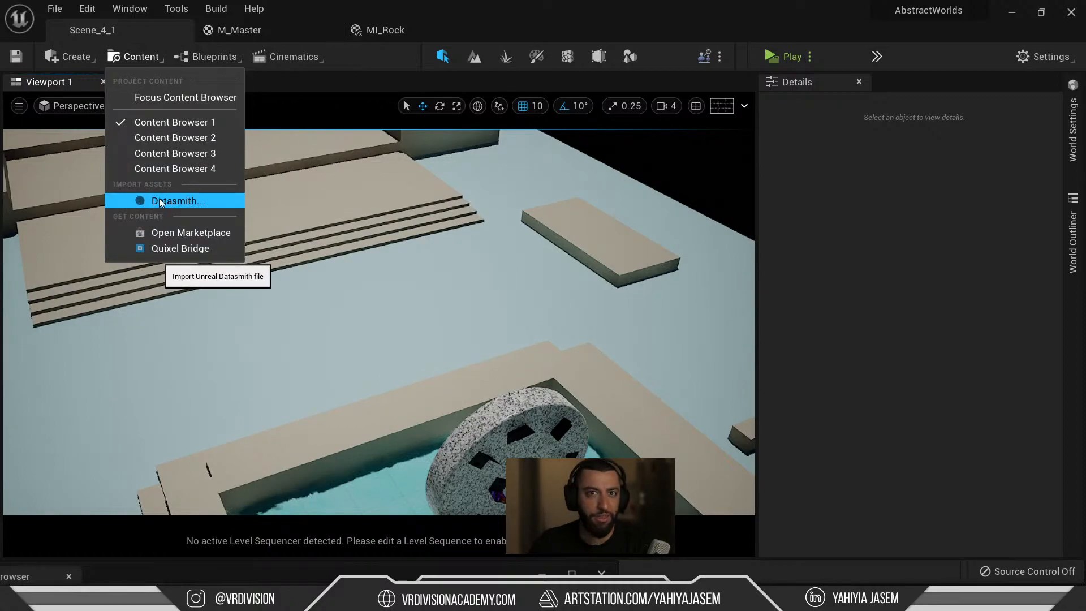
pyautogui.moveTo(427, 247); pyautogui.dragTo(429, 249, button='right')
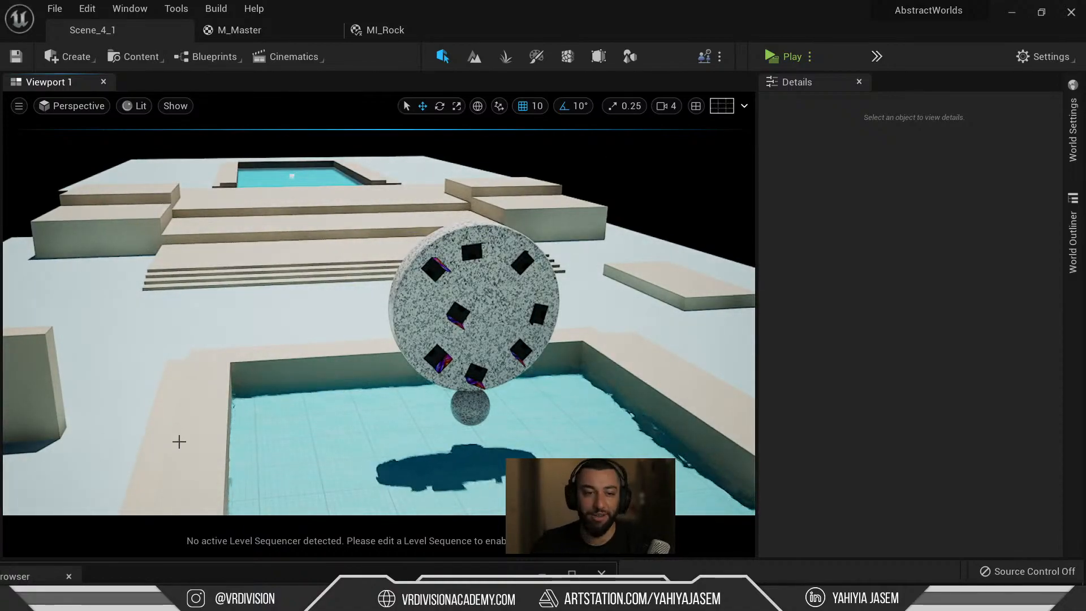
# Close the extra Pinterest pin tab in Chrome and minimize the browser.
pyautogui.moveTo(285, 589)
pyautogui.click(192, 528)
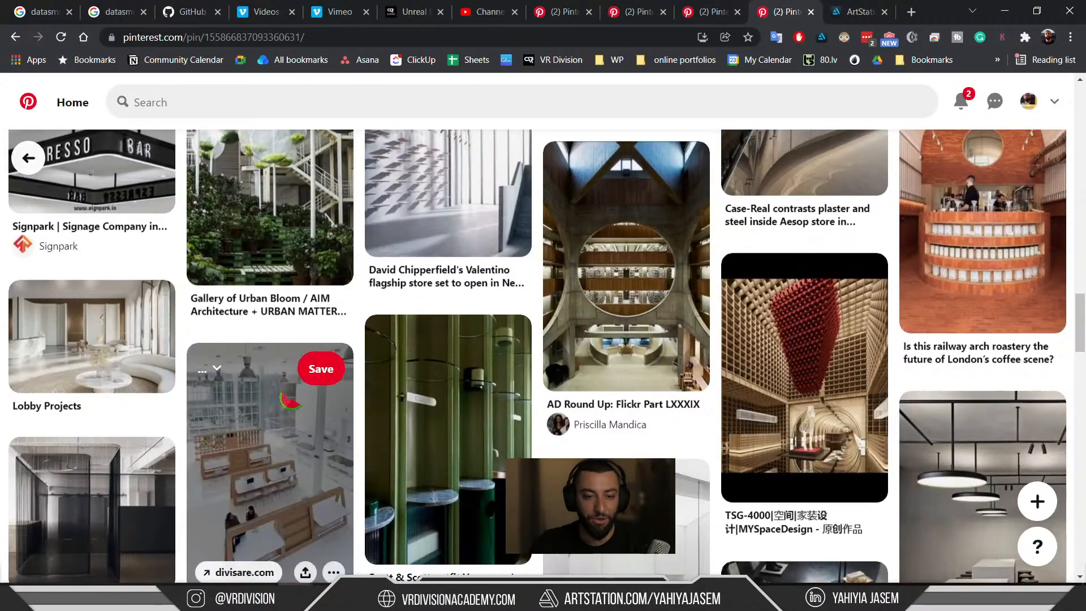
pyautogui.scroll(-10, 447, 351)
pyautogui.scroll(15, 441, 365)
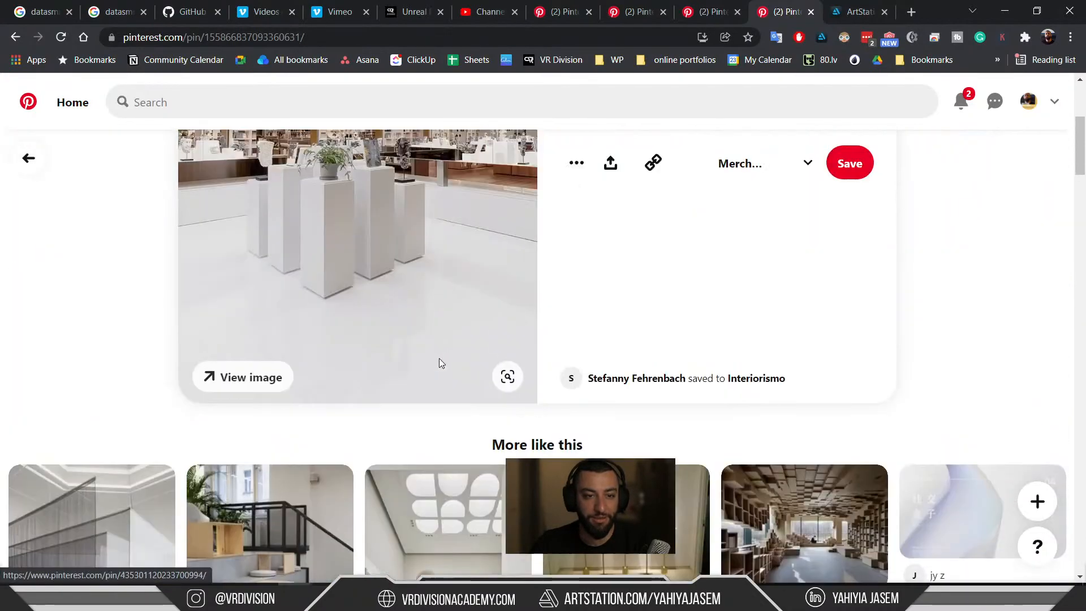
pyautogui.click(811, 12)
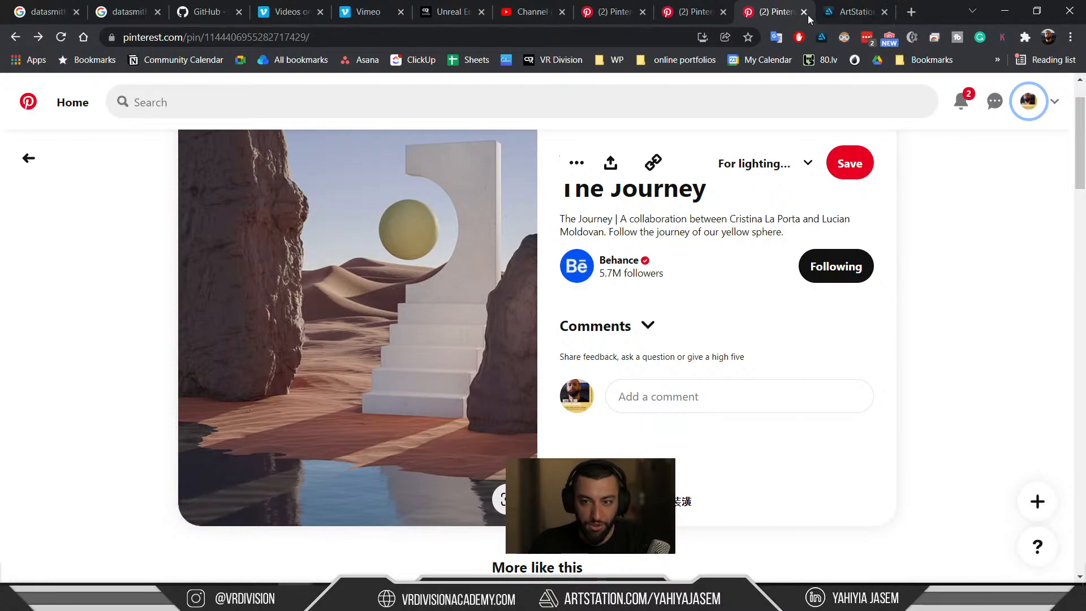
pyautogui.click(1005, 10)
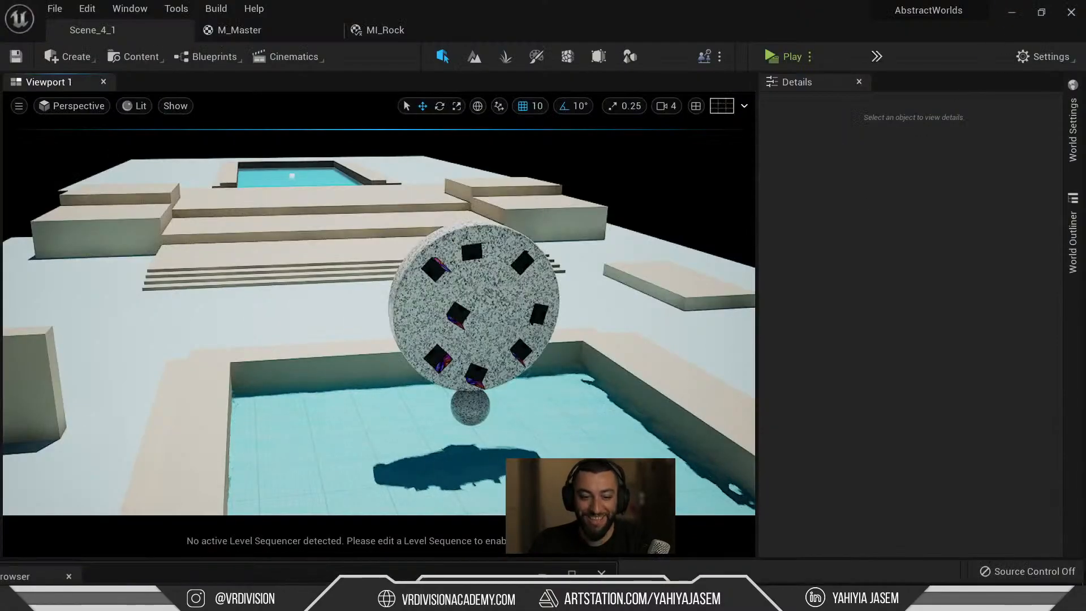
# Bring up the Quixel Bridge window inside Unreal and scroll through its assets.
pyautogui.moveTo(607, 599)
pyautogui.click(635, 559)
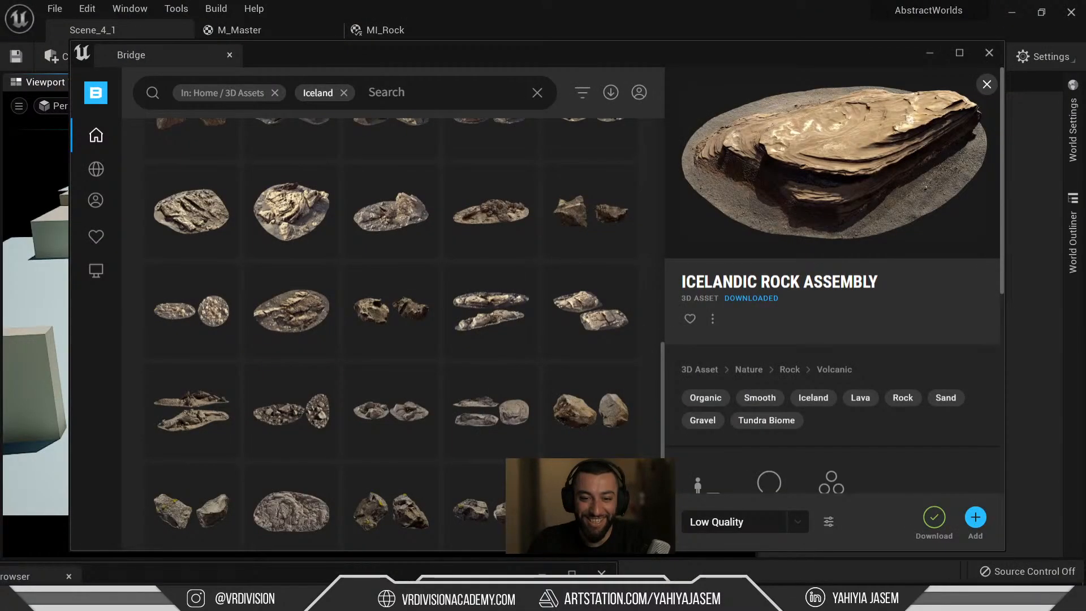
pyautogui.scroll(4, 383, 395)
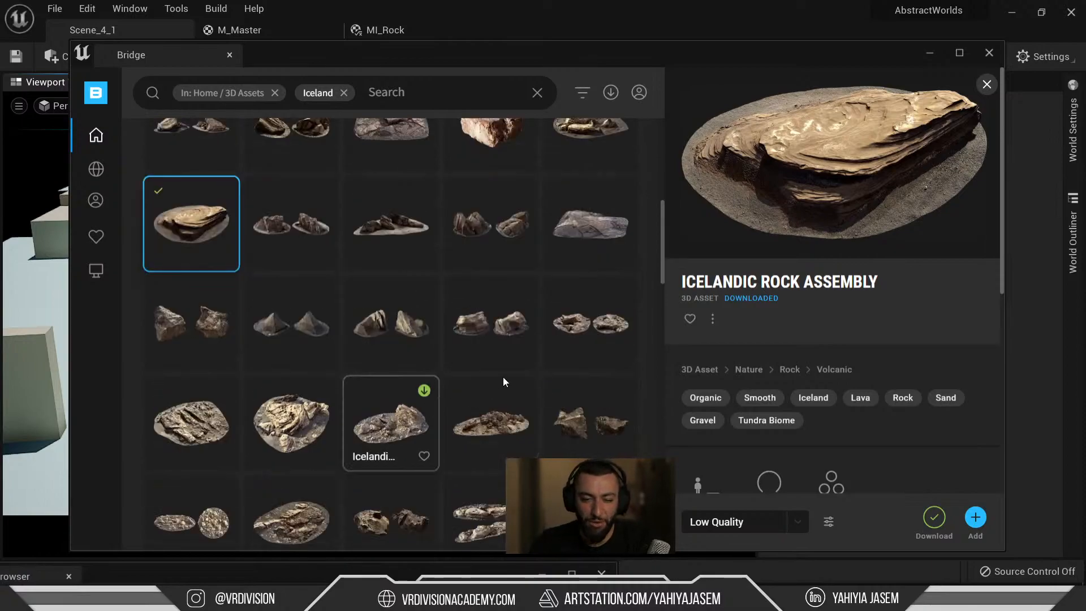
pyautogui.scroll(-2, 504, 376)
pyautogui.scroll(-3, 847, 385)
pyautogui.scroll(-3, 847, 383)
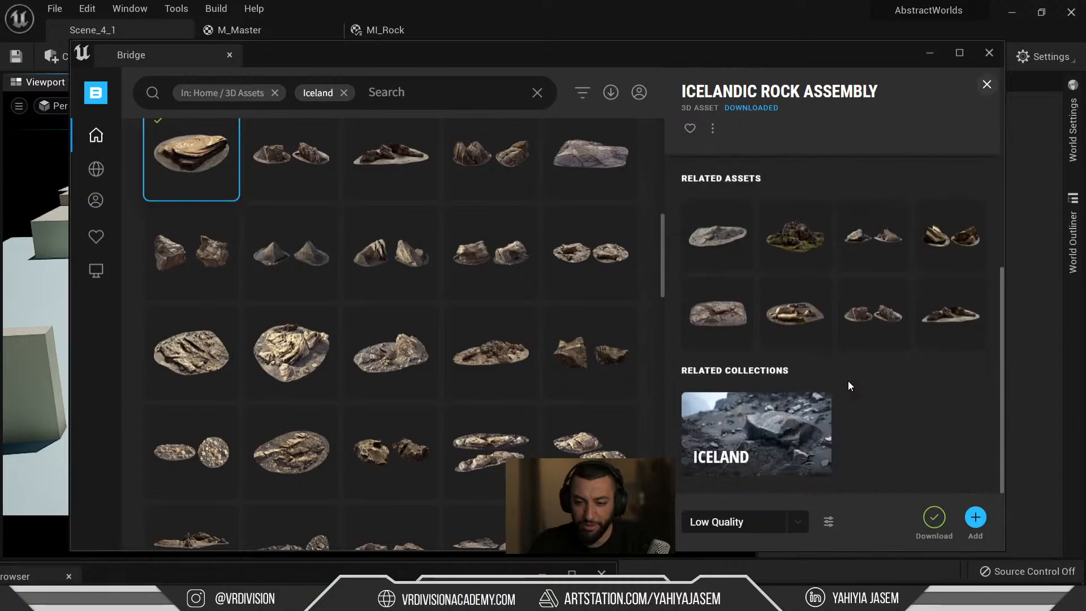
pyautogui.scroll(7, 446, 255)
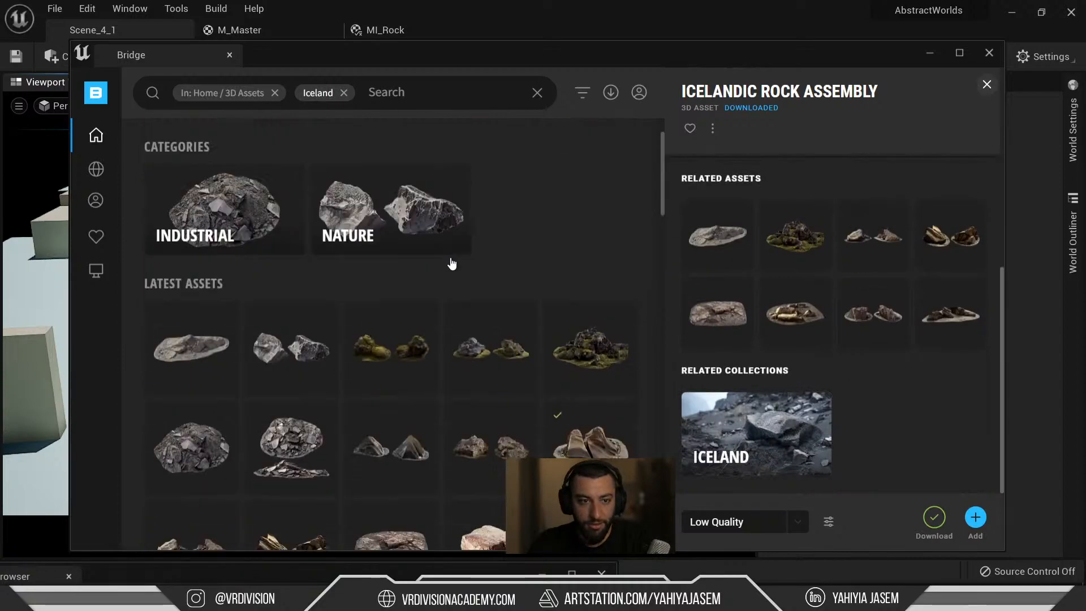
pyautogui.moveTo(611, 599)
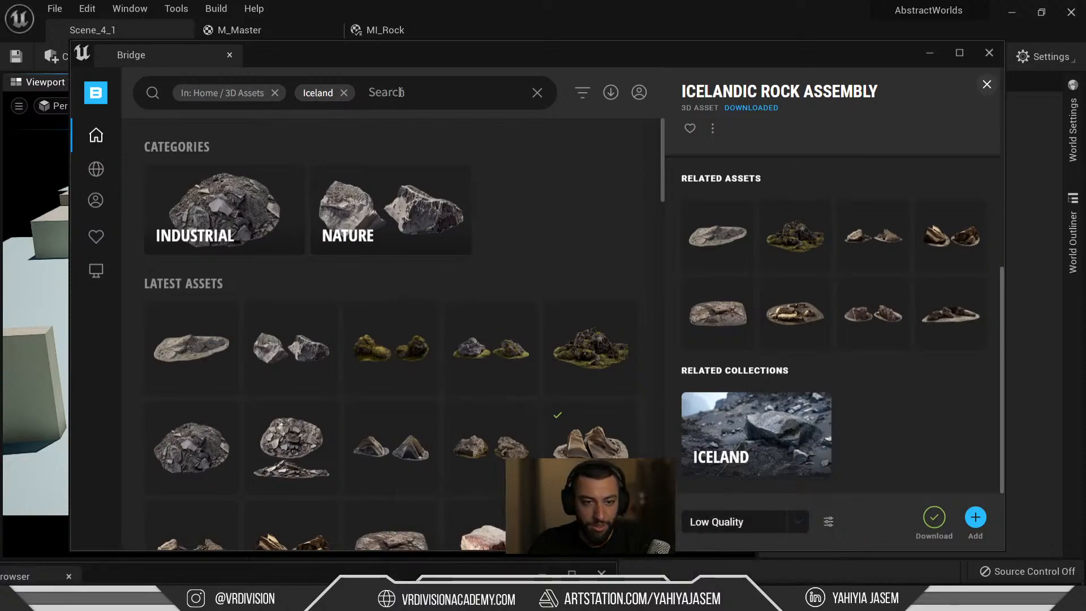
# Replace the Iceland filter with 'big' and 'rock' searches and select Massive Layered Rock Cliff.
pyautogui.click(343, 93)
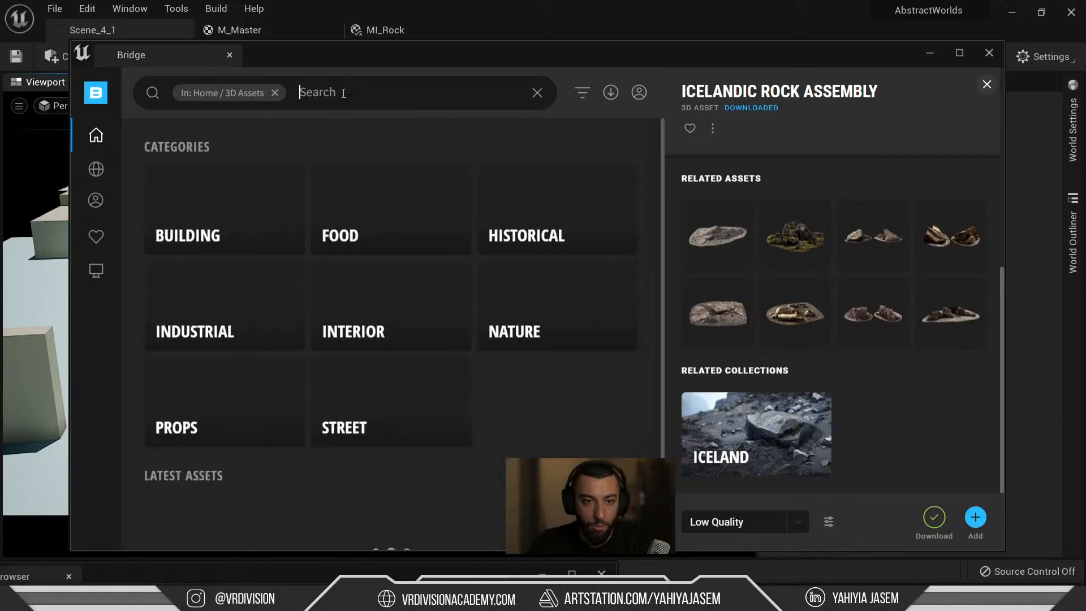
pyautogui.write('big')
pyautogui.press('Return')
pyautogui.write('rock')
pyautogui.press('Return')
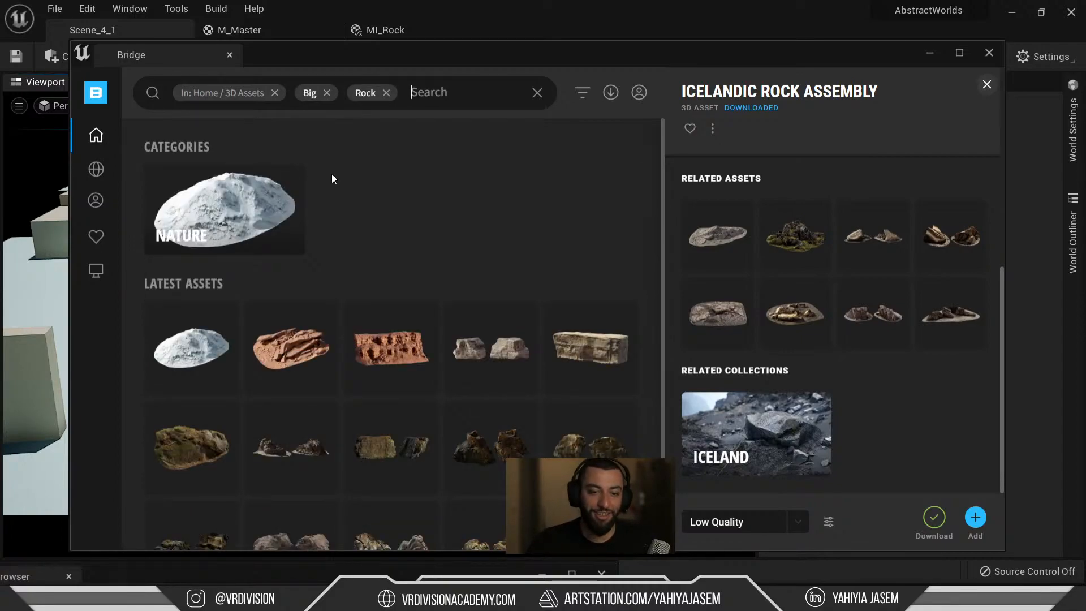
pyautogui.scroll(-1, 299, 281)
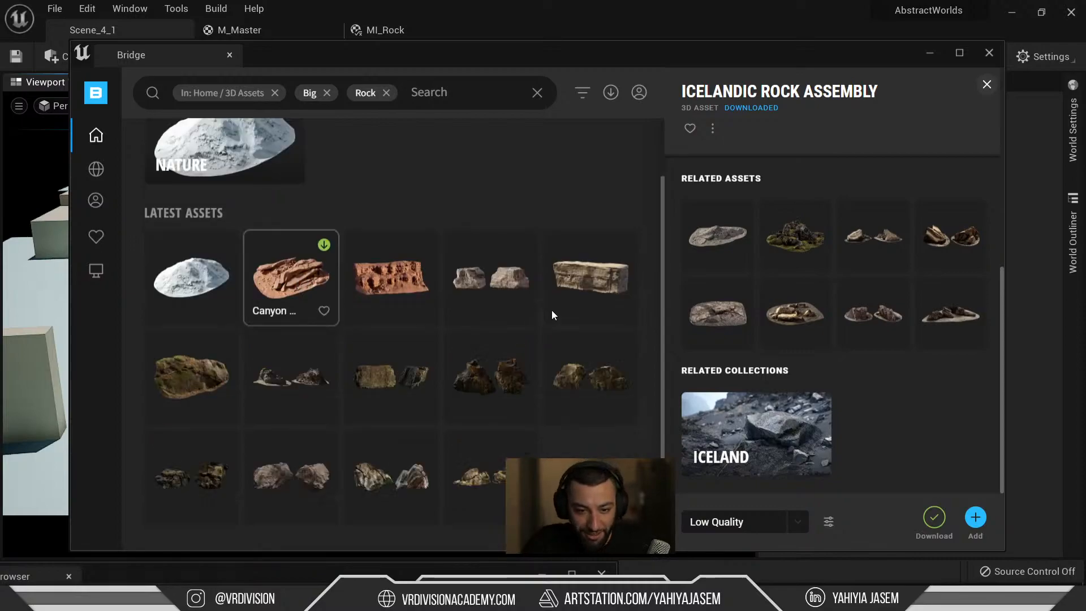
pyautogui.click(589, 255)
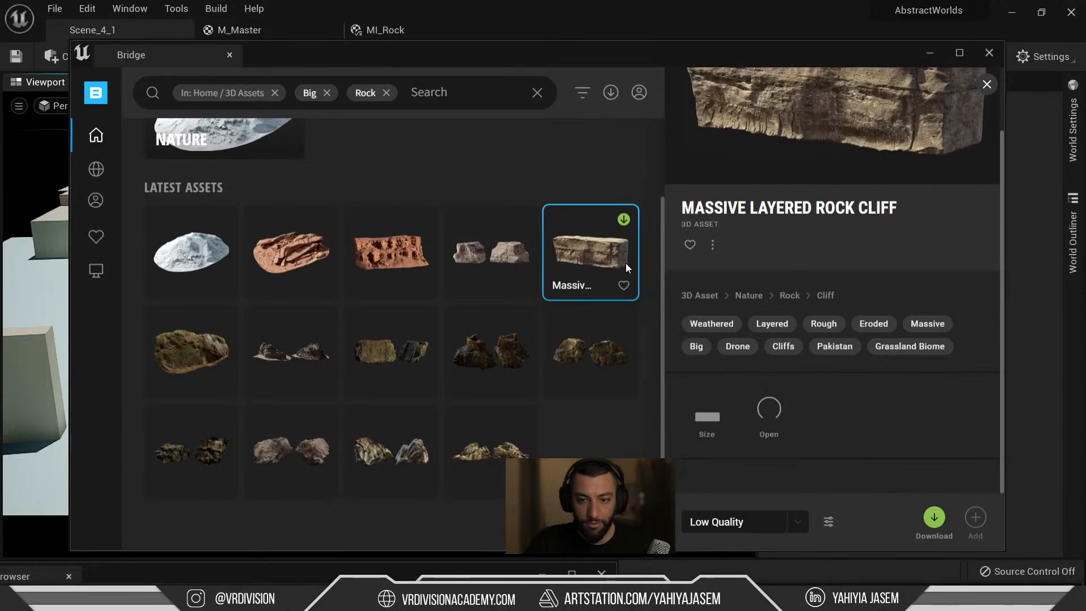
# Set Massive Layered Rock Cliff's download quality to High Quality.
pyautogui.click(731, 521)
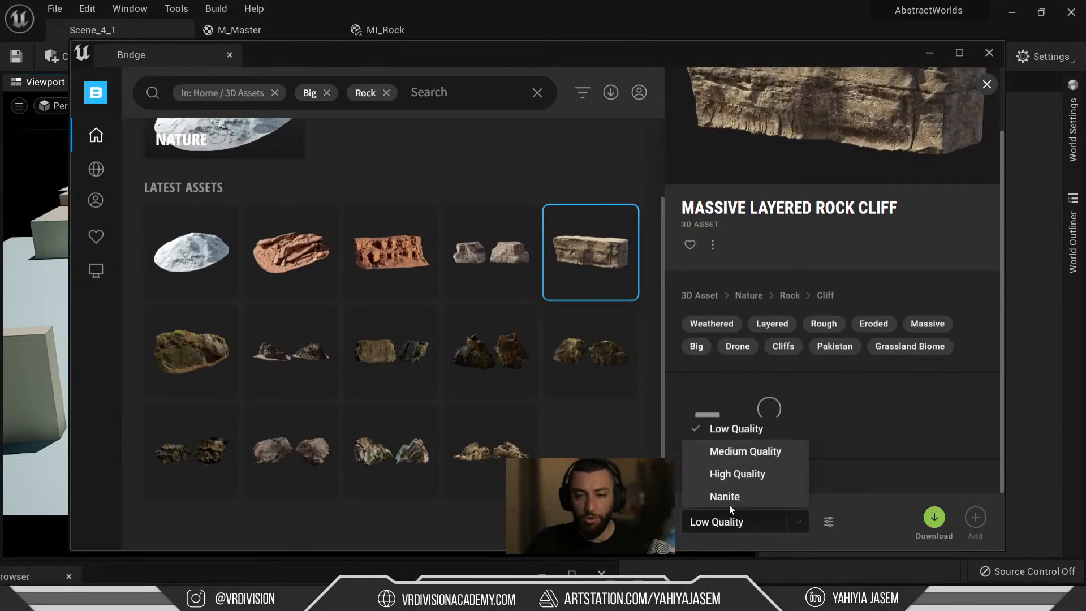
pyautogui.click(735, 476)
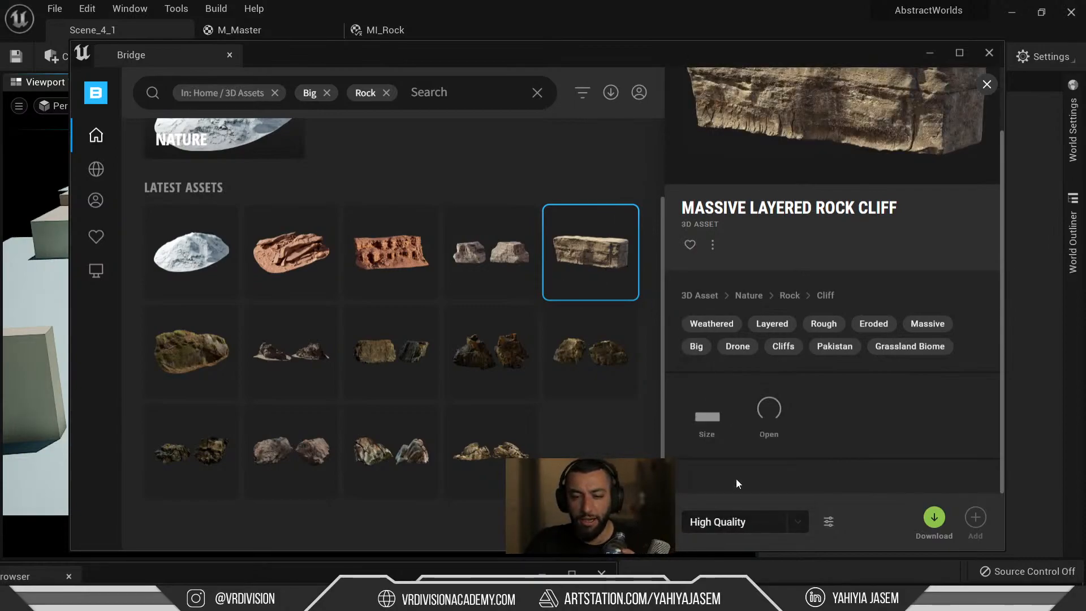
pyautogui.click(732, 520)
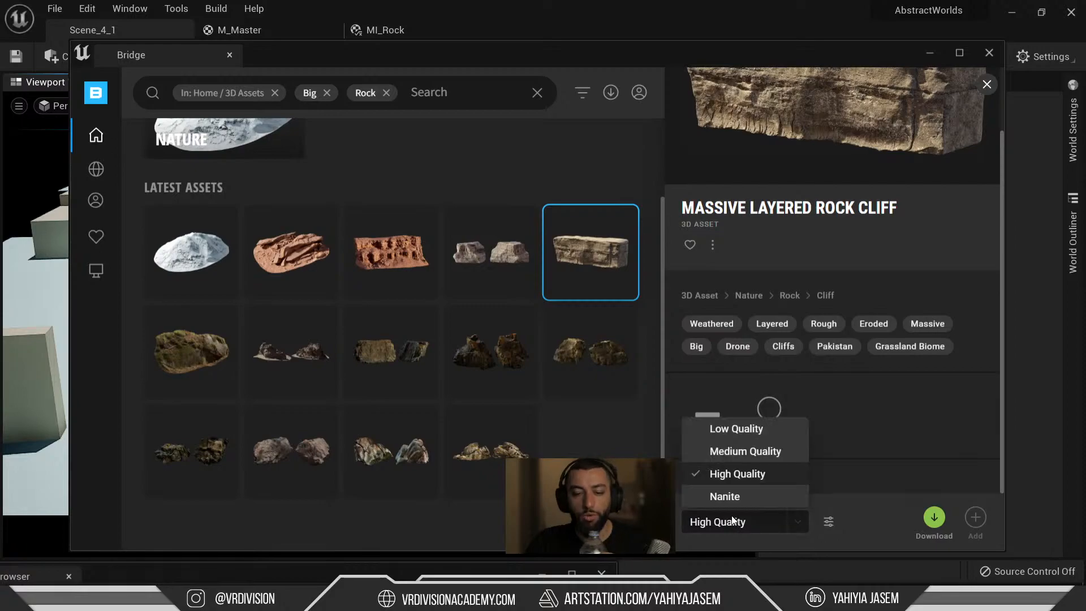
pyautogui.moveTo(532, 599)
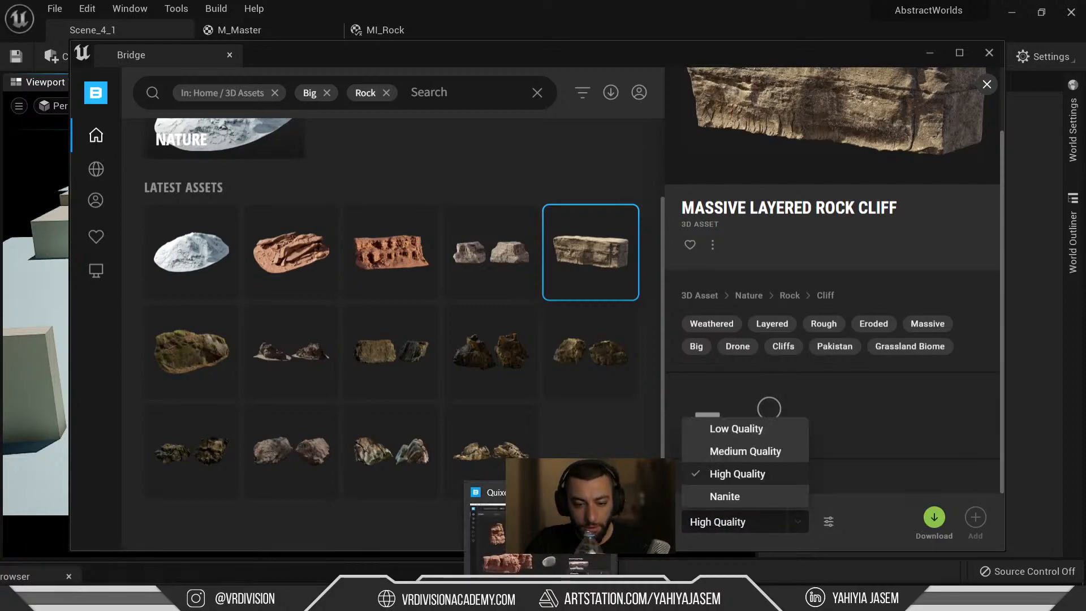
pyautogui.click(532, 537)
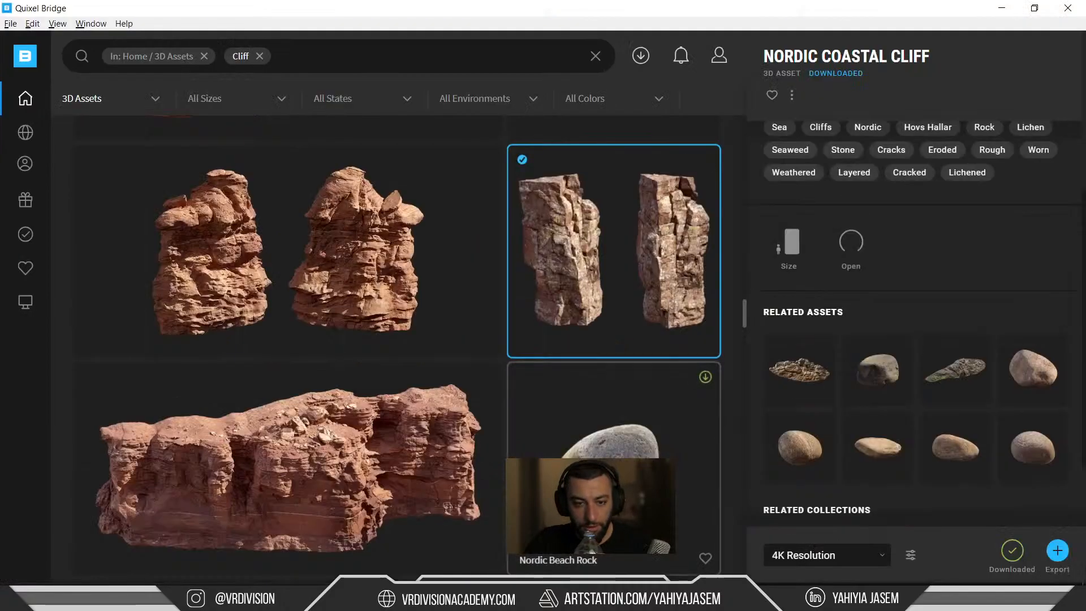
# Copy the Nordic Coastal Cliff's asset ID from its context menu in standalone Bridge.
pyautogui.rightClick(625, 196)
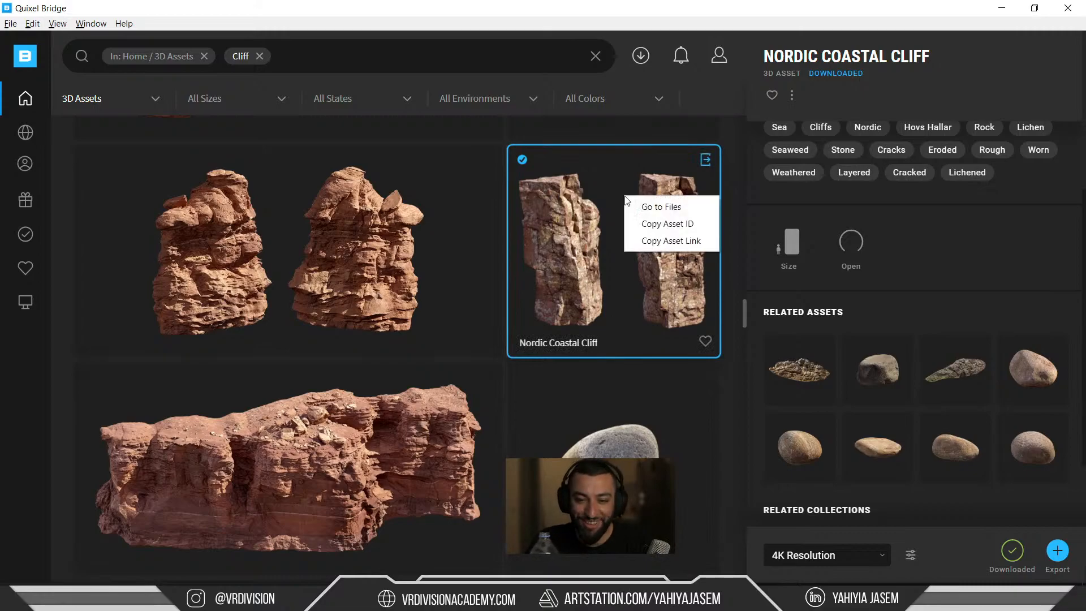
pyautogui.click(645, 224)
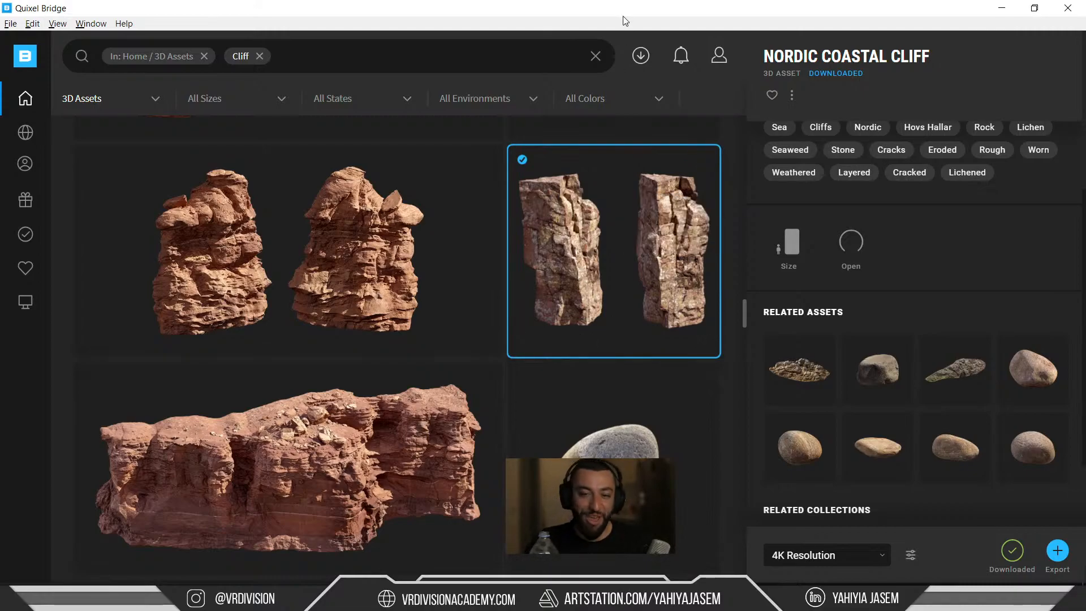
pyautogui.rightClick(614, 253)
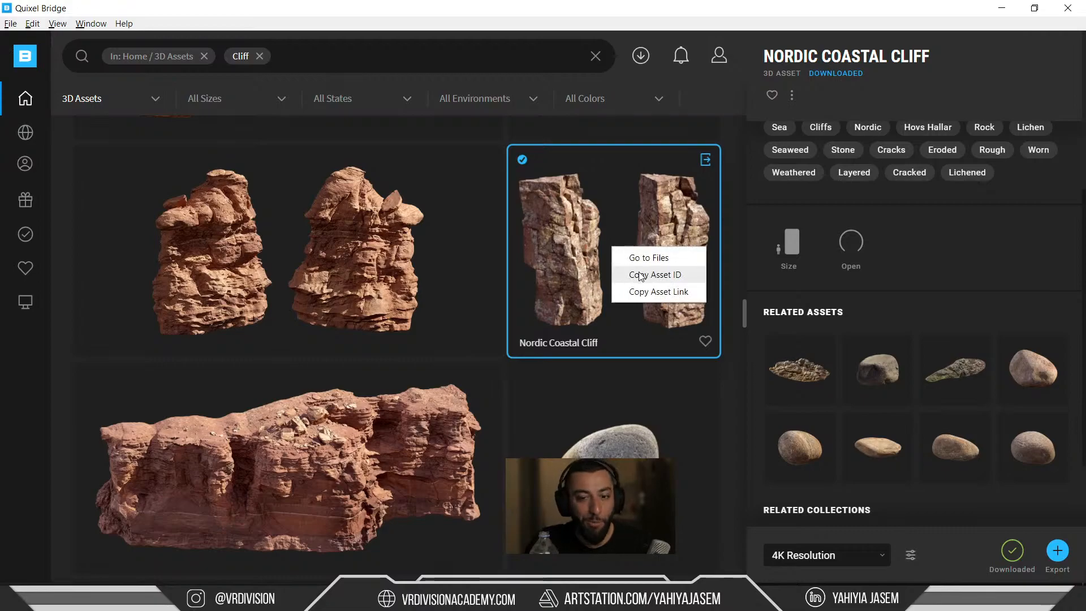
pyautogui.click(643, 276)
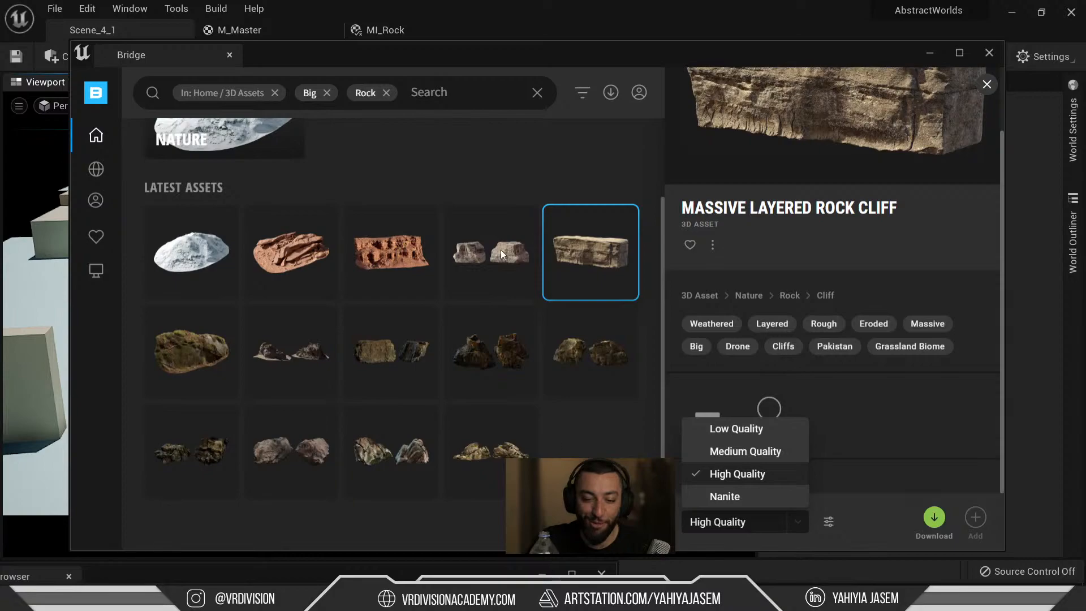
# Clear the Rock, Big and 3D Assets filters and search Bridge for the pasted asset ID.
pyautogui.moveTo(462, 54); pyautogui.dragTo(444, 47)
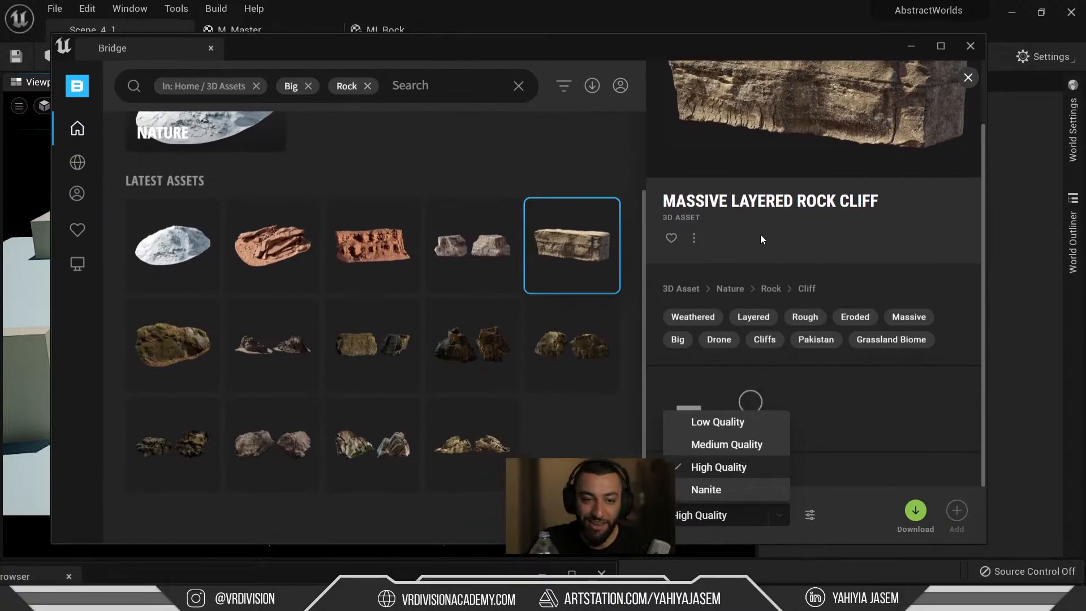
pyautogui.scroll(2, 817, 428)
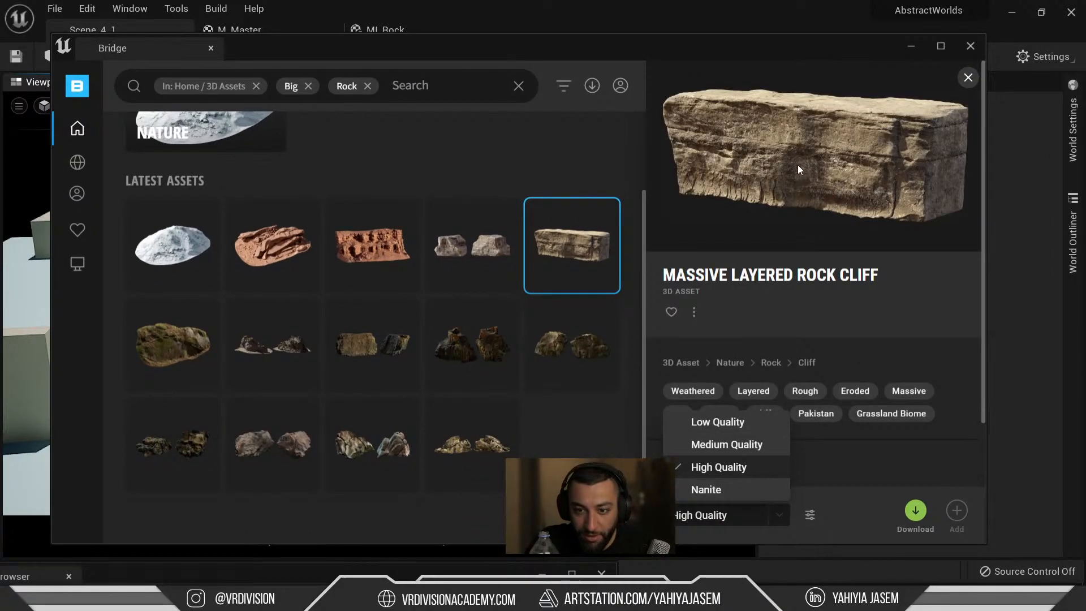
pyautogui.click(368, 86)
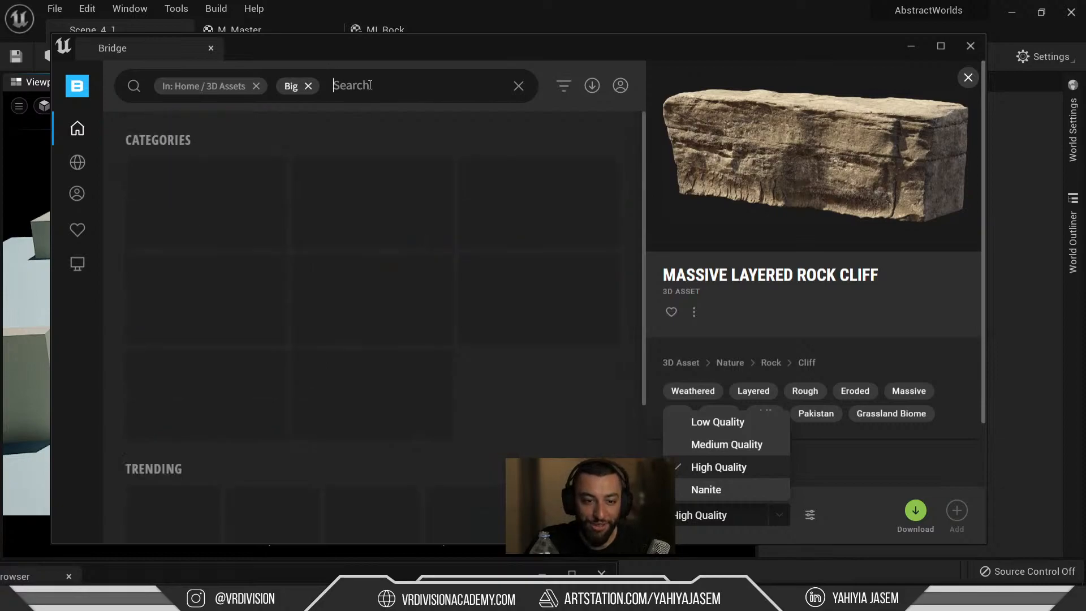
pyautogui.click(308, 86)
pyautogui.click(256, 86)
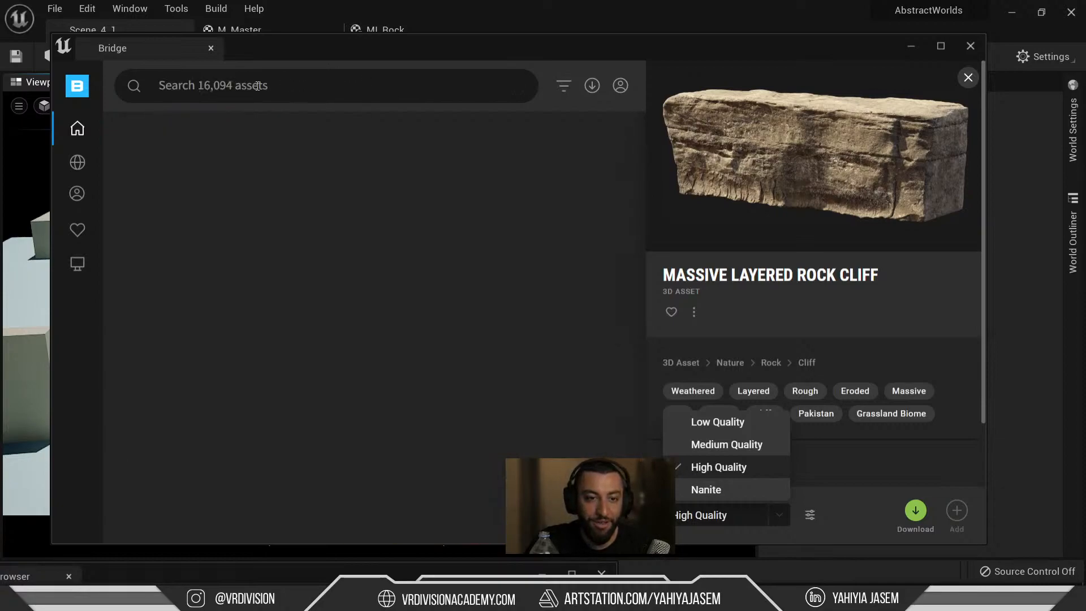
pyautogui.click(217, 84)
pyautogui.hotkey('ctrl', 'v')
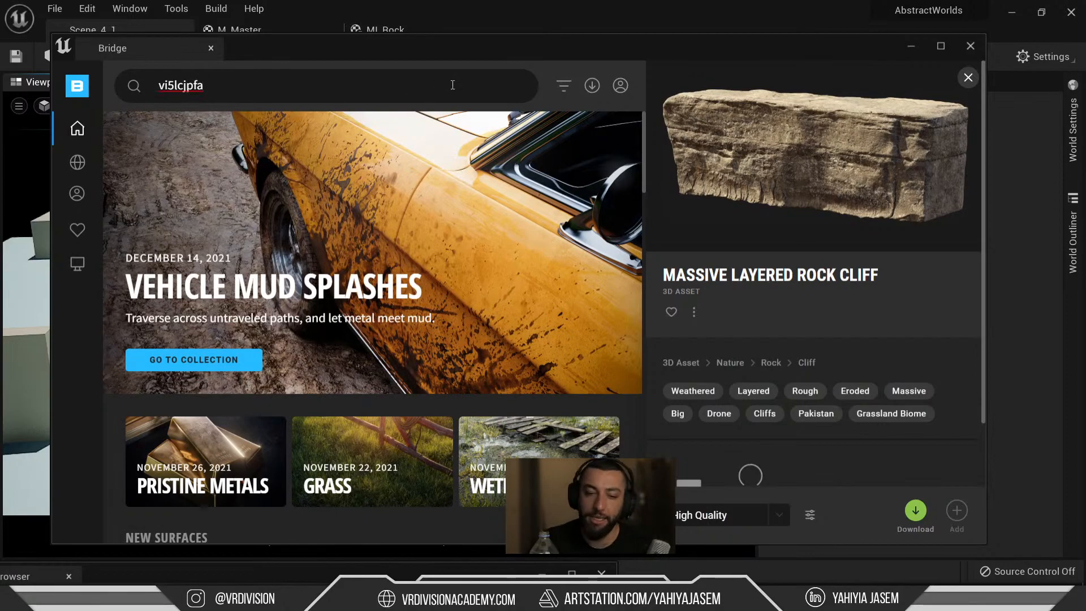
pyautogui.press('Return')
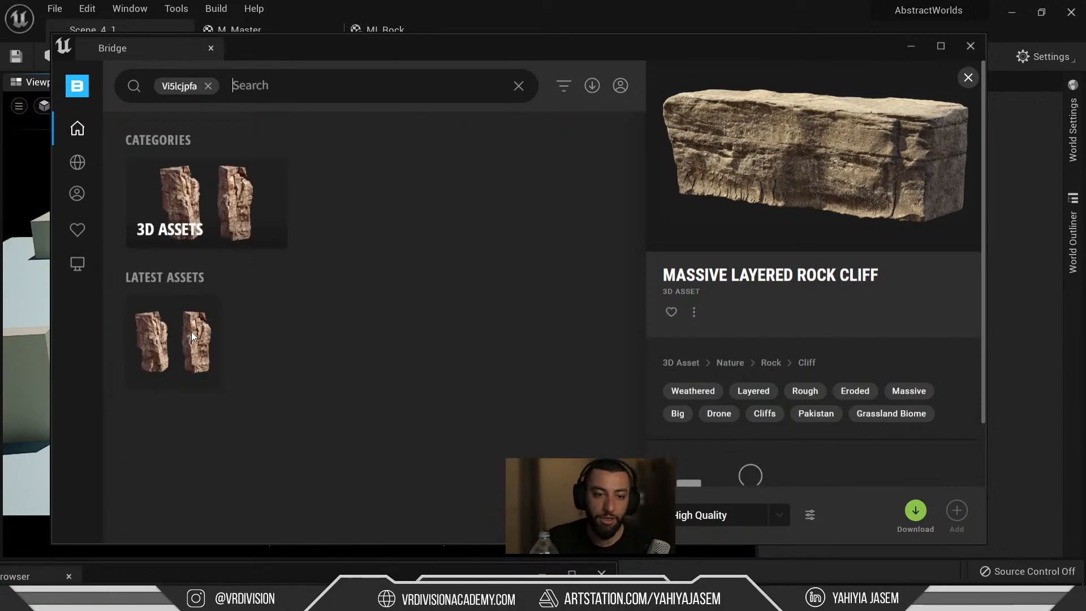
# Download Nordic Coastal Cliff at Medium Quality.
pyautogui.click(190, 339)
pyautogui.click(720, 516)
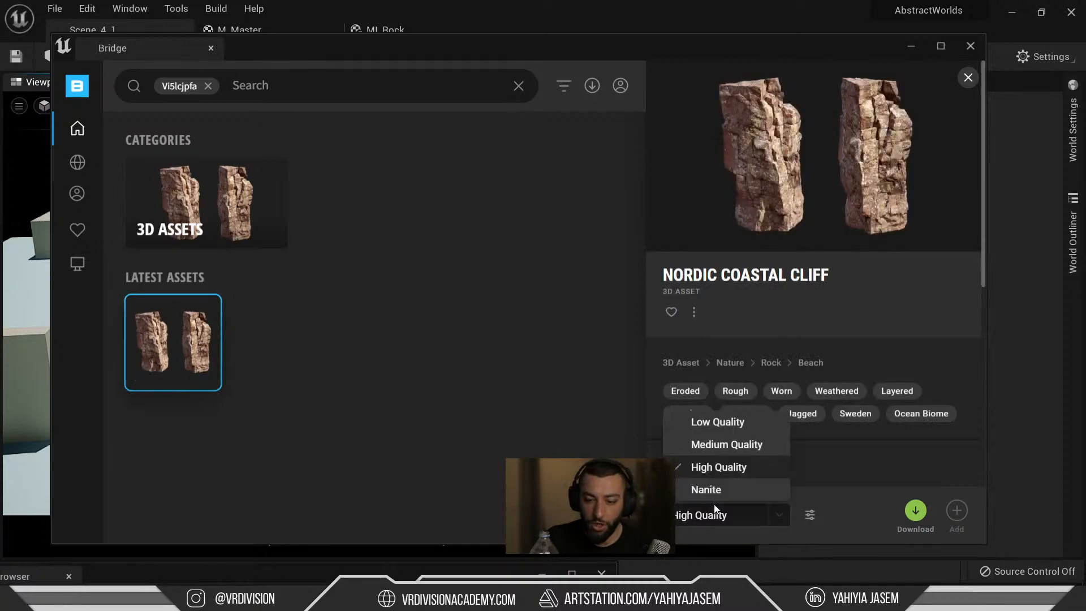
pyautogui.click(717, 446)
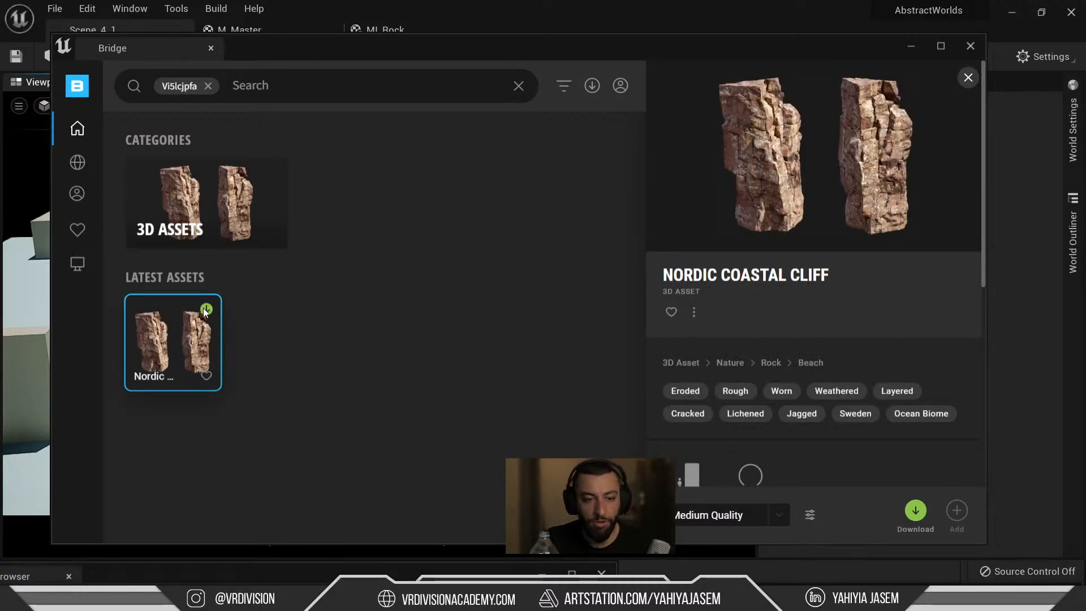
pyautogui.click(207, 309)
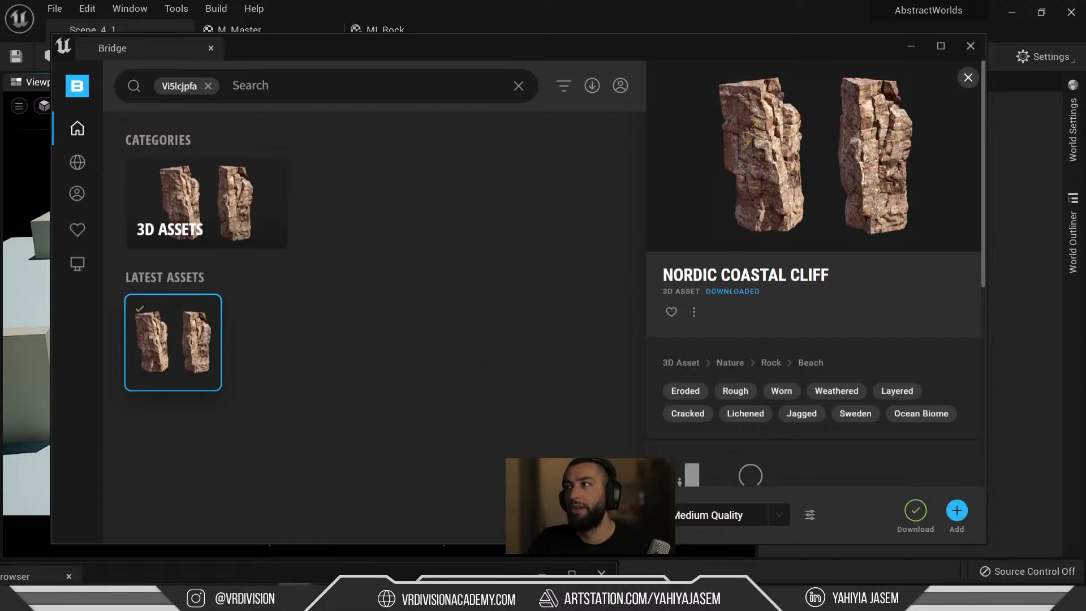
# Drag the Chrome window over Bridge and maximize it to full screen.
pyautogui.moveTo(1085, 362); pyautogui.dragTo(345, 152)
pyautogui.doubleClick(438, 153)
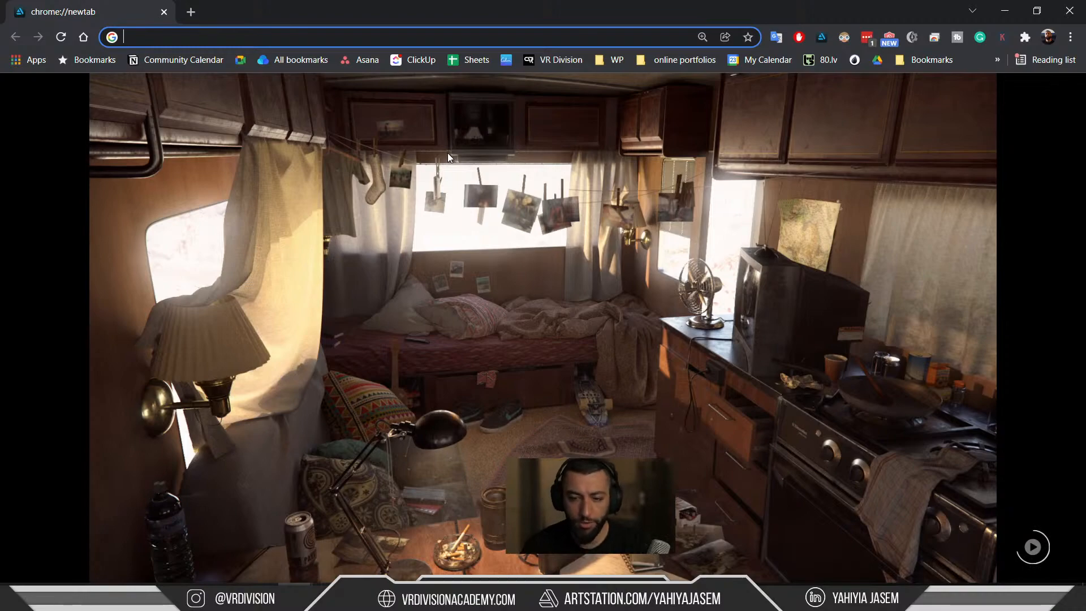
# Like The Caravan artwork, then search 'unreal engine authorized instructor' and open Epic Training Partners.
pyautogui.click(933, 153)
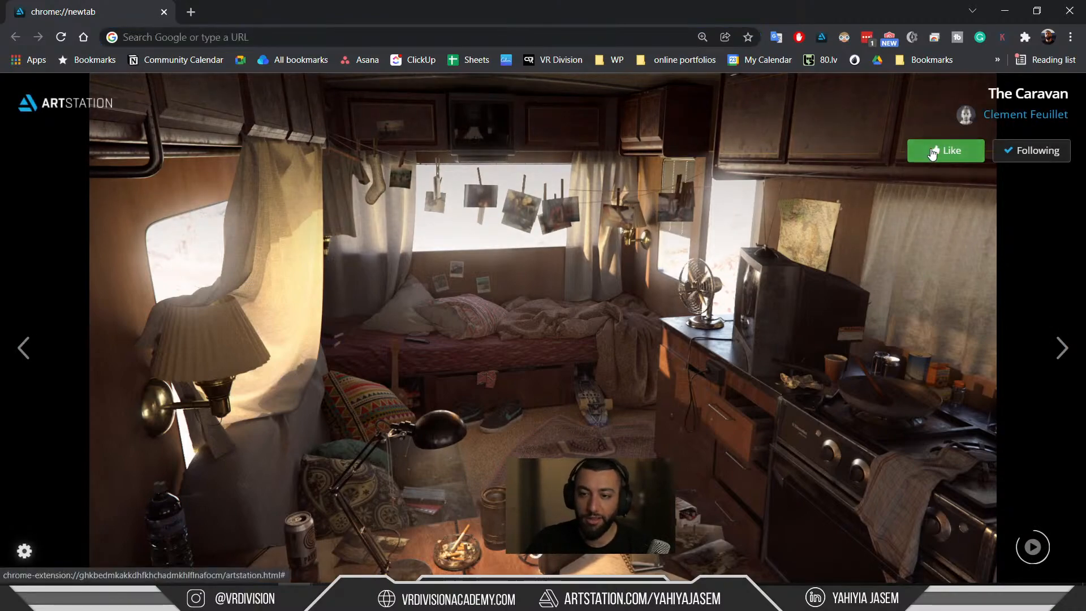
pyautogui.click(933, 153)
pyautogui.click(414, 36)
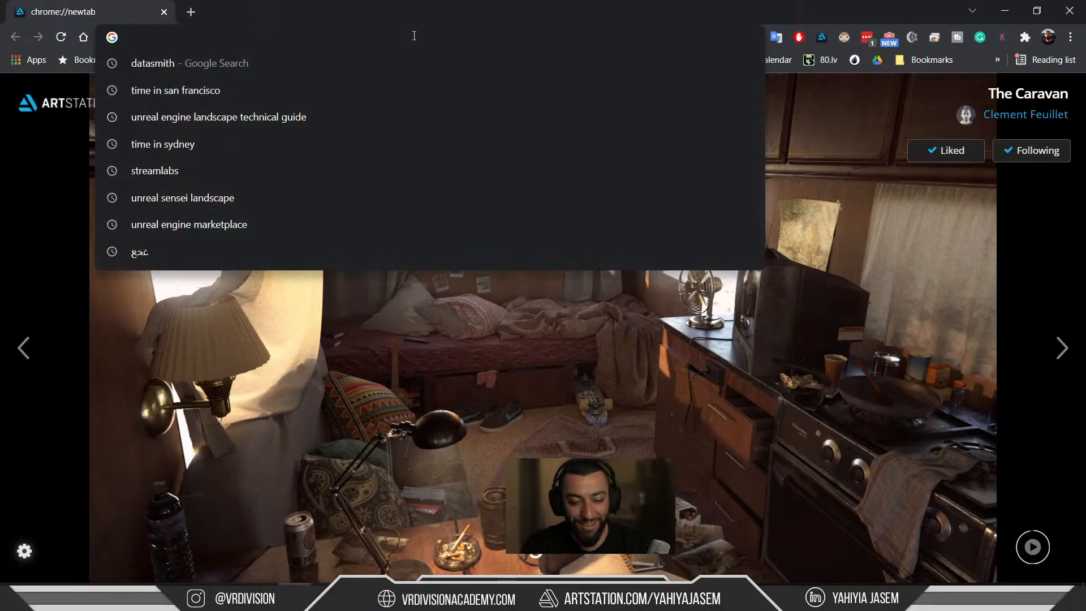
pyautogui.write('unre')
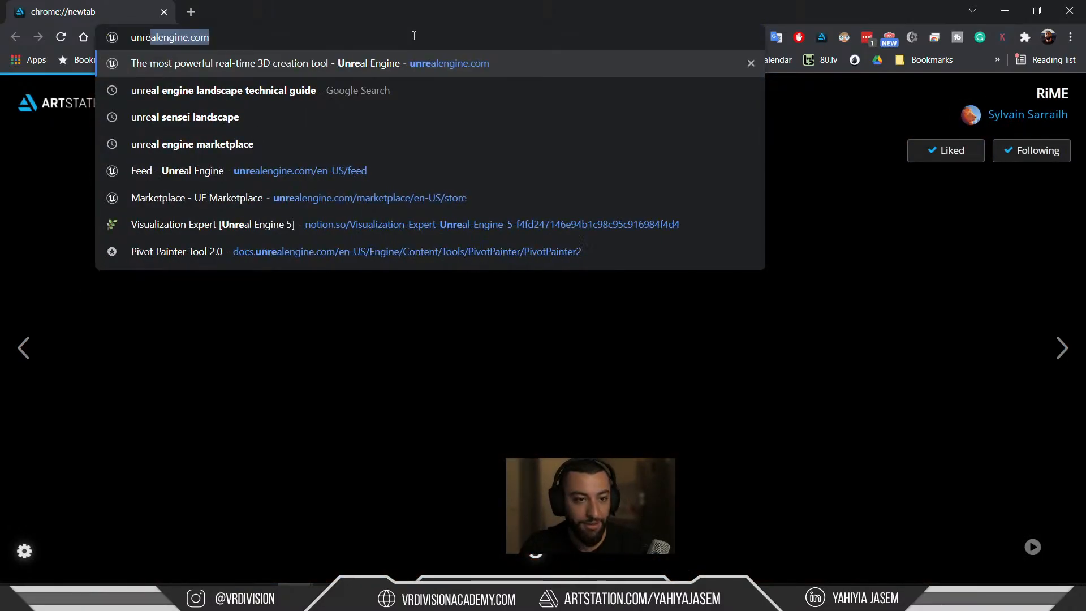
pyautogui.write('al engine auth')
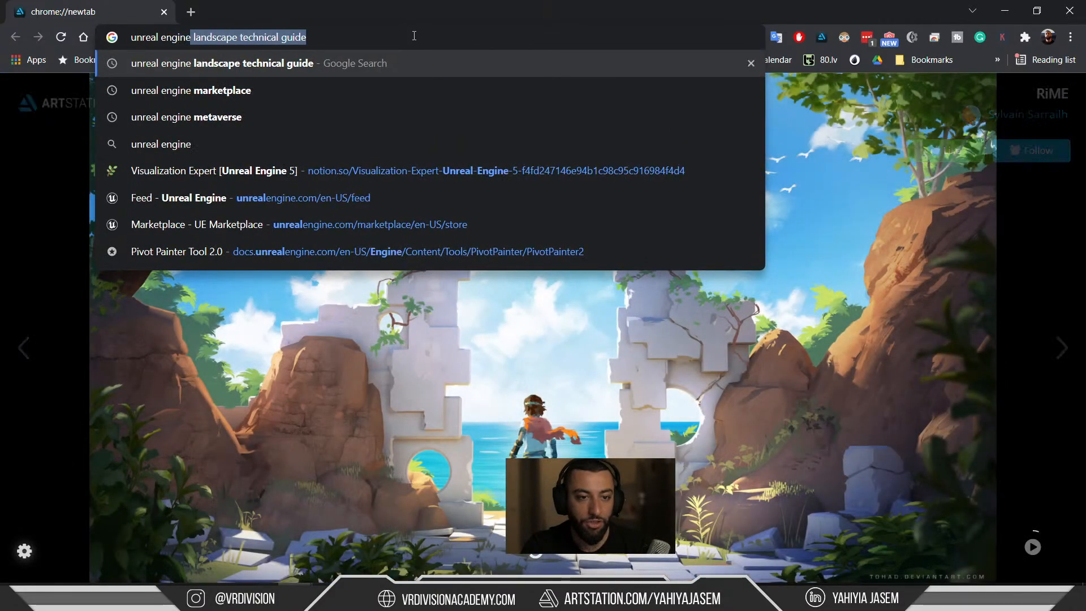
pyautogui.press('Down')
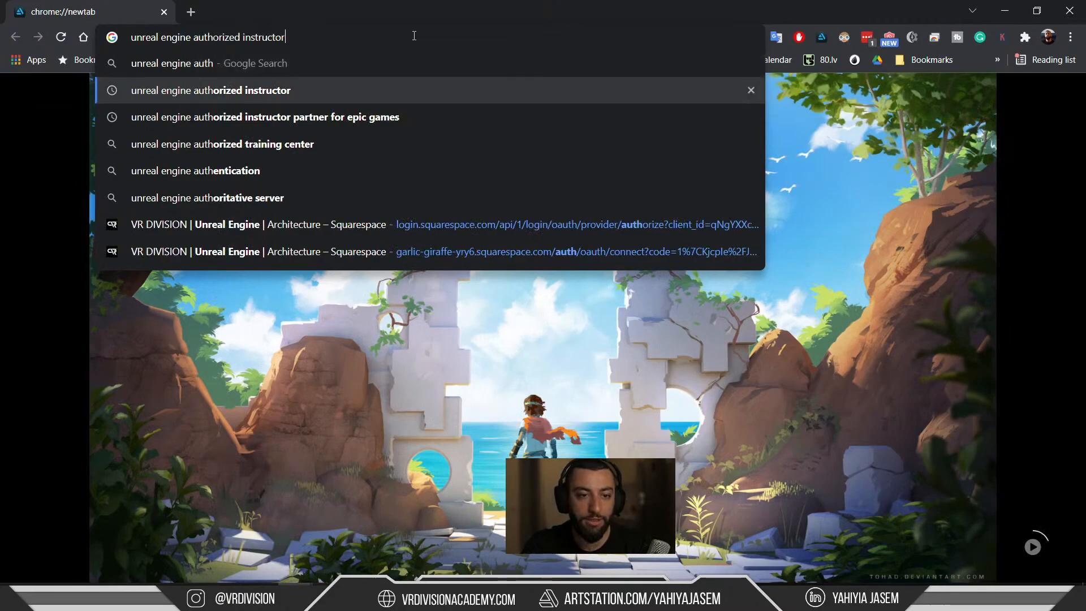
pyautogui.press('Return')
pyautogui.click(256, 249)
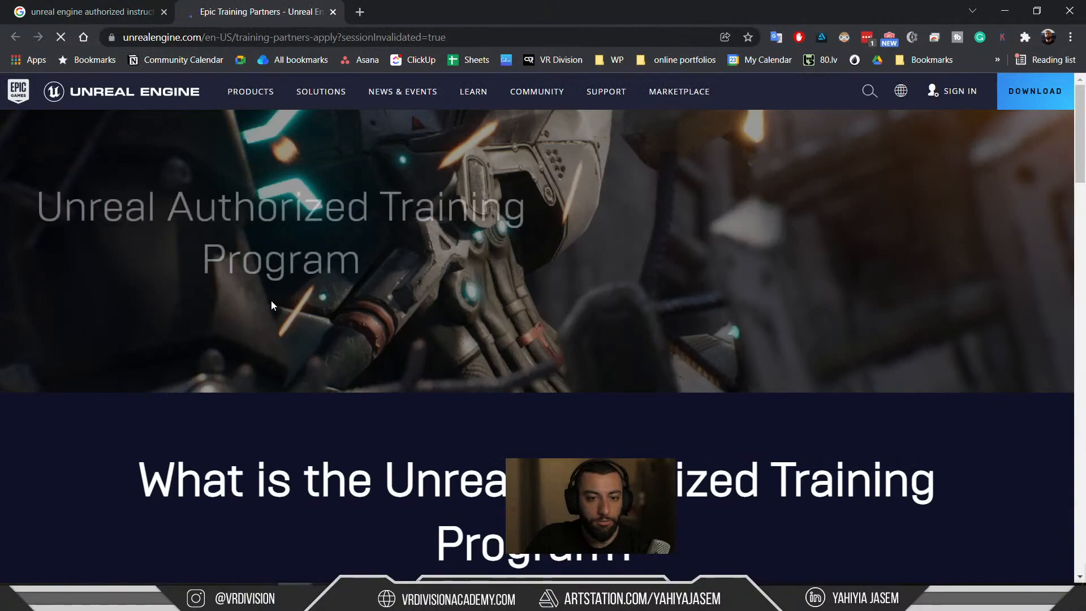
# Skim the Unreal Authorized Training Program page and start a new tab.
pyautogui.scroll(-4, 271, 301)
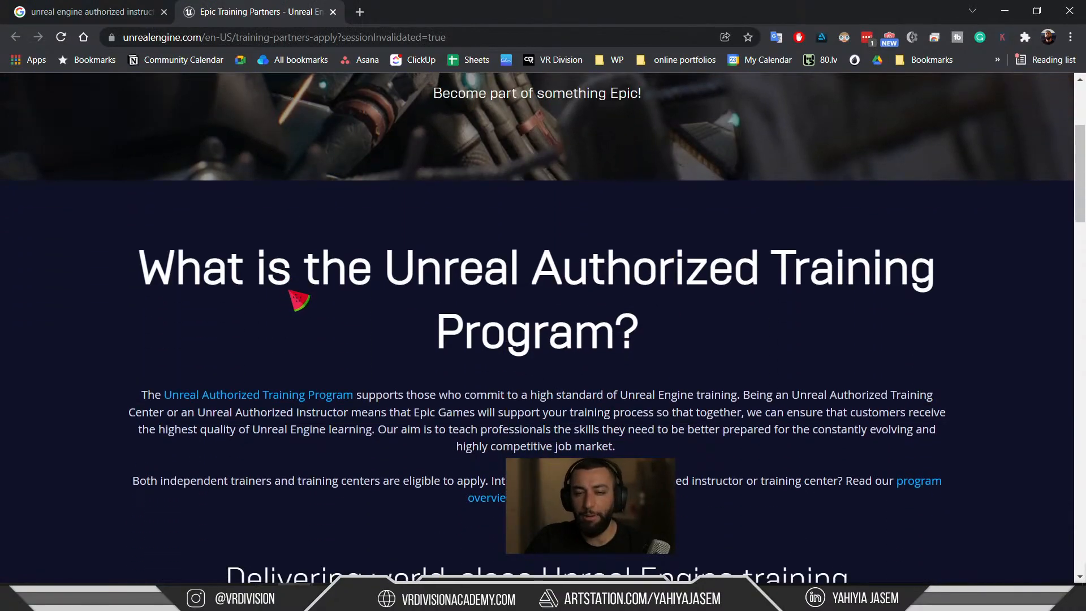
pyautogui.scroll(4, 291, 299)
pyautogui.click(360, 12)
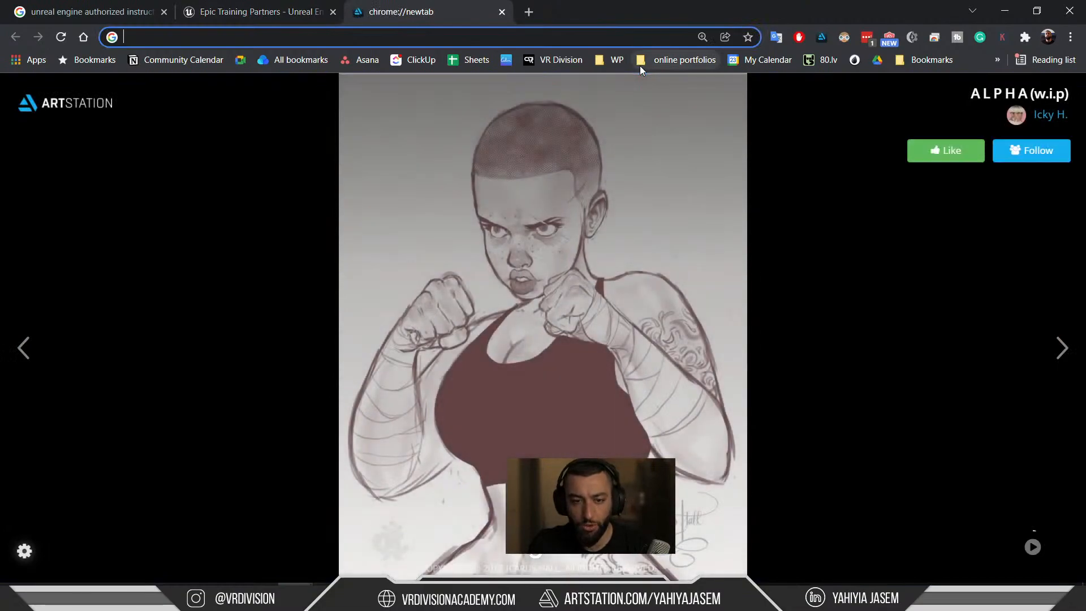
# Search 'unreal engine online training' and open the Unreal Online Learning result.
pyautogui.write('unrea ')
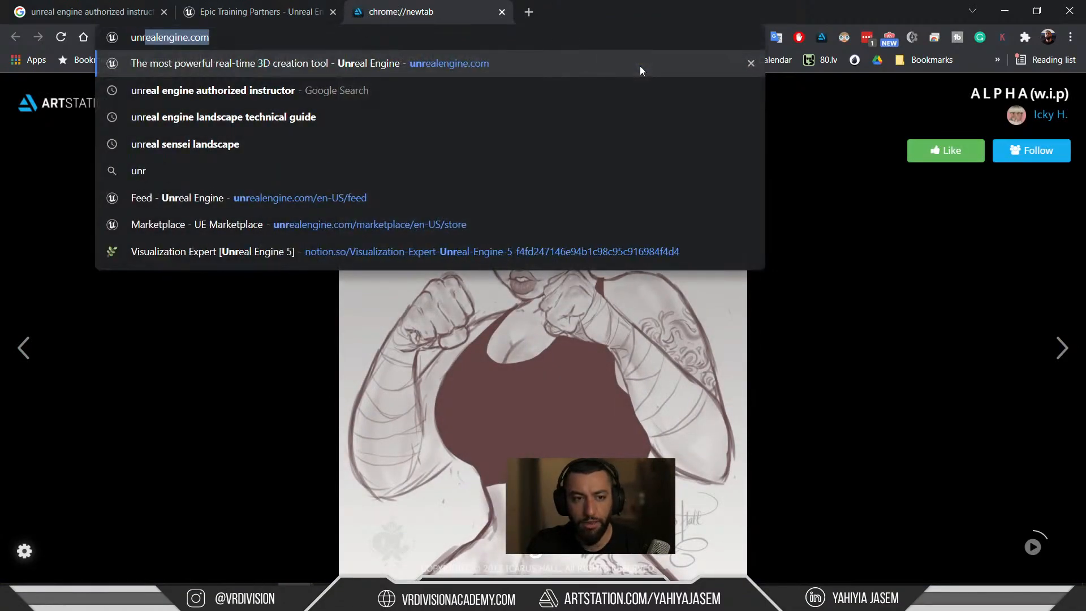
pyautogui.write('l engine o')
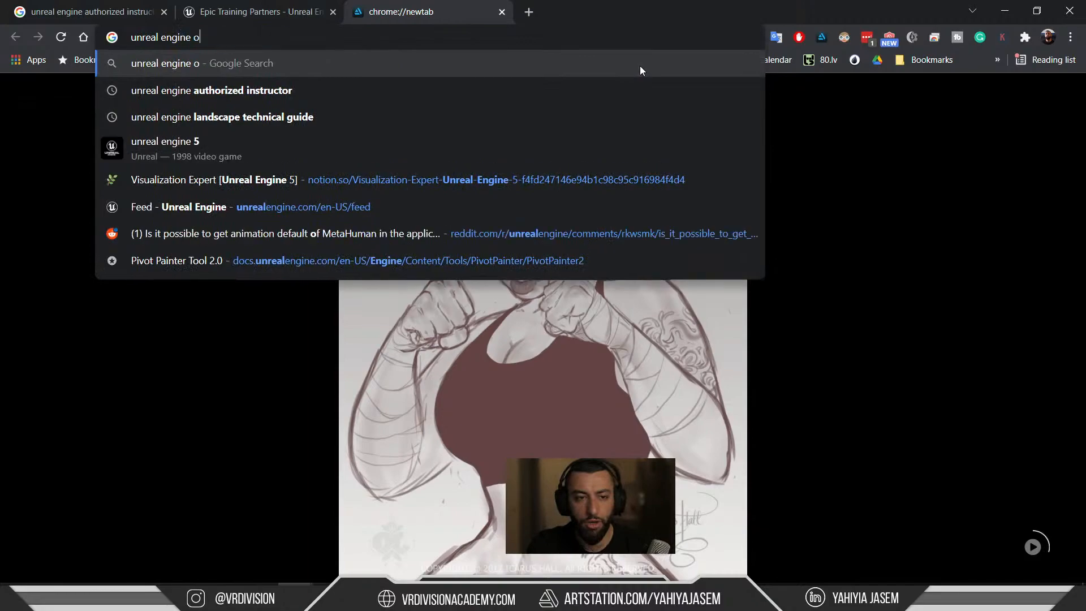
pyautogui.write('nline')
pyautogui.press('Down')
pyautogui.press('Return')
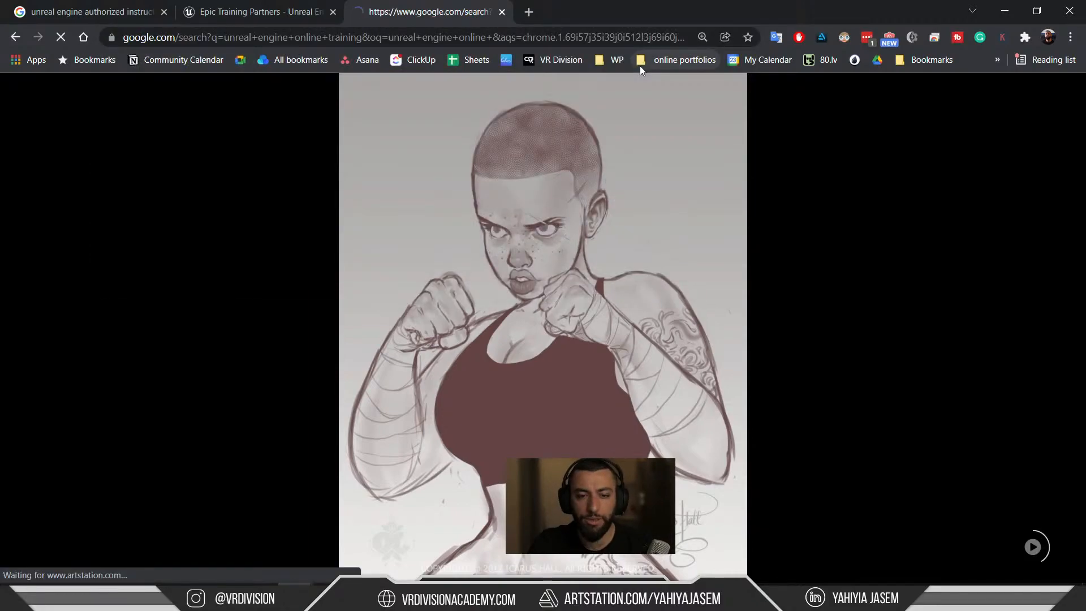
pyautogui.scroll(-4, 302, 335)
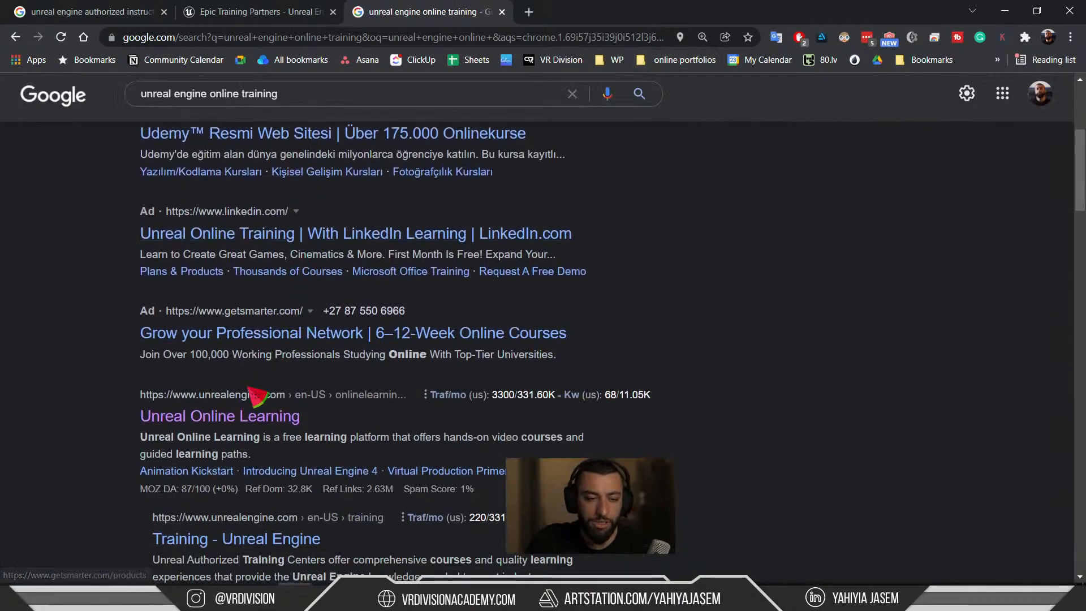
pyautogui.click(241, 409)
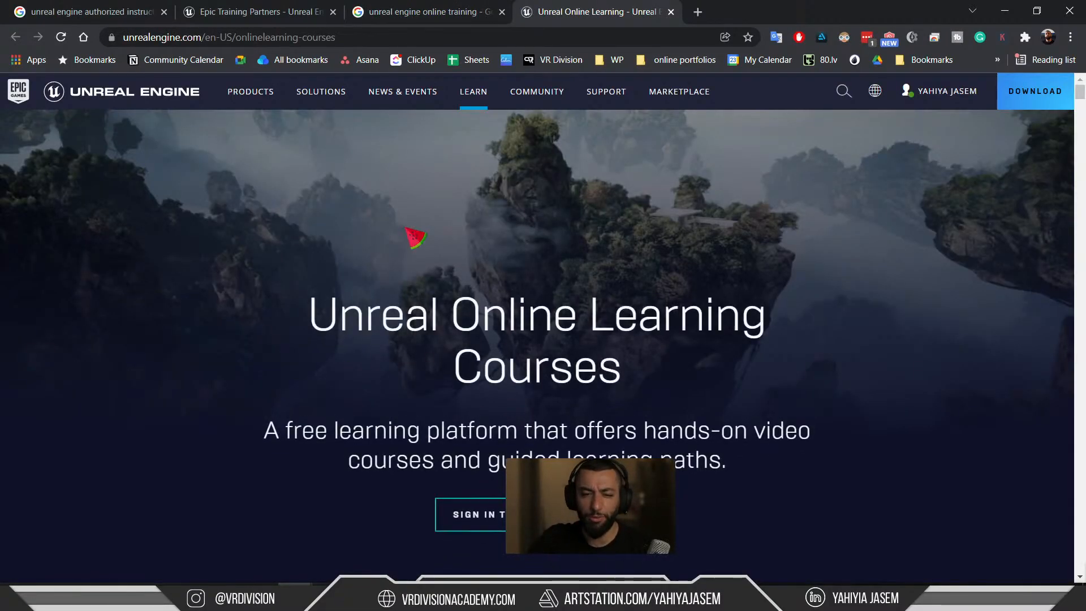
# Scroll the course catalogue, then filter the course Search box to 'path'.
pyautogui.scroll(-3, 480, 287)
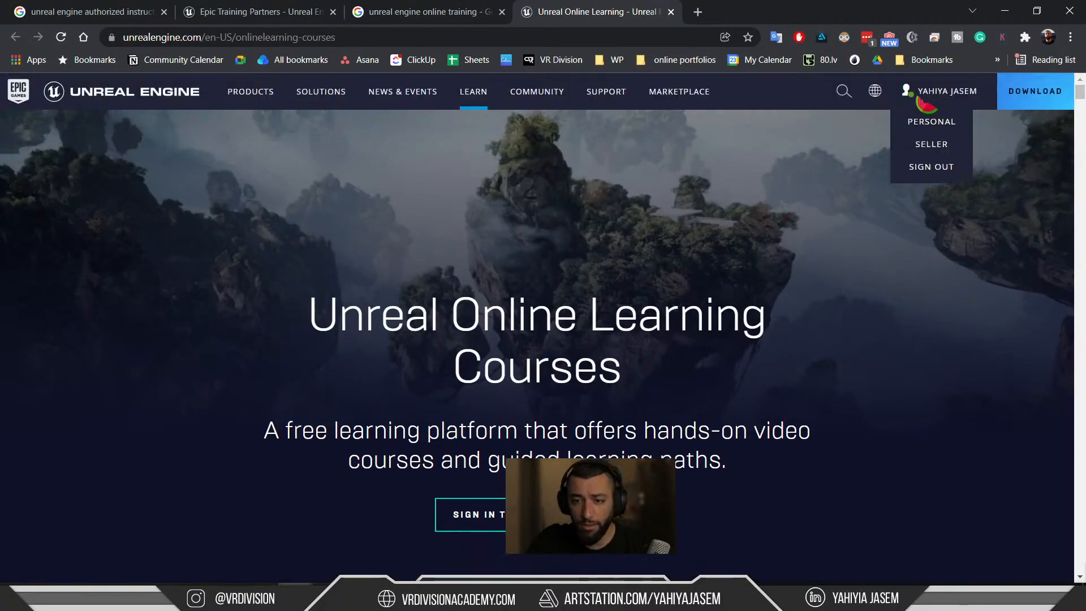
pyautogui.scroll(-10, 526, 208)
pyautogui.scroll(-3, 762, 234)
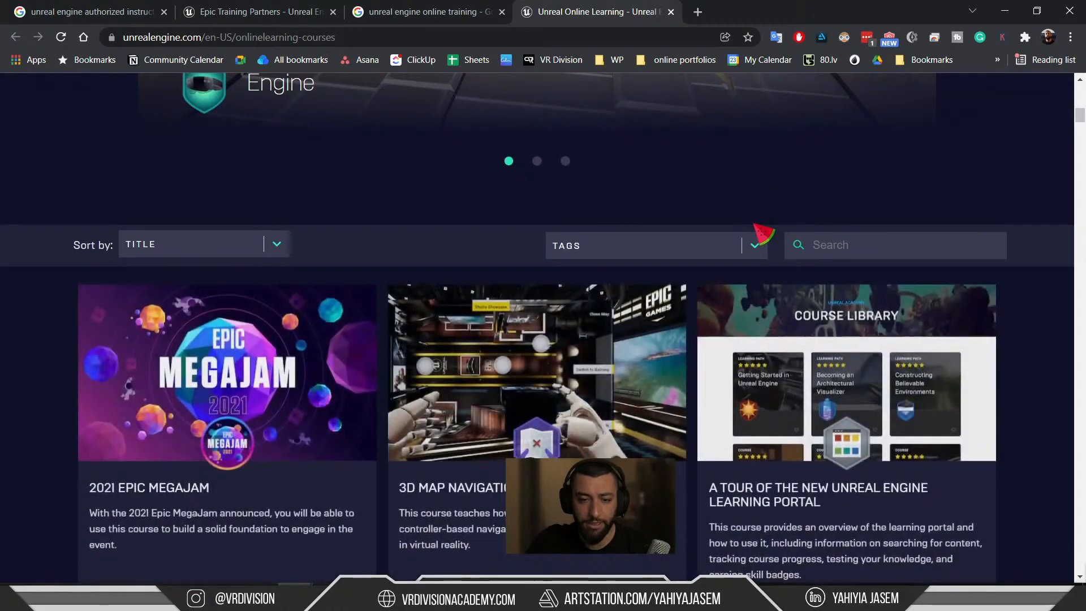
pyautogui.scroll(-2, 758, 241)
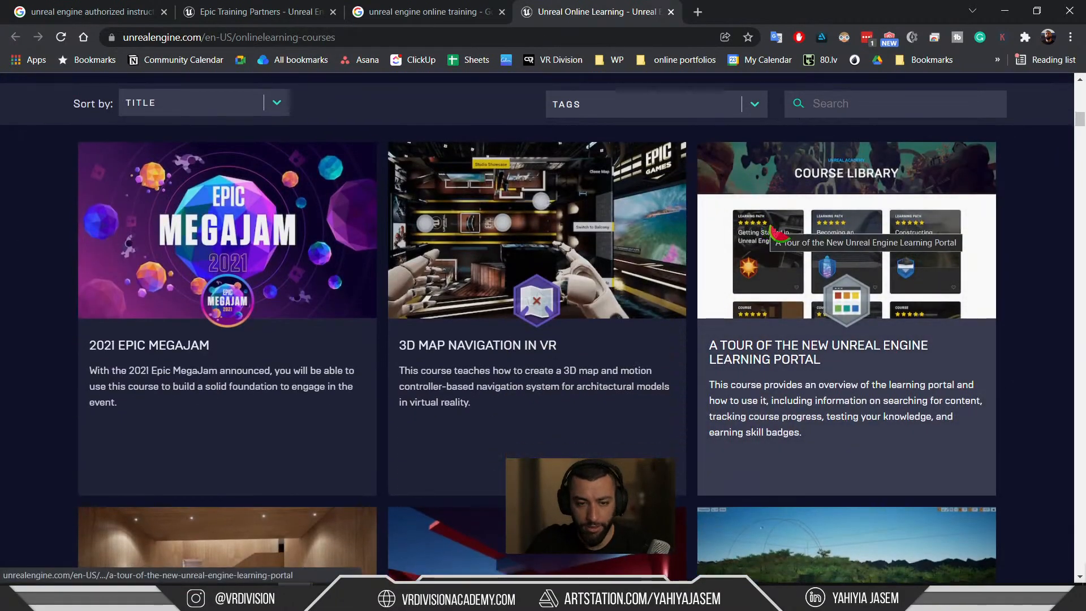
pyautogui.scroll(2, 1006, 310)
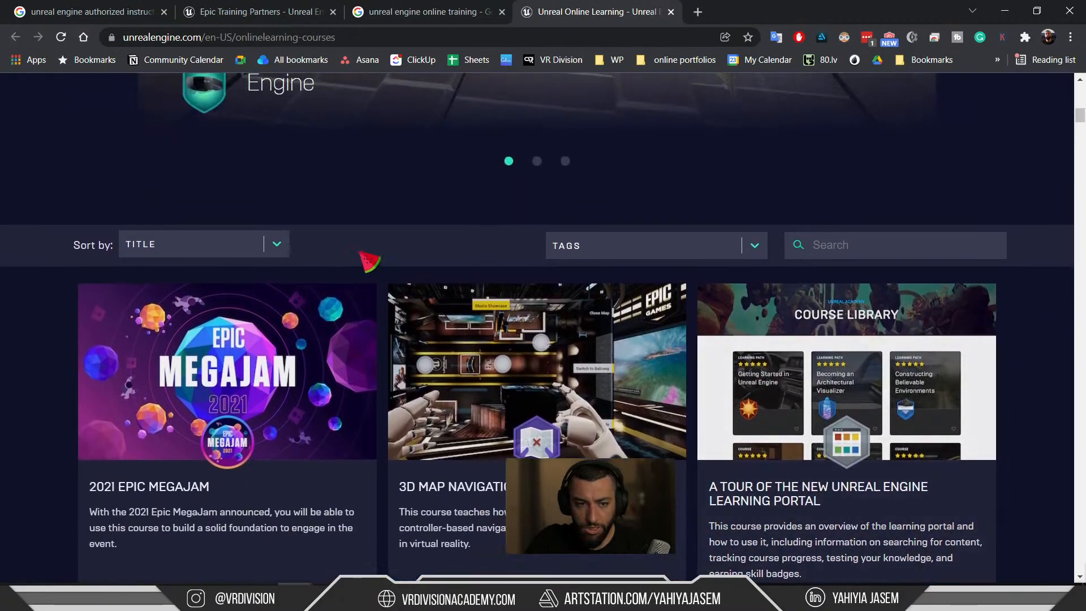
pyautogui.click(857, 255)
pyautogui.write('2019')
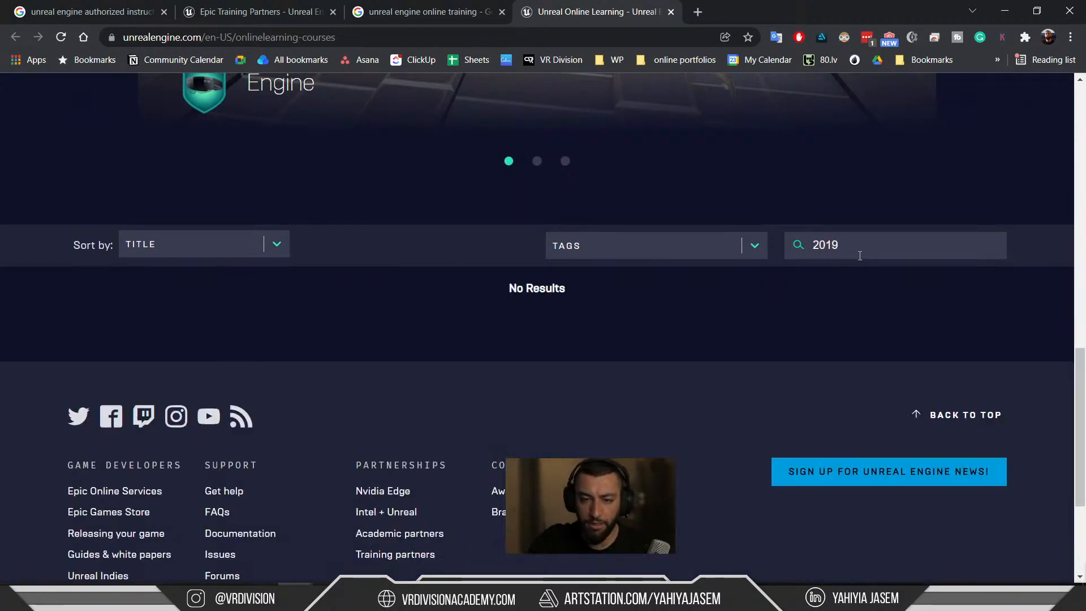
pyautogui.press('BackSpace')
pyautogui.press('BackSpace')
pyautogui.press('BackSpace')
pyautogui.press('BackSpace')
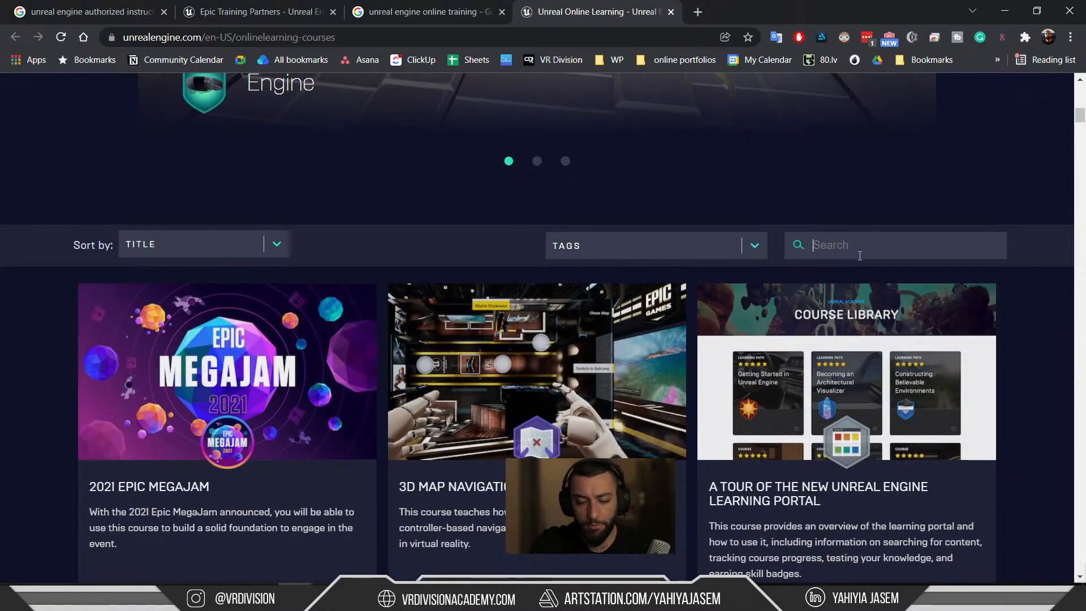
pyautogui.write('path')
# Scroll through the 'path' results, learning-path courses such as Exploring Blueprints.
pyautogui.scroll(-2, 860, 256)
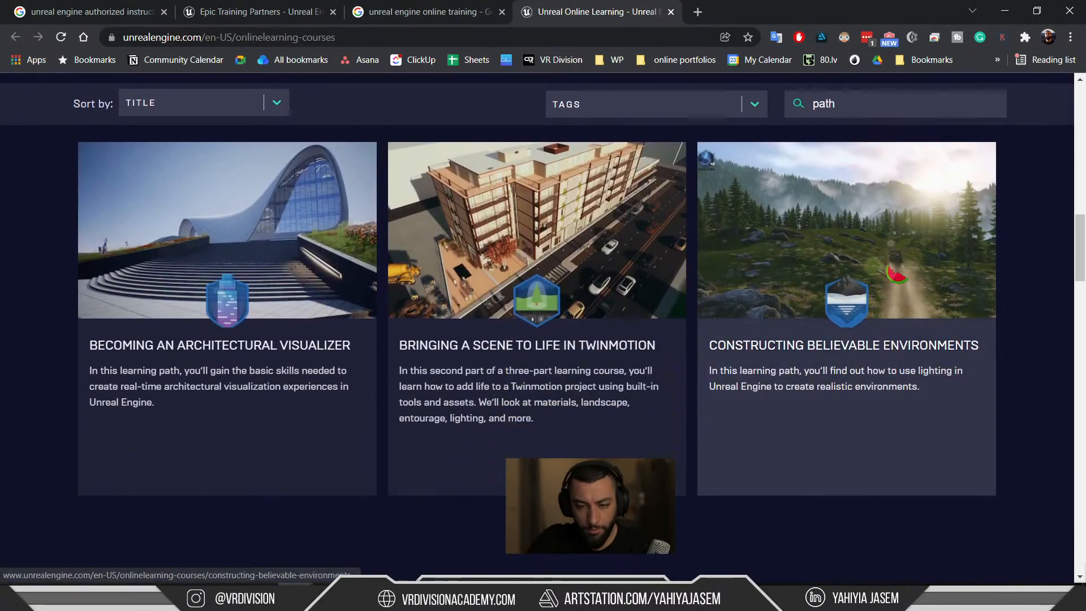
pyautogui.scroll(-7, 996, 265)
pyautogui.scroll(-12, 1025, 264)
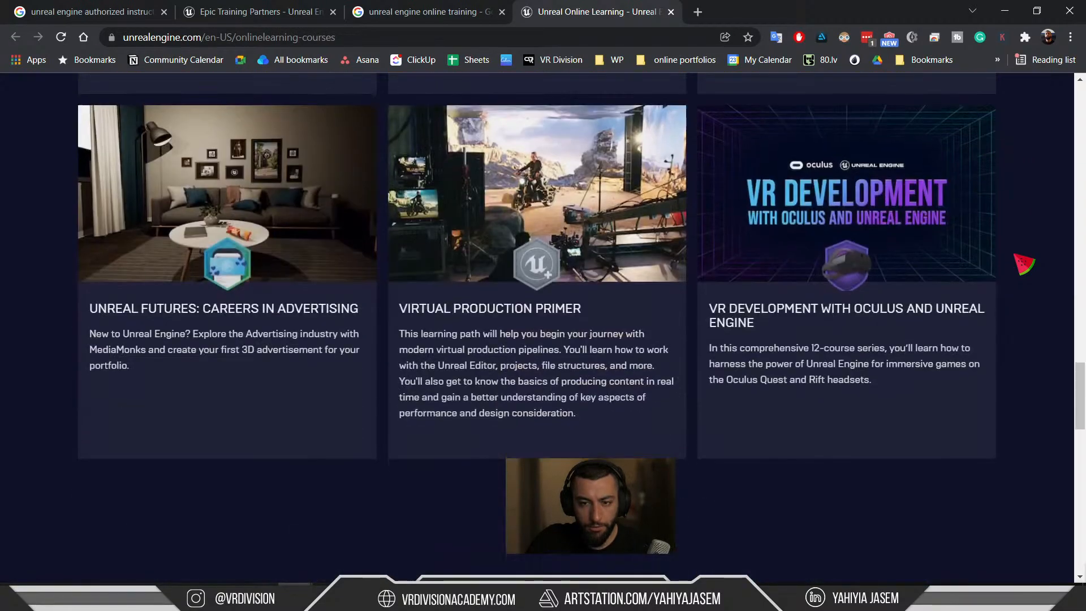
pyautogui.scroll(-1, 1024, 263)
pyautogui.scroll(6, 1027, 266)
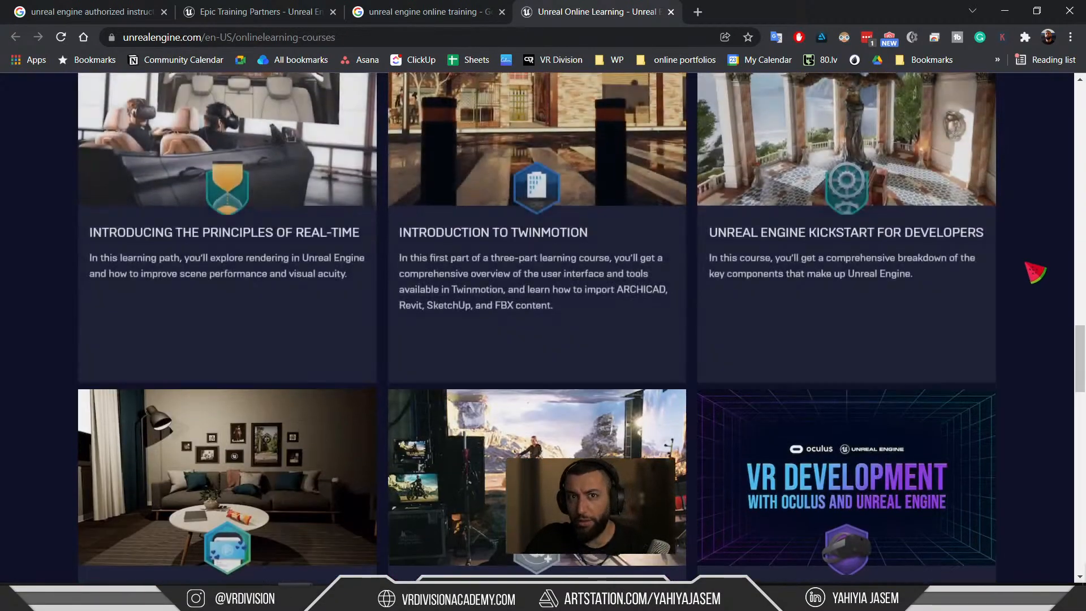
pyautogui.scroll(12, 1036, 273)
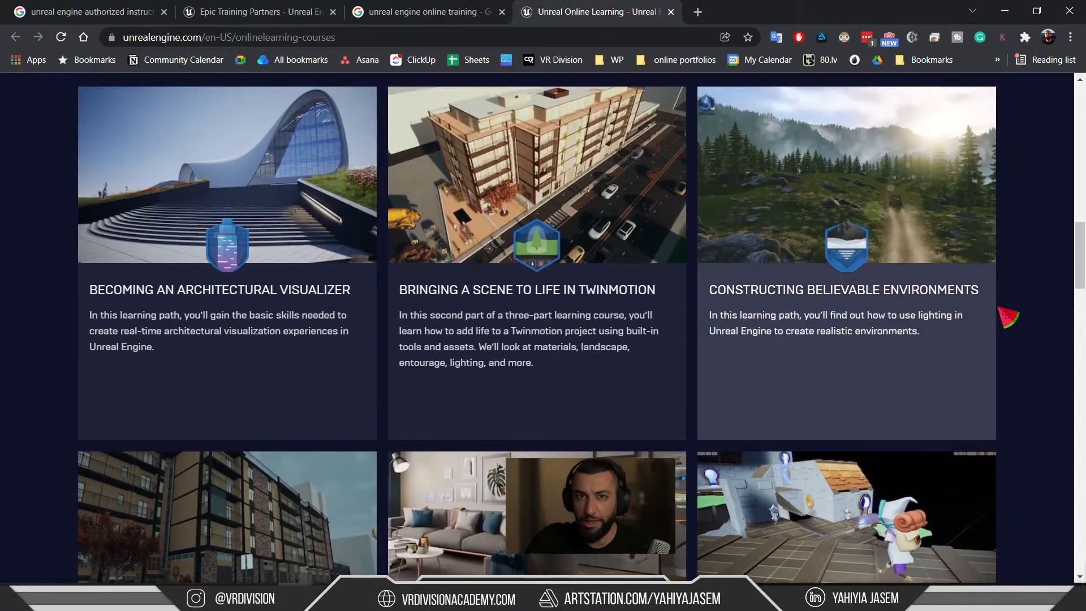
pyautogui.scroll(15, 1008, 318)
pyautogui.scroll(2, 1021, 340)
pyautogui.scroll(-20, 1015, 341)
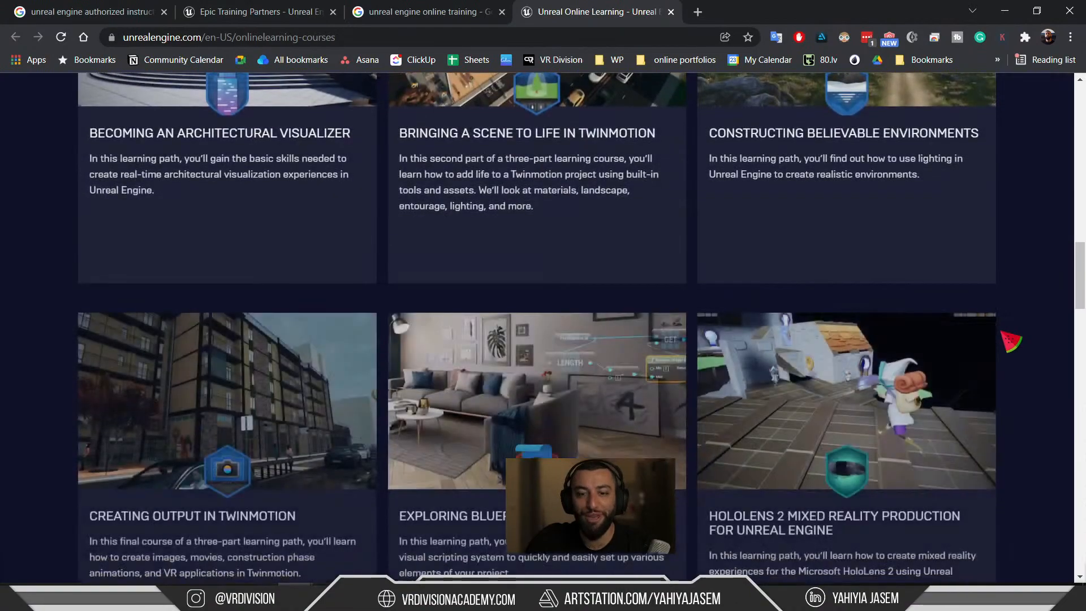
pyautogui.scroll(-4, 1013, 342)
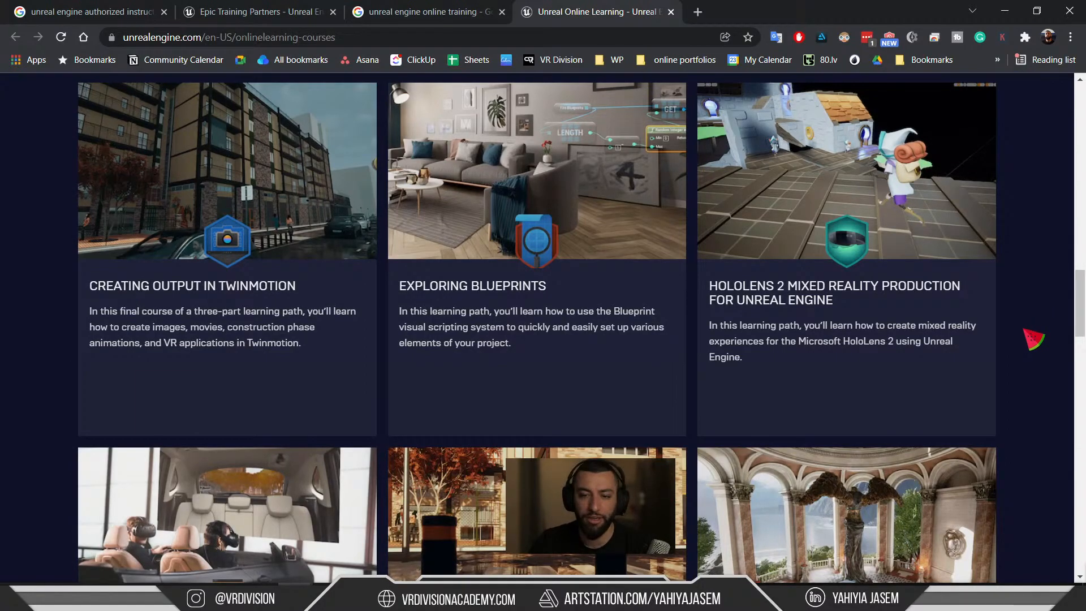
pyautogui.scroll(10, 1035, 340)
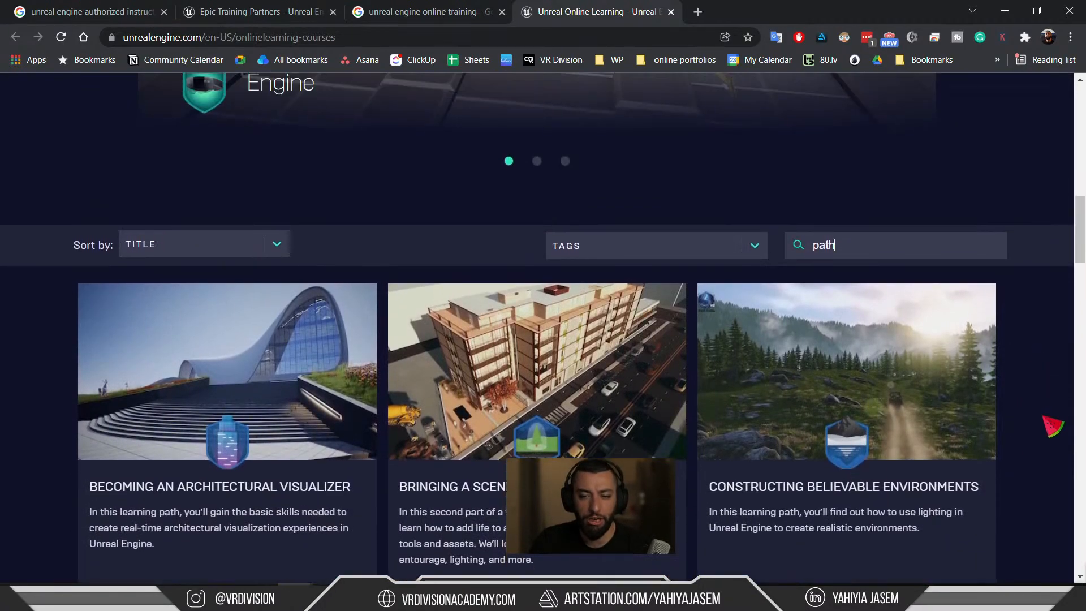
pyautogui.scroll(1, 1052, 426)
pyautogui.scroll(-2, 1018, 407)
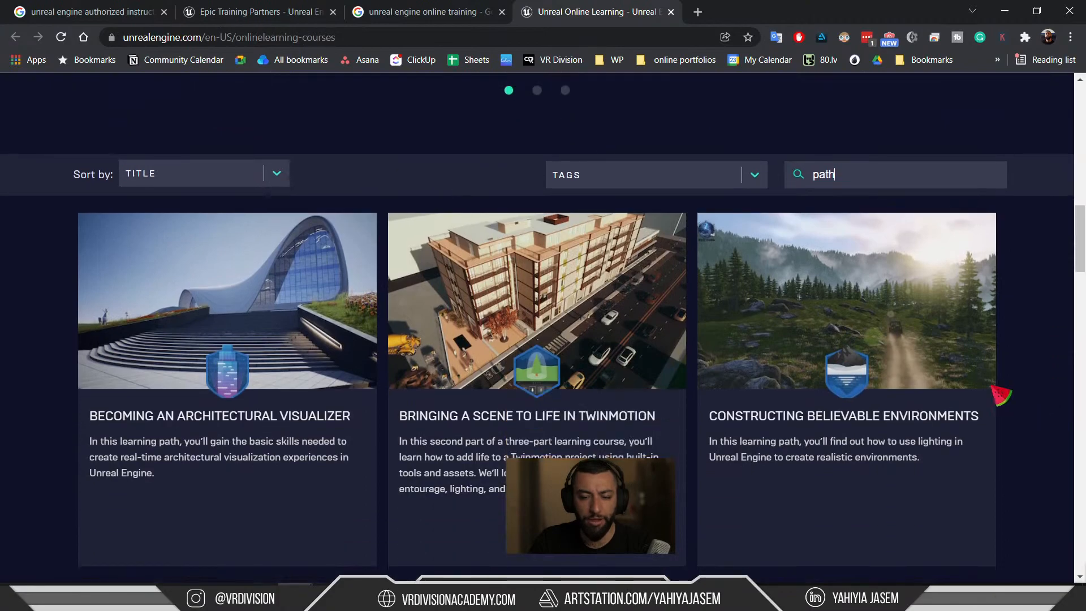
pyautogui.scroll(5, 988, 428)
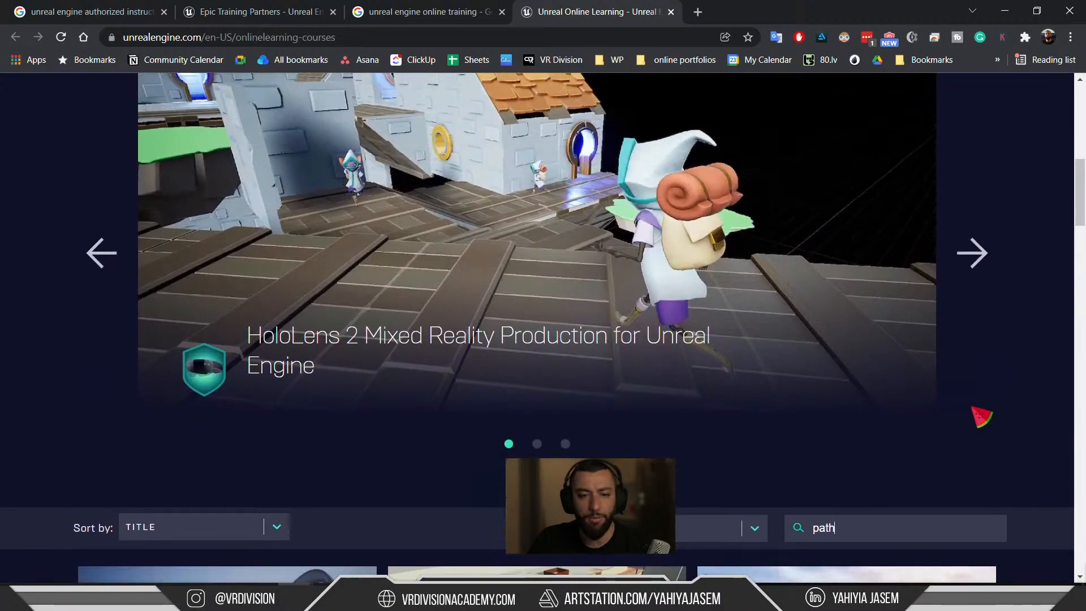
pyautogui.scroll(3, 979, 407)
pyautogui.scroll(-3, 985, 405)
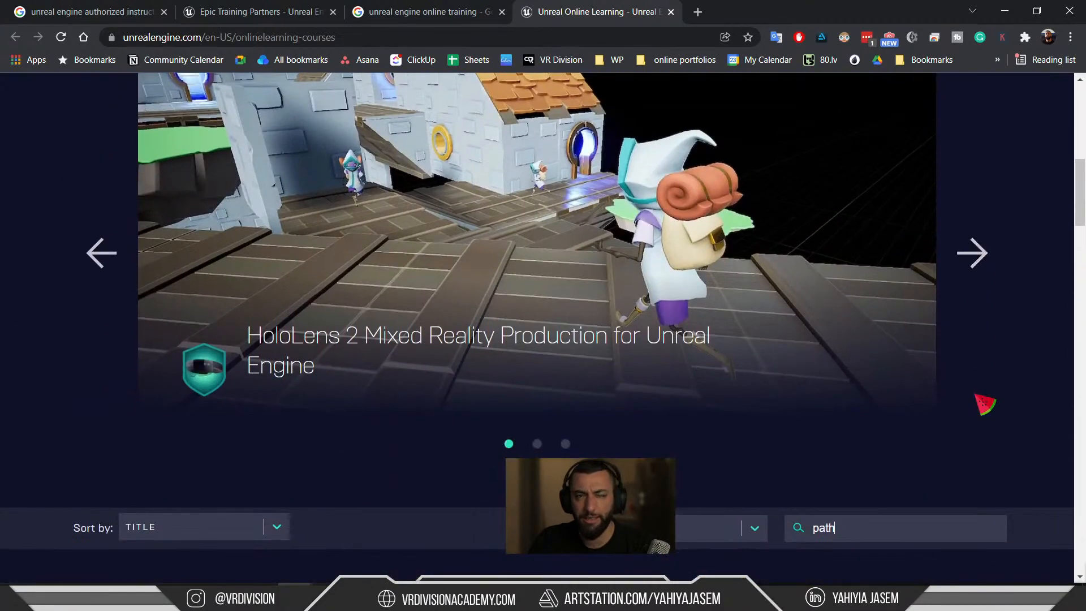
pyautogui.scroll(-12, 985, 405)
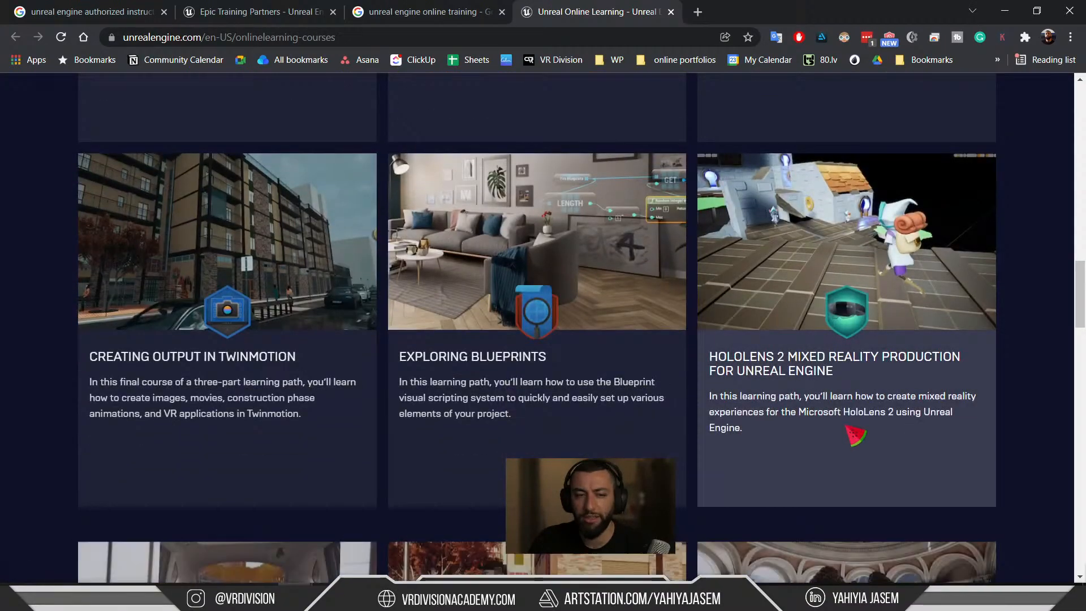
pyautogui.scroll(5, 854, 436)
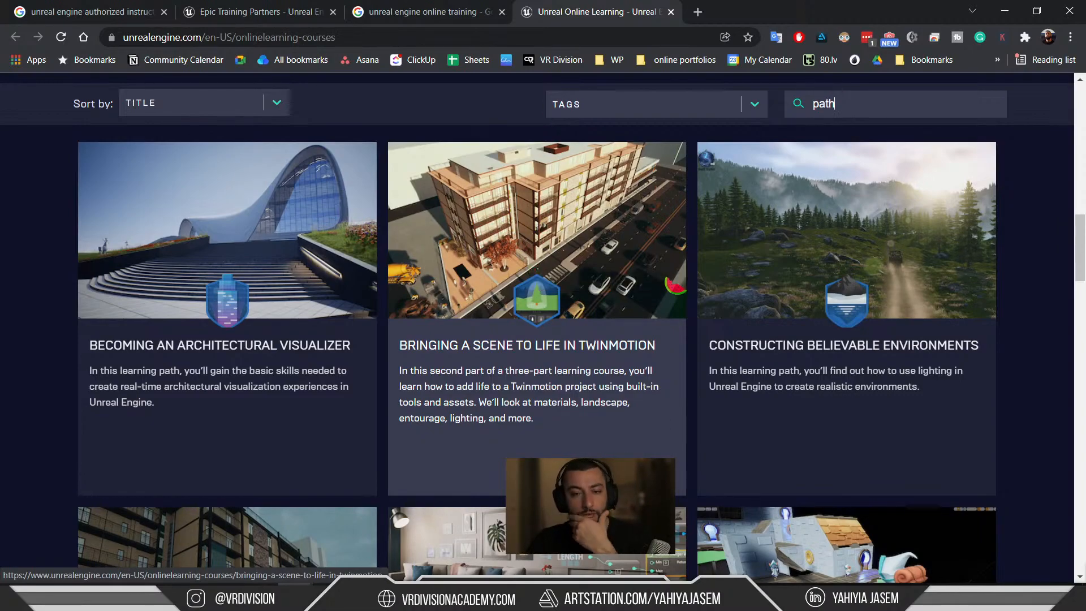
# Scroll down to the Welcome courses and drag the Discord window over the page.
pyautogui.scroll(-5, 674, 284)
pyautogui.scroll(-6, 538, 311)
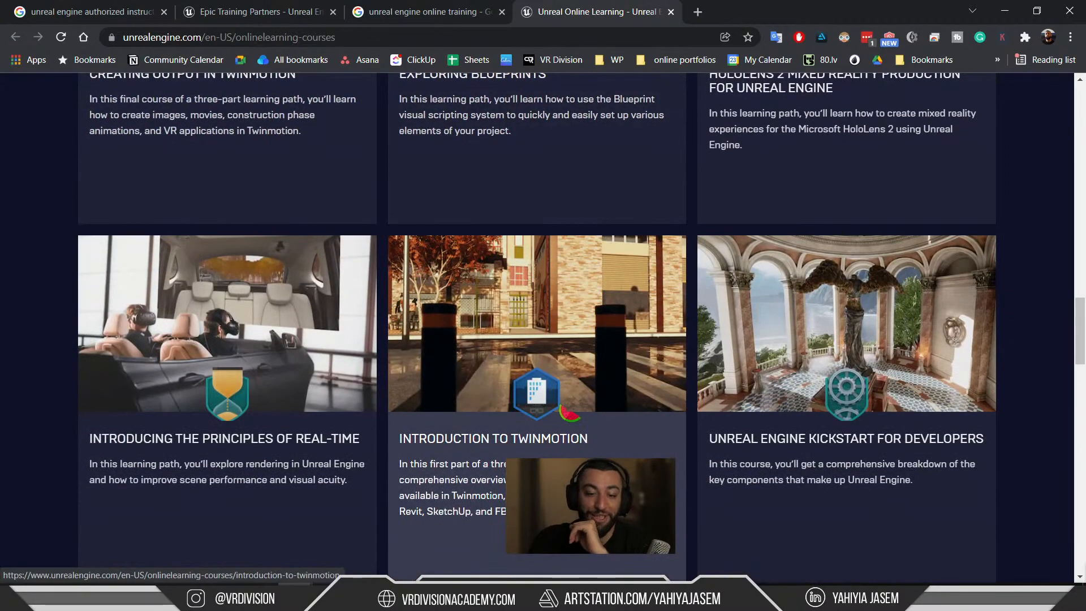
pyautogui.scroll(-5, 530, 399)
pyautogui.scroll(-12, 636, 396)
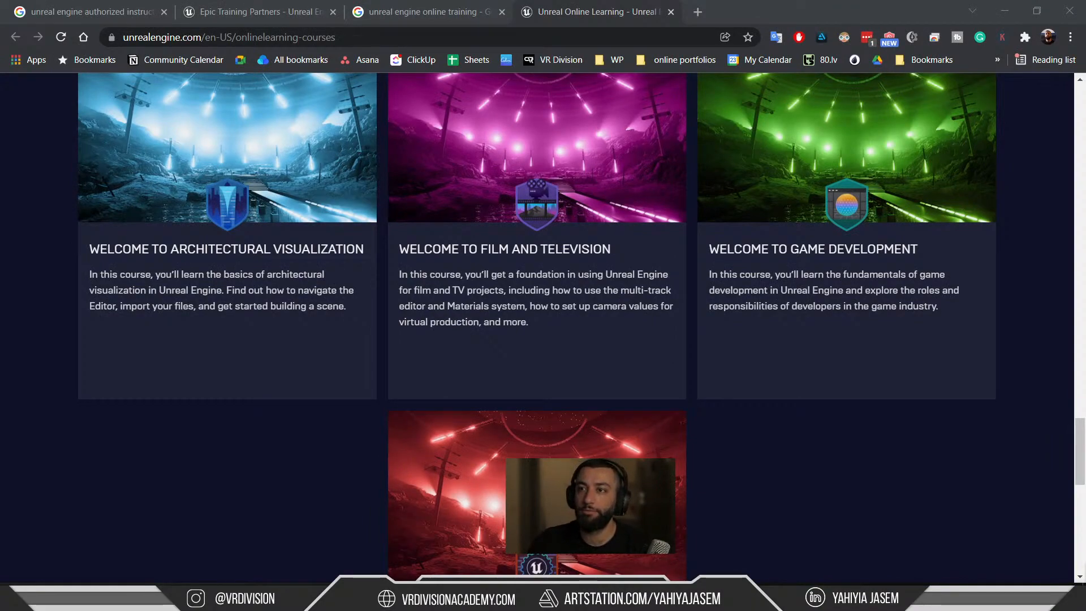
pyautogui.moveTo(479, 111); pyautogui.dragTo(453, 8)
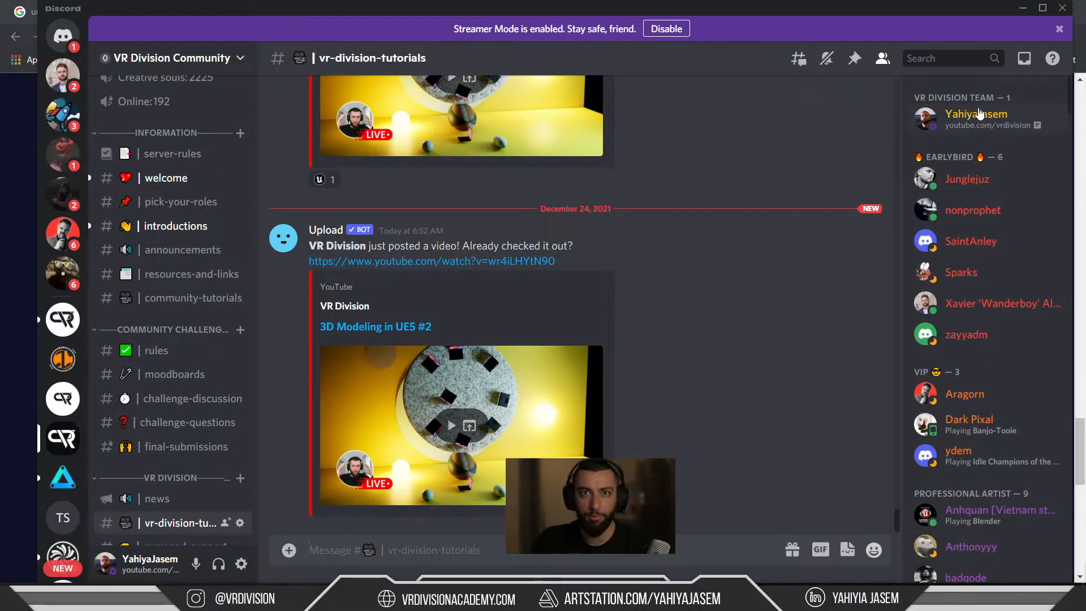
# Bring up the notepad note and retype the first part of the contact's e-mail address.
pyautogui.click(413, 598)
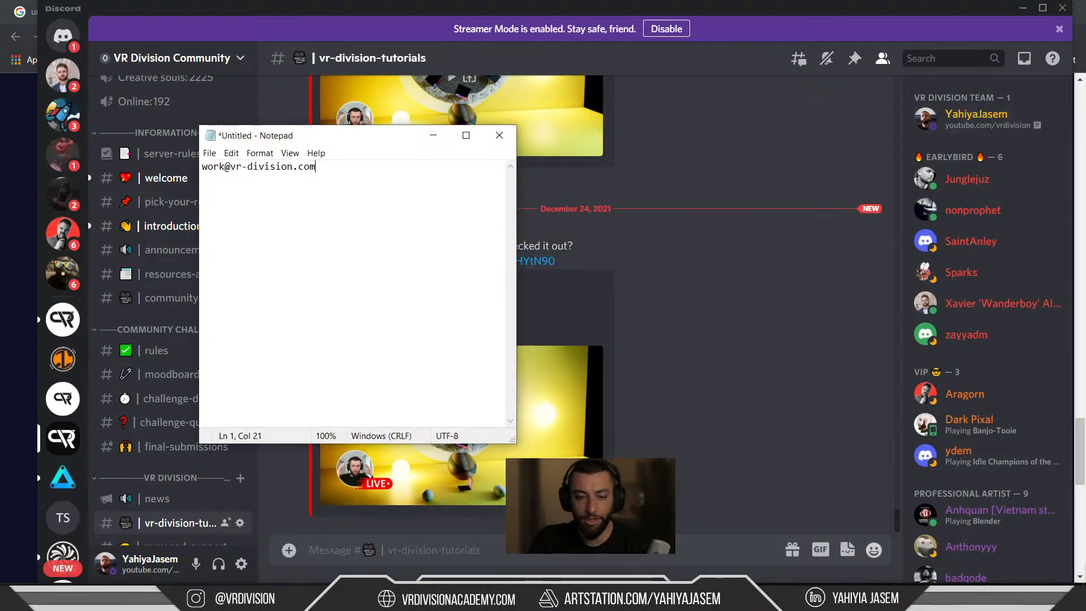
pyautogui.doubleClick(223, 164)
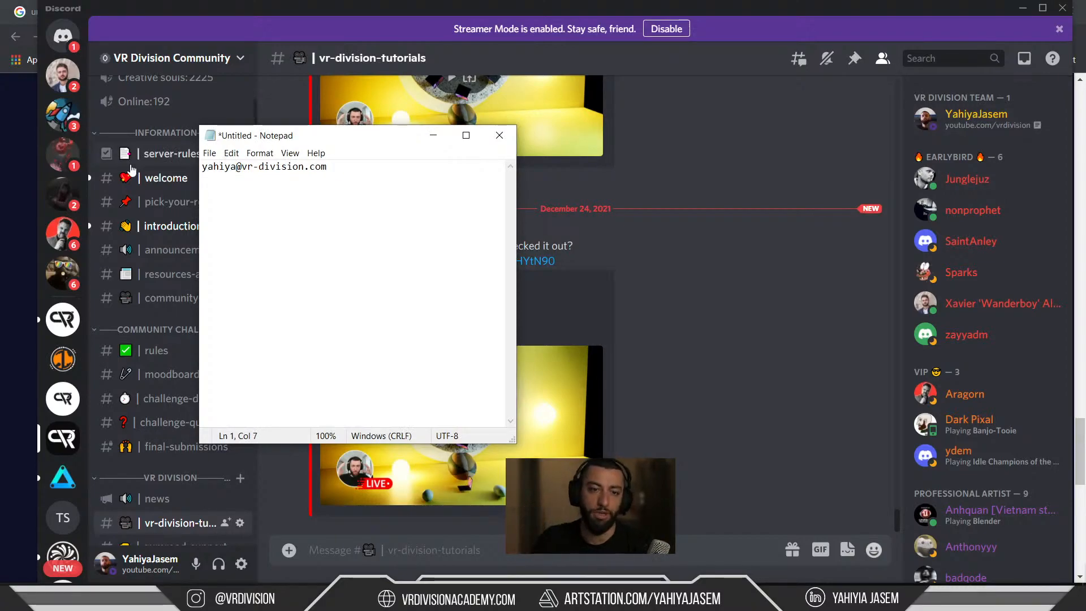
# Select the e-mail address line, move the notepad off-screen and minimize Discord.
pyautogui.moveTo(327, 166); pyautogui.dragTo(202, 166)
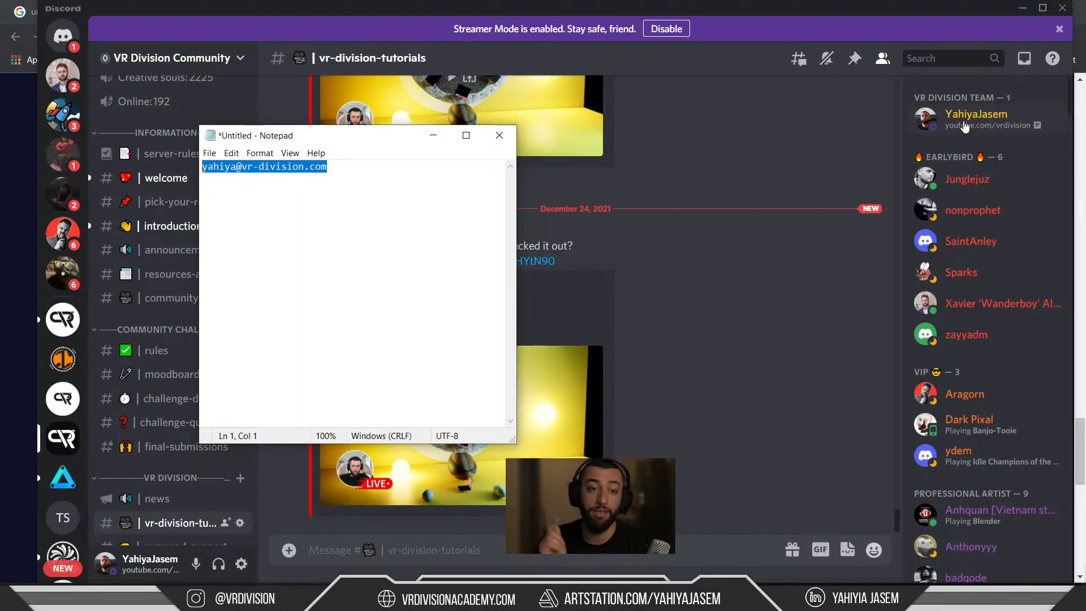
pyautogui.moveTo(346, 204); pyautogui.dragTo(78, 108)
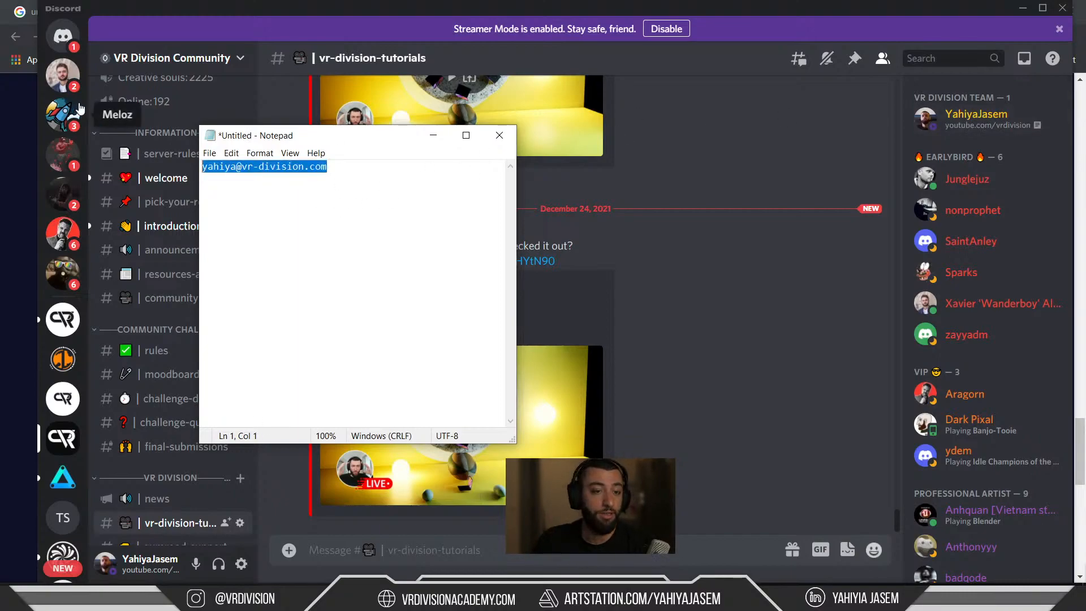
pyautogui.moveTo(296, 135); pyautogui.dragTo(1085, 135)
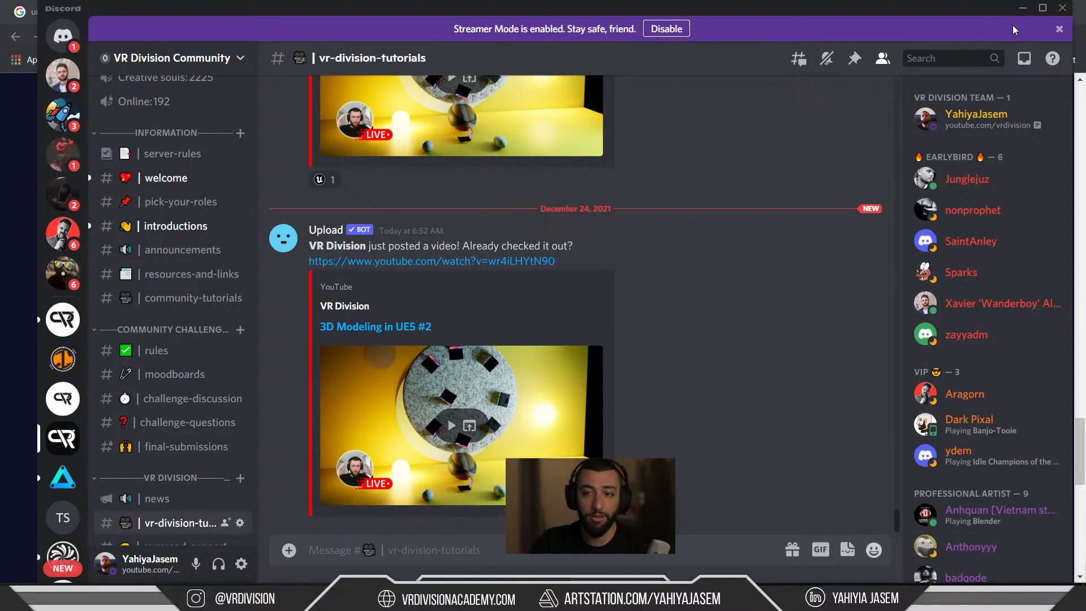
pyautogui.click(1023, 8)
# Scroll the course page back to the top, then close the Unreal Online Learning and Google tabs.
pyautogui.scroll(-10, 735, 172)
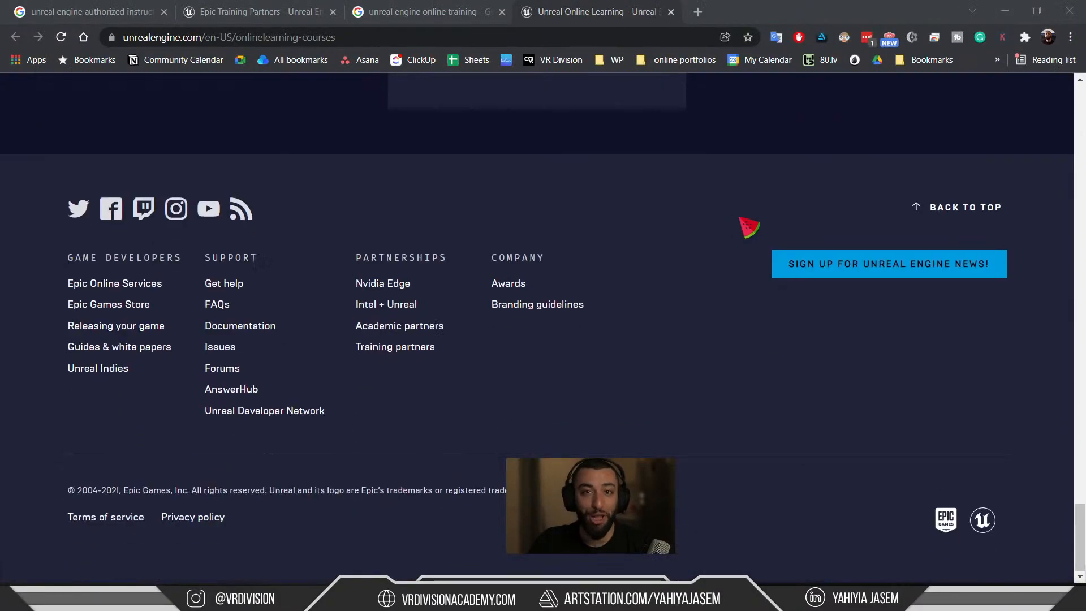
pyautogui.scroll(15, 740, 227)
pyautogui.scroll(20, 851, 340)
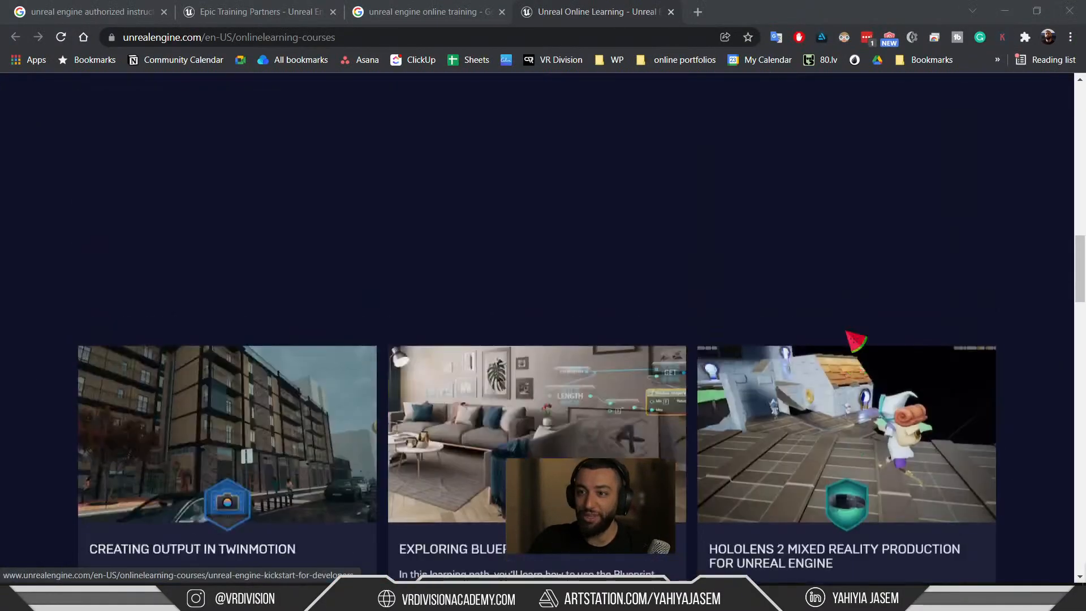
pyautogui.scroll(8, 849, 342)
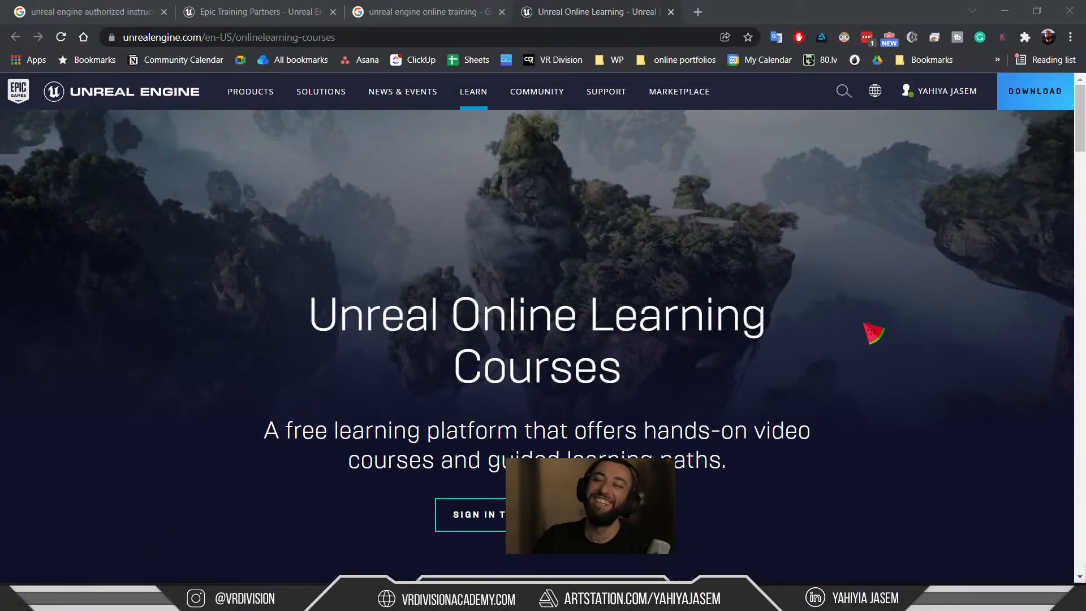
pyautogui.scroll(-5, 809, 164)
pyautogui.scroll(-6, 770, 258)
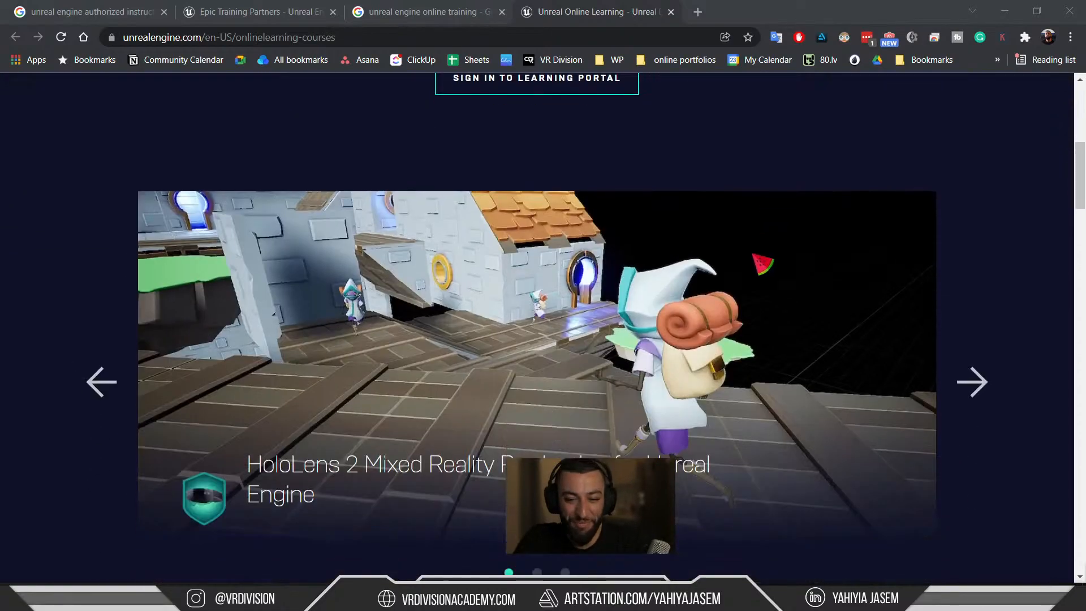
pyautogui.hotkey('ctrl', 'w')
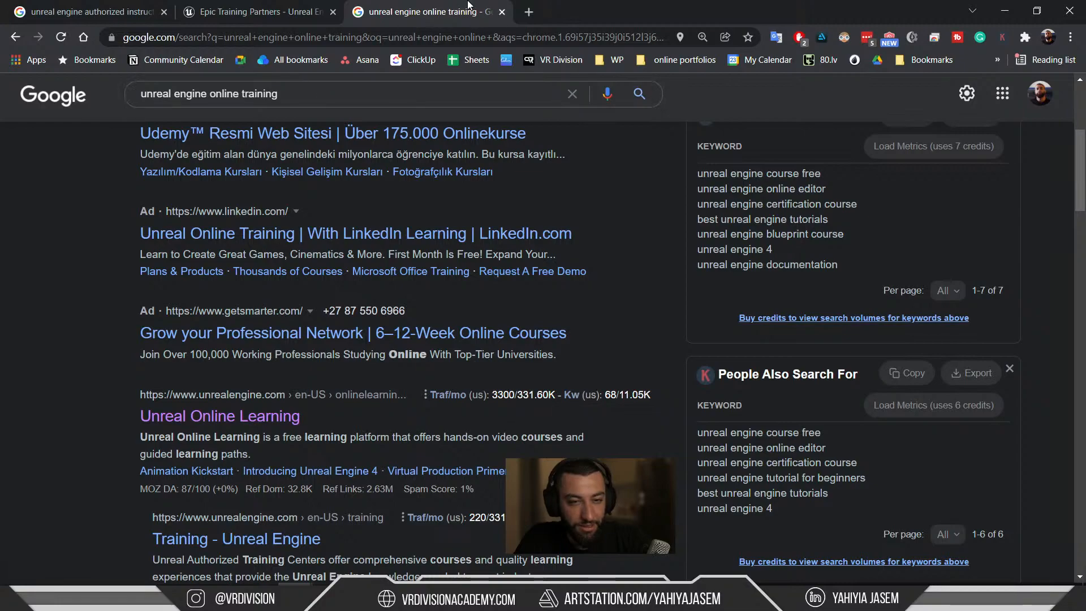
pyautogui.hotkey('ctrl', 'w')
pyautogui.hotkey('ctrl', 'w')
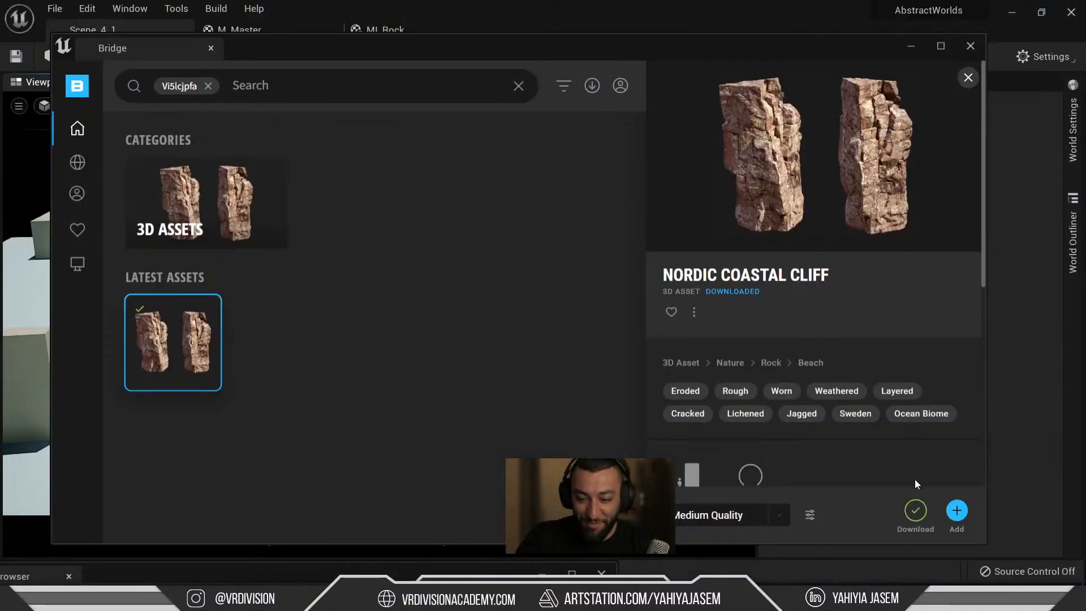
# Add Nordic Coastal Cliff from Quixel Bridge to the project and minimize Bridge.
pyautogui.click(961, 512)
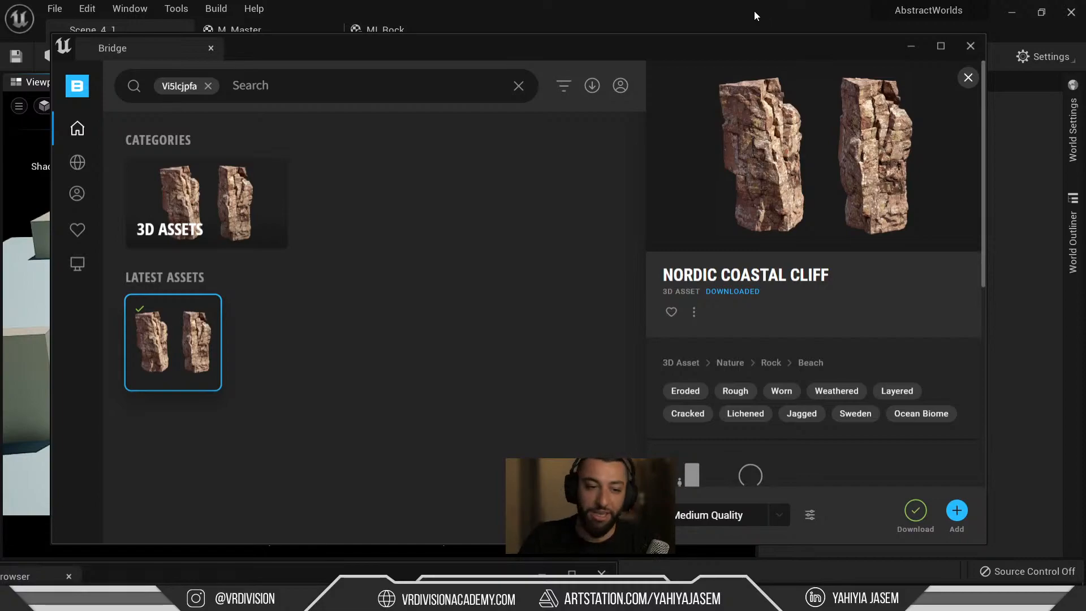
pyautogui.click(911, 48)
# Load level '4' from Maps > Scene_2 in the Content Browser and look around it.
pyautogui.moveTo(485, 233)
pyautogui.mouseDown(button='right')
pyautogui.moveTo(475, 244)
pyautogui.moveTo(485, 233)
pyautogui.mouseUp(button='right')
pyautogui.hotkey('ctrl', 'space')
pyautogui.scroll(1, 112, 444)
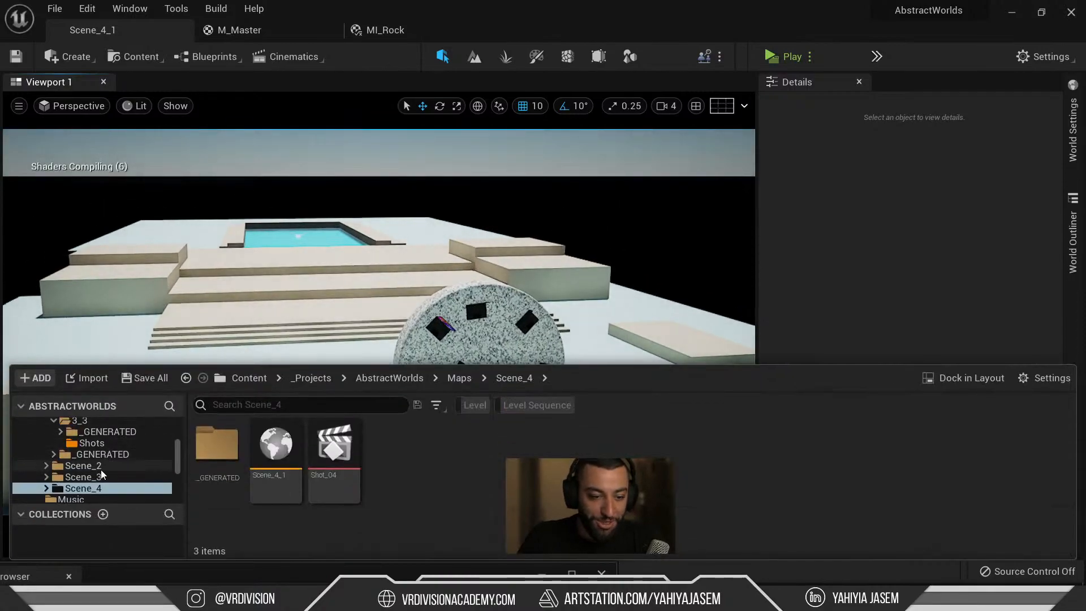
pyautogui.click(100, 477)
pyautogui.click(127, 469)
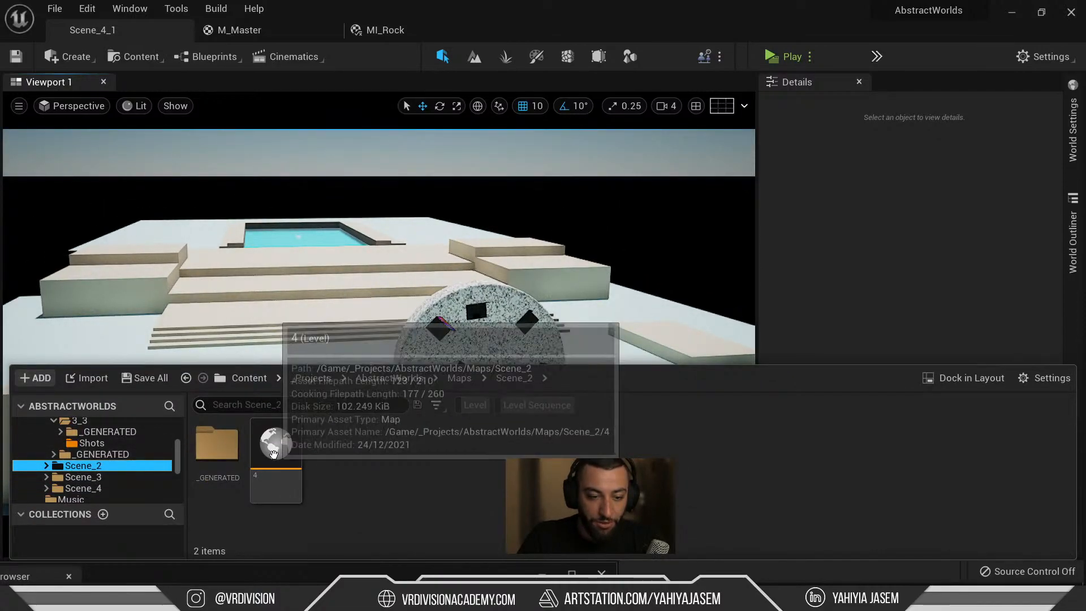
pyautogui.doubleClick(275, 444)
pyautogui.moveTo(418, 249); pyautogui.dragTo(415, 288, button='right')
pyautogui.click(463, 238)
pyautogui.moveTo(463, 239); pyautogui.dragTo(577, 250, button='right')
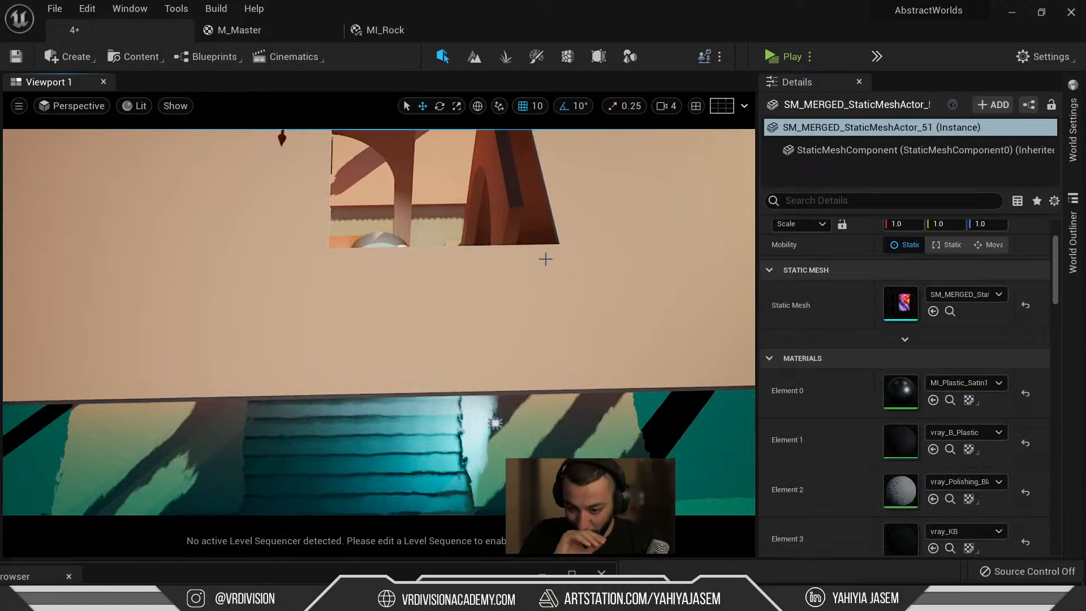
pyautogui.hotkey('ctrl', 'space')
pyautogui.hotkey('alt', 'Tab')
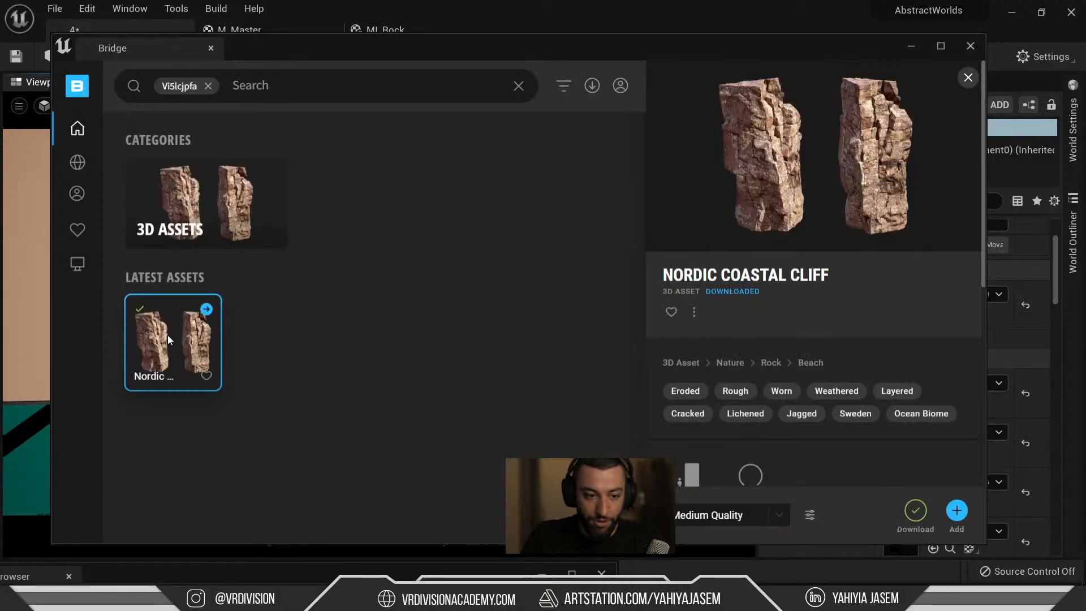
# Copy the Nordic Coastal Cliff asset ID in Bridge and close Bridge.
pyautogui.rightClick(167, 335)
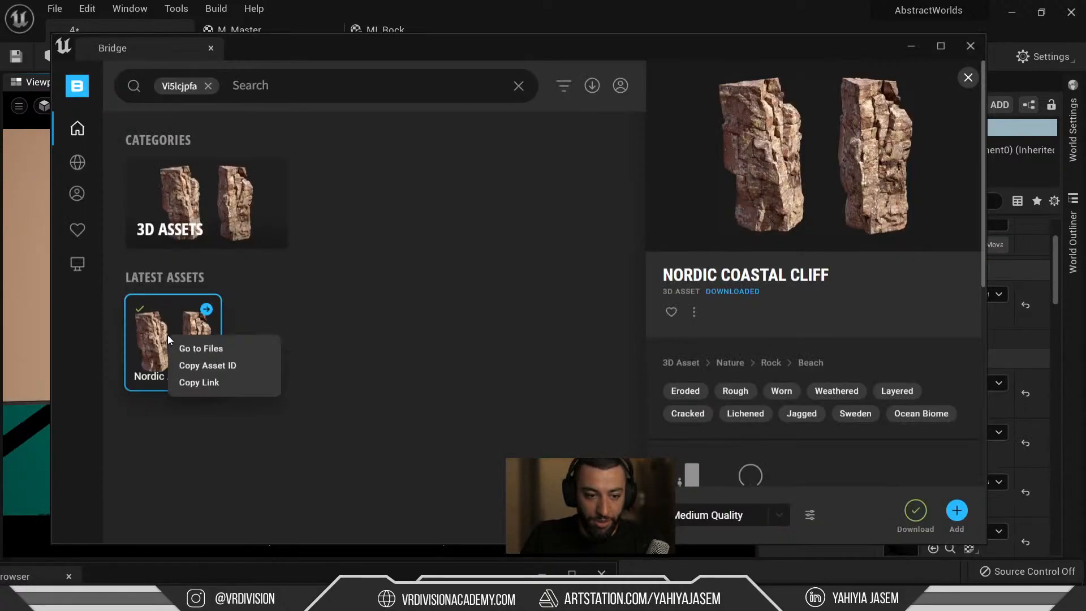
pyautogui.click(212, 369)
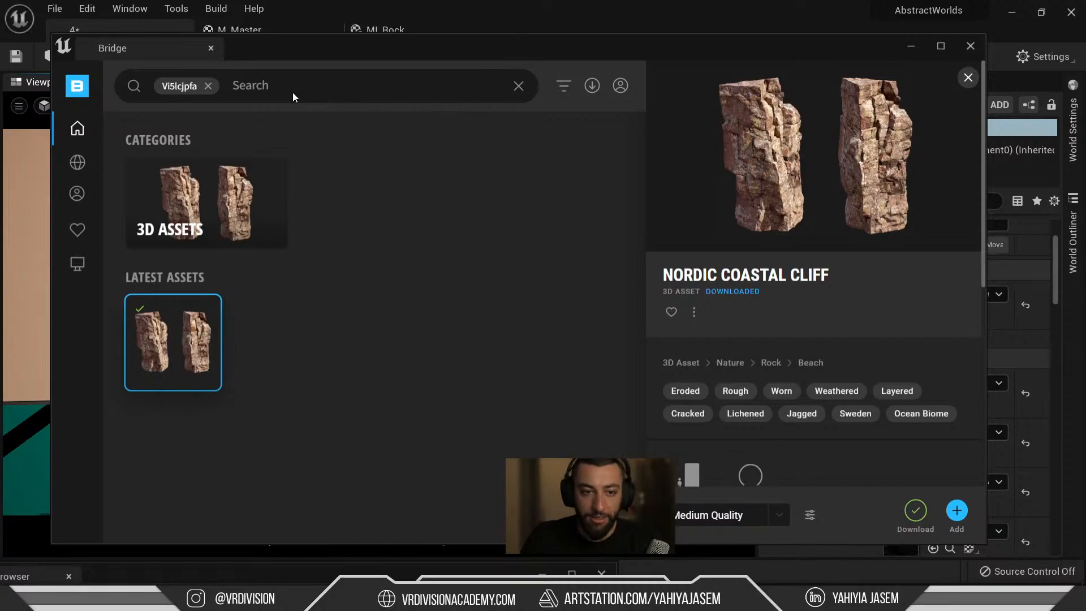
pyautogui.click(481, 27)
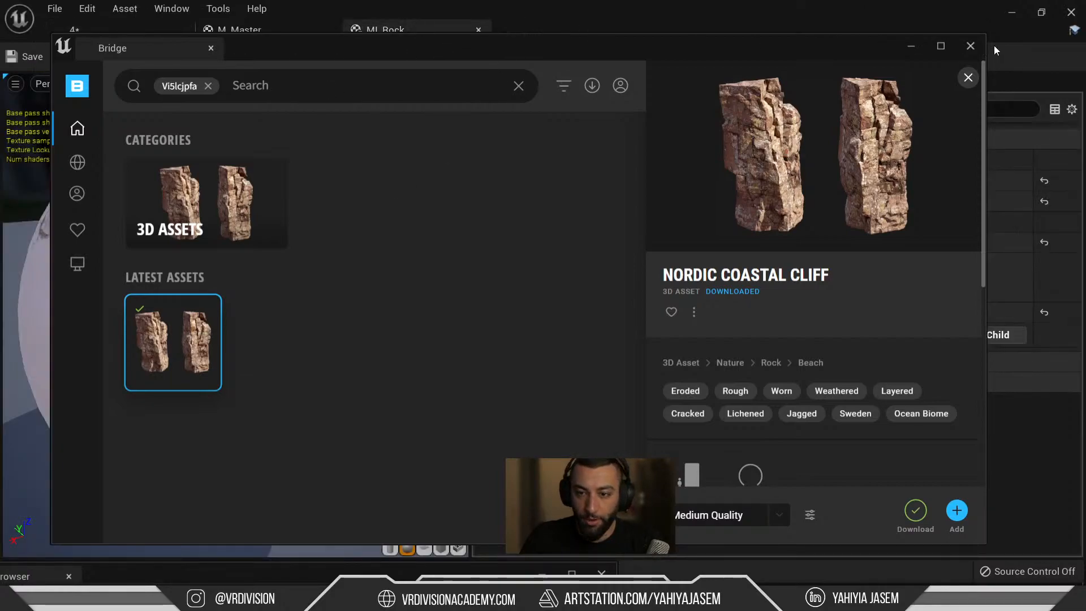
pyautogui.click(970, 46)
pyautogui.click(127, 26)
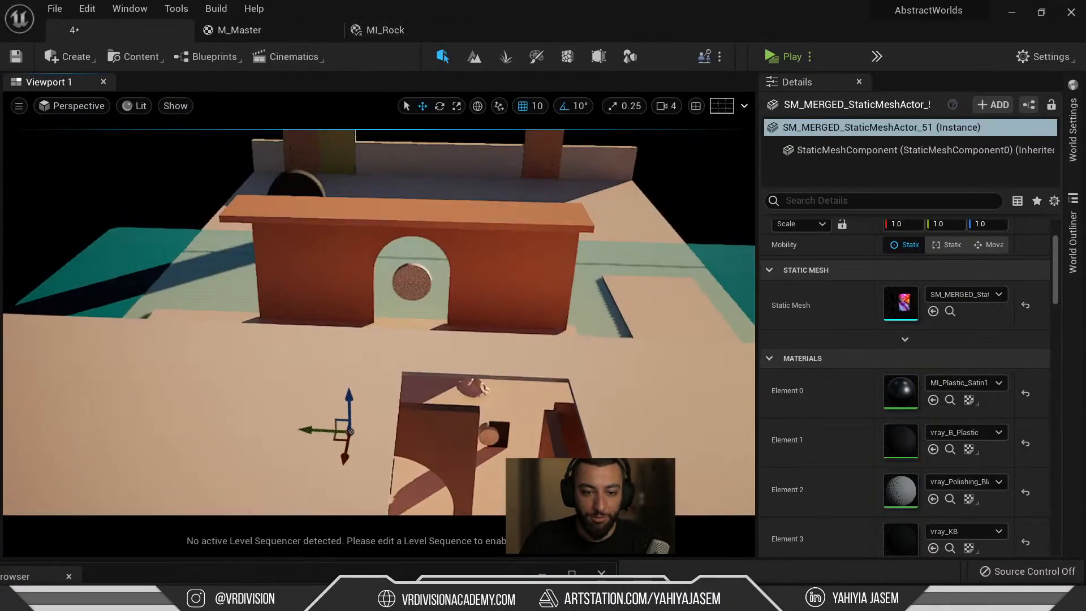
pyautogui.hotkey('ctrl', 'space')
# Search the folder tree by the asset ID and open the Nordic_Coastal_Cliff_vi5lcjpfa folder.
pyautogui.write('vi5lcjpfa')
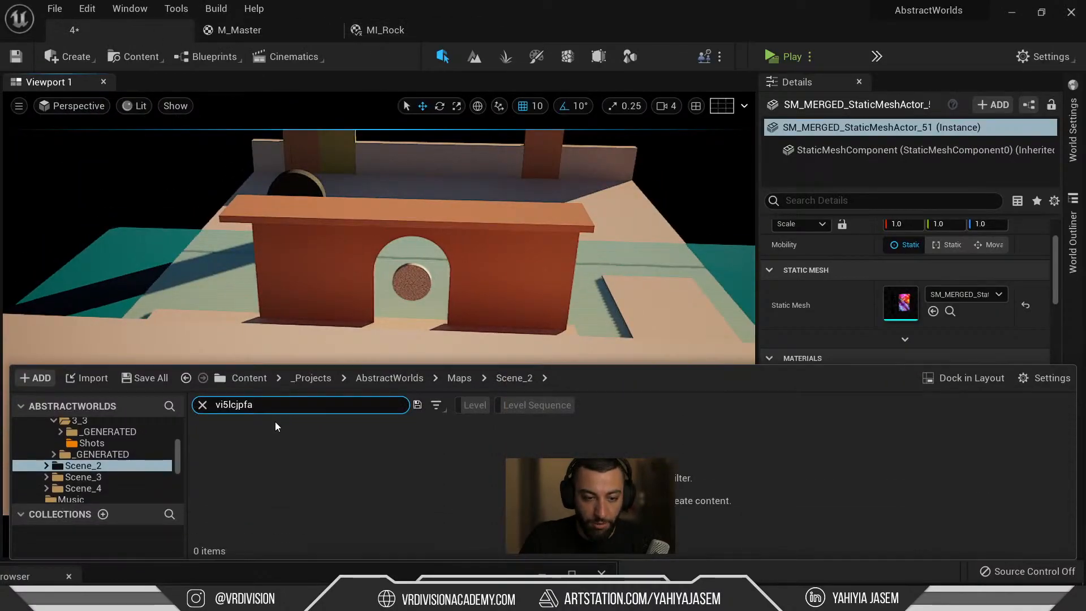
pyautogui.scroll(10, 114, 434)
pyautogui.scroll(-12, 119, 441)
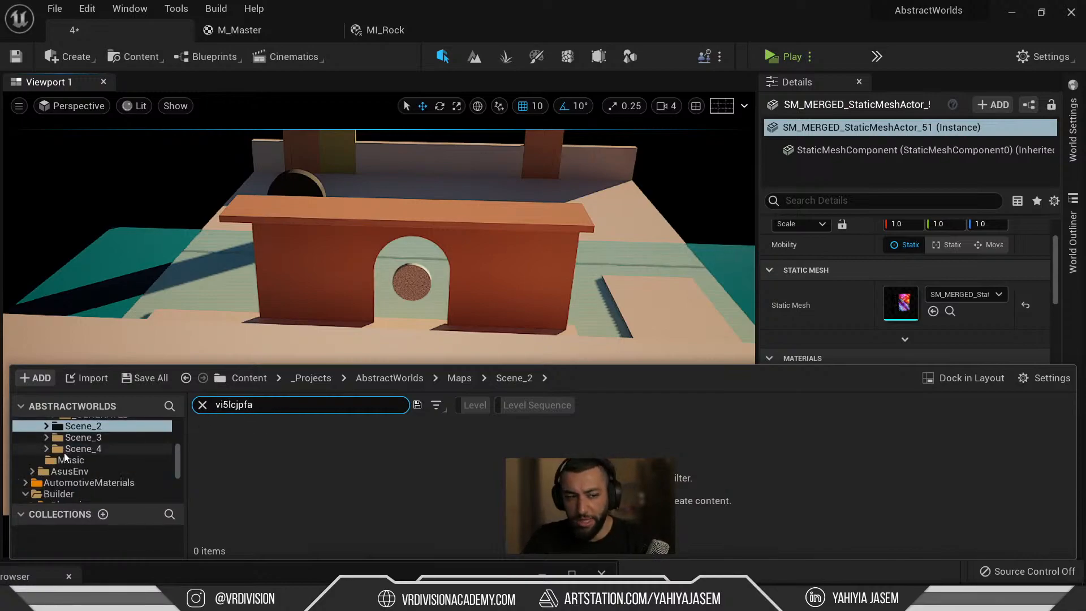
pyautogui.scroll(10, 73, 455)
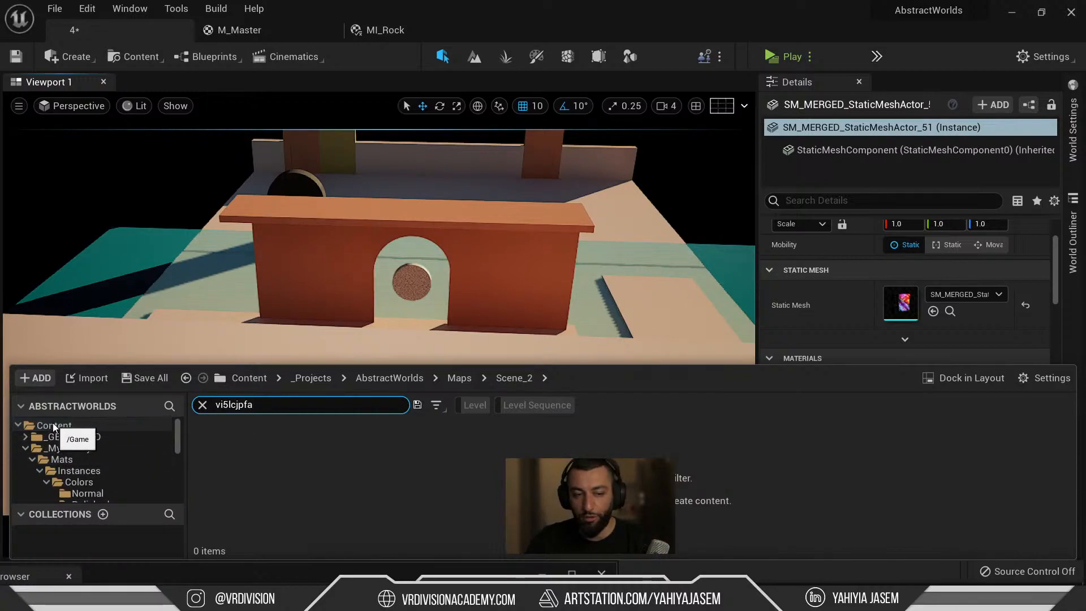
pyautogui.scroll(-10, 83, 455)
pyautogui.scroll(10, 77, 462)
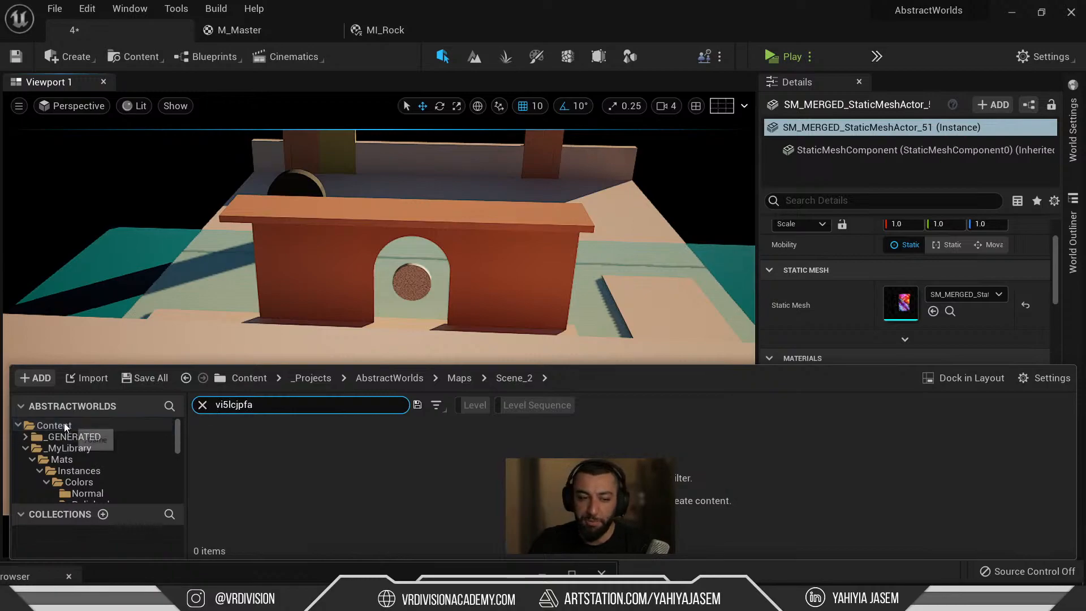
pyautogui.click(202, 405)
pyautogui.scroll(-10, 107, 464)
pyautogui.click(173, 407)
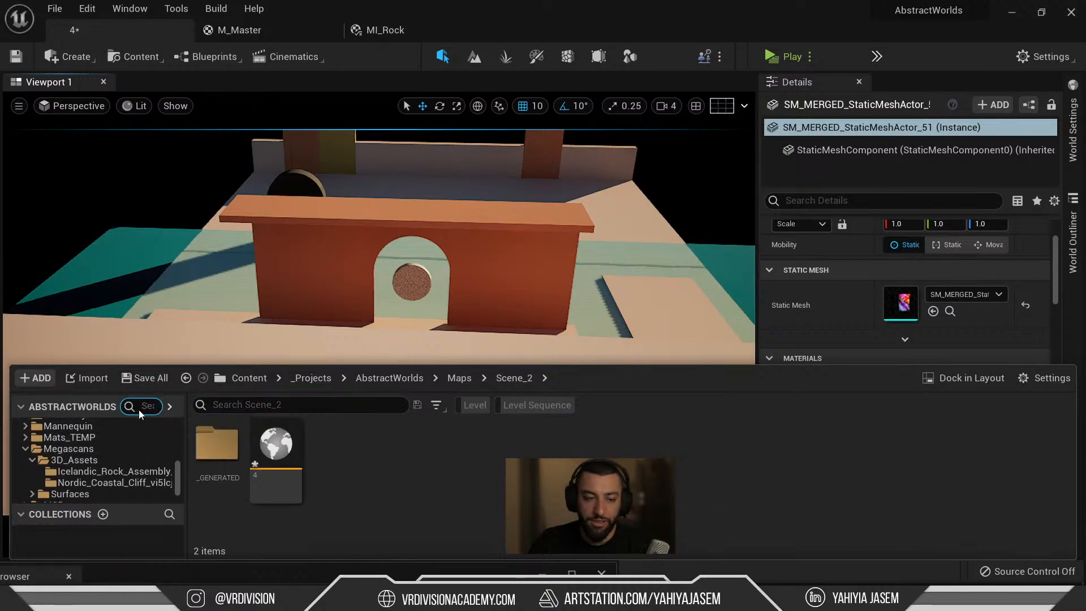
pyautogui.write('vi5lcjpfa')
pyautogui.click(142, 460)
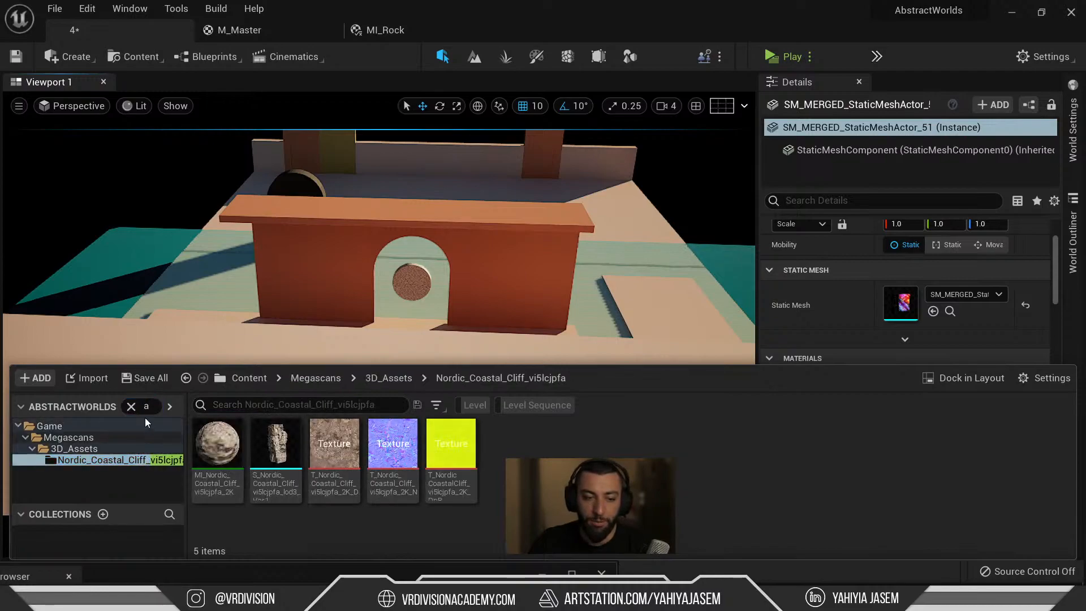
pyautogui.click(131, 406)
# Drag S_Nordic_Coastal_Cliff into the level and move it left near the archway.
pyautogui.click(262, 453)
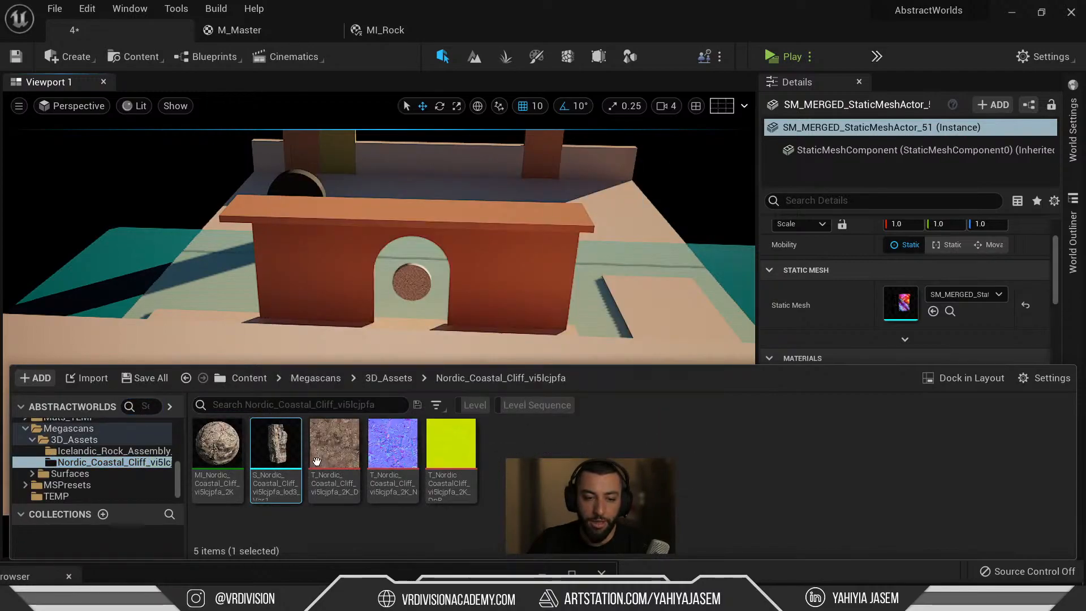
pyautogui.moveTo(545, 371); pyautogui.dragTo(576, 296)
pyautogui.moveTo(395, 321); pyautogui.dragTo(394, 321)
pyautogui.moveTo(498, 269); pyautogui.dragTo(506, 265, button='right')
pyautogui.moveTo(476, 322); pyautogui.dragTo(642, 206)
pyautogui.moveTo(642, 206); pyautogui.dragTo(670, 225, button='right')
pyautogui.click(640, 314)
pyautogui.click(648, 309)
pyautogui.moveTo(633, 316); pyautogui.dragTo(138, 338)
pyautogui.press('f')
pyautogui.moveTo(514, 401)
pyautogui.keyDown('alt'); pyautogui.mouseDown()
pyautogui.moveTo(512, 317)
pyautogui.moveTo(487, 362)
pyautogui.moveTo(515, 401)
pyautogui.mouseUp(); pyautogui.keyUp('alt')
# Rotate the cliff about 100 degrees, then another 10, and nudge it down.
pyautogui.press('e')
pyautogui.moveTo(417, 478); pyautogui.dragTo(487, 474)
pyautogui.press('w')
pyautogui.press('e')
pyautogui.keyDown('alt'); pyautogui.moveTo(410, 460); pyautogui.dragTo(526, 456); pyautogui.keyUp('alt')
pyautogui.press('w')
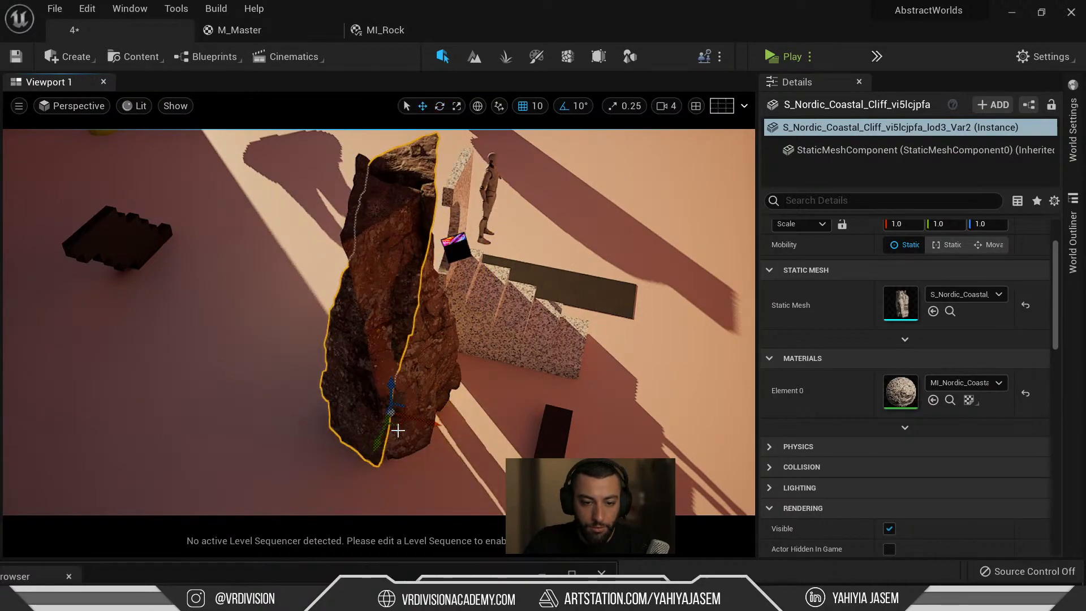
pyautogui.press('e')
pyautogui.moveTo(427, 388); pyautogui.dragTo(451, 424)
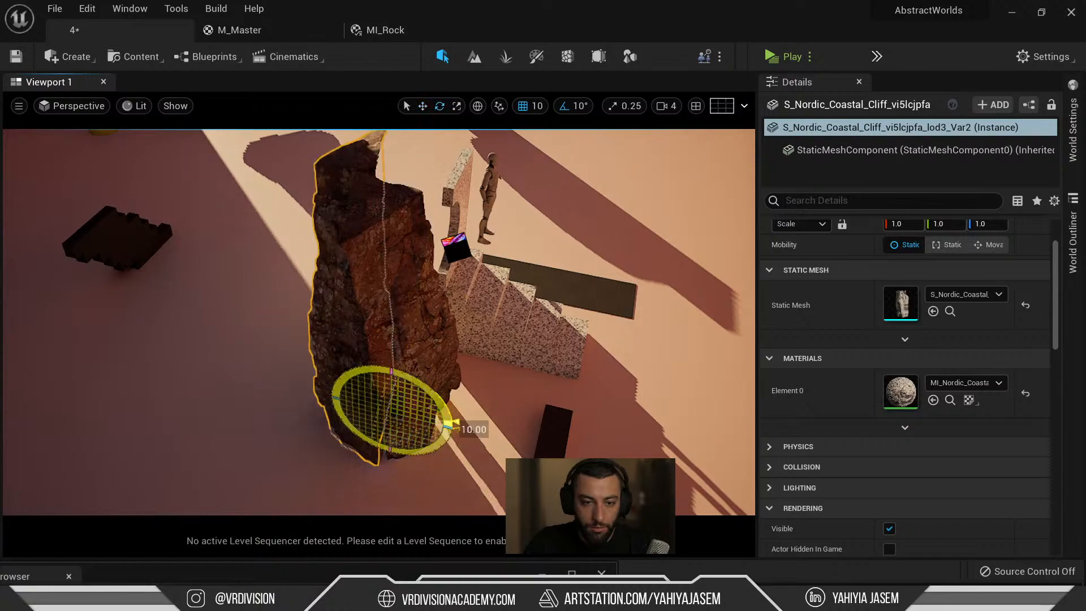
pyautogui.moveTo(387, 432); pyautogui.dragTo(392, 464)
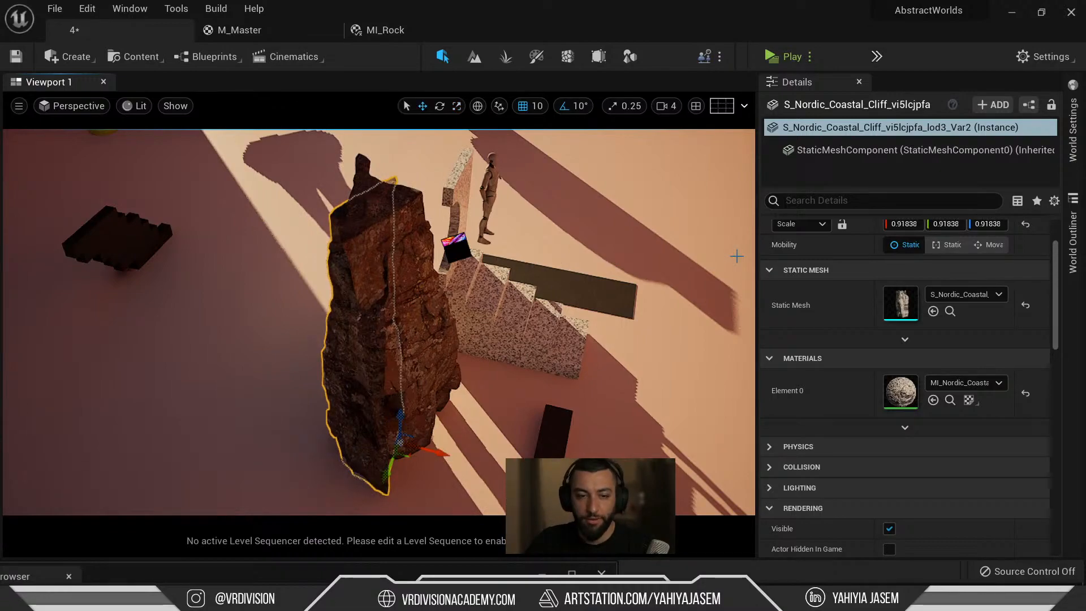
# Delete the extra whole rock, keeping the sliced cliff on the platform.
pyautogui.click(539, 258)
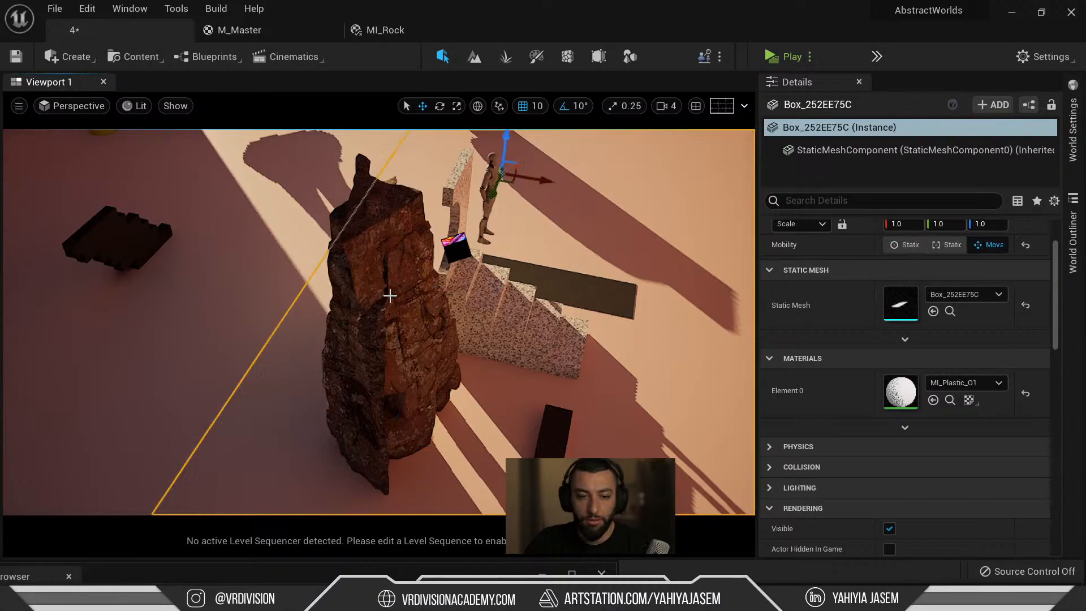
pyautogui.click(363, 300)
pyautogui.keyDown('alt'); pyautogui.moveTo(307, 281); pyautogui.dragTo(533, 208); pyautogui.keyUp('alt')
pyautogui.click(494, 365)
pyautogui.scroll(-3, 499, 366)
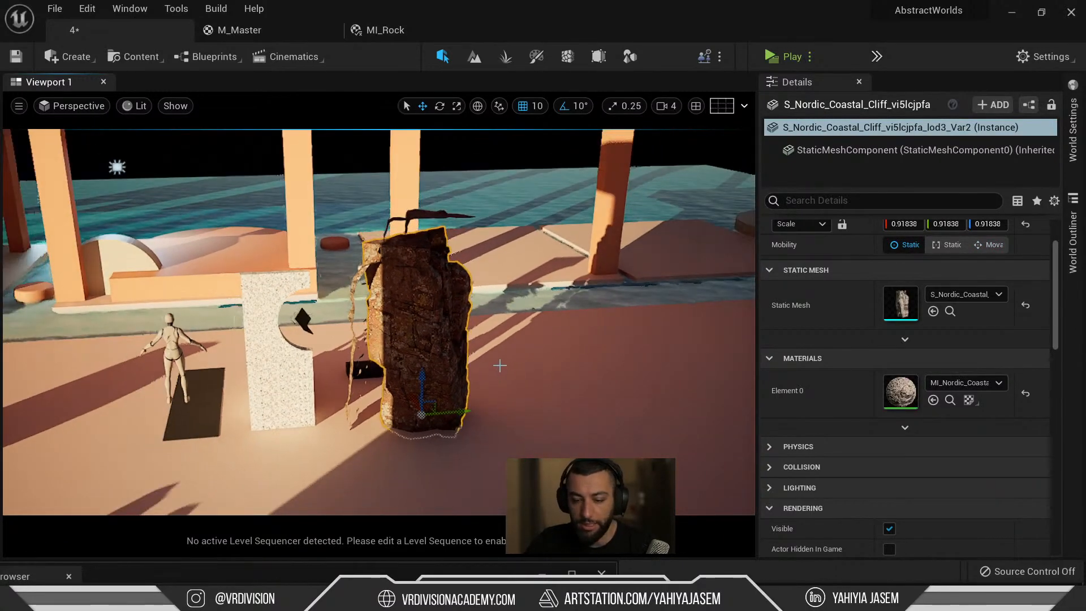
pyautogui.press('Delete')
pyautogui.click(355, 287)
pyautogui.keyDown('alt'); pyautogui.moveTo(316, 275); pyautogui.dragTo(444, 313); pyautogui.keyUp('alt')
pyautogui.moveTo(445, 313); pyautogui.dragTo(560, 286, button='right')
# Change the sunlight direction with Ctrl+L while viewing the platform from further back.
pyautogui.hotkey('ctrl', 'l')
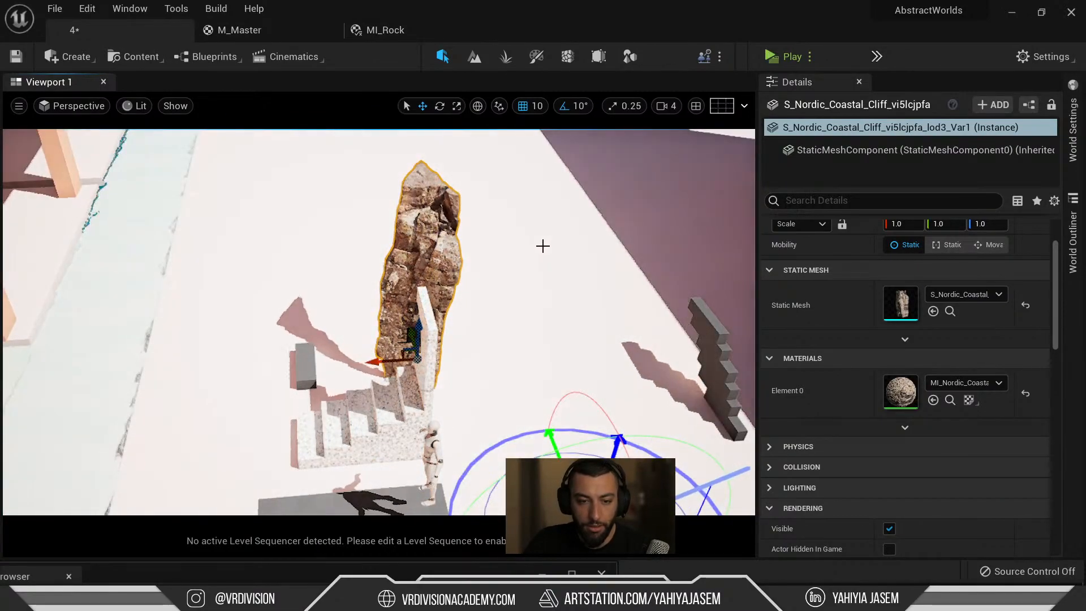
pyautogui.press('Escape')
pyautogui.moveTo(534, 271); pyautogui.dragTo(542, 212, button='right')
pyautogui.press('s')
pyautogui.moveTo(542, 304); pyautogui.dragTo(560, 264, button='right')
pyautogui.hotkey('ctrl', 'l')
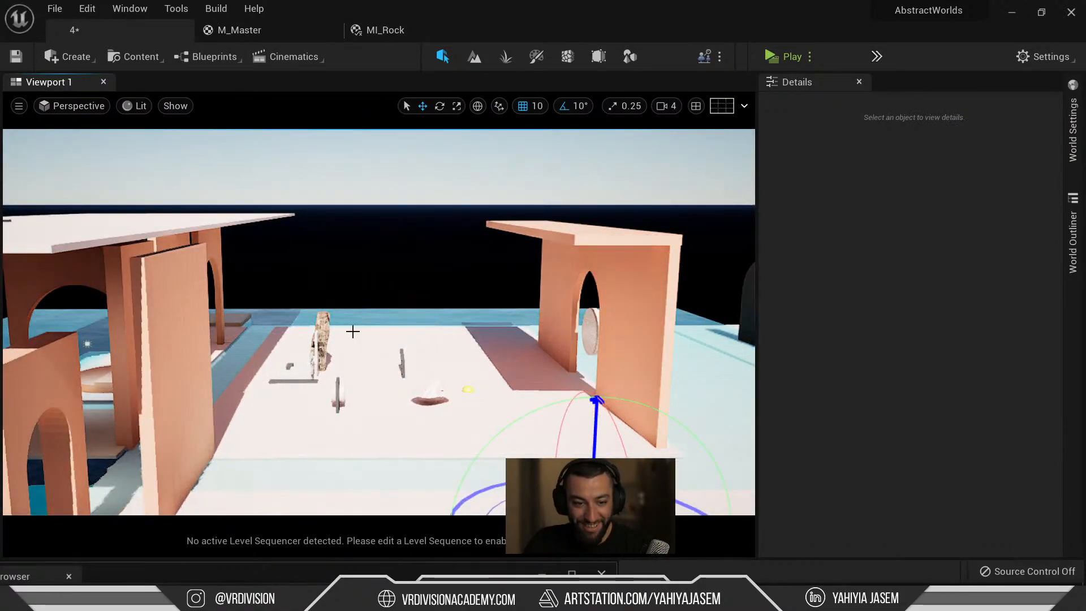
# Re-angle the sun with Ctrl+L until the right arch shadows the platform, then select the small rock.
pyautogui.click(323, 328)
pyautogui.hotkey('ctrl', 'l')
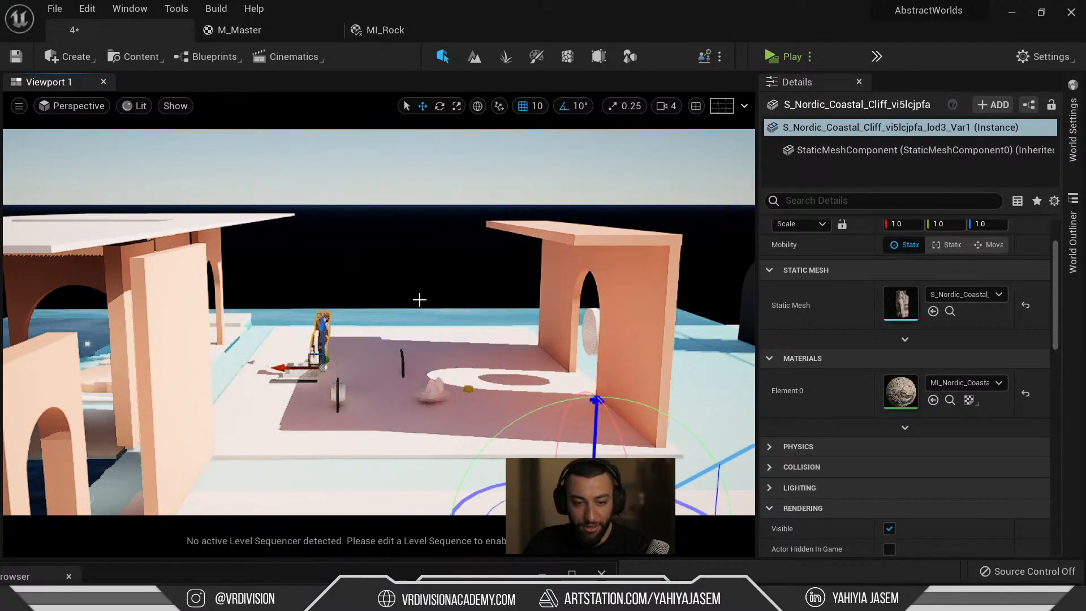
pyautogui.moveTo(420, 317); pyautogui.dragTo(400, 319, button='right')
pyautogui.hotkey('ctrl', 'l')
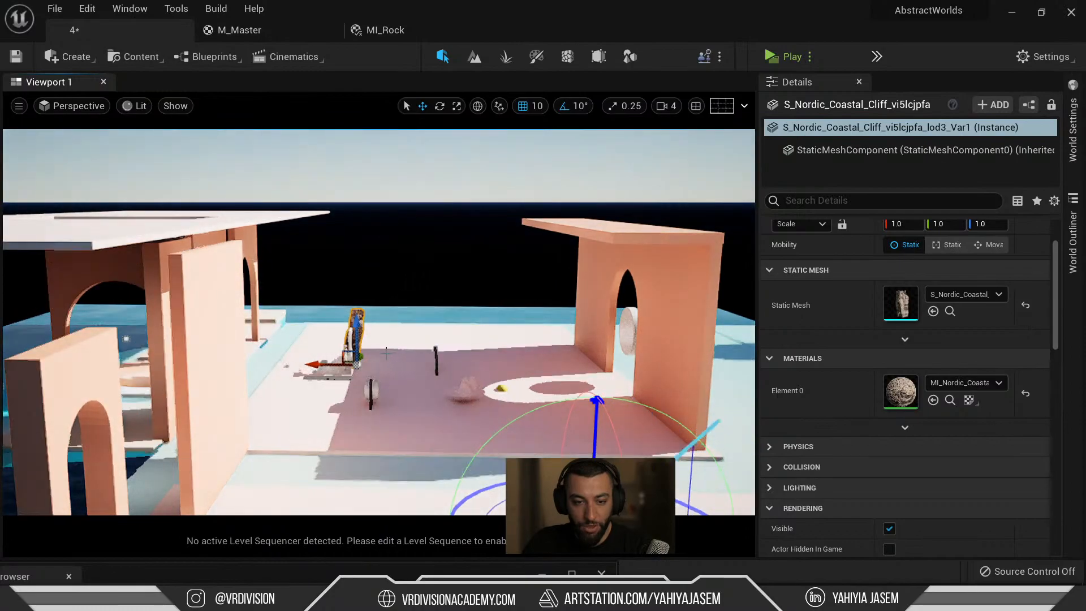
pyautogui.hotkey('ctrl', 'l')
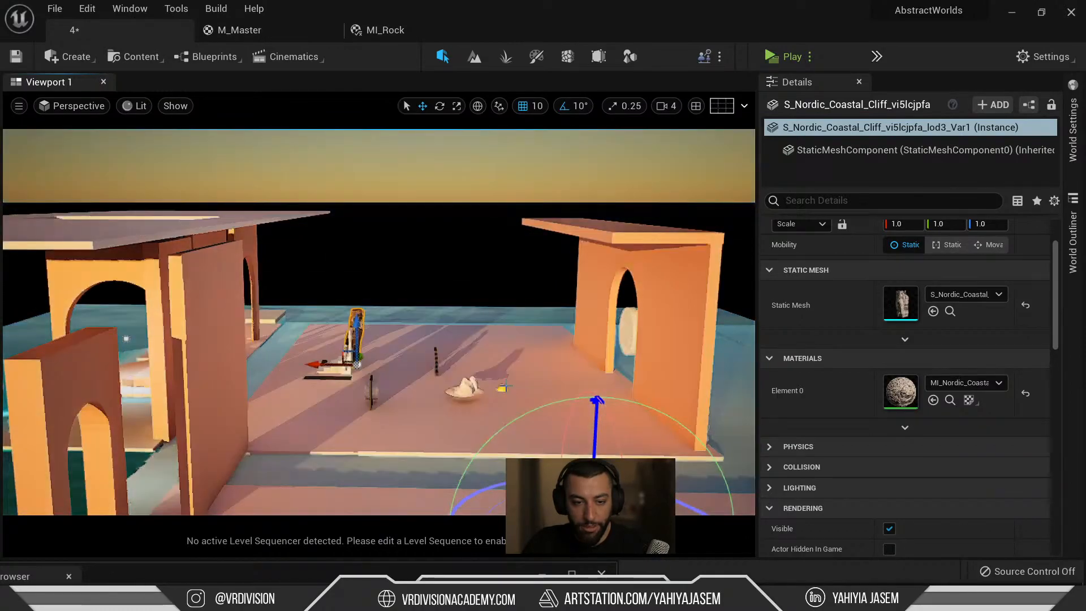
pyautogui.hotkey('ctrl', 'l')
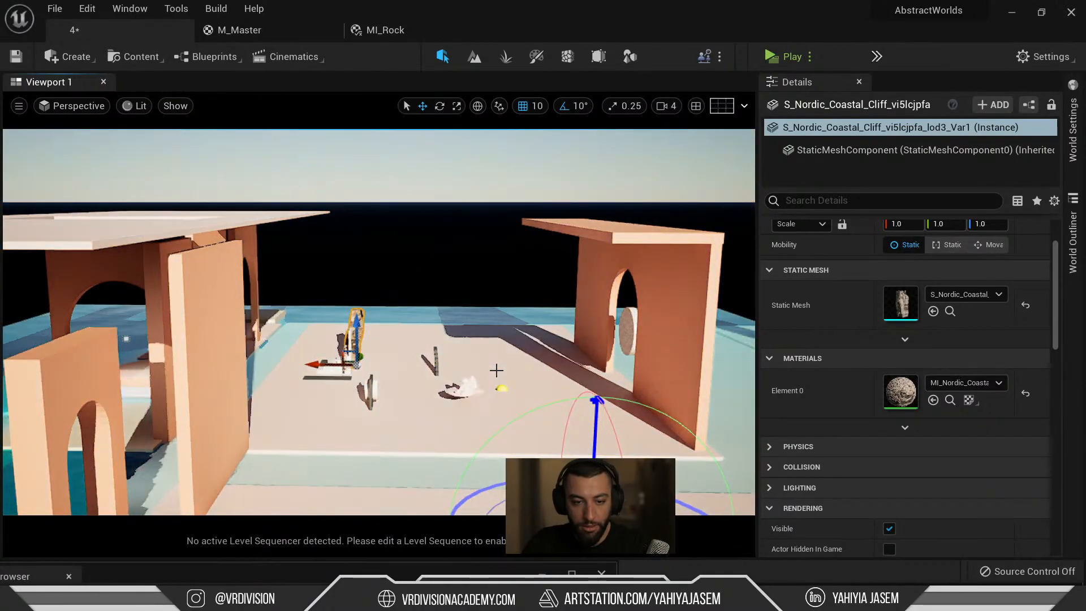
pyautogui.hotkey('ctrl', 'l')
pyautogui.hotkey('ctrl', 'l')
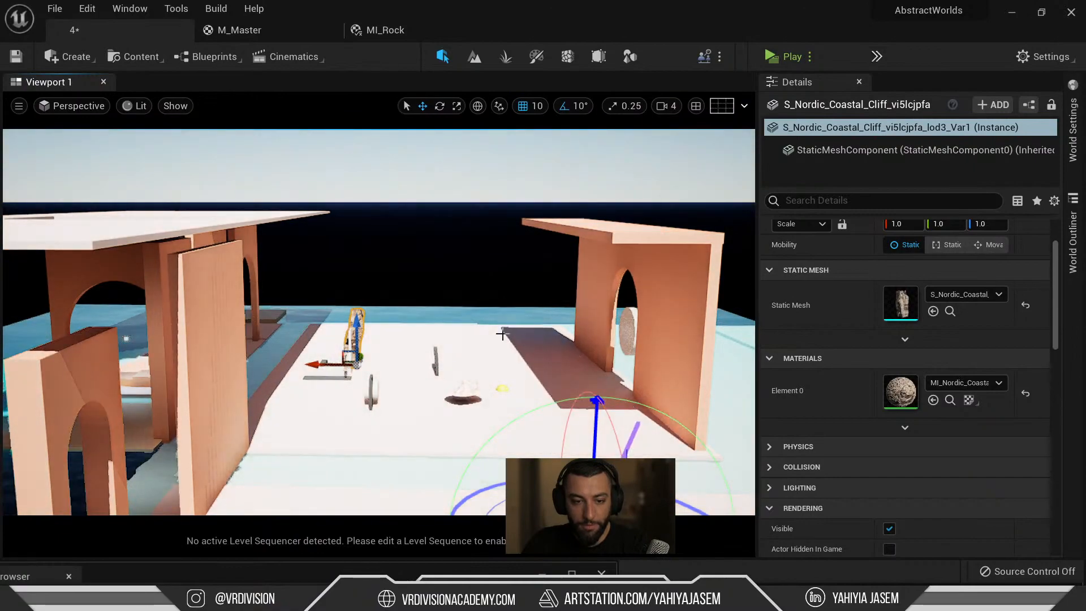
pyautogui.hotkey('ctrl', 'l')
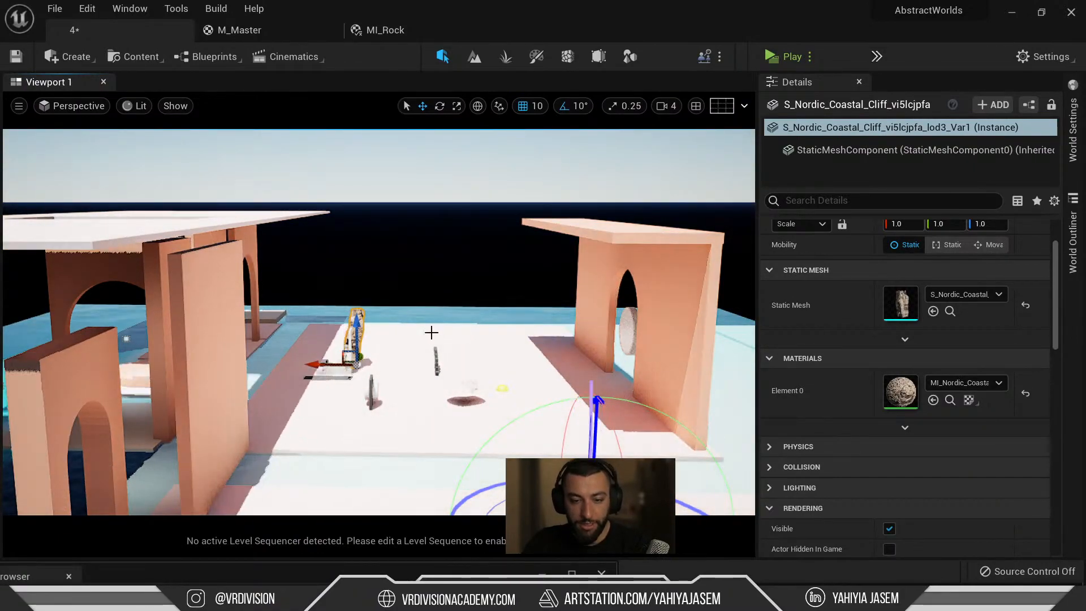
pyautogui.hotkey('ctrl', 'l')
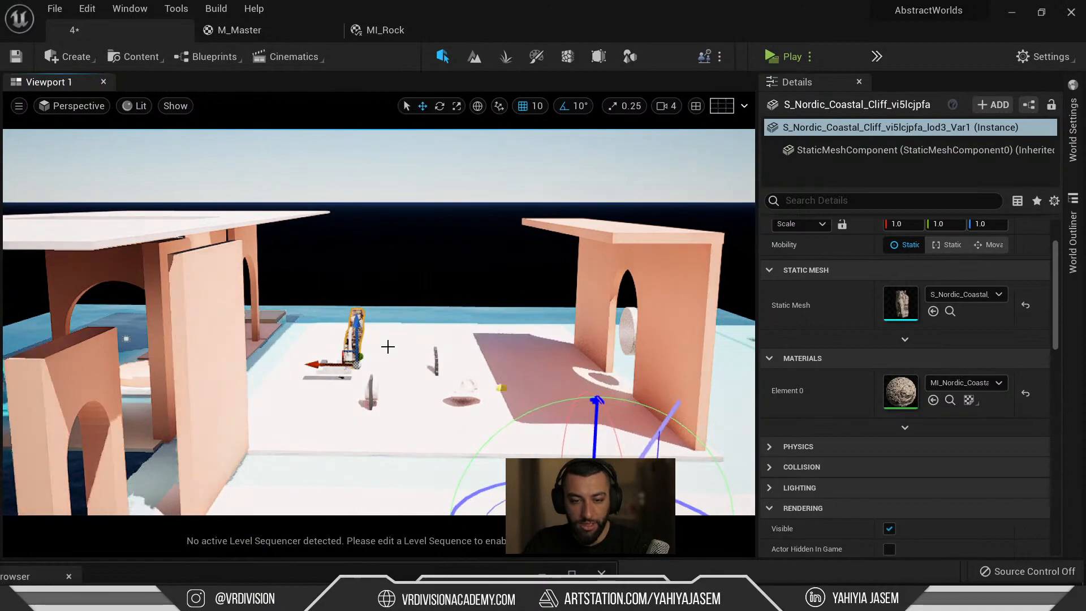
pyautogui.hotkey('ctrl', 'l')
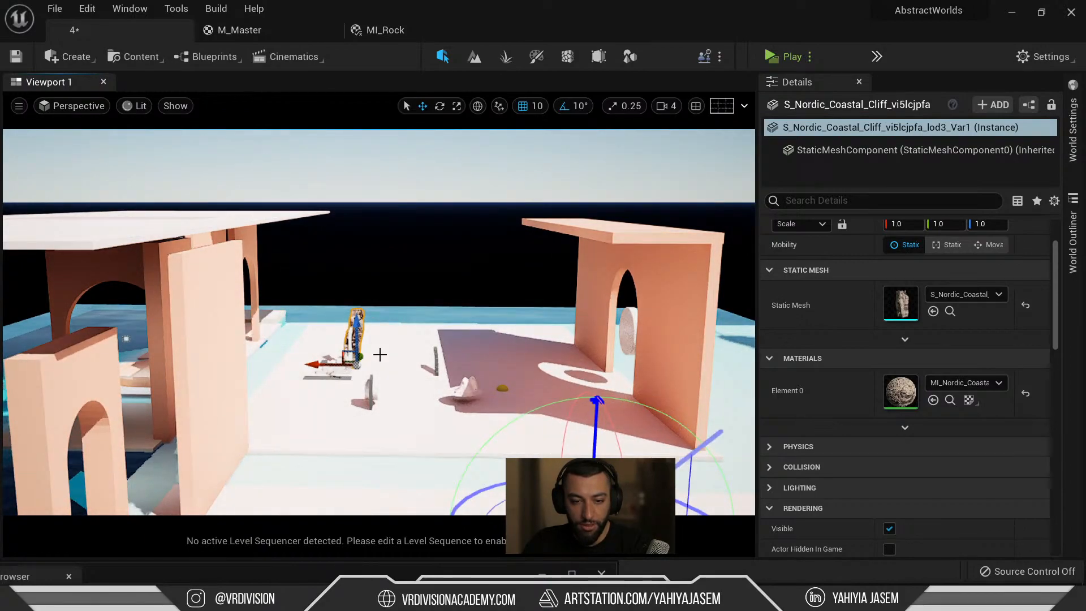
pyautogui.click(463, 390)
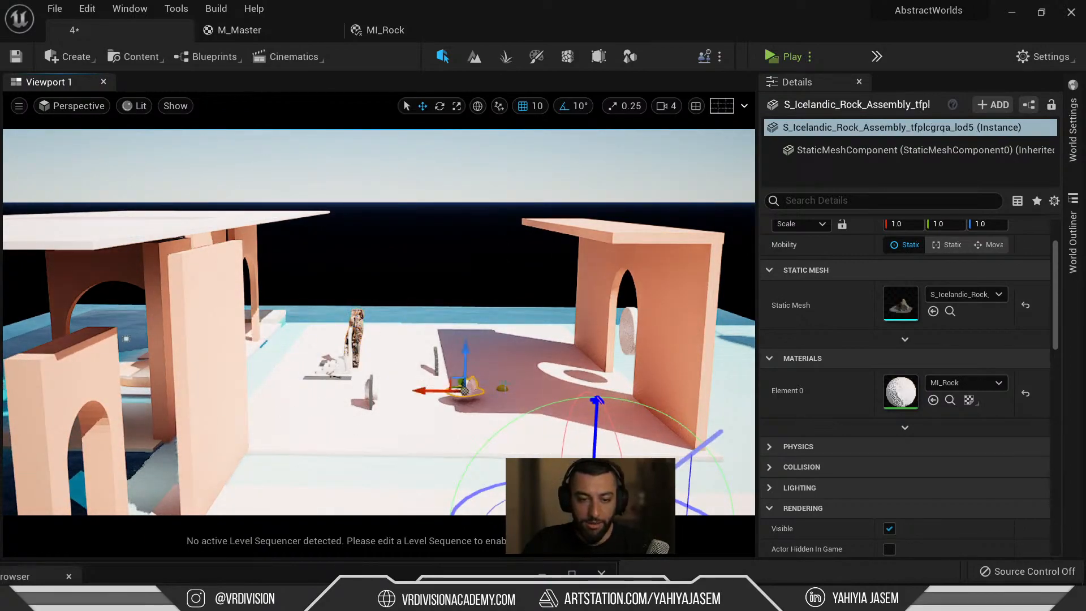
# Focus on the small rock in immersive view and move it slightly right and back.
pyautogui.press('f')
pyautogui.press('F11')
pyautogui.keyDown('alt'); pyautogui.moveTo(571, 314); pyautogui.dragTo(985, 254); pyautogui.keyUp('alt')
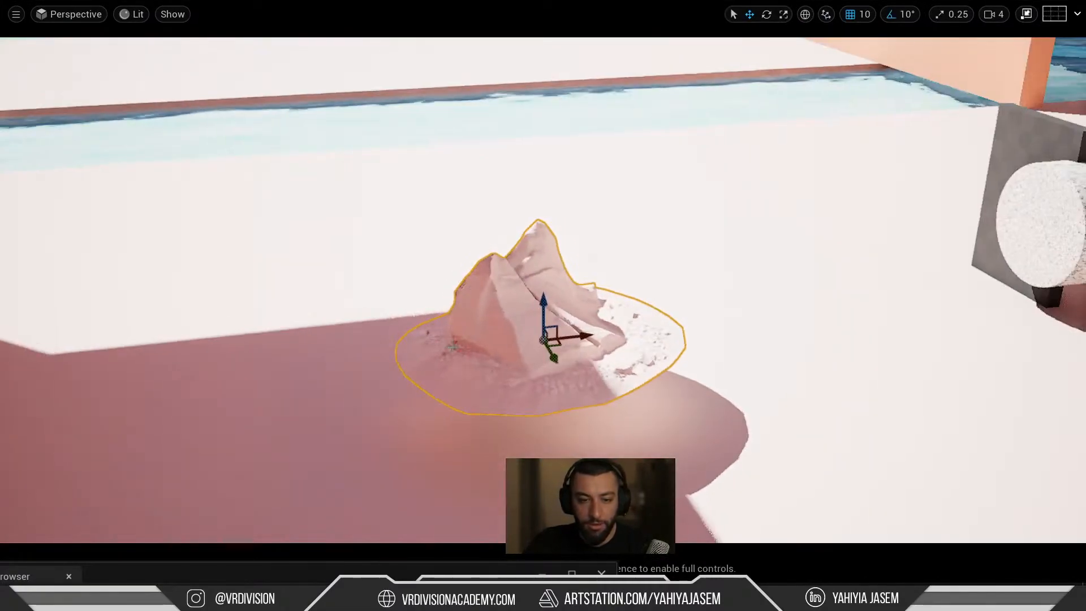
pyautogui.moveTo(560, 344); pyautogui.dragTo(659, 316)
pyautogui.keyDown('alt'); pyautogui.moveTo(659, 316); pyautogui.dragTo(755, 337); pyautogui.keyUp('alt')
# Turn the small prop beside the arch, undo its accidental shrink, and reselect the tall cliff.
pyautogui.click(922, 161)
pyautogui.press('f')
pyautogui.keyDown('alt'); pyautogui.moveTo(923, 161); pyautogui.dragTo(509, 127); pyautogui.keyUp('alt')
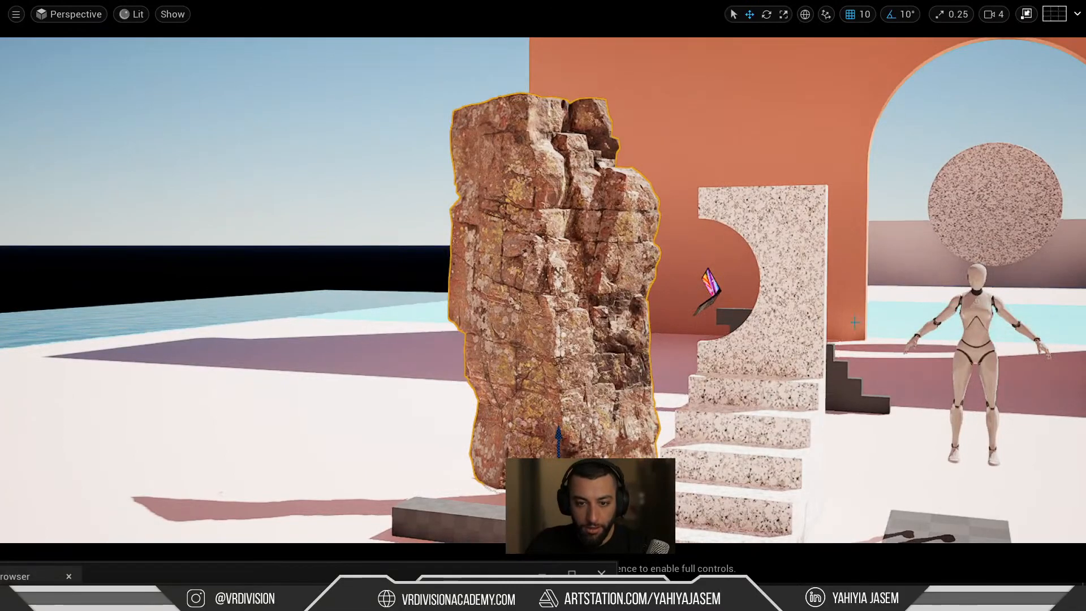
pyautogui.moveTo(837, 320)
pyautogui.keyDown('alt'); pyautogui.mouseDown()
pyautogui.moveTo(810, 284)
pyautogui.moveTo(836, 309)
pyautogui.mouseUp(); pyautogui.keyUp('alt')
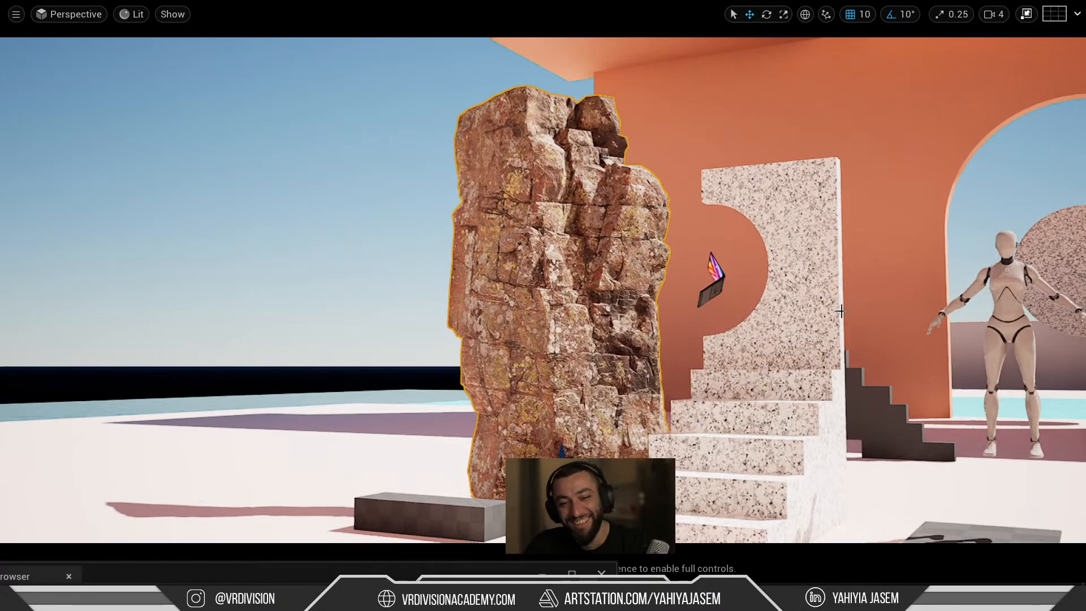
pyautogui.keyDown('alt'); pyautogui.moveTo(735, 292); pyautogui.dragTo(689, 287); pyautogui.keyUp('alt')
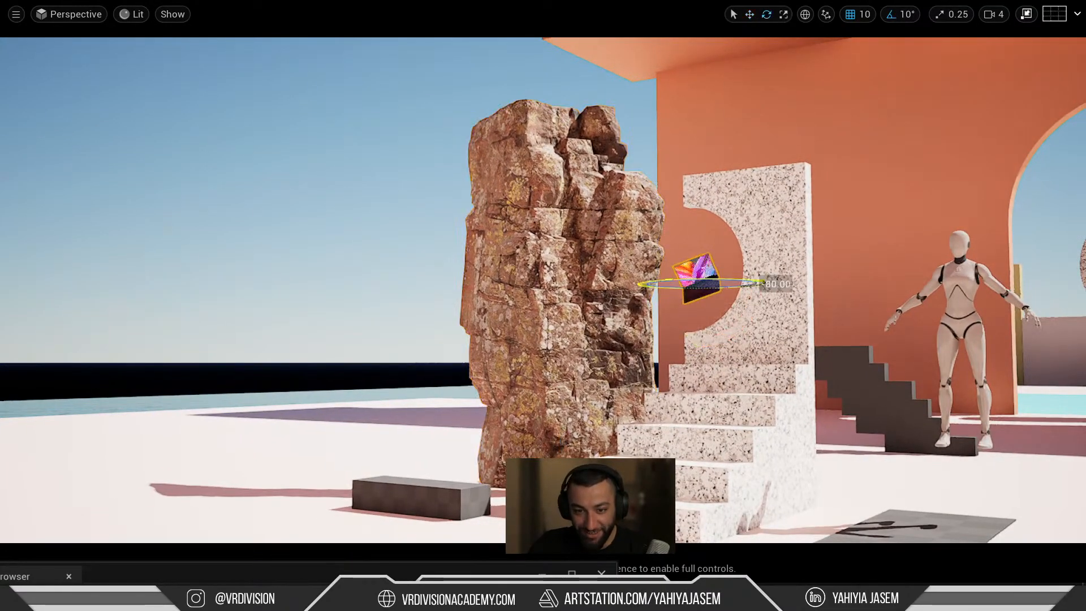
pyautogui.moveTo(682, 330); pyautogui.dragTo(682, 331)
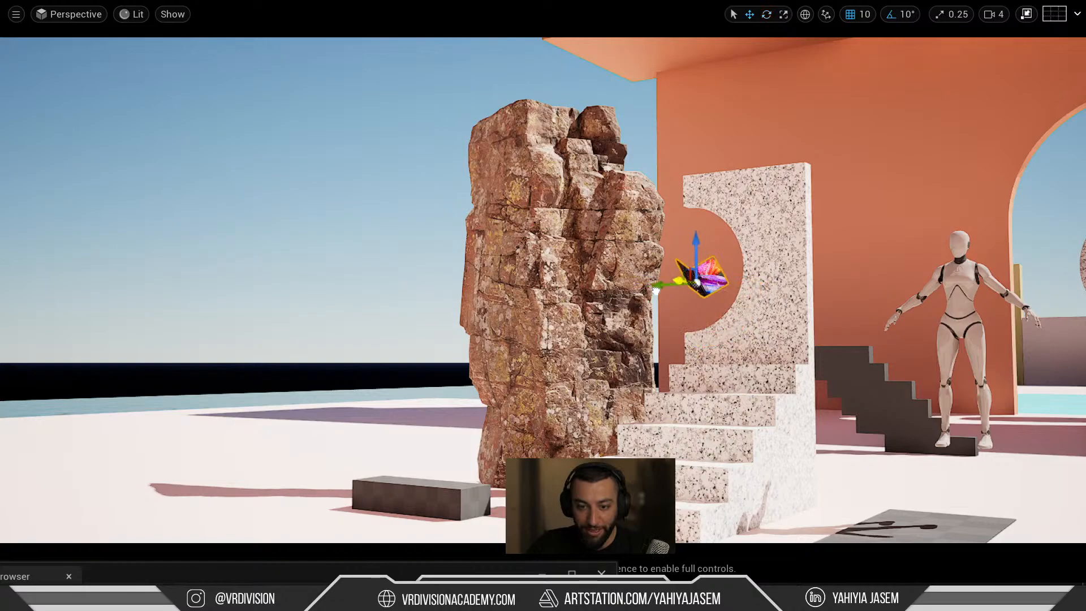
pyautogui.moveTo(692, 282)
pyautogui.mouseDown()
pyautogui.moveTo(674, 289)
pyautogui.moveTo(698, 284)
pyautogui.mouseUp()
pyautogui.hotkey('ctrl', 'z')
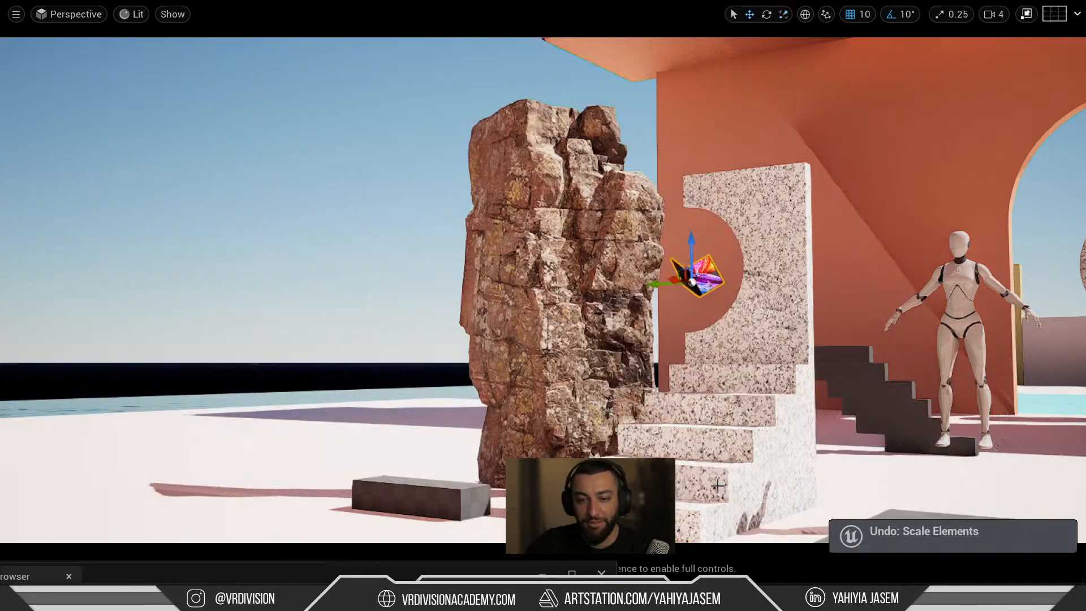
pyautogui.press('w')
pyautogui.click(609, 248)
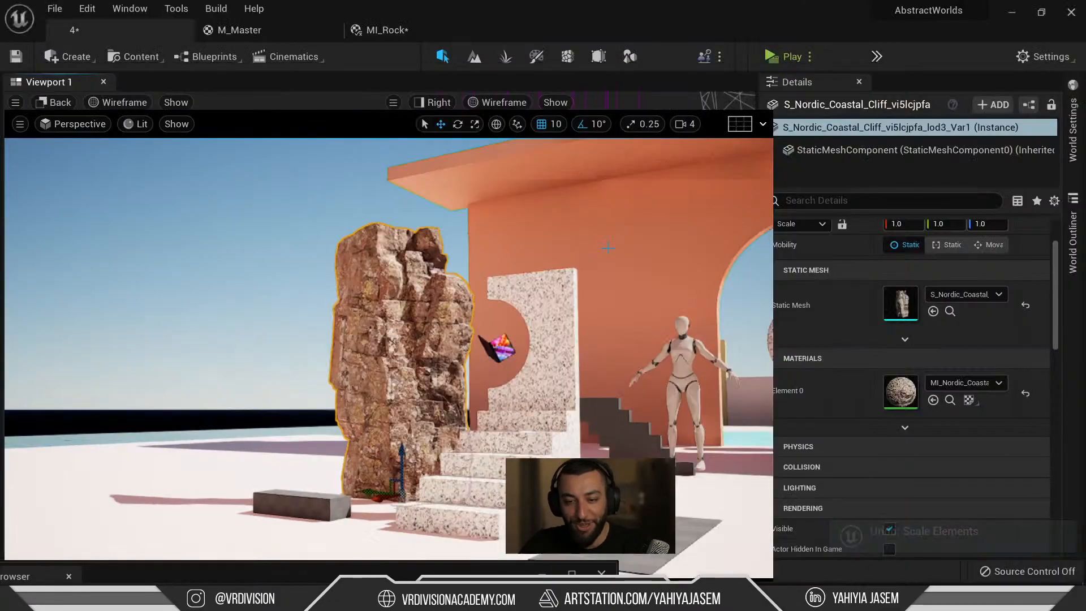
# Exit immersive mode and check the cliff's normal map texture (2048×2048, BC5).
pyautogui.press('F11')
pyautogui.click(950, 403)
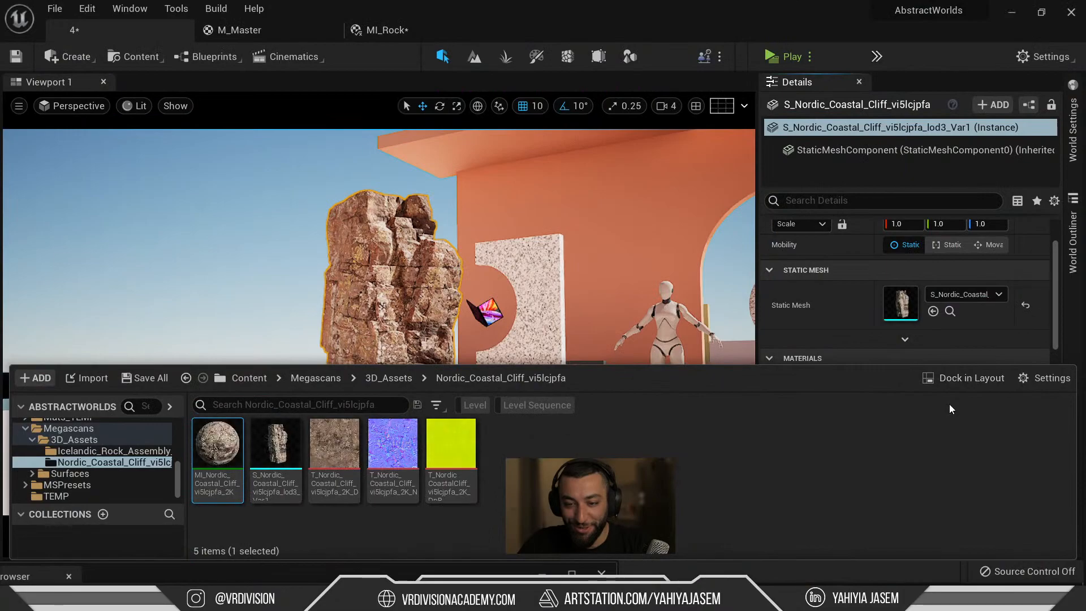
pyautogui.click(393, 465)
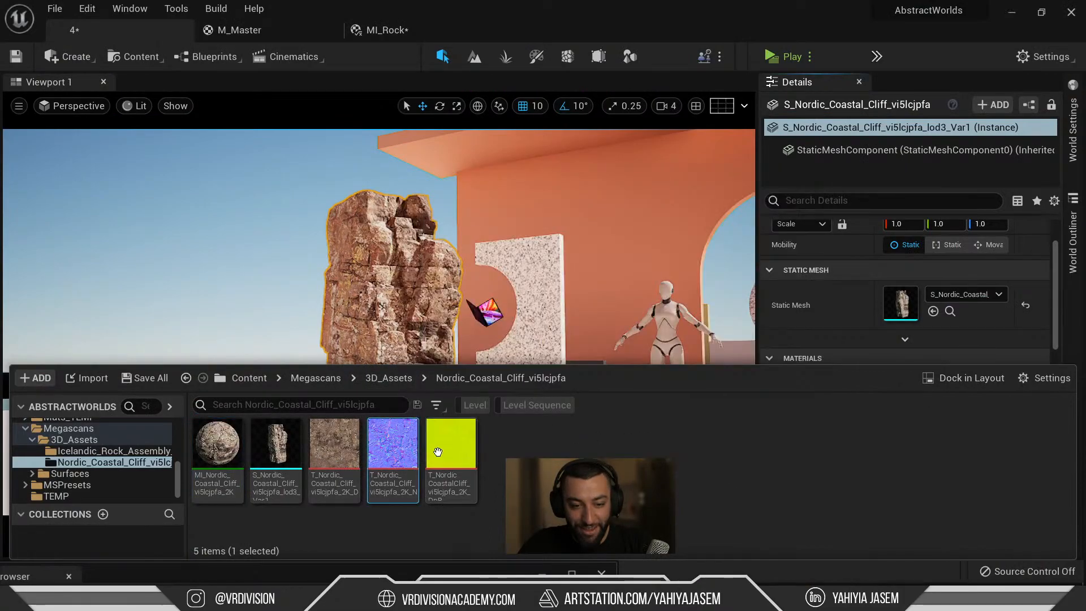
pyautogui.press('F2')
pyautogui.hotkey('ctrl', 'c')
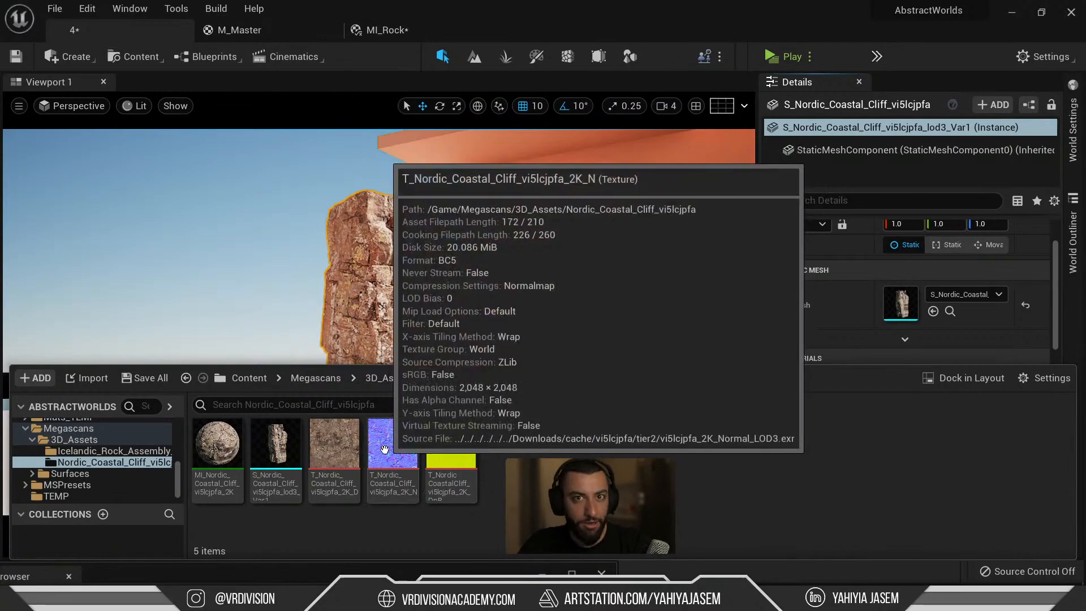
pyautogui.click(372, 312)
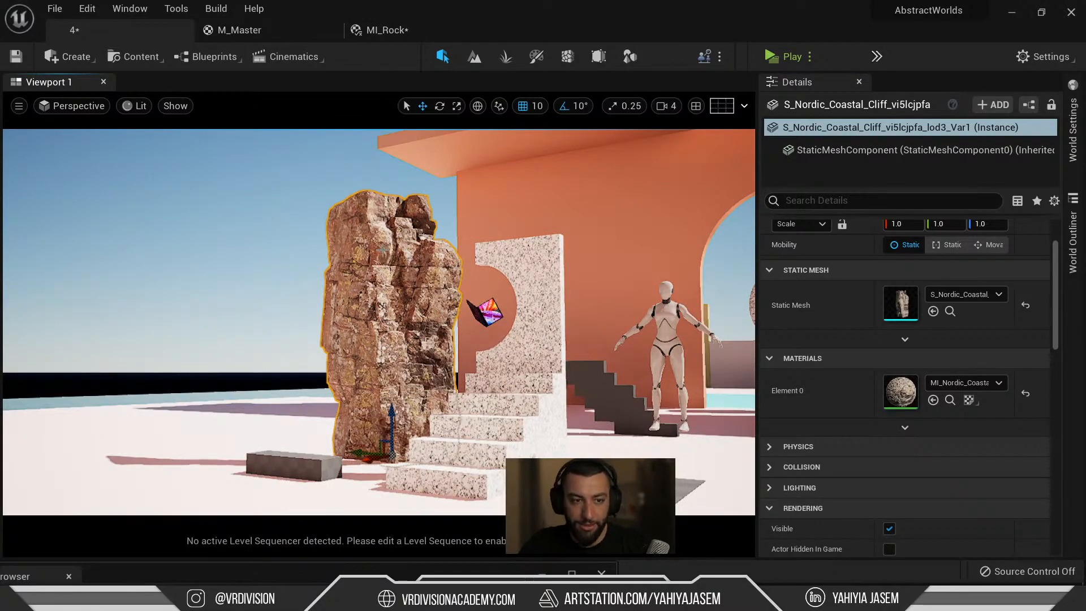
# Open the viewport options menu.
pyautogui.click(86, 111)
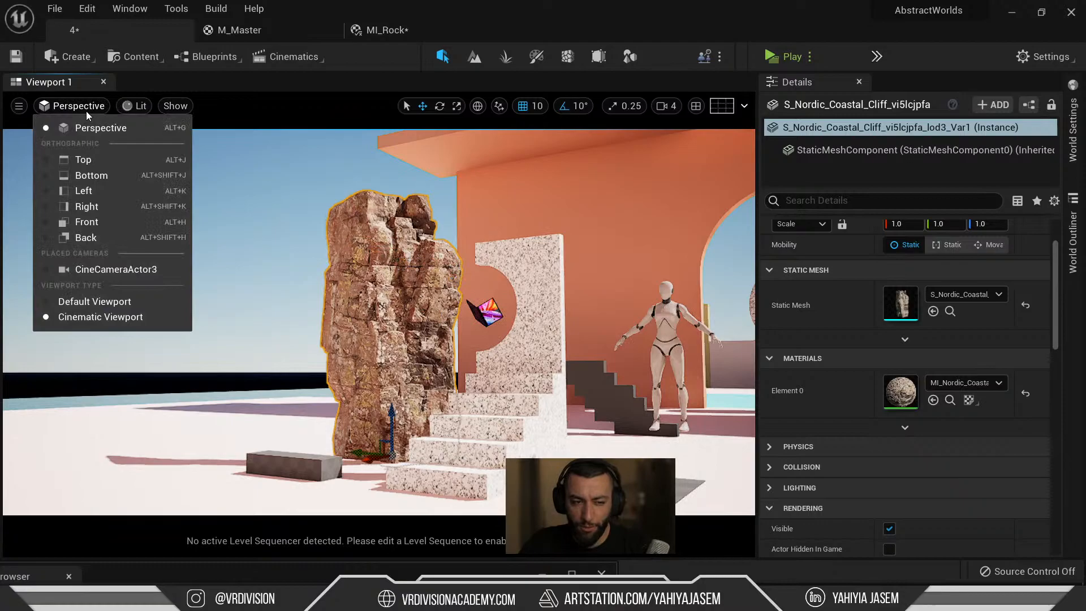
pyautogui.click(22, 110)
pyautogui.click(21, 107)
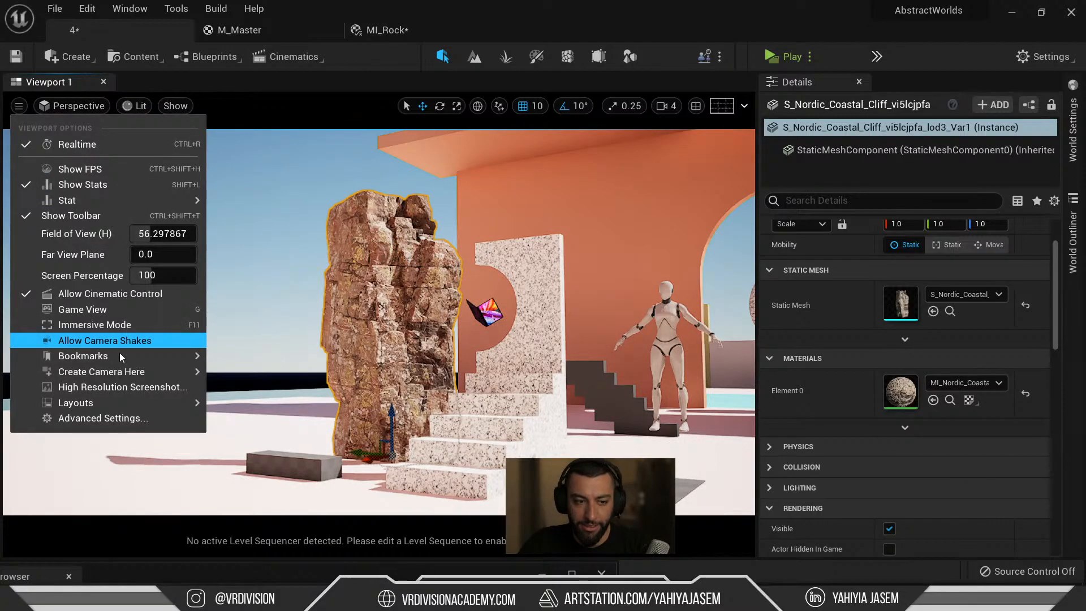
# Create a CineCameraActor at the current viewport position.
pyautogui.moveTo(145, 374)
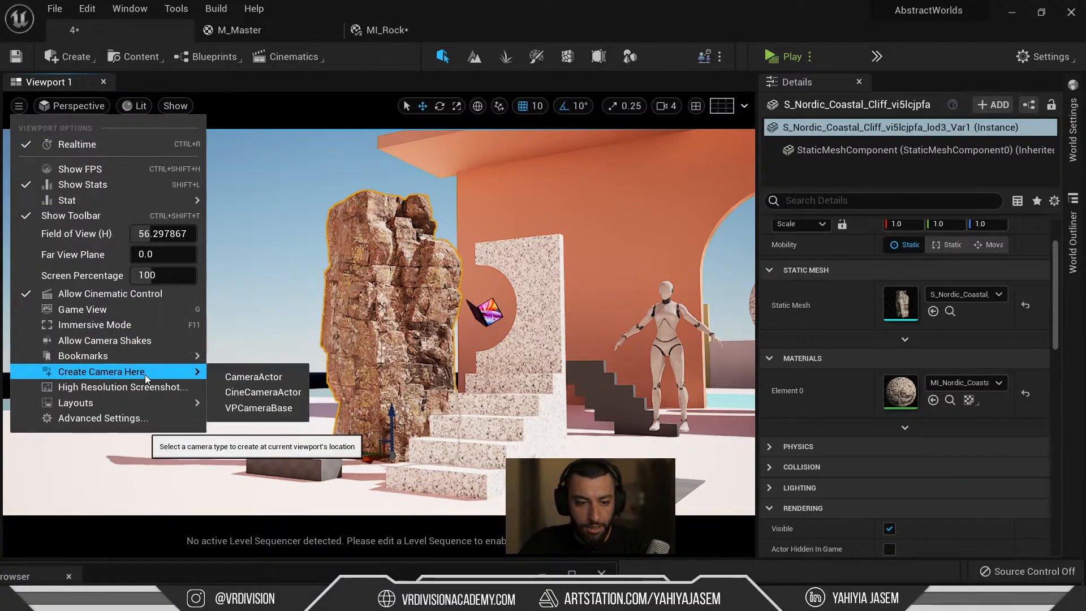
pyautogui.click(277, 392)
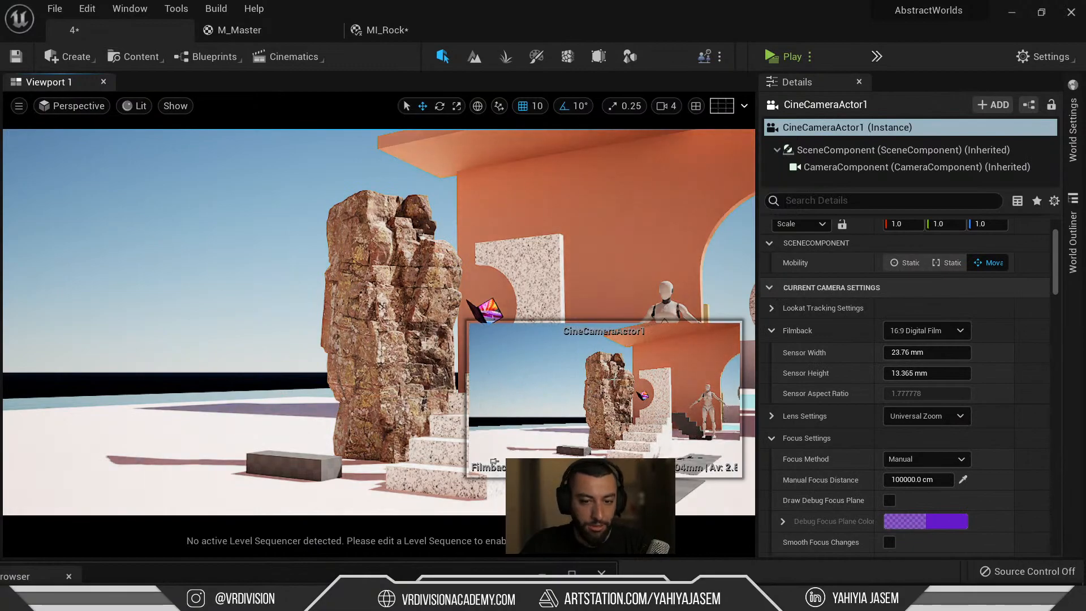
pyautogui.press('f')
pyautogui.keyDown('alt'); pyautogui.moveTo(318, 283); pyautogui.dragTo(599, 334); pyautogui.keyUp('alt')
pyautogui.moveTo(318, 283); pyautogui.dragTo(504, 218, button='right')
# Duplicate MI_Rock and name the copy MI_RockBig.
pyautogui.click(529, 216)
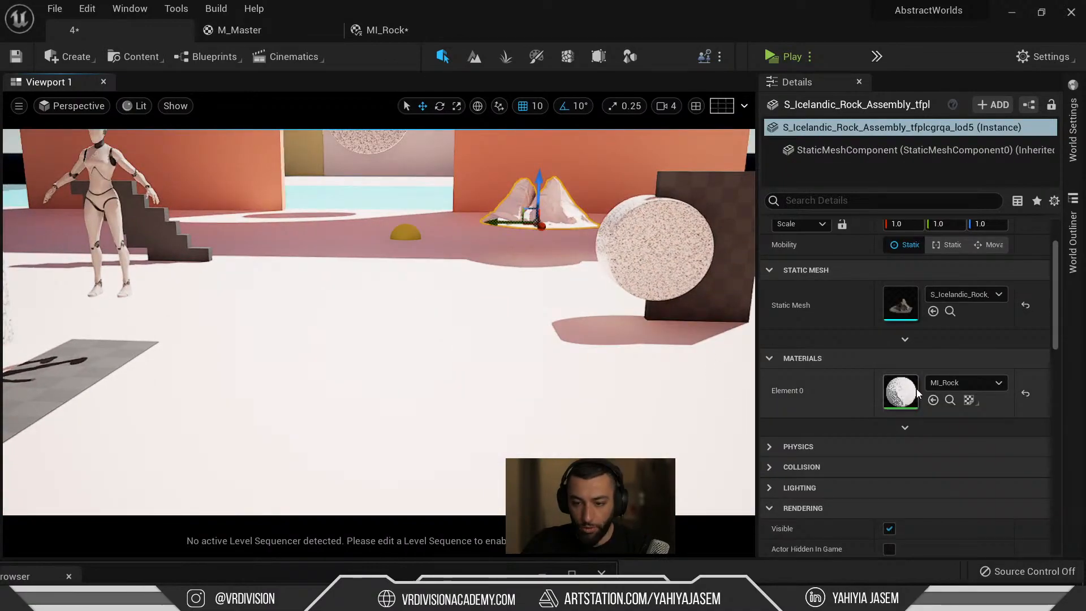
pyautogui.click(953, 400)
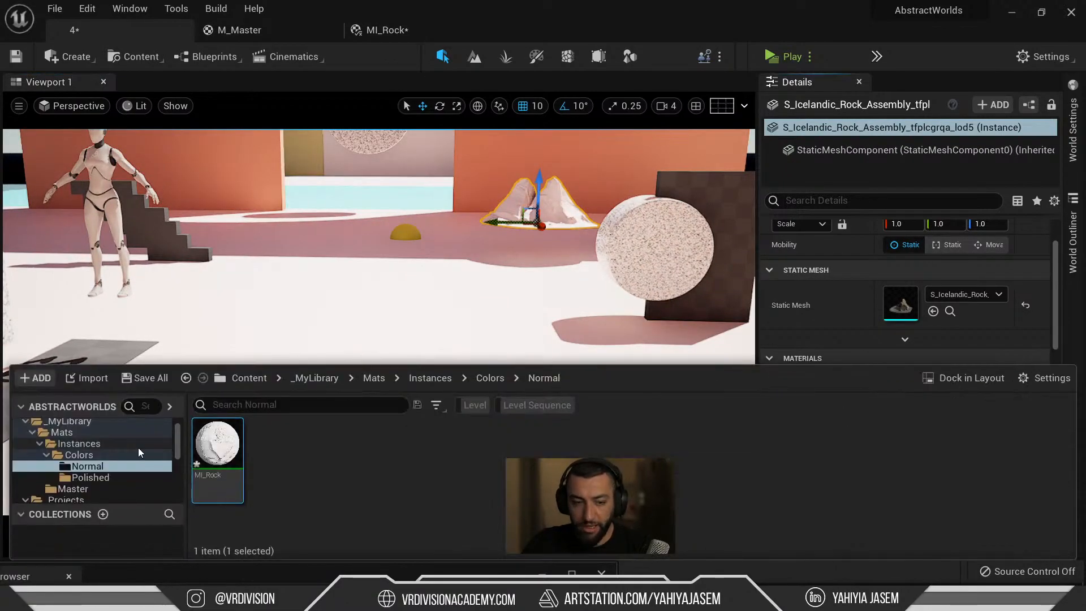
pyautogui.hotkey('ctrl', 'd')
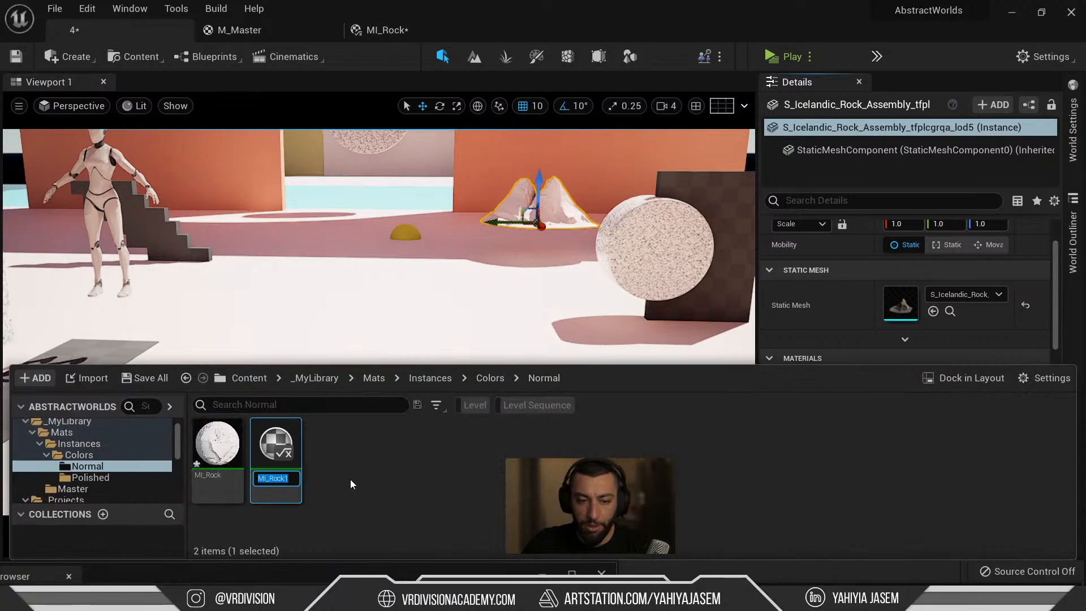
pyautogui.press('Right')
pyautogui.press('BackSpace')
pyautogui.write('Big')
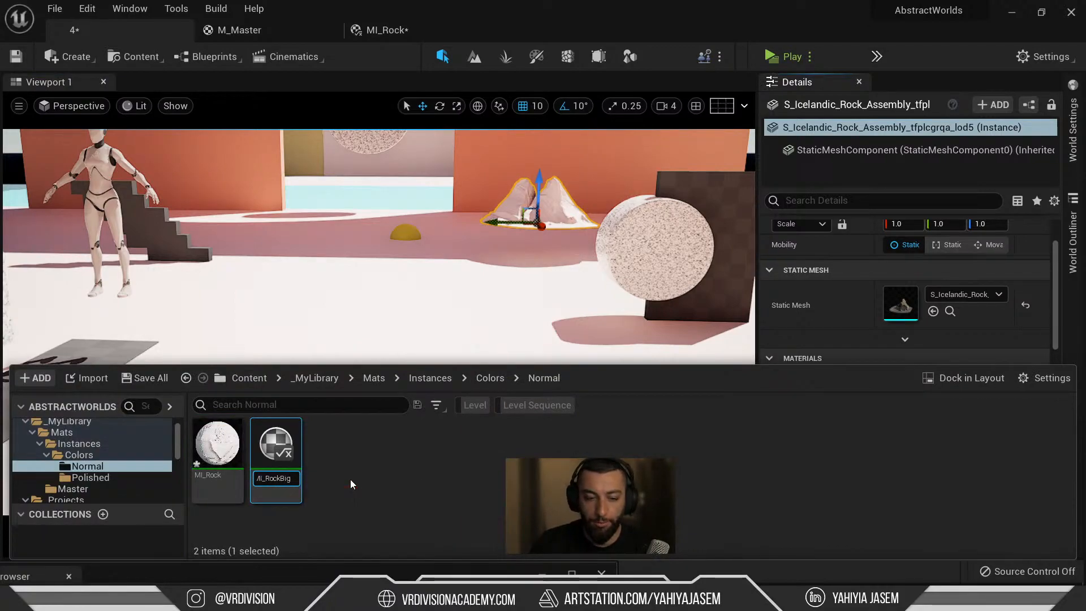
pyautogui.press('Return')
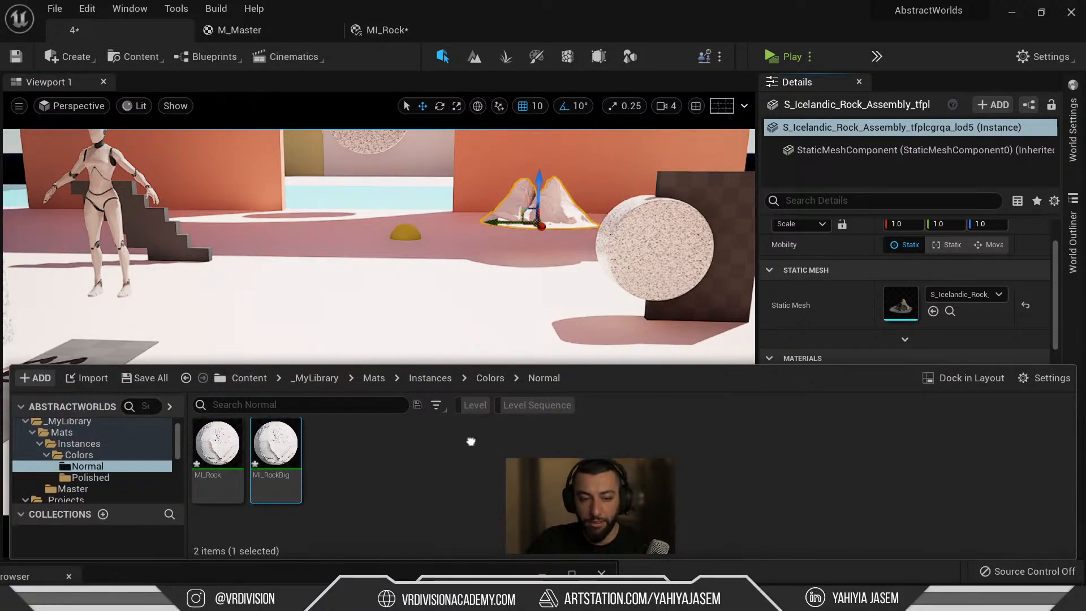
# Drag MI_RockBig onto the tall cliff rock in the viewport.
pyautogui.moveTo(421, 300); pyautogui.dragTo(243, 288, button='right')
pyautogui.hotkey('ctrl', 'space')
pyautogui.moveTo(277, 452); pyautogui.dragTo(324, 242)
pyautogui.moveTo(324, 242); pyautogui.dragTo(283, 201, button='right')
pyautogui.press('w')
pyautogui.moveTo(420, 339)
pyautogui.mouseDown(button='right')
pyautogui.moveTo(453, 328)
pyautogui.moveTo(420, 339)
pyautogui.mouseUp(button='right')
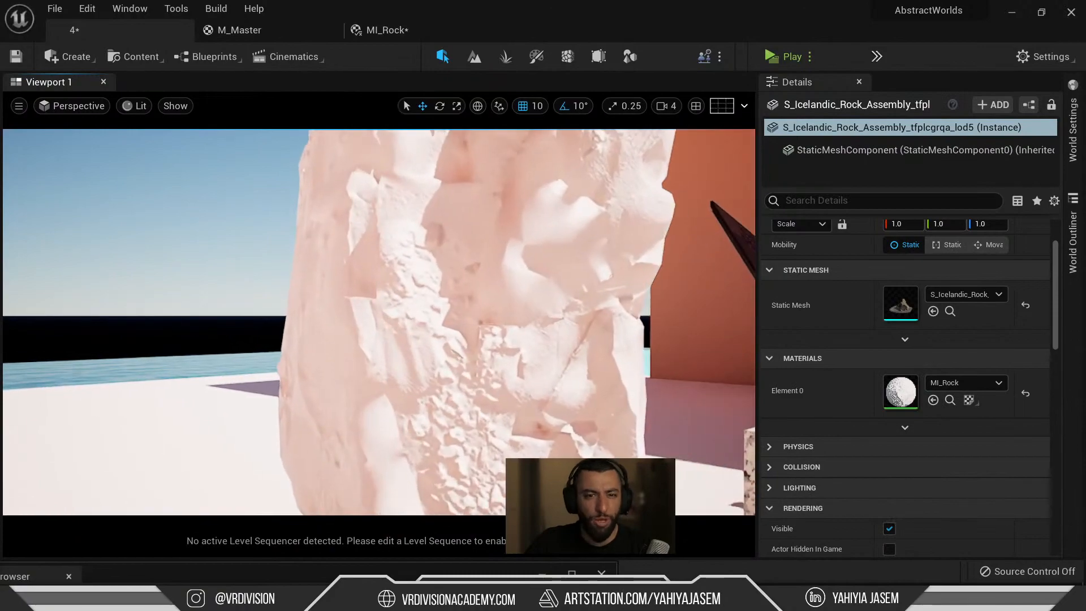
pyautogui.hotkey('ctrl', 'space')
# Open MI_RockBig in a floating window and set its Normal Map to the cliff's normal texture.
pyautogui.doubleClick(300, 453)
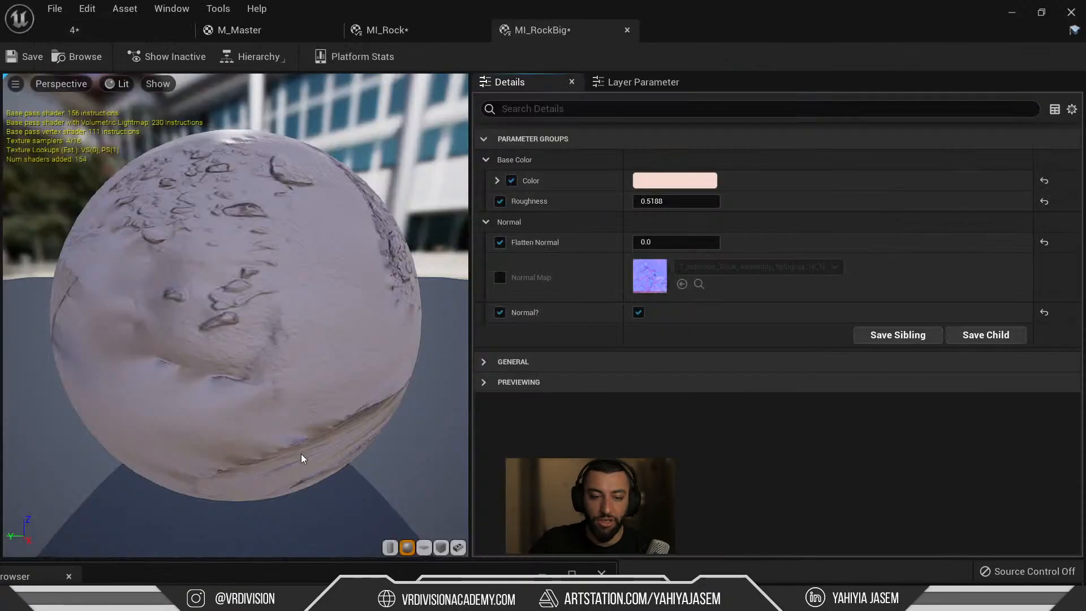
pyautogui.click(500, 277)
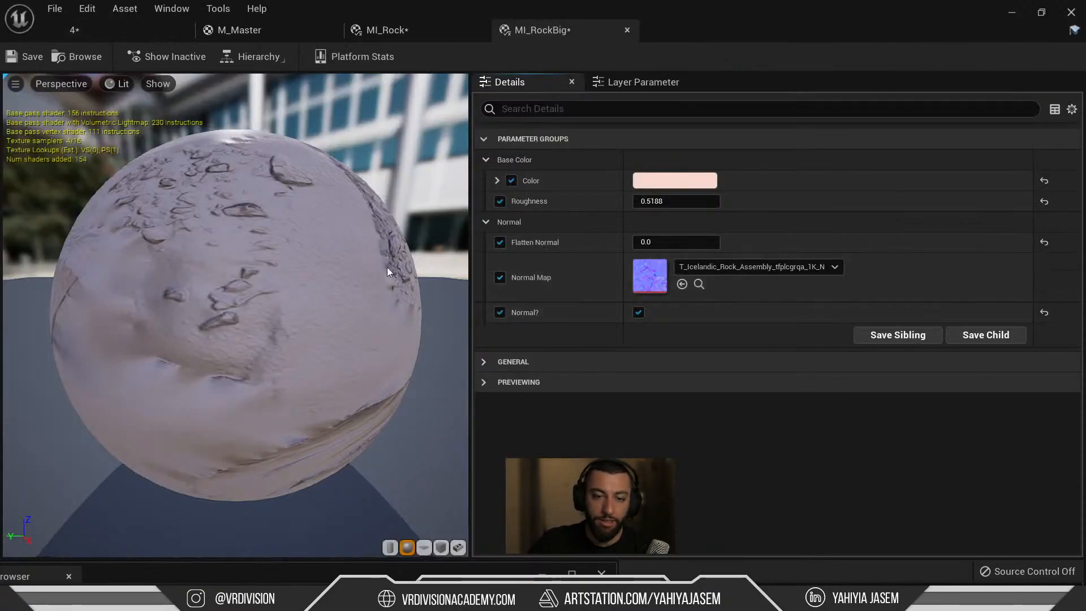
pyautogui.moveTo(541, 30); pyautogui.dragTo(534, 201)
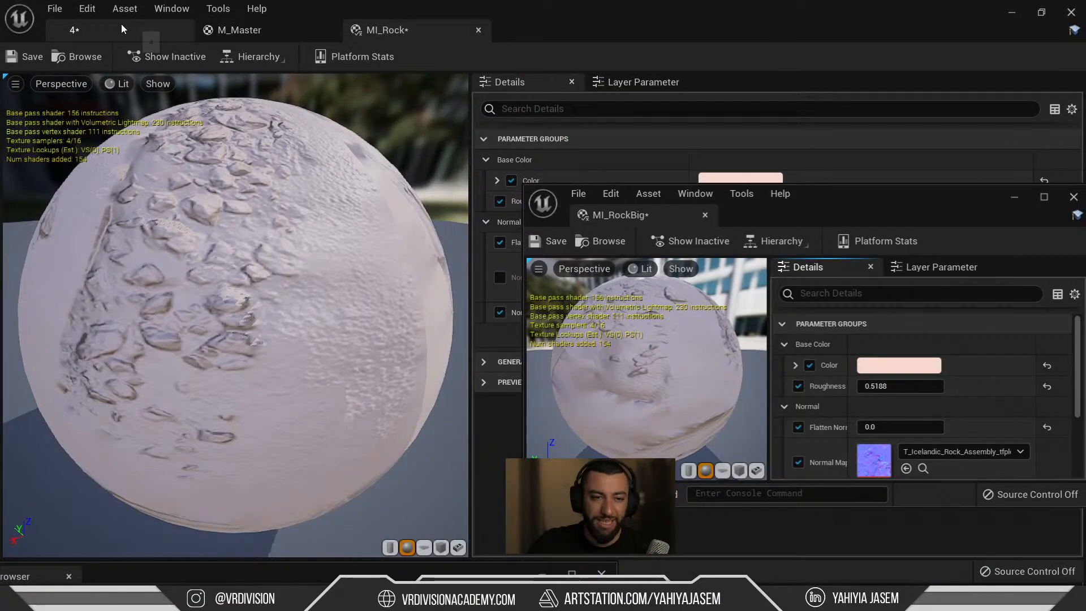
pyautogui.click(121, 27)
pyautogui.moveTo(299, 136); pyautogui.dragTo(317, 176, button='right')
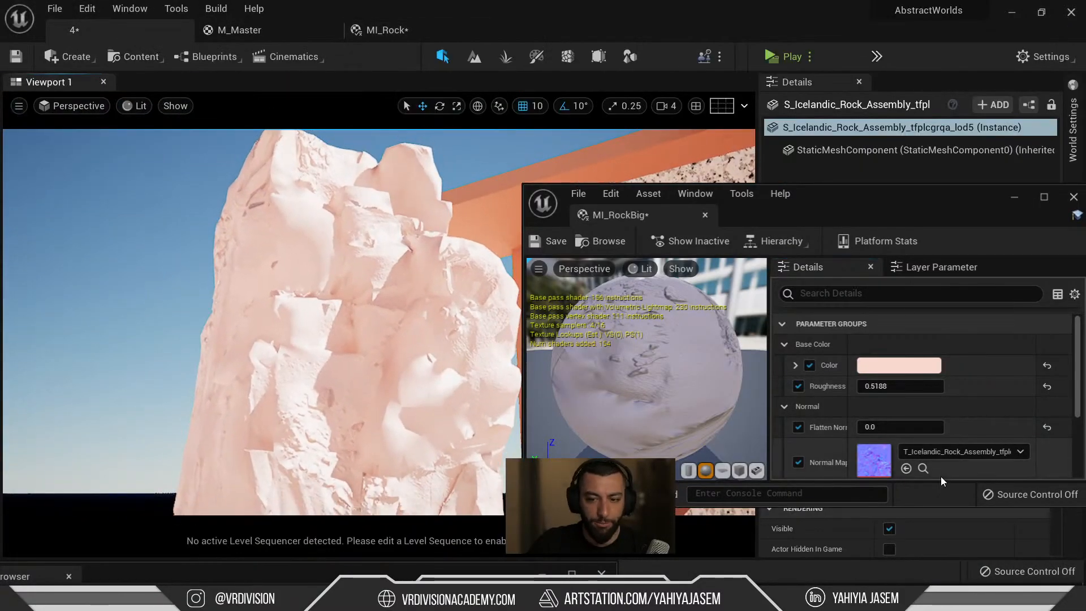
pyautogui.click(941, 453)
pyautogui.hotkey('ctrl', 'v')
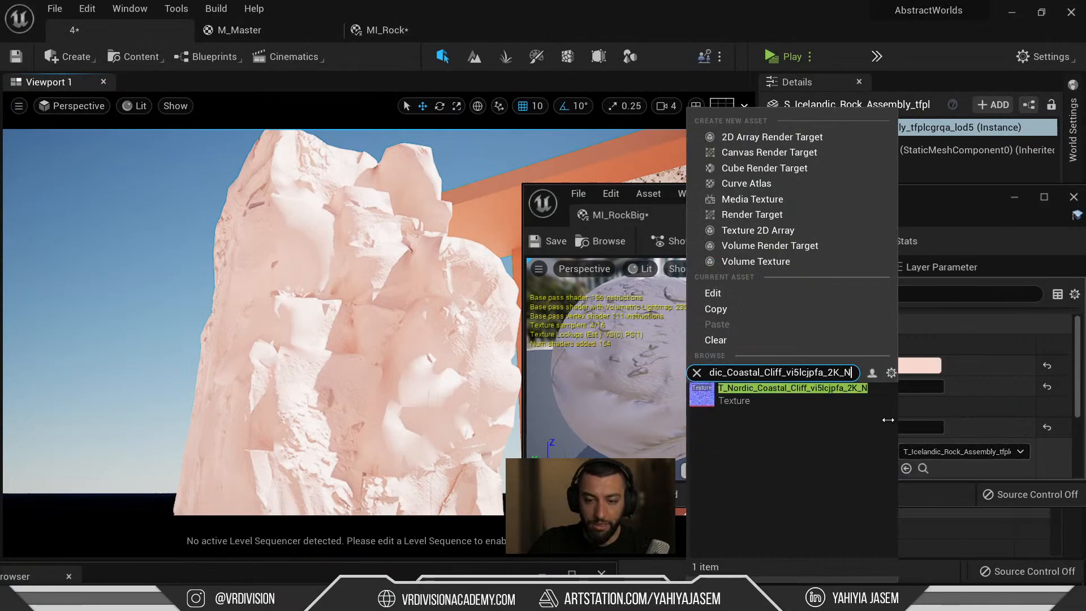
pyautogui.click(823, 392)
# Change the rock's base colour to a paler, brighter grey-blue and confirm it.
pyautogui.moveTo(427, 257); pyautogui.dragTo(518, 263, button='right')
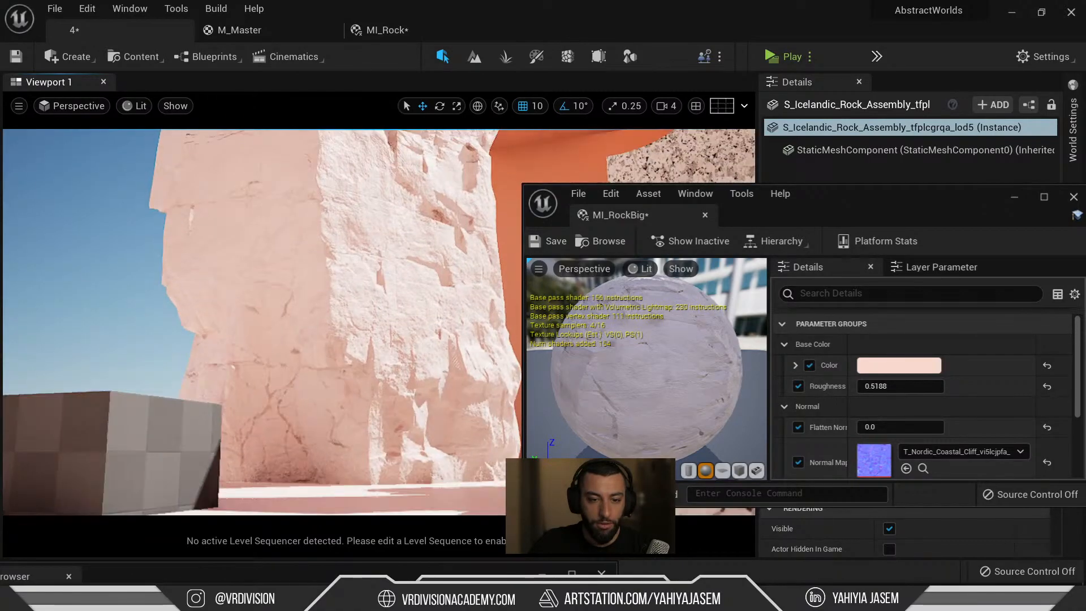
pyautogui.click(915, 367)
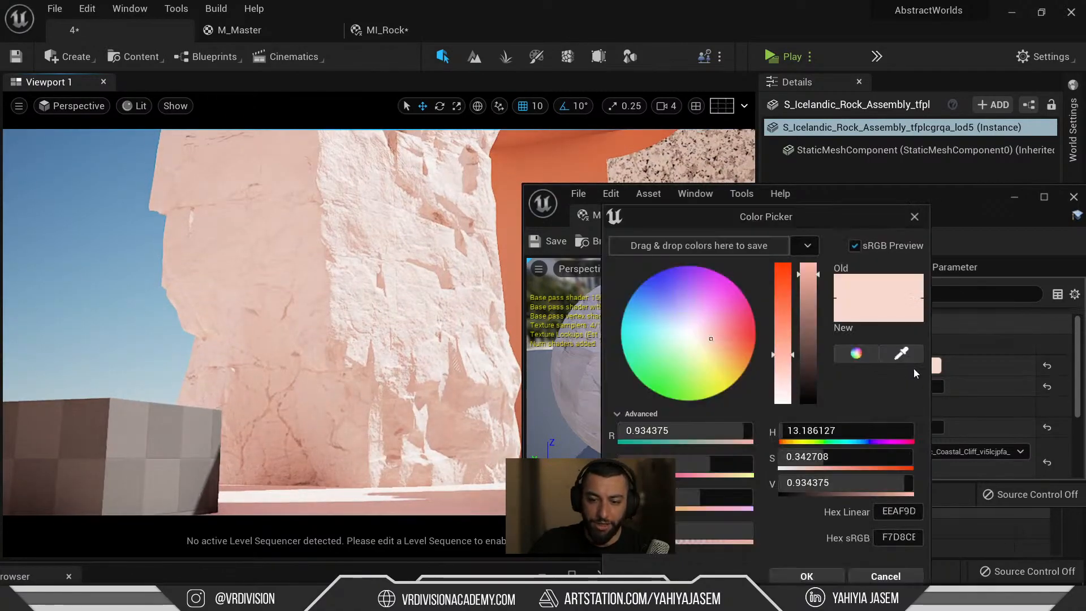
pyautogui.moveTo(803, 298)
pyautogui.mouseDown()
pyautogui.moveTo(782, 334)
pyautogui.moveTo(806, 376)
pyautogui.moveTo(784, 322)
pyautogui.moveTo(784, 276)
pyautogui.mouseUp()
pyautogui.moveTo(444, 290); pyautogui.dragTo(456, 290, button='right')
pyautogui.press('s')
pyautogui.moveTo(783, 304); pyautogui.dragTo(808, 337)
pyautogui.moveTo(829, 430); pyautogui.dragTo(905, 431)
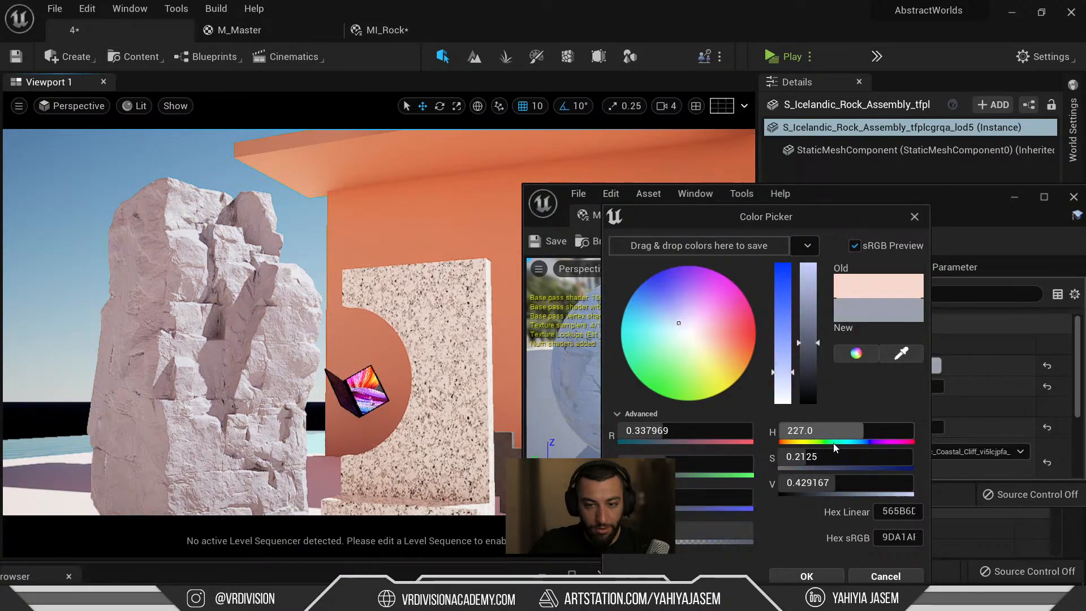
pyautogui.click(809, 575)
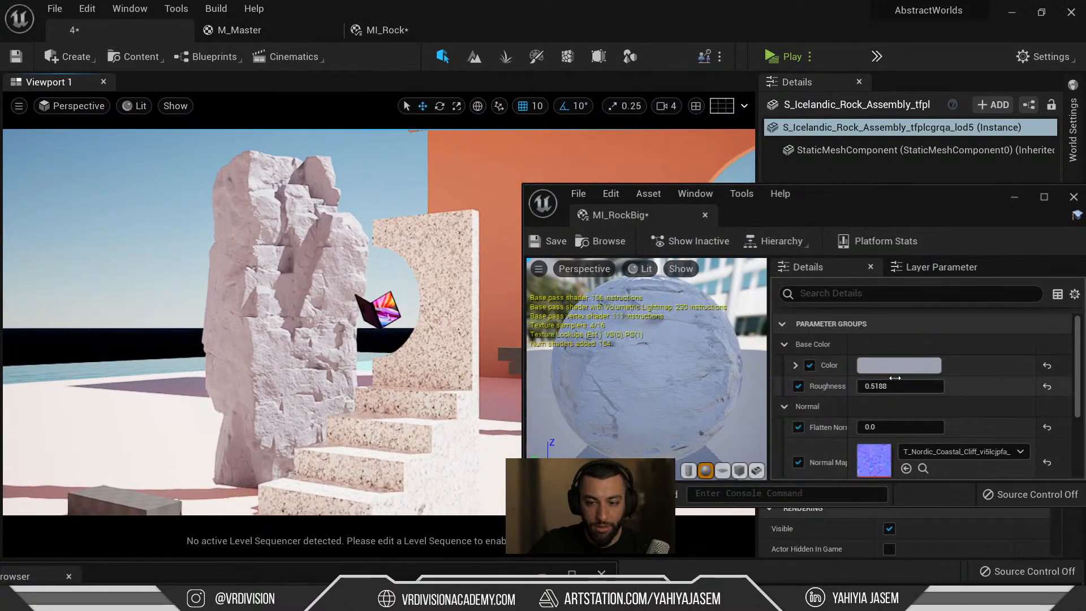
# Paste the stored colour into the Color parameter, close MI_RockBig and look over the level.
pyautogui.moveTo(477, 295)
pyautogui.mouseDown(button='right')
pyautogui.moveTo(507, 295)
pyautogui.moveTo(477, 294)
pyautogui.mouseUp(button='right')
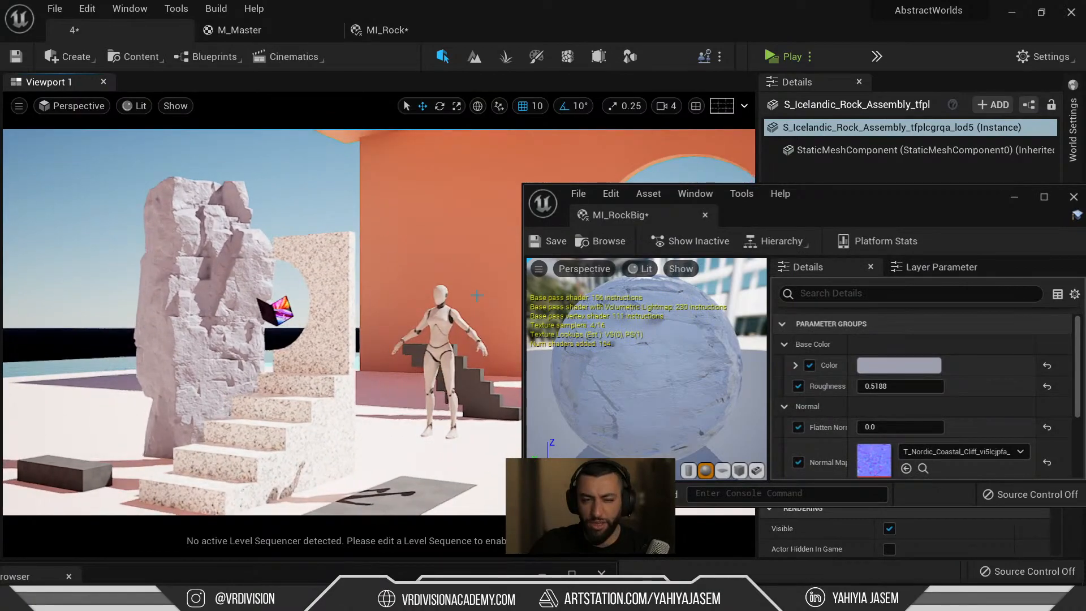
pyautogui.press('Escape')
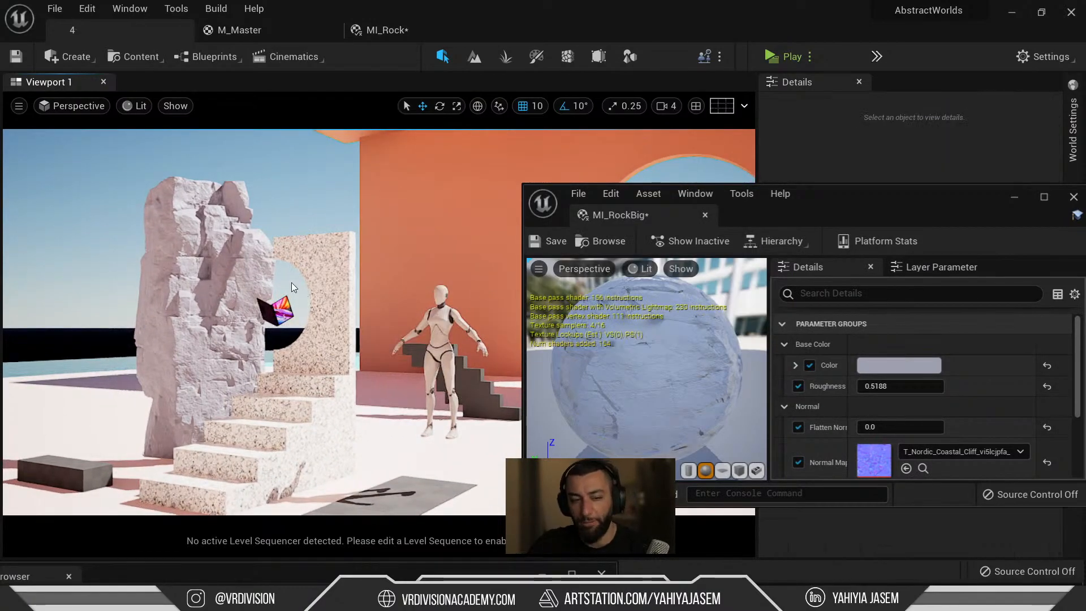
pyautogui.moveTo(221, 218); pyautogui.dragTo(181, 222, button='right')
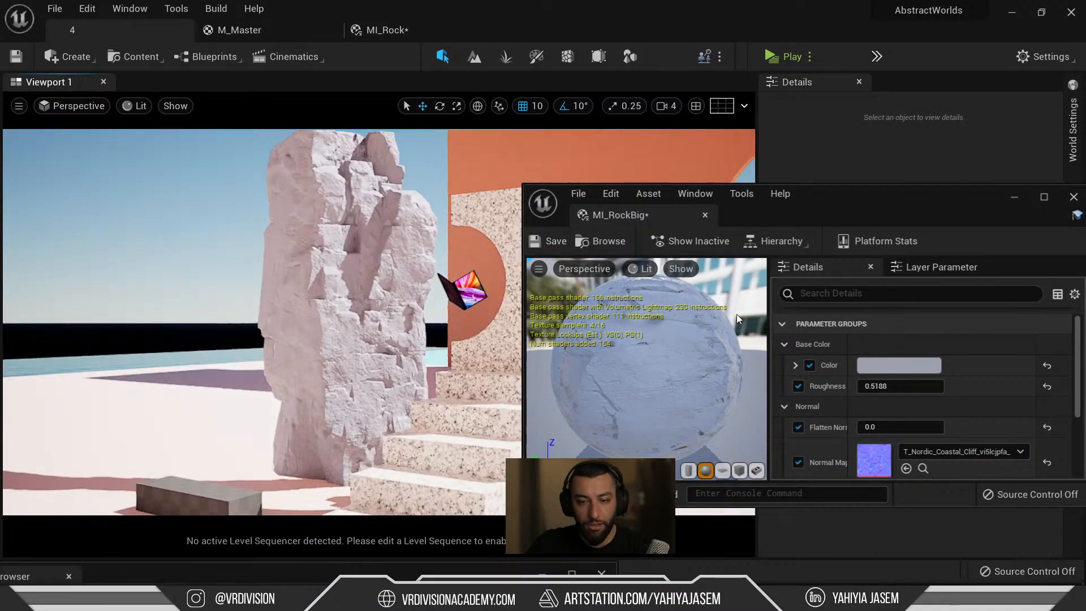
pyautogui.rightClick(881, 365)
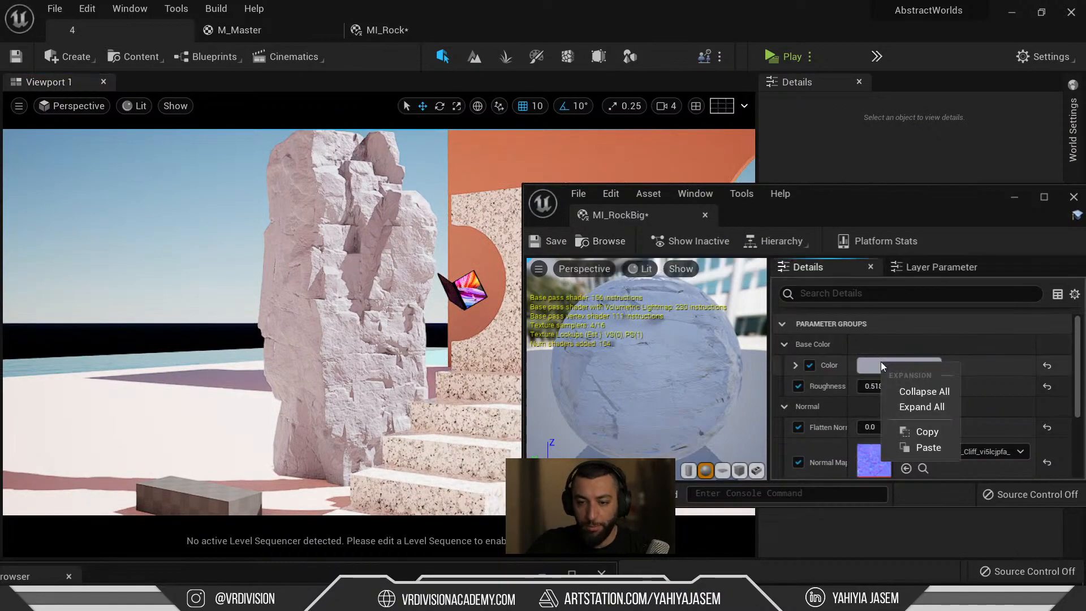
pyautogui.click(937, 447)
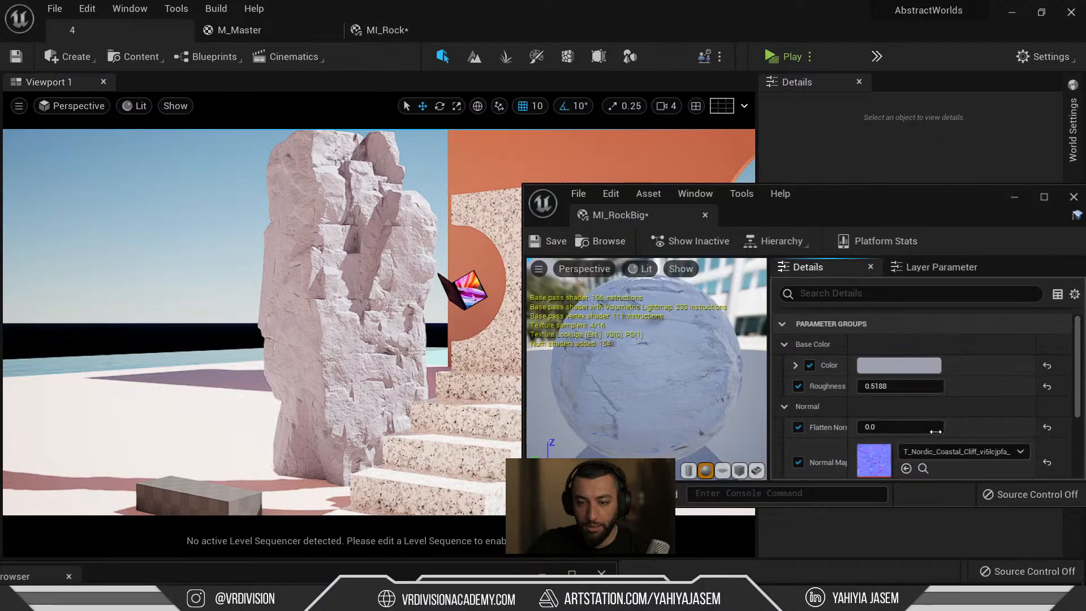
pyautogui.middleClick(604, 219)
pyautogui.moveTo(379, 323); pyautogui.dragTo(443, 322, button='right')
pyautogui.press('d')
pyautogui.press('a')
pyautogui.press('d')
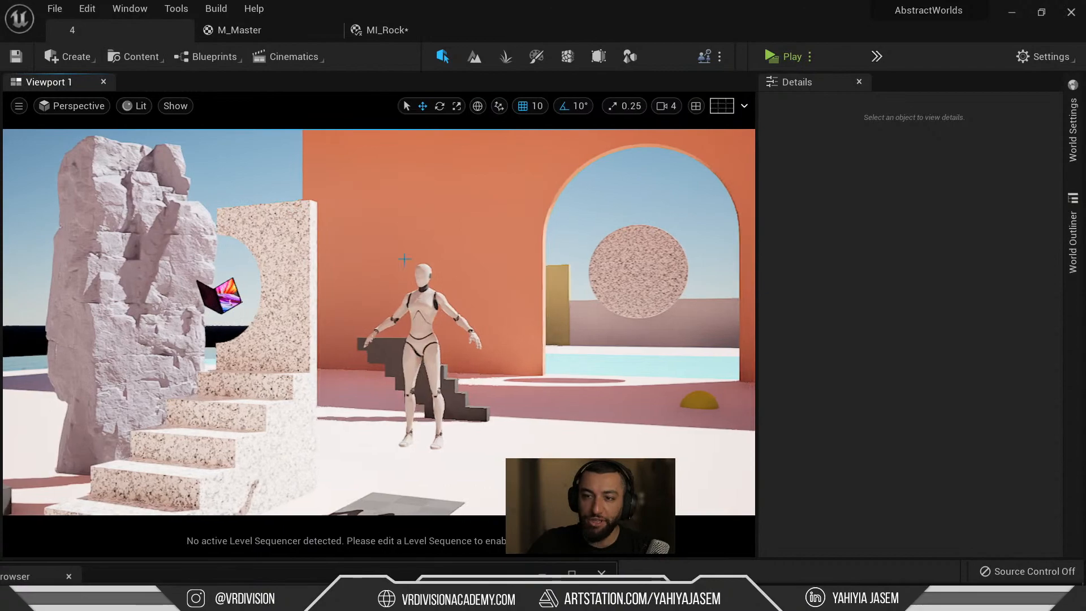
pyautogui.hotkey('ctrl', 'space')
# Copy MI_C_Grey into the Polished folder and rename the copy MI_Color_1.
pyautogui.click(491, 379)
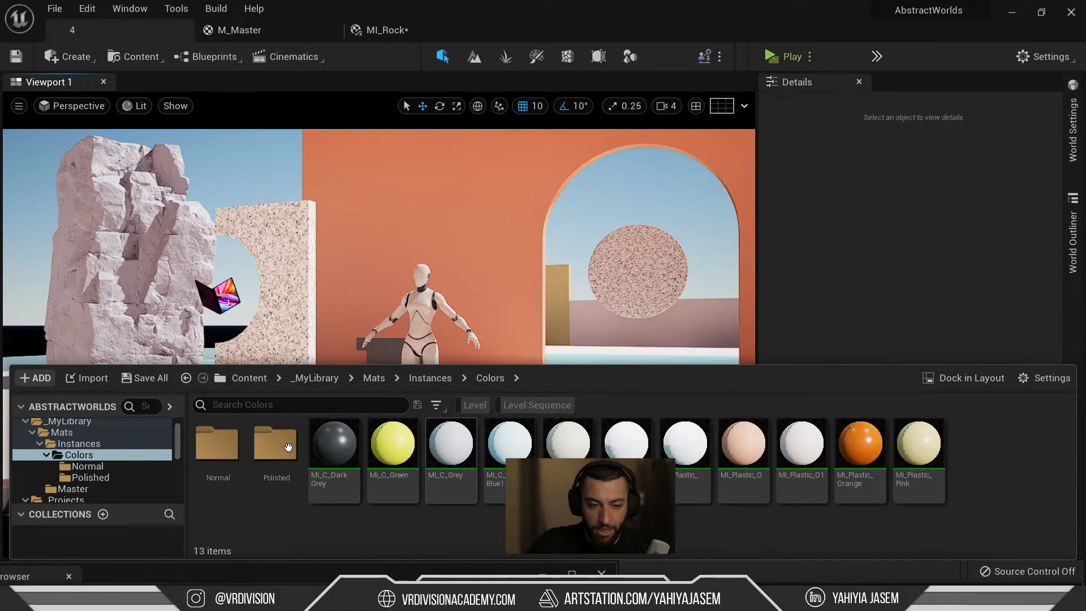
pyautogui.moveTo(279, 447); pyautogui.dragTo(280, 451)
pyautogui.click(324, 499)
pyautogui.doubleClick(266, 450)
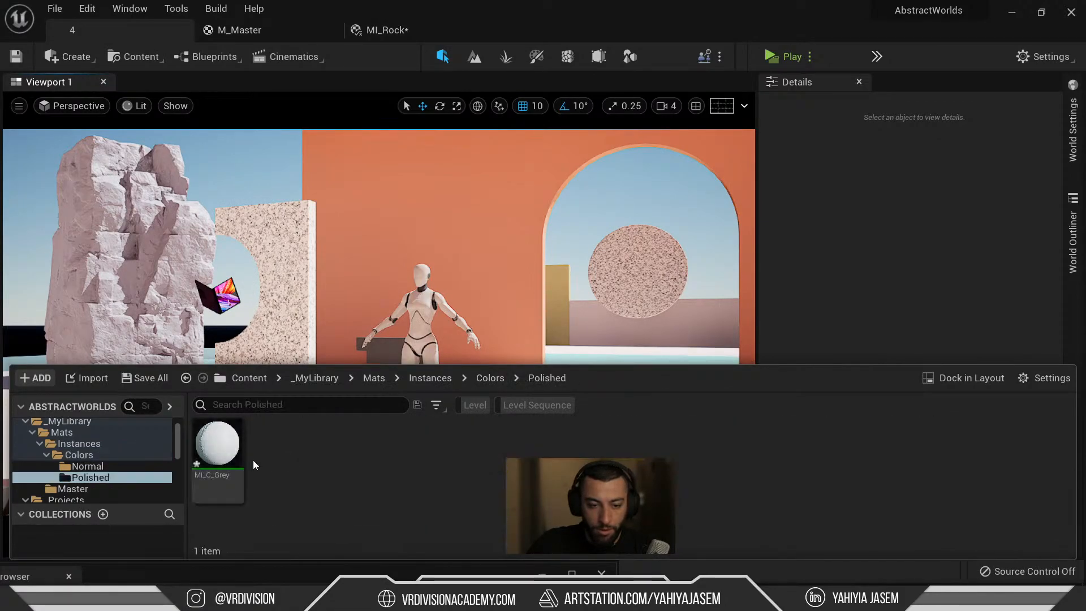
pyautogui.click(341, 461)
pyautogui.click(209, 470)
pyautogui.press('F2')
pyautogui.moveTo(206, 478); pyautogui.dragTo(352, 486)
pyautogui.write('_Pol')
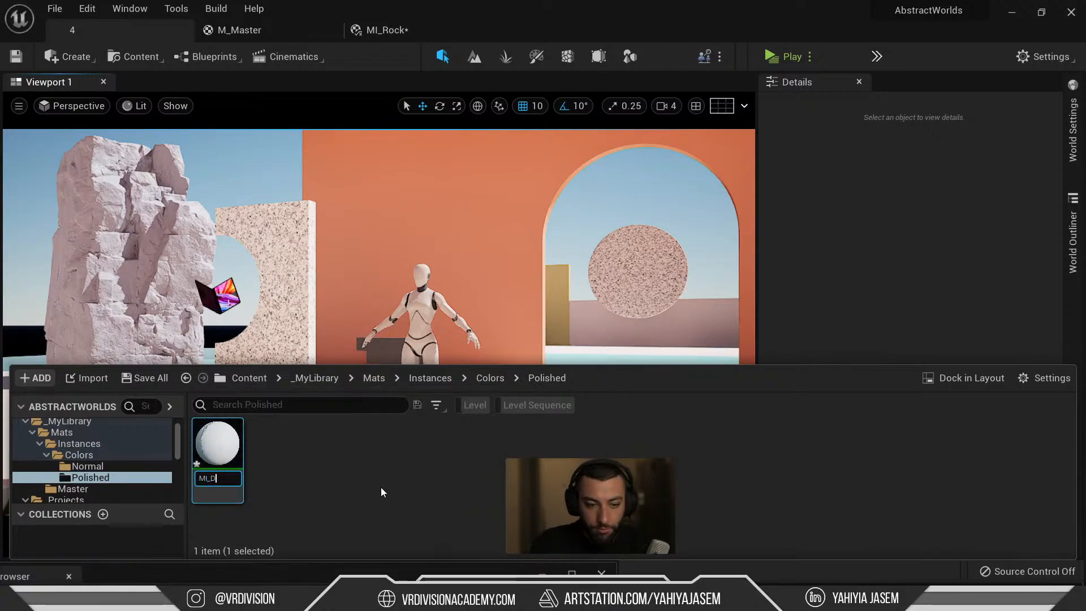
pyautogui.press('BackSpace')
pyautogui.press('BackSpace')
pyautogui.press('BackSpace')
pyautogui.write('Color_1')
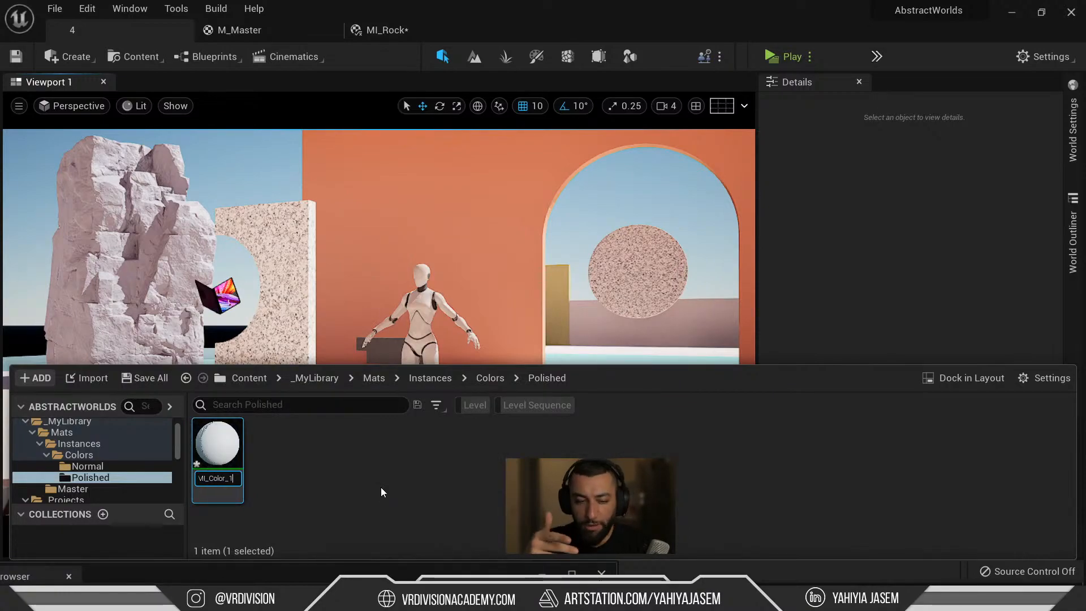
pyautogui.press('Return')
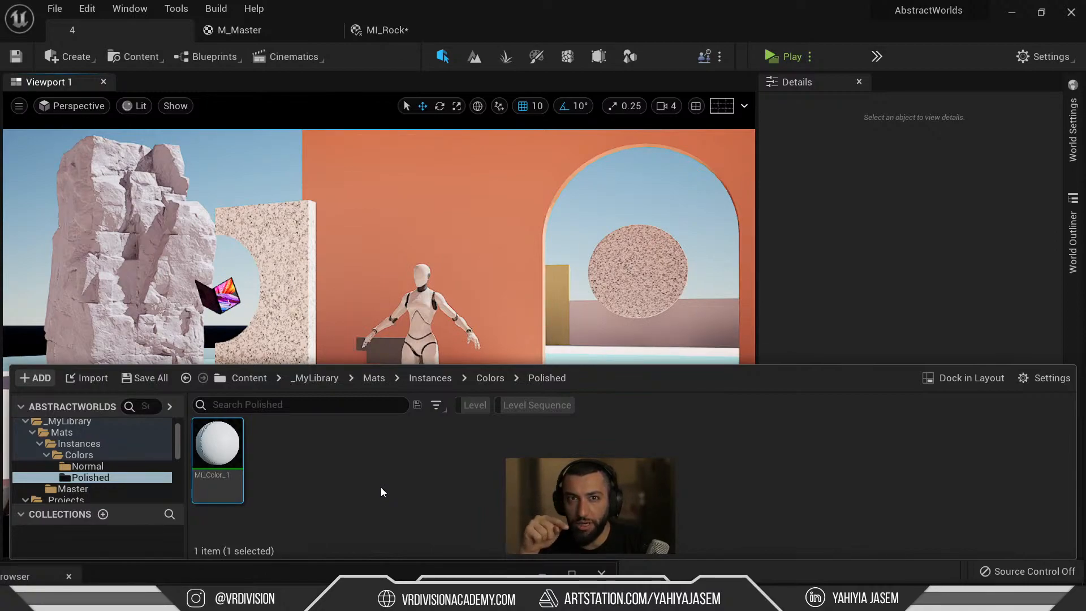
# Duplicate MI_Color_1 three times, creating MI_Color_2 through MI_Color_4.
pyautogui.click(490, 378)
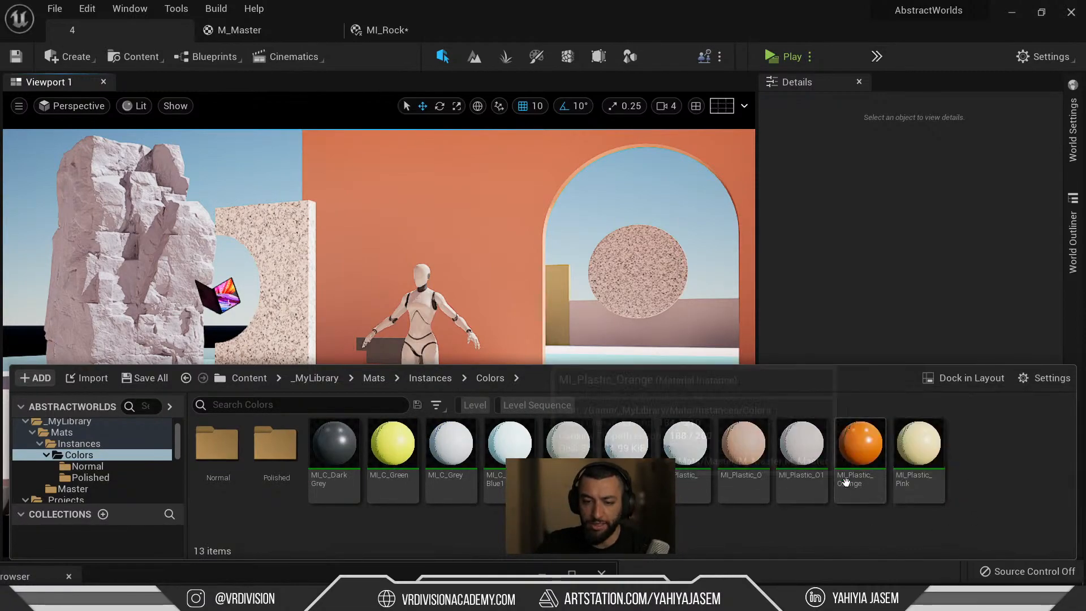
pyautogui.doubleClick(292, 457)
pyautogui.click(225, 457)
pyautogui.hotkey('ctrl', 'd')
pyautogui.click(344, 495)
pyautogui.click(276, 455)
pyautogui.hotkey('ctrl', 'd')
pyautogui.click(427, 491)
pyautogui.click(355, 434)
pyautogui.hotkey('ctrl', 'd')
pyautogui.click(485, 474)
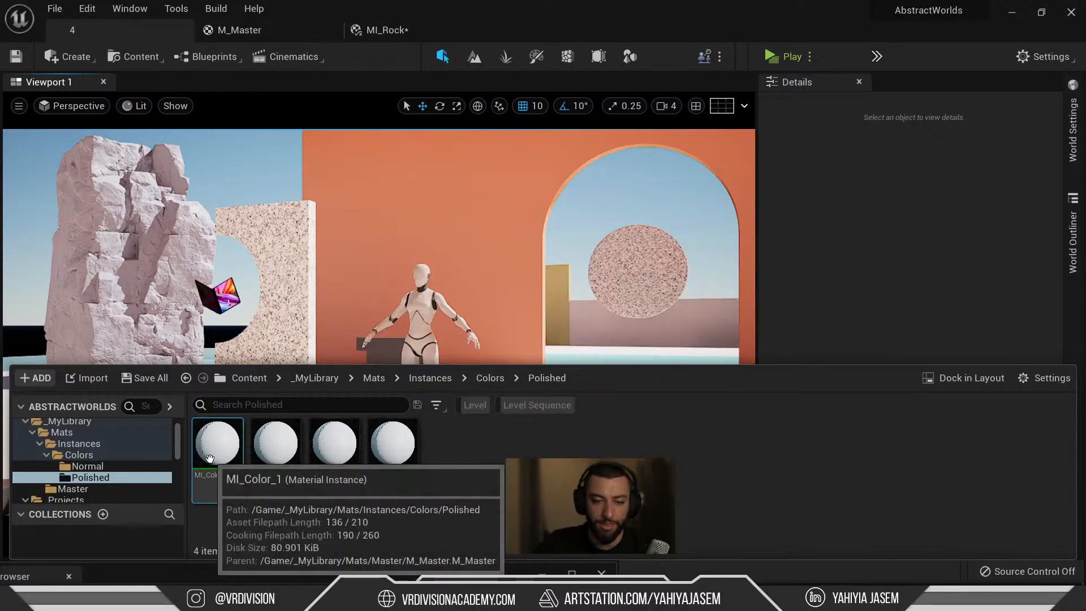
# Open MI_Color_1, try a hex value in its Color picker, then cancel back to grey.
pyautogui.doubleClick(211, 460)
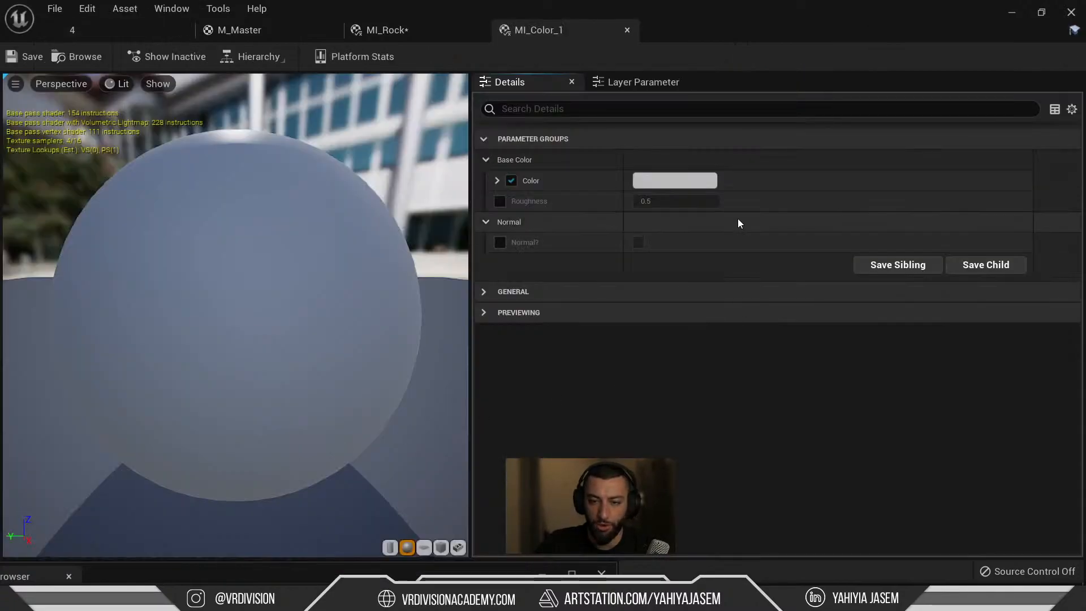
pyautogui.click(677, 182)
pyautogui.click(972, 488)
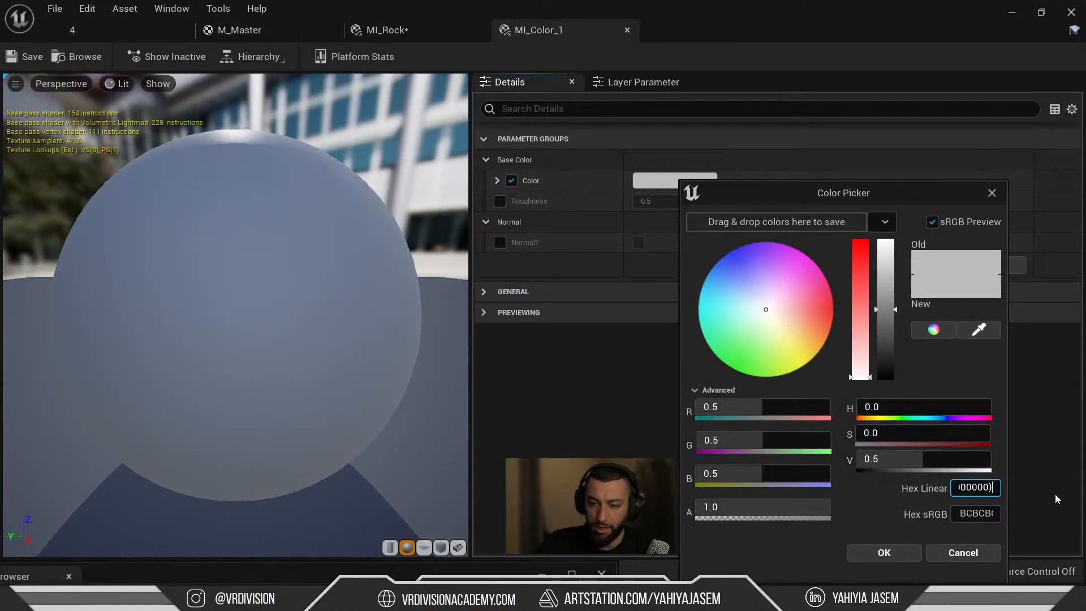
pyautogui.press('Return')
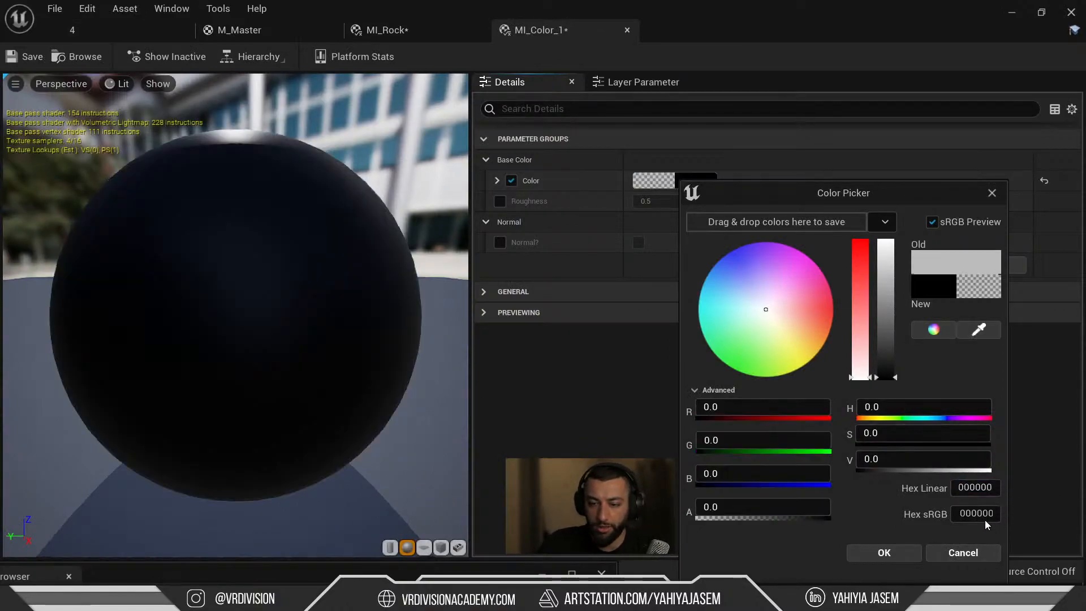
pyautogui.hotkey('ctrl', 'v')
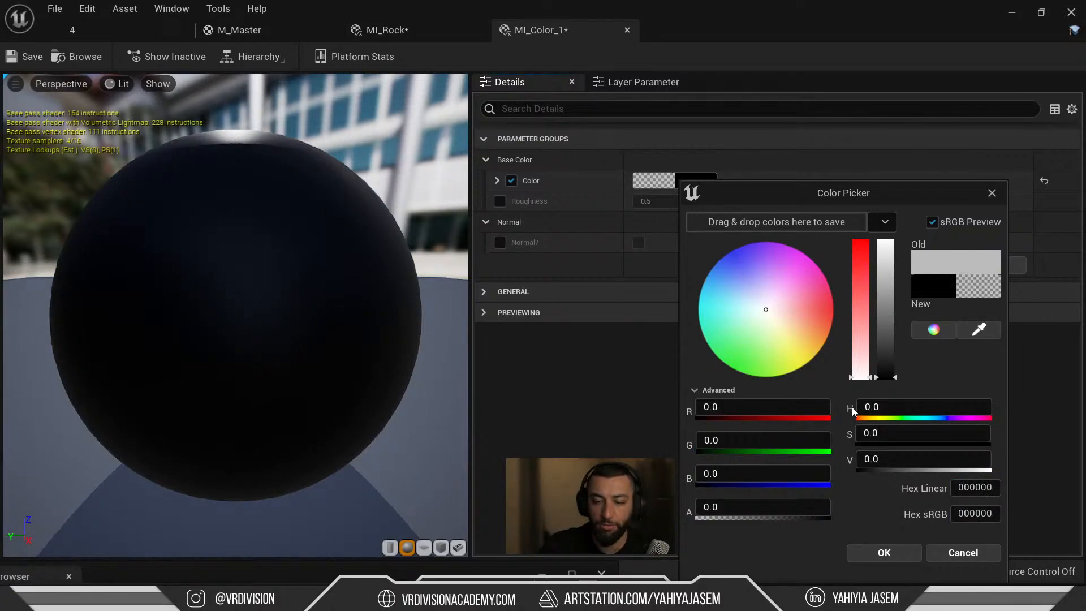
pyautogui.click(964, 553)
# Copy the rock's blue-grey Color from MI_RockBig and paste it into MI_Color_1.
pyautogui.click(84, 30)
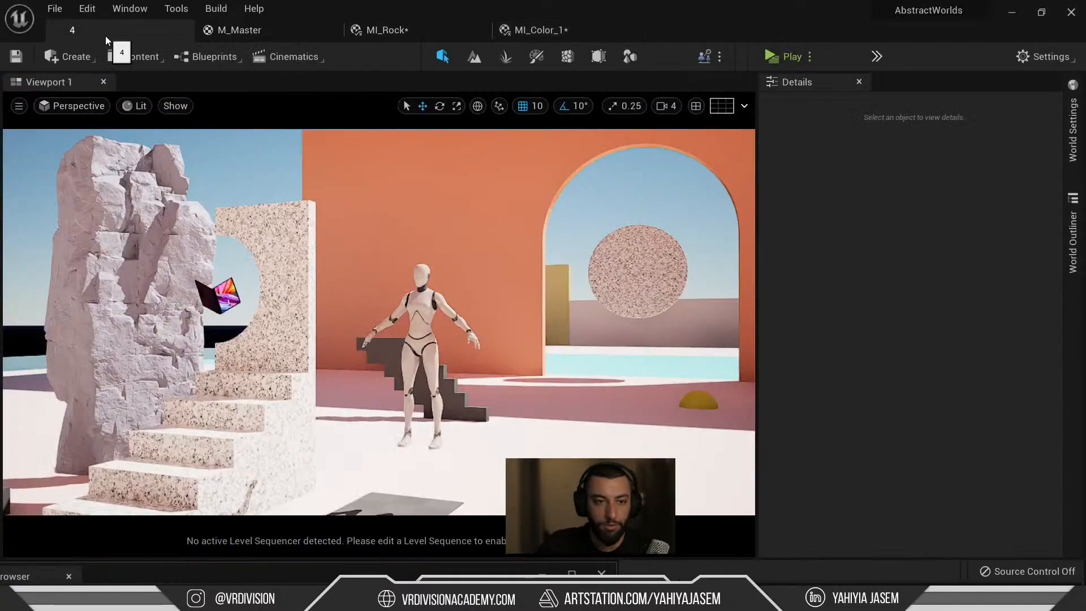
pyautogui.doubleClick(901, 392)
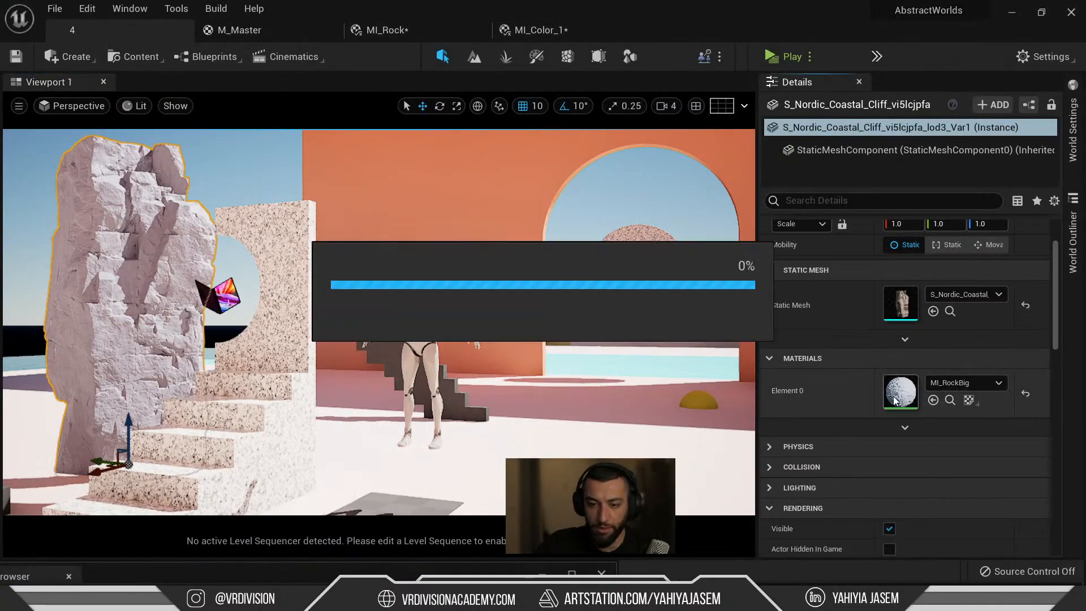
pyautogui.rightClick(656, 180)
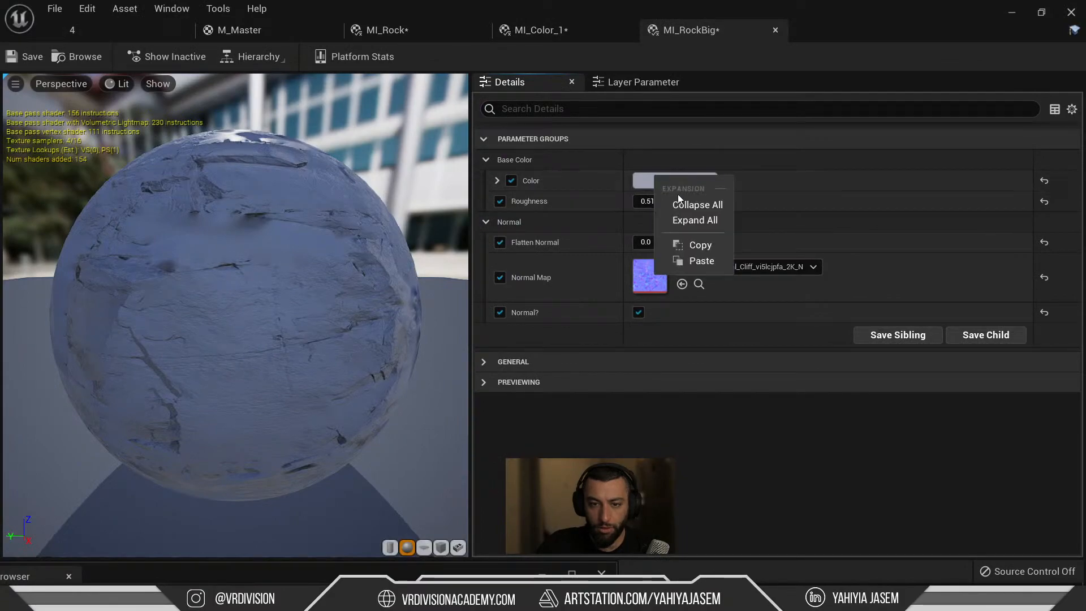
pyautogui.click(702, 244)
pyautogui.click(586, 28)
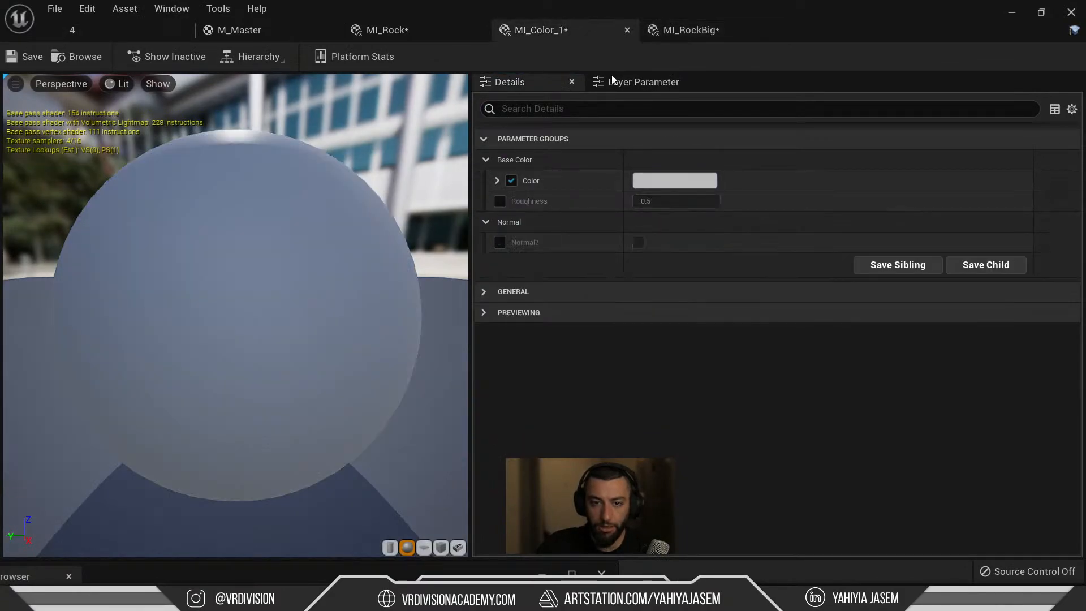
pyautogui.rightClick(660, 181)
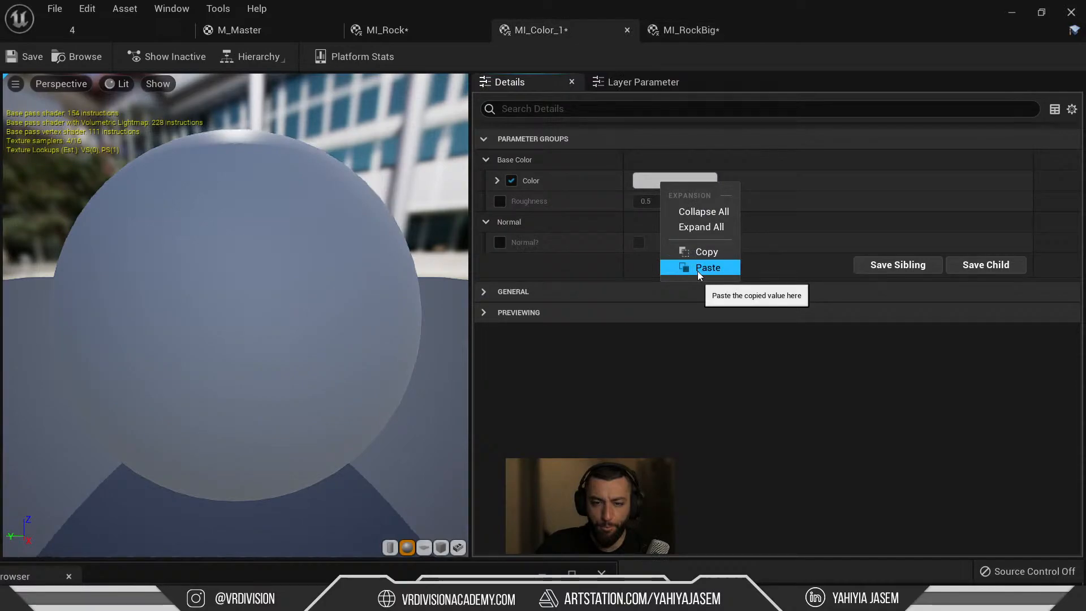
pyautogui.click(698, 271)
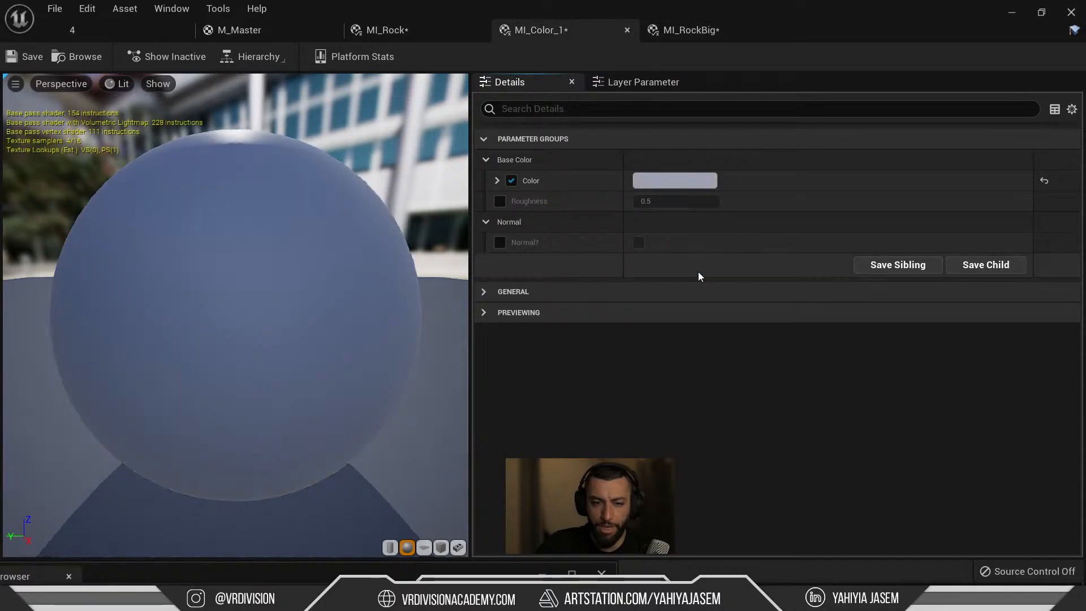
# Drag MI_Color_1 from the Content Drawer onto the back and orange arch walls.
pyautogui.click(86, 26)
pyautogui.hotkey('ctrl', 'space')
pyautogui.moveTo(260, 464); pyautogui.dragTo(473, 209)
pyautogui.hotkey('ctrl', 'space')
pyautogui.moveTo(213, 456); pyautogui.dragTo(525, 160)
pyautogui.moveTo(525, 160); pyautogui.dragTo(622, 102, button='right')
pyautogui.hotkey('ctrl', 'space')
pyautogui.moveTo(225, 456); pyautogui.dragTo(570, 363)
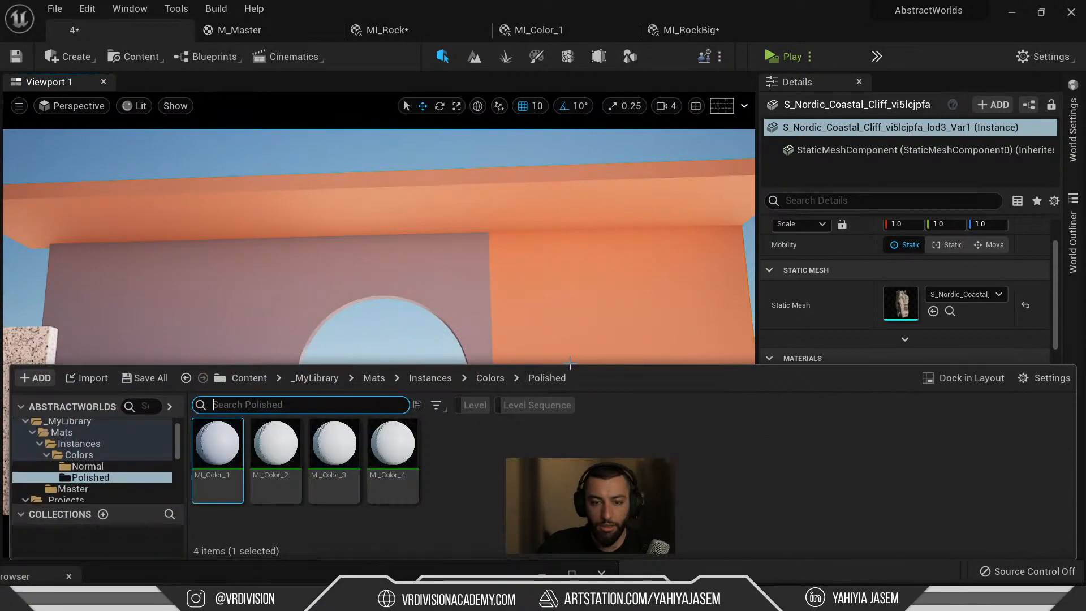
pyautogui.moveTo(572, 295); pyautogui.dragTo(573, 295)
pyautogui.moveTo(573, 294)
pyautogui.mouseDown(button='right')
pyautogui.moveTo(569, 308)
pyautogui.moveTo(506, 288)
pyautogui.moveTo(576, 293)
pyautogui.moveTo(559, 295)
pyautogui.mouseUp(button='right')
pyautogui.press('s')
pyautogui.press('d')
# Undo the stray change and apply MI_Color_1 to the orange wall again.
pyautogui.hotkey('ctrl', 'z')
pyautogui.press('s')
pyautogui.press('w')
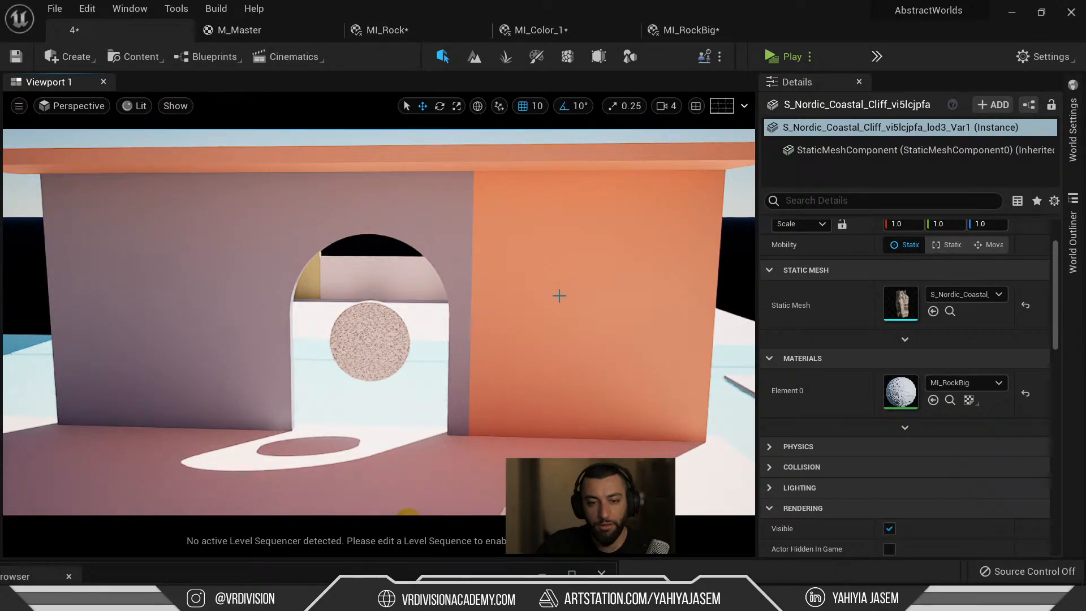
pyautogui.hotkey('ctrl', 'space')
pyautogui.moveTo(218, 452); pyautogui.dragTo(611, 249)
pyautogui.press('s')
pyautogui.moveTo(611, 250); pyautogui.dragTo(612, 251, button='right')
# Fly the view toward the arches and pillars, previewing the scene in game view.
pyautogui.press('s')
pyautogui.press('w')
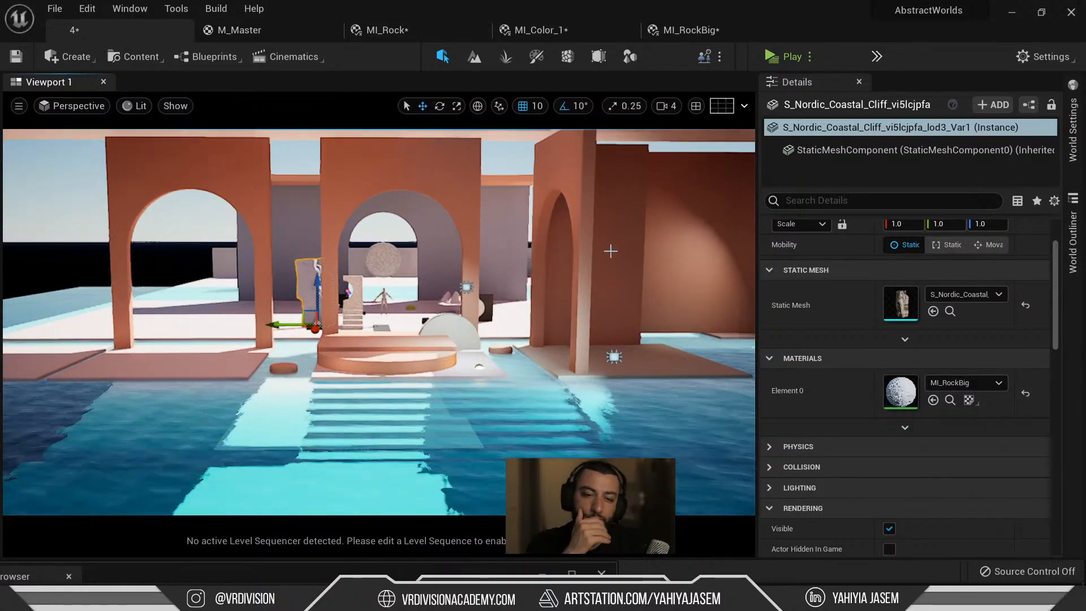
pyautogui.press('w')
pyautogui.moveTo(611, 250); pyautogui.dragTo(591, 259, button='right')
pyautogui.press('w')
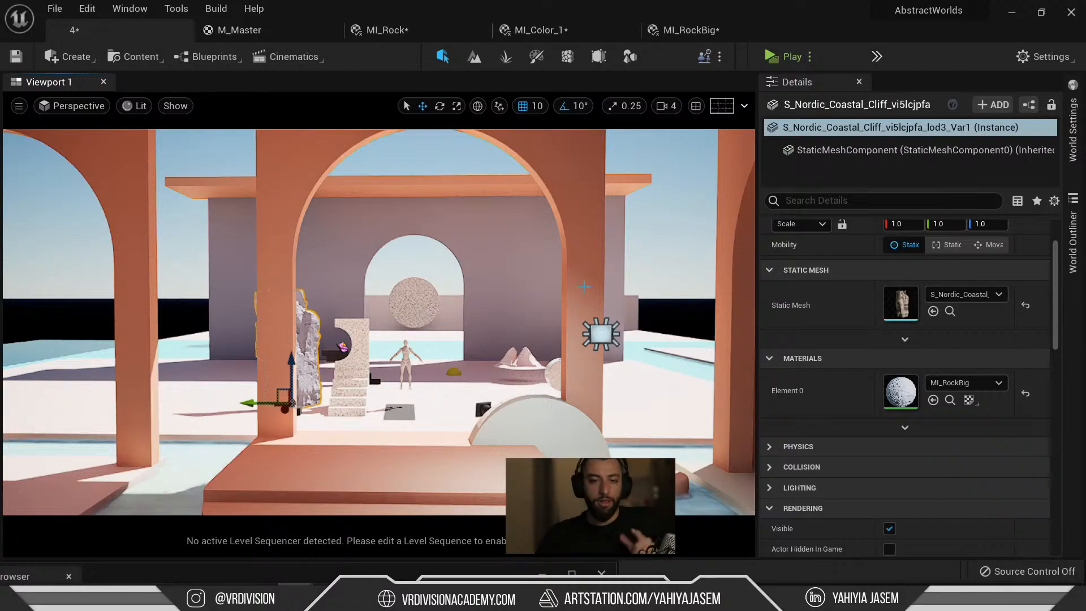
pyautogui.scroll(-3, 569, 276)
pyautogui.press('g')
pyautogui.moveTo(569, 276); pyautogui.dragTo(563, 275, button='right')
pyautogui.press('e')
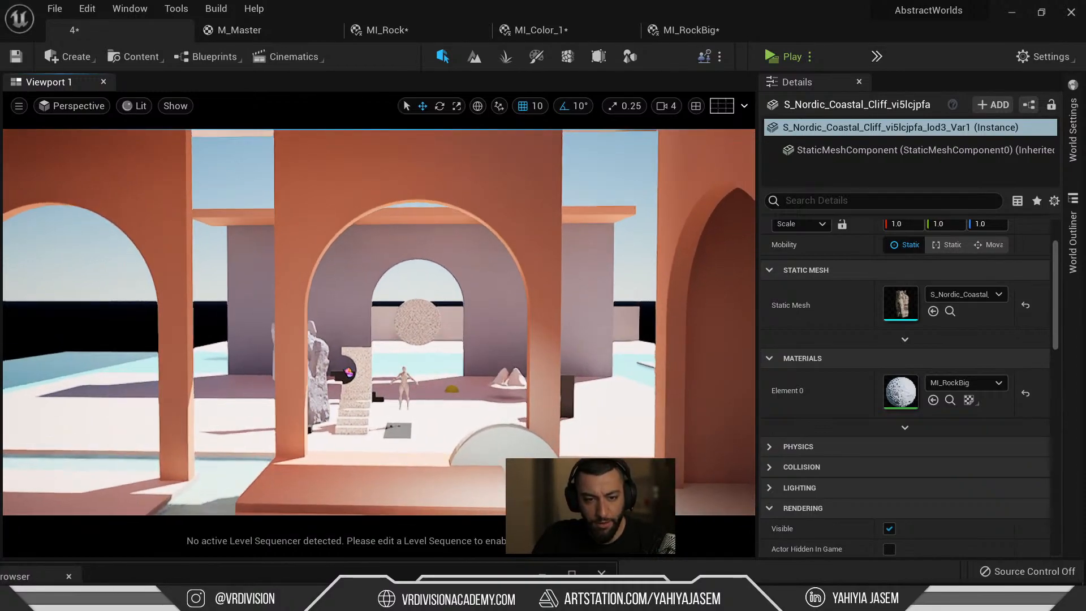
pyautogui.rightClick(562, 275)
pyautogui.press('Escape')
pyautogui.press('Escape')
# Select the right wall, open its MI_Color_1 and copy the Color's hex sRGB value.
pyautogui.click(586, 280)
pyautogui.doubleClick(901, 391)
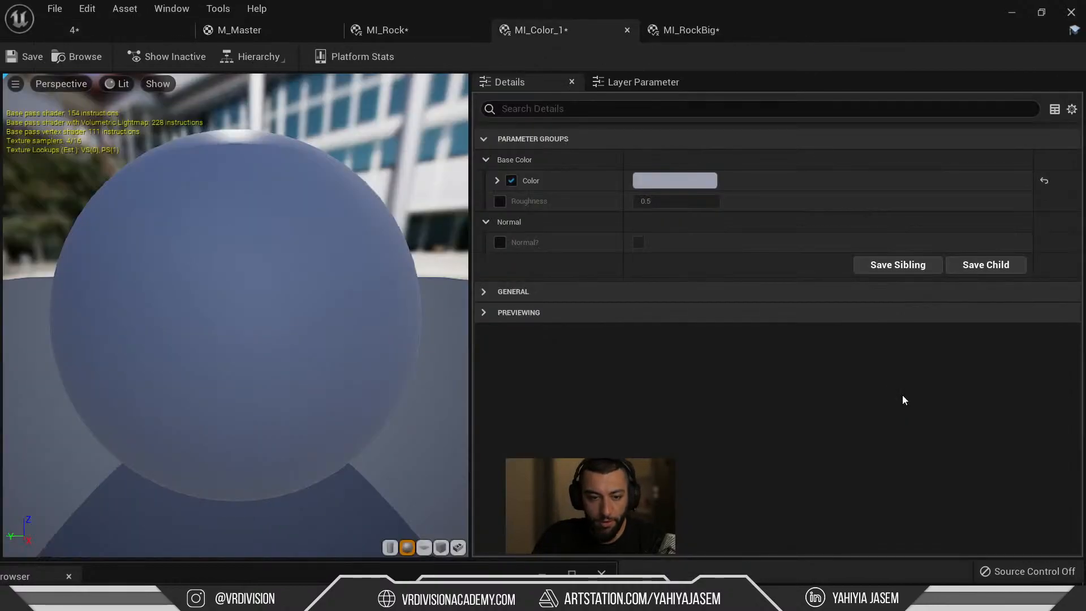
pyautogui.click(647, 182)
pyautogui.click(939, 512)
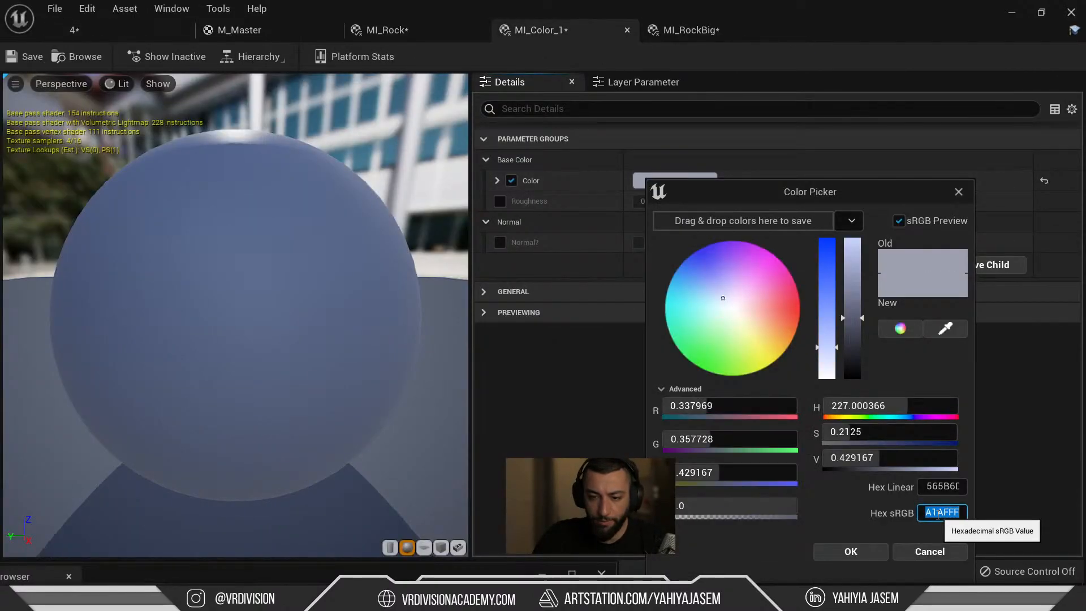
pyautogui.click(930, 552)
pyautogui.click(123, 34)
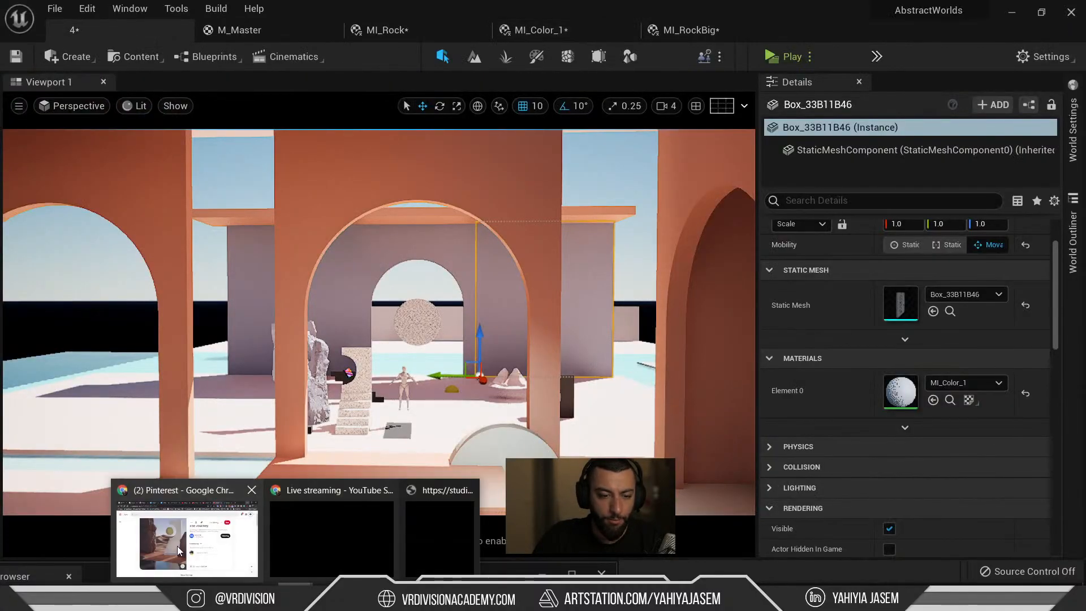
# Open Google in a new Chrome tab and search for colour palettes.
pyautogui.click(177, 545)
pyautogui.hotkey('ctrl', 't')
pyautogui.write('google.com')
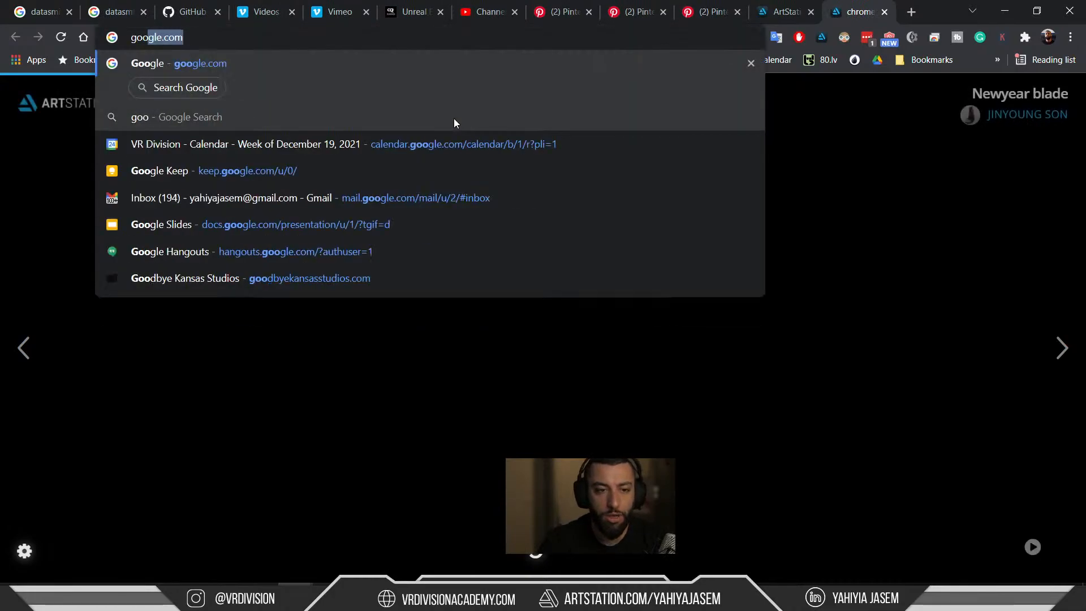
pyautogui.press('Return')
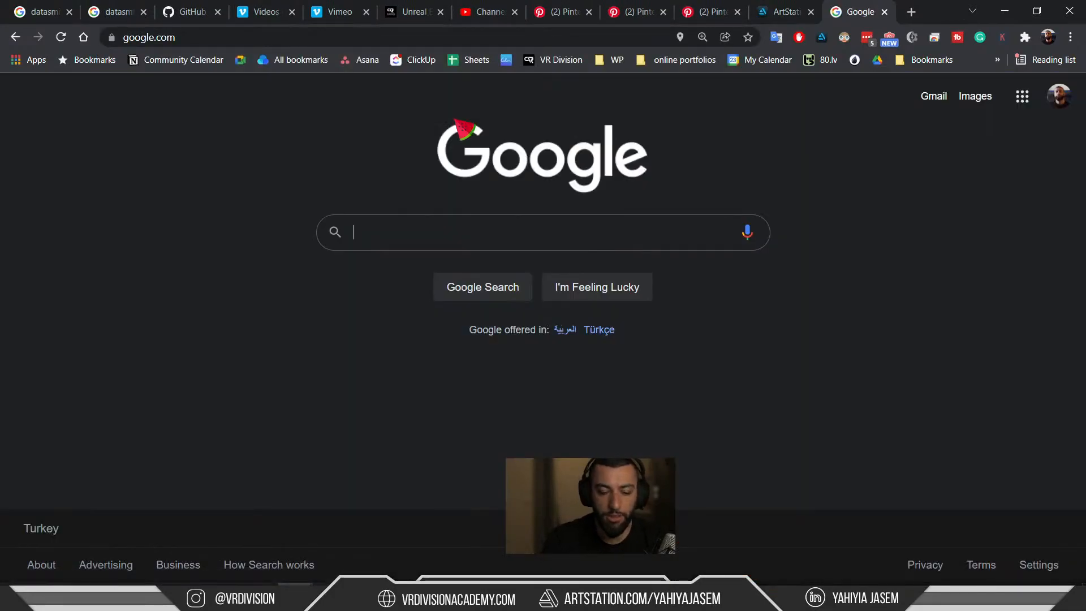
pyautogui.write('colors pls')
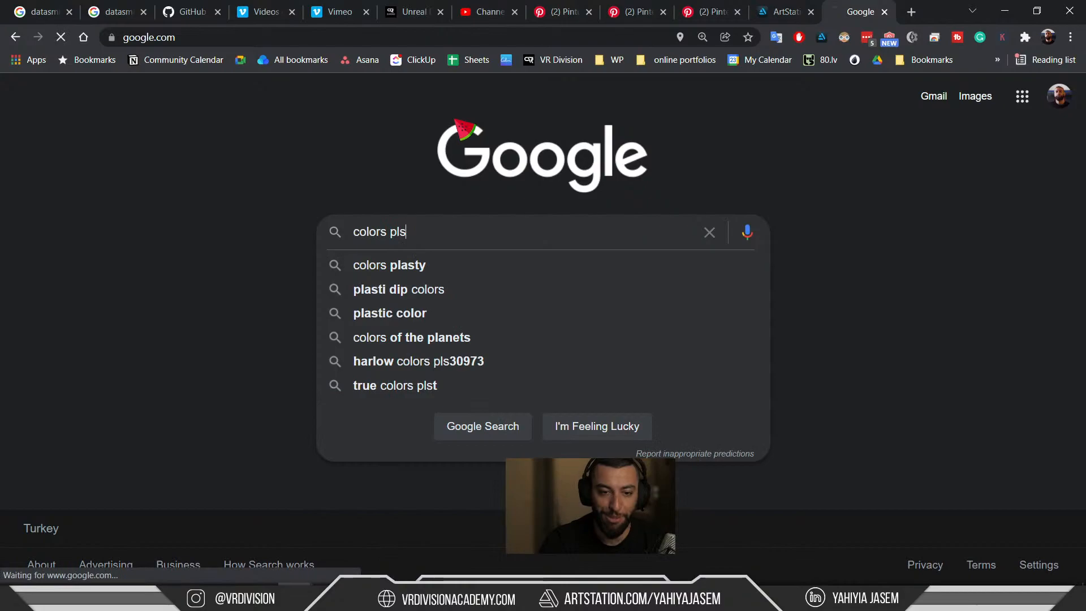
pyautogui.press('Return')
# Correct the query to 'colors palette warm' and open Color Hunt's Warm Color Palettes result.
pyautogui.click(447, 118)
pyautogui.hotkey('ctrl', 'shift', 'Left')
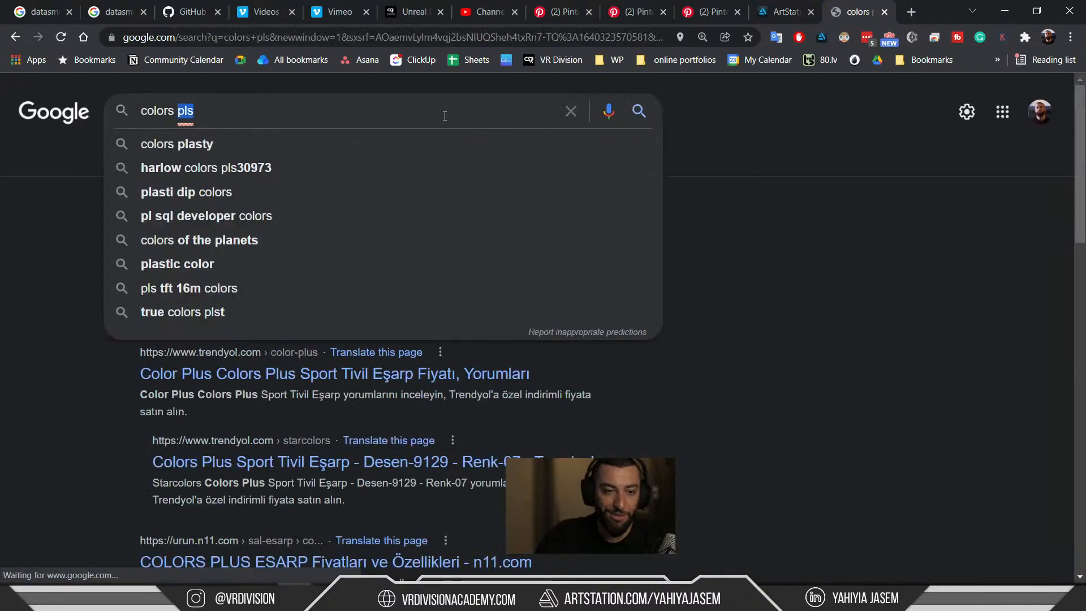
pyautogui.press('BackSpace')
pyautogui.click(443, 115)
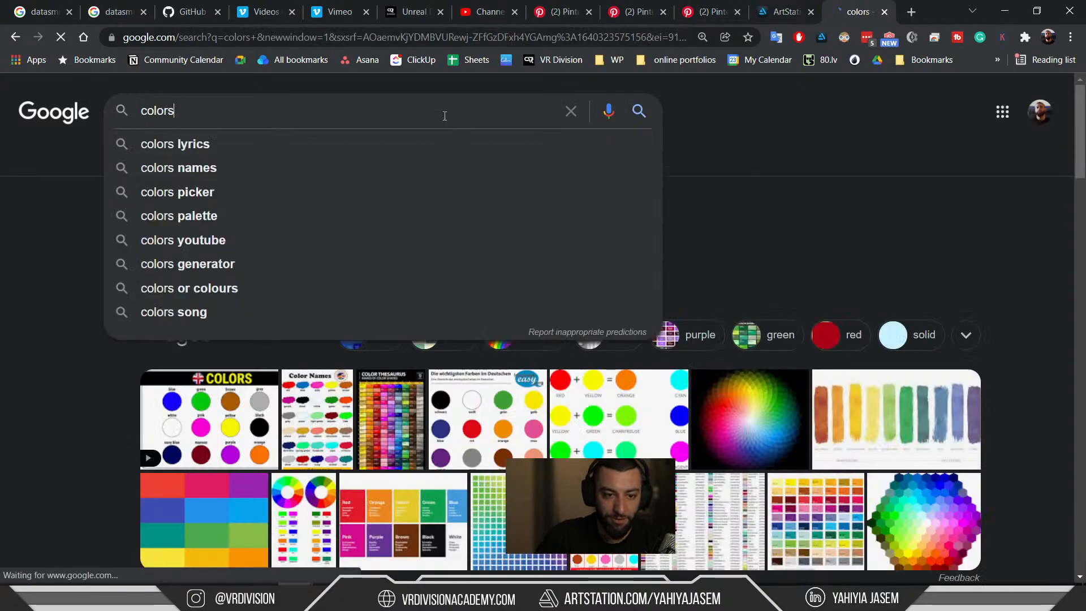
pyautogui.write('a')
pyautogui.press('BackSpace')
pyautogui.write('palette')
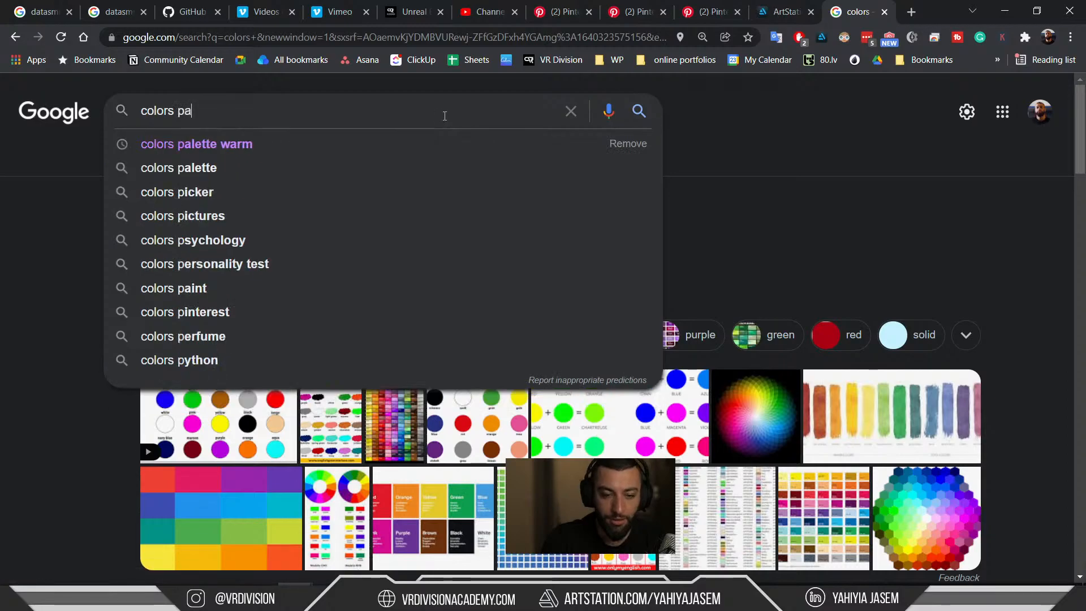
pyautogui.press('Down')
pyautogui.press('Return')
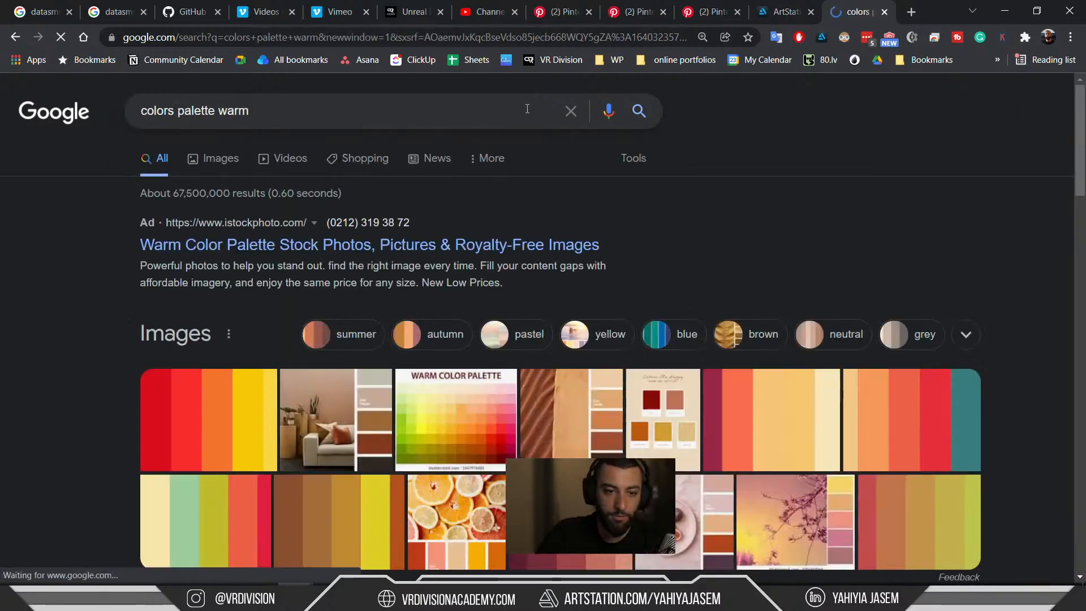
pyautogui.scroll(-6, 390, 207)
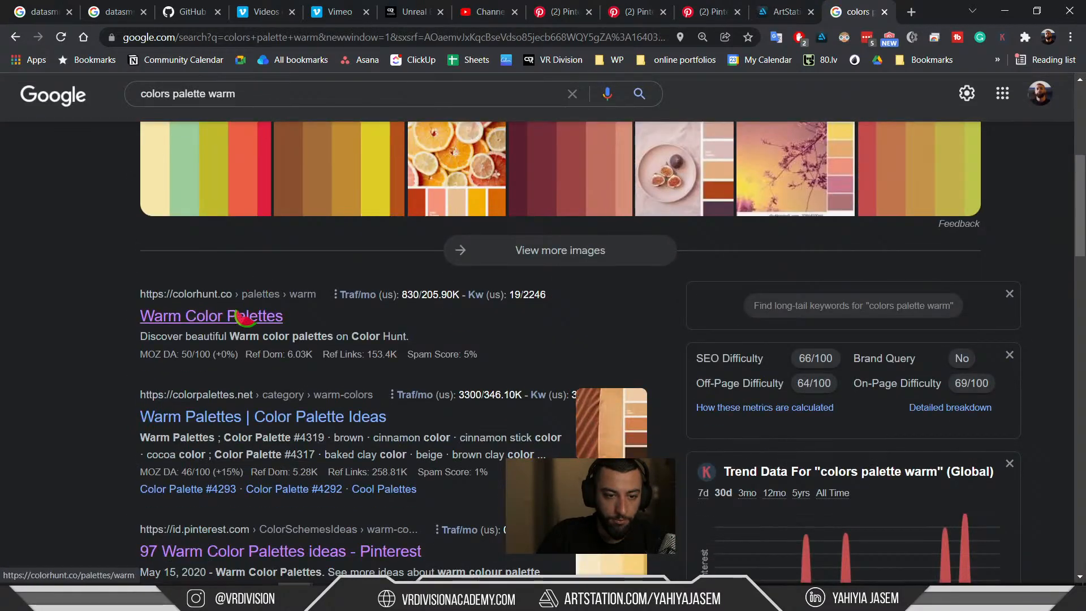
pyautogui.click(182, 316)
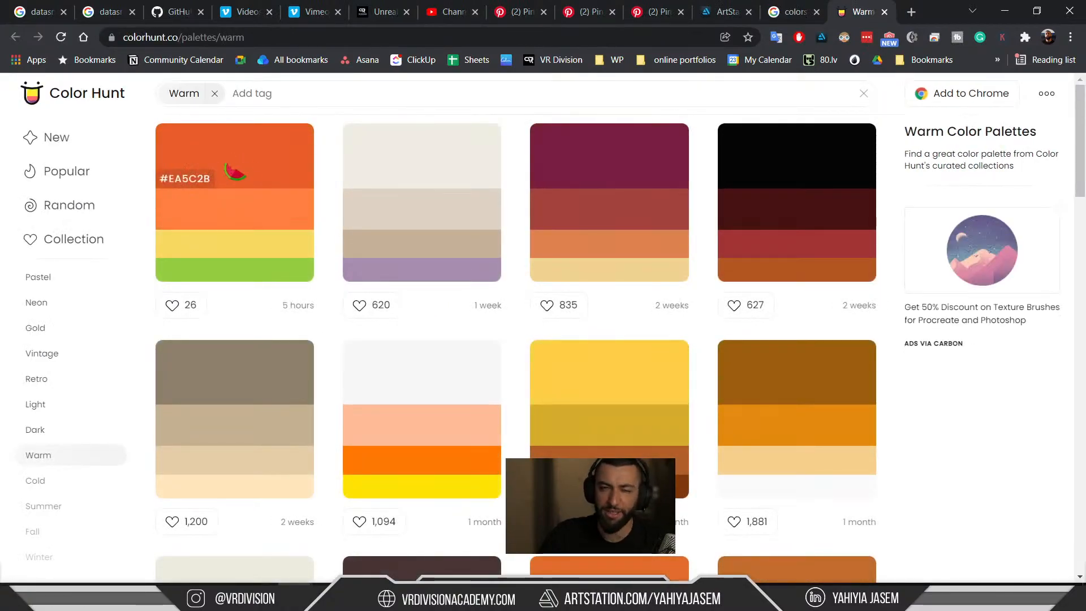
# Try a hex value in the palette tag filter, clear it, and browse the warm palettes.
pyautogui.click(351, 92)
pyautogui.press('Return')
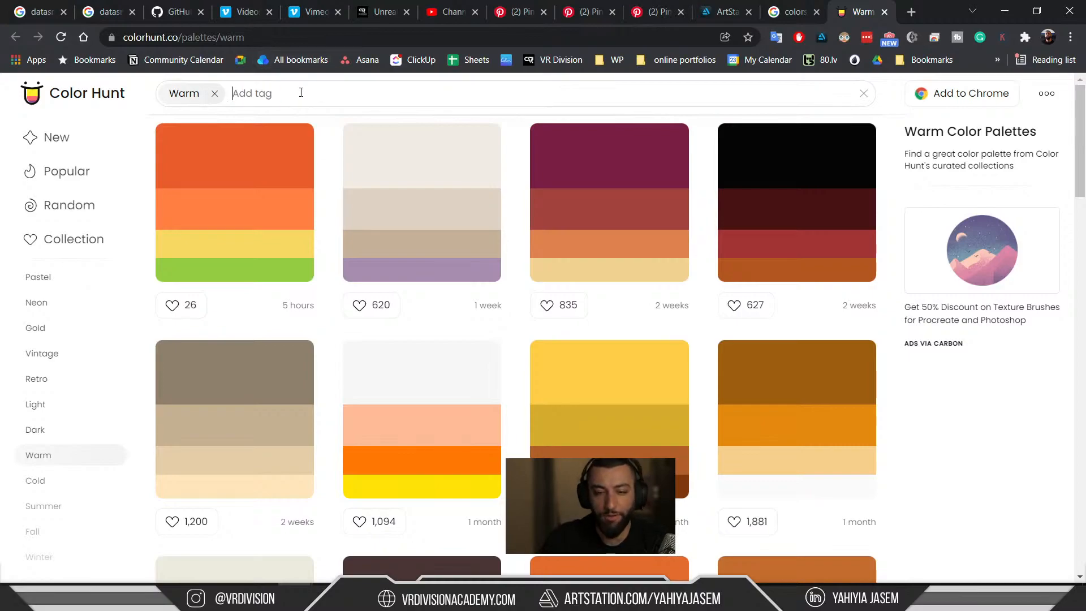
pyautogui.press('BackSpace')
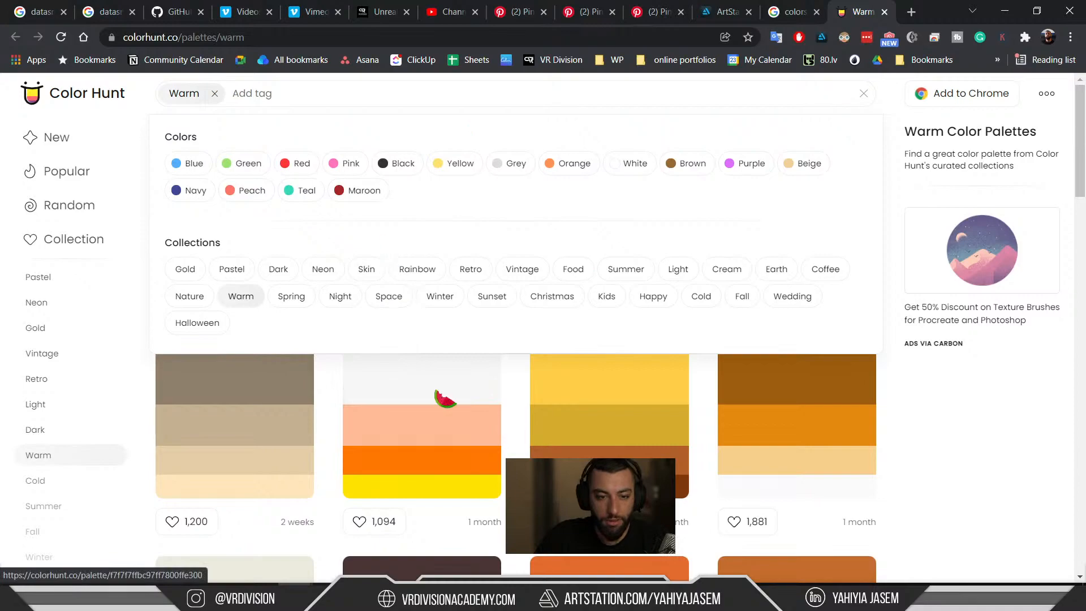
pyautogui.scroll(-5, 560, 437)
pyautogui.scroll(1, 735, 447)
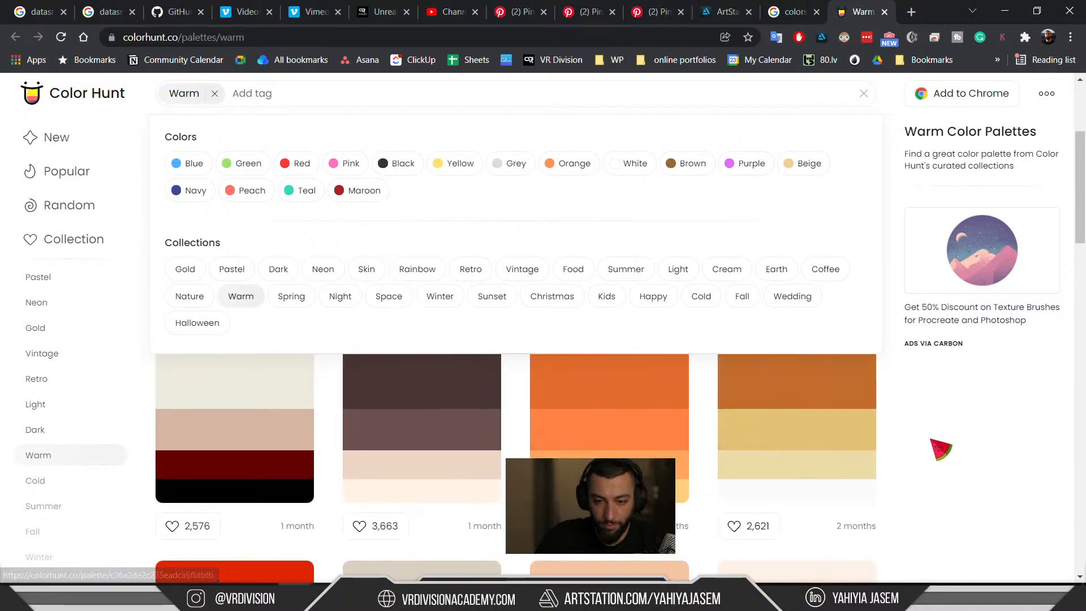
pyautogui.scroll(-4, 950, 444)
pyautogui.scroll(-5, 940, 450)
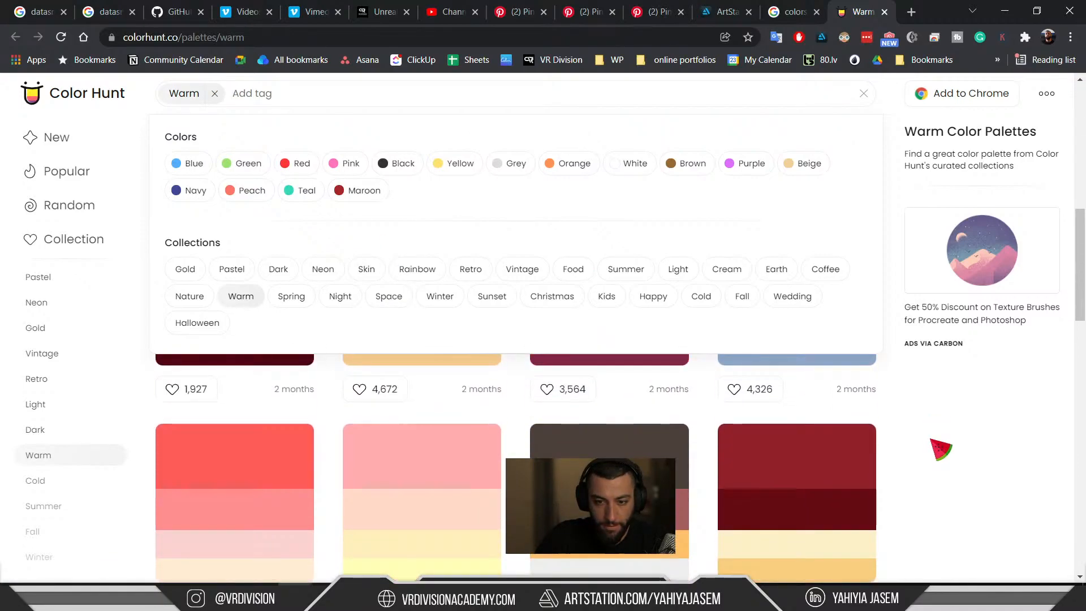
pyautogui.scroll(-5, 941, 450)
pyautogui.scroll(2, 940, 450)
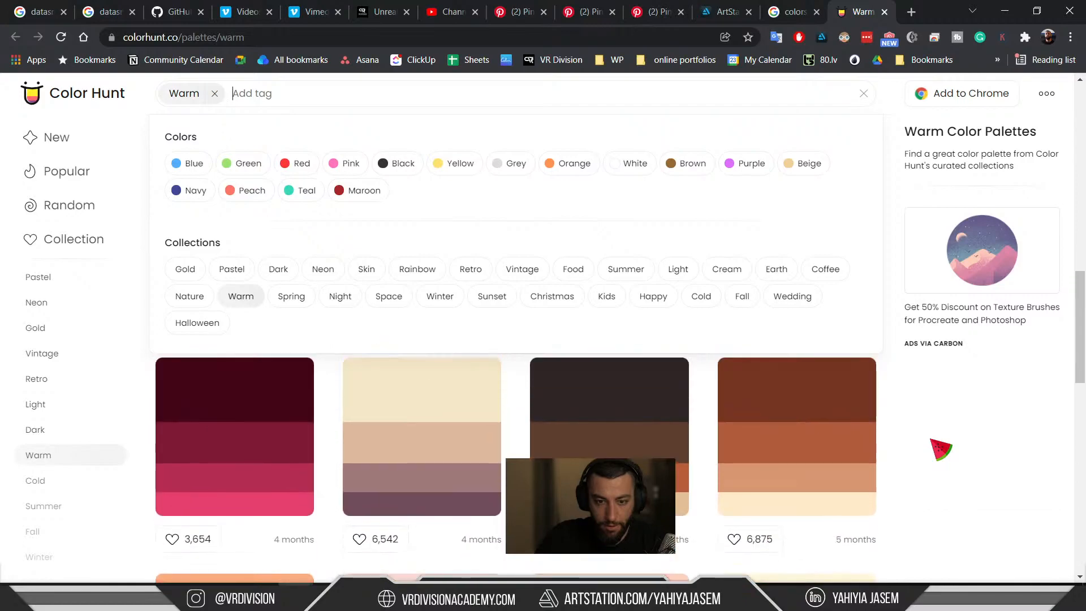
pyautogui.scroll(-4, 940, 449)
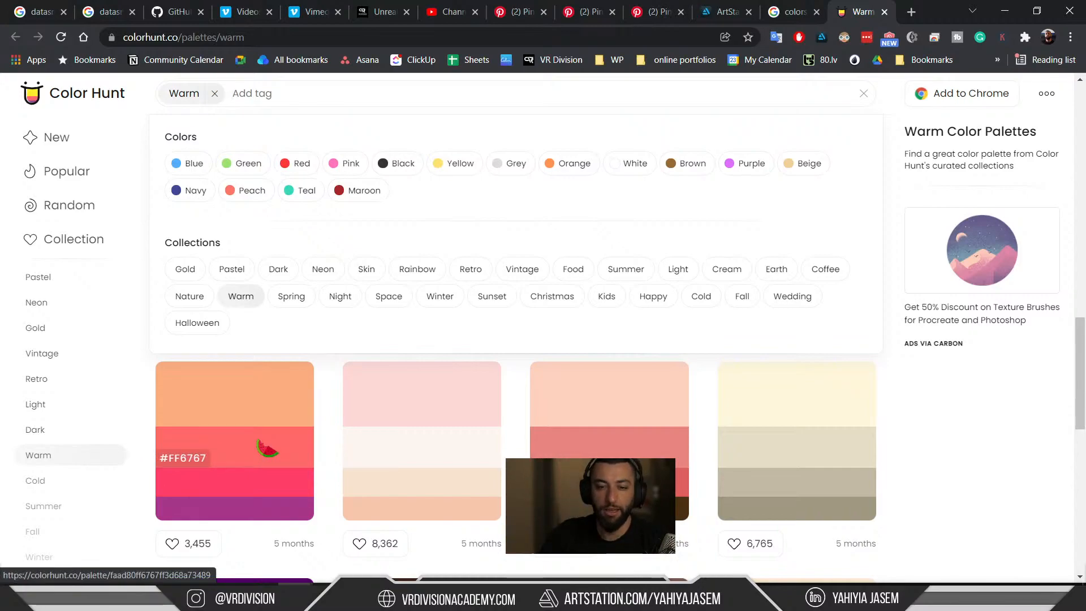
# Open the #FAAD80/#FF6767/#FF3D68/#A73489 palette, copy #FAAD80, and return to Unreal Engine.
pyautogui.click(249, 448)
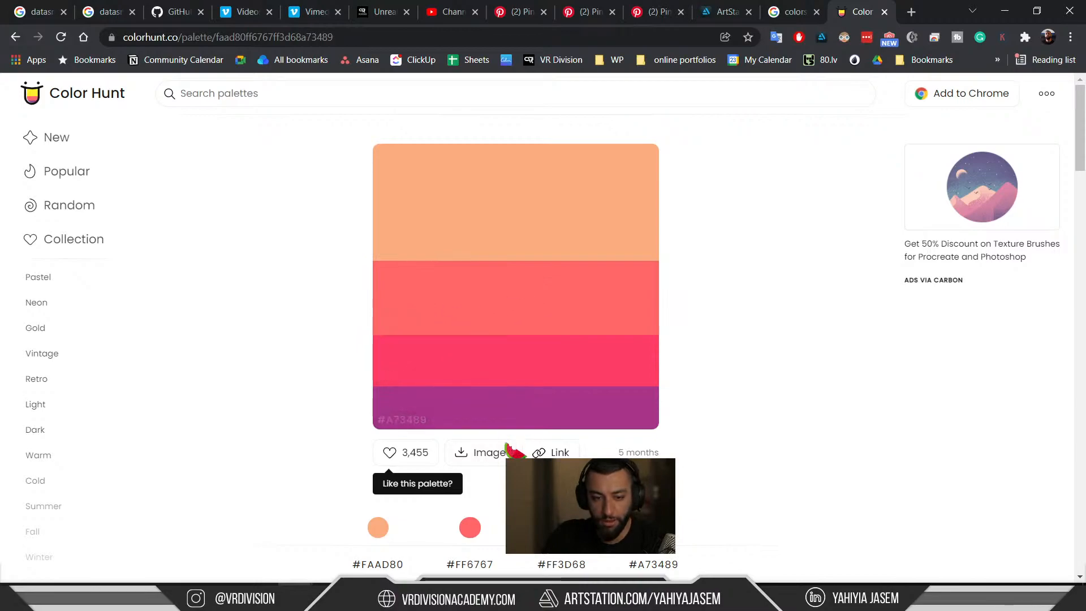
pyautogui.scroll(-3, 508, 447)
pyautogui.click(485, 422)
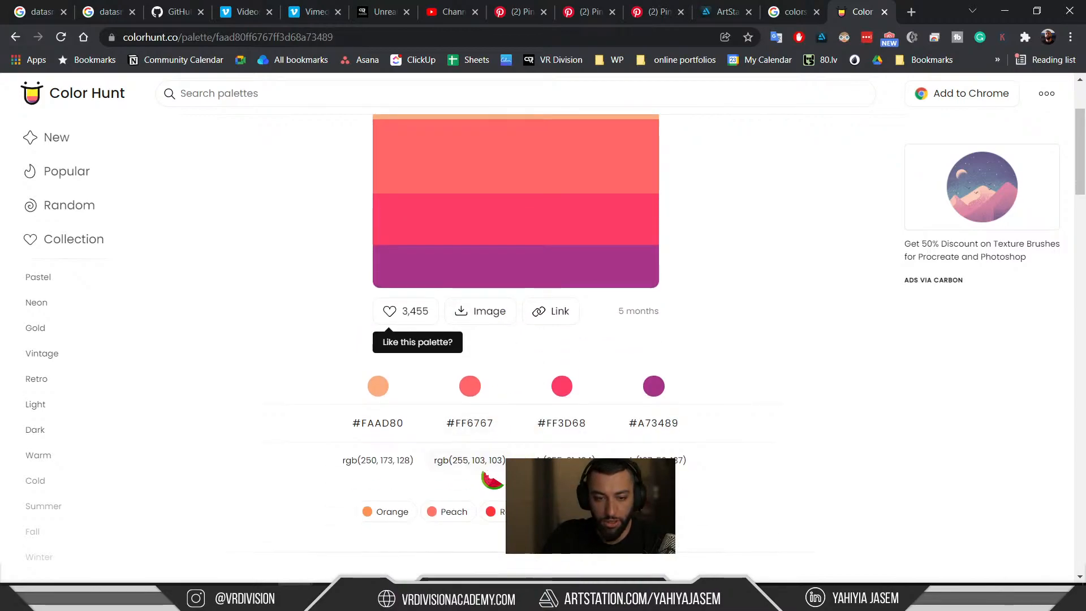
pyautogui.scroll(1, 520, 387)
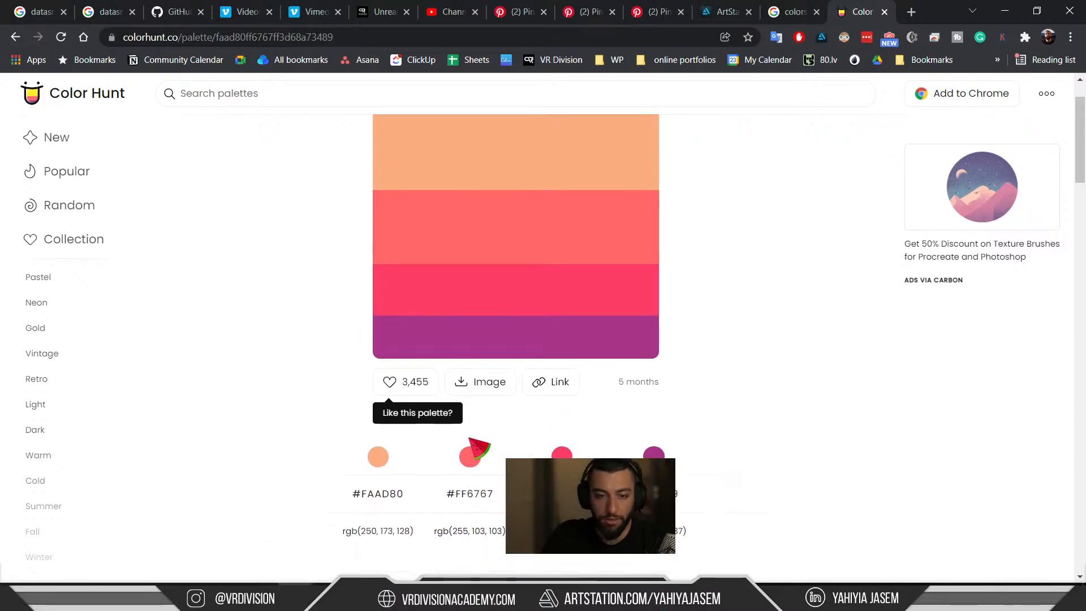
pyautogui.click(394, 498)
pyautogui.hotkey('alt', 'Tab')
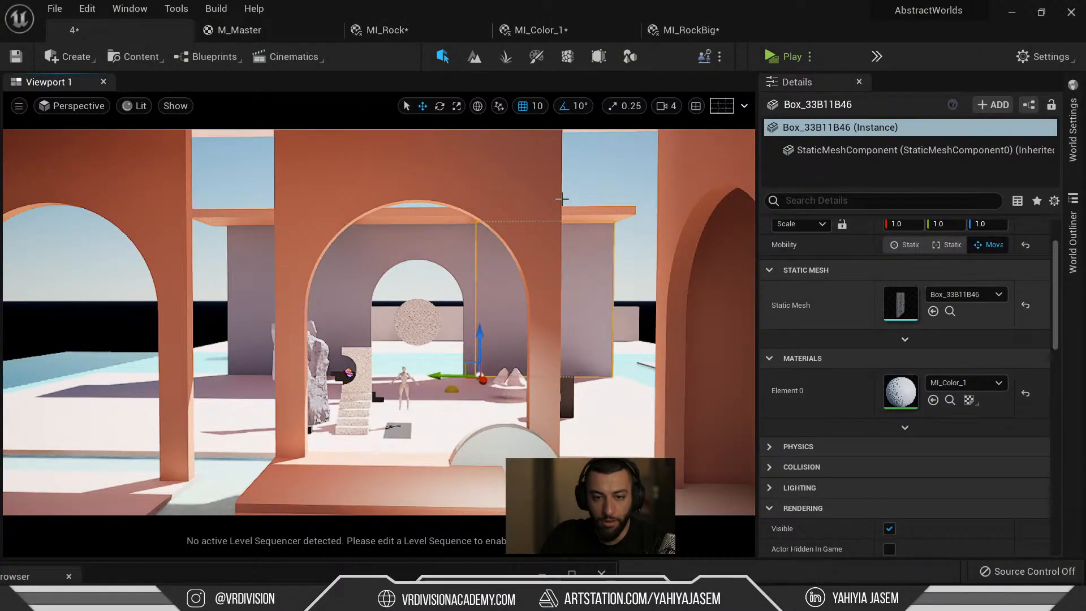
# Open the orange arch's MI_Plastic_O material and paste #FAAD80 as its base colour hex.
pyautogui.click(538, 193)
pyautogui.doubleClick(910, 402)
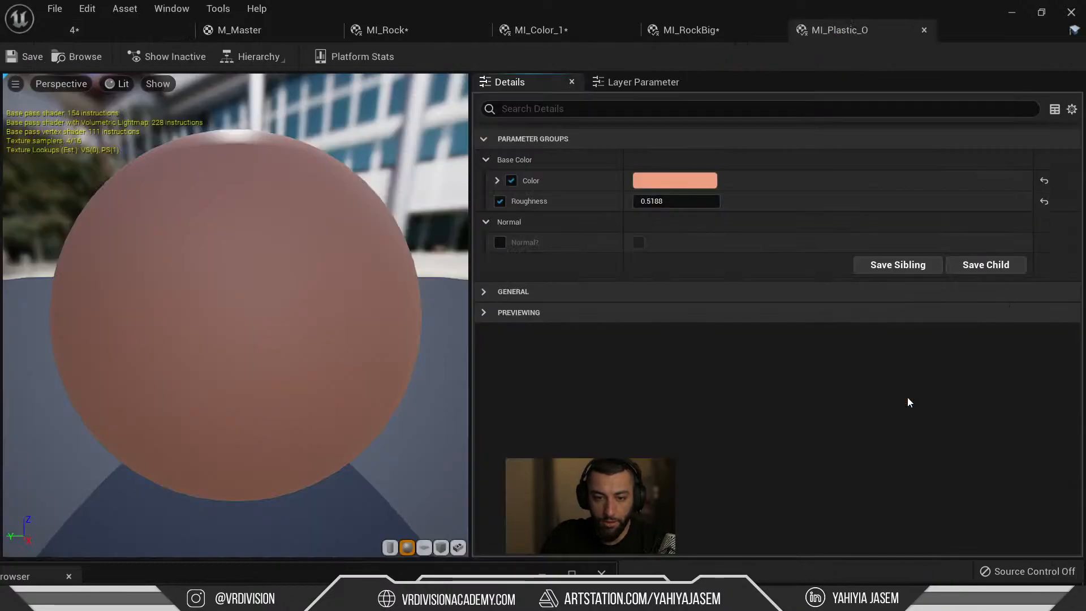
pyautogui.click(695, 181)
pyautogui.click(79, 30)
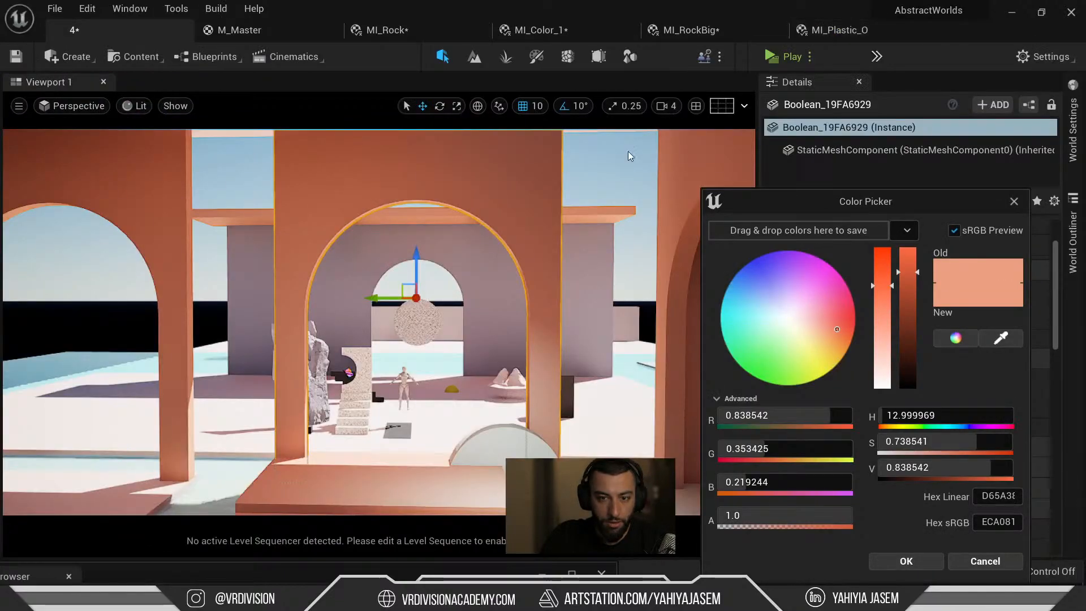
pyautogui.click(996, 523)
pyautogui.hotkey('ctrl', 'v')
pyautogui.press('Return')
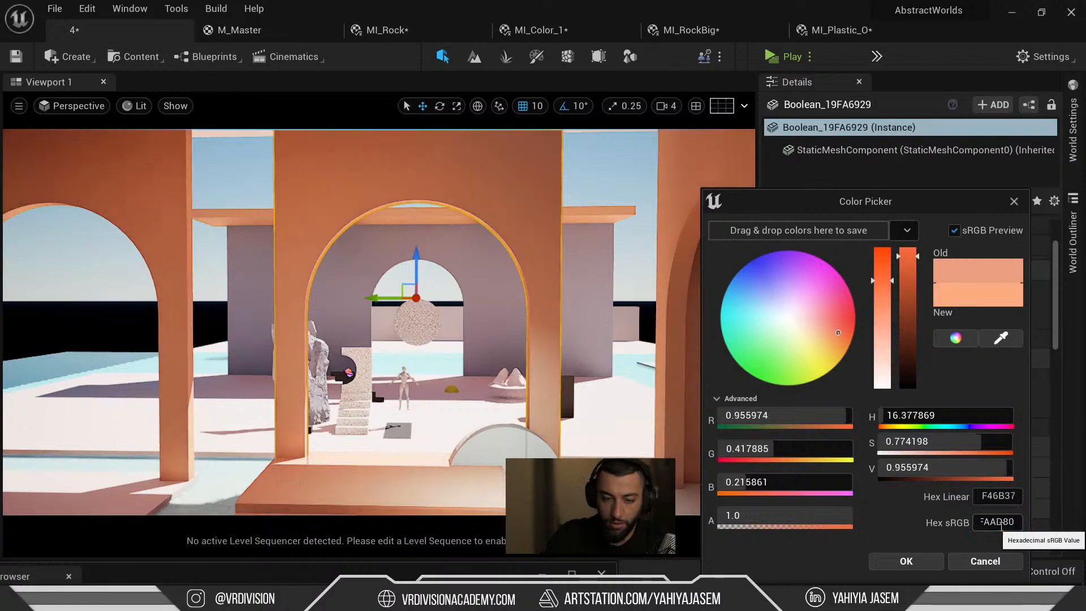
# Undo and redo the #FAAD80 change to compare, leave it undone, and close the picker.
pyautogui.moveTo(543, 339); pyautogui.dragTo(538, 295, button='right')
pyautogui.scroll(-2, 496, 331)
pyautogui.hotkey('ctrl', 'z')
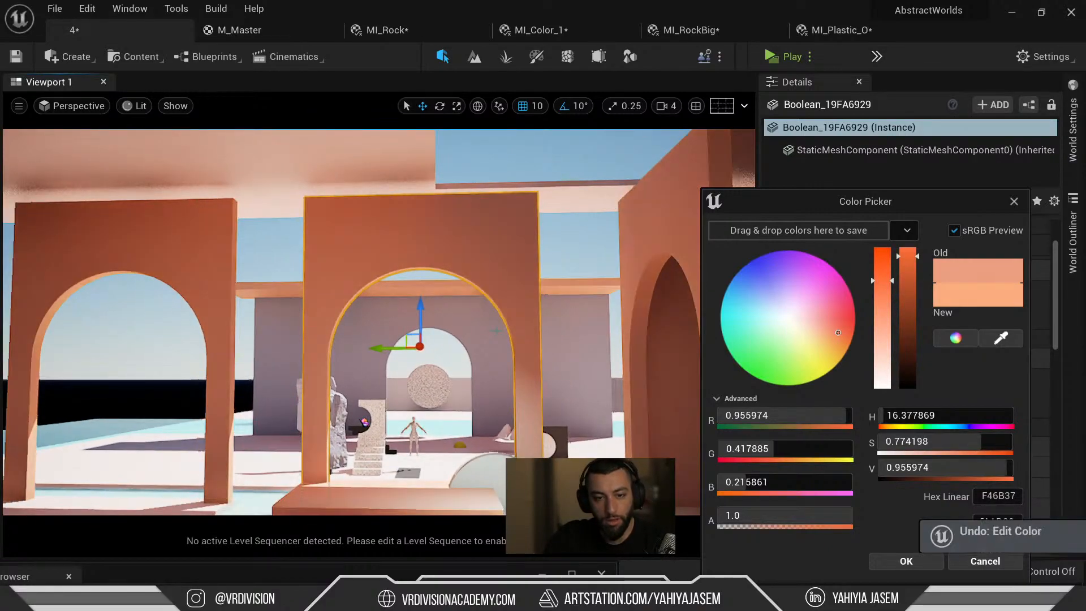
pyautogui.hotkey('ctrl', 'y')
pyautogui.hotkey('ctrl', 'z')
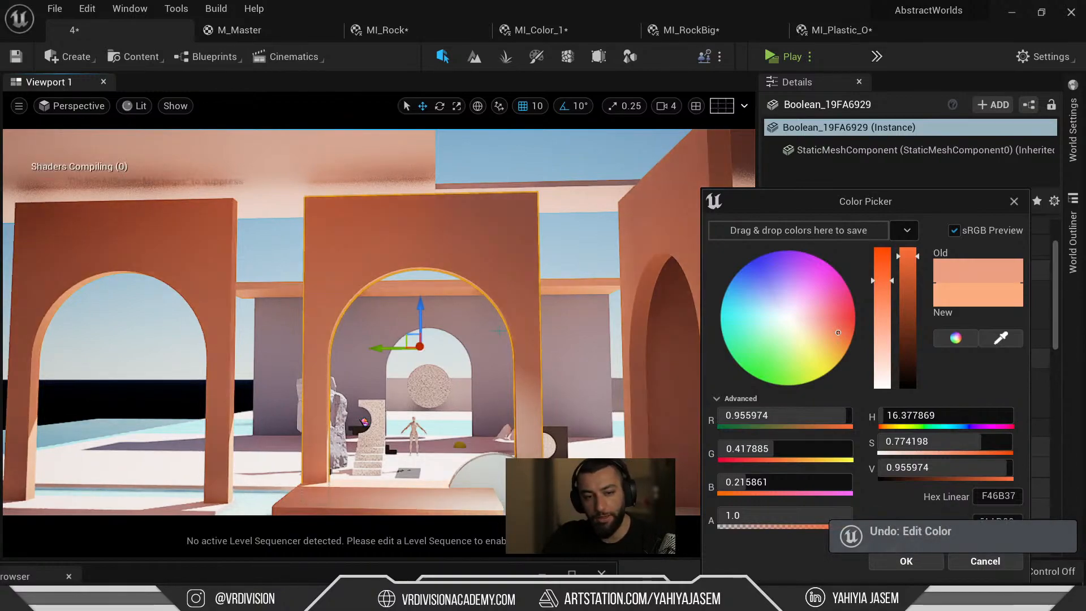
pyautogui.moveTo(860, 206); pyautogui.dragTo(674, 154)
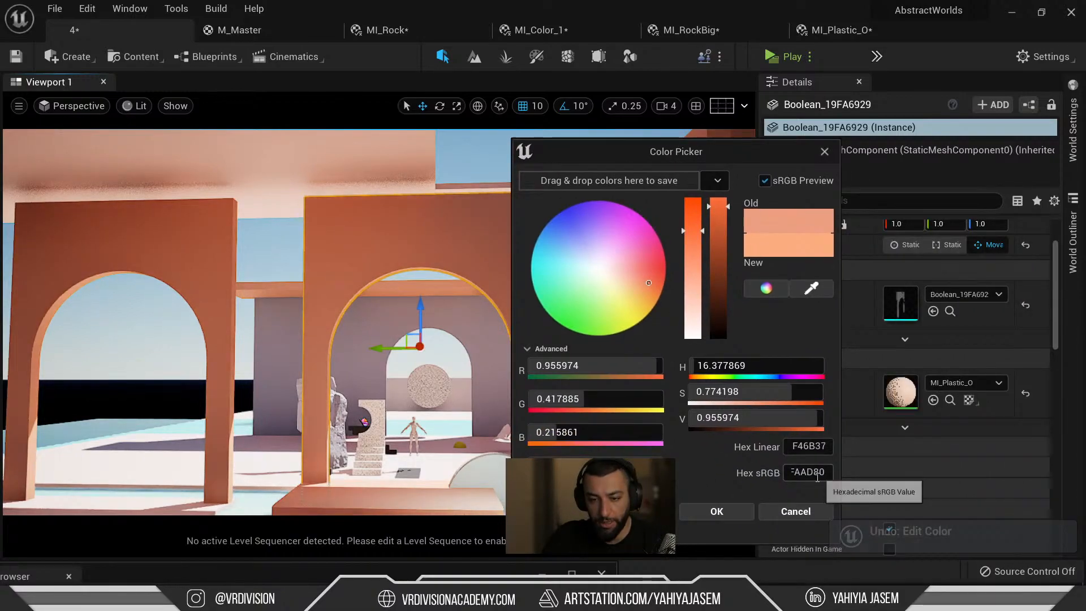
pyautogui.click(799, 511)
# Reopen MI_Plastic_O's base colour picker and cancel, keeping the peach colour.
pyautogui.doubleClick(894, 403)
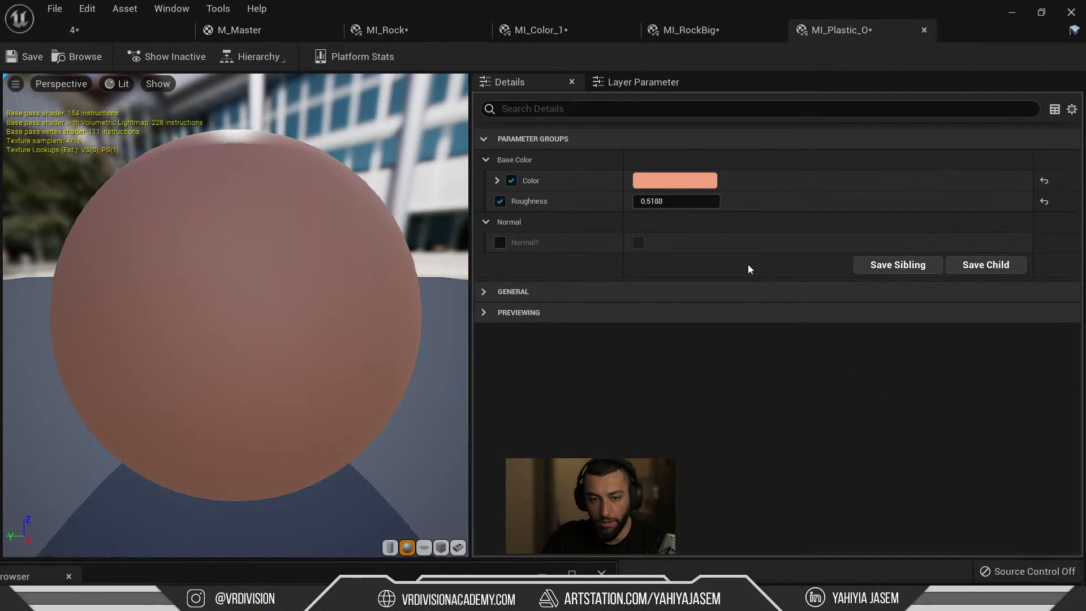
pyautogui.click(675, 185)
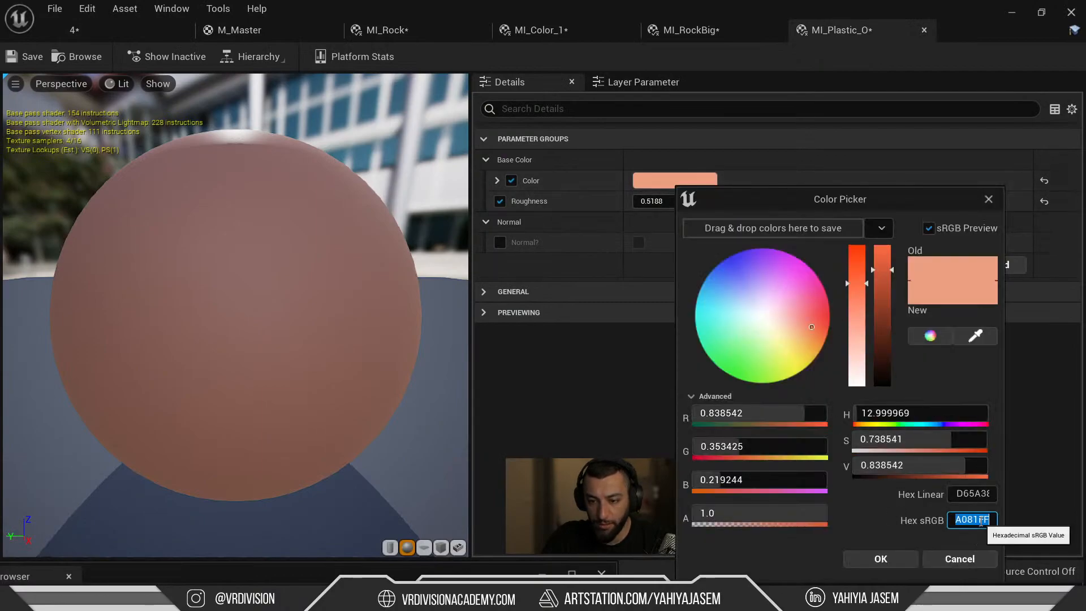
pyautogui.click(960, 559)
# Paste the copied hex into Color Hunt's search, clear it, and return to Google's 'colors palette warm' results.
pyautogui.hotkey('alt', 'Tab')
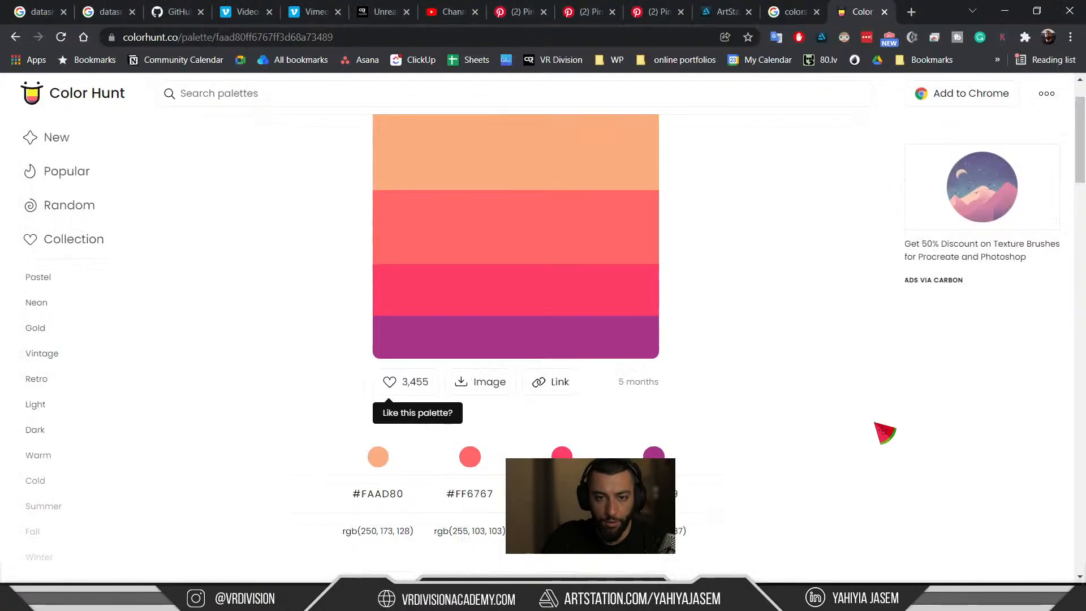
pyautogui.scroll(1, 829, 289)
pyautogui.click(291, 84)
pyautogui.hotkey('ctrl', 'v')
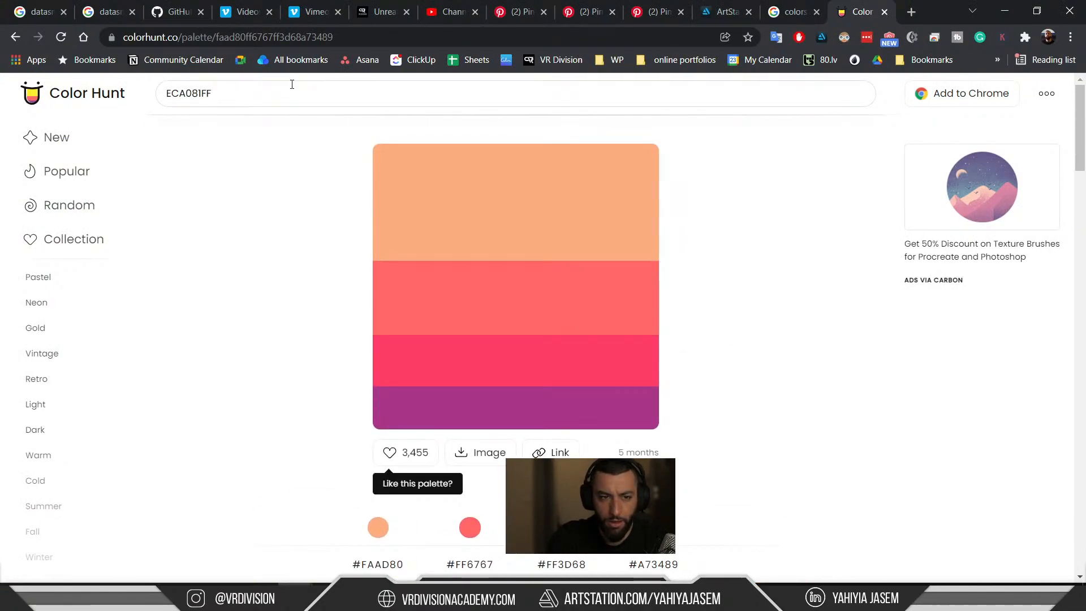
pyautogui.press('BackSpace')
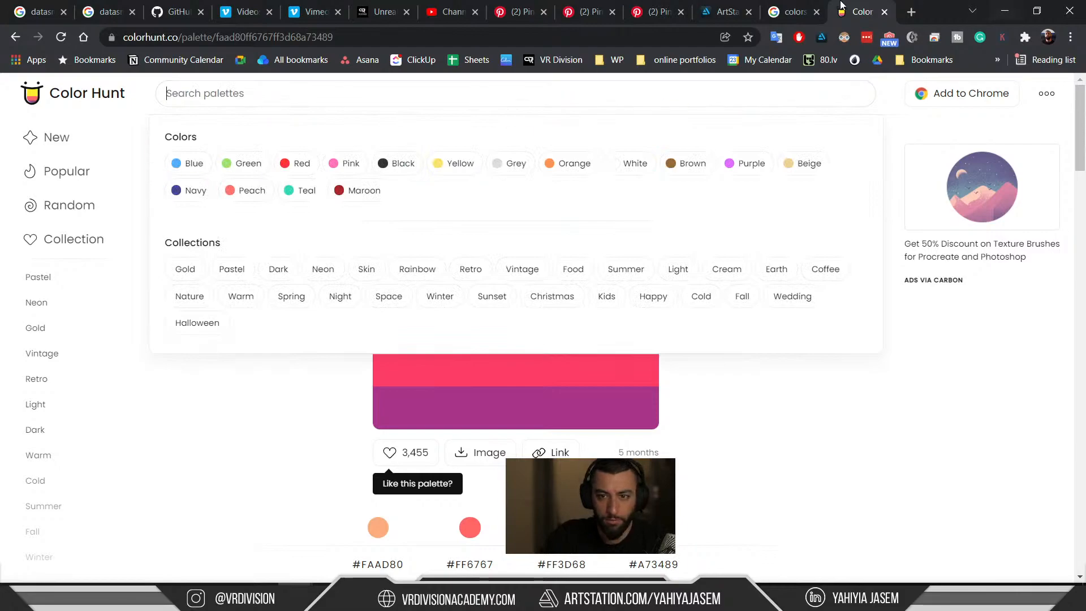
pyautogui.click(792, 11)
pyautogui.scroll(-2, 294, 317)
# Change the Google search to 'color palette generator' using the suggestion.
pyautogui.scroll(-1, 261, 386)
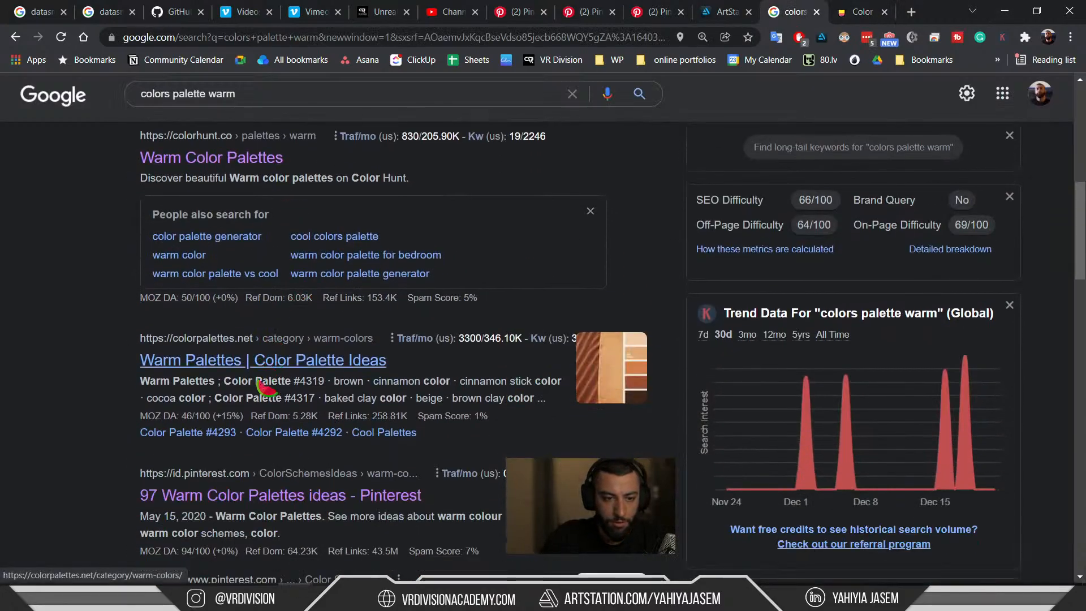
pyautogui.scroll(-1, 261, 387)
pyautogui.doubleClick(247, 100)
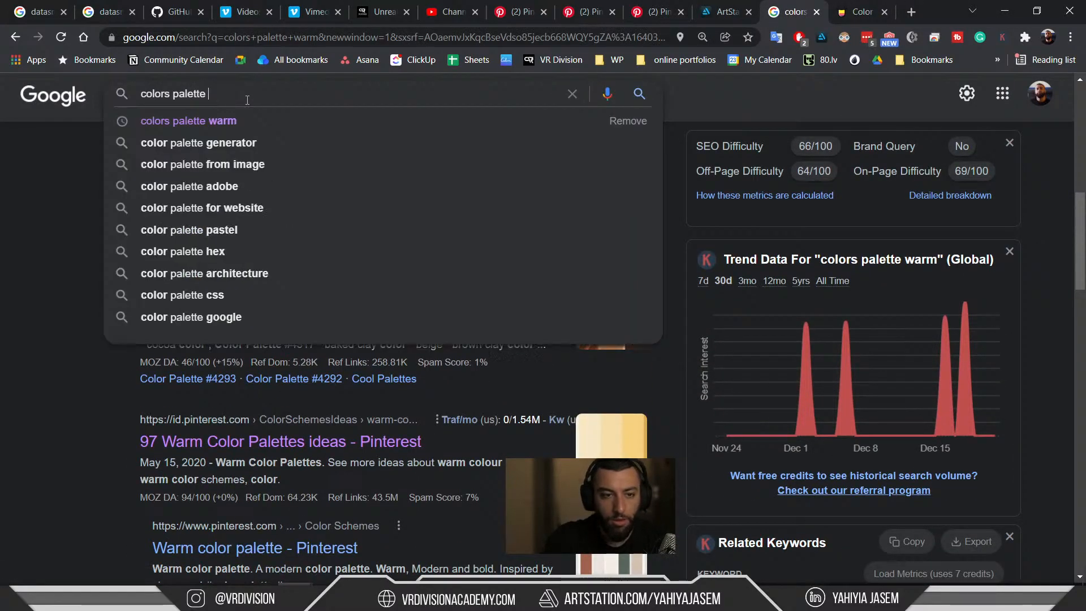
pyautogui.press('Down')
pyautogui.press('Down')
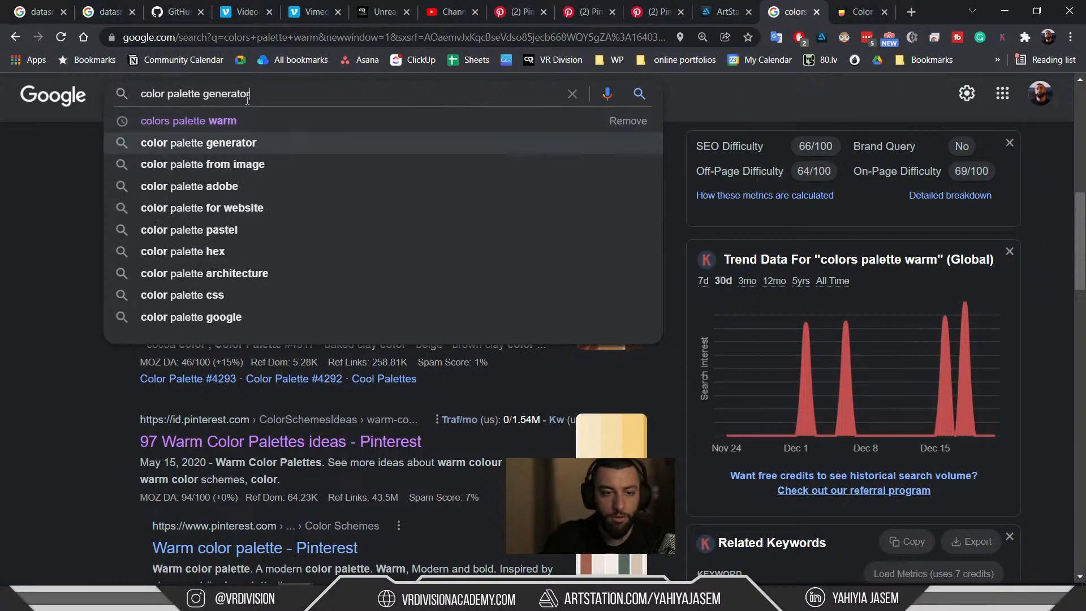
pyautogui.press('Return')
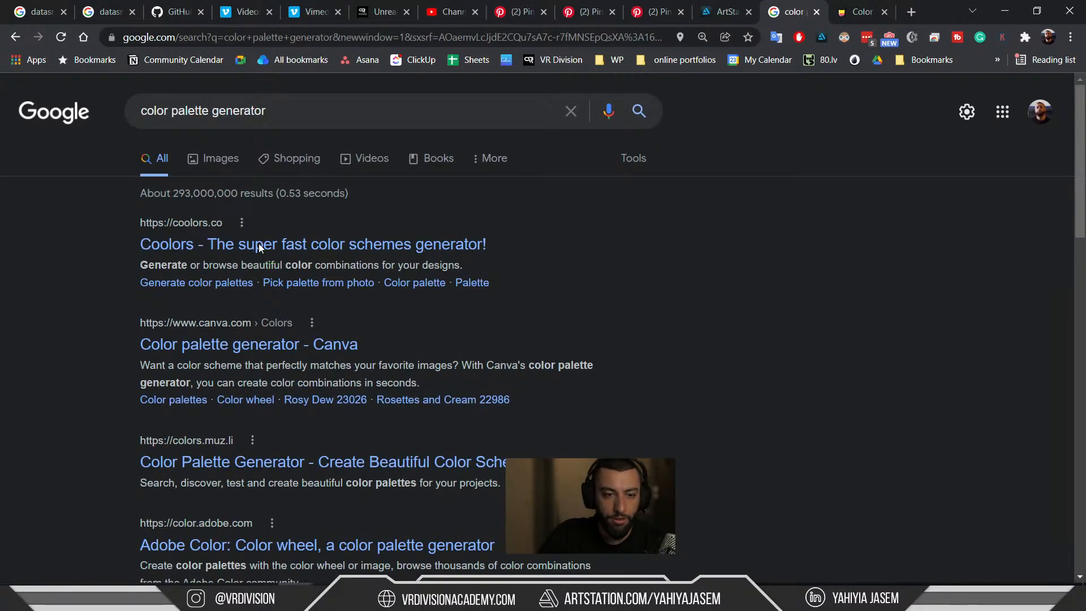
# Open the Coolors result in a new tab and dismiss its welcome and what's-new popups.
pyautogui.click(259, 243)
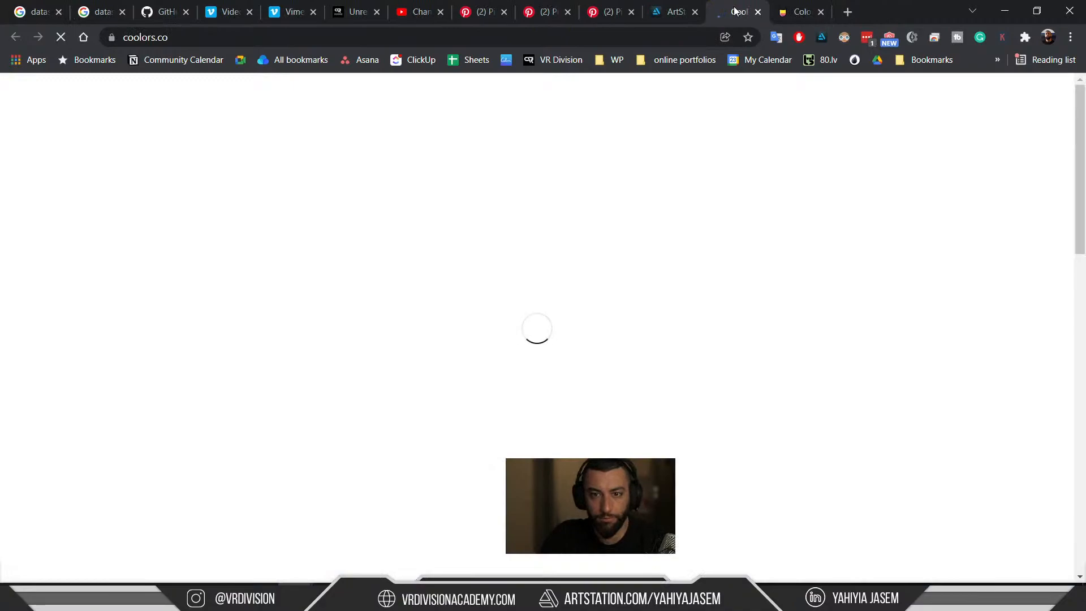
pyautogui.click(734, 7)
pyautogui.hotkey('ctrl', 'Tab')
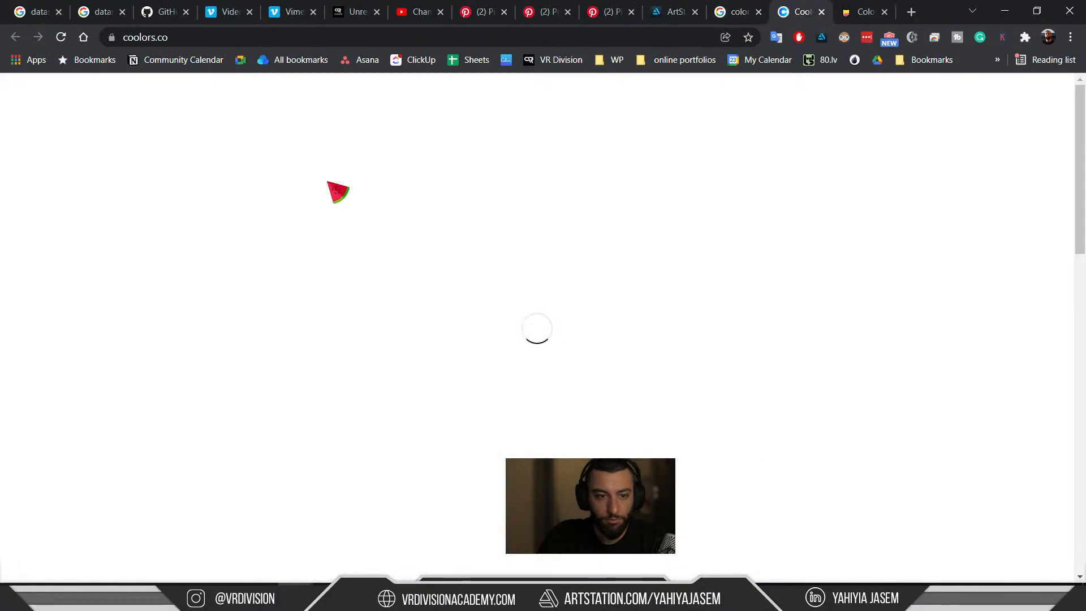
pyautogui.click(750, 206)
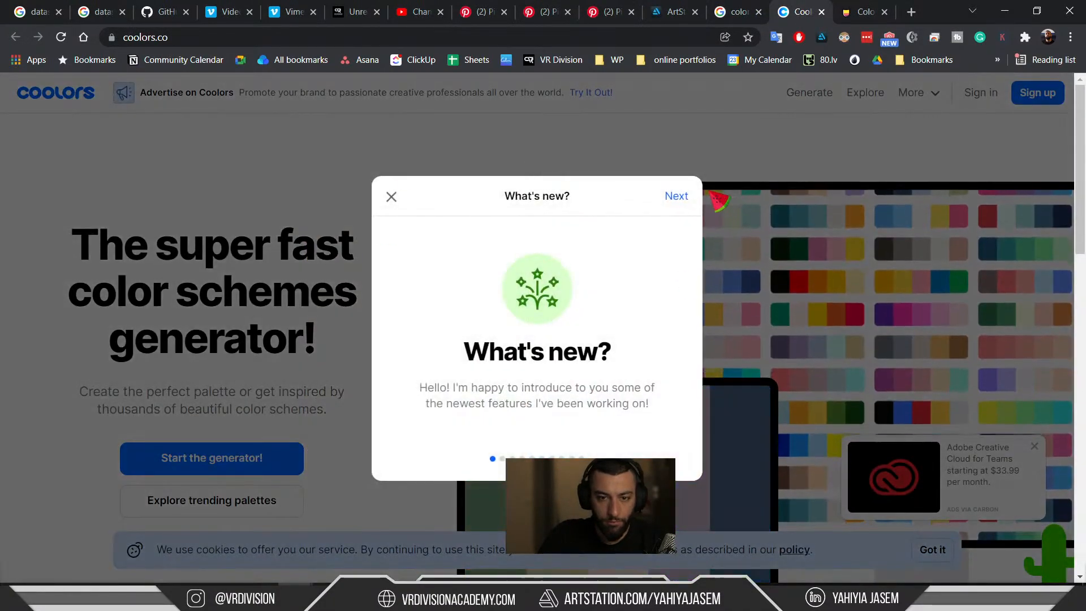
pyautogui.click(389, 197)
# Launch the Coolors generator, skip the intro and tutorial, and inspect the 00171F colour code.
pyautogui.scroll(-2, 272, 359)
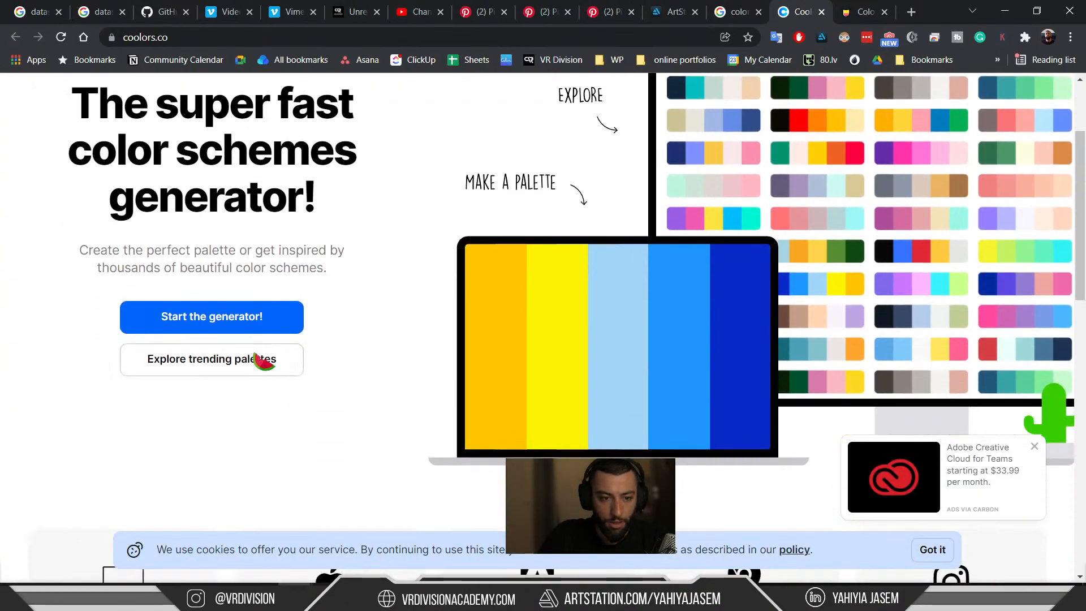
pyautogui.click(221, 321)
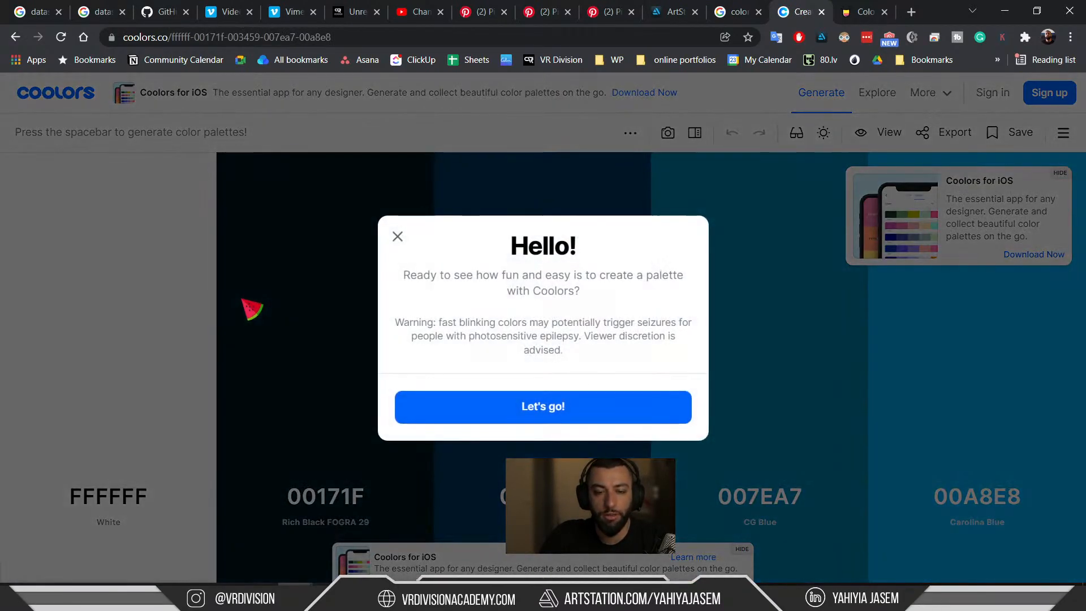
pyautogui.click(508, 416)
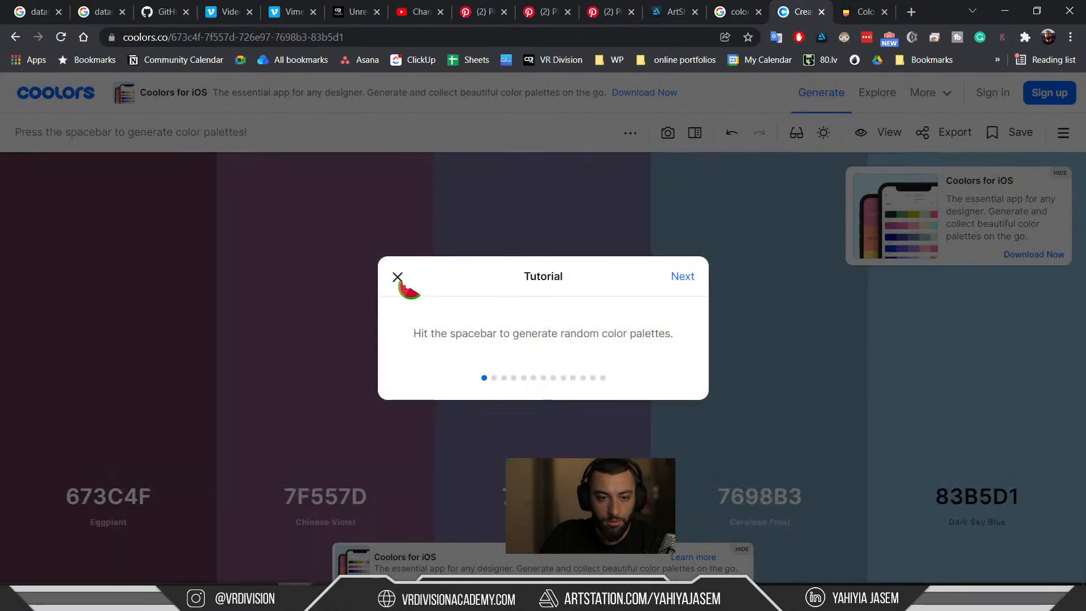
pyautogui.click(398, 276)
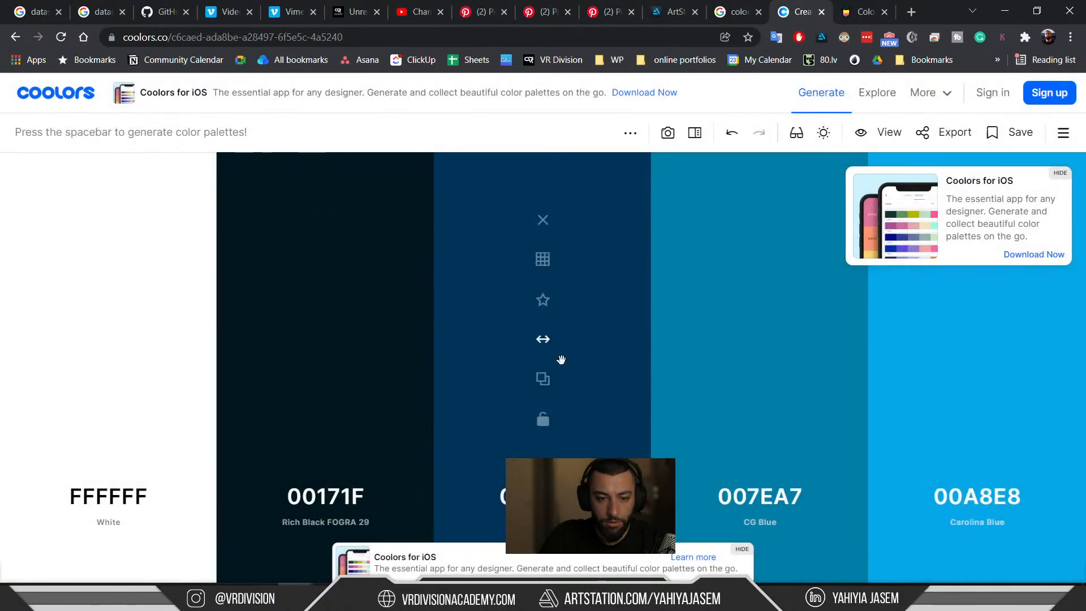
pyautogui.click(346, 496)
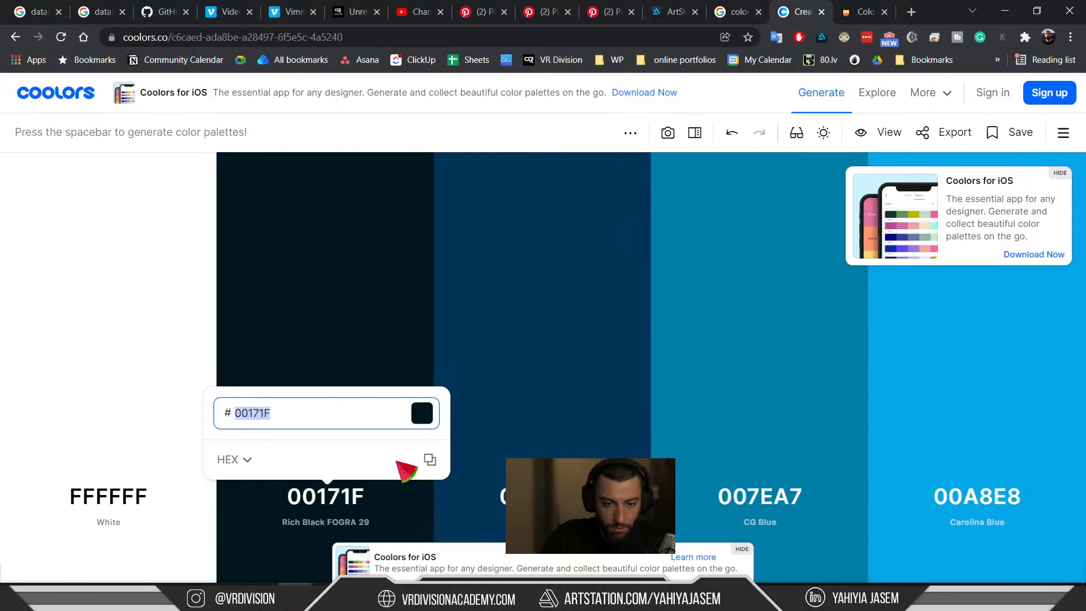
pyautogui.click(543, 496)
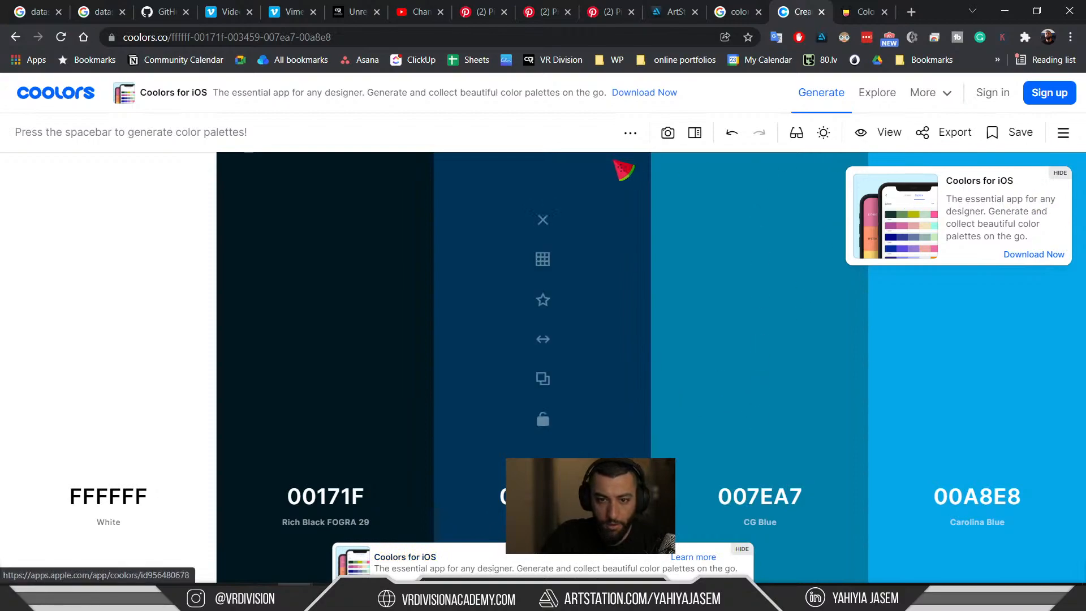
pyautogui.hotkey('alt', 'Tab')
# Check MI_Plastic_O's base colour hex in the Color Picker, then cancel, keeping it peach.
pyautogui.click(761, 262)
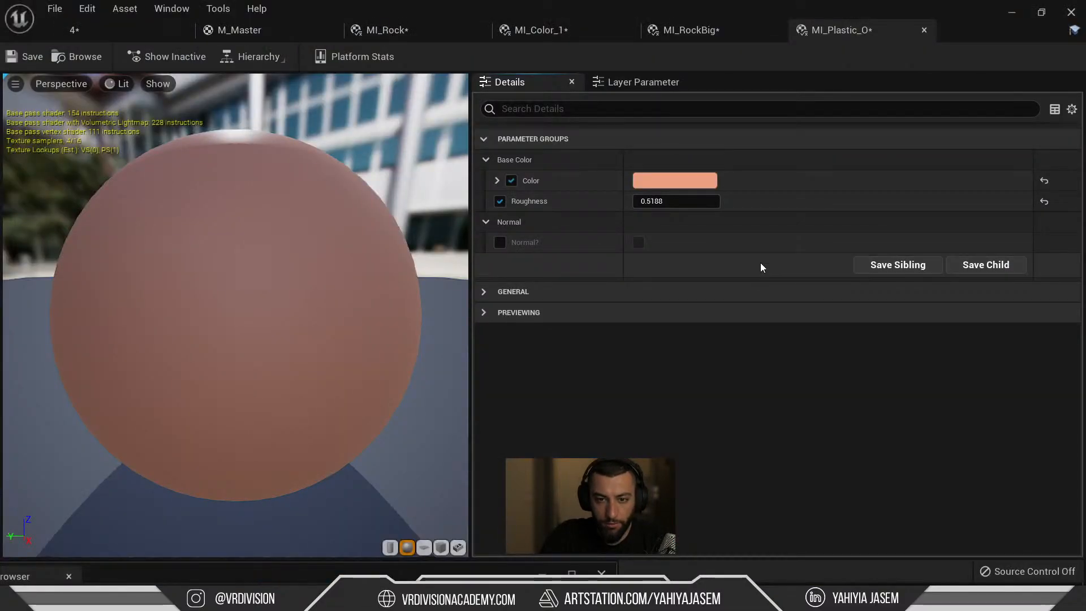
pyautogui.click(702, 182)
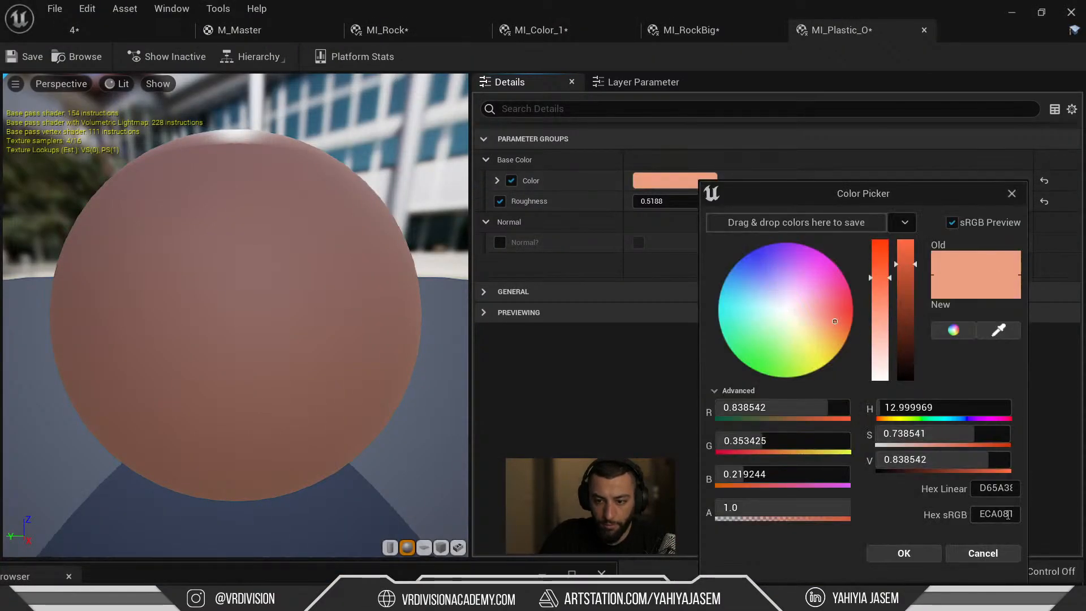
pyautogui.click(952, 552)
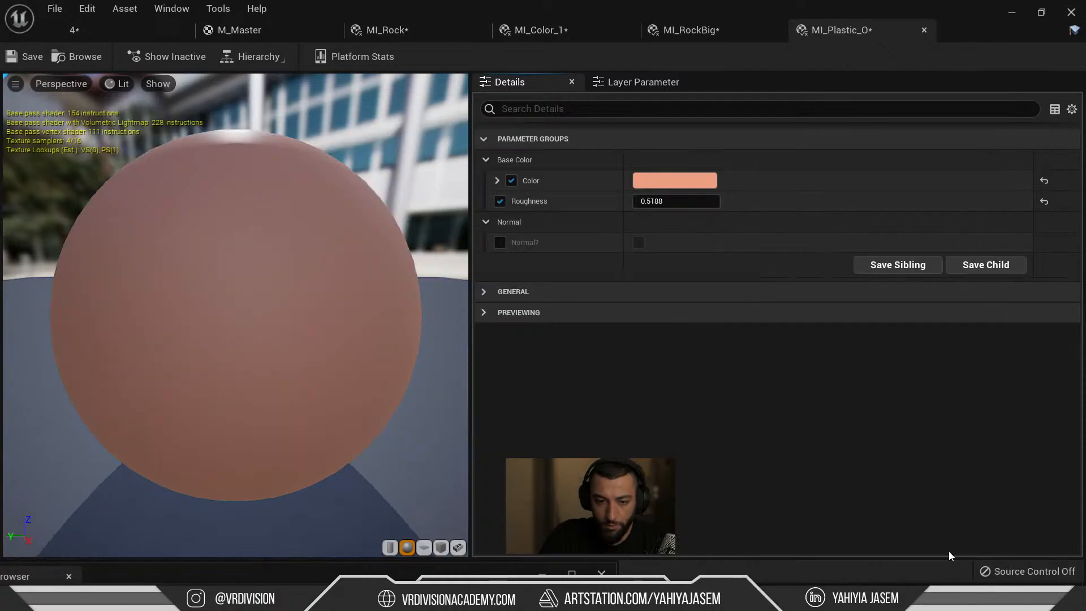
pyautogui.hotkey('alt', 'Tab')
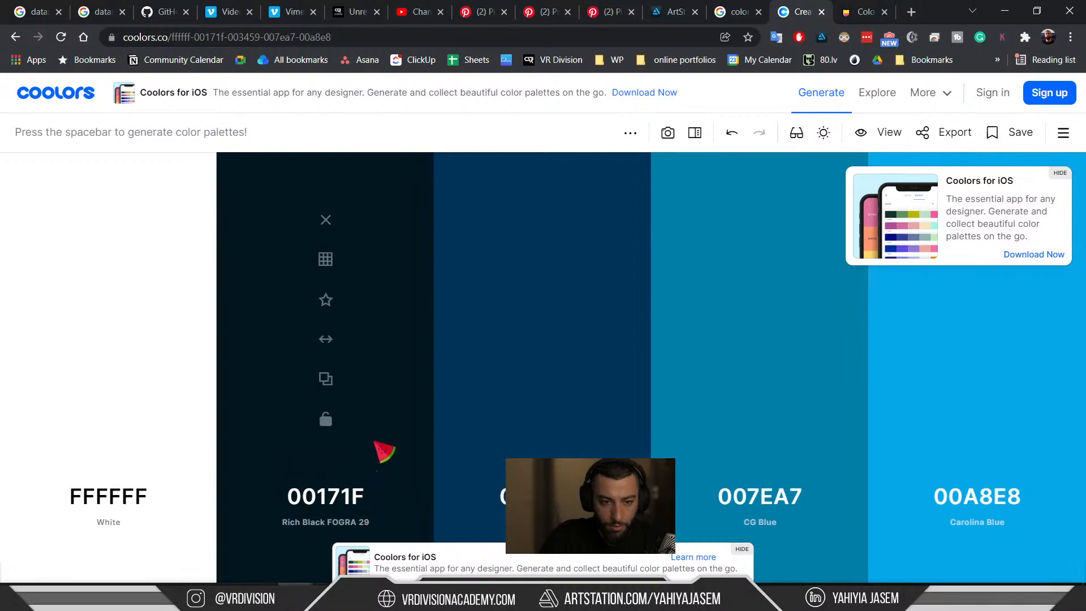
# Change the second Coolors colour from 00171F to Flame D65A38, trying the RGB and hex formats.
pyautogui.click(645, 144)
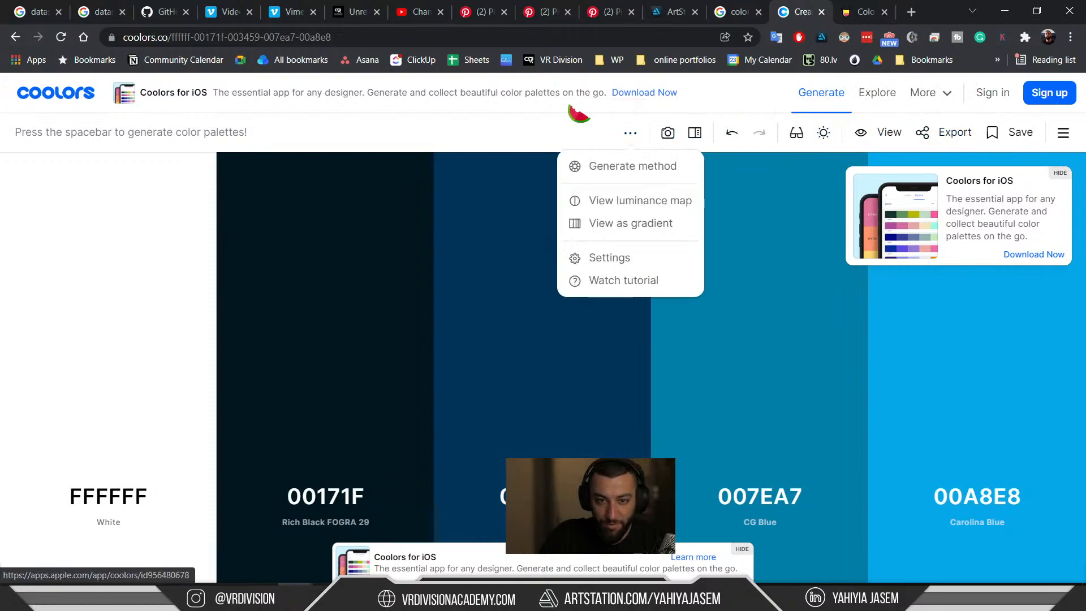
pyautogui.click(170, 138)
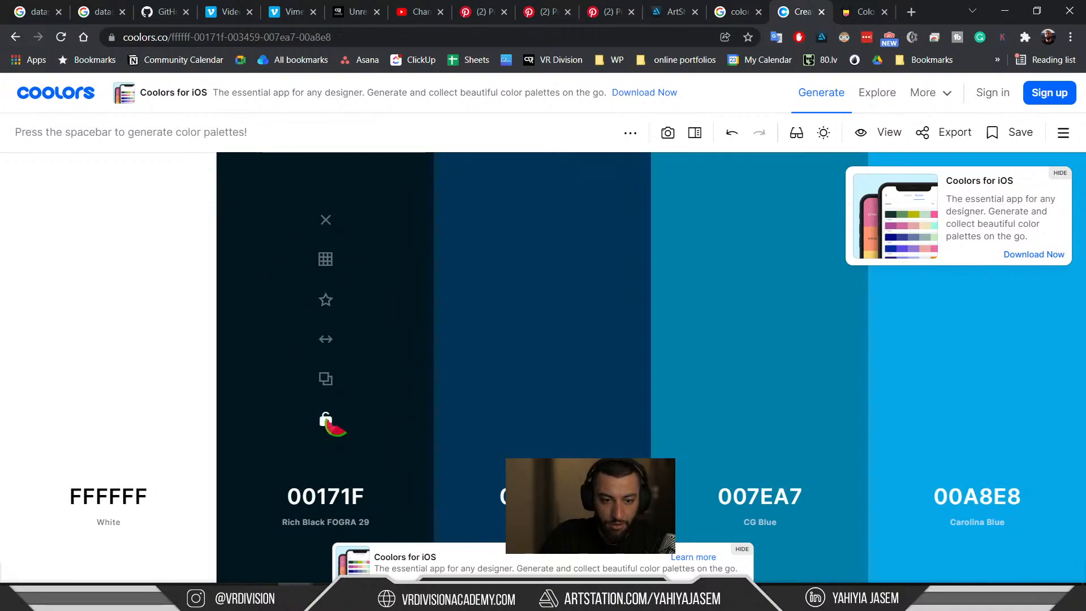
pyautogui.click(339, 500)
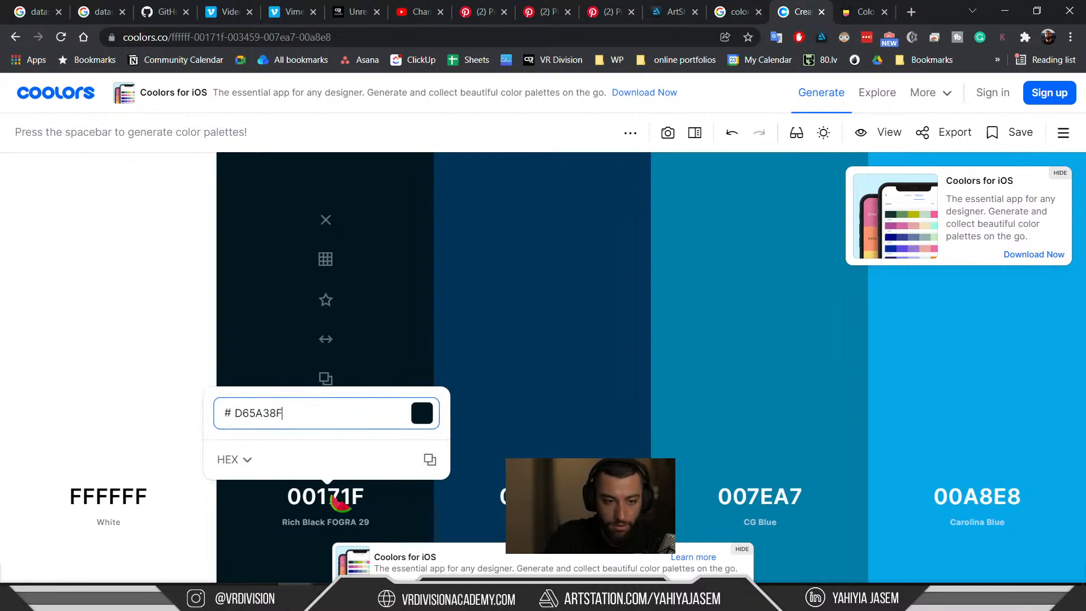
pyautogui.press('BackSpace')
pyautogui.press('BackSpace')
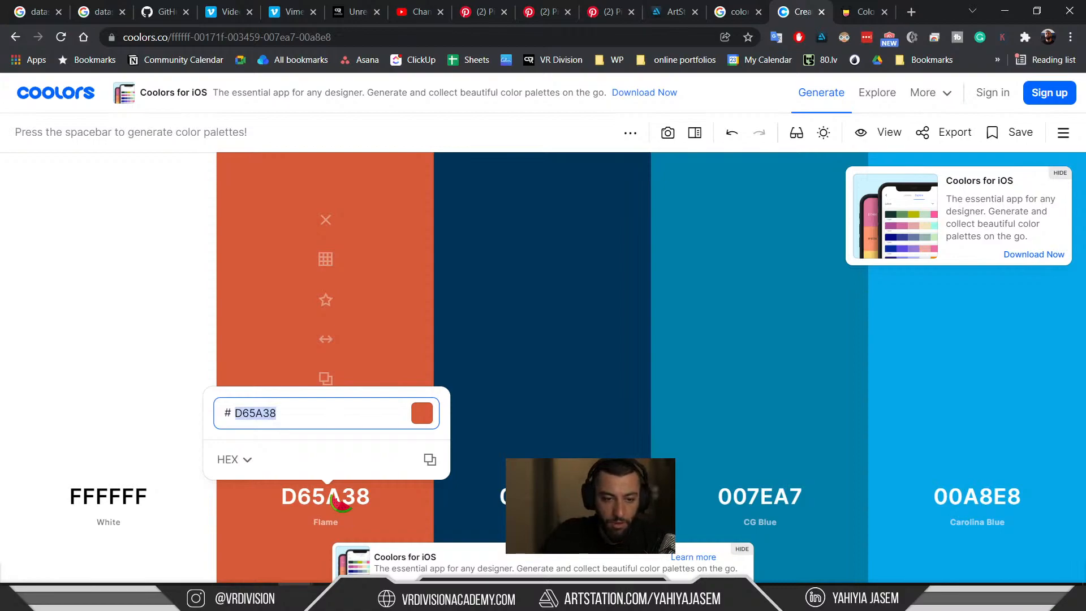
pyautogui.click(266, 460)
pyautogui.scroll(-2, 286, 340)
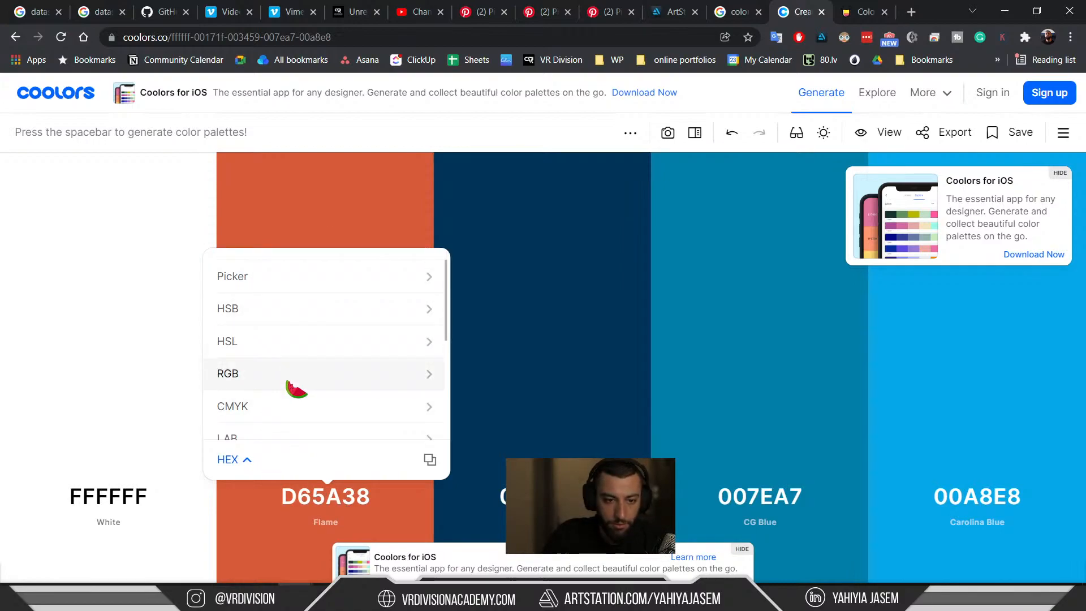
pyautogui.scroll(2, 297, 340)
pyautogui.scroll(-4, 291, 317)
pyautogui.scroll(4, 289, 370)
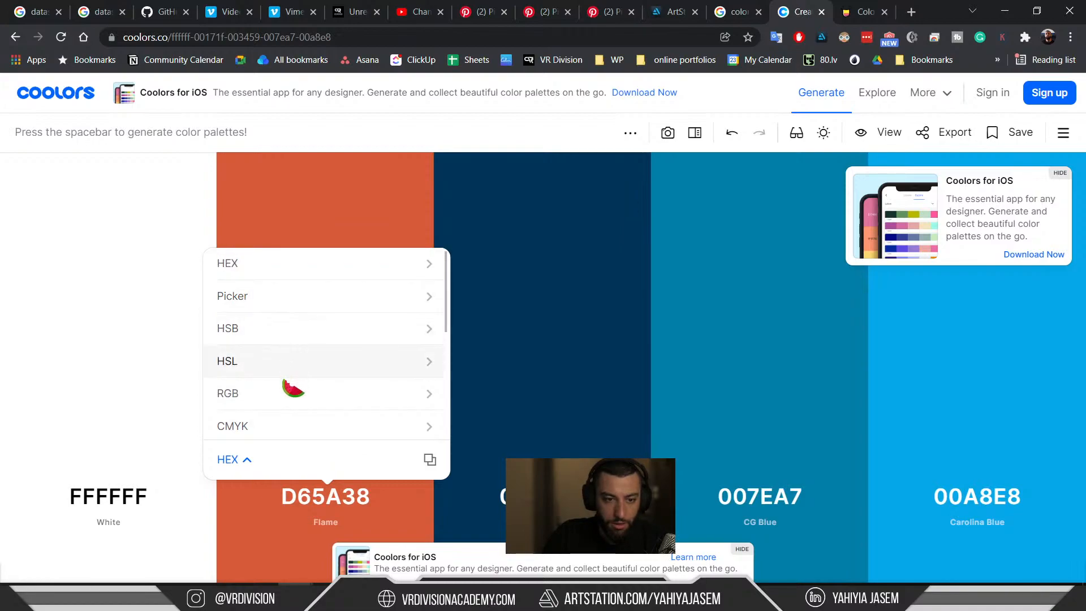
pyautogui.click(283, 391)
pyautogui.click(290, 458)
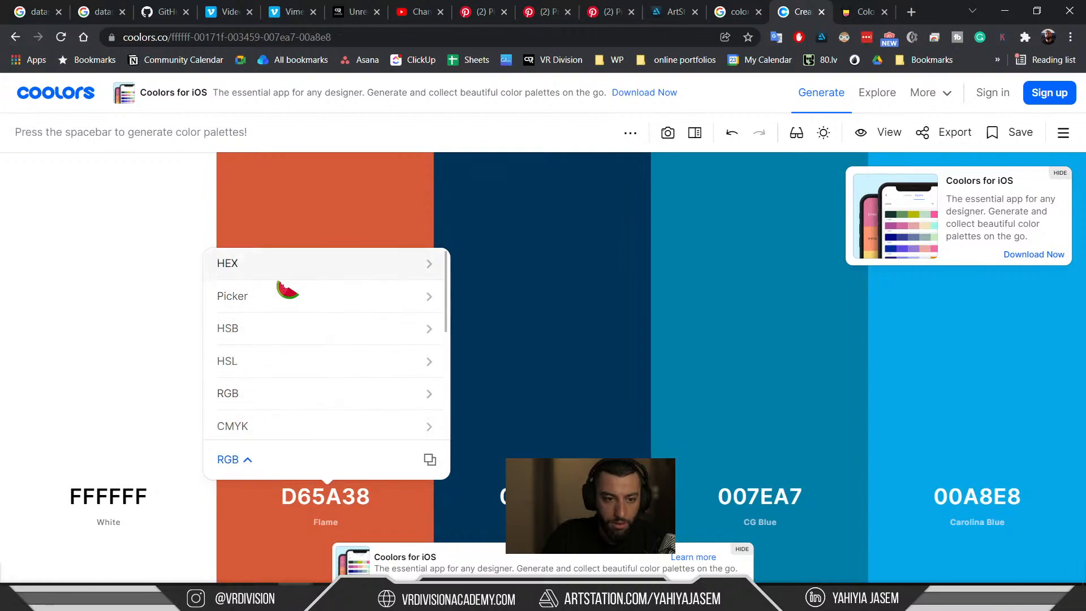
pyautogui.click(283, 269)
pyautogui.click(294, 412)
pyautogui.write('F')
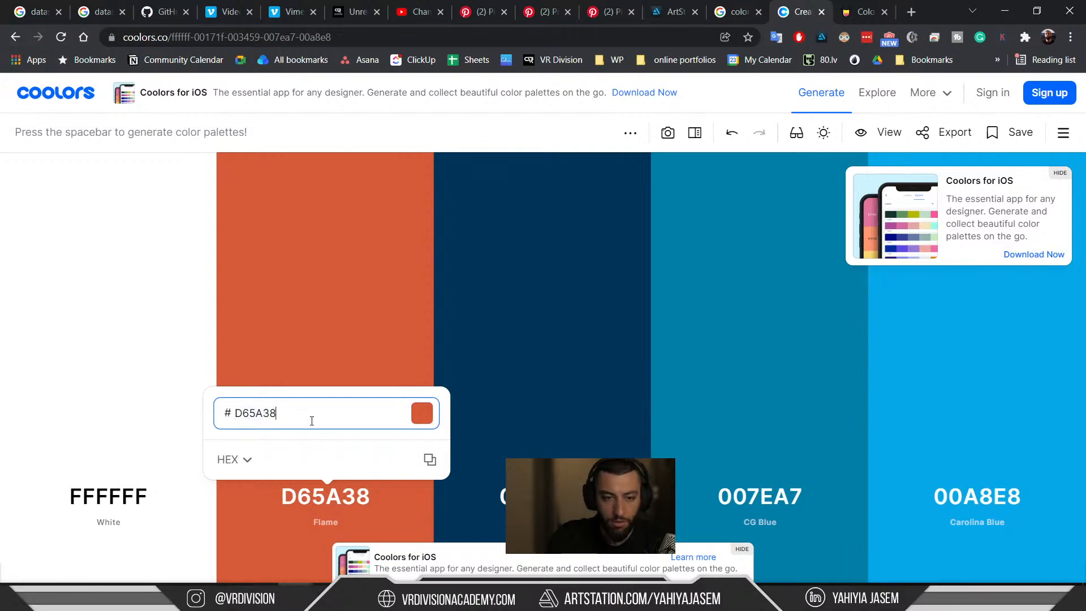
# In Unreal, open MI_Plastic_O's base colour picker and select the Hex Linear value.
pyautogui.hotkey('alt', 'Tab')
pyautogui.click(673, 181)
pyautogui.click(969, 495)
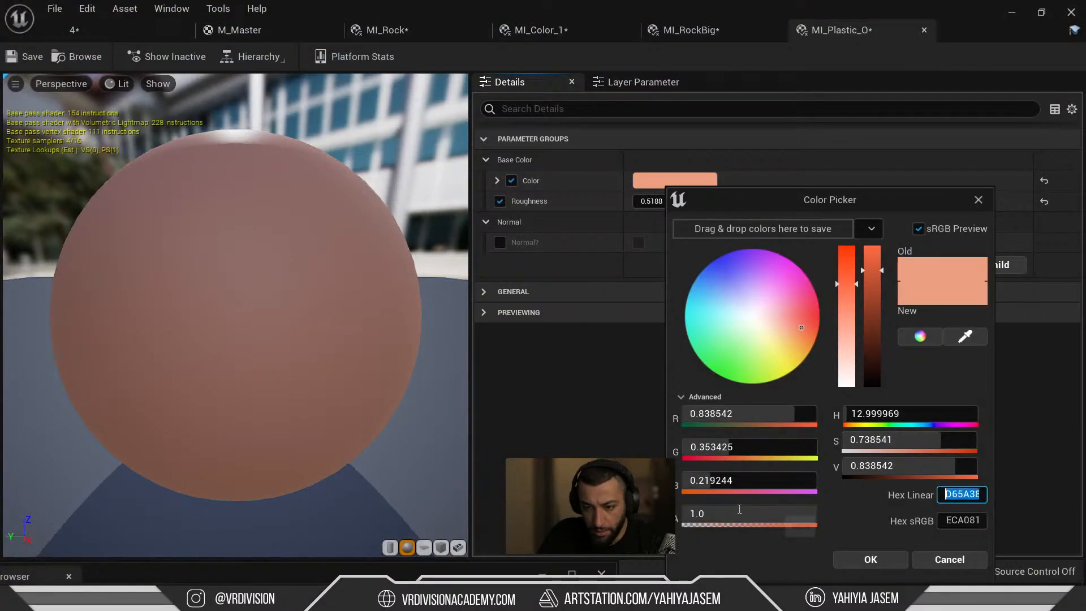
# Cancel MI_Plastic_O's colour picker, keeping peach, and go back to Coolors.
pyautogui.click(956, 559)
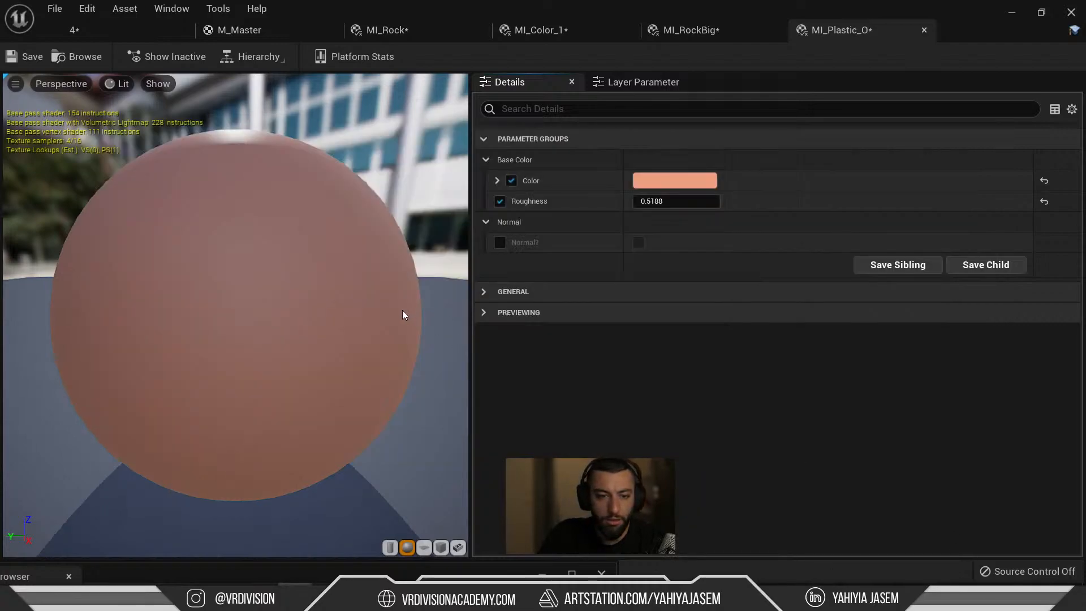
pyautogui.hotkey('alt', 'Tab')
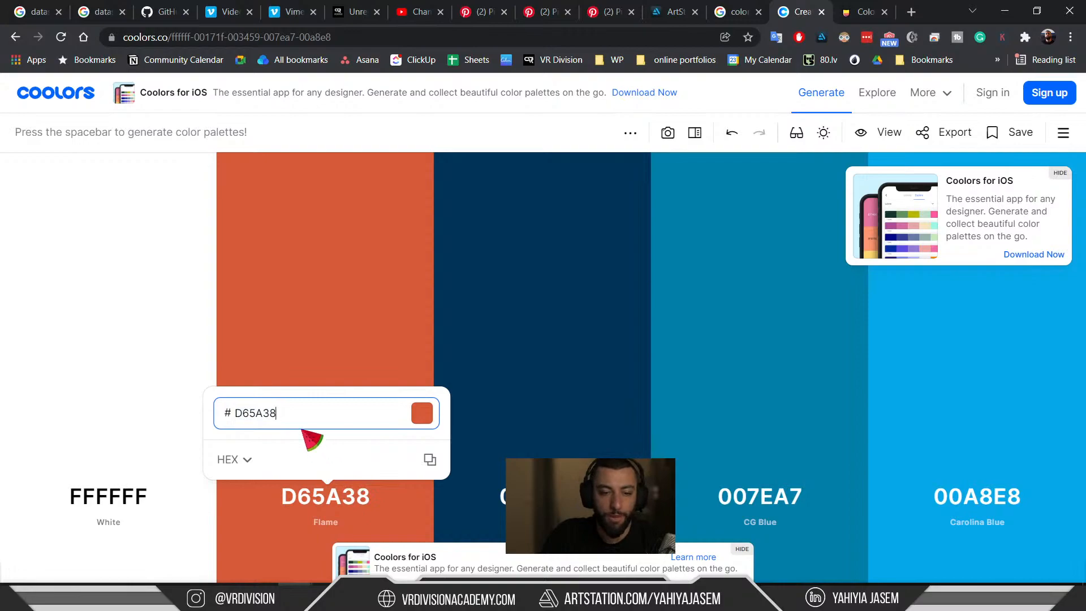
# Browse Flame D65A38's colour formats and shades, the palette display settings and the saved library.
pyautogui.doubleClick(339, 404)
pyautogui.hotkey('ctrl', 'c')
pyautogui.click(242, 465)
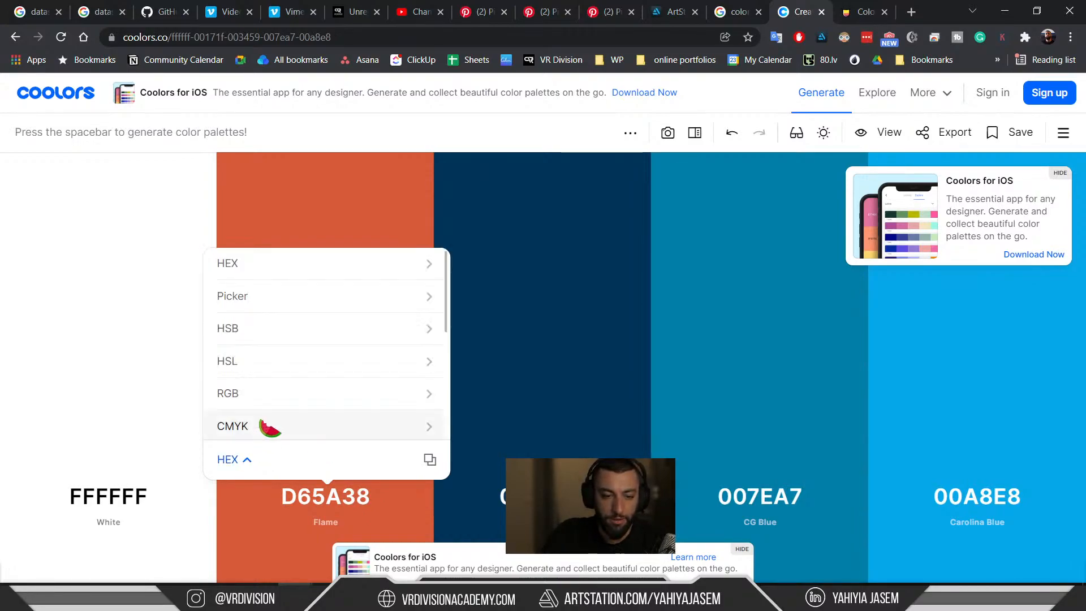
pyautogui.click(388, 218)
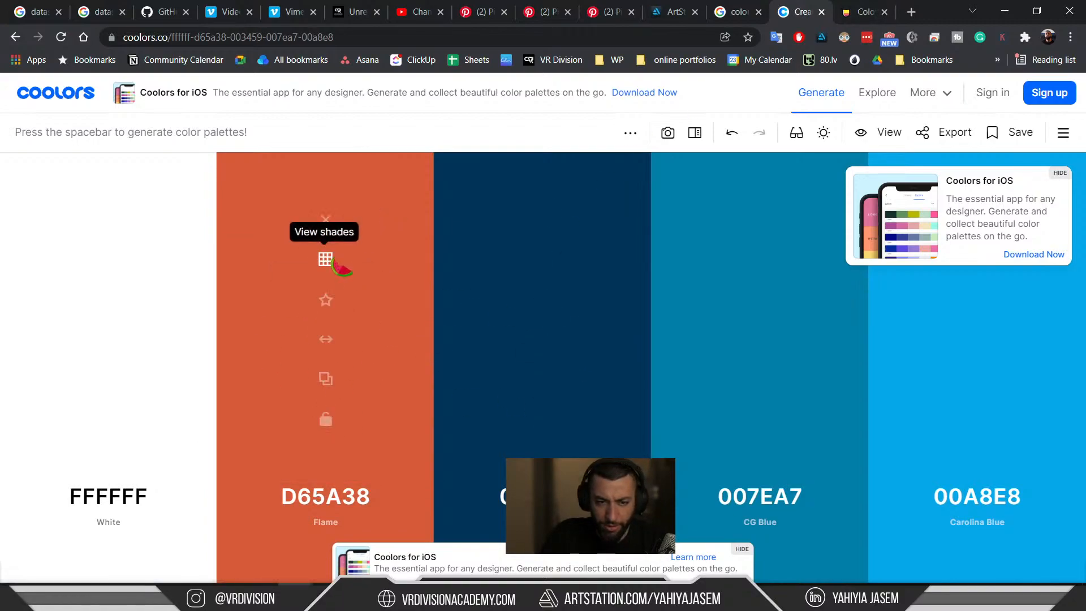
pyautogui.click(327, 260)
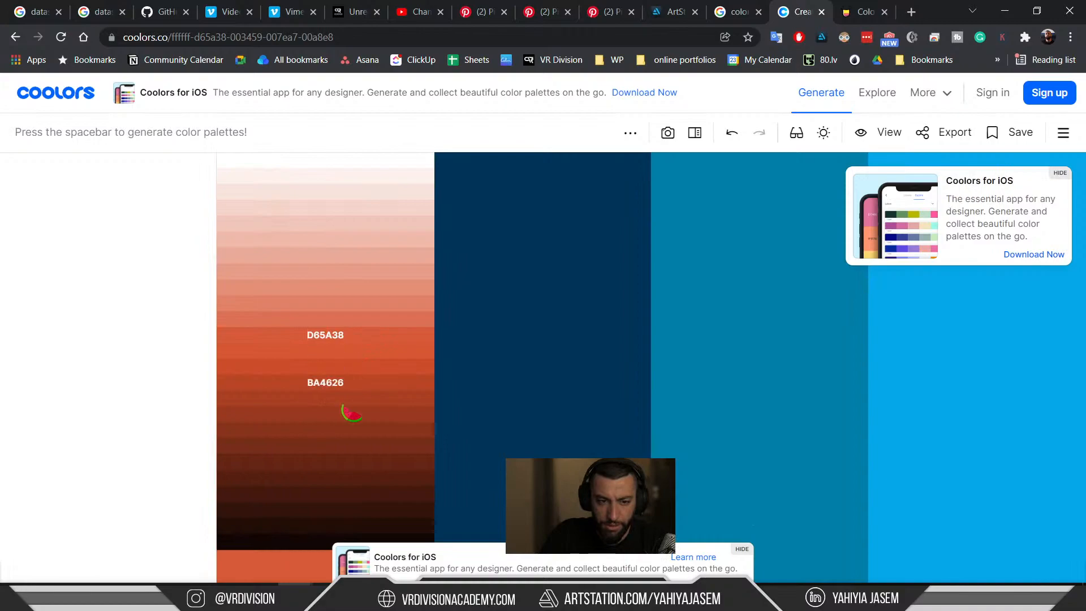
pyautogui.click(283, 346)
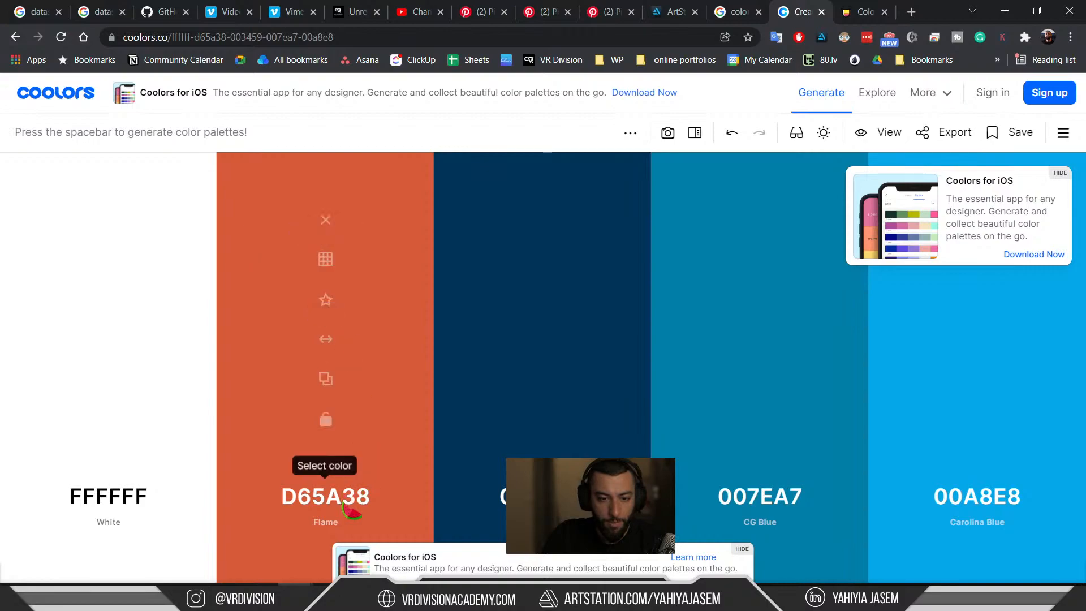
pyautogui.rightClick(384, 393)
pyautogui.click(386, 444)
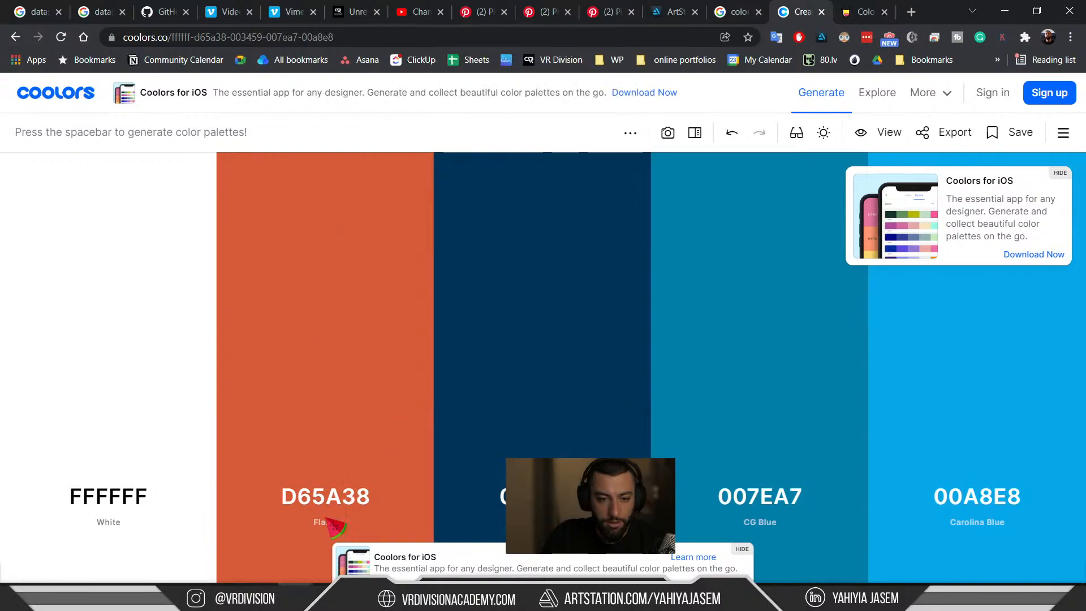
pyautogui.click(328, 522)
pyautogui.click(428, 265)
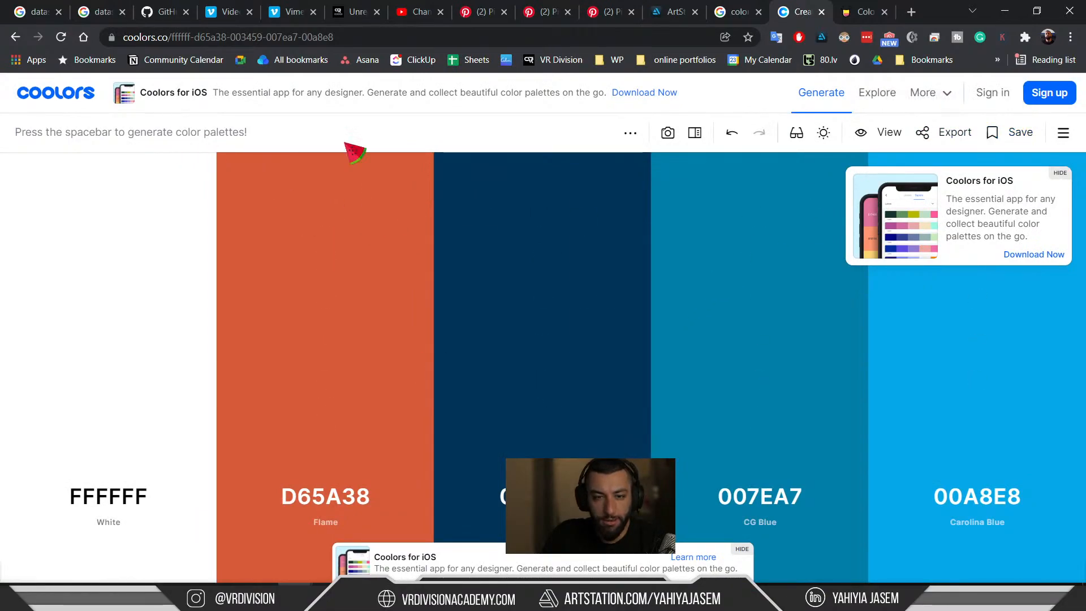
pyautogui.click(1063, 133)
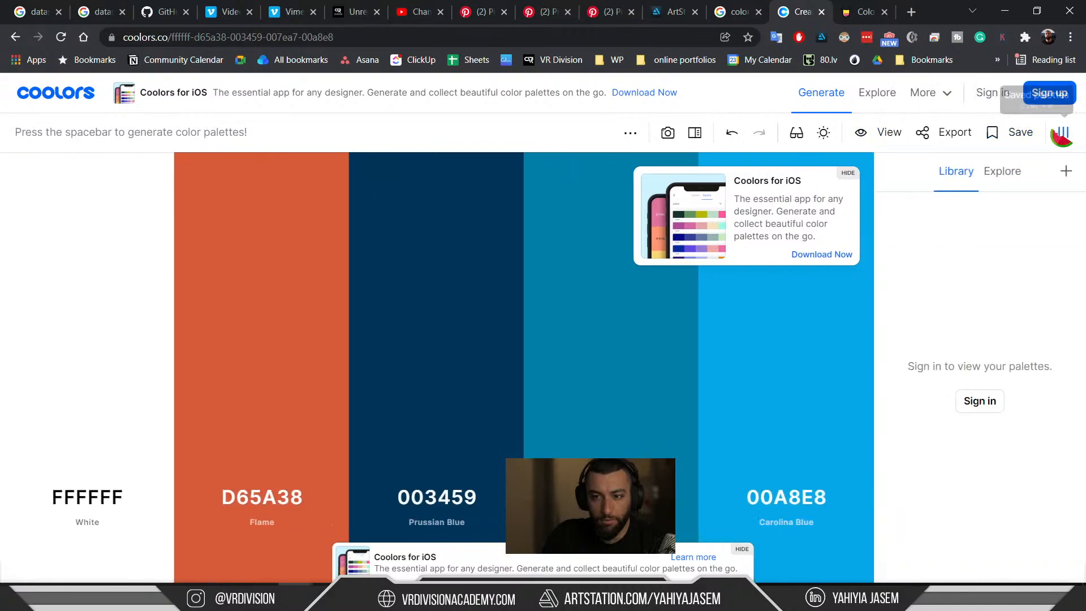
pyautogui.click(1062, 132)
# Generate a new palette and replace the first Plum column with hex D65A38.
pyautogui.press('space')
pyautogui.press('space')
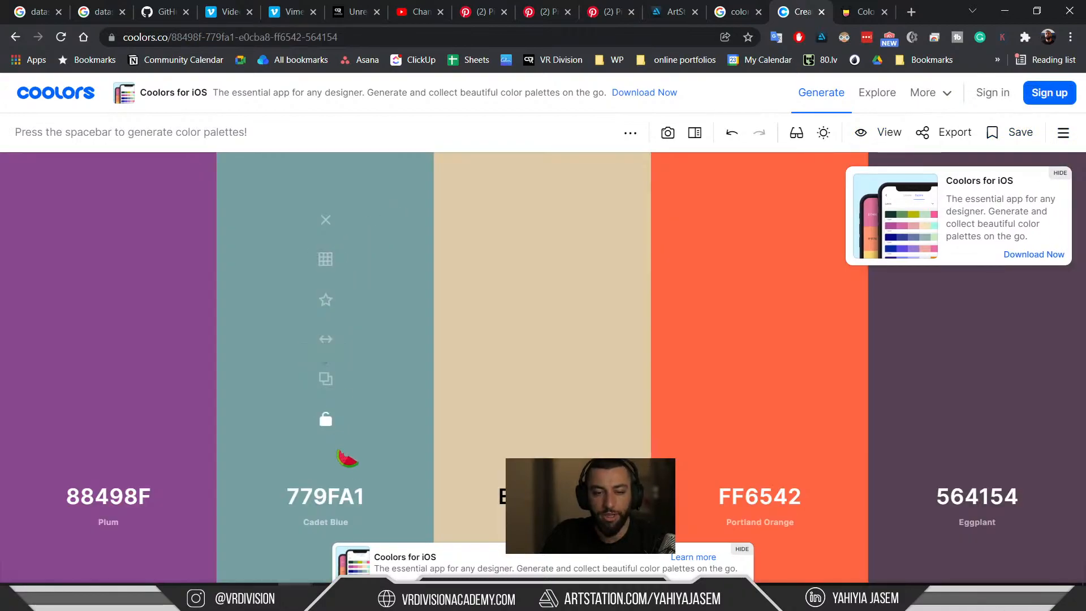
pyautogui.click(134, 496)
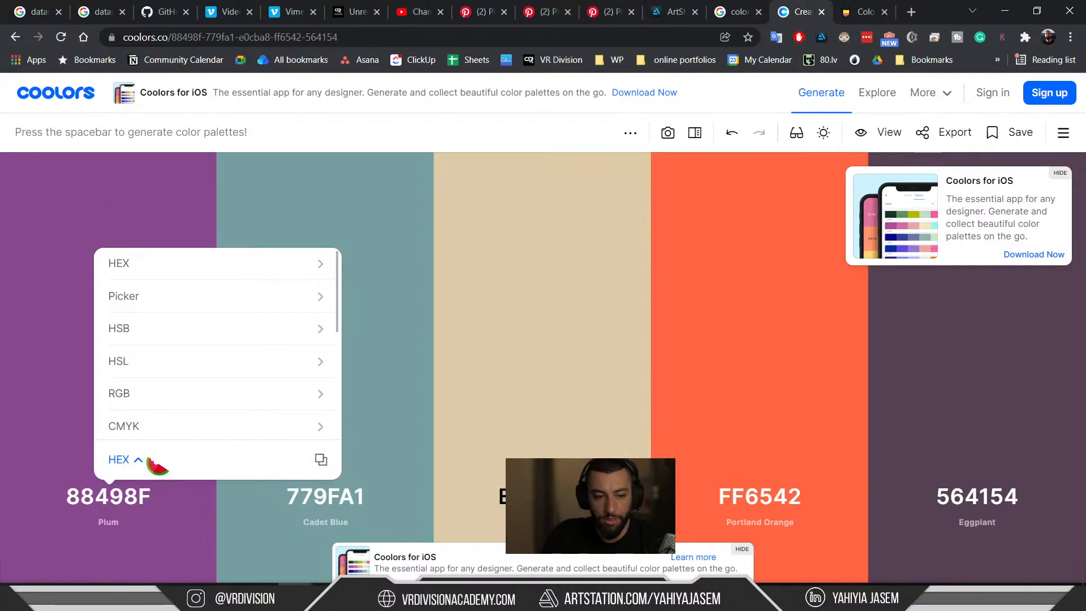
pyautogui.click(107, 525)
pyautogui.click(429, 265)
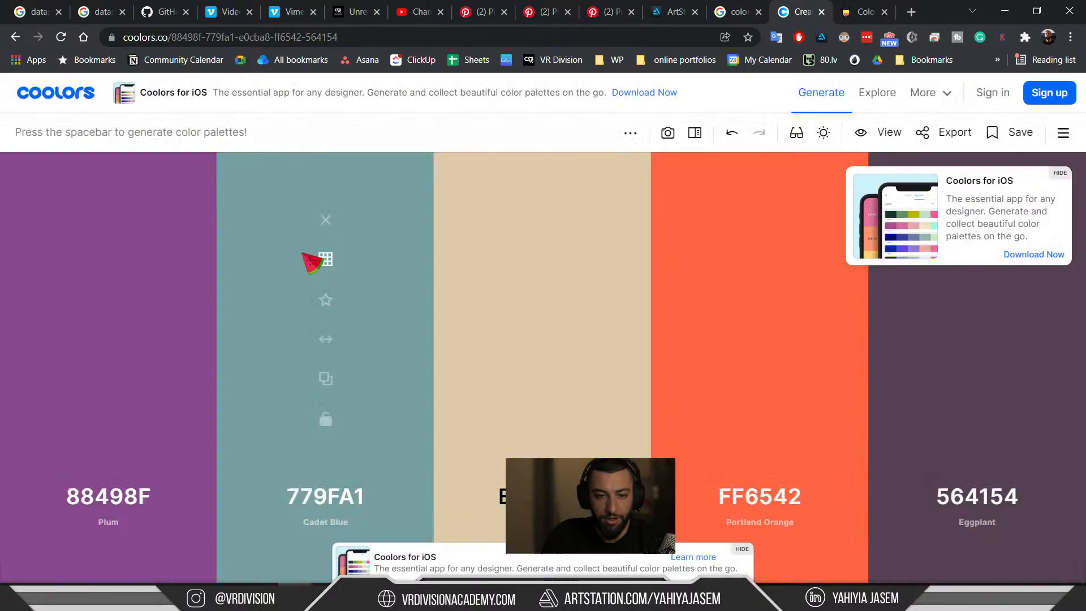
pyautogui.click(120, 497)
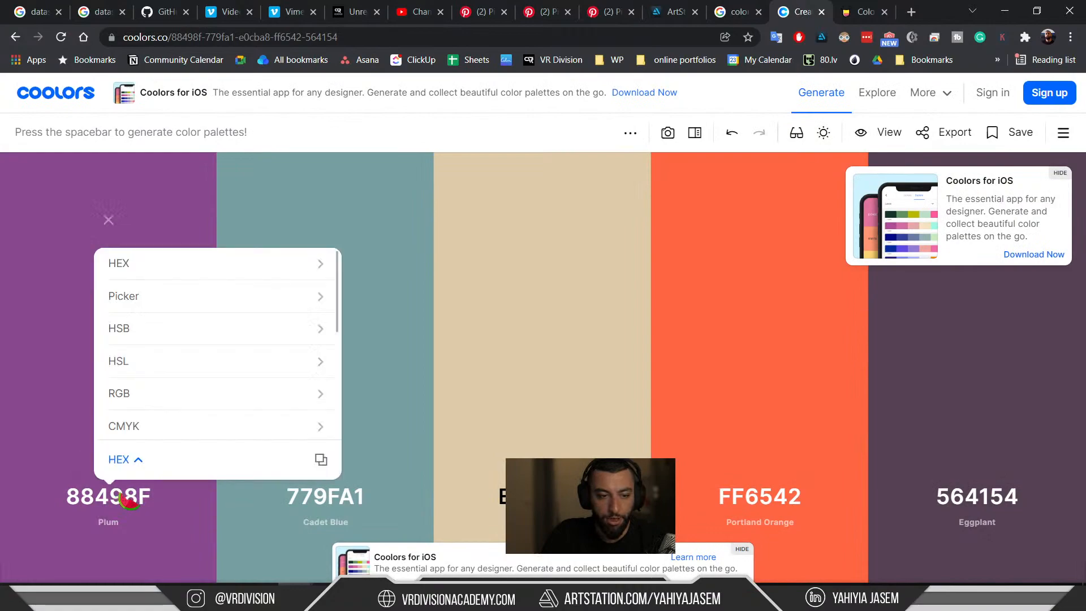
pyautogui.click(169, 266)
pyautogui.click(198, 418)
pyautogui.hotkey('ctrl', 'v')
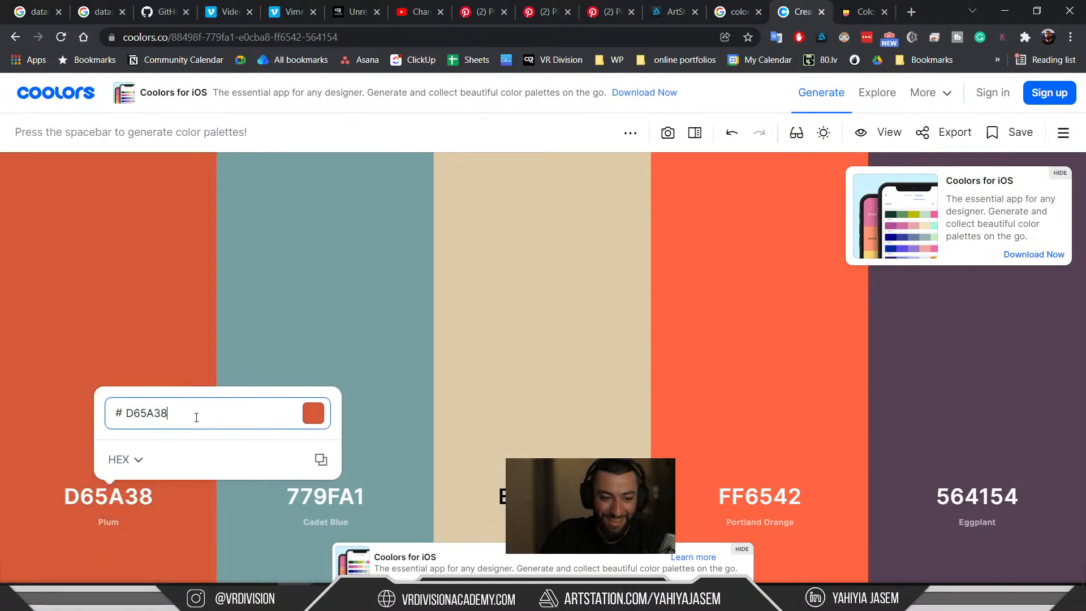
pyautogui.click(164, 313)
# Lock D65A38, regenerate the palette twice, and copy French Lilac's hex 885A89.
pyautogui.click(109, 419)
pyautogui.press('space')
pyautogui.press('space')
pyautogui.press('space')
pyautogui.press('space')
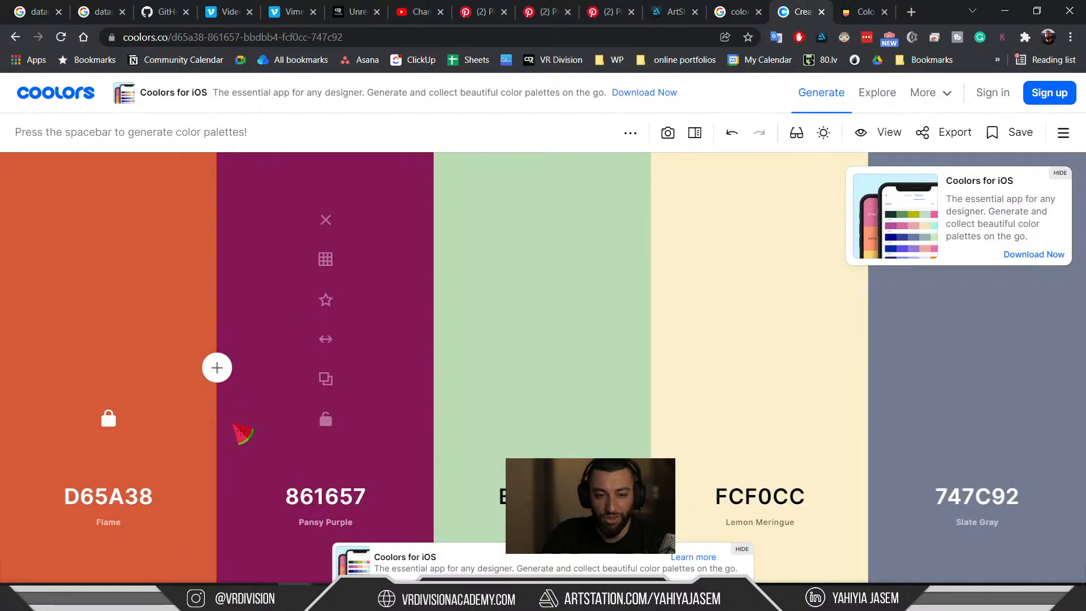
pyautogui.press('space')
pyautogui.press('space')
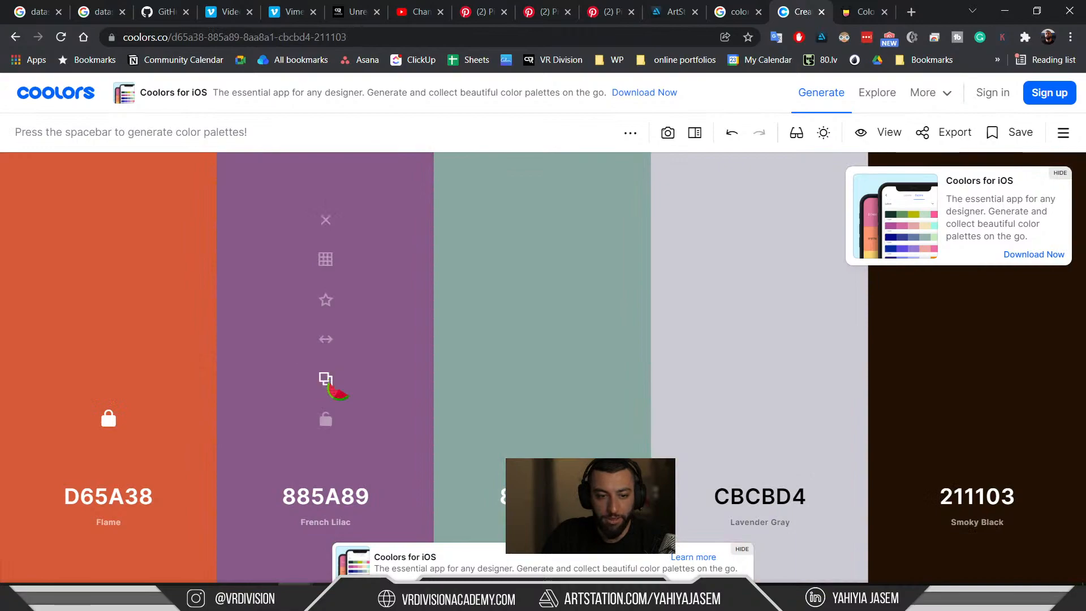
pyautogui.click(327, 379)
pyautogui.hotkey('alt', 'Tab')
# Set the back wall's MI_Color_1 base colour to lilac 885A89 via Hex Linear.
pyautogui.click(455, 340)
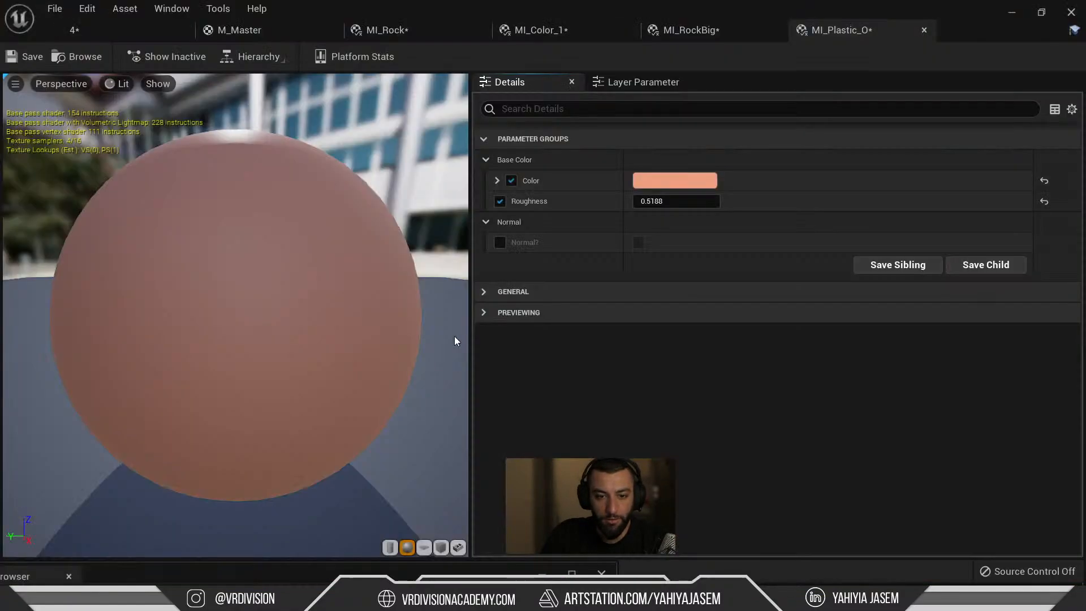
pyautogui.click(163, 29)
pyautogui.click(552, 310)
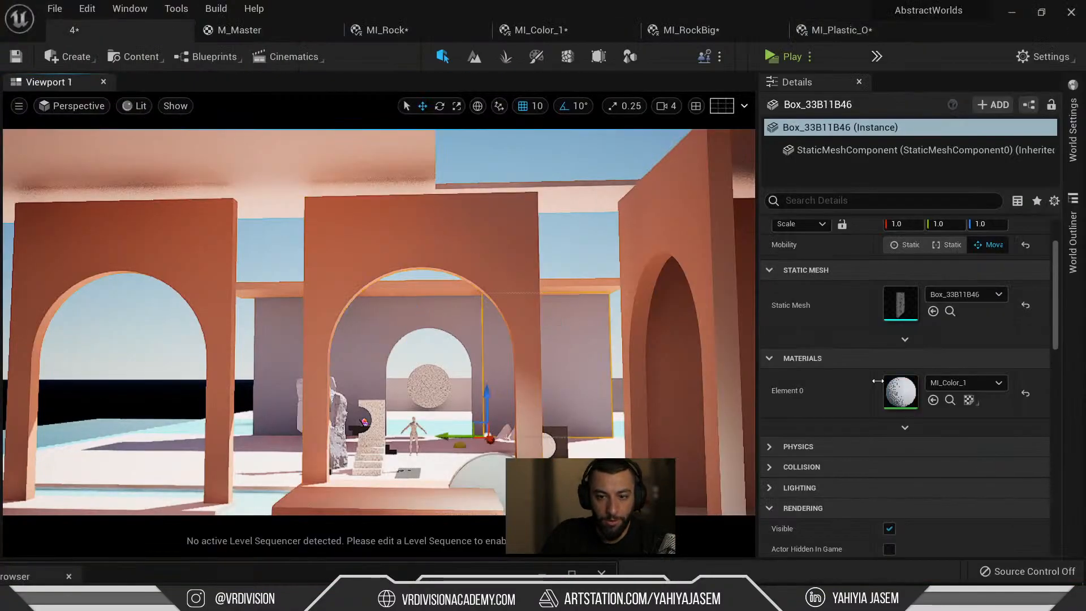
pyautogui.doubleClick(901, 392)
pyautogui.click(680, 179)
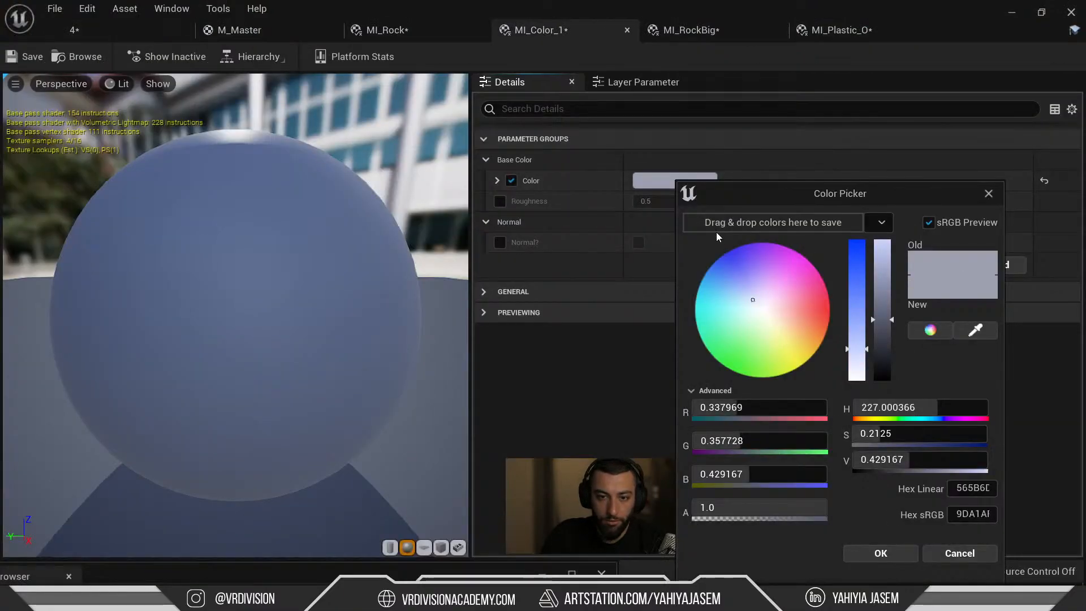
pyautogui.click(974, 490)
pyautogui.hotkey('ctrl', 'v')
pyautogui.press('Return')
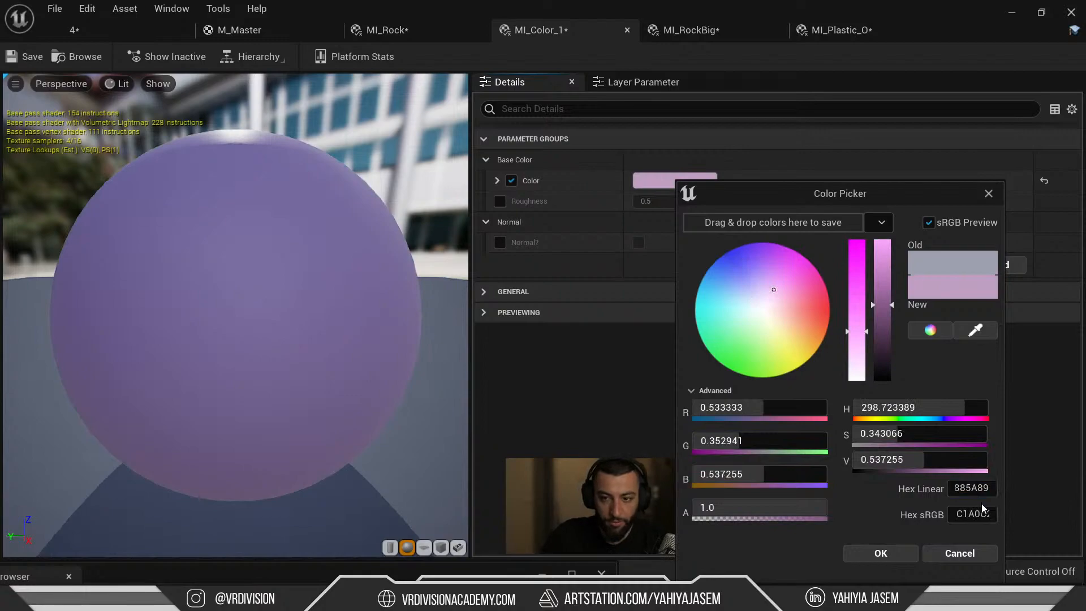
pyautogui.click(880, 553)
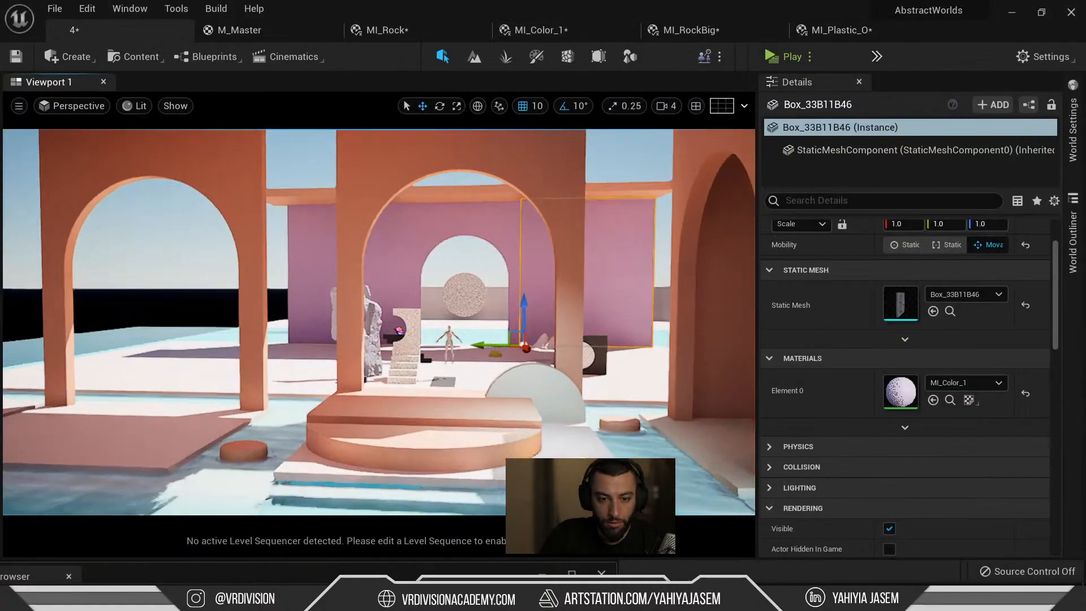
# Fly the camera through the arches with WASD to review the lilac and pink walls.
pyautogui.press('w')
pyautogui.moveTo(465, 261); pyautogui.dragTo(516, 265, button='right')
pyautogui.click(465, 260)
pyautogui.press('s')
pyautogui.press('a')
pyautogui.press('w')
pyautogui.press('s')
pyautogui.press('a')
# Undo the last colour edit and check floor box Box_252EE75C2's material list without changes.
pyautogui.click(493, 364)
pyautogui.hotkey('ctrl', 'z')
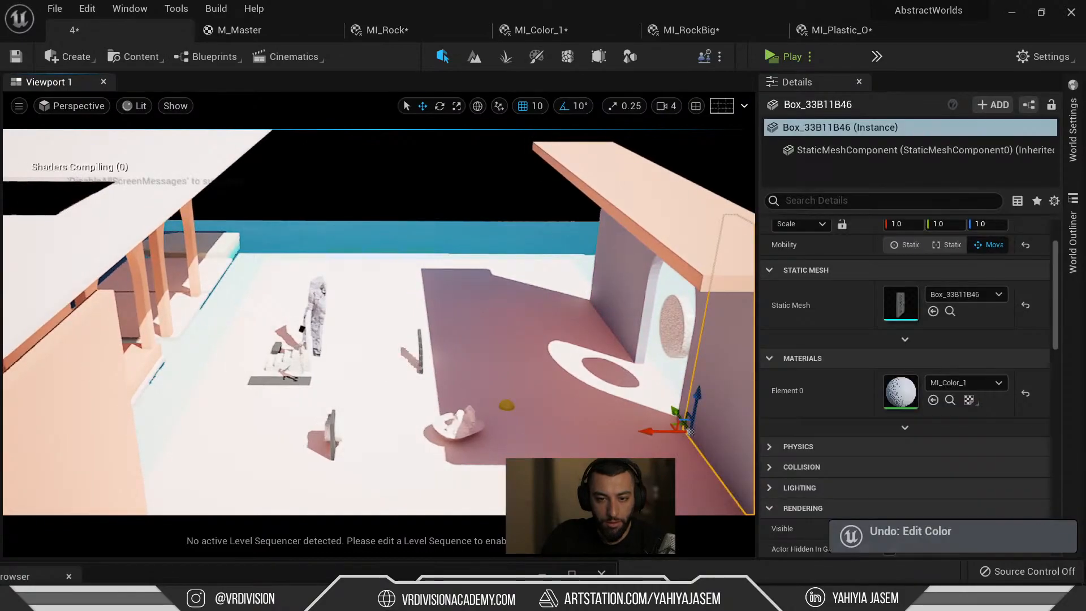
pyautogui.moveTo(493, 364); pyautogui.dragTo(499, 399, button='right')
pyautogui.click(493, 364)
pyautogui.click(956, 383)
pyautogui.press('Escape')
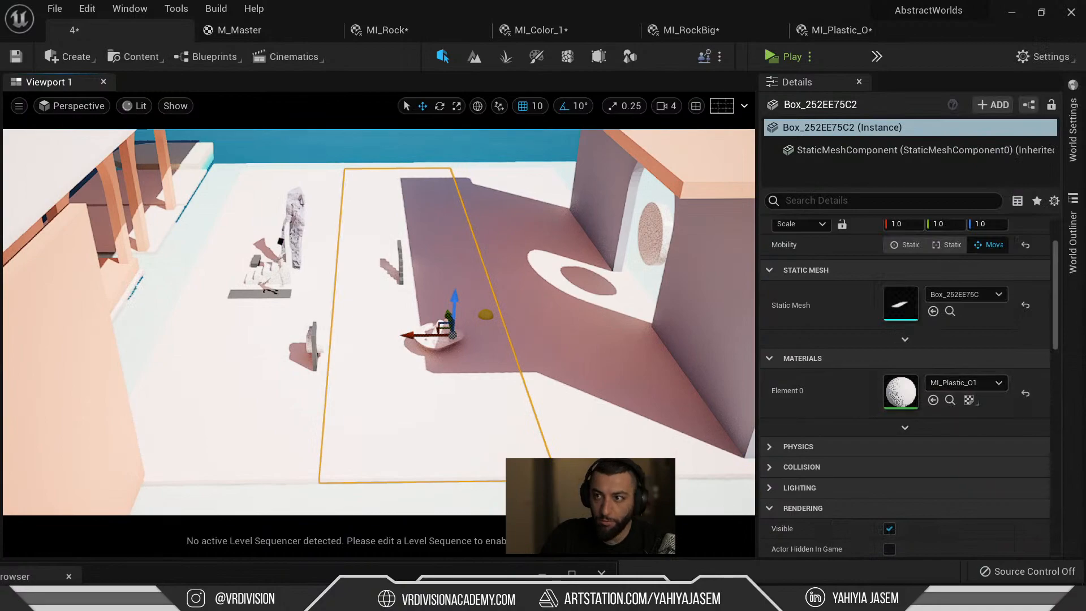
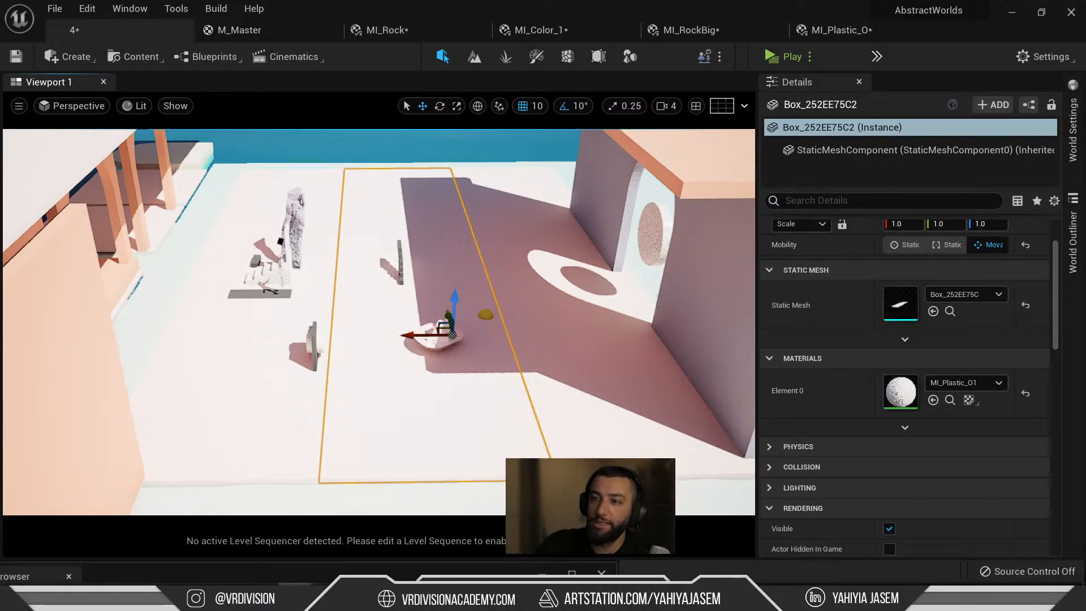
# Regenerate the Coolors palette with D65A38 Flame kept and copy the teal 7DCFB6 hex code.
pyautogui.hotkey('alt', 'Tab')
pyautogui.press('Tab')
pyautogui.hotkey('alt', 'Tab')
pyautogui.hotkey('alt', 'Tab')
pyautogui.press('Tab')
pyautogui.press('Tab')
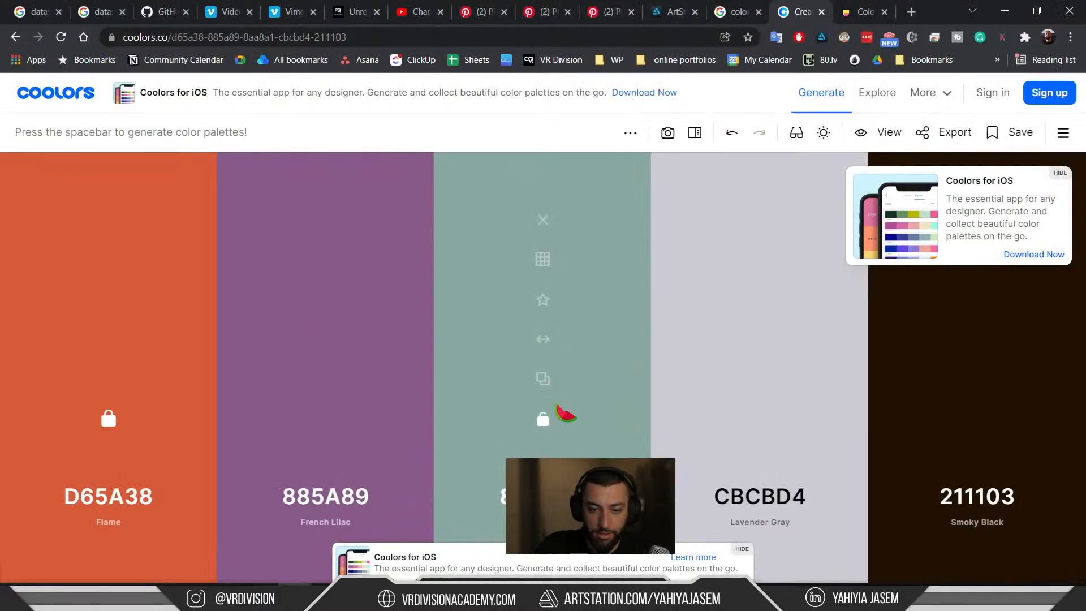
pyautogui.press('space')
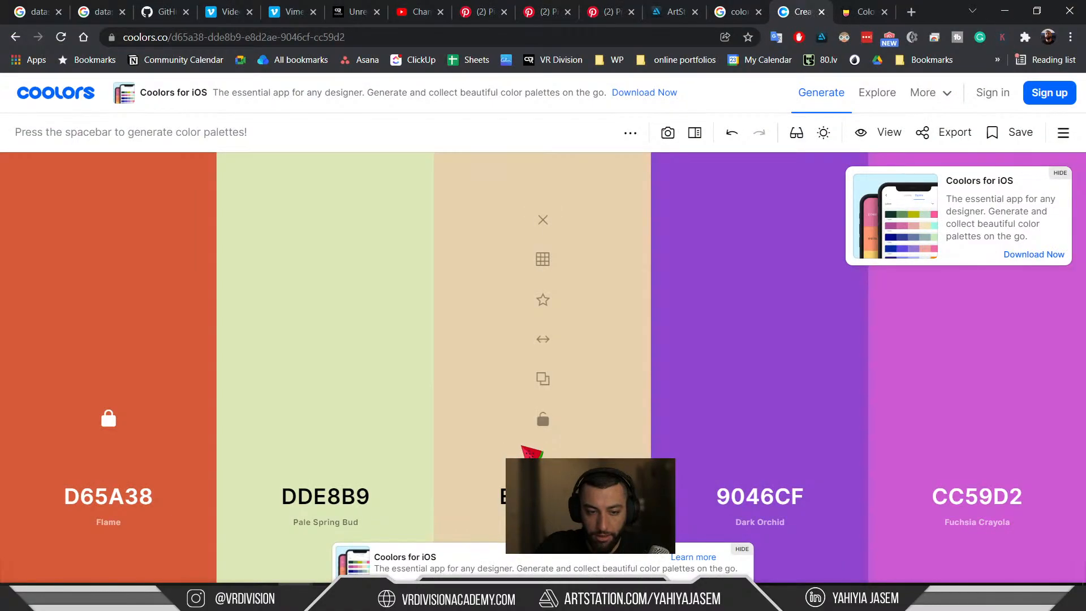
pyautogui.press('space')
pyautogui.press('space')
pyautogui.press('space')
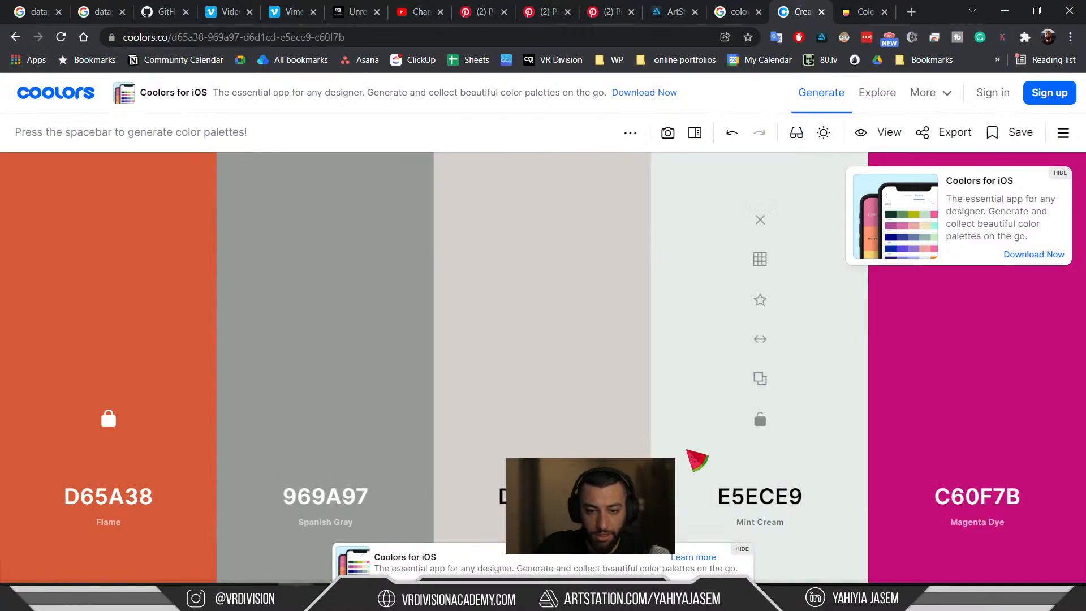
pyautogui.press('space')
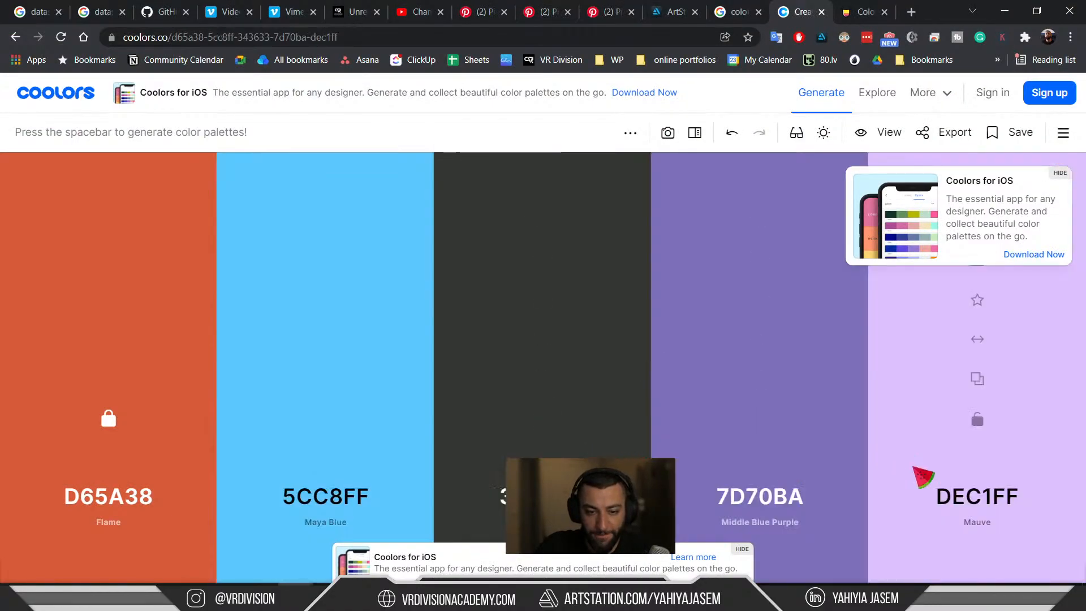
pyautogui.press('space')
pyautogui.press('space')
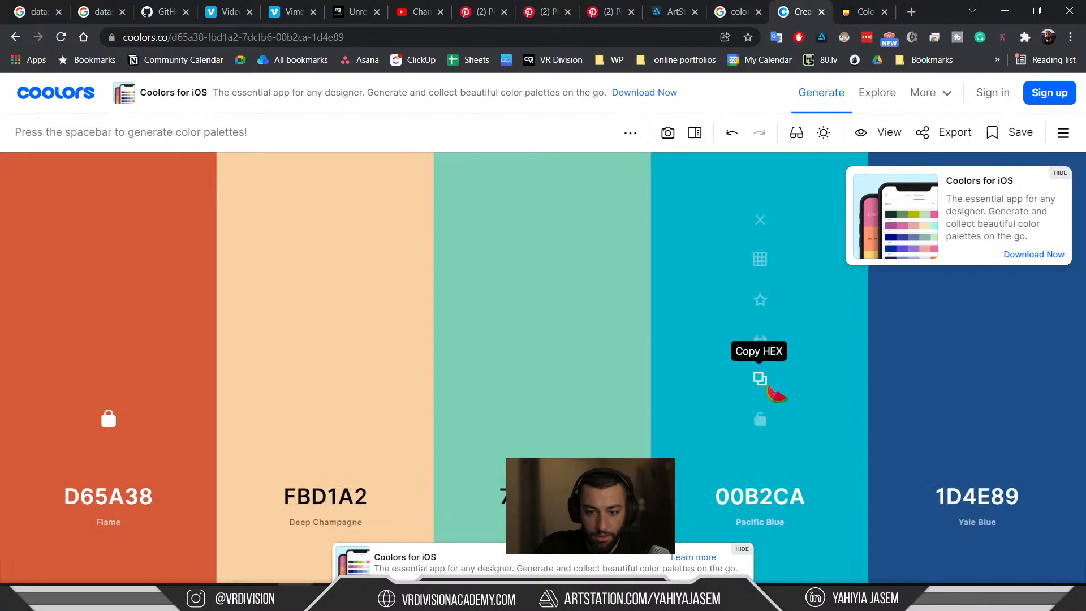
pyautogui.click(547, 379)
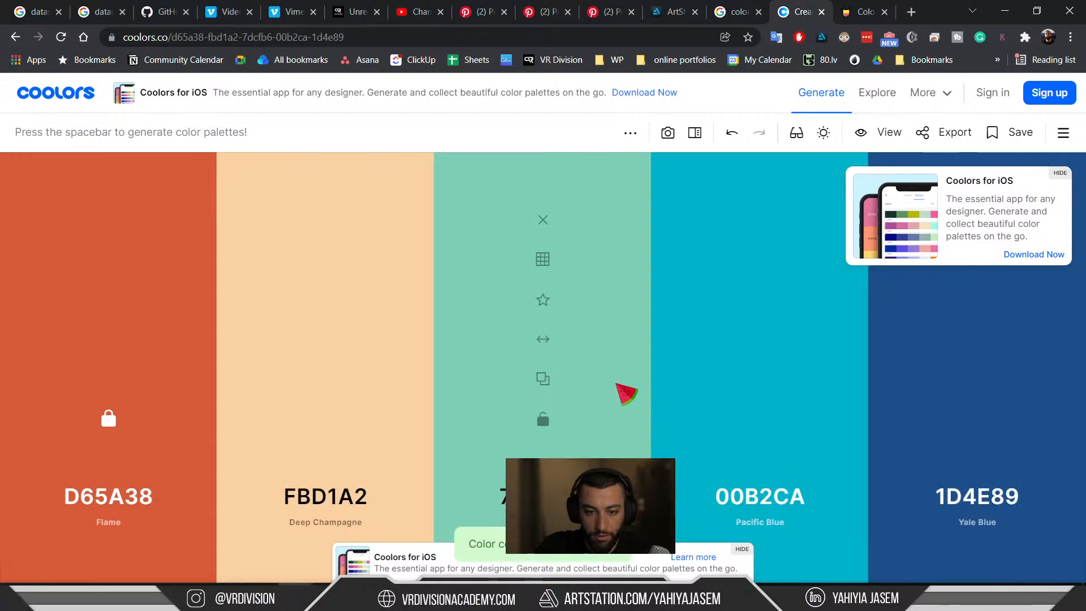
pyautogui.hotkey('alt', 'Tab')
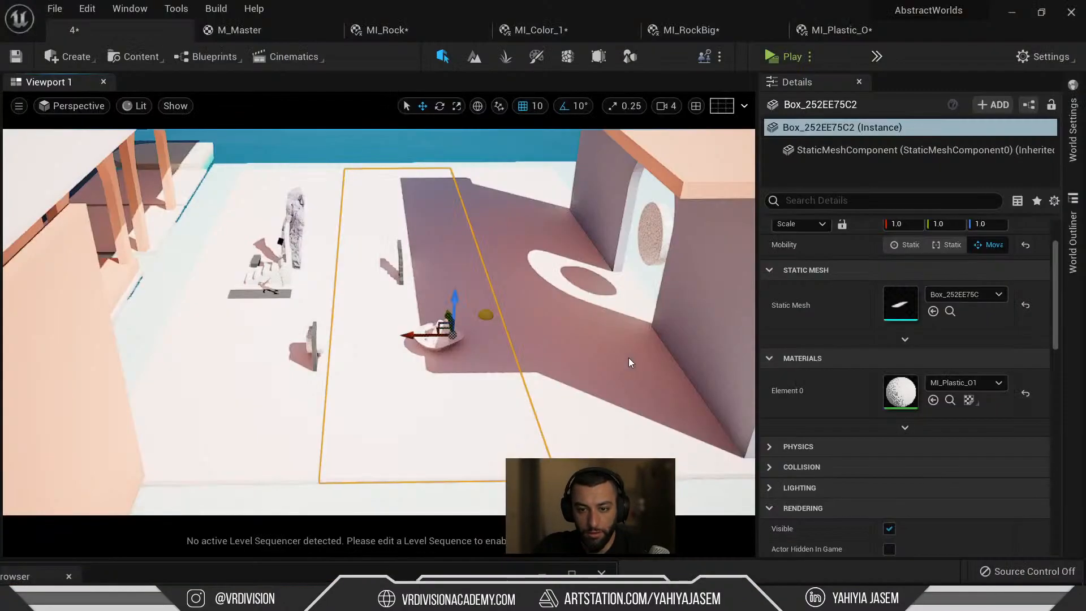
# Select the right-hand wall, open its MI_Color_2 instance and set its colour to teal 7DCFB6.
pyautogui.moveTo(626, 329); pyautogui.dragTo(651, 303, button='right')
pyautogui.click(697, 257)
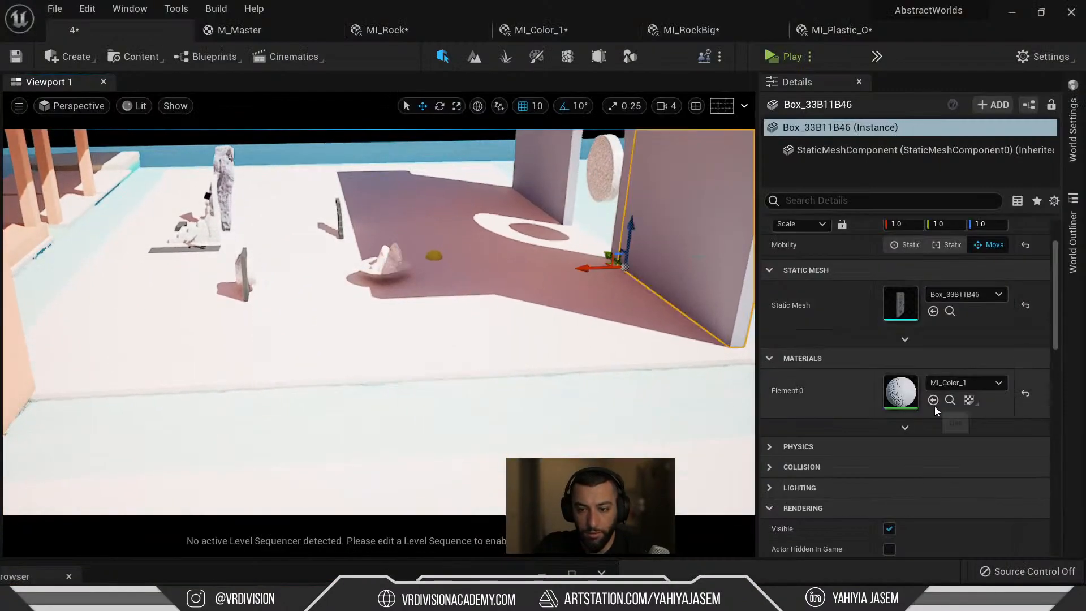
pyautogui.click(946, 401)
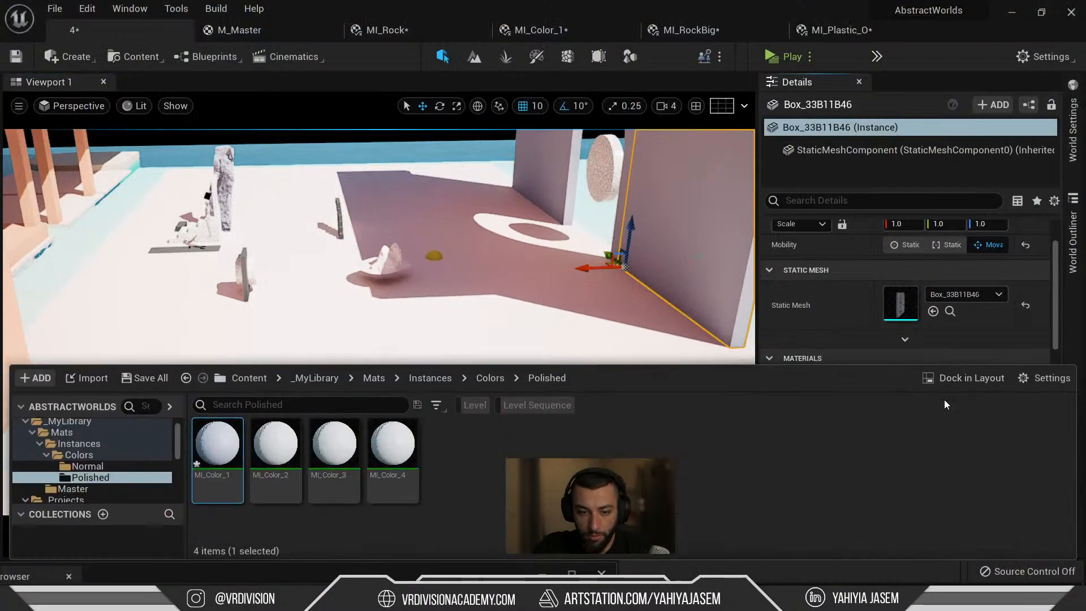
pyautogui.doubleClick(293, 469)
pyautogui.click(656, 182)
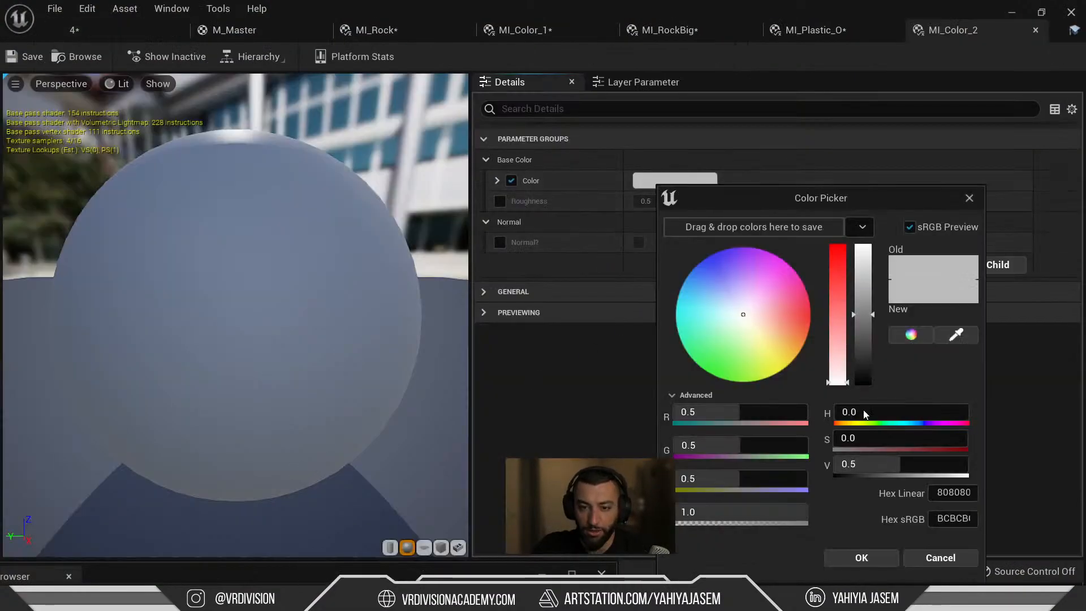
pyautogui.click(951, 492)
pyautogui.press('Return')
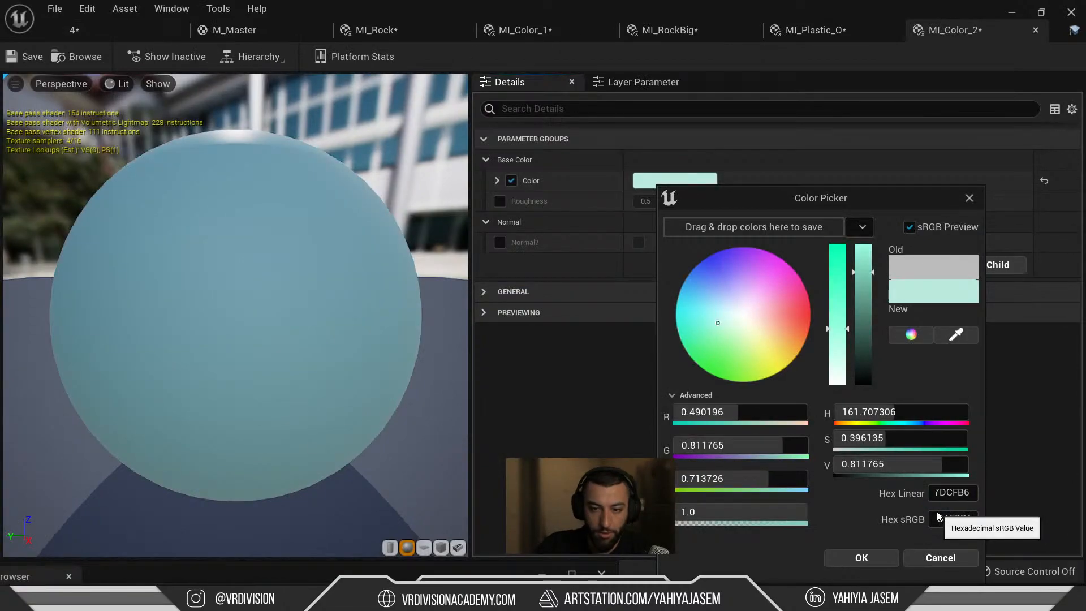
pyautogui.click(886, 560)
# Copy Coolors' Flame D65A38 hex code and return to the wall's colour materials folder.
pyautogui.hotkey('alt', 'Tab')
pyautogui.hotkey('alt', 'Tab')
pyautogui.hotkey('alt', 'Tab')
pyautogui.hotkey('alt', 'Tab')
pyautogui.hotkey('alt', 'Tab')
pyautogui.hotkey('alt', 'Tab')
pyautogui.click(133, 492)
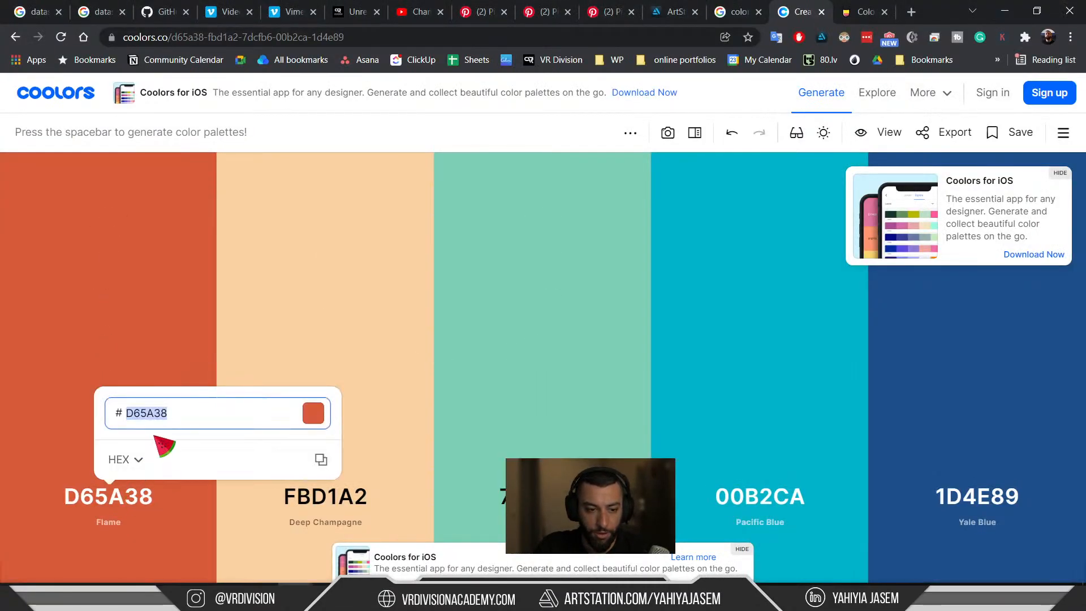
pyautogui.hotkey('alt', 'Tab')
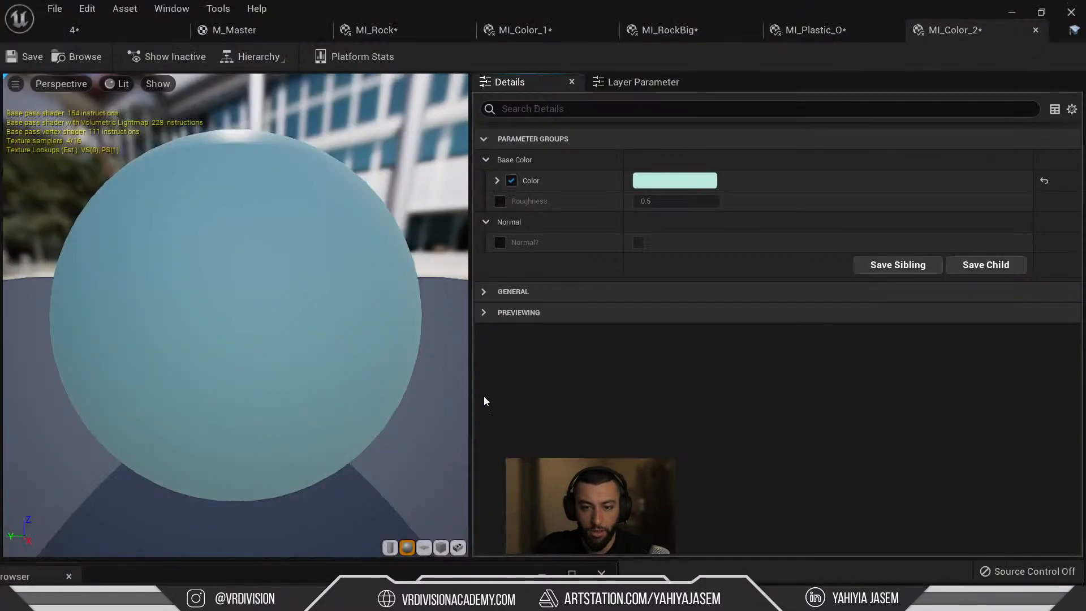
pyautogui.click(143, 24)
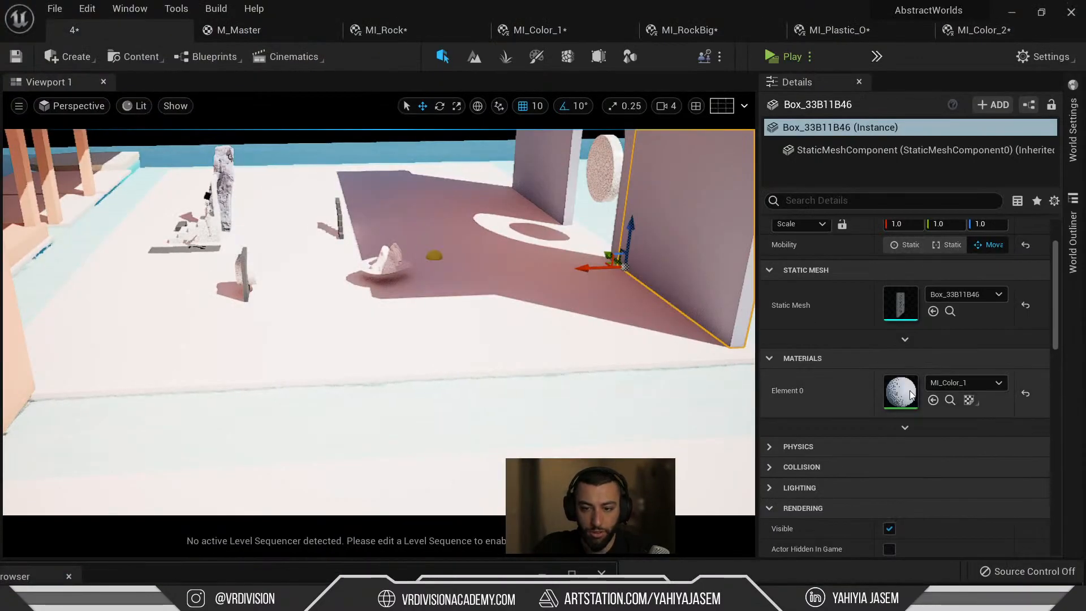
pyautogui.click(951, 400)
# Open MI_Color_3 and set its colour to the red-orange Flame D65A38.
pyautogui.doubleClick(334, 446)
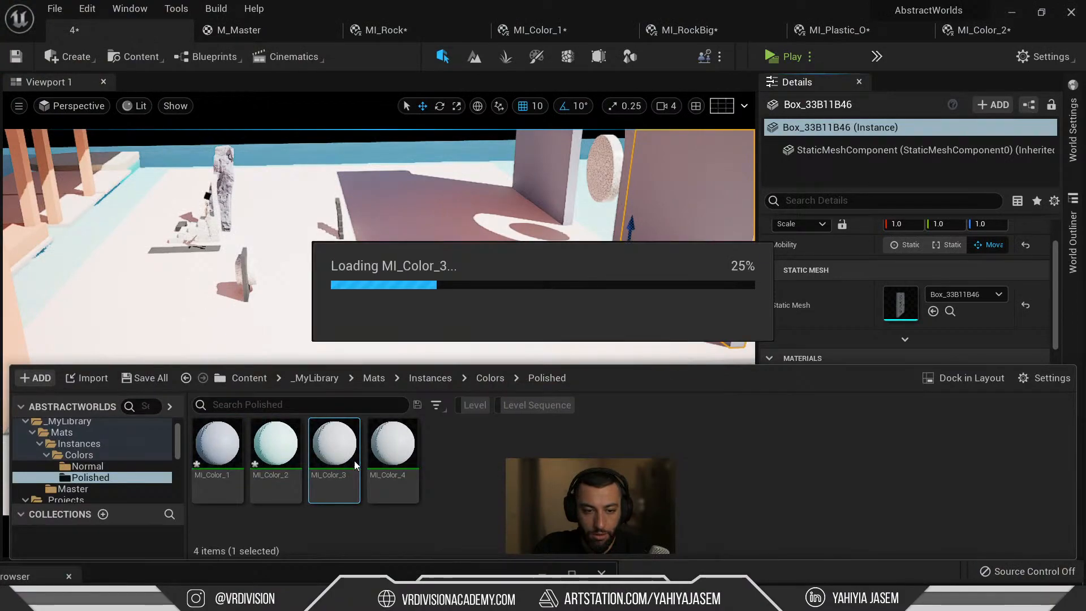
pyautogui.click(667, 186)
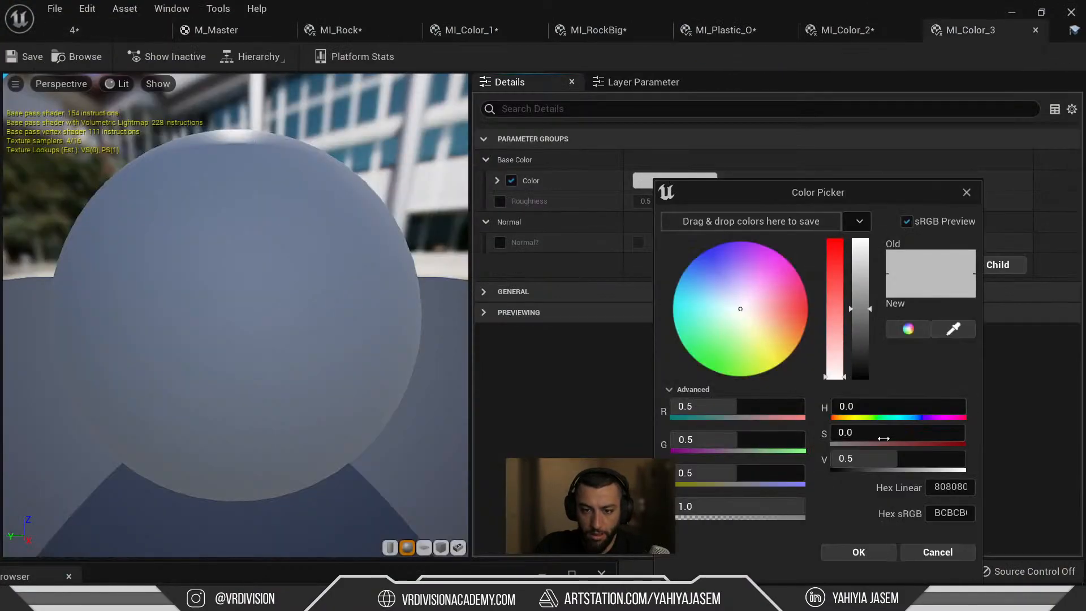
pyautogui.click(953, 513)
pyautogui.hotkey('ctrl', 'v')
pyautogui.press('Return')
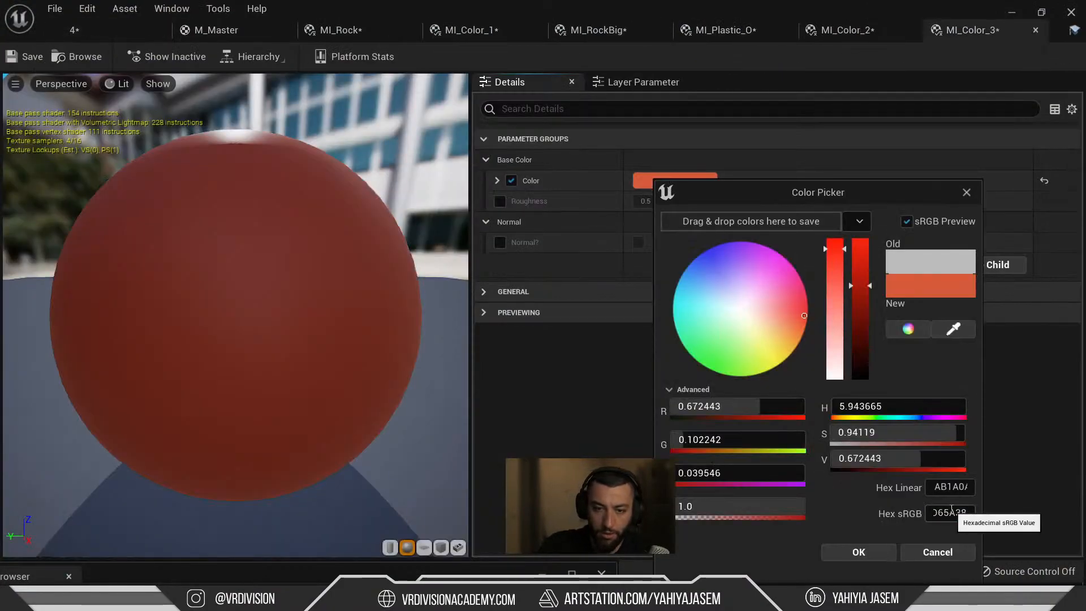
pyautogui.click(858, 553)
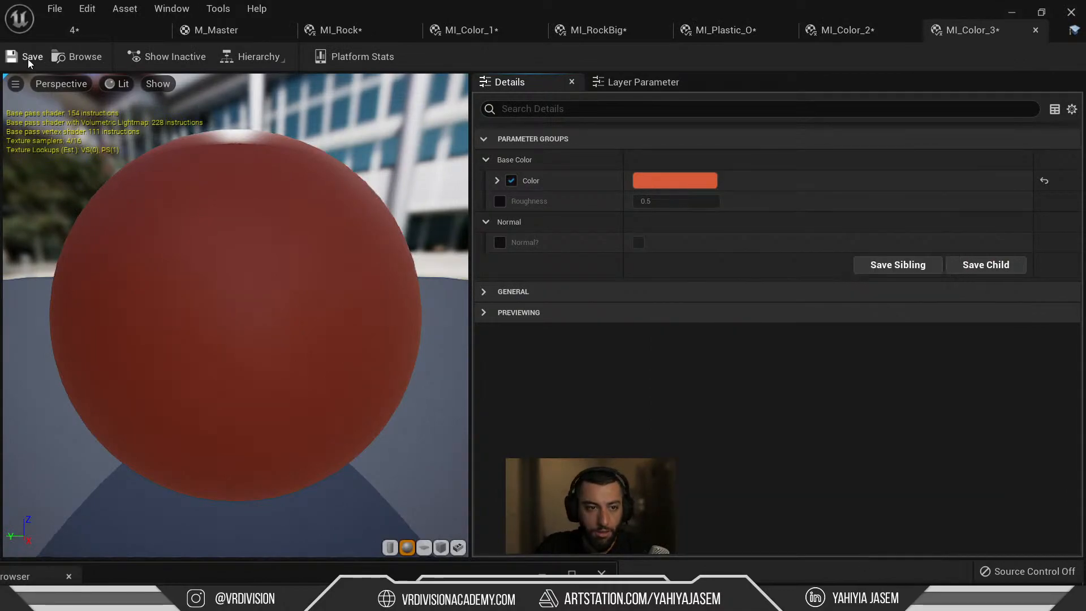
# Copy the arch's peach colour from MI_Plastic_O and paste it into MI_Color_3.
pyautogui.click(85, 31)
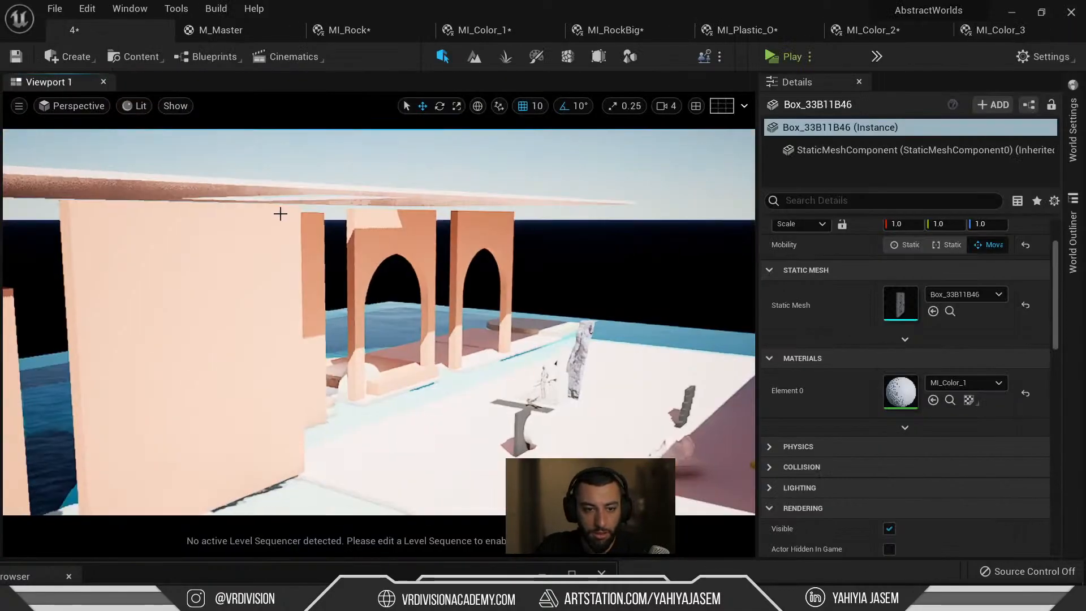
pyautogui.click(370, 243)
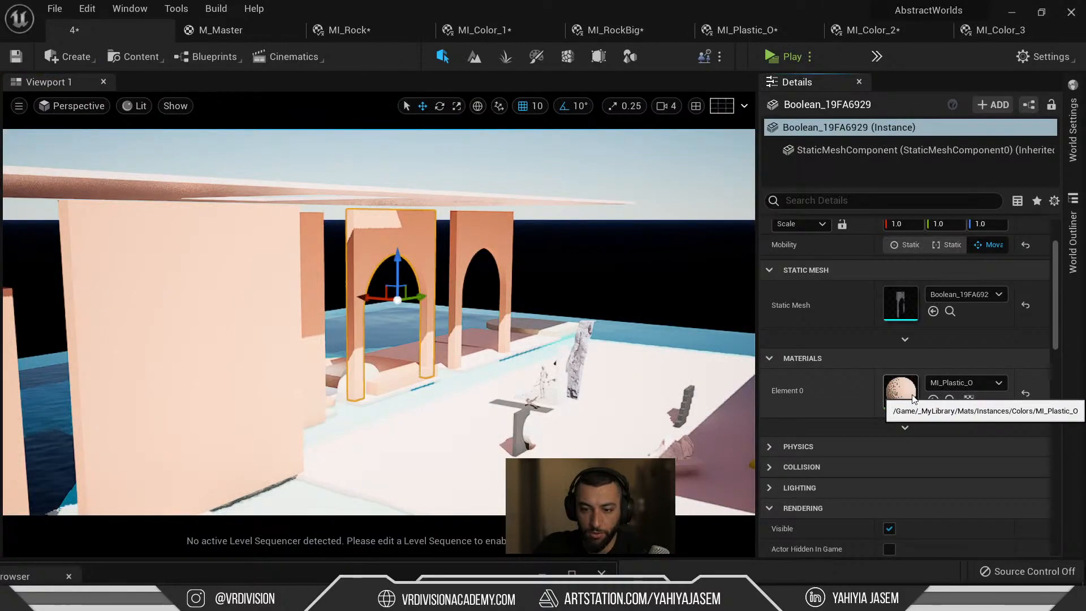
pyautogui.doubleClick(900, 391)
pyautogui.rightClick(677, 184)
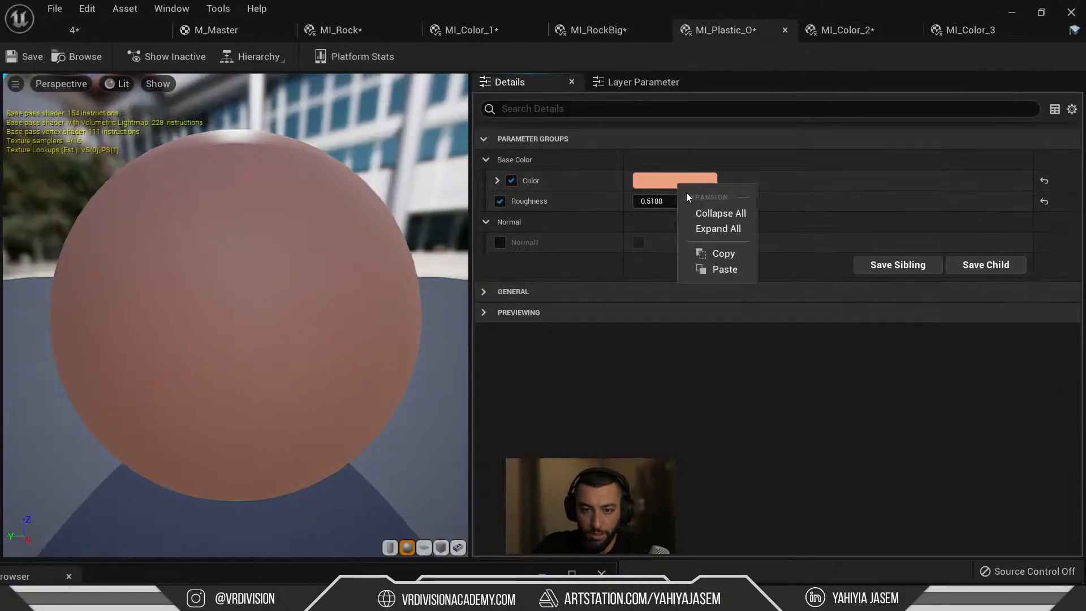
pyautogui.click(704, 258)
pyautogui.click(594, 30)
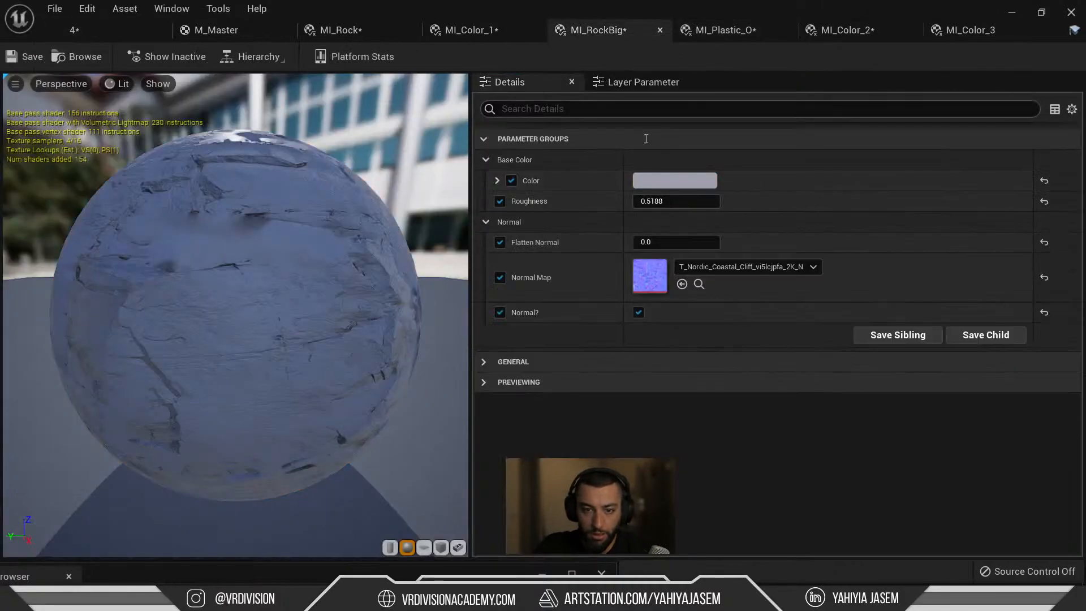
pyautogui.click(486, 23)
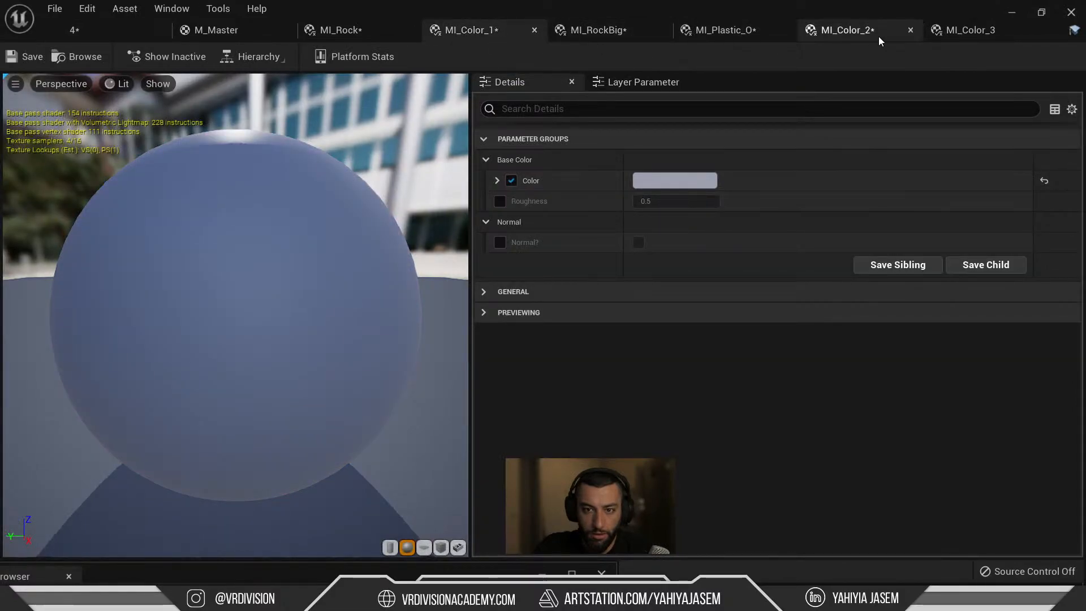
pyautogui.click(939, 32)
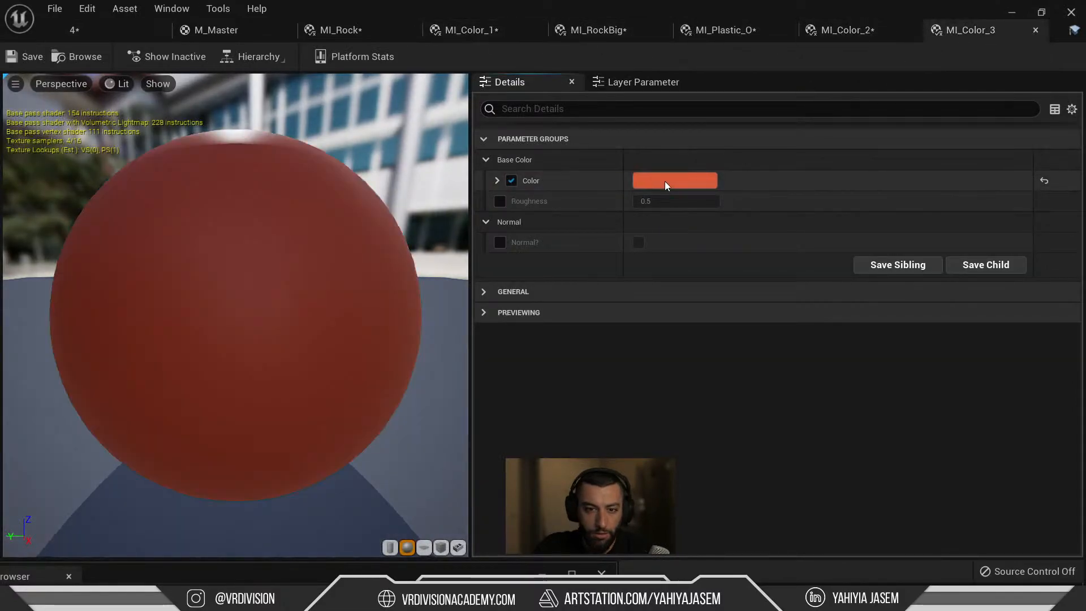
pyautogui.rightClick(666, 182)
pyautogui.click(709, 266)
# Copy MI_Color_3's ECA081 hex value into the first Coolors palette colour.
pyautogui.hotkey('alt', 'Tab')
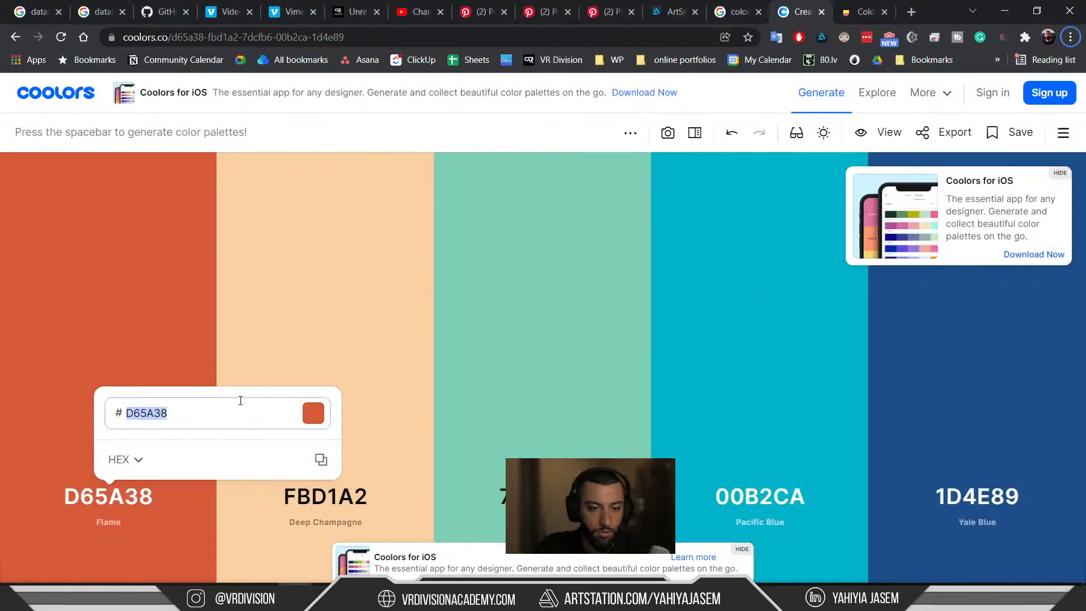
pyautogui.hotkey('alt', 'Tab')
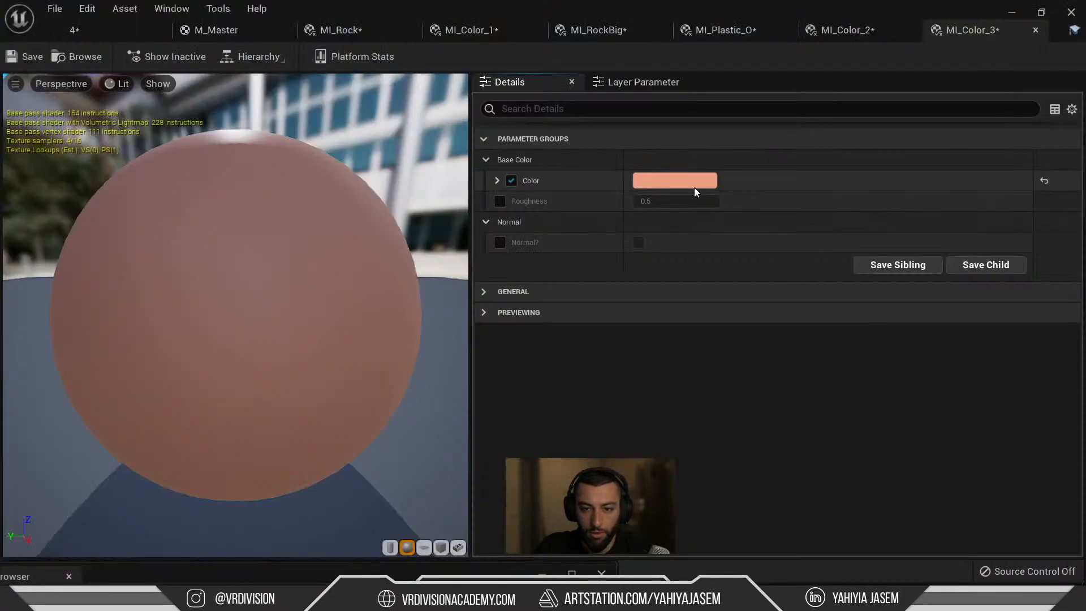
pyautogui.click(694, 184)
pyautogui.click(1002, 517)
pyautogui.doubleClick(999, 517)
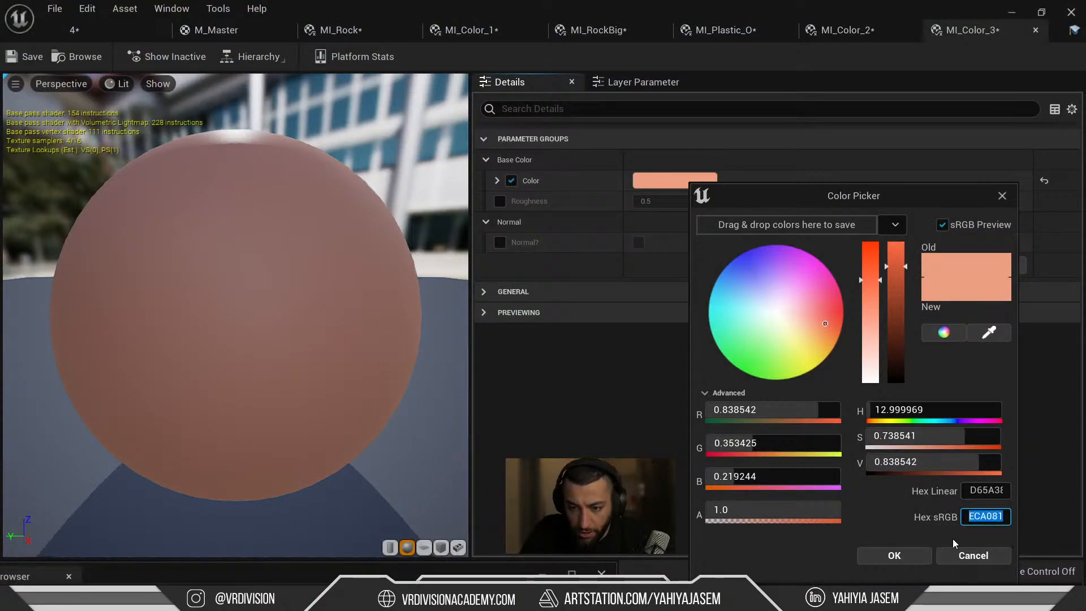
pyautogui.hotkey('alt', 'Tab')
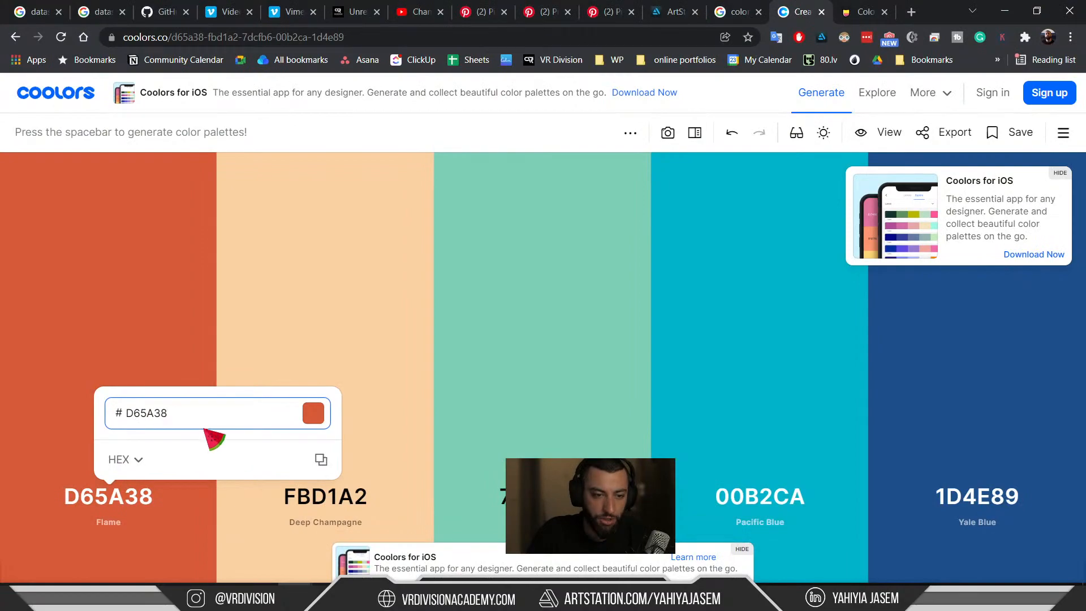
pyautogui.hotkey('ctrl', 'a')
pyautogui.hotkey('ctrl', 'v')
pyautogui.moveTo(194, 421); pyautogui.dragTo(1, 397)
pyautogui.hotkey('ctrl', 'v')
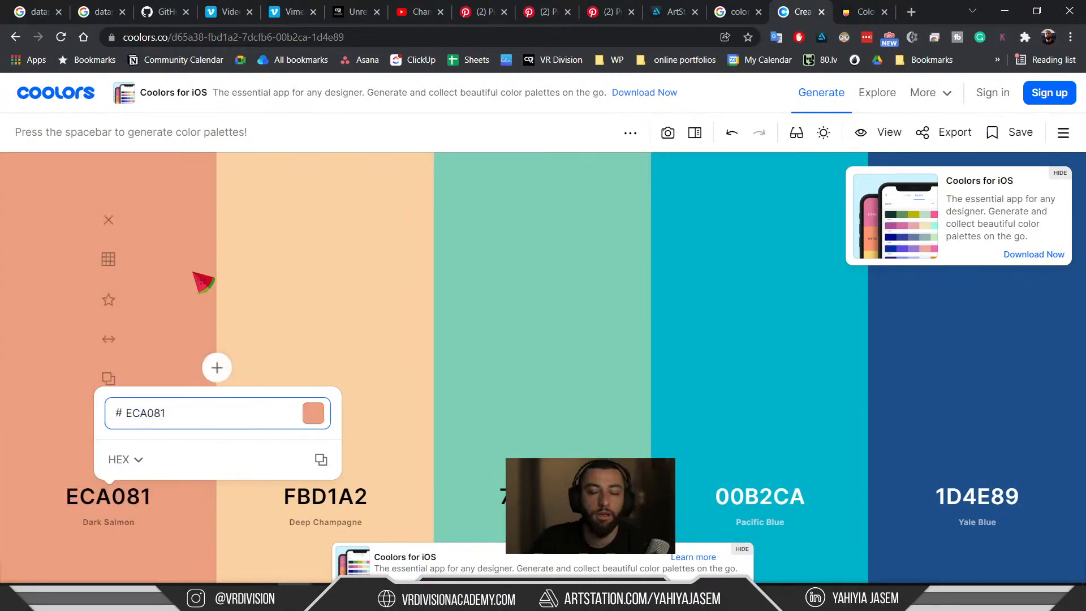
pyautogui.hotkey('alt', 'Tab')
# Close MI_Color_3's colour picker without changes and save all material instances.
pyautogui.click(679, 181)
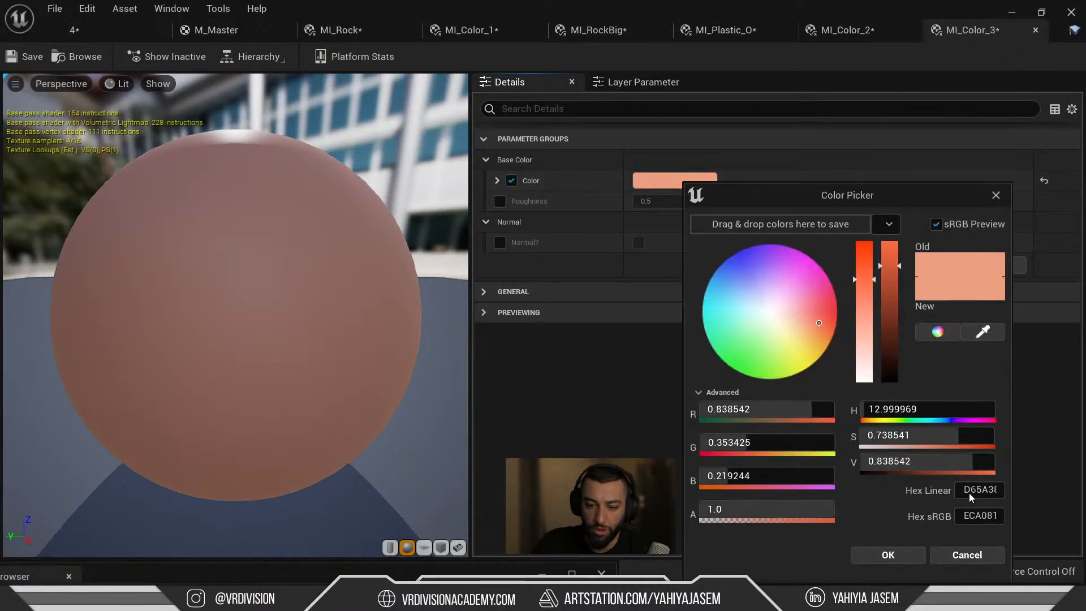
pyautogui.click(984, 516)
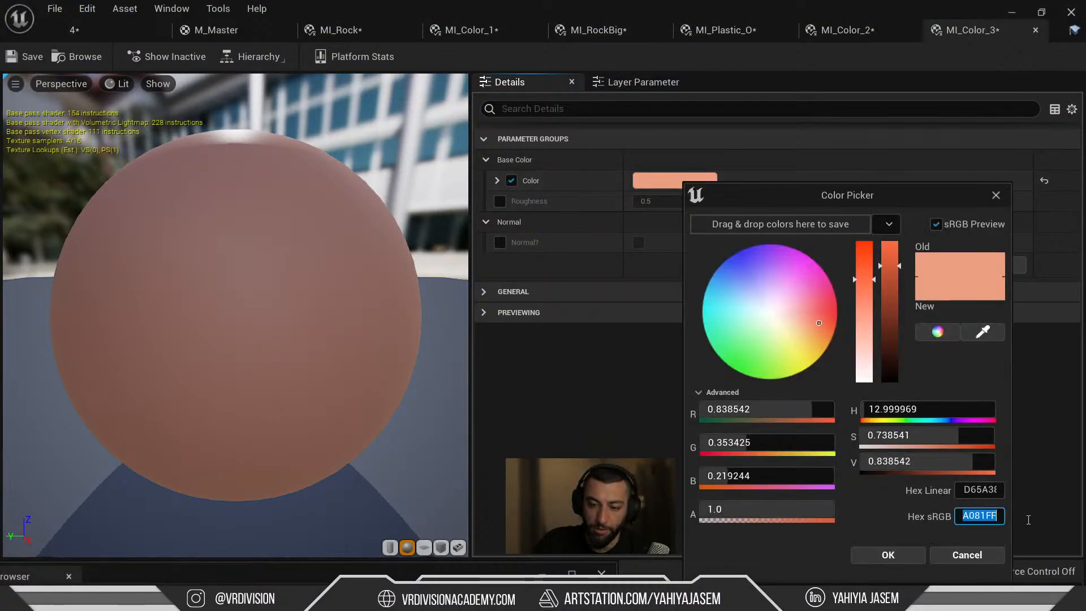
pyautogui.click(985, 518)
pyautogui.click(976, 554)
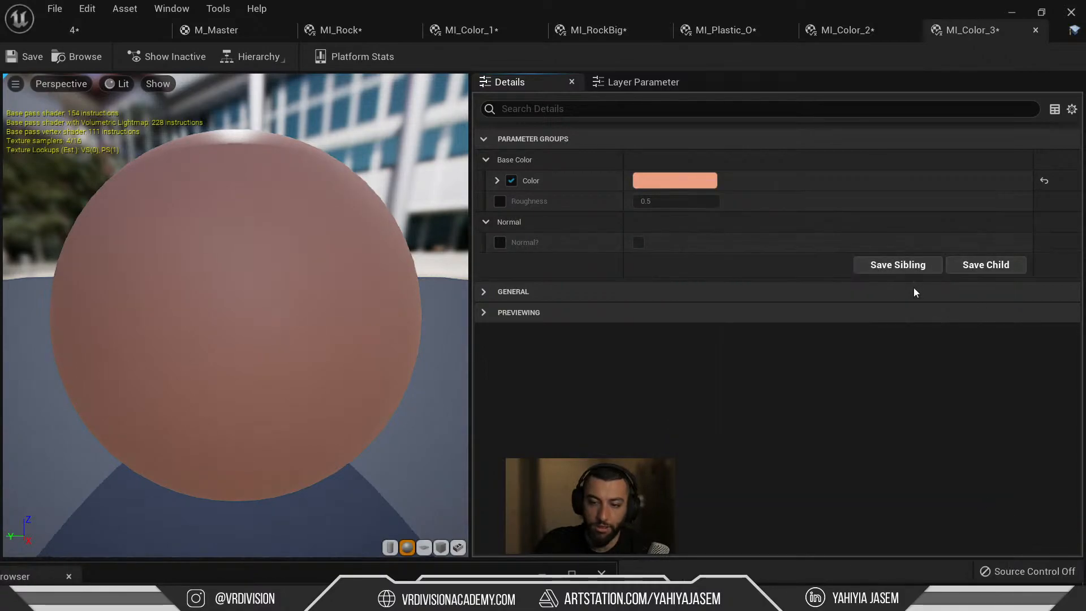
pyautogui.hotkey('ctrl', 'shift', 's')
# Reorder the material editor tabs so MI_Color_2 sits after MI_Color_1.
pyautogui.click(479, 36)
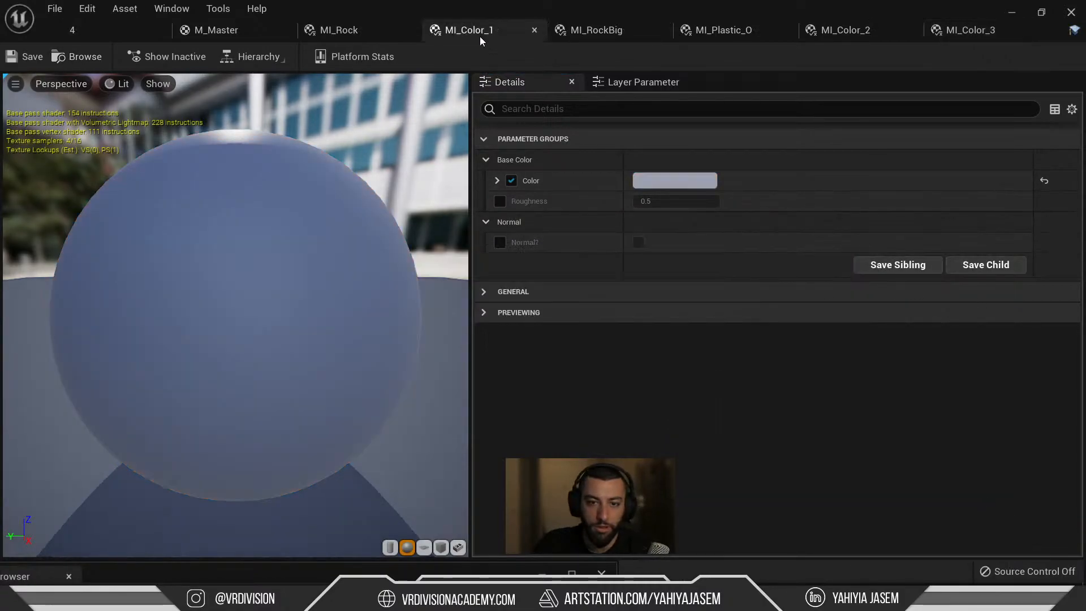
pyautogui.click(842, 28)
pyautogui.moveTo(842, 26); pyautogui.dragTo(535, 30)
# Lock salmon ECA081 in Coolors and regenerate palettes until Turquoise Green B8D8BA appears.
pyautogui.hotkey('alt', 'Tab')
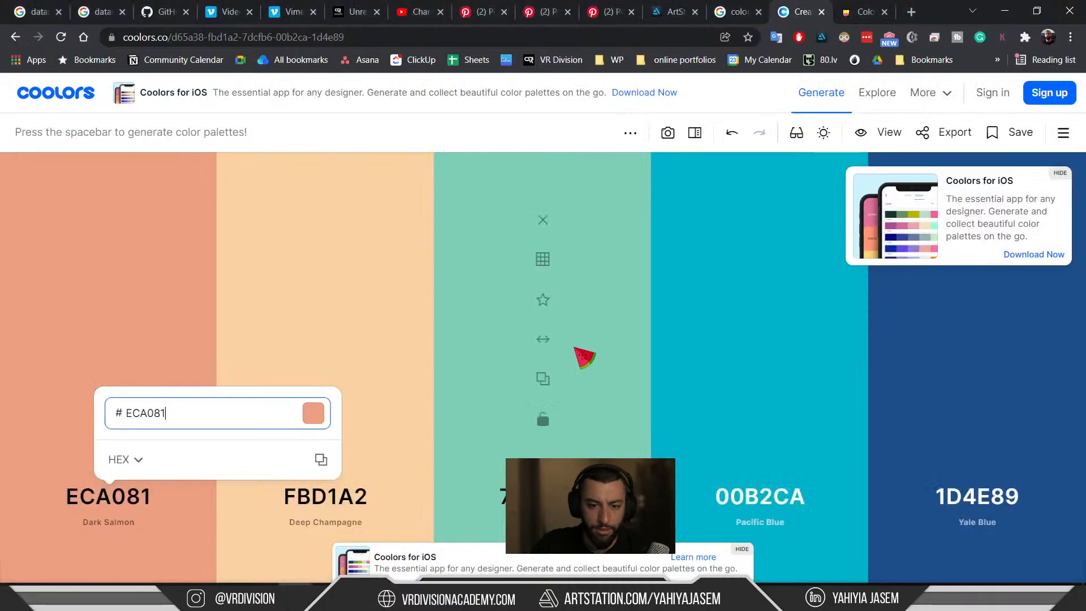
pyautogui.click(135, 502)
pyautogui.click(182, 315)
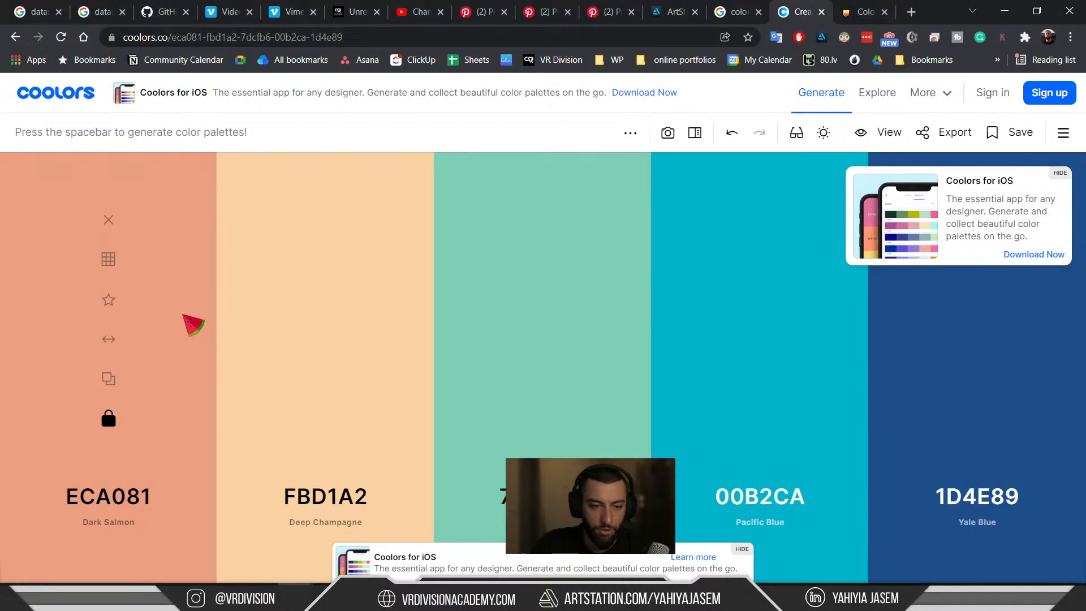
pyautogui.press('space')
pyautogui.press('space')
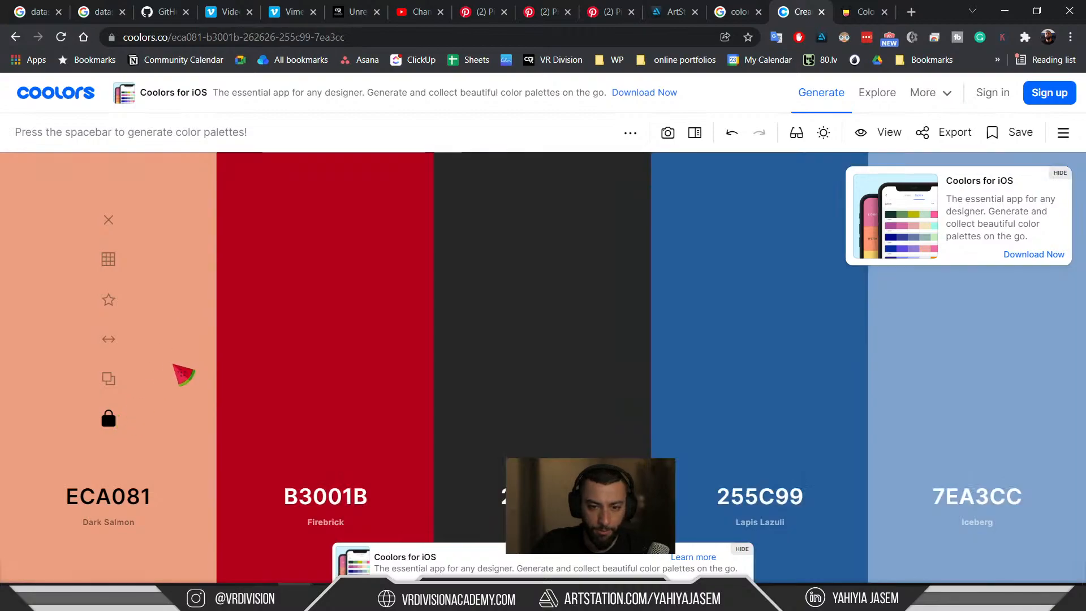
pyautogui.press('space')
pyautogui.press('space')
pyautogui.press('space')
pyautogui.press('space')
pyautogui.press('space')
pyautogui.press('space')
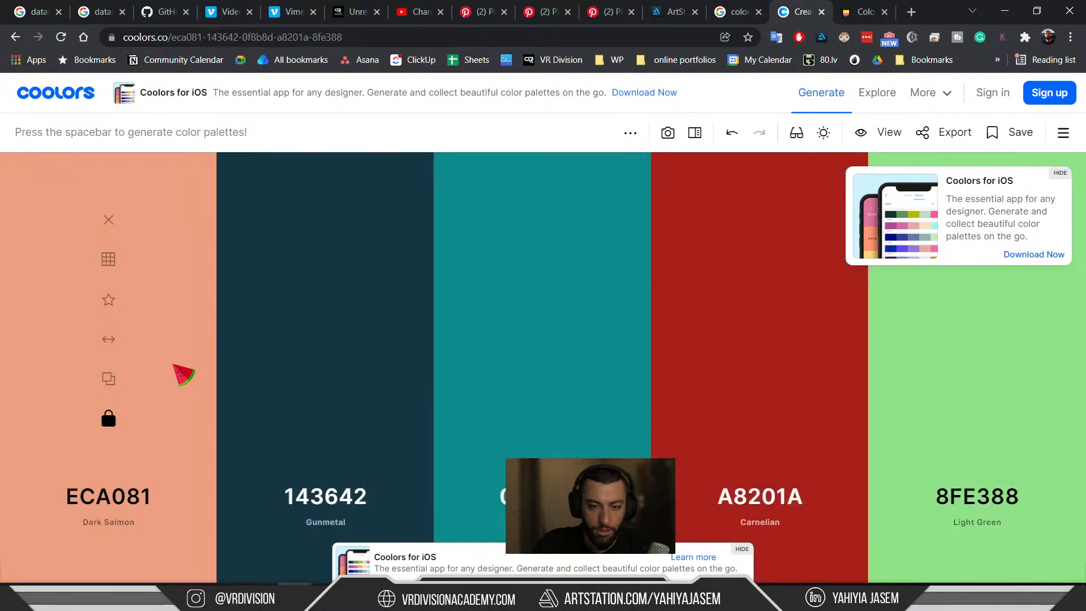
pyautogui.press('space')
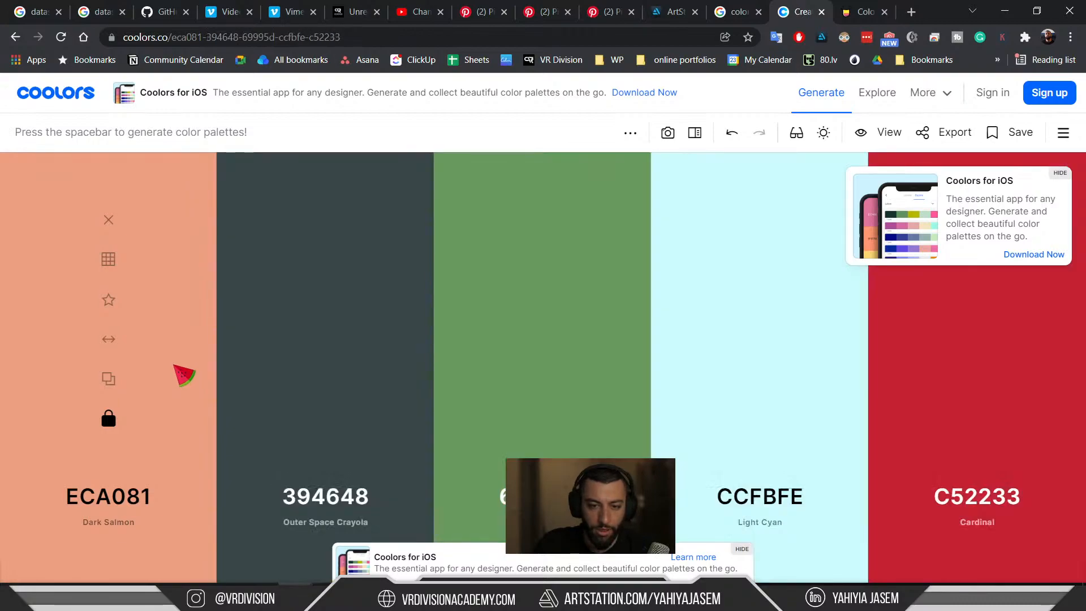
pyautogui.press('space')
pyautogui.press('space')
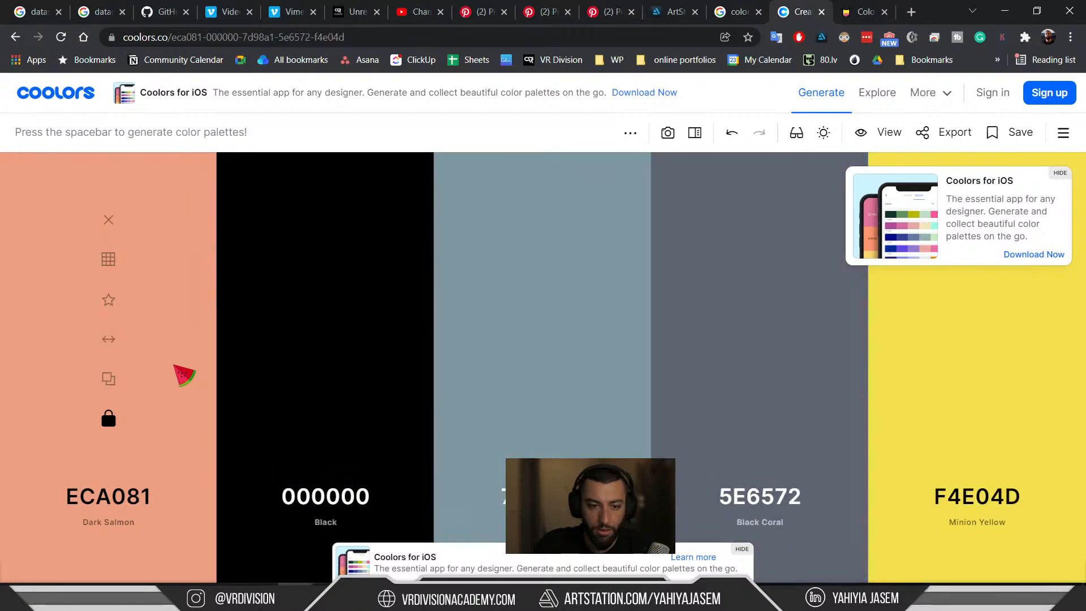
pyautogui.press('space')
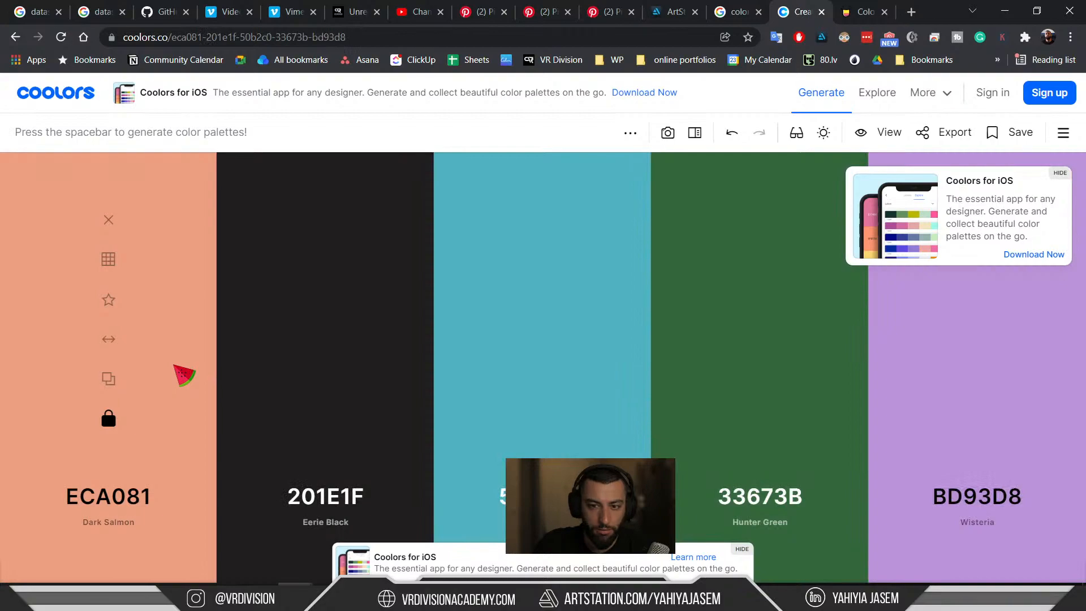
pyautogui.press('space')
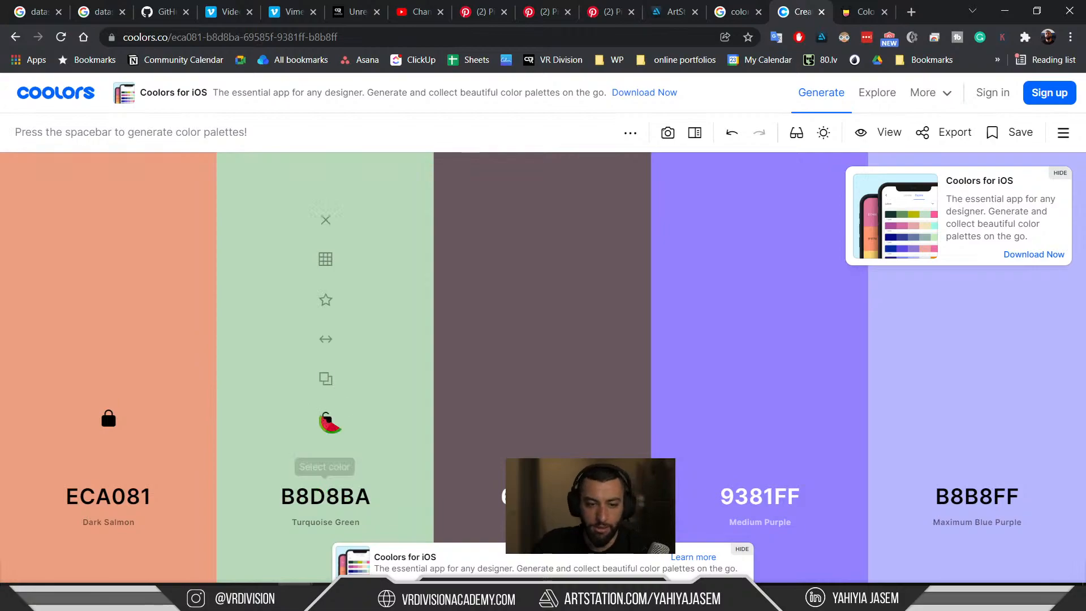
pyautogui.hotkey('alt', 'Tab')
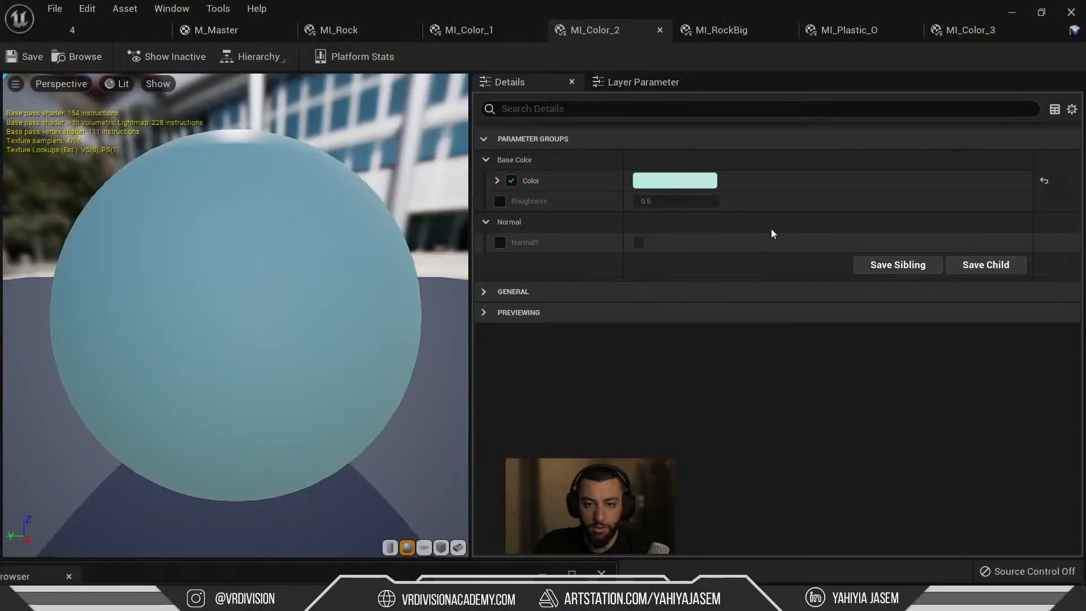
# Set MI_Color_2's Color to pale green B8D8BA via its sRGB hex value.
pyautogui.click(674, 181)
pyautogui.click(972, 516)
pyautogui.hotkey('ctrl', 'v')
pyautogui.press('Return')
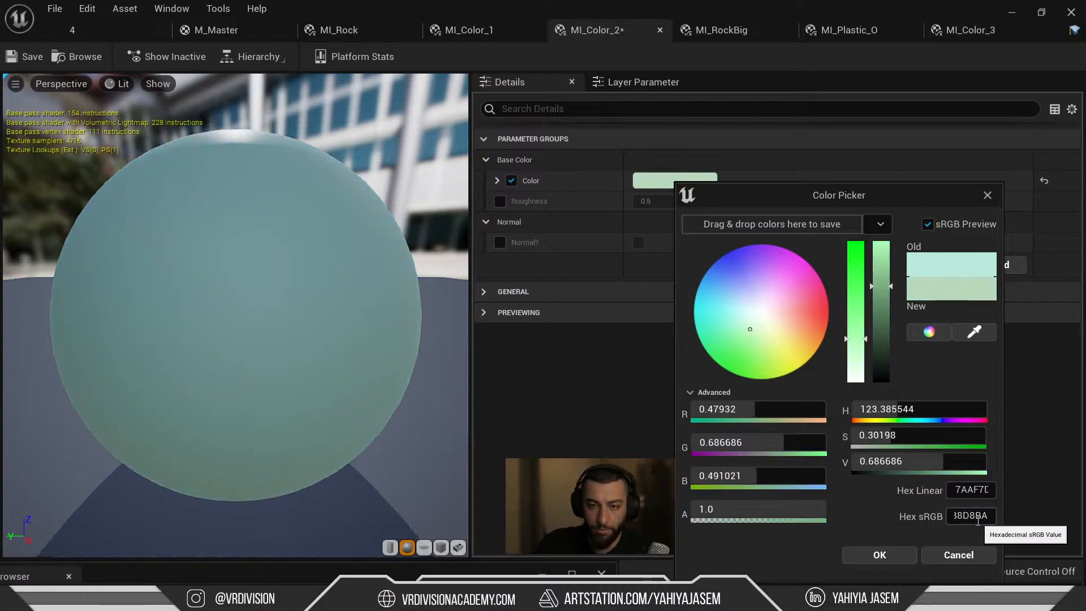
pyautogui.click(892, 559)
# Open Coolors' middle colour code, then return to level '4' and select the arched wall.
pyautogui.hotkey('alt', 'Tab')
pyautogui.click(543, 497)
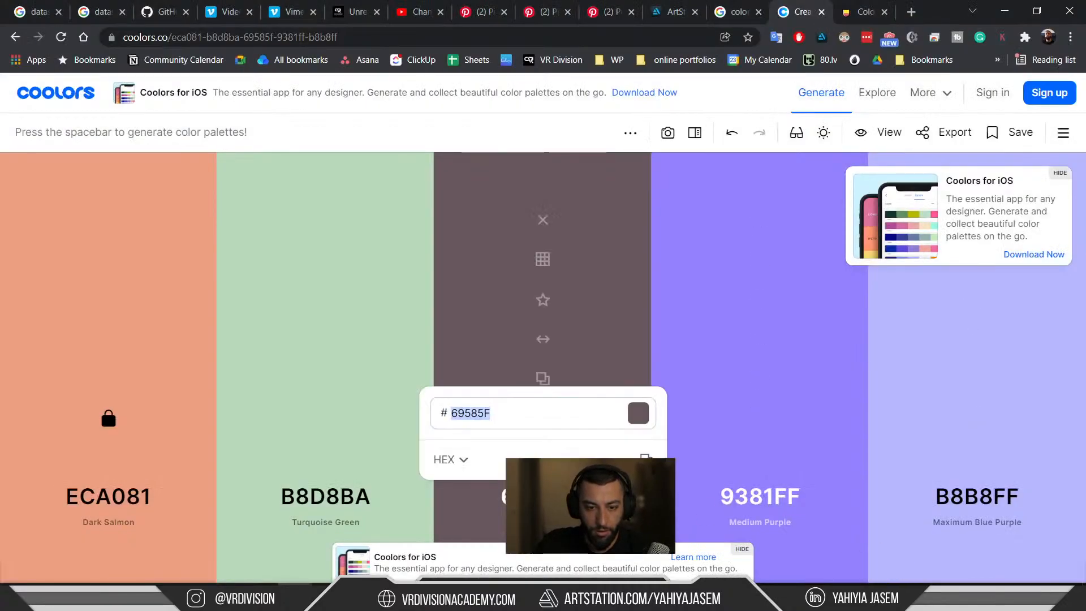
pyautogui.hotkey('alt', 'Tab')
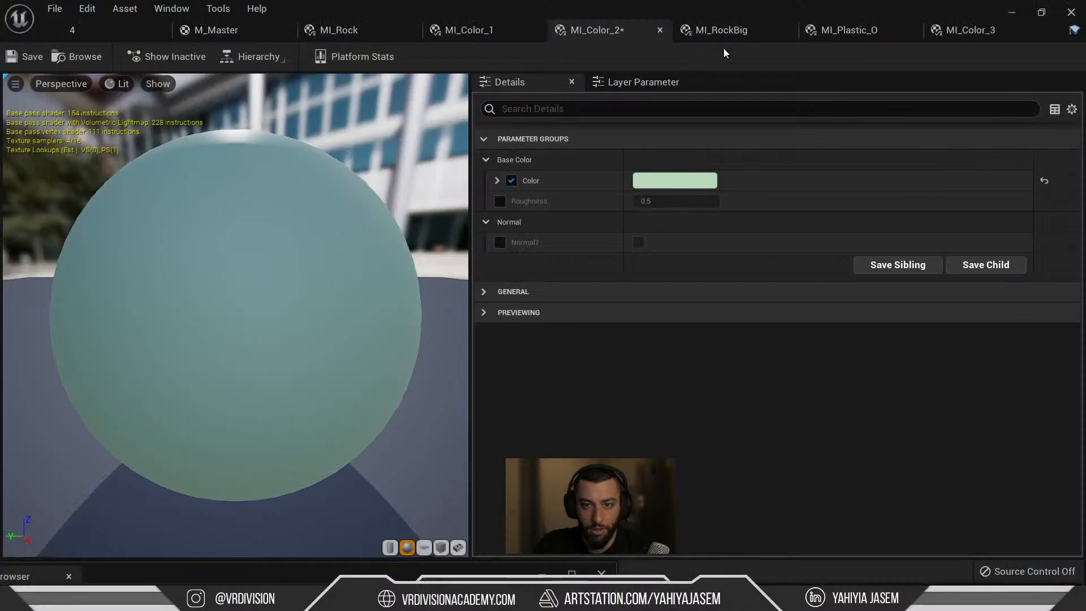
pyautogui.click(949, 38)
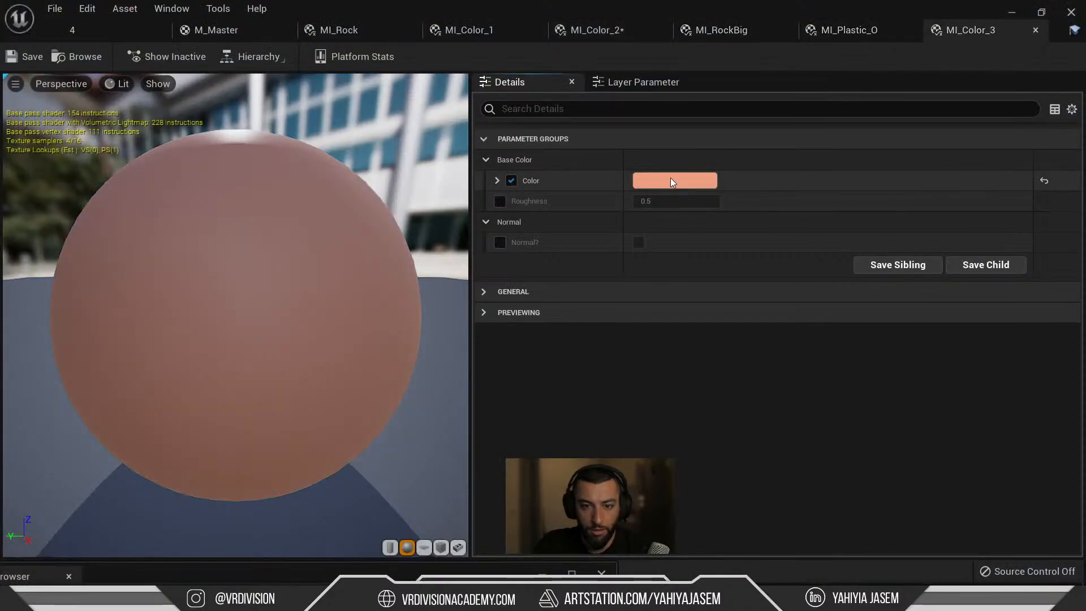
pyautogui.click(128, 33)
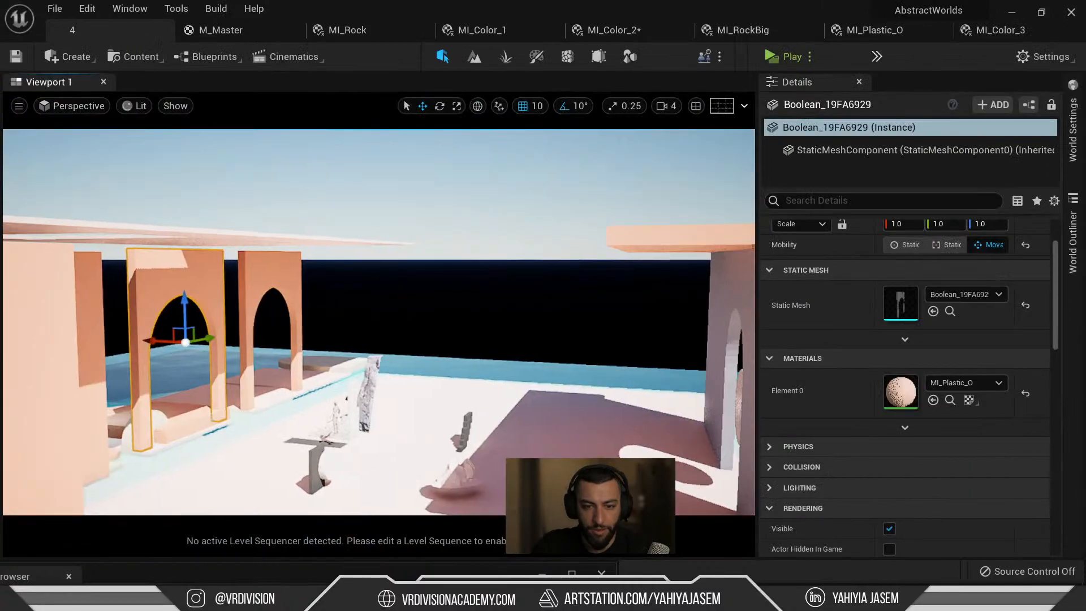
pyautogui.moveTo(396, 294); pyautogui.dragTo(645, 328, button='right')
pyautogui.click(662, 317)
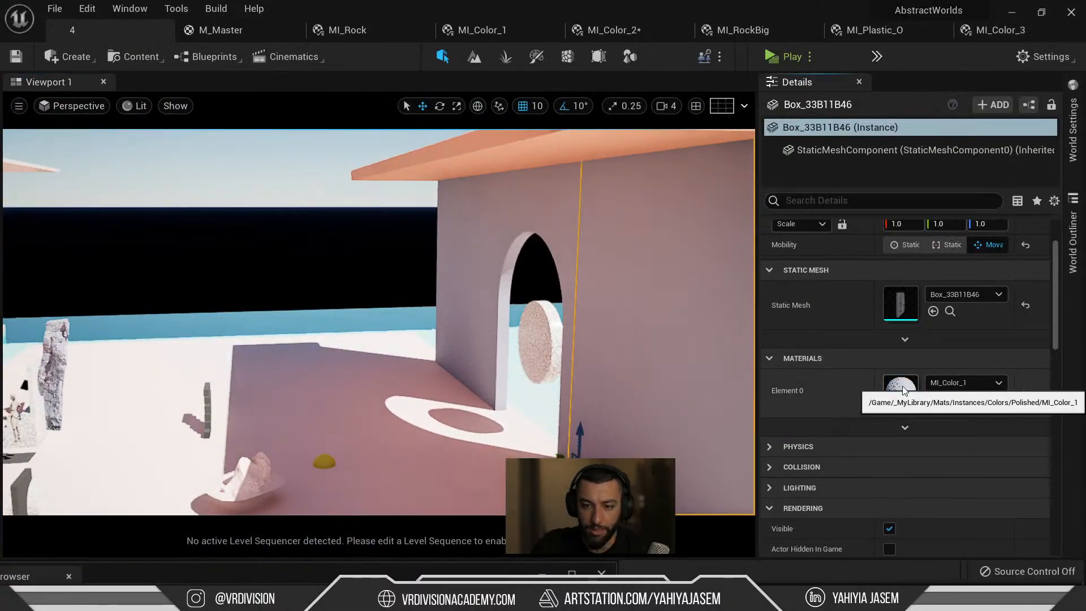
# Open the wall's MI_Color_1 instance and copy its blue-grey sRGB hex value into Coolors.
pyautogui.doubleClick(902, 390)
pyautogui.click(695, 181)
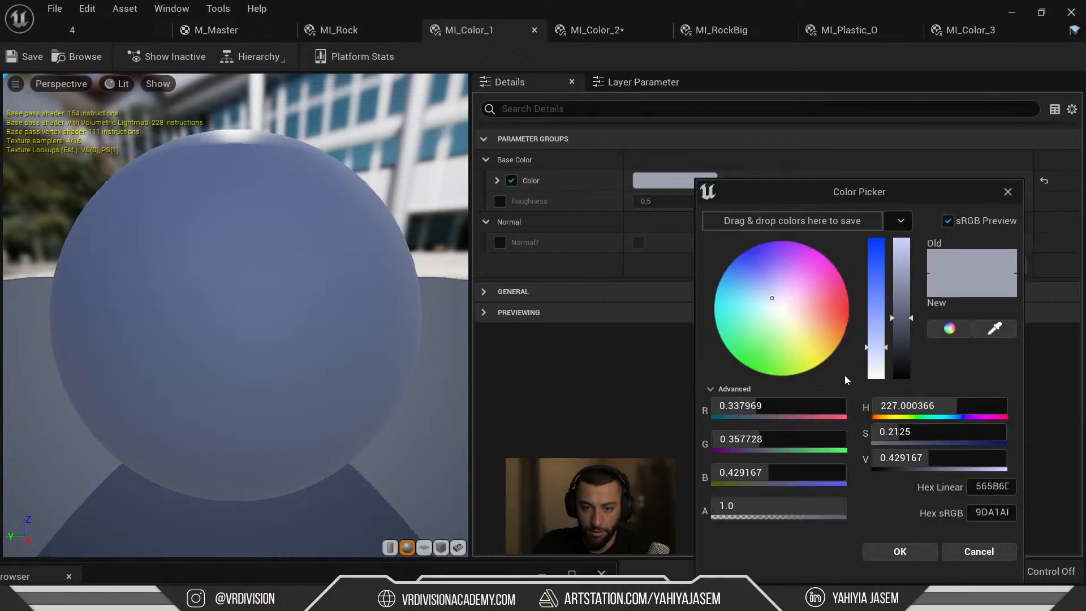
pyautogui.click(996, 512)
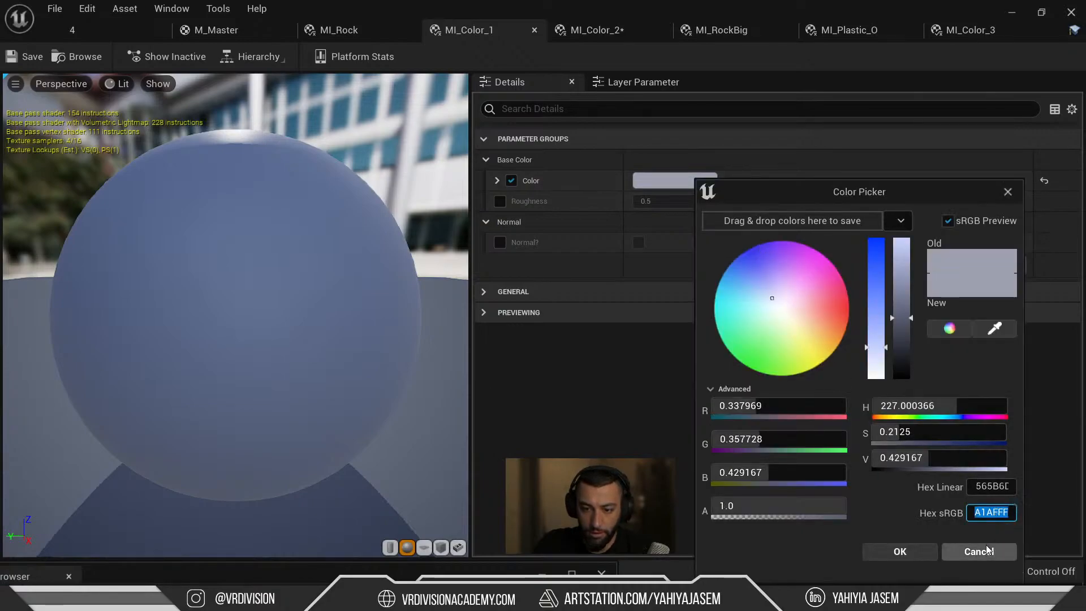
pyautogui.hotkey('alt', 'Tab')
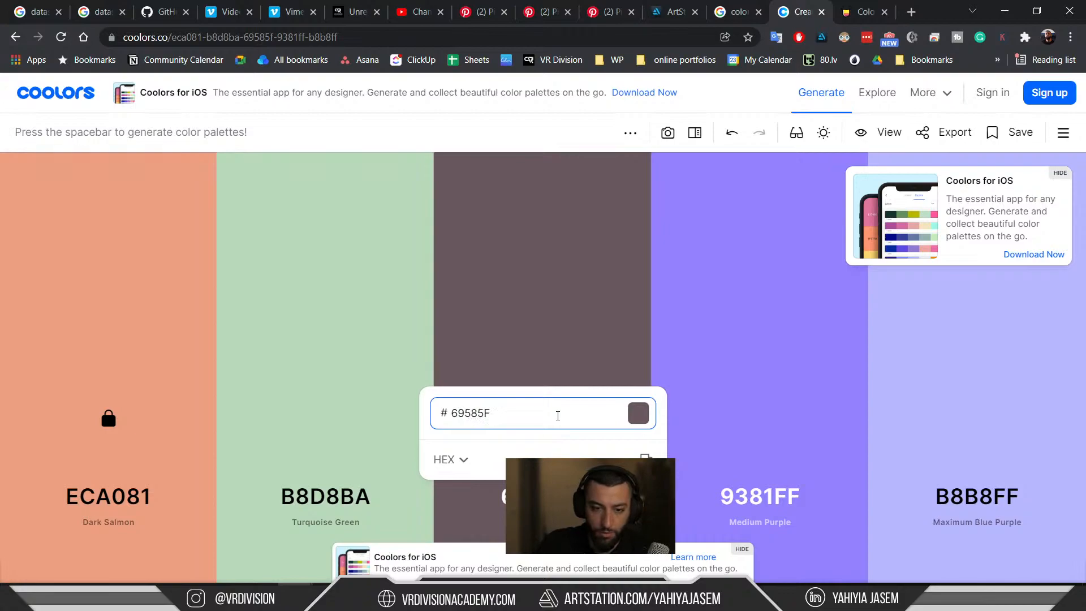
# Fix the middle colour to 9DA1AF, regenerate until Sugar Plum 985277 appears and copy it.
pyautogui.press('BackSpace')
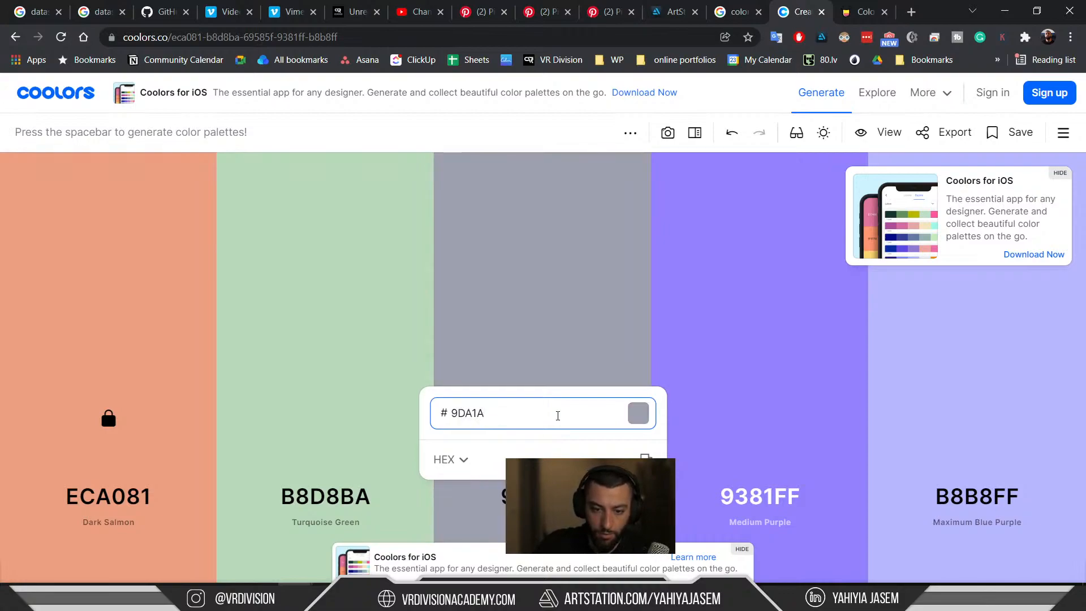
pyautogui.click(557, 300)
pyautogui.click(398, 195)
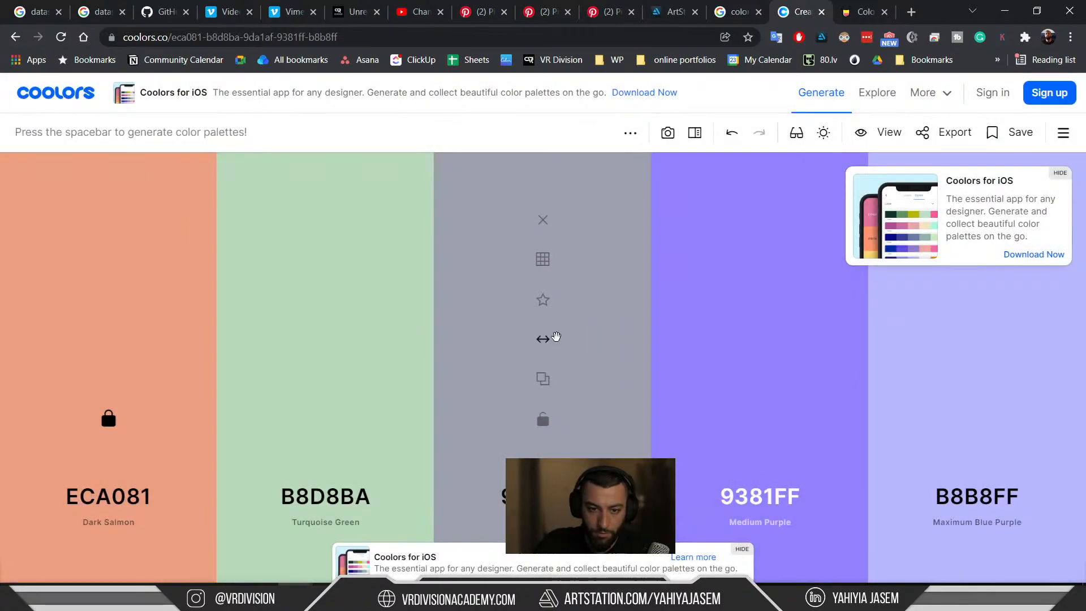
pyautogui.press('space')
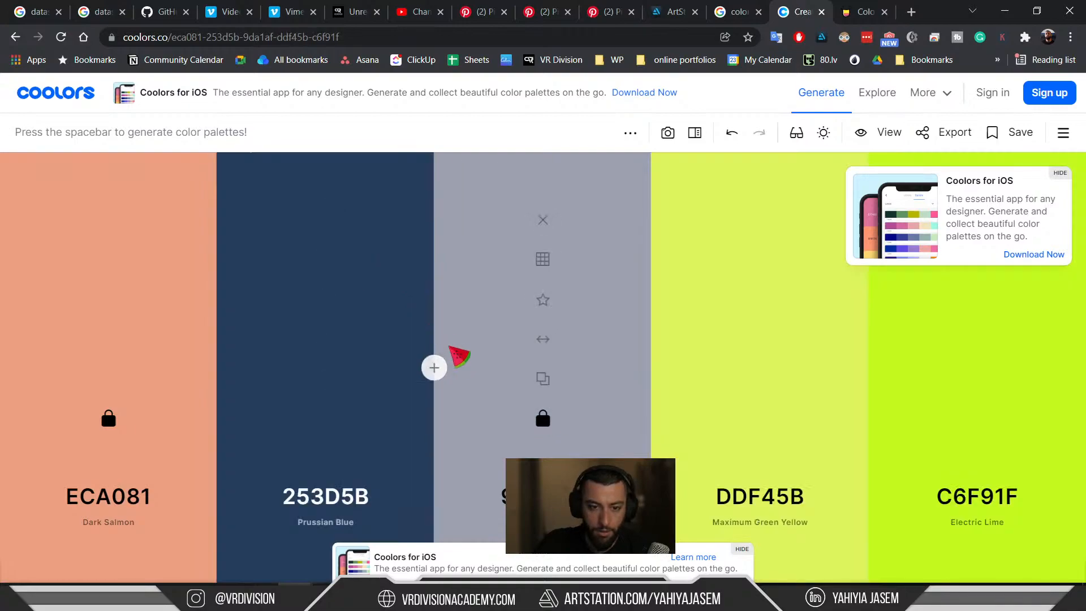
pyautogui.press('space')
pyautogui.press('space')
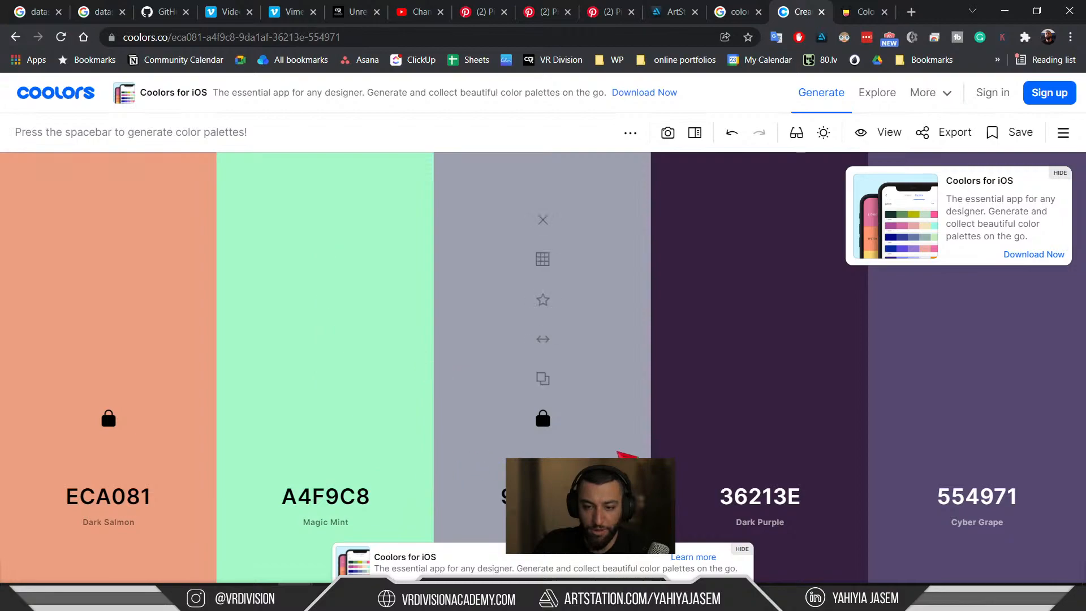
pyautogui.press('space')
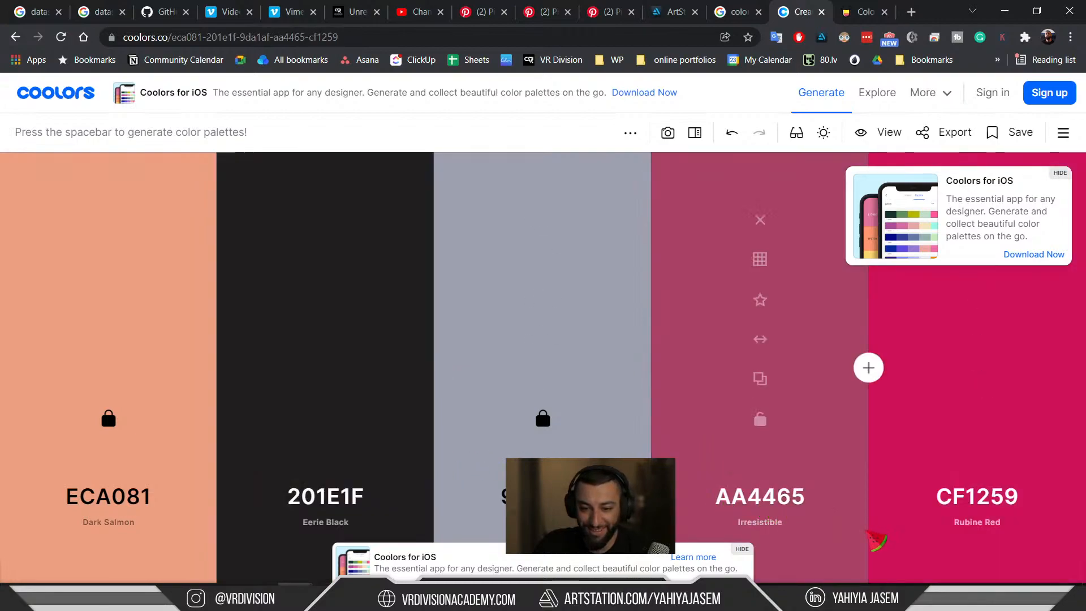
pyautogui.press('space')
pyautogui.press('space')
pyautogui.press('space')
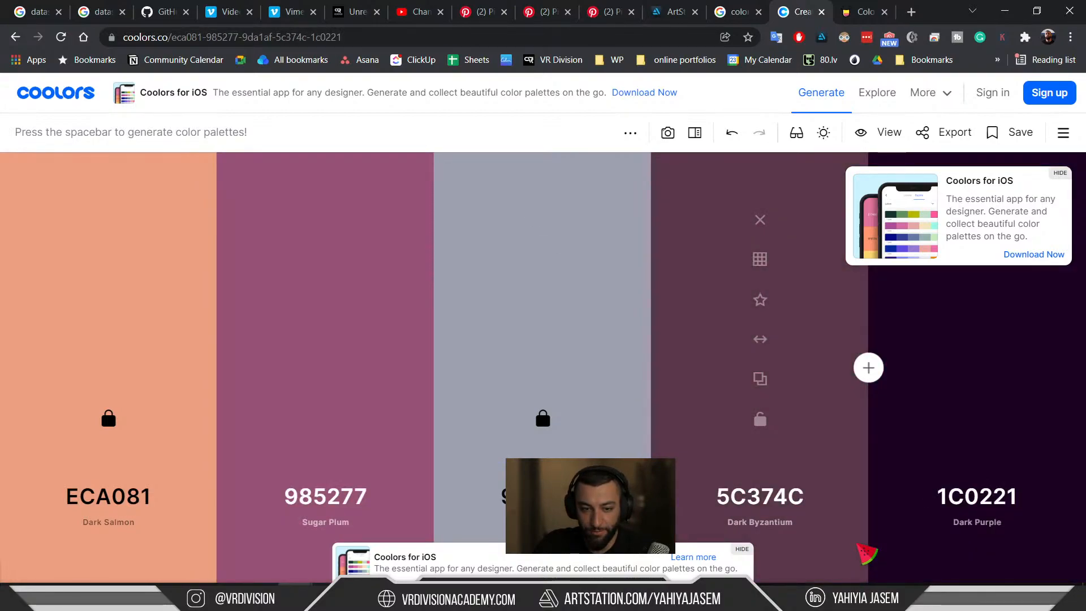
pyautogui.click(308, 499)
pyautogui.hotkey('ctrl', 'c')
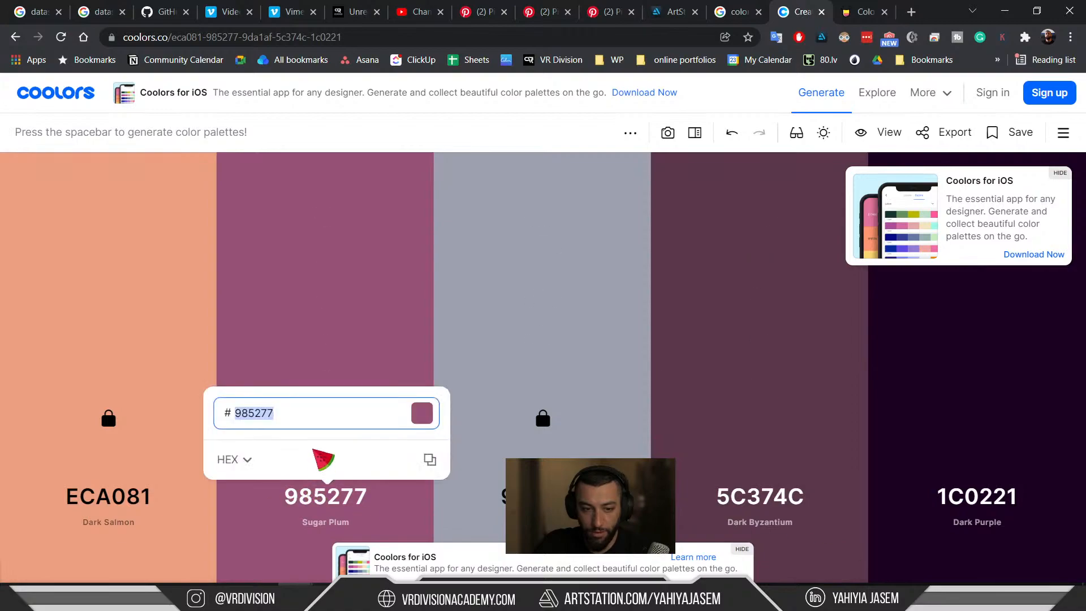
pyautogui.hotkey('alt', 'Tab')
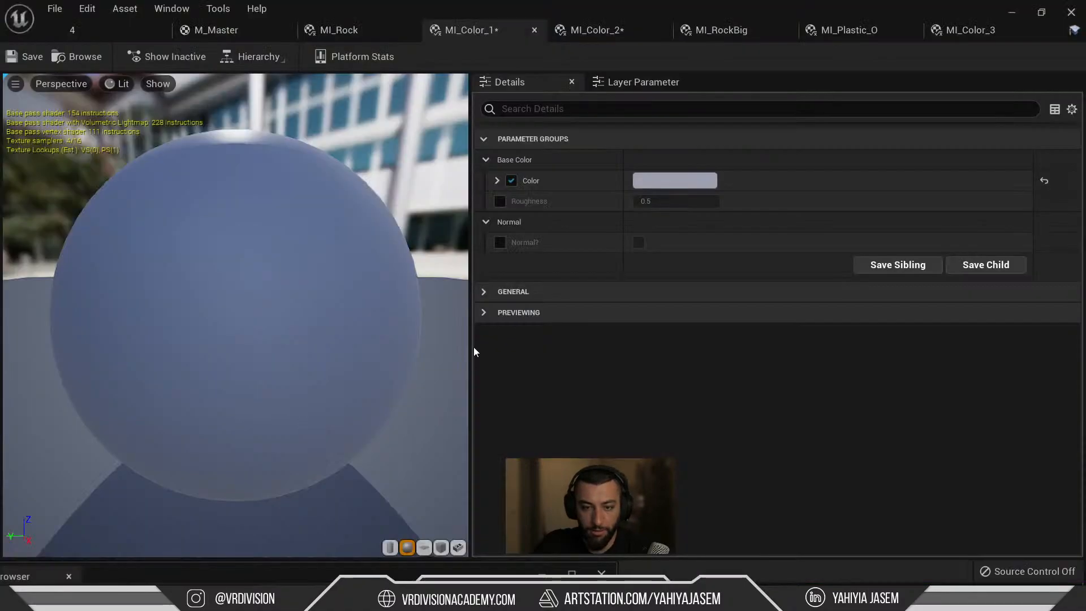
# Set MI_Color_4's Color to Sugar Plum 985277 and save all material instances.
pyautogui.click(604, 35)
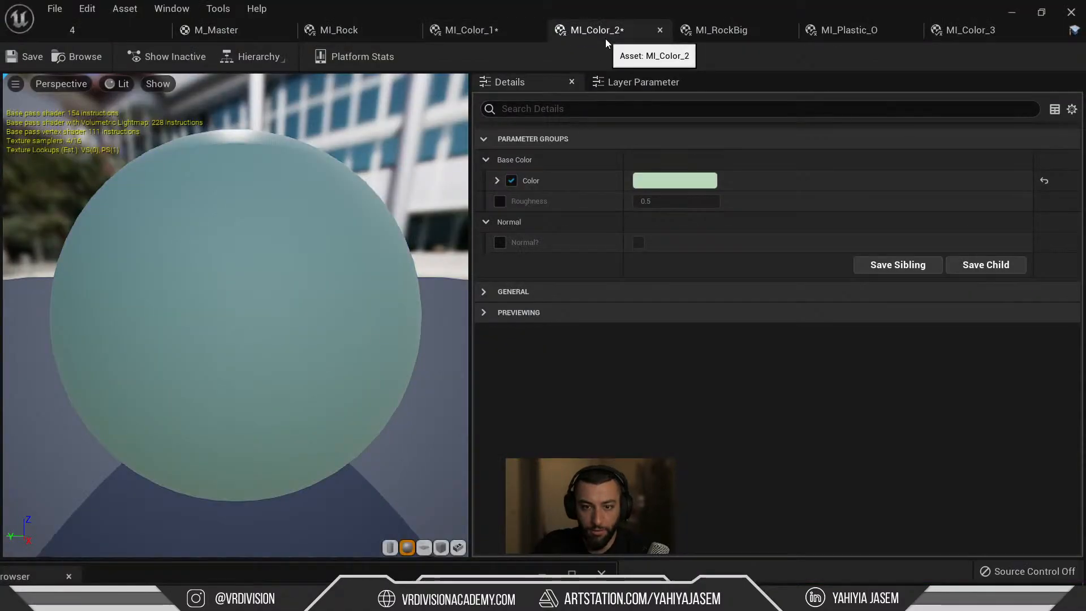
pyautogui.click(948, 33)
pyautogui.click(104, 36)
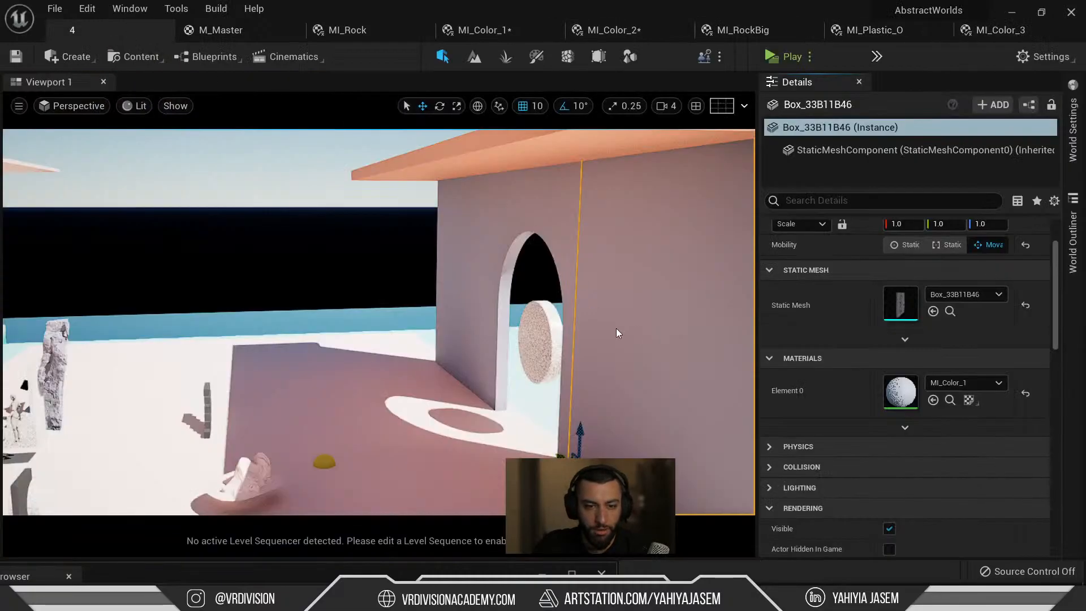
pyautogui.hotkey('ctrl', 'space')
pyautogui.doubleClick(396, 449)
pyautogui.click(676, 182)
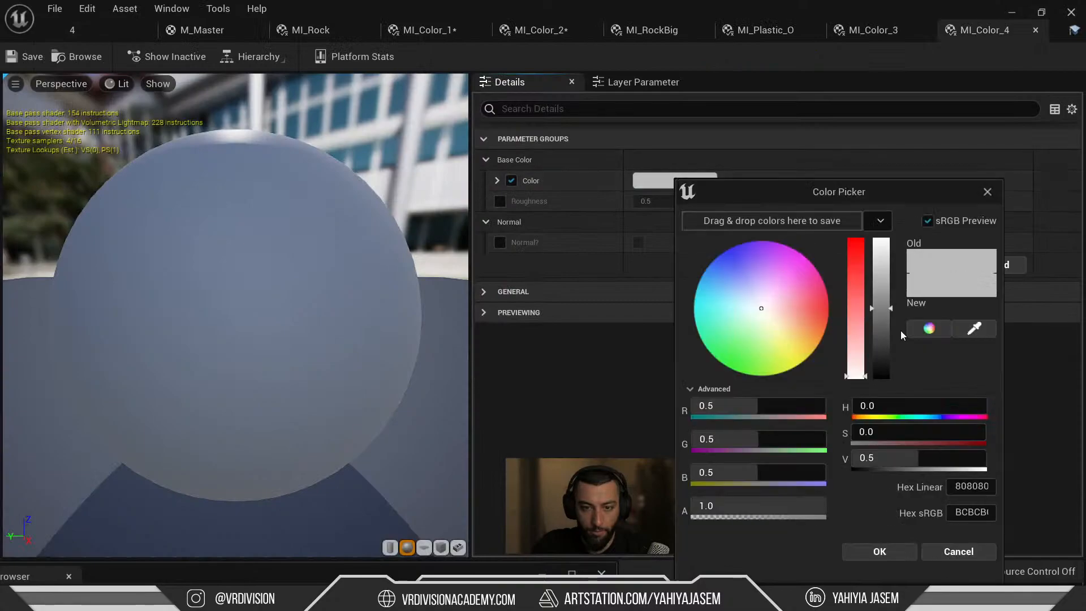
pyautogui.click(983, 511)
pyautogui.hotkey('ctrl', 'v')
pyautogui.press('Return')
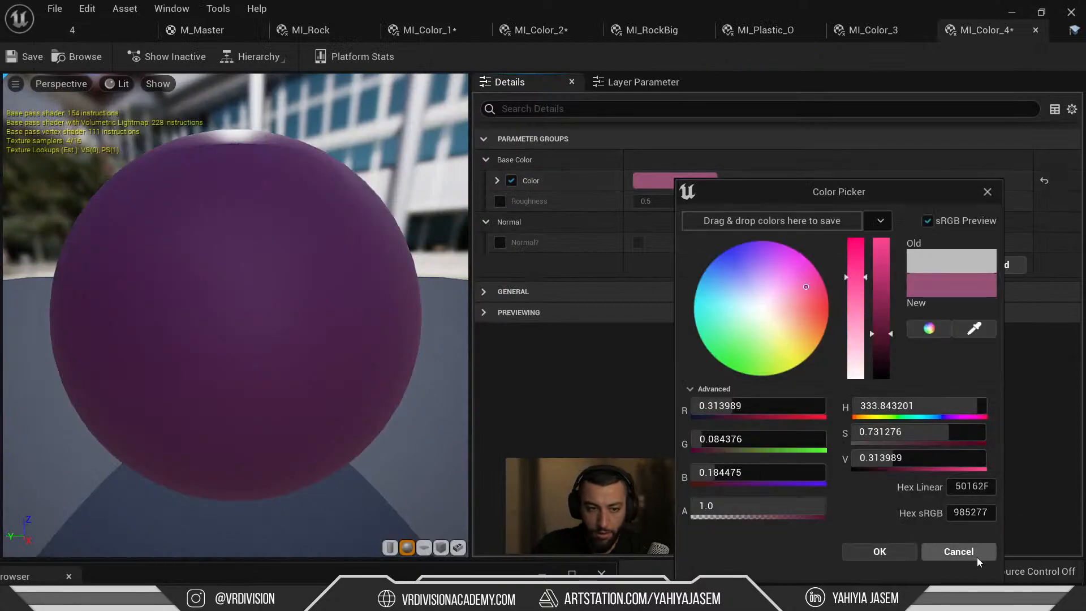
pyautogui.click(880, 552)
pyautogui.hotkey('ctrl', 'shift', 's')
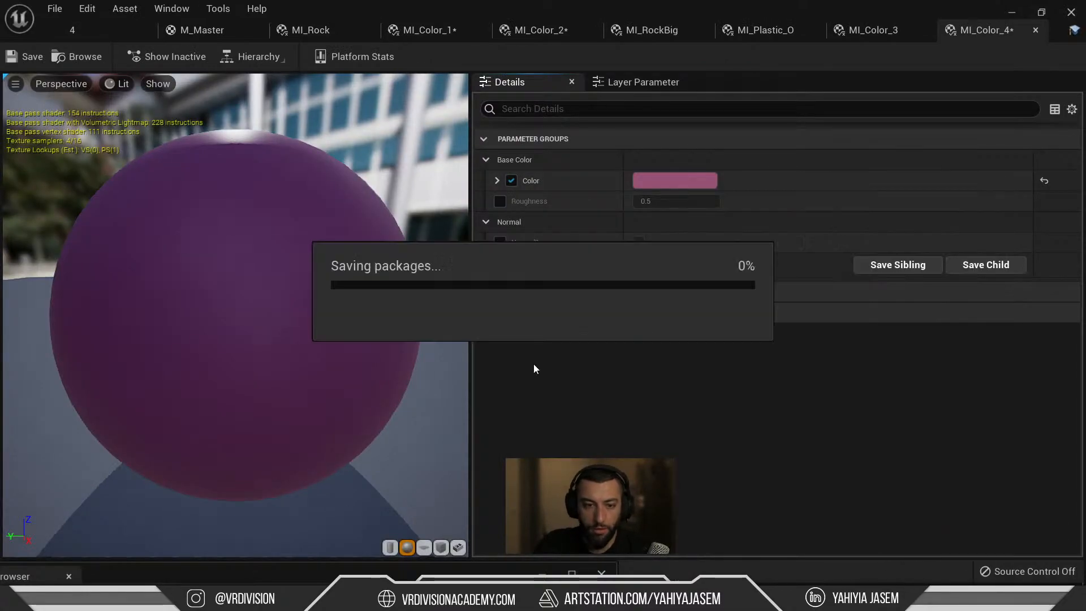
pyautogui.click(114, 32)
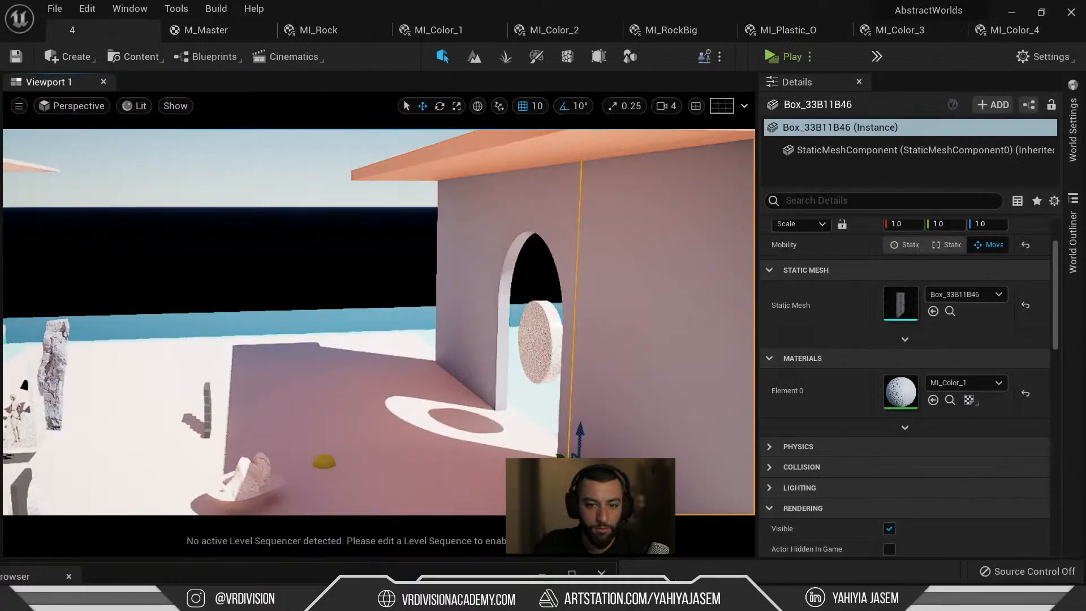
# Select the three roof slabs and the wall pieces of the back arched building.
pyautogui.moveTo(498, 229); pyautogui.dragTo(498, 226, button='right')
pyautogui.click(498, 226)
pyautogui.moveTo(427, 202); pyautogui.dragTo(426, 283, button='right')
pyautogui.keyDown('ctrl'); pyautogui.click(427, 203); pyautogui.keyUp('ctrl')
pyautogui.keyDown('ctrl'); pyautogui.click(395, 155); pyautogui.keyUp('ctrl')
pyautogui.moveTo(407, 187)
pyautogui.mouseDown(button='right')
pyautogui.moveTo(407, 260)
pyautogui.moveTo(407, 193)
pyautogui.moveTo(410, 201)
pyautogui.mouseUp(button='right')
pyautogui.press('q')
pyautogui.keyDown('ctrl'); pyautogui.click(413, 226); pyautogui.keyUp('ctrl')
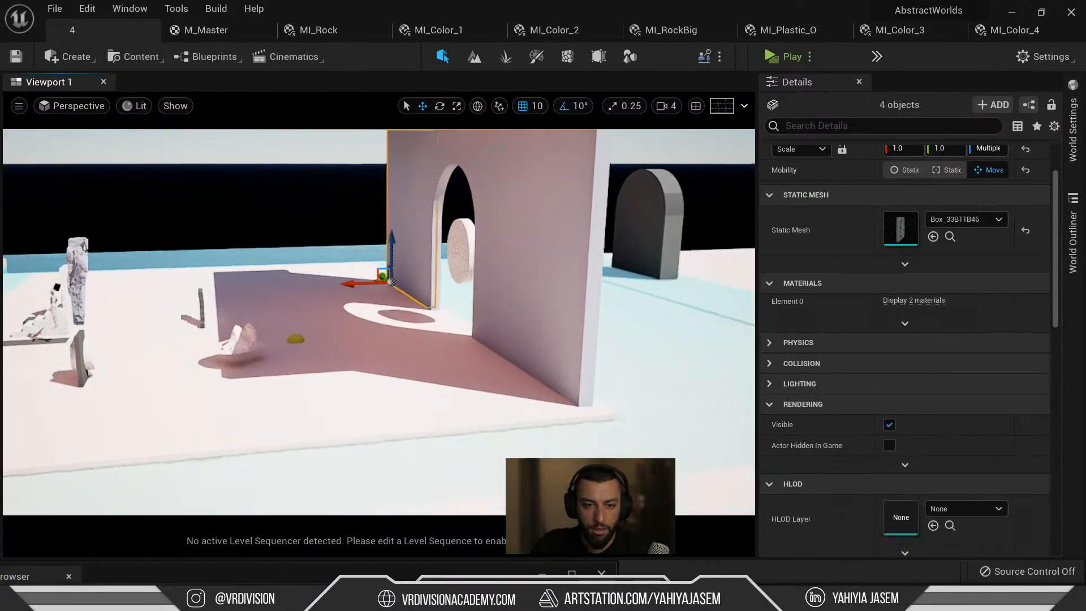
pyautogui.keyDown('ctrl'); pyautogui.click(603, 265); pyautogui.keyUp('ctrl')
pyautogui.keyDown('ctrl'); pyautogui.click(469, 161); pyautogui.keyUp('ctrl')
pyautogui.scroll(-5, 481, 187)
pyautogui.hotkey('ctrl', 'space')
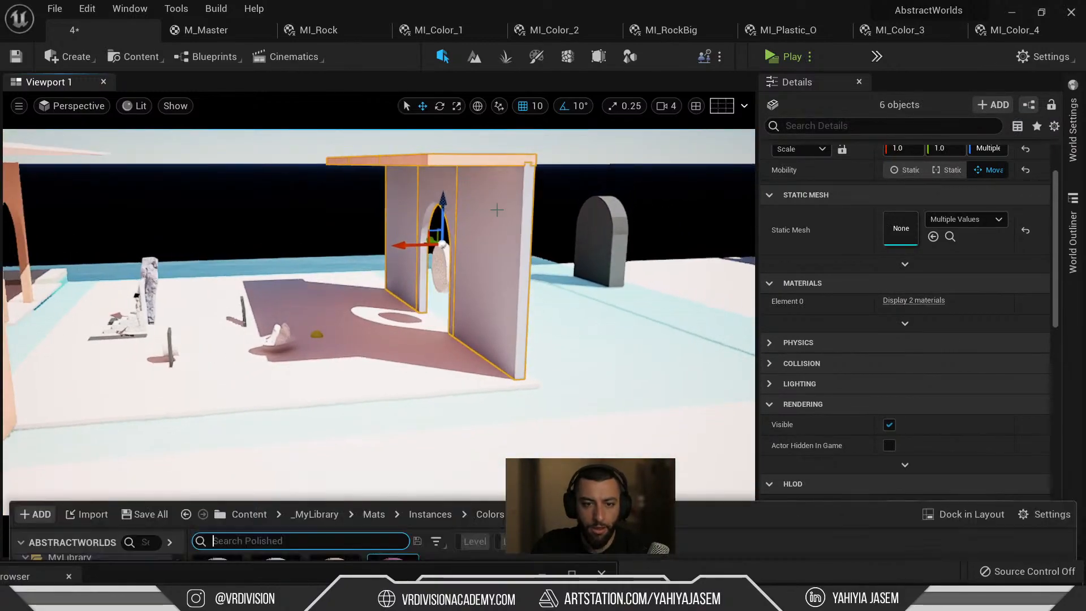
pyautogui.moveTo(526, 317); pyautogui.dragTo(546, 301, button='right')
pyautogui.press('a')
# Set both material slots of the selected walls to MI_Color_4, turning them plum.
pyautogui.click(806, 406)
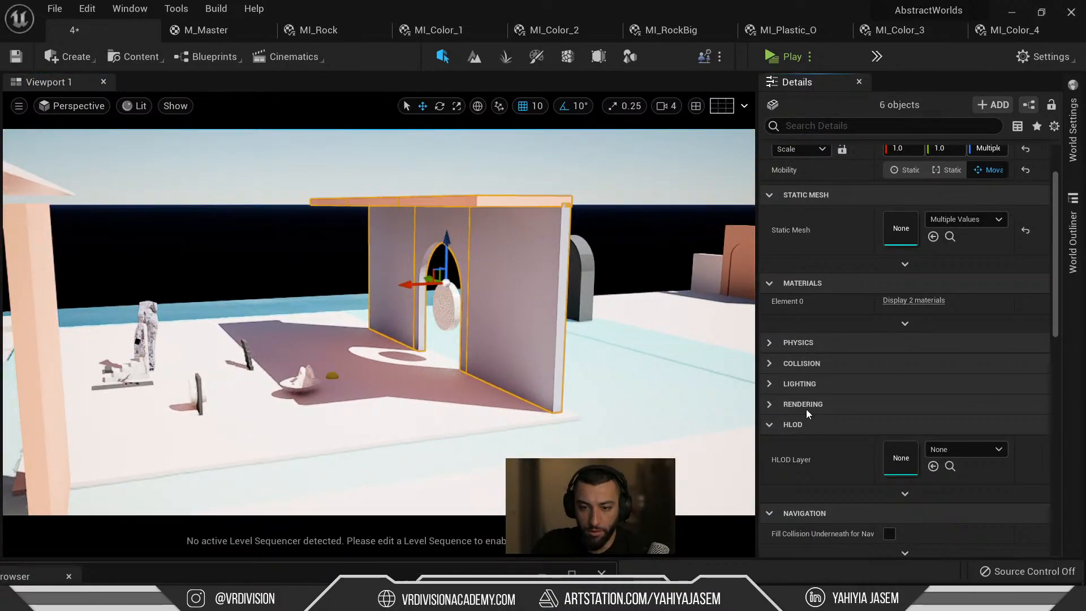
pyautogui.scroll(2, 821, 390)
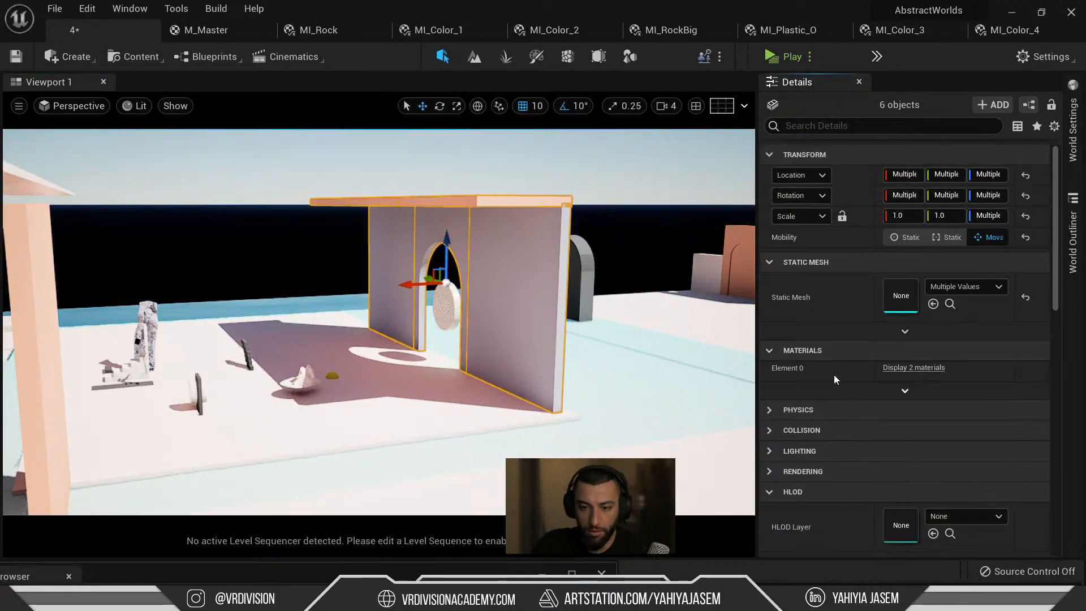
pyautogui.click(913, 368)
pyautogui.click(934, 413)
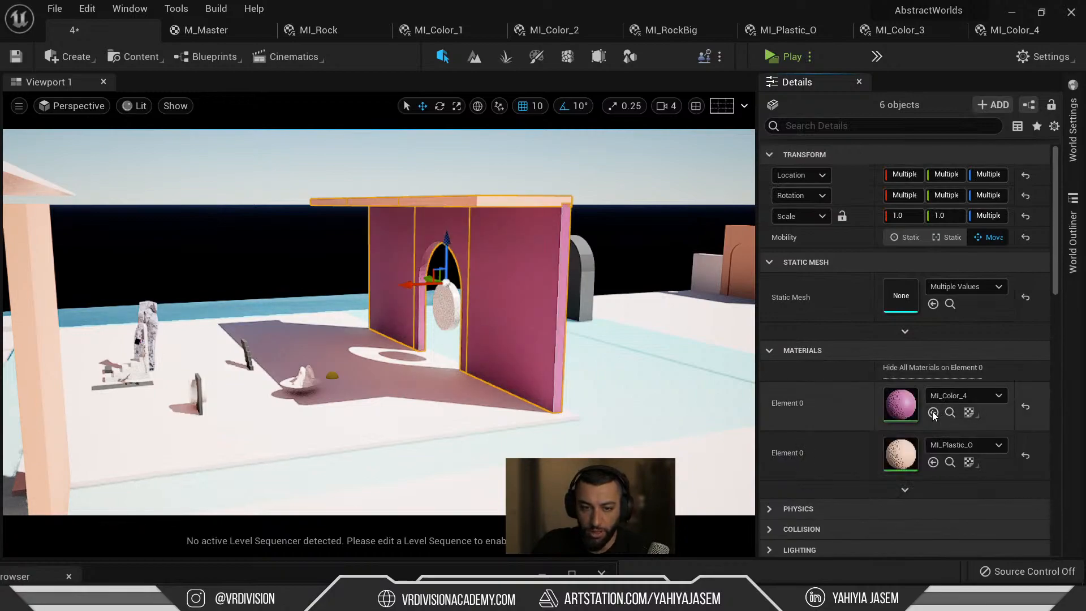
pyautogui.click(933, 462)
pyautogui.moveTo(565, 310); pyautogui.dragTo(521, 319, button='right')
pyautogui.press('Escape')
pyautogui.hotkey('ctrl', 'z')
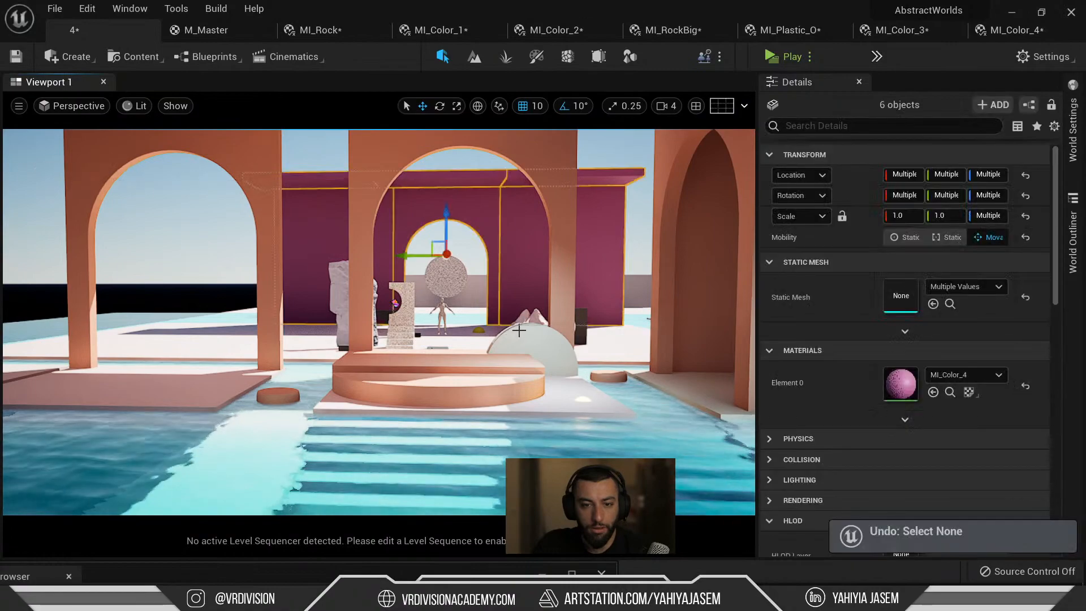
pyautogui.hotkey('ctrl', 'z')
pyautogui.hotkey('ctrl', 'y')
# Swap the walls' material to MI_Color_2 so they show pale green against the salmon arches.
pyautogui.moveTo(523, 328); pyautogui.dragTo(516, 330, button='right')
pyautogui.hotkey('ctrl', 'space')
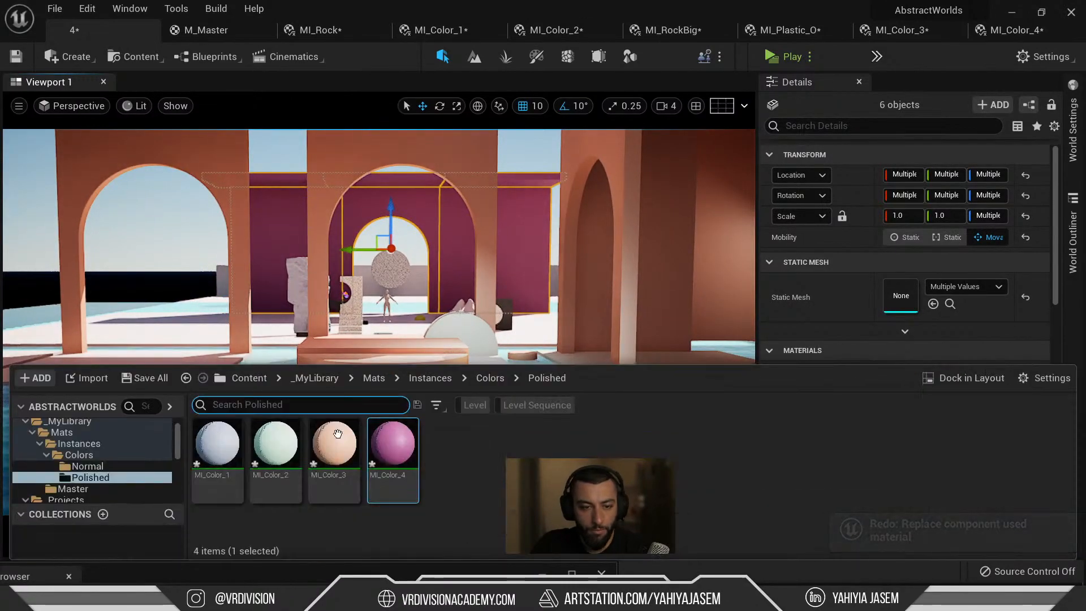
pyautogui.click(810, 313)
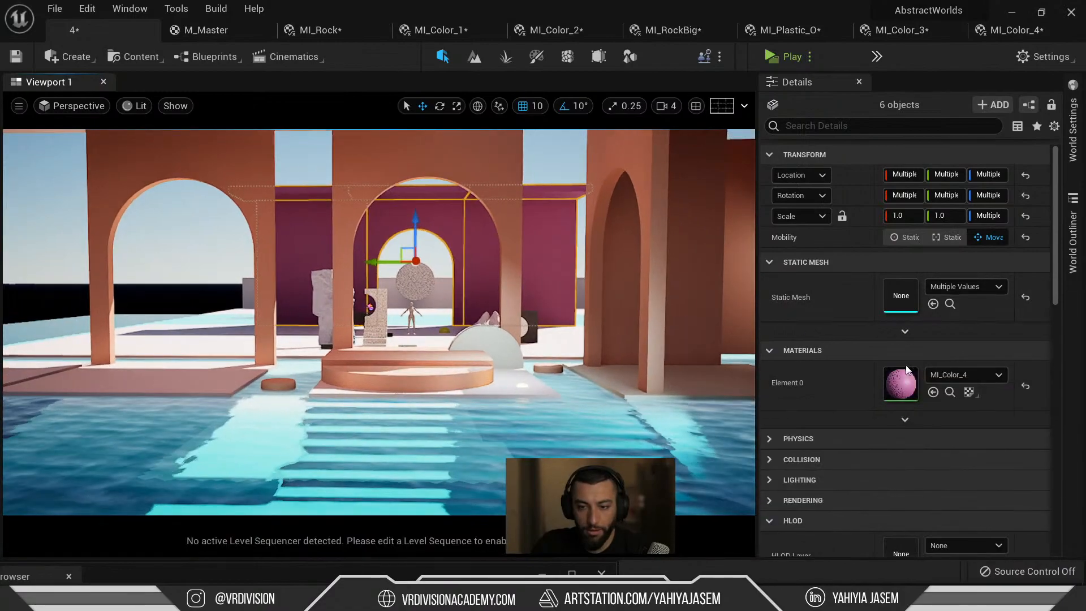
pyautogui.click(934, 393)
pyautogui.moveTo(488, 310)
pyautogui.mouseDown(button='right')
pyautogui.moveTo(471, 311)
pyautogui.moveTo(507, 283)
pyautogui.moveTo(482, 317)
pyautogui.moveTo(478, 305)
pyautogui.moveTo(503, 311)
pyautogui.mouseUp(button='right')
# Apply MI_Color_2 to the selected arched walls, turning them pale green.
pyautogui.hotkey('ctrl', 'space')
pyautogui.click(291, 460)
pyautogui.click(934, 394)
pyautogui.press('Escape')
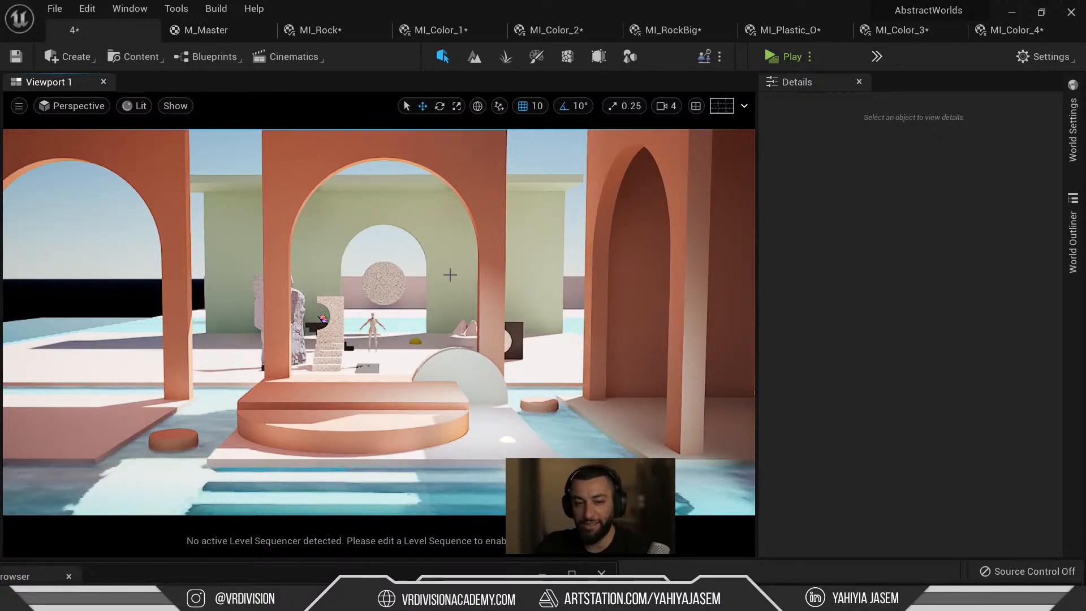
# Select the green wall, top beam, arch wall and stone disc together as one group.
pyautogui.click(445, 215)
pyautogui.press('w')
pyautogui.moveTo(412, 180); pyautogui.dragTo(398, 148, button='right')
pyautogui.keyDown('ctrl'); pyautogui.click(422, 227); pyautogui.keyUp('ctrl')
pyautogui.keyDown('ctrl'); pyautogui.click(417, 283); pyautogui.keyUp('ctrl')
pyautogui.press('s')
pyautogui.moveTo(432, 310)
pyautogui.mouseDown(button='right')
pyautogui.moveTo(437, 342)
pyautogui.moveTo(535, 362)
pyautogui.moveTo(430, 331)
pyautogui.mouseUp(button='right')
pyautogui.press('w')
pyautogui.moveTo(464, 377); pyautogui.dragTo(444, 317, button='right')
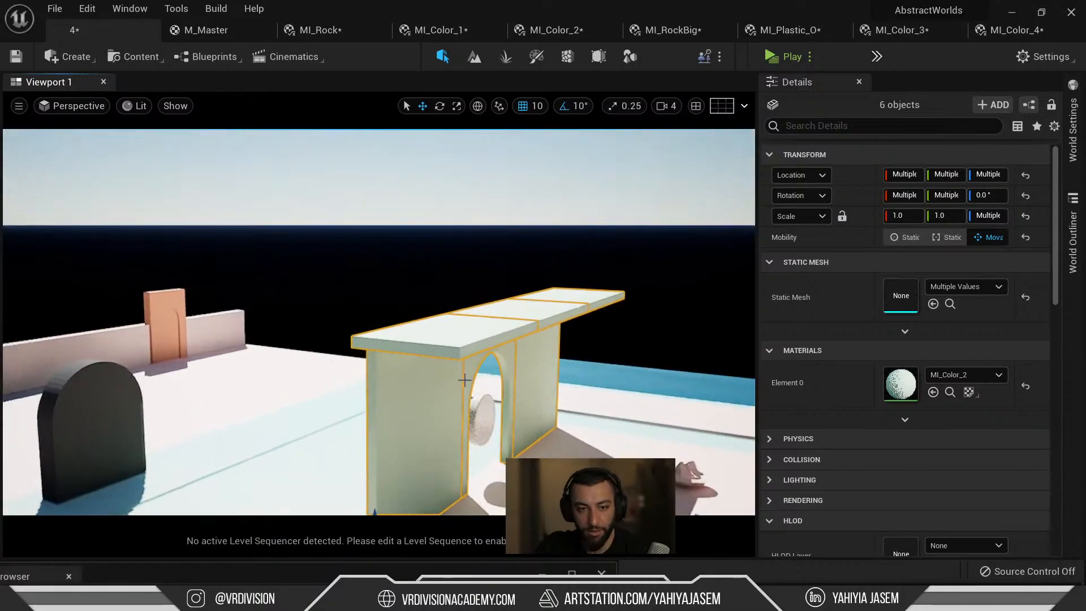
pyautogui.keyDown('ctrl'); pyautogui.click(482, 410); pyautogui.keyUp('ctrl')
# Duplicate the arch group and slide the copy off to the left.
pyautogui.press('s')
pyautogui.moveTo(482, 410); pyautogui.dragTo(439, 464, button='right')
pyautogui.keyDown('alt'); pyautogui.moveTo(590, 336); pyautogui.dragTo(294, 281); pyautogui.keyUp('alt')
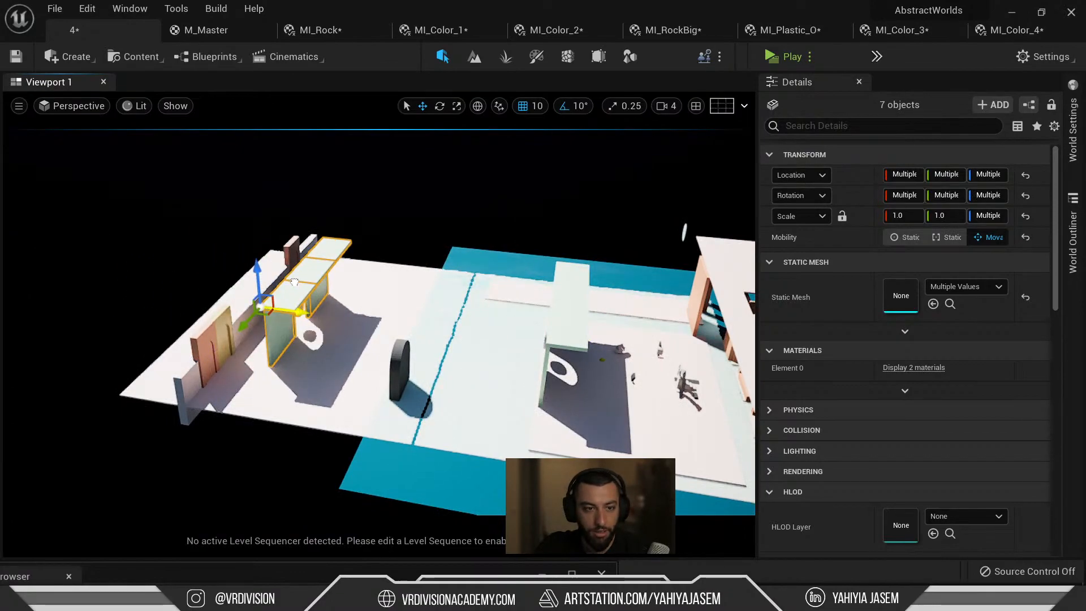
# Check the shot through CineCameraActor3, then delete the orange arched wall.
pyautogui.click(95, 109)
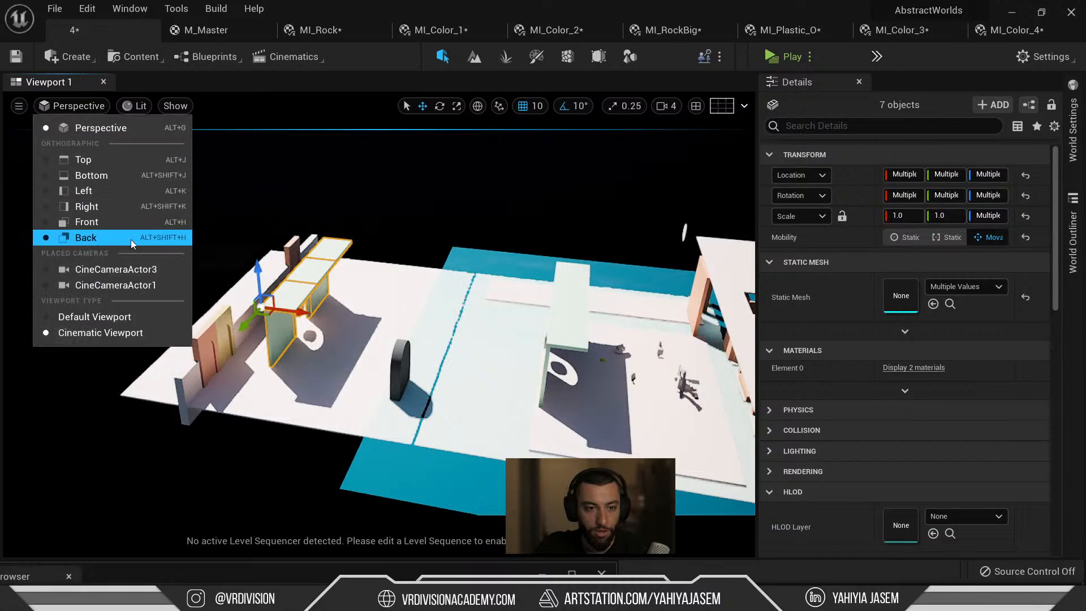
pyautogui.click(132, 269)
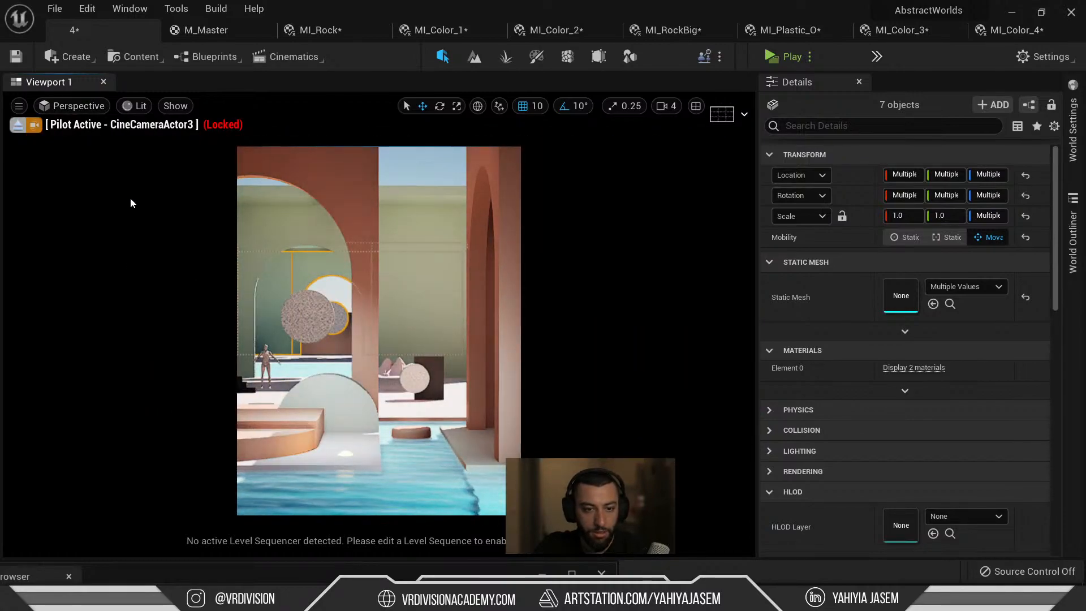
pyautogui.click(18, 125)
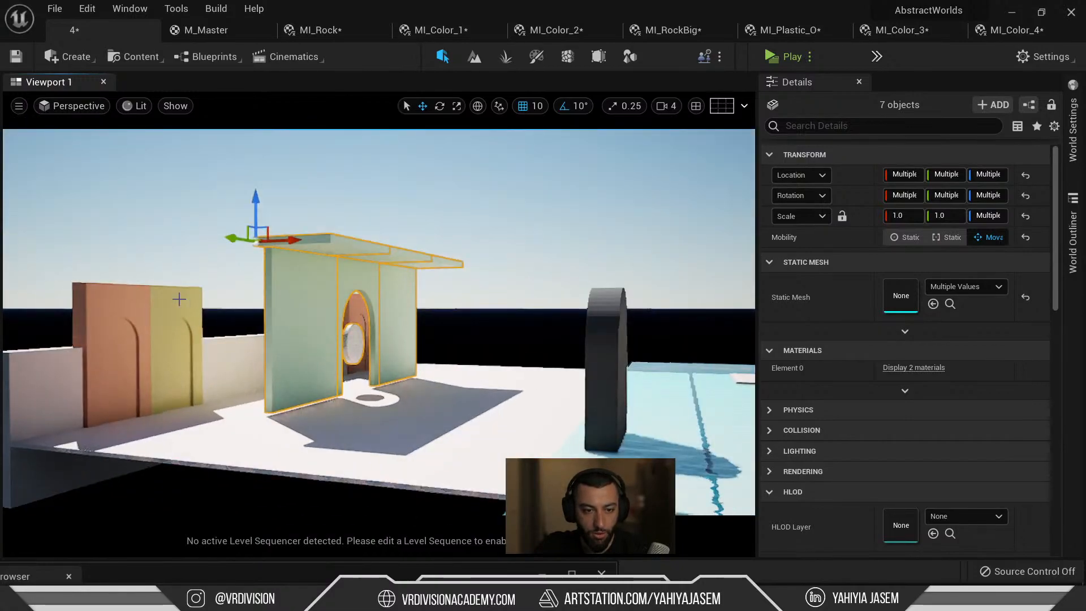
pyautogui.click(159, 331)
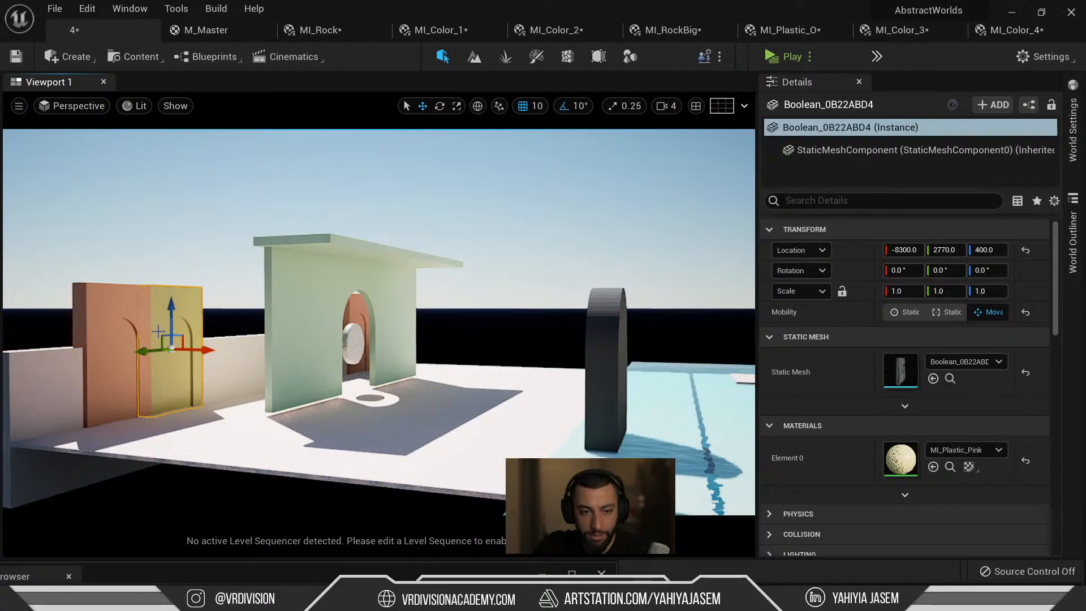
pyautogui.press('Delete')
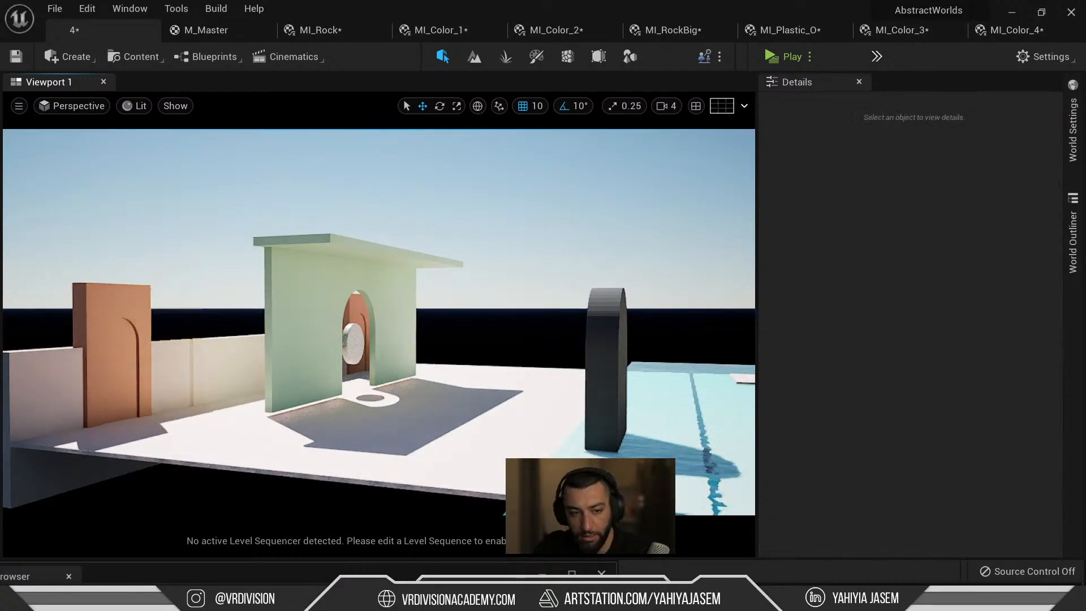
# Slide the long thin wall slab Box_EDB7AE33 far left along X.
pyautogui.click(363, 310)
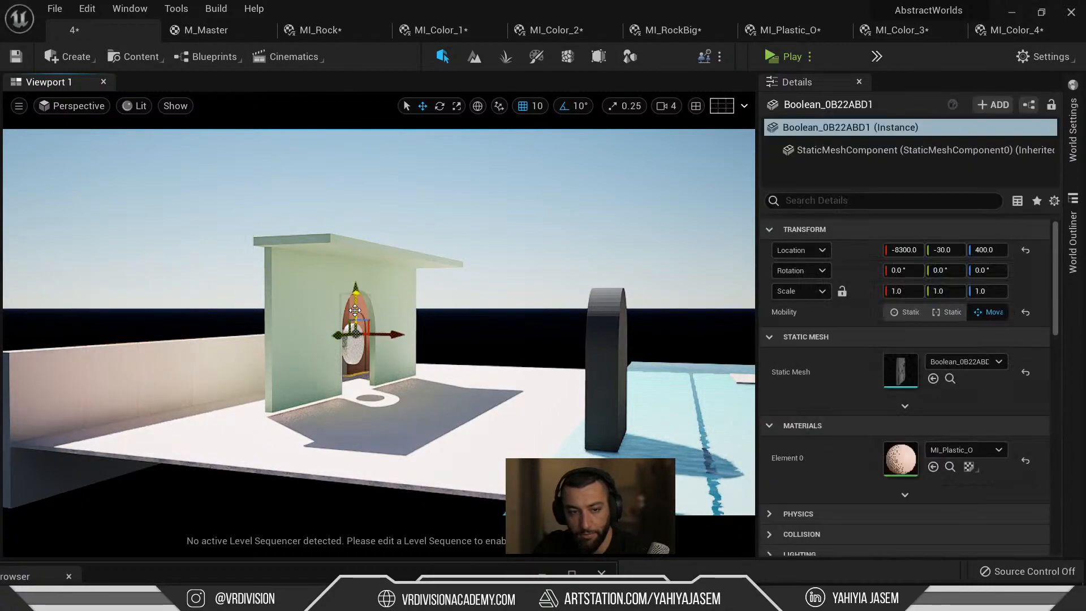
pyautogui.click(236, 368)
pyautogui.press('f')
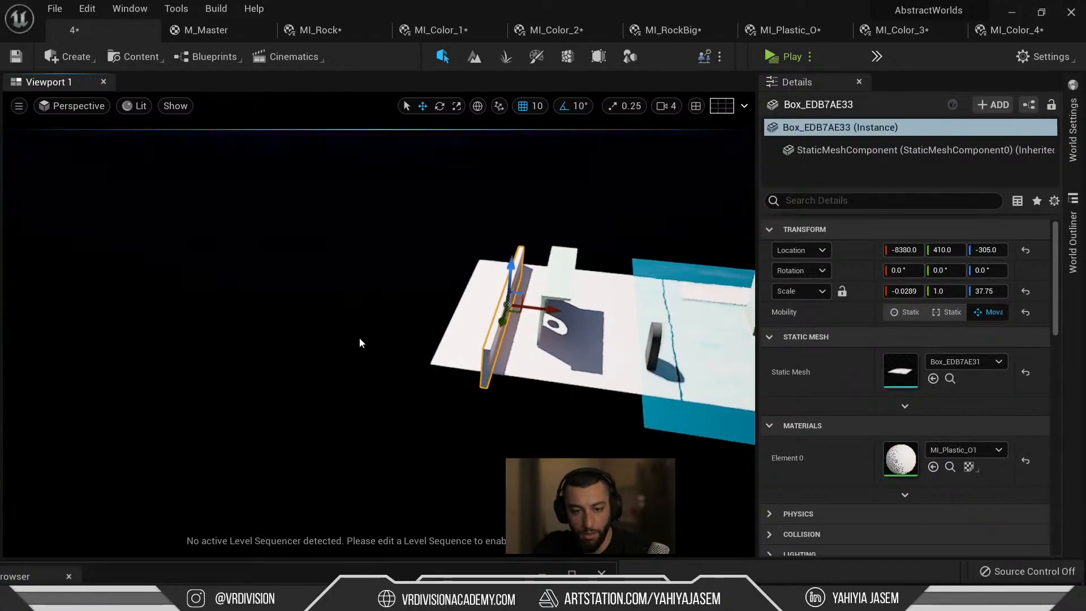
pyautogui.moveTo(546, 310); pyautogui.dragTo(297, 279)
pyautogui.moveTo(374, 284); pyautogui.dragTo(531, 248, button='right')
# Select all six arch wall pieces from a side wireframe view and isolate them.
pyautogui.click(350, 209)
pyautogui.keyDown('ctrl'); pyautogui.moveTo(532, 247); pyautogui.dragTo(230, 157, button='middle'); pyautogui.keyUp('ctrl')
pyautogui.press('f')
pyautogui.moveTo(367, 269); pyautogui.dragTo(367, 270)
pyautogui.keyDown('ctrl'); pyautogui.moveTo(425, 332); pyautogui.dragTo(442, 297, button='middle'); pyautogui.keyUp('ctrl')
pyautogui.moveTo(424, 330); pyautogui.dragTo(425, 331, button='right')
pyautogui.hotkey('ctrl', 'shift', 'h')
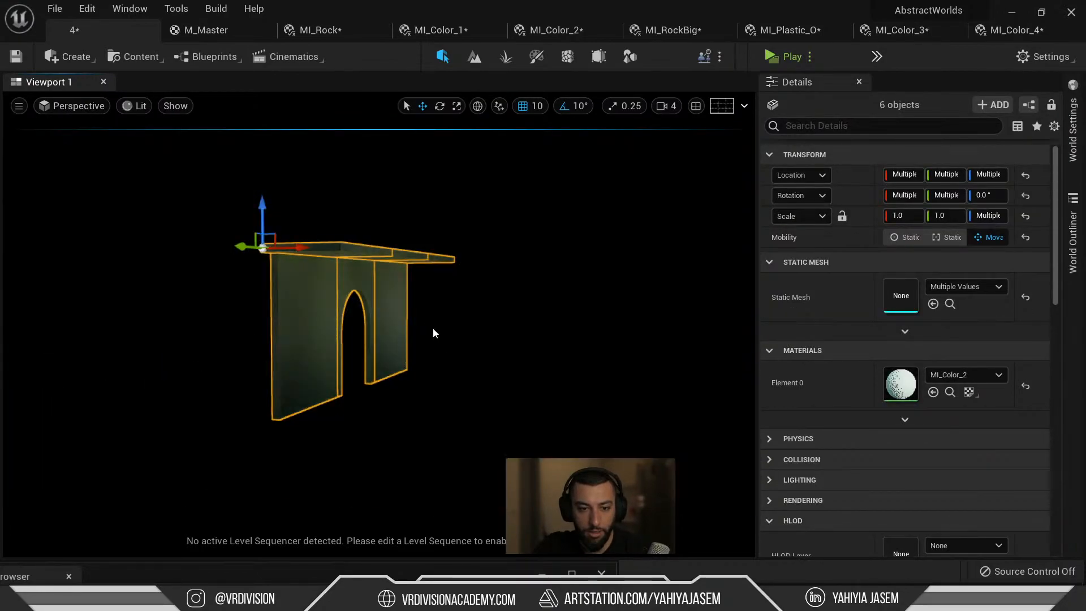
# Assign the pink-purple MI_Color_4 material to the six arch wall pieces.
pyautogui.hotkey('ctrl', 'space')
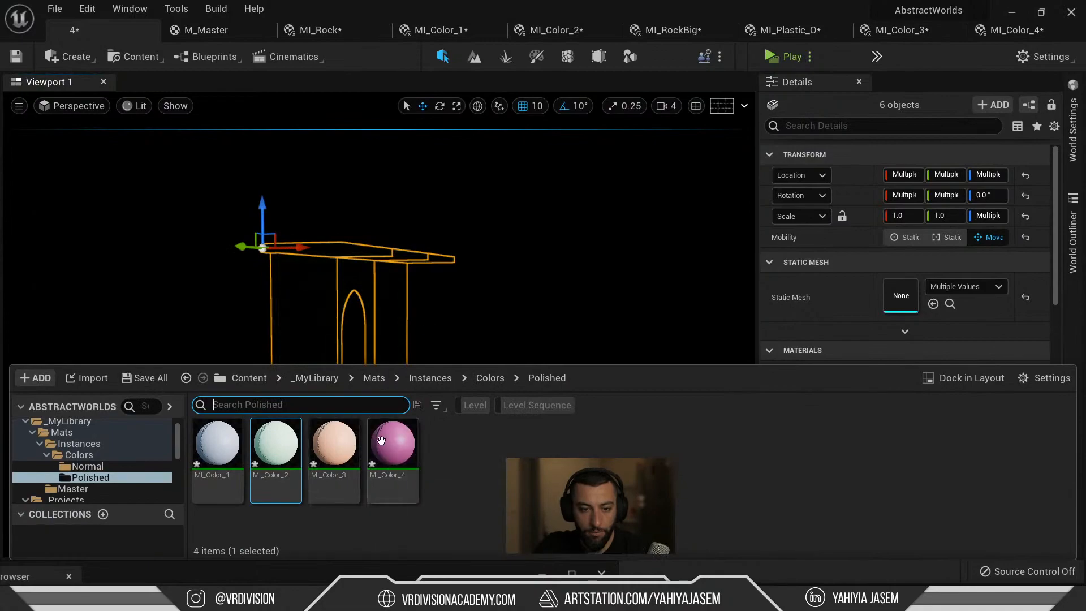
pyautogui.click(402, 446)
pyautogui.moveTo(551, 283); pyautogui.dragTo(528, 307, button='right')
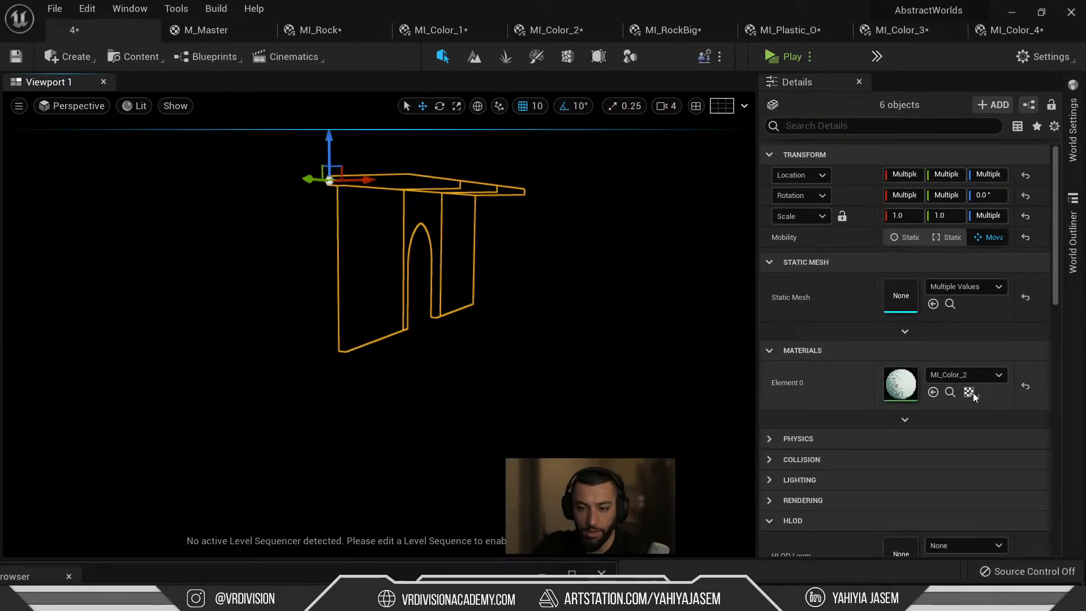
pyautogui.click(933, 392)
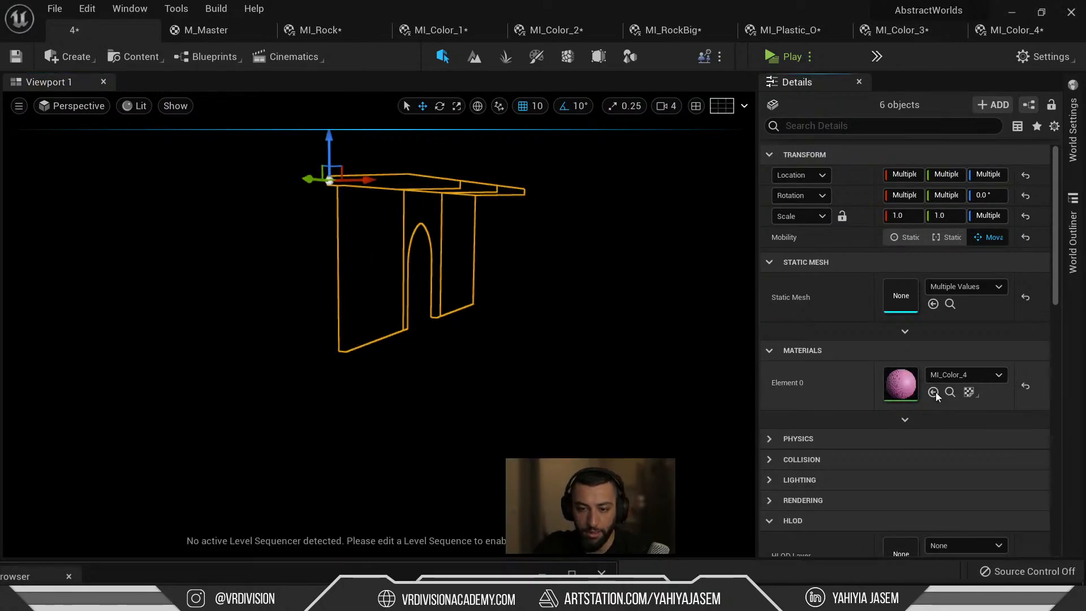
# Review the arches through CineCameraActor3 and CineCameraActor1, briefly selecting the speckled disc.
pyautogui.click(84, 110)
pyautogui.click(120, 269)
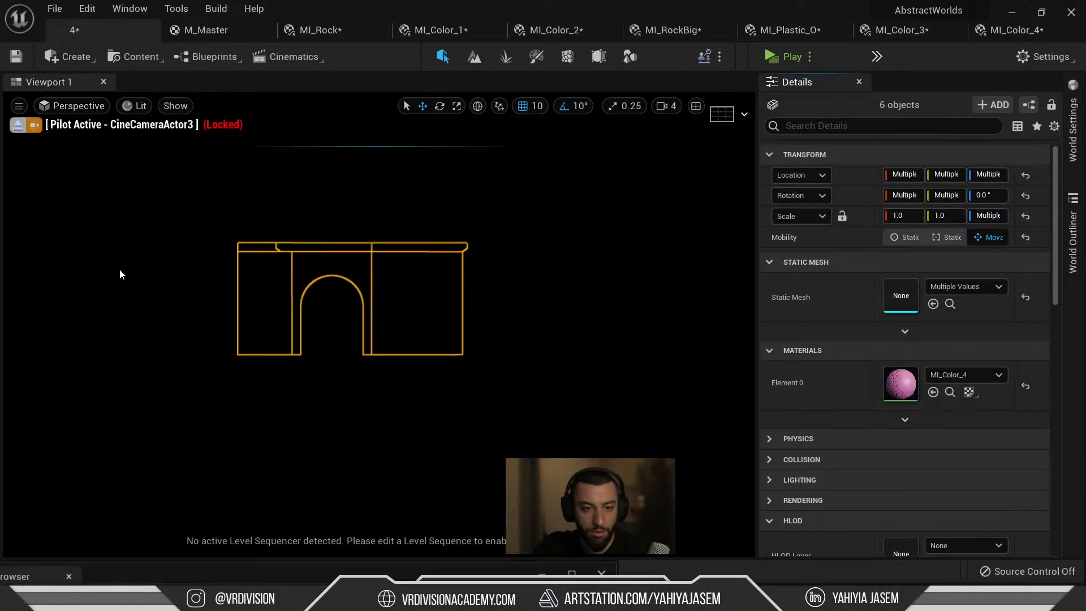
pyautogui.press('Escape')
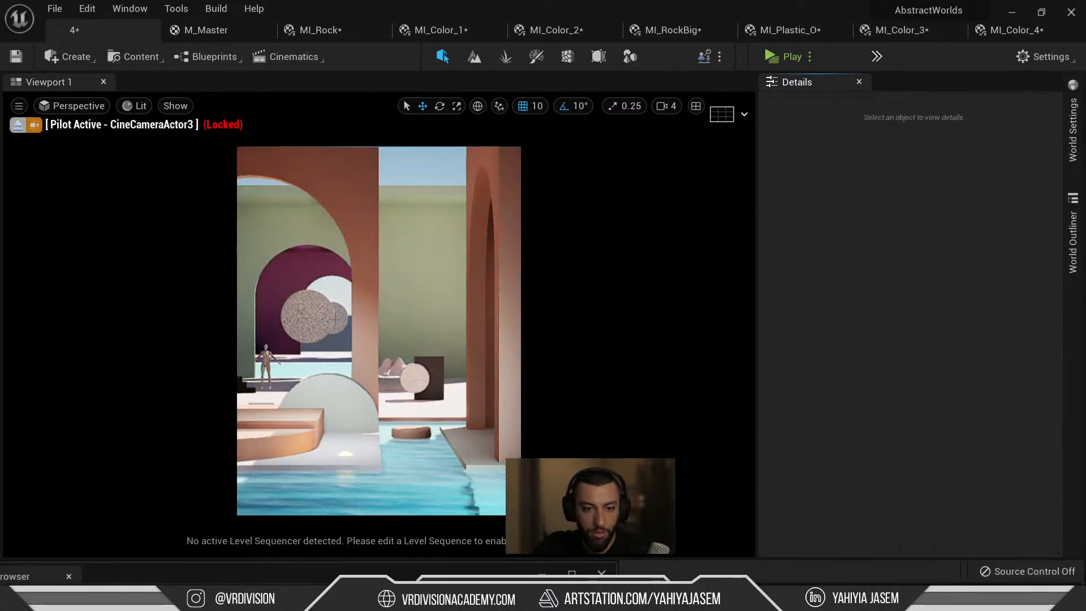
pyautogui.click(341, 320)
pyautogui.press('Escape')
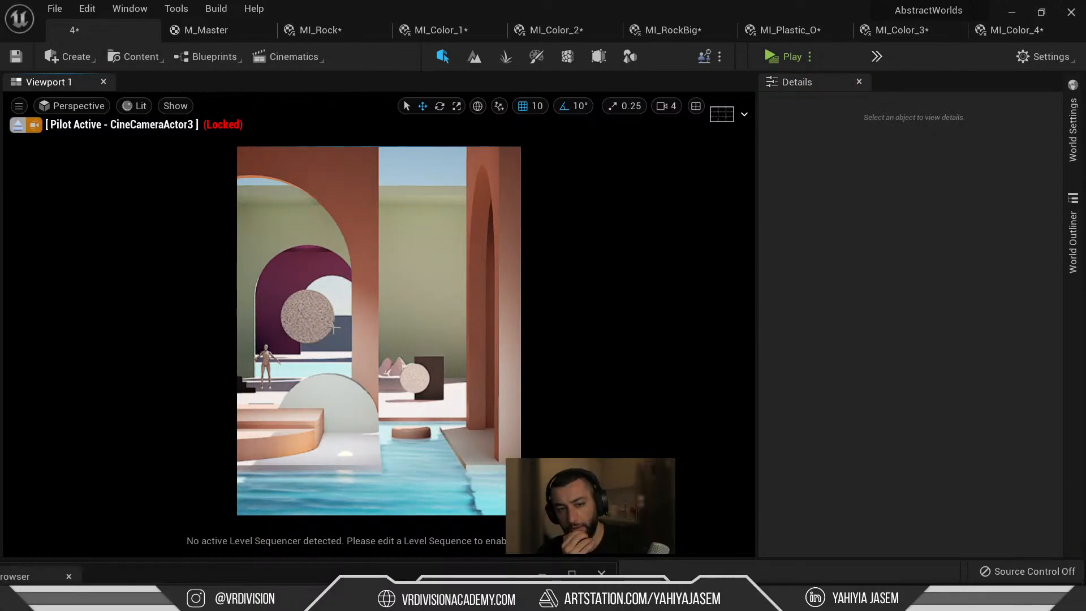
pyautogui.click(55, 108)
pyautogui.click(121, 285)
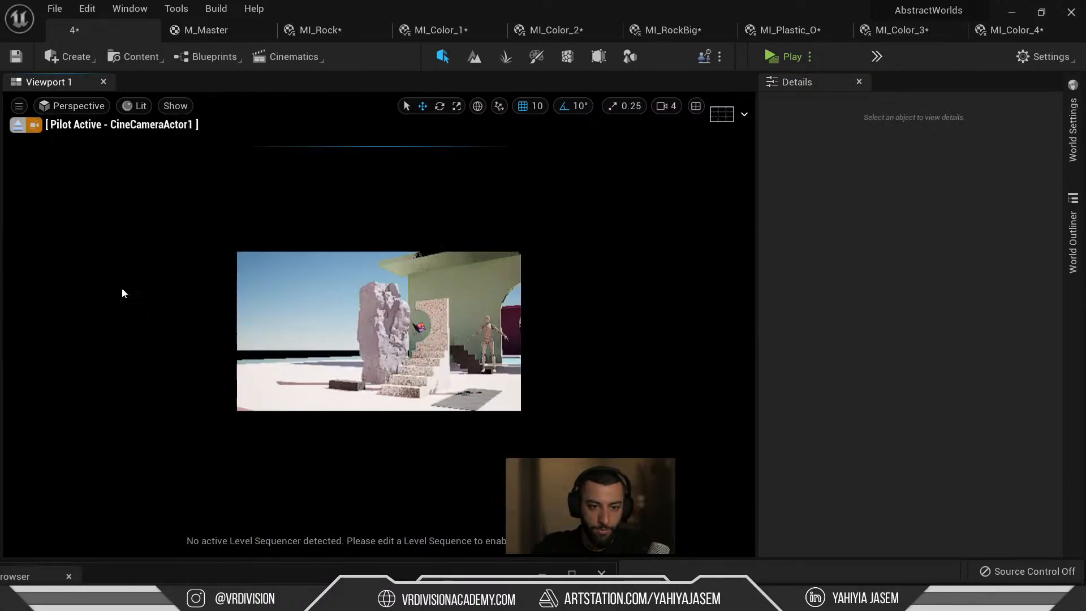
pyautogui.click(18, 125)
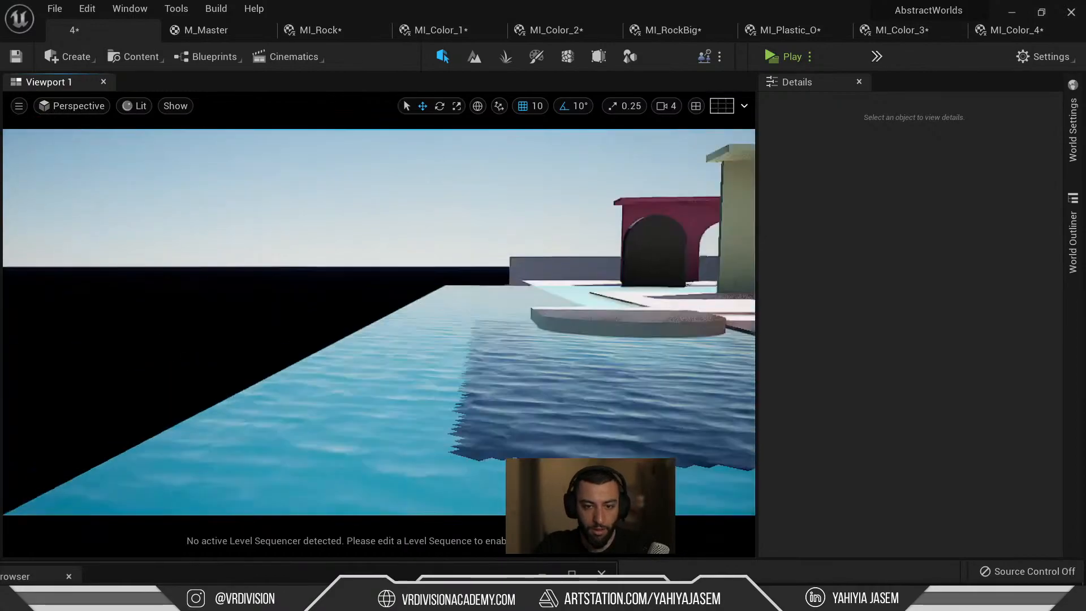
# Fly the view through the orange arch and undo to restore the deleted disc.
pyautogui.press('w')
pyautogui.press('d')
pyautogui.press('e')
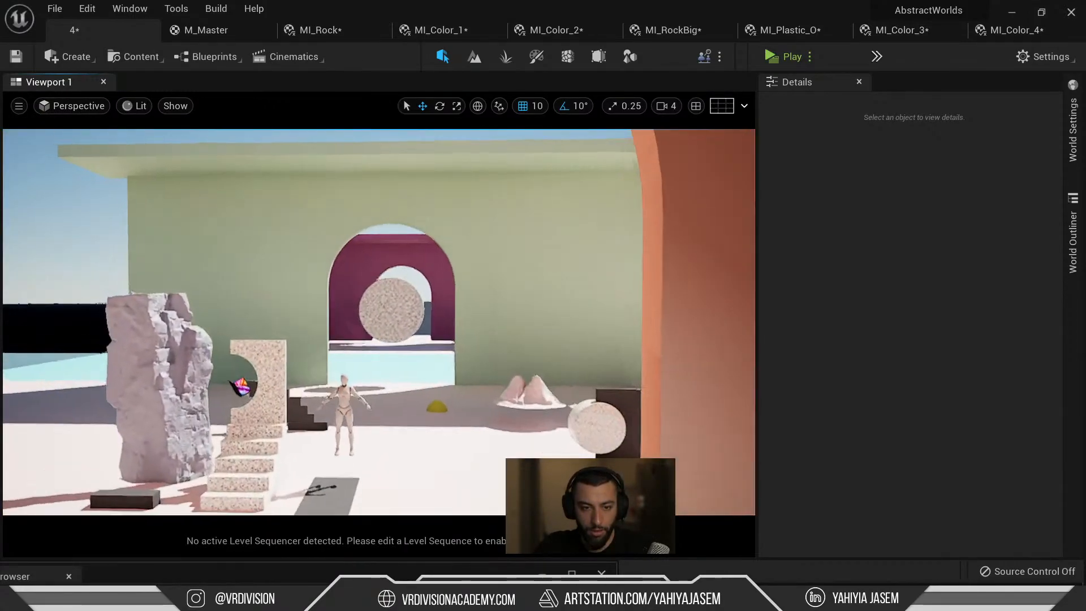
pyautogui.press('s')
pyautogui.press('s')
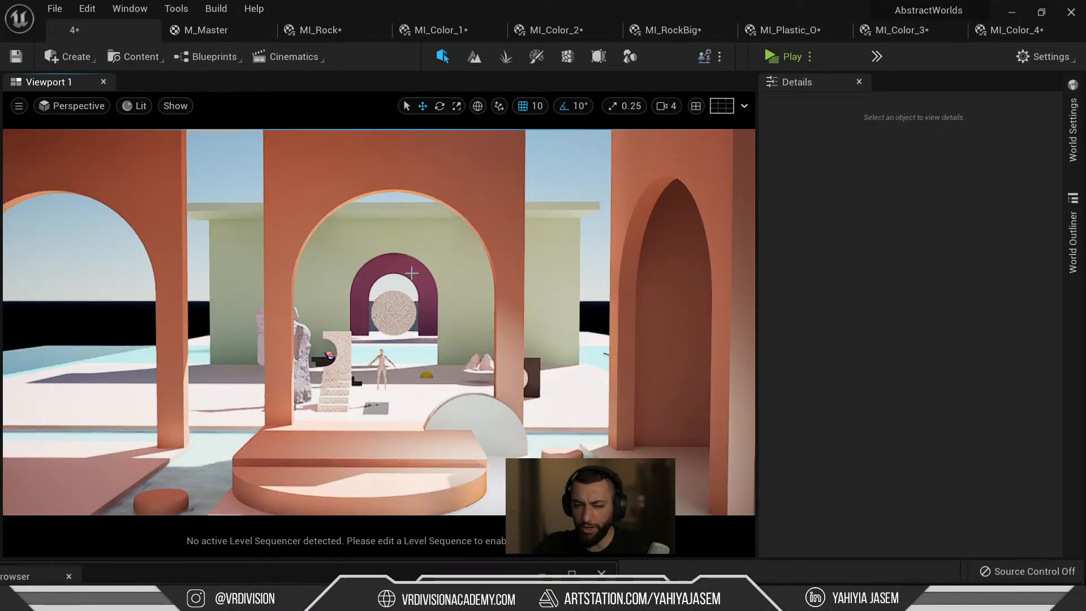
pyautogui.hotkey('ctrl', 'z')
pyautogui.hotkey('ctrl', 'space')
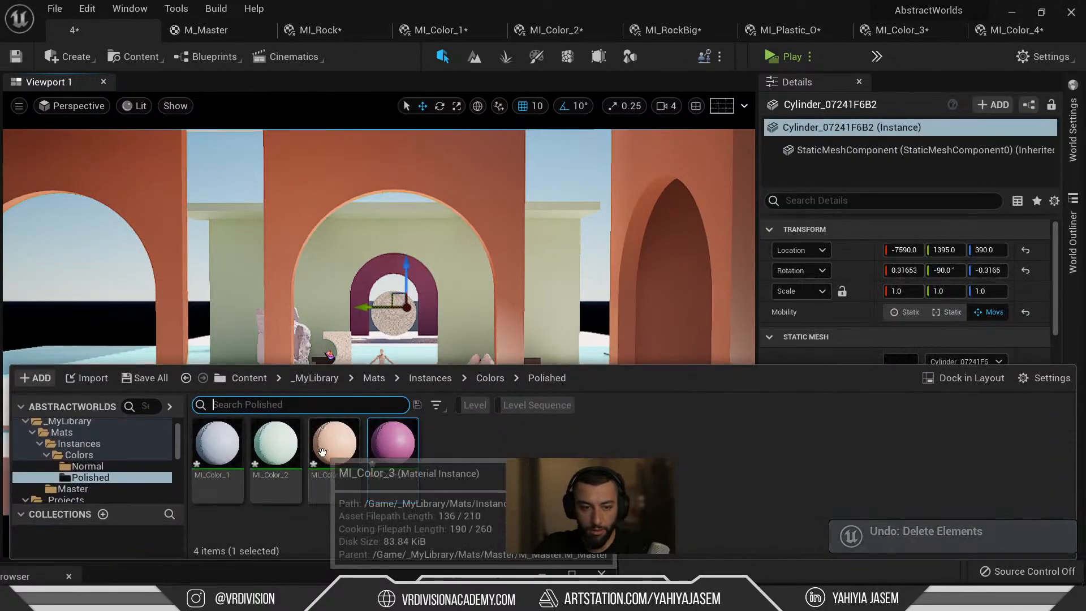
# Undo back to the wall selection, make the arch walls orange with MI_Color_3, and delete the speckled disc.
pyautogui.moveTo(379, 272); pyautogui.dragTo(391, 300, button='right')
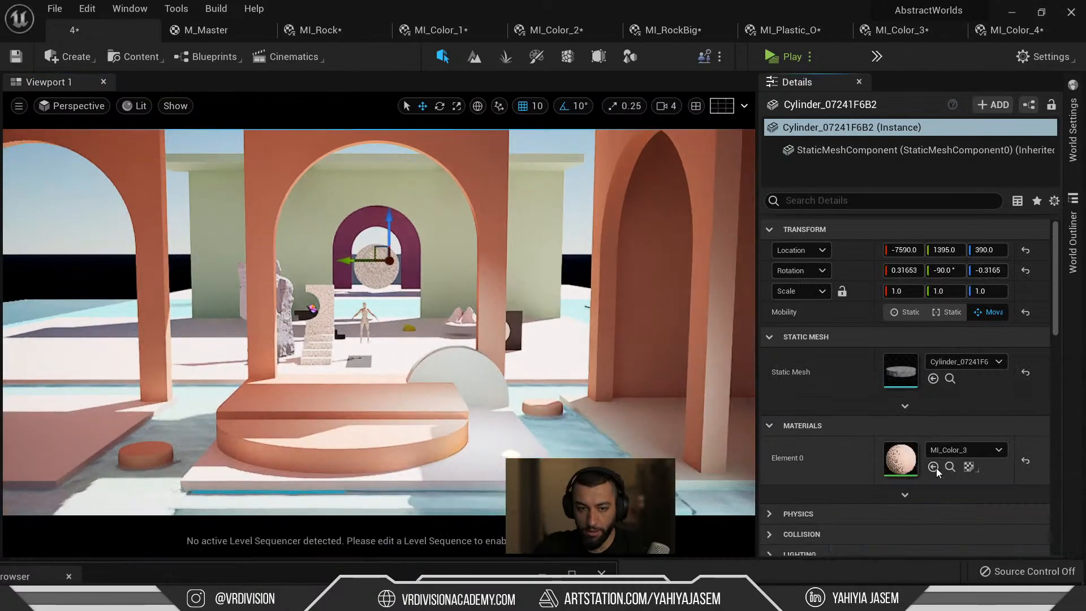
pyautogui.press('f')
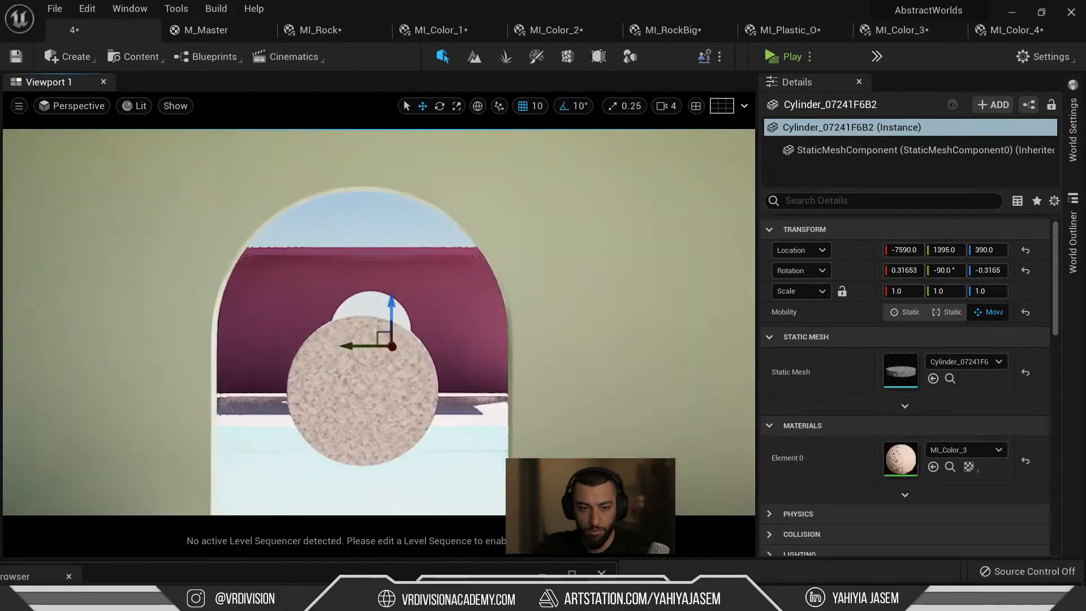
pyautogui.hotkey('ctrl', 'z')
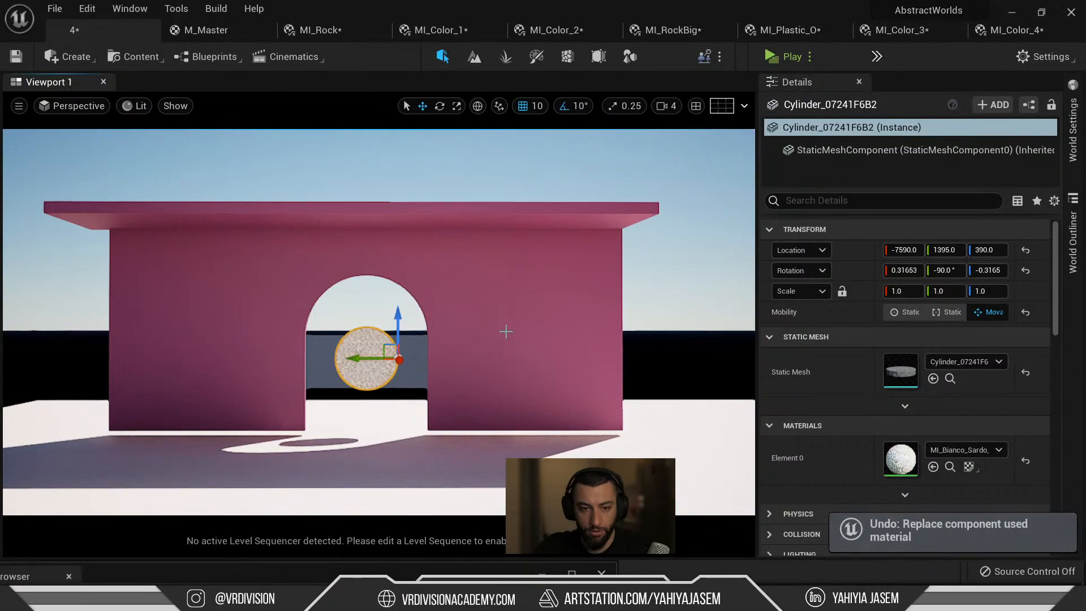
pyautogui.hotkey('ctrl', 'z')
pyautogui.hotkey('ctrl', 'z')
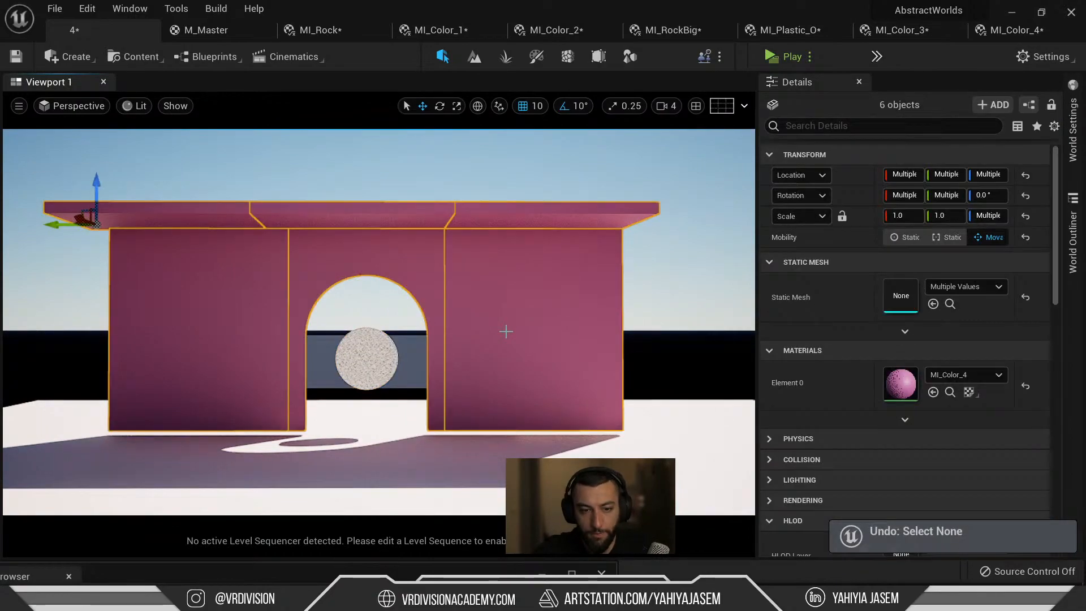
pyautogui.hotkey('ctrl', 'z')
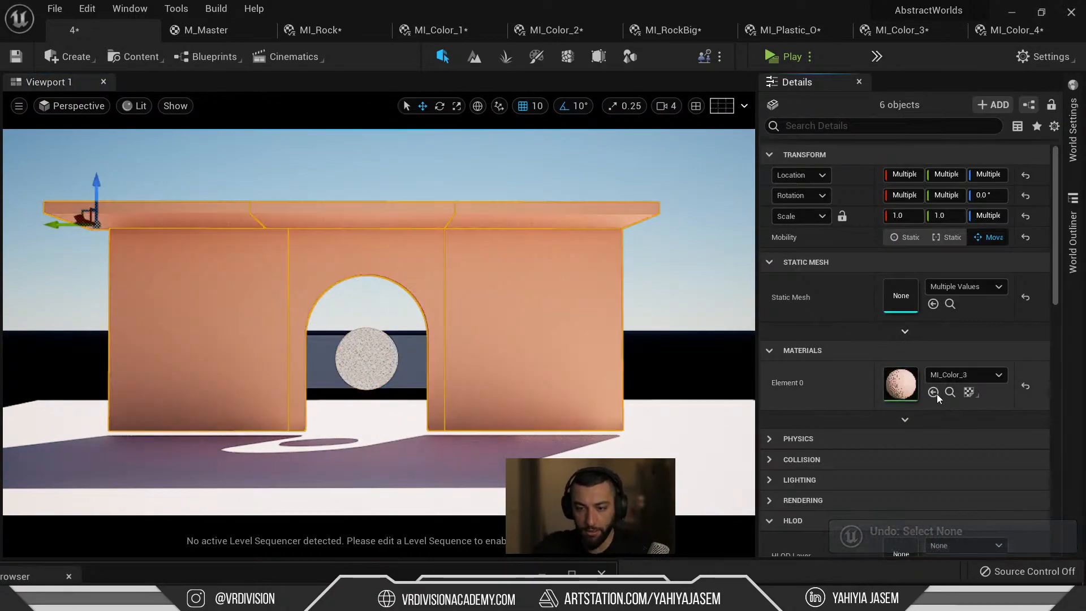
pyautogui.click(368, 356)
pyautogui.press('Delete')
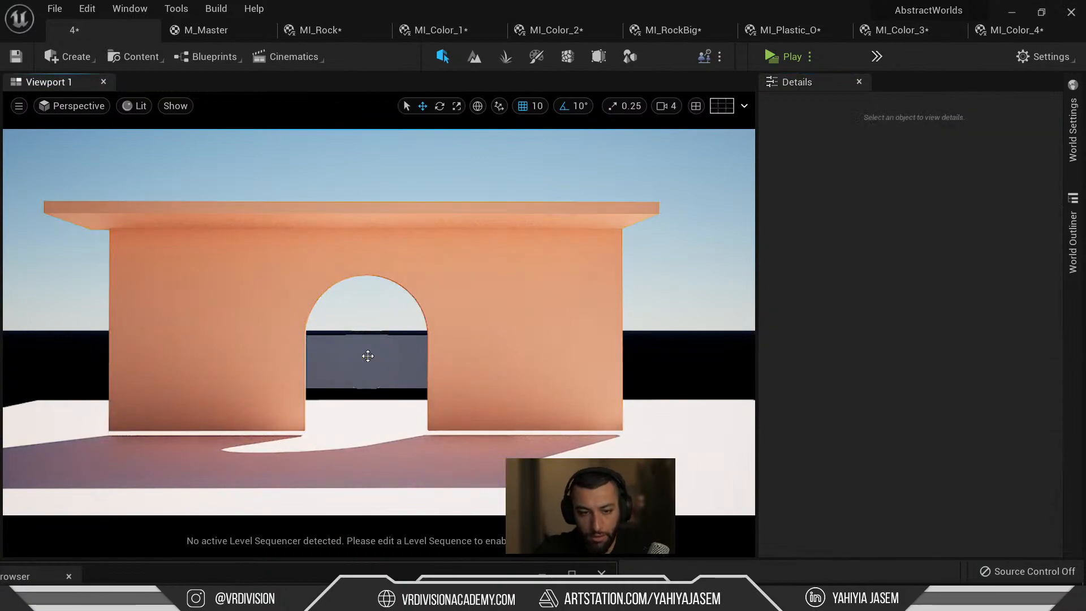
# Inspect the grey slab behind the arch from several angles and through CineCameraActor3.
pyautogui.click(362, 357)
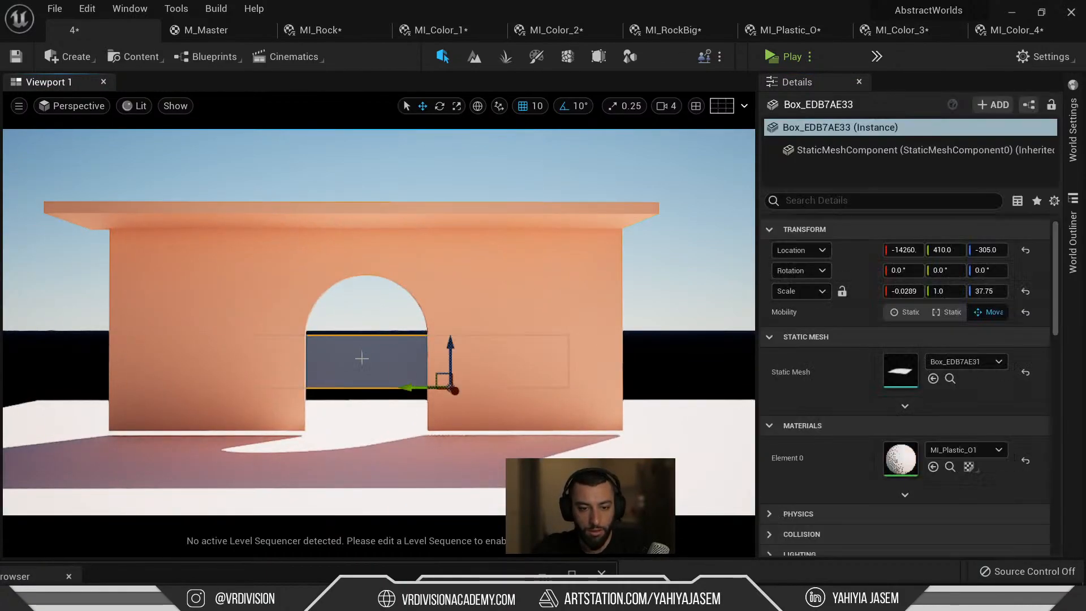
pyautogui.press('f')
pyautogui.click(251, 348)
pyautogui.keyDown('alt'); pyautogui.moveTo(251, 348); pyautogui.dragTo(362, 368); pyautogui.keyUp('alt')
pyautogui.keyDown('alt'); pyautogui.moveTo(368, 320); pyautogui.dragTo(752, 339); pyautogui.keyUp('alt')
pyautogui.click(368, 321)
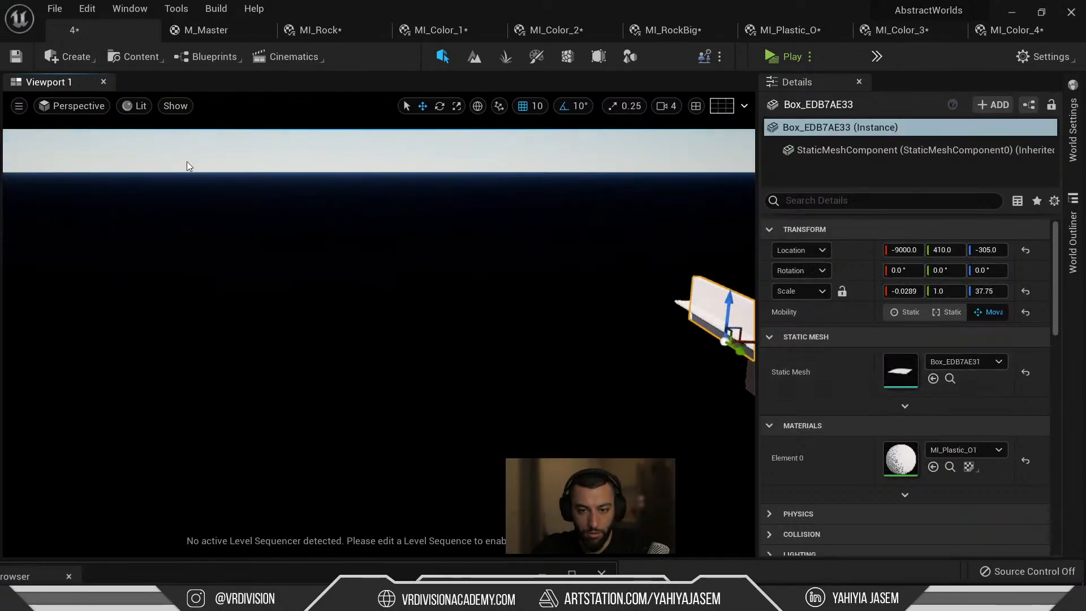
pyautogui.click(79, 108)
pyautogui.click(121, 267)
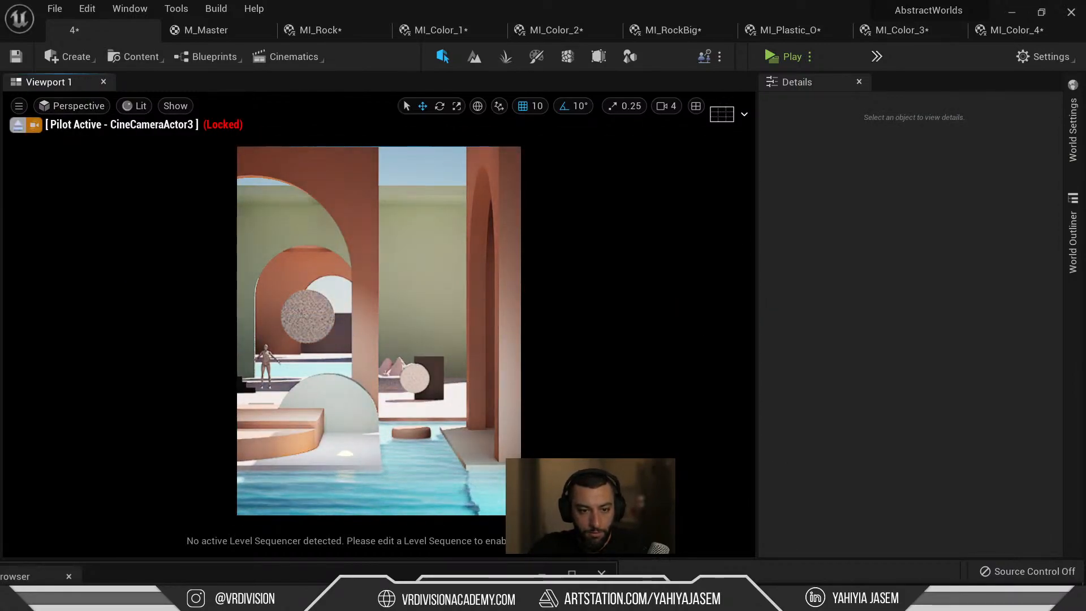
pyautogui.click(436, 362)
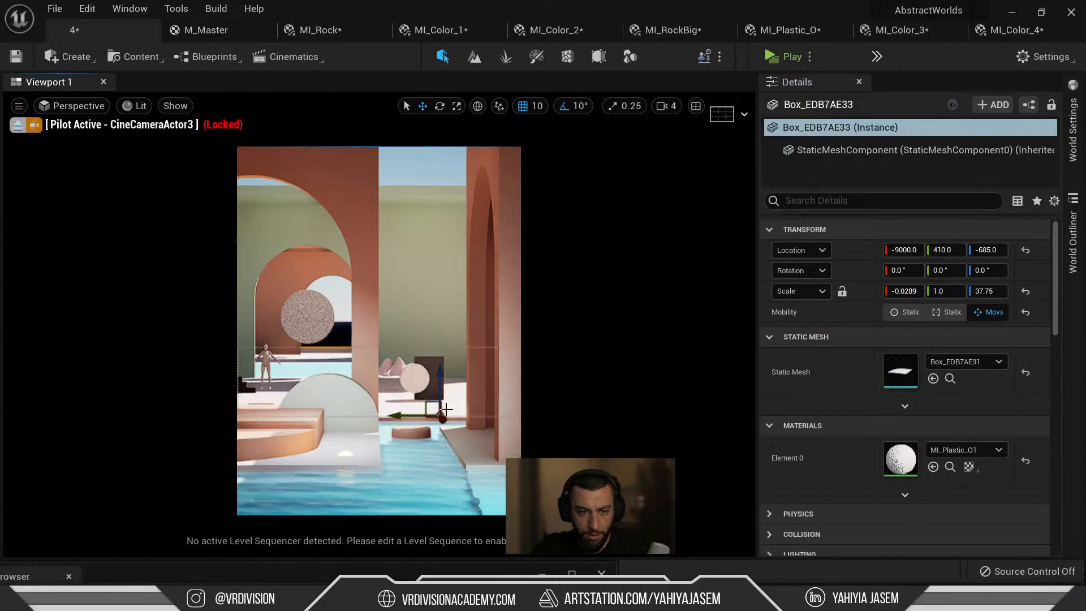
# Add an Exponential Height Fog to the level with fog density 0.002.
pyautogui.press('Escape')
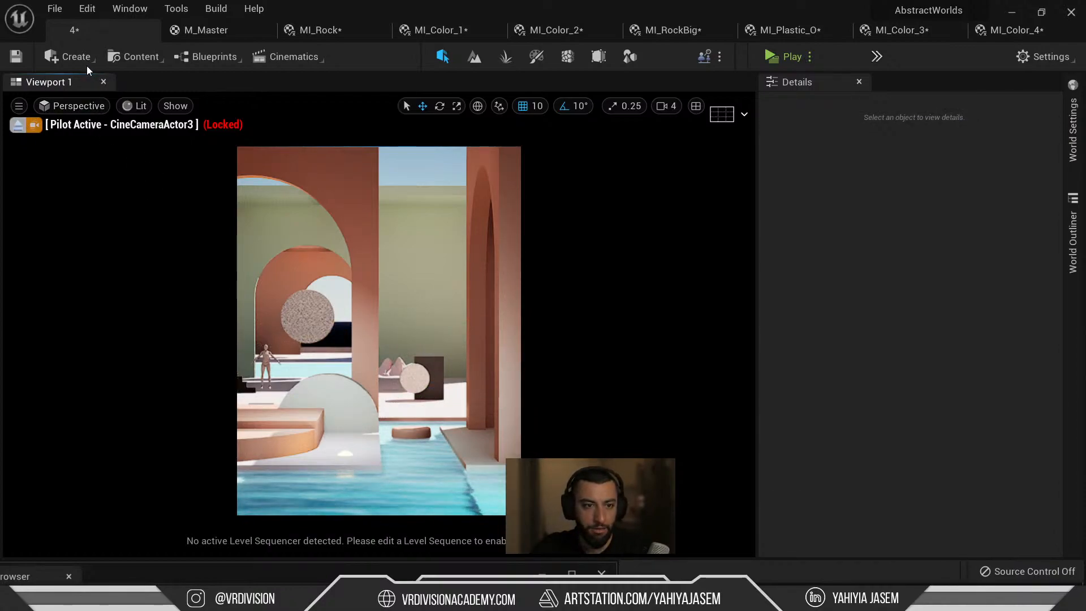
pyautogui.click(70, 59)
pyautogui.moveTo(141, 161)
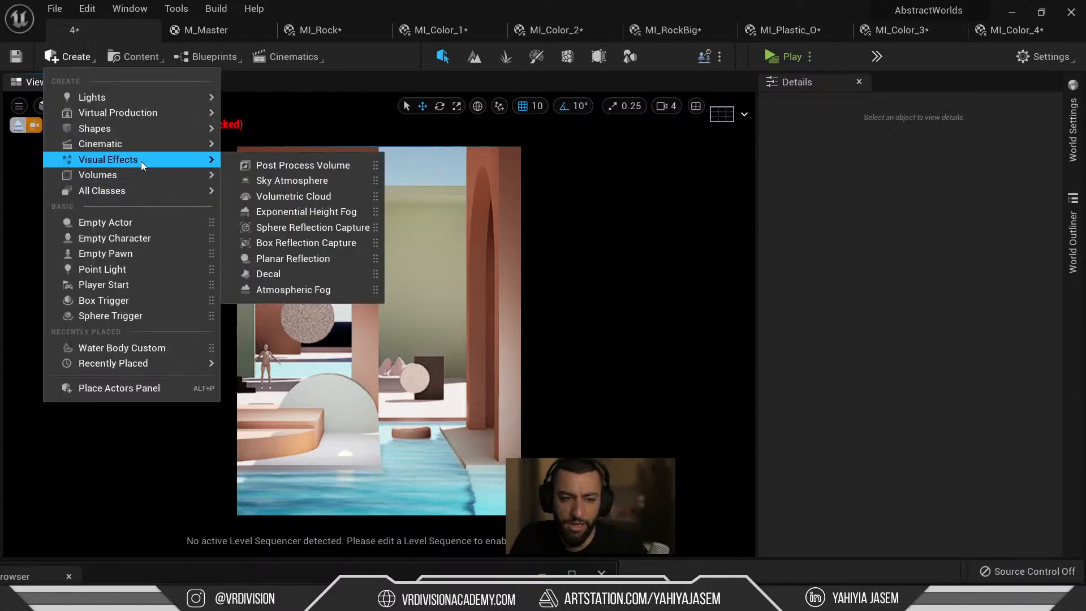
pyautogui.click(334, 211)
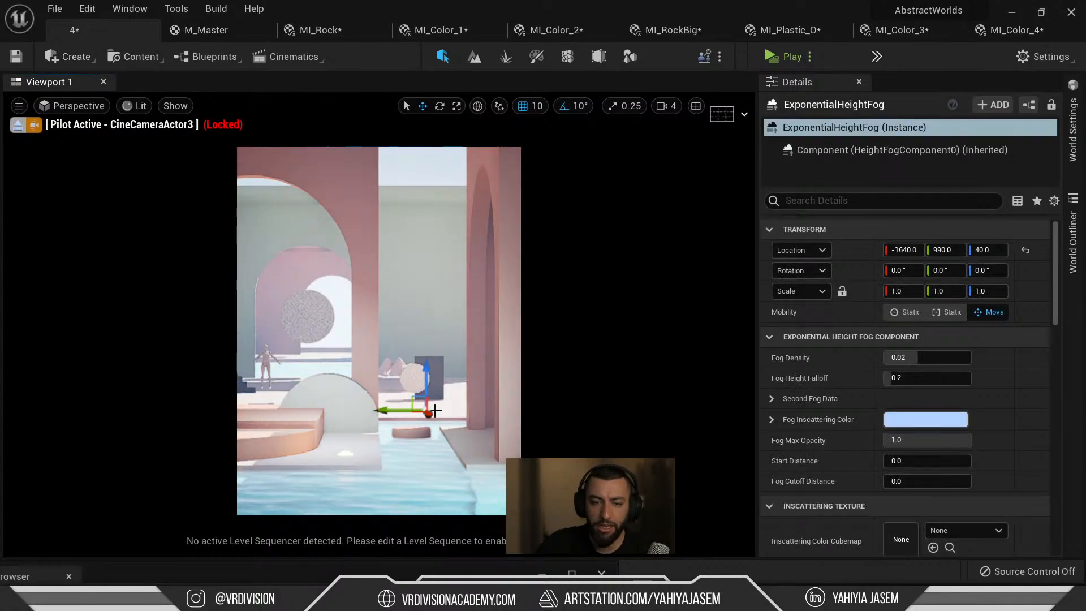
pyautogui.click(937, 358)
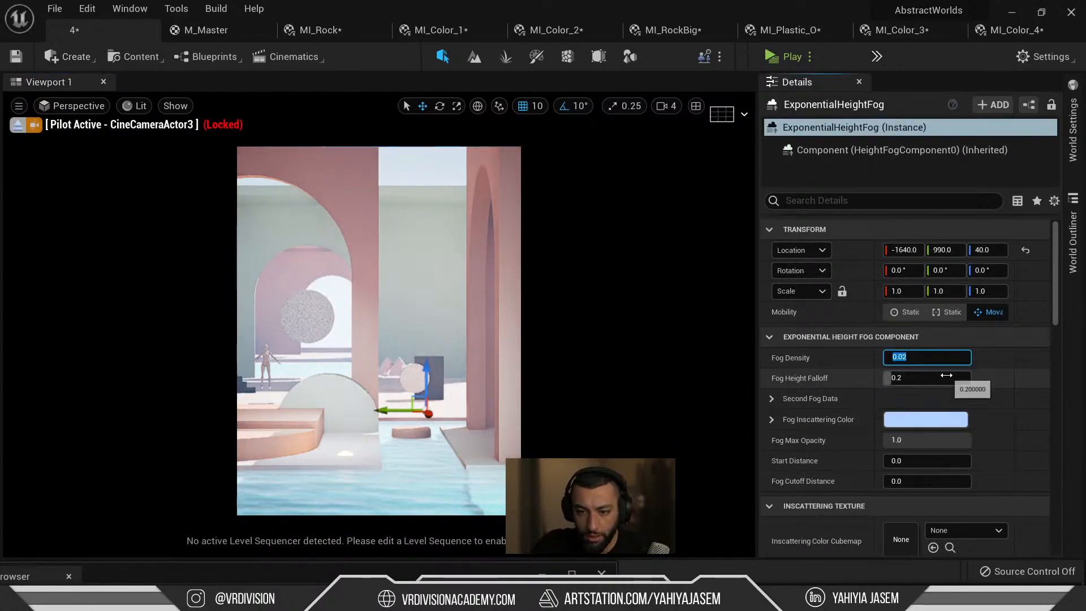
pyautogui.write('0.002')
pyautogui.press('Return')
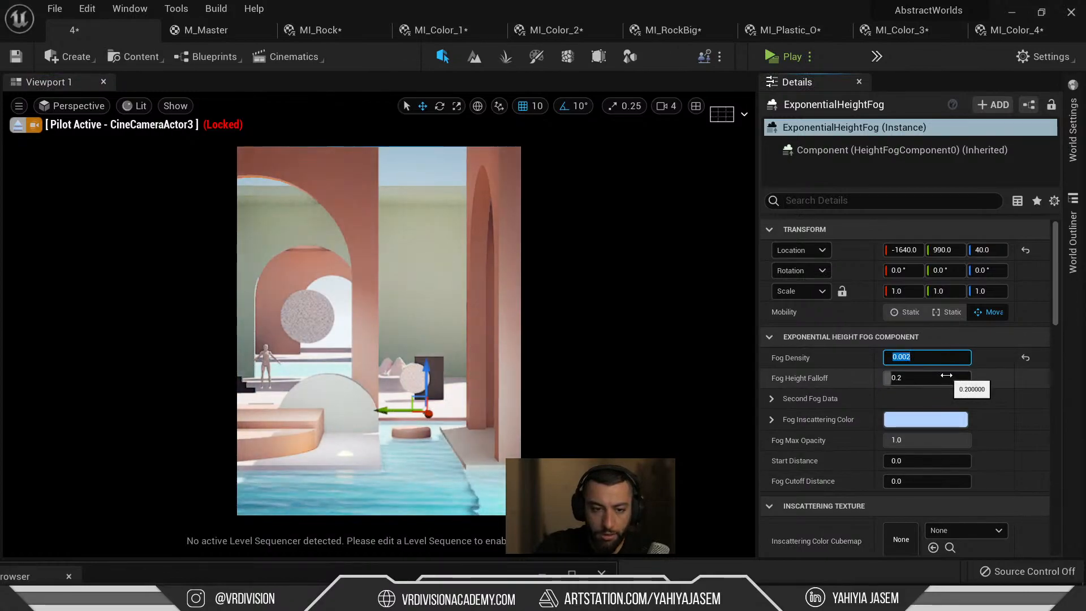
# Stop piloting the cine camera and fly a full-screen viewport through the arches.
pyautogui.click(13, 129)
pyautogui.press('Escape')
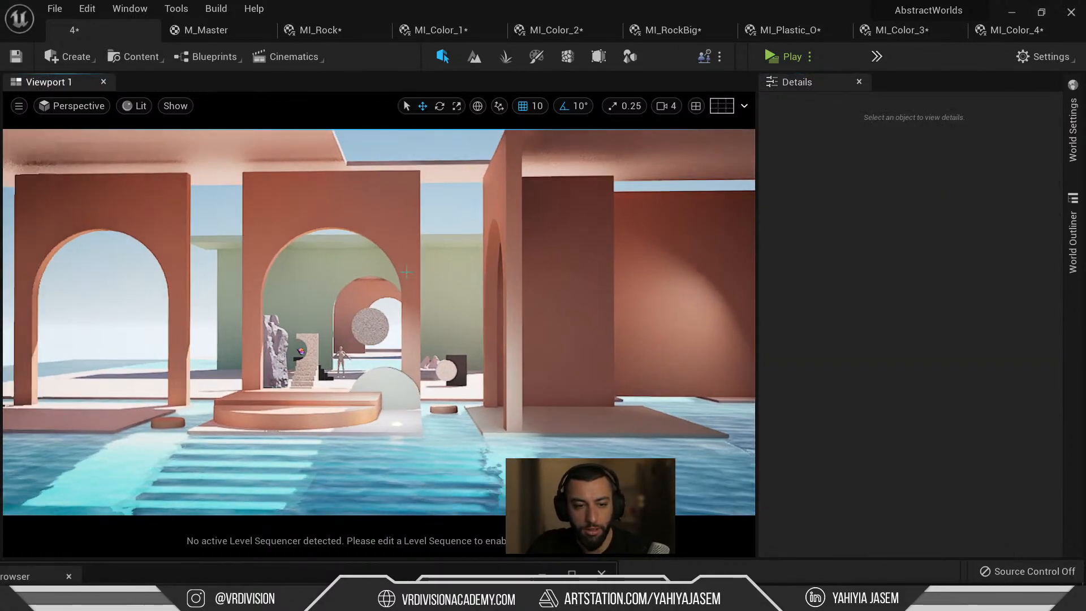
pyautogui.press('F11')
pyautogui.moveTo(543, 290)
pyautogui.mouseDown(button='right')
pyautogui.moveTo(537, 320)
pyautogui.moveTo(538, 306)
pyautogui.moveTo(505, 311)
pyautogui.moveTo(574, 311)
pyautogui.moveTo(585, 301)
pyautogui.moveTo(554, 298)
pyautogui.mouseUp(button='right')
pyautogui.press('a')
pyautogui.press('w')
pyautogui.press('d')
pyautogui.press('s')
pyautogui.press('a')
pyautogui.press('s')
pyautogui.press('a')
pyautogui.hotkey('alt', 'Tab')
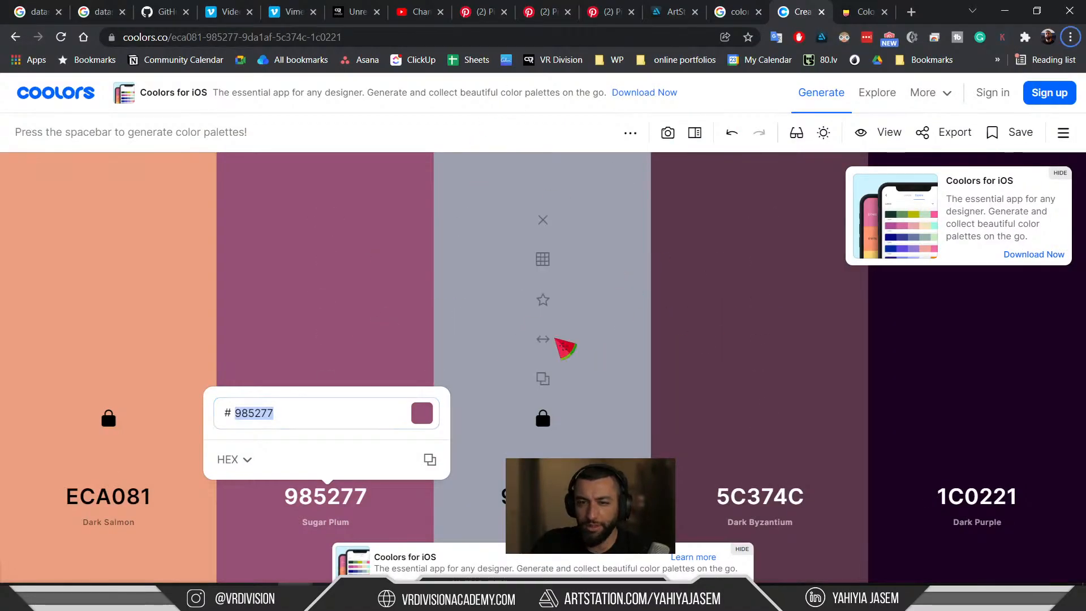
# Briefly fly the Unreal camera around the arches to check the scene.
pyautogui.hotkey('alt', 'Tab')
pyautogui.moveTo(616, 348)
pyautogui.mouseDown(button='right')
pyautogui.moveTo(639, 349)
pyautogui.moveTo(625, 363)
pyautogui.moveTo(602, 360)
pyautogui.mouseUp(button='right')
pyautogui.press('w')
pyautogui.press('d')
pyautogui.press('s')
# Close the palette-generator search tab in Chrome and switch to the Coolors palette page.
pyautogui.hotkey('alt', 'Tab')
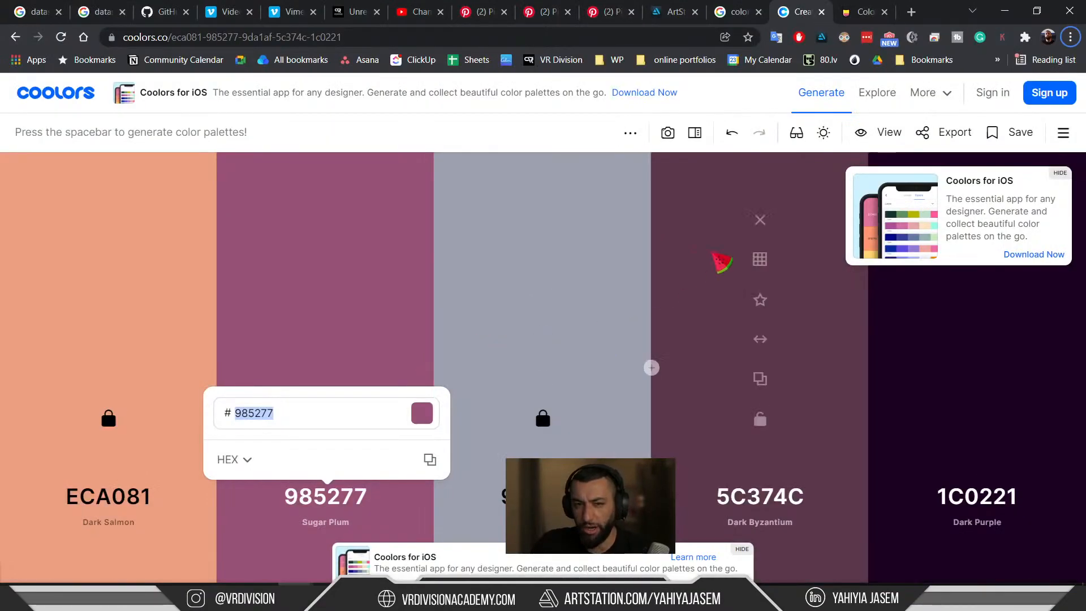
pyautogui.click(735, 6)
pyautogui.middleClick(736, 7)
pyautogui.click(794, 11)
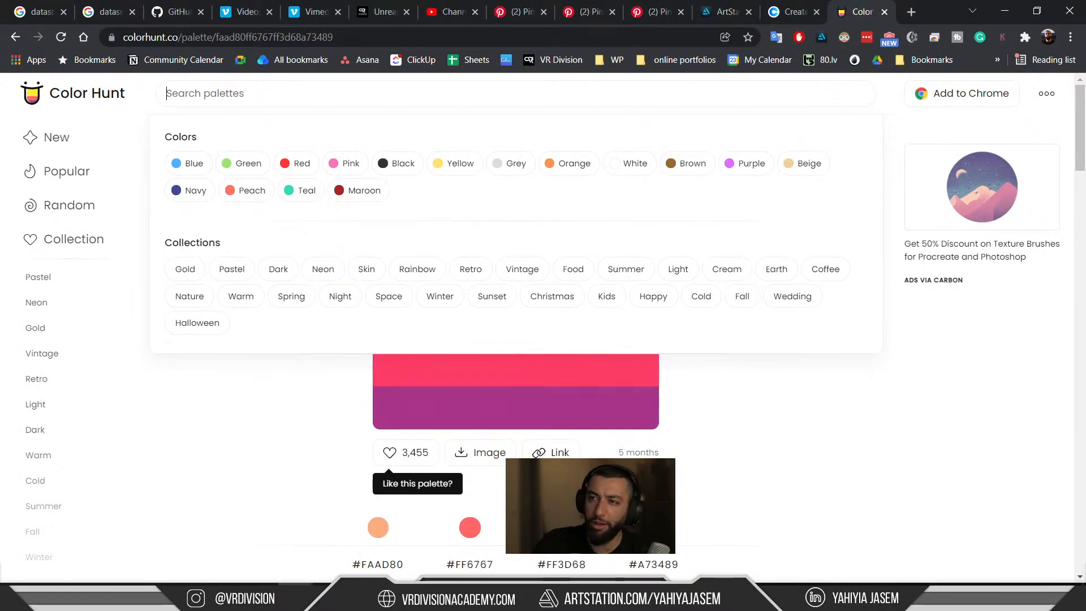
pyautogui.click(803, 5)
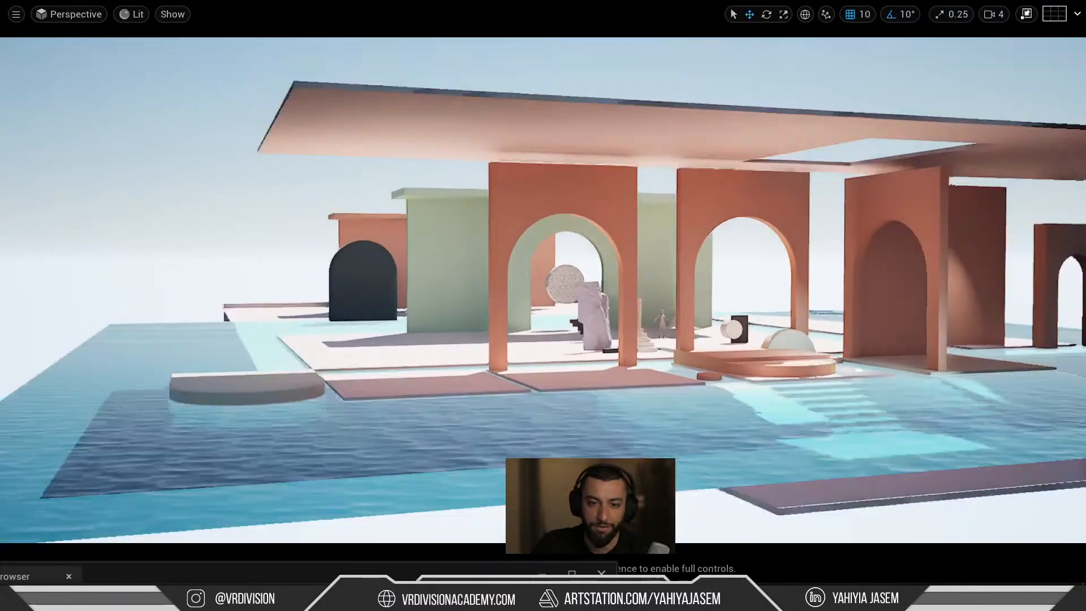
# Fly the camera just above the water toward the arches and back out.
pyautogui.moveTo(622, 262); pyautogui.dragTo(584, 334, button='right')
pyautogui.press('w')
pyautogui.press('e')
pyautogui.press('w')
pyautogui.press('s')
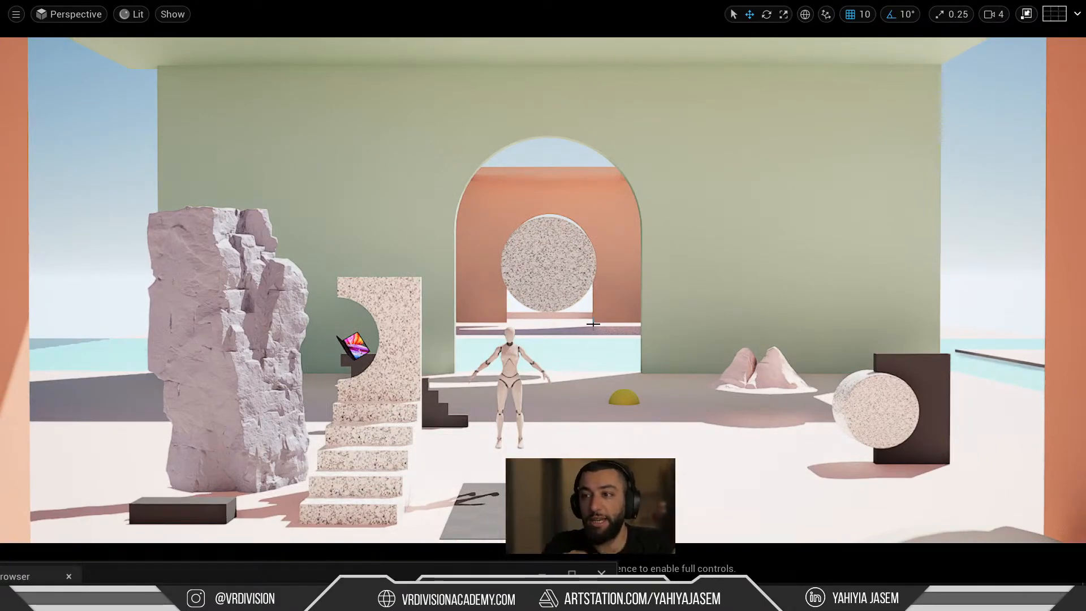
pyautogui.press('s')
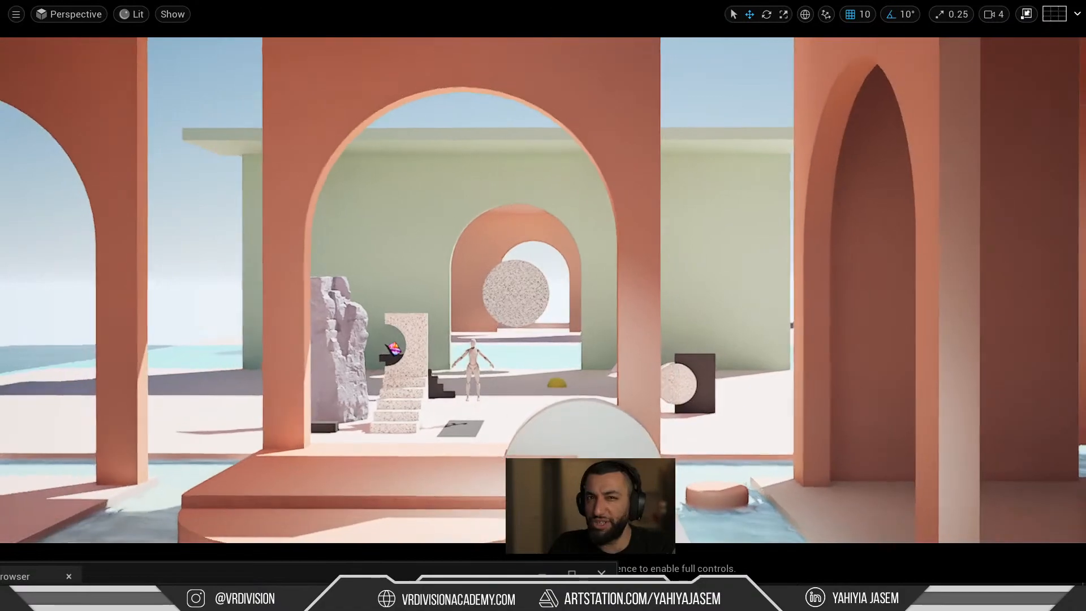
pyautogui.press('F11')
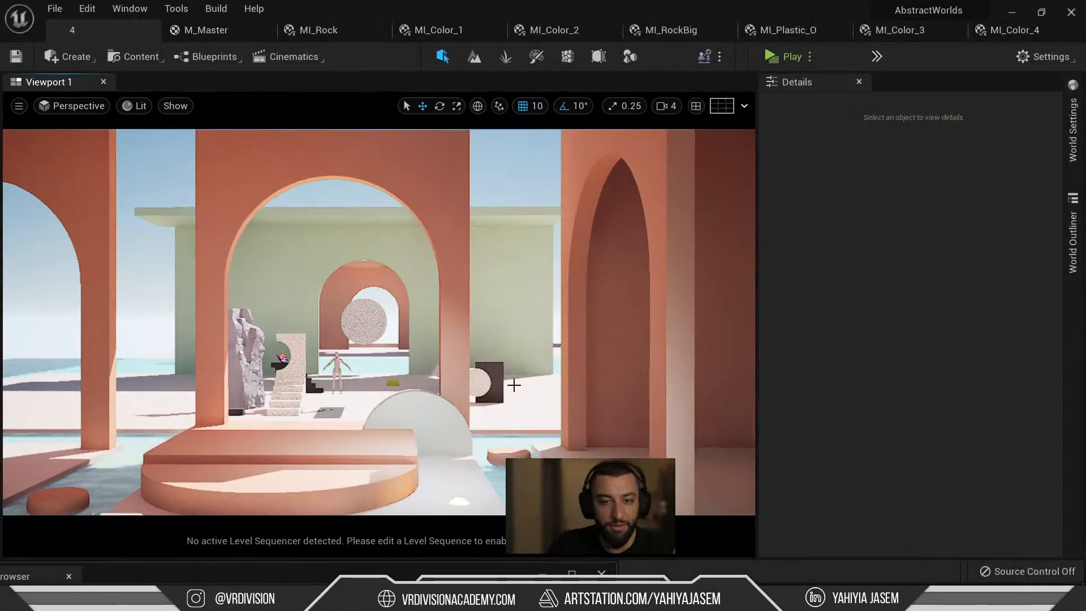
# Close the MI_Color_2, MI_Rock, MI_Plastic_O, MI_Color_3, MI_Color_4, MI_RockBig and M_Master editors, applying changes.
pyautogui.middleClick(444, 32)
pyautogui.middleClick(472, 31)
pyautogui.middleClick(551, 29)
pyautogui.middleClick(551, 30)
pyautogui.middleClick(551, 29)
pyautogui.middleClick(436, 34)
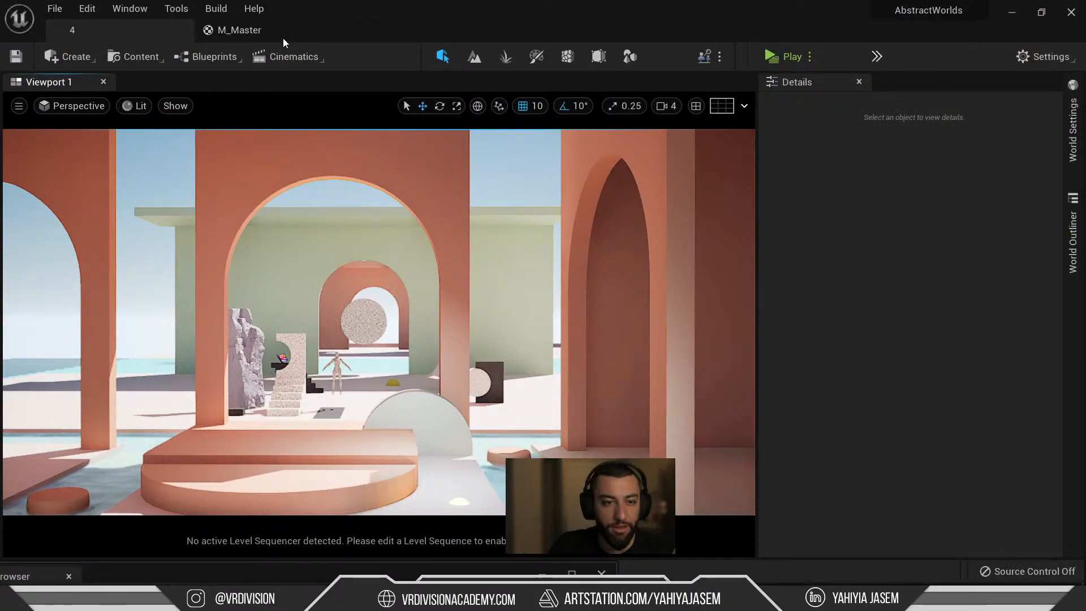
pyautogui.middleClick(283, 35)
pyautogui.click(527, 351)
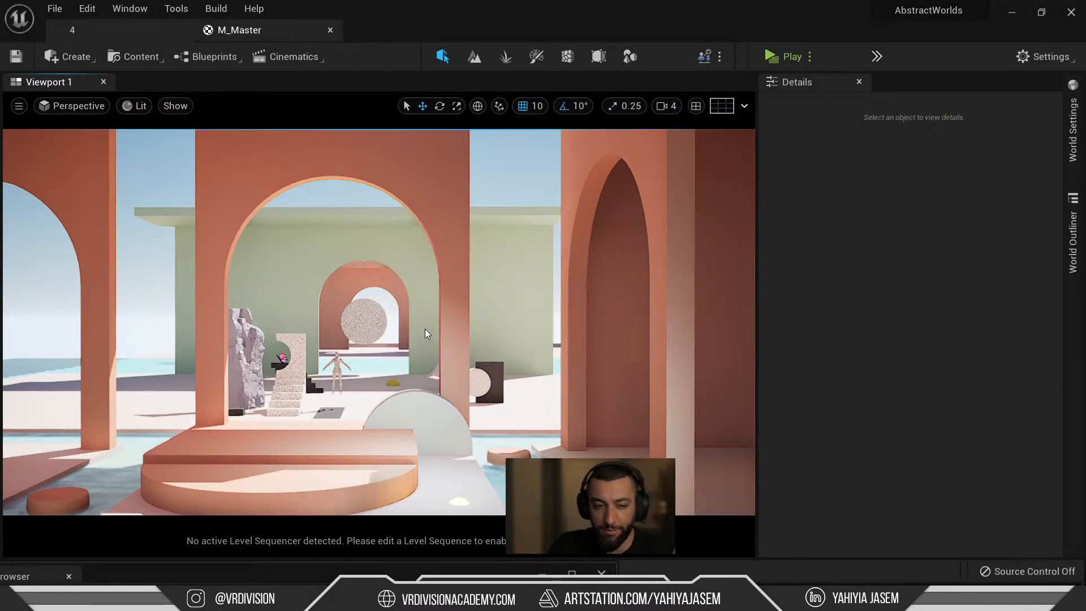
# Fly the full-screen view through the arch and focus on the floating laptop.
pyautogui.moveTo(431, 317); pyautogui.dragTo(362, 340, button='right')
pyautogui.press('F11')
pyautogui.moveTo(543, 306); pyautogui.dragTo(517, 311, button='right')
pyautogui.press('w')
pyautogui.click(519, 320)
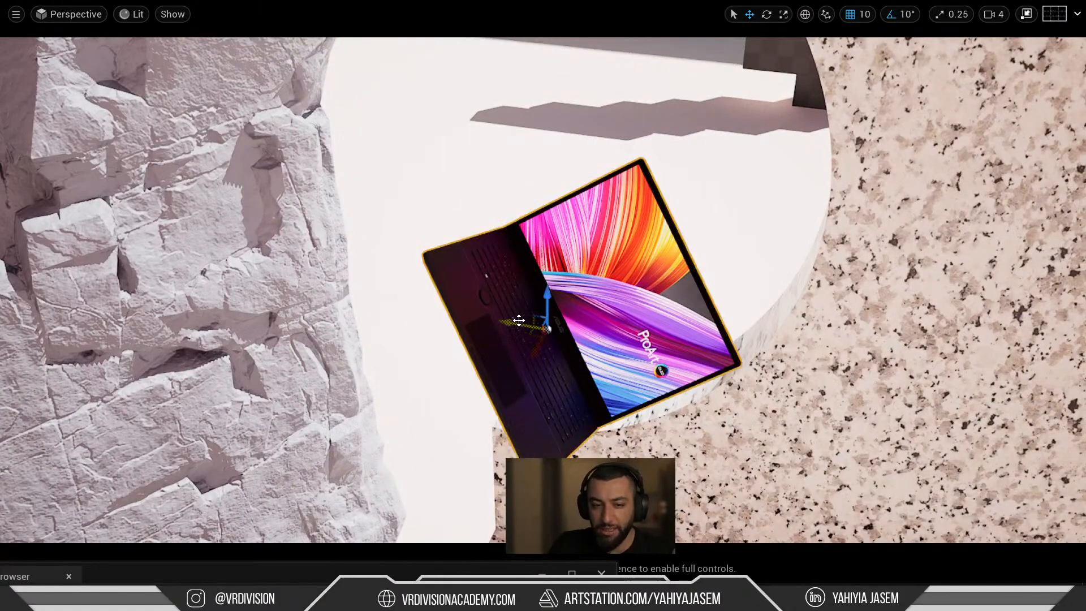
pyautogui.press('f')
# Orbit and zoom around the laptop, then return to the normal editor layout.
pyautogui.keyDown('alt'); pyautogui.moveTo(453, 315); pyautogui.dragTo(486, 300); pyautogui.keyUp('alt')
pyautogui.moveTo(487, 300); pyautogui.dragTo(451, 291, button='right')
pyautogui.scroll(-2, 501, 292)
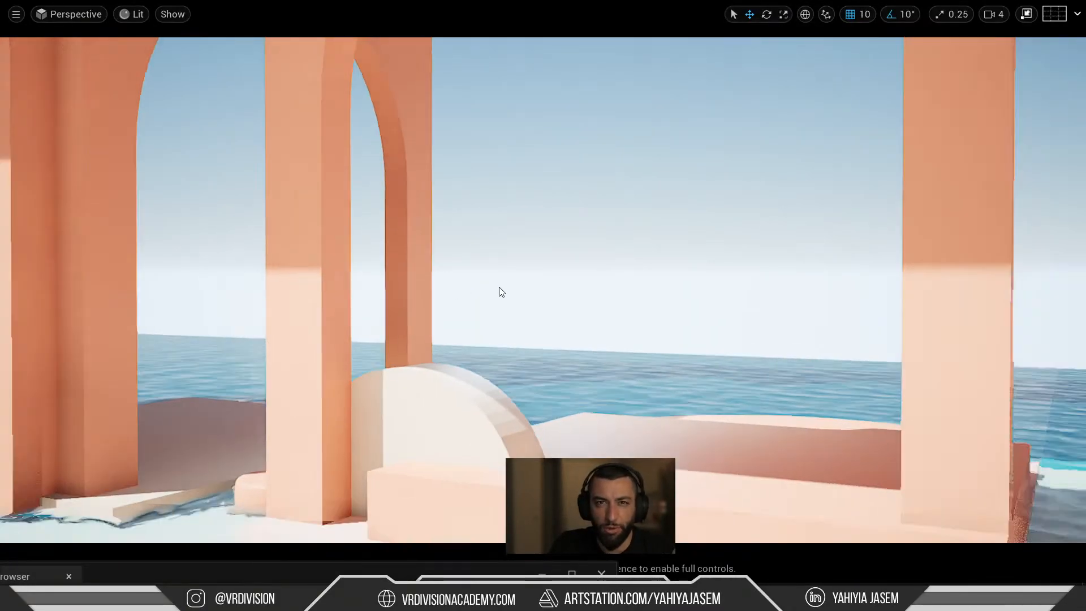
pyautogui.scroll(-3, 500, 292)
pyautogui.press('f')
pyautogui.keyDown('alt'); pyautogui.moveTo(551, 289); pyautogui.dragTo(559, 272); pyautogui.keyUp('alt')
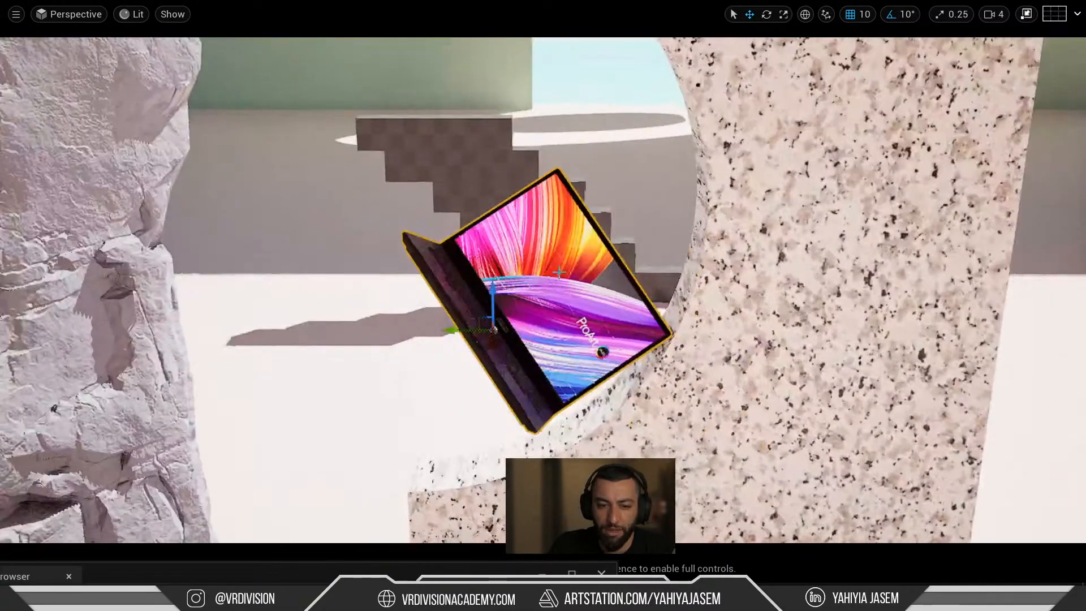
pyautogui.scroll(-10, 501, 292)
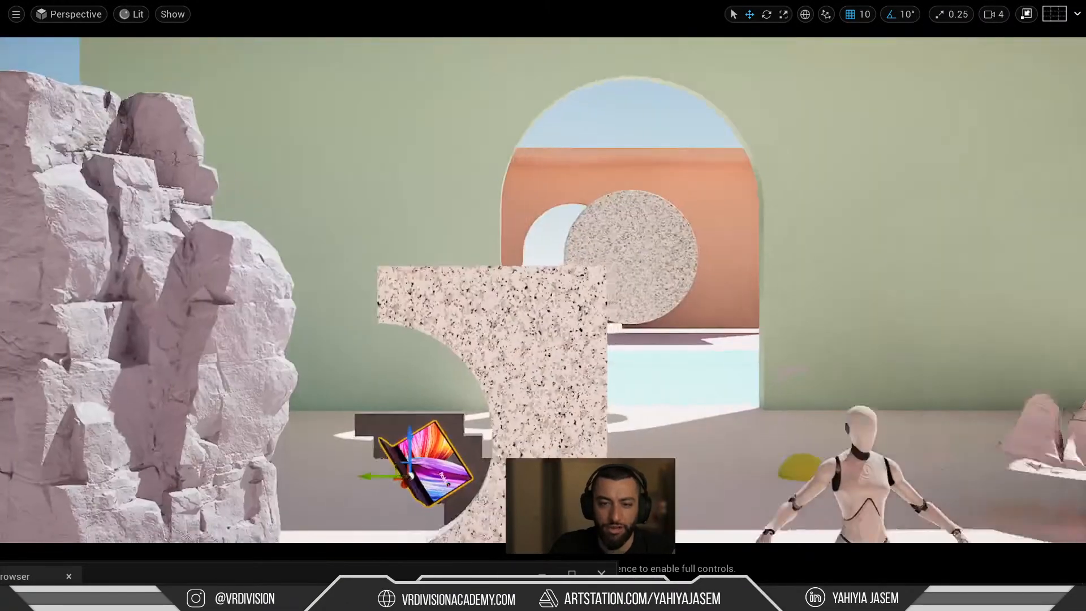
pyautogui.scroll(-6, 500, 292)
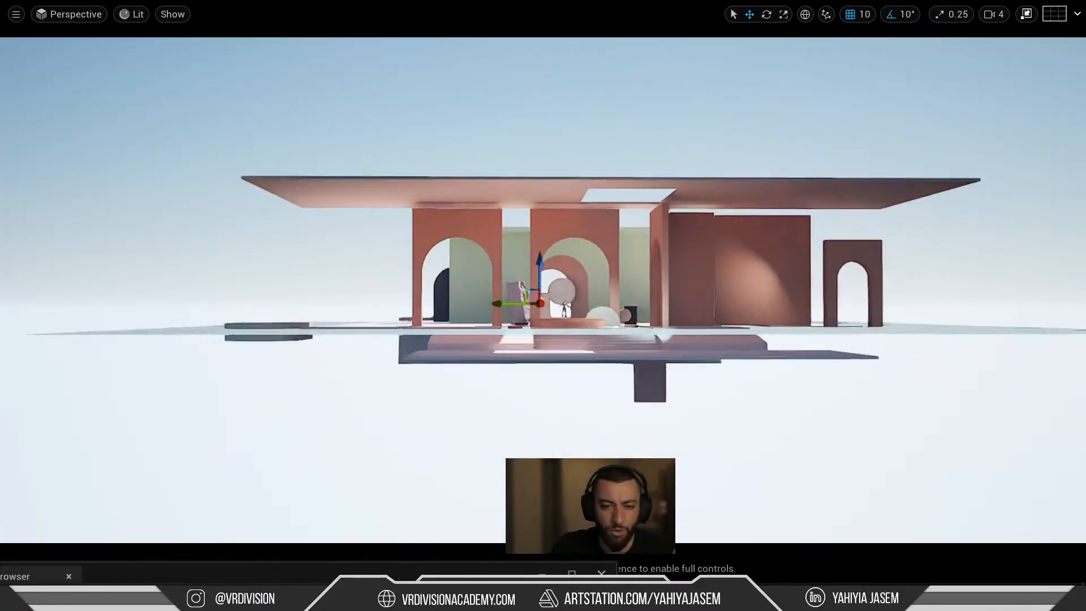
pyautogui.scroll(4, 501, 293)
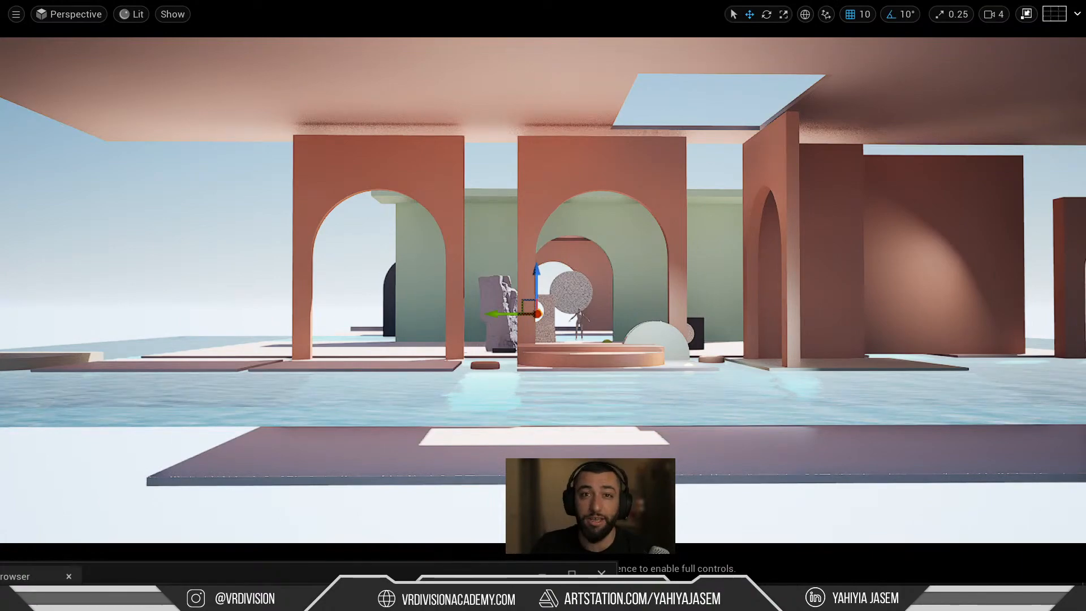
pyautogui.moveTo(513, 348); pyautogui.dragTo(460, 358, button='right')
pyautogui.press('F11')
pyautogui.press('w')
pyautogui.press('w')
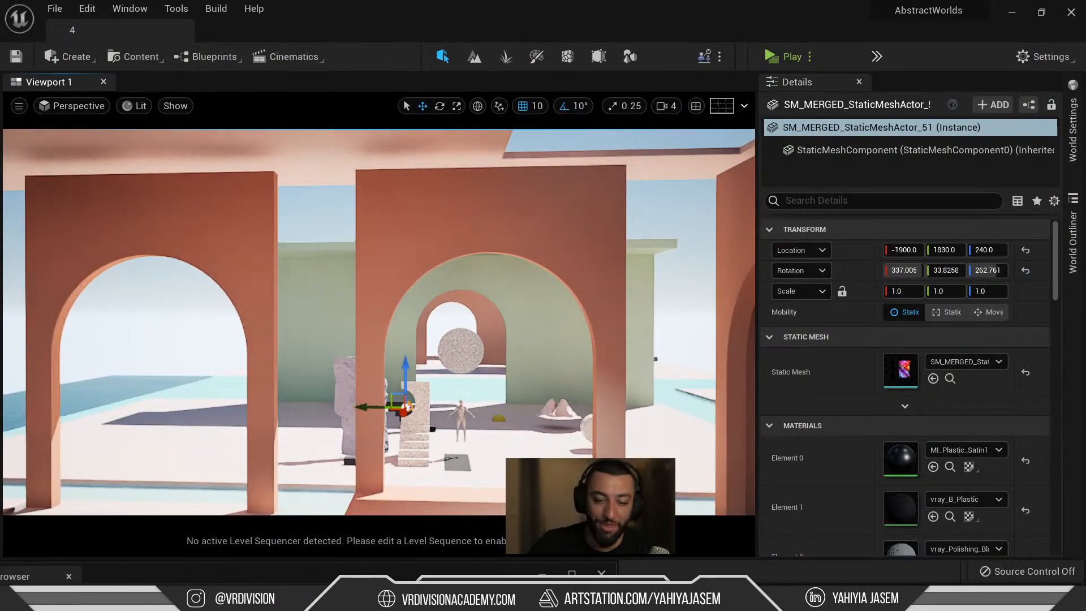
# Close the floating Content Browser window and minimize Discord to return to the editor.
pyautogui.moveTo(464, 568); pyautogui.dragTo(613, 182)
pyautogui.click(217, 193)
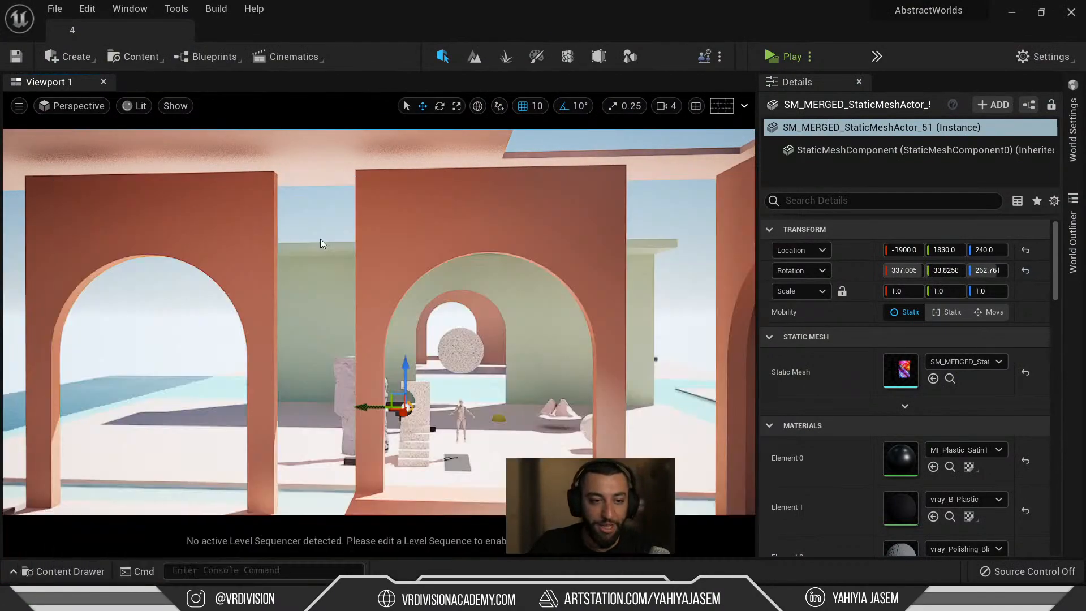
pyautogui.moveTo(320, 238); pyautogui.dragTo(300, 244, button='right')
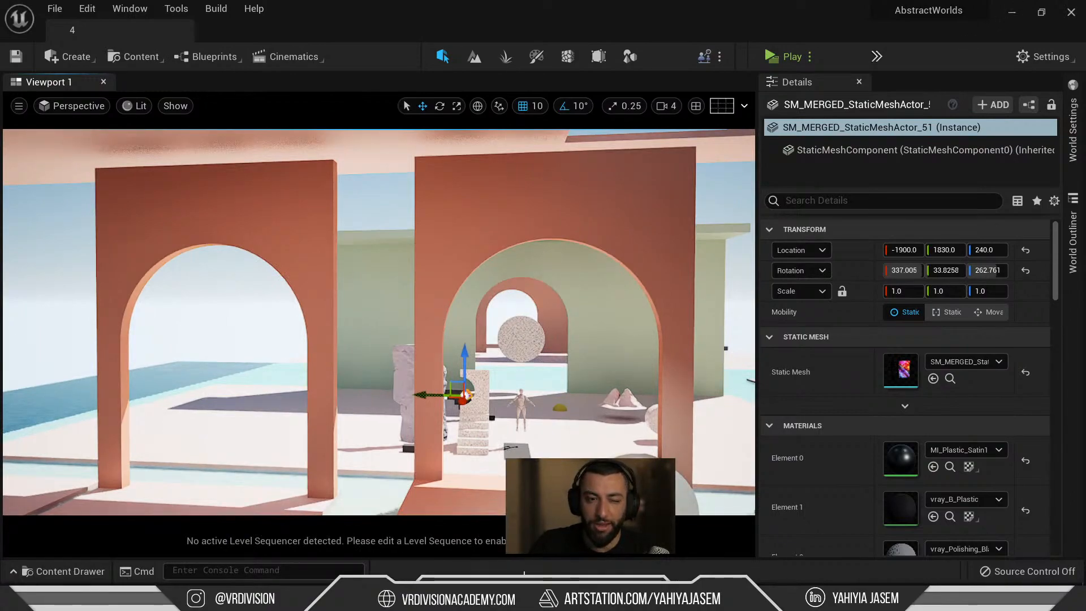
pyautogui.hotkey('alt', 'Tab')
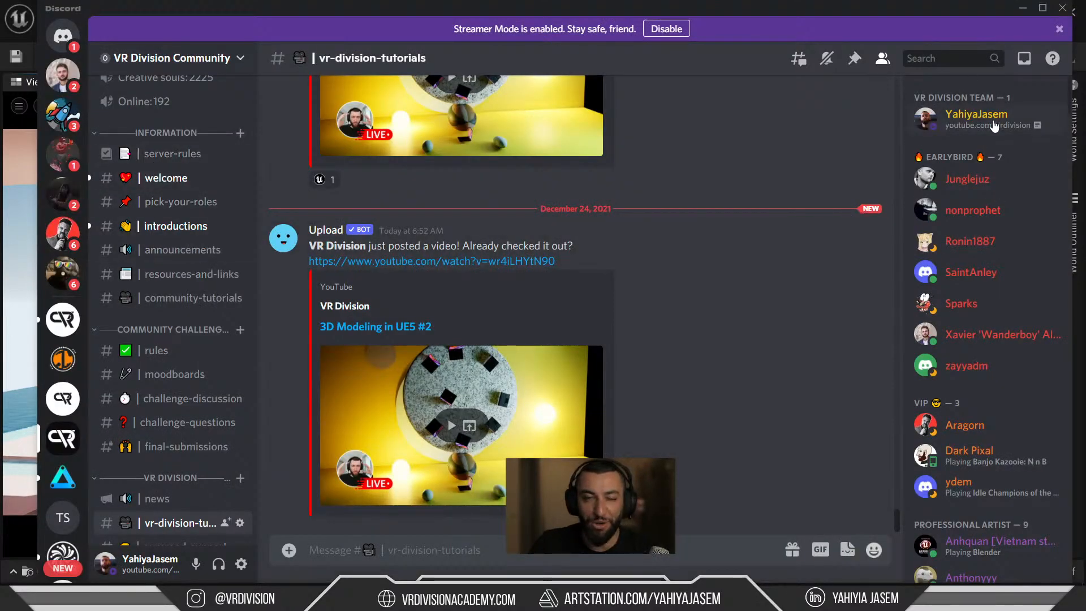
pyautogui.click(1025, 10)
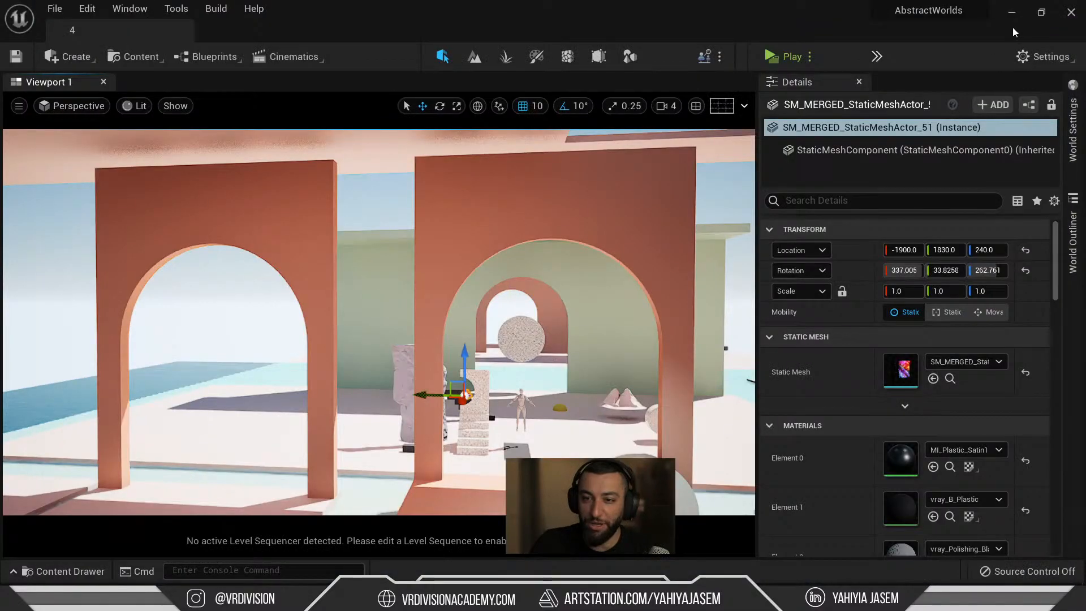